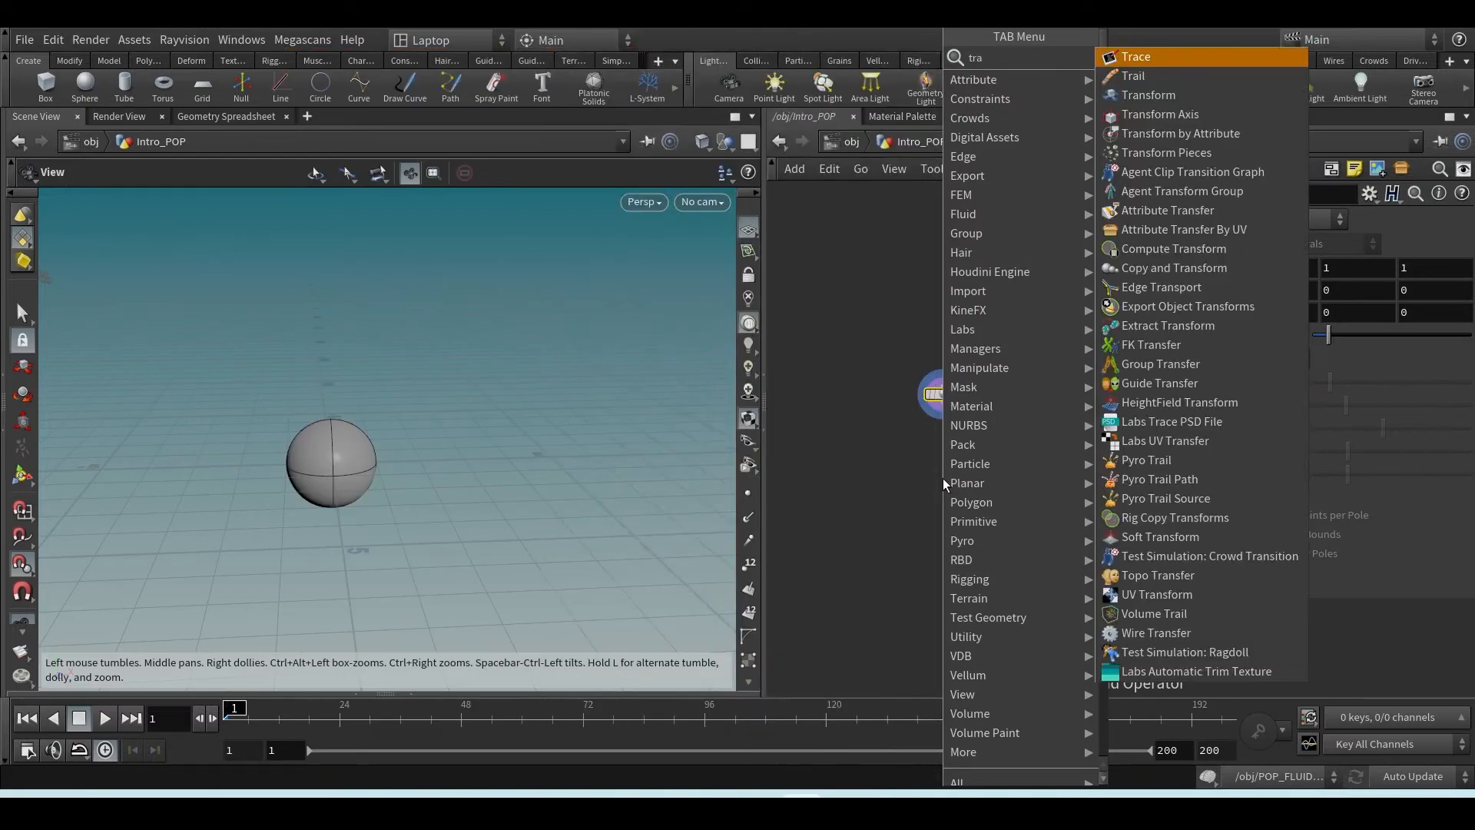
# - Add a Transform node wired below sphere1 and place it close beneath the sphere node
pyautogui.press('BackSpace')
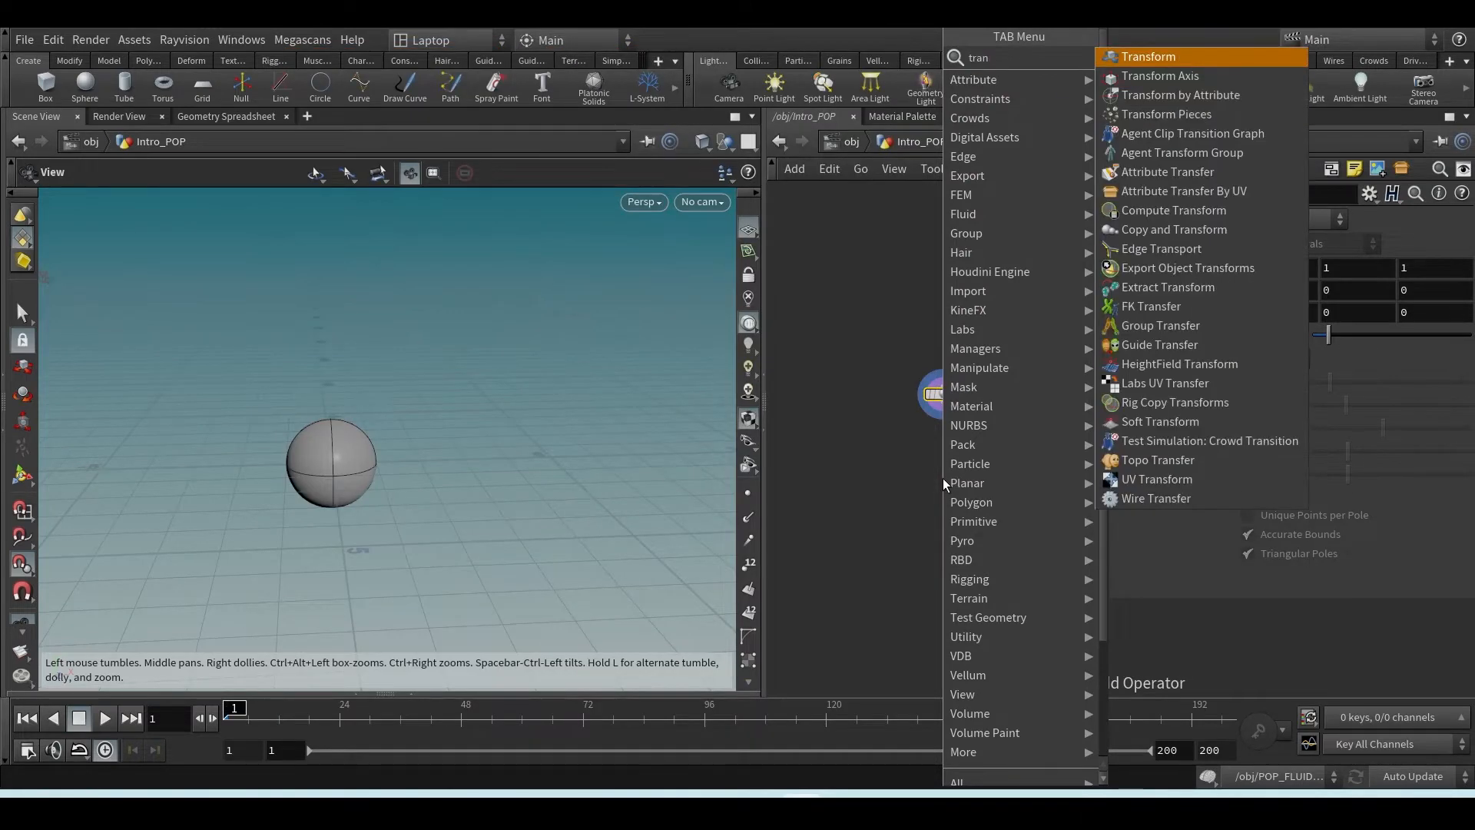
pyautogui.press('Return')
pyautogui.click(942, 478)
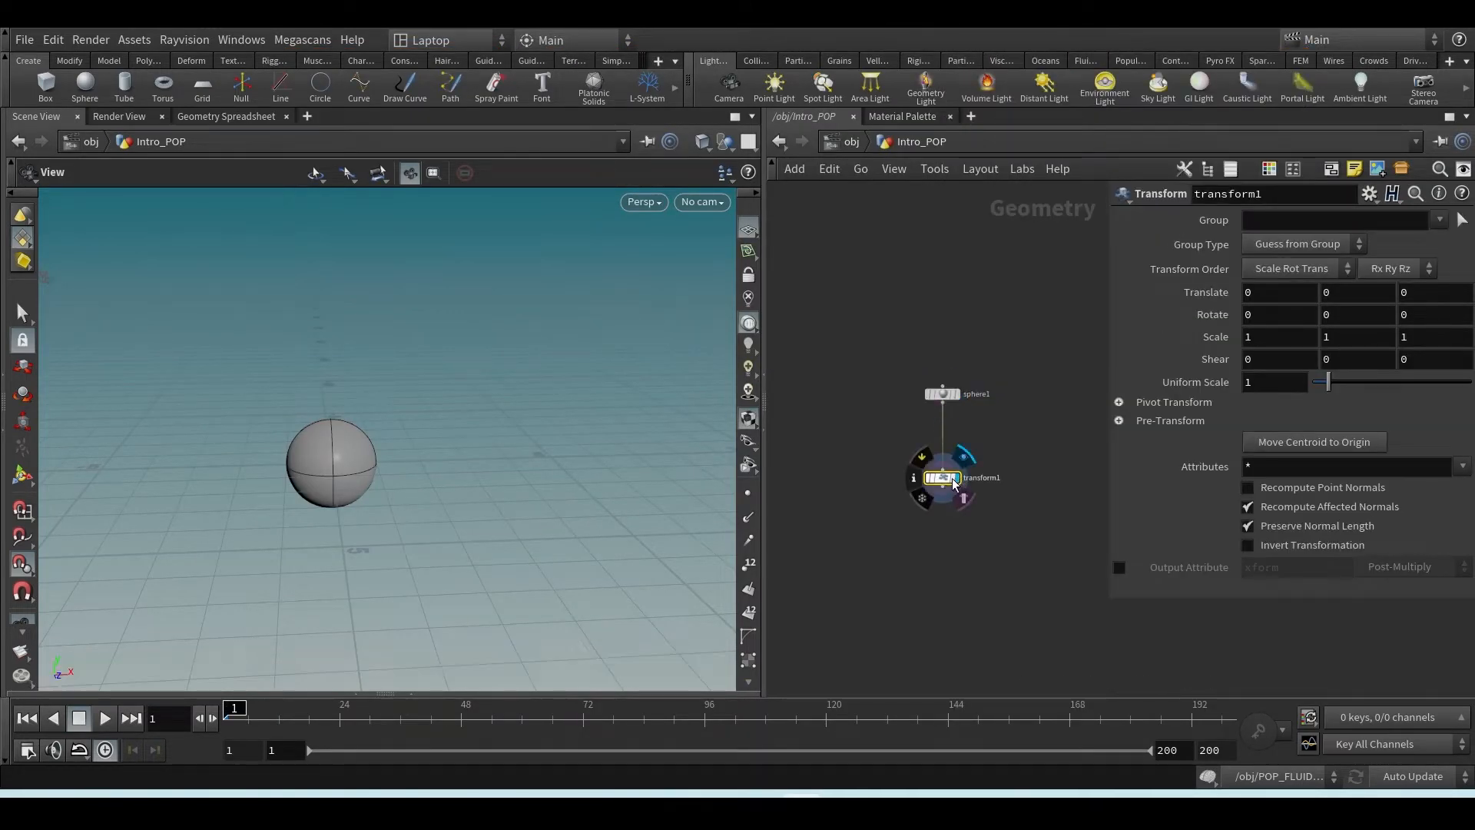
pyautogui.moveTo(956, 482); pyautogui.dragTo(956, 432)
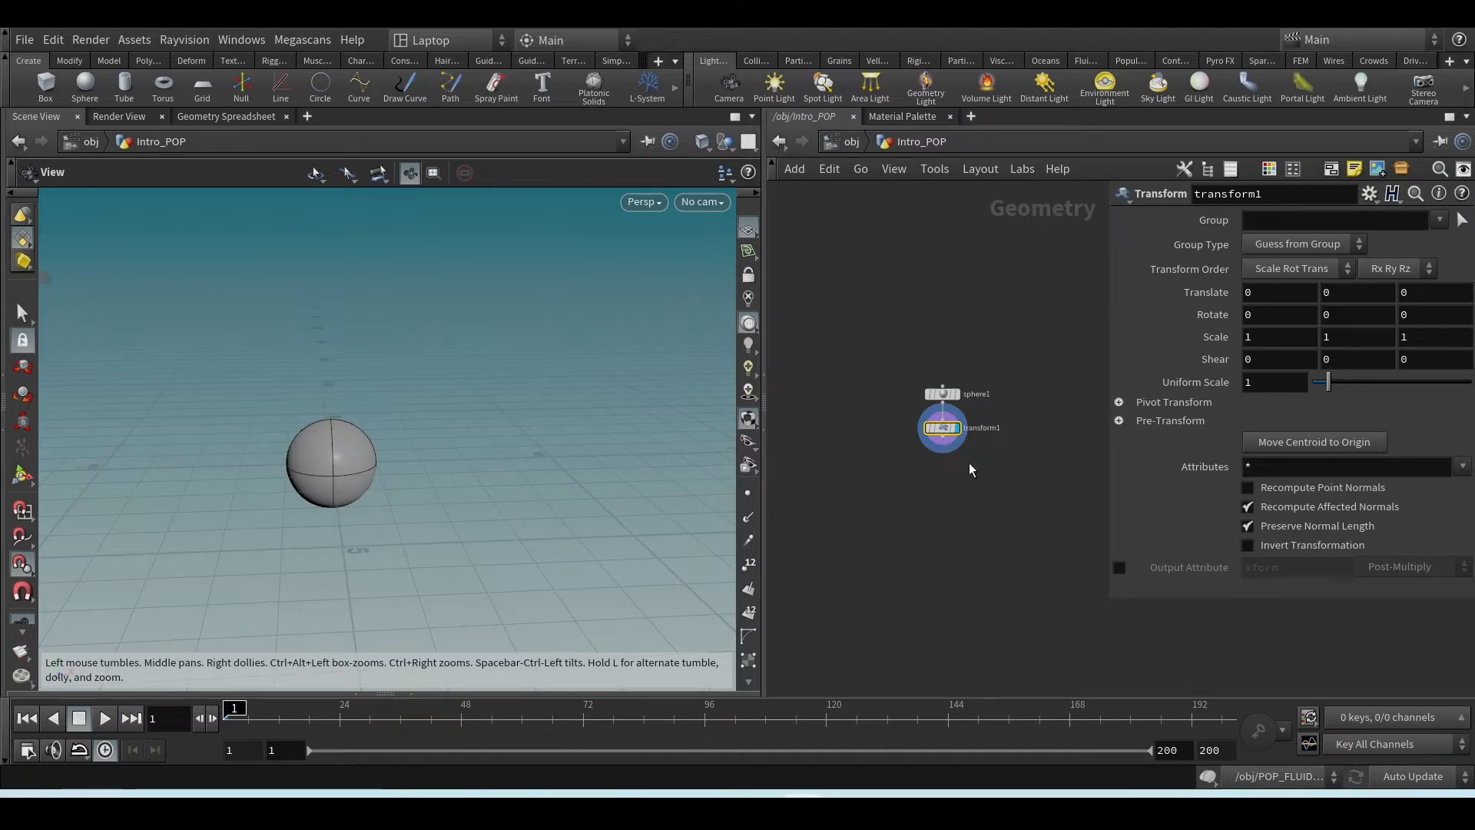
# - Set the Transform node's Y translation to 4 to raise the sphere above the ground
pyautogui.write('2')
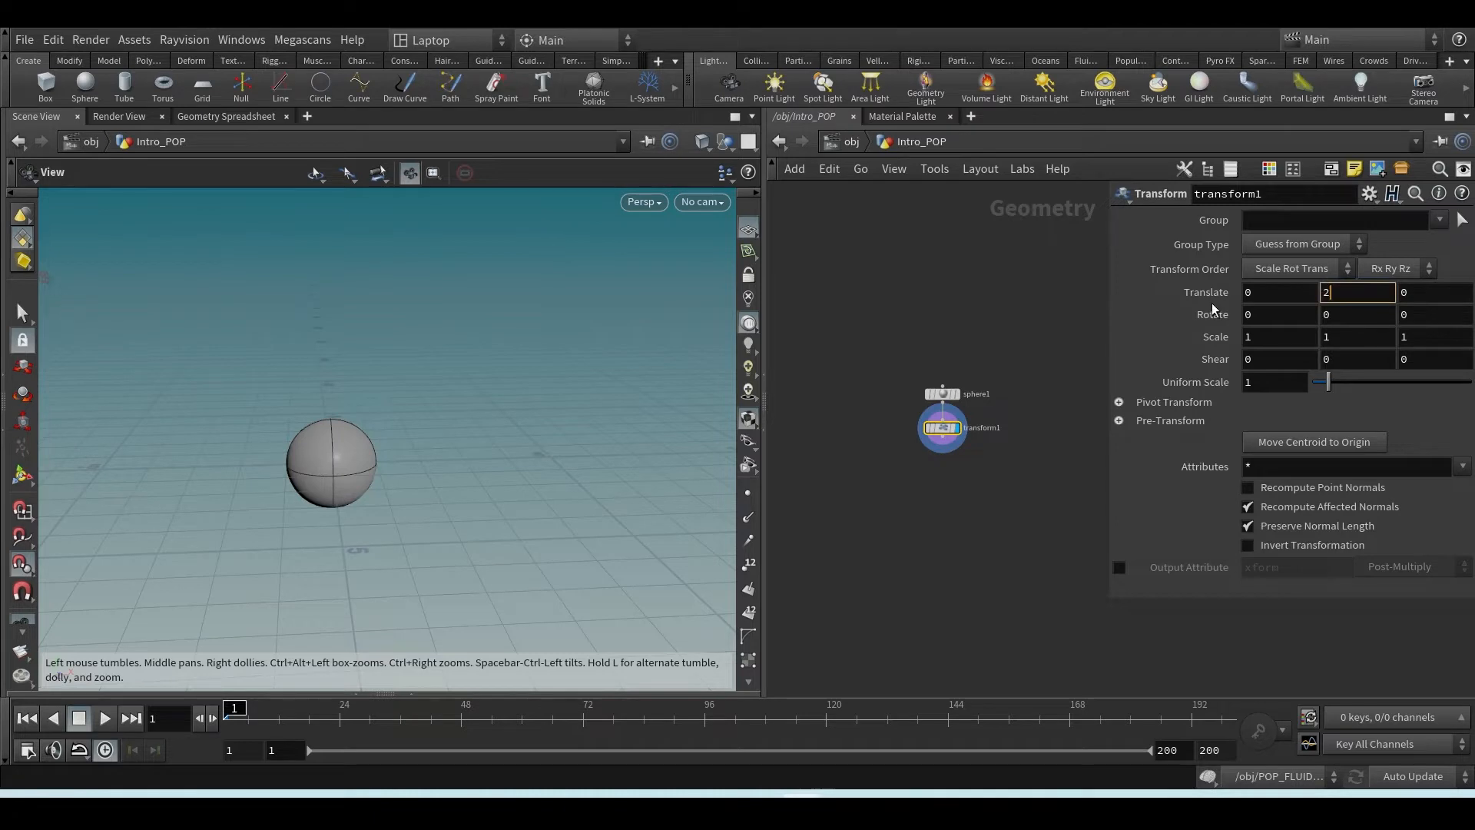
pyautogui.press('Return')
pyautogui.write('4')
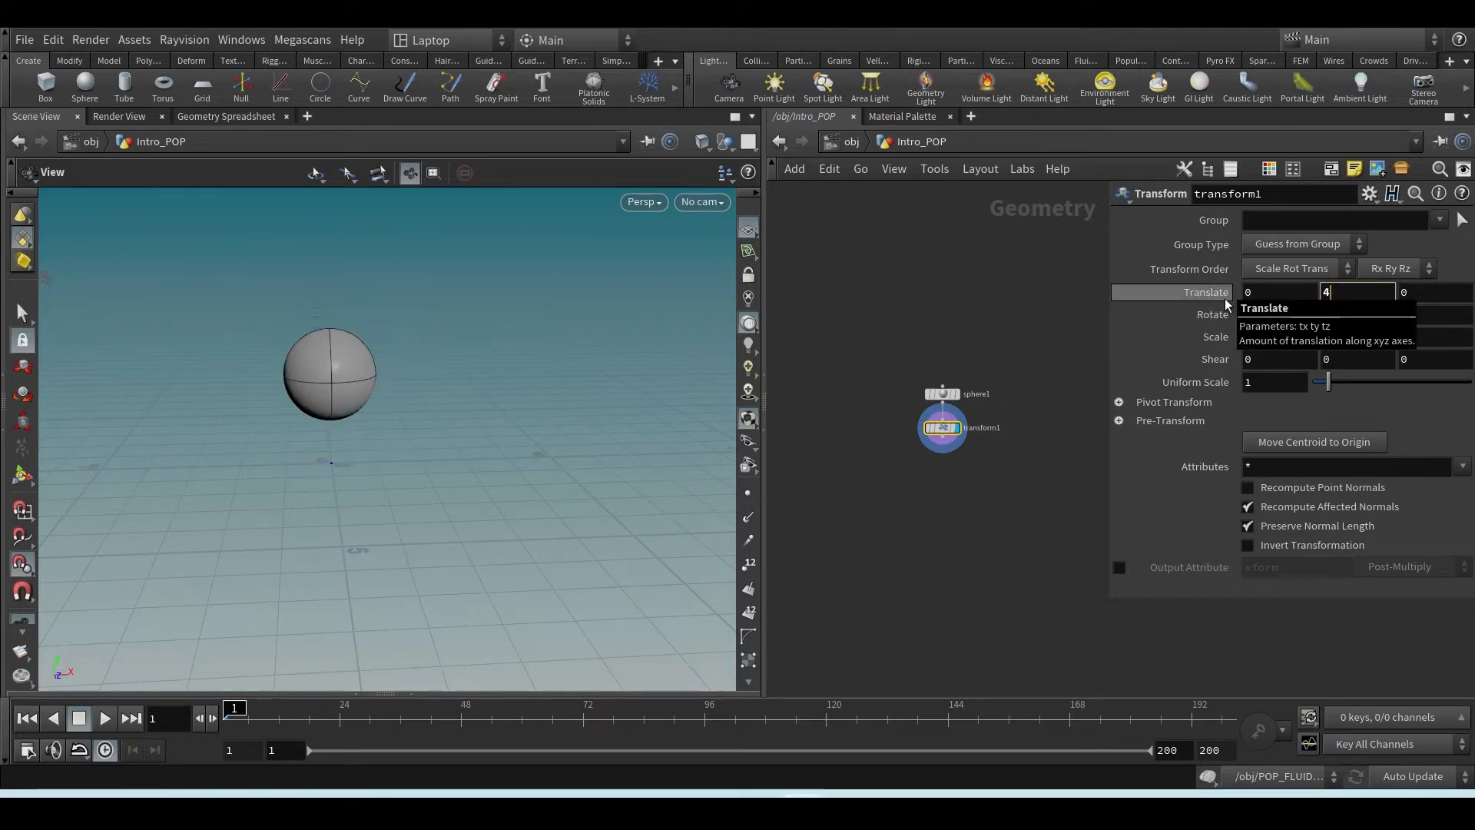
pyautogui.press('Return')
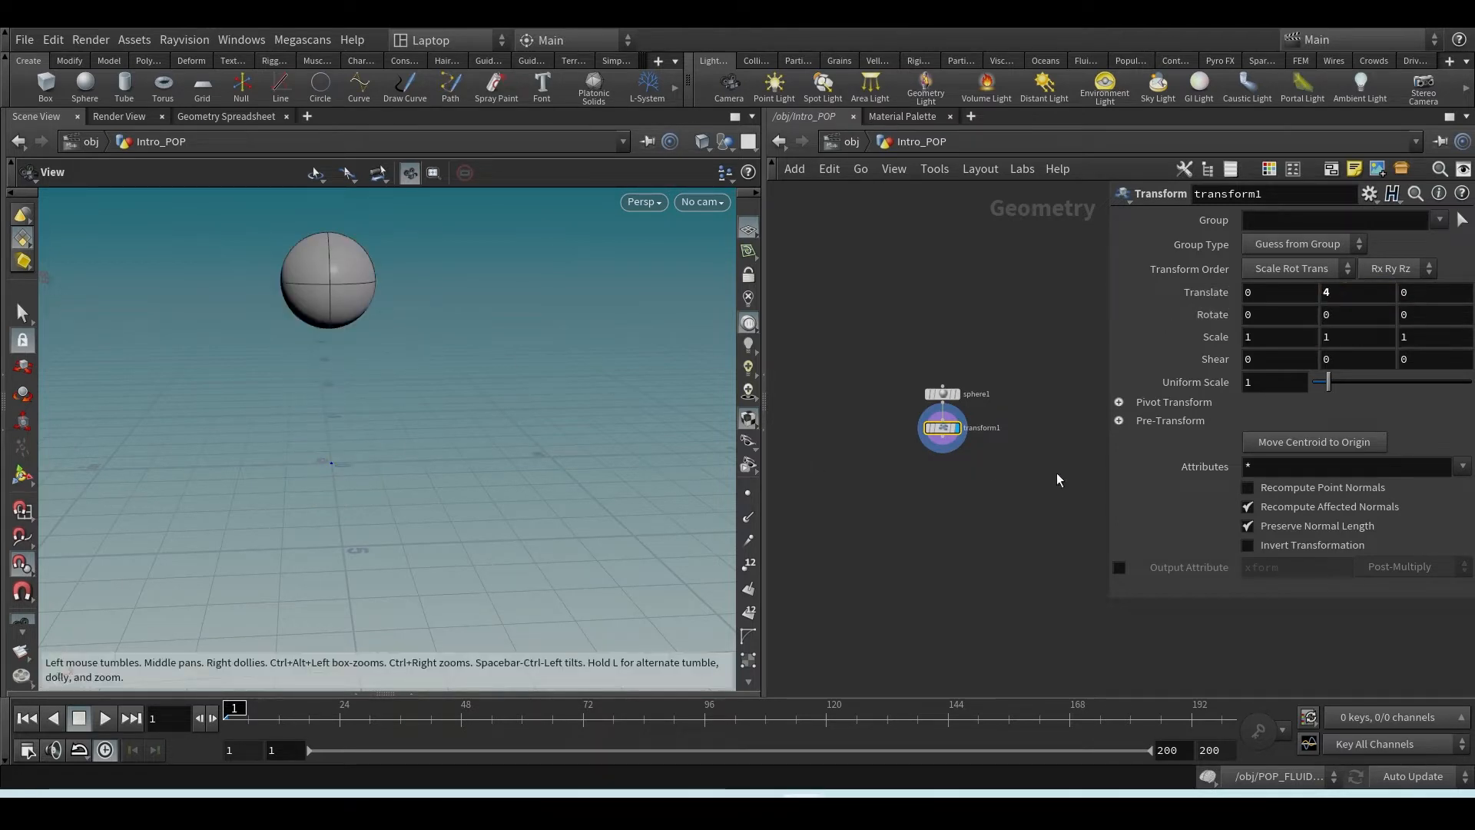
# - Add a POP Network node below transform1, with transform1 feeding its first input
pyautogui.moveTo(894, 425)
pyautogui.mouseDown()
pyautogui.moveTo(892, 413)
pyautogui.moveTo(878, 424)
pyautogui.mouseUp()
pyautogui.moveTo(332, 311); pyautogui.dragTo(362, 311)
pyautogui.scroll(3, 953, 453)
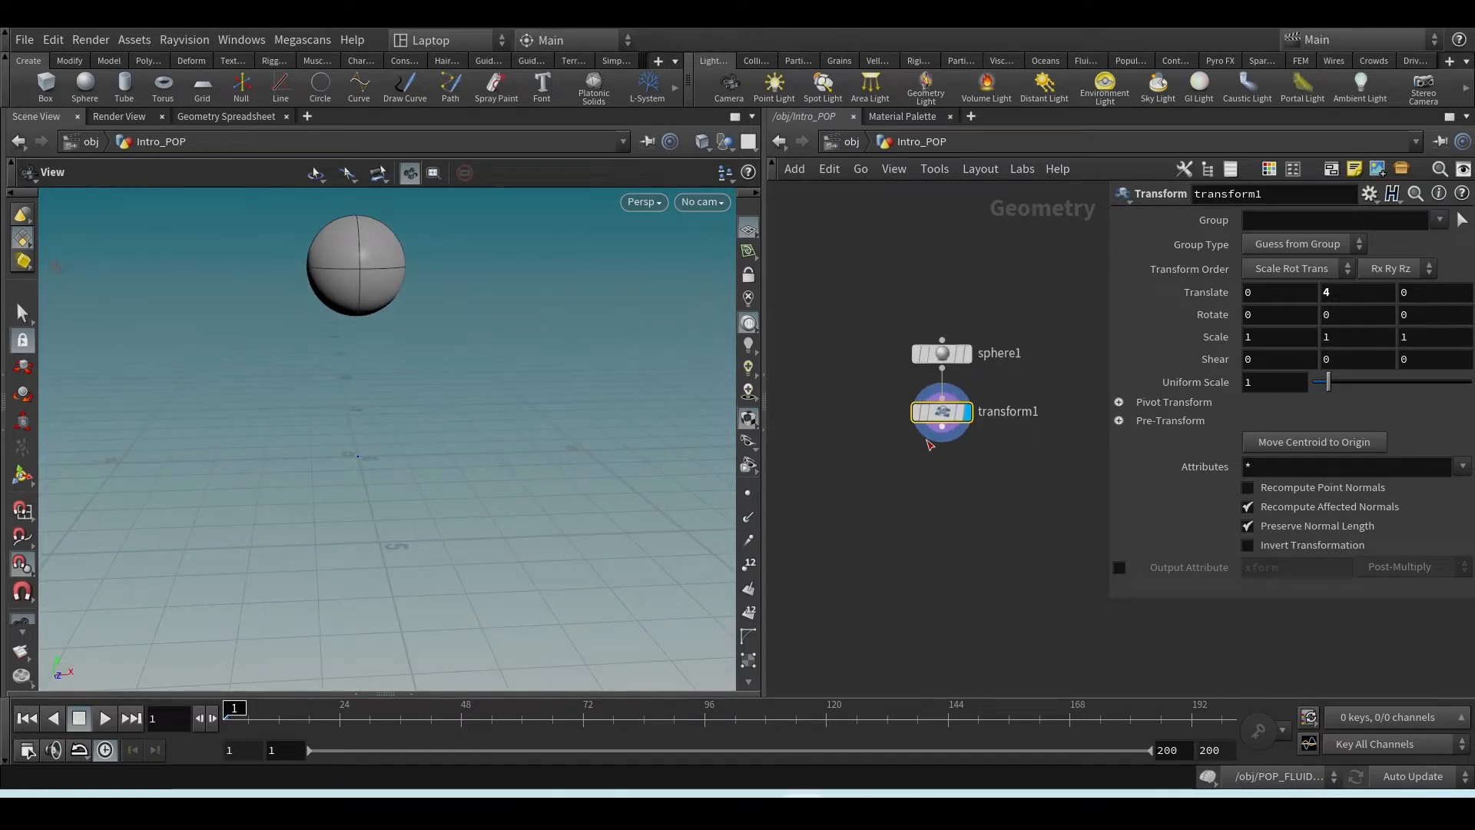
pyautogui.moveTo(925, 459); pyautogui.dragTo(922, 514, button='middle')
pyautogui.moveTo(938, 480); pyautogui.dragTo(925, 568)
pyautogui.write('pop')
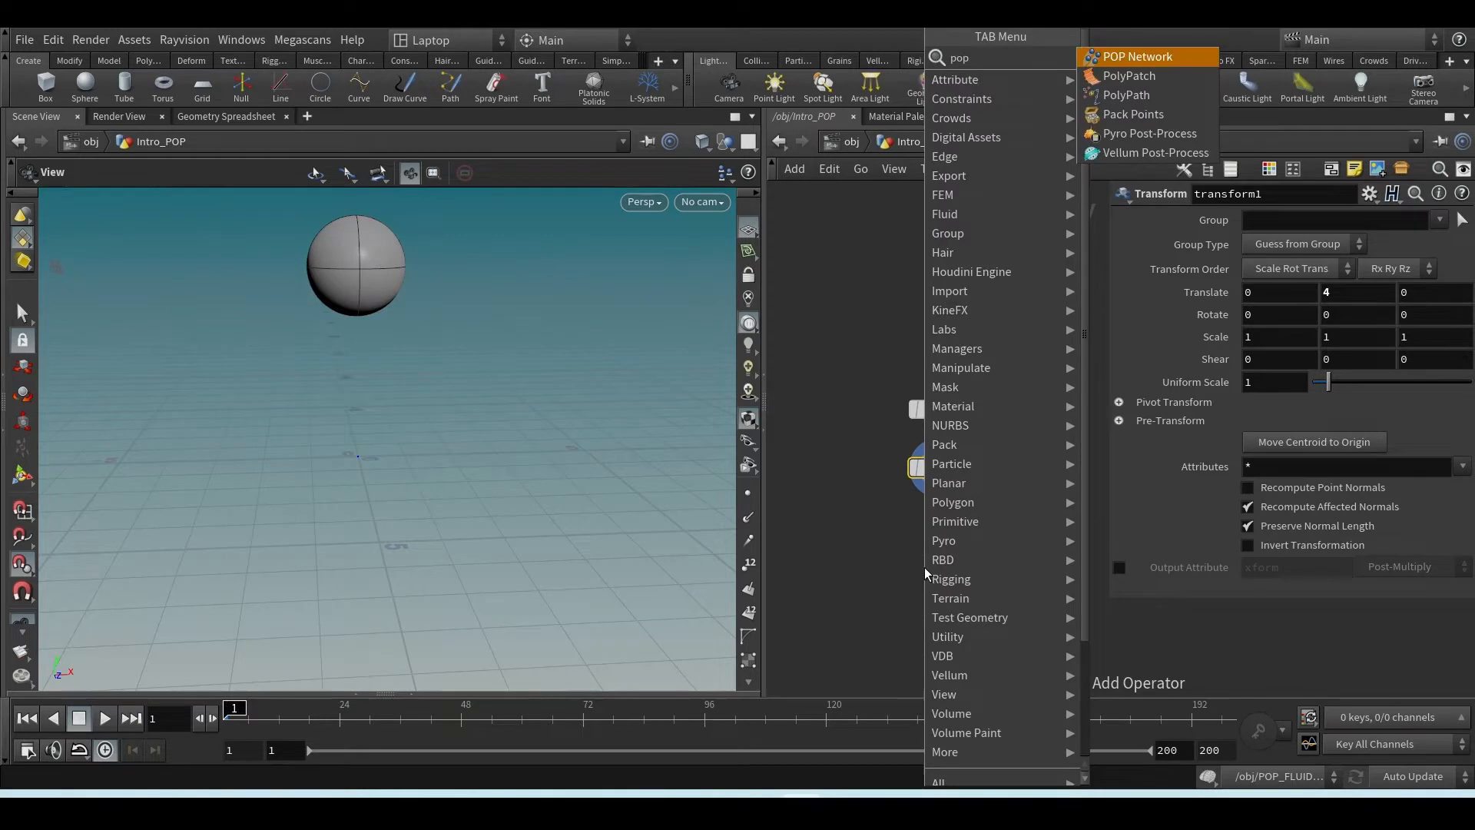
pyautogui.press('Return')
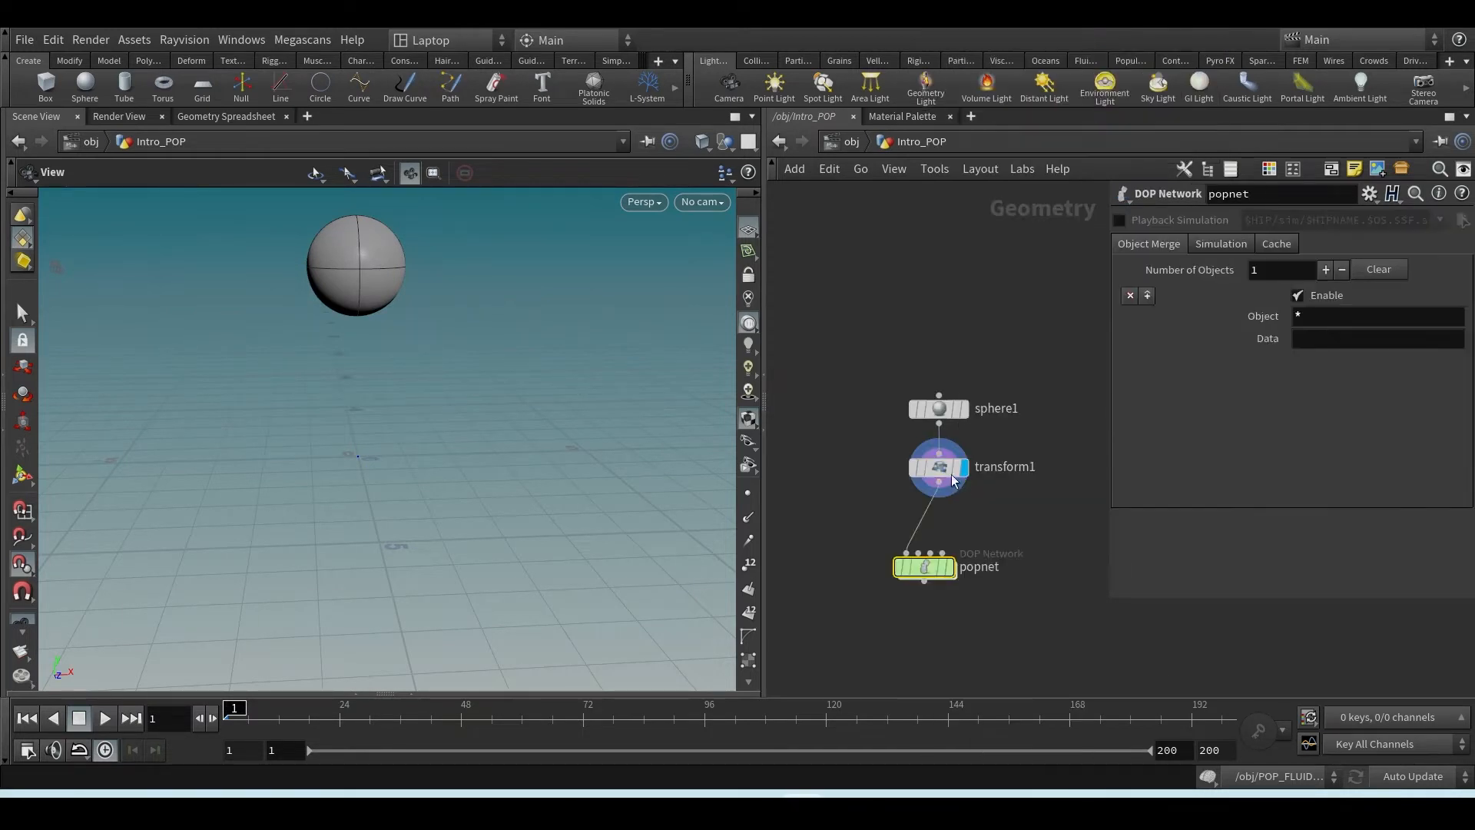
pyautogui.moveTo(940, 485); pyautogui.dragTo(1037, 536)
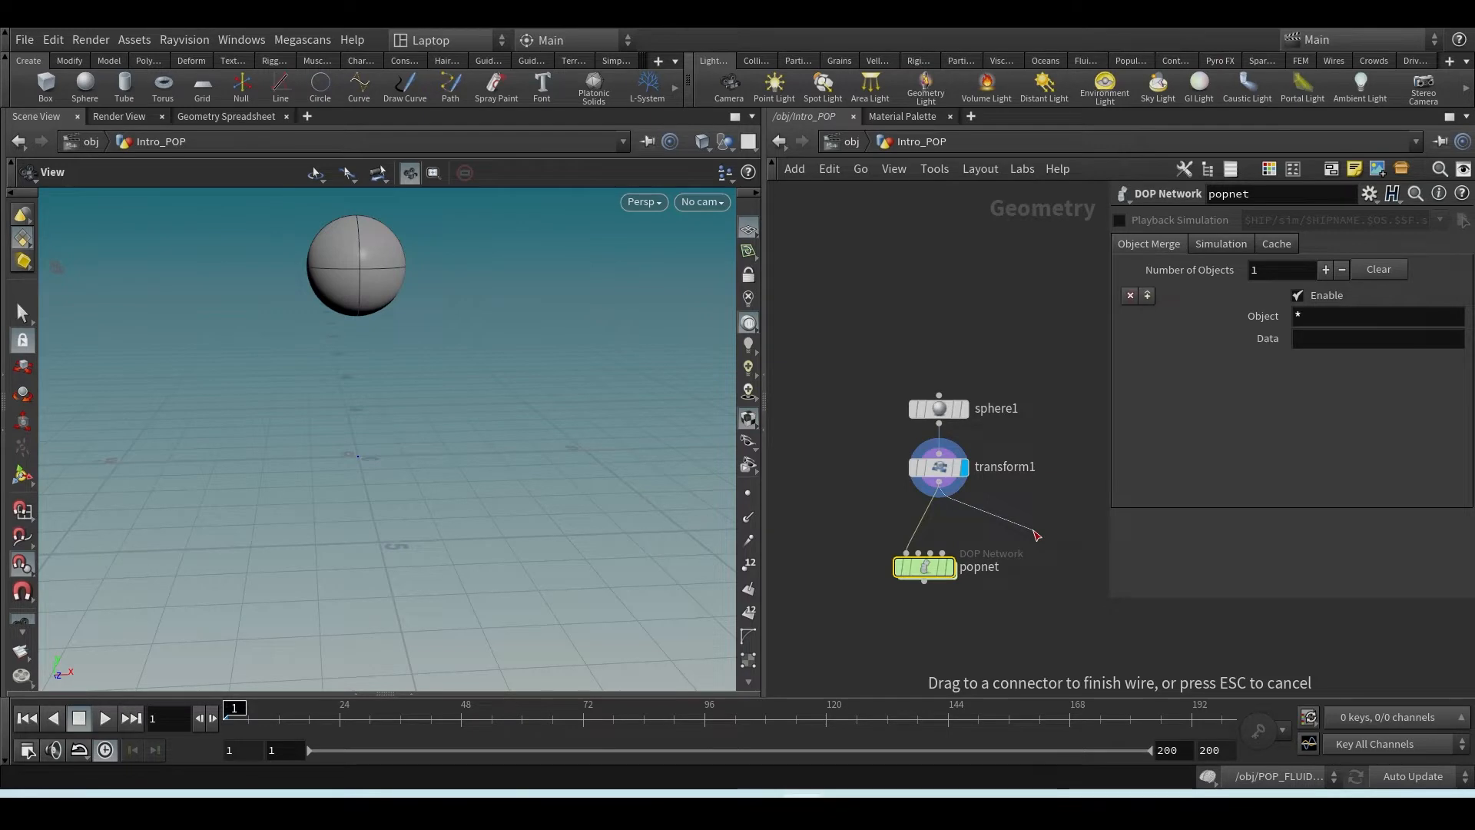
pyautogui.click(1037, 535)
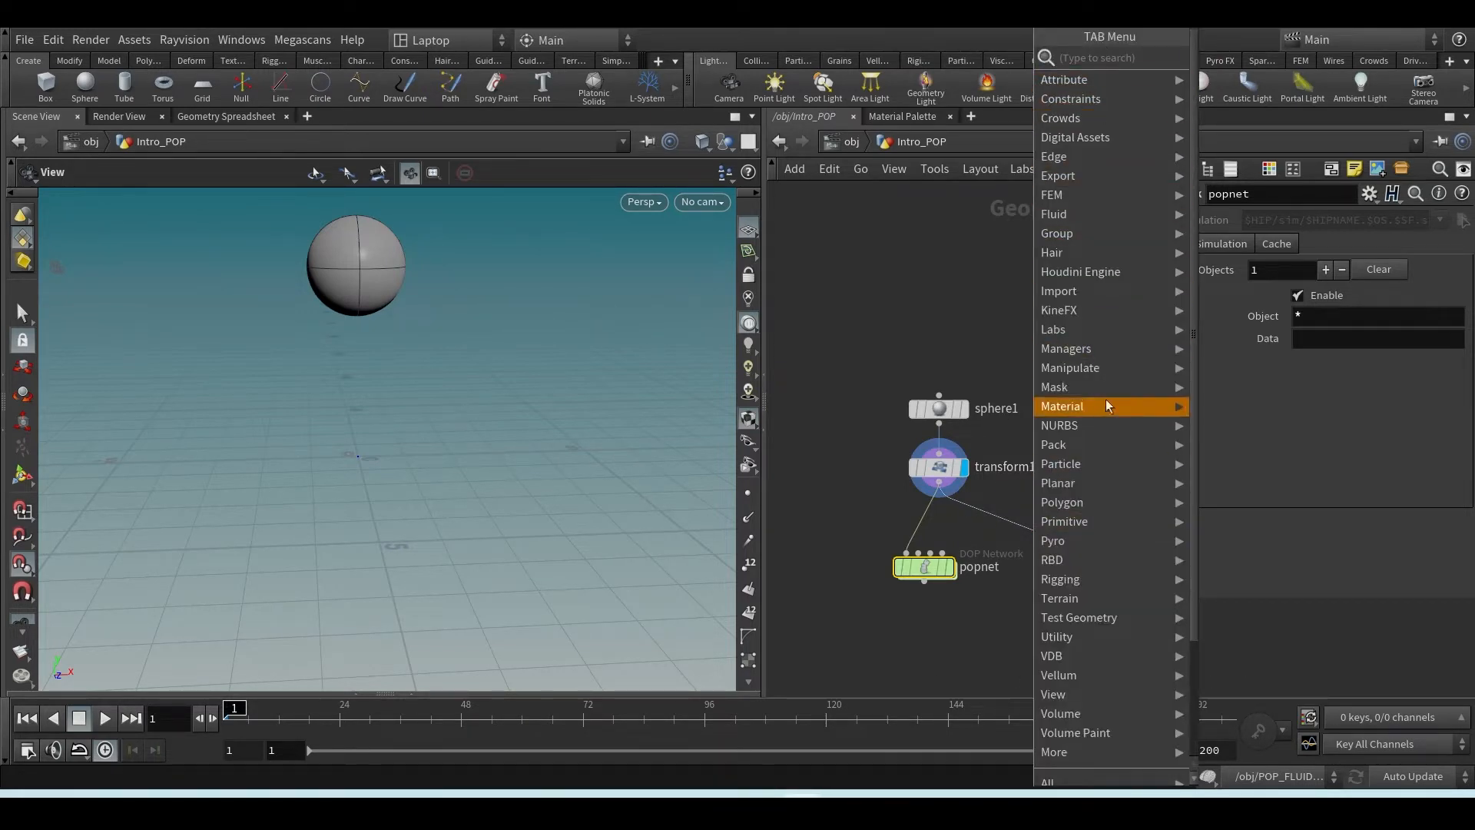
pyautogui.click(938, 563)
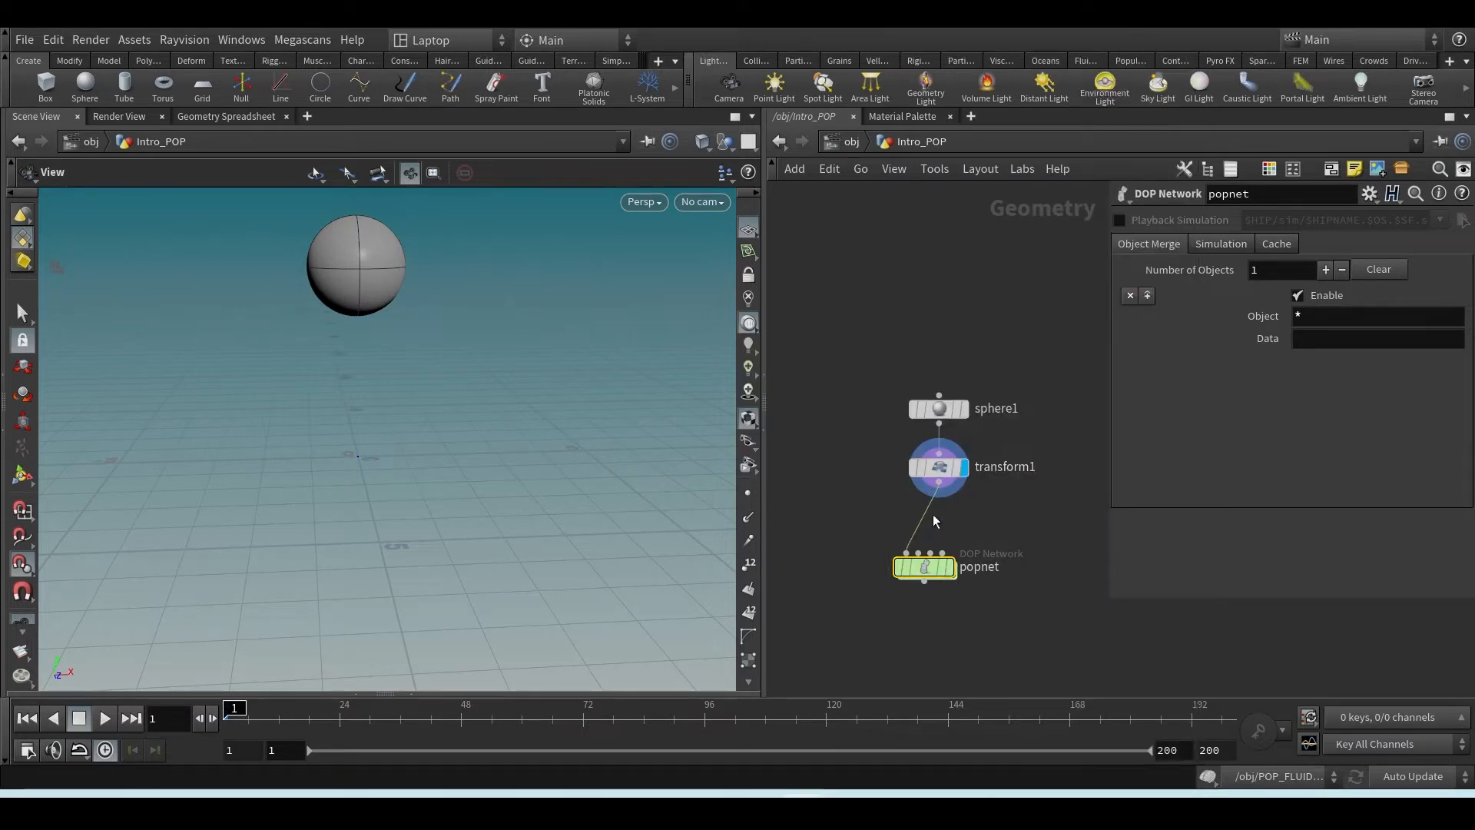
# - Reposition the popnet node under transform1 and display its particle output in the viewport
pyautogui.moveTo(922, 573); pyautogui.dragTo(948, 561)
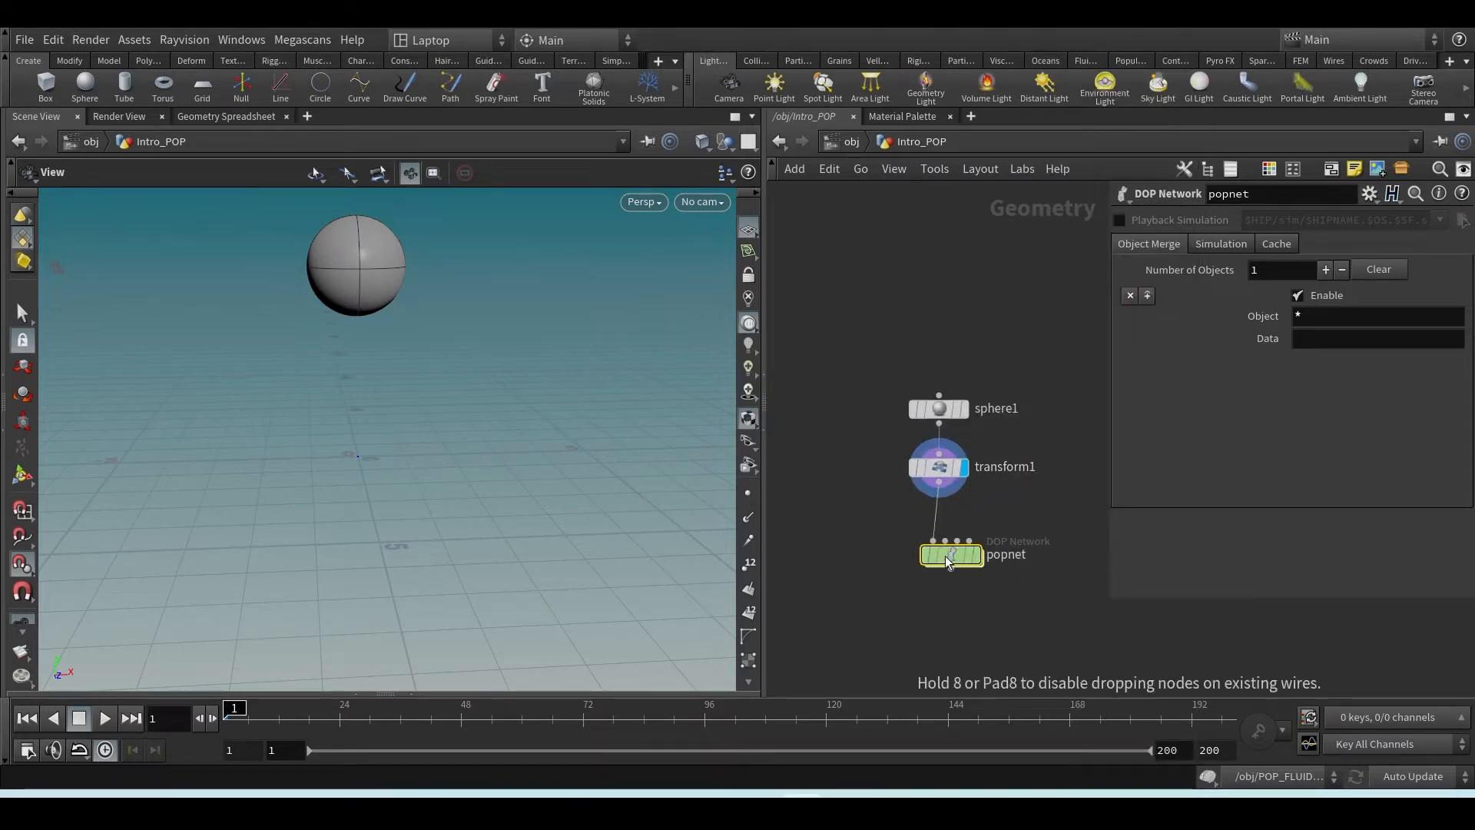
pyautogui.click(977, 555)
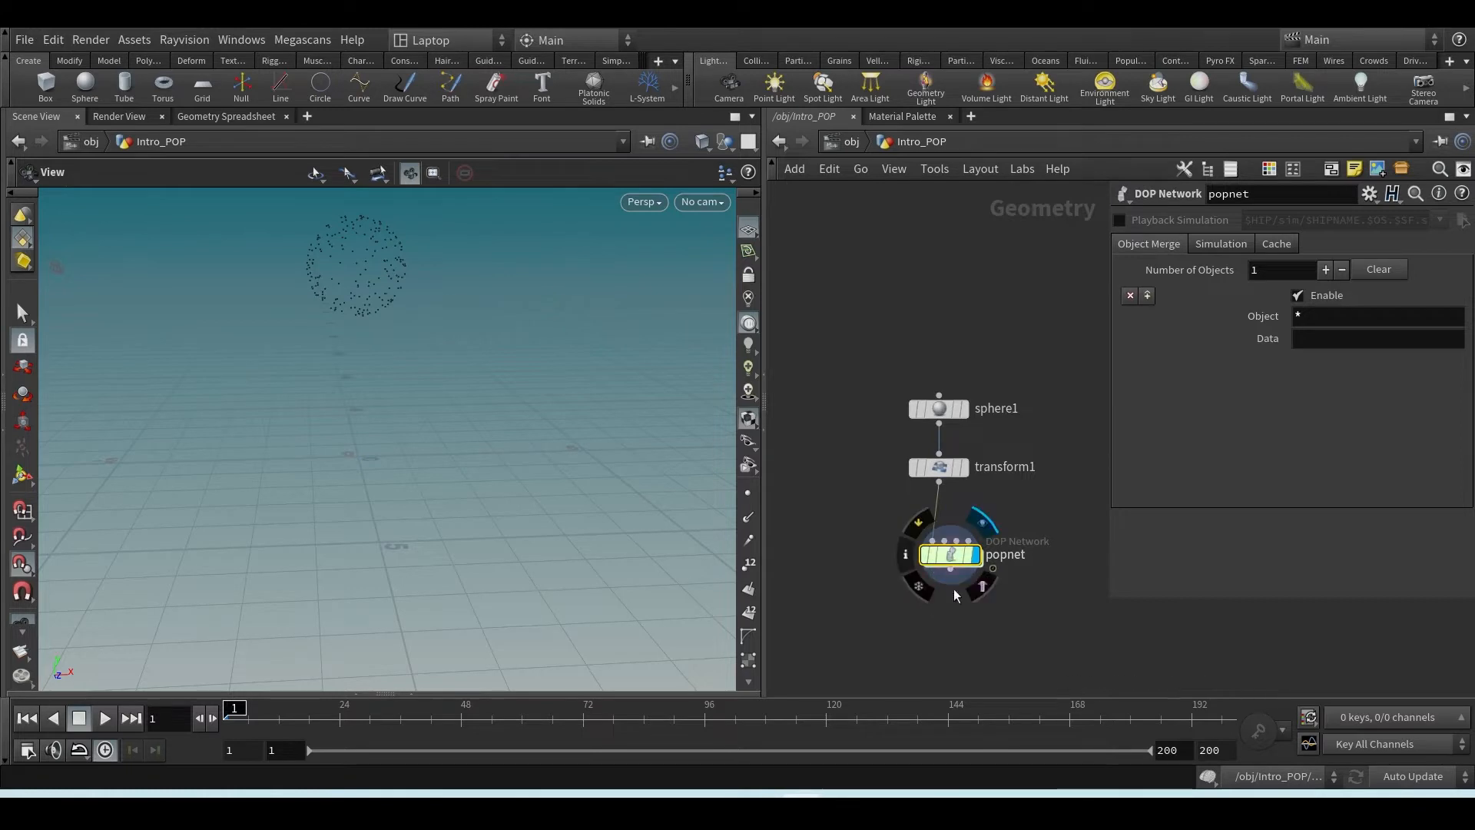
pyautogui.moveTo(428, 329); pyautogui.dragTo(468, 447, button='middle')
pyautogui.scroll(3, 981, 559)
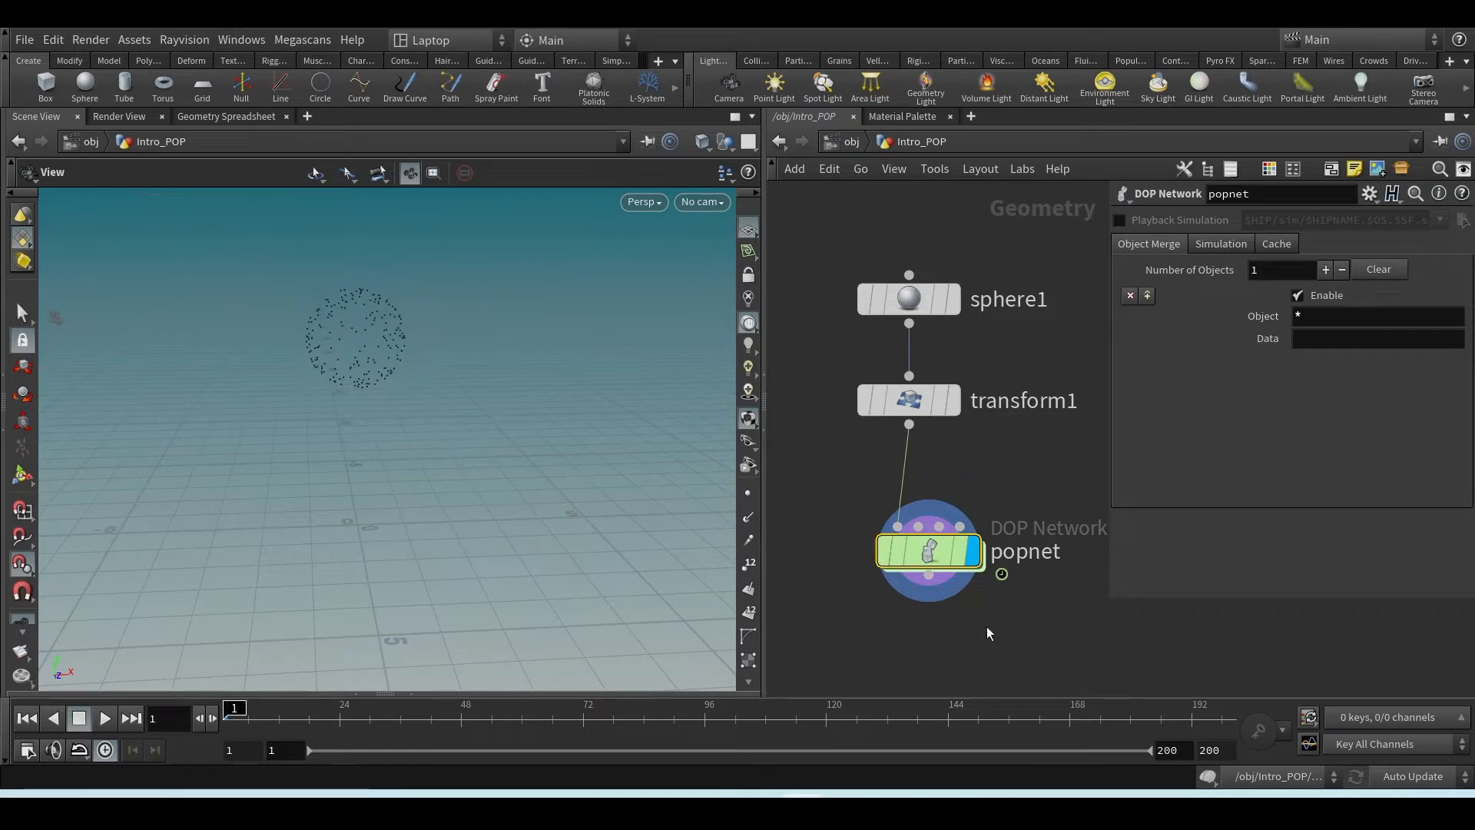
# - Enter the popnet network and select its POP Source node, source_first_input
pyautogui.moveTo(932, 559)
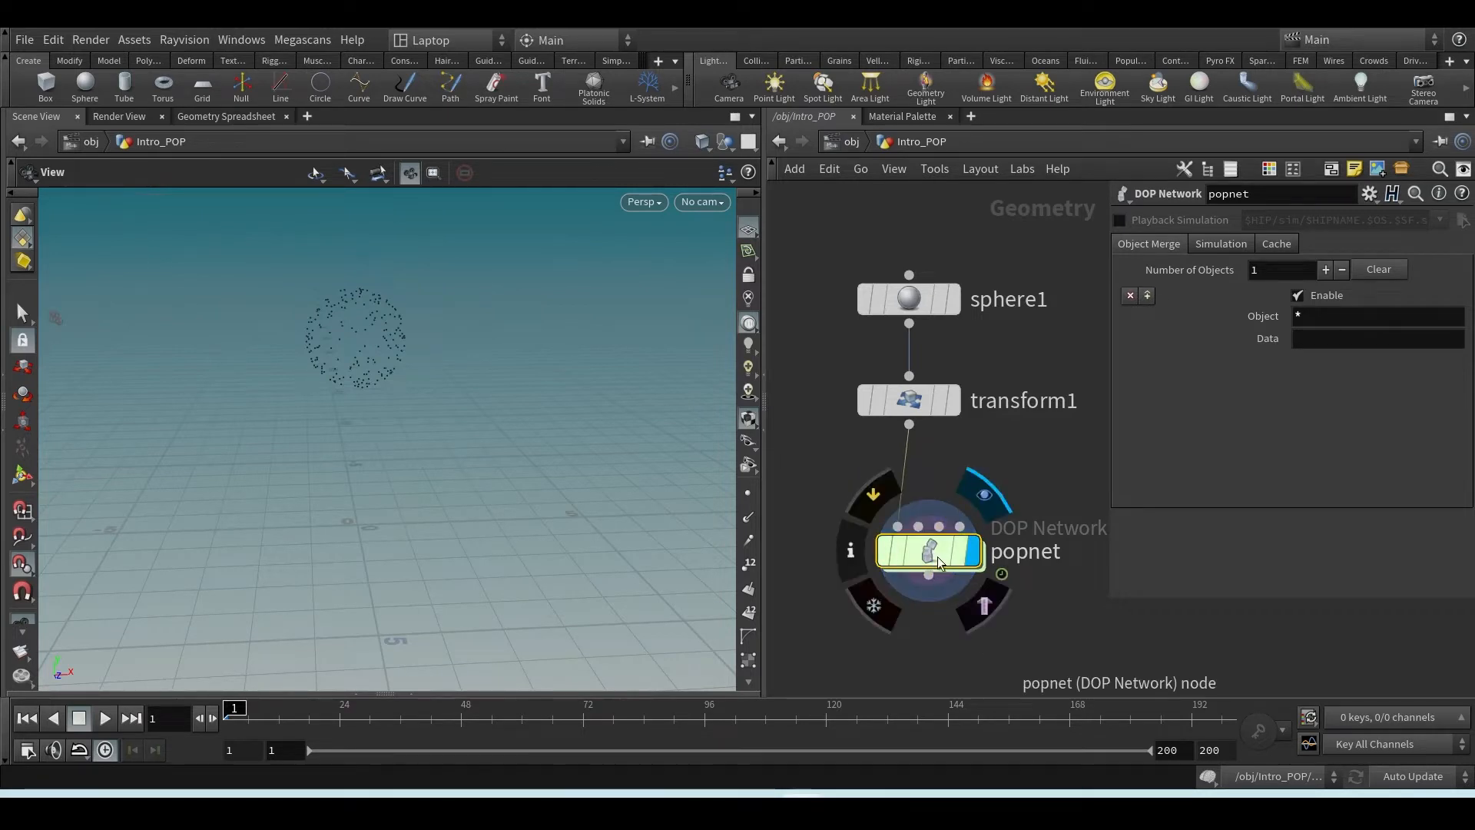
pyautogui.doubleClick(932, 554)
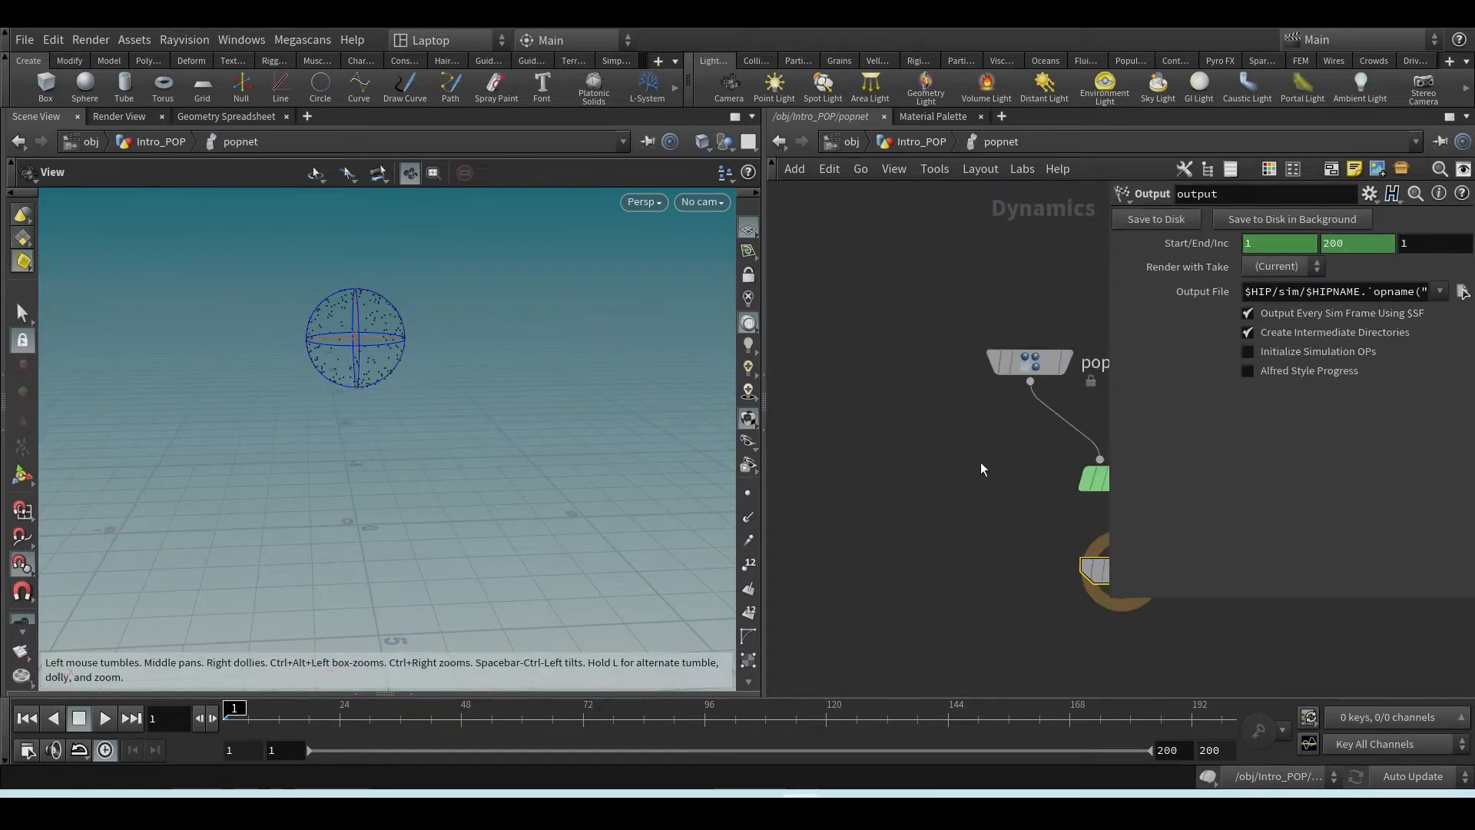
pyautogui.moveTo(1049, 373); pyautogui.dragTo(1049, 374)
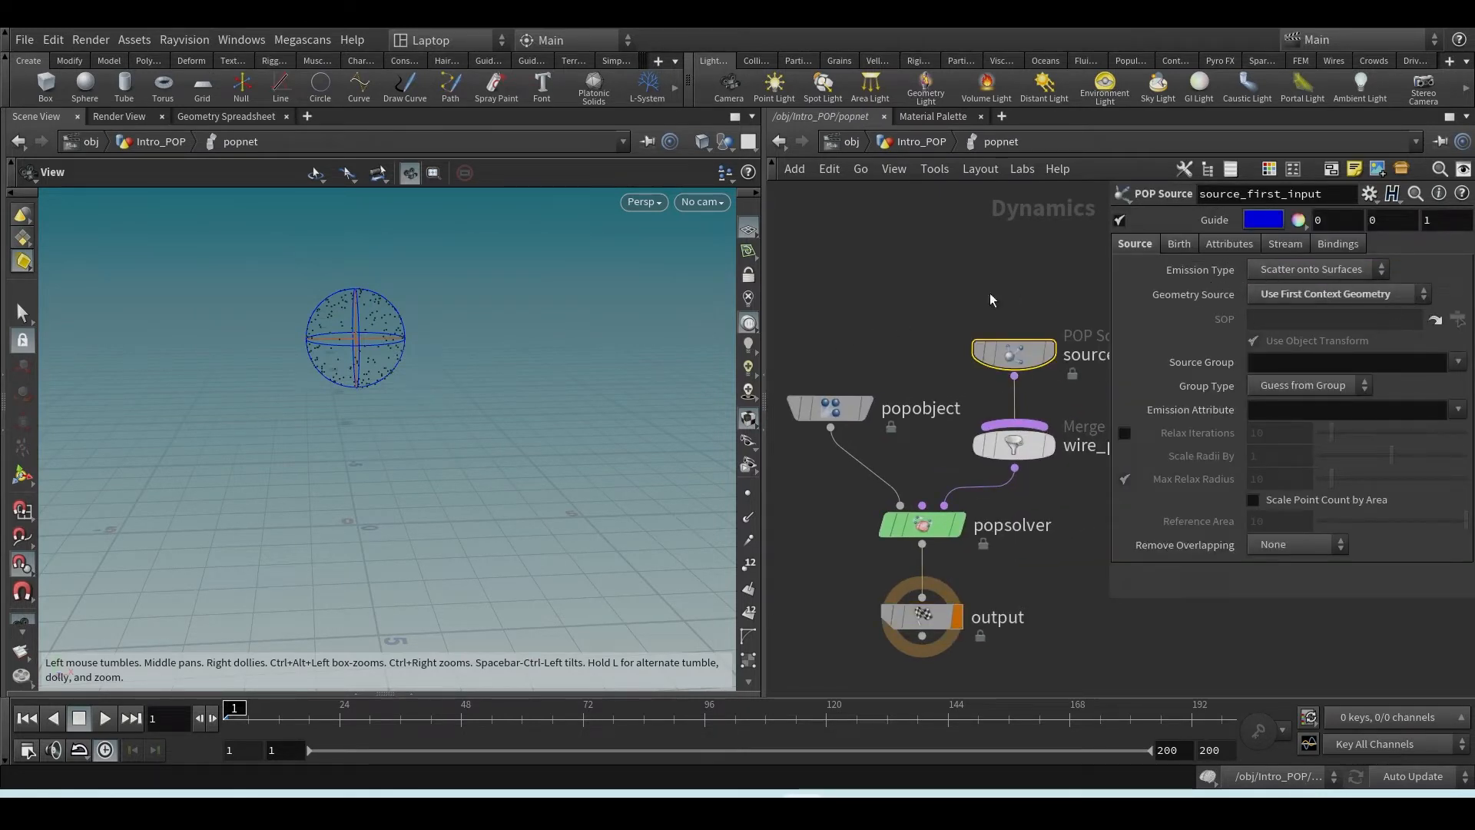
# - Play the particle simulation, rewind to frame 1 and show the POP Source's Birth settings
pyautogui.click(105, 721)
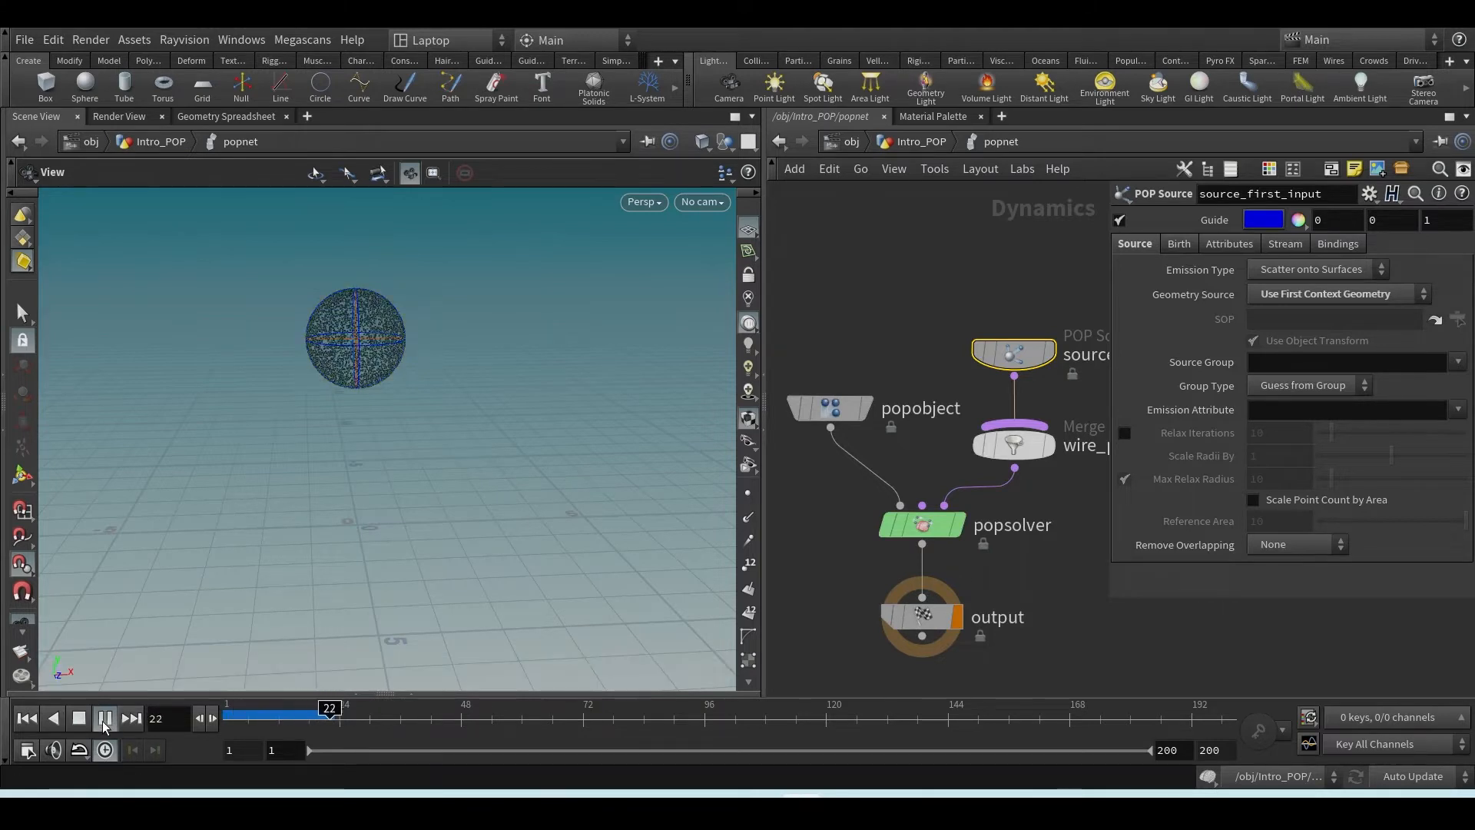
pyautogui.click(27, 722)
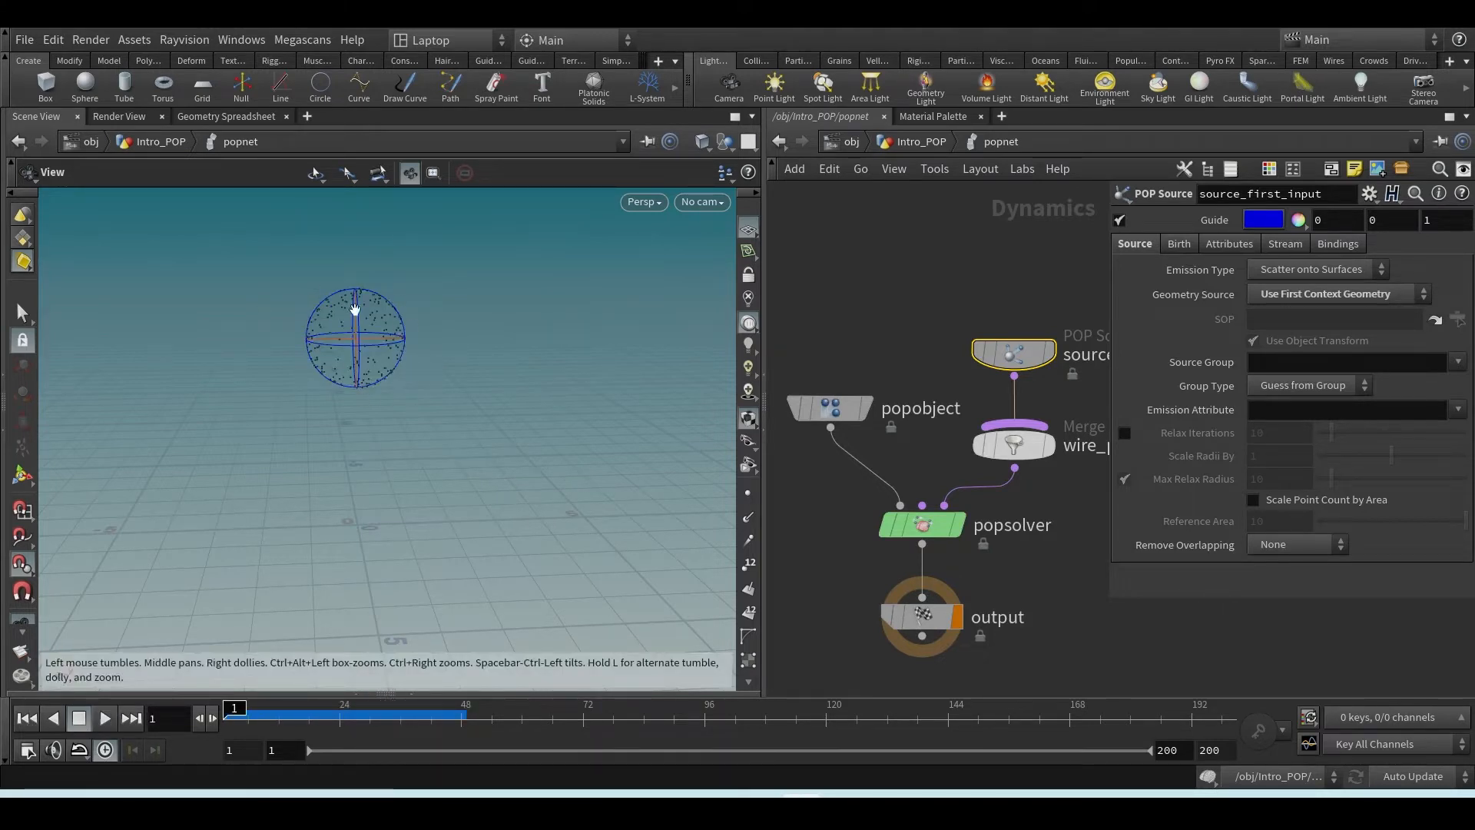
pyautogui.click(1179, 244)
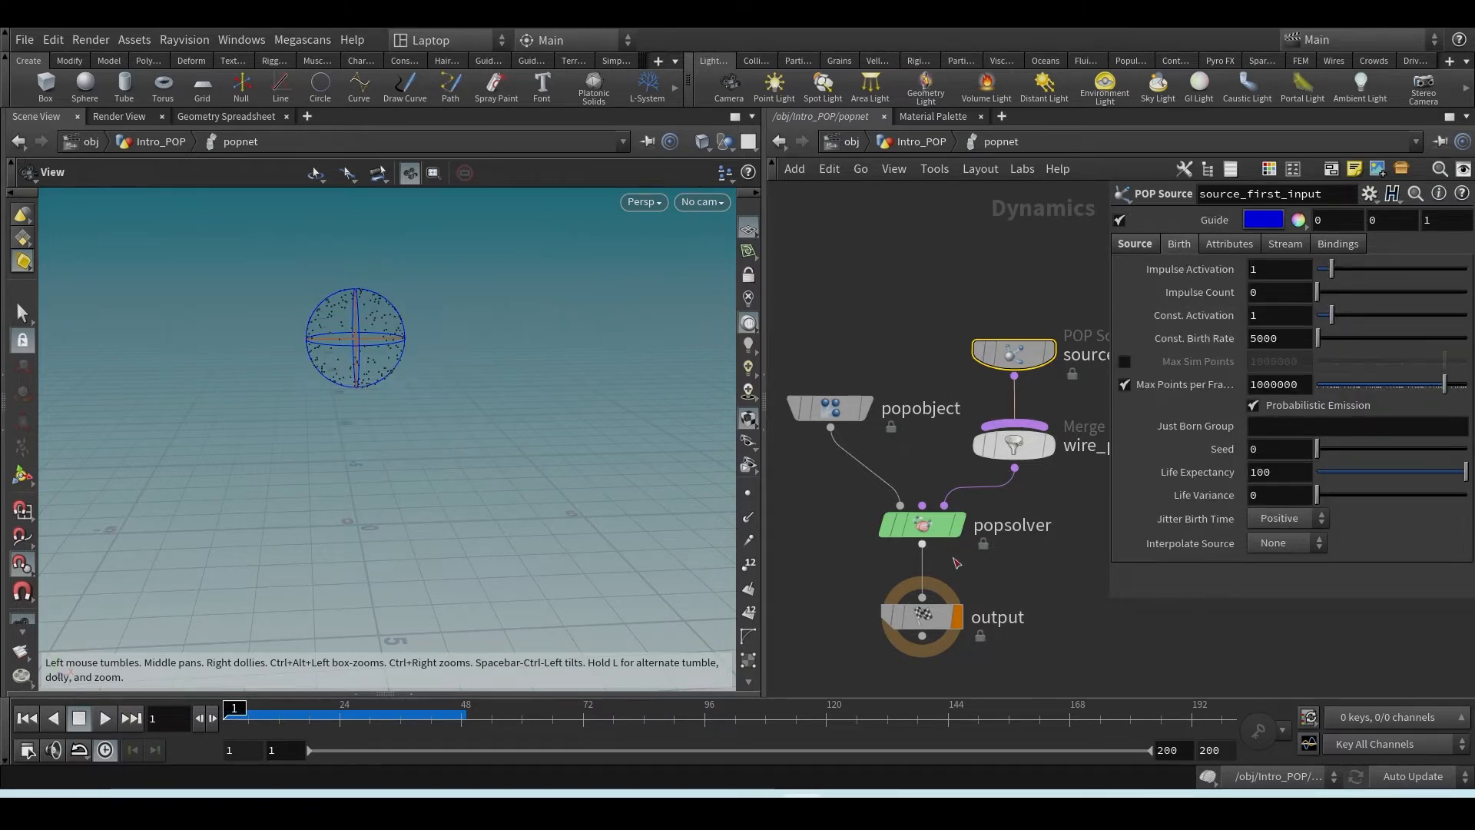
# - Switch to the 01_Explanation.jpg image, examine its geometry source options and return to Houdini
pyautogui.click(839, 806)
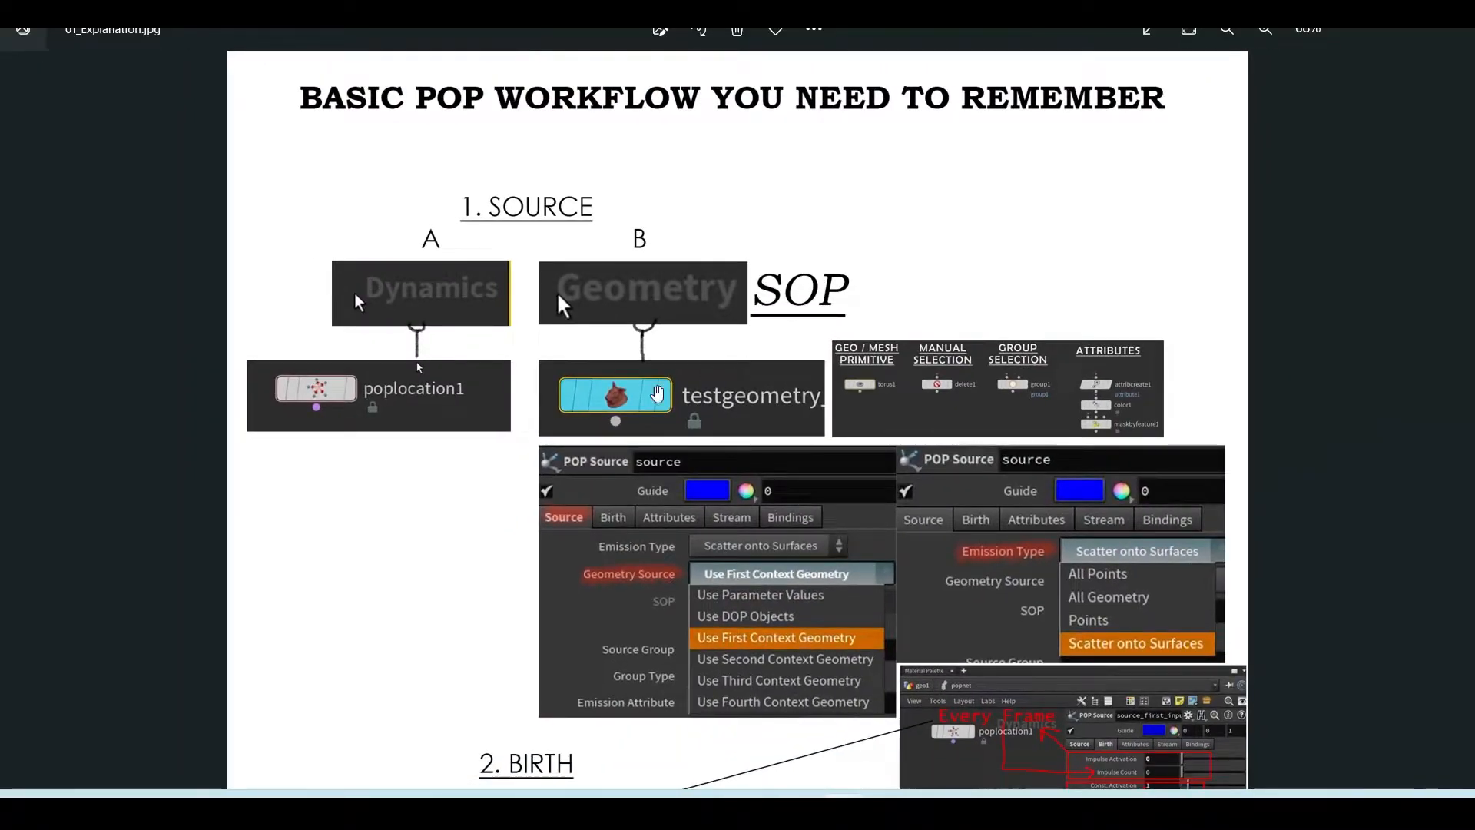
pyautogui.scroll(-3, 771, 305)
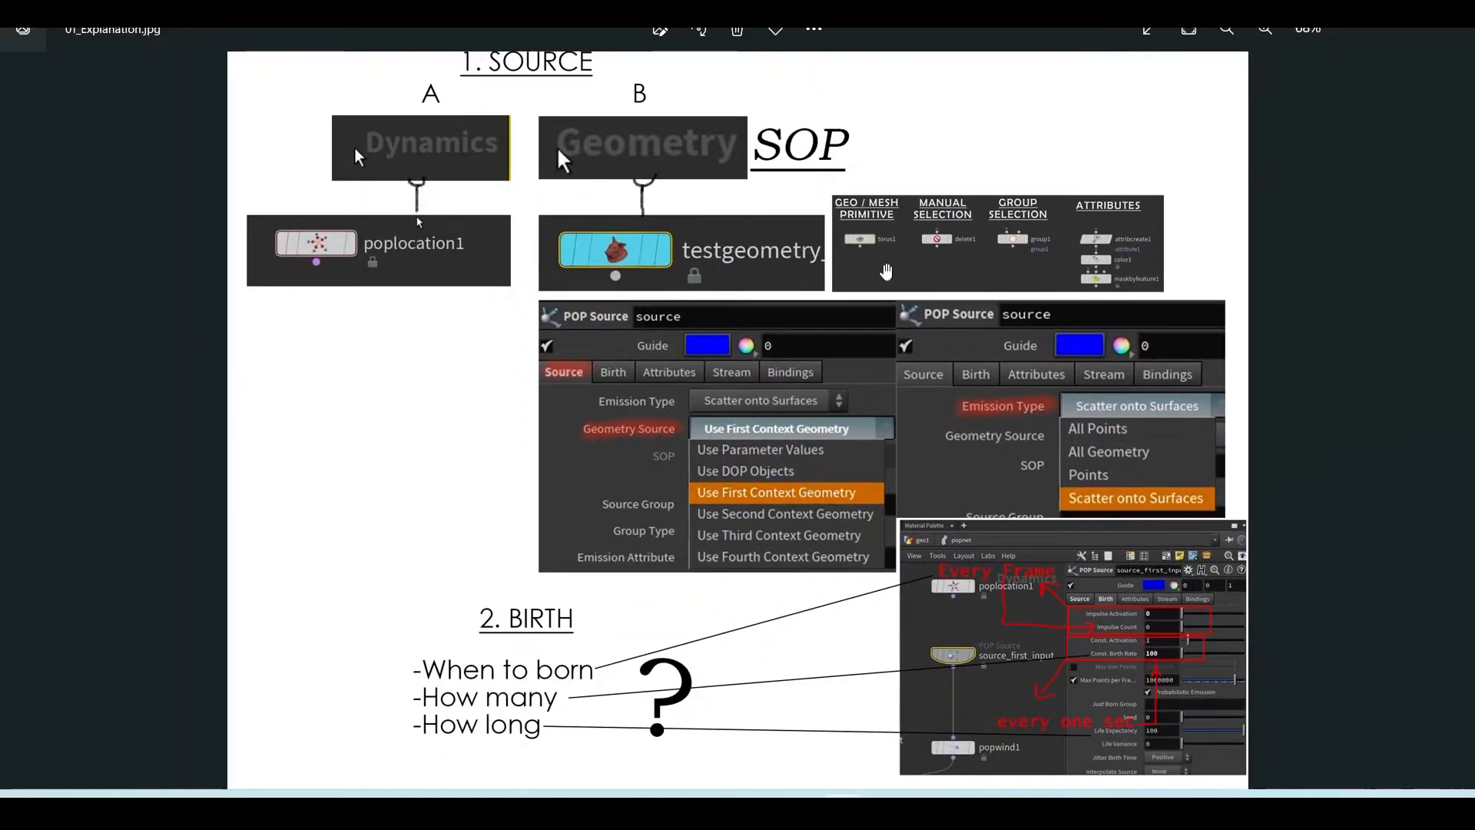
pyautogui.keyDown('ctrl'); pyautogui.scroll(5, 782, 270); pyautogui.keyUp('ctrl')
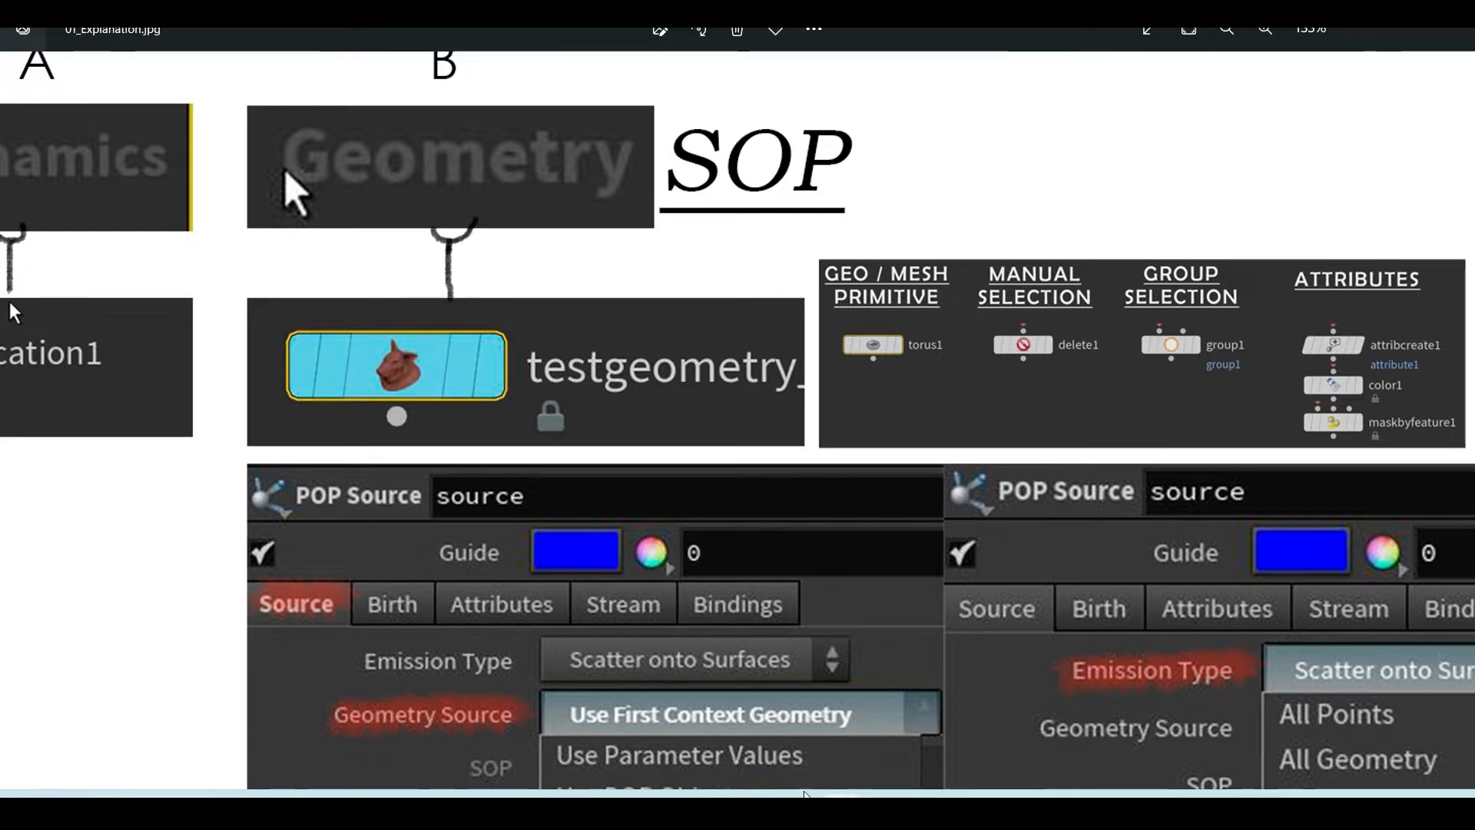
pyautogui.click(805, 749)
pyautogui.scroll(-3, 816, 463)
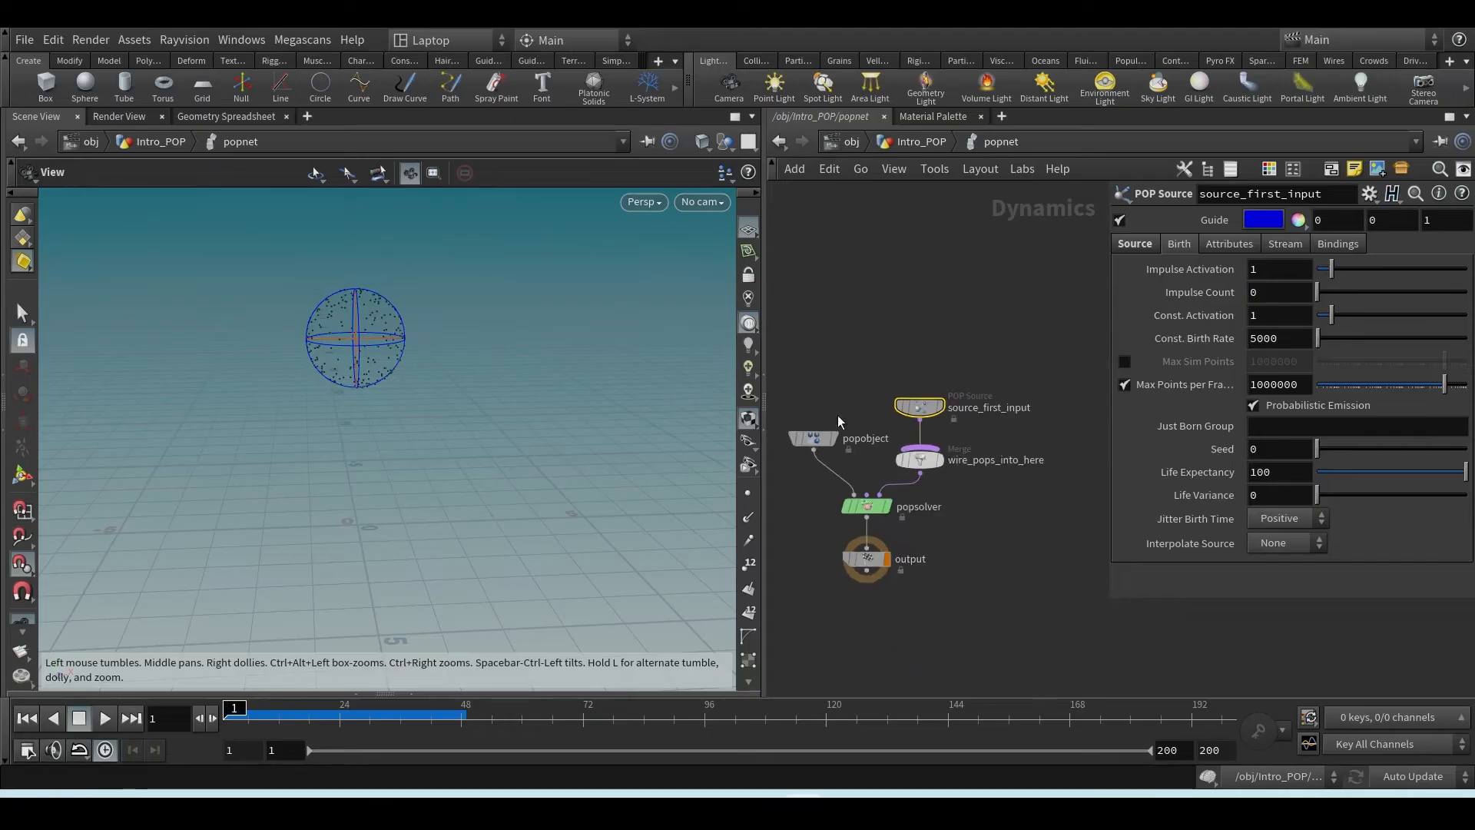
# - Return to the Intro_POP level, add a Test Geometry: Pig Head node beside sphere1 and display it
pyautogui.click(903, 147)
pyautogui.scroll(5, 876, 404)
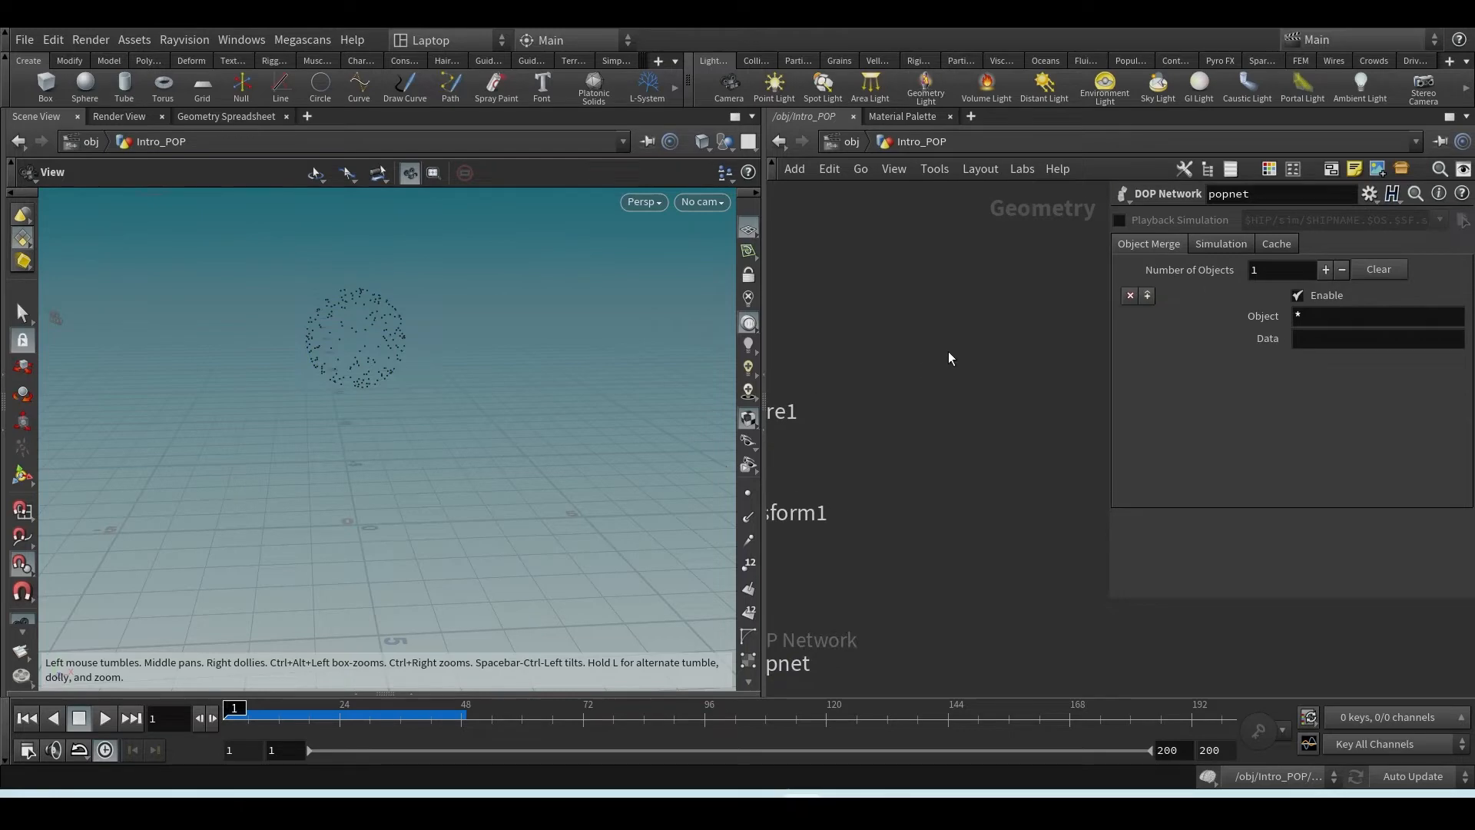
pyautogui.press('Tab')
pyautogui.write('test')
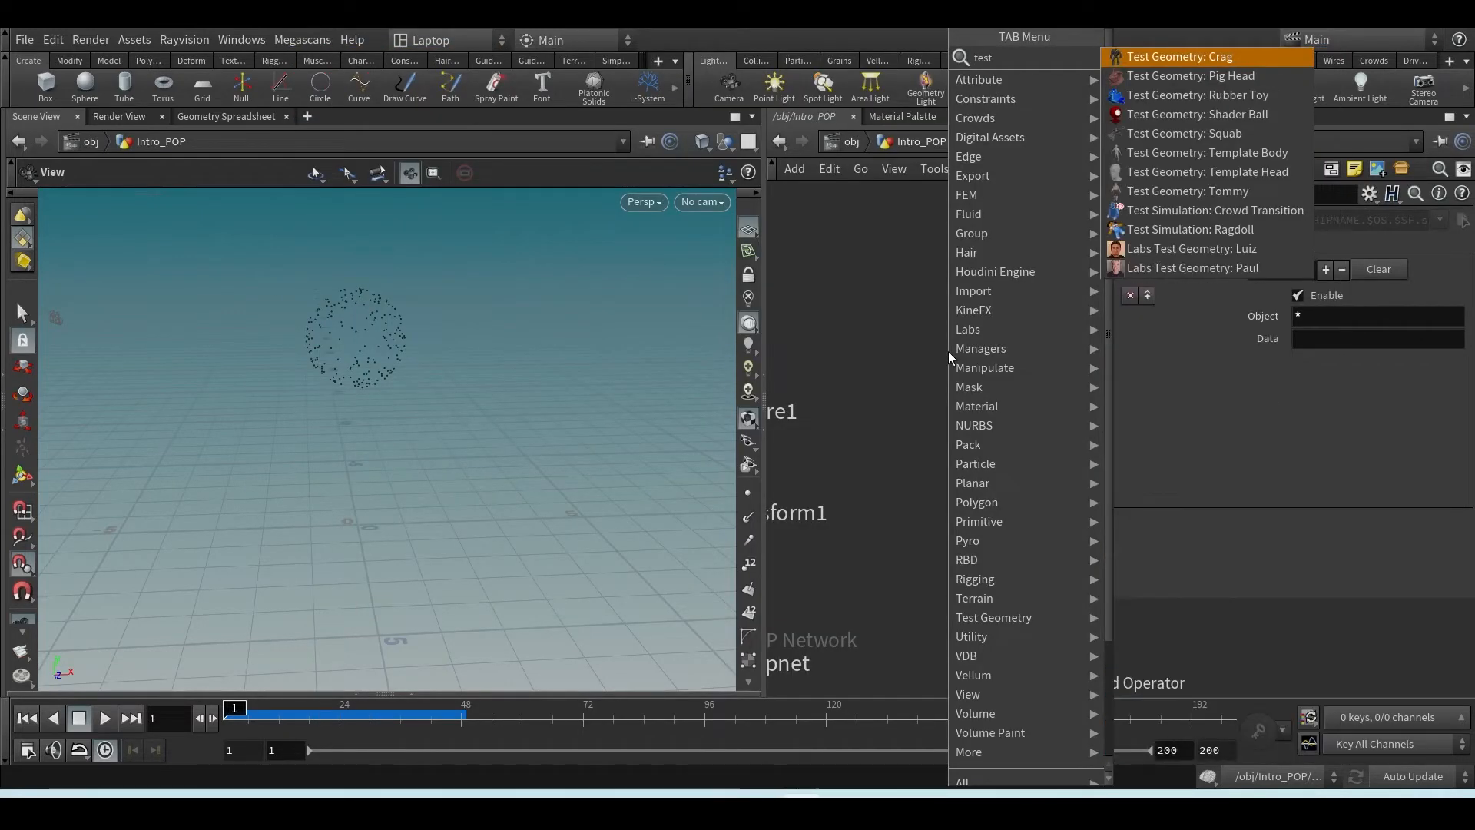
pyautogui.press('Return')
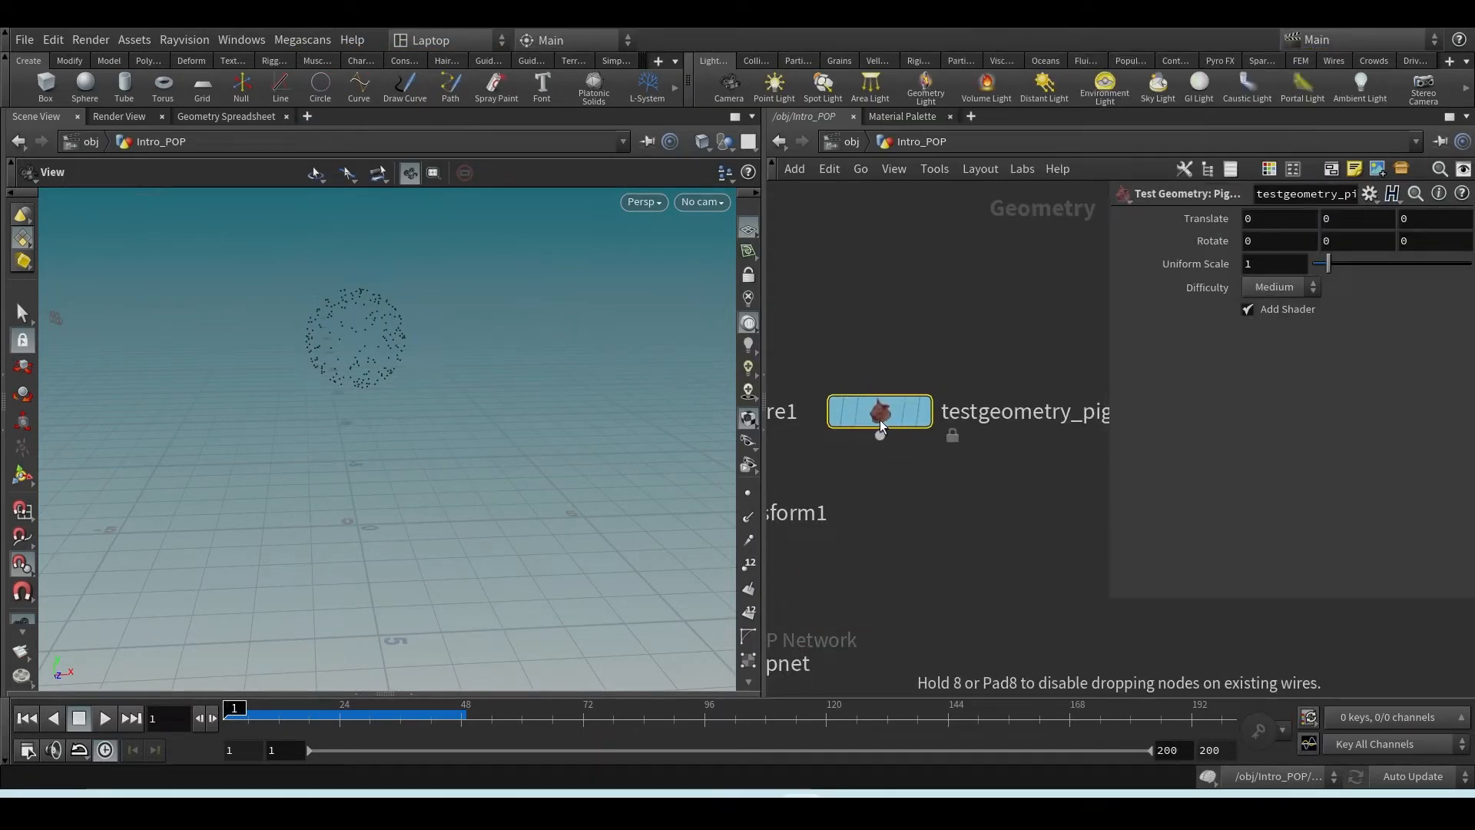
pyautogui.click(878, 419)
pyautogui.click(925, 415)
pyautogui.scroll(8, 323, 535)
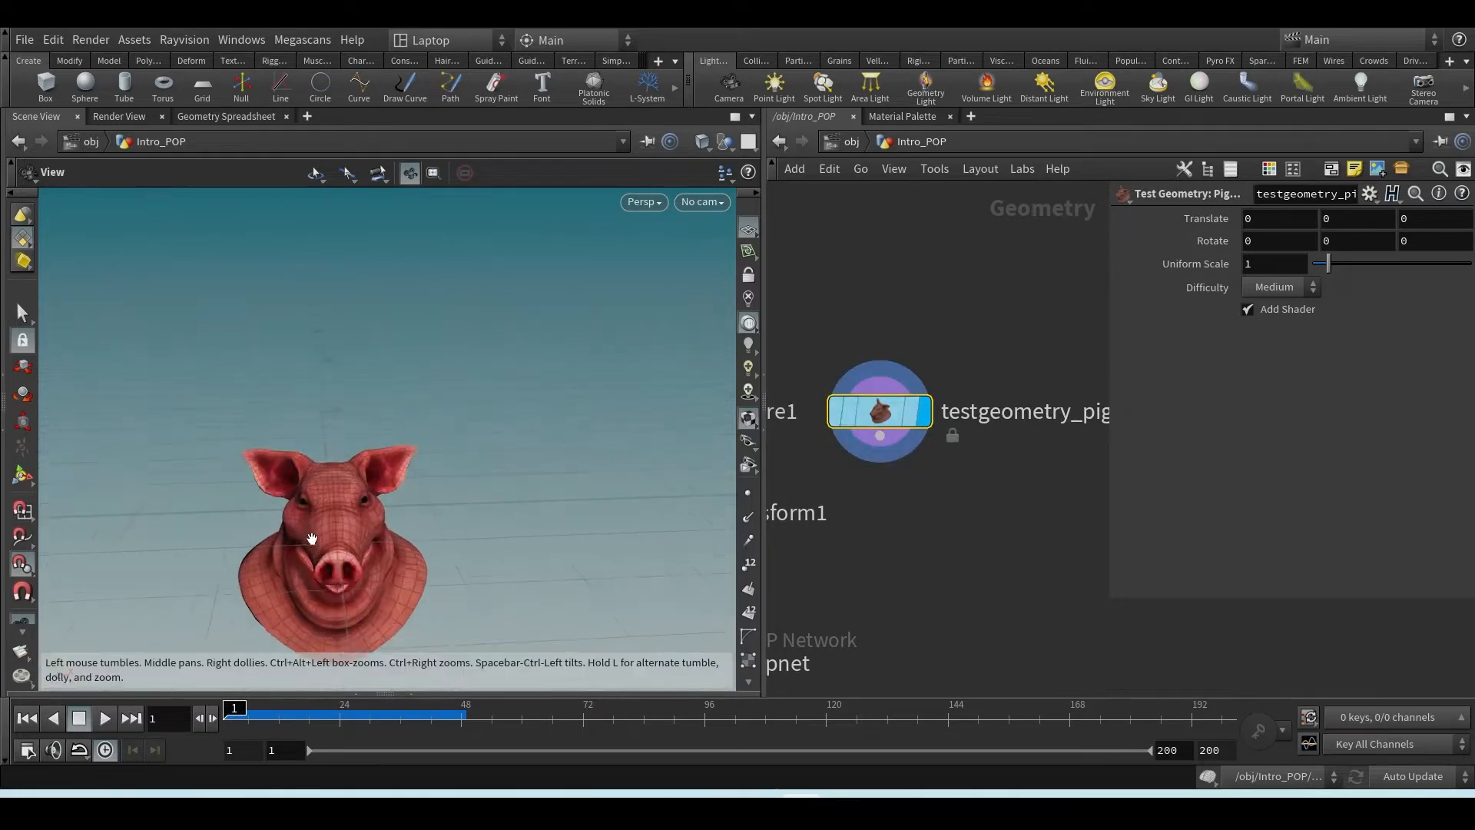
# - Isolate the pig's snout by blasting its selected primitives with Delete Non Selected enabled
pyautogui.moveTo(329, 534); pyautogui.dragTo(348, 483)
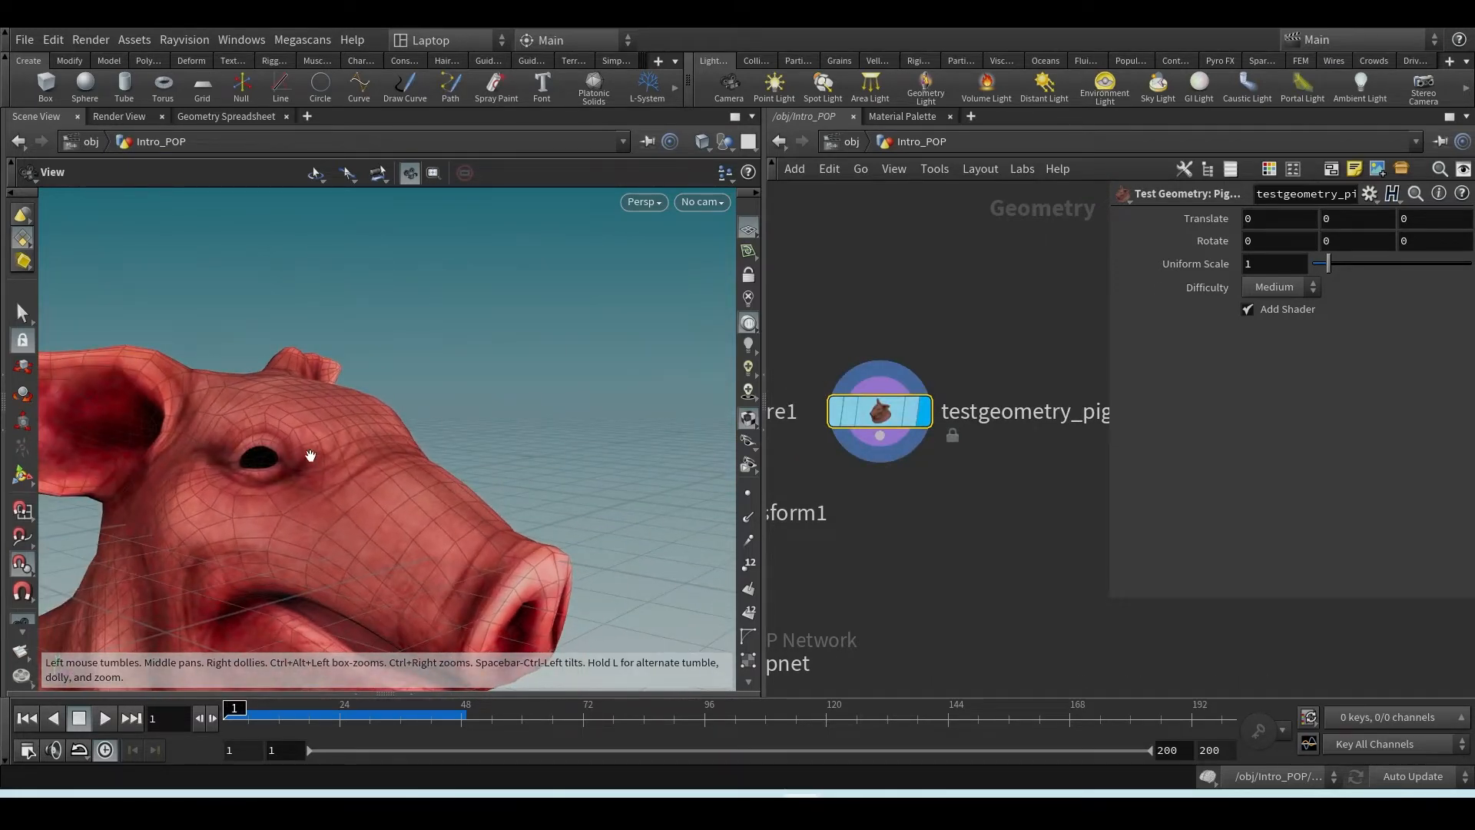
pyautogui.press('s')
pyautogui.scroll(-5, 261, 458)
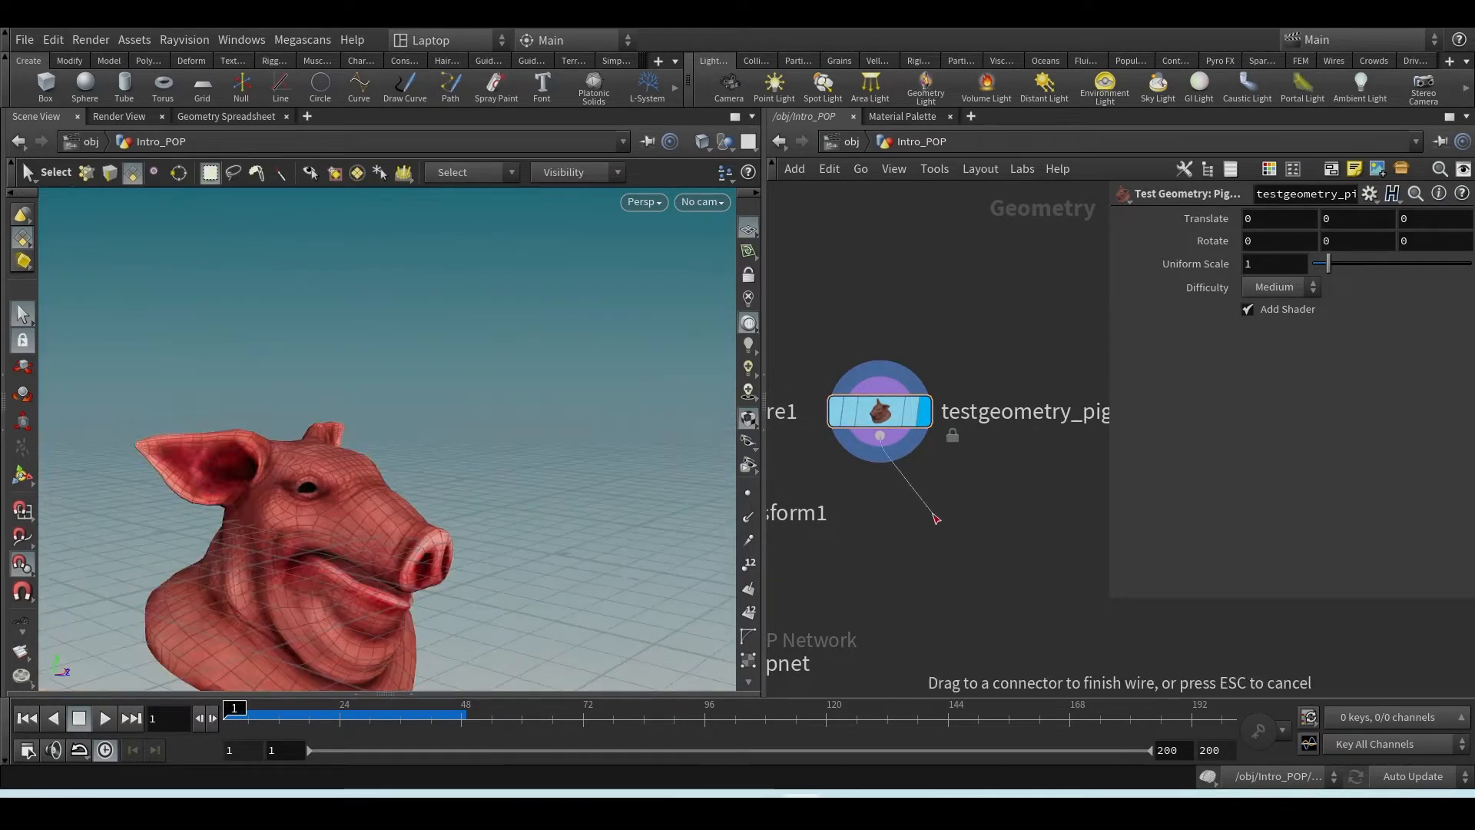
pyautogui.moveTo(476, 467); pyautogui.dragTo(381, 583)
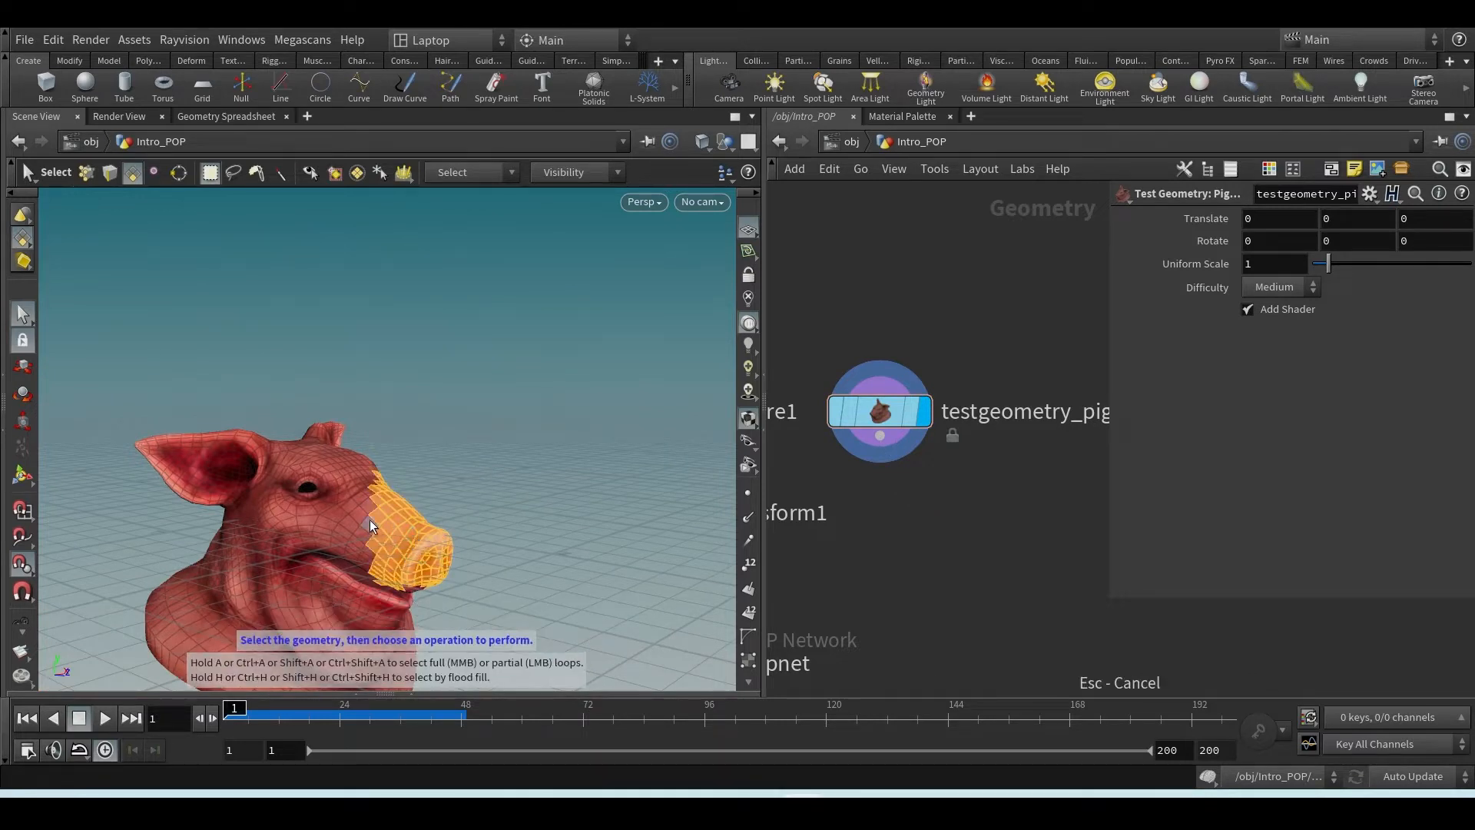
pyautogui.press('Delete')
pyautogui.moveTo(886, 423); pyautogui.dragTo(940, 424)
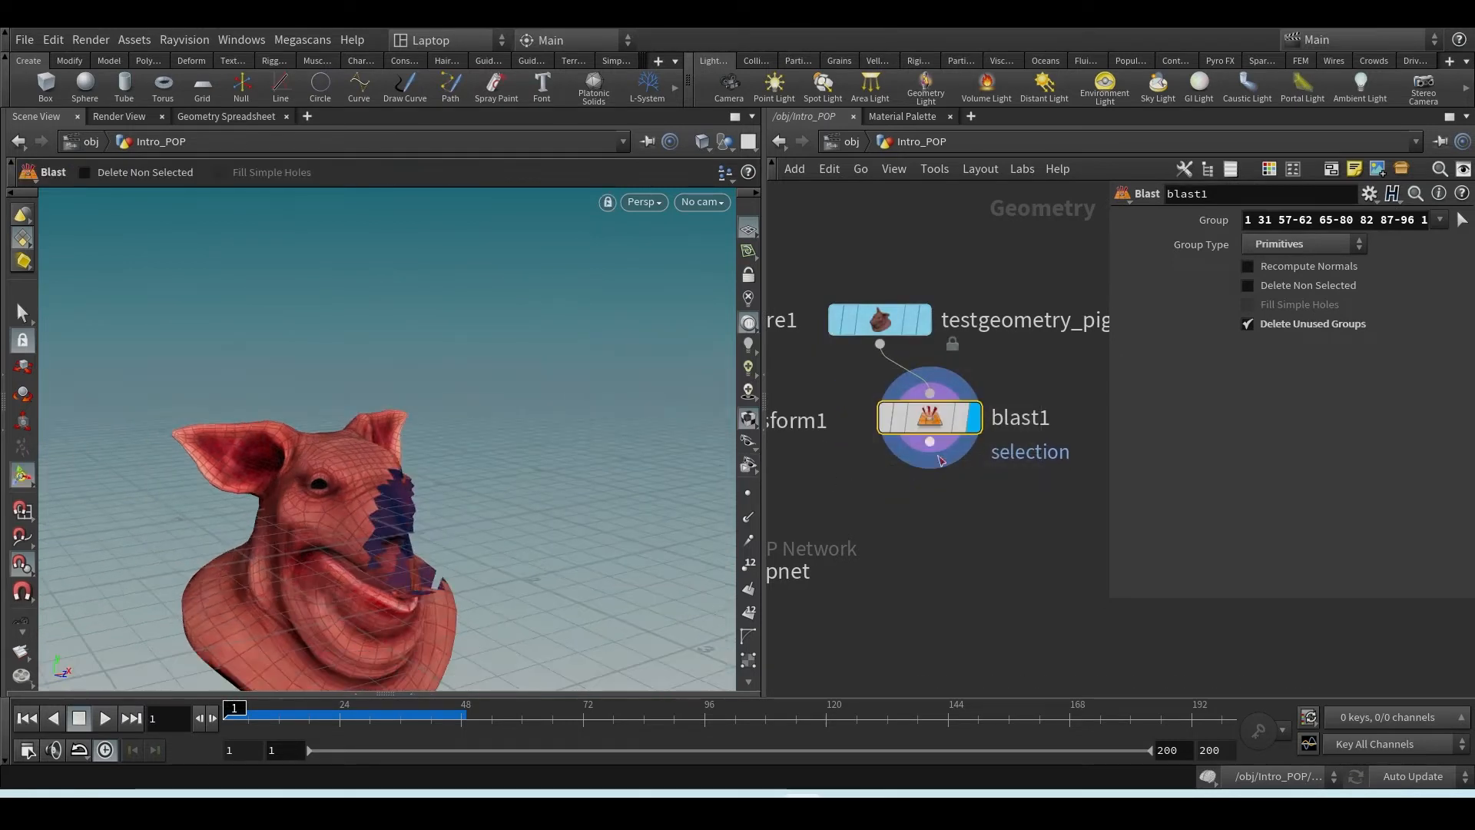
pyautogui.click(1260, 286)
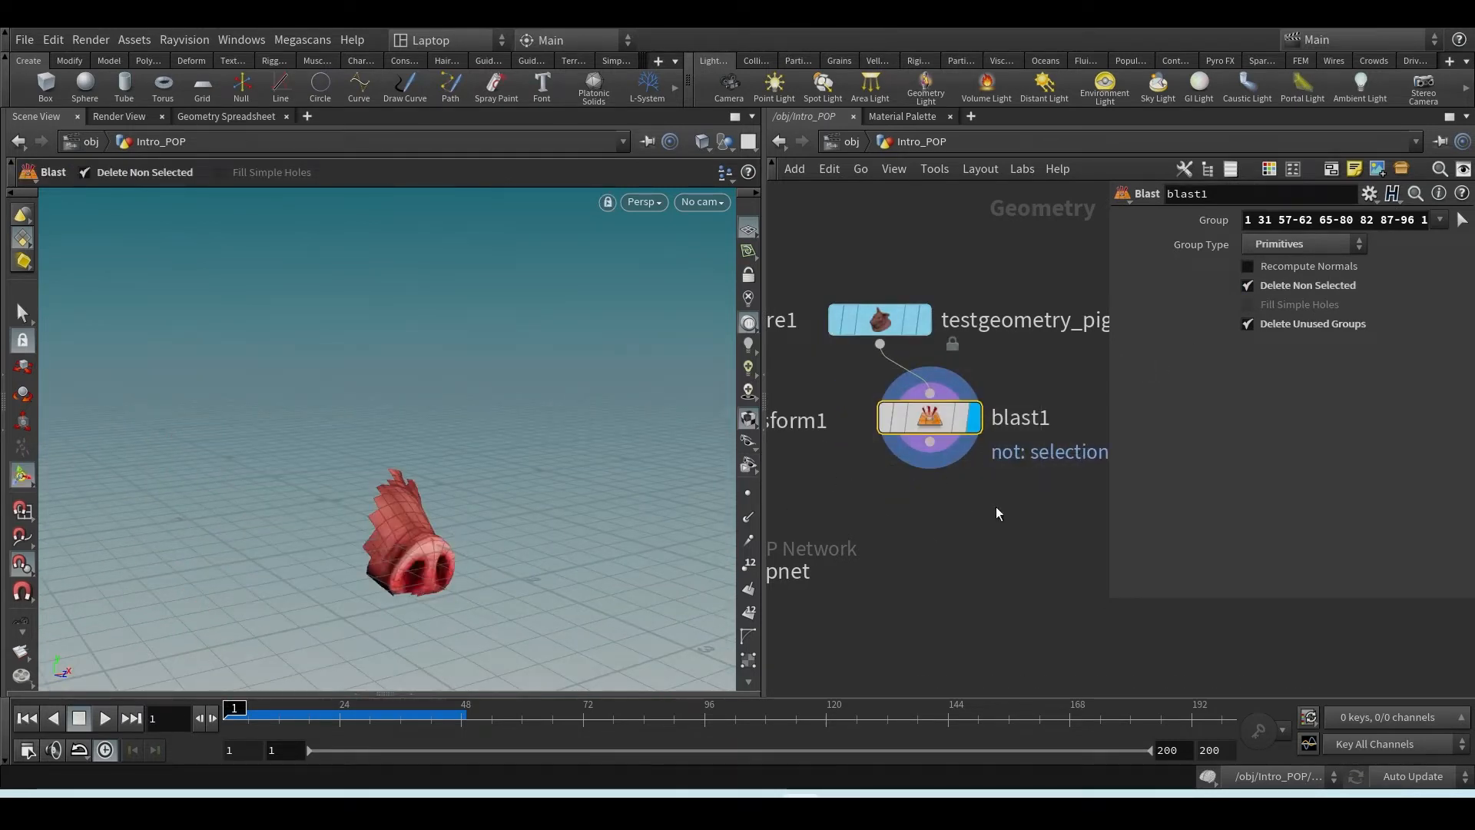
# - Wire blast1 into the first input of popnet, replacing the transform1 connection
pyautogui.scroll(-5, 996, 507)
pyautogui.moveTo(1013, 459); pyautogui.dragTo(908, 521)
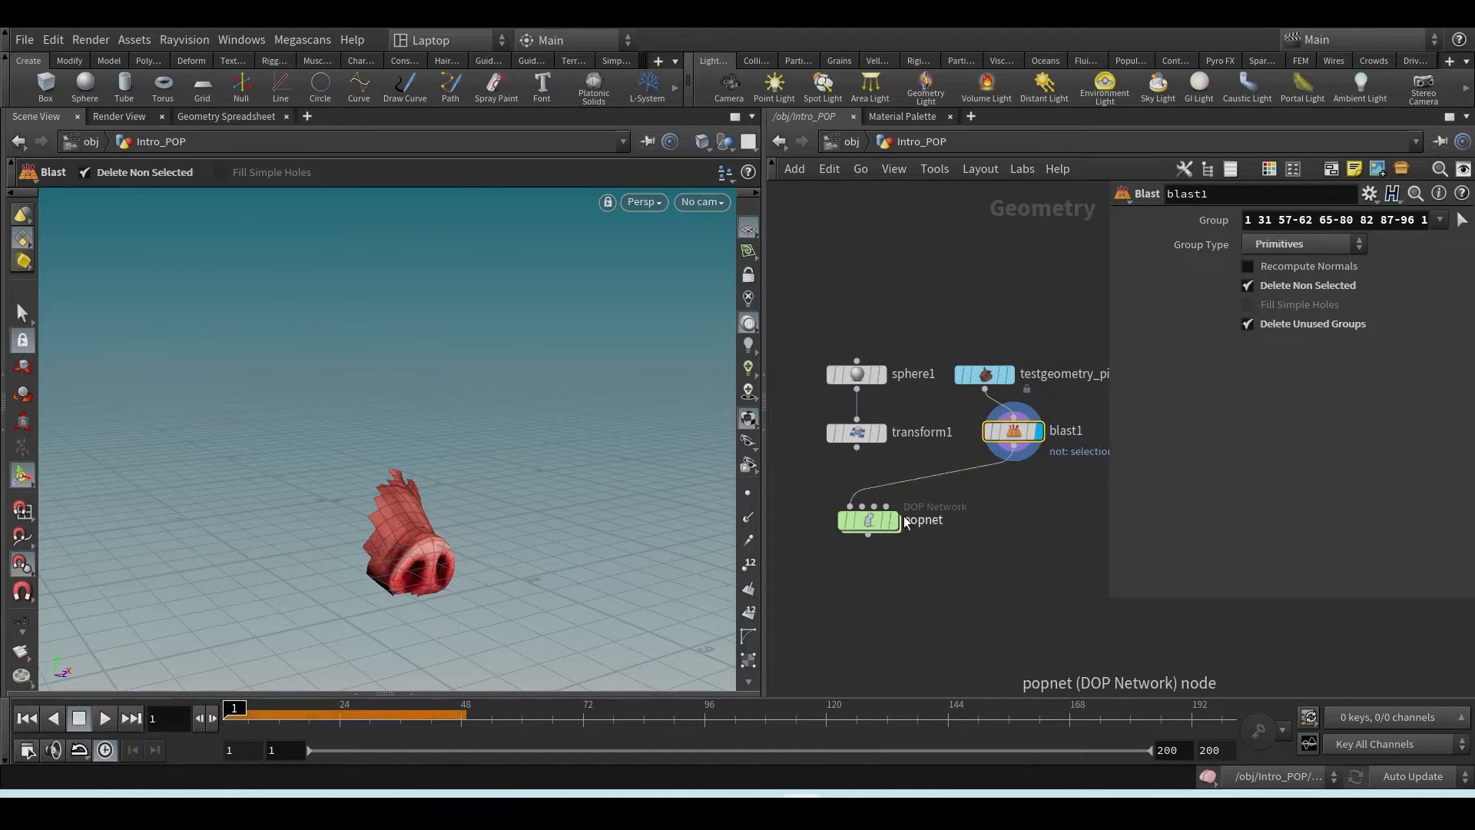
# - Display popnet and turn off Add Shader on the Test Geometry: Pig Head node feeding blast1
pyautogui.click(893, 521)
pyautogui.click(868, 521)
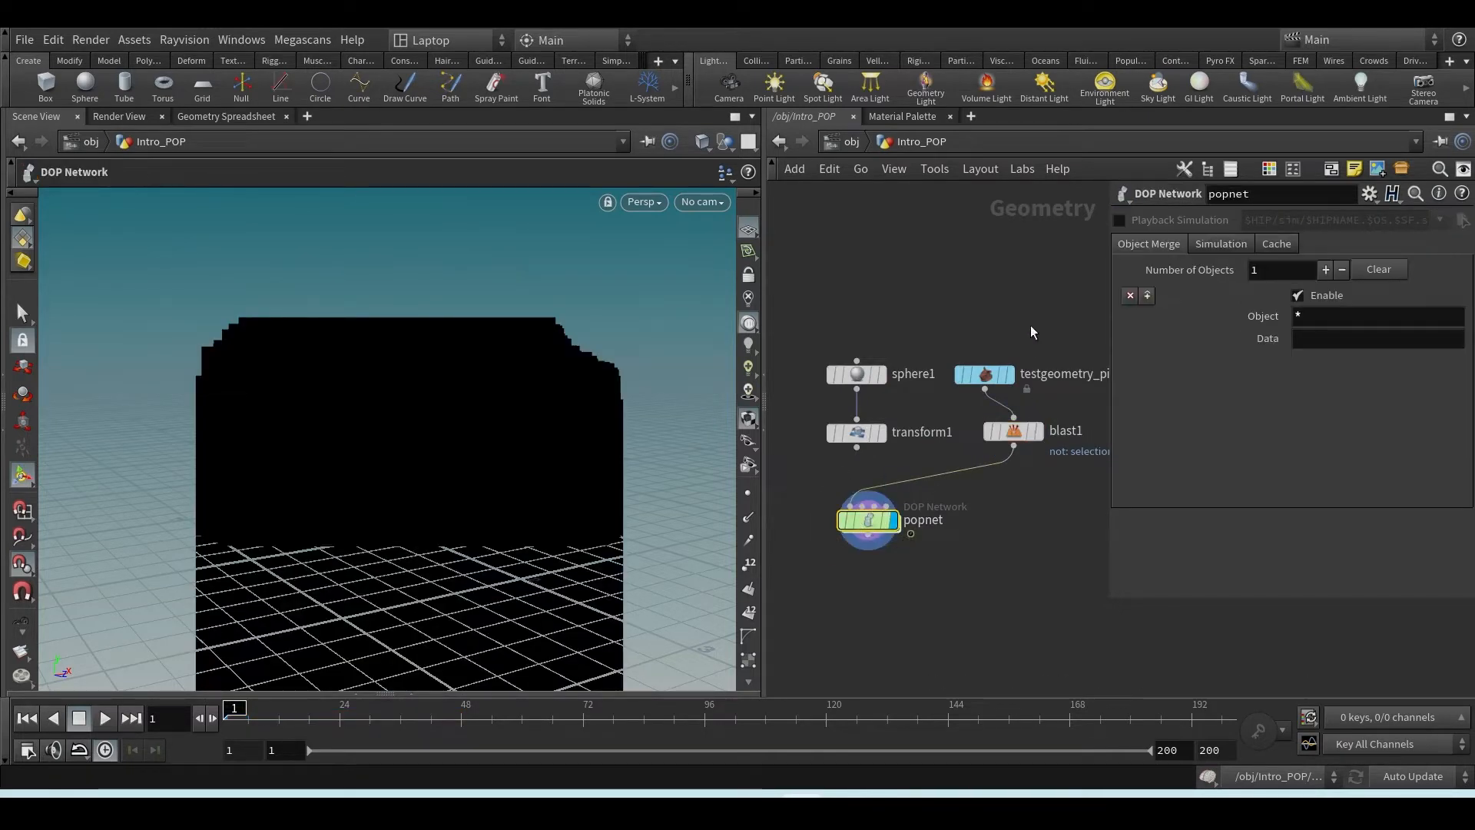
pyautogui.middleClick(973, 378)
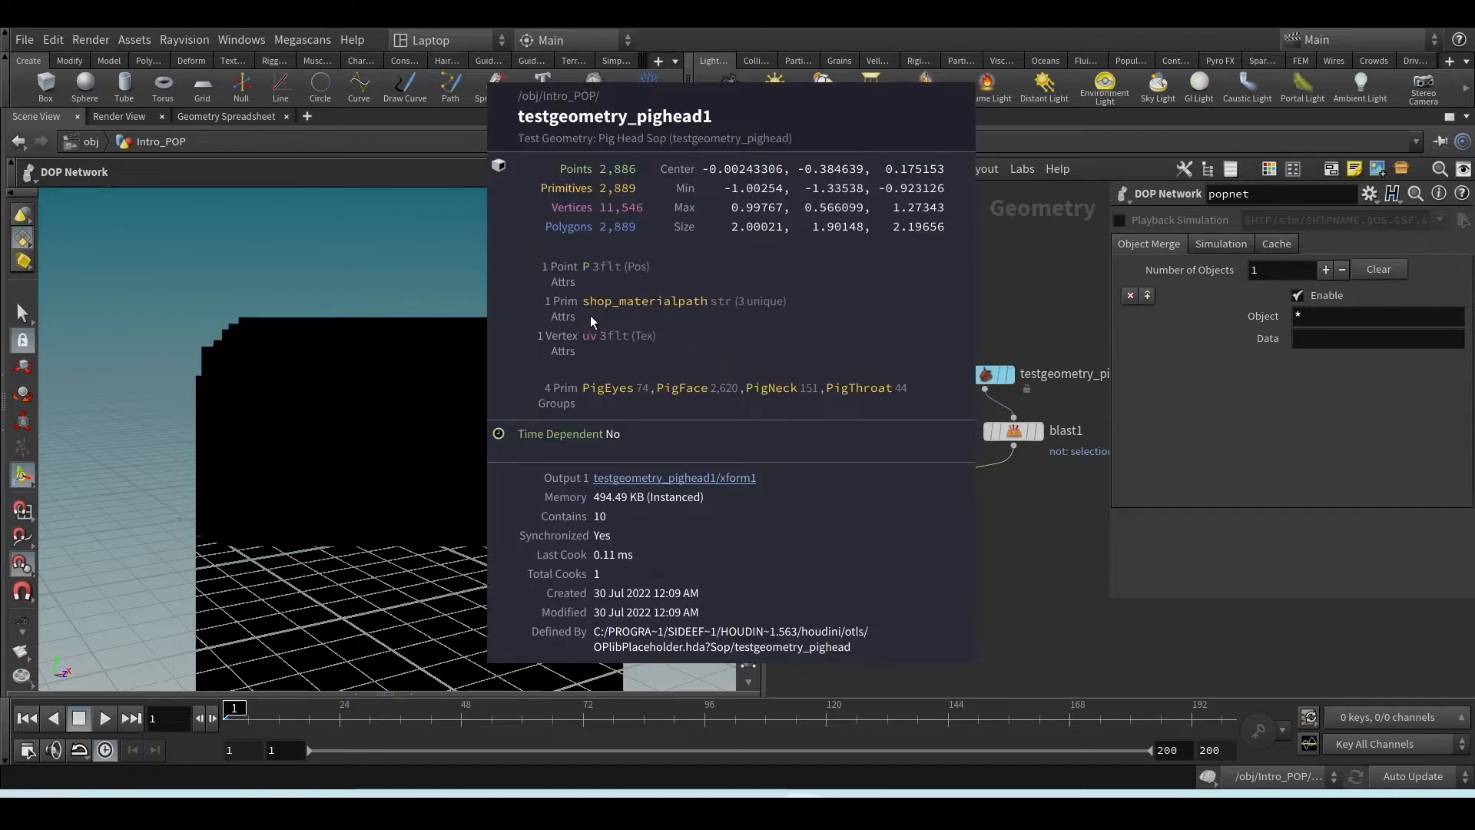
pyautogui.moveTo(1034, 320); pyautogui.dragTo(947, 400)
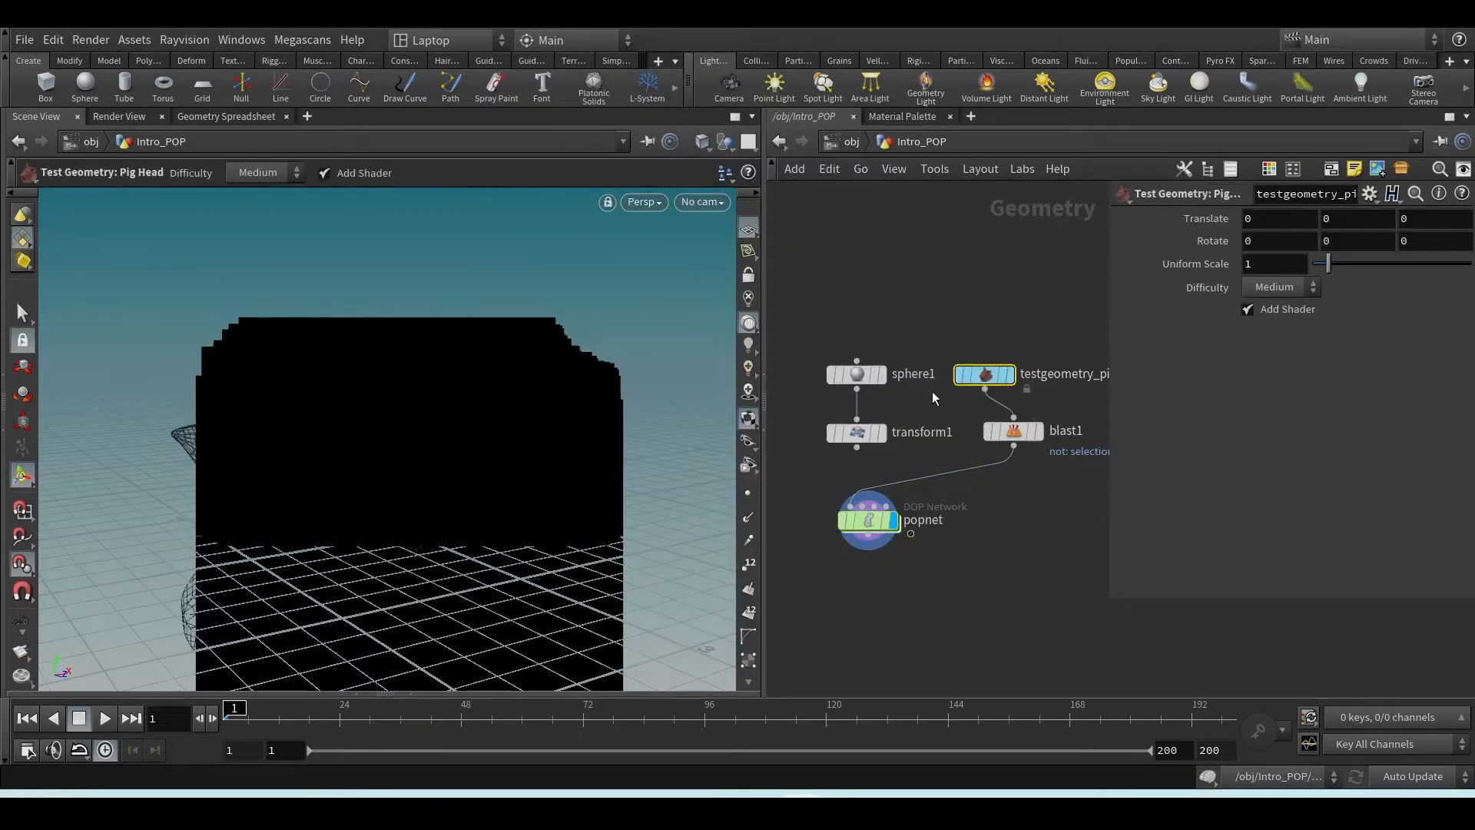
pyautogui.click(1288, 309)
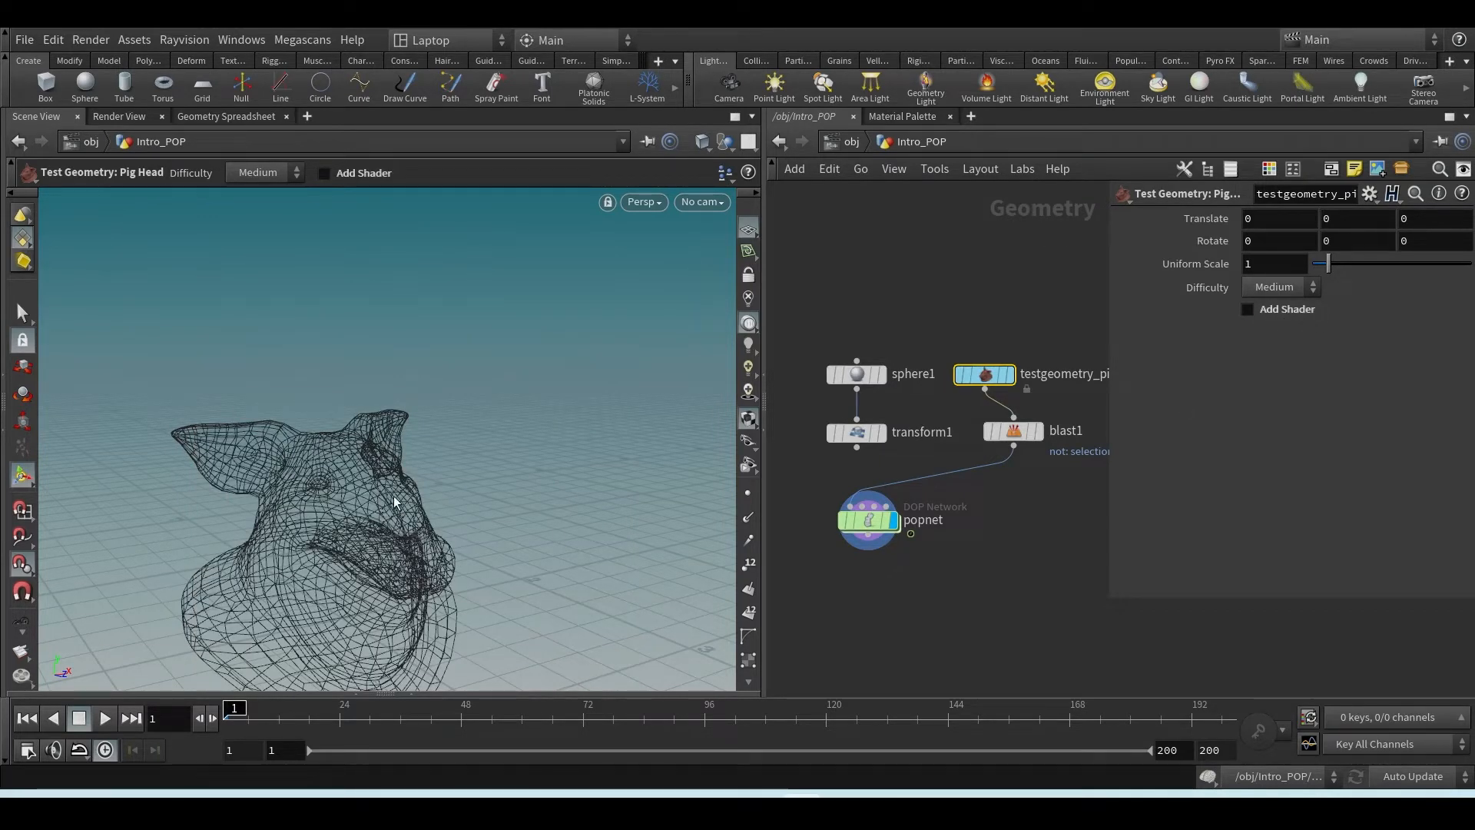
pyautogui.click(952, 487)
pyautogui.moveTo(408, 548)
pyautogui.keyDown('alt'); pyautogui.mouseDown()
pyautogui.moveTo(383, 576)
pyautogui.moveTo(421, 544)
pyautogui.mouseUp(); pyautogui.keyUp('alt')
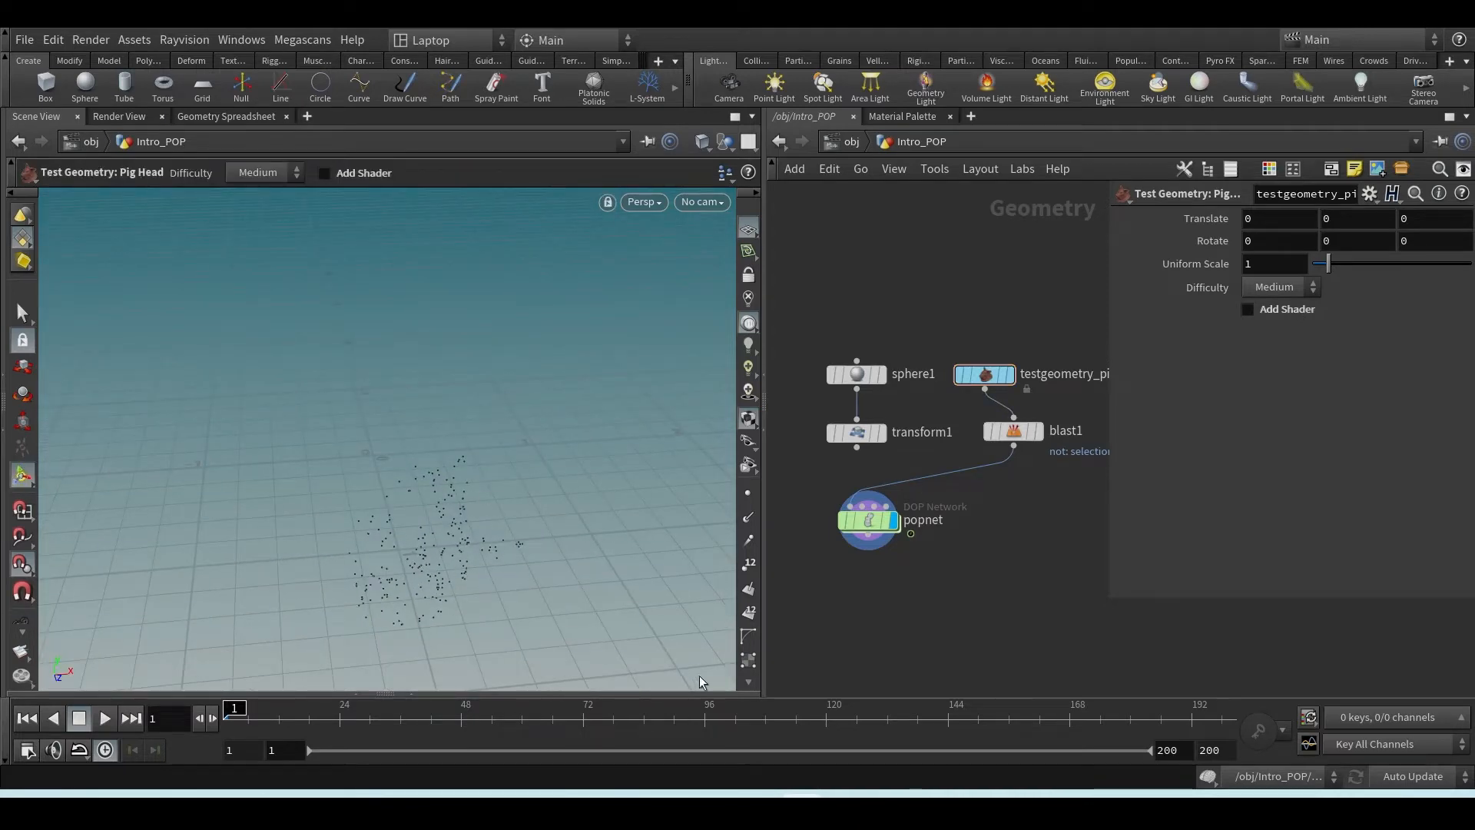
# - Switch to the 01_Explanation.jpg image, examine its SOP source selection methods and return to Houdini
pyautogui.moveTo(842, 808)
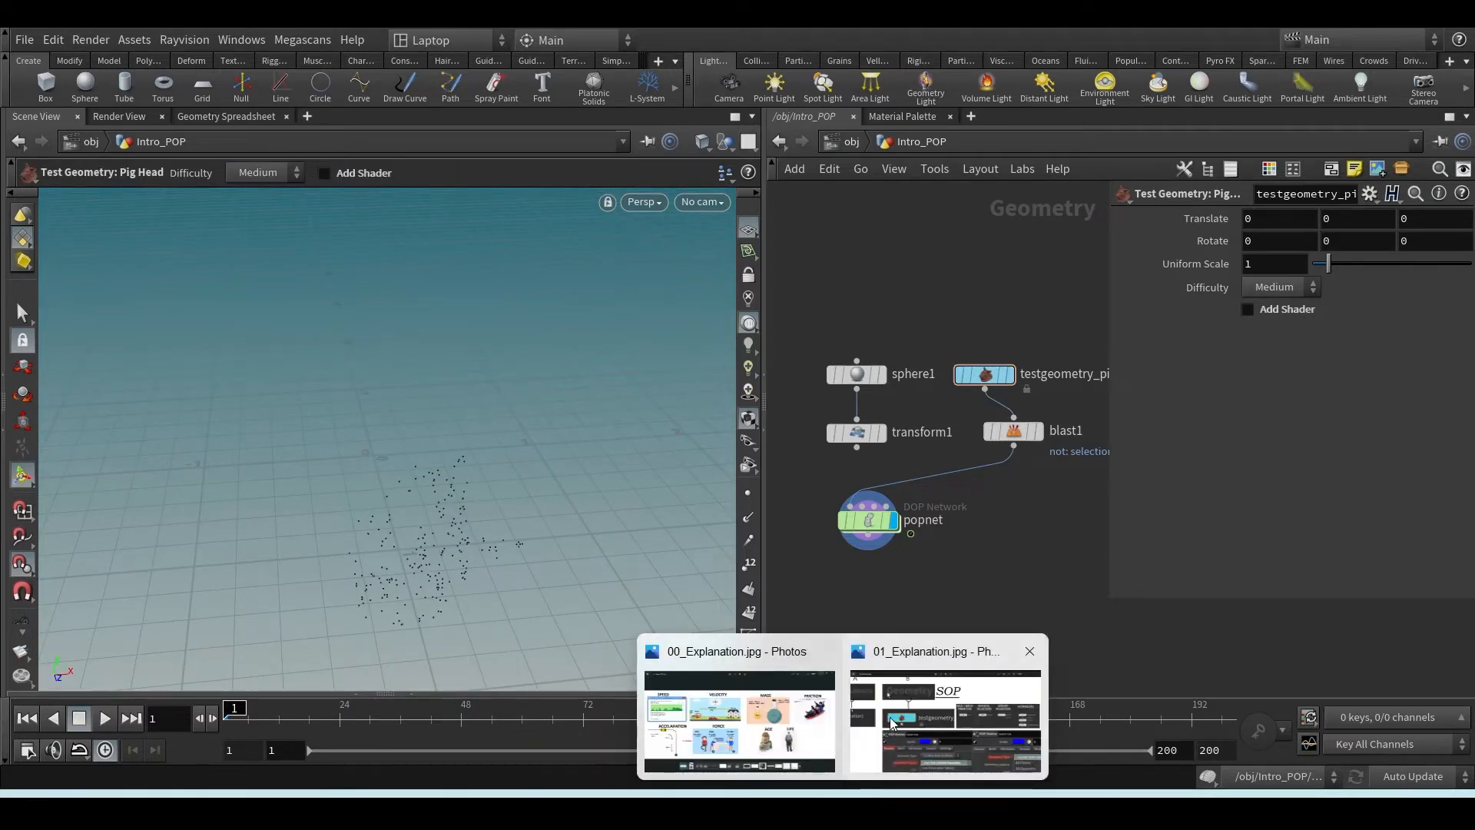
pyautogui.click(914, 714)
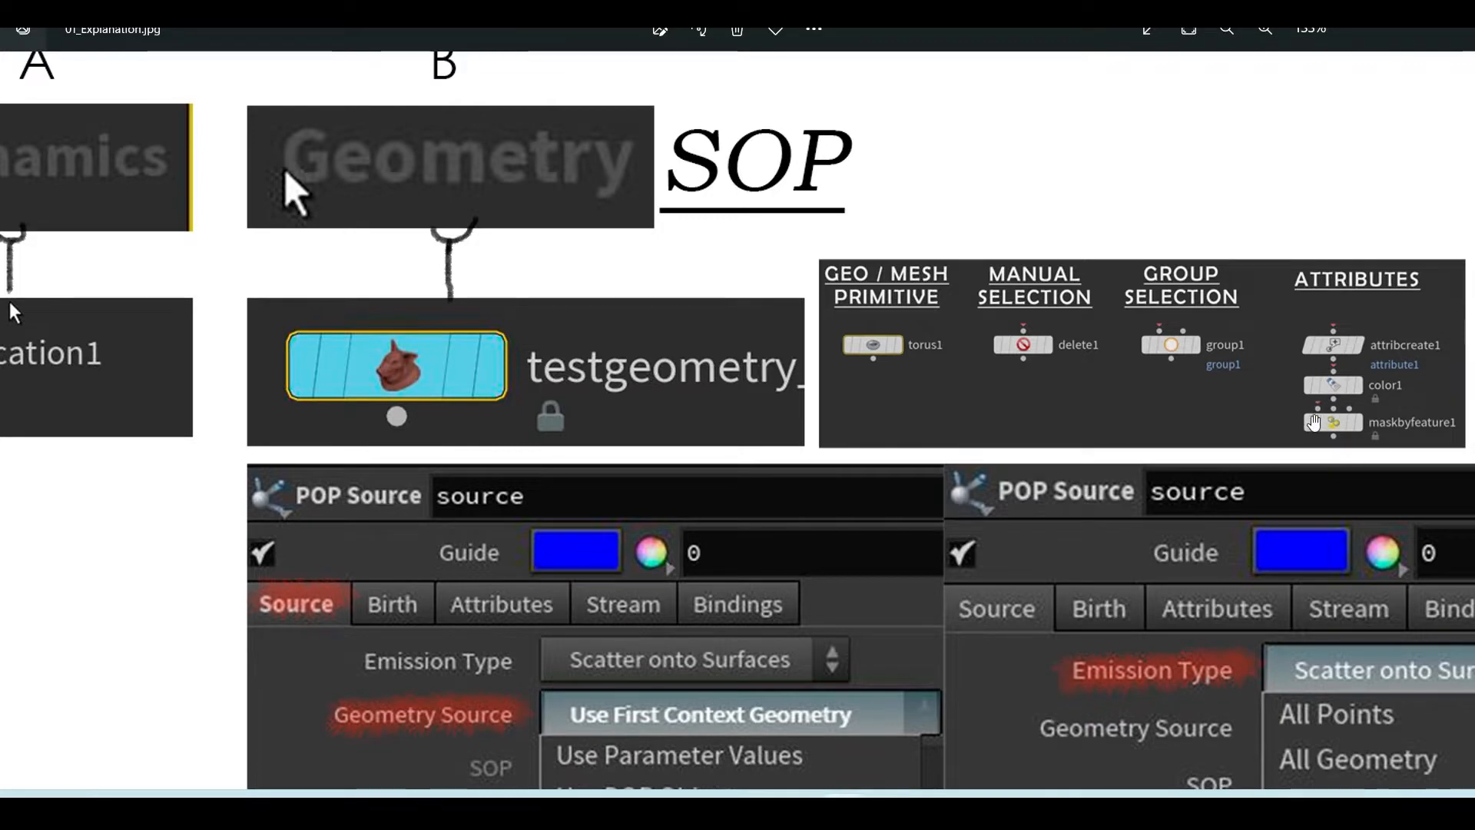
pyautogui.click(1379, 31)
pyautogui.click(1135, 350)
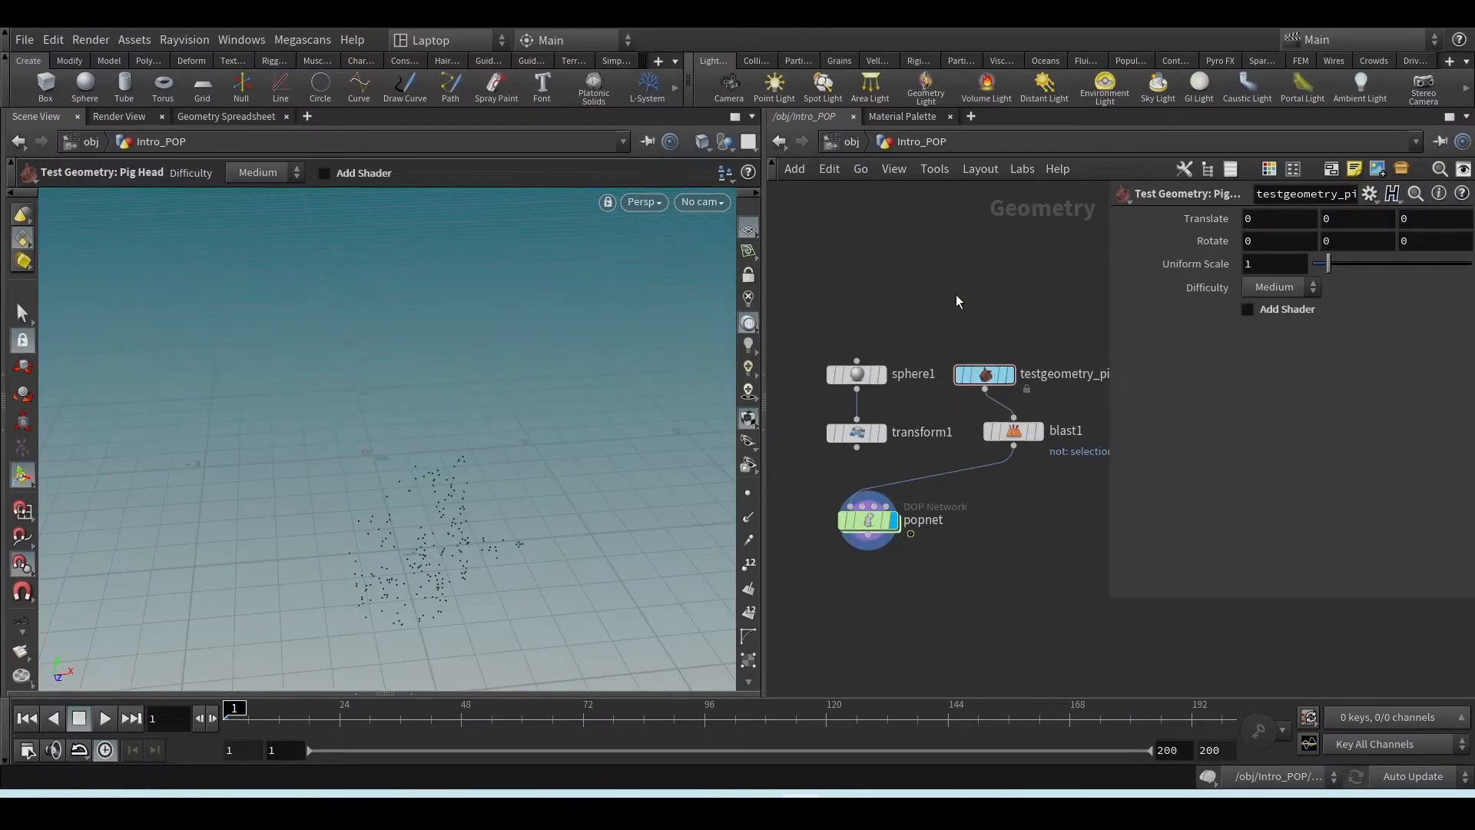
# - Delete the pig head and blast1 nodes and wire transform1 into the first input of popnet
pyautogui.moveTo(956, 294); pyautogui.dragTo(1039, 464)
pyautogui.moveTo(857, 447); pyautogui.dragTo(851, 506)
pyautogui.moveTo(946, 289); pyautogui.dragTo(1037, 494)
pyautogui.click(868, 520)
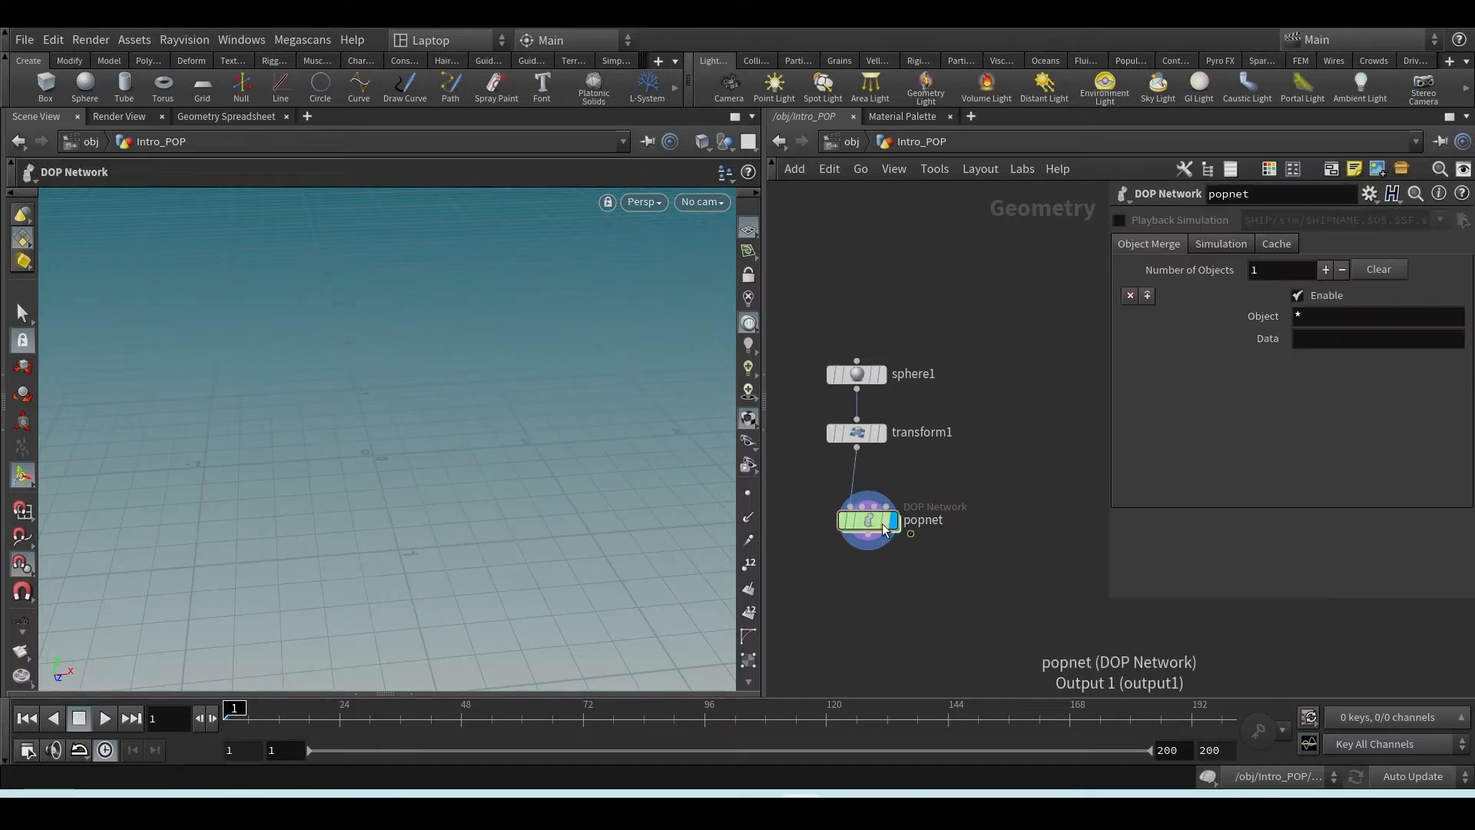
# - Enter popnet, play the particle emission from the sphere and rewind to frame 1
pyautogui.doubleClick(868, 520)
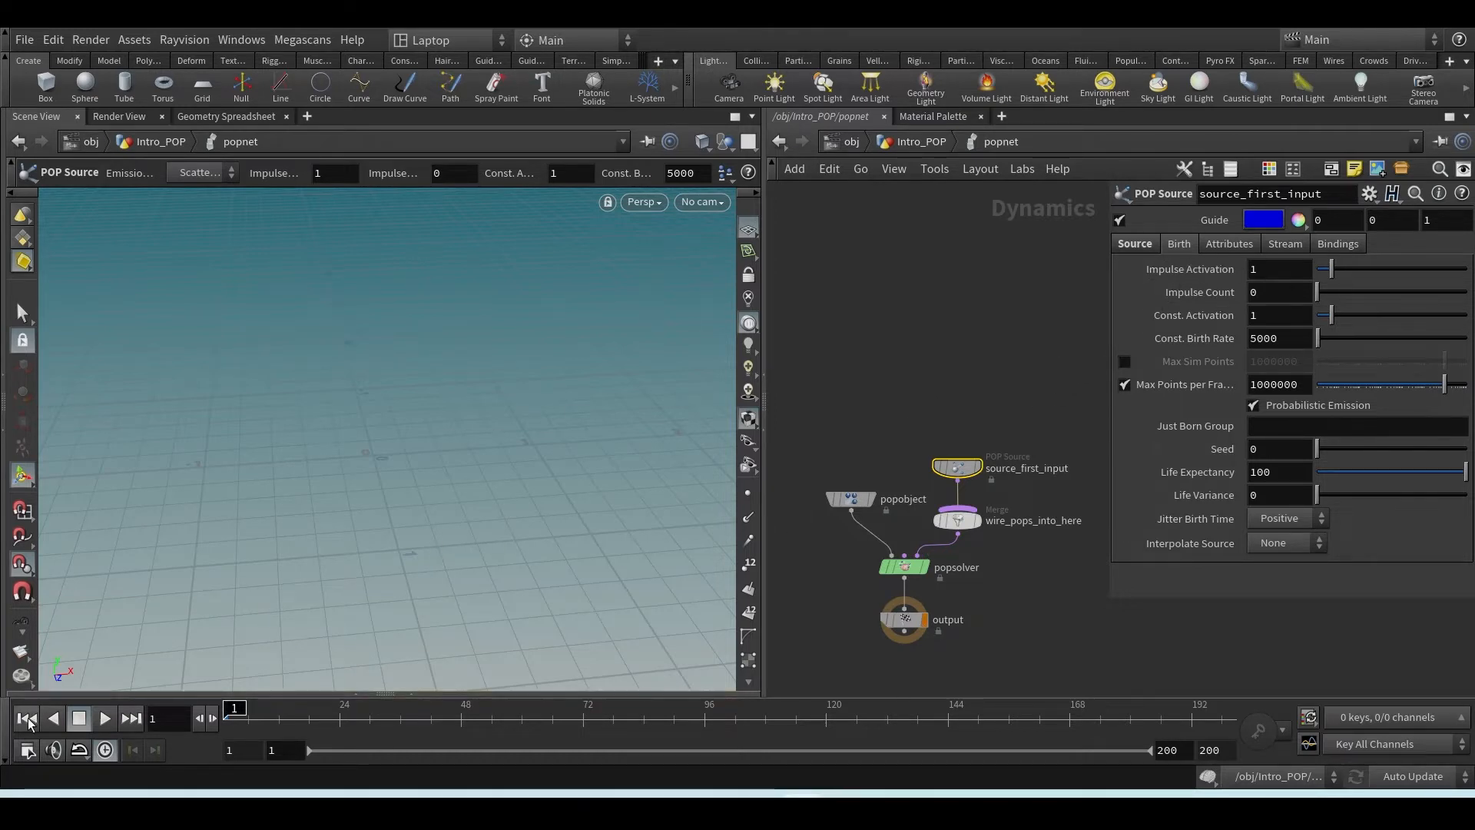
pyautogui.press('alt')
pyautogui.keyDown('alt'); pyautogui.moveTo(440, 491); pyautogui.dragTo(405, 438); pyautogui.keyUp('alt')
pyautogui.keyDown('alt'); pyautogui.moveTo(404, 439); pyautogui.dragTo(405, 507, button='right'); pyautogui.keyUp('alt')
pyautogui.keyDown('alt'); pyautogui.moveTo(406, 507); pyautogui.dragTo(409, 543); pyautogui.keyUp('alt')
pyautogui.keyDown('alt'); pyautogui.moveTo(409, 543); pyautogui.dragTo(471, 389, button='middle'); pyautogui.keyUp('alt')
pyautogui.keyDown('alt'); pyautogui.moveTo(471, 388); pyautogui.dragTo(474, 377, button='right'); pyautogui.keyUp('alt')
pyautogui.click(105, 719)
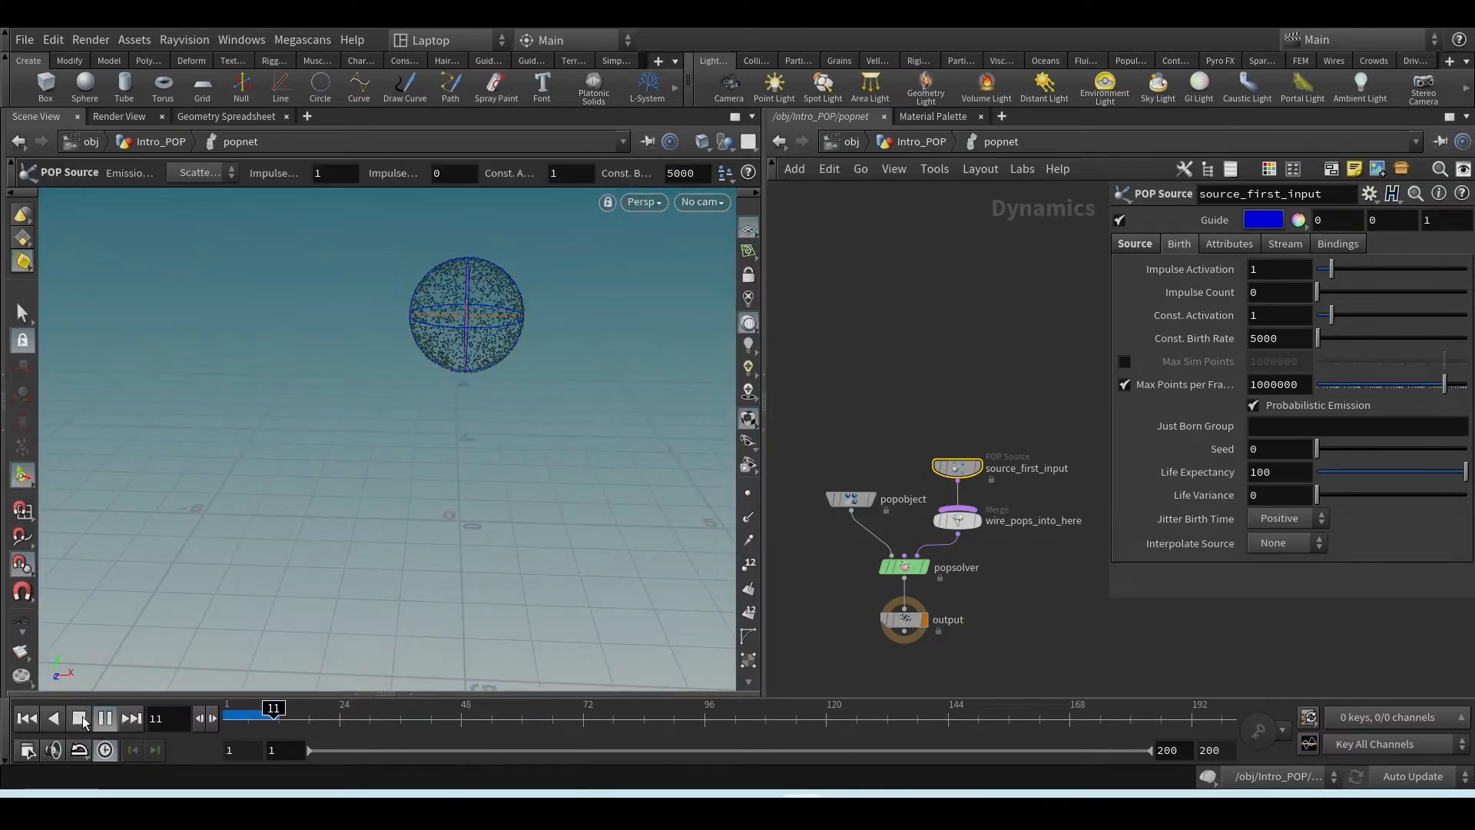
pyautogui.click(30, 718)
# - Switch to 01_Explanation.jpg, examine its Birth and Dynamic: POP Source Itself sections and return to Houdini
pyautogui.scroll(3, 1007, 482)
pyautogui.moveTo(1006, 484); pyautogui.dragTo(1052, 407, button='middle')
pyautogui.scroll(-2, 1052, 406)
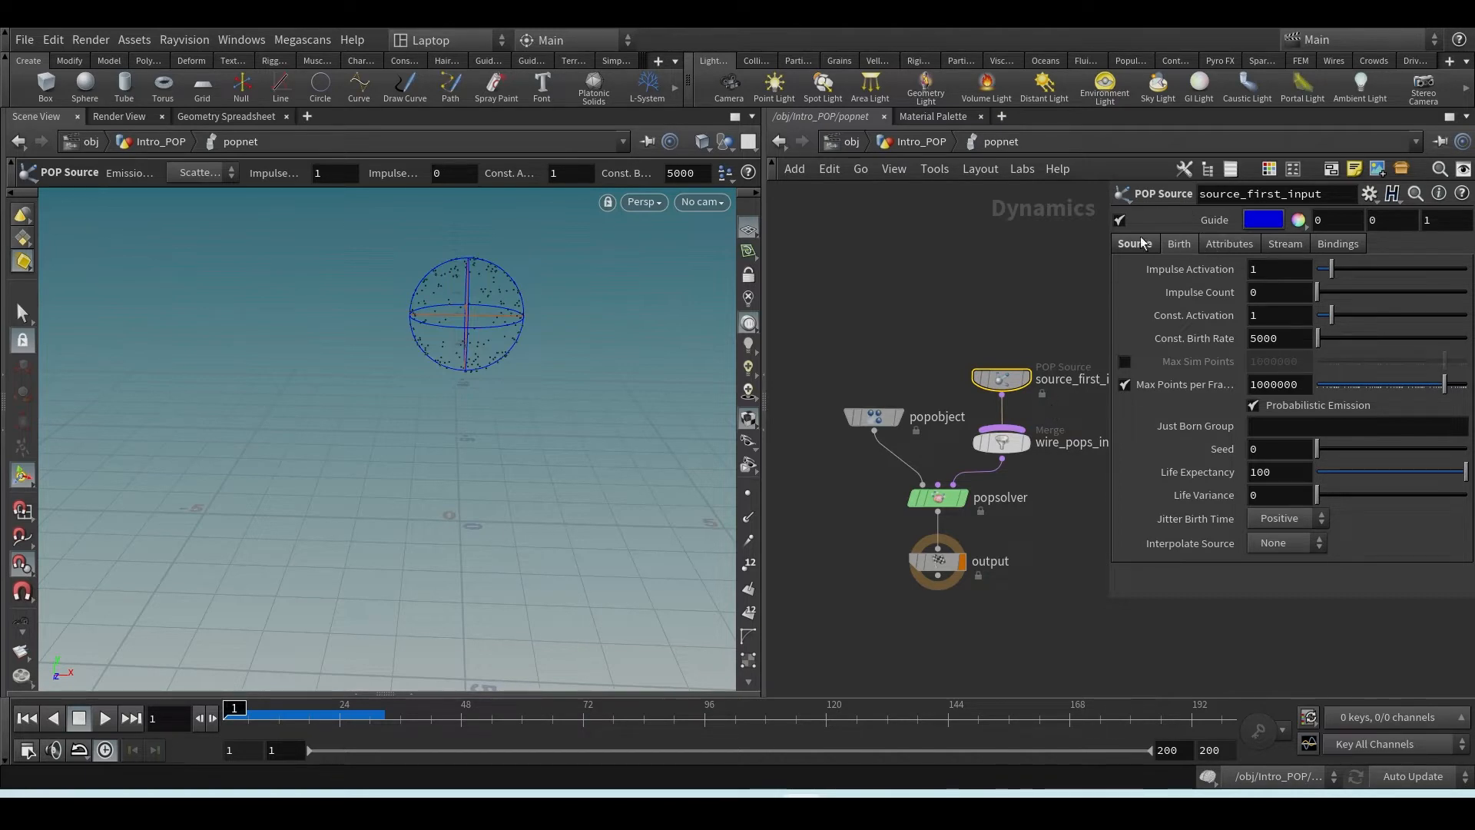
pyautogui.moveTo(842, 805)
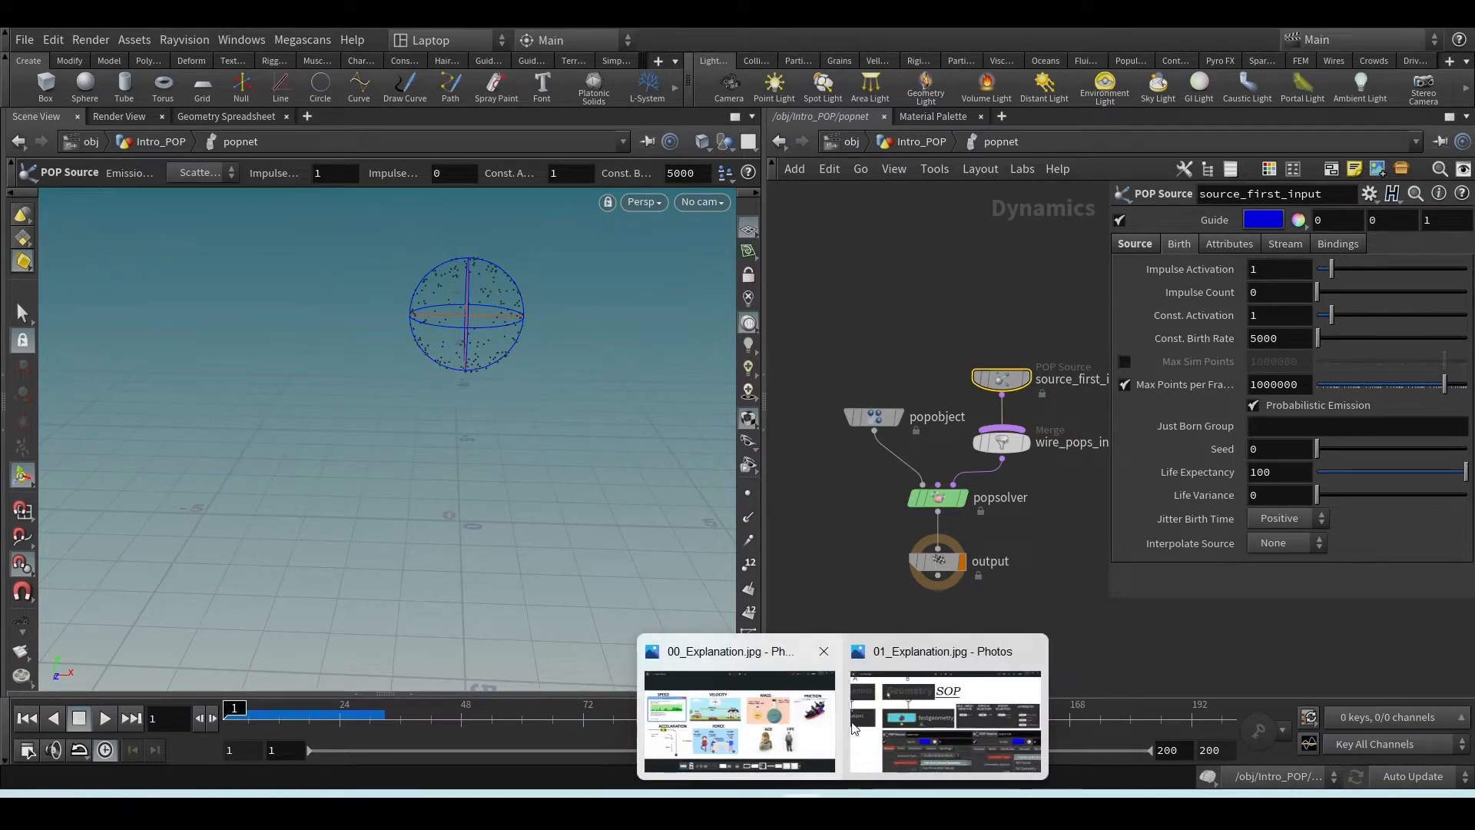
pyautogui.click(945, 722)
pyautogui.scroll(-3, 738, 414)
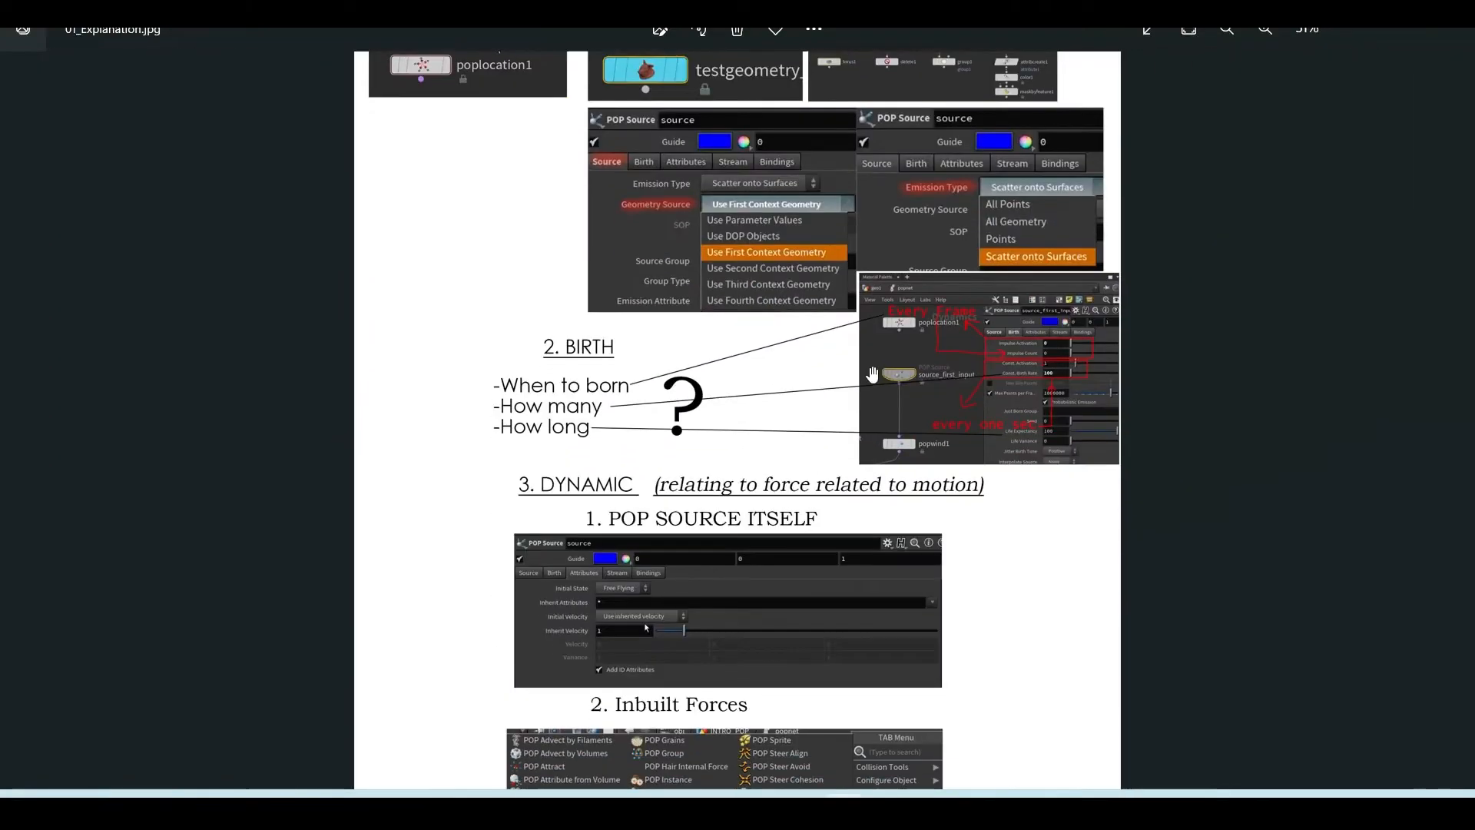
pyautogui.scroll(5, 869, 382)
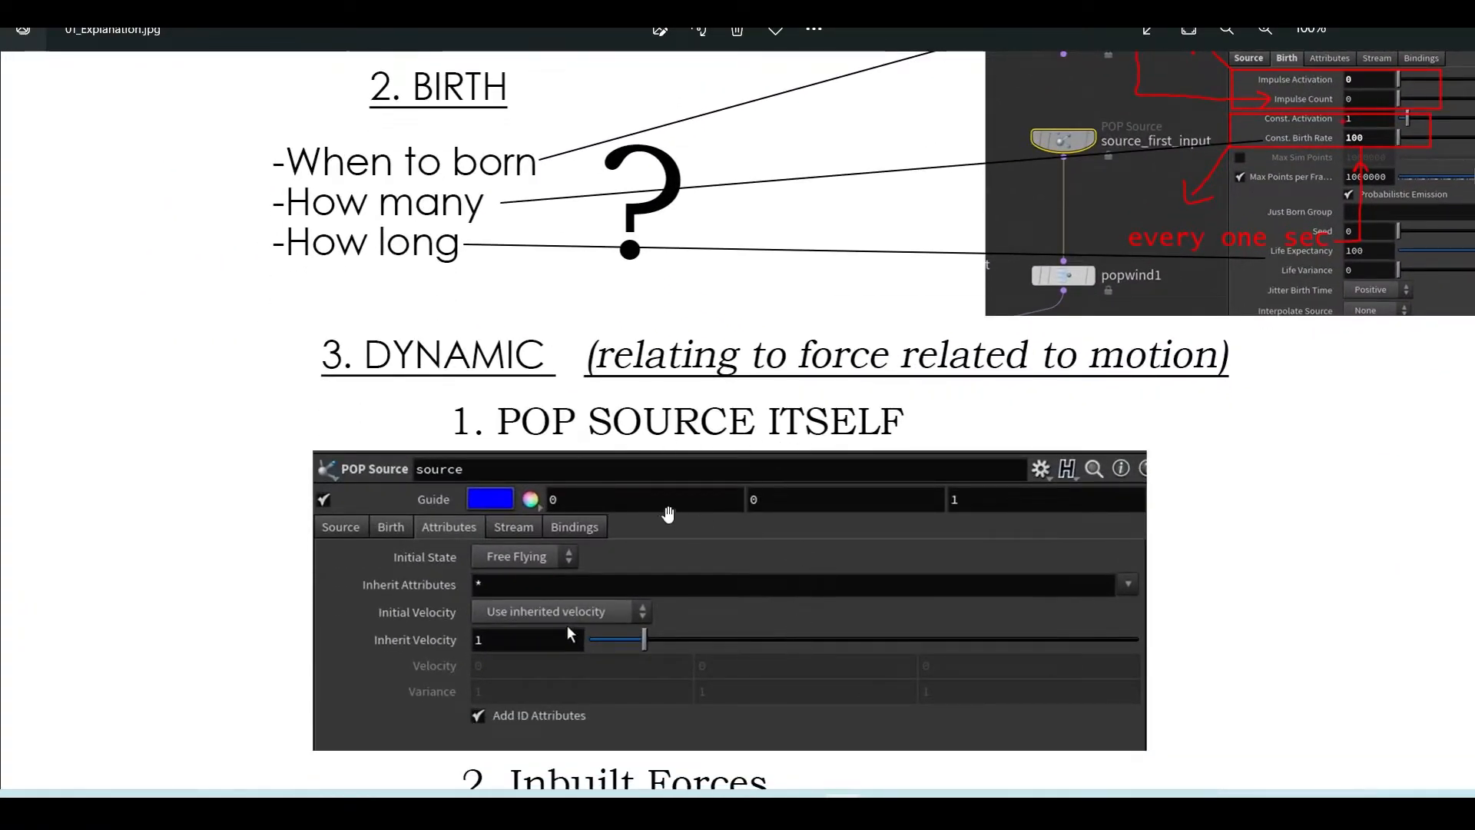
pyautogui.click(1364, 28)
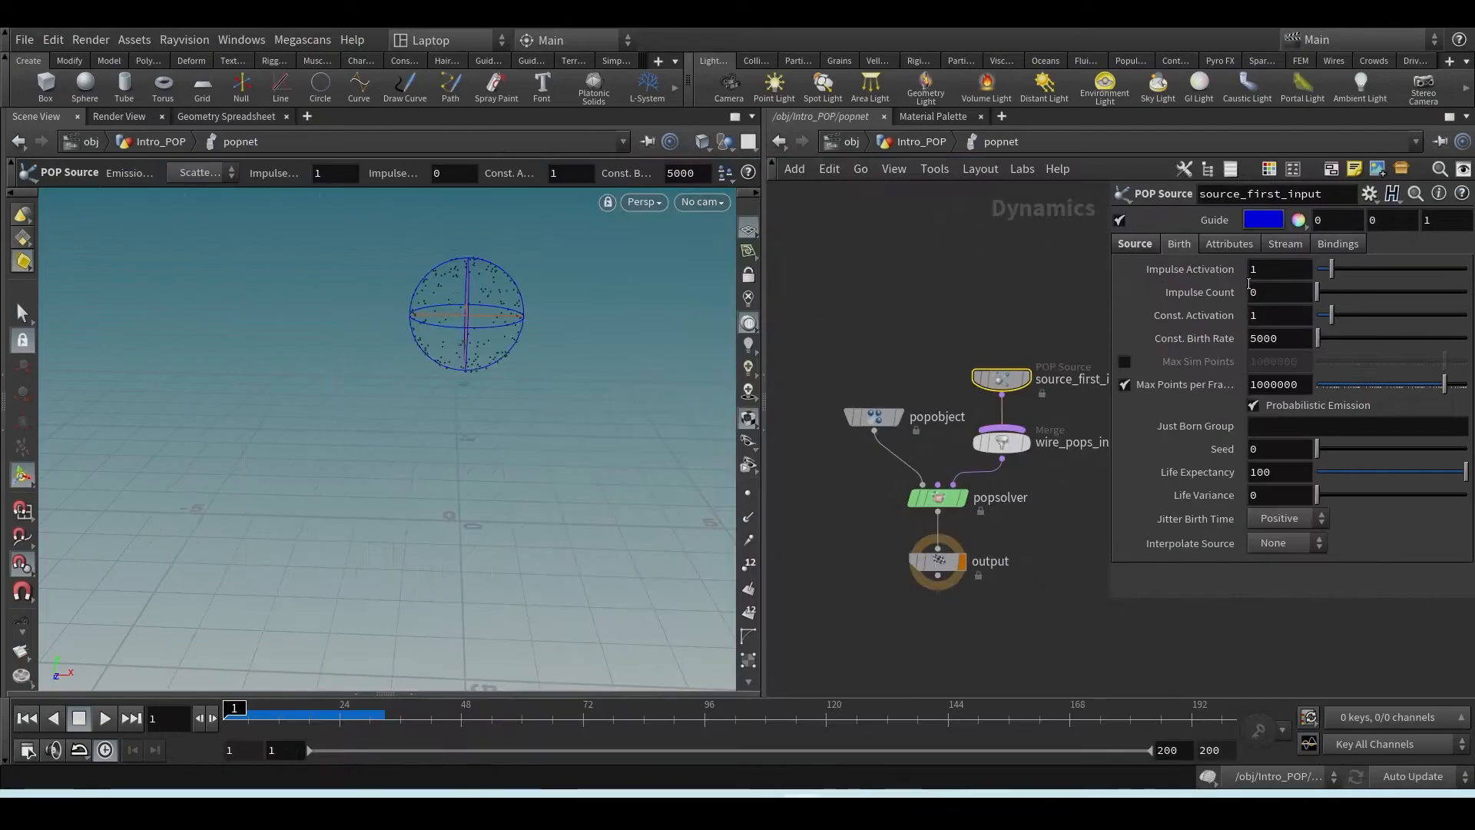
# - Examine the initial velocity attributes of source_first_input and inspect transform1's geometry attributes at the Intro_POP level
pyautogui.click(1251, 245)
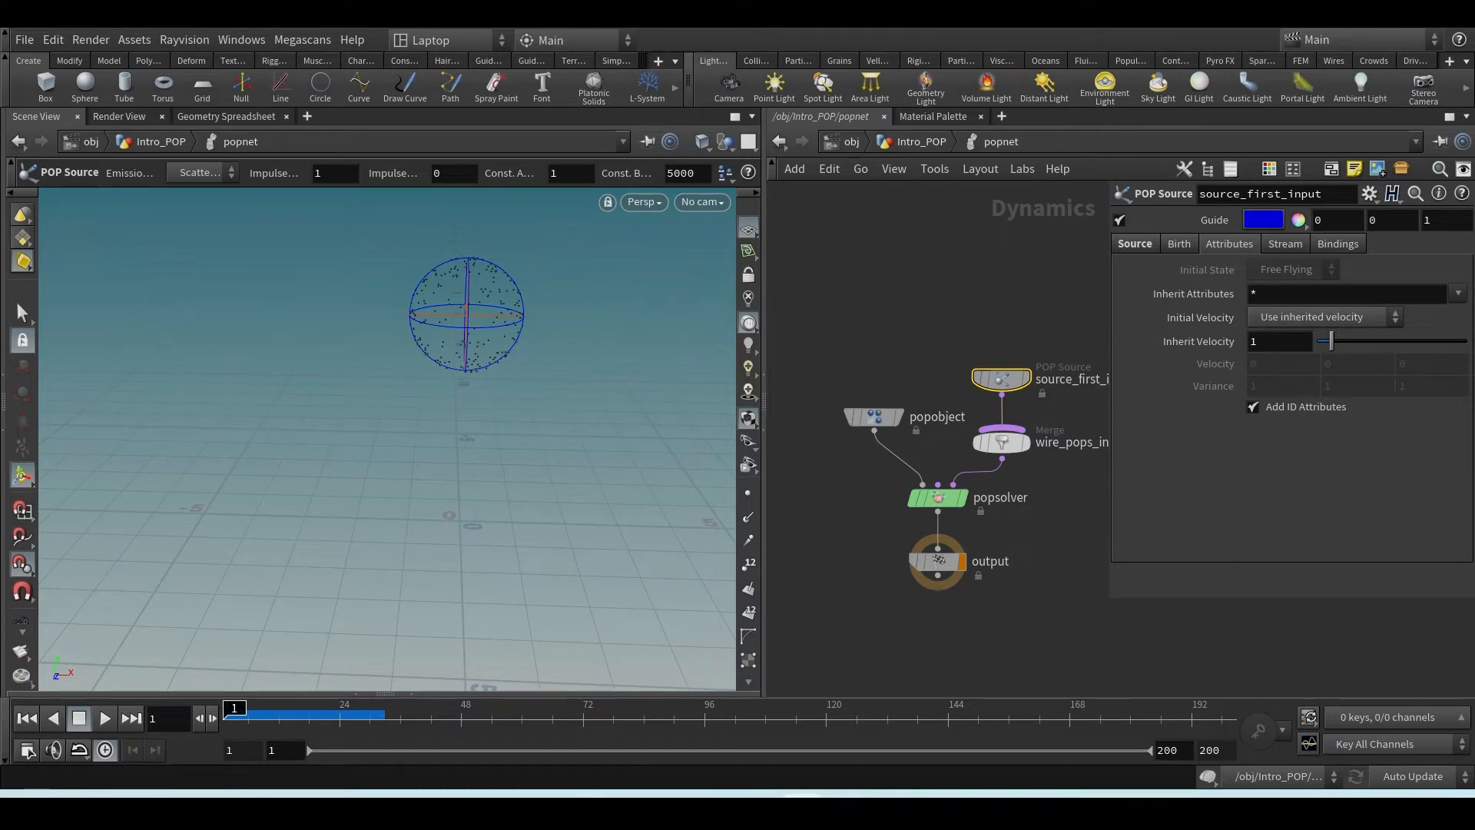
pyautogui.press('super')
pyautogui.click(853, 343)
pyautogui.moveTo(913, 156); pyautogui.dragTo(938, 155)
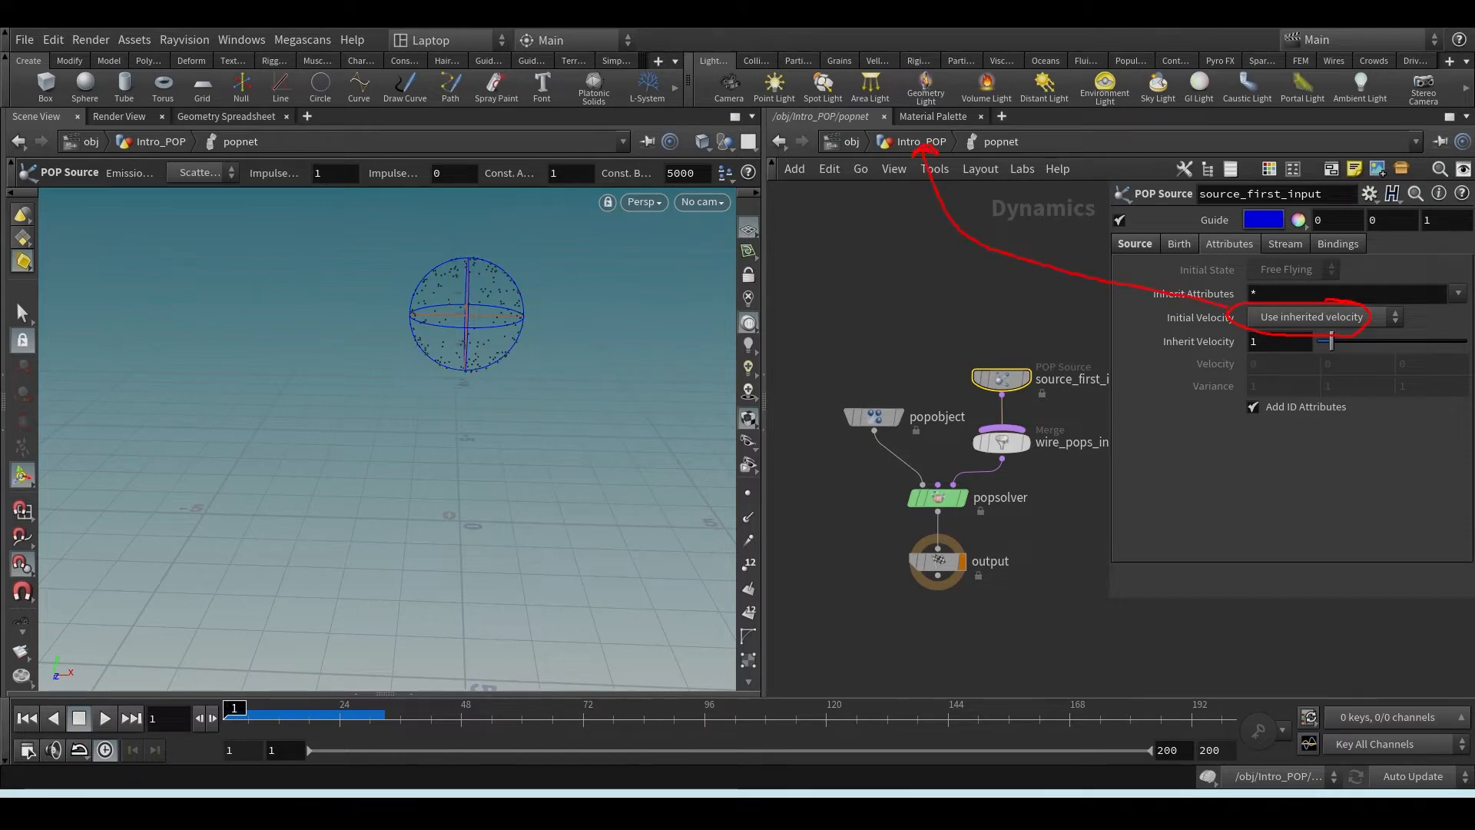
pyautogui.click(921, 142)
pyautogui.middleClick(864, 440)
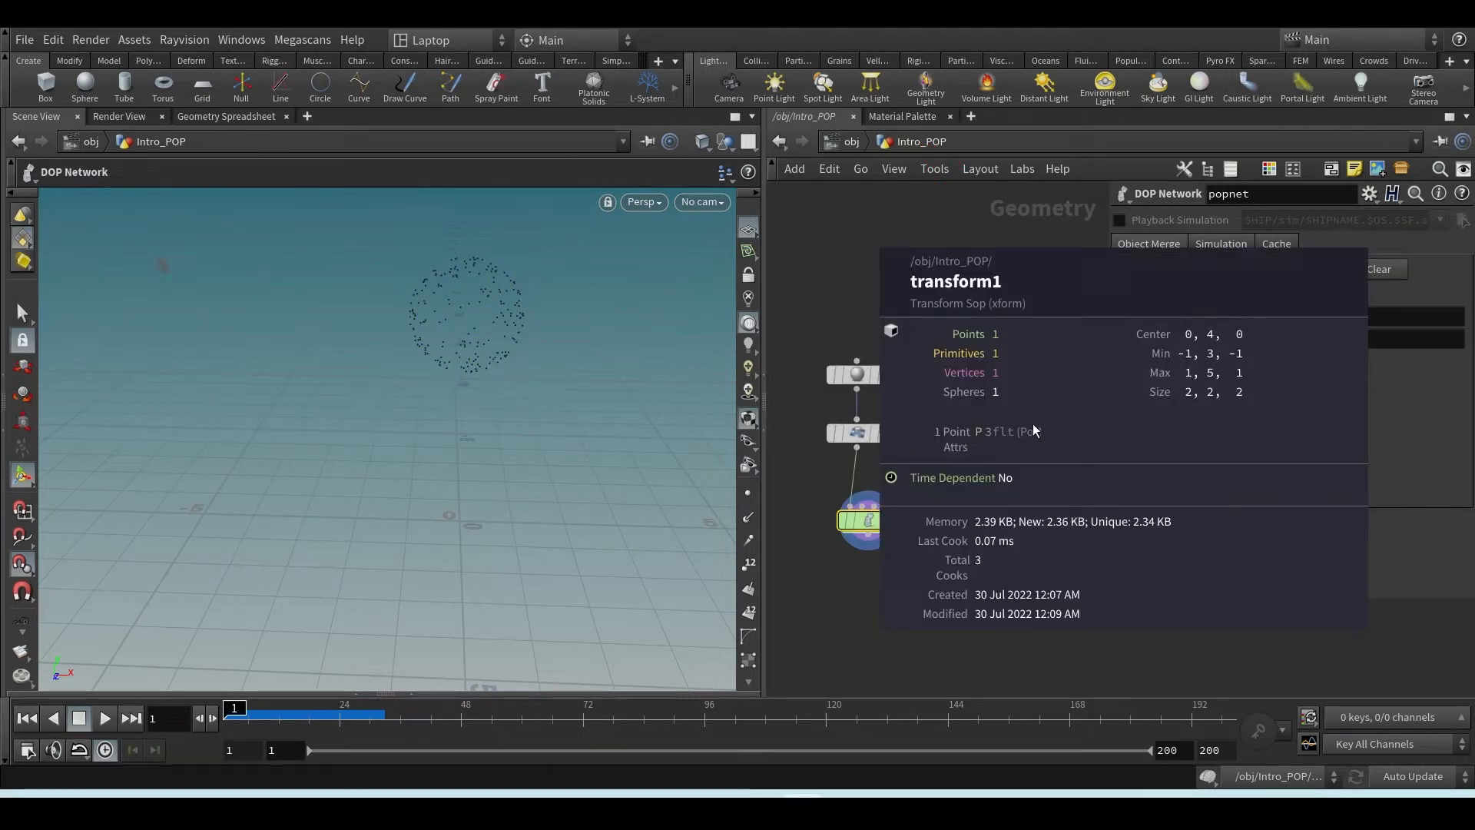
# - Go back inside popnet, play the simulation with inherited velocity and rewind to frame 1
pyautogui.middleClick(865, 525)
pyautogui.doubleClick(865, 523)
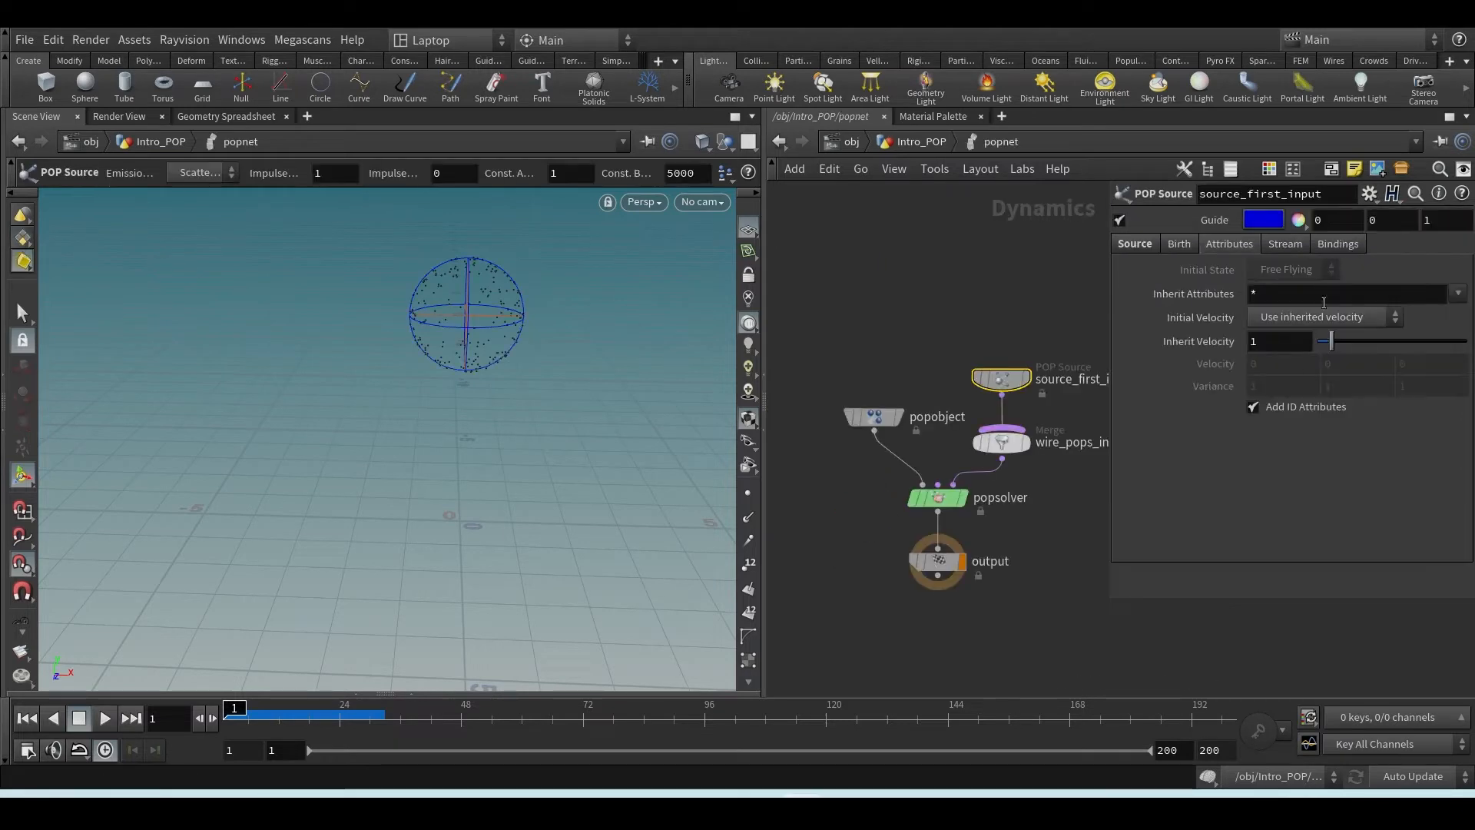
pyautogui.click(105, 718)
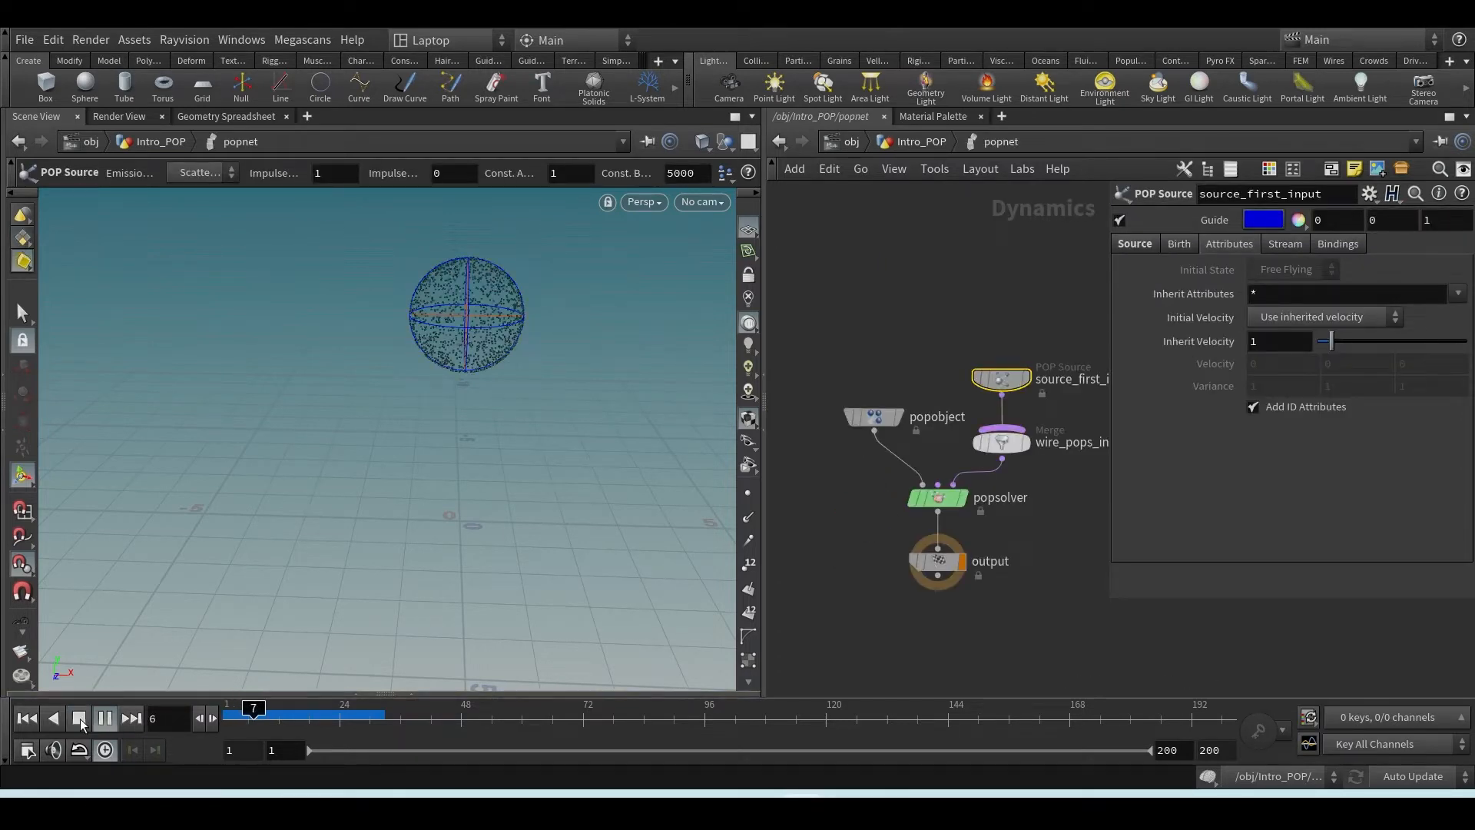
pyautogui.click(35, 719)
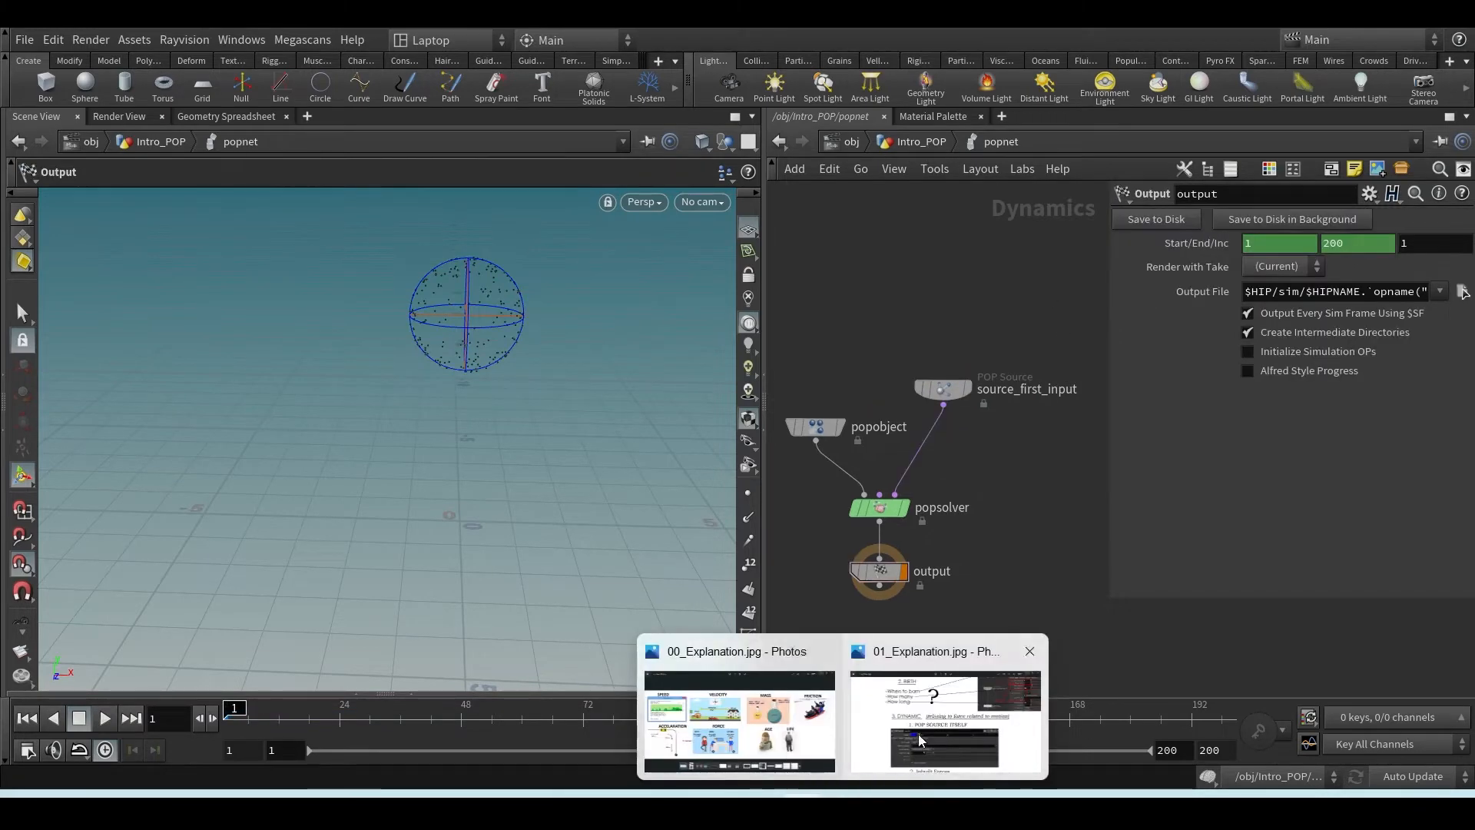
# - Switch to 01_Explanation.jpg, examine its Inbuilt Forces and SOP/Geometry Level sections and return to Houdini
pyautogui.click(918, 734)
pyautogui.moveTo(806, 557); pyautogui.dragTo(823, 300)
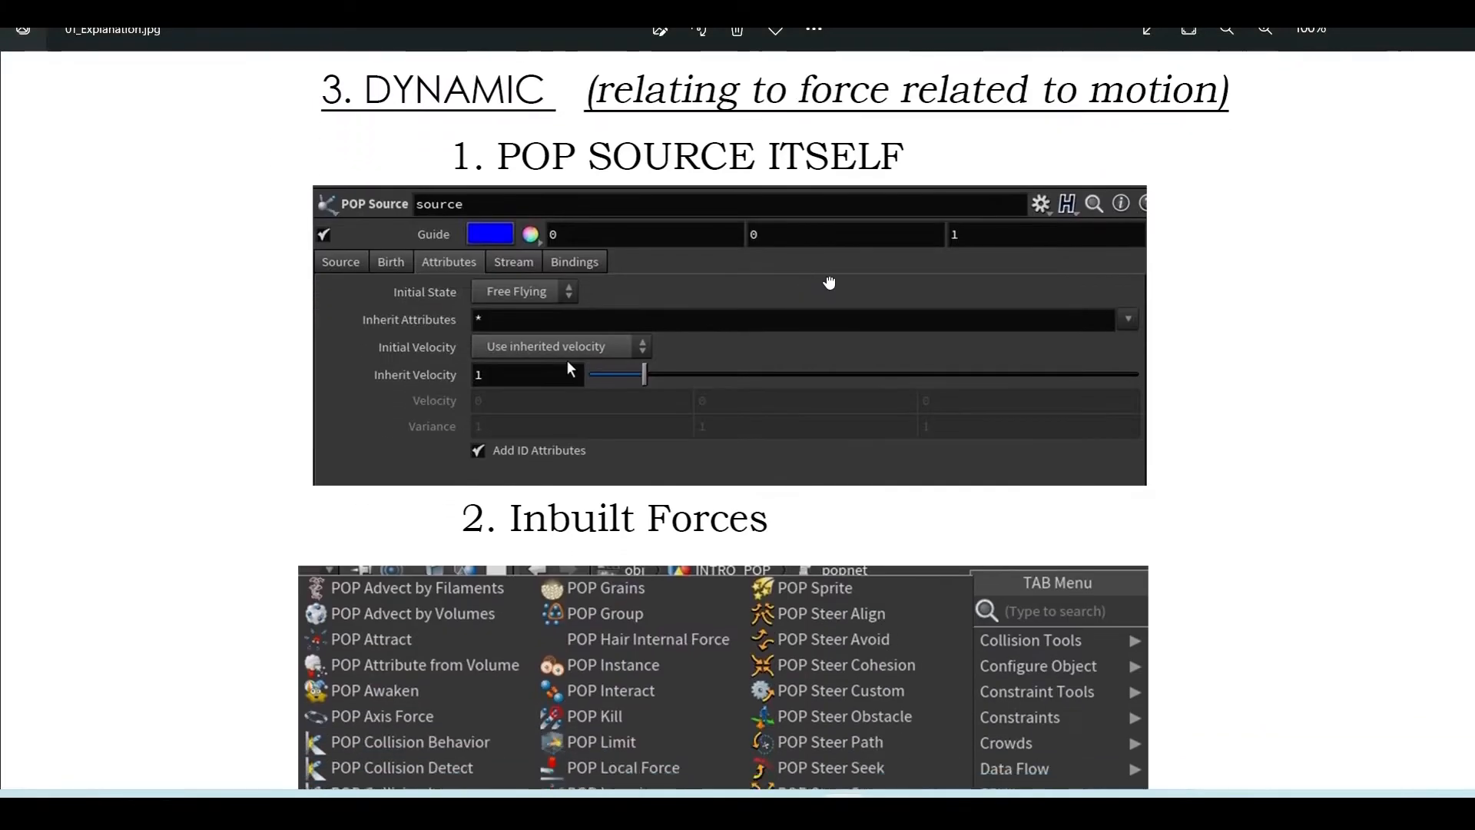
pyautogui.scroll(-3, 681, 559)
pyautogui.moveTo(681, 560); pyautogui.dragTo(687, 420)
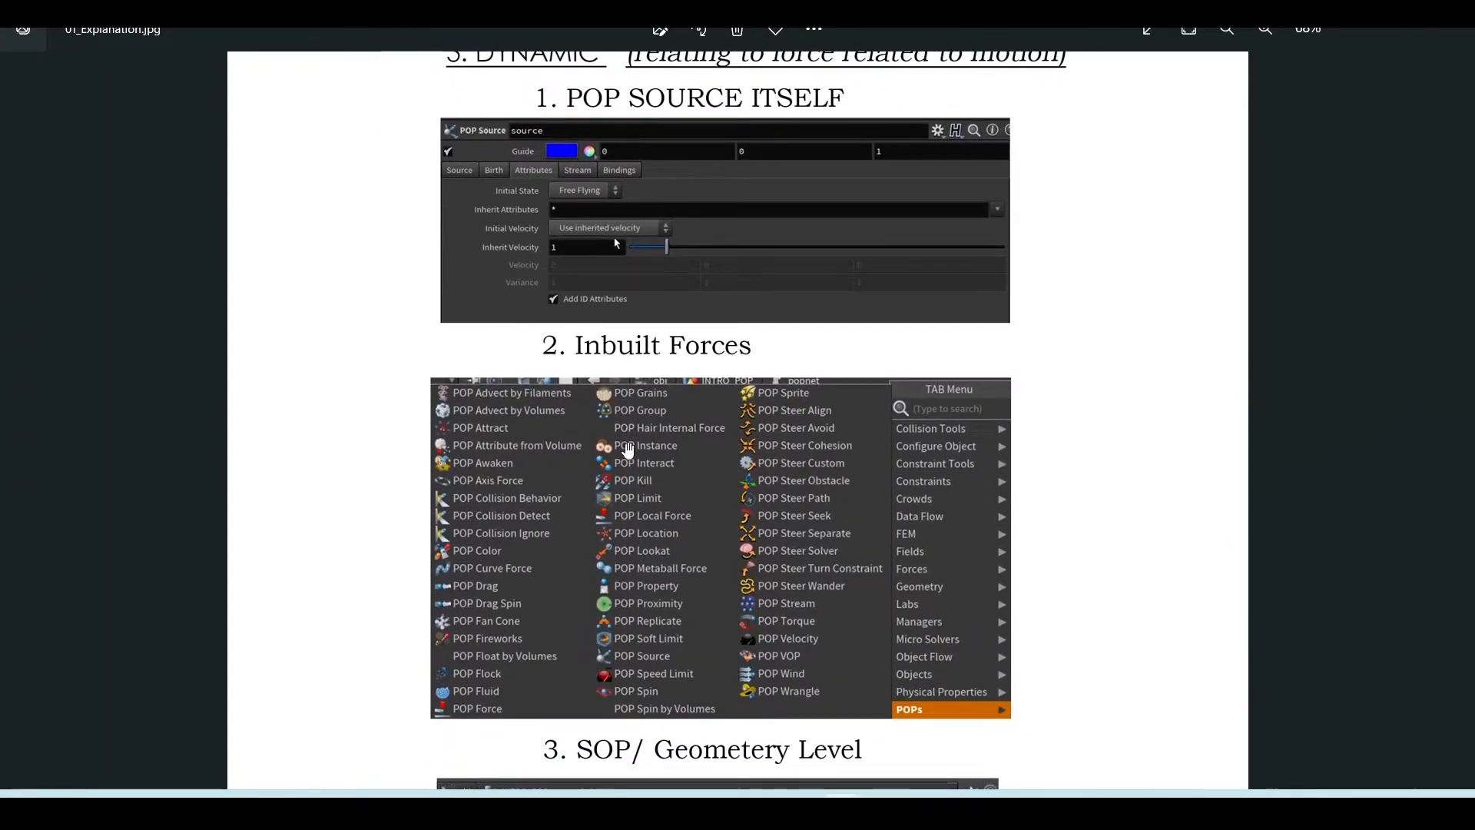
pyautogui.scroll(-2, 628, 442)
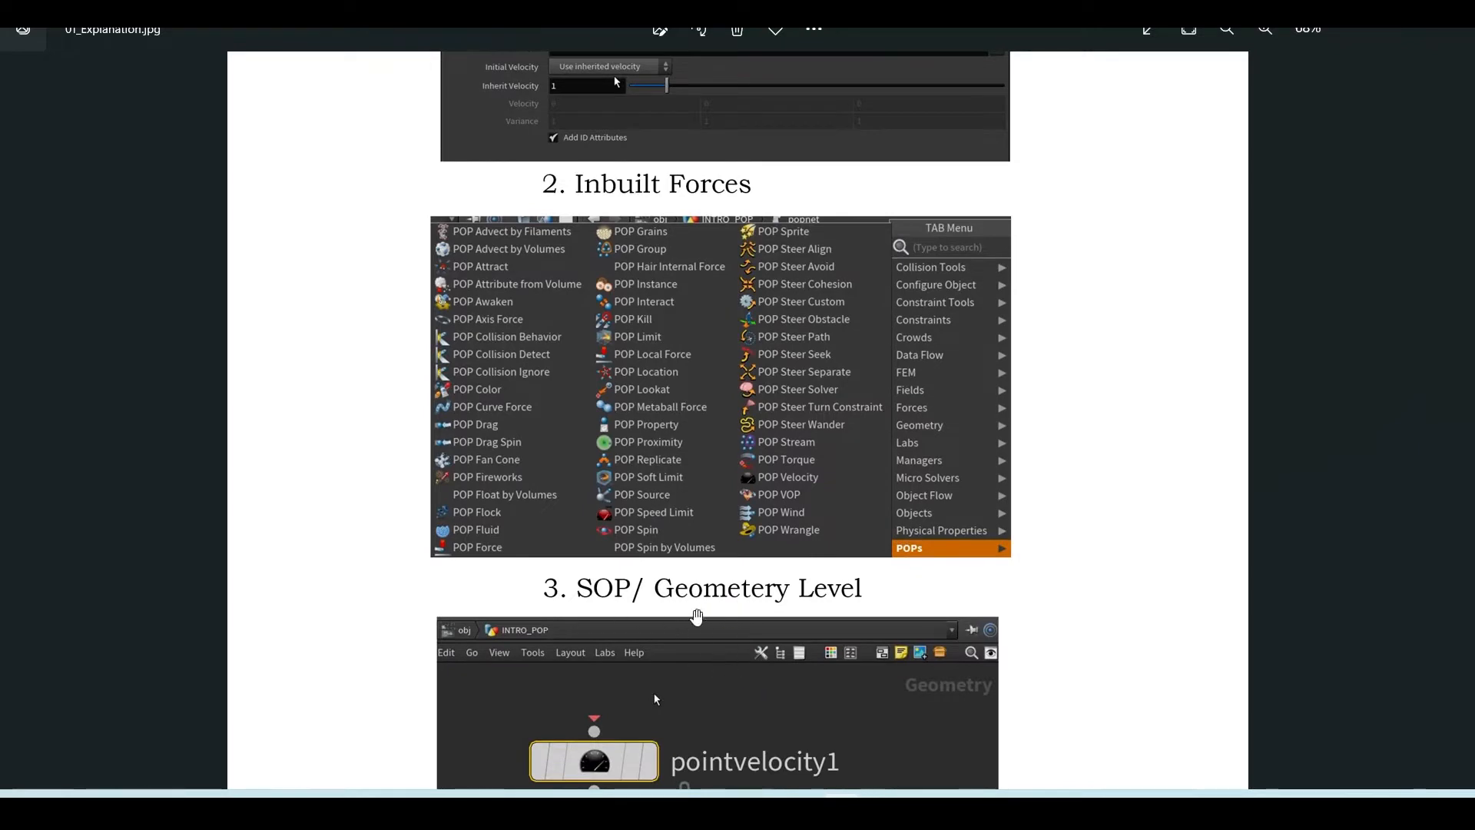
pyautogui.scroll(-1, 691, 714)
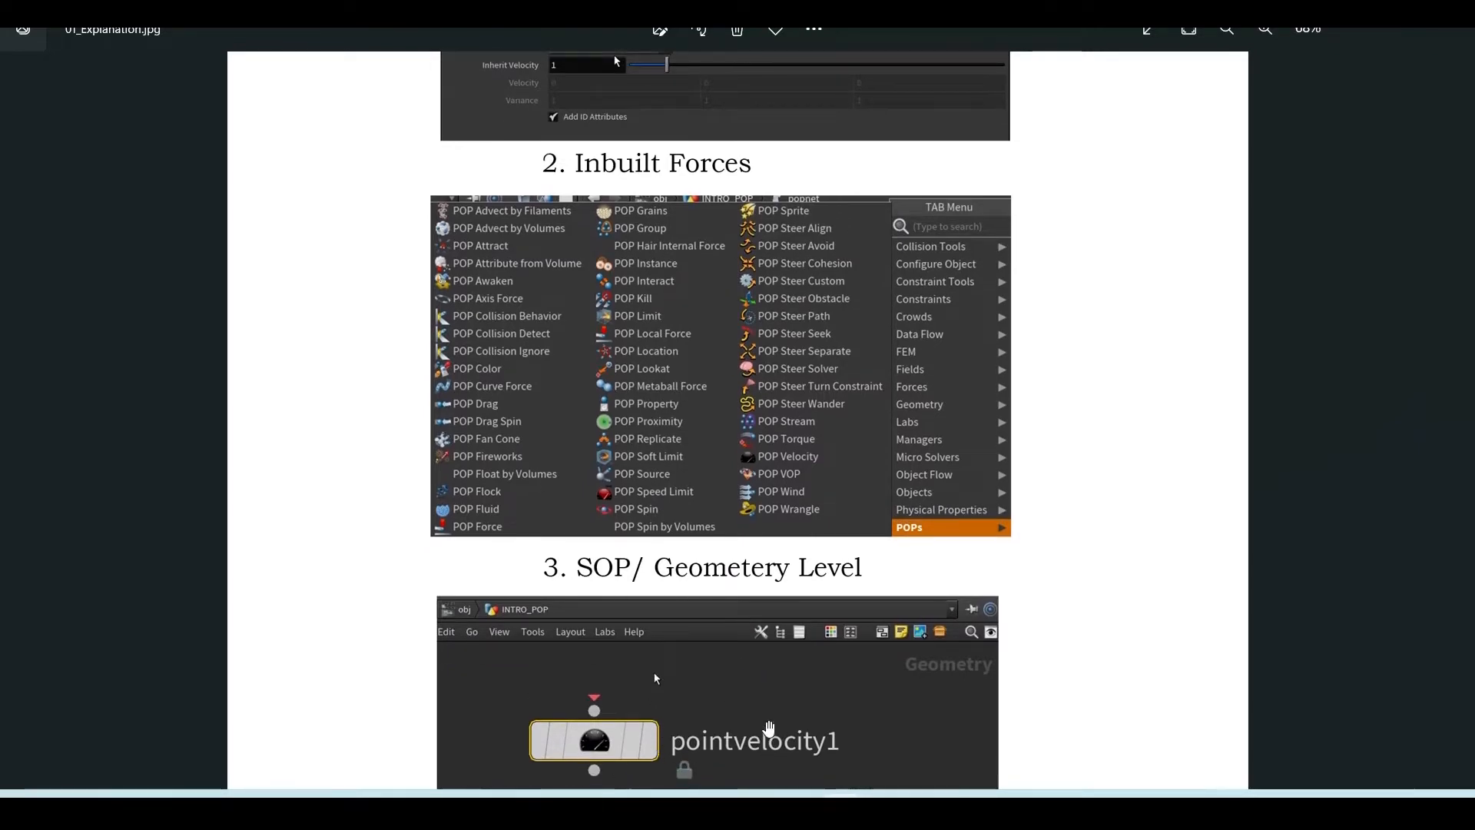
pyautogui.scroll(1, 716, 530)
pyautogui.scroll(3, 763, 437)
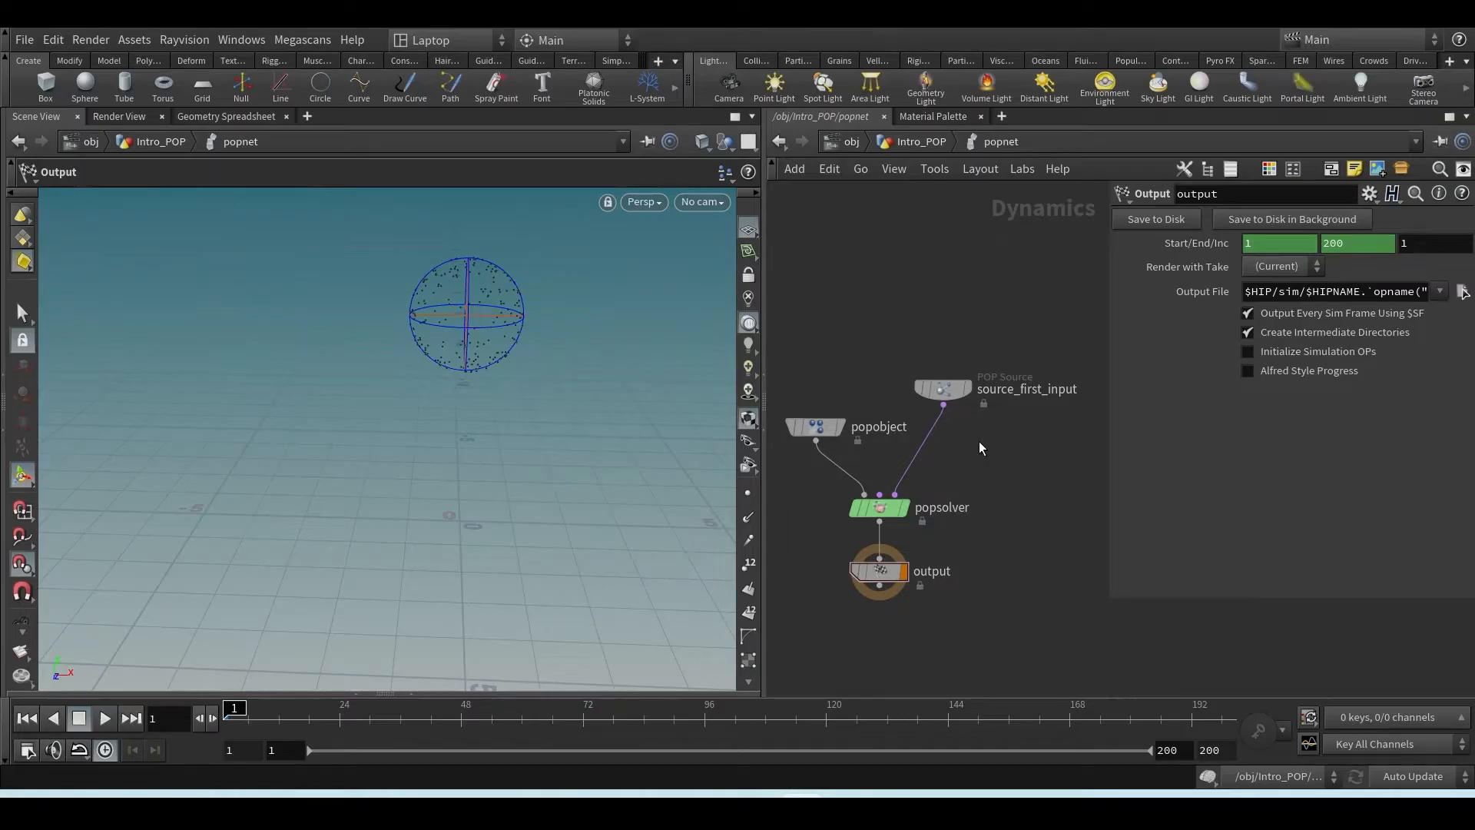
# - Add a Gravity Force node beside popsolver in the popnet network
pyautogui.press('Tab')
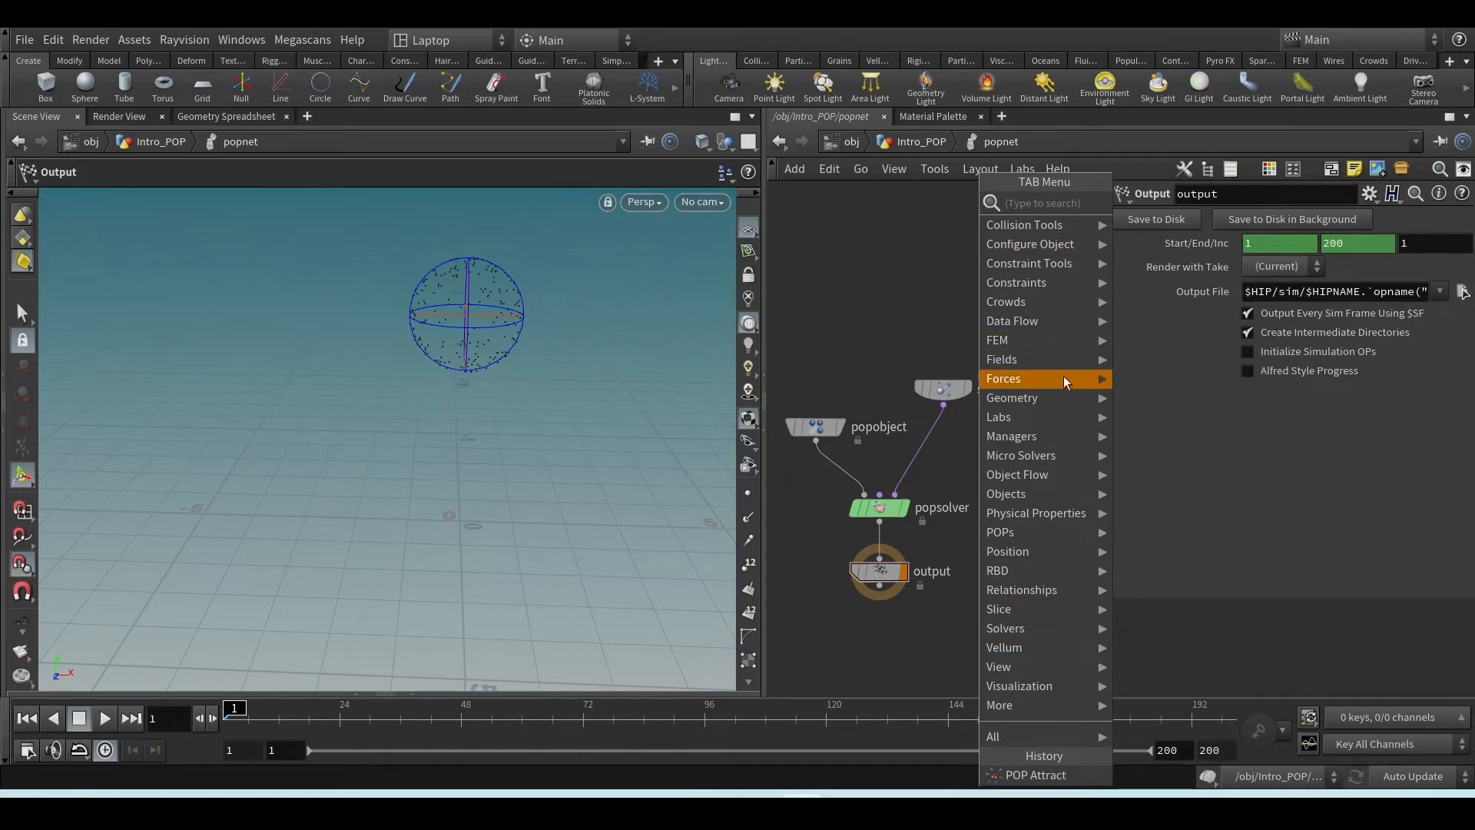
pyautogui.moveTo(1045, 382)
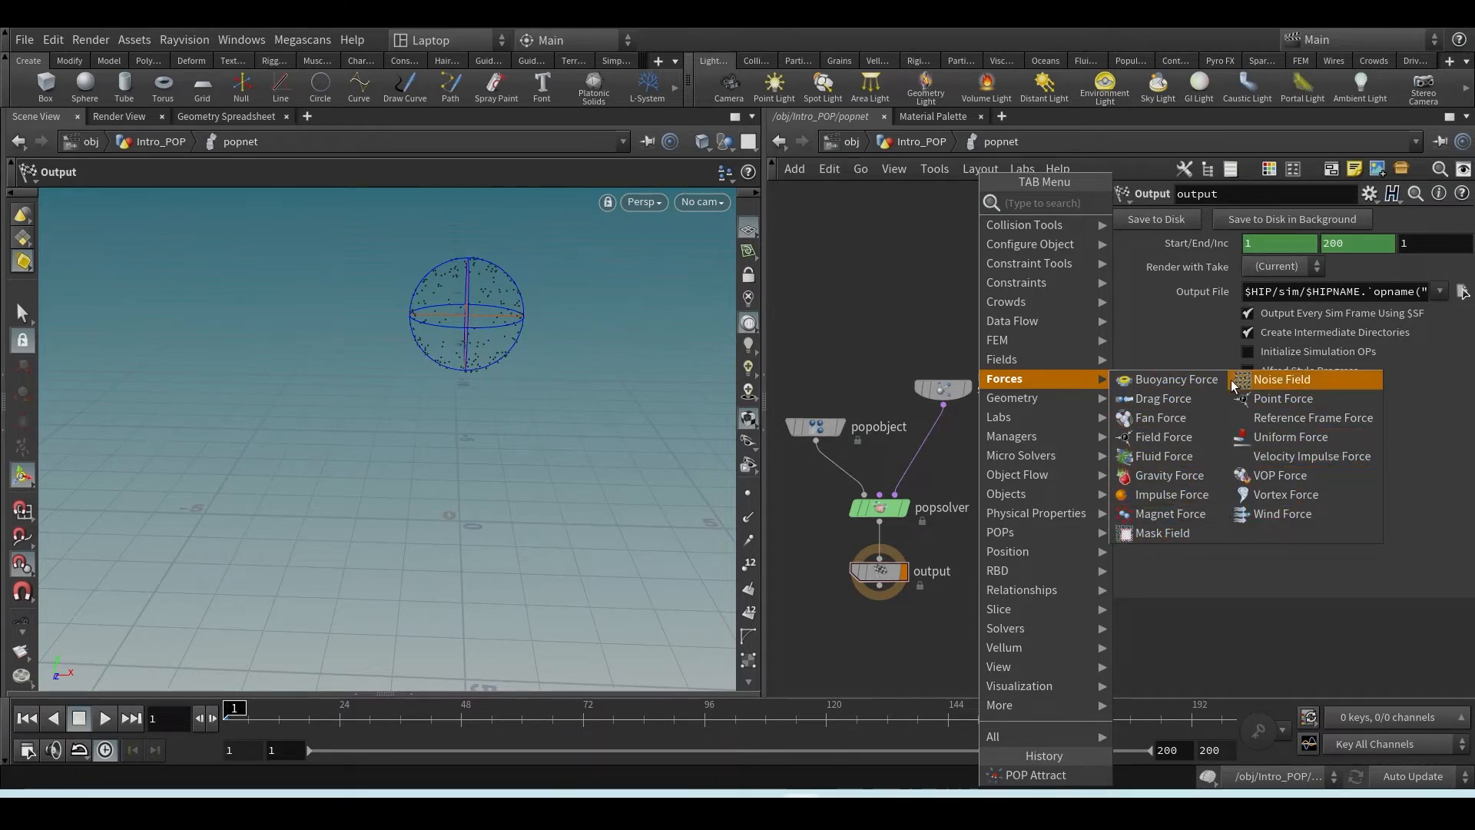
pyautogui.click(1150, 480)
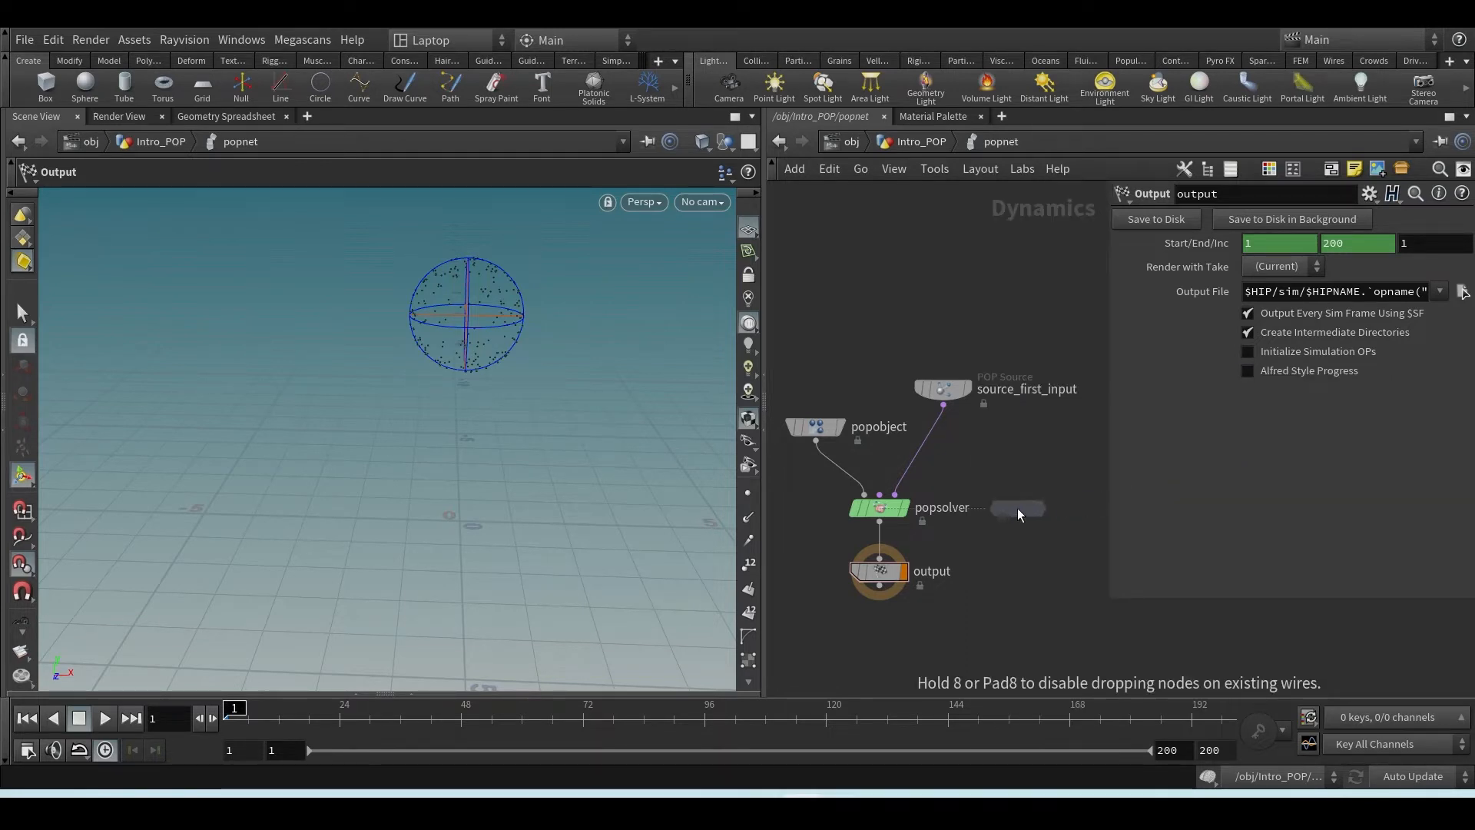
pyautogui.click(1012, 478)
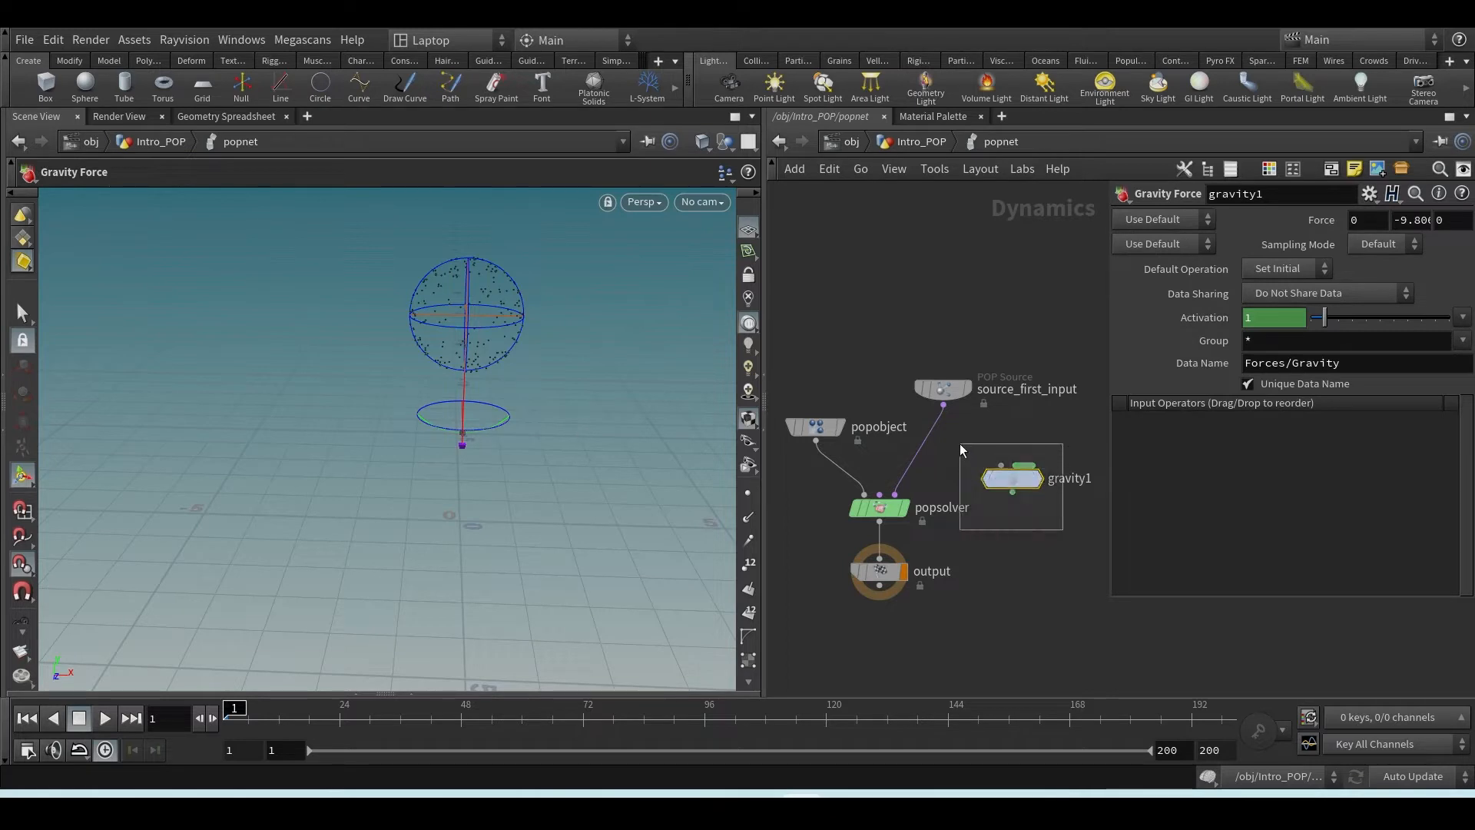
# - Widen the parameter area to inspect gravity1's Y force, and switch to Chrome to compare it with the Google result for gravity value
pyautogui.moveTo(1109, 293); pyautogui.dragTo(1060, 293)
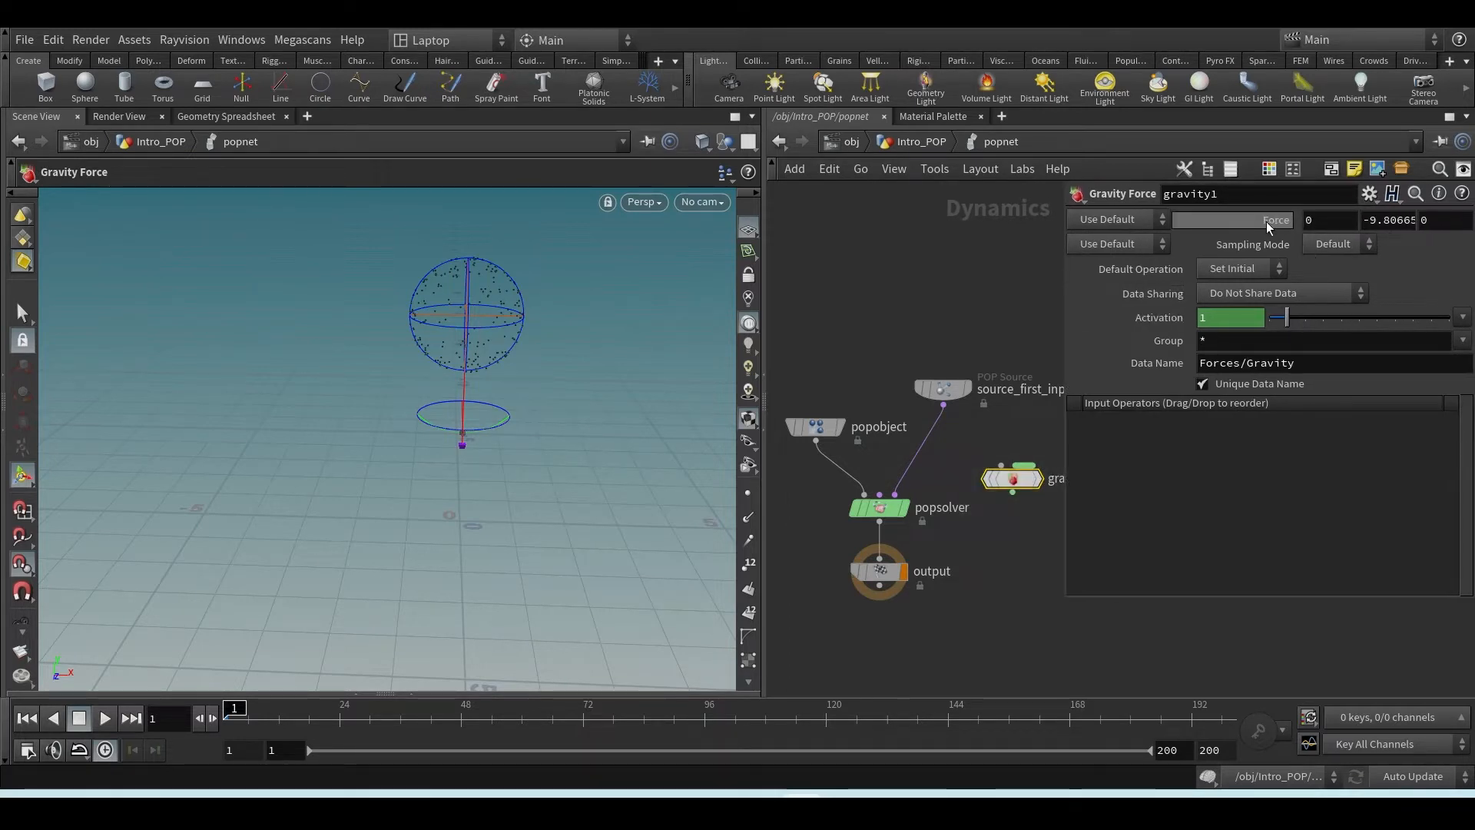
pyautogui.moveTo(1266, 220)
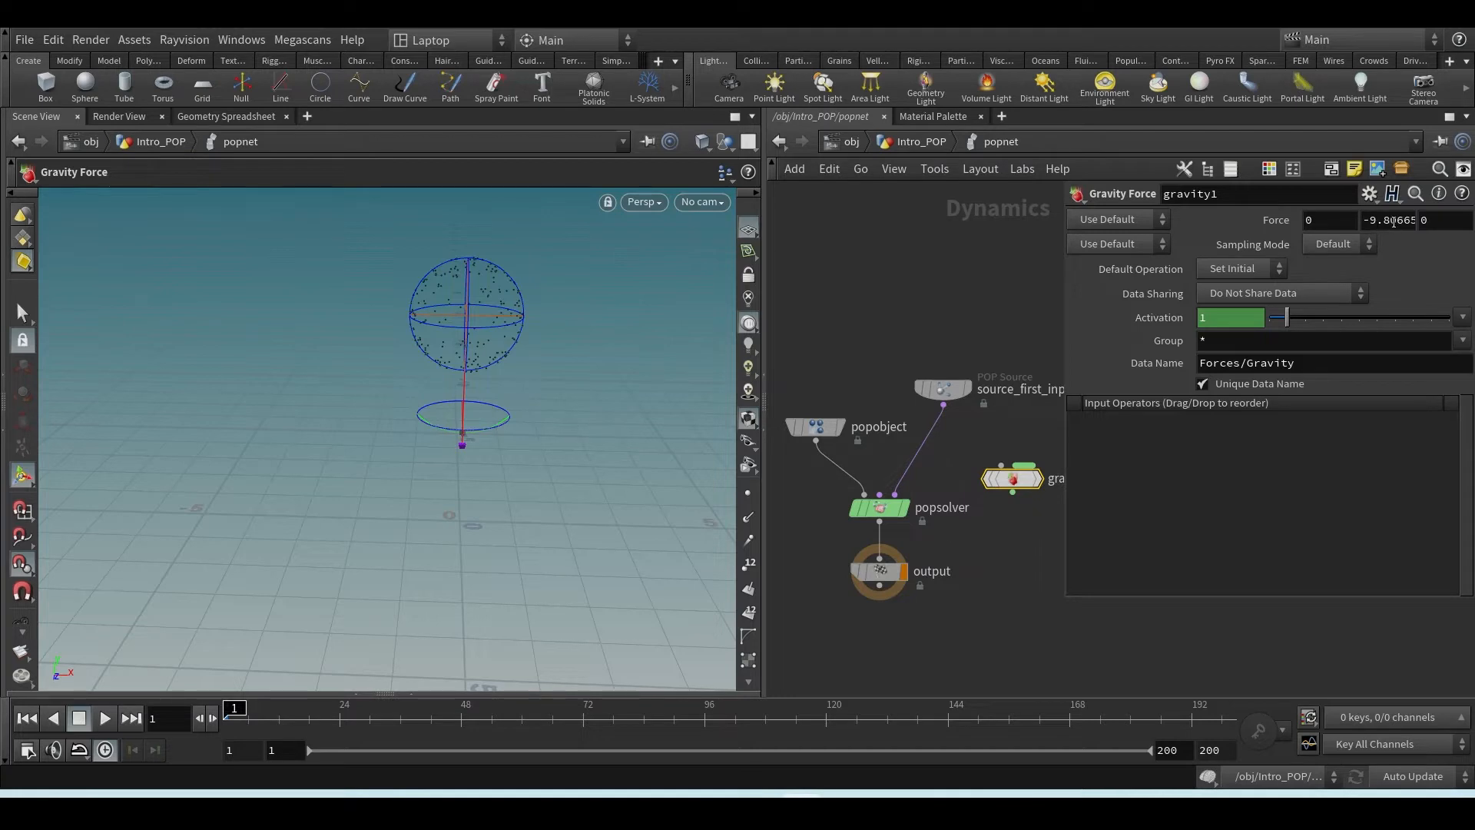
pyautogui.moveTo(1363, 221); pyautogui.dragTo(1446, 224)
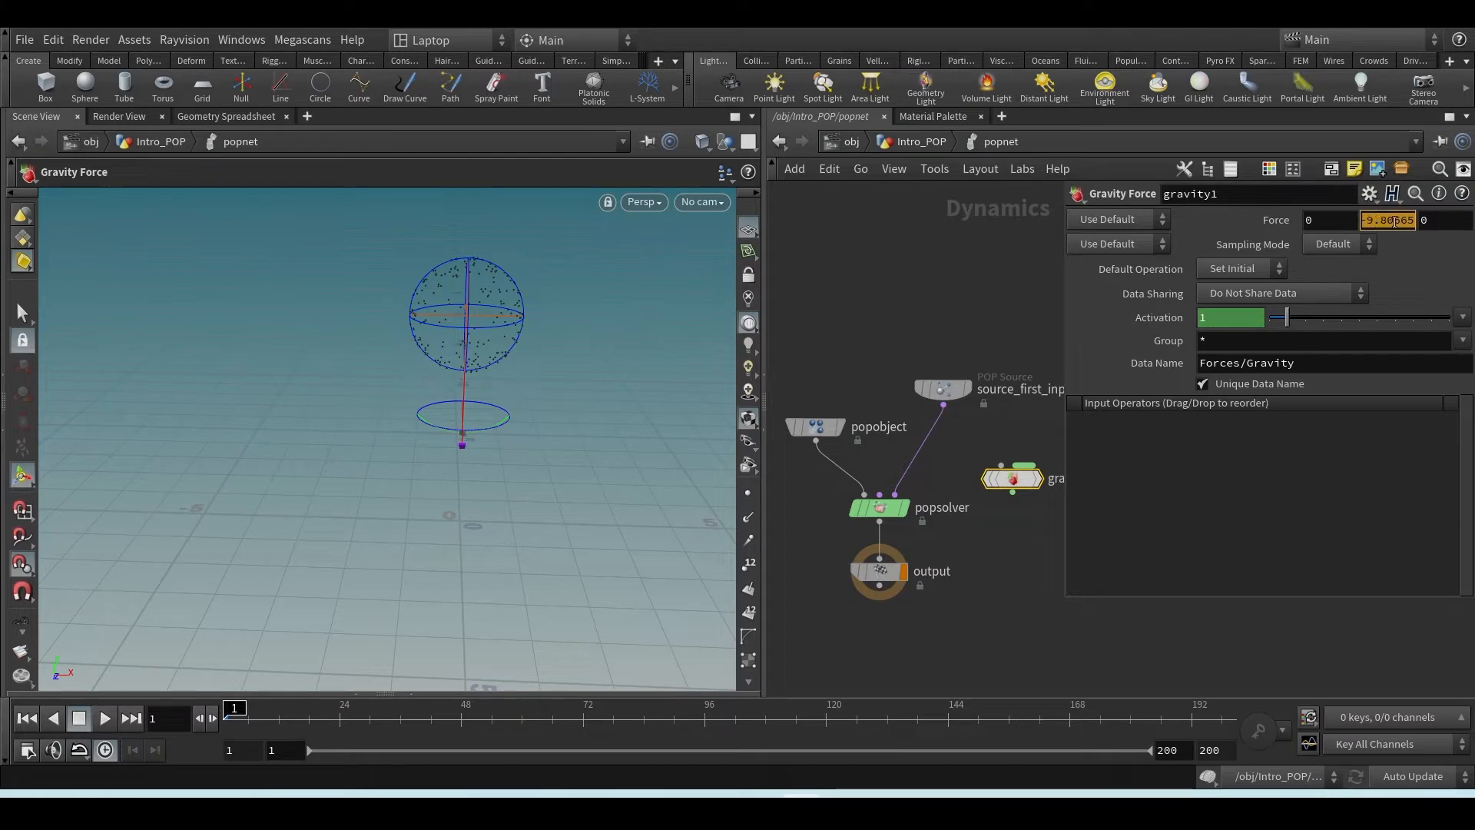
pyautogui.click(1049, 598)
pyautogui.click(772, 799)
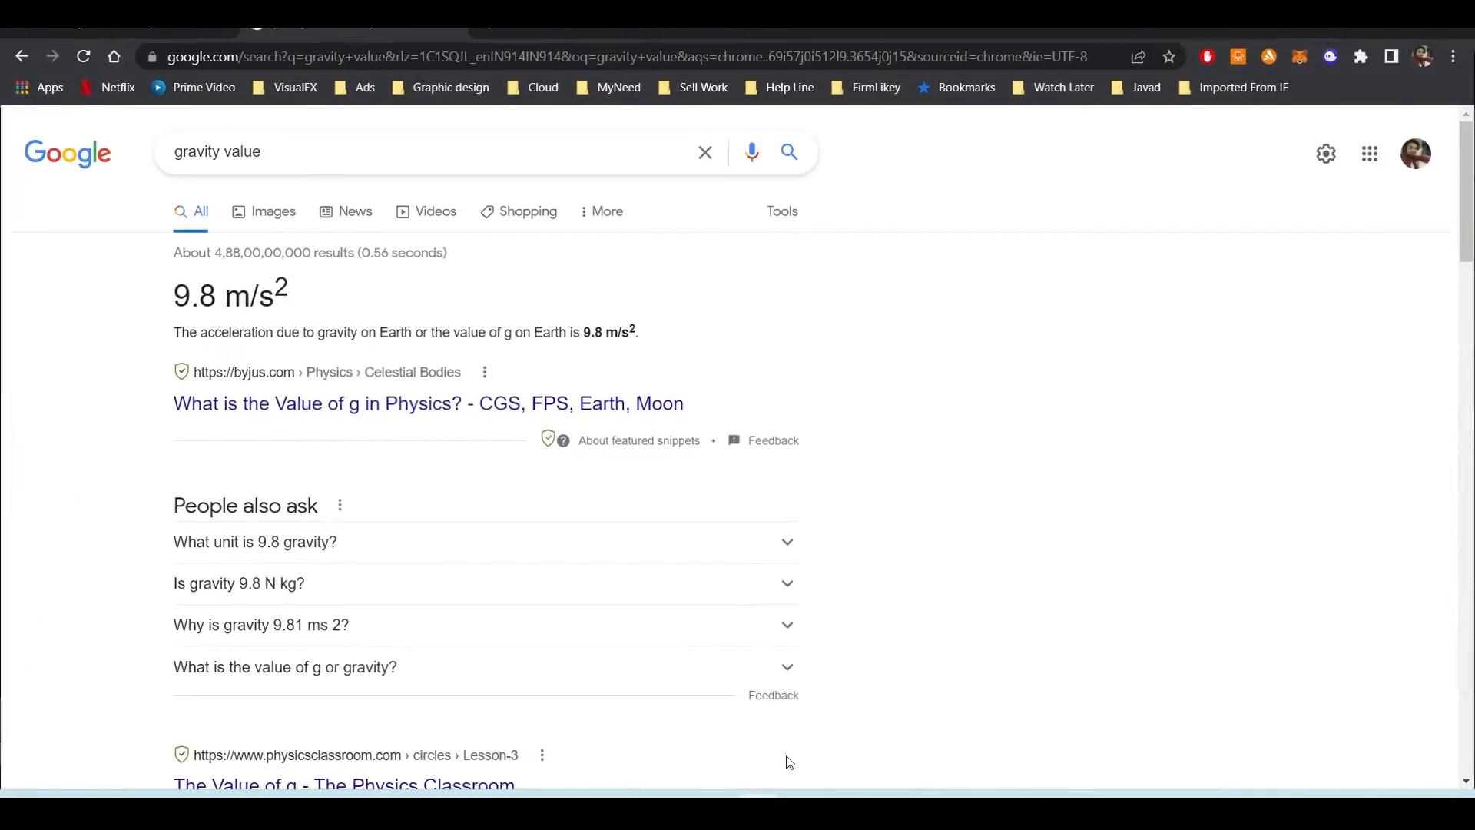
# - Highlight the 9.8 figure in the Google gravity result and switch back to Houdini
pyautogui.moveTo(174, 295); pyautogui.dragTo(218, 295)
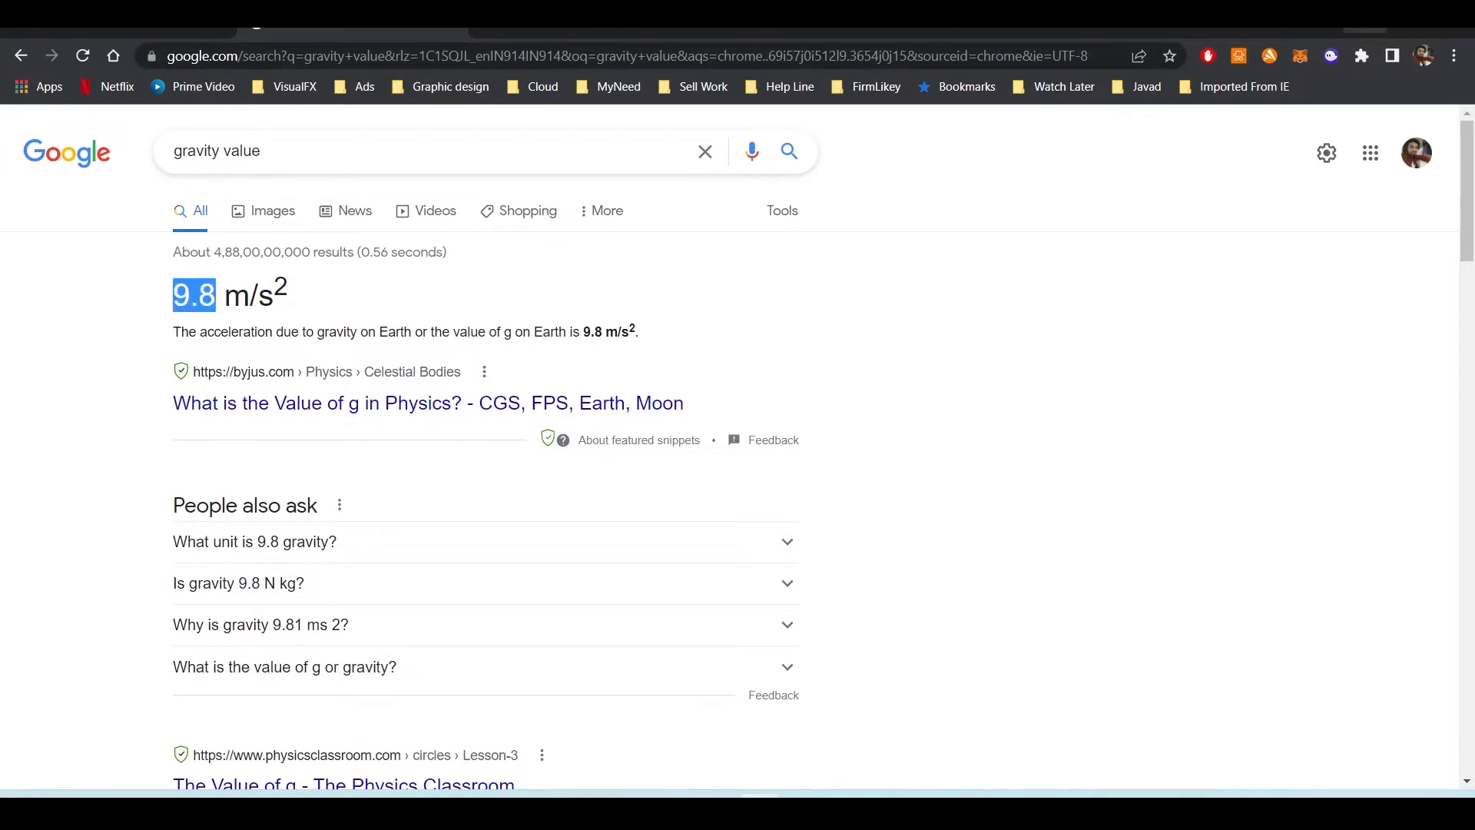
pyautogui.hotkey('alt', 'Tab')
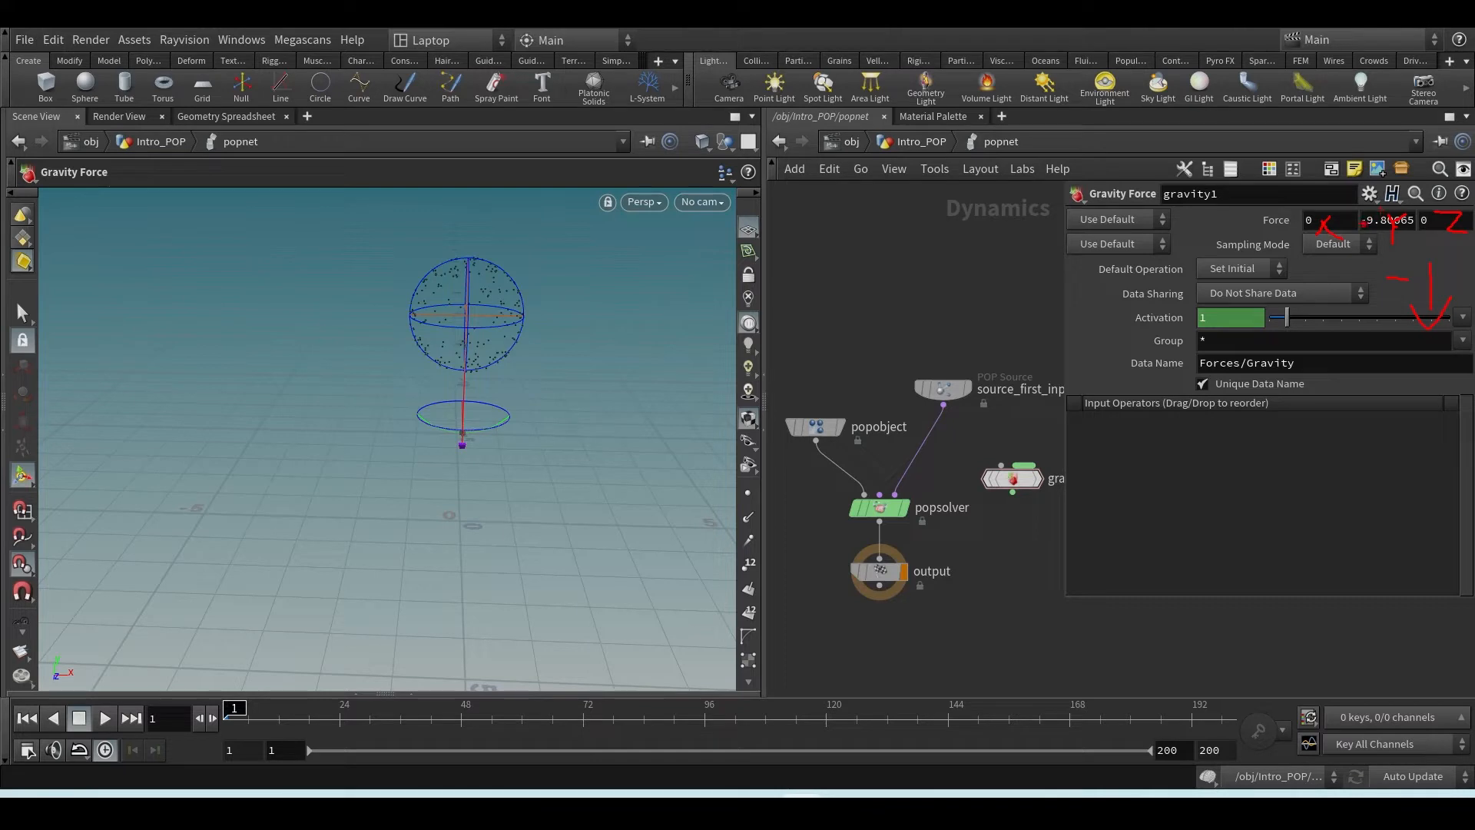
pyautogui.moveTo(1194, 514); pyautogui.dragTo(1404, 526)
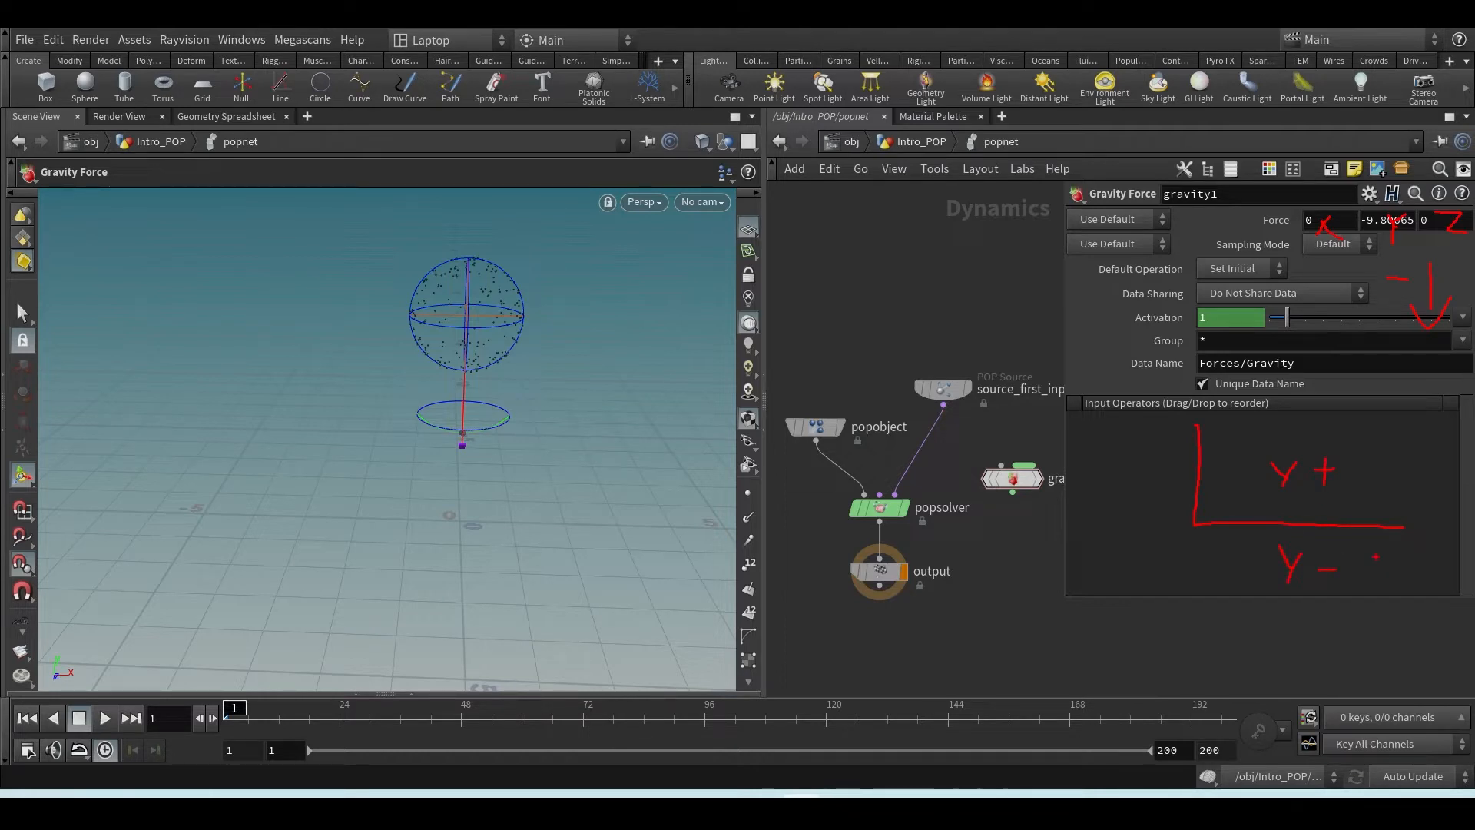
pyautogui.moveTo(1239, 528); pyautogui.dragTo(1238, 455)
pyautogui.press('Escape')
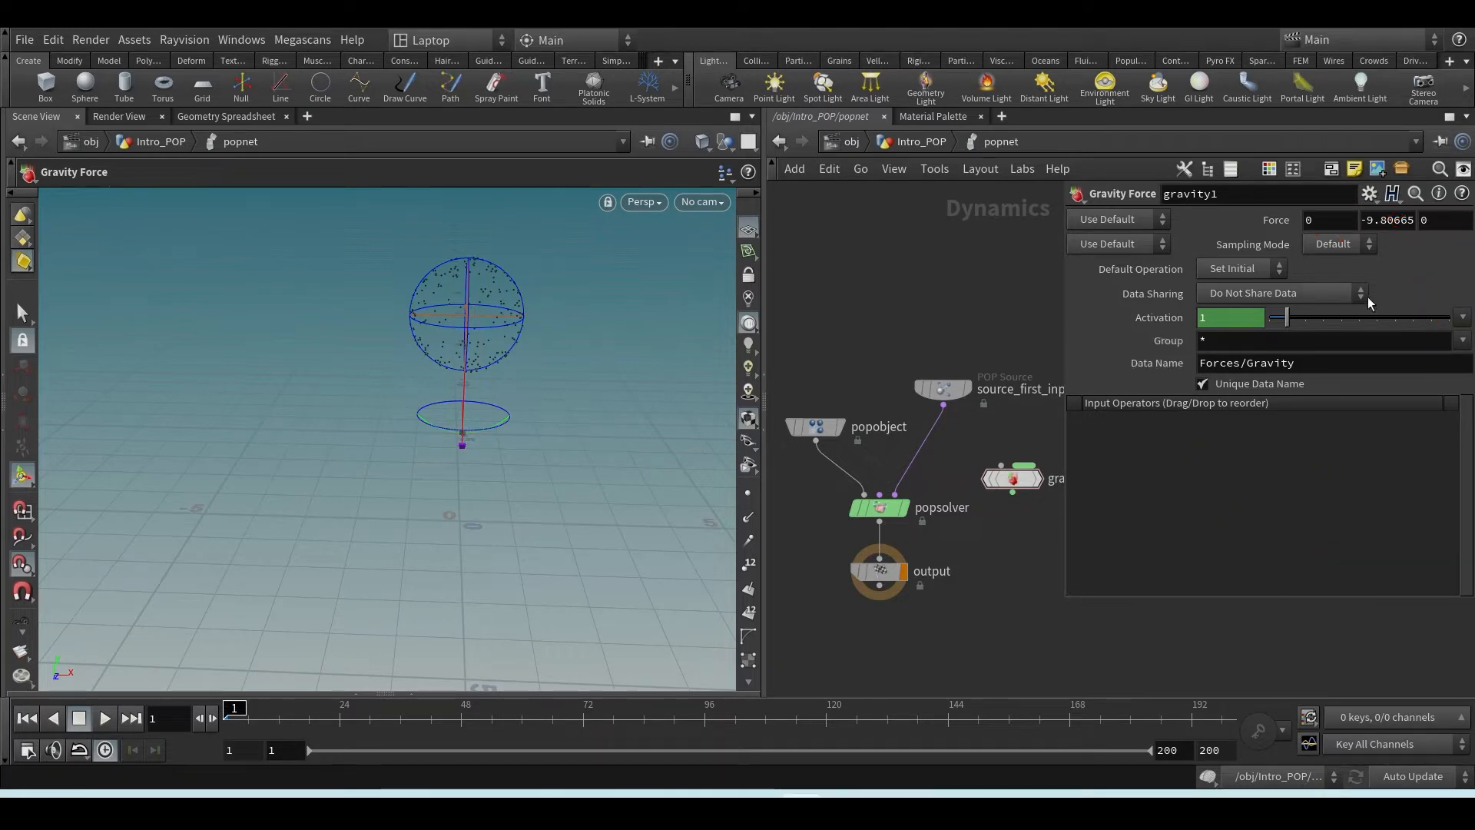
# - Insert gravity1 into the connection between popobject and popsolver, adjusting the pane widths to make room
pyautogui.scroll(2, 991, 518)
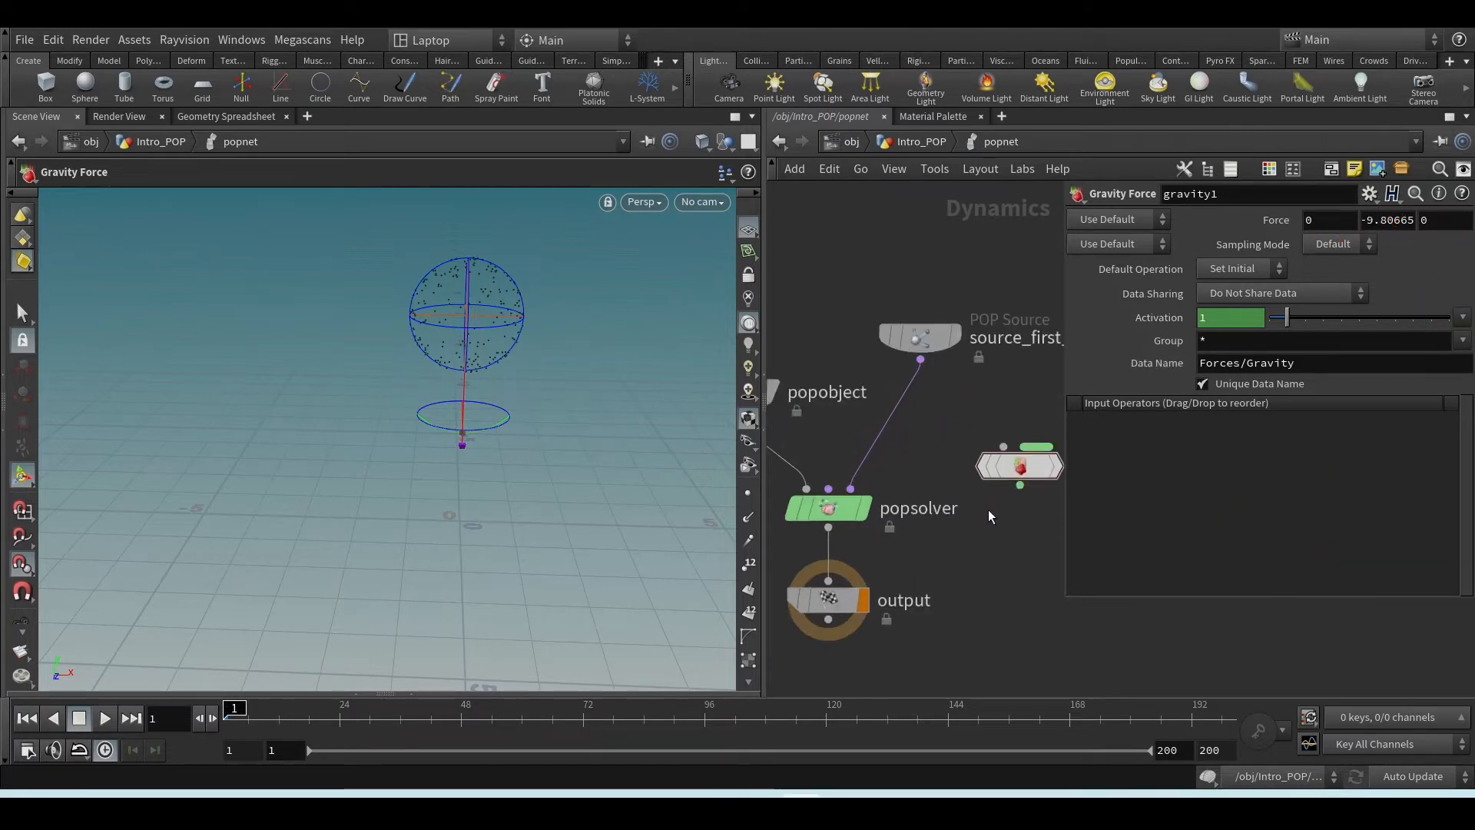
pyautogui.moveTo(766, 555); pyautogui.dragTo(467, 556)
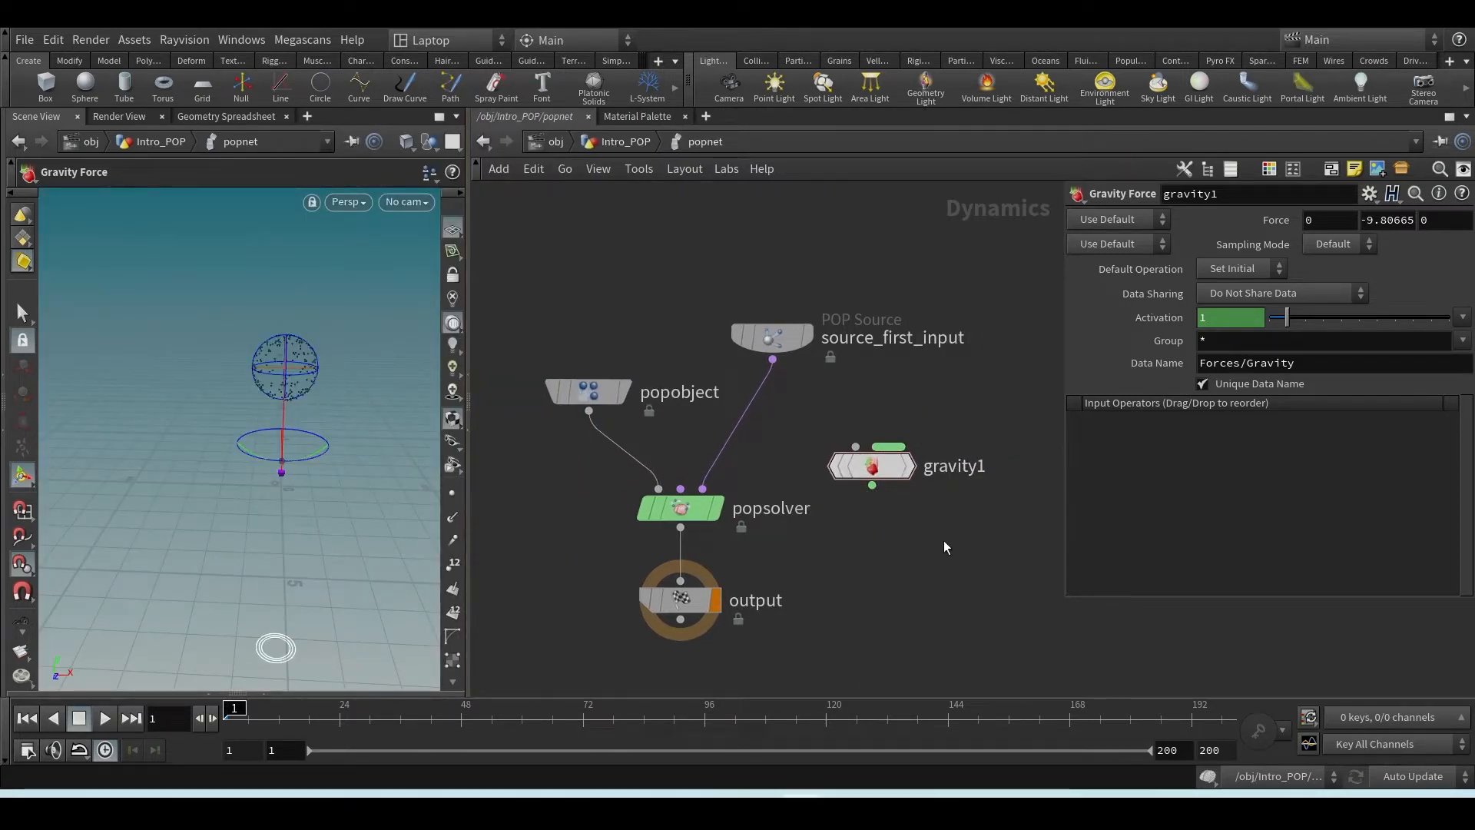
pyautogui.scroll(3, 797, 417)
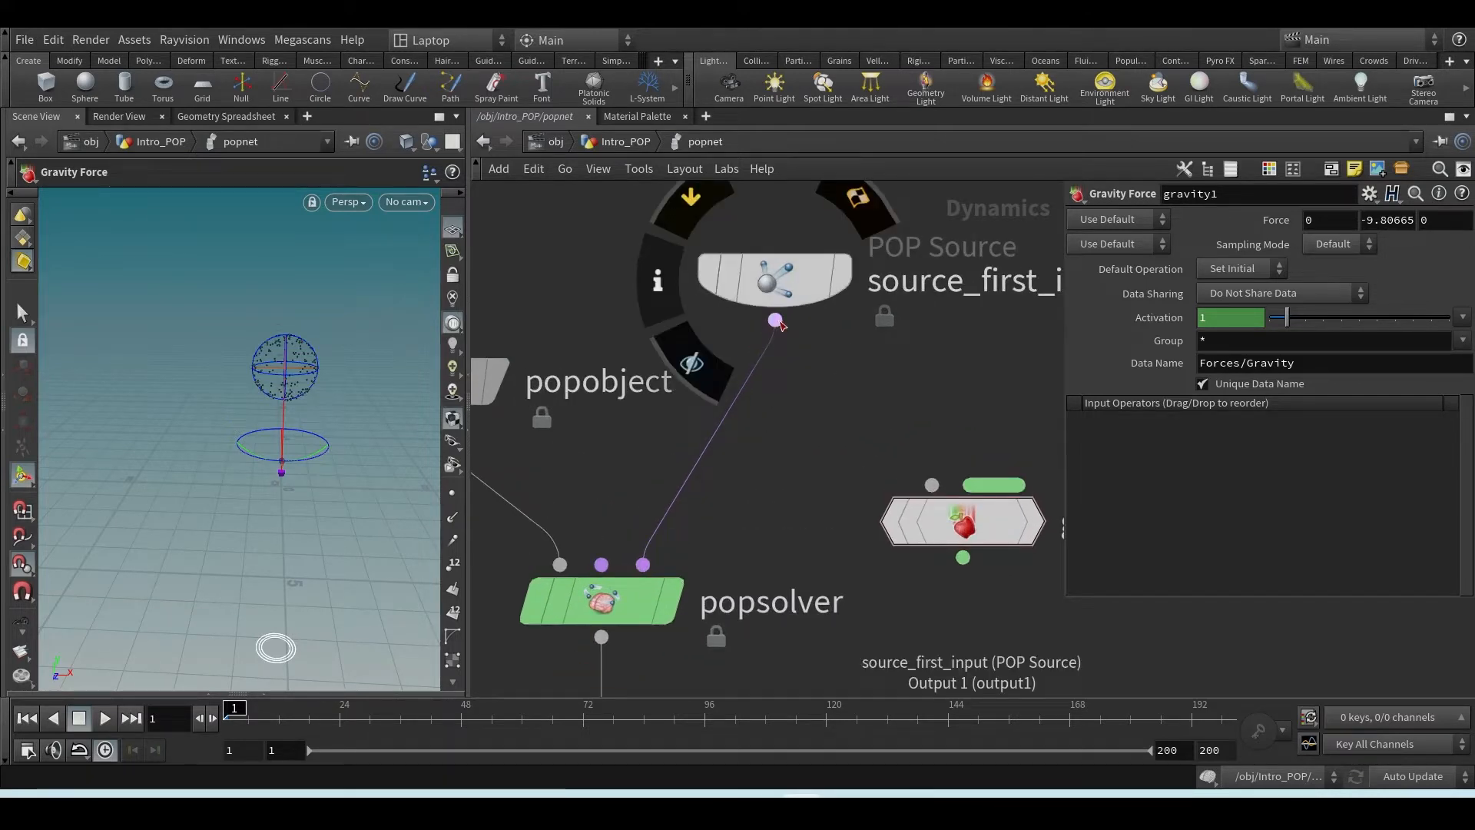
pyautogui.moveTo(731, 538); pyautogui.dragTo(866, 536, button='middle')
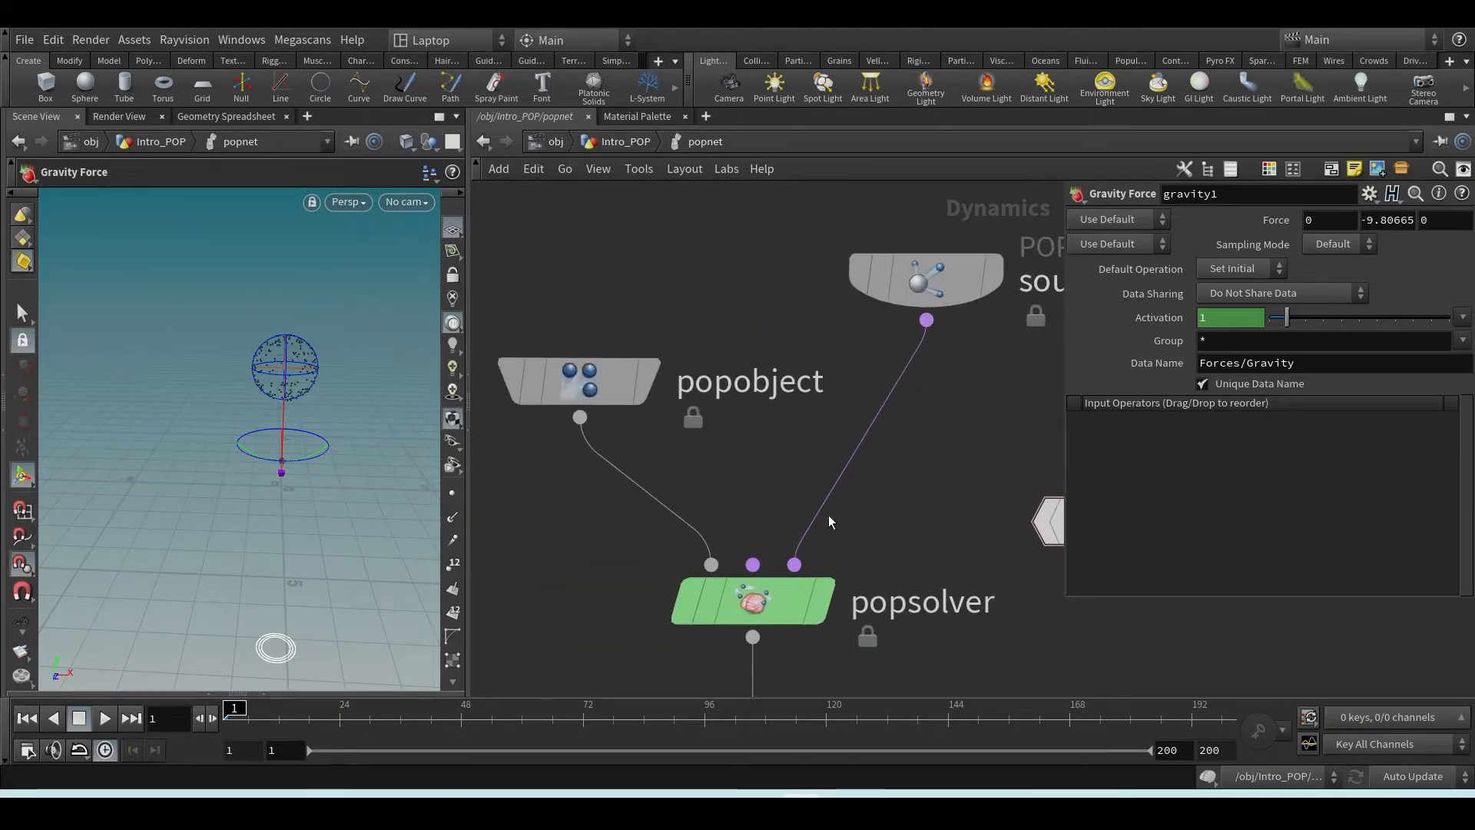
pyautogui.scroll(-4, 925, 587)
pyautogui.moveTo(957, 459); pyautogui.dragTo(725, 446)
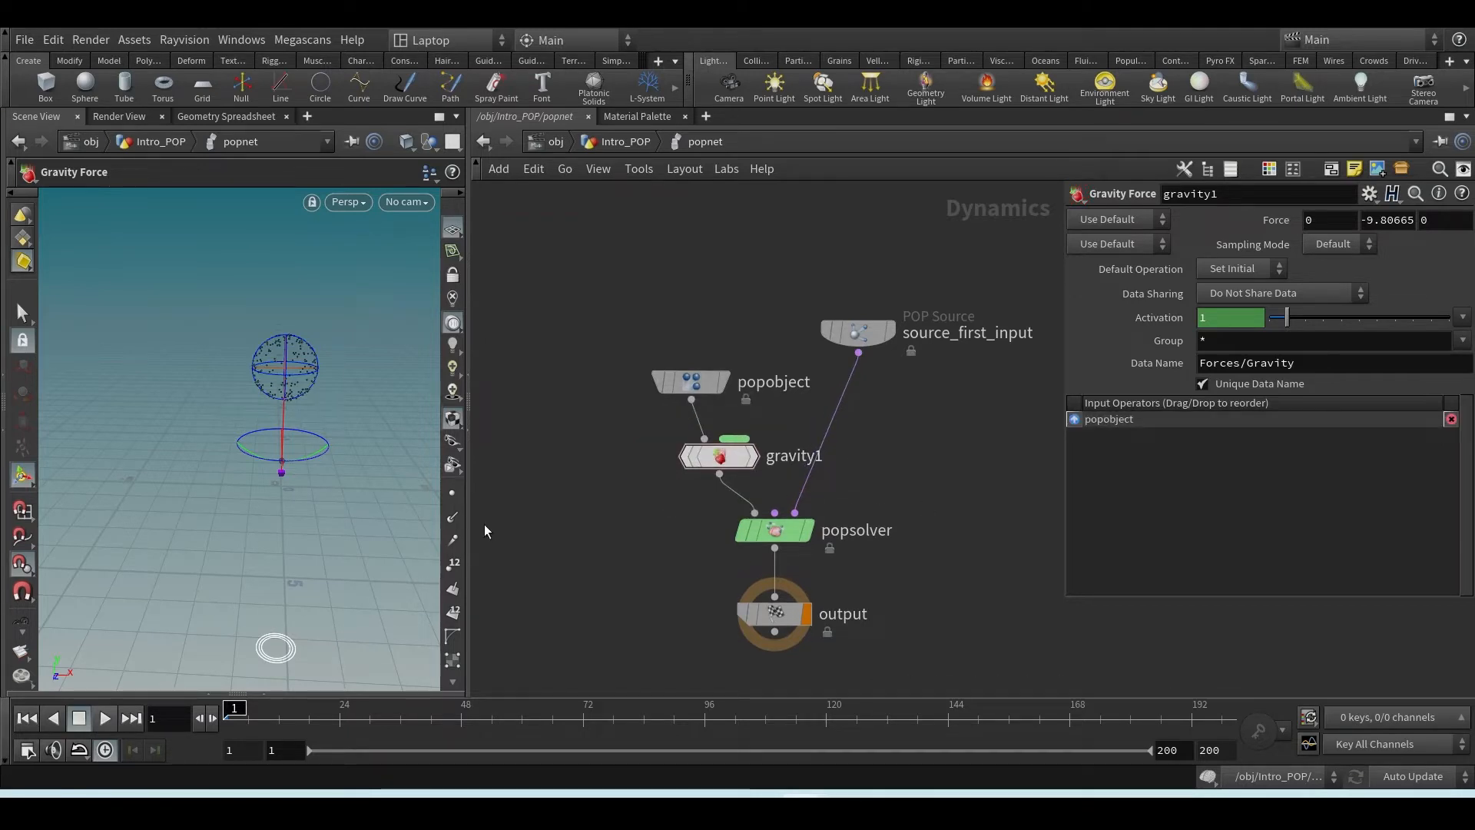
pyautogui.moveTo(468, 524); pyautogui.dragTo(613, 520)
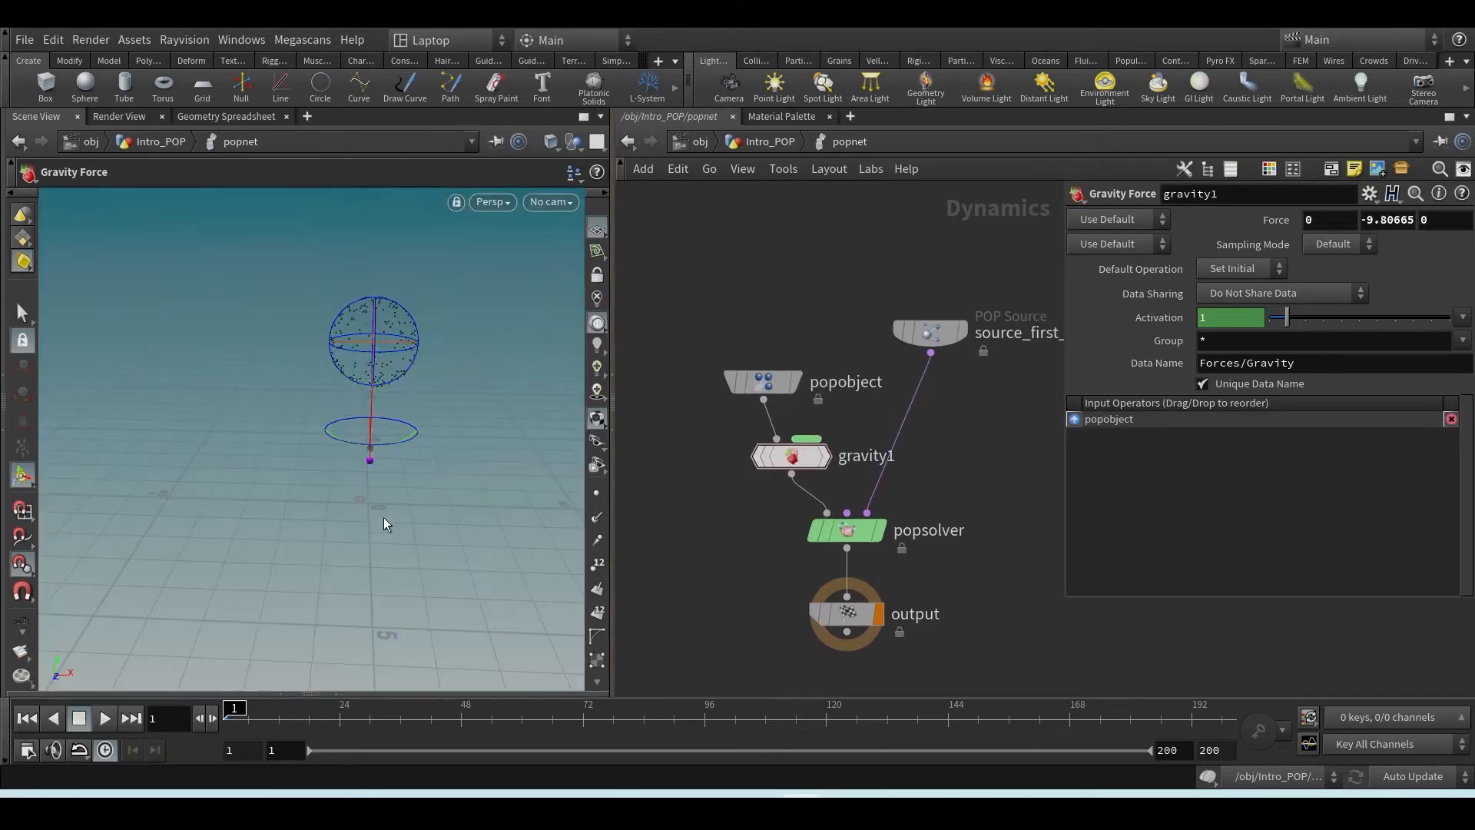
pyautogui.moveTo(382, 527); pyautogui.dragTo(406, 505)
pyautogui.hotkey('ctrl', 'z')
pyautogui.press('Escape')
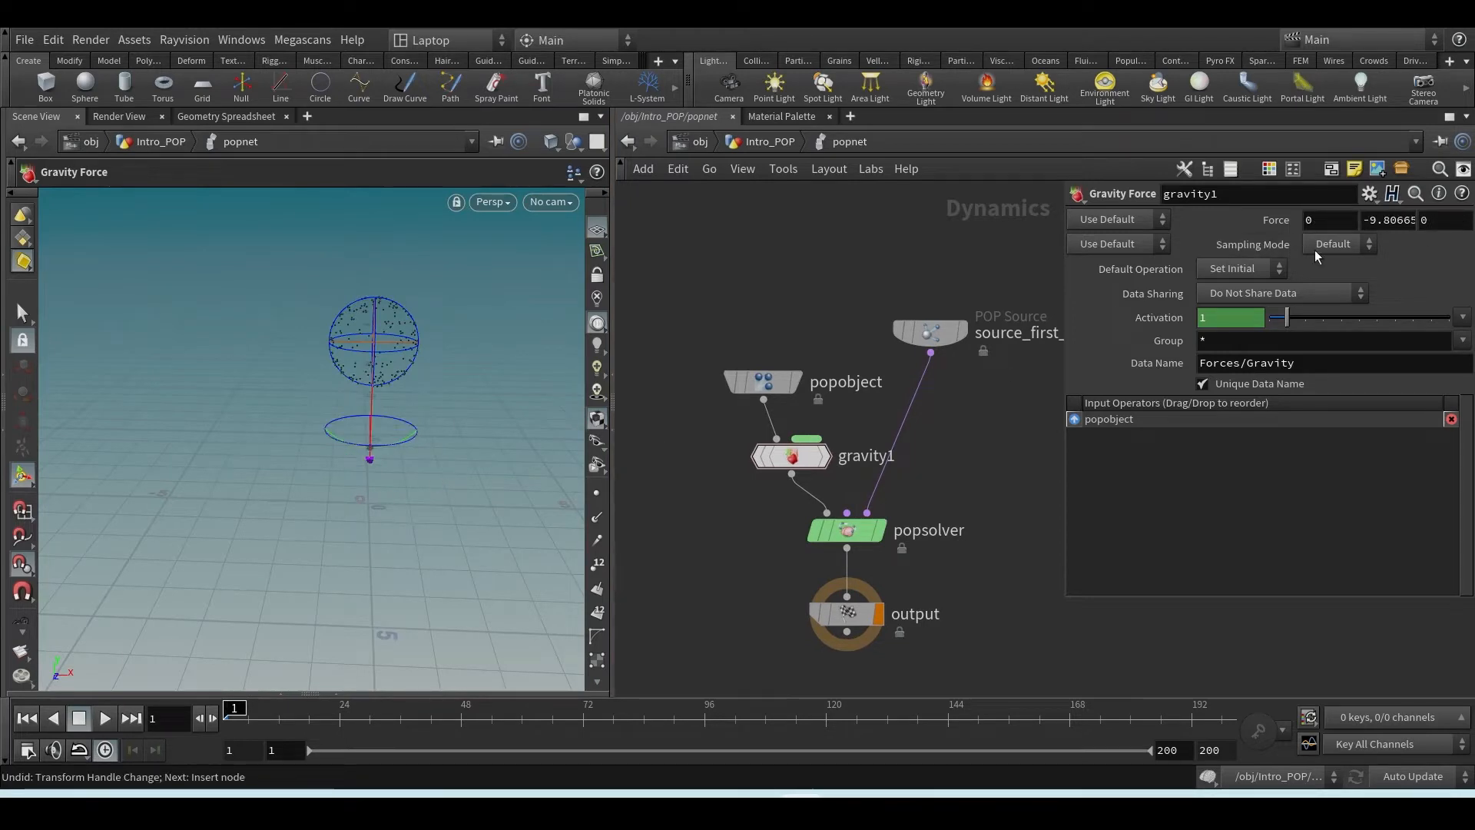
# - Play the simulation with gravity1 wired before popsolver and rewind to frame 1
pyautogui.moveTo(411, 430)
pyautogui.mouseDown()
pyautogui.moveTo(444, 454)
pyautogui.moveTo(428, 445)
pyautogui.mouseUp()
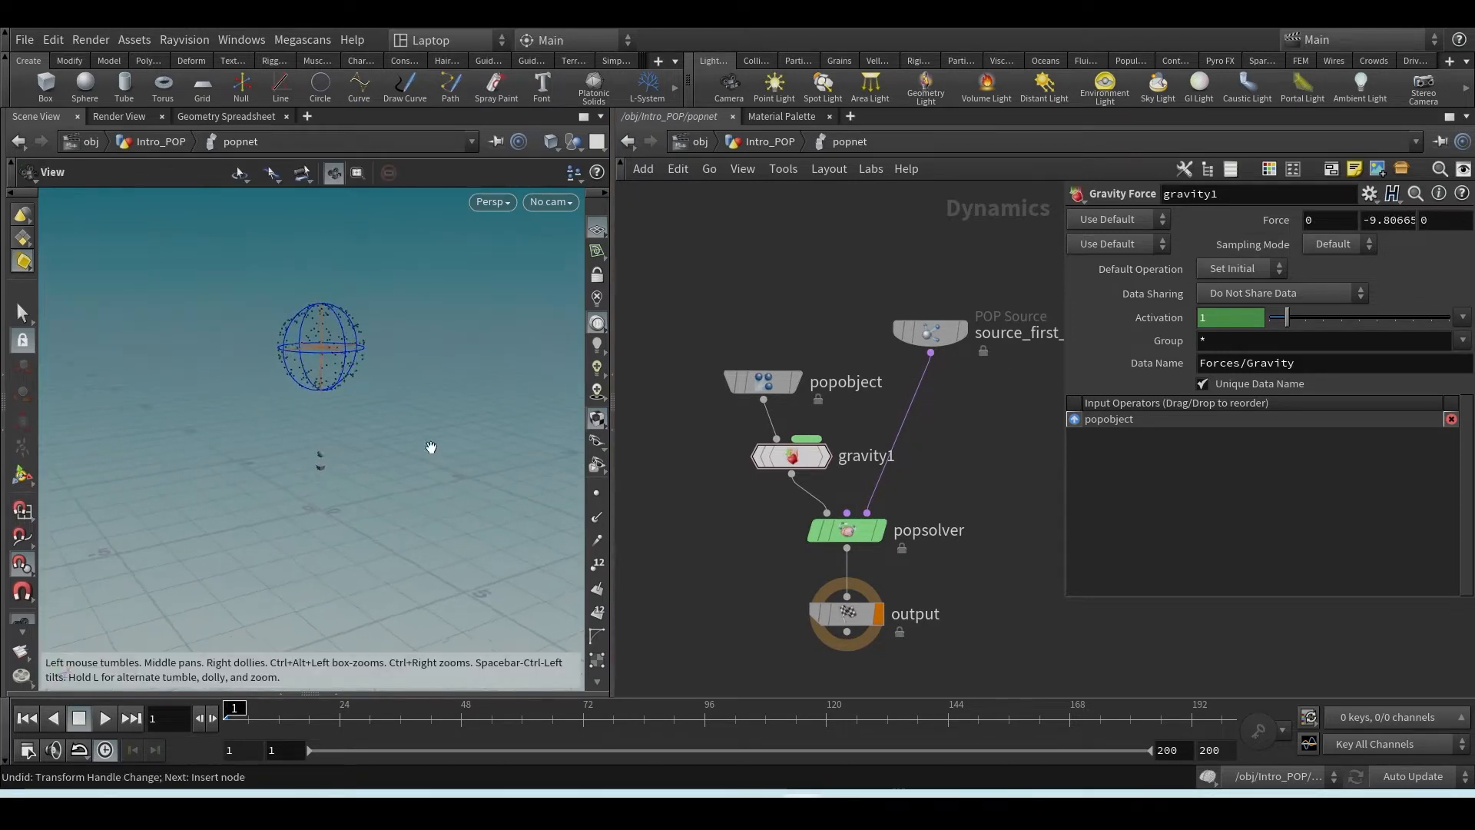
pyautogui.press('Return')
pyautogui.click(103, 722)
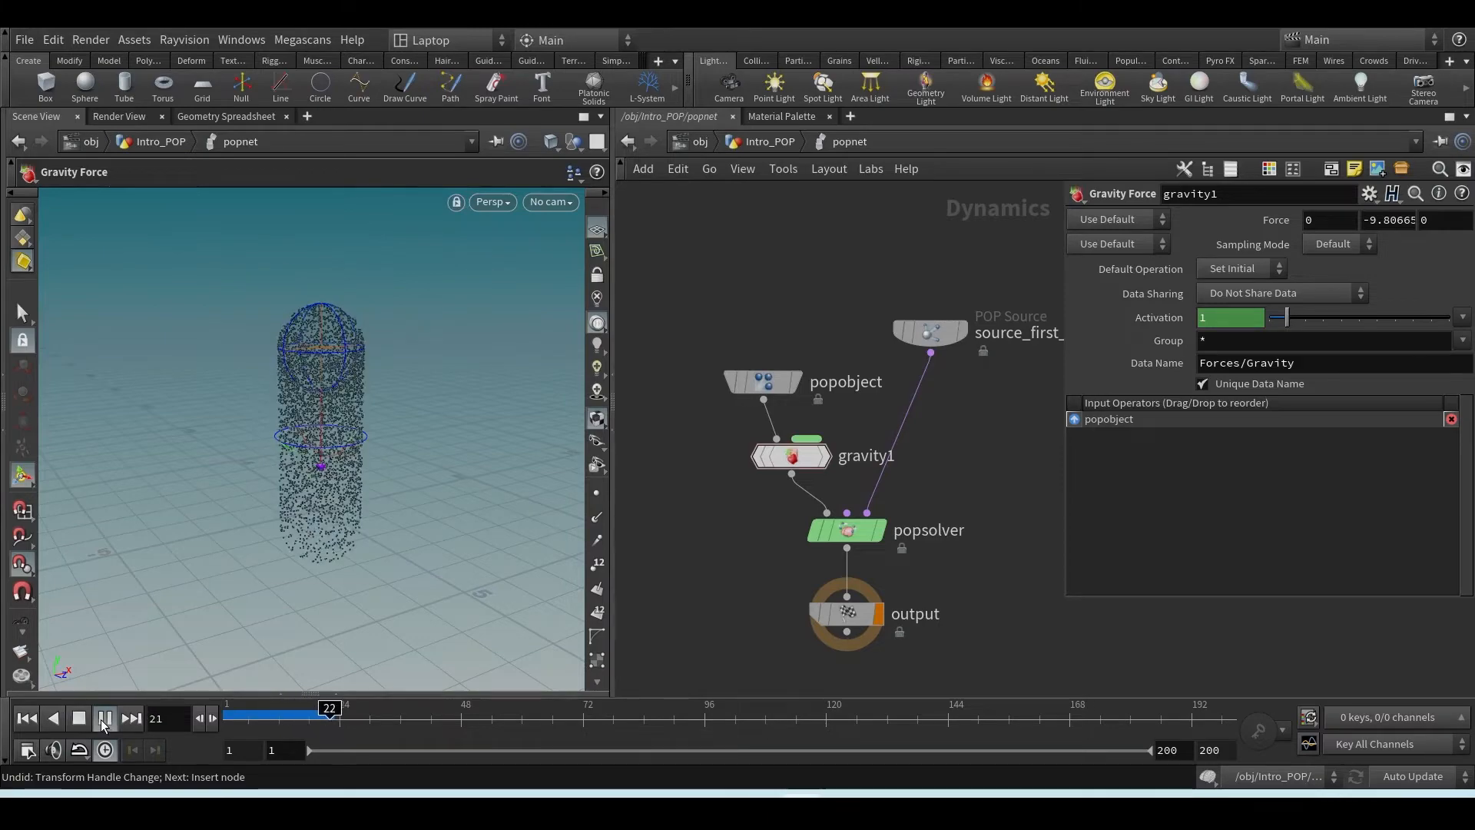
pyautogui.click(27, 720)
# - Move the output node further down and reinsert gravity1 between popsolver and output
pyautogui.scroll(-1, 771, 530)
pyautogui.moveTo(838, 599); pyautogui.dragTo(839, 671)
pyautogui.moveTo(879, 587); pyautogui.dragTo(861, 468, button='middle')
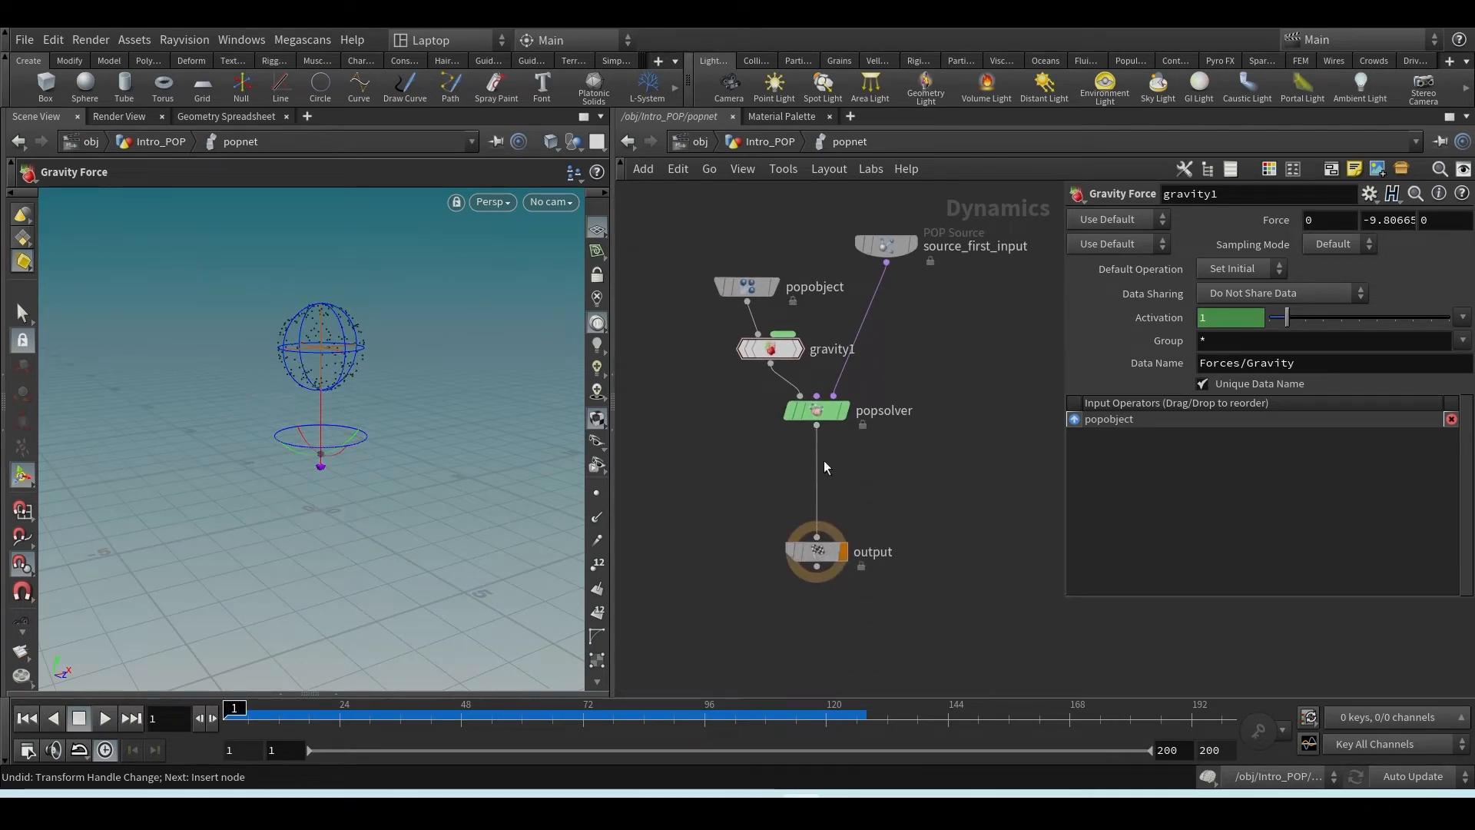
pyautogui.moveTo(763, 353)
pyautogui.moveTo(763, 353); pyautogui.dragTo(828, 490)
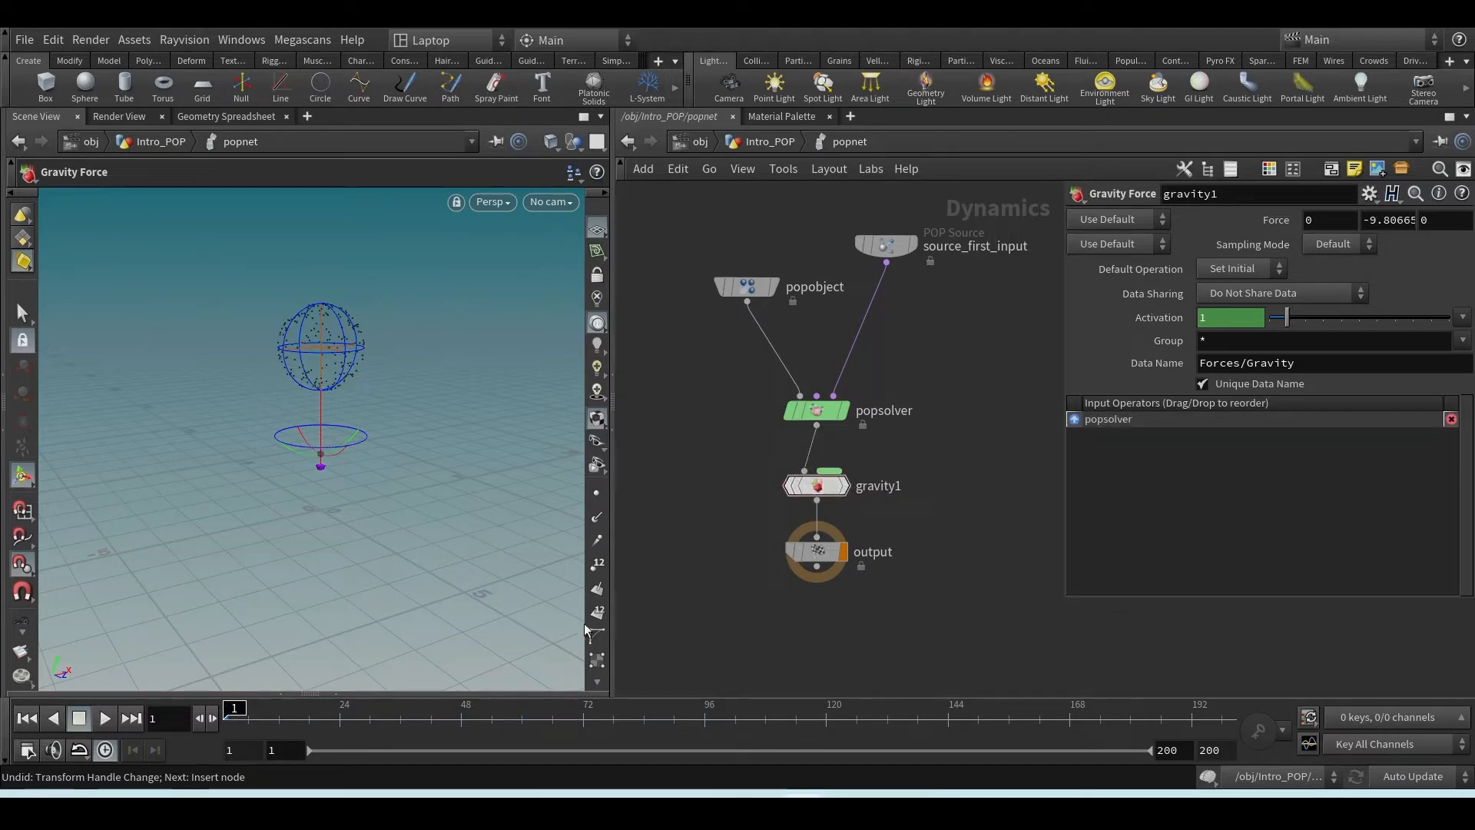
# - Play the simulation with gravity1 placed after popsolver, stop it and rewind to frame 1
pyautogui.click(102, 717)
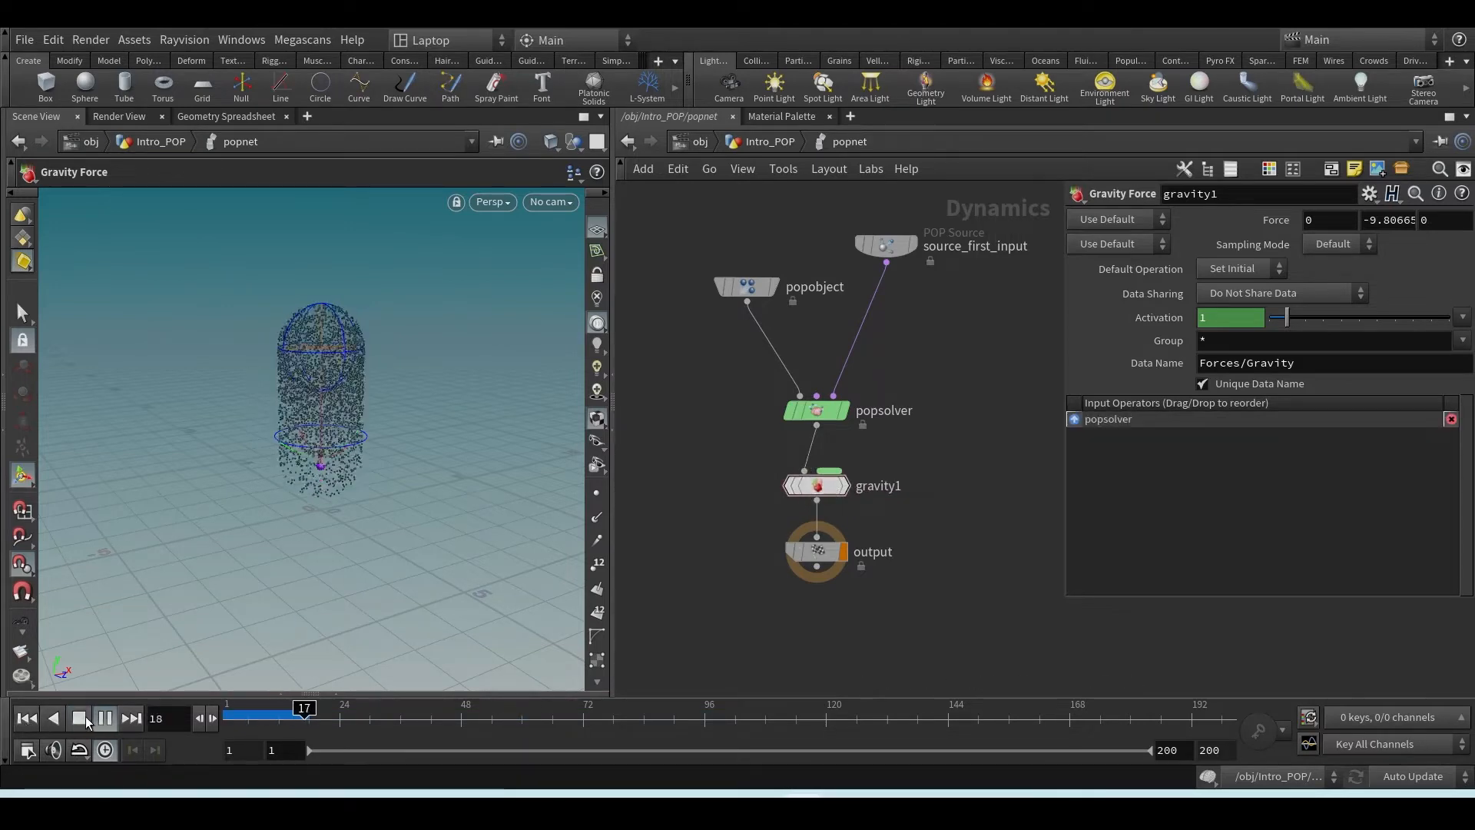
pyautogui.click(79, 718)
pyautogui.click(27, 717)
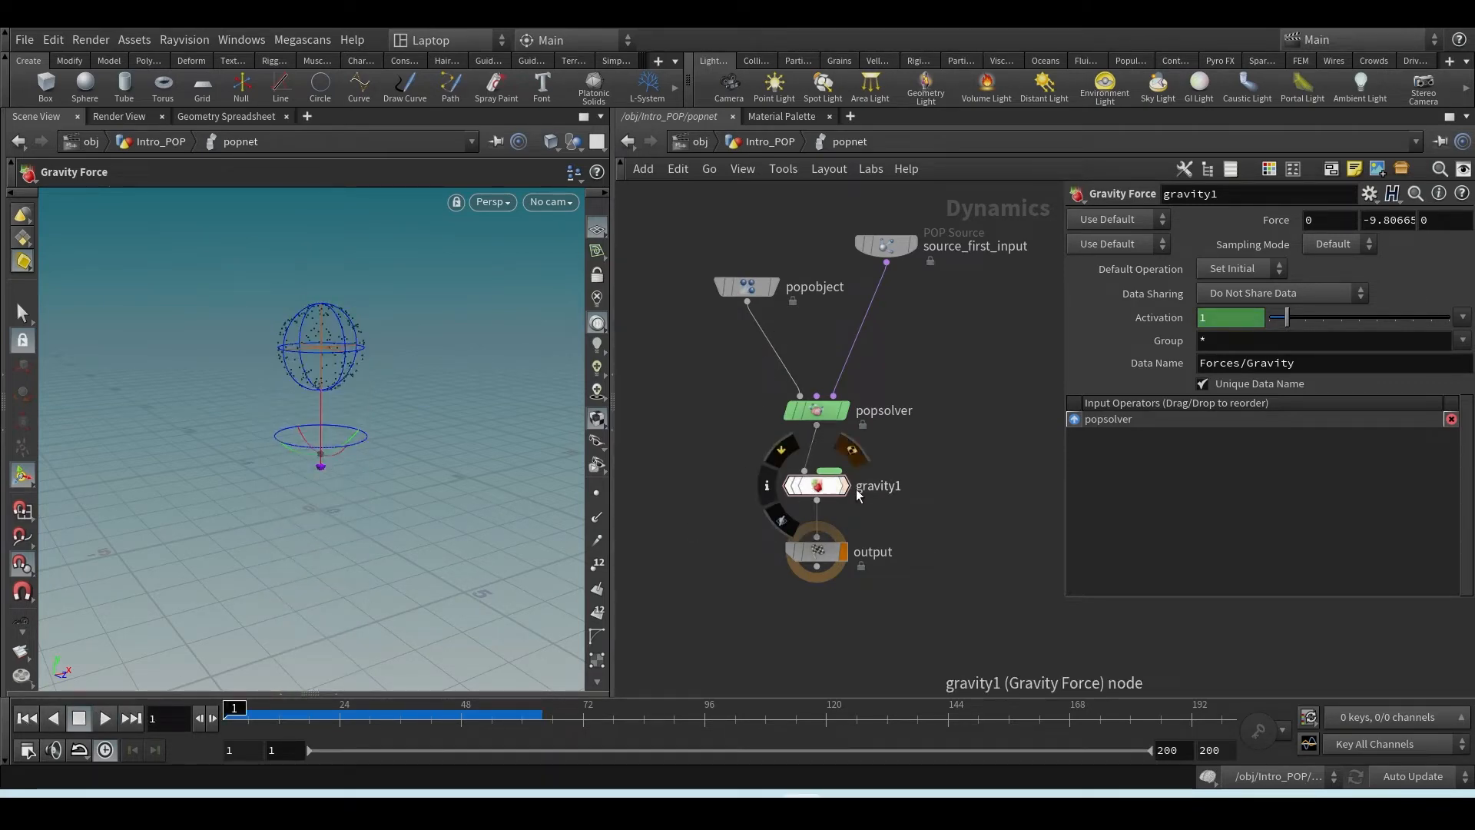
pyautogui.moveTo(848, 487)
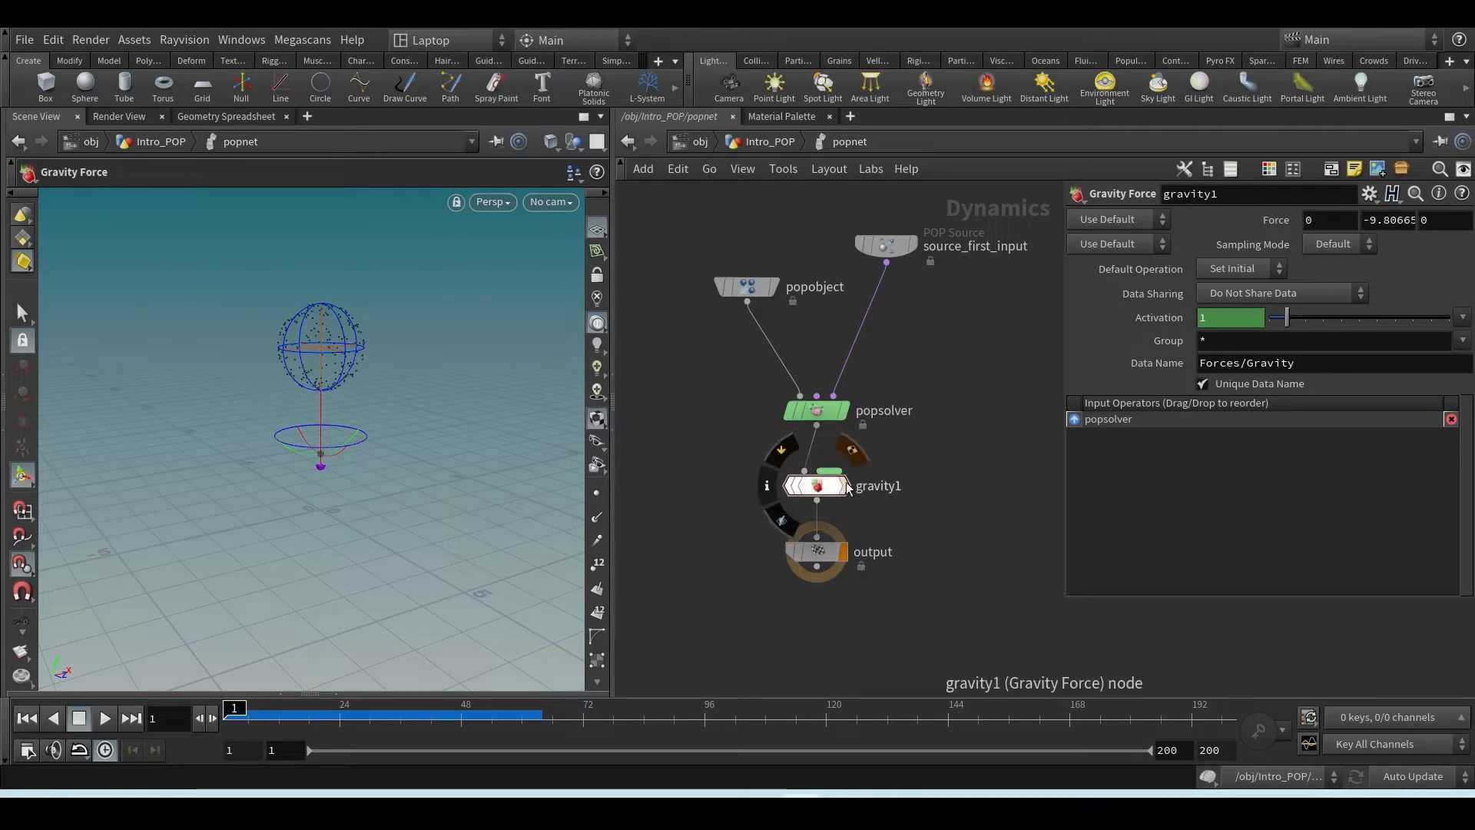
pyautogui.scroll(4, 851, 503)
pyautogui.moveTo(943, 413); pyautogui.dragTo(680, 516)
pyautogui.scroll(-4, 680, 516)
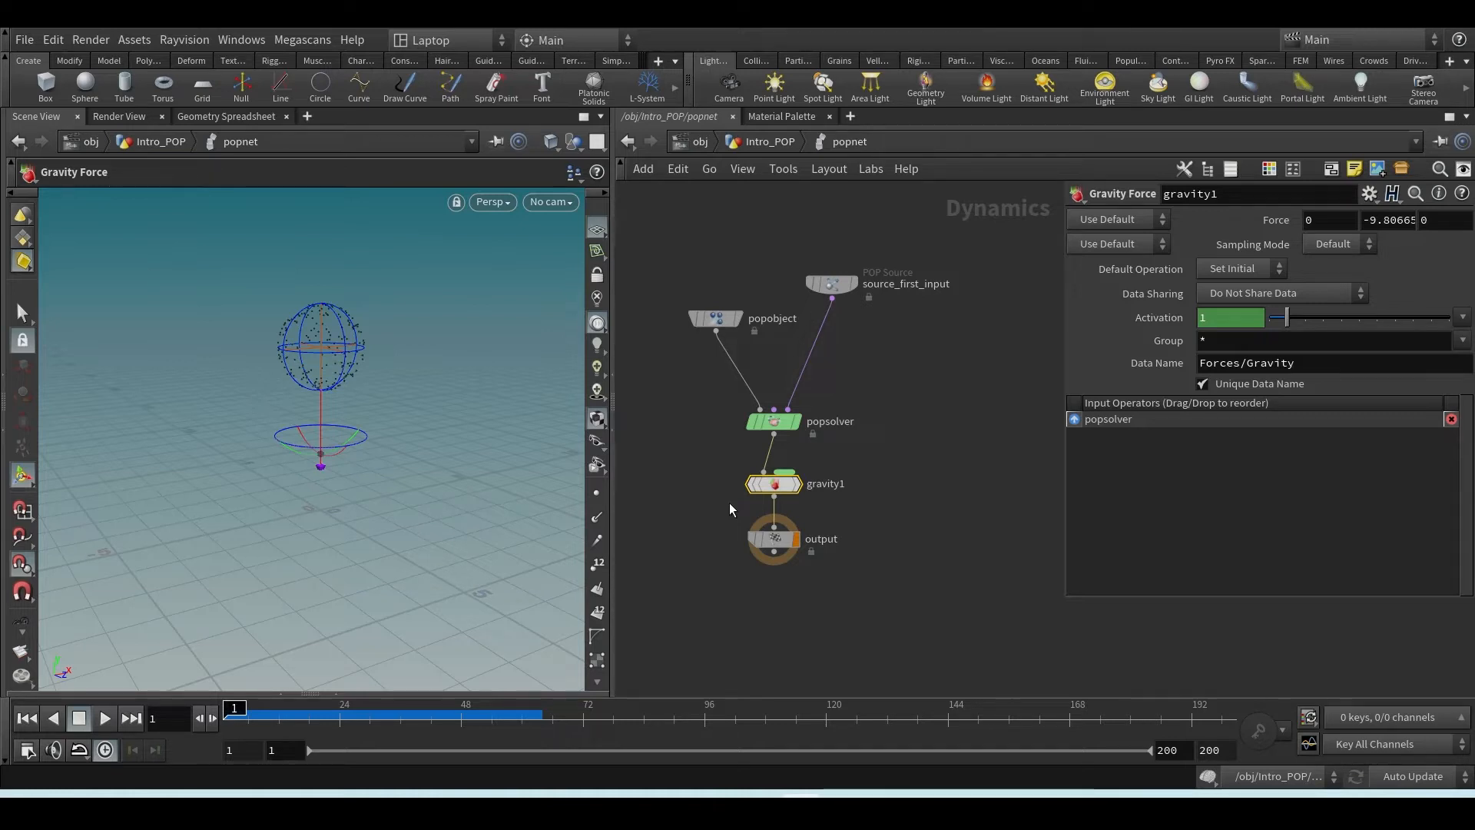
pyautogui.scroll(2, 809, 473)
pyautogui.moveTo(847, 460); pyautogui.dragTo(704, 519)
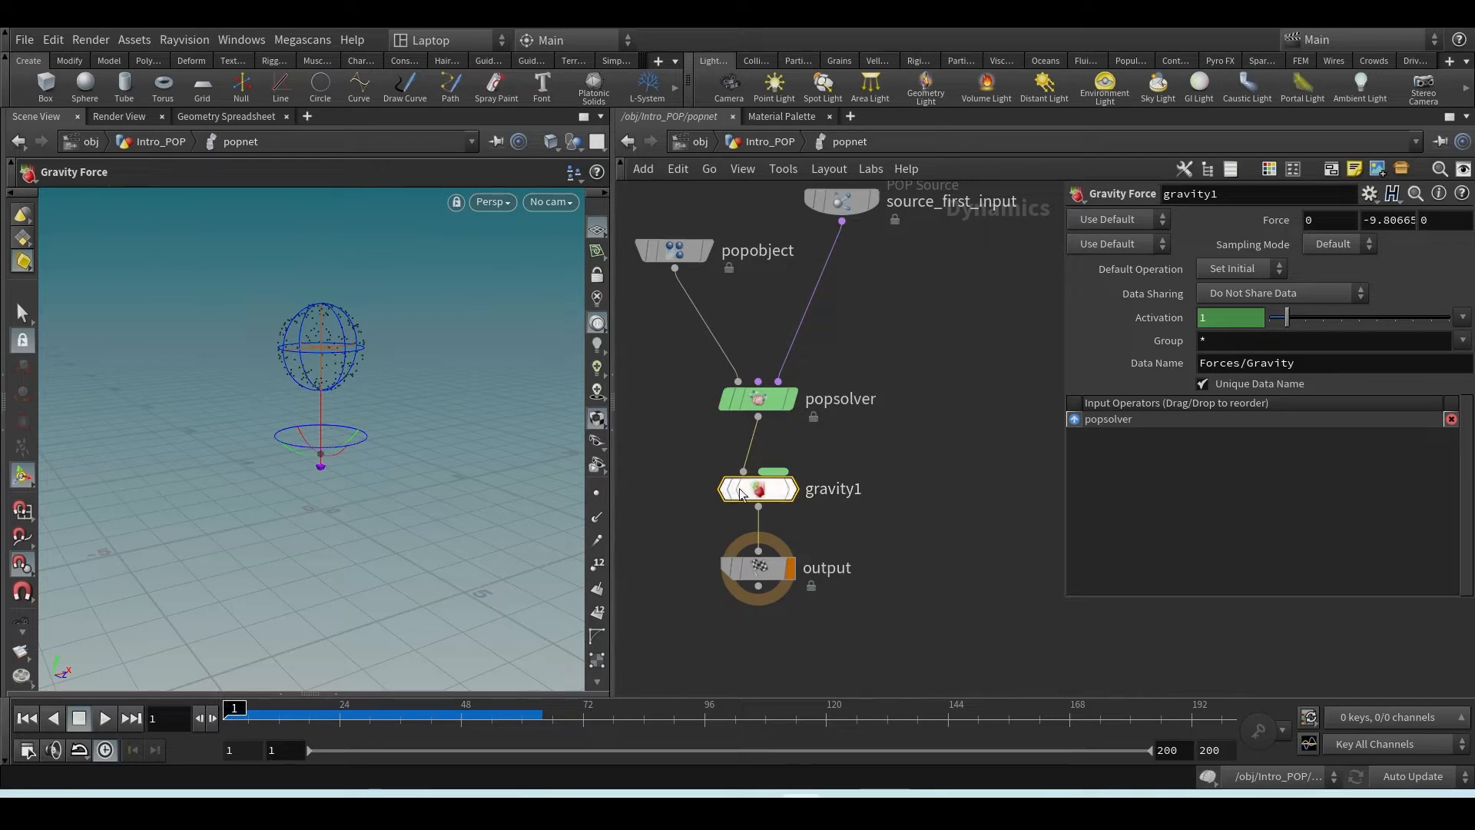
pyautogui.moveTo(757, 501)
pyautogui.moveTo(758, 501)
pyautogui.mouseDown()
pyautogui.moveTo(793, 491)
pyautogui.moveTo(765, 496)
pyautogui.moveTo(778, 492)
pyautogui.mouseUp()
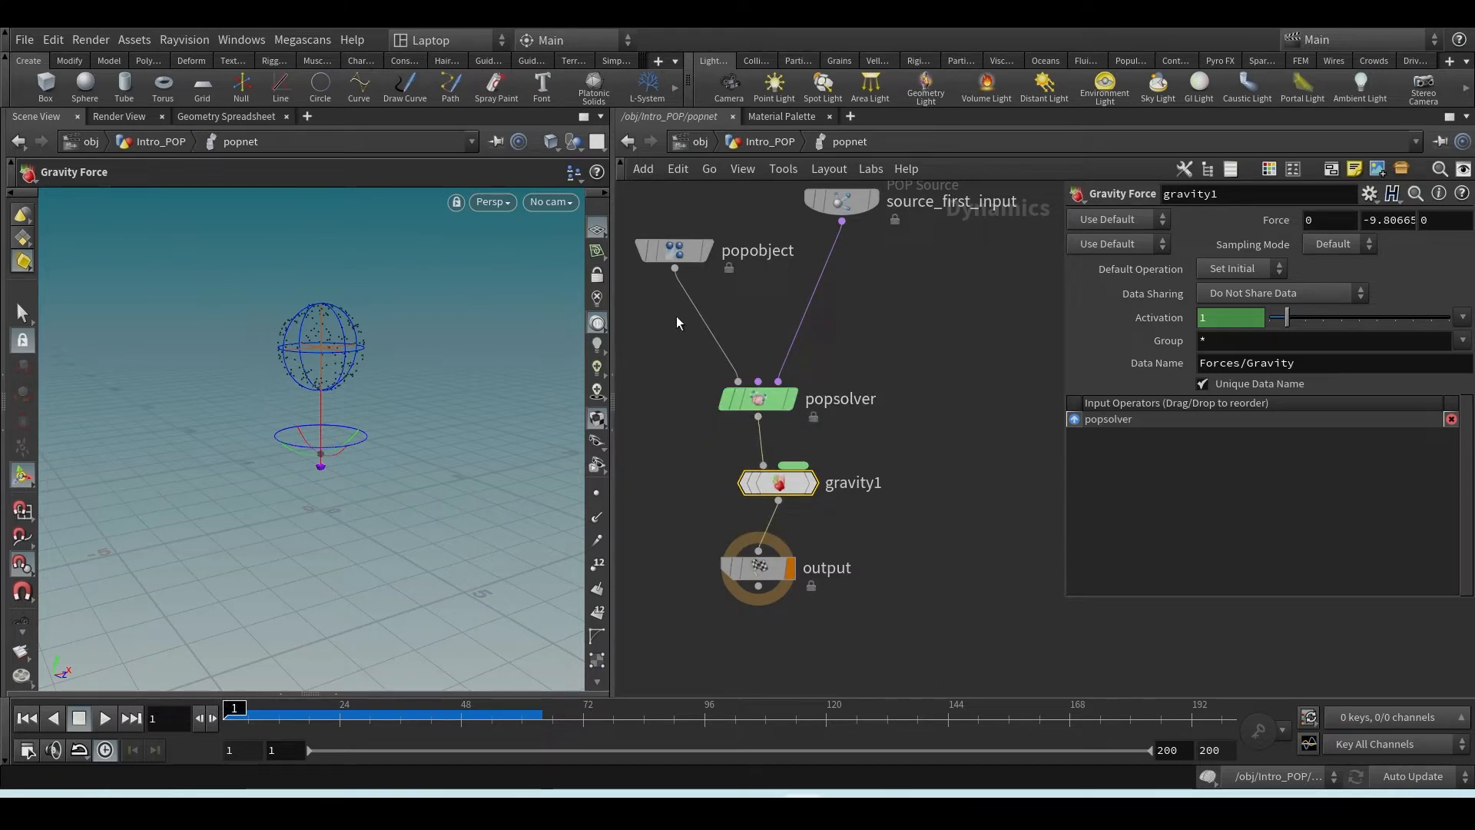
# - Add a Drag Force node beside gravity1 in the popnet network
pyautogui.moveTo(727, 303); pyautogui.dragTo(778, 328, button='middle')
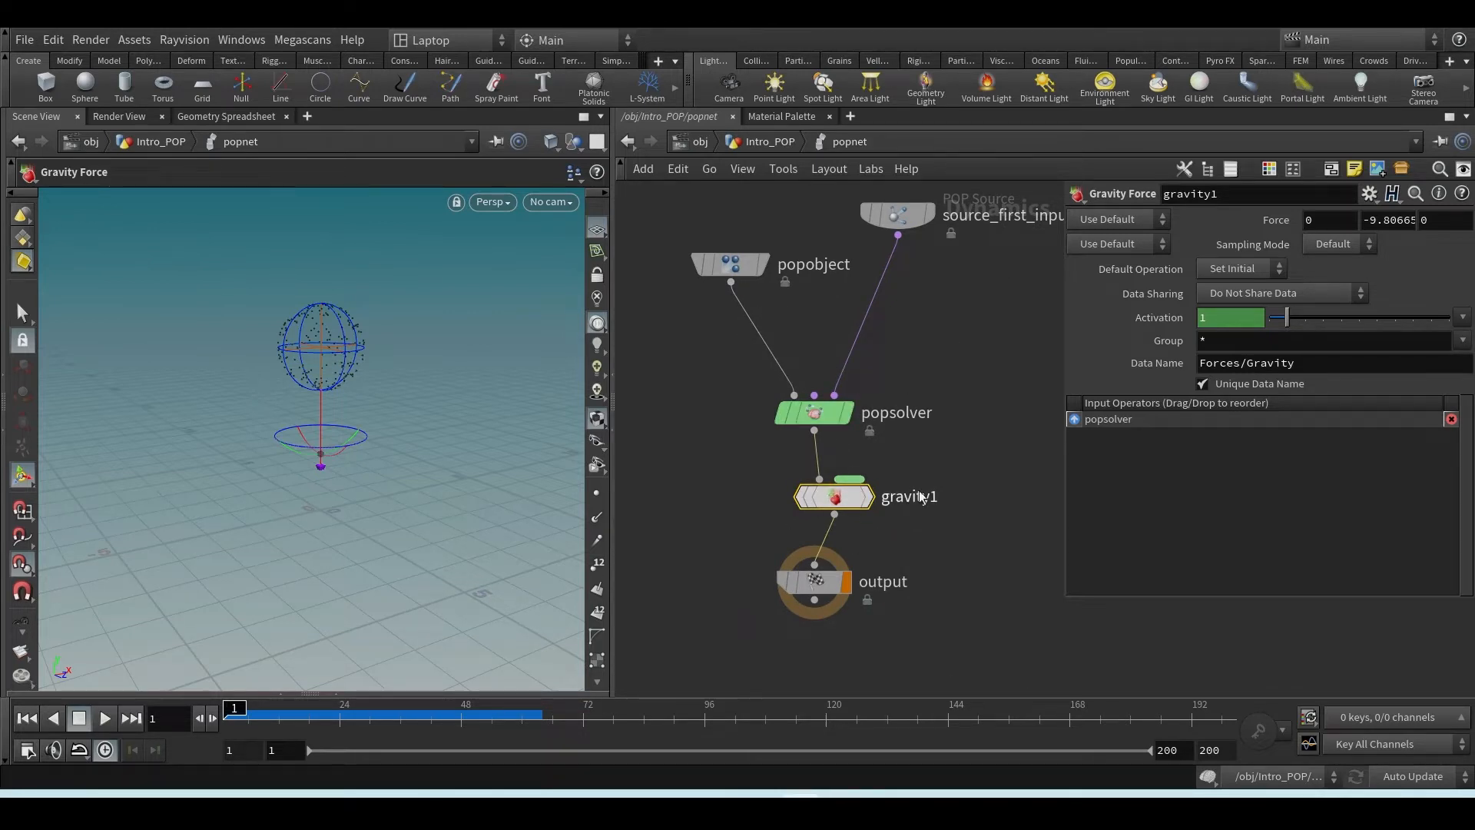
pyautogui.moveTo(952, 474); pyautogui.dragTo(851, 455, button='middle')
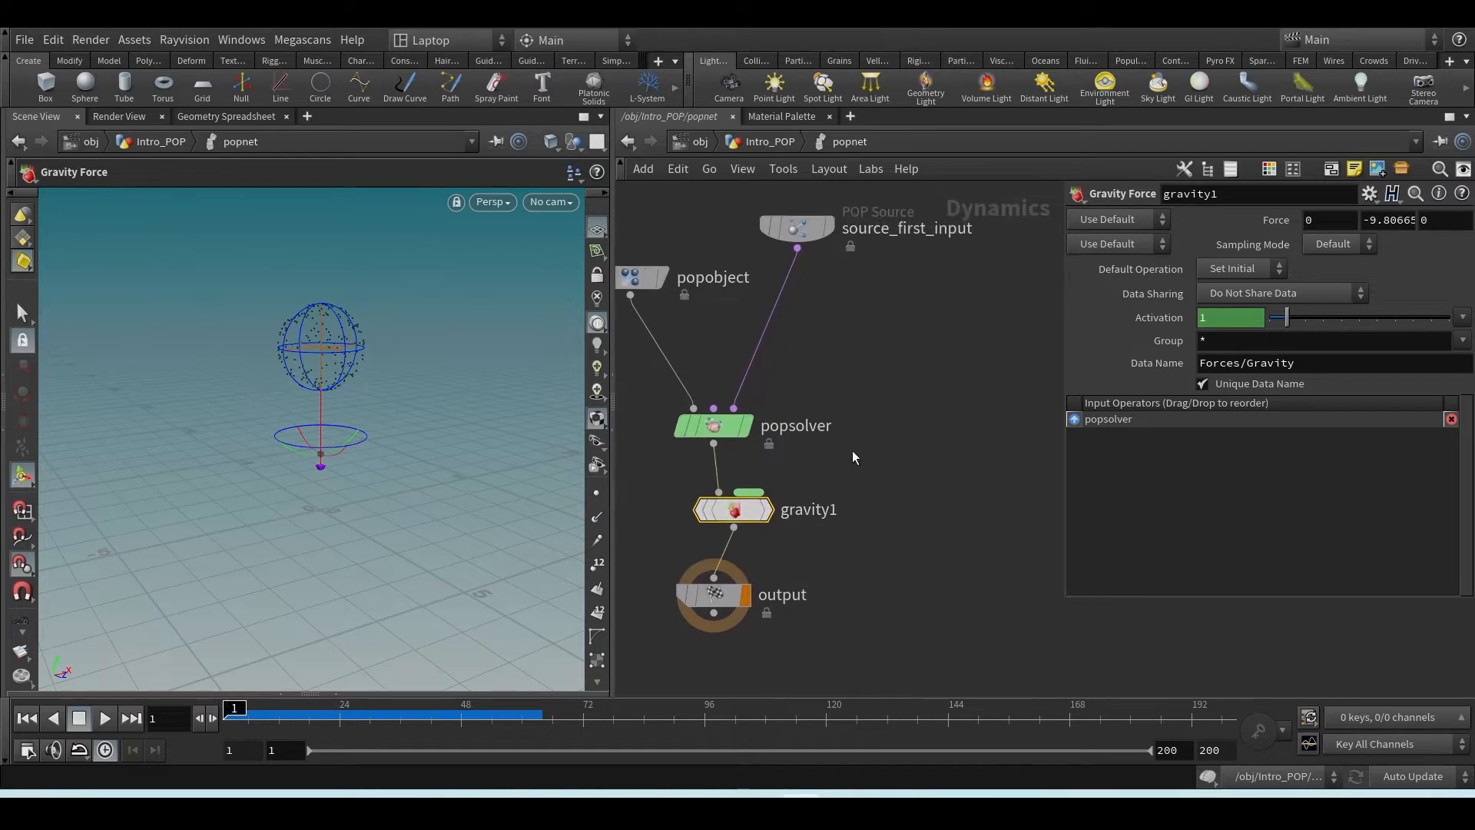
pyautogui.press('Tab')
pyautogui.moveTo(916, 358)
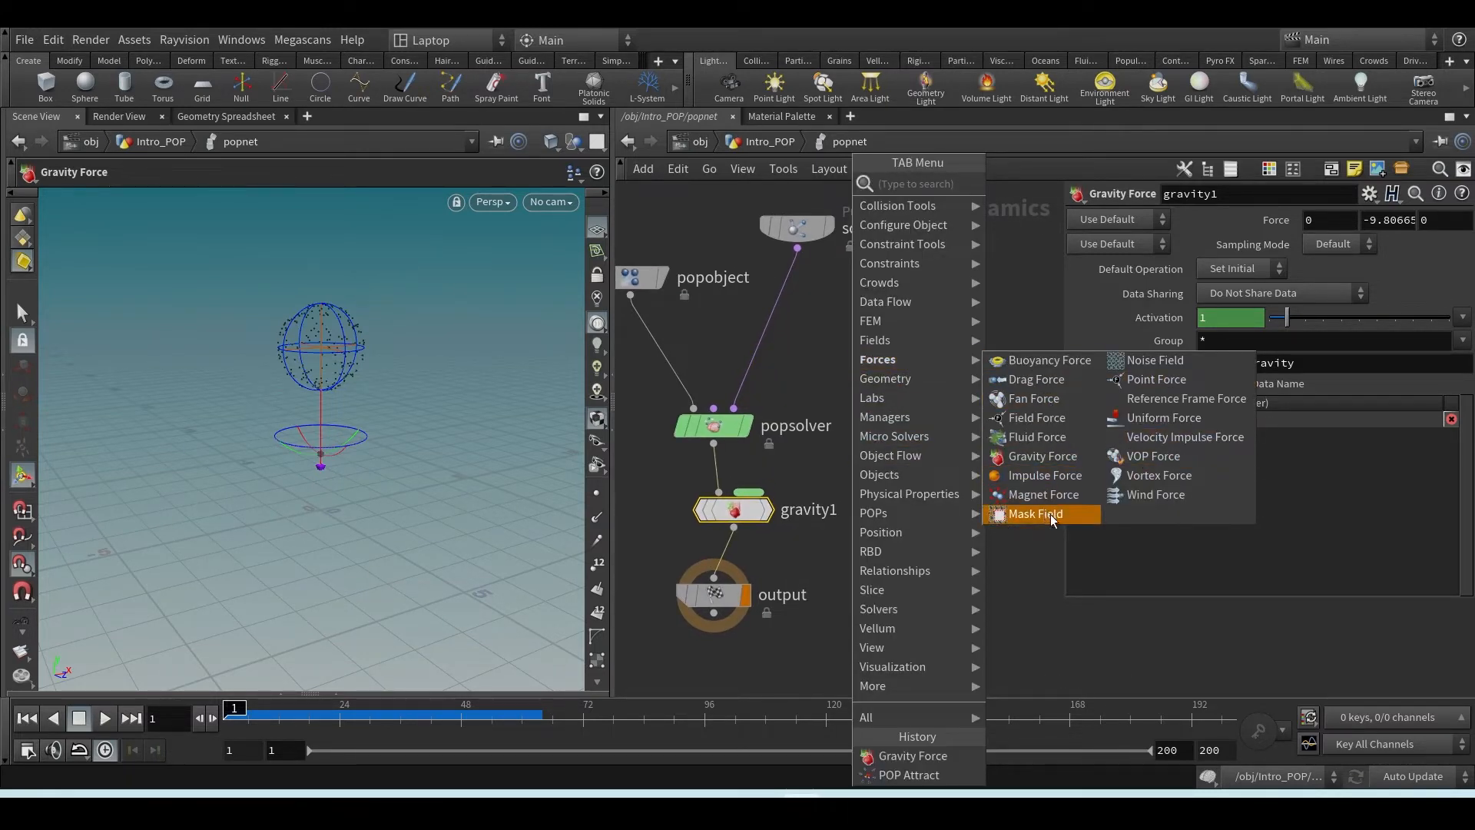
pyautogui.click(1035, 381)
pyautogui.click(910, 496)
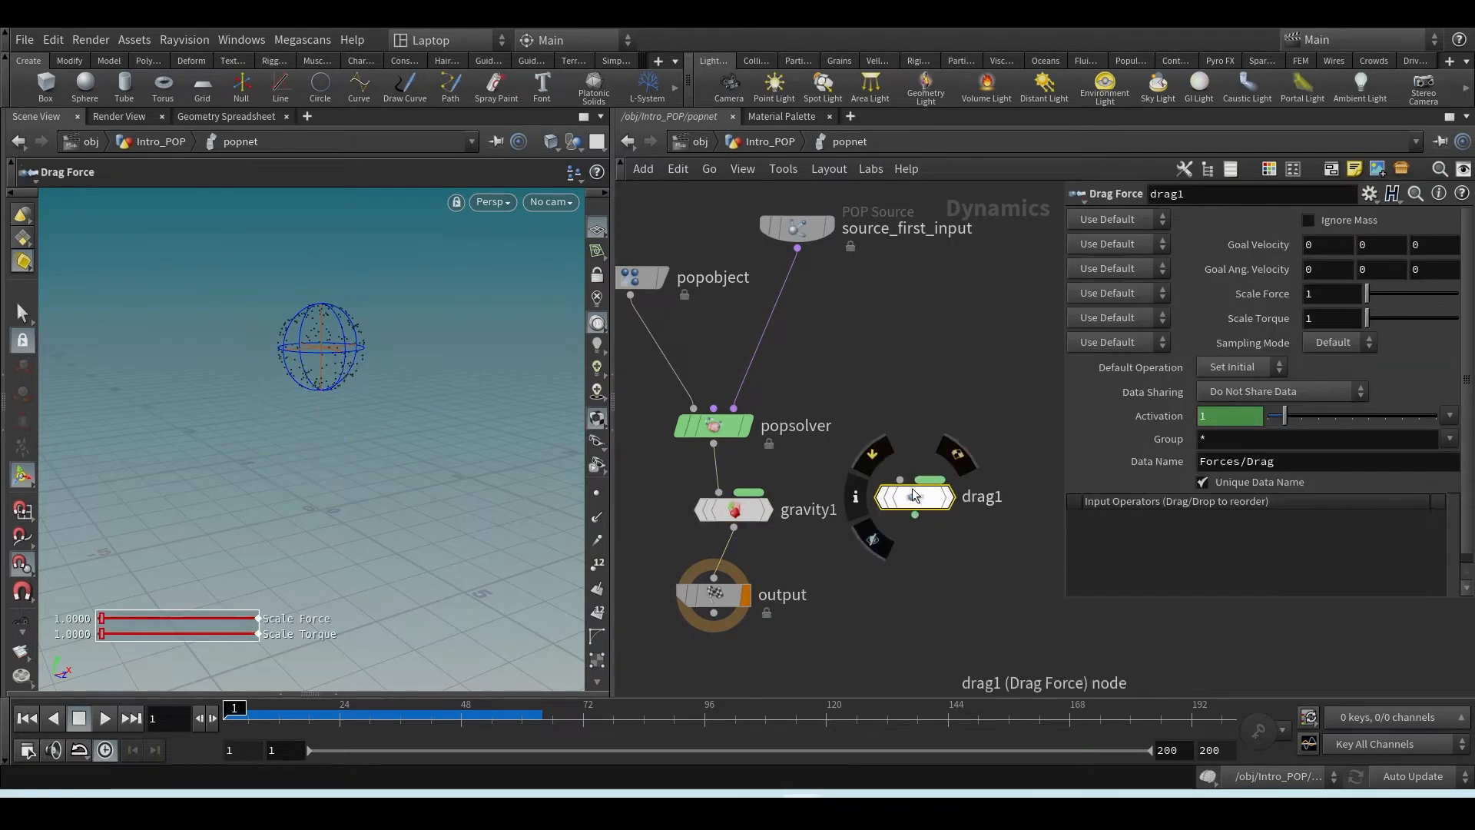
# - Add a Field Force node beside popsolver and delete it together with the Drag Force node
pyautogui.press('Tab')
pyautogui.moveTo(979, 342)
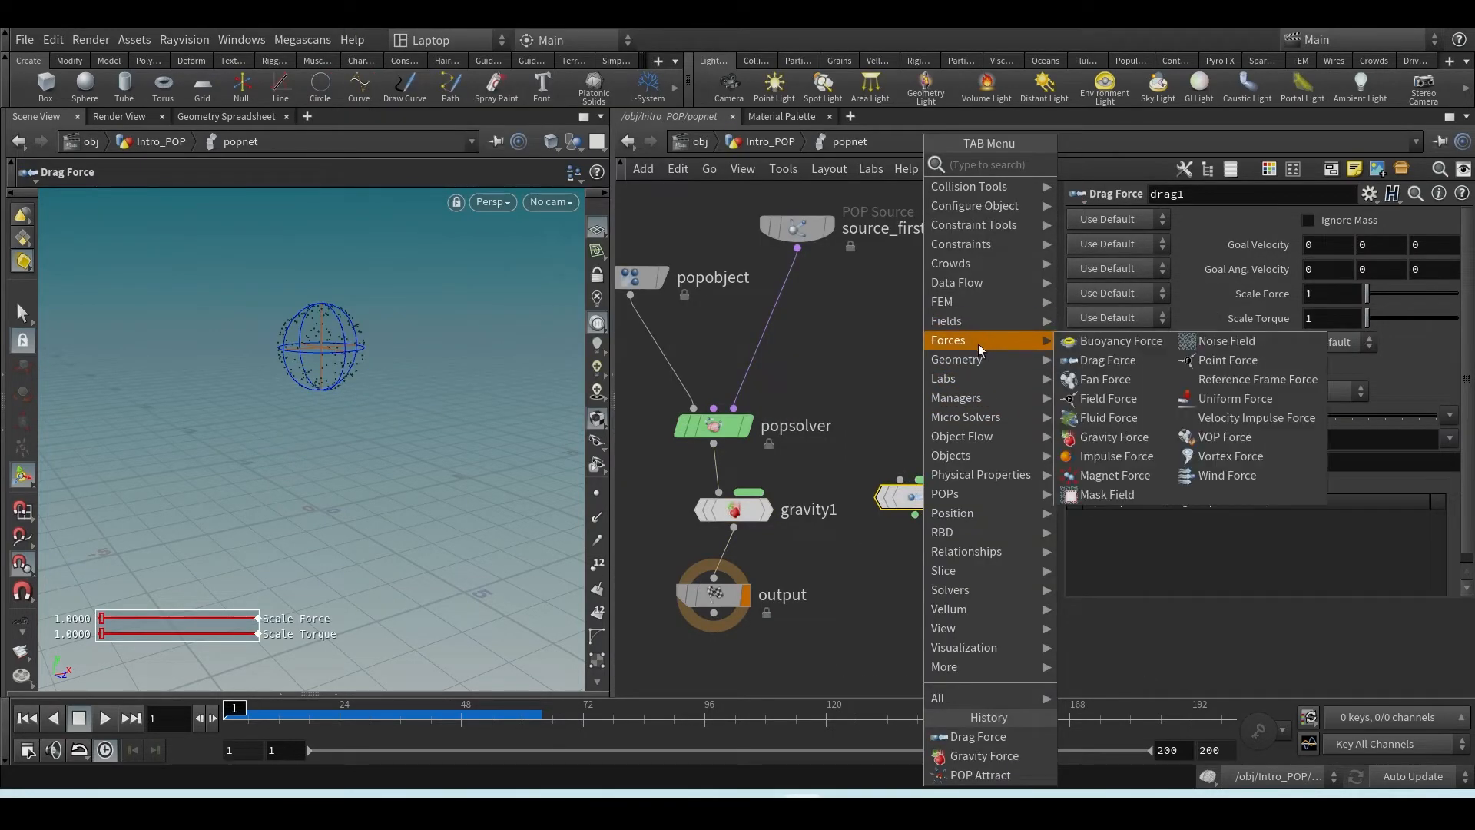
pyautogui.click(1120, 399)
pyautogui.click(891, 384)
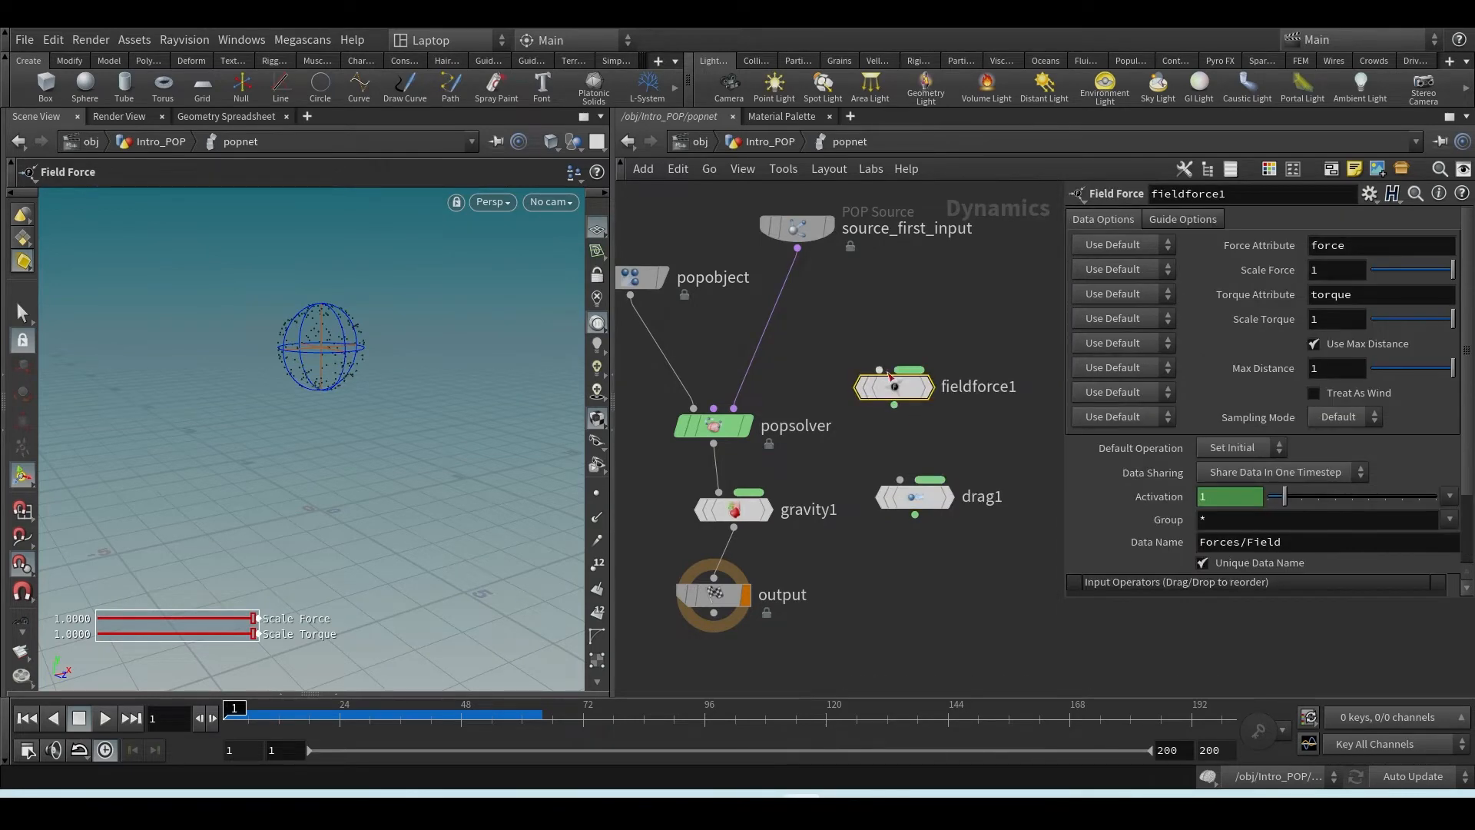
pyautogui.moveTo(961, 310); pyautogui.dragTo(904, 569)
pyautogui.press('Delete')
# - Look through the available Forces and POPs nodes and add a POP Force node beside popsolver
pyautogui.press('Tab')
pyautogui.moveTo(933, 320)
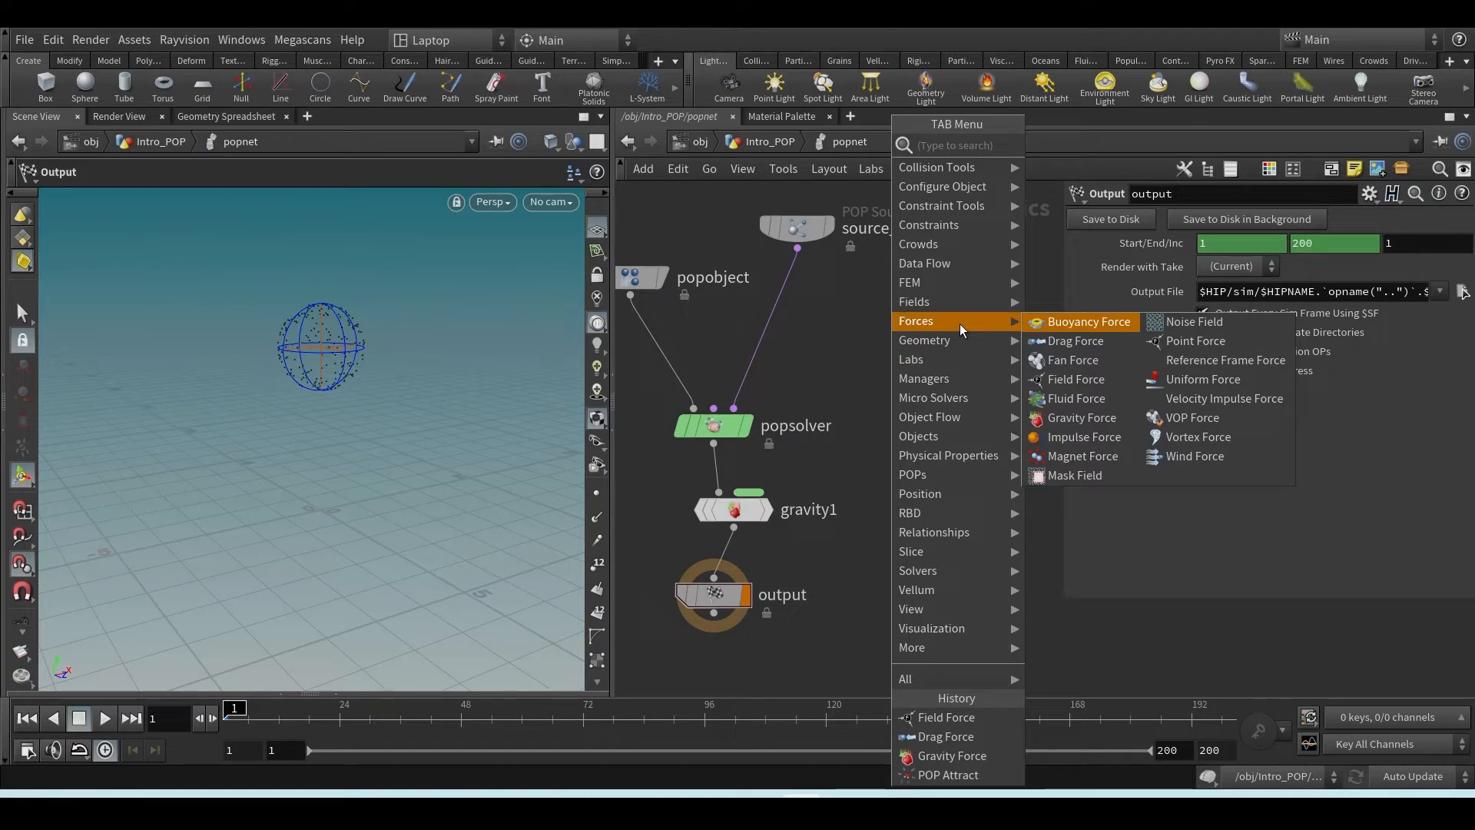
pyautogui.moveTo(930, 476)
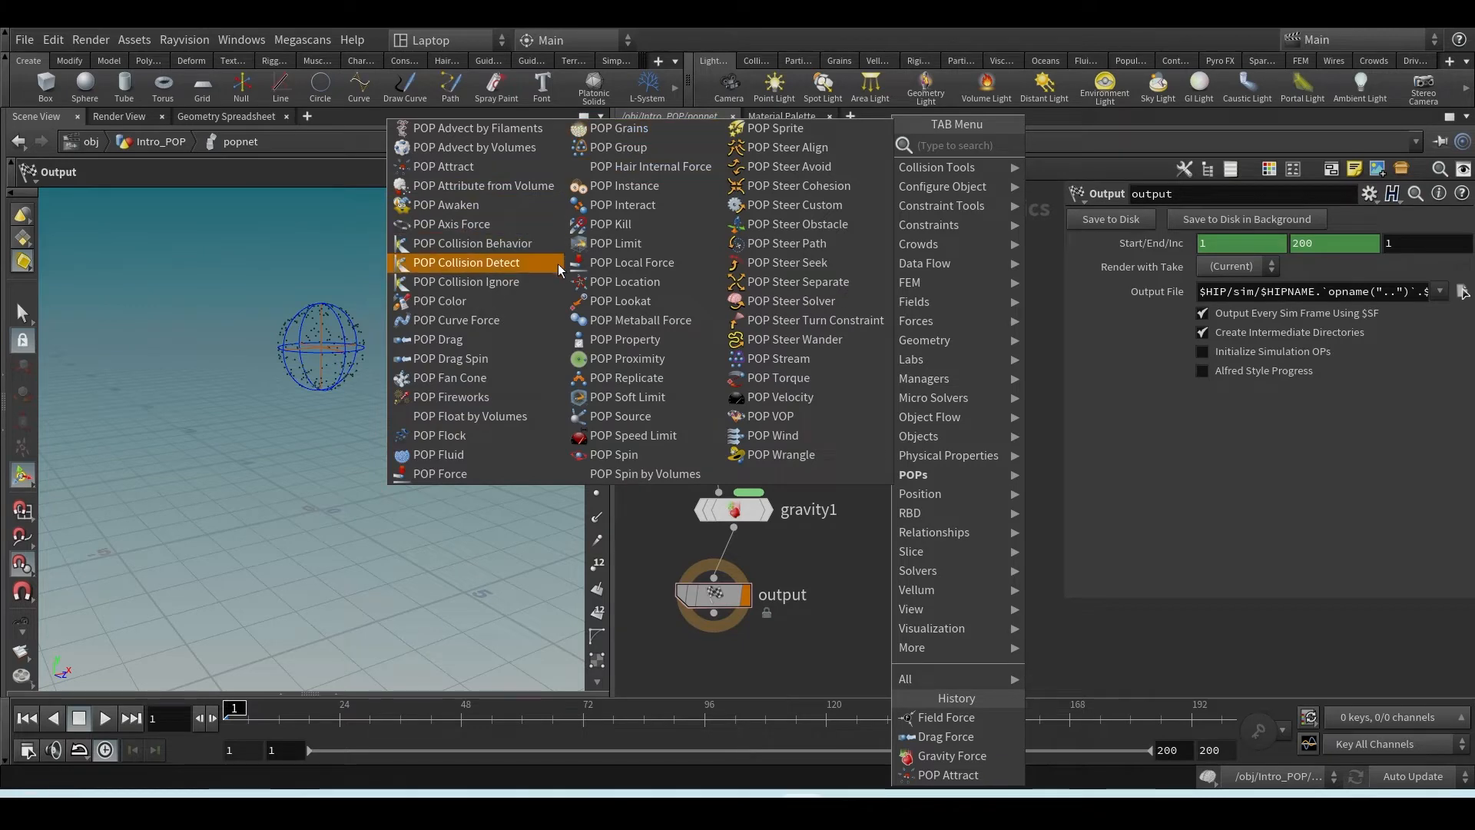
pyautogui.click(473, 473)
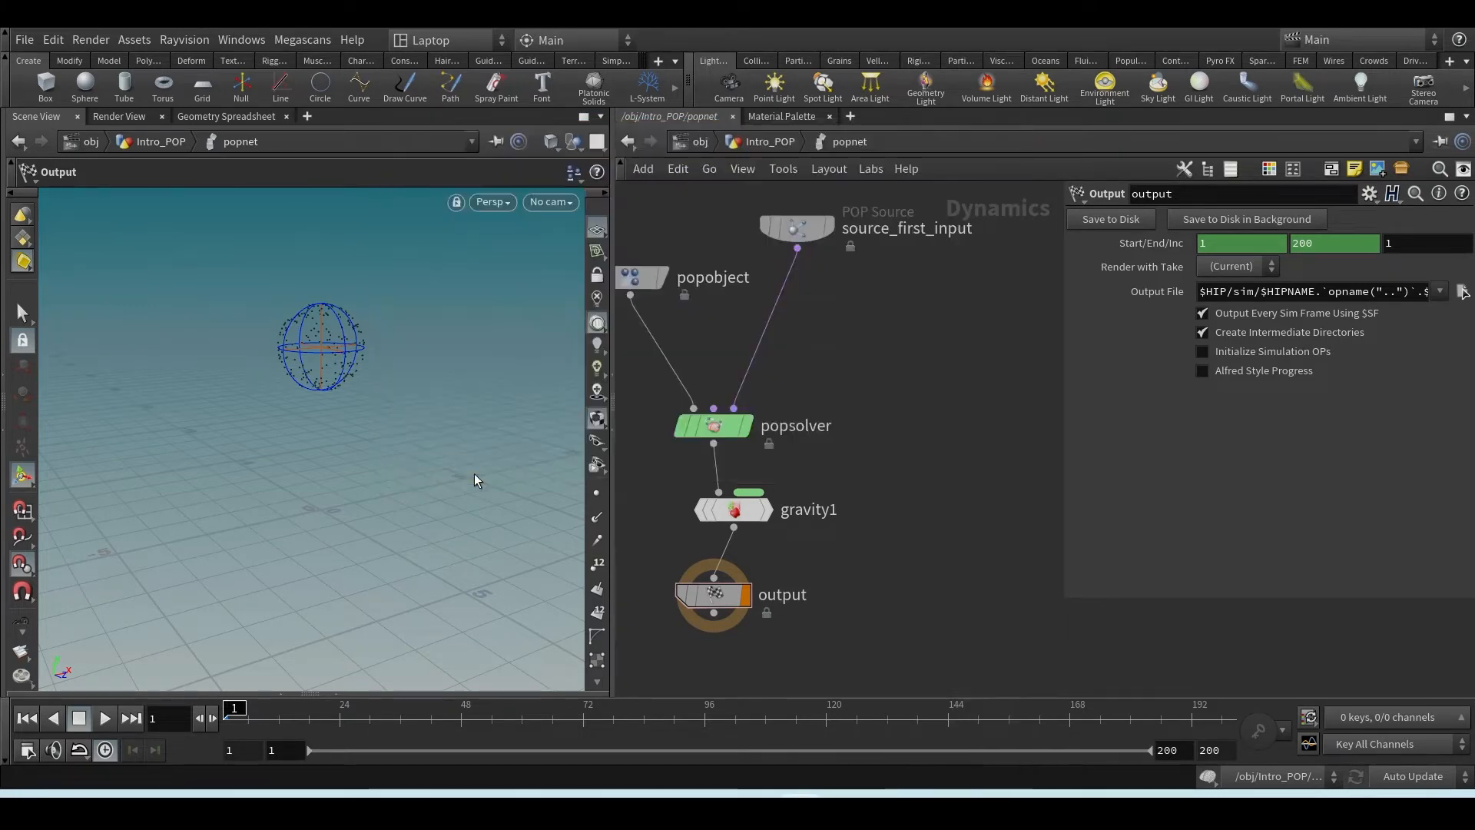
pyautogui.click(882, 362)
# - Delete gravity1, play the simulation without it and rewind to frame 1
pyautogui.moveTo(823, 473); pyautogui.dragTo(661, 533)
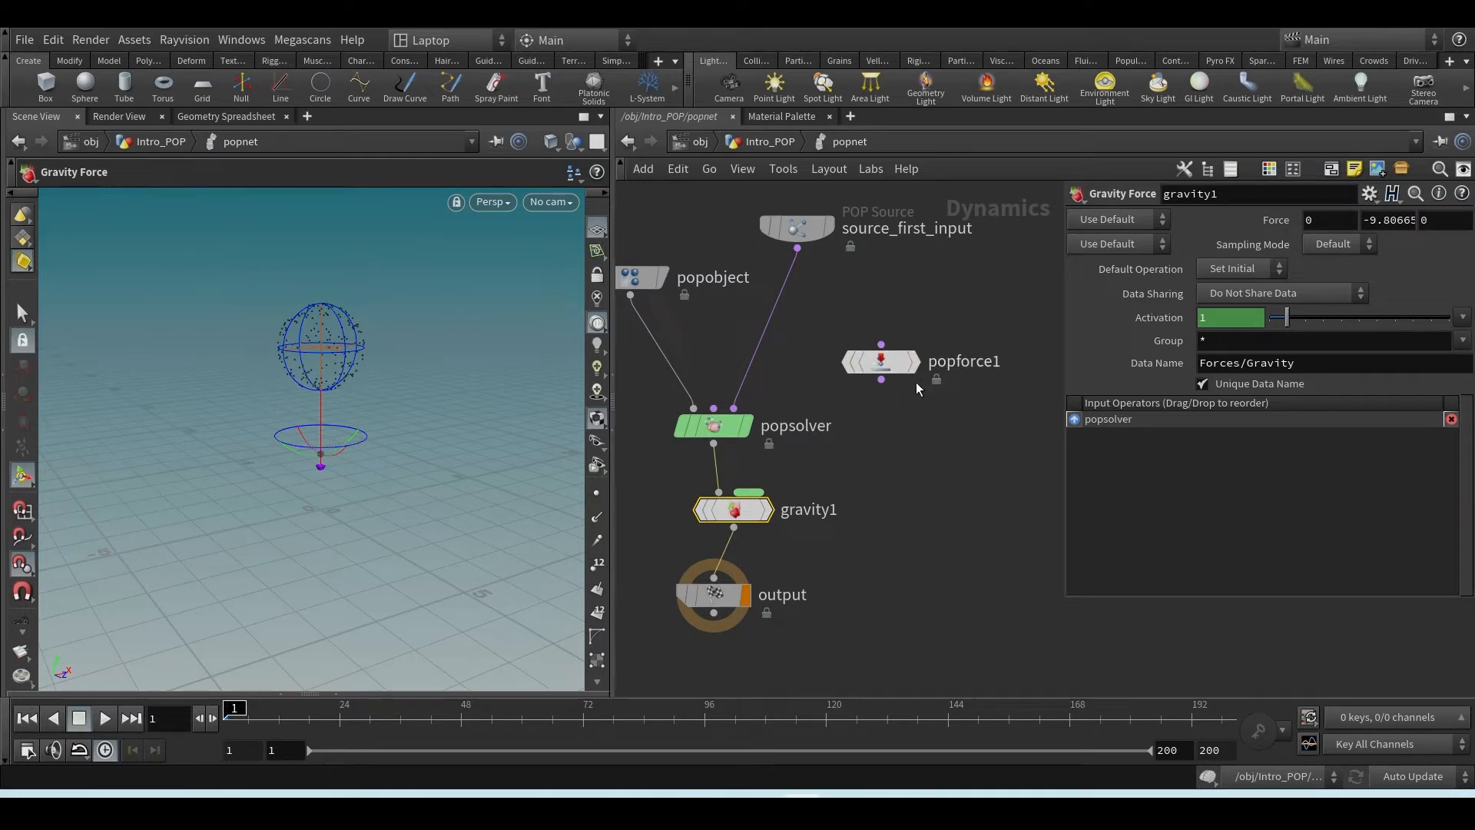
pyautogui.press('Delete')
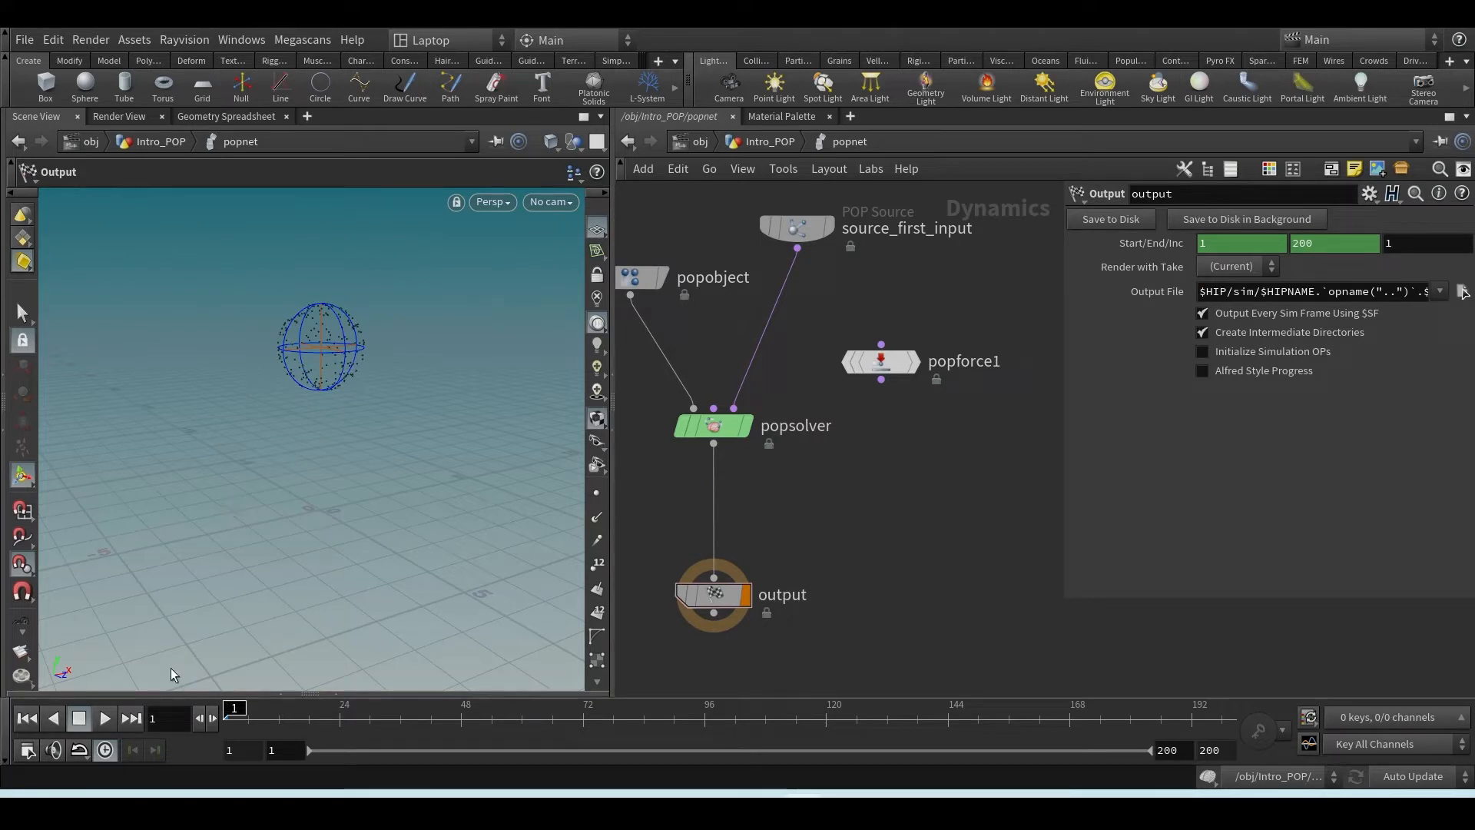
pyautogui.click(105, 718)
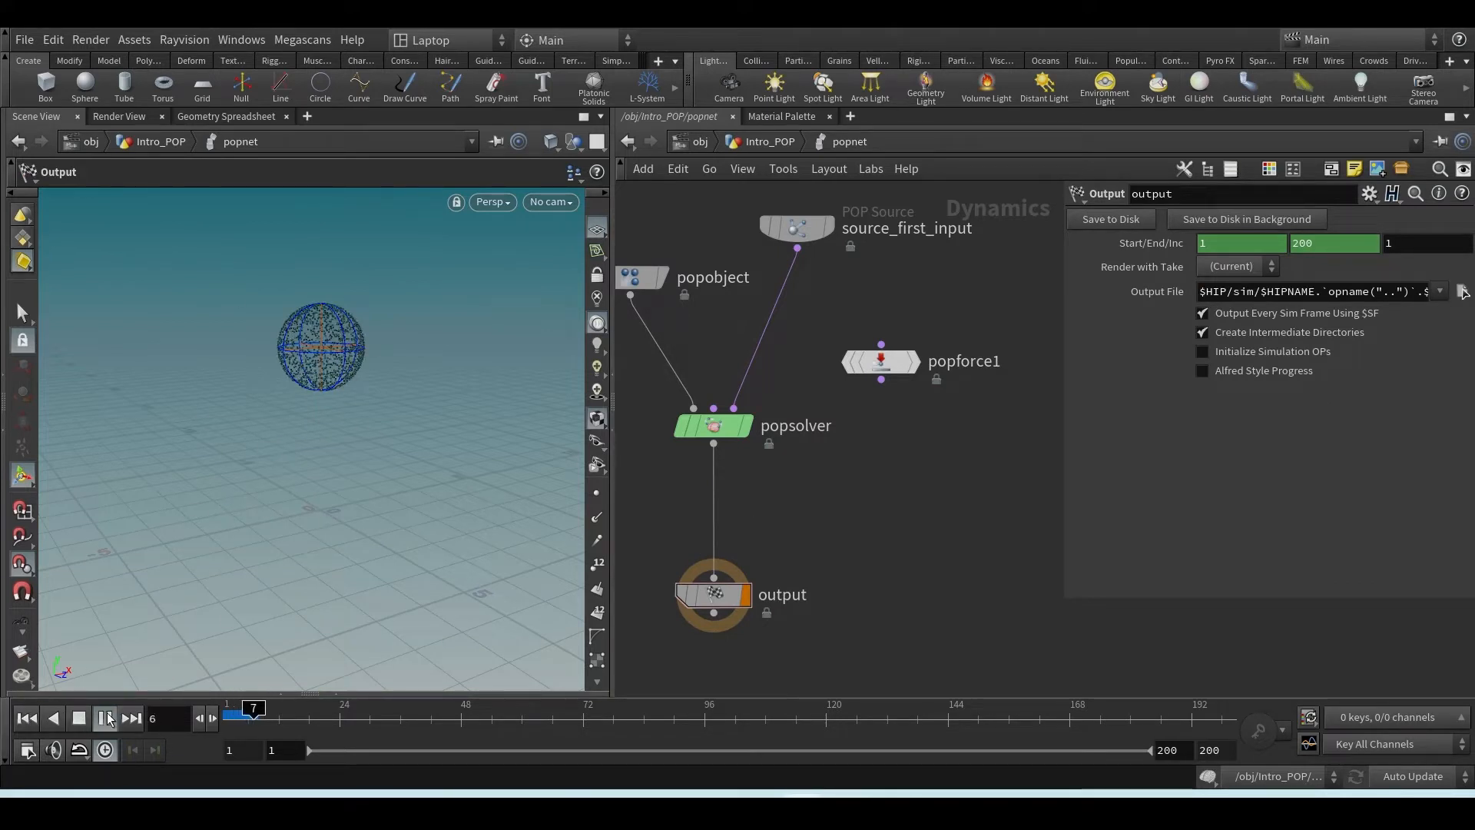
pyautogui.click(28, 719)
# - Insert popforce1 between source_first_input and popsolver and inspect its noise, bindings and inputs parameters
pyautogui.moveTo(875, 359); pyautogui.dragTo(745, 355)
pyautogui.click(756, 347)
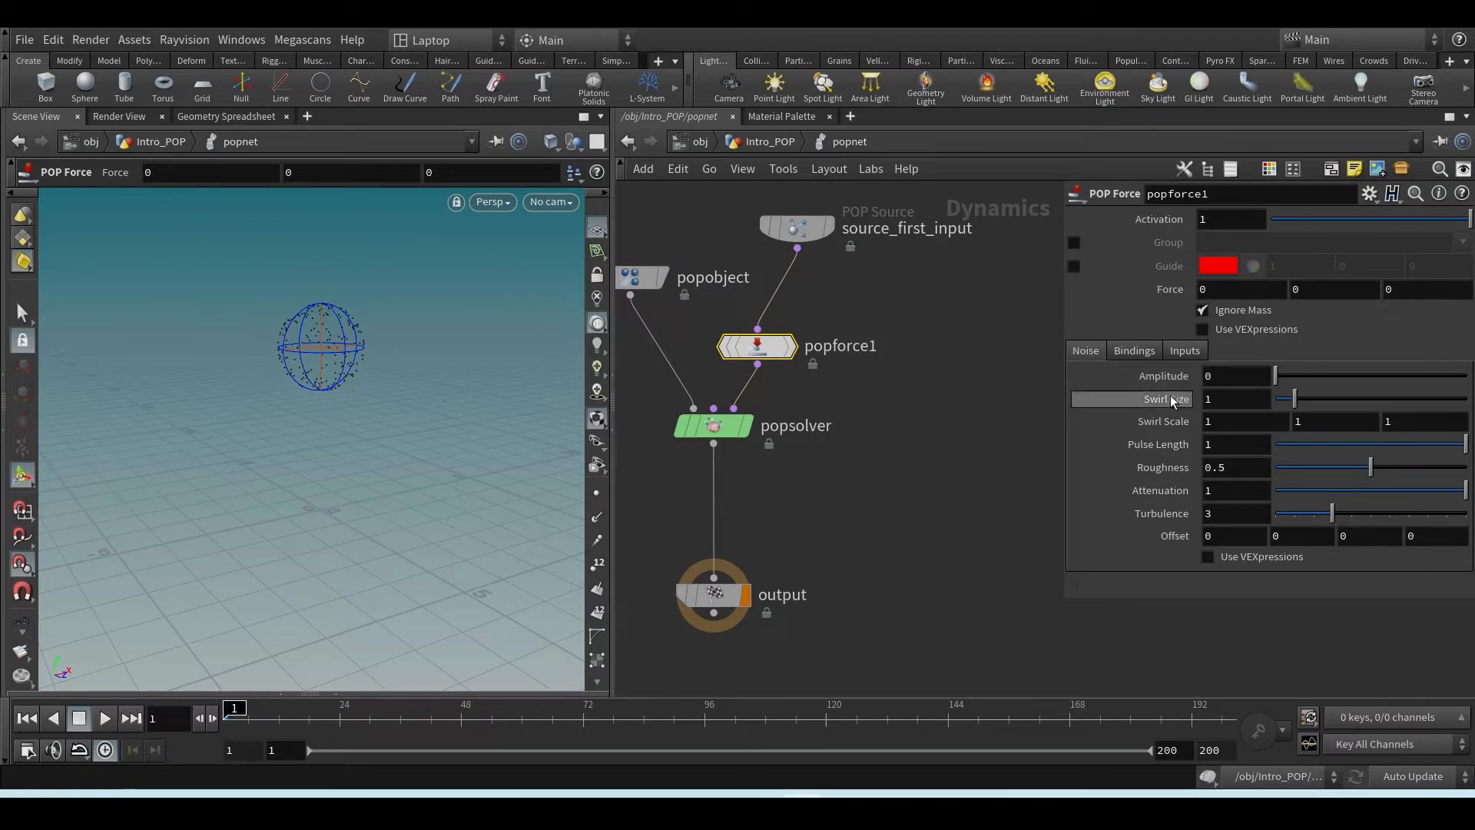
pyautogui.click(1189, 352)
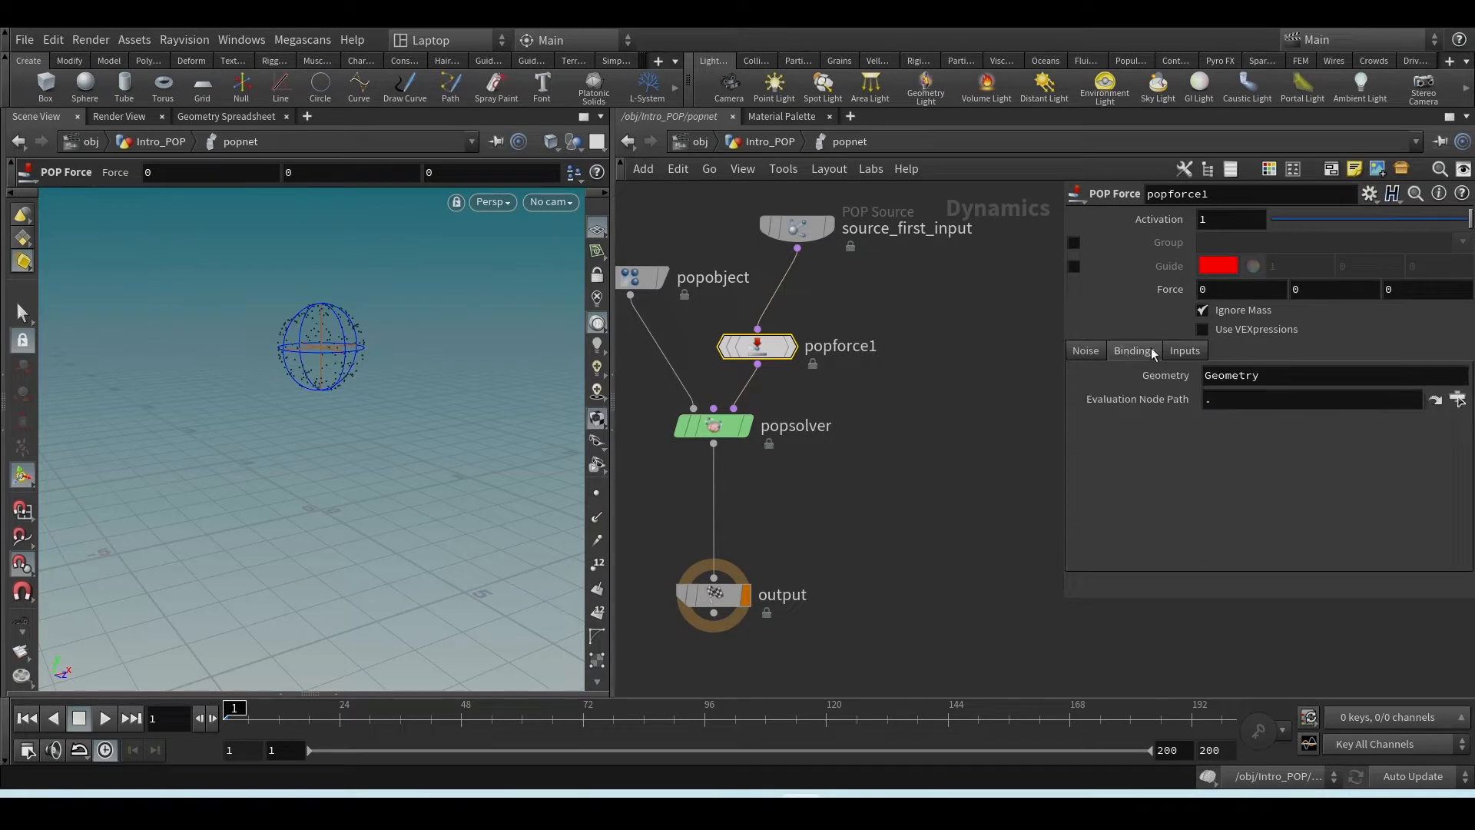
# - Return to popforce1's noise parameters and set its X force to 1
pyautogui.click(1086, 350)
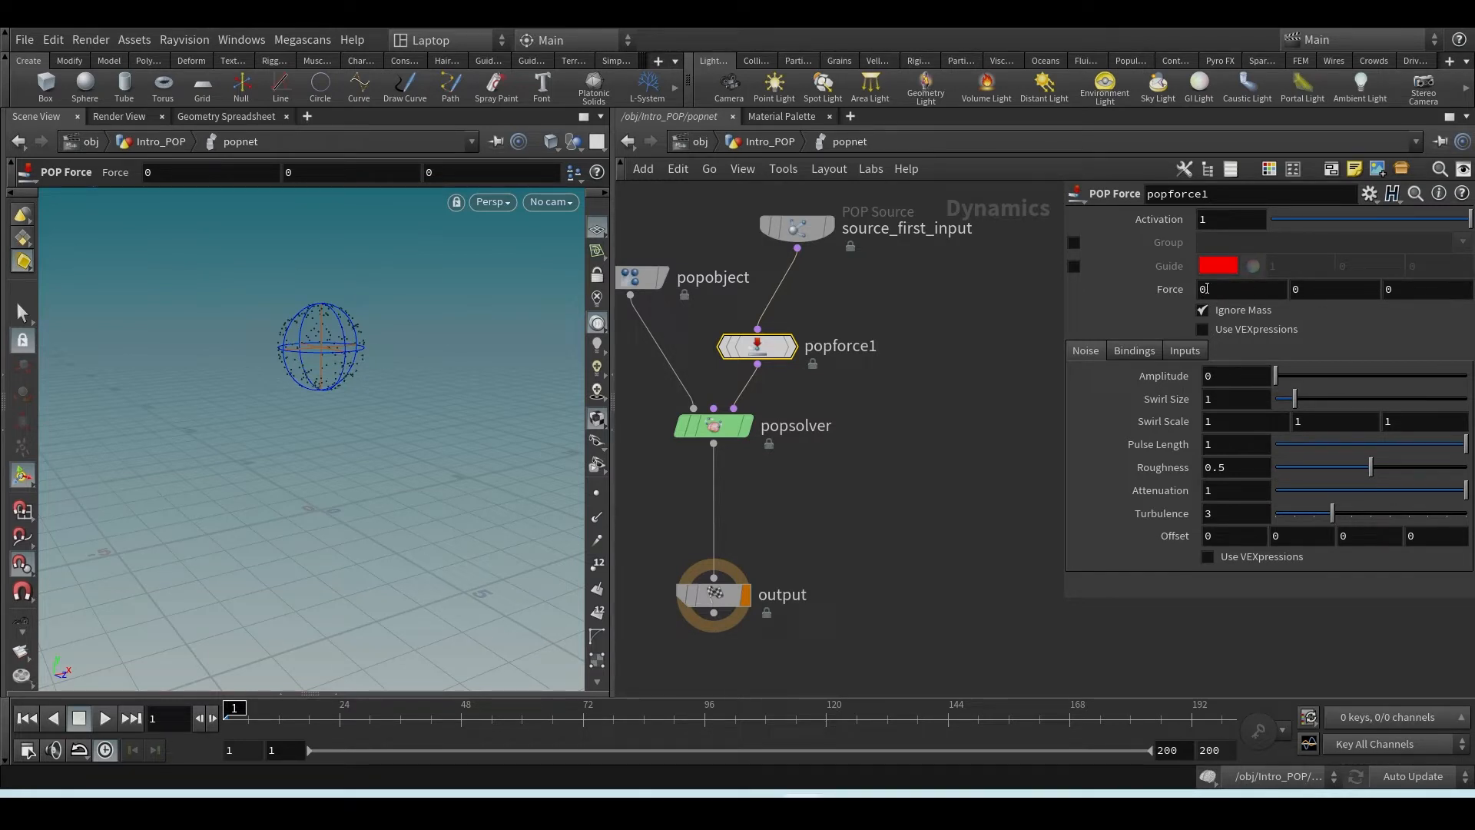
pyautogui.click(1235, 290)
pyautogui.write('1')
pyautogui.press('Return')
# - Play the simulation with the X force applied, viewing the sphere against the world axes, and rewind to frame 1
pyautogui.scroll(-3, 330, 370)
pyautogui.keyDown('alt'); pyautogui.moveTo(339, 375); pyautogui.dragTo(372, 389); pyautogui.keyUp('alt')
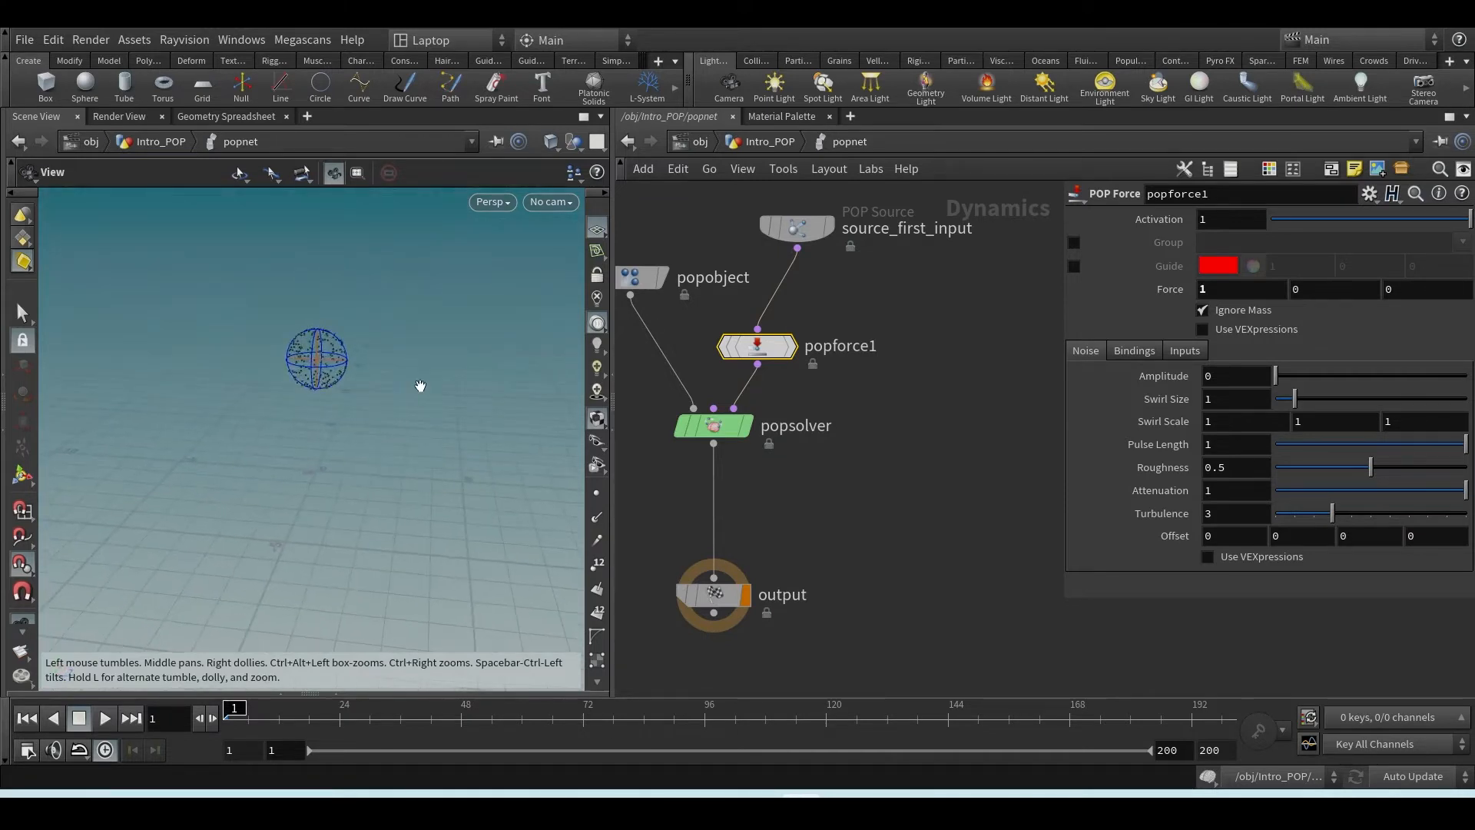
pyautogui.moveTo(418, 389); pyautogui.dragTo(380, 427, button='middle')
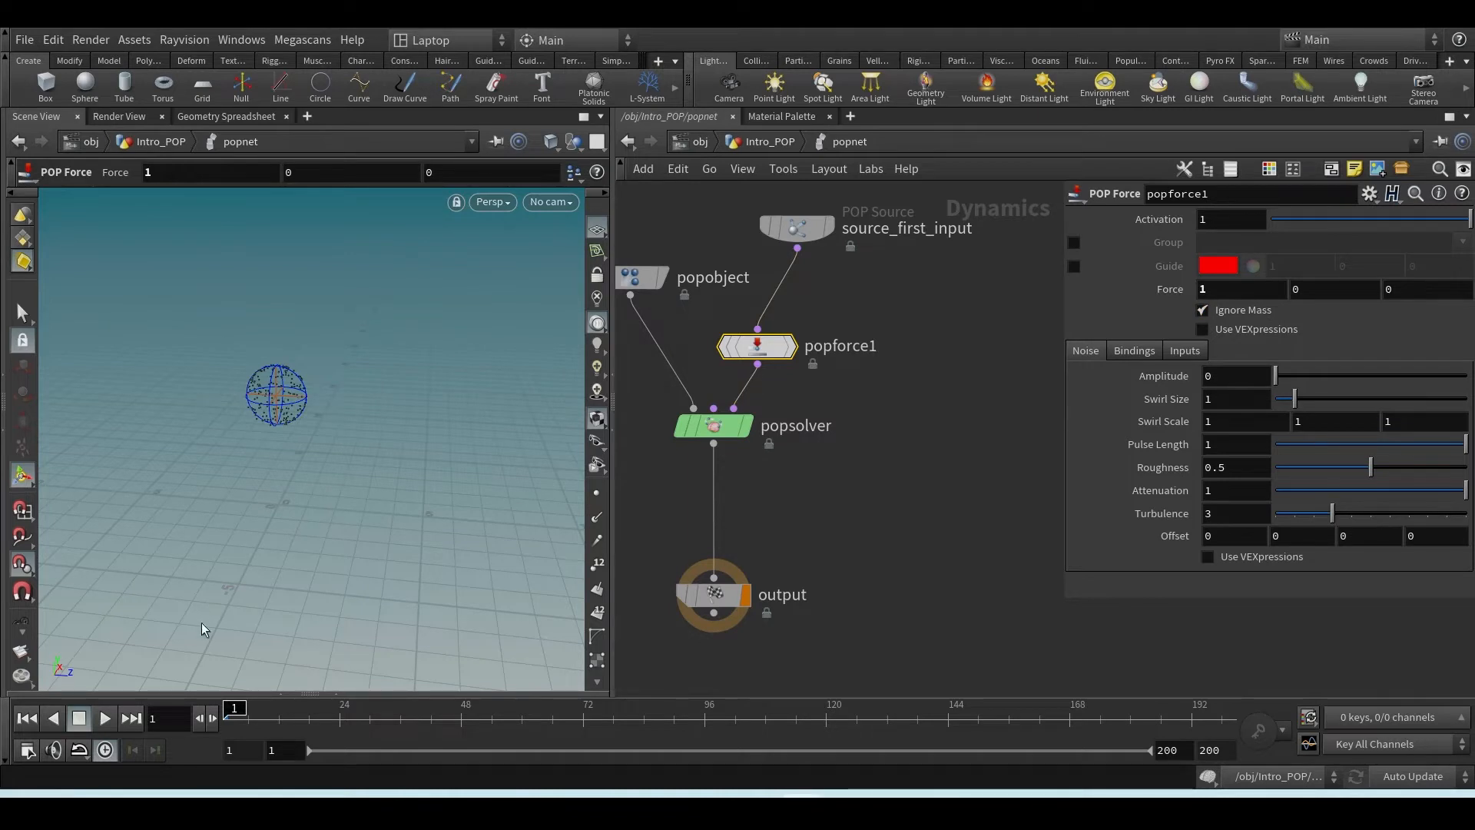
pyautogui.keyDown('alt'); pyautogui.moveTo(157, 645); pyautogui.dragTo(94, 663); pyautogui.keyUp('alt')
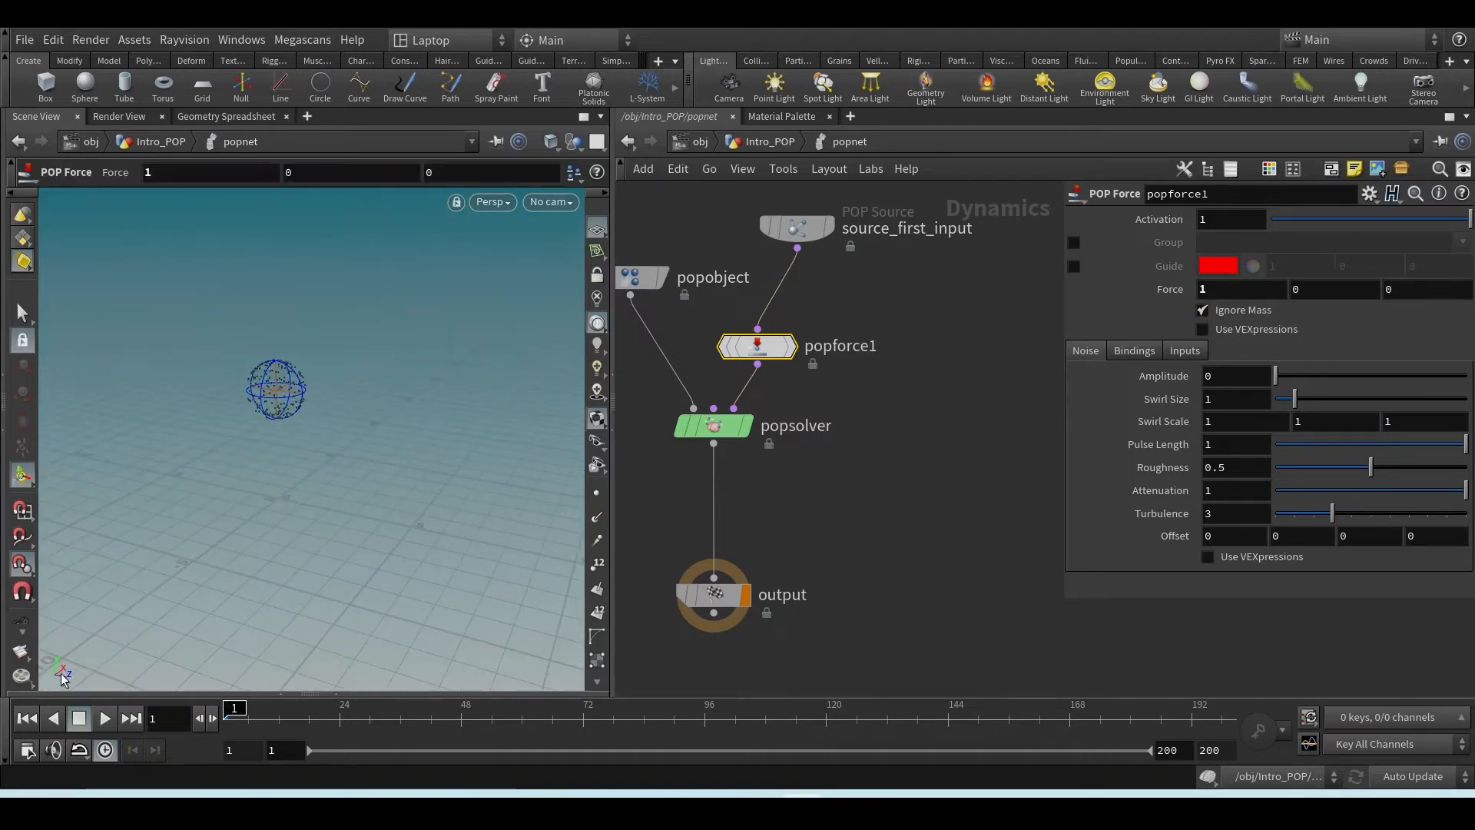
pyautogui.keyDown('alt'); pyautogui.moveTo(297, 550); pyautogui.dragTo(196, 544); pyautogui.keyUp('alt')
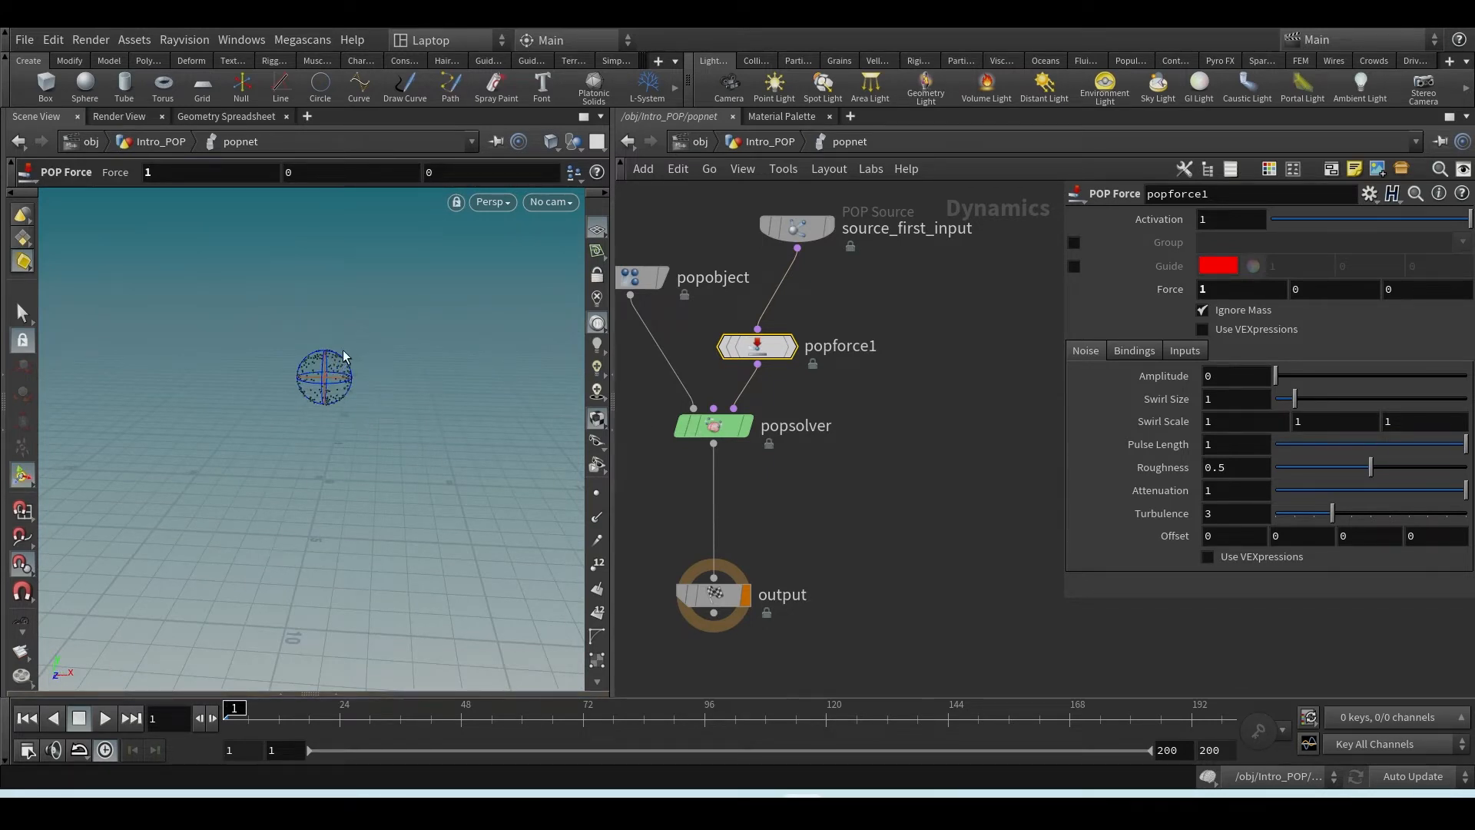
pyautogui.click(105, 718)
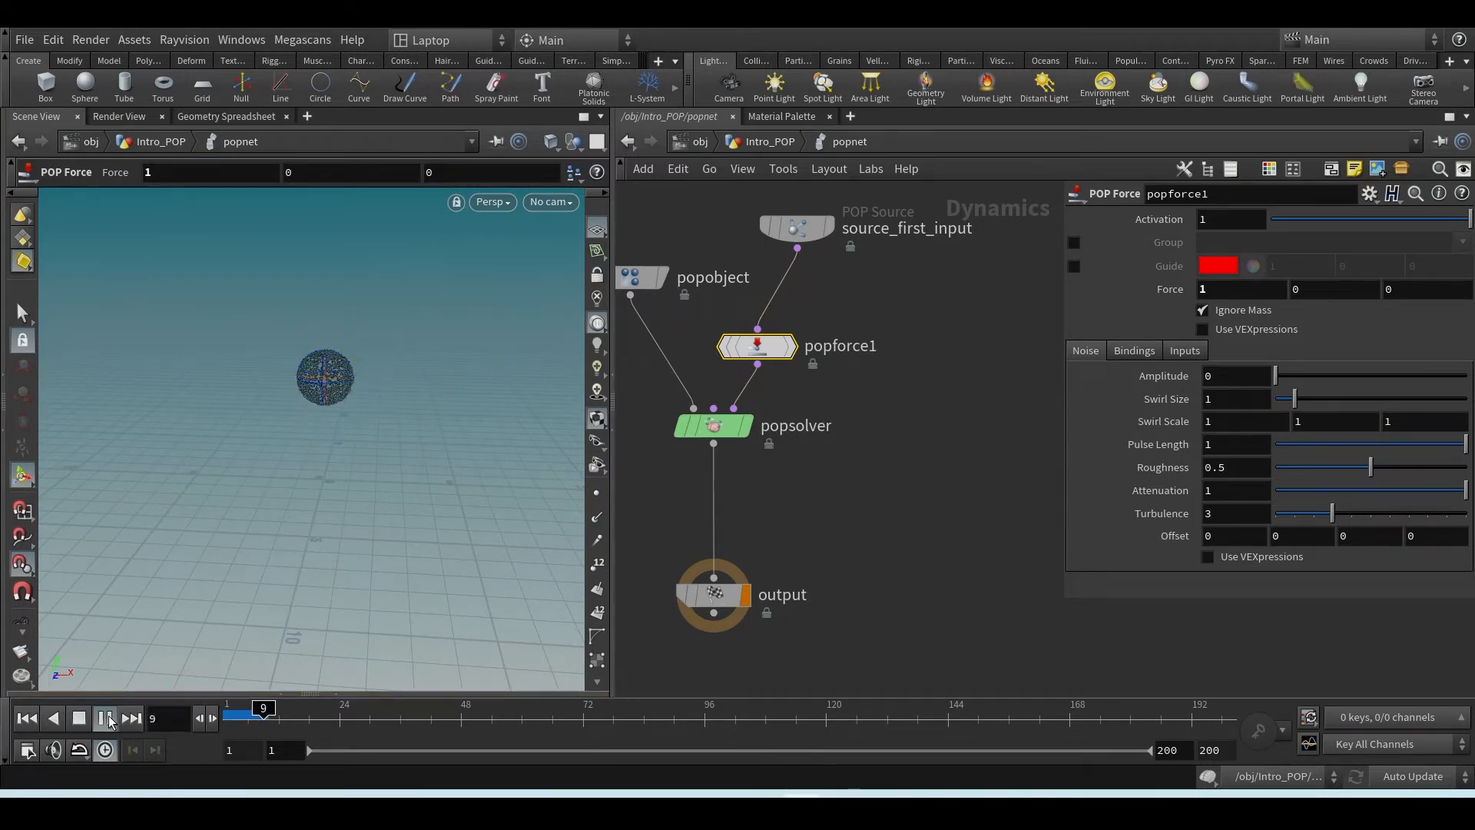
pyautogui.click(24, 719)
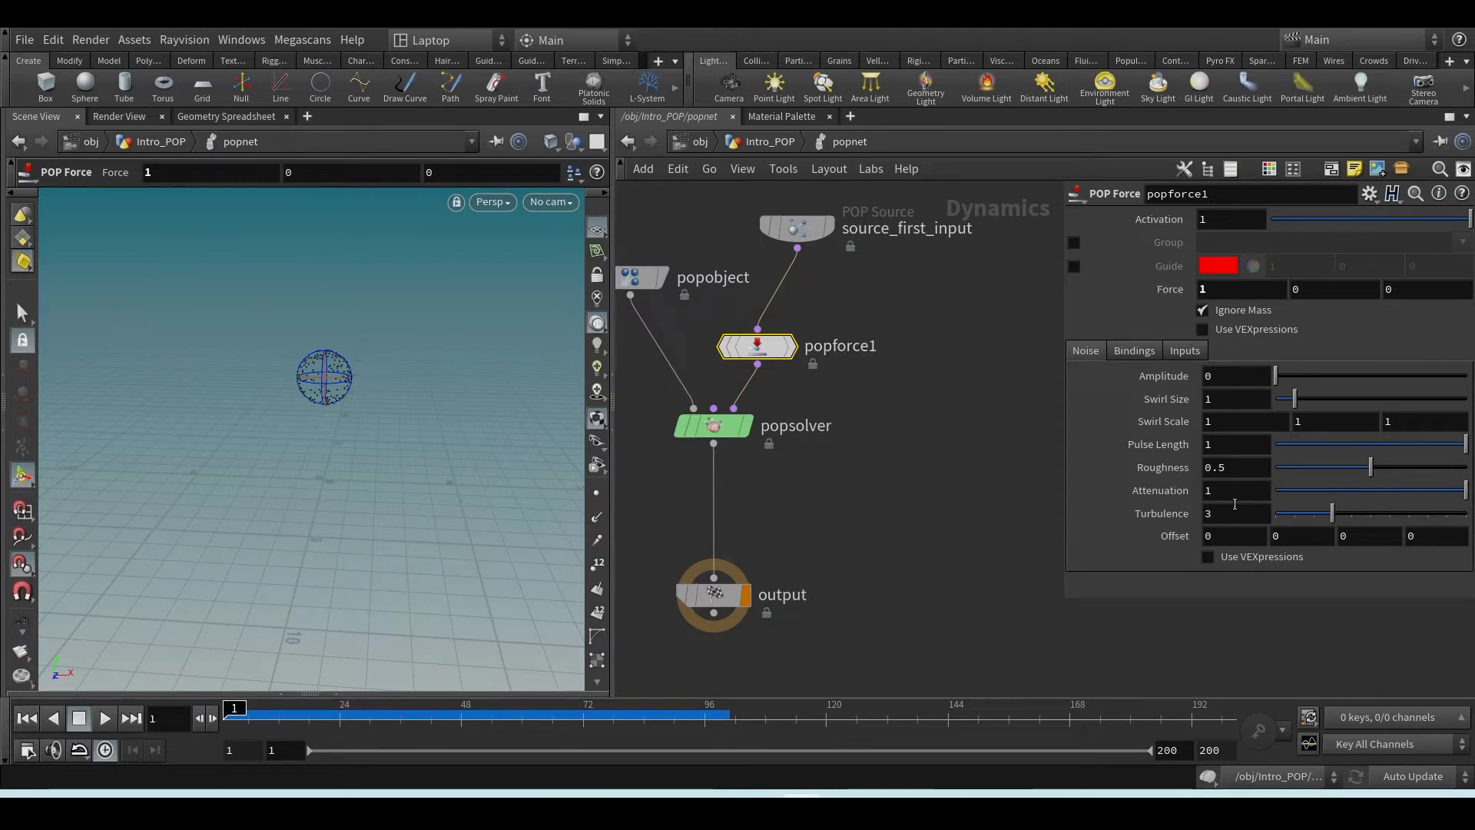
# - Enable the force guide on popforce1 and examine the guide lines around the sphere
pyautogui.click(1073, 266)
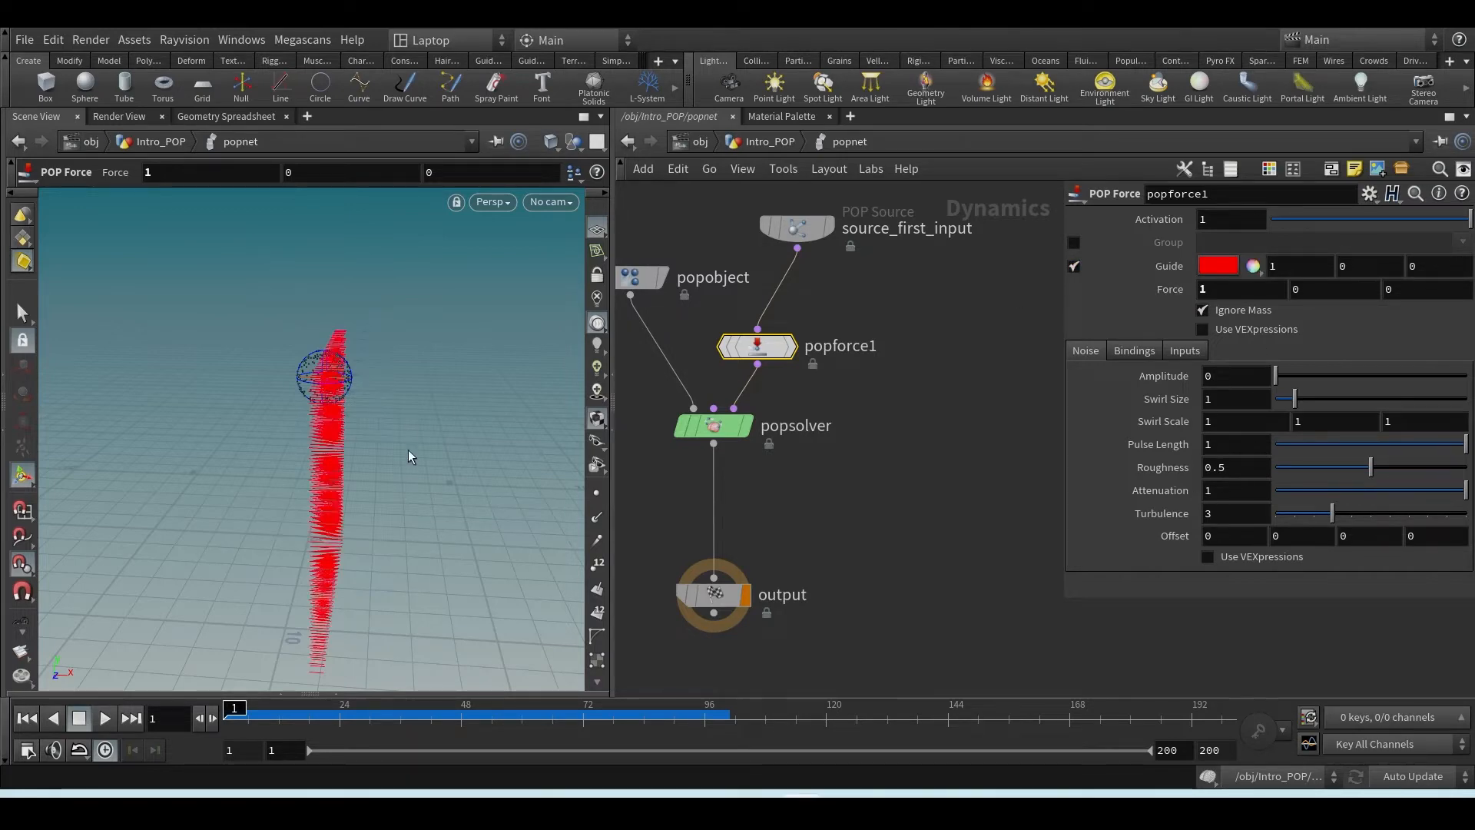
pyautogui.keyDown('alt'); pyautogui.moveTo(336, 388); pyautogui.dragTo(389, 430); pyautogui.keyUp('alt')
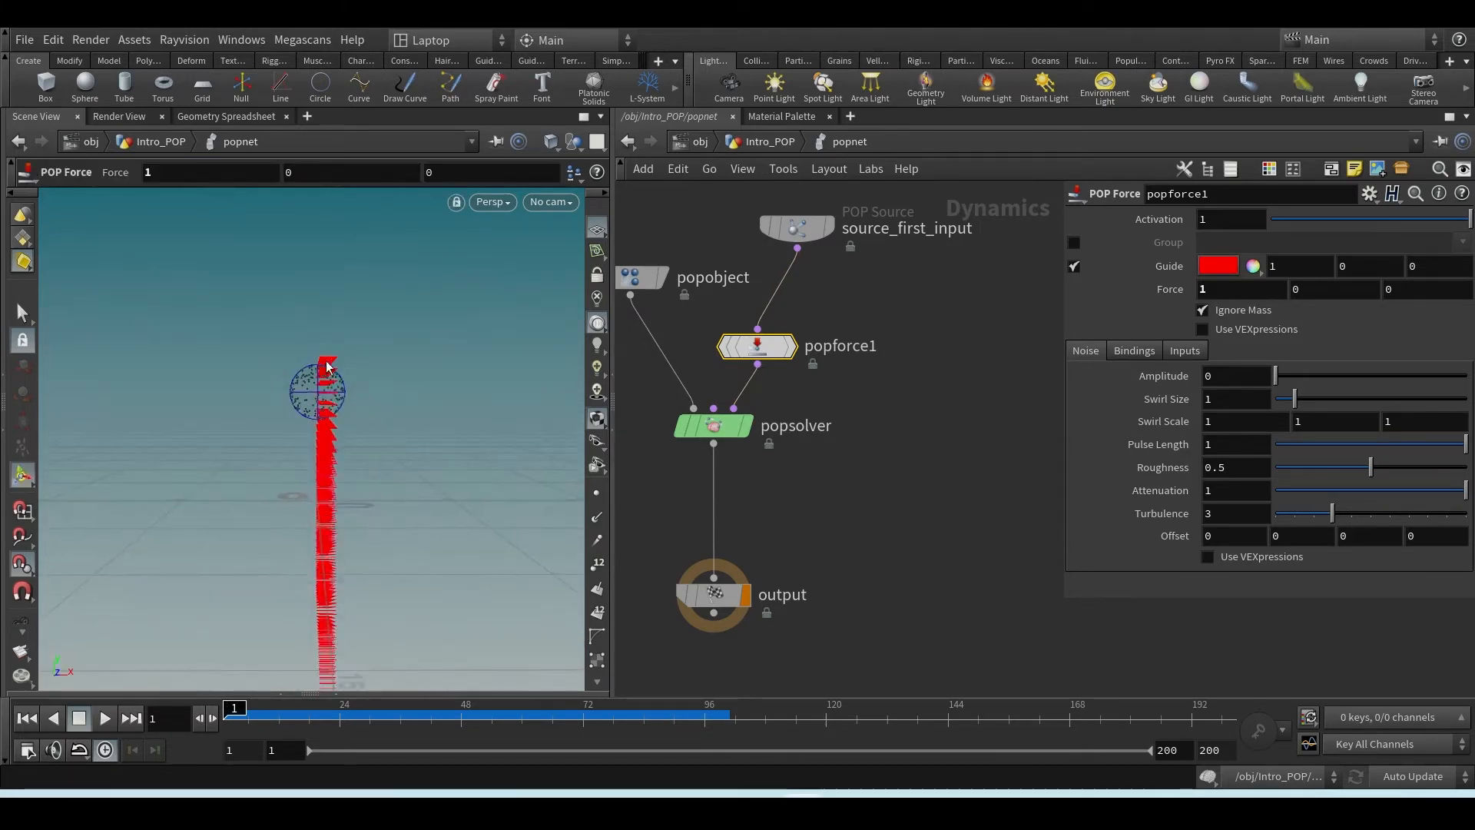
pyautogui.keyDown('alt'); pyautogui.scroll(3, 366, 461); pyautogui.keyUp('alt')
pyautogui.keyDown('alt'); pyautogui.moveTo(366, 460); pyautogui.dragTo(338, 501); pyautogui.keyUp('alt')
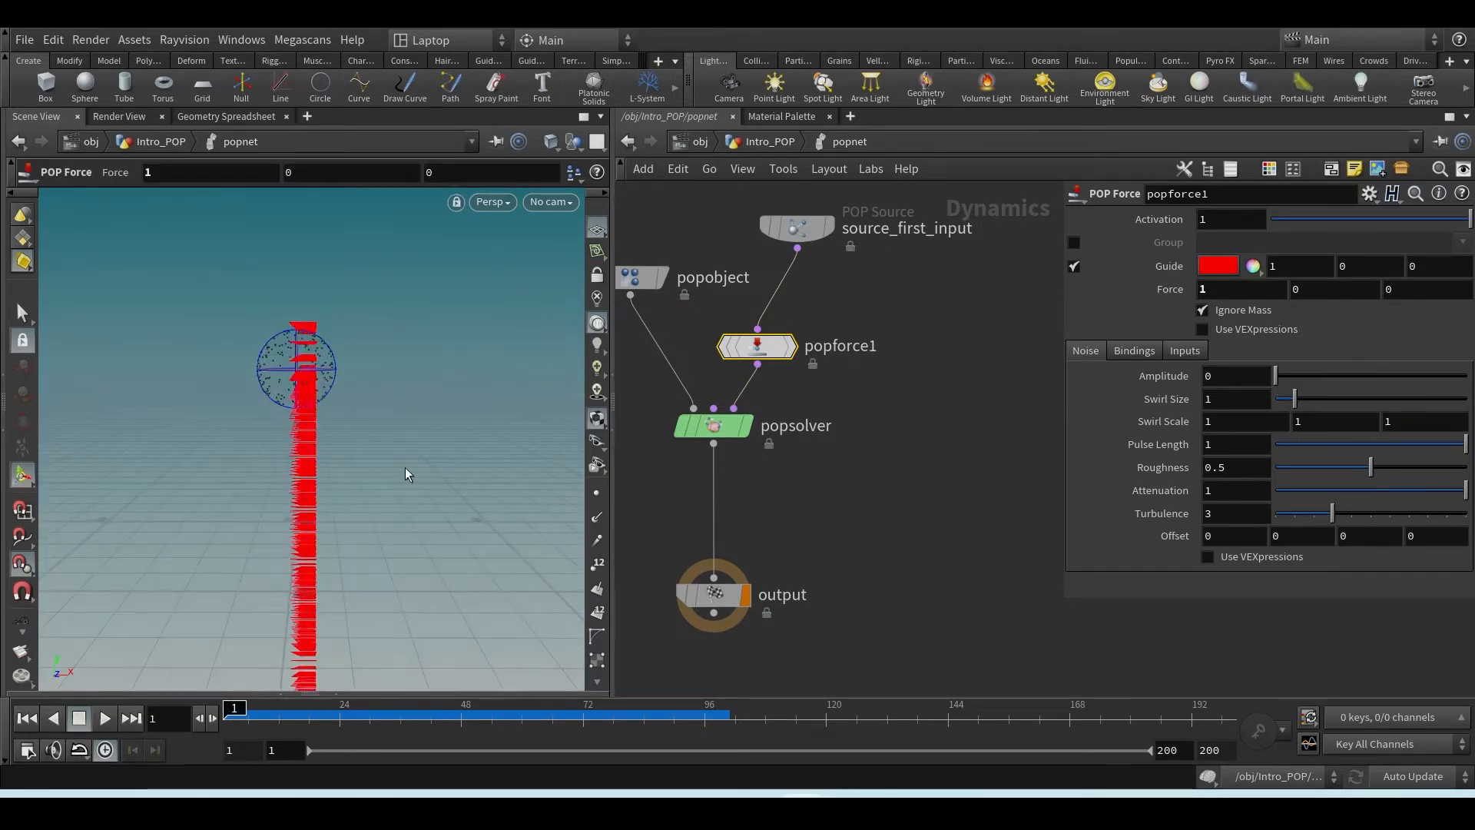
pyautogui.keyDown('alt'); pyautogui.moveTo(430, 464); pyautogui.dragTo(415, 458); pyautogui.keyUp('alt')
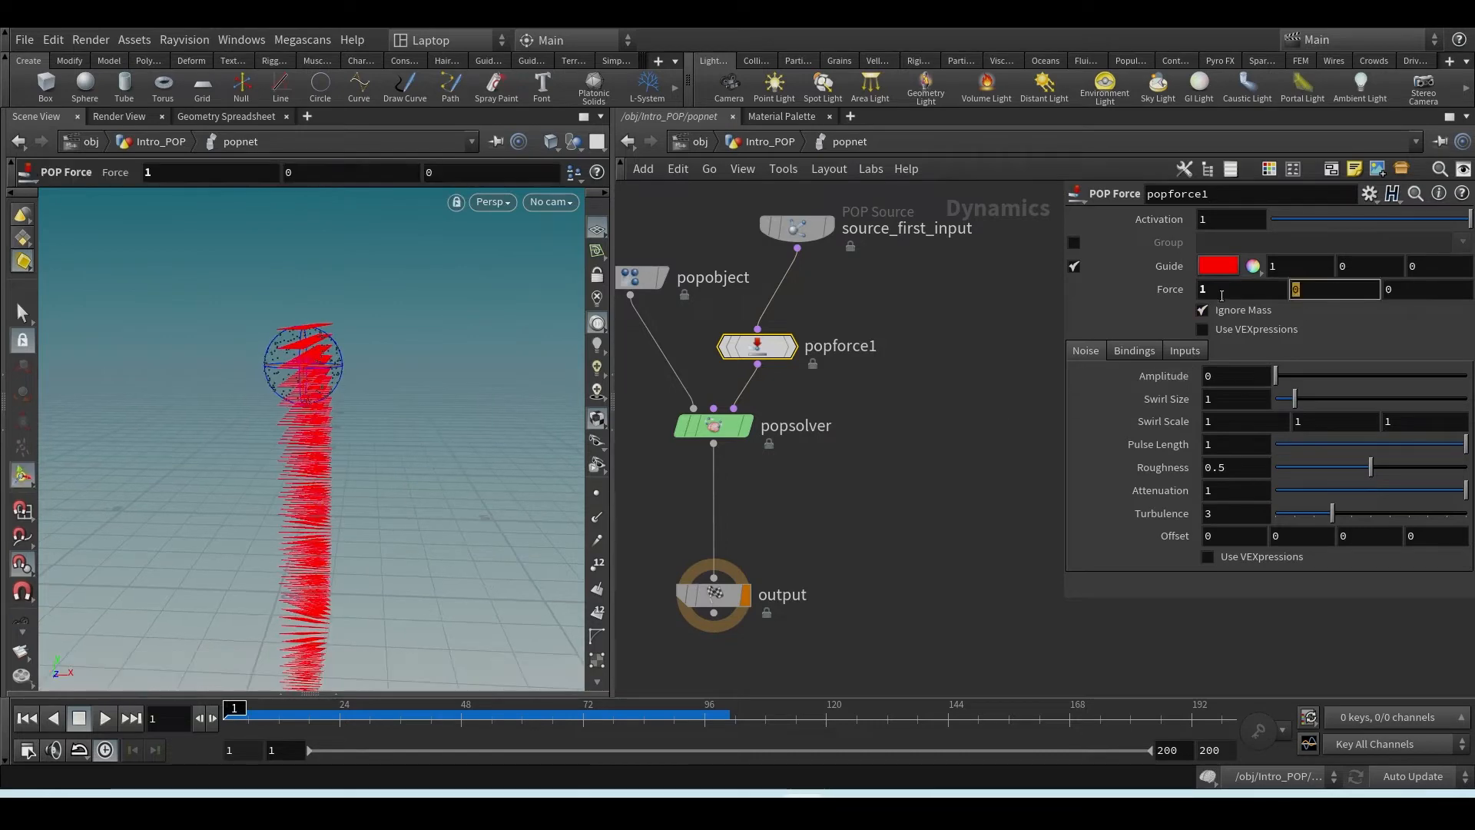
# - Set popforce1's Y force to 2, play the simulation and rewind to frame 1
pyautogui.press('Return')
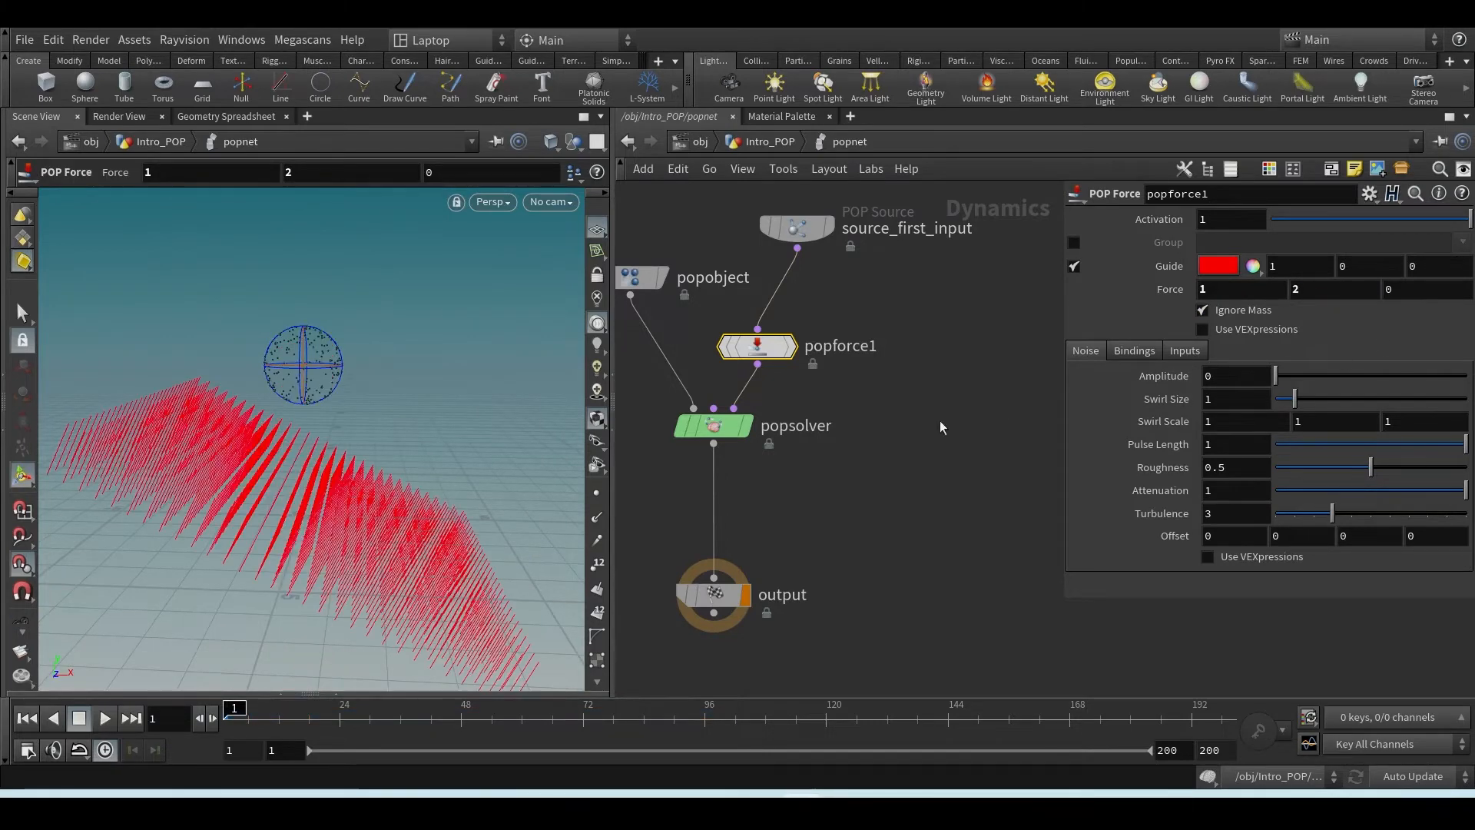
pyautogui.keyDown('alt'); pyautogui.moveTo(435, 492); pyautogui.dragTo(286, 518); pyautogui.keyUp('alt')
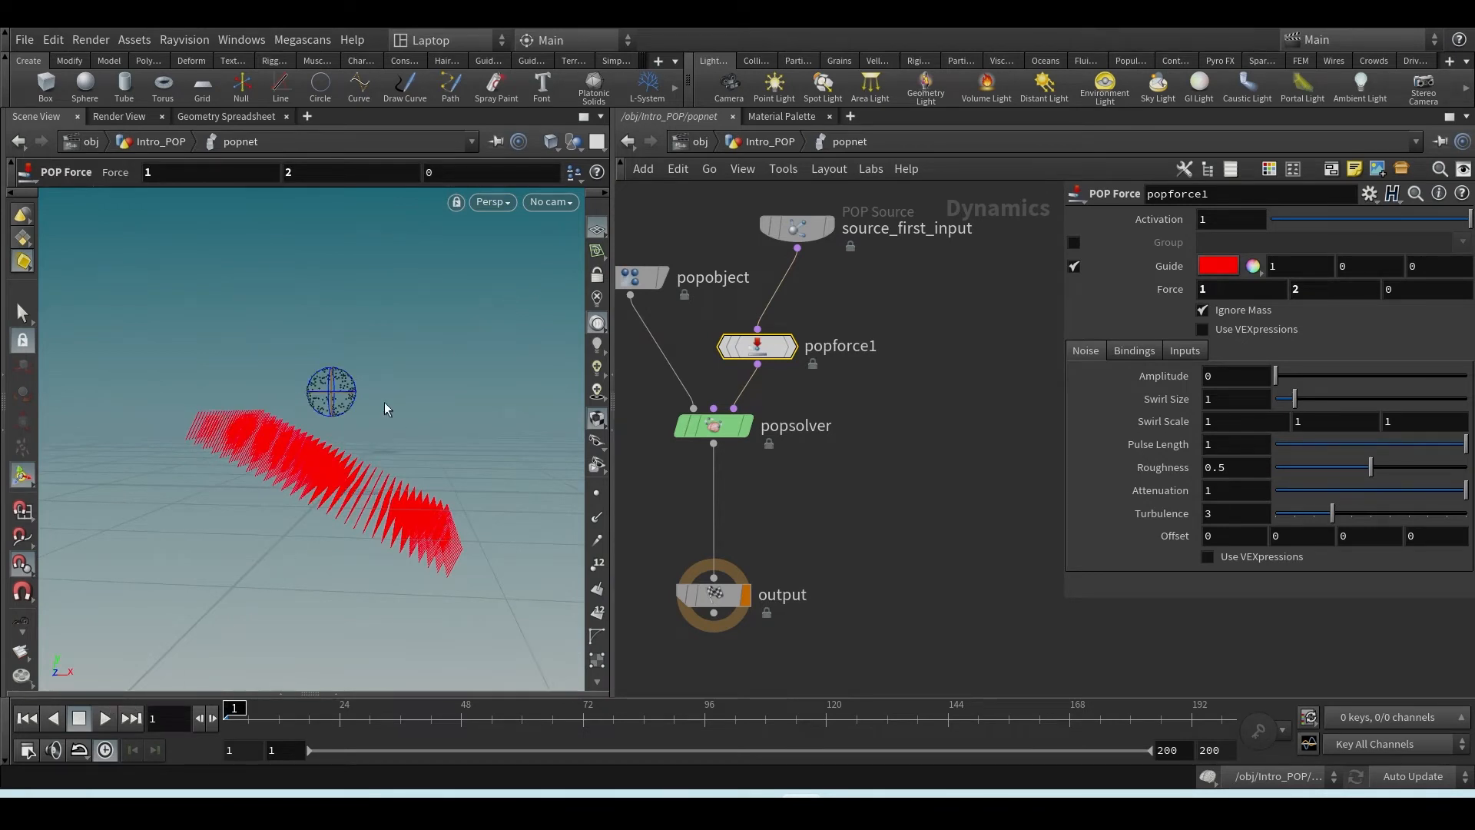
pyautogui.click(105, 717)
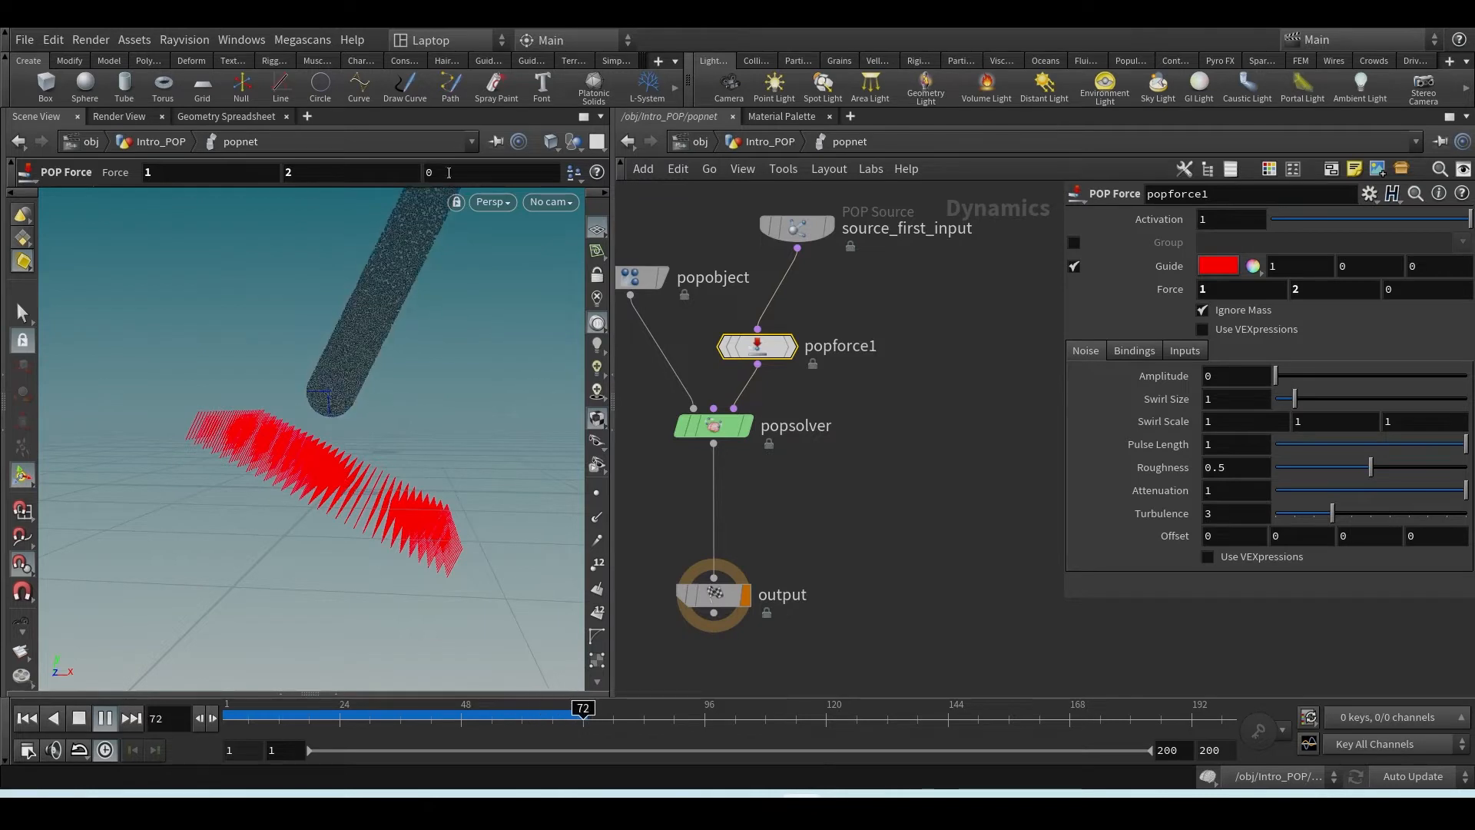
pyautogui.click(79, 717)
pyautogui.click(26, 718)
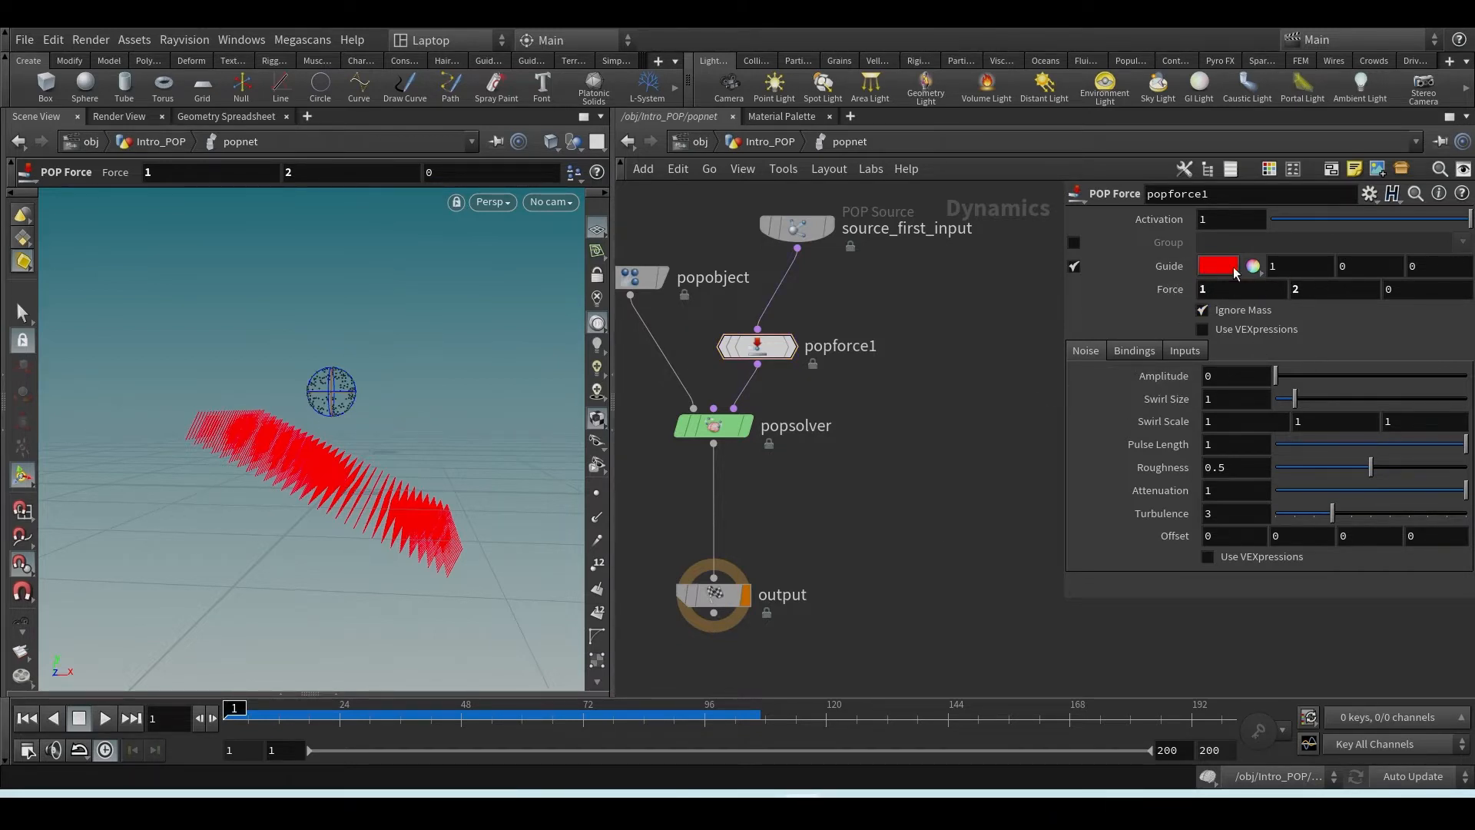
# - Reset popforce1's Y force to 0 and disable the force guide
pyautogui.doubleClick(1298, 290)
pyautogui.write('0')
pyautogui.press('Return')
pyautogui.moveTo(323, 461); pyautogui.dragTo(404, 533)
pyautogui.scroll(-6, 404, 532)
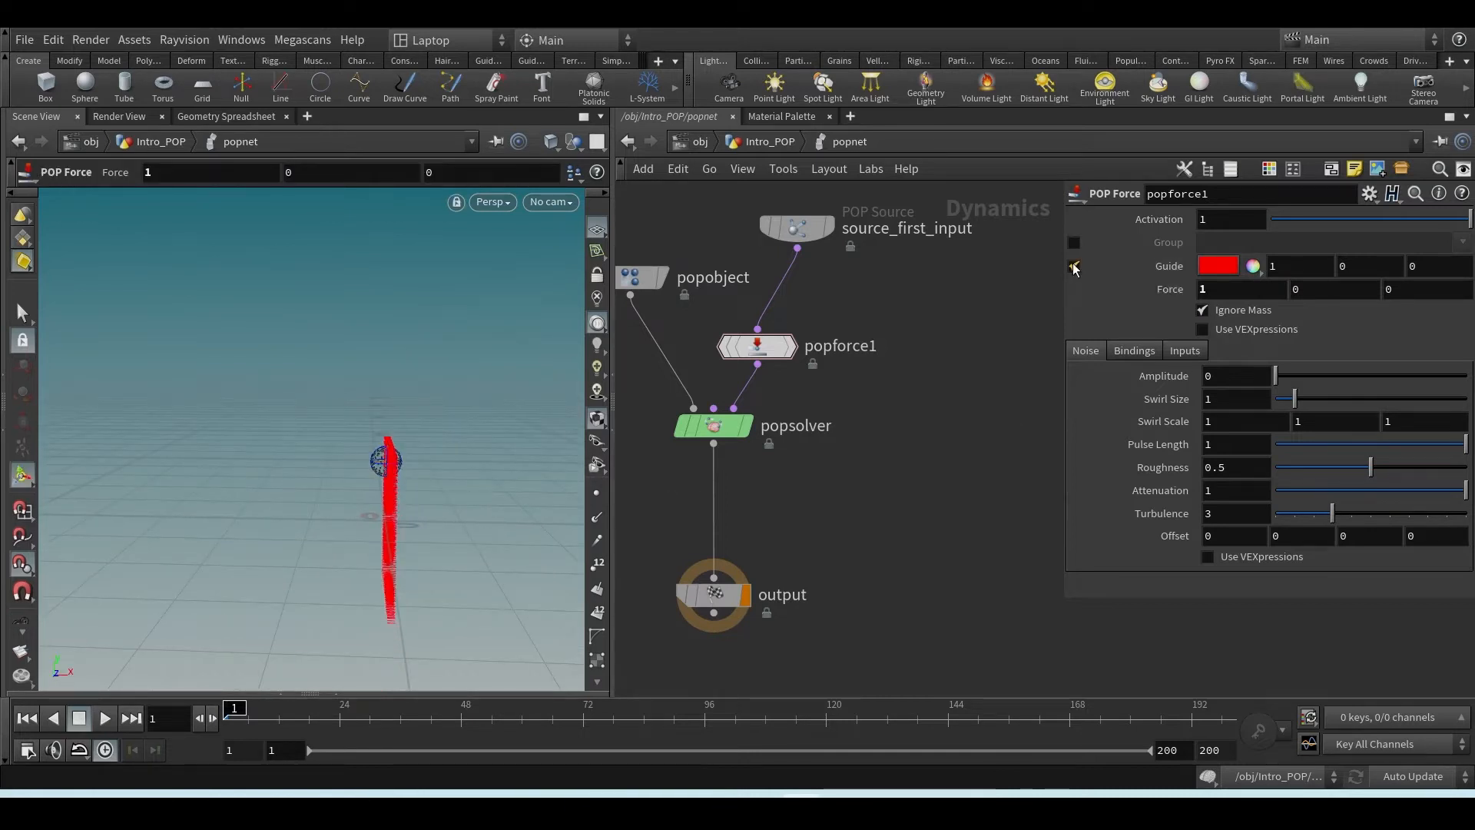
pyautogui.click(1074, 266)
# - Briefly play the simulation, rewind to frame 1 and set popforce1's X force to 6
pyautogui.click(104, 717)
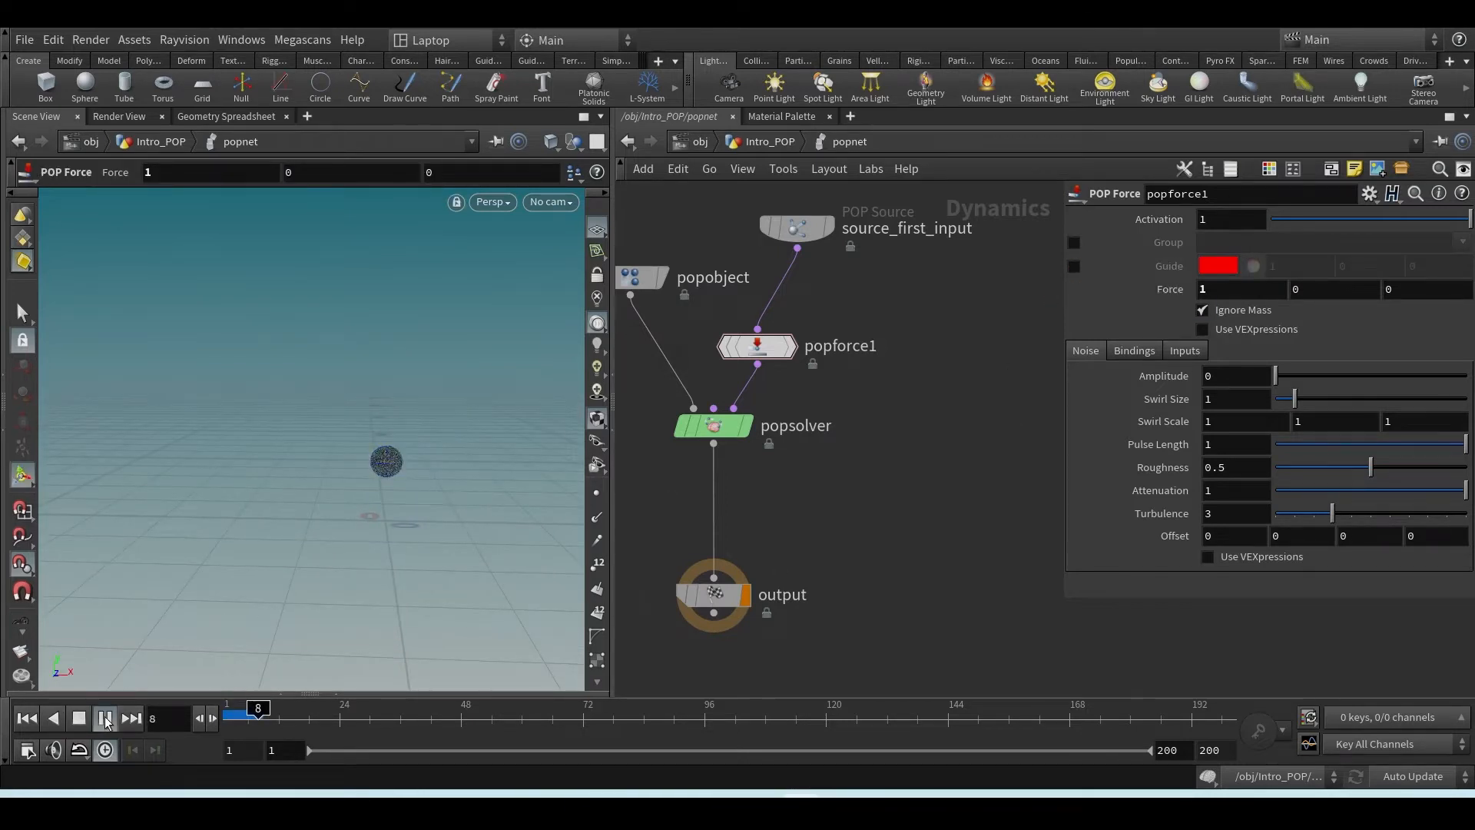
pyautogui.click(30, 720)
pyautogui.moveTo(1250, 292); pyautogui.dragTo(949, 298)
pyautogui.write('6')
pyautogui.press('Return')
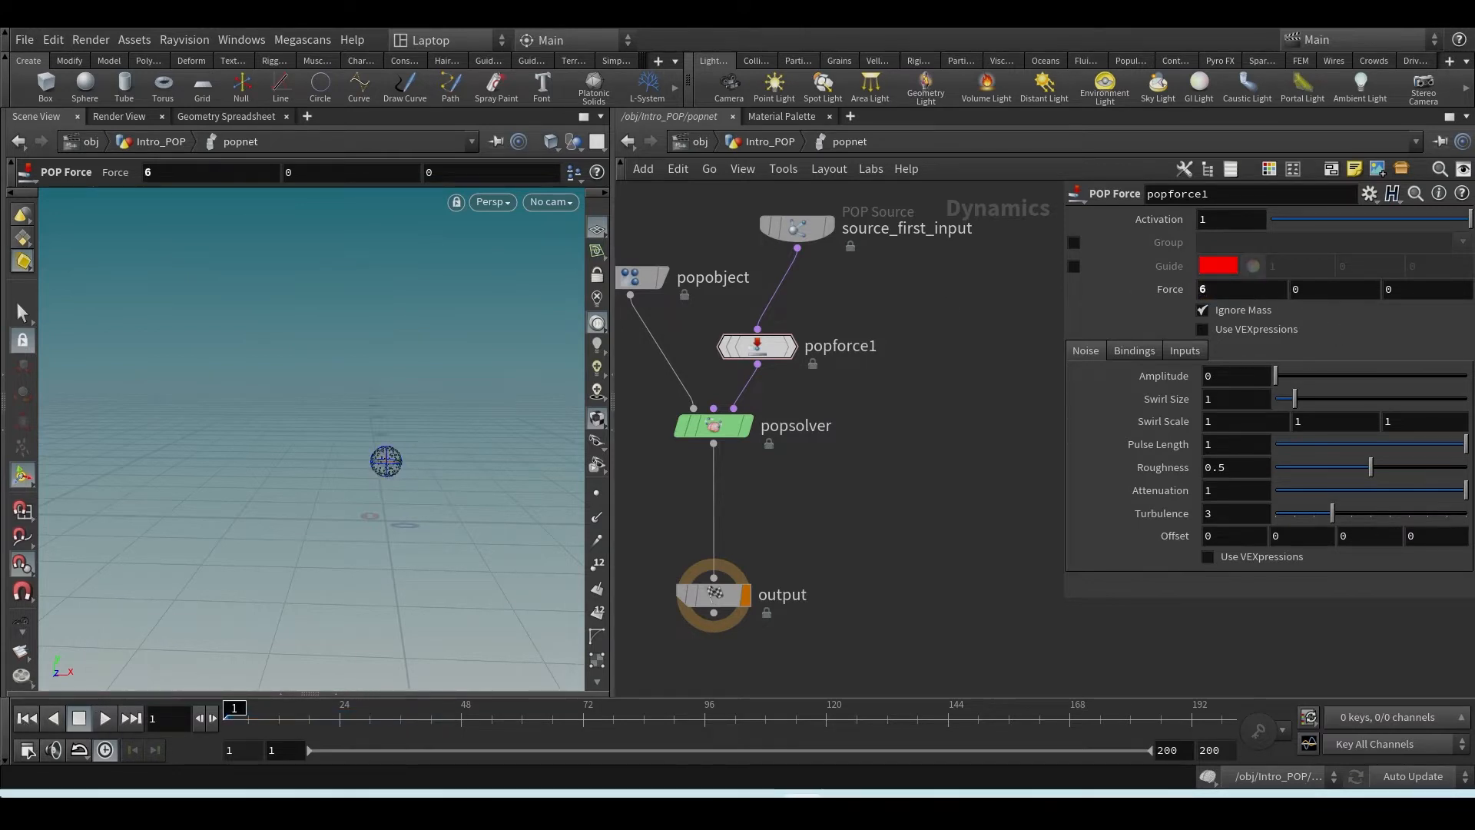
# - Play the simulation with the stronger X force, follow the particle stream and rewind to frame 1
pyautogui.click(101, 720)
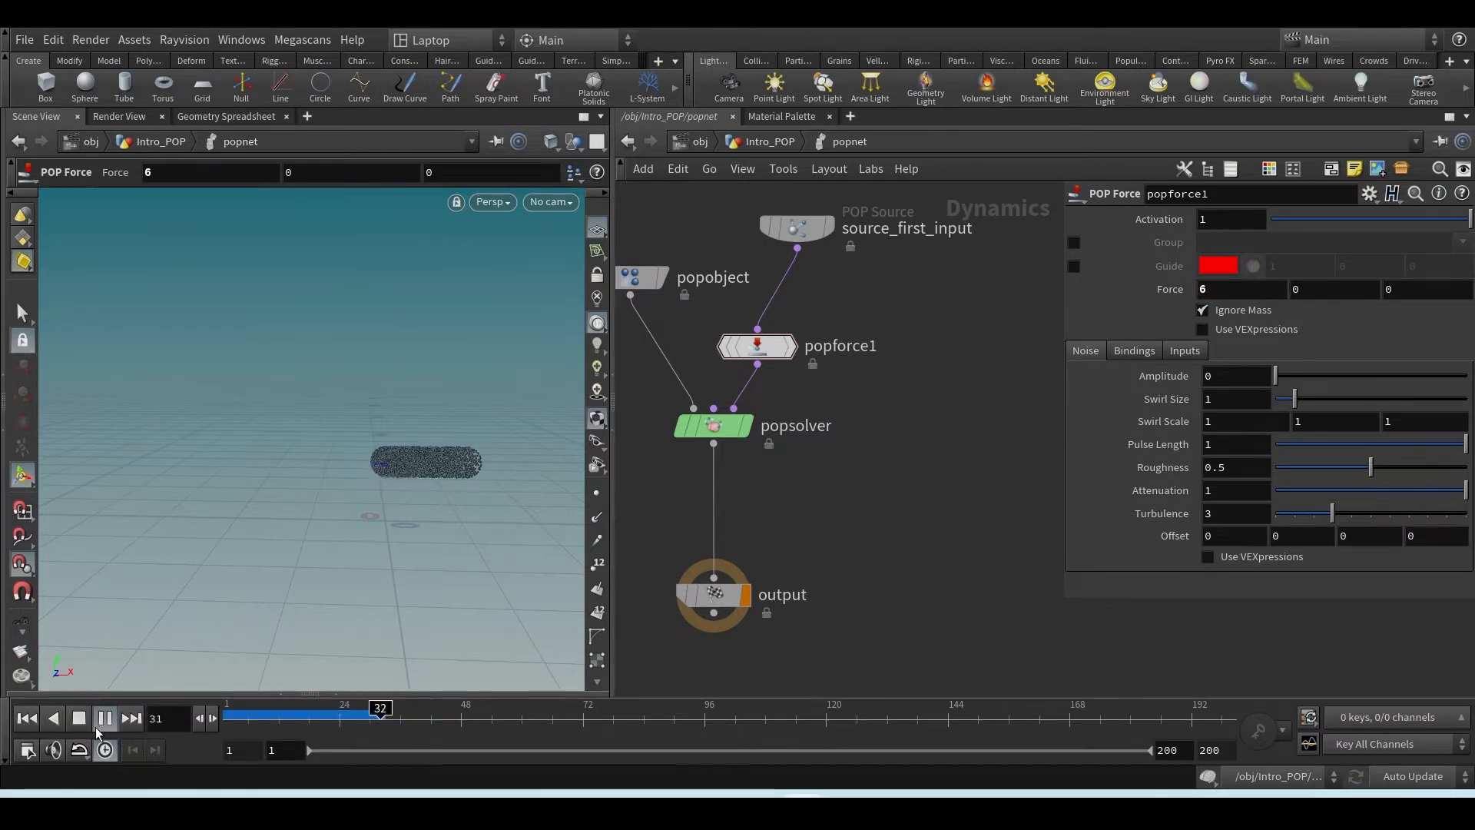
pyautogui.scroll(-4, 379, 592)
pyautogui.keyDown('alt'); pyautogui.moveTo(457, 566); pyautogui.dragTo(181, 550, button='middle'); pyautogui.keyUp('alt')
pyautogui.keyDown('alt'); pyautogui.moveTo(177, 550); pyautogui.dragTo(238, 553); pyautogui.keyUp('alt')
pyautogui.scroll(-4, 241, 555)
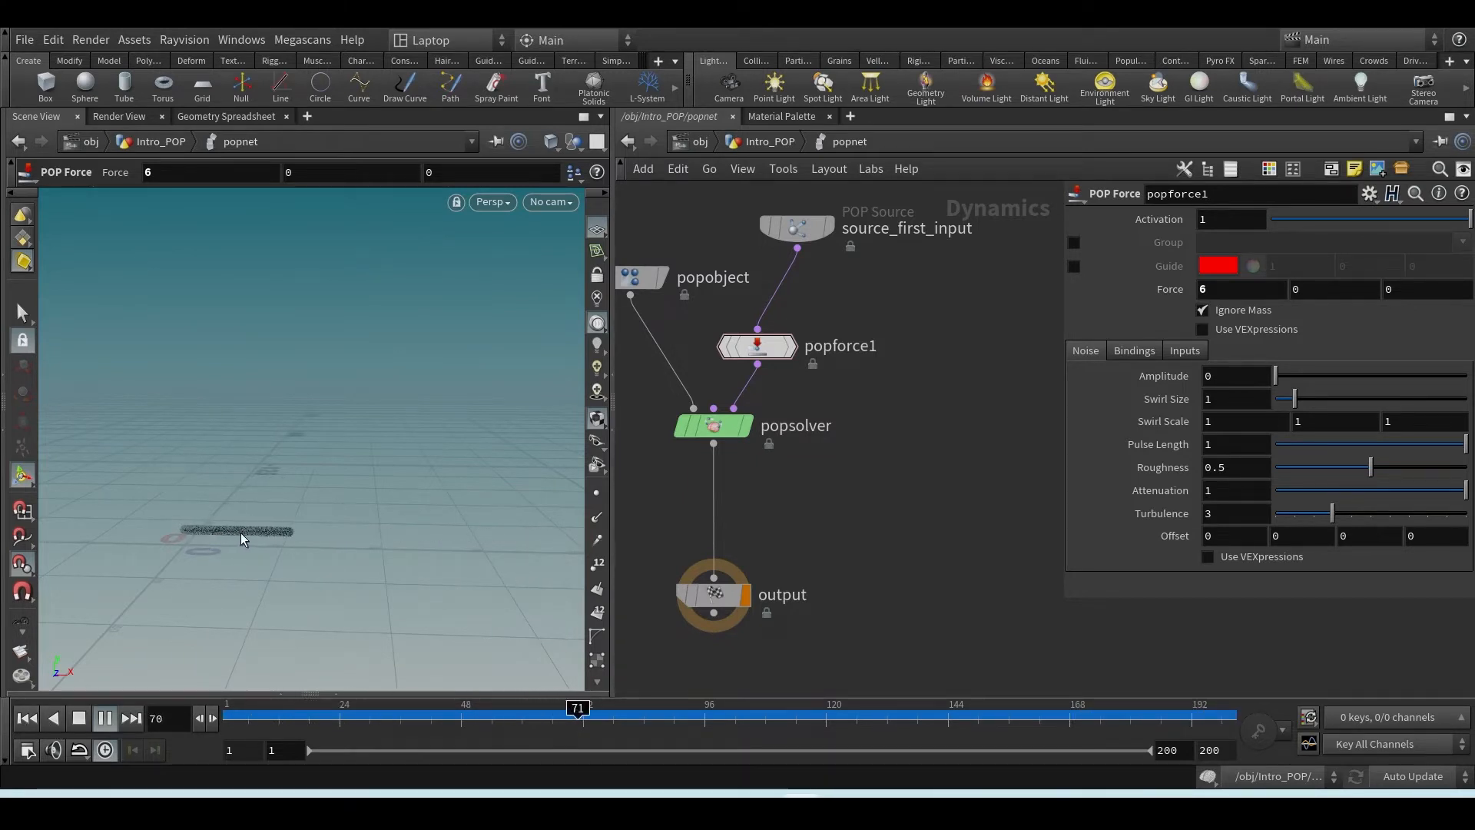
pyautogui.click(27, 718)
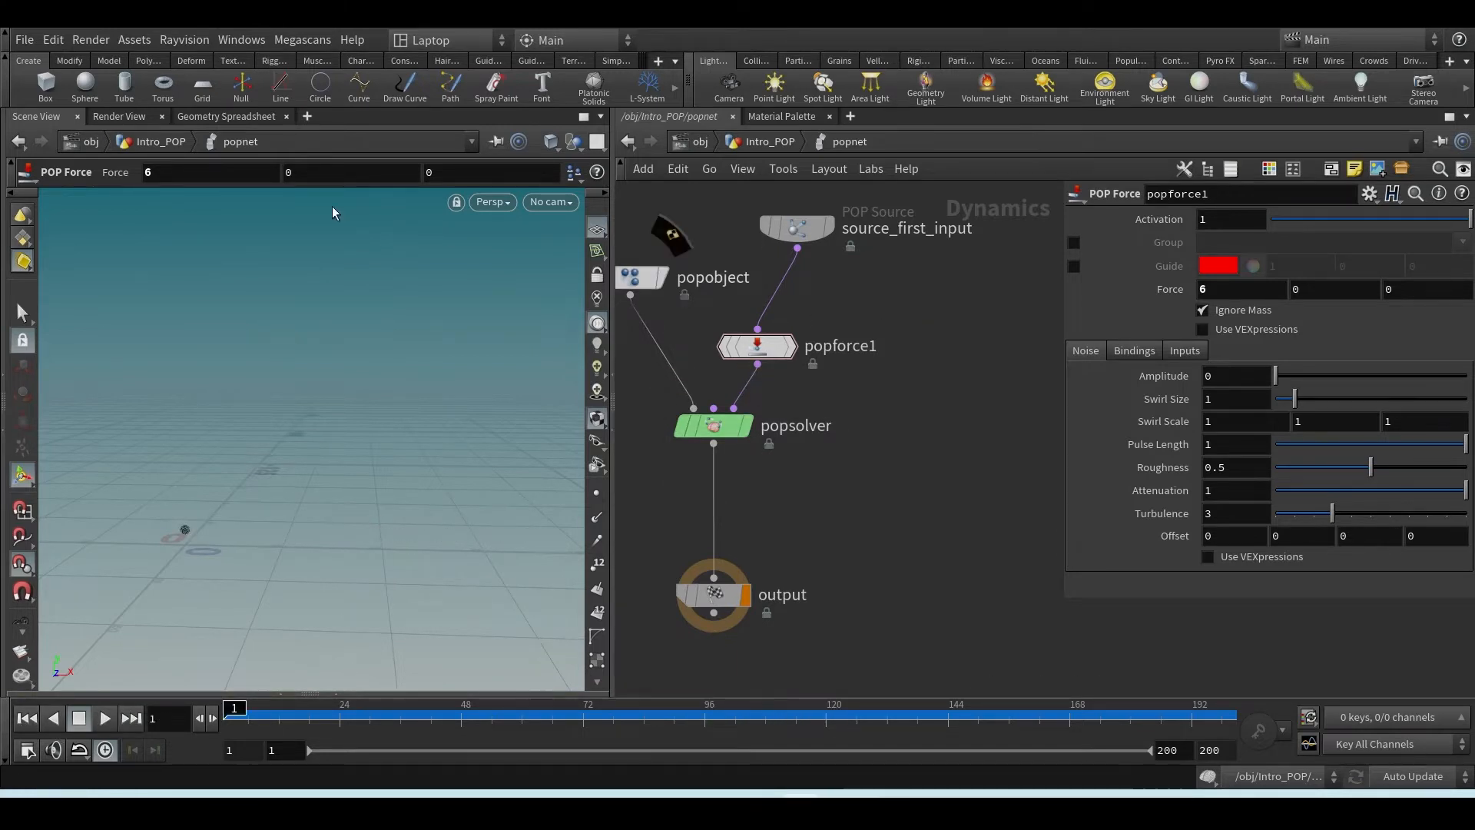
# - Show popobject's Geometry data in the Geometry Spreadsheet, giving the attribute table more room than the object tree
pyautogui.click(192, 118)
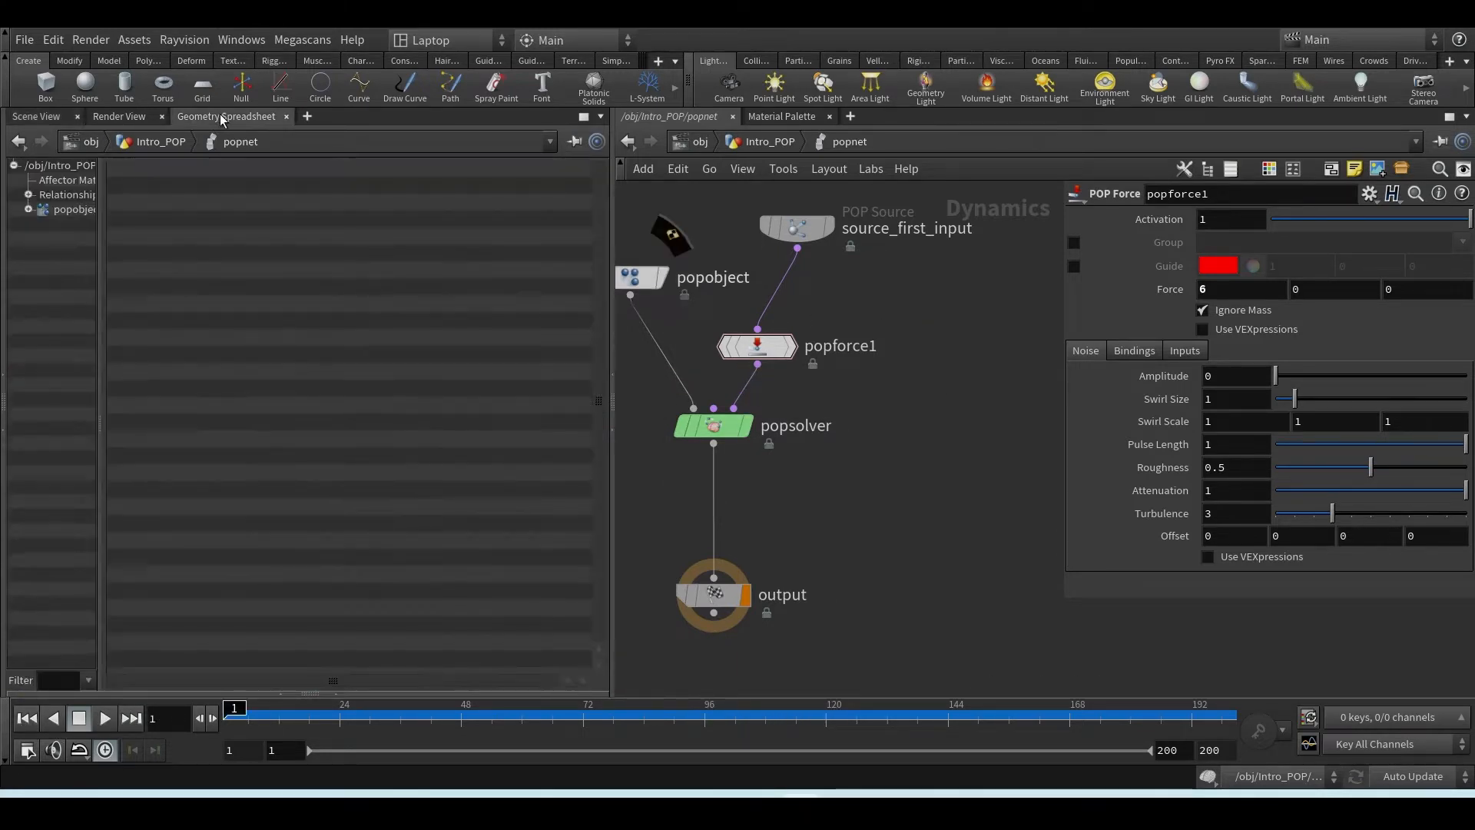
pyautogui.moveTo(100, 260); pyautogui.dragTo(251, 260)
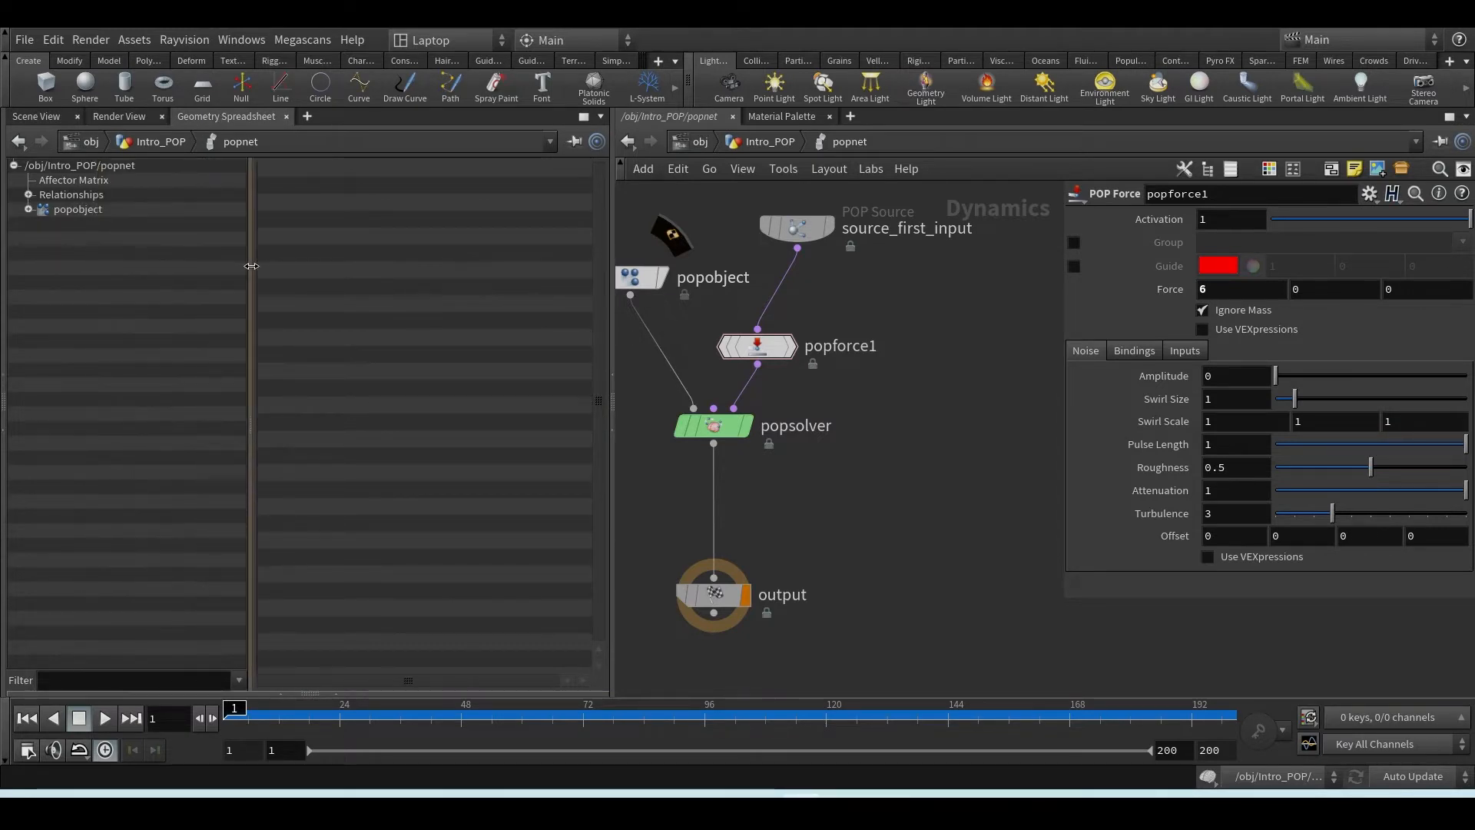
pyautogui.click(28, 210)
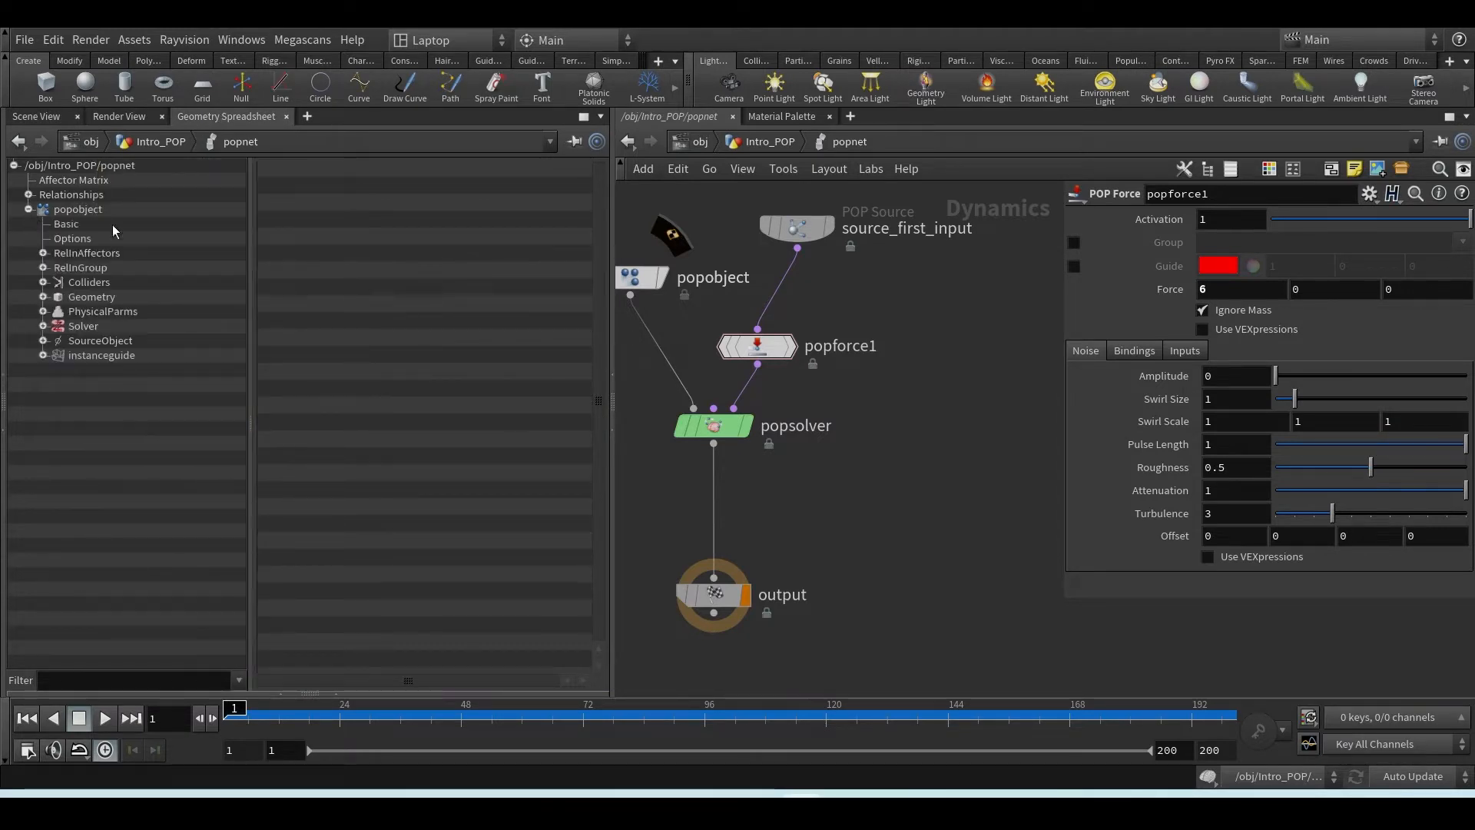
pyautogui.click(89, 296)
pyautogui.moveTo(245, 404); pyautogui.dragTo(89, 398)
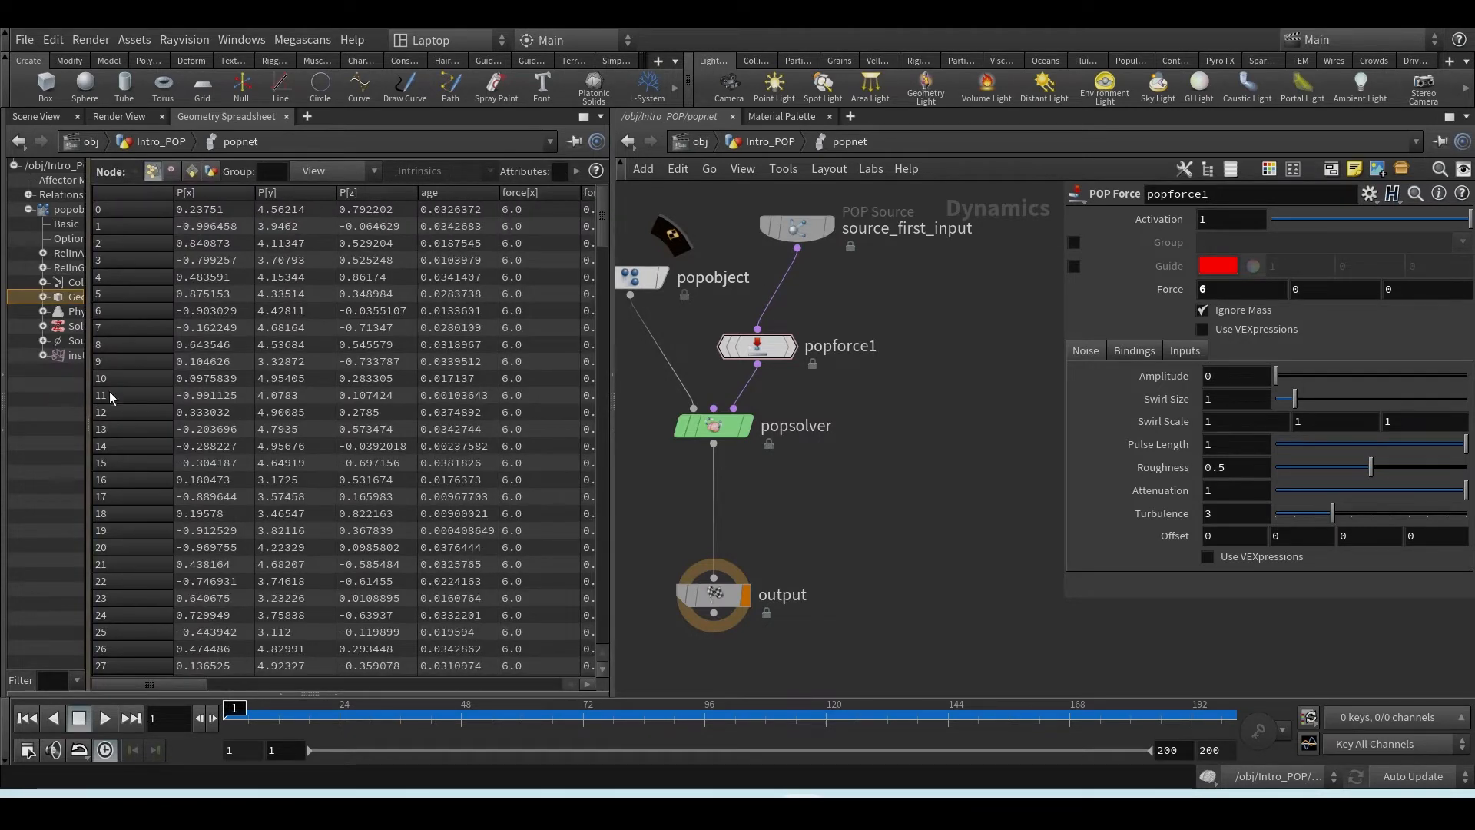
# - Limit the spreadsheet to the force and v attributes and widen the pane to fit all their columns
pyautogui.click(317, 171)
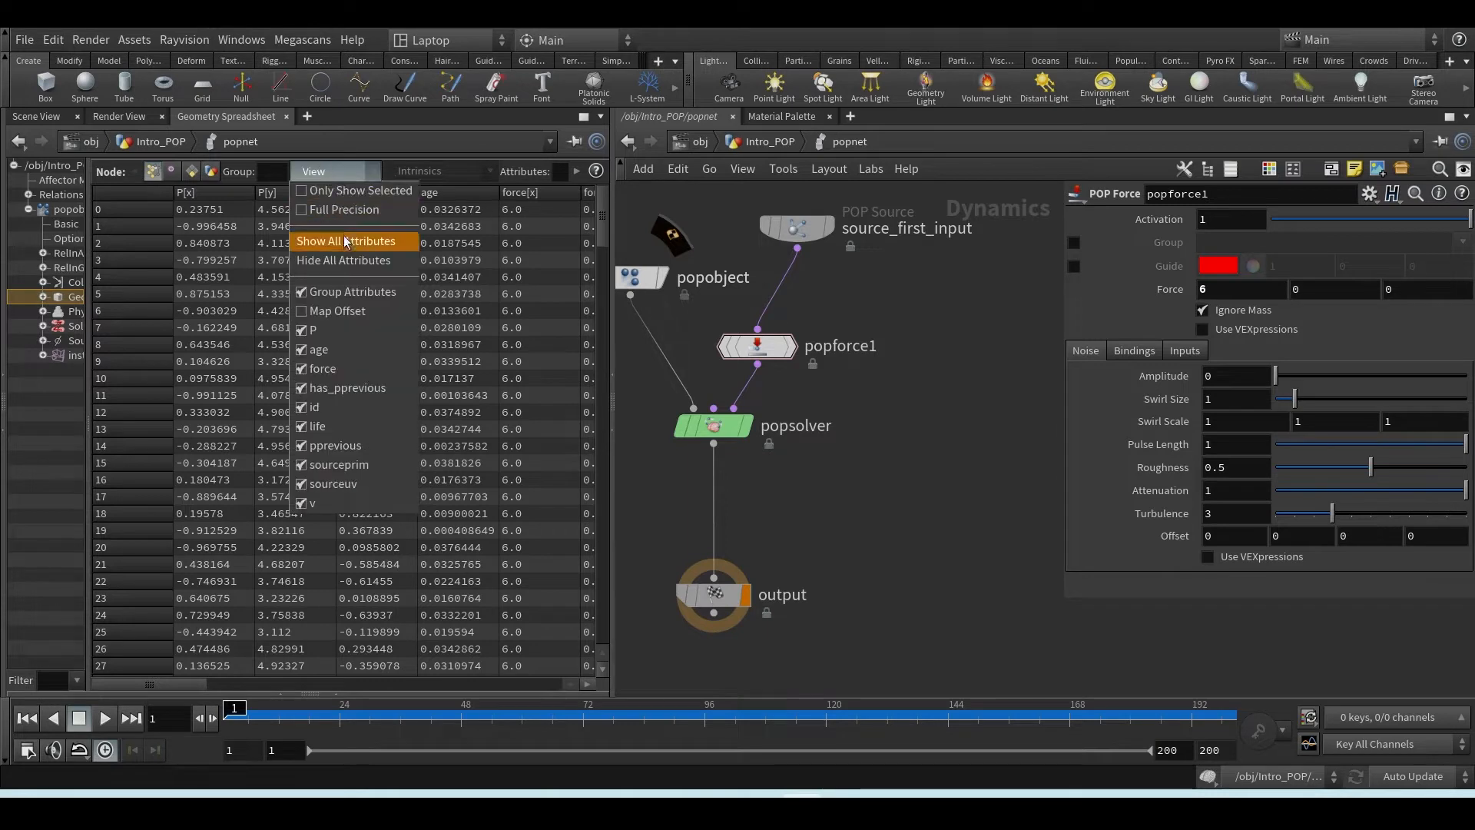
pyautogui.click(329, 262)
pyautogui.click(332, 172)
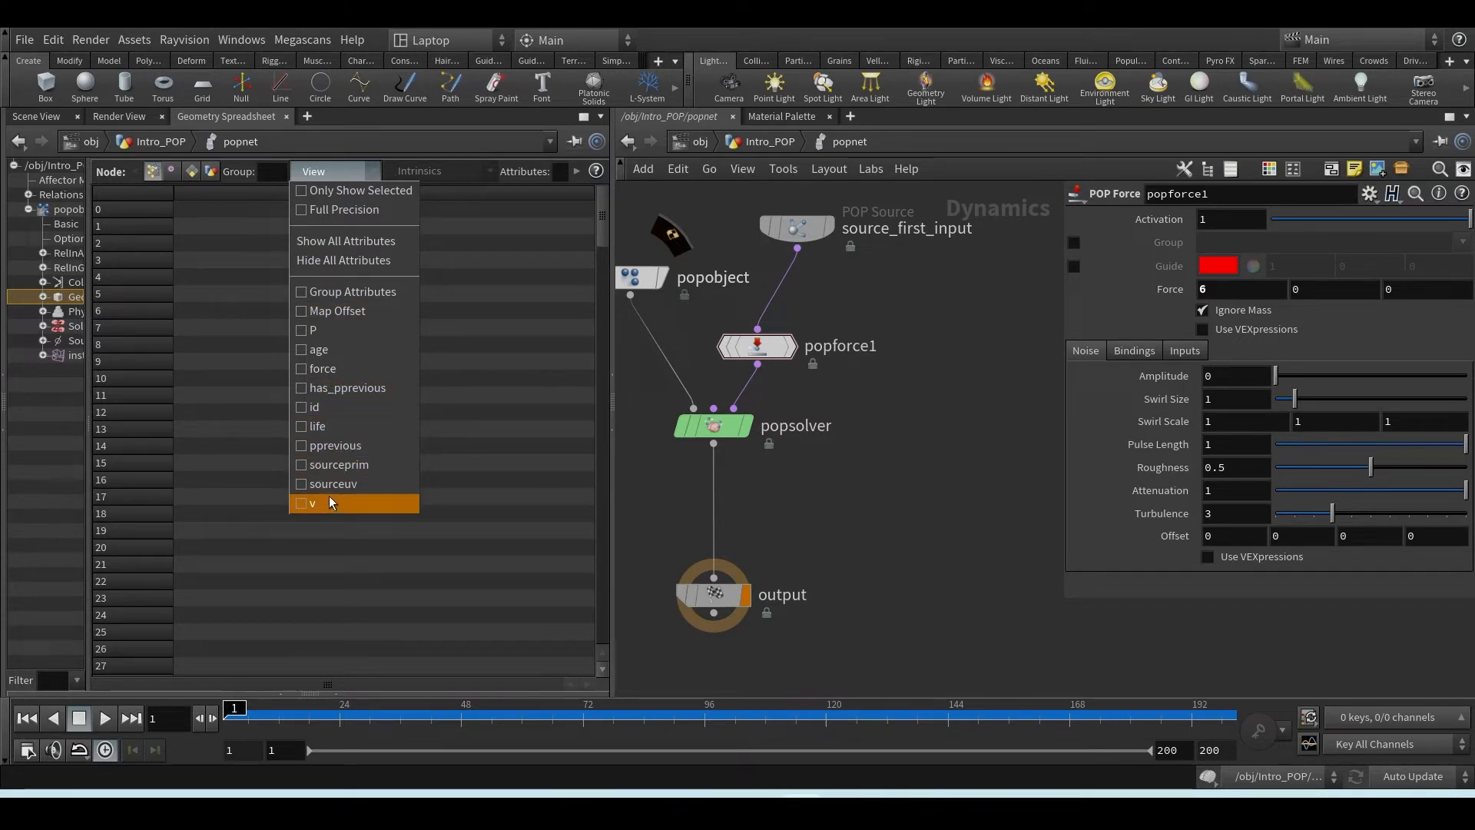
pyautogui.click(329, 373)
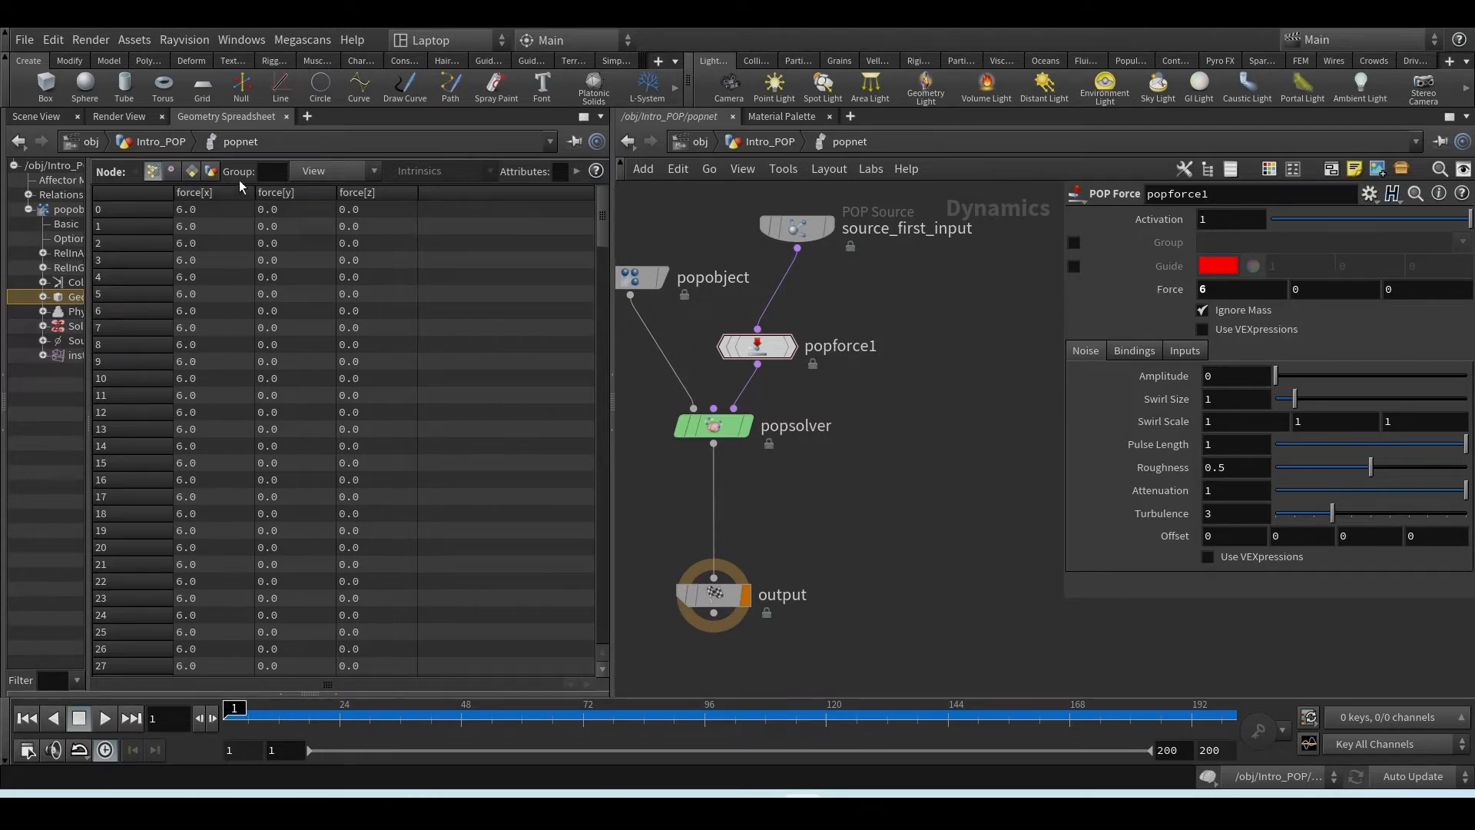
pyautogui.click(330, 170)
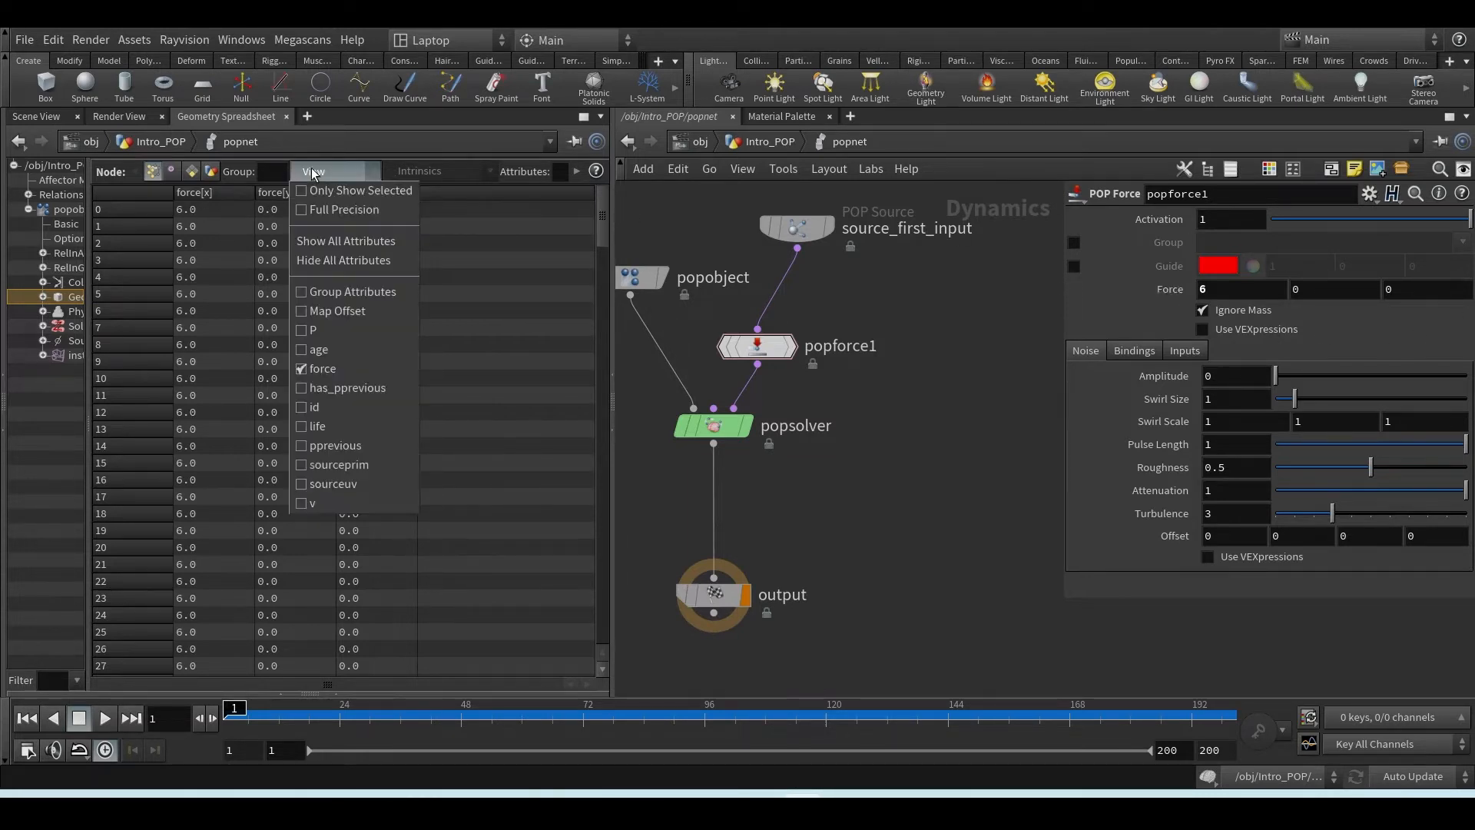
pyautogui.click(315, 505)
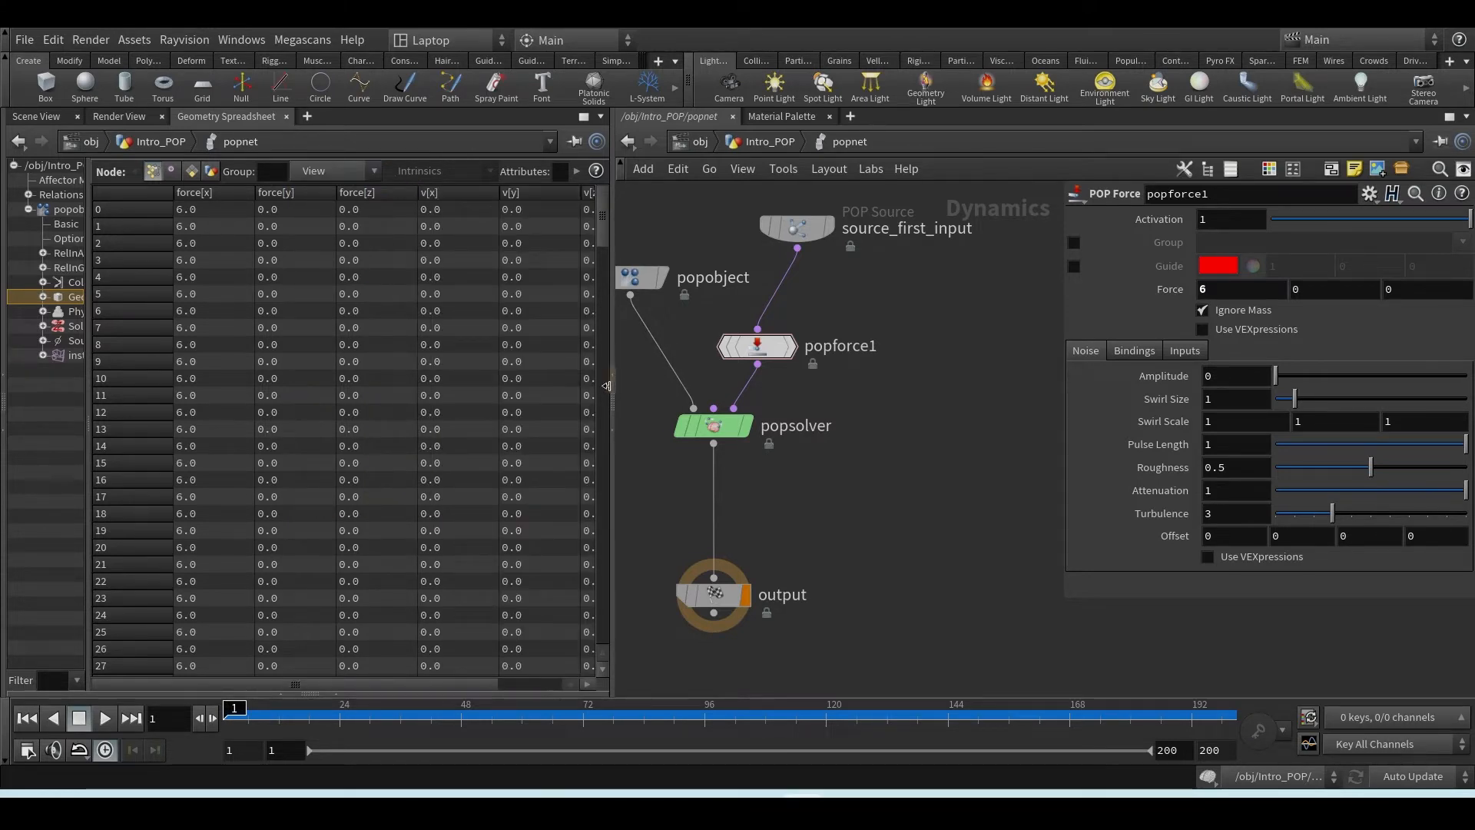
pyautogui.moveTo(608, 462); pyautogui.dragTo(716, 455)
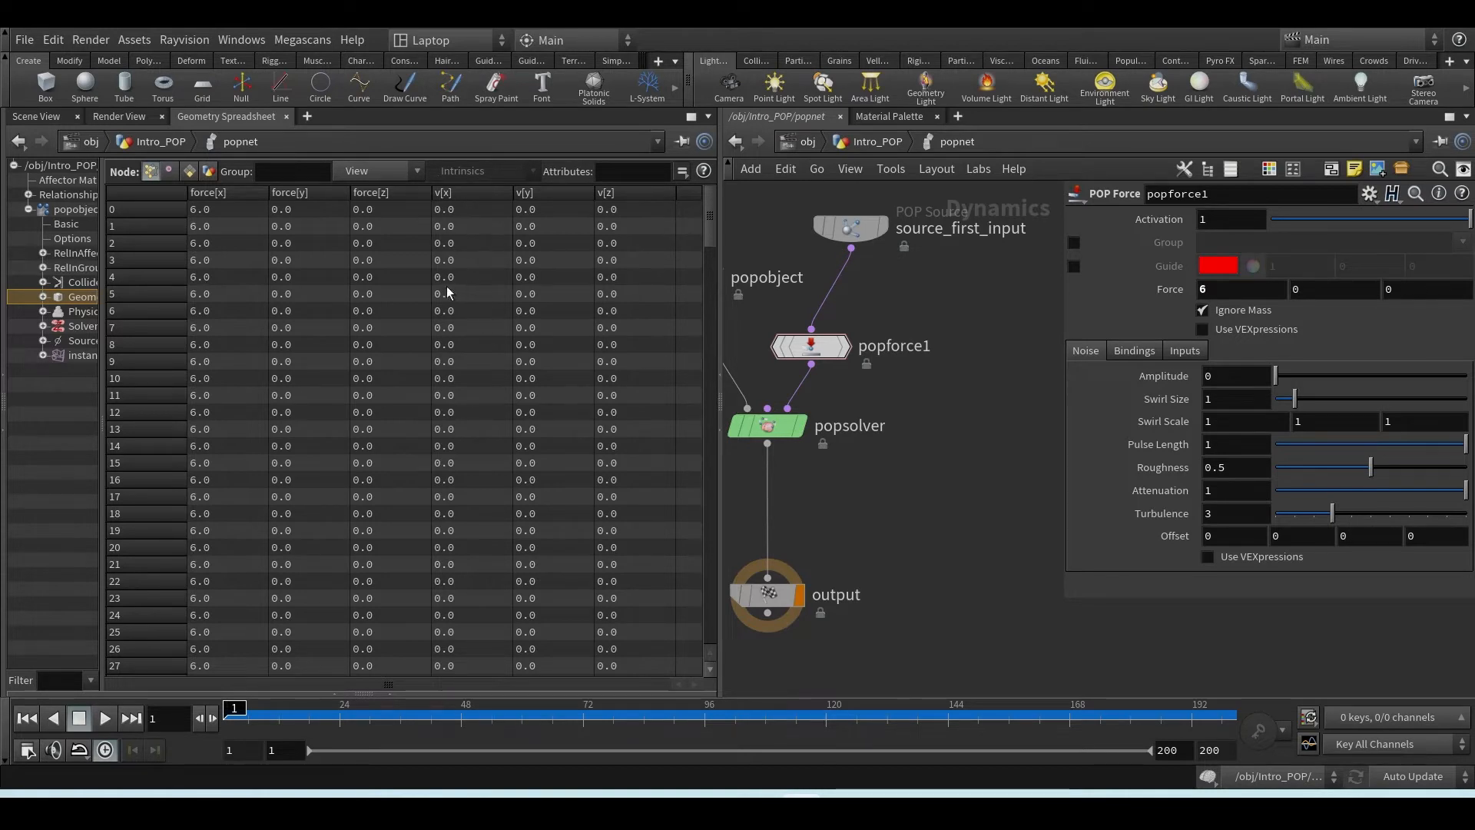
# - Return to the Scene View, open a Geometry Spreadsheet beneath it showing popobject's Geometry, and frame all the network nodes
pyautogui.click(42, 116)
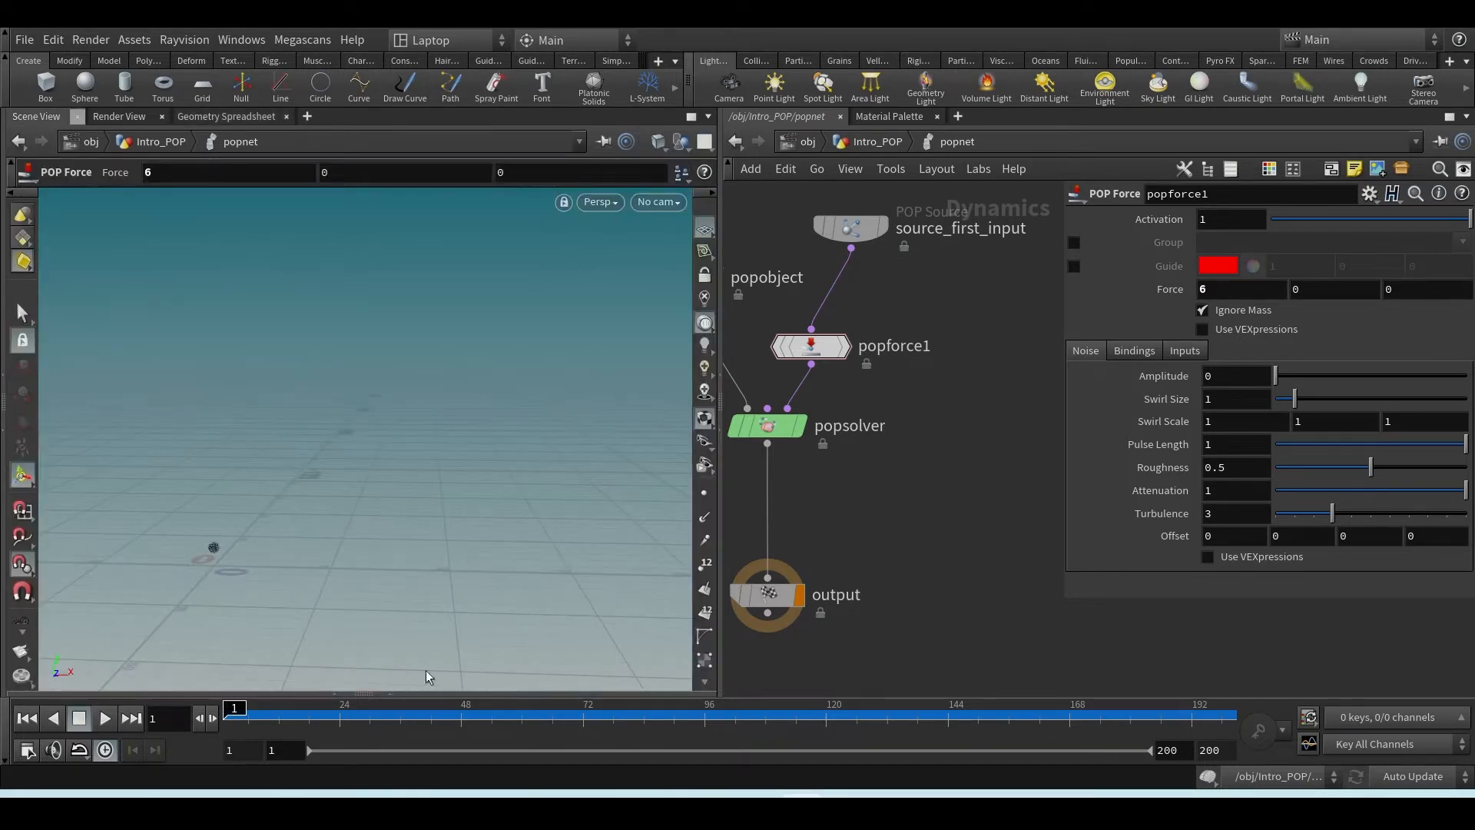
pyautogui.click(397, 691)
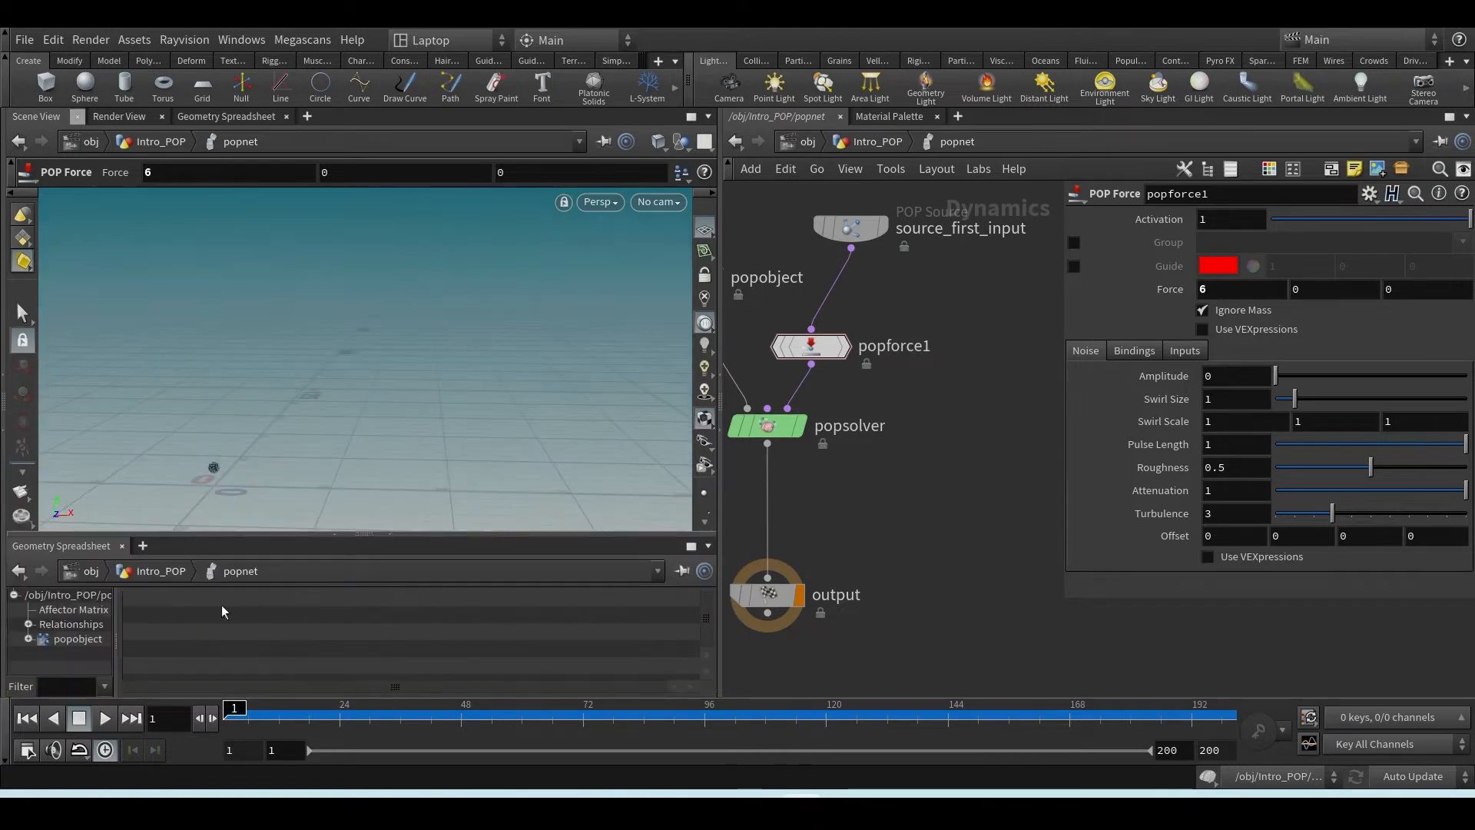
pyautogui.click(100, 641)
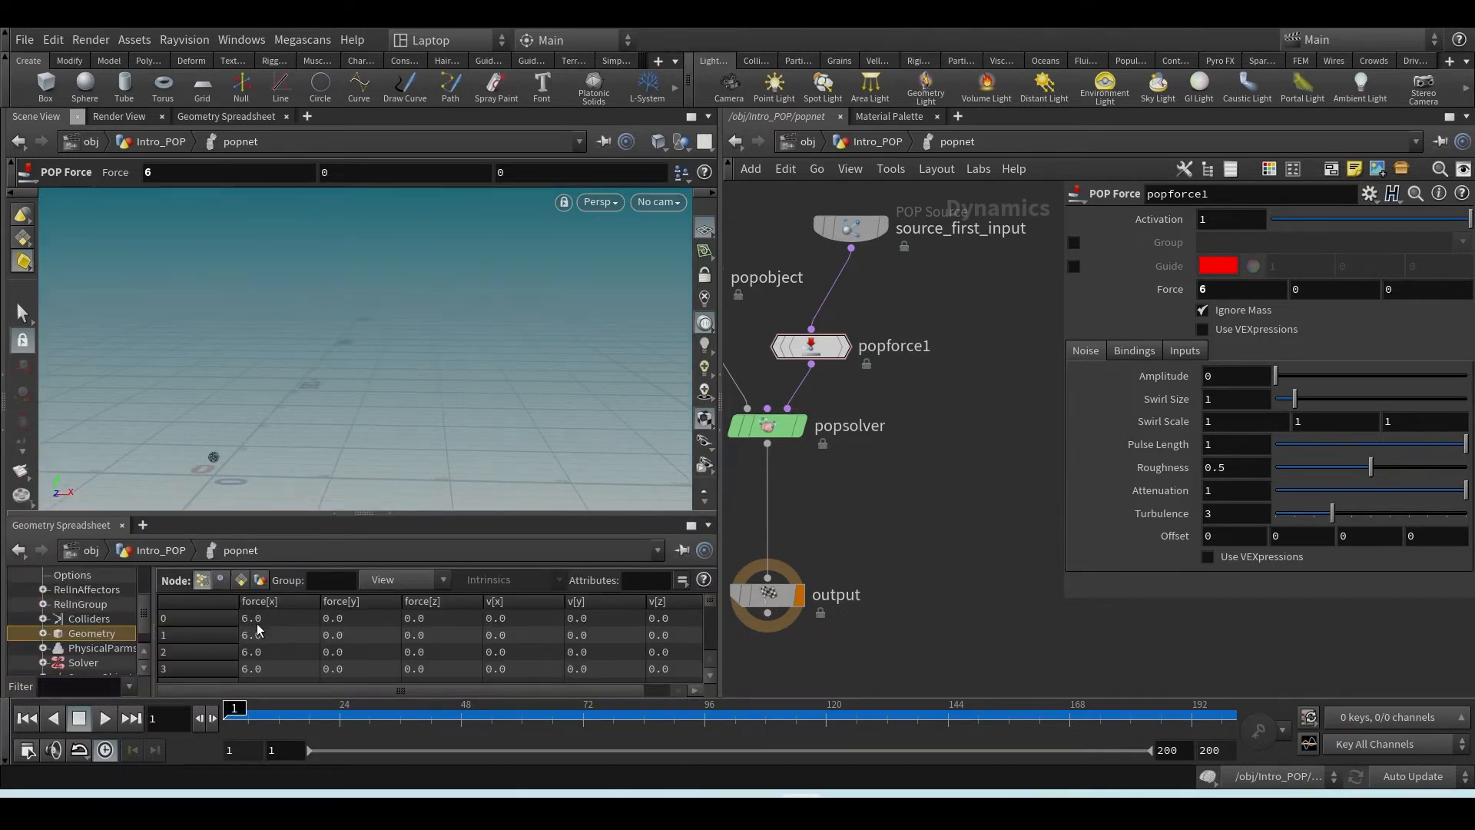
pyautogui.press('h')
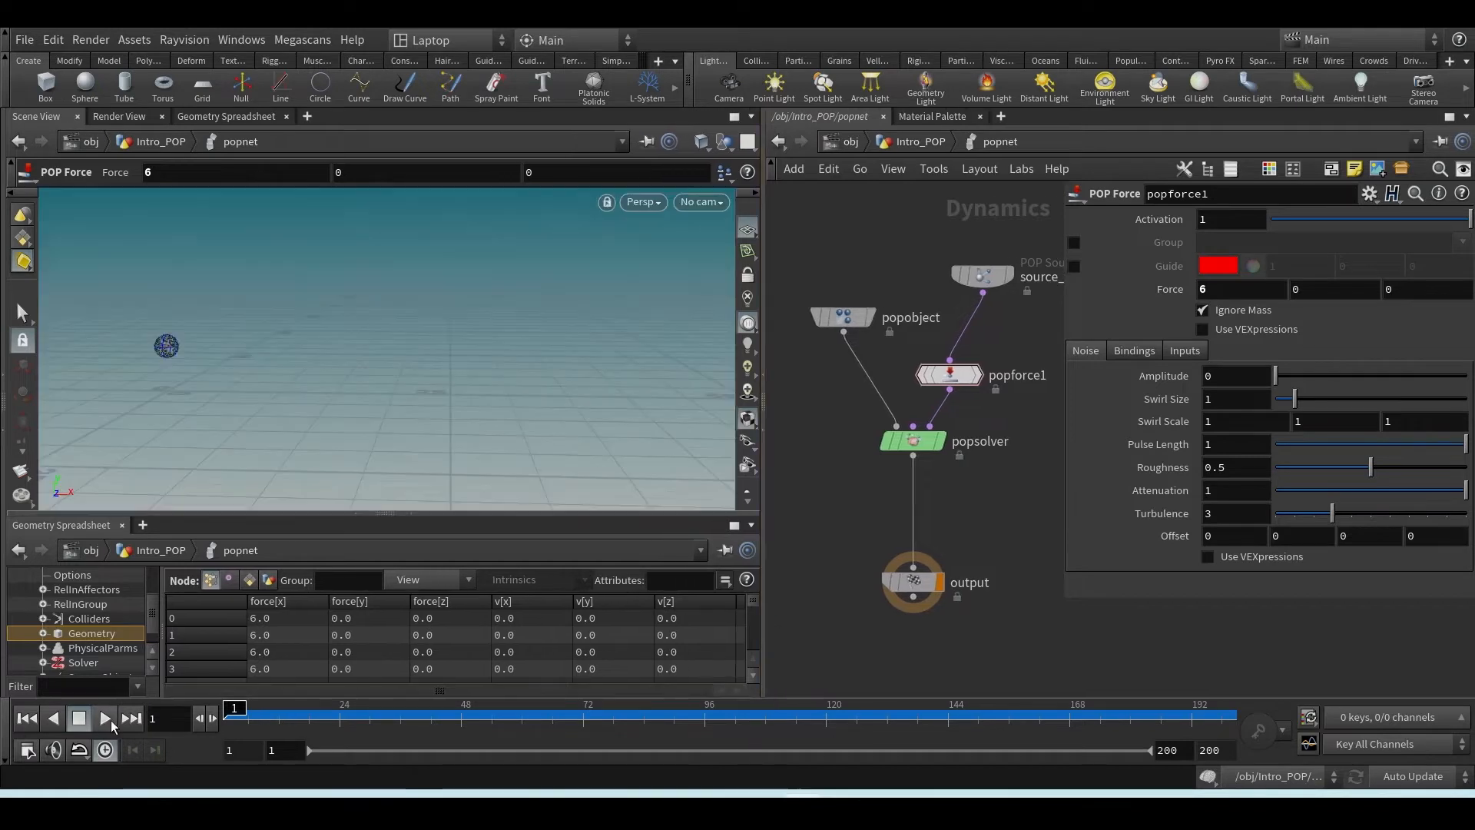
# - Play the simulation, compare the particles' v[x] values at frames 24, 48 and 72 in the spreadsheet, and rewind to frame 1
pyautogui.click(108, 719)
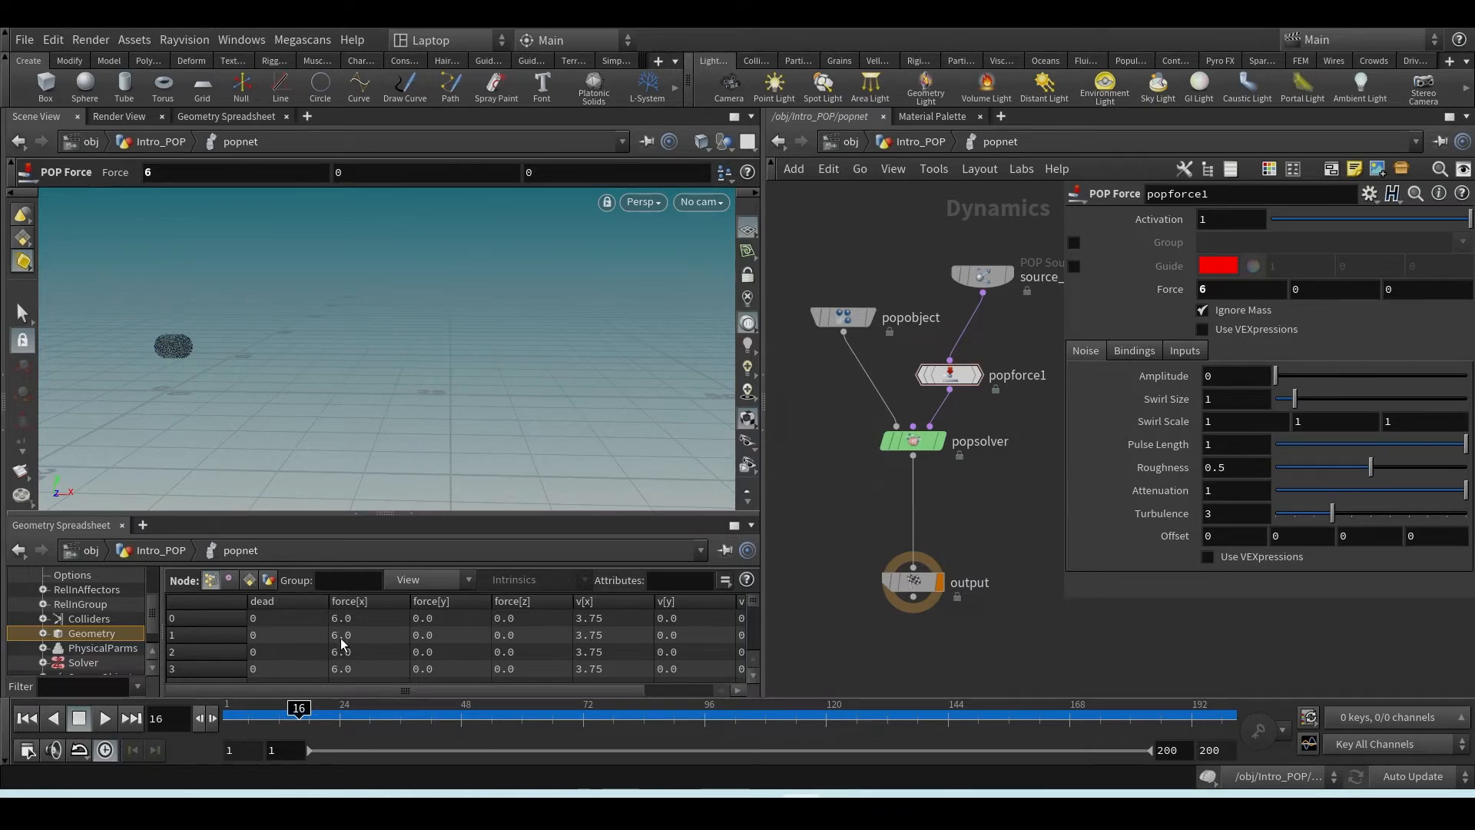
pyautogui.click(106, 719)
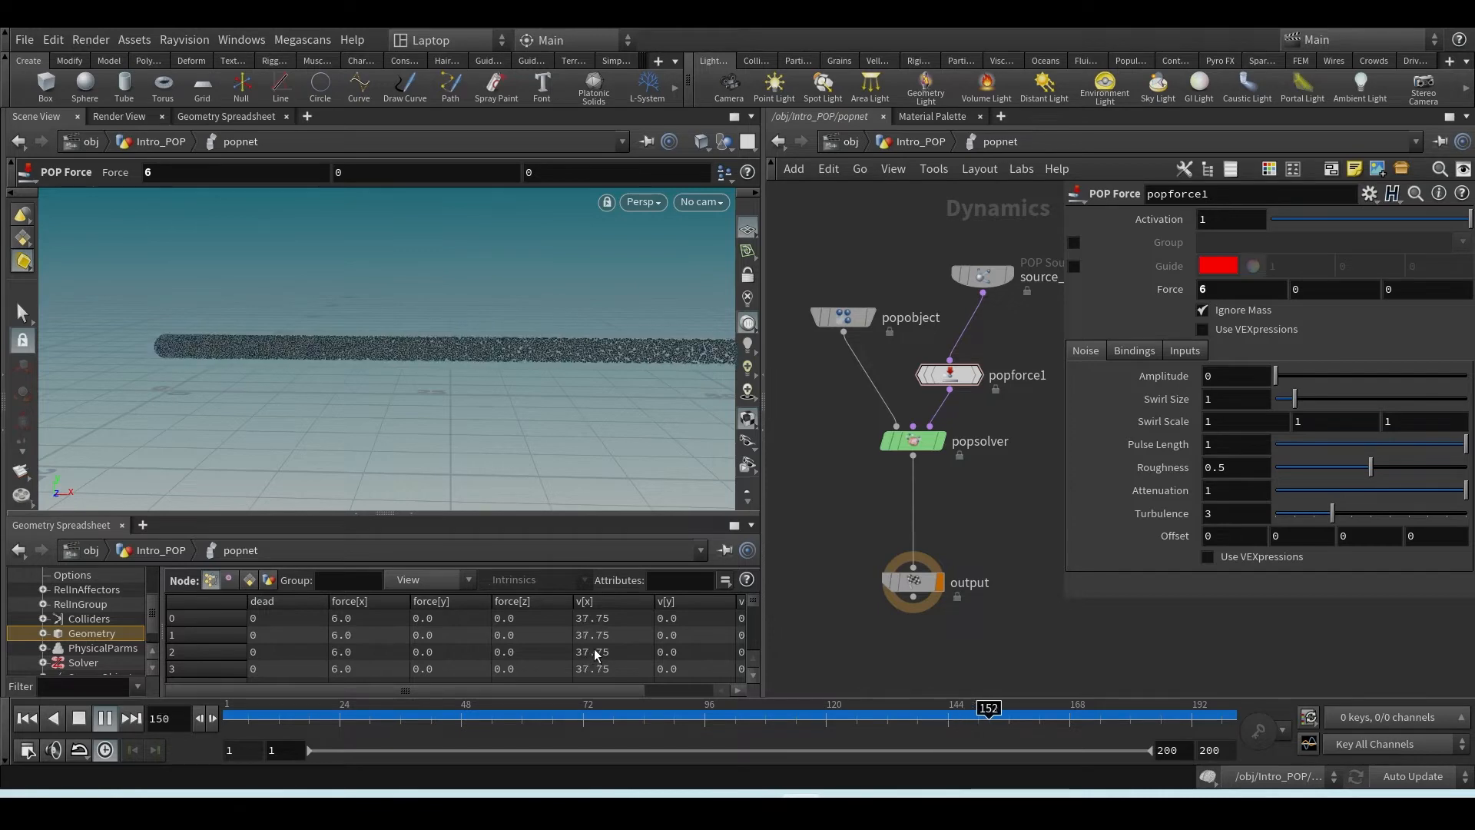
pyautogui.moveTo(306, 726); pyautogui.dragTo(356, 726)
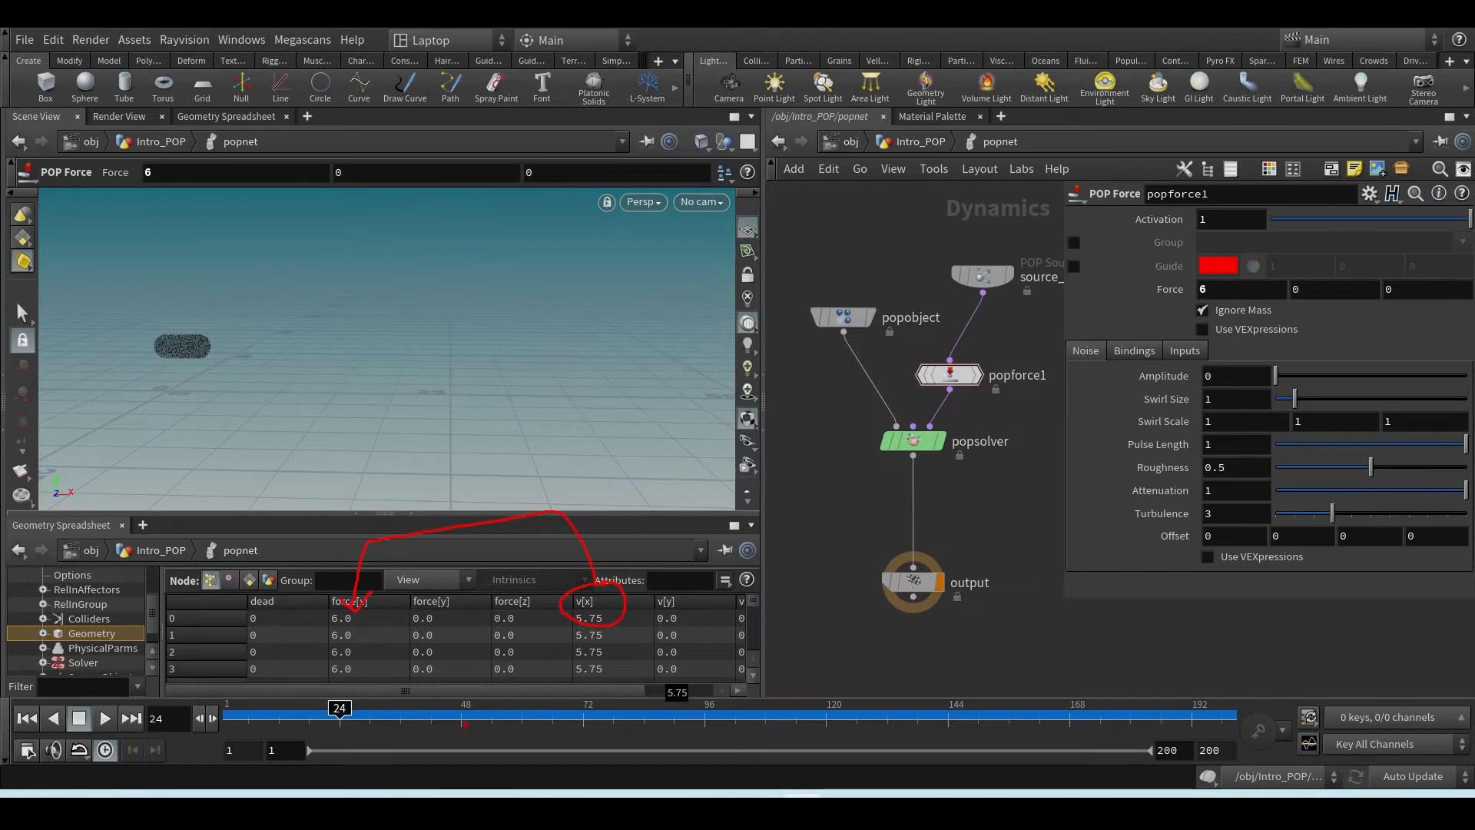
pyautogui.press('Escape')
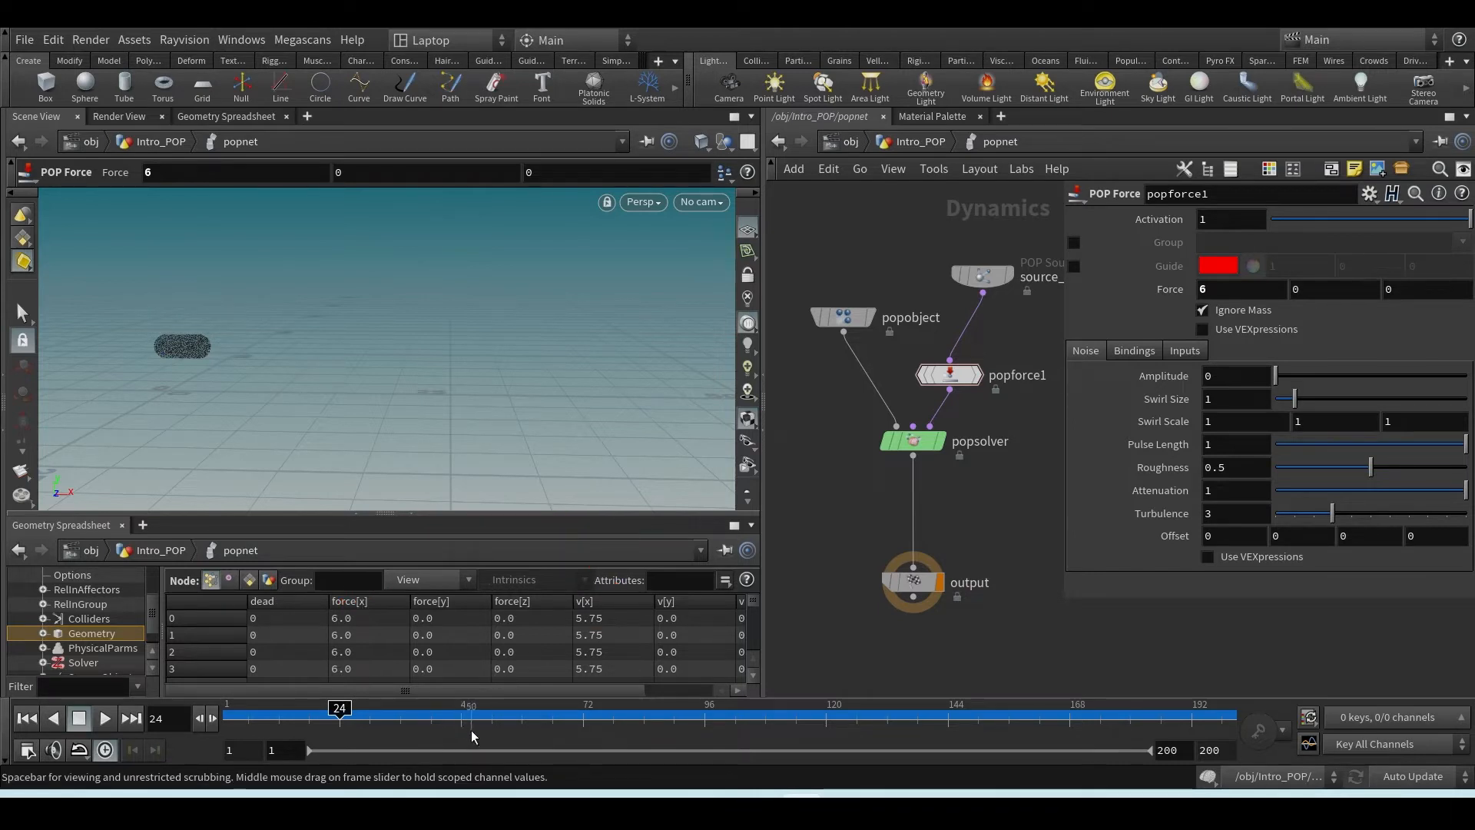
pyautogui.click(463, 731)
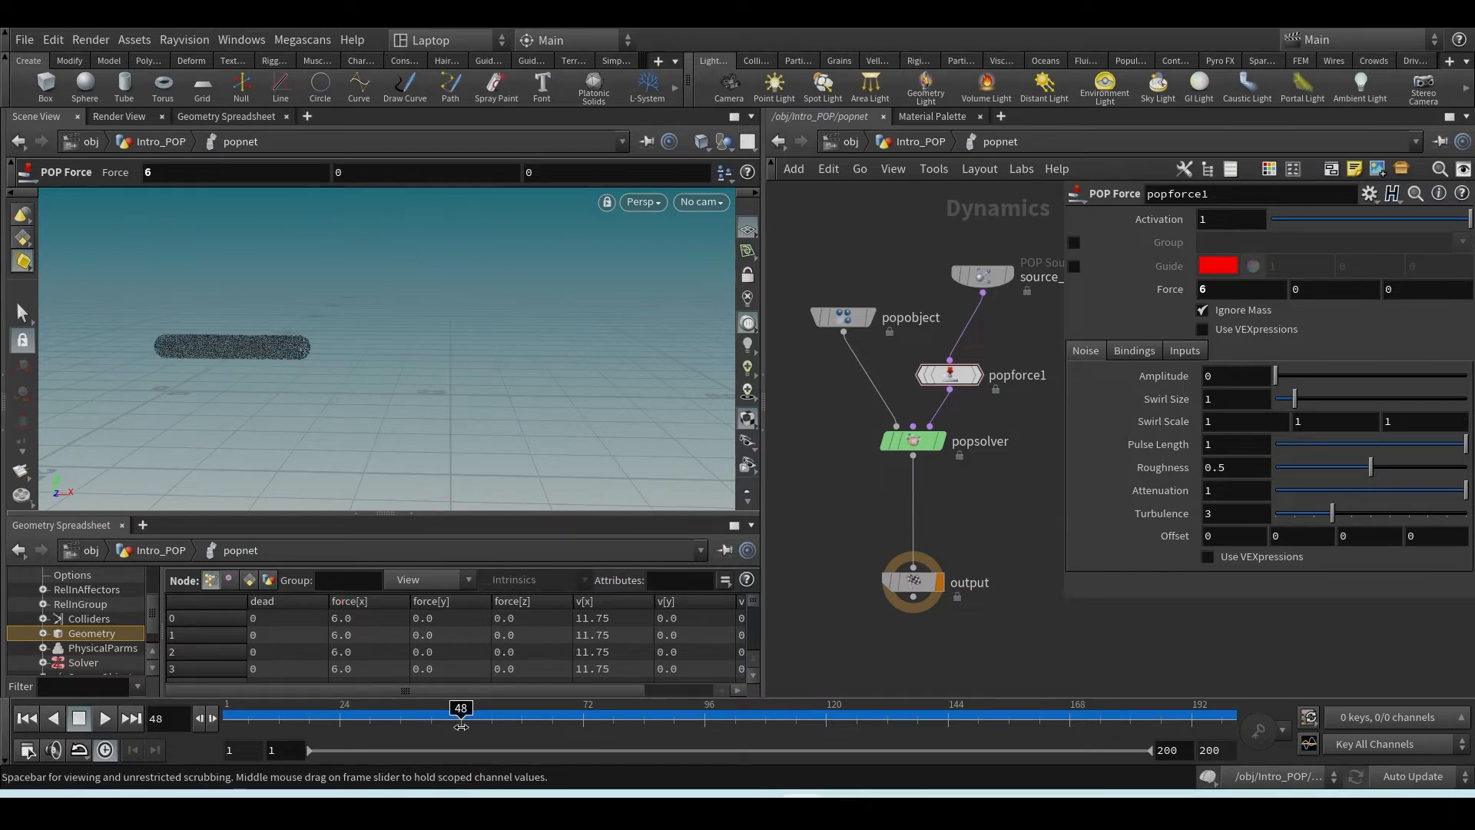
pyautogui.click(585, 730)
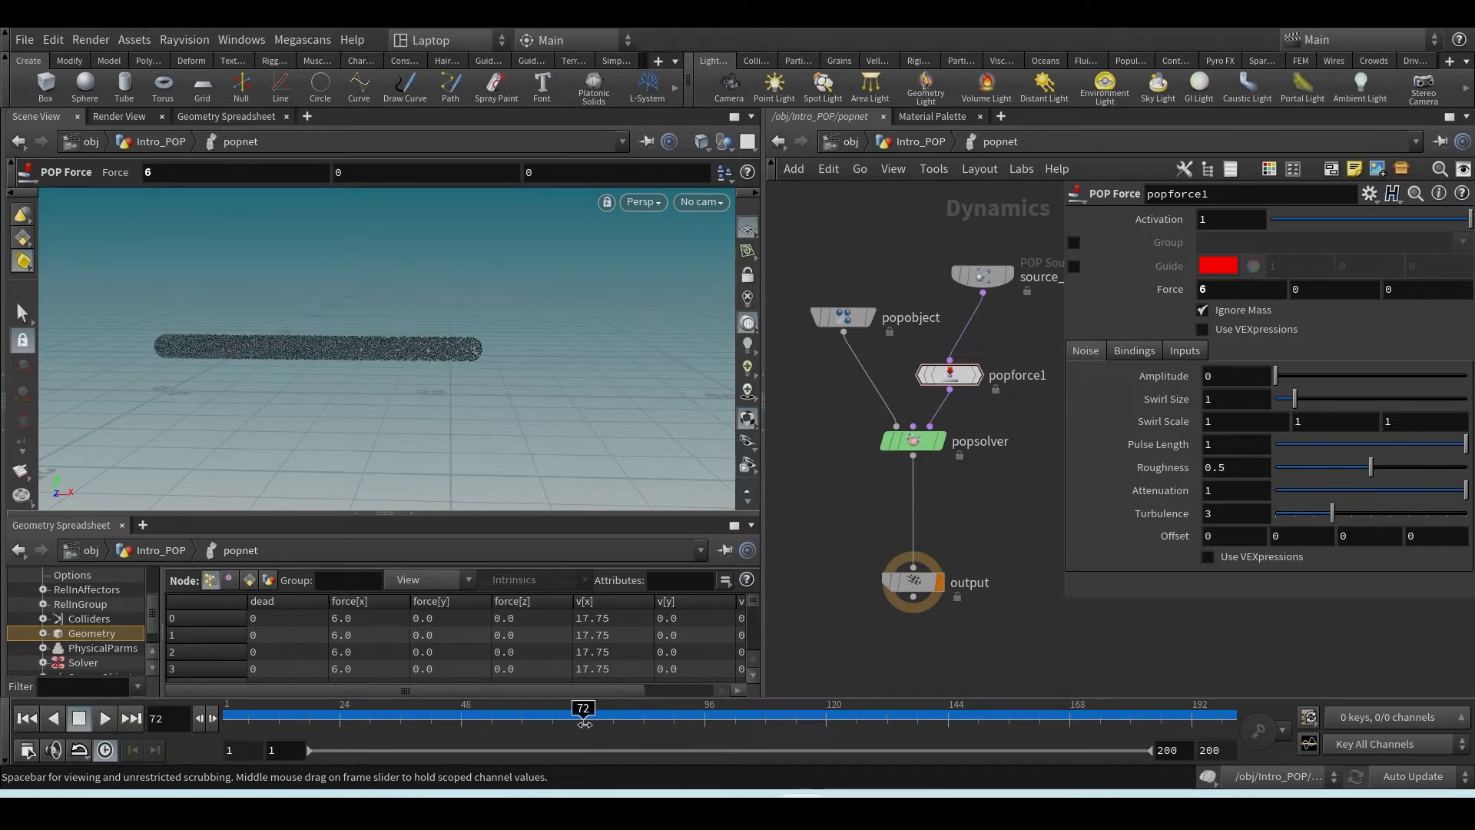
pyautogui.click(28, 720)
# - Set popforce1's X force to 10, compare the particles' v[x] values at frames 24 and 48, and rewind to frame 1
pyautogui.click(1206, 292)
pyautogui.write('10')
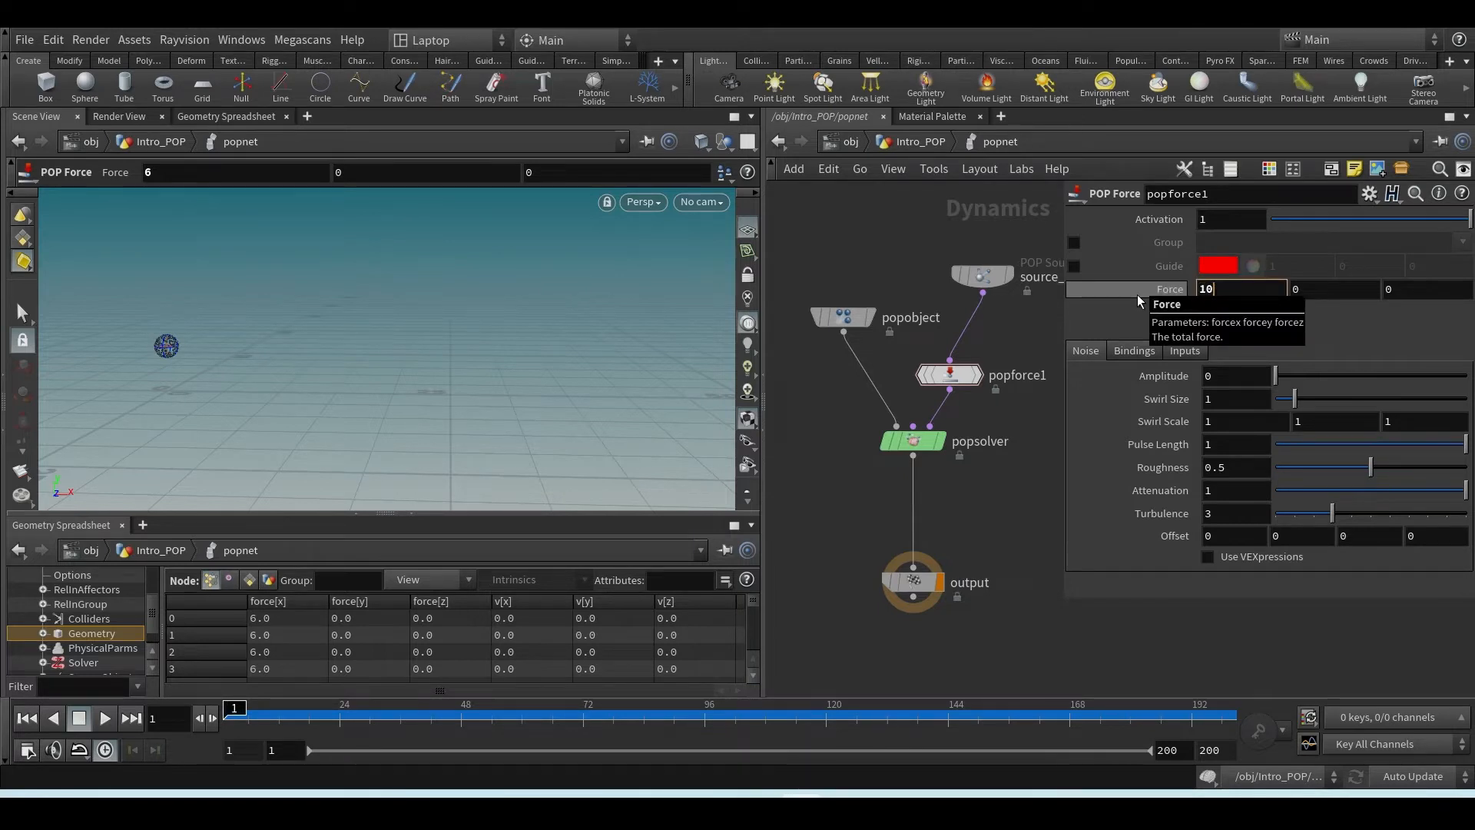
pyautogui.press('Return')
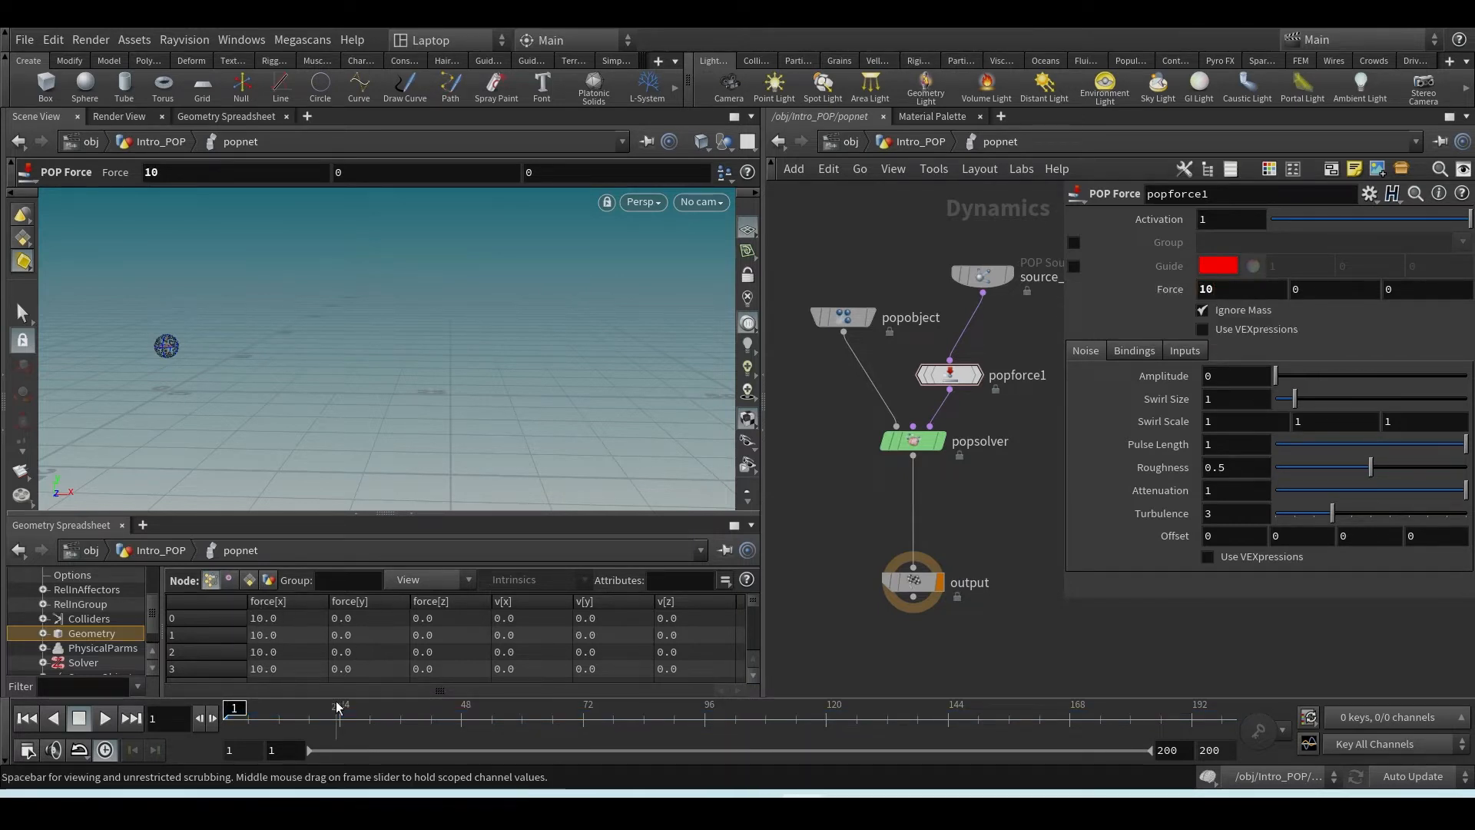
pyautogui.click(343, 728)
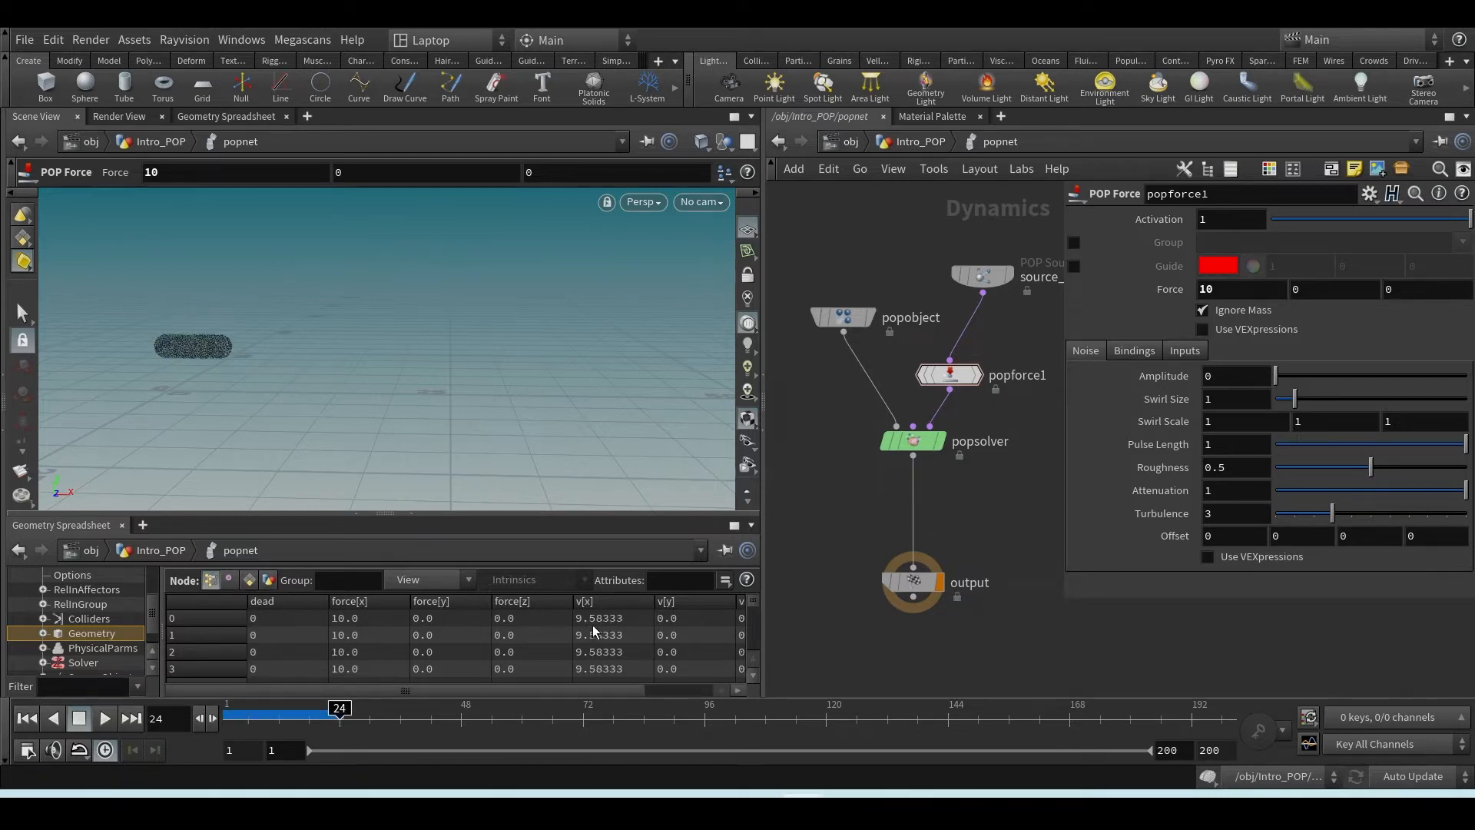
pyautogui.click(462, 727)
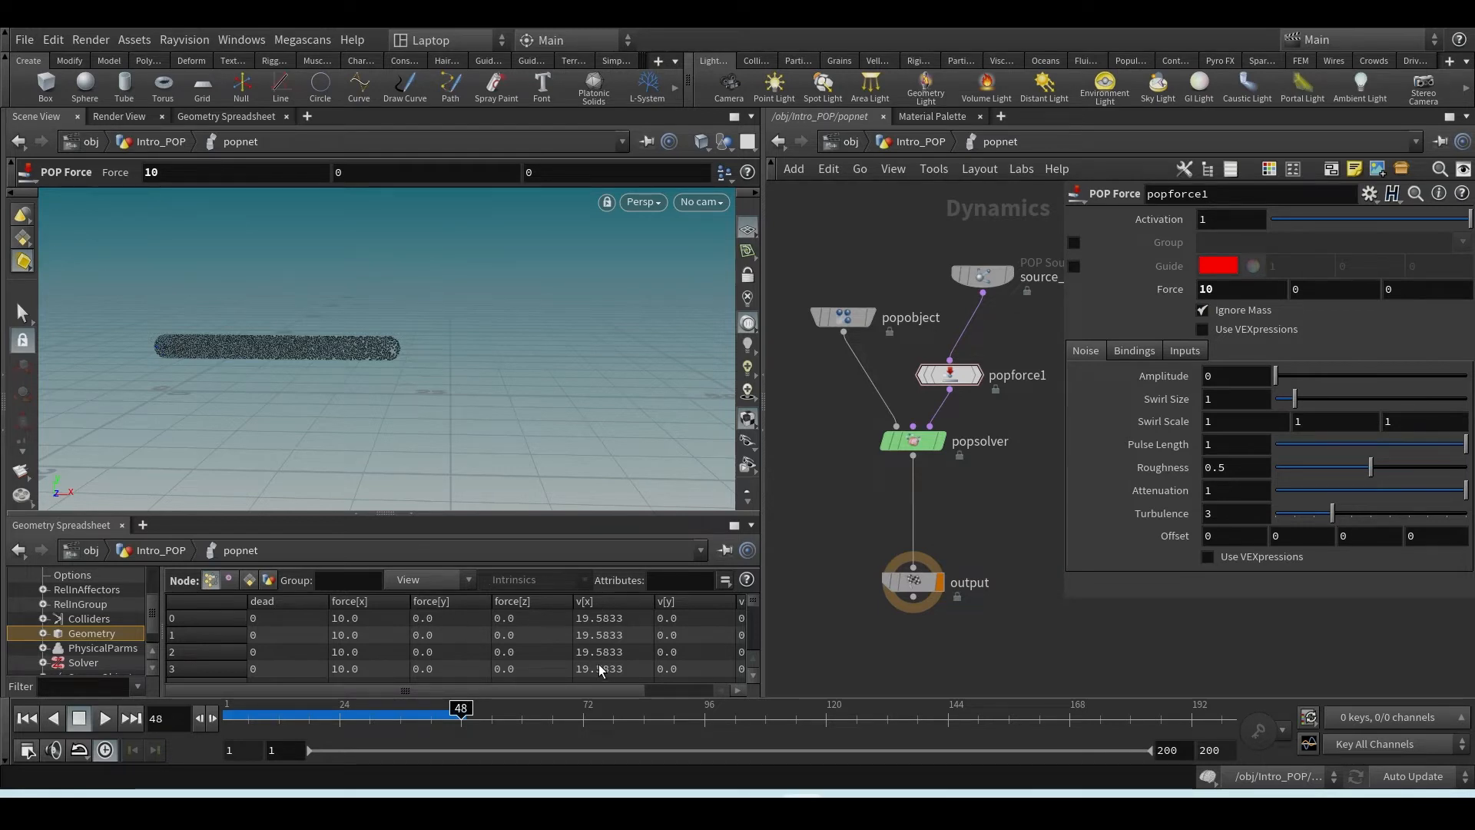
pyautogui.hotkey('ctrl', 'Up')
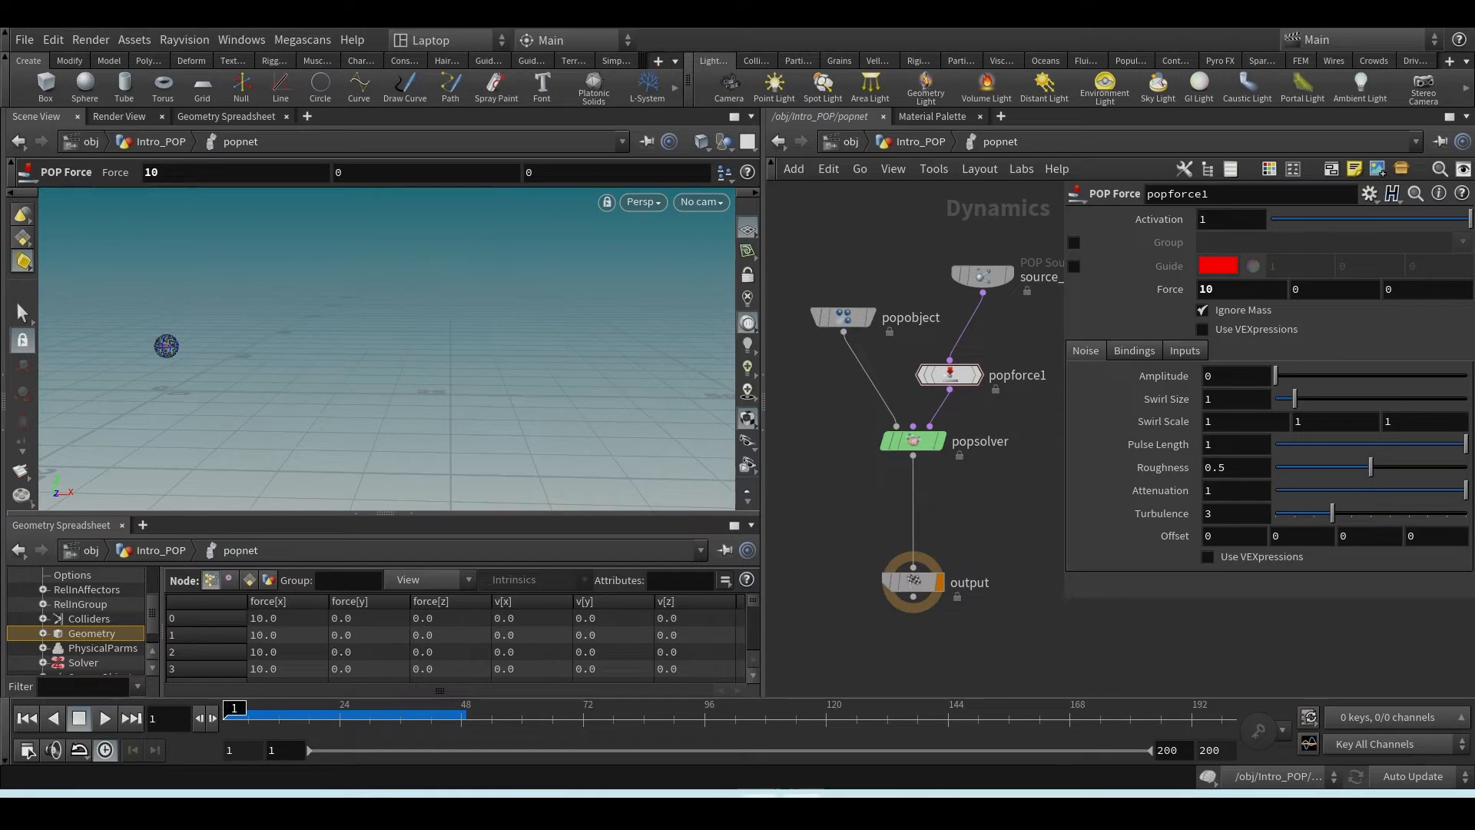
# - Read the comparison with POP Force in the POPWIND.jpg image, switch back to Houdini, play the simulation and rewind it
pyautogui.moveTo(843, 795)
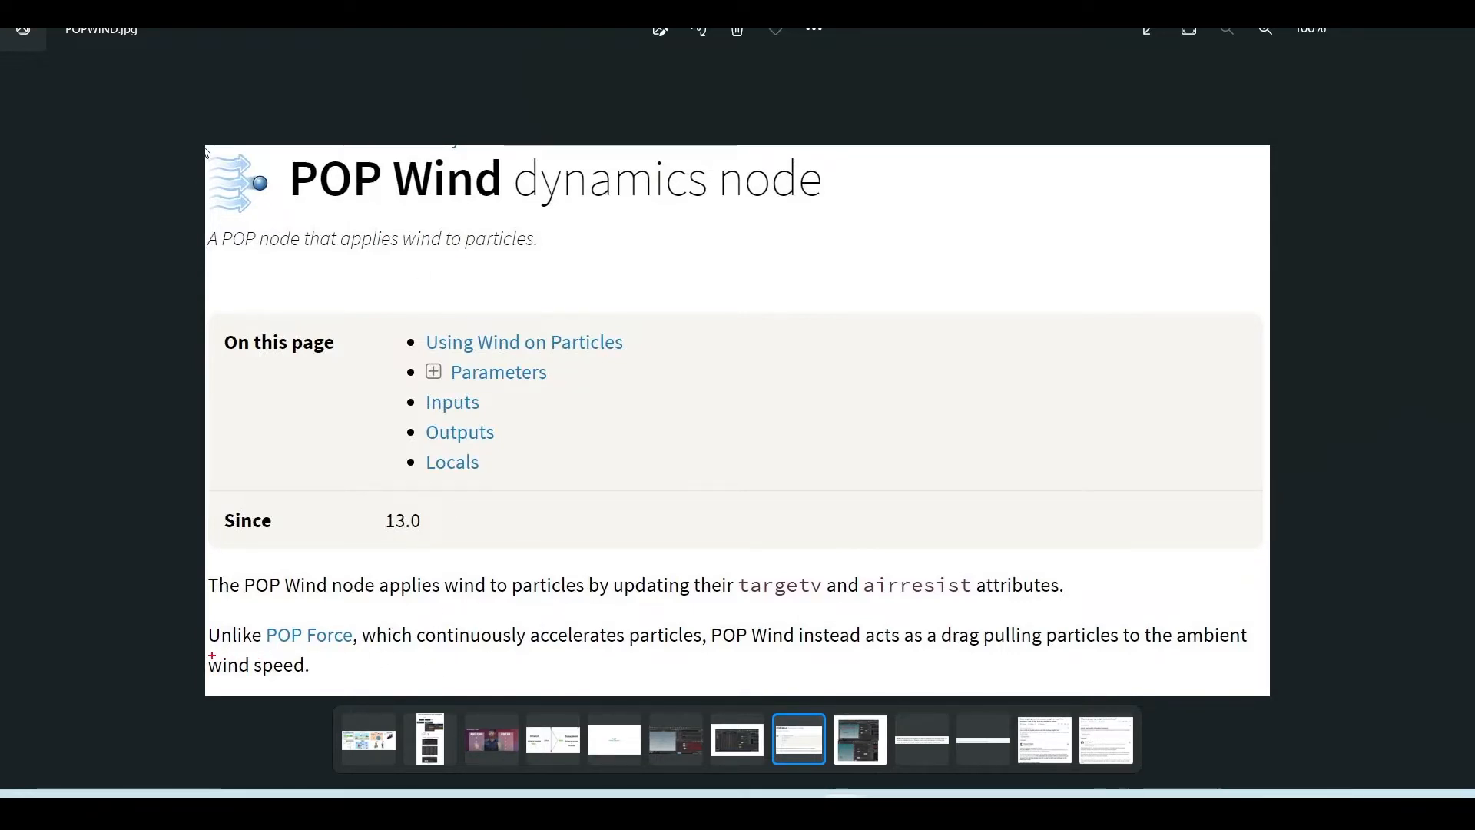
pyautogui.moveTo(264, 652)
pyautogui.mouseDown()
pyautogui.moveTo(350, 646)
pyautogui.moveTo(260, 639)
pyautogui.mouseUp()
pyautogui.moveTo(363, 628)
pyautogui.mouseDown()
pyautogui.moveTo(697, 619)
pyautogui.moveTo(670, 650)
pyautogui.moveTo(354, 643)
pyautogui.mouseUp()
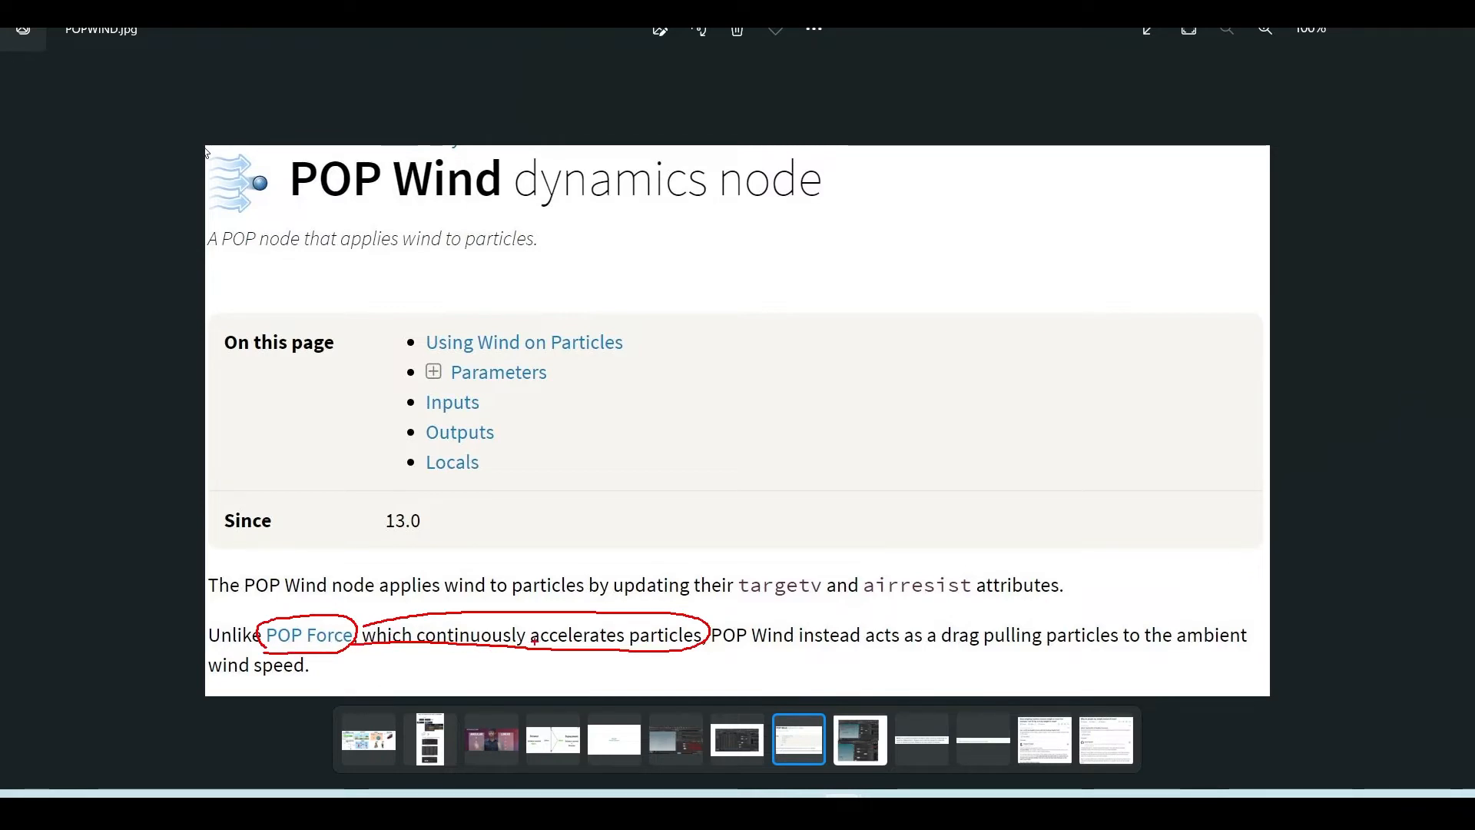
pyautogui.press('Escape')
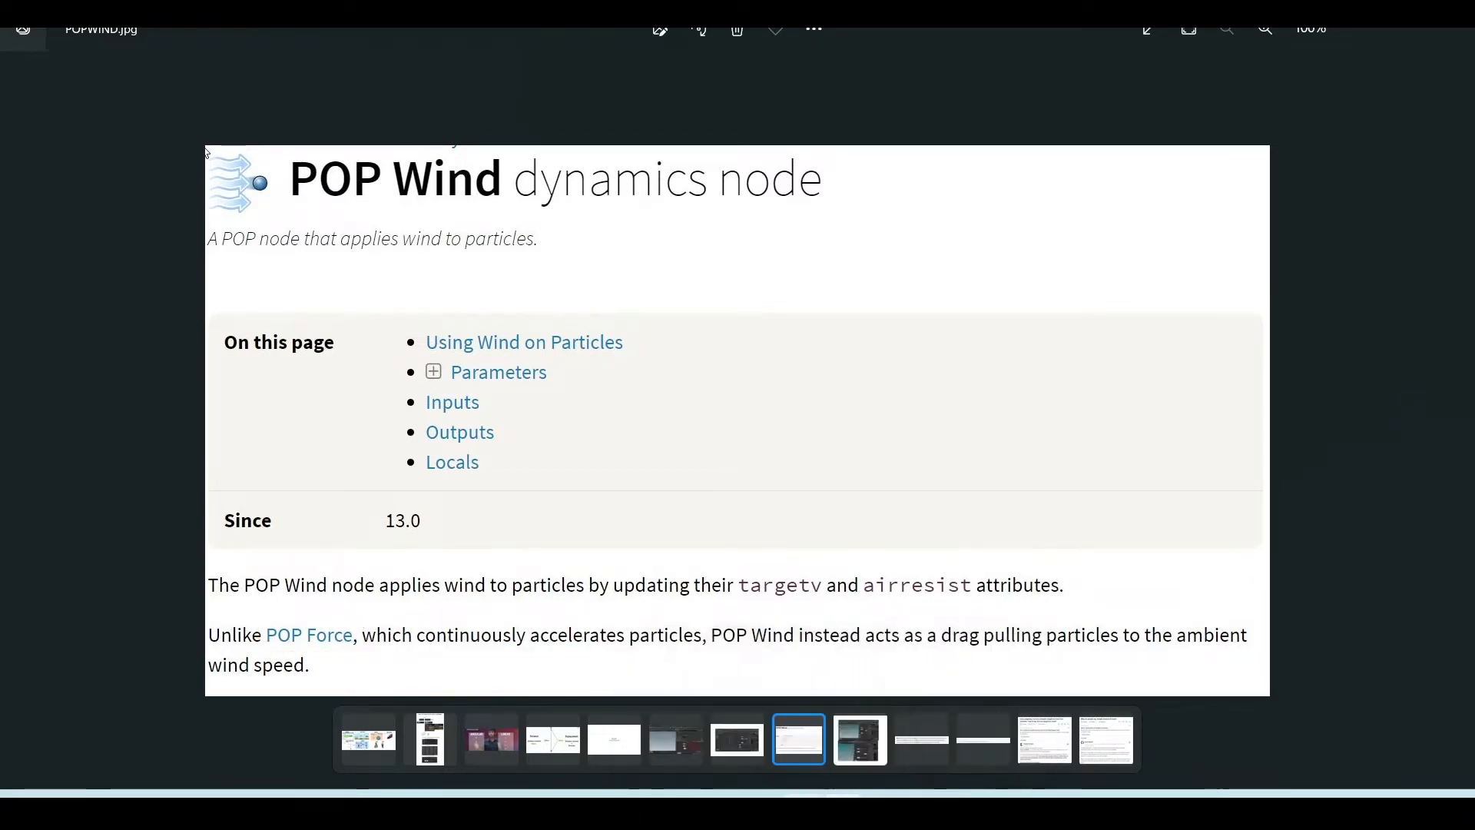
pyautogui.click(803, 799)
pyautogui.click(105, 718)
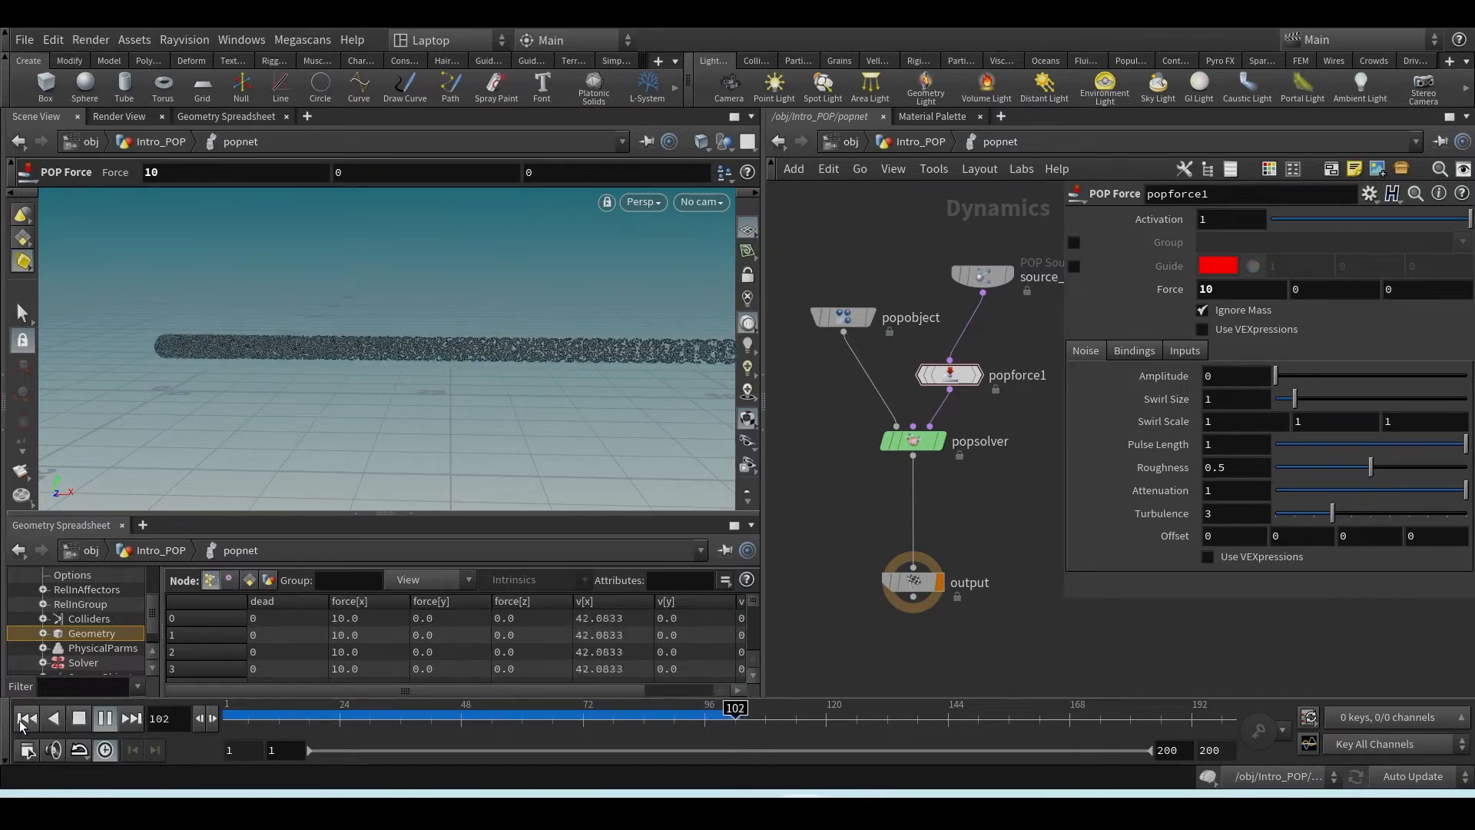
pyautogui.click(79, 717)
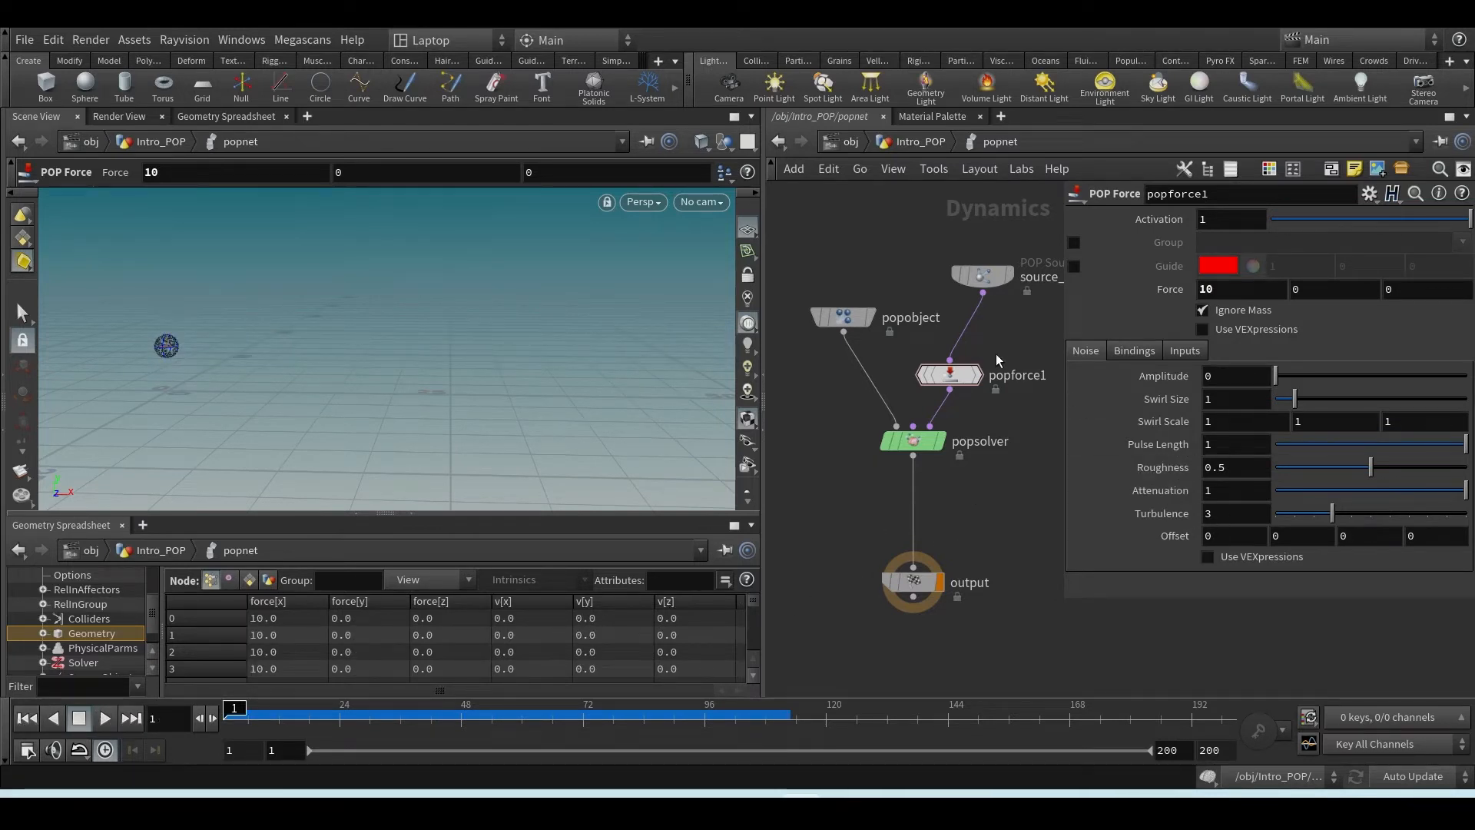
# - Align popforce1 beneath source_first_input in the network and set its X force to 4
pyautogui.moveTo(964, 381); pyautogui.dragTo(997, 356)
pyautogui.moveTo(1010, 395); pyautogui.dragTo(959, 449, button='middle')
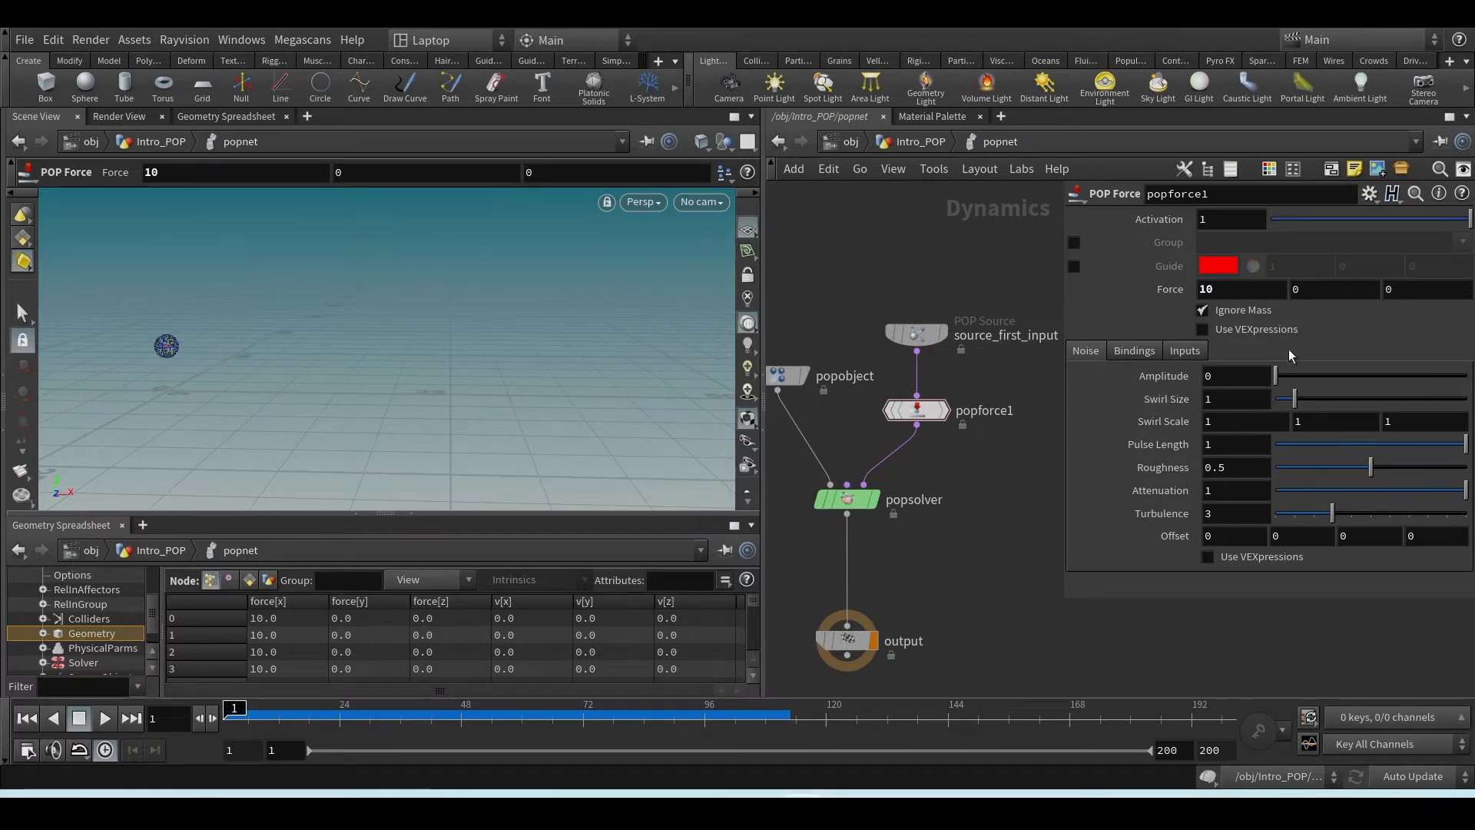
pyautogui.doubleClick(1210, 290)
pyautogui.write('4')
pyautogui.press('Return')
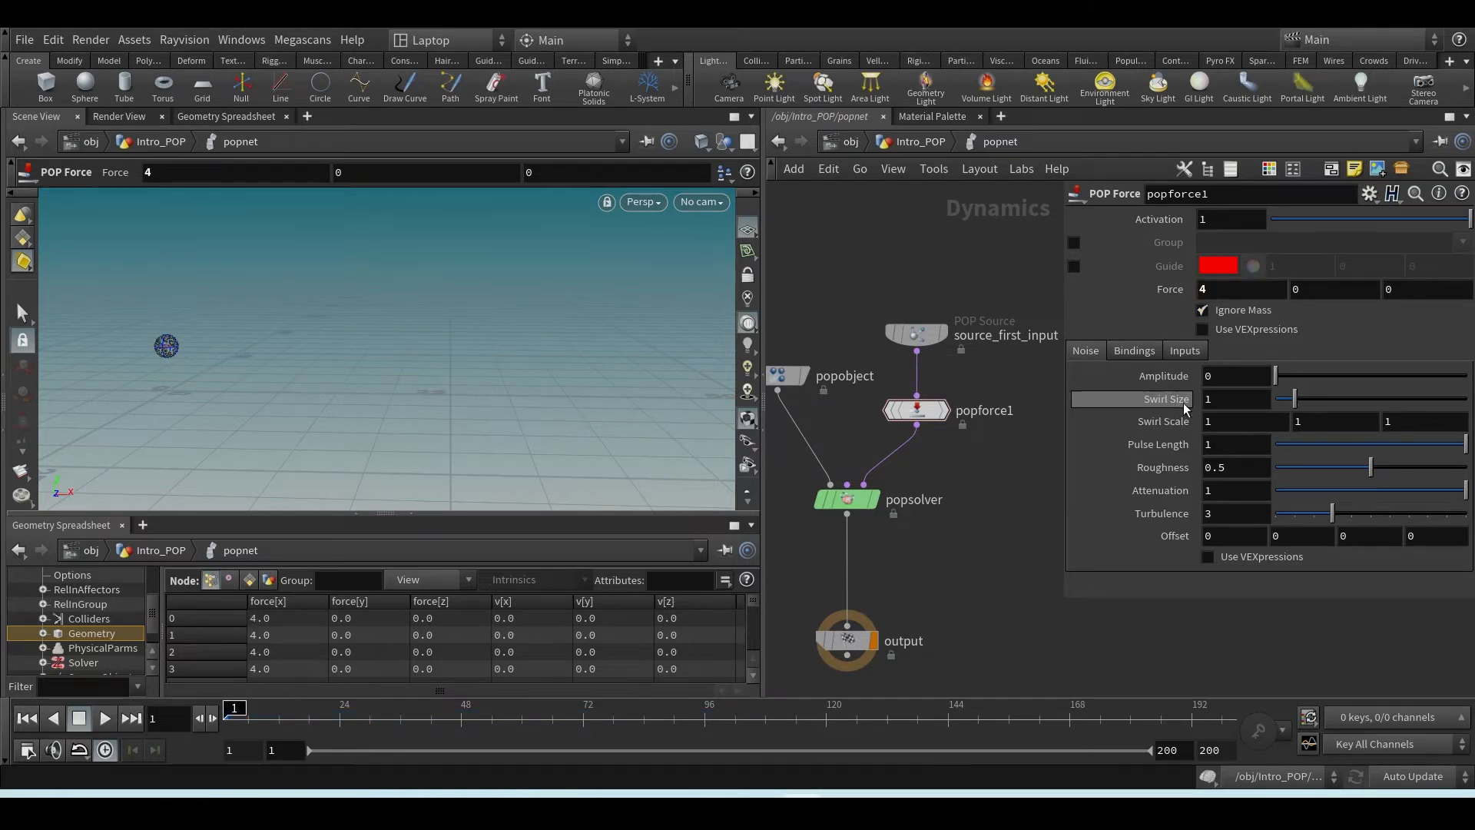
# - Enable popforce1's red guide and examine the force direction lines around the emitter from a closer angle
pyautogui.click(1074, 267)
pyautogui.press('Escape')
pyautogui.moveTo(290, 428); pyautogui.dragTo(412, 320)
pyautogui.press('Return')
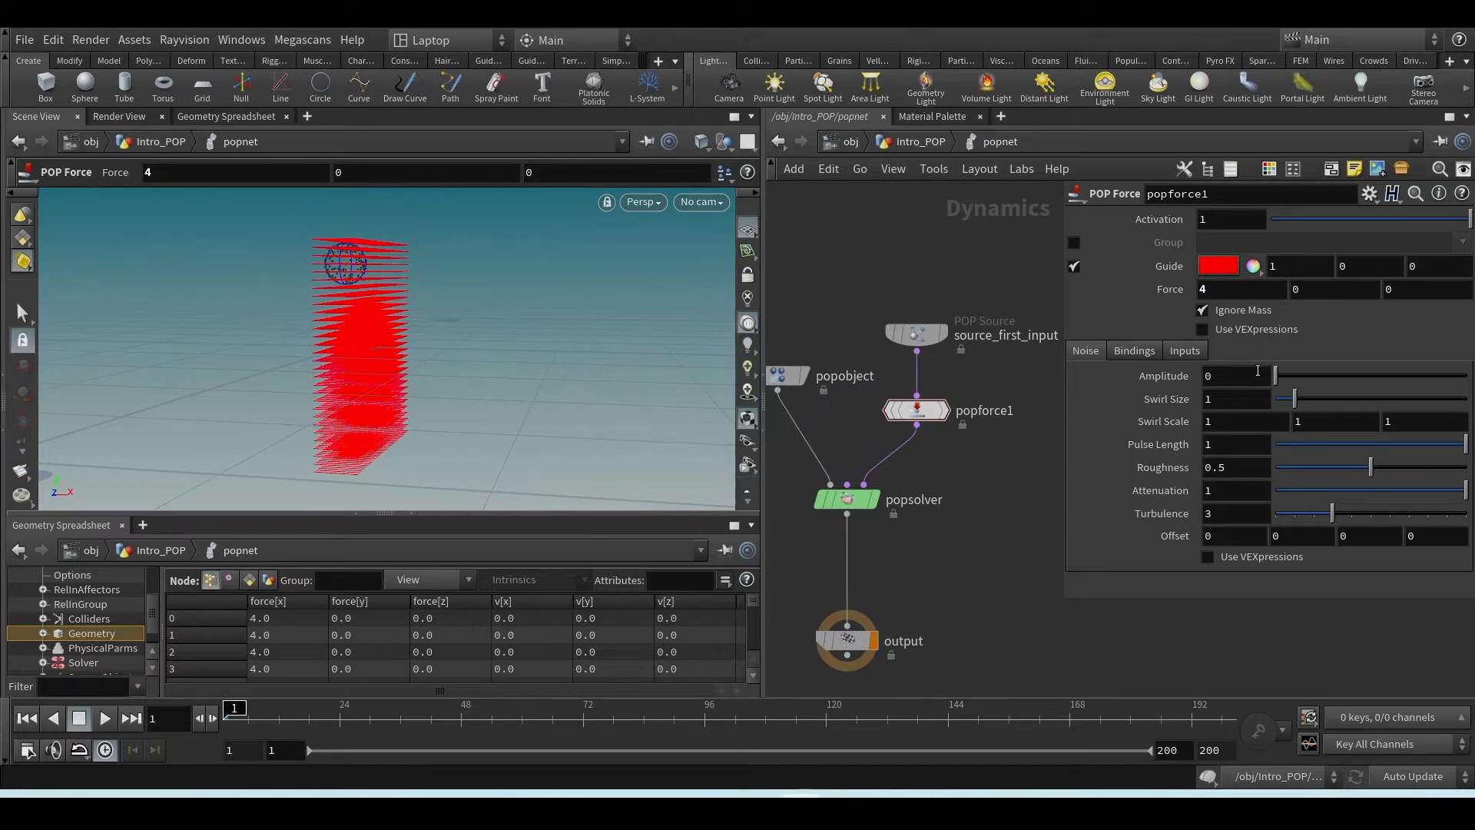
# - Give popforce1's noise an amplitude of 4.8, a swirl size of 5.65 and a turbulence of 3
pyautogui.moveTo(1278, 380); pyautogui.dragTo(1367, 376)
pyautogui.keyDown('alt'); pyautogui.moveTo(530, 392); pyautogui.dragTo(570, 389); pyautogui.keyUp('alt')
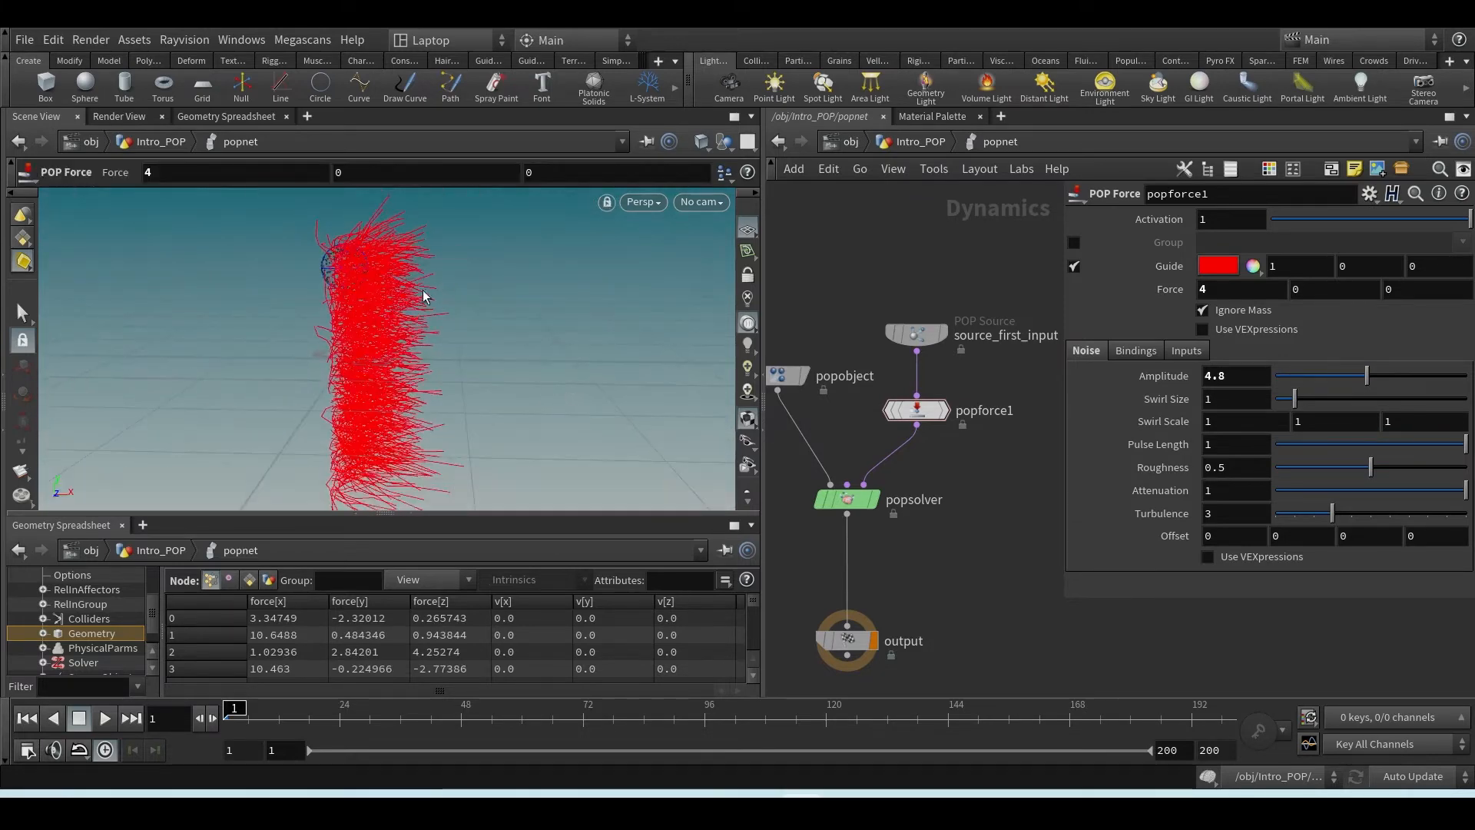
pyautogui.moveTo(1293, 402); pyautogui.dragTo(1339, 397)
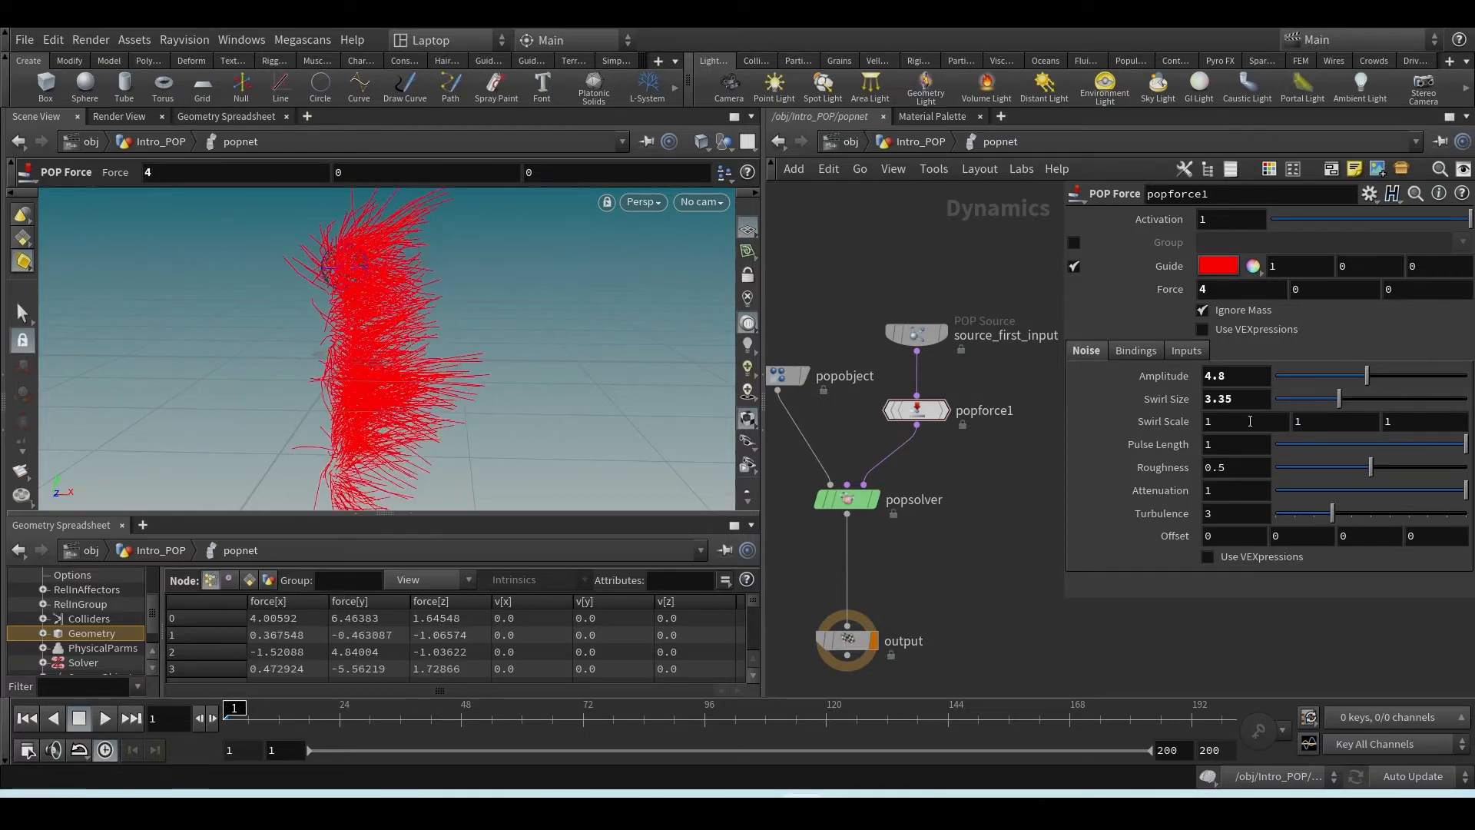
pyautogui.keyDown('alt'); pyautogui.moveTo(305, 333); pyautogui.dragTo(257, 313); pyautogui.keyUp('alt')
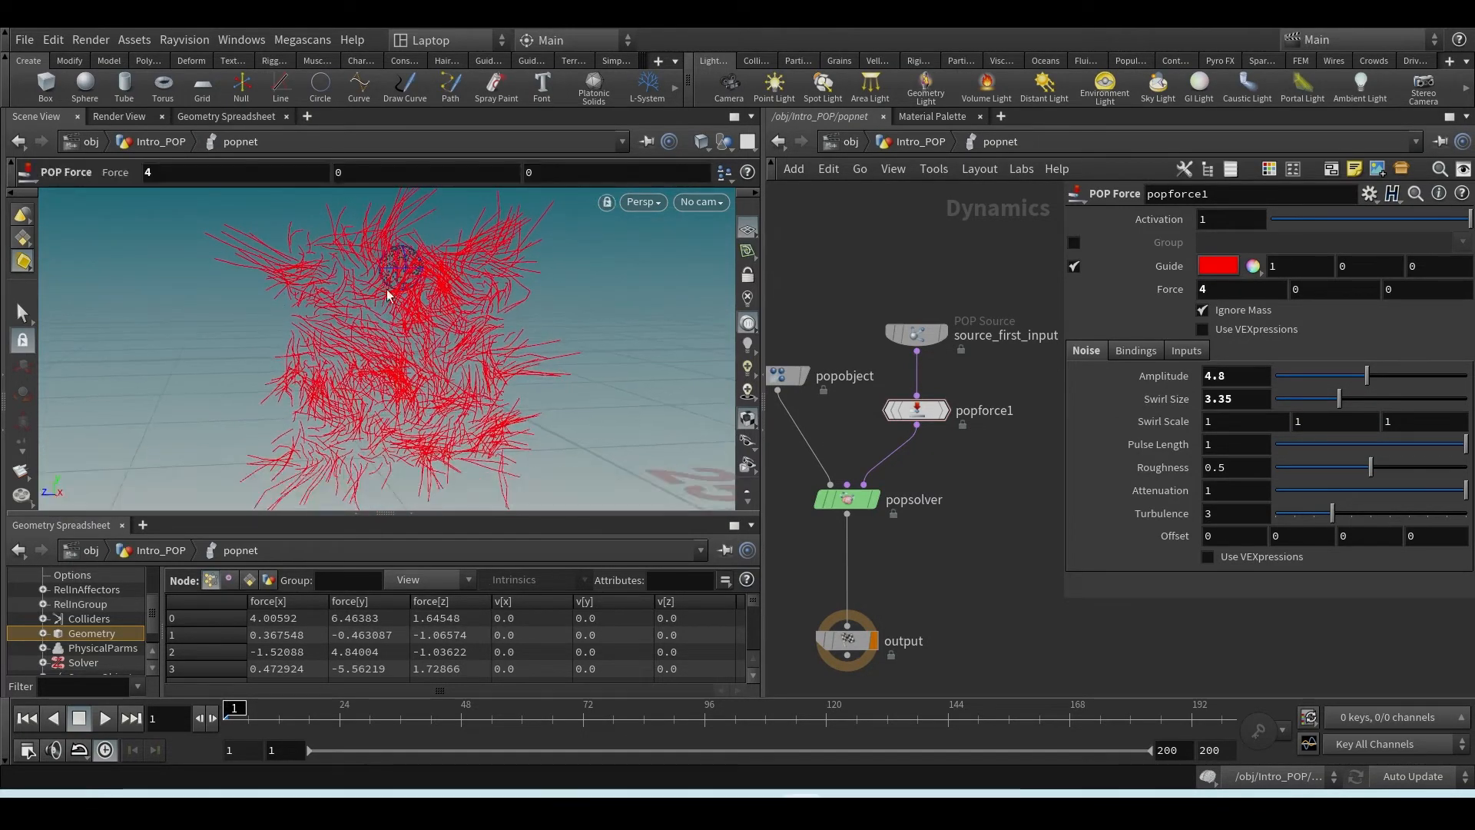
pyautogui.moveTo(1338, 398); pyautogui.dragTo(1383, 393)
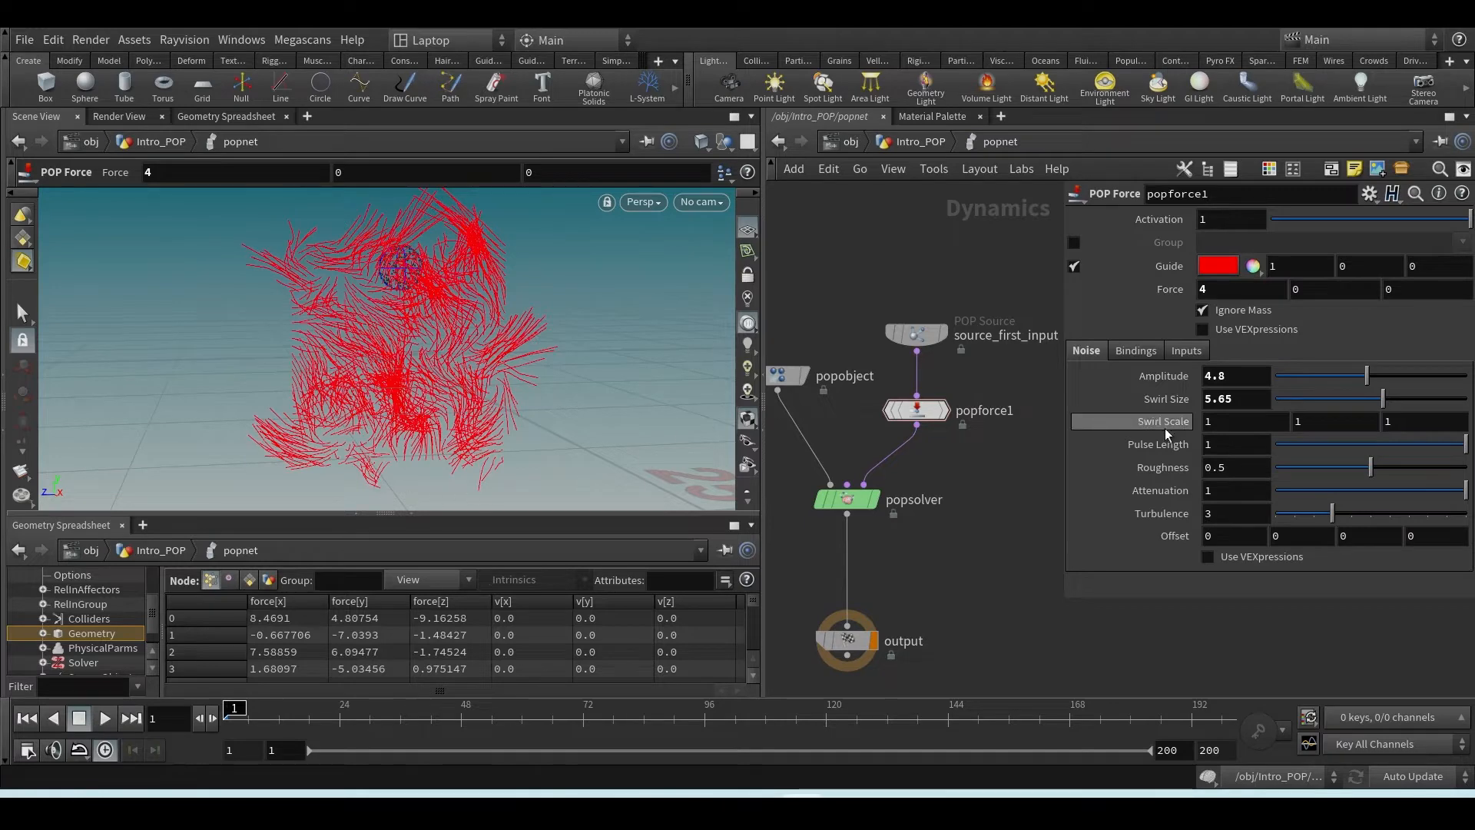
pyautogui.moveTo(1156, 420); pyautogui.dragTo(1157, 416, button='middle')
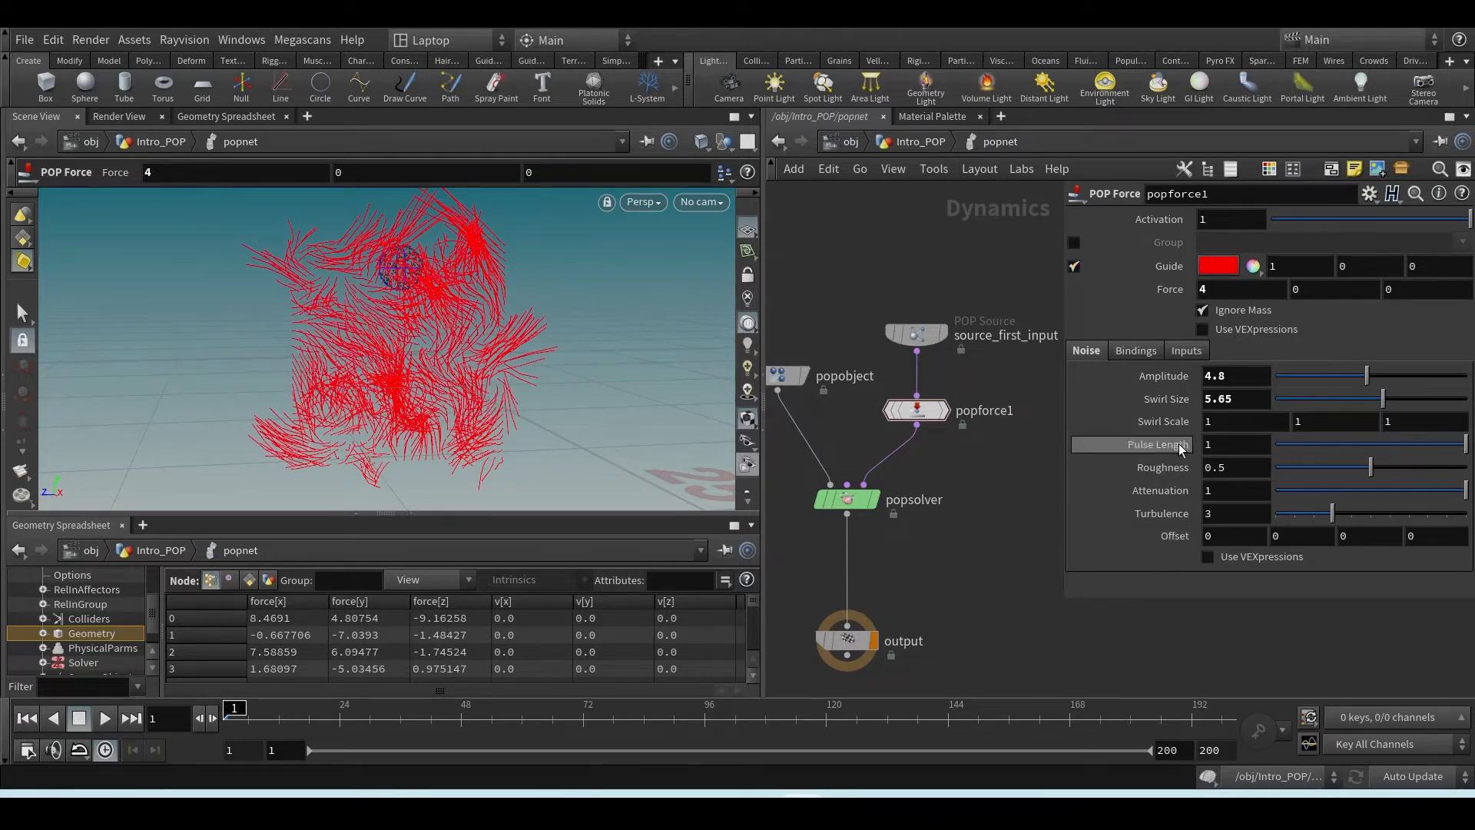
pyautogui.click(1208, 515)
pyautogui.write('3')
pyautogui.press('Return')
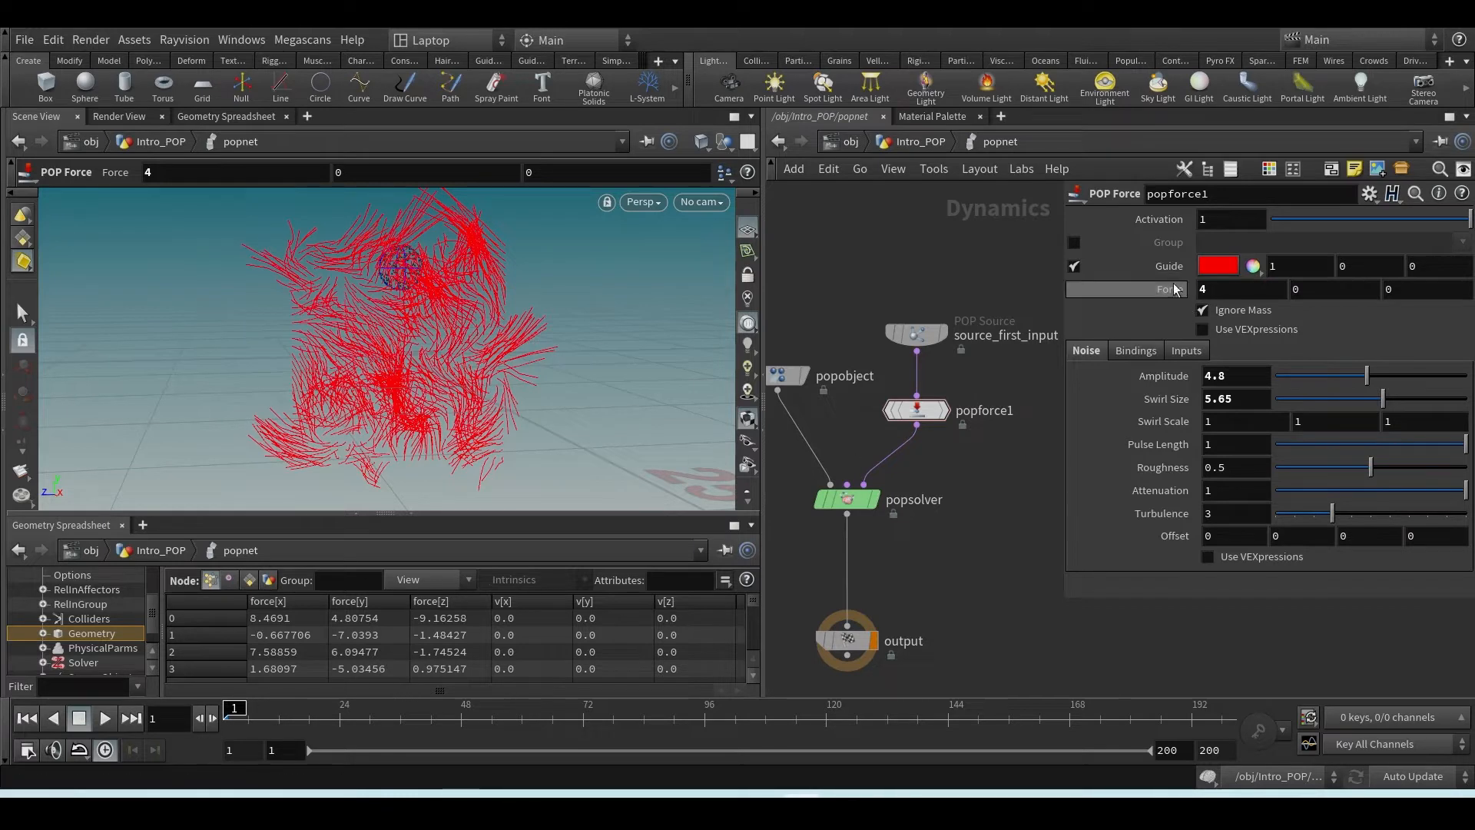
# - Turn off popforce1's guide, play the simulation to view the noisy particle motion, and rewind to frame 1
pyautogui.click(1073, 266)
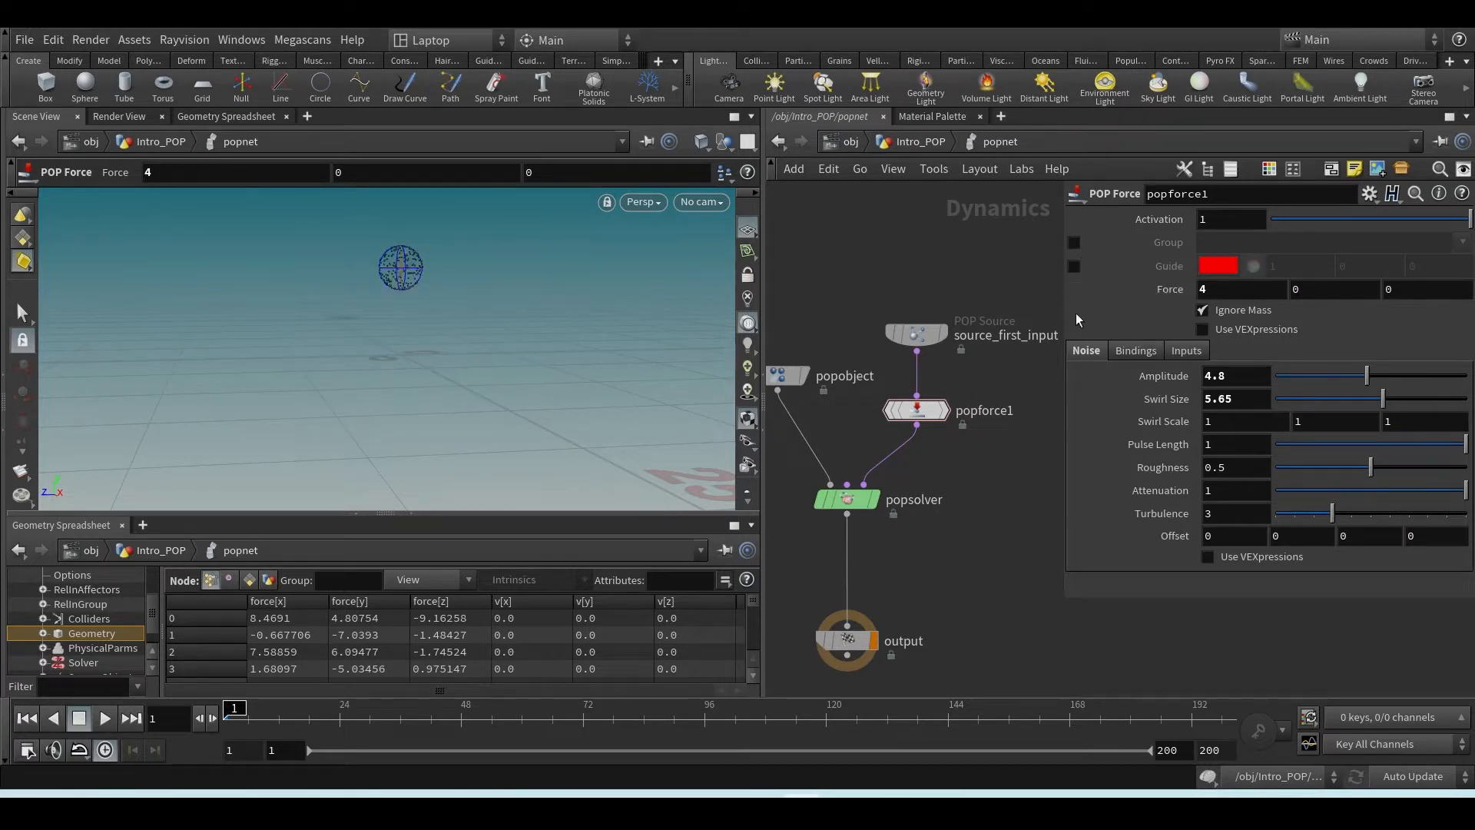
pyautogui.keyDown('alt'); pyautogui.moveTo(377, 342); pyautogui.dragTo(547, 344); pyautogui.keyUp('alt')
pyautogui.keyDown('alt'); pyautogui.moveTo(528, 355); pyautogui.dragTo(451, 411, button='middle'); pyautogui.keyUp('alt')
pyautogui.scroll(-3, 442, 408)
pyautogui.press('Return')
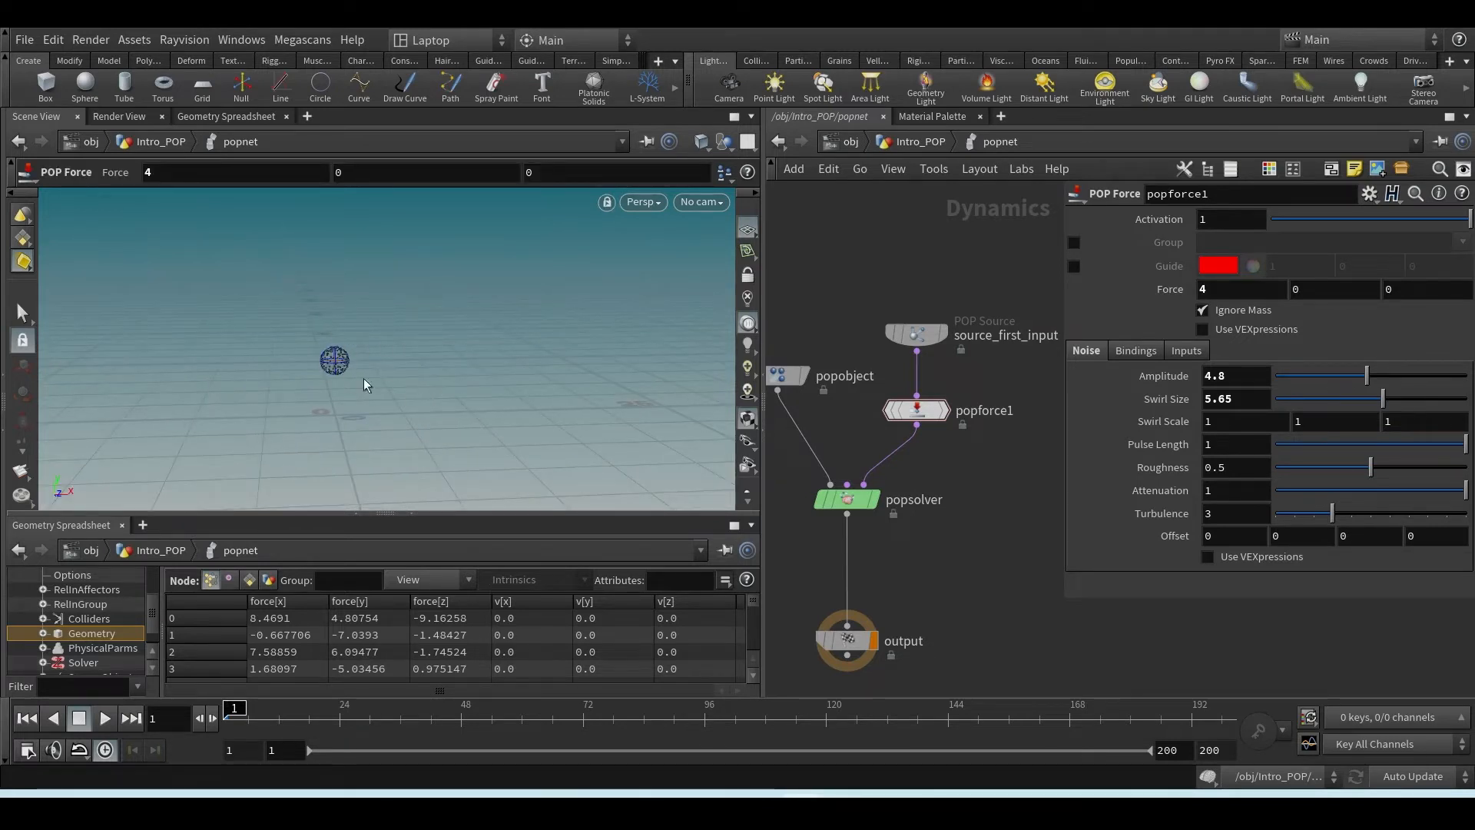
pyautogui.click(105, 717)
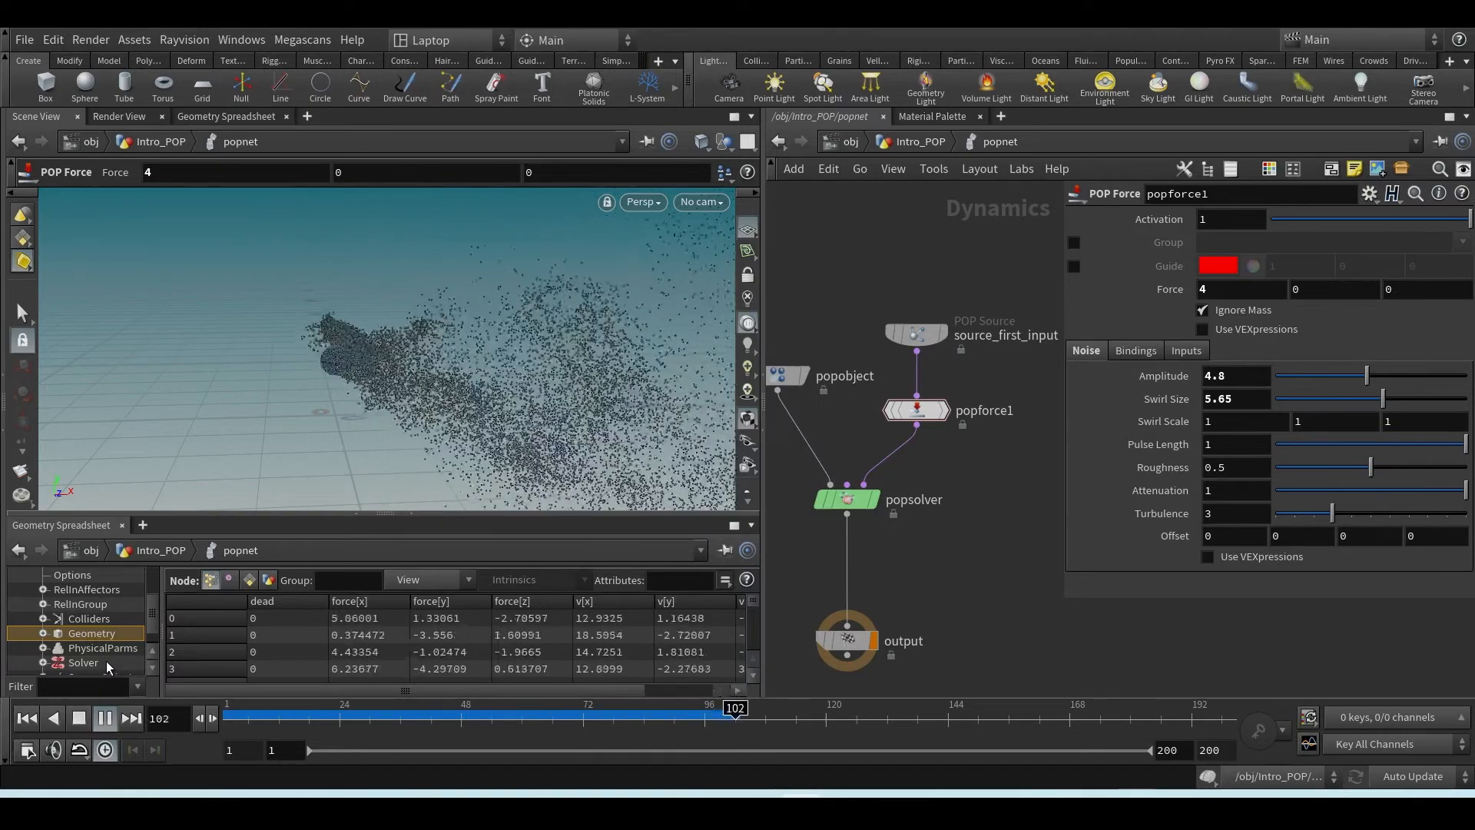
pyautogui.click(27, 722)
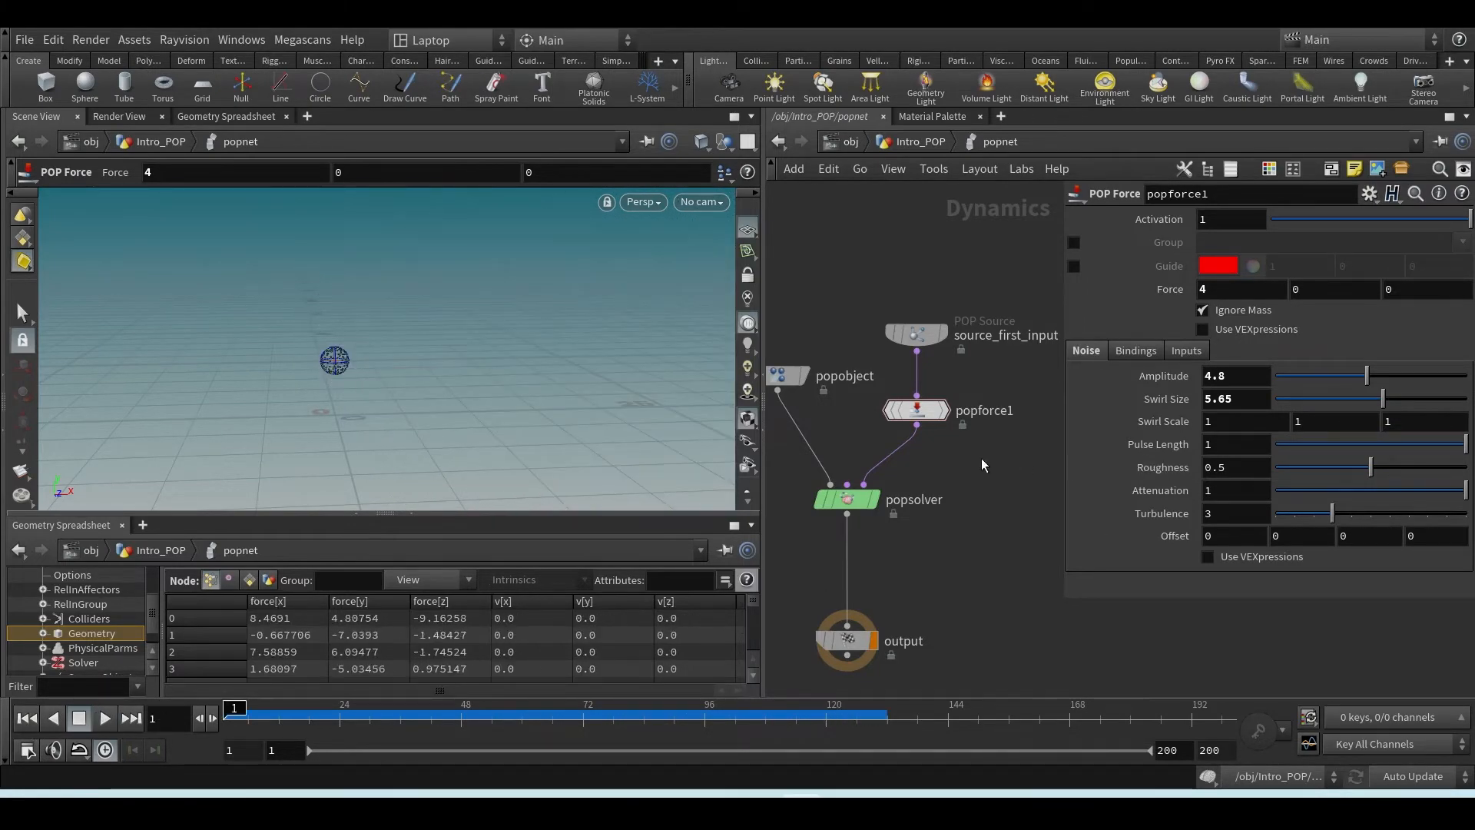
# - Pull popforce1 out of the node chain and insert a POP Wind node between source_first_input and popsolver
pyautogui.moveTo(980, 458); pyautogui.dragTo(926, 518, button='middle')
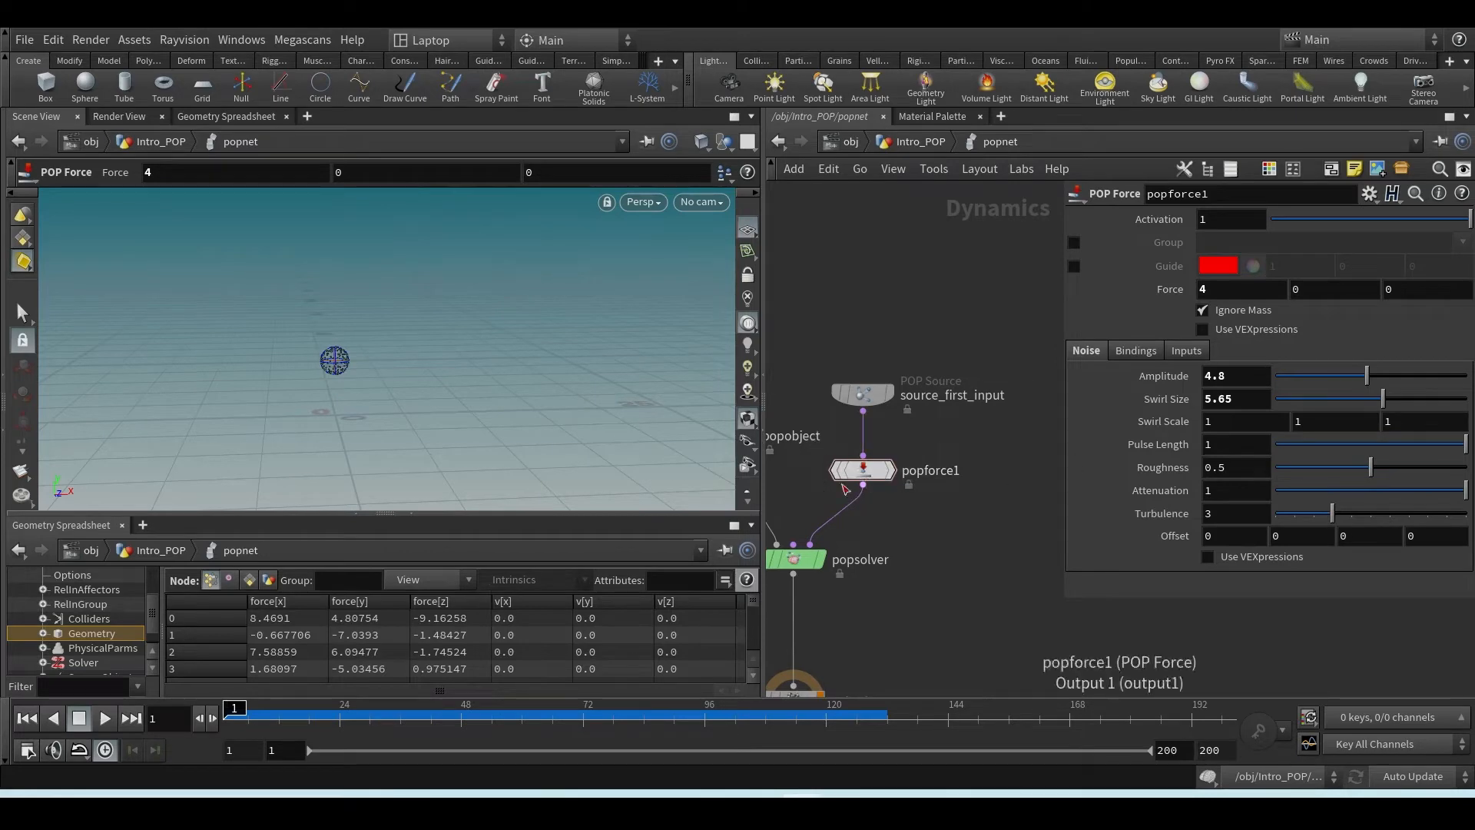
pyautogui.moveTo(861, 470); pyautogui.dragTo(1006, 469)
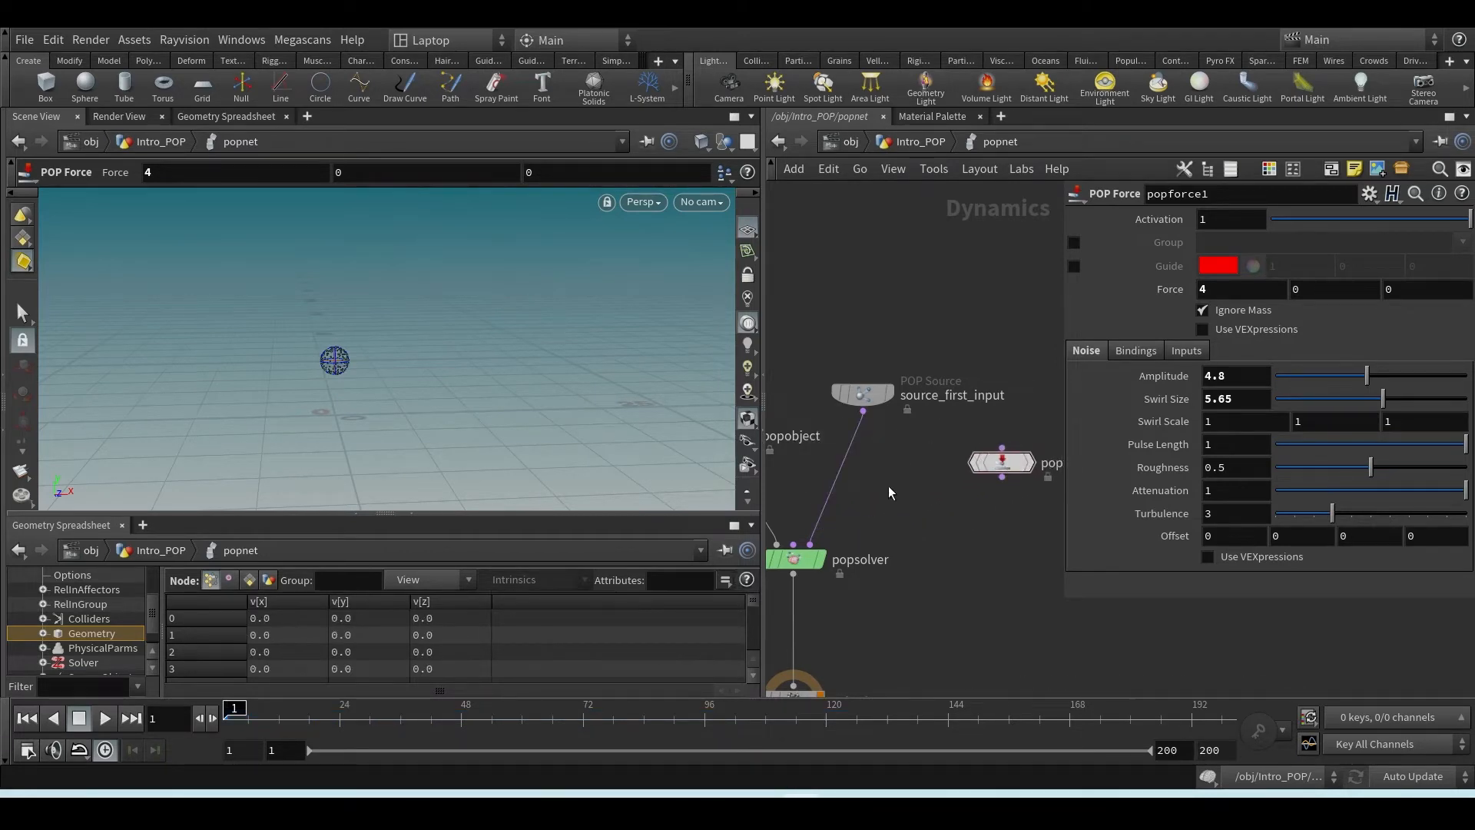
pyautogui.press('Tab')
pyautogui.moveTo(913, 459)
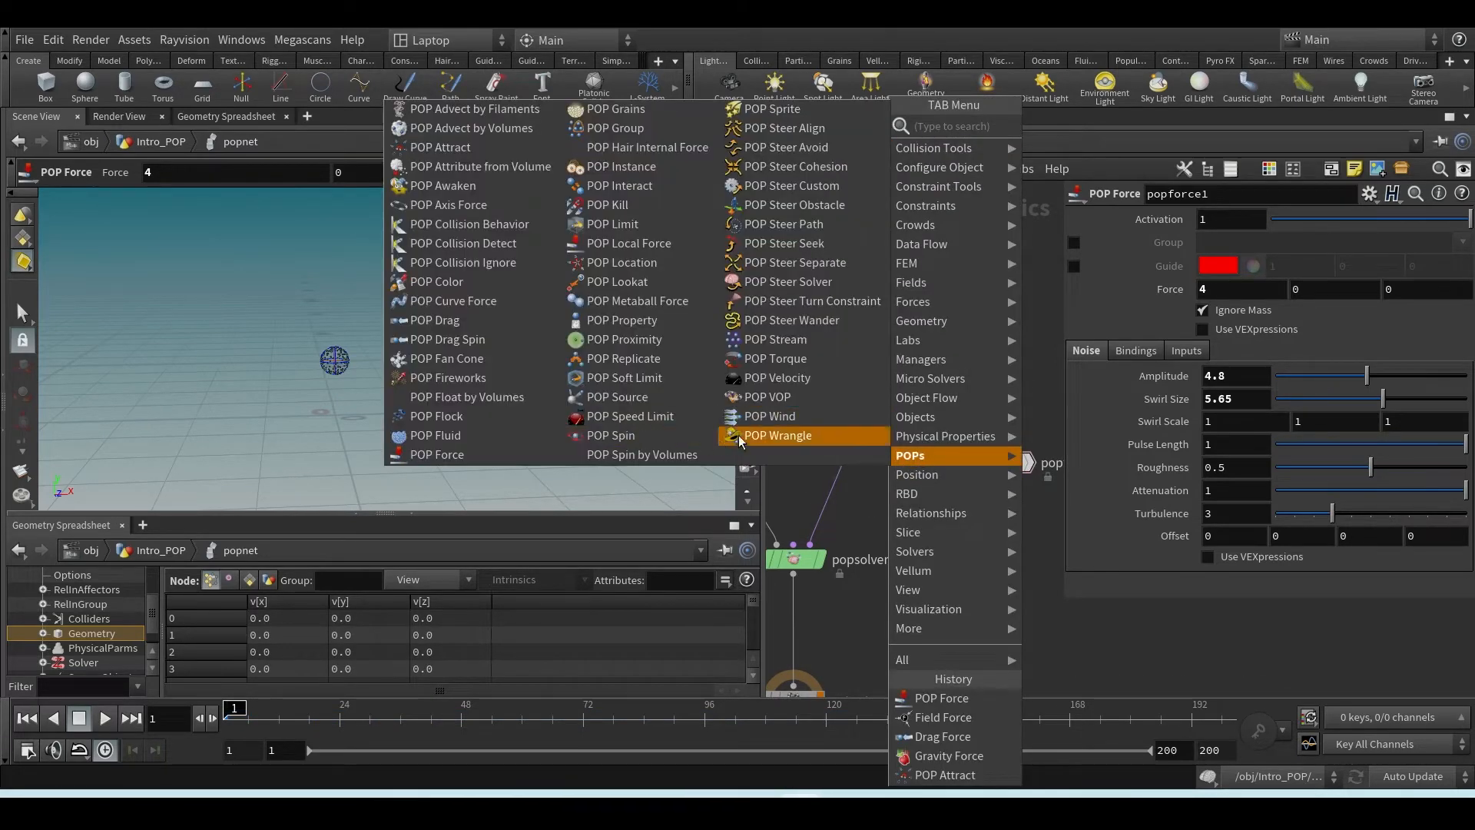
pyautogui.click(778, 417)
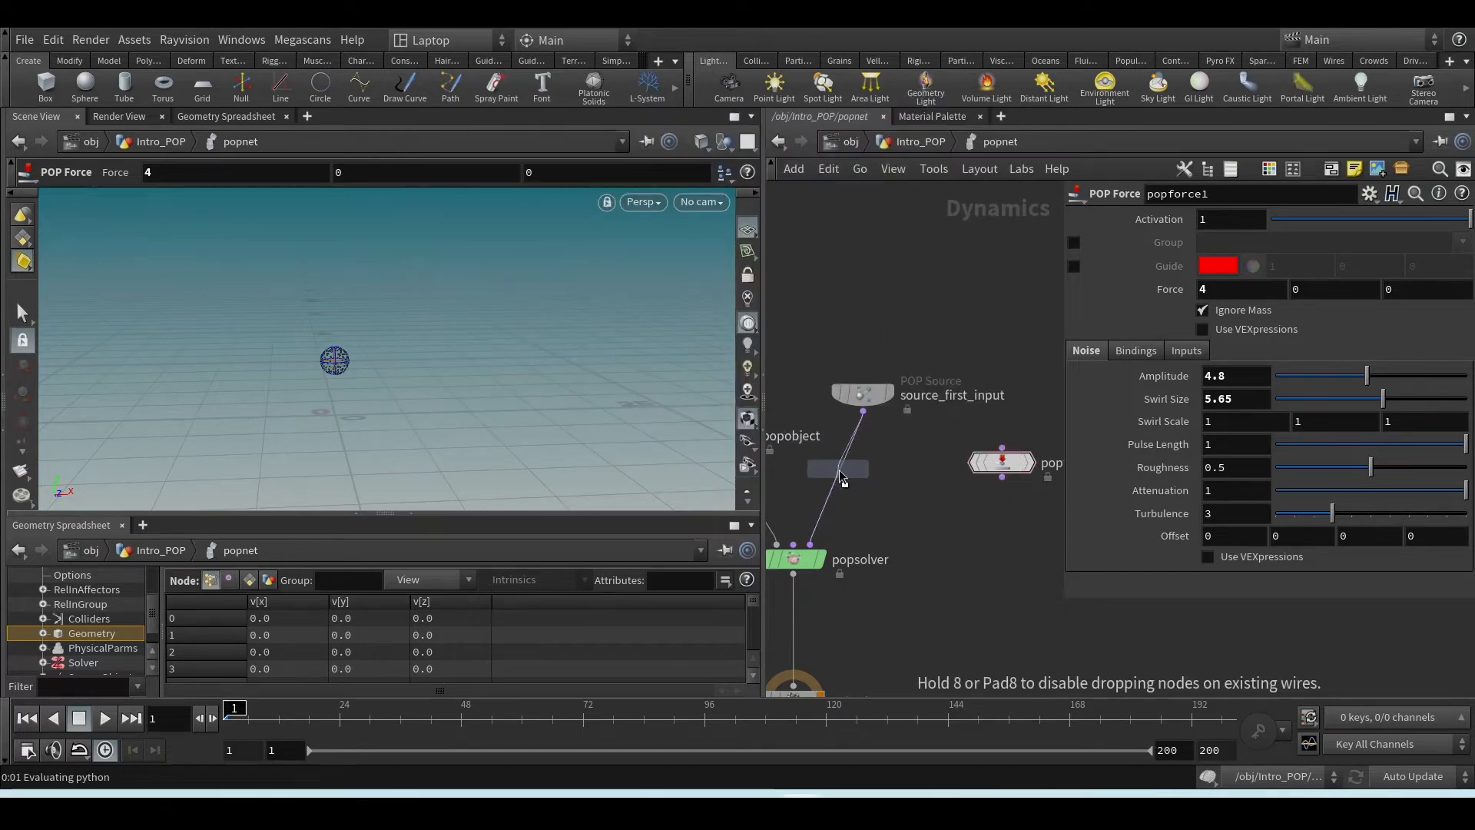
pyautogui.click(871, 475)
pyautogui.moveTo(873, 474); pyautogui.dragTo(860, 470)
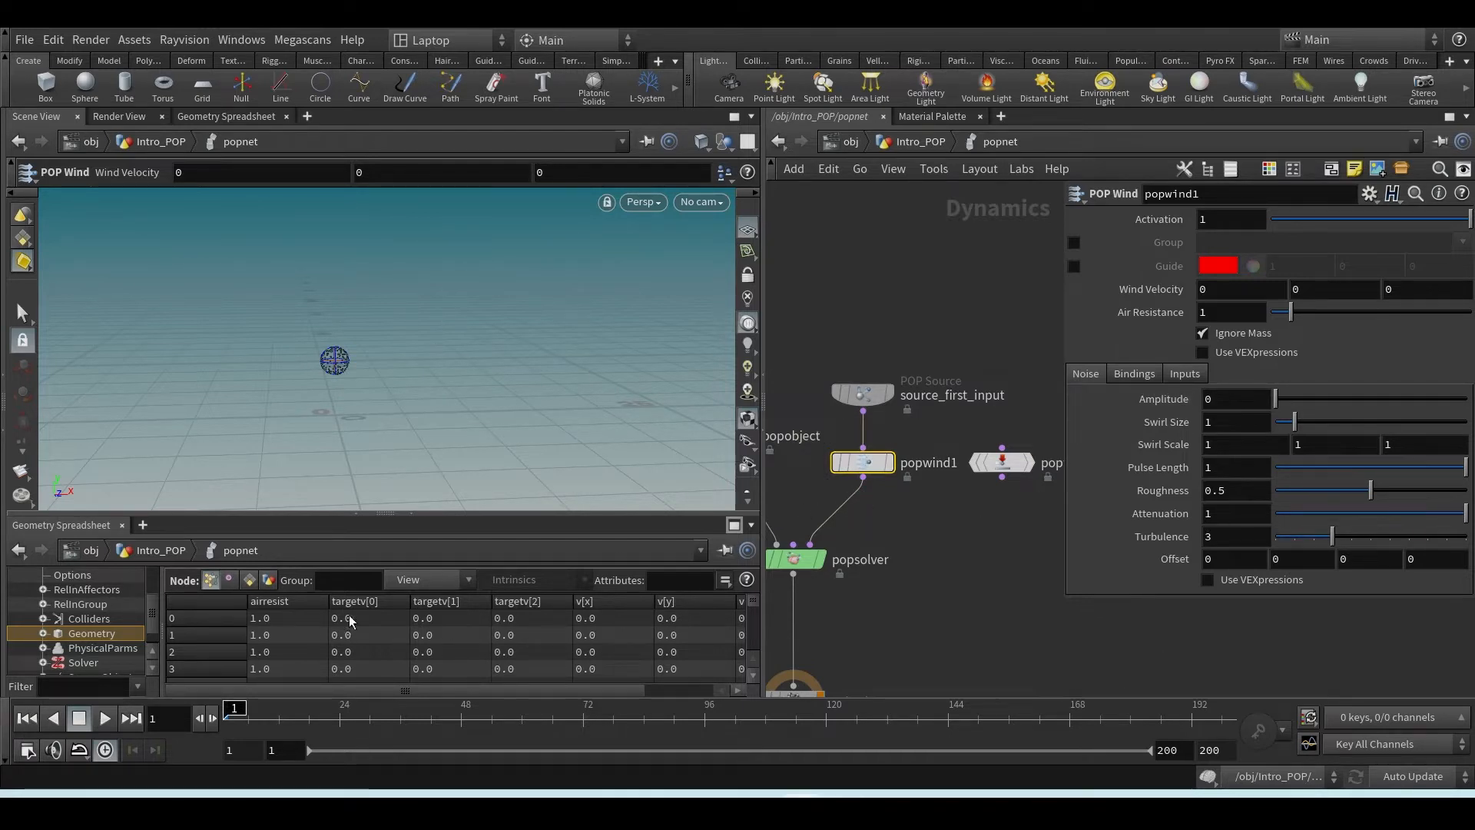
# - Hide the targetv attribute in the Geometry Spreadsheet, leaving only airresist and v displayed
pyautogui.click(418, 580)
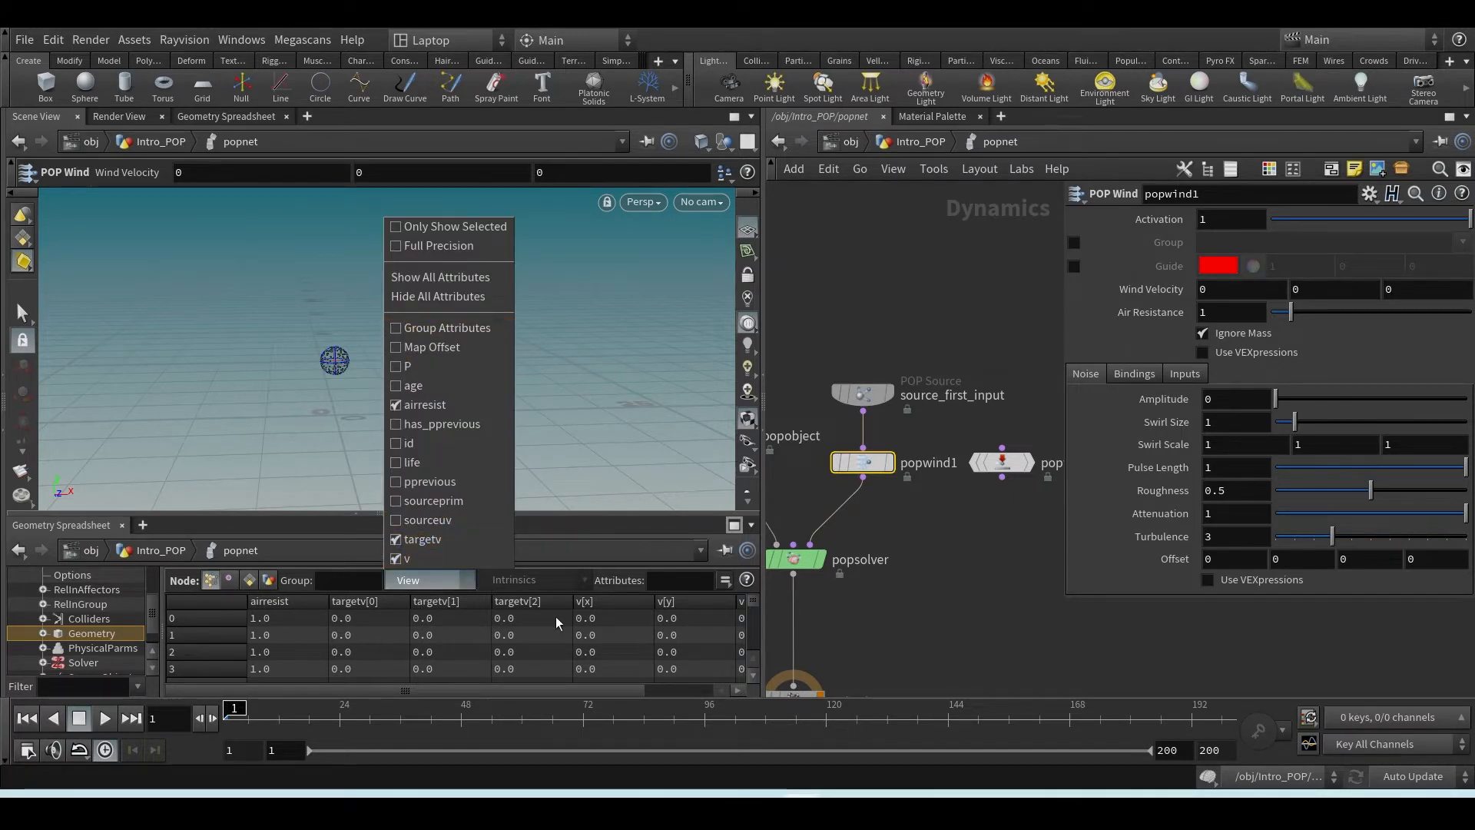
pyautogui.click(365, 606)
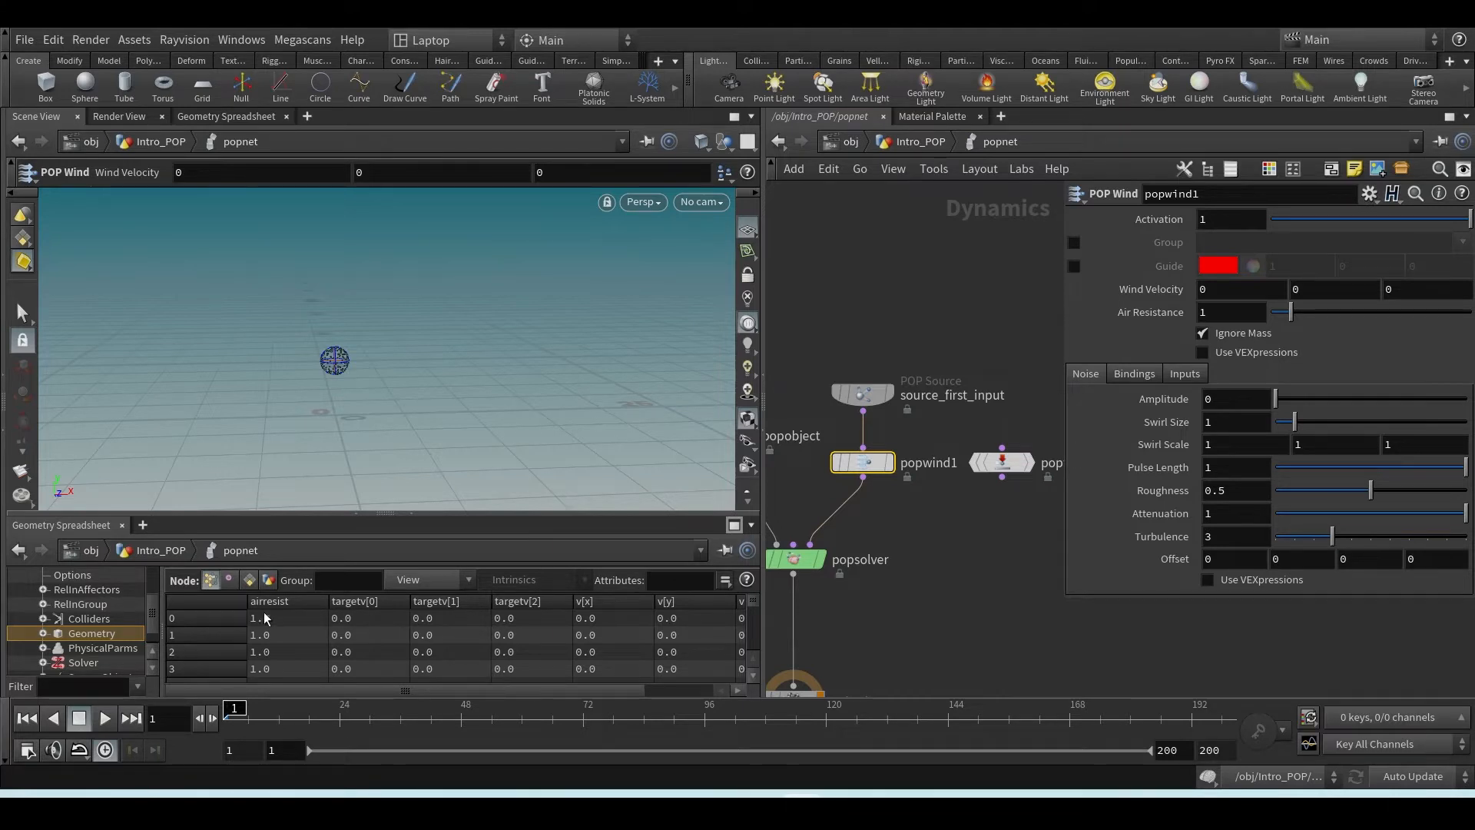
pyautogui.click(415, 589)
pyautogui.click(427, 544)
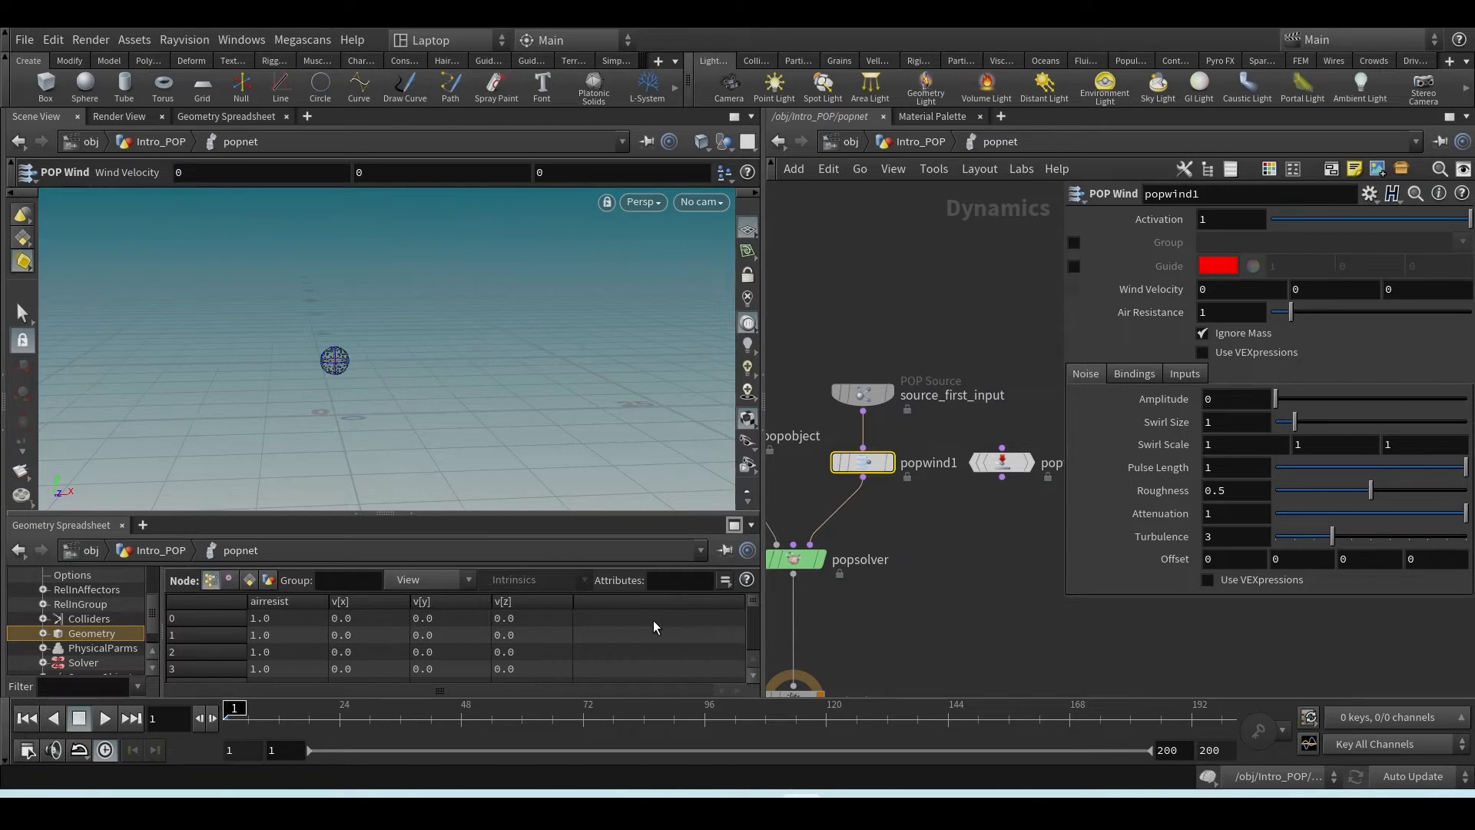
# - Check popforce1's force settings, set popwind1's X wind velocity to 4, play the simulation to watch v, and rewind
pyautogui.moveTo(980, 504); pyautogui.dragTo(825, 449)
pyautogui.click(1001, 462)
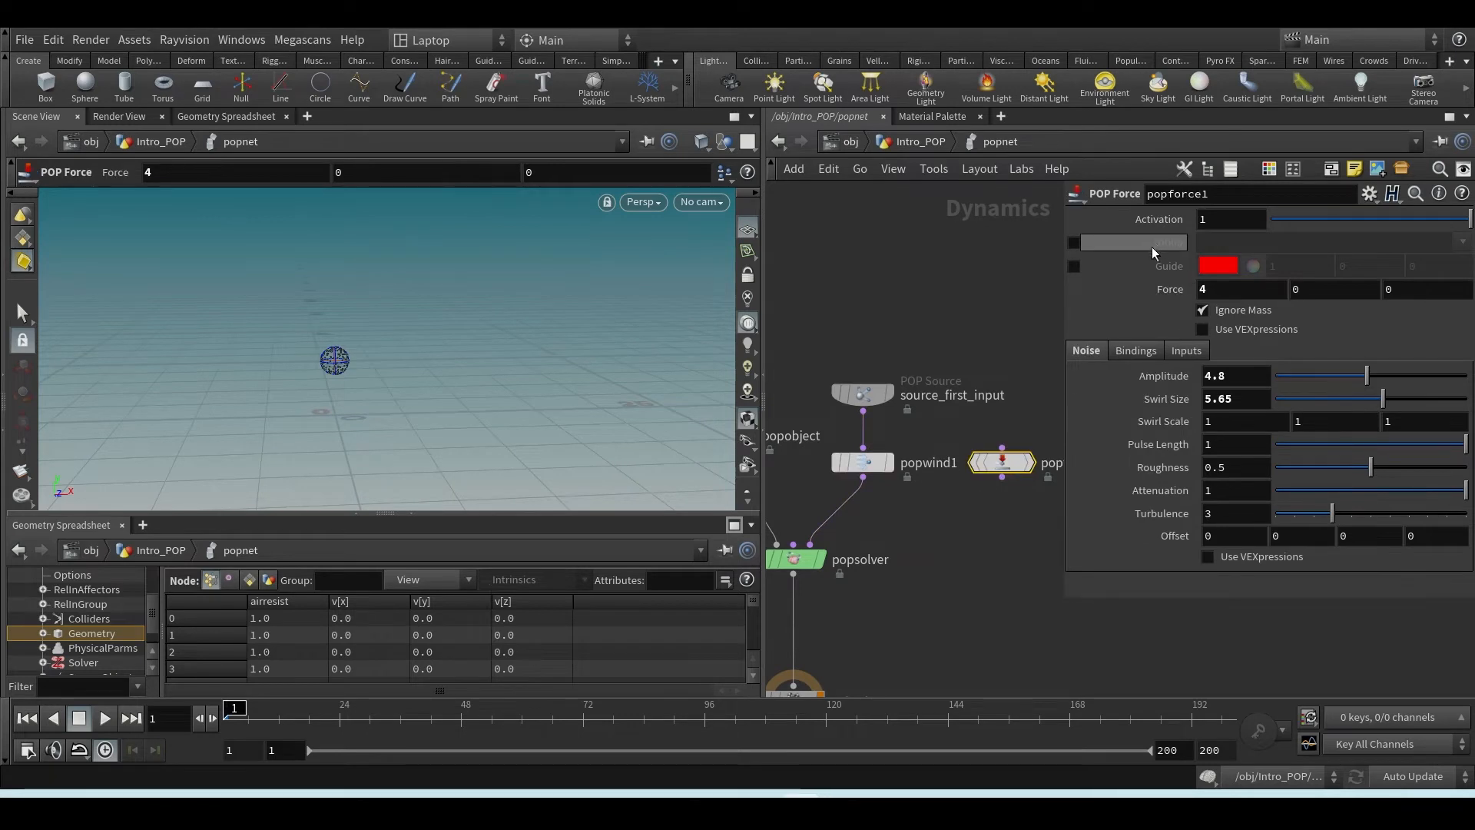
pyautogui.click(930, 460)
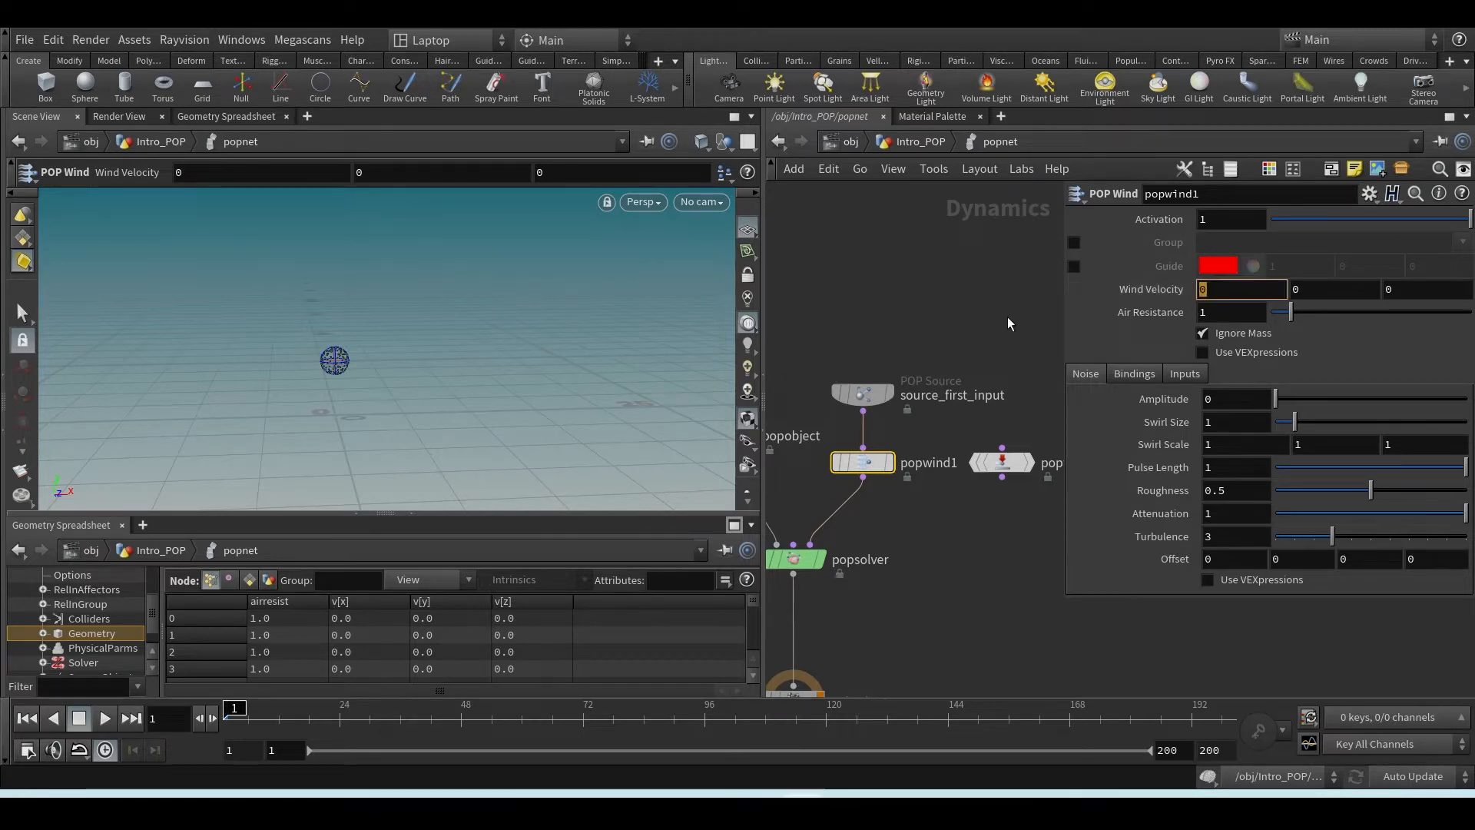
pyautogui.write('4')
pyautogui.press('Return')
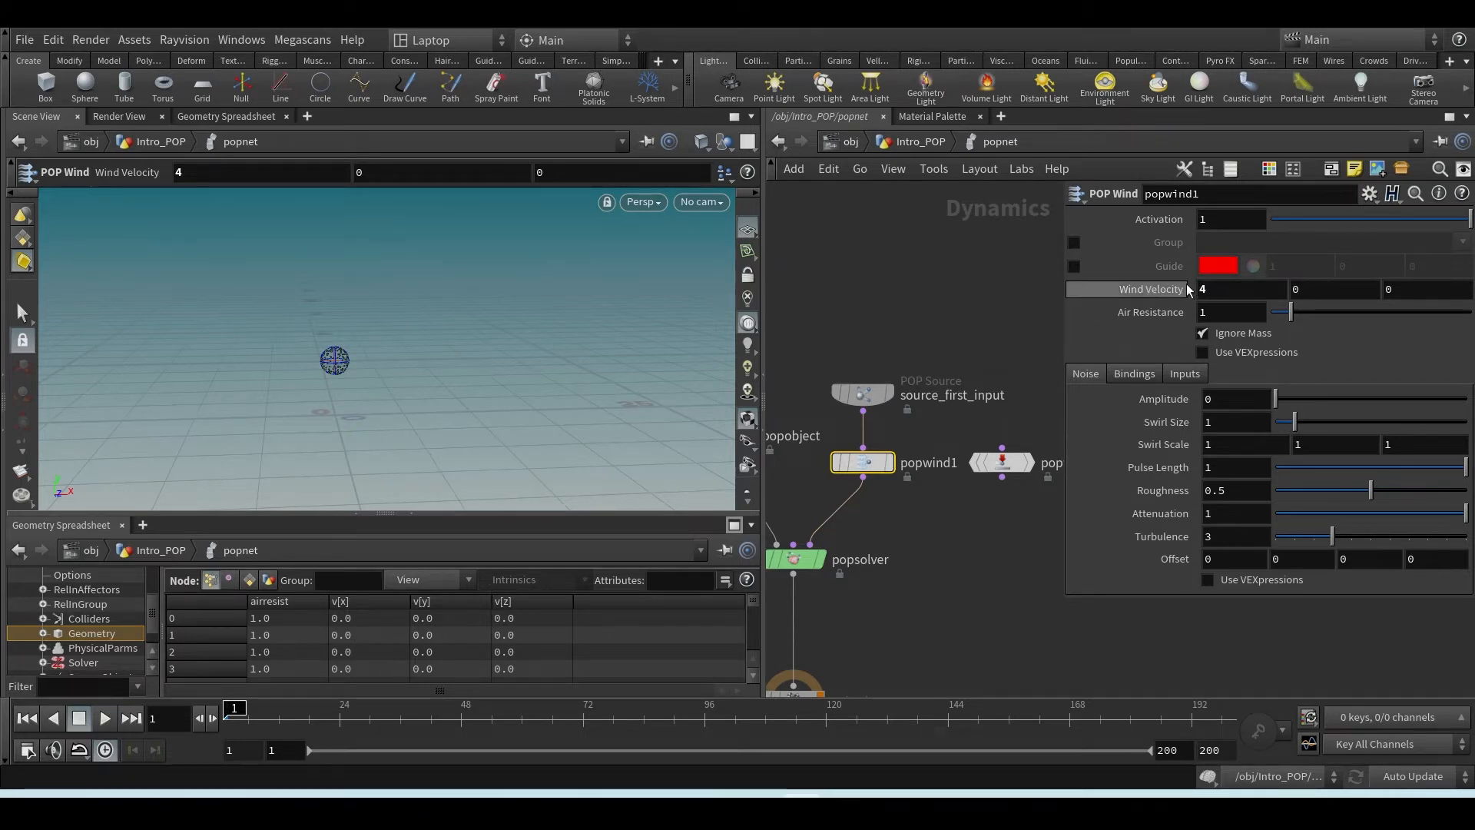
pyautogui.click(105, 724)
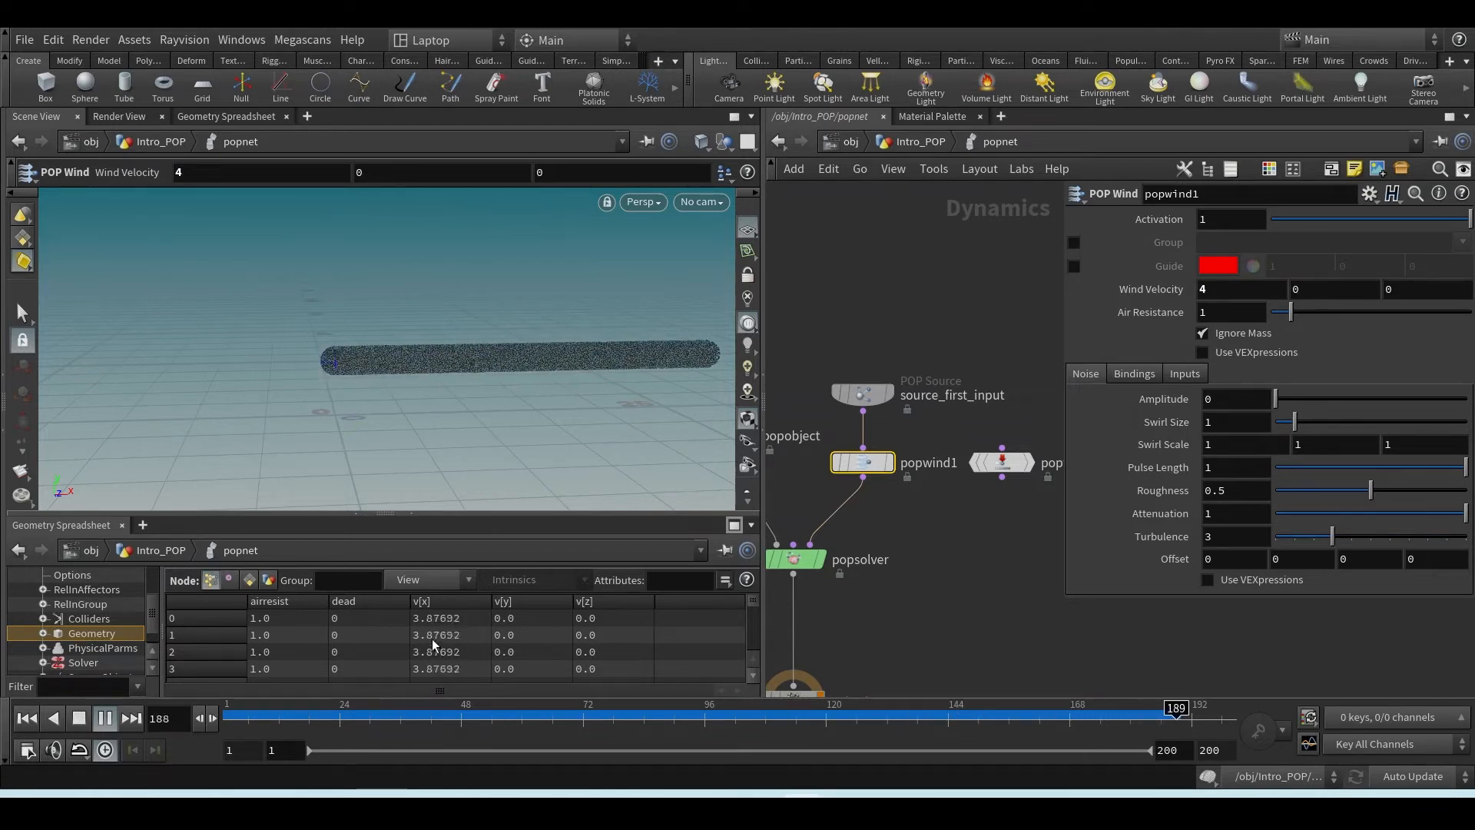
pyautogui.click(27, 717)
# - Set popwind1's X wind velocity to 2, play the simulation to watch the particles' v values, and rewind
pyautogui.moveTo(1225, 289); pyautogui.dragTo(1120, 293)
pyautogui.write('w2')
pyautogui.press('BackSpace')
pyautogui.press('BackSpace')
pyautogui.write('2')
pyautogui.press('Return')
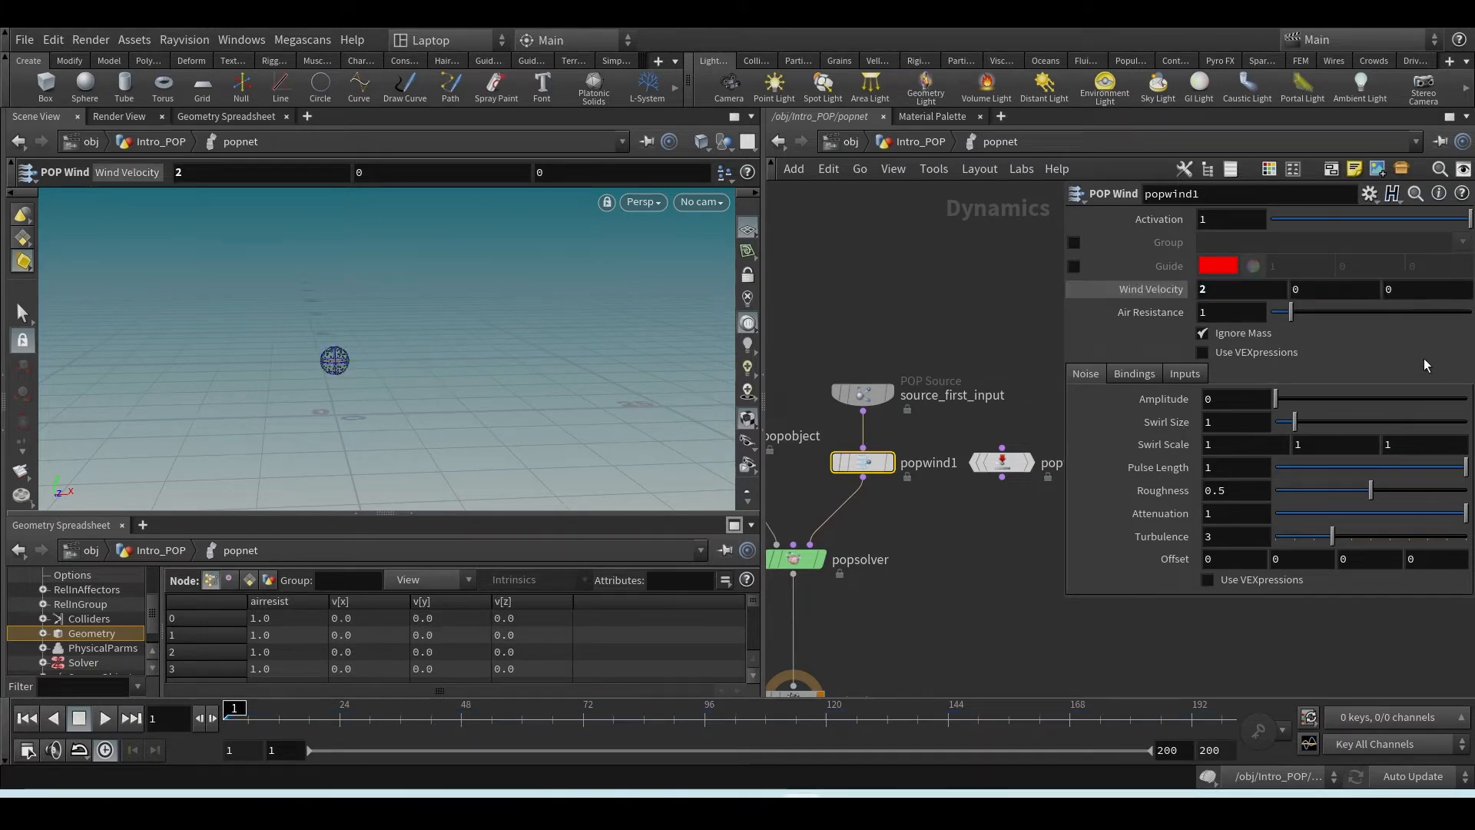
pyautogui.click(105, 719)
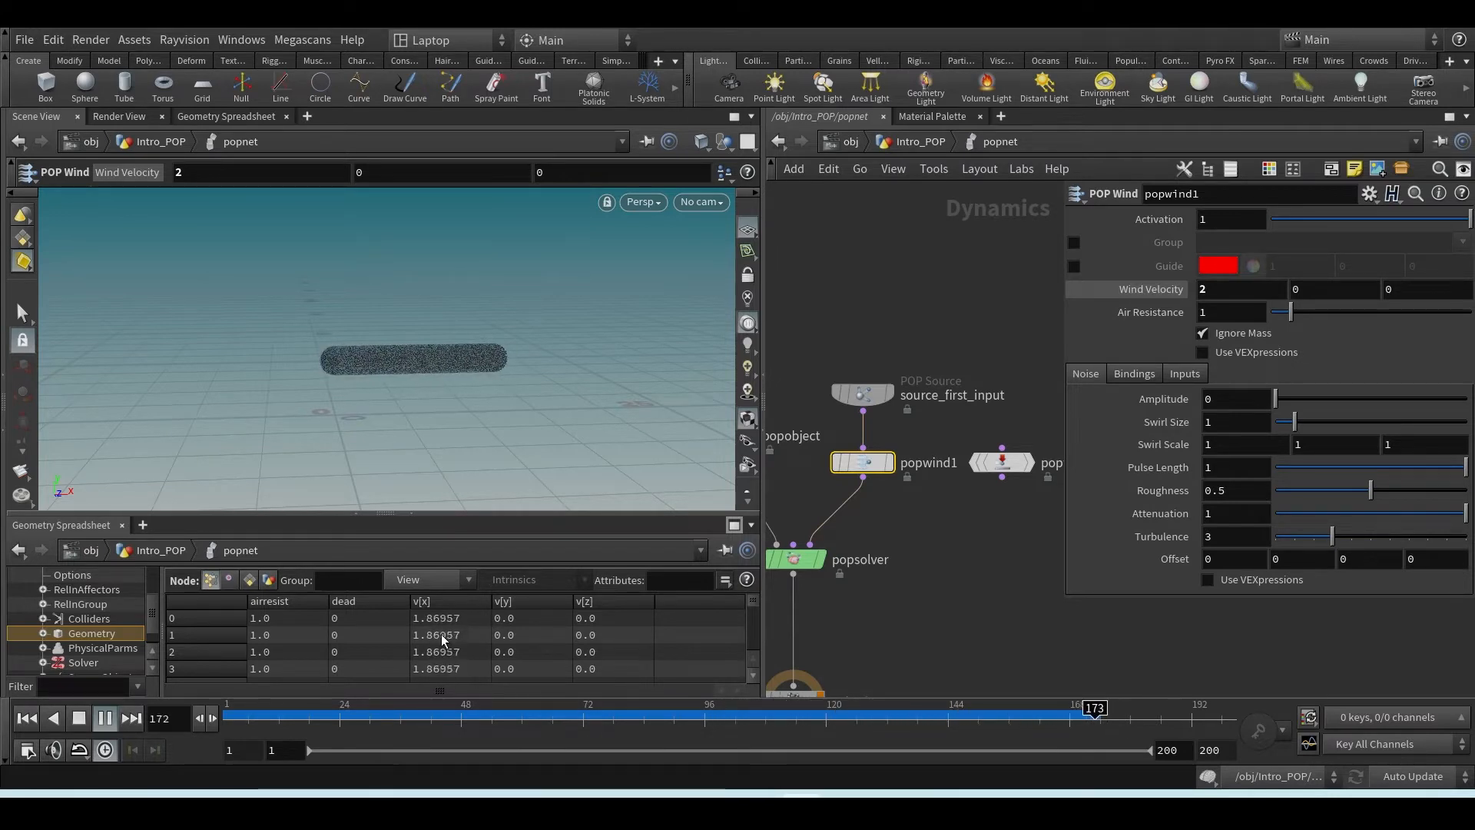
pyautogui.click(28, 721)
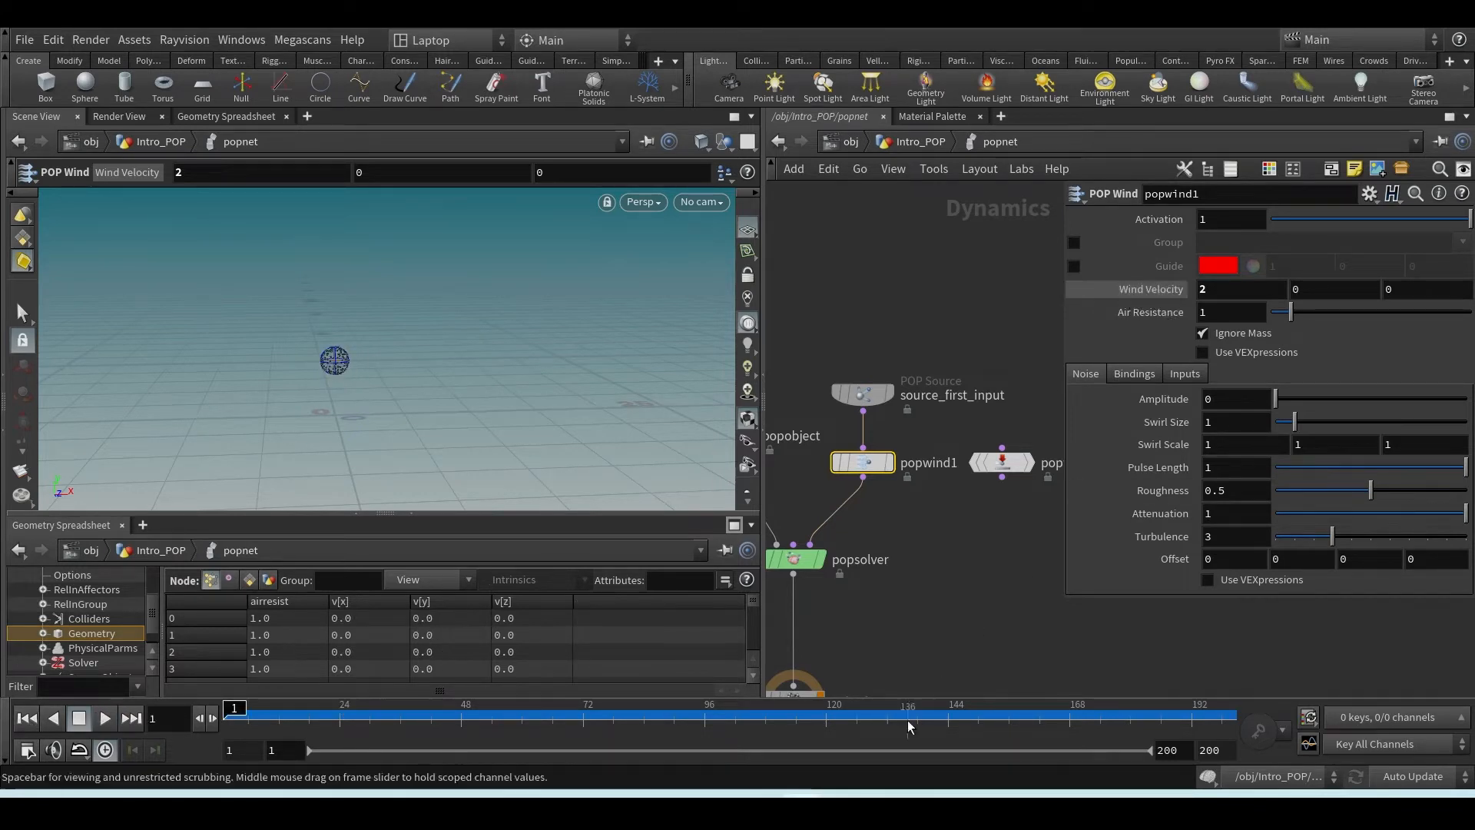
# - Switch to Photos to read the POP Wind description in POPWIND.jpg, and return to Houdini
pyautogui.moveTo(845, 795)
pyautogui.click(741, 714)
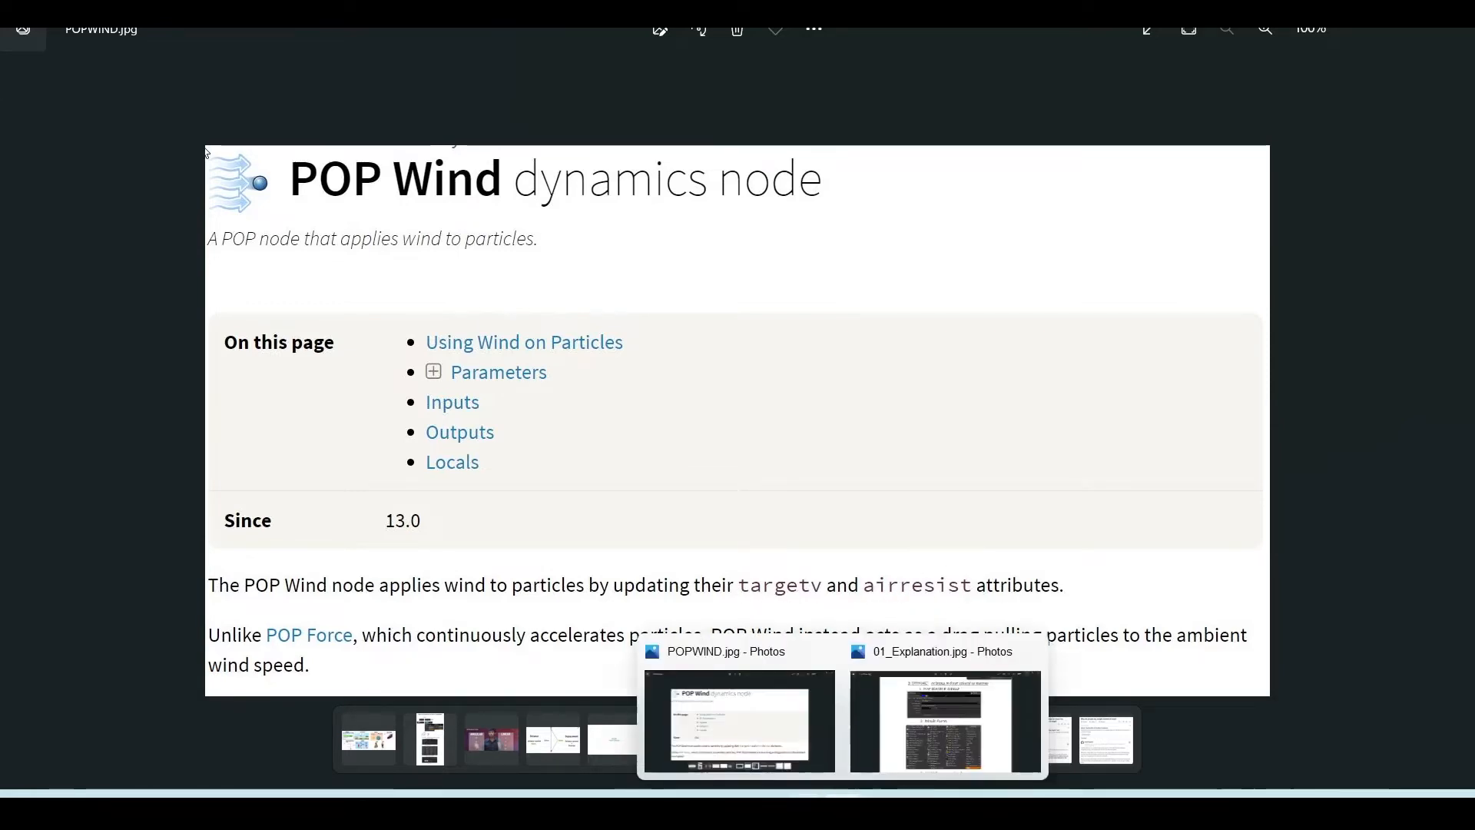
pyautogui.click(804, 718)
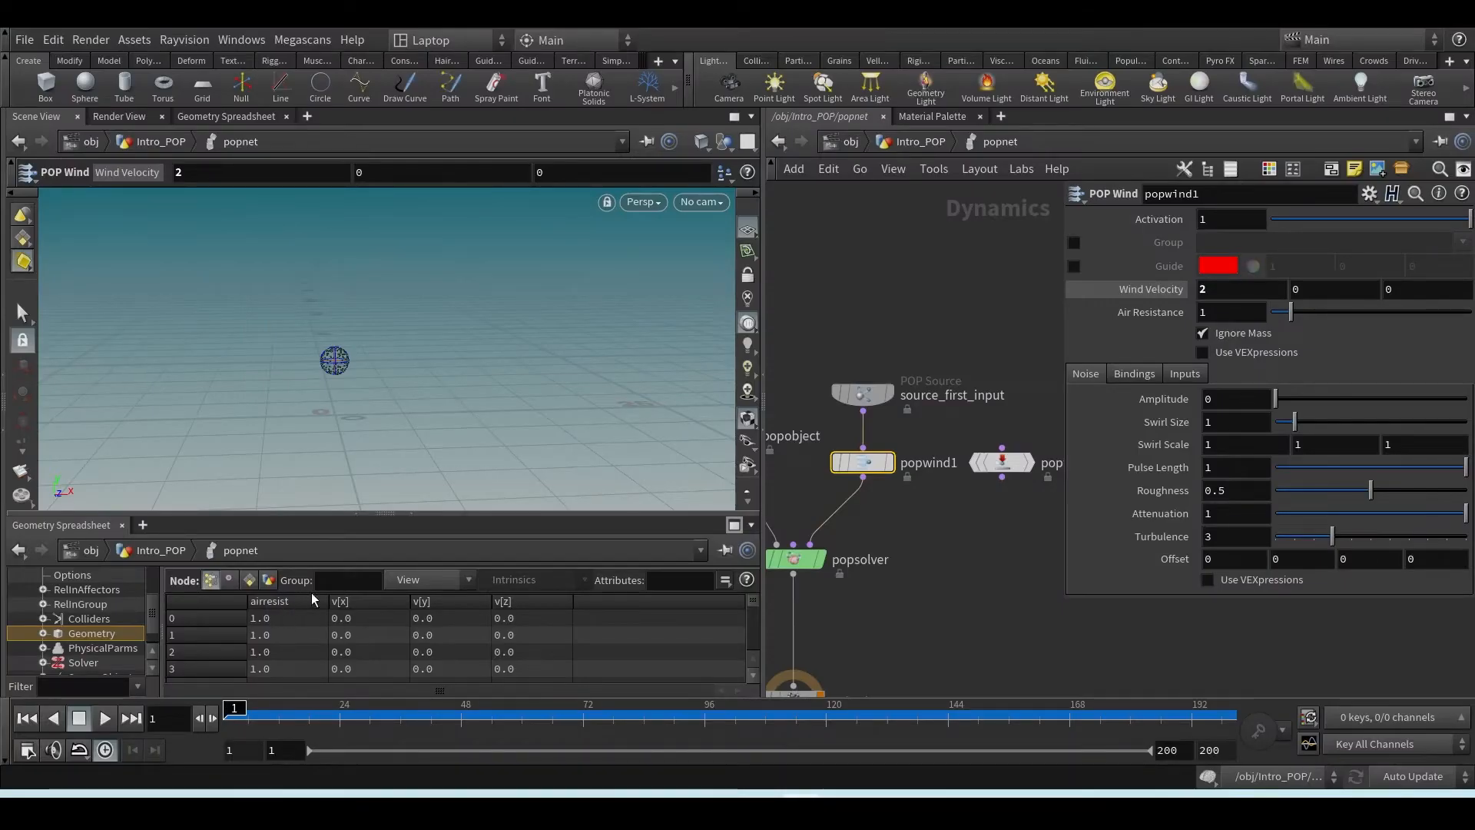
# - Show the targetv attribute in the Geometry Spreadsheet again and play to frame 145 to compare it with v[x]
pyautogui.click(411, 580)
pyautogui.click(411, 540)
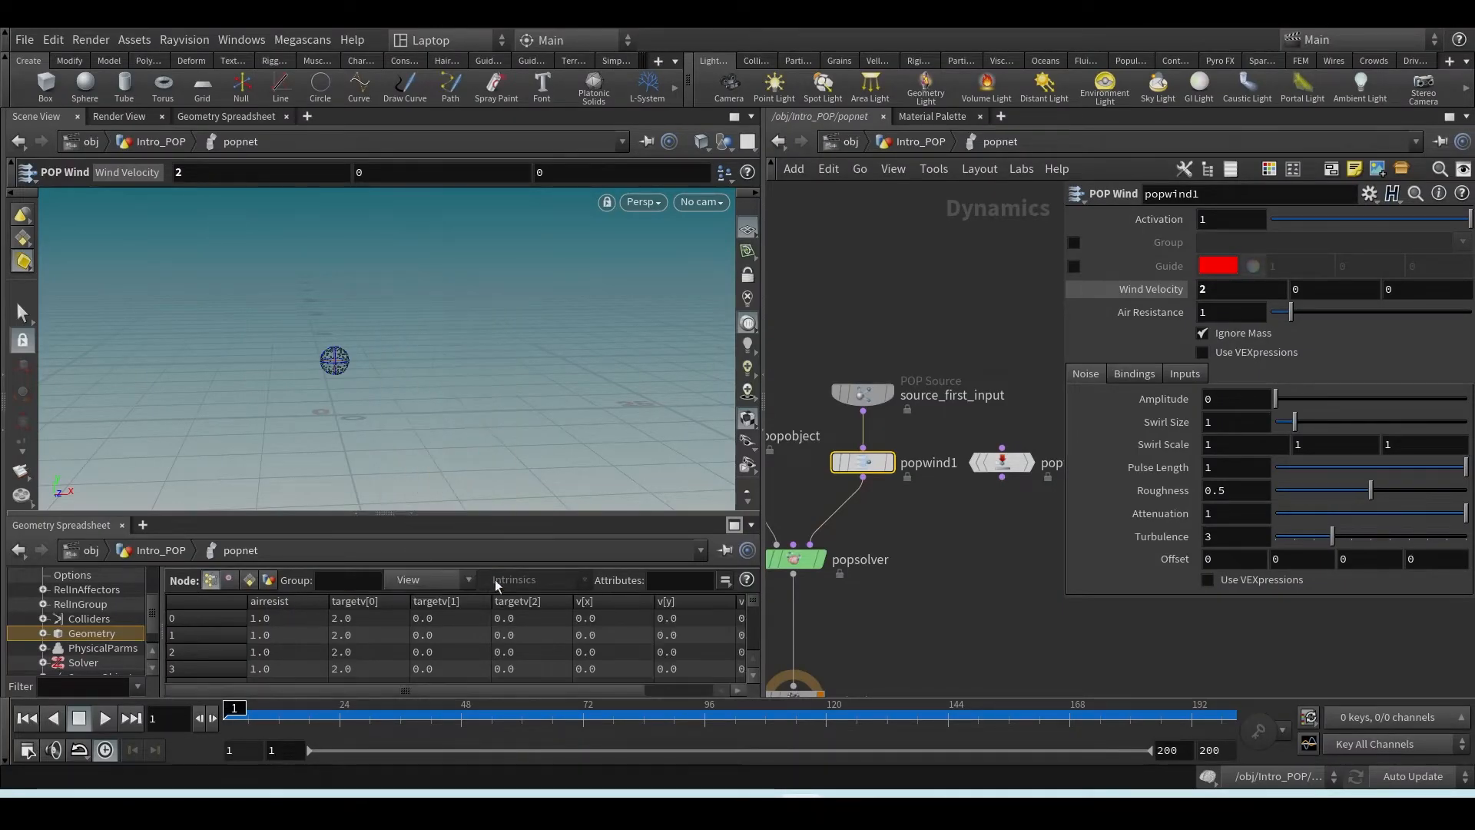
pyautogui.click(98, 719)
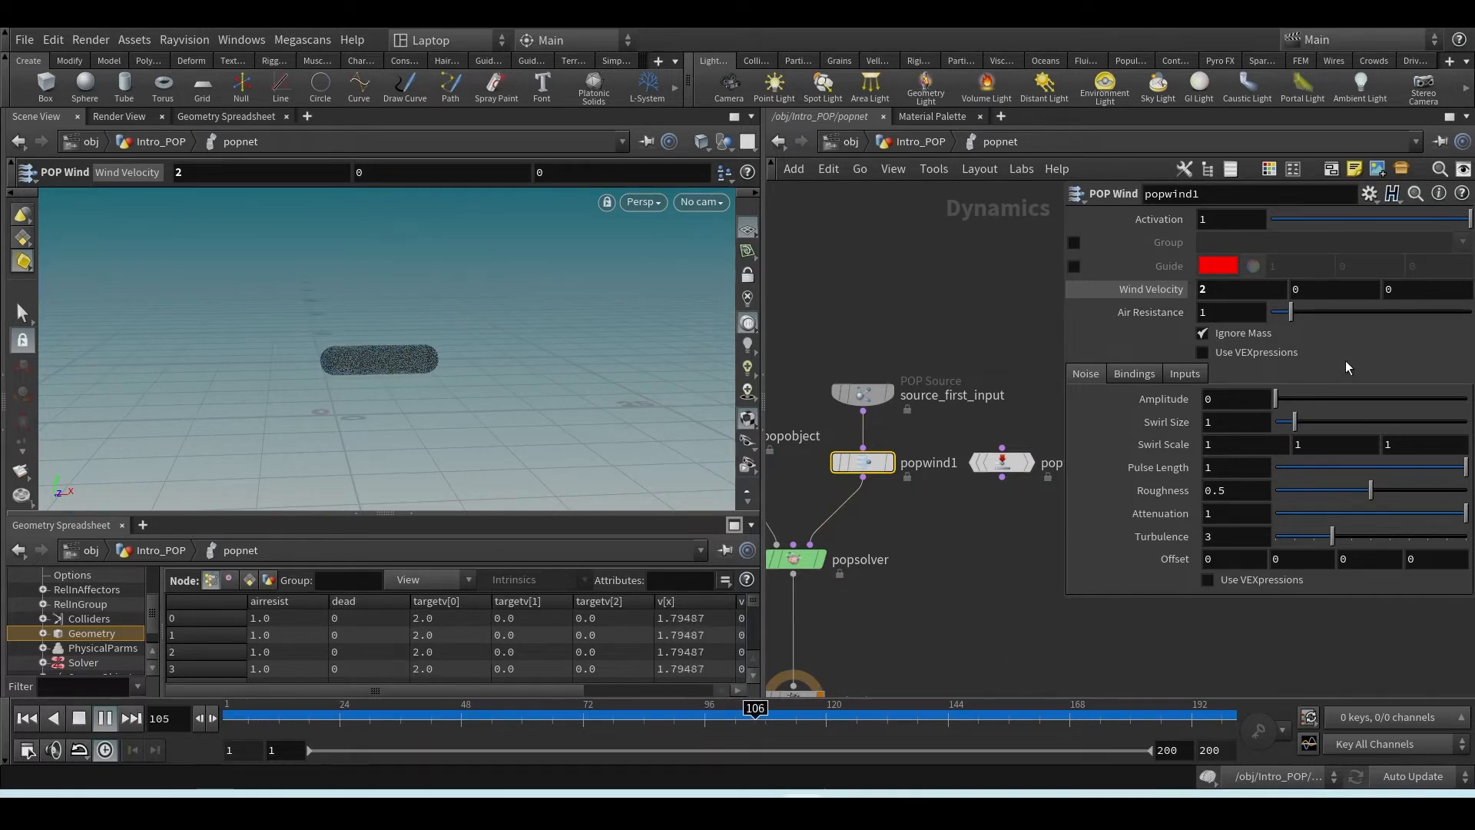
pyautogui.click(78, 723)
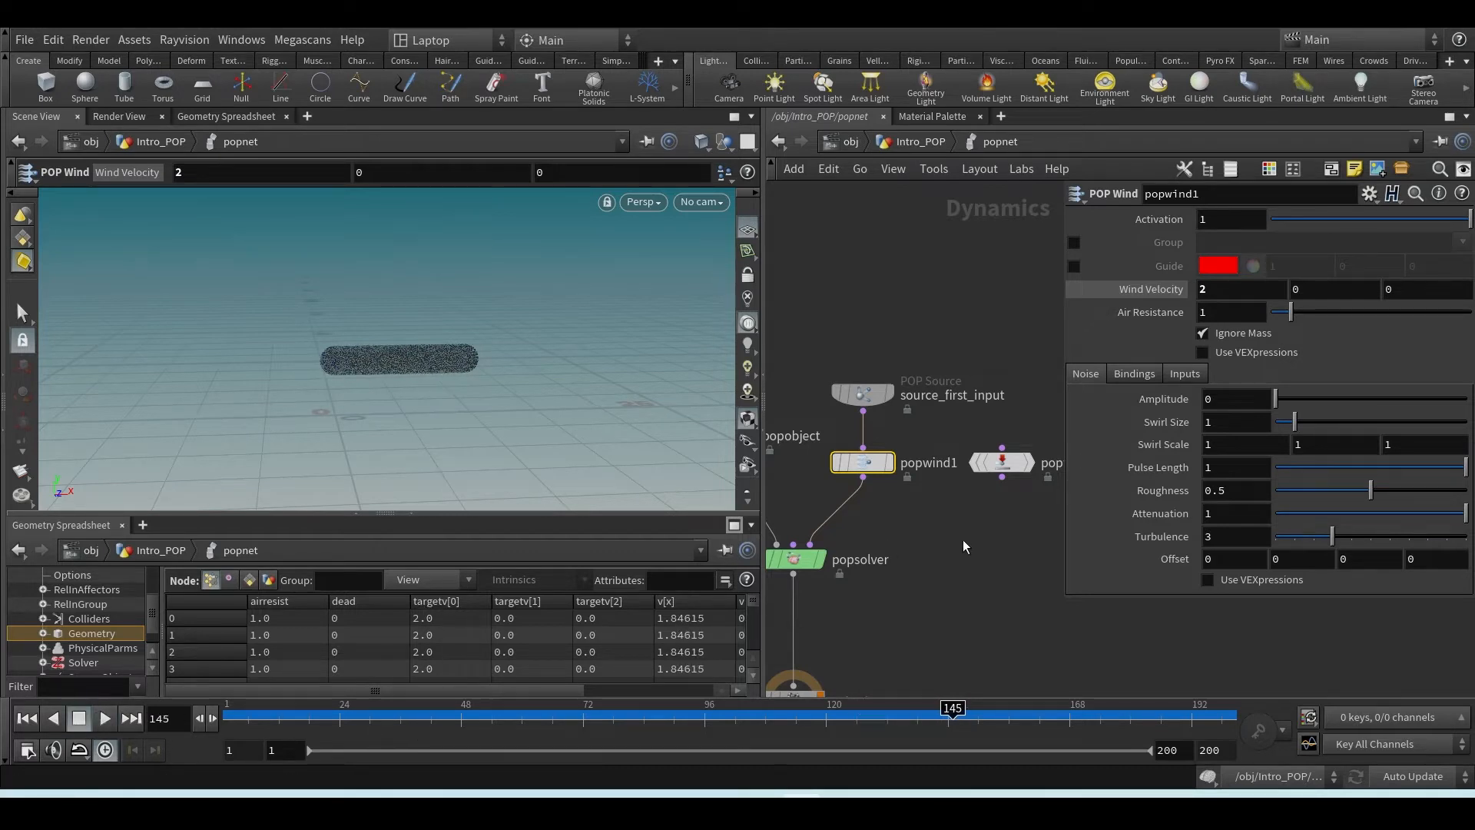
pyautogui.moveTo(665, 593)
pyautogui.mouseDown()
pyautogui.moveTo(653, 608)
pyautogui.moveTo(663, 590)
pyautogui.mouseUp()
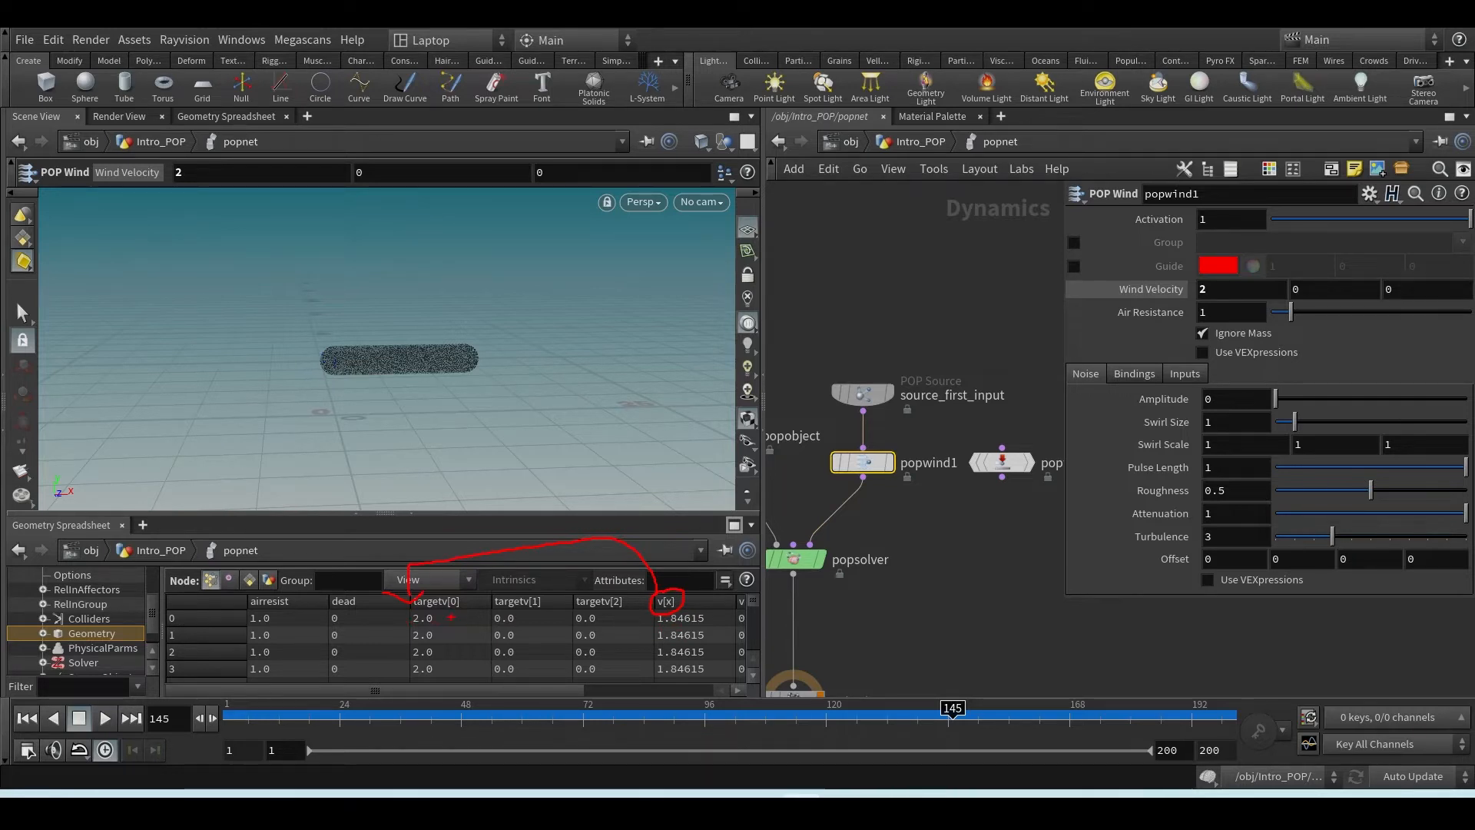
# - Reread the POP Wind notes in POPWIND.jpg, replay the simulation from frame 1 to watch the drag, and rewind
pyautogui.moveTo(838, 793)
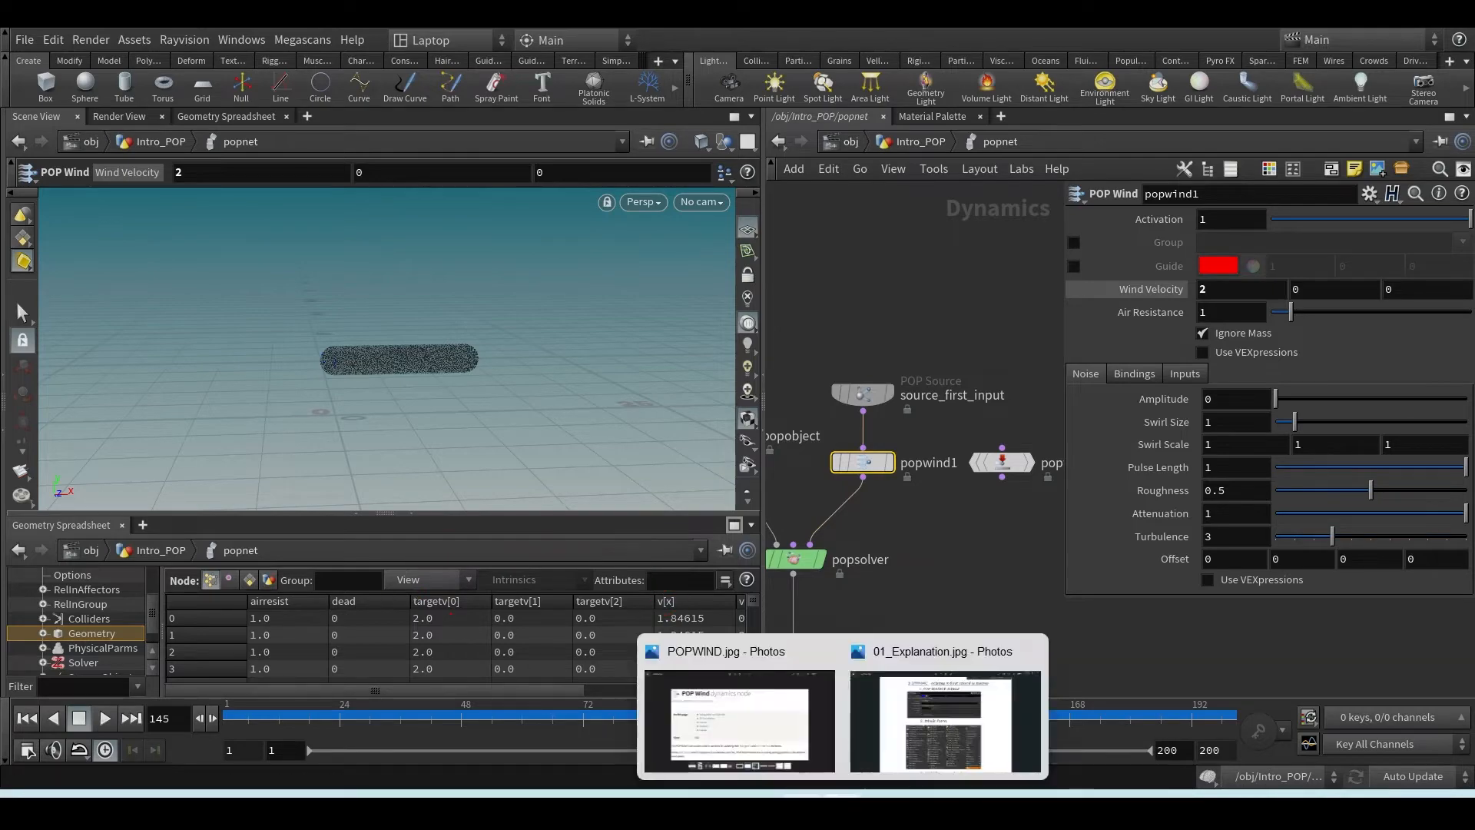
pyautogui.click(763, 747)
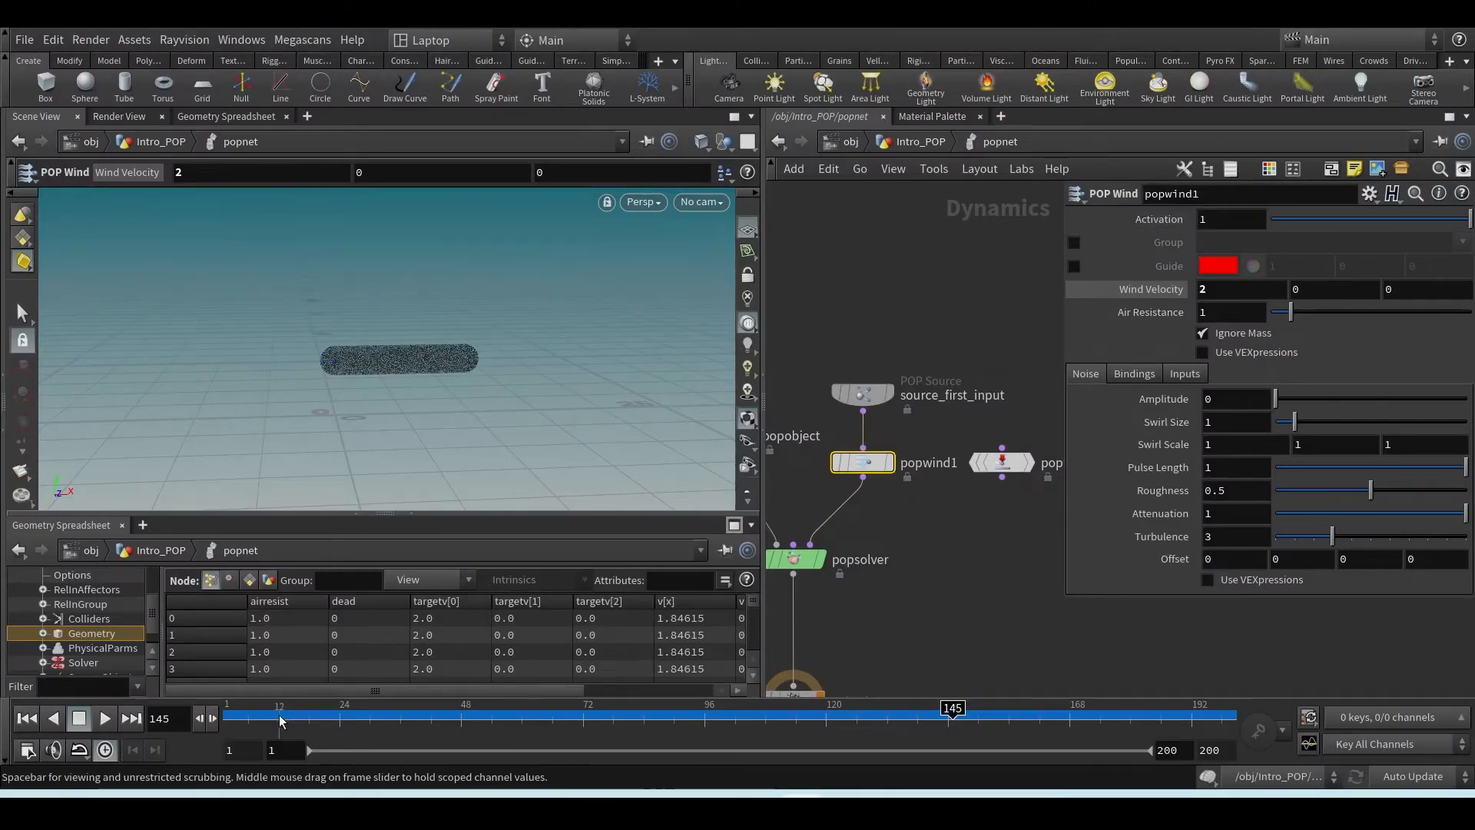
pyautogui.moveTo(279, 721); pyautogui.dragTo(136, 711)
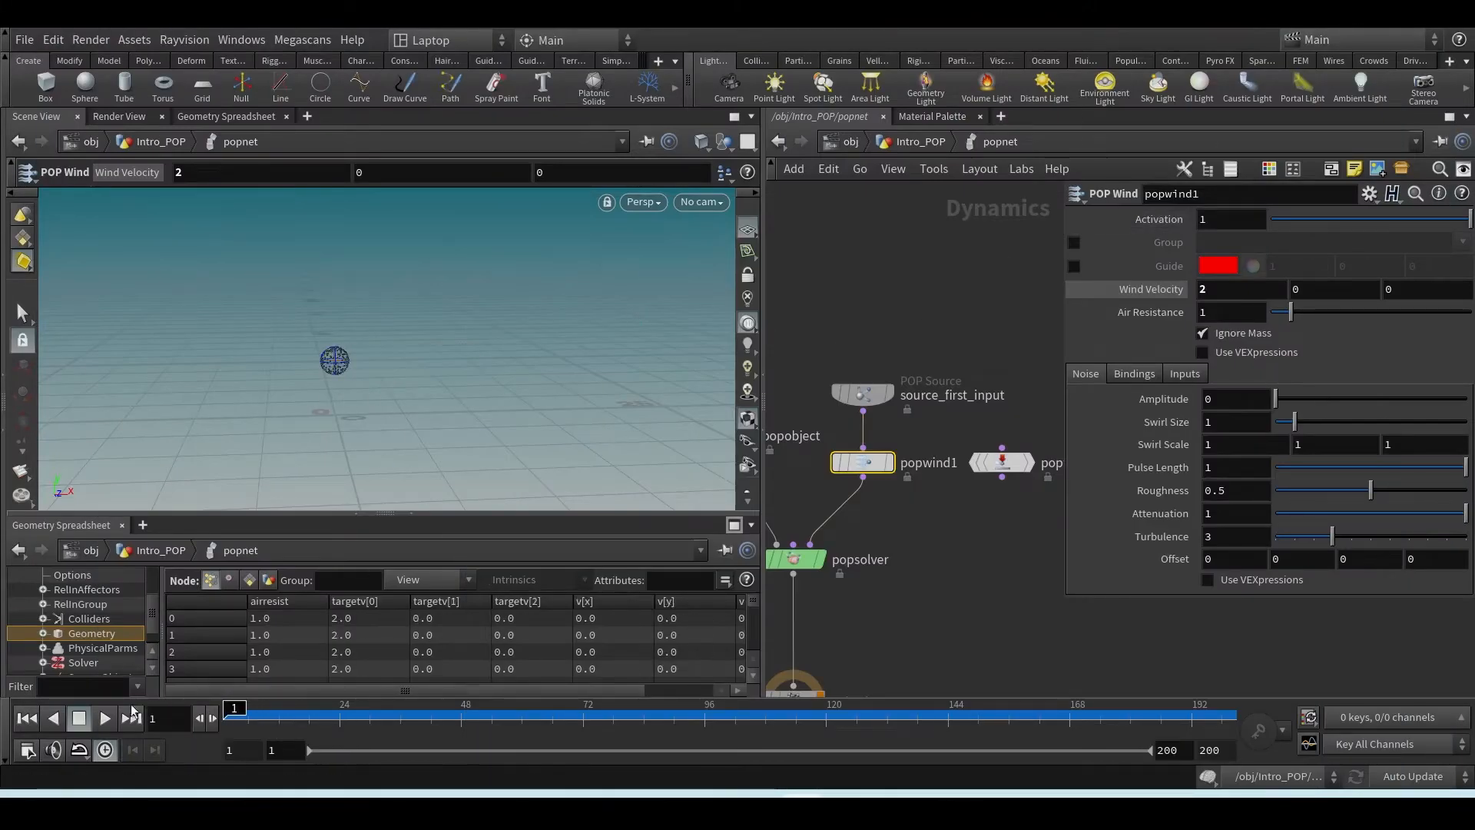
pyautogui.click(105, 718)
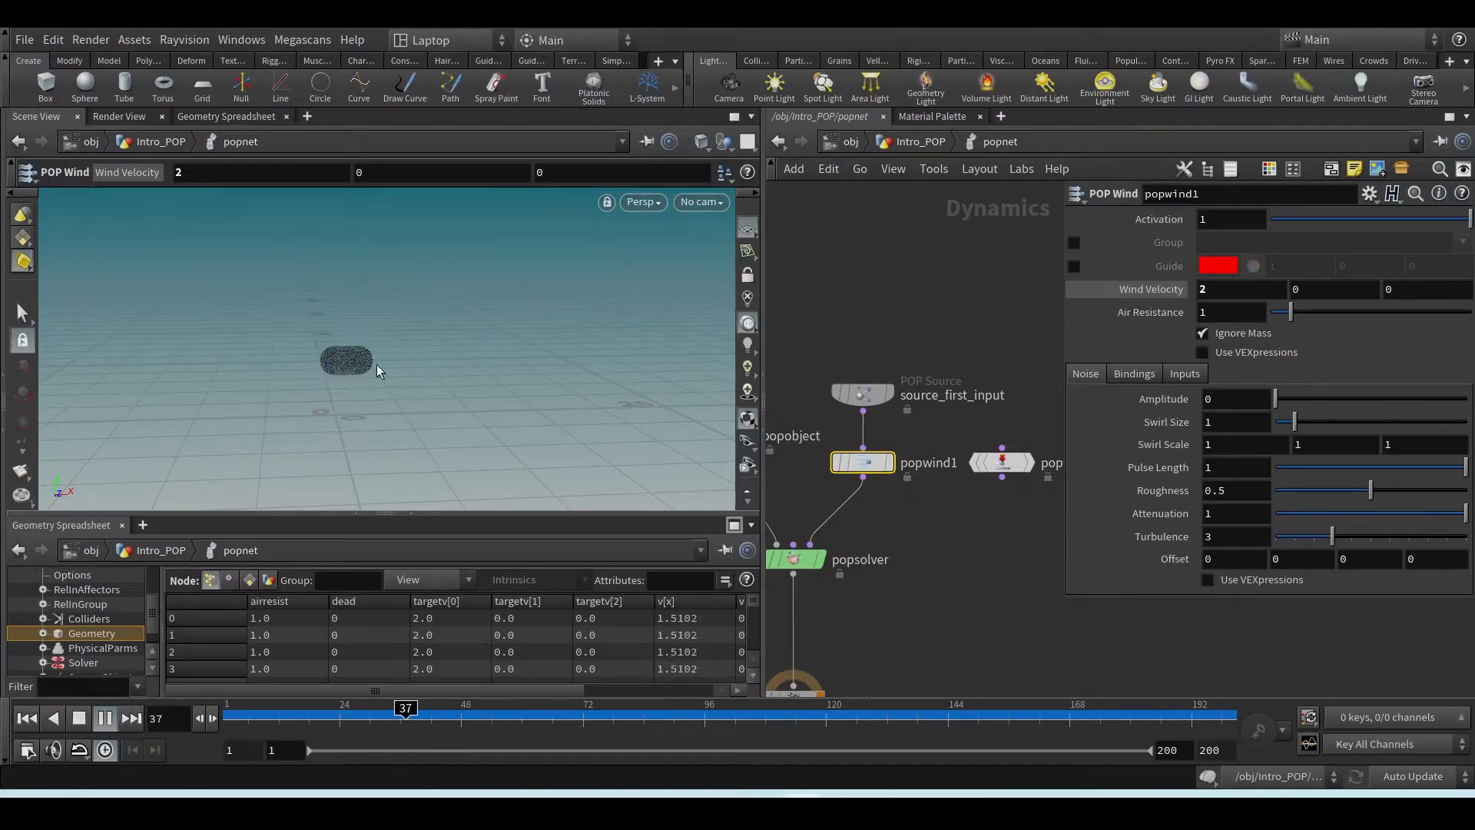
pyautogui.click(26, 718)
# - Enable popwind1's guide, set noise amplitude to 3.87 and swirl size to 3.45, then play the simulation and rewind
pyautogui.moveTo(1062, 333); pyautogui.dragTo(910, 338)
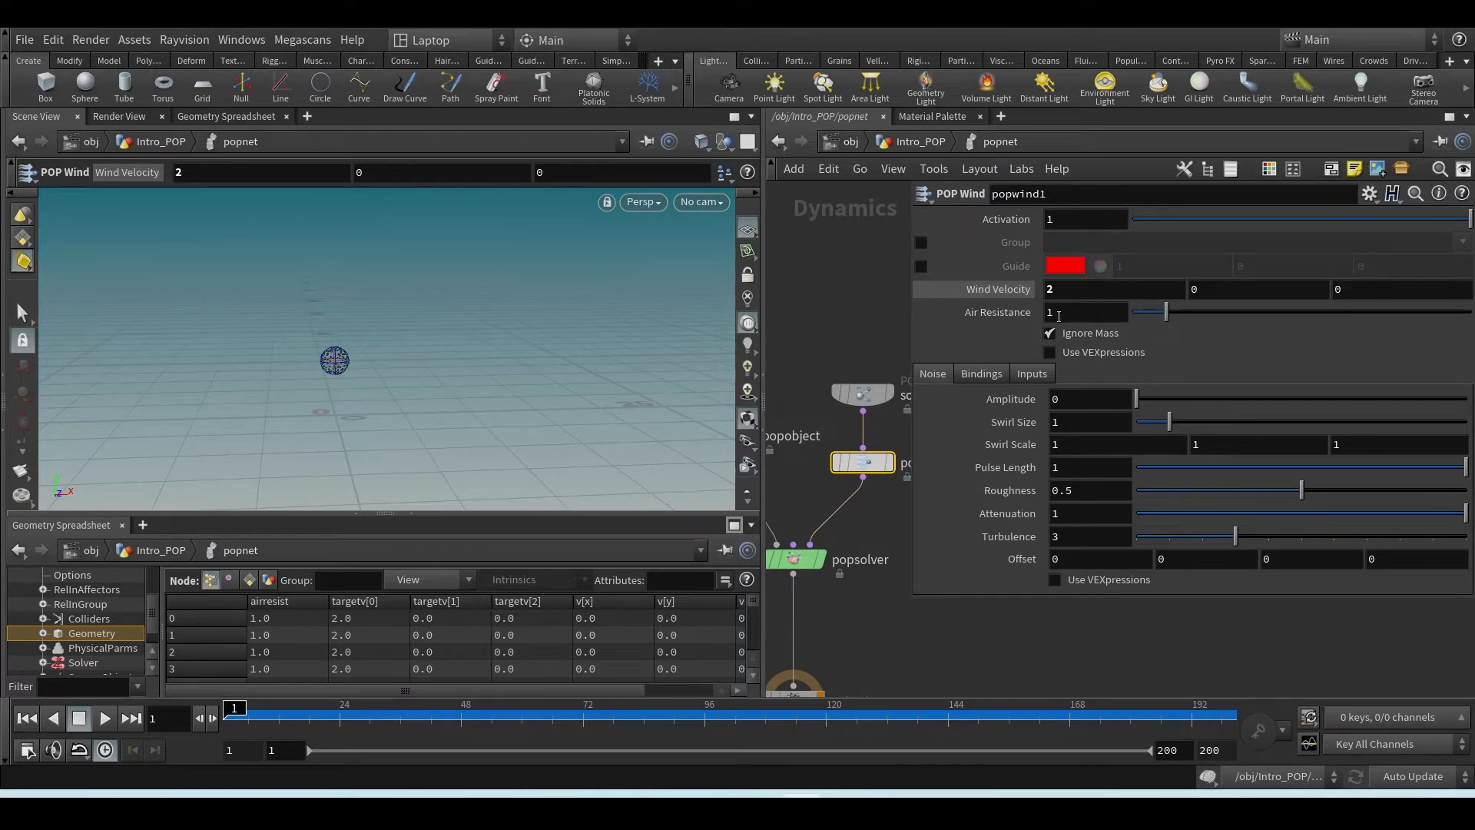
pyautogui.moveTo(871, 556); pyautogui.dragTo(791, 567, button='middle')
pyautogui.scroll(-3, 792, 566)
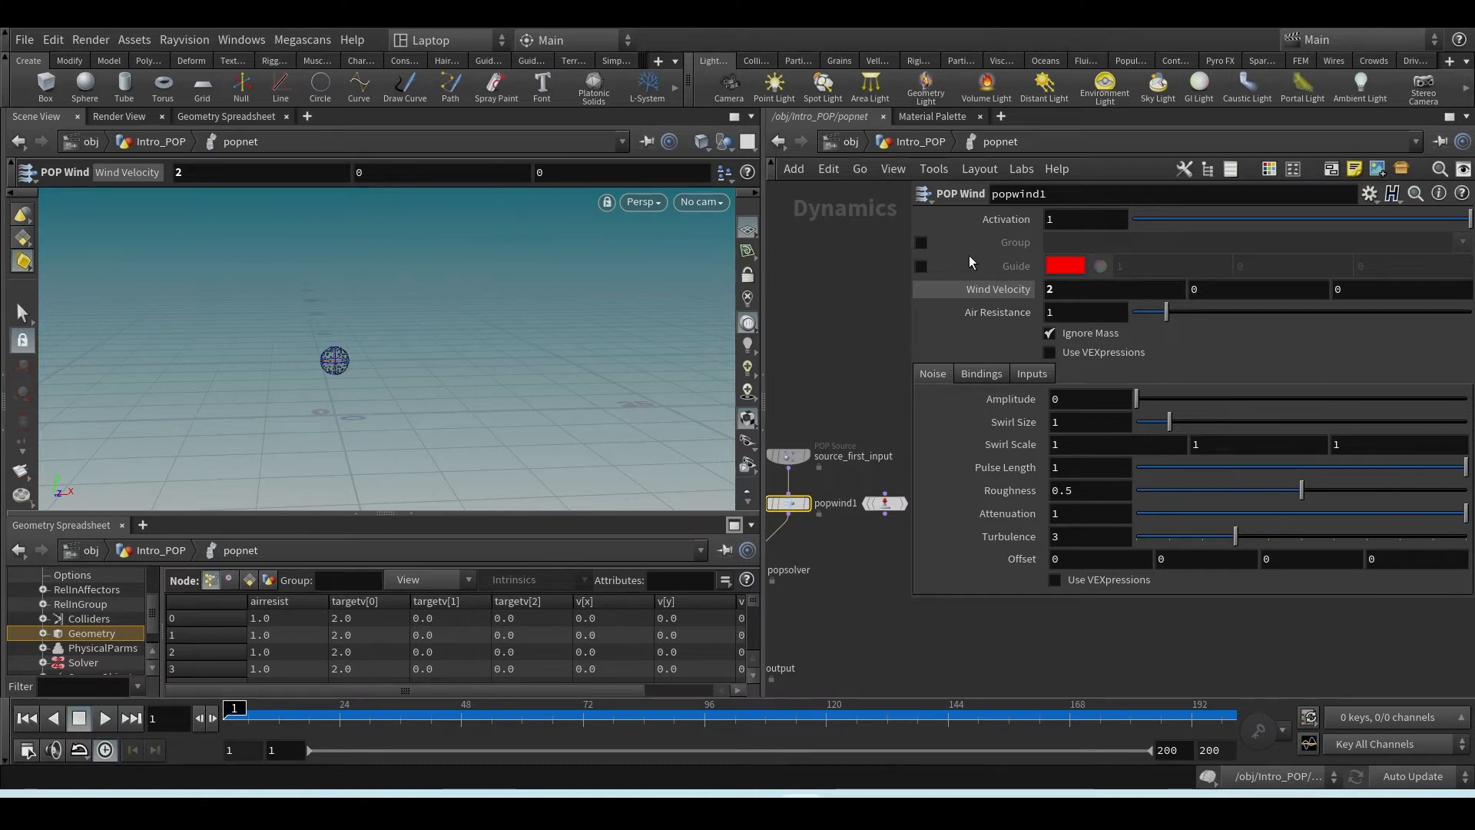
pyautogui.moveTo(831, 541); pyautogui.dragTo(857, 536, button='middle')
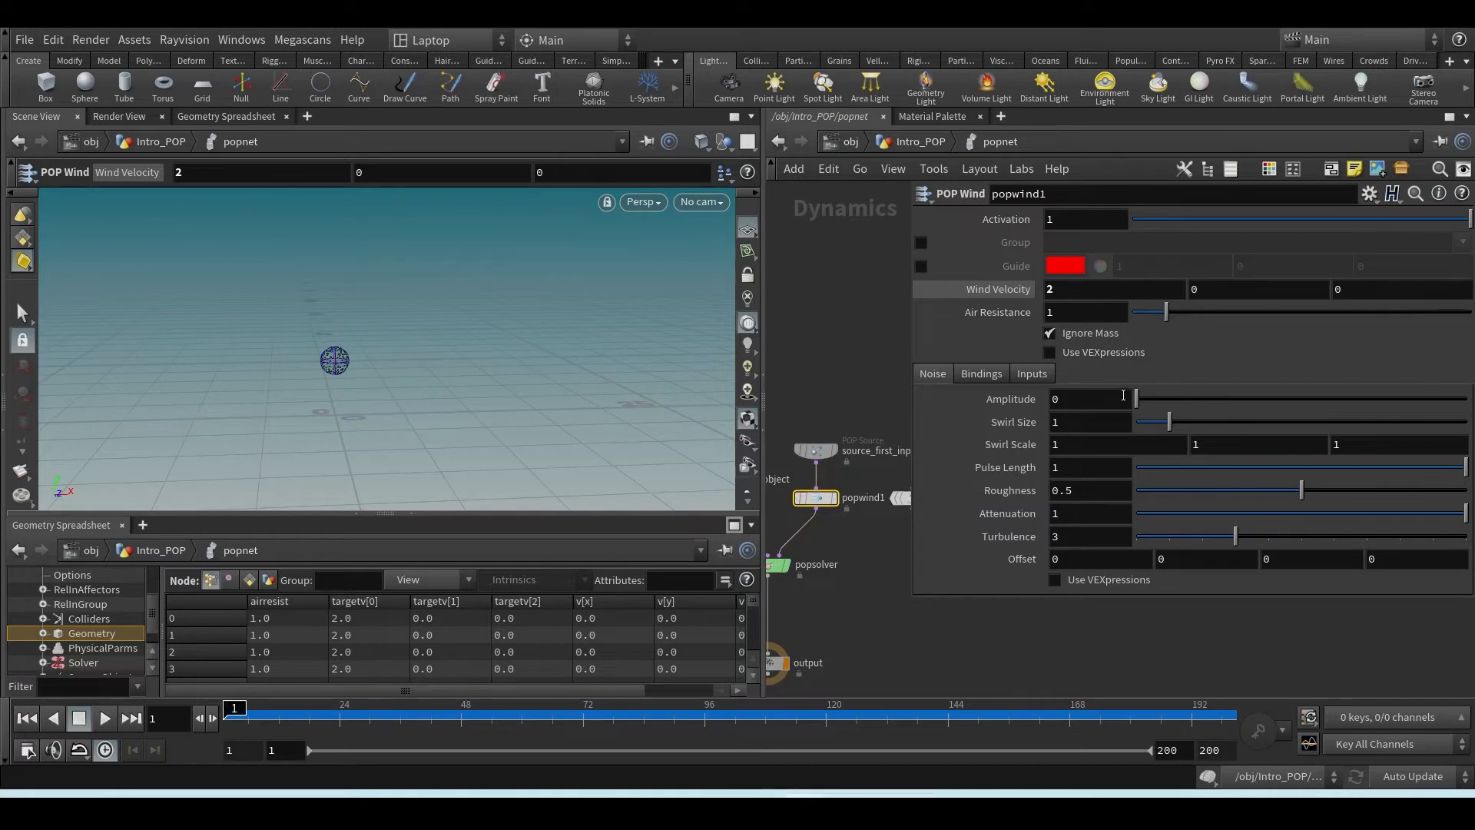
pyautogui.click(920, 266)
pyautogui.moveTo(1136, 399); pyautogui.dragTo(1266, 405)
pyautogui.moveTo(1168, 421); pyautogui.dragTo(1250, 421)
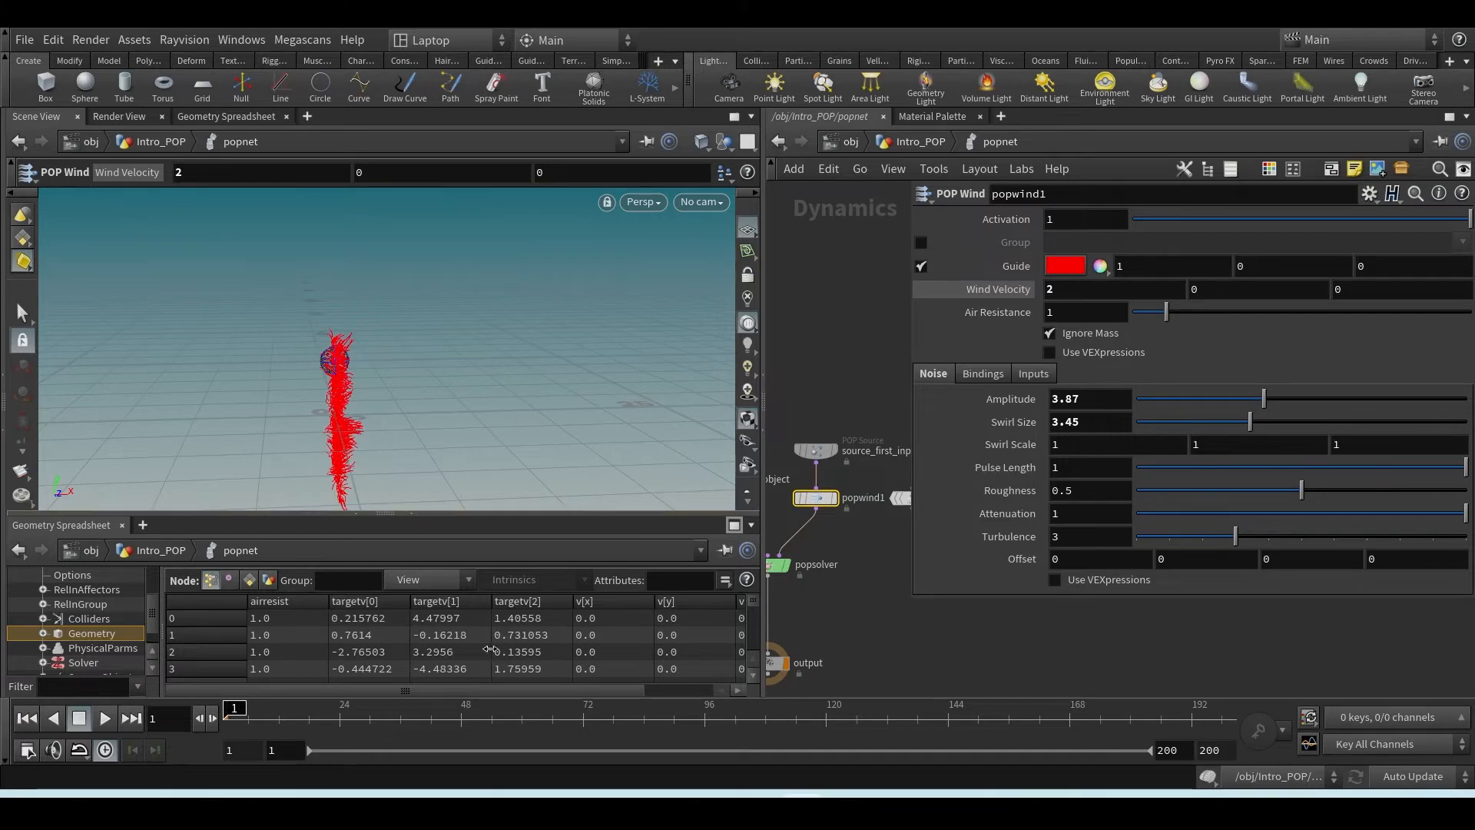
pyautogui.click(104, 719)
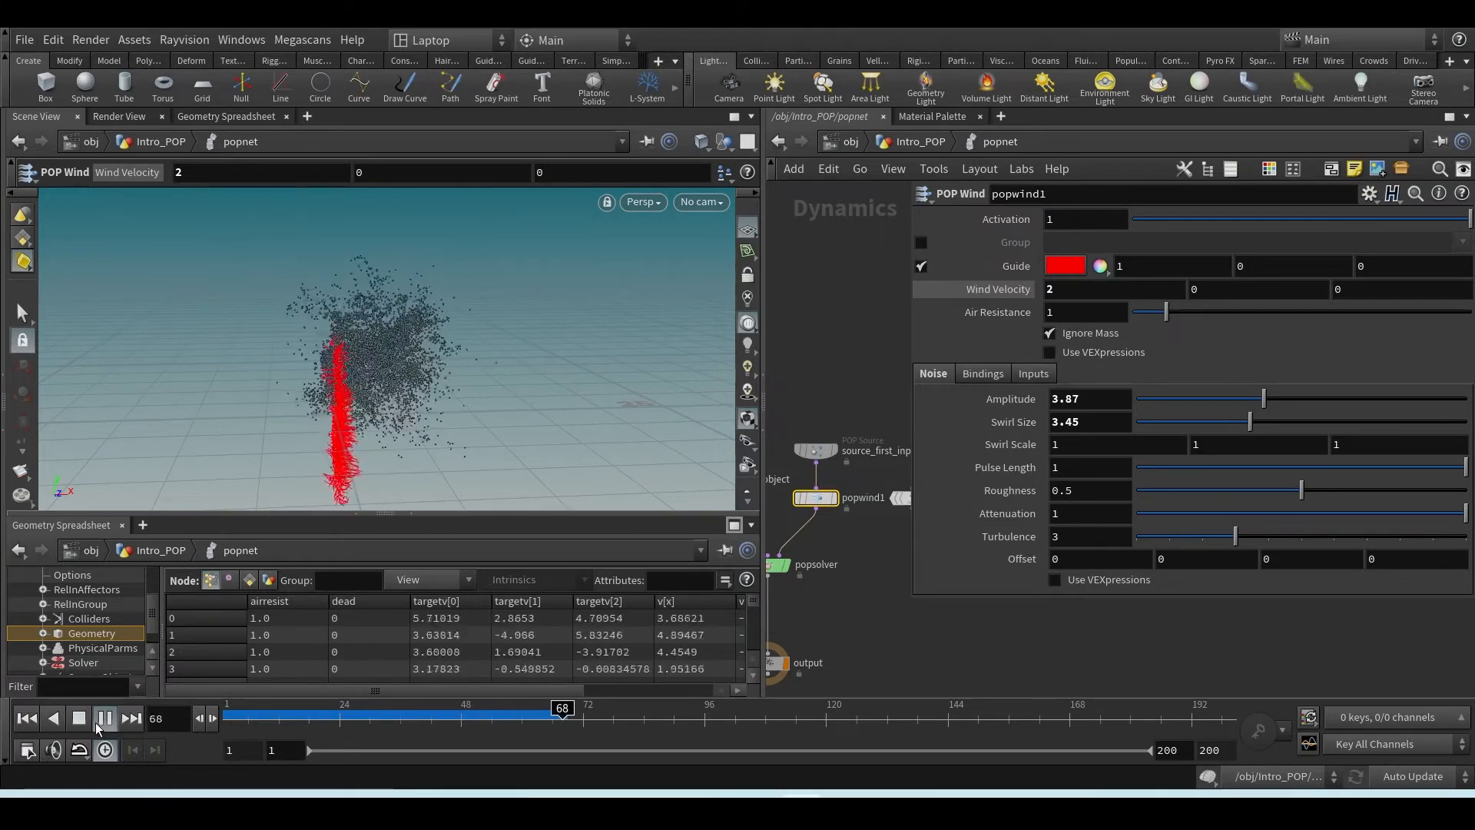
pyautogui.click(23, 721)
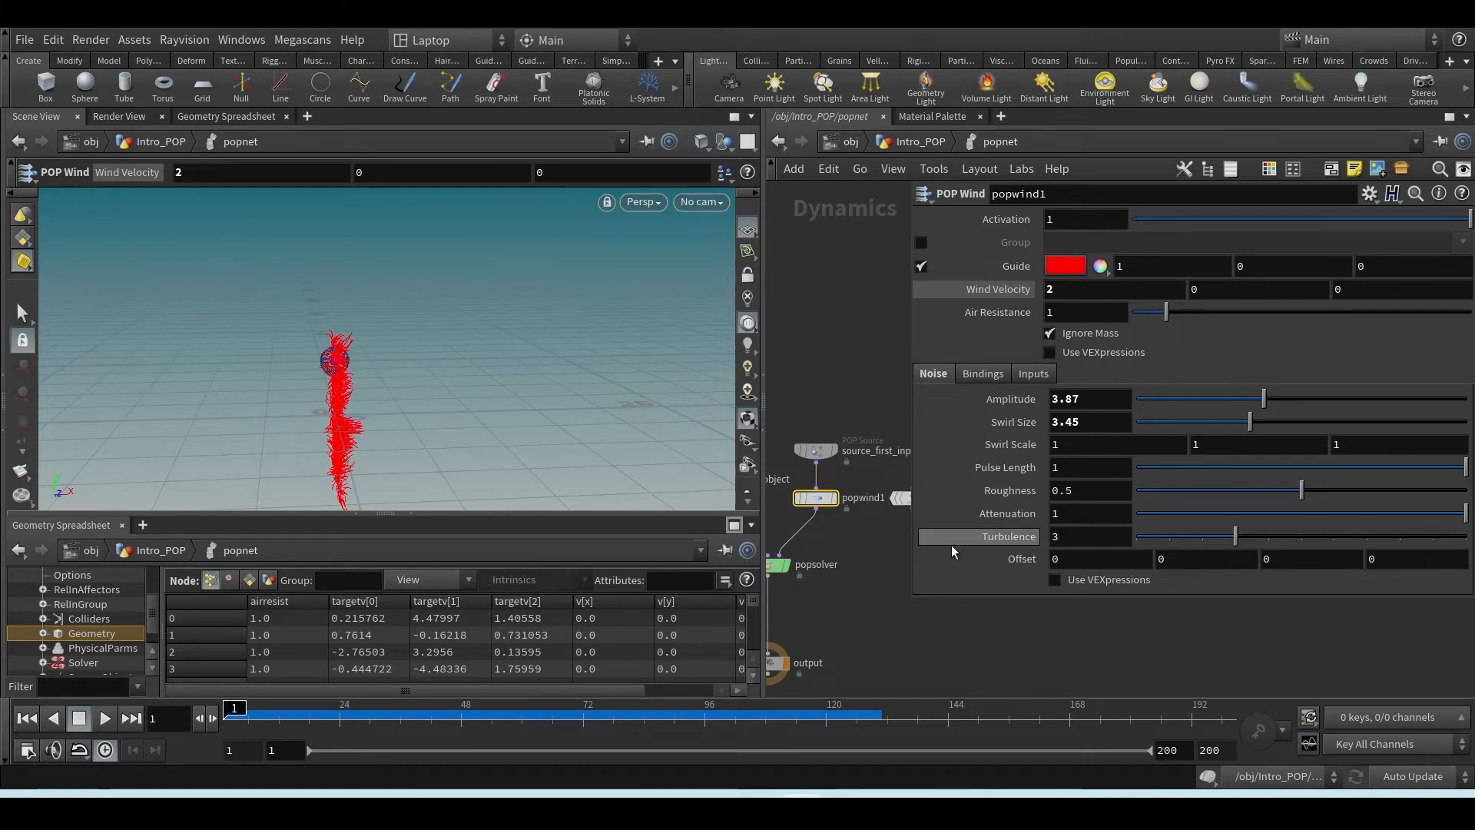
# - Reset popwind1's noise amplitude to its default, turn off the guide, and frame the emitter more closely
pyautogui.keyDown('ctrl'); pyautogui.middleClick(1022, 399); pyautogui.keyUp('ctrl')
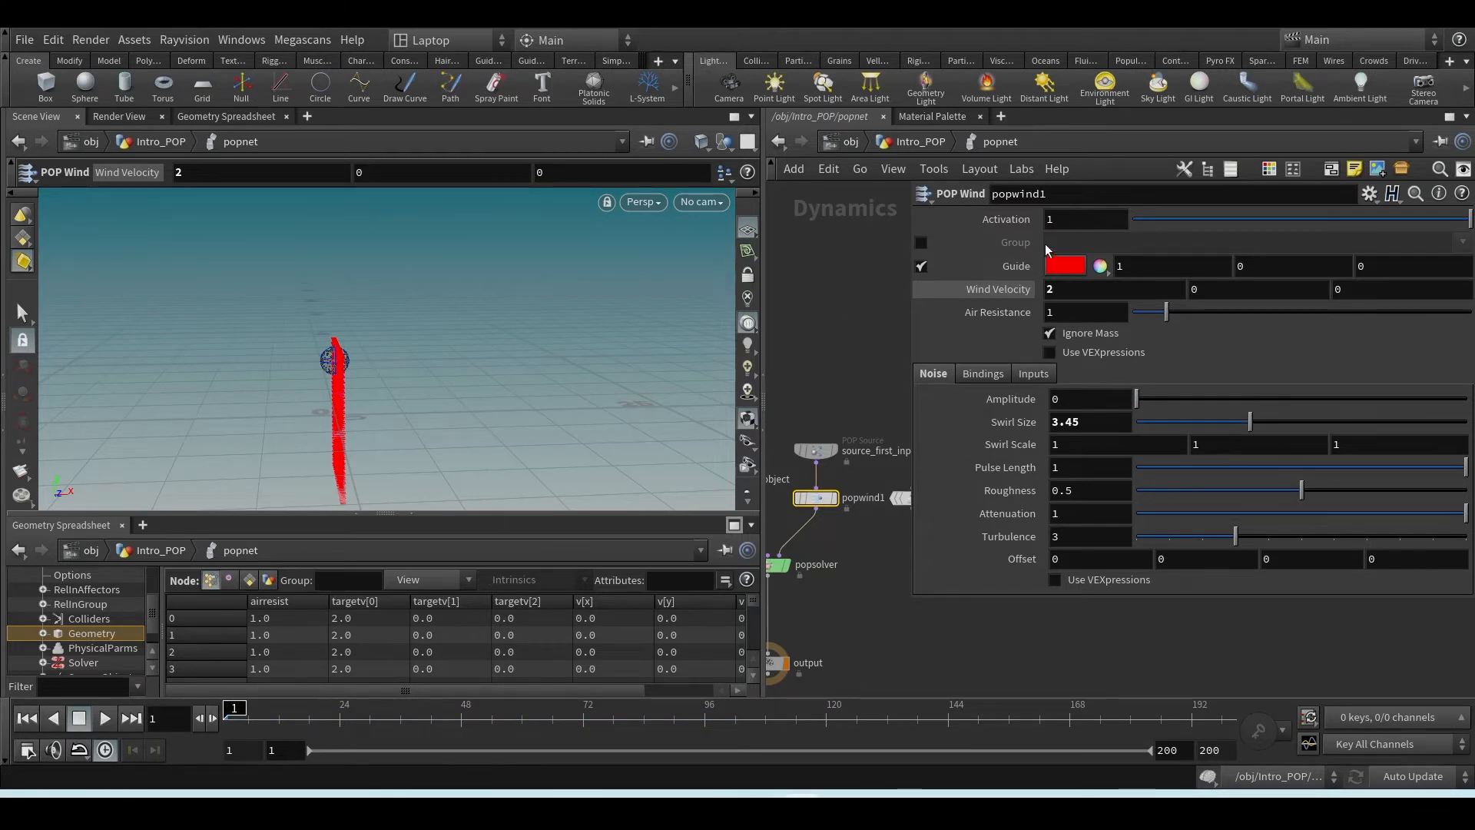
pyautogui.click(918, 269)
pyautogui.keyDown('alt'); pyautogui.moveTo(338, 357); pyautogui.dragTo(412, 353, button='right'); pyautogui.keyUp('alt')
pyautogui.keyDown('alt'); pyautogui.moveTo(412, 353); pyautogui.dragTo(274, 366, button='middle'); pyautogui.keyUp('alt')
pyautogui.keyDown('alt'); pyautogui.moveTo(274, 366); pyautogui.dragTo(273, 333, button='right'); pyautogui.keyUp('alt')
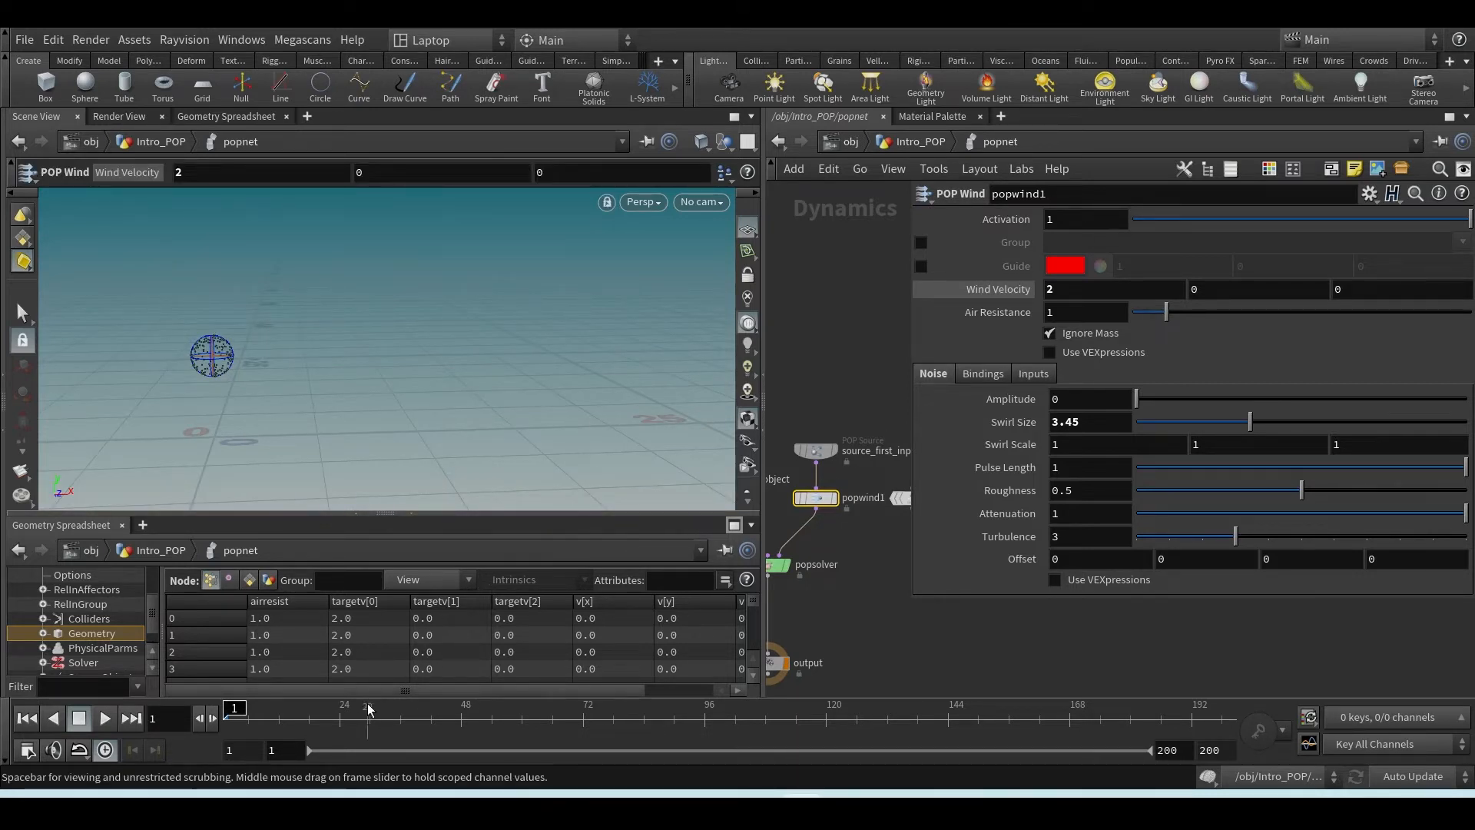
# - Go to frame 72 and examine how far the particle stream extends from the emitter
pyautogui.click(584, 723)
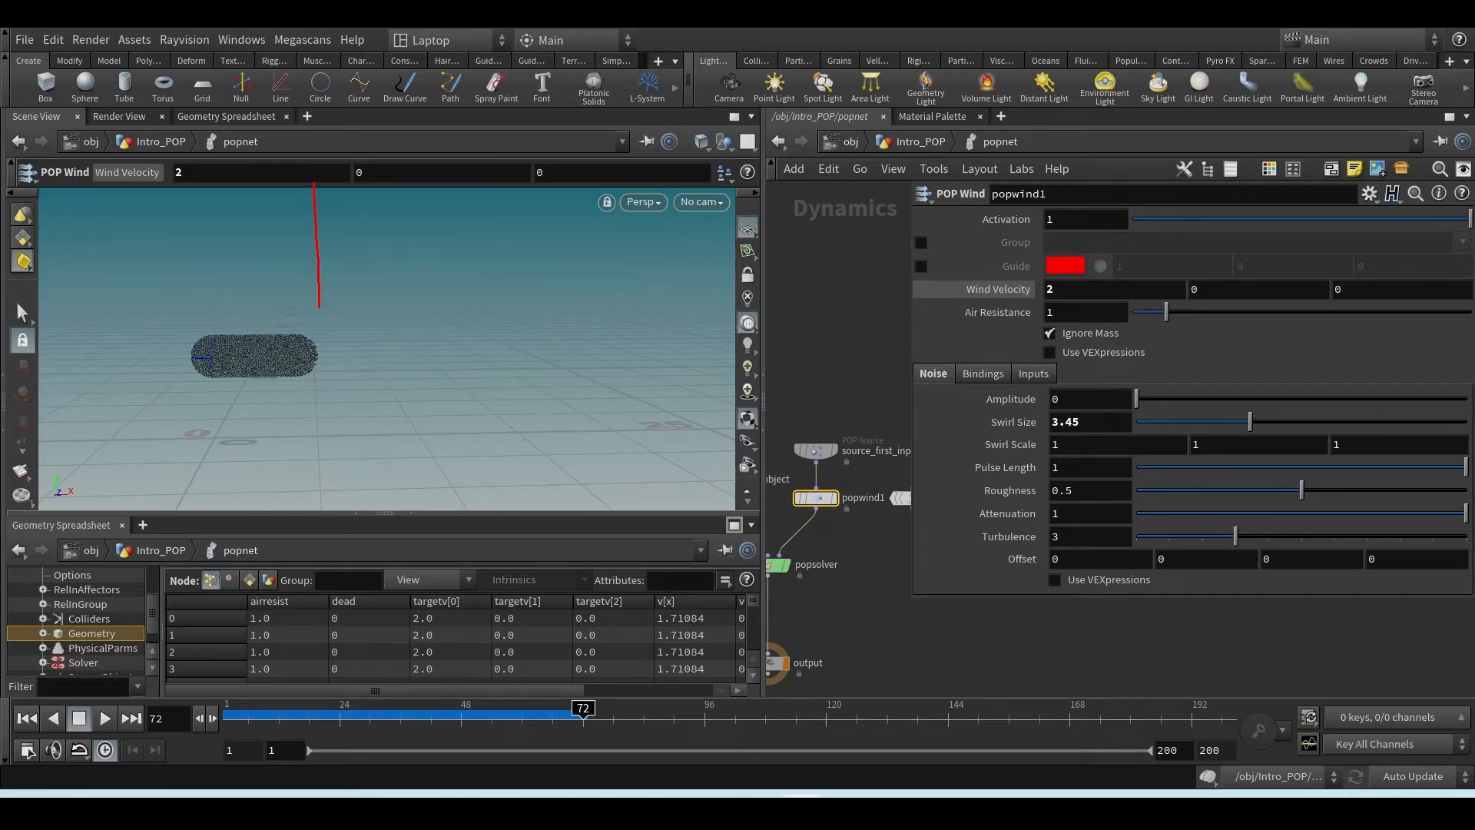
pyautogui.moveTo(318, 427); pyautogui.dragTo(318, 548)
pyautogui.press('Escape')
# - Set popwind1's air resistance to 0.5, check the particles' reach and v[x] at frame 72, and return to frame 1
pyautogui.doubleClick(1063, 313)
pyautogui.write('.5')
pyautogui.press('Return')
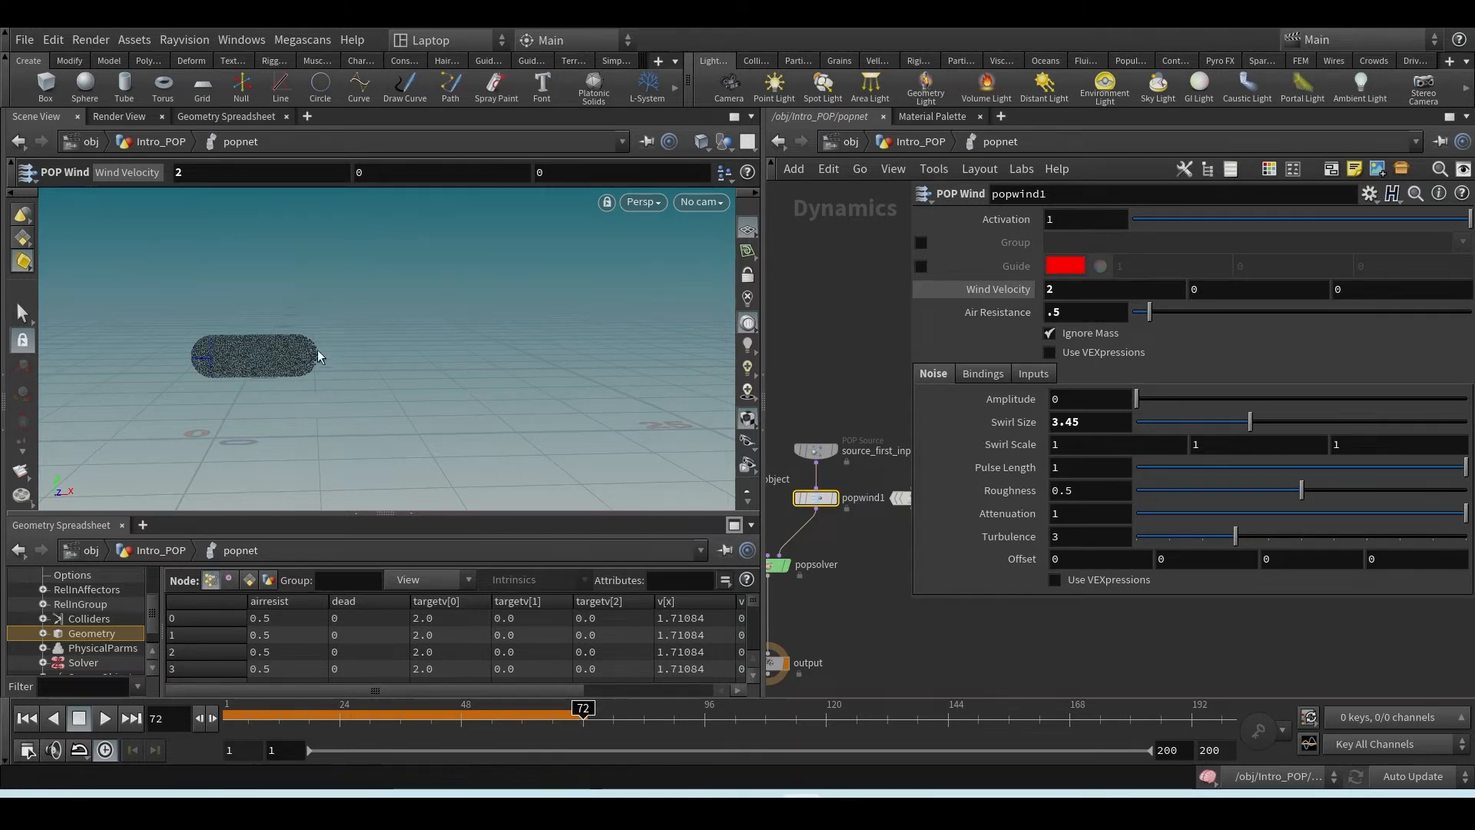
pyautogui.click(27, 719)
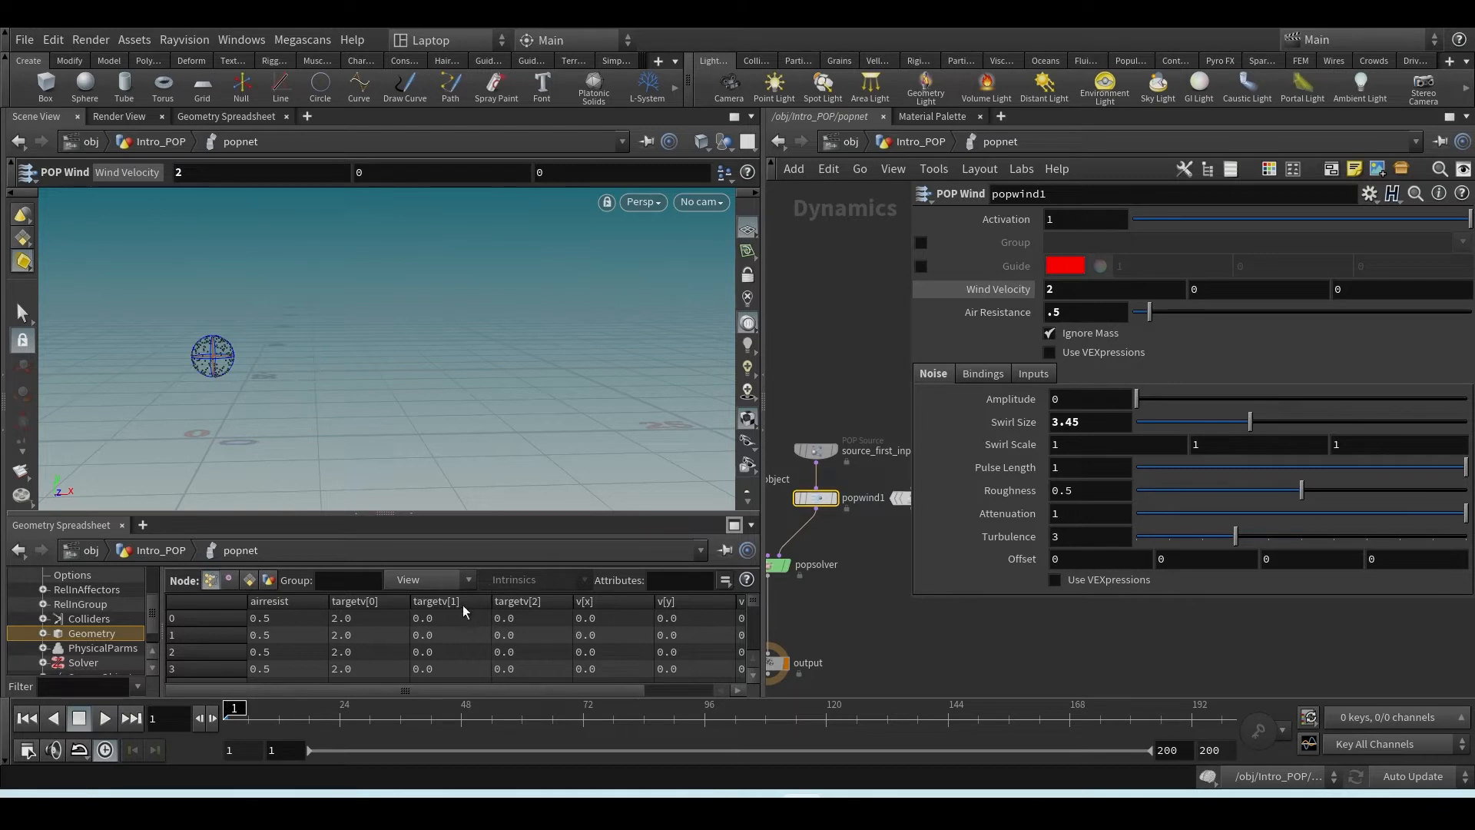
pyautogui.click(582, 722)
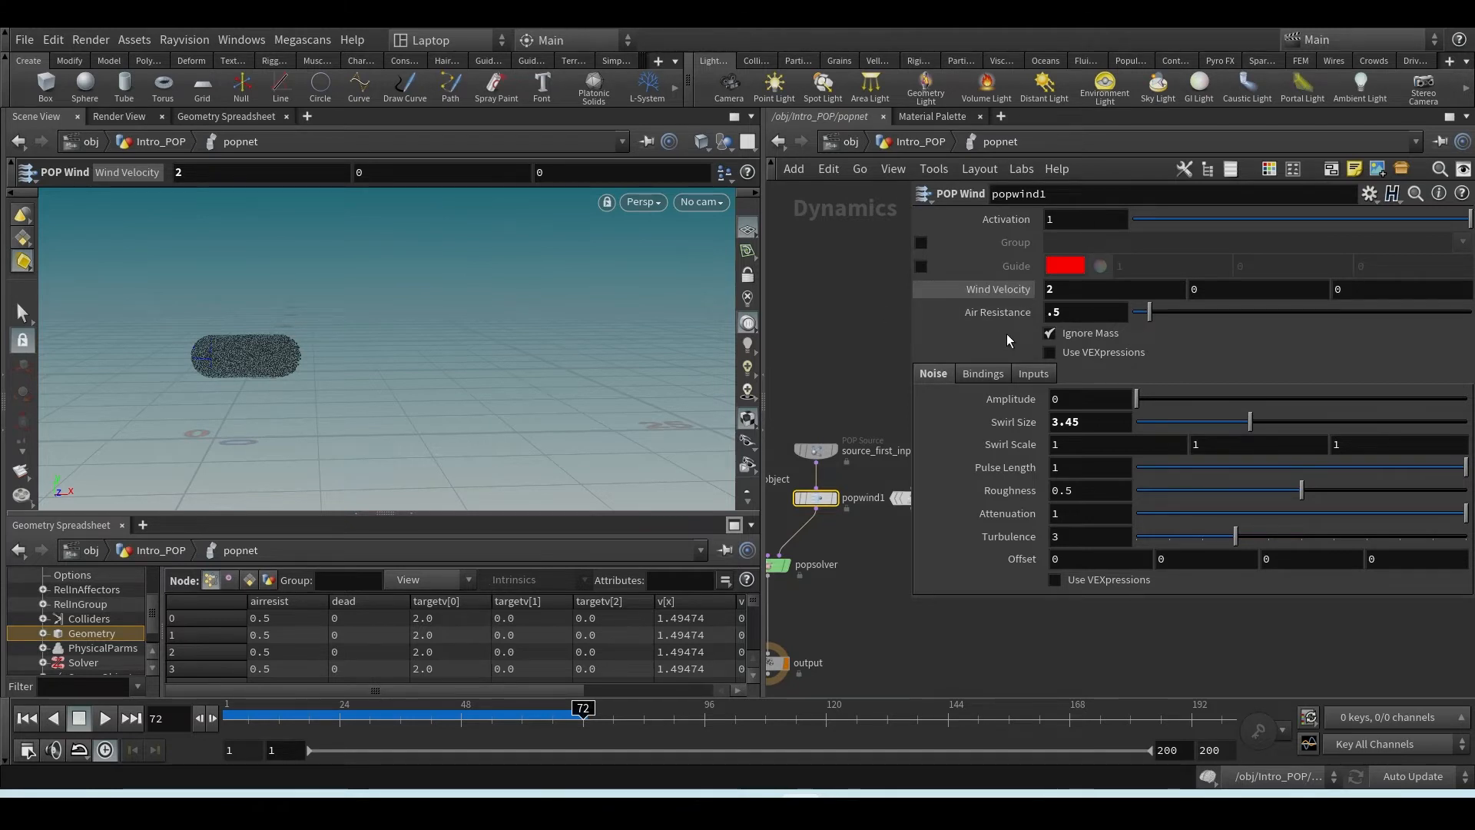
pyautogui.moveTo(523, 710); pyautogui.dragTo(138, 708)
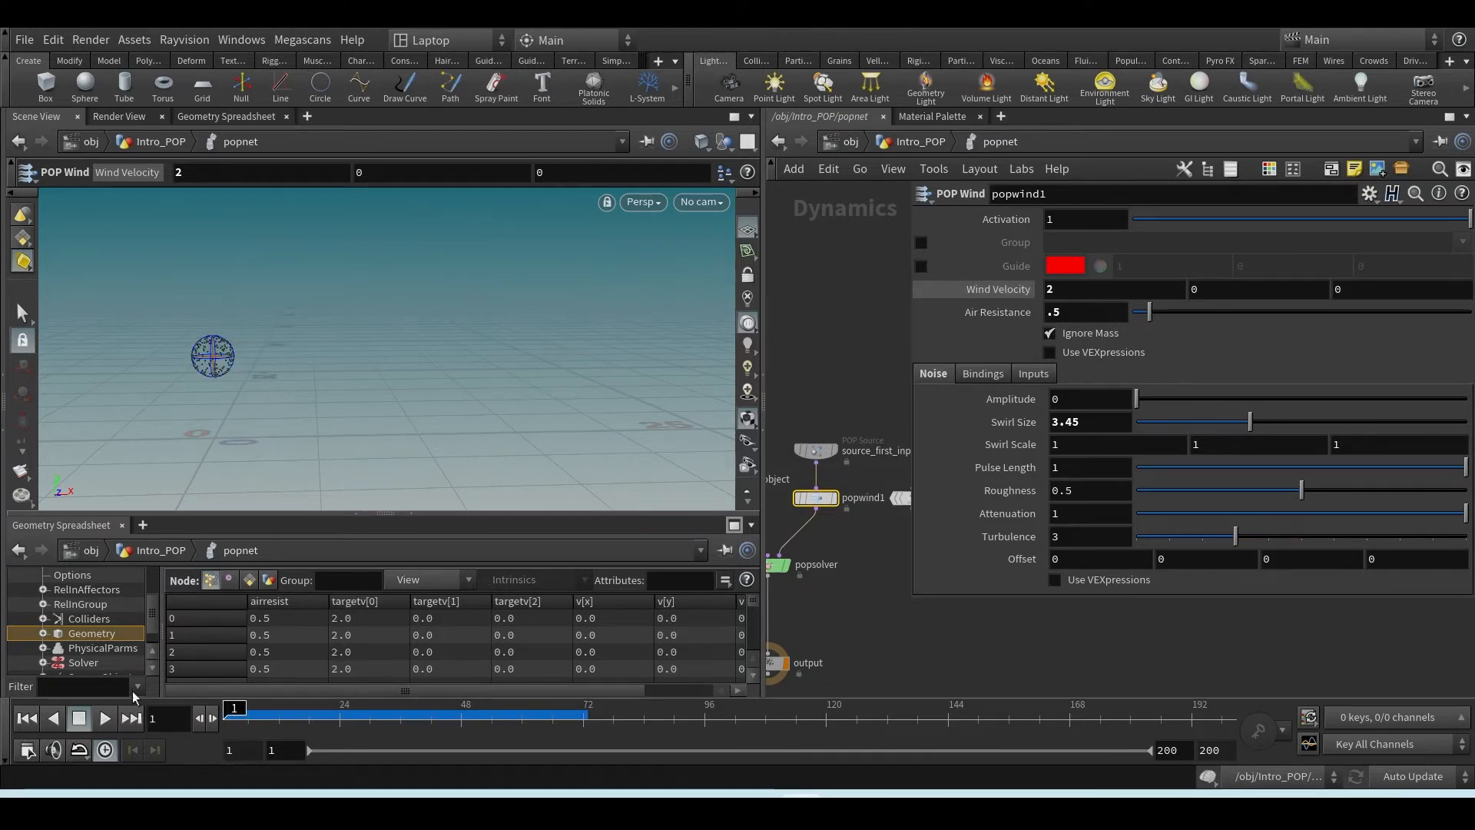
# - Set popwind1's noise amplitude to 5.66 and play the simulation
pyautogui.moveTo(1136, 398); pyautogui.dragTo(1323, 399)
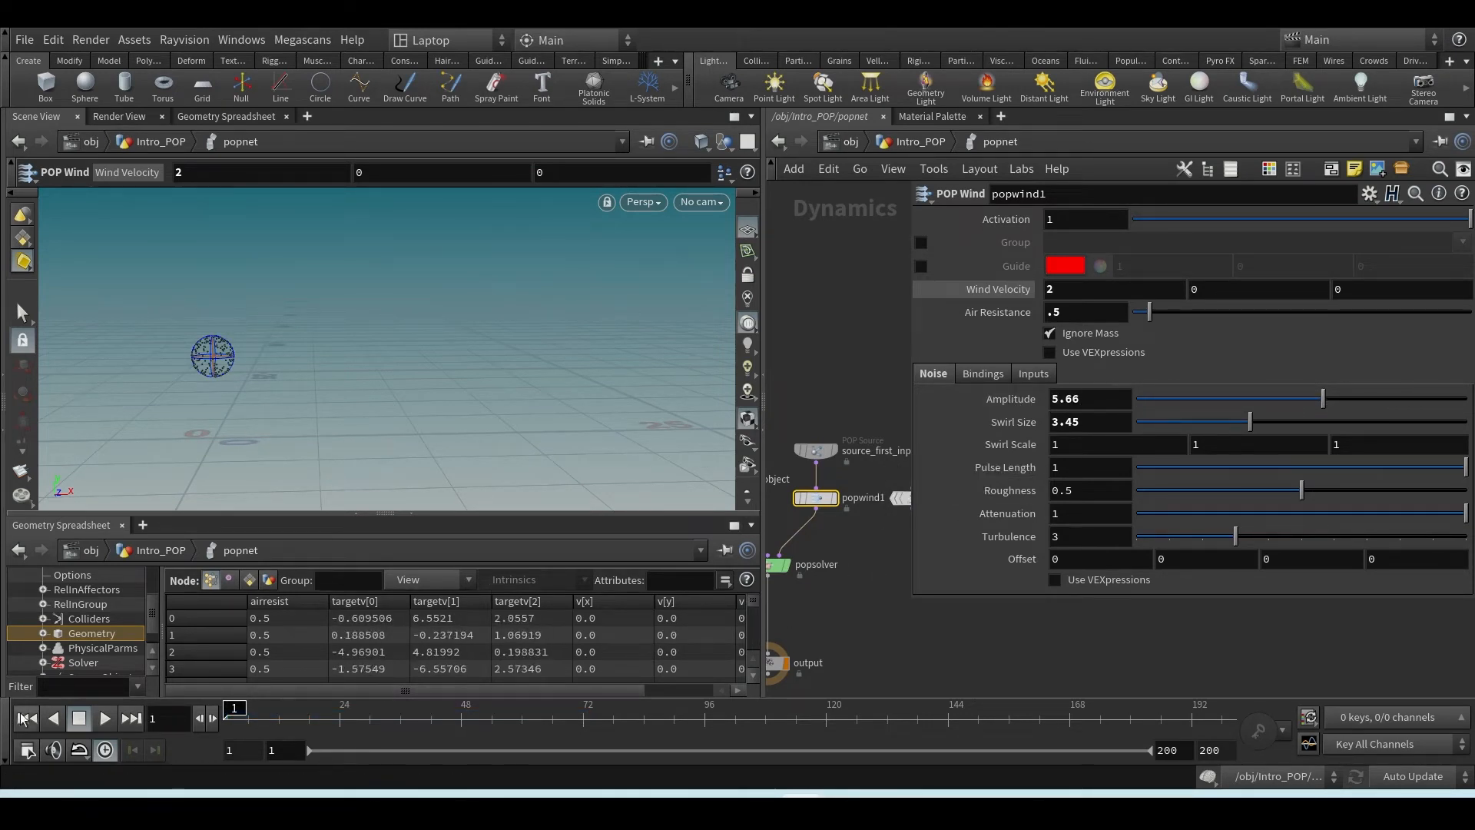
pyautogui.click(100, 719)
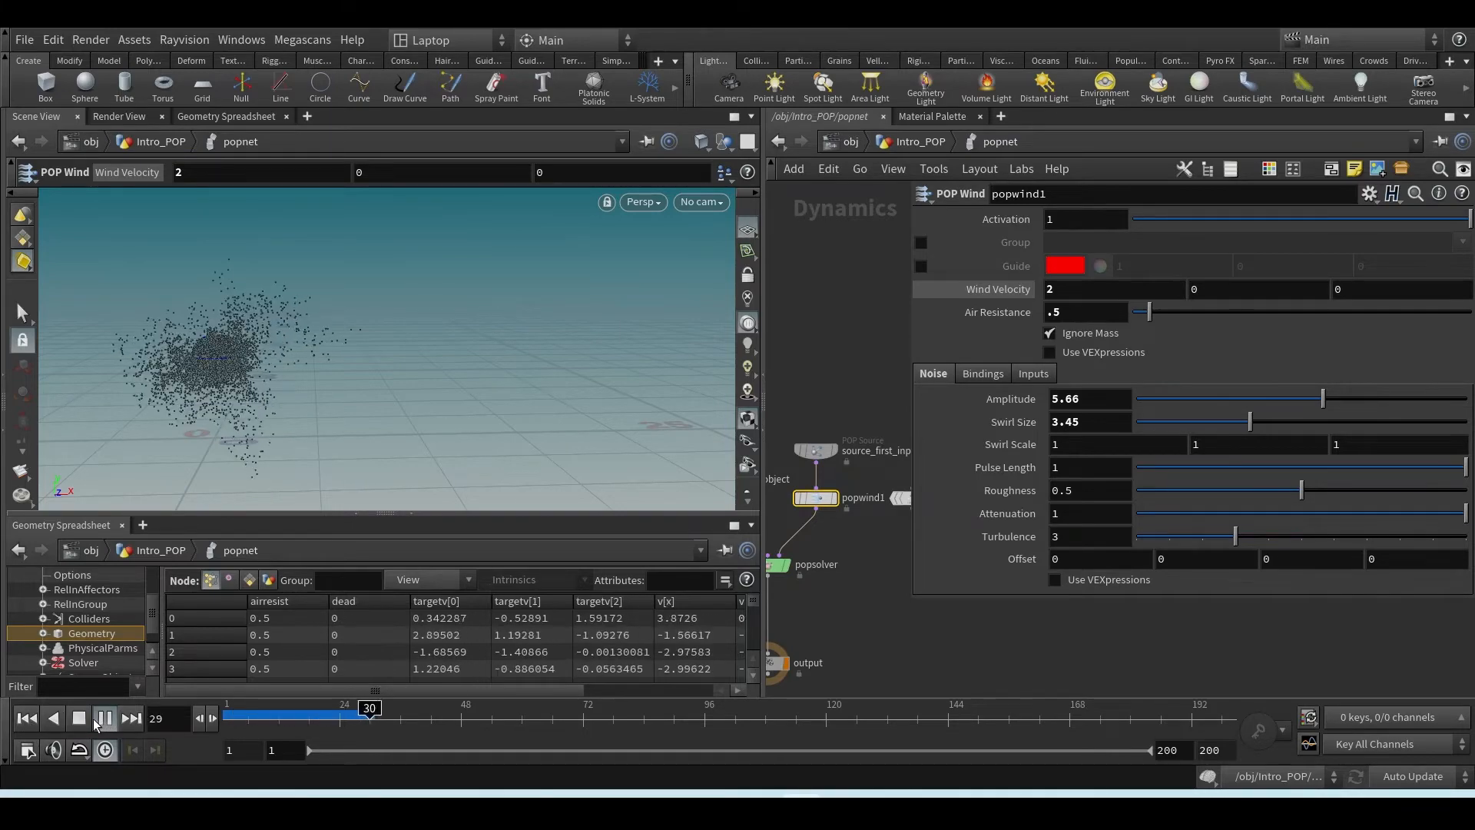
# - Return to frame 1, set popwind1's air resistance to 0.1, and play the simulation to see how the noisy particles spread
pyautogui.click(27, 719)
pyautogui.click(1072, 313)
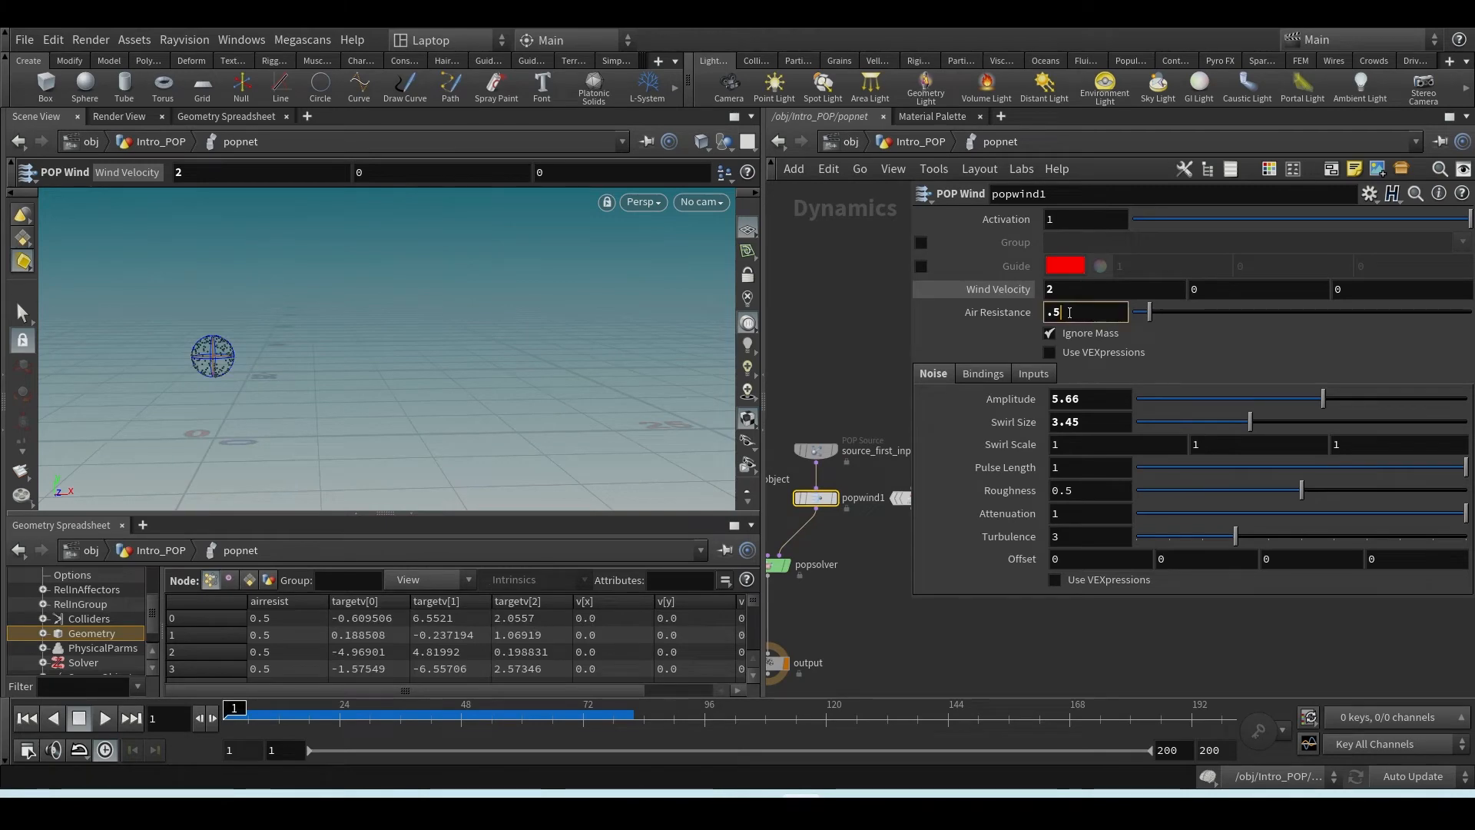
pyautogui.write('.1')
pyautogui.press('Return')
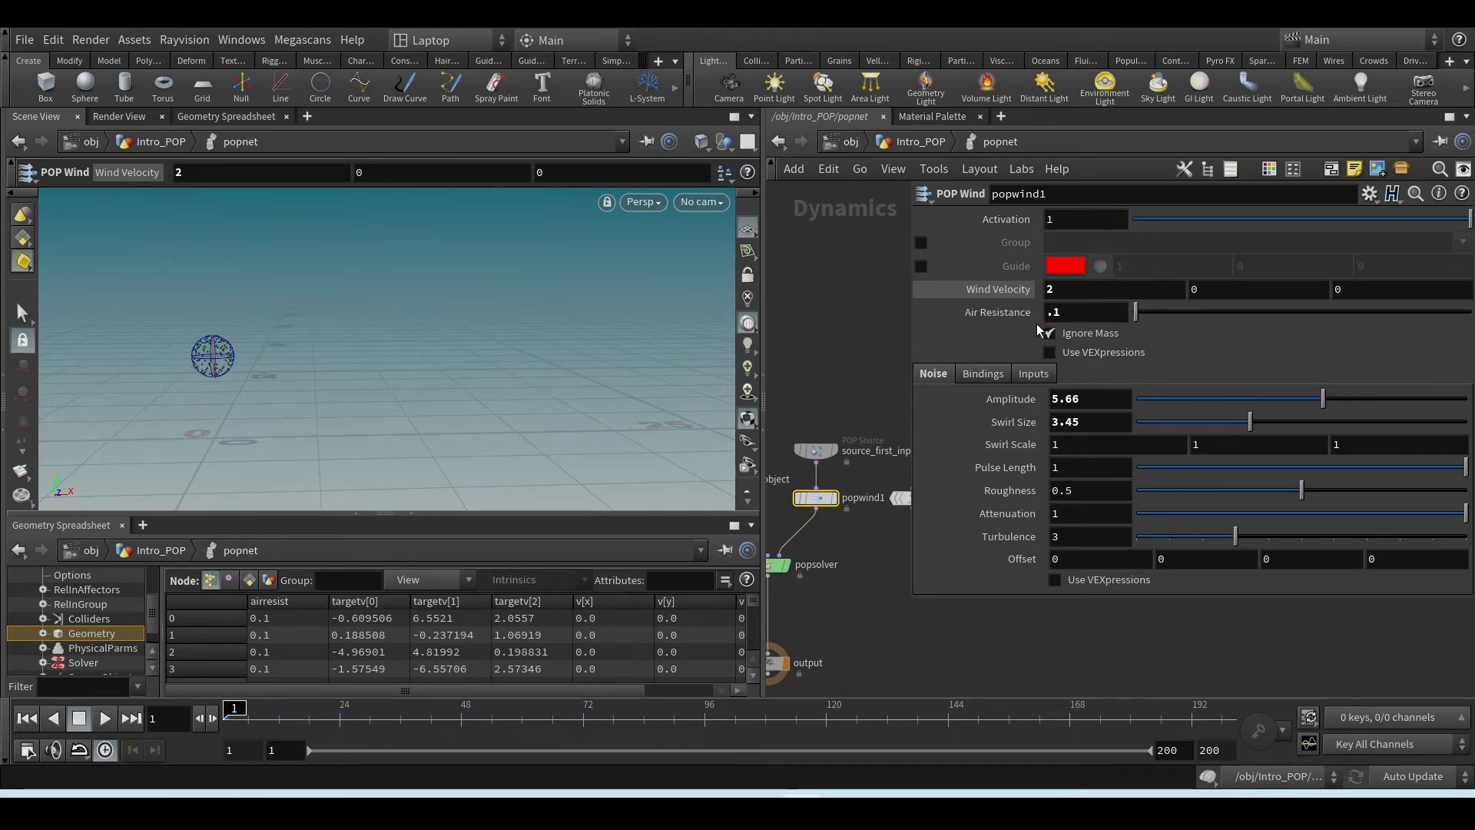
pyautogui.click(105, 719)
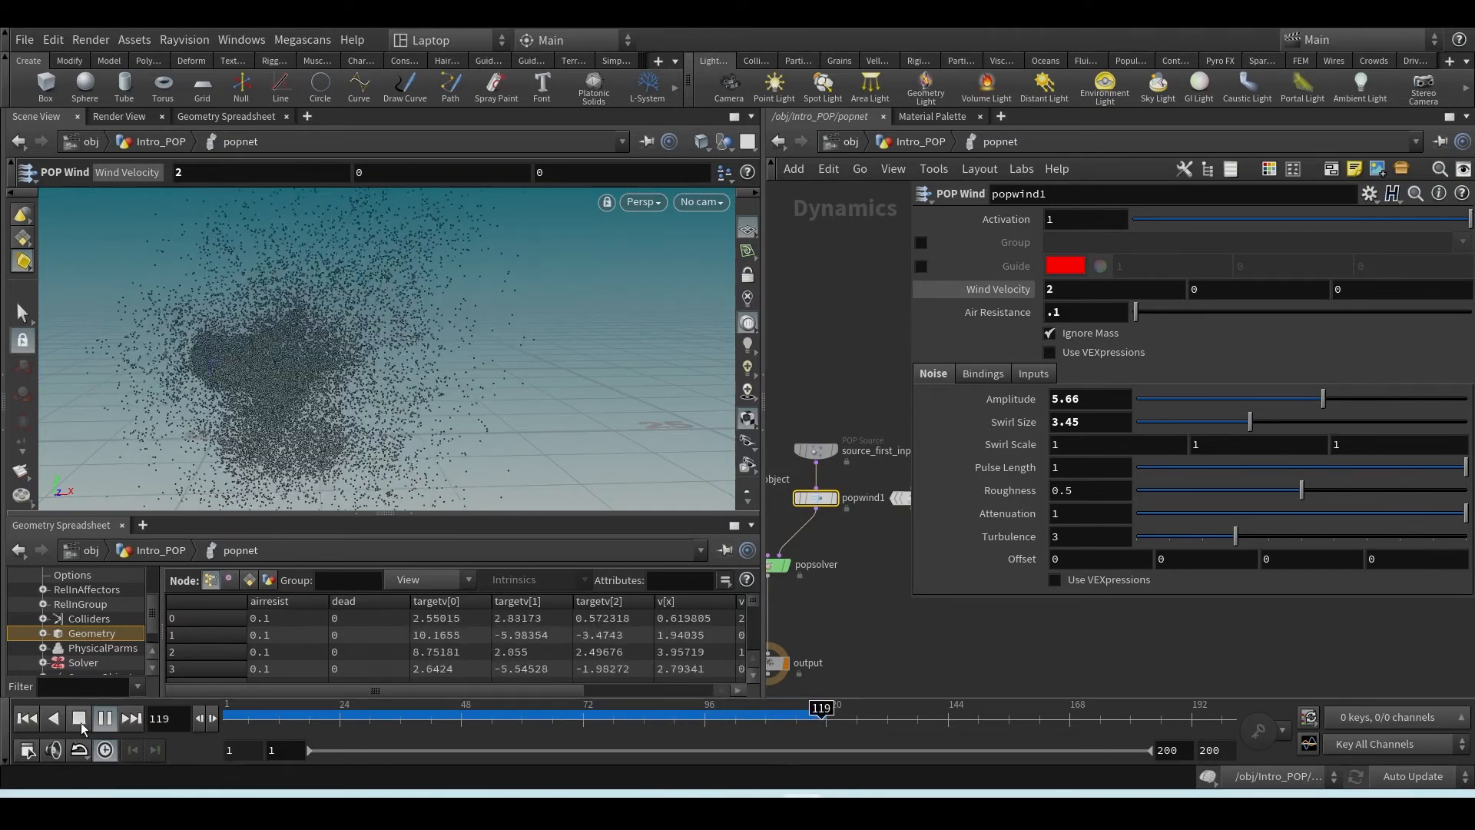
pyautogui.click(86, 722)
# - Set popwind1's noise amplitude to 0, replay the simulation from the start, and return to frame 1
pyautogui.moveTo(1199, 397); pyautogui.dragTo(950, 406)
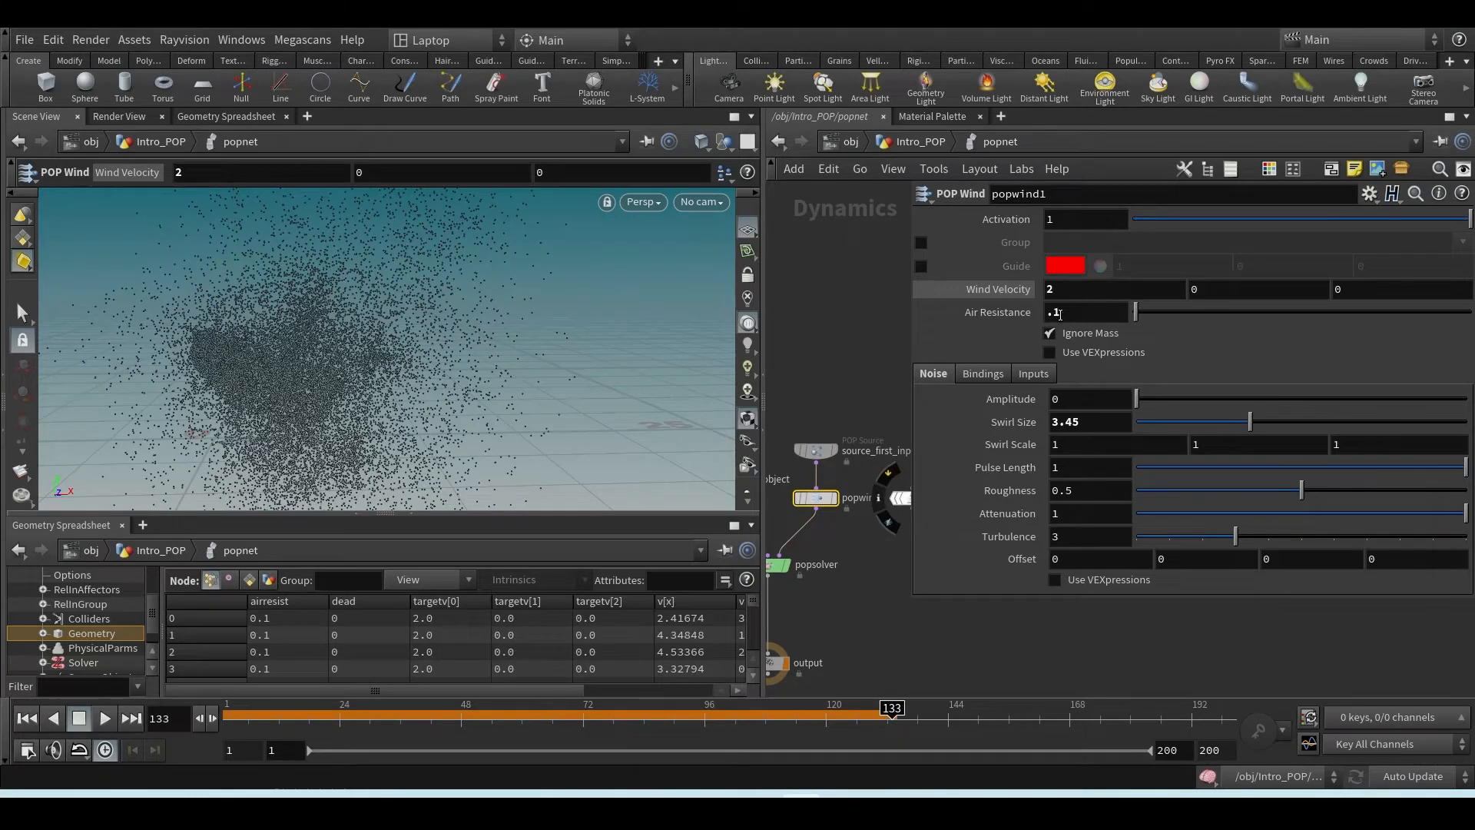
pyautogui.click(27, 717)
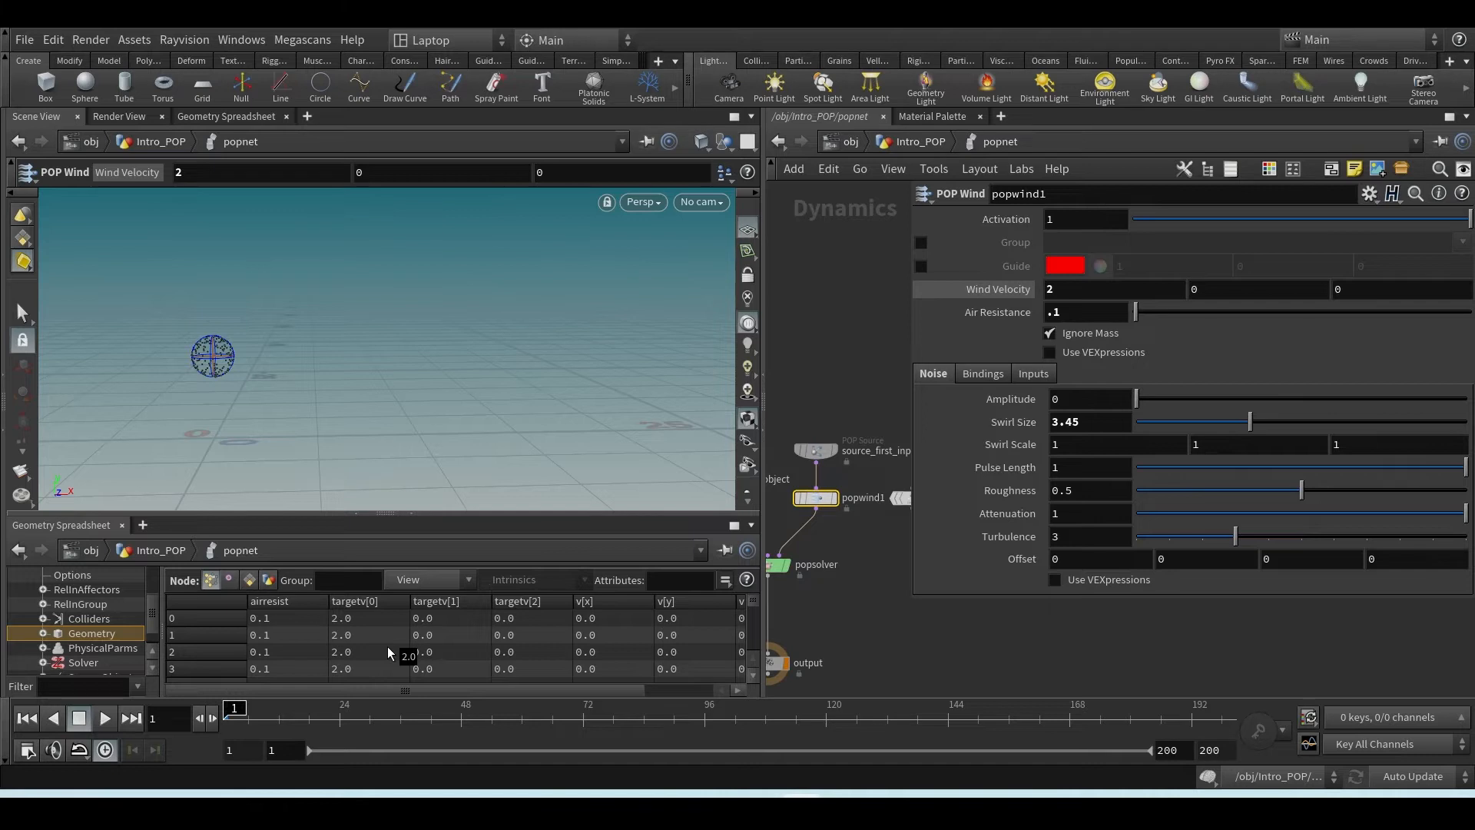
pyautogui.click(107, 719)
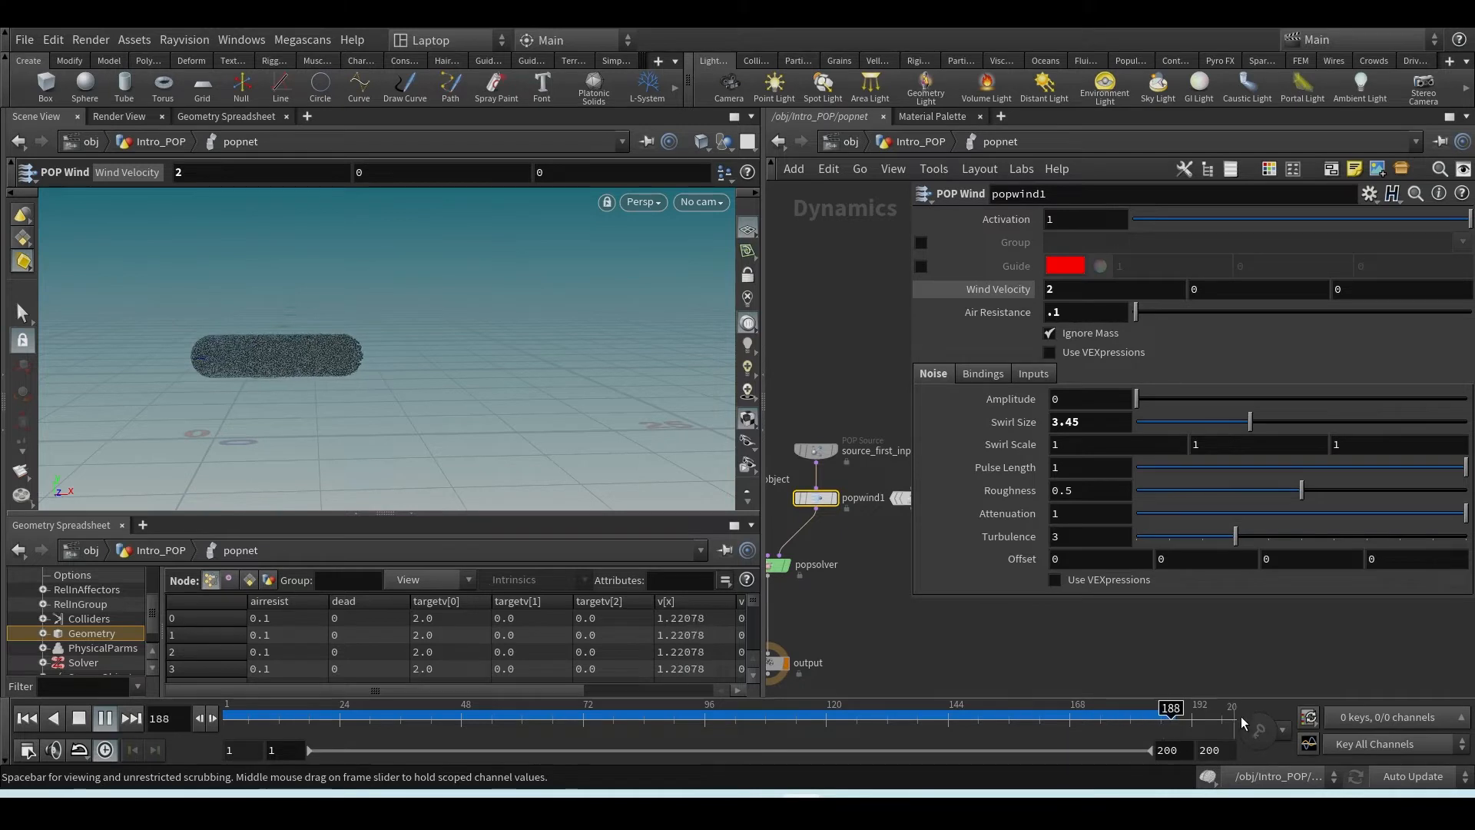
pyautogui.click(36, 724)
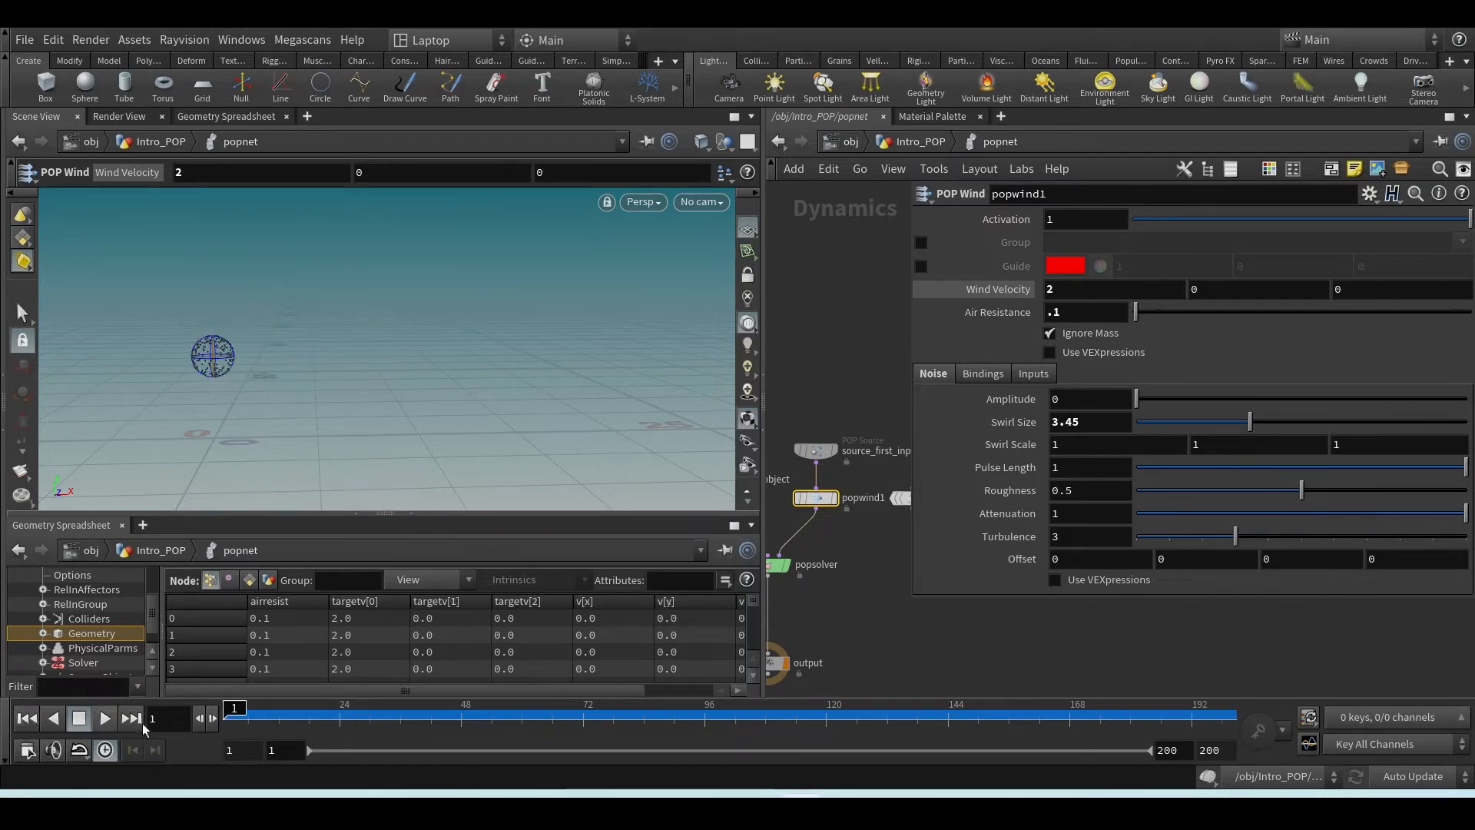
# - Give the node network more room and take popwind1 out of the particle chain, placing it beneath popforce1
pyautogui.moveTo(908, 533); pyautogui.dragTo(1022, 536)
pyautogui.moveTo(892, 546); pyautogui.dragTo(936, 462, button='middle')
pyautogui.moveTo(917, 453); pyautogui.dragTo(823, 401)
pyautogui.moveTo(934, 441); pyautogui.dragTo(904, 457, button='middle')
pyautogui.moveTo(953, 467)
pyautogui.mouseDown()
pyautogui.moveTo(910, 421)
pyautogui.moveTo(938, 494)
pyautogui.mouseUp()
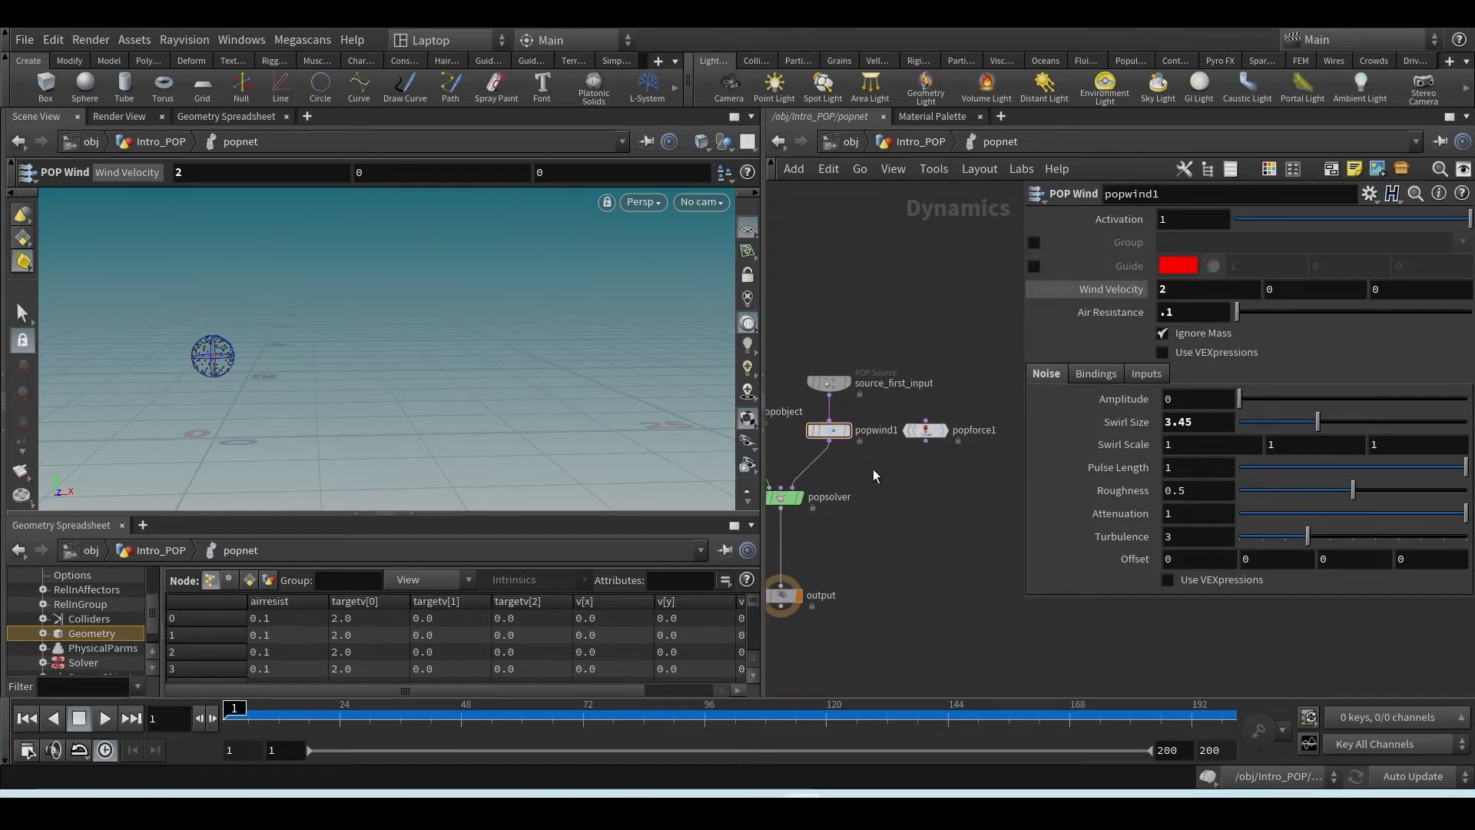
pyautogui.moveTo(915, 418); pyautogui.dragTo(913, 412)
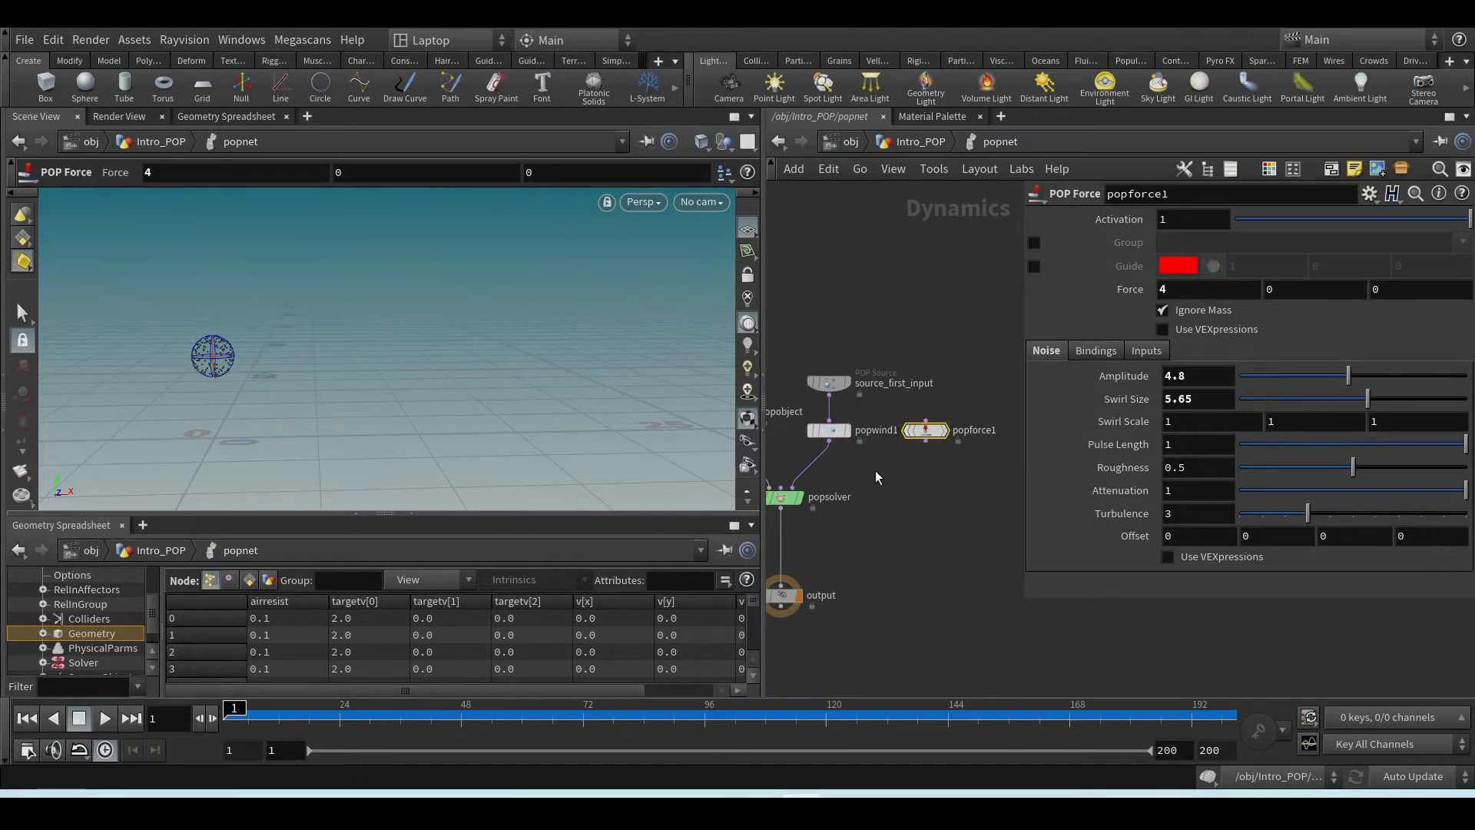
pyautogui.click(835, 434)
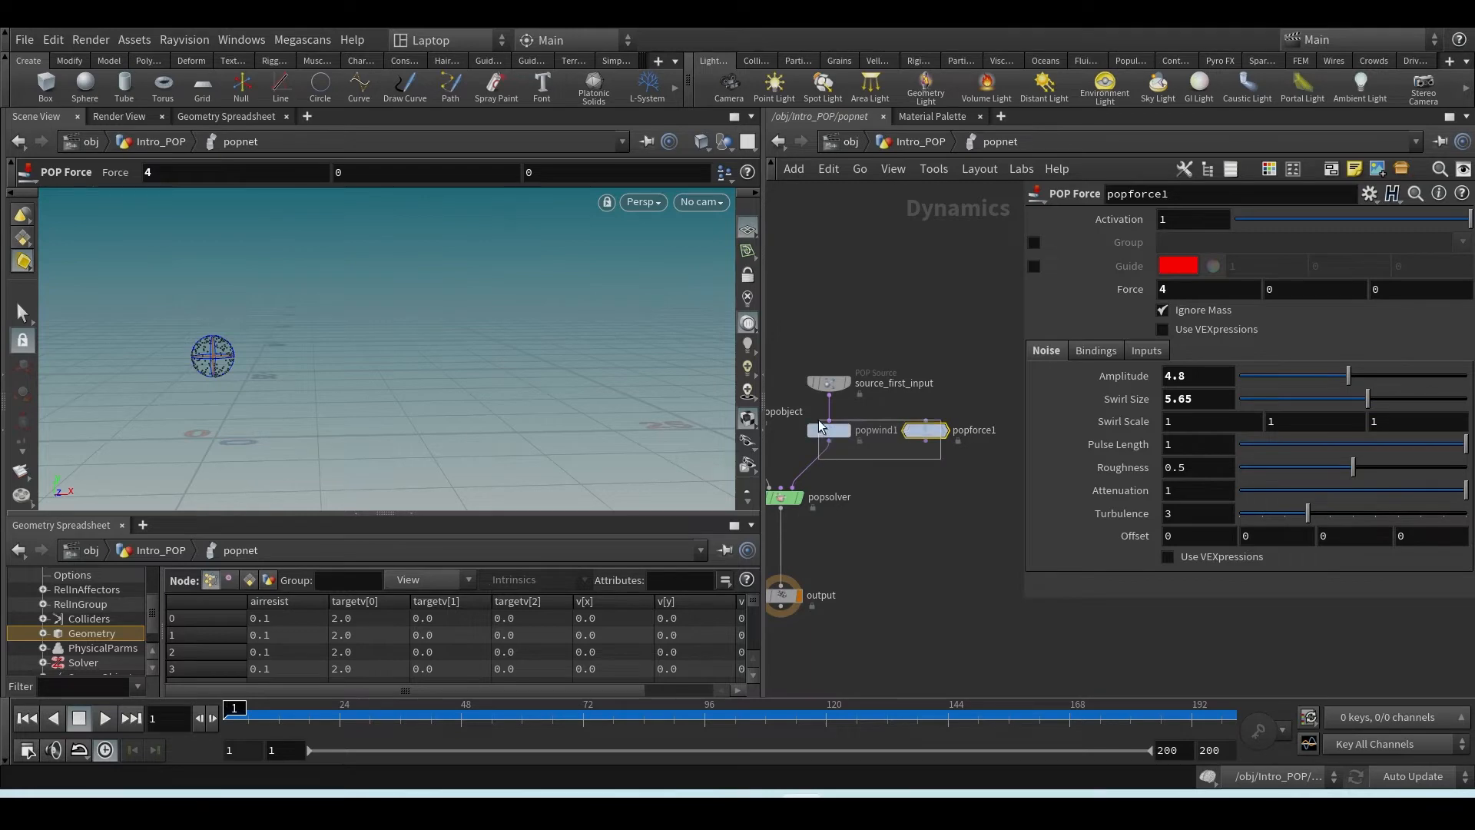
# - Add a POP Axis Force node to the network between the POP source and popsolver
pyautogui.press('Tab')
pyautogui.moveTo(911, 439)
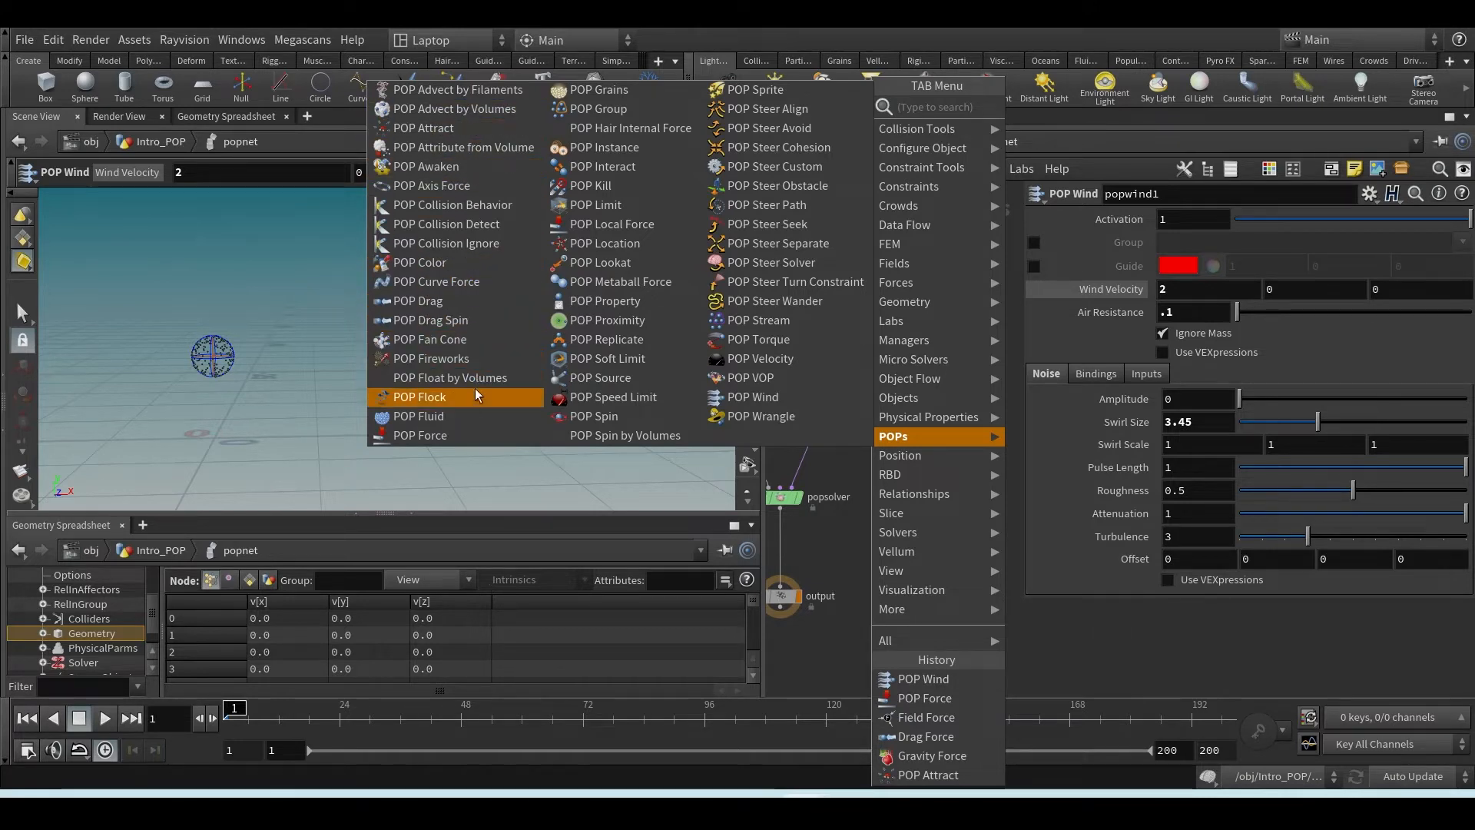
pyautogui.click(473, 188)
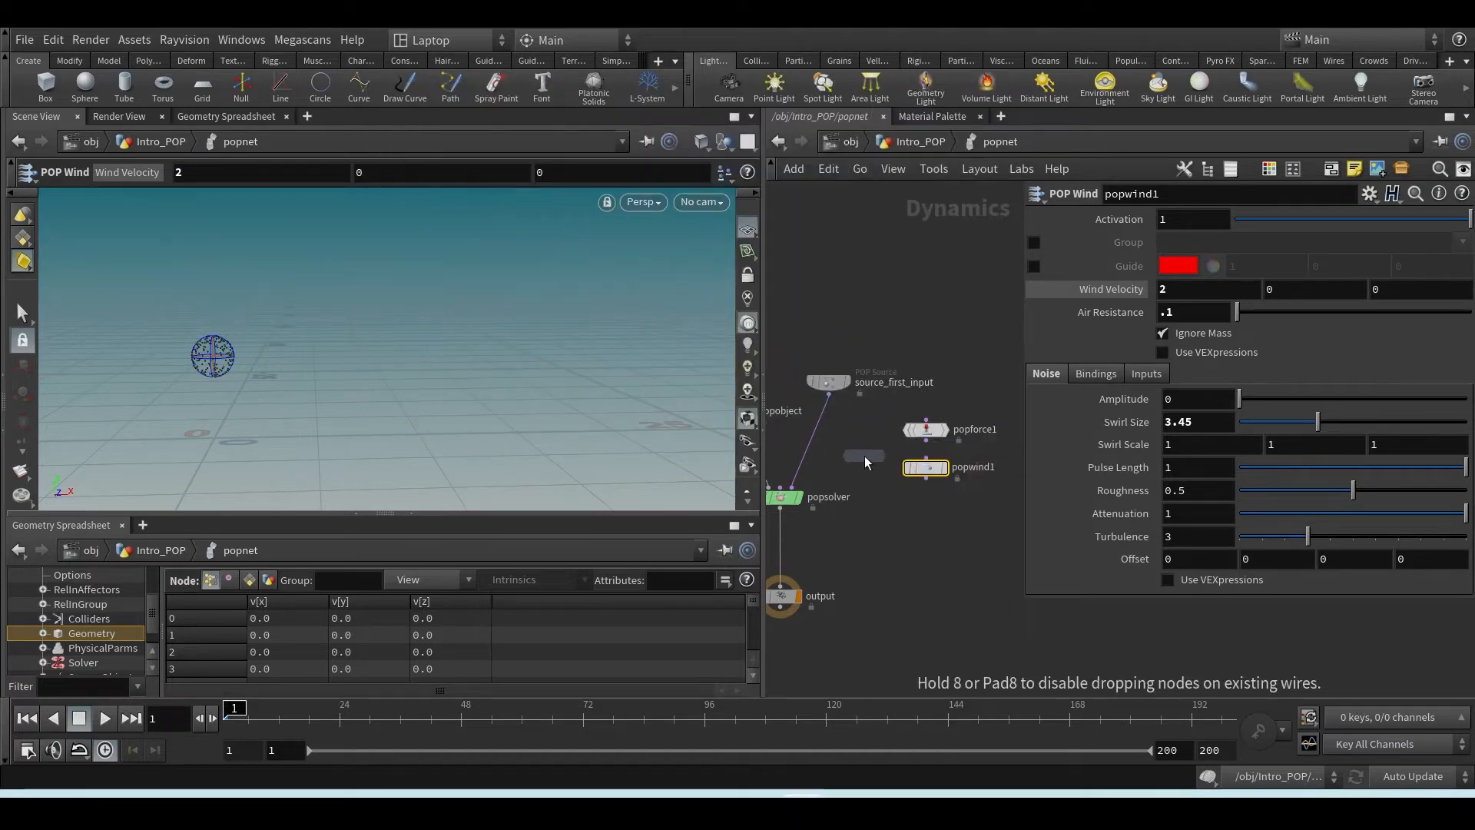
pyautogui.click(856, 450)
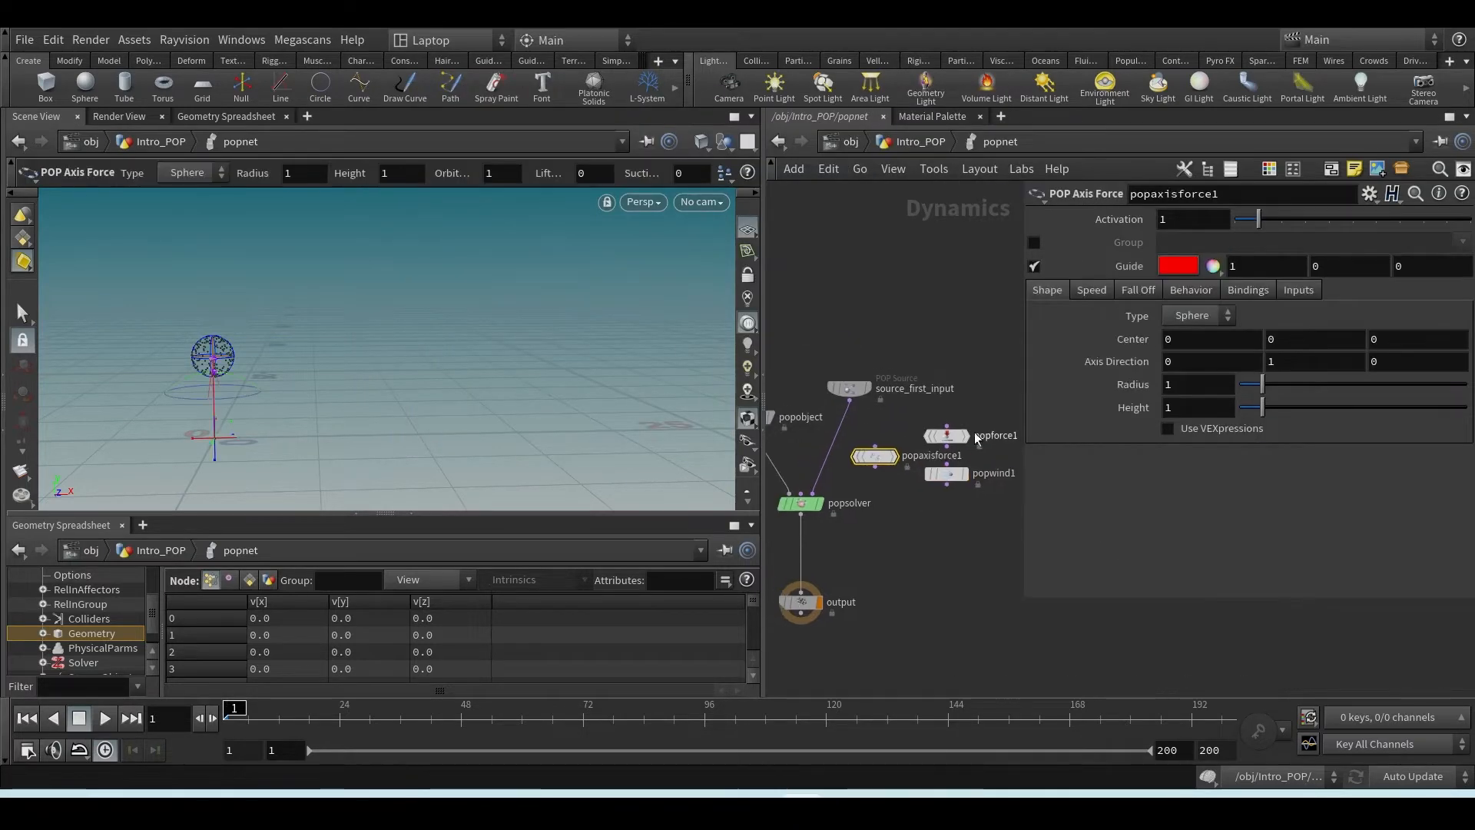
# - Move popforce1 and popwind1 aside and wire popaxisforce1 between source_first_input and popsolver
pyautogui.keyDown('shift'); pyautogui.click(926, 435); pyautogui.keyUp('shift')
pyautogui.moveTo(952, 441); pyautogui.dragTo(1004, 437)
pyautogui.moveTo(923, 501); pyautogui.dragTo(970, 502, button='middle')
pyautogui.scroll(3, 905, 426)
pyautogui.moveTo(921, 446); pyautogui.dragTo(961, 430, button='middle')
pyautogui.moveTo(973, 470); pyautogui.dragTo(914, 453)
pyautogui.scroll(-3, 909, 454)
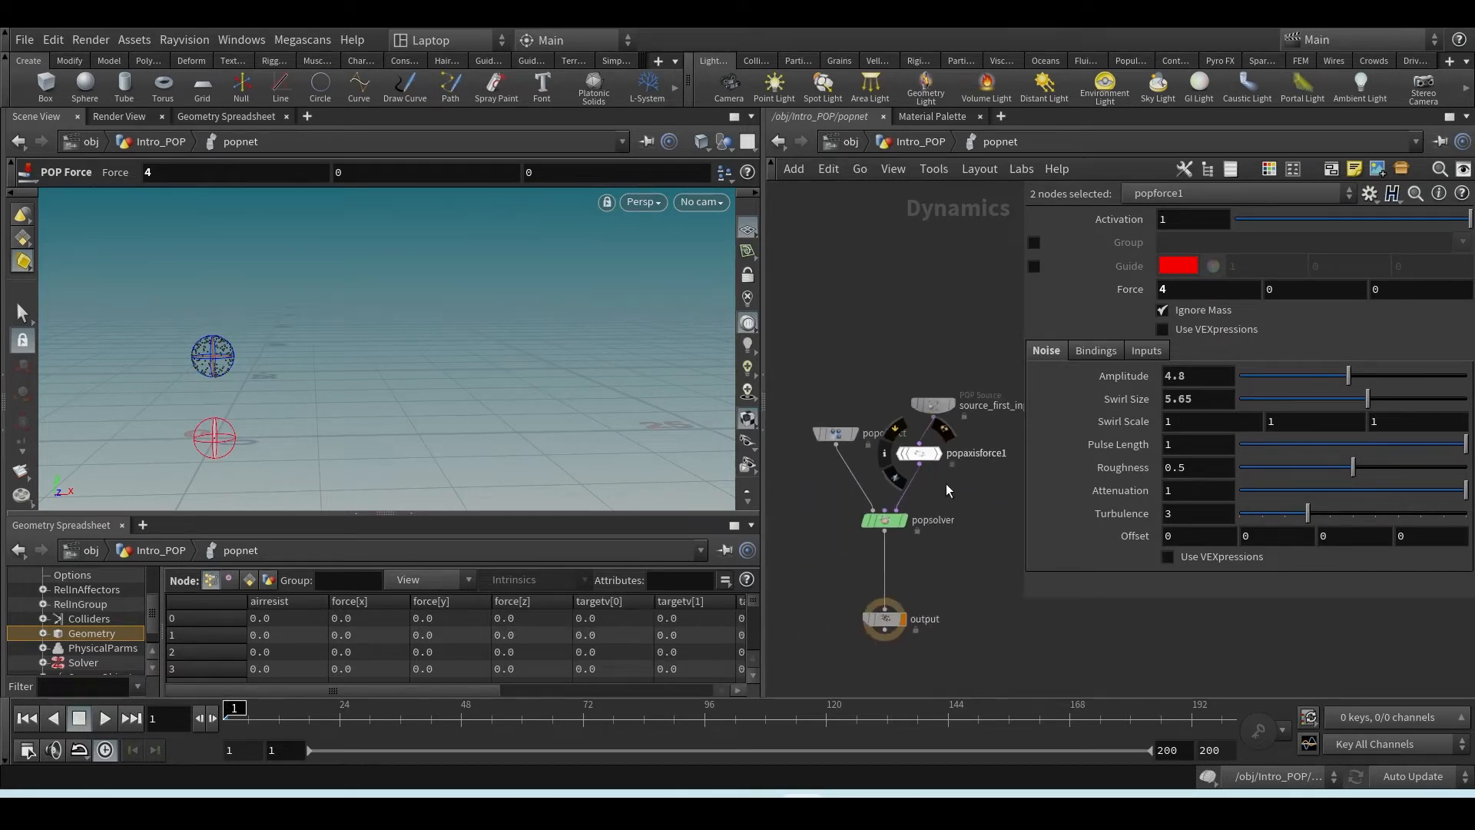
# - Select popaxisforce1, activate its viewport handles, and examine how the Type and Center settings define its spherical guide
pyautogui.moveTo(898, 374); pyautogui.dragTo(904, 322)
pyautogui.moveTo(895, 421); pyautogui.dragTo(935, 417)
pyautogui.scroll(3, 934, 417)
pyautogui.click(915, 405)
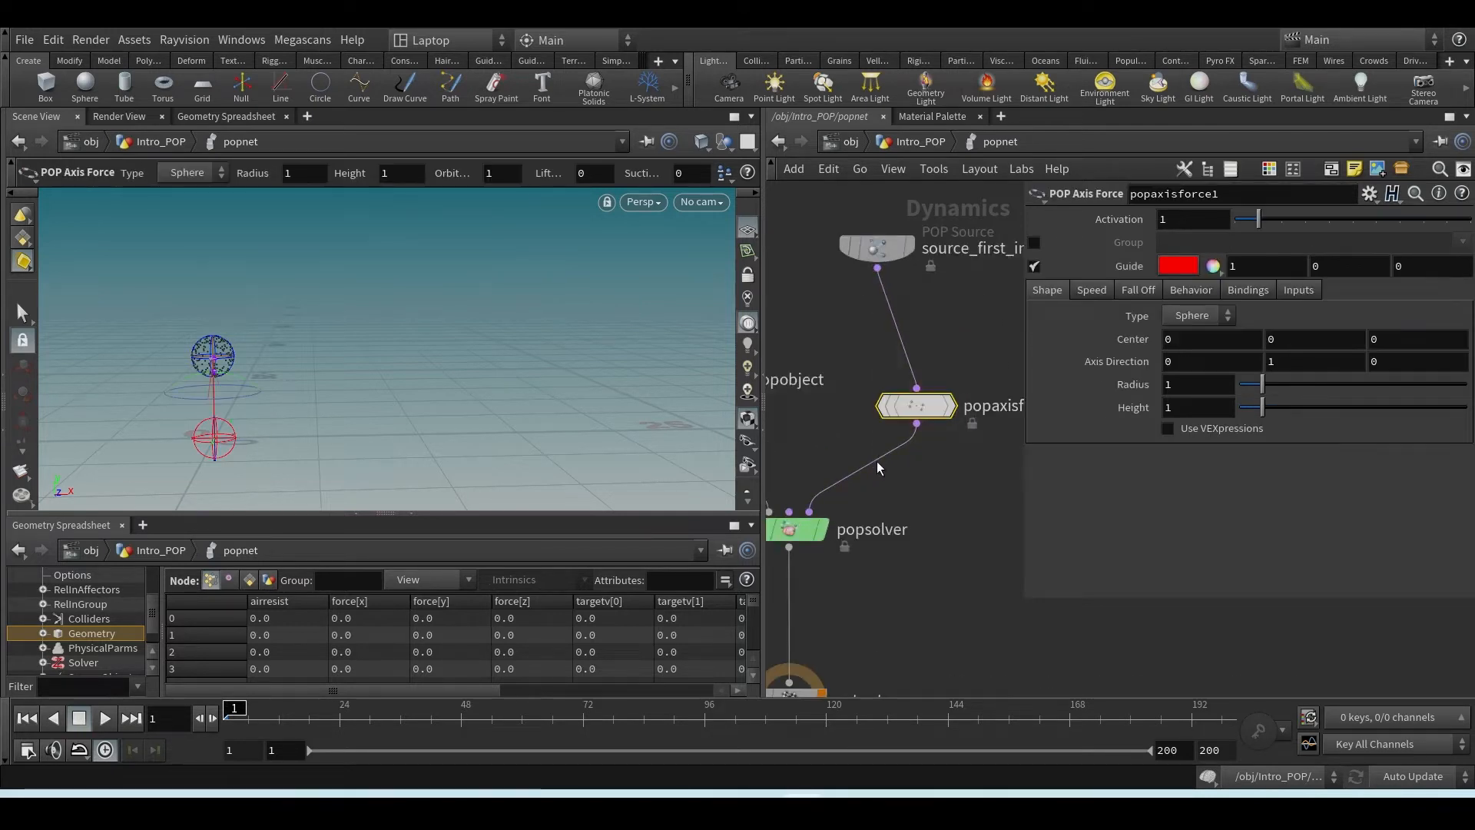
pyautogui.moveTo(981, 342); pyautogui.dragTo(873, 469)
pyautogui.keyDown('alt'); pyautogui.moveTo(279, 457); pyautogui.dragTo(404, 399, button='middle'); pyautogui.keyUp('alt')
pyautogui.moveTo(404, 399)
pyautogui.keyDown('alt'); pyautogui.mouseDown()
pyautogui.moveTo(520, 412)
pyautogui.moveTo(258, 376)
pyautogui.moveTo(357, 365)
pyautogui.moveTo(382, 395)
pyautogui.mouseUp(); pyautogui.keyUp('alt')
pyautogui.press('Return')
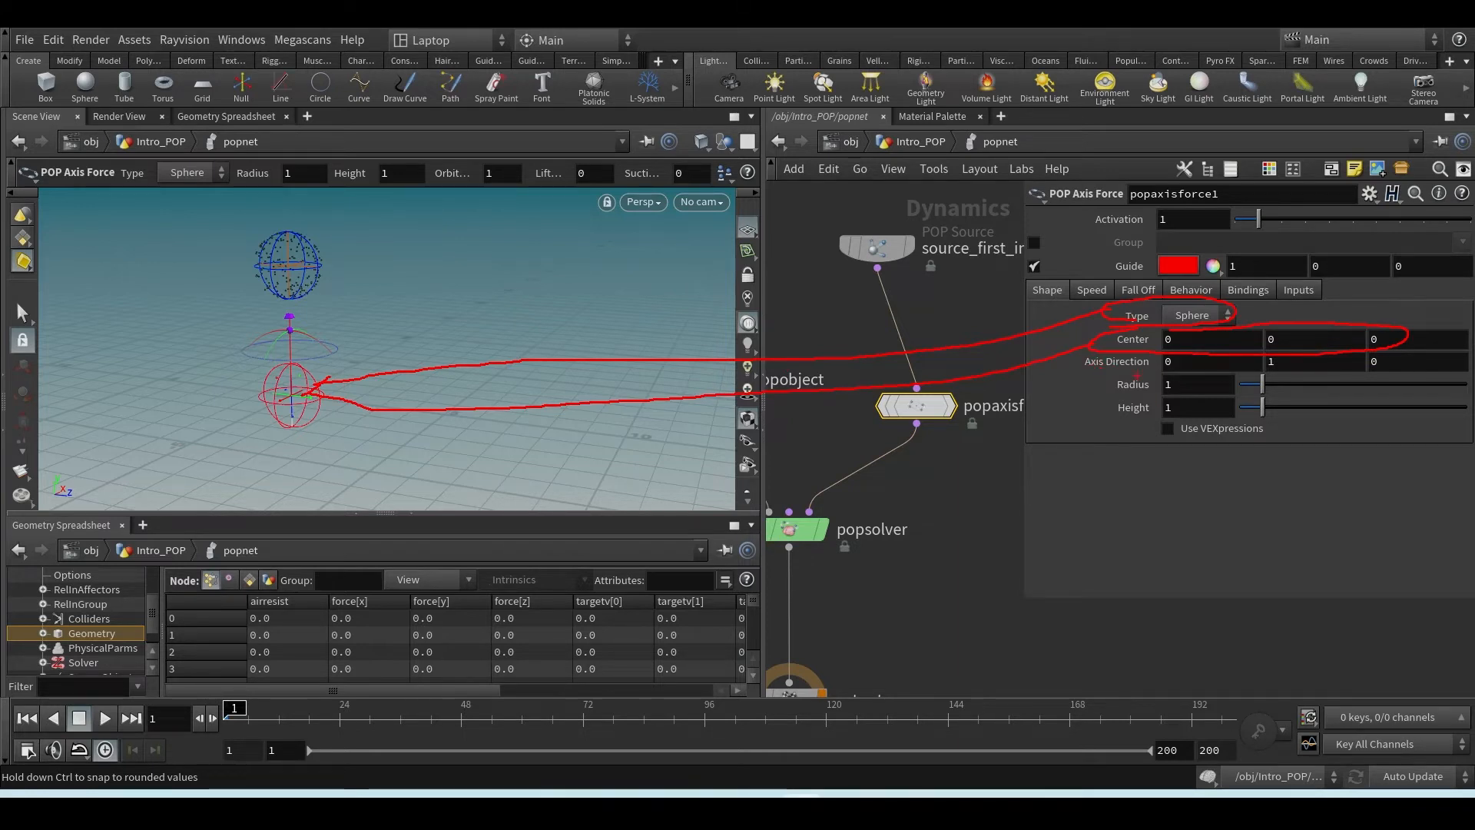
pyautogui.press('Escape')
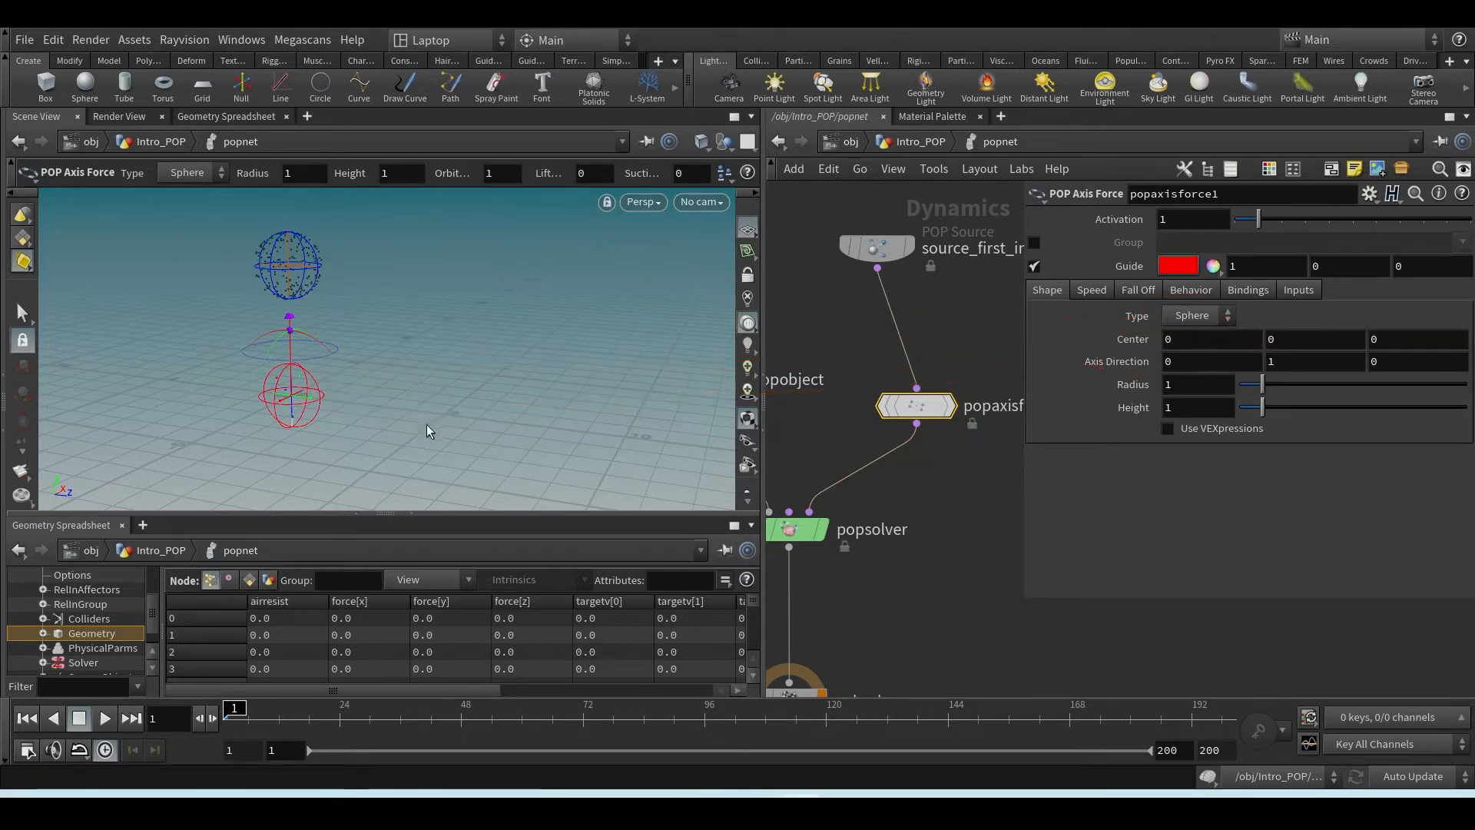
# - Play the simulation to check whether the axis force affects the emitted particles, and return to frame 1
pyautogui.keyDown('alt'); pyautogui.scroll(1, 393, 400); pyautogui.keyUp('alt')
pyautogui.keyDown('alt'); pyautogui.moveTo(392, 398); pyautogui.dragTo(395, 409, button='middle'); pyautogui.keyUp('alt')
pyautogui.keyDown('alt'); pyautogui.scroll(-2, 394, 408); pyautogui.keyUp('alt')
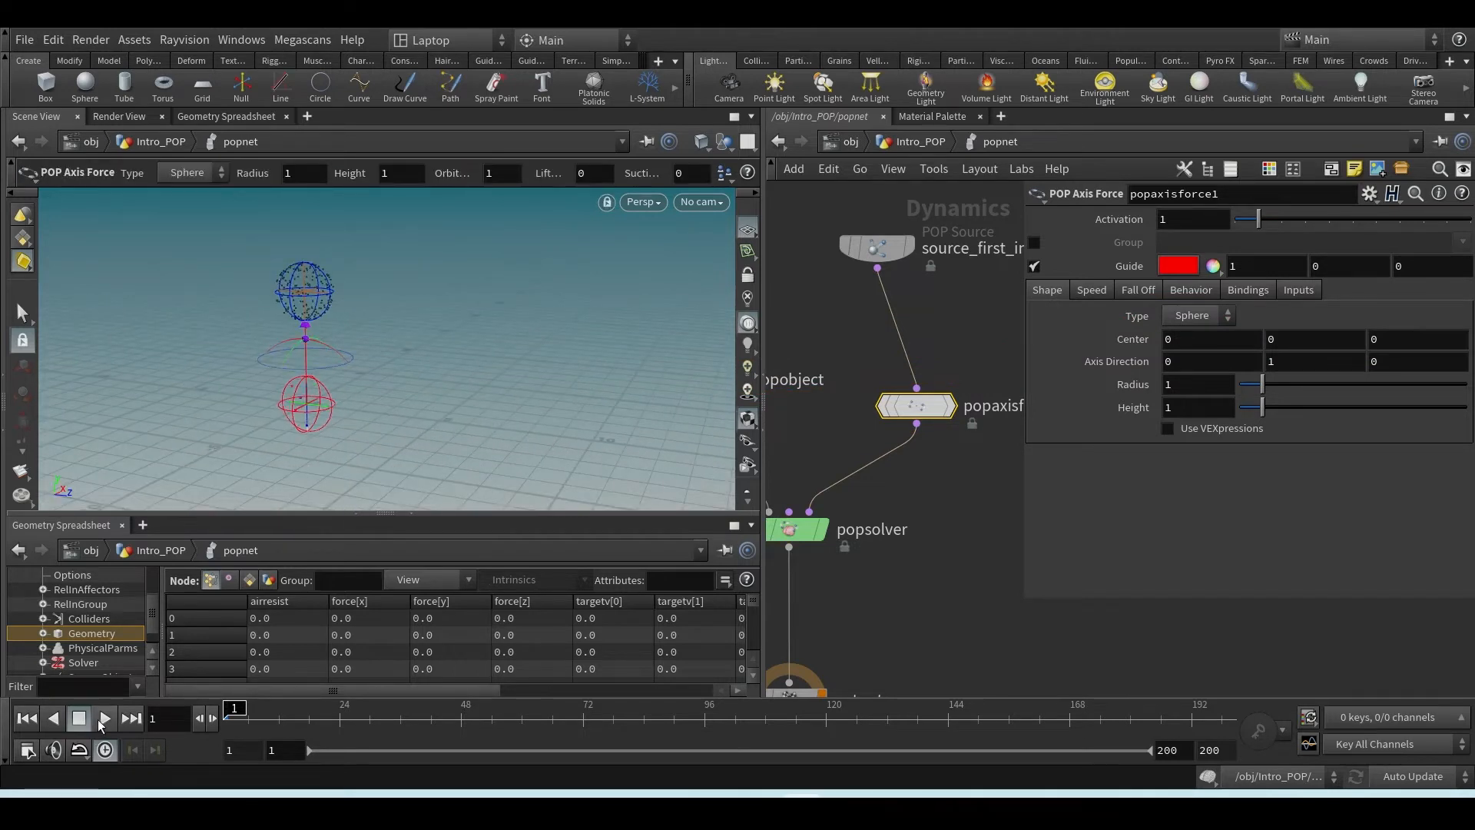
pyautogui.click(104, 719)
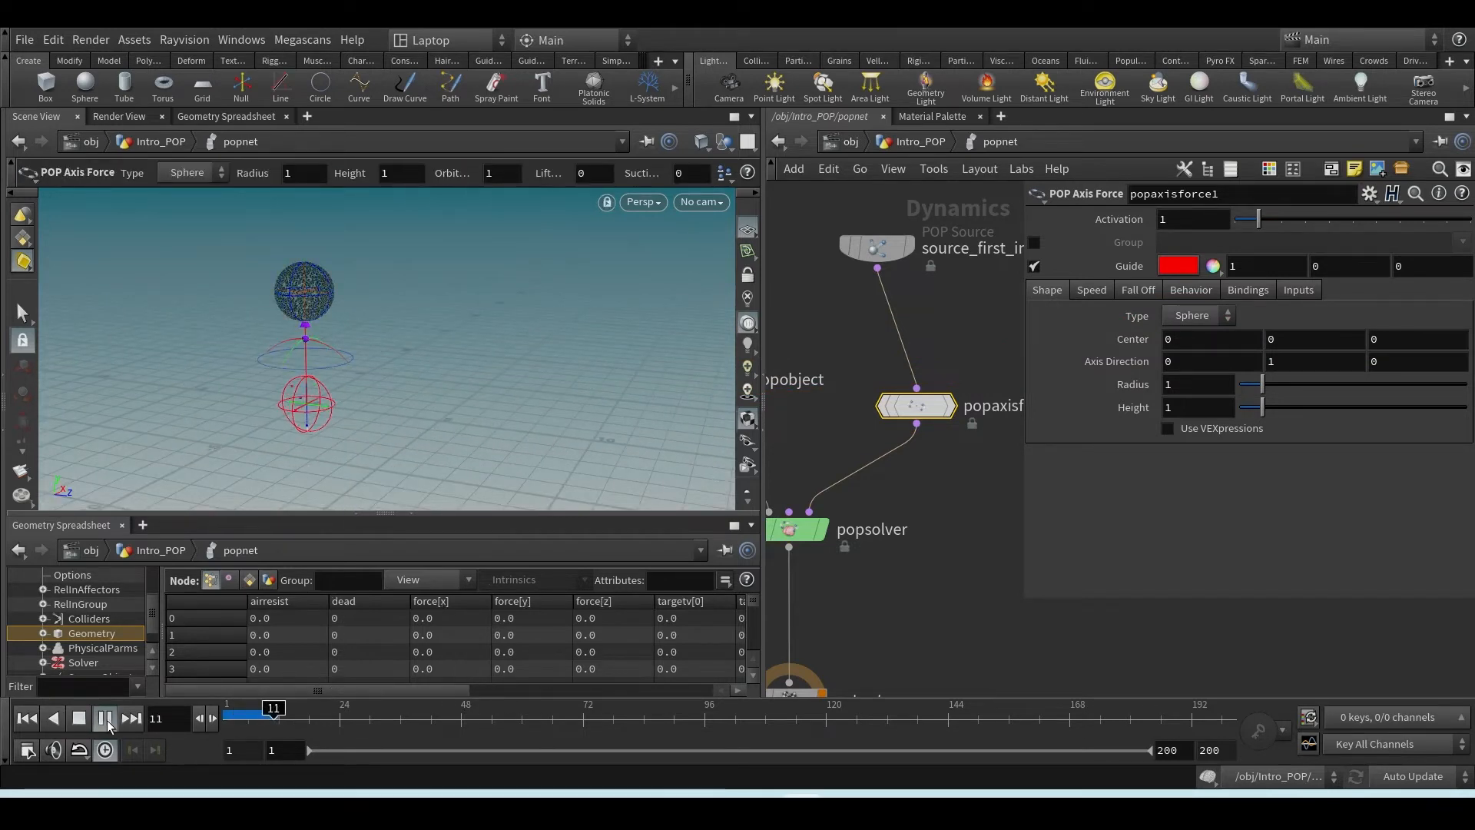
pyautogui.click(78, 717)
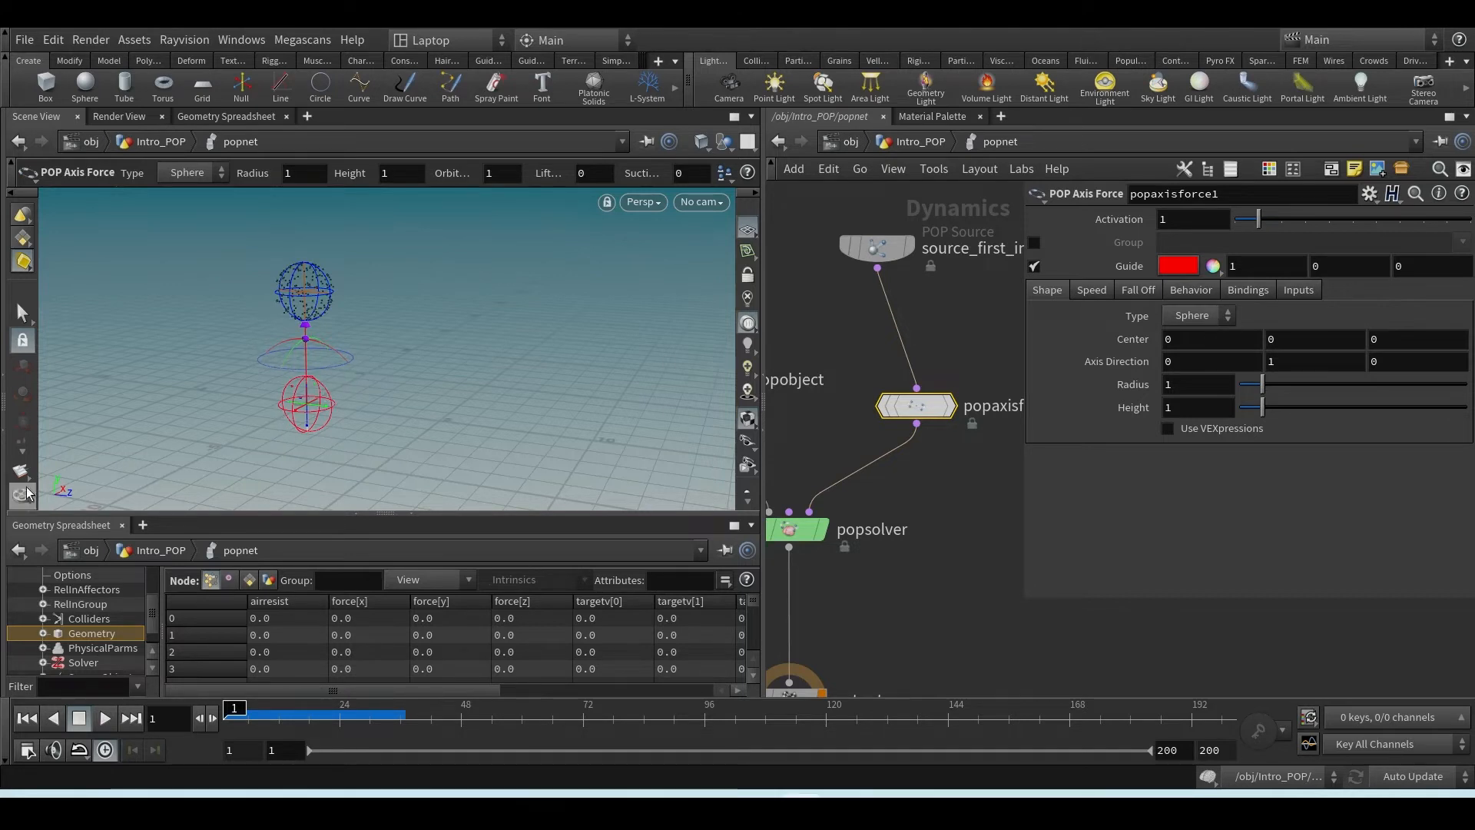
# - Raise popaxisforce1's center to about 4.08 in Y so its sphere surrounds the emitter
pyautogui.scroll(3, 311, 401)
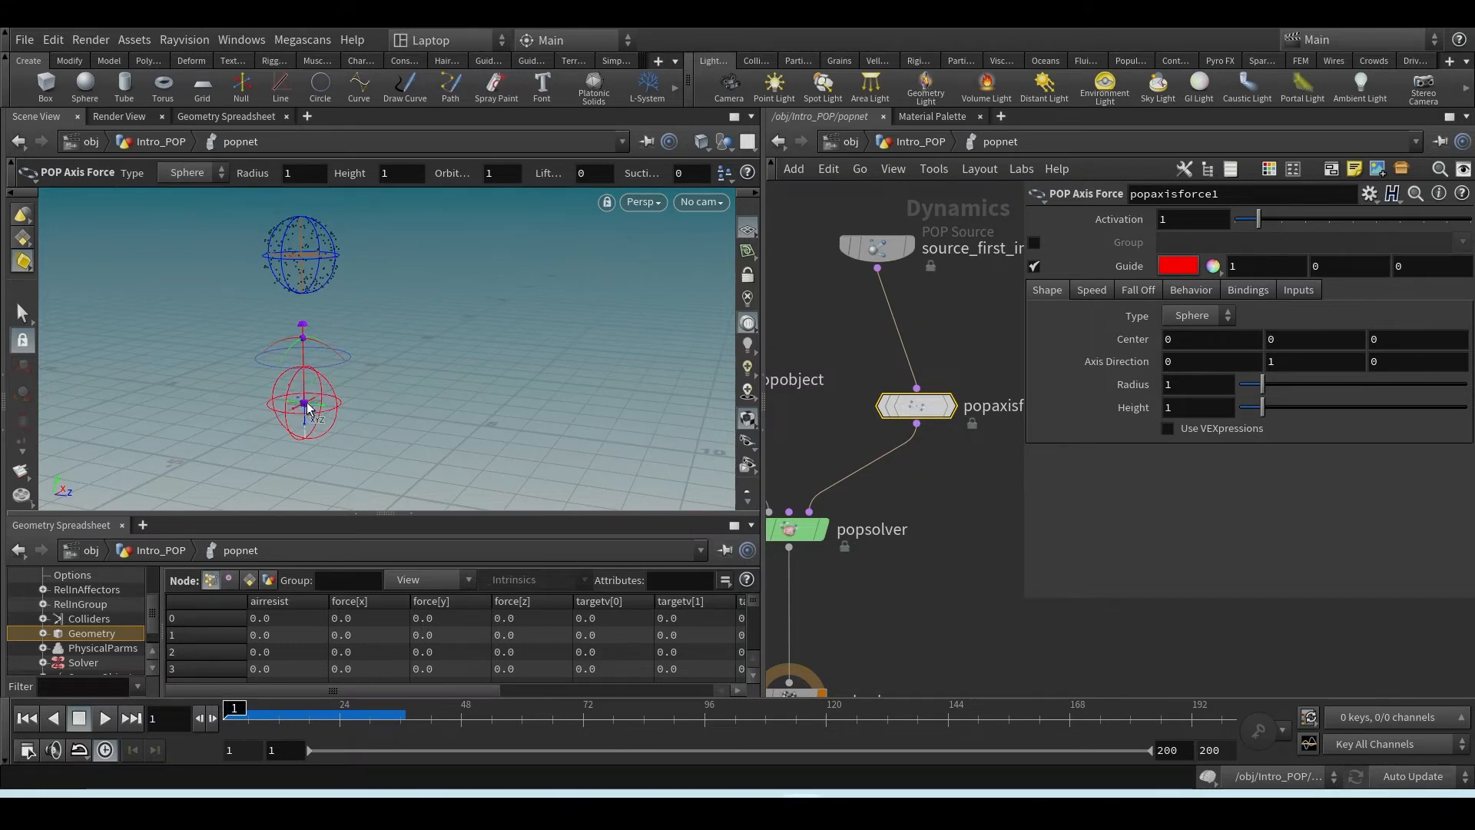
pyautogui.moveTo(955, 409)
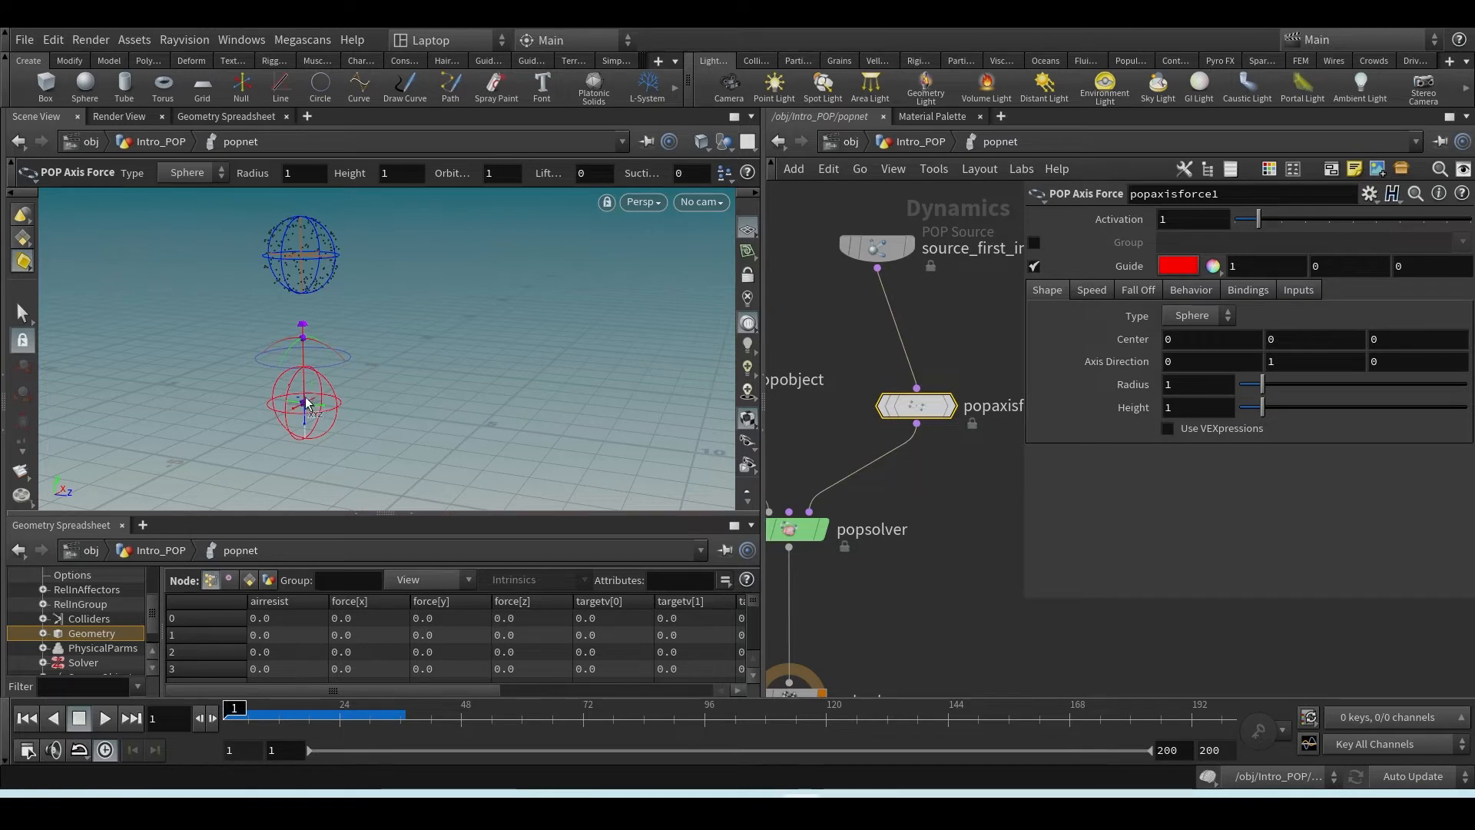
pyautogui.keyDown('alt'); pyautogui.moveTo(328, 376); pyautogui.dragTo(326, 263); pyautogui.keyUp('alt')
pyautogui.keyDown('alt'); pyautogui.moveTo(399, 327); pyautogui.dragTo(540, 330); pyautogui.keyUp('alt')
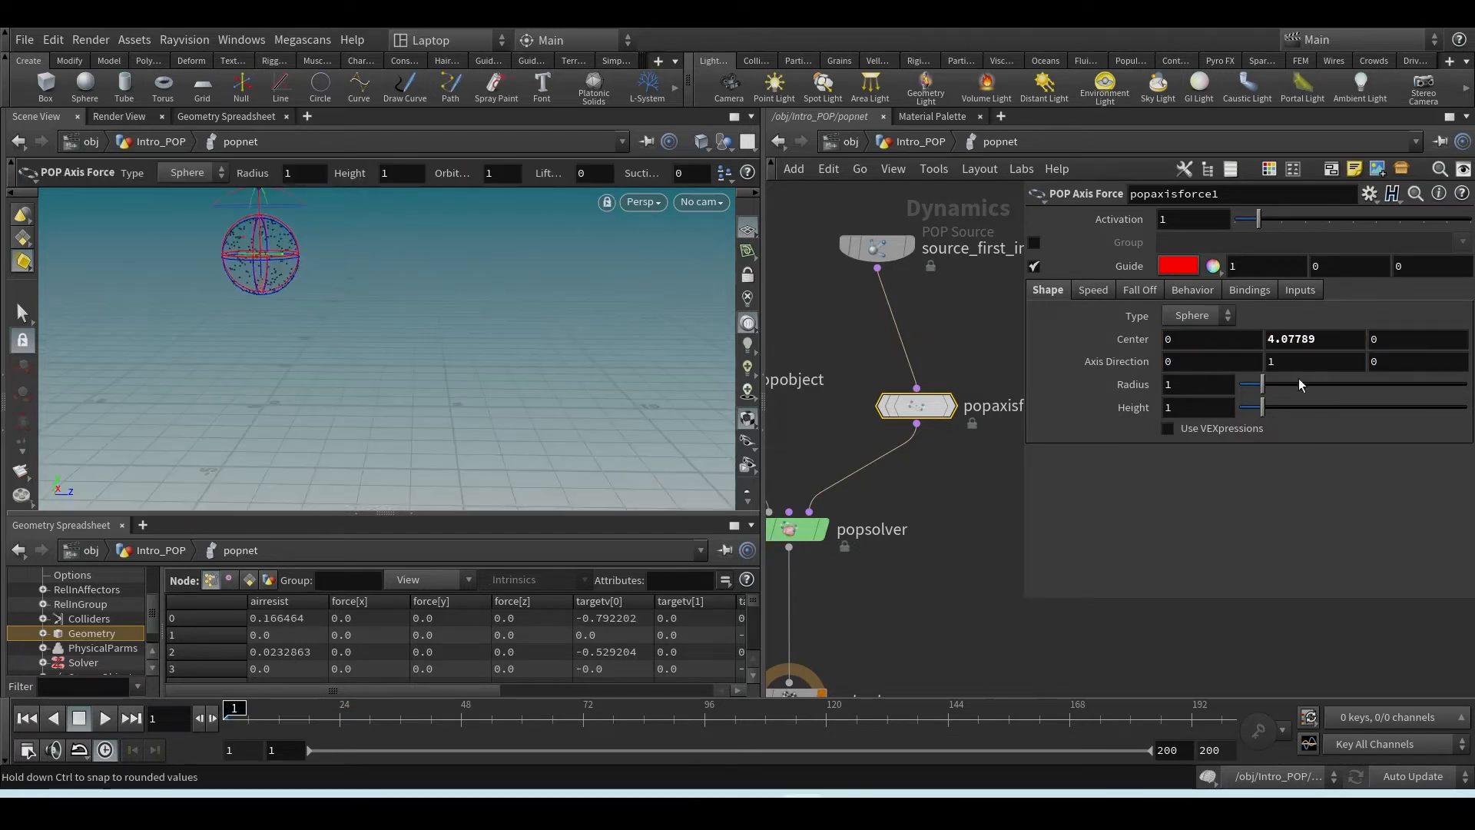
# - Set popaxisforce1's radius to 1.59, widening the guide around the emitter
pyautogui.keyDown('alt'); pyautogui.moveTo(284, 294); pyautogui.dragTo(286, 297); pyautogui.keyUp('alt')
pyautogui.keyDown('alt'); pyautogui.moveTo(287, 297); pyautogui.dragTo(433, 408, button='middle'); pyautogui.keyUp('alt')
pyautogui.scroll(3, 398, 376)
pyautogui.keyDown('alt'); pyautogui.moveTo(358, 342); pyautogui.dragTo(222, 343); pyautogui.keyUp('alt')
pyautogui.scroll(2, 436, 307)
pyautogui.press('Return')
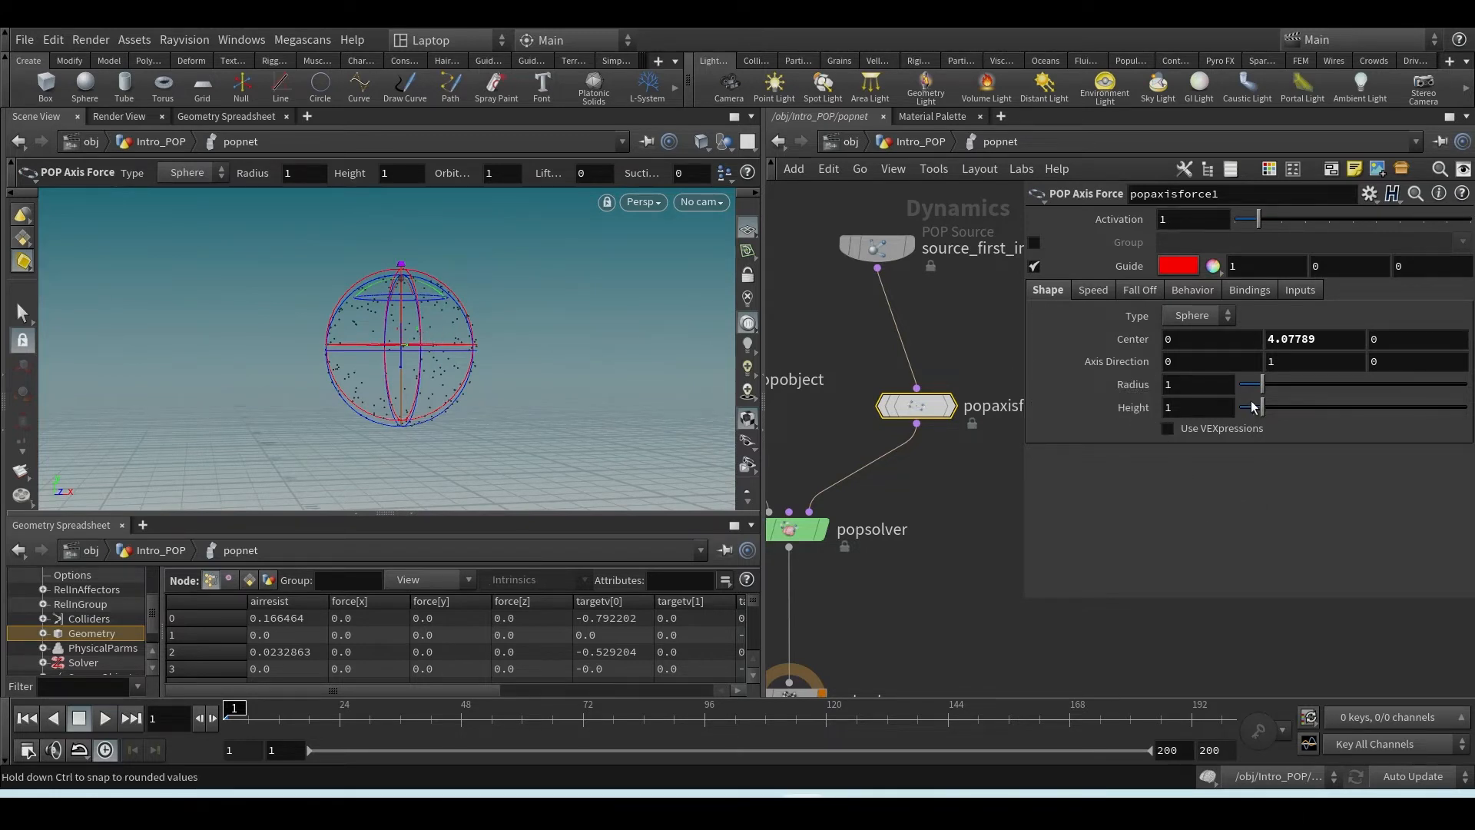
pyautogui.moveTo(1261, 384); pyautogui.dragTo(1276, 384)
pyautogui.scroll(-7, 553, 362)
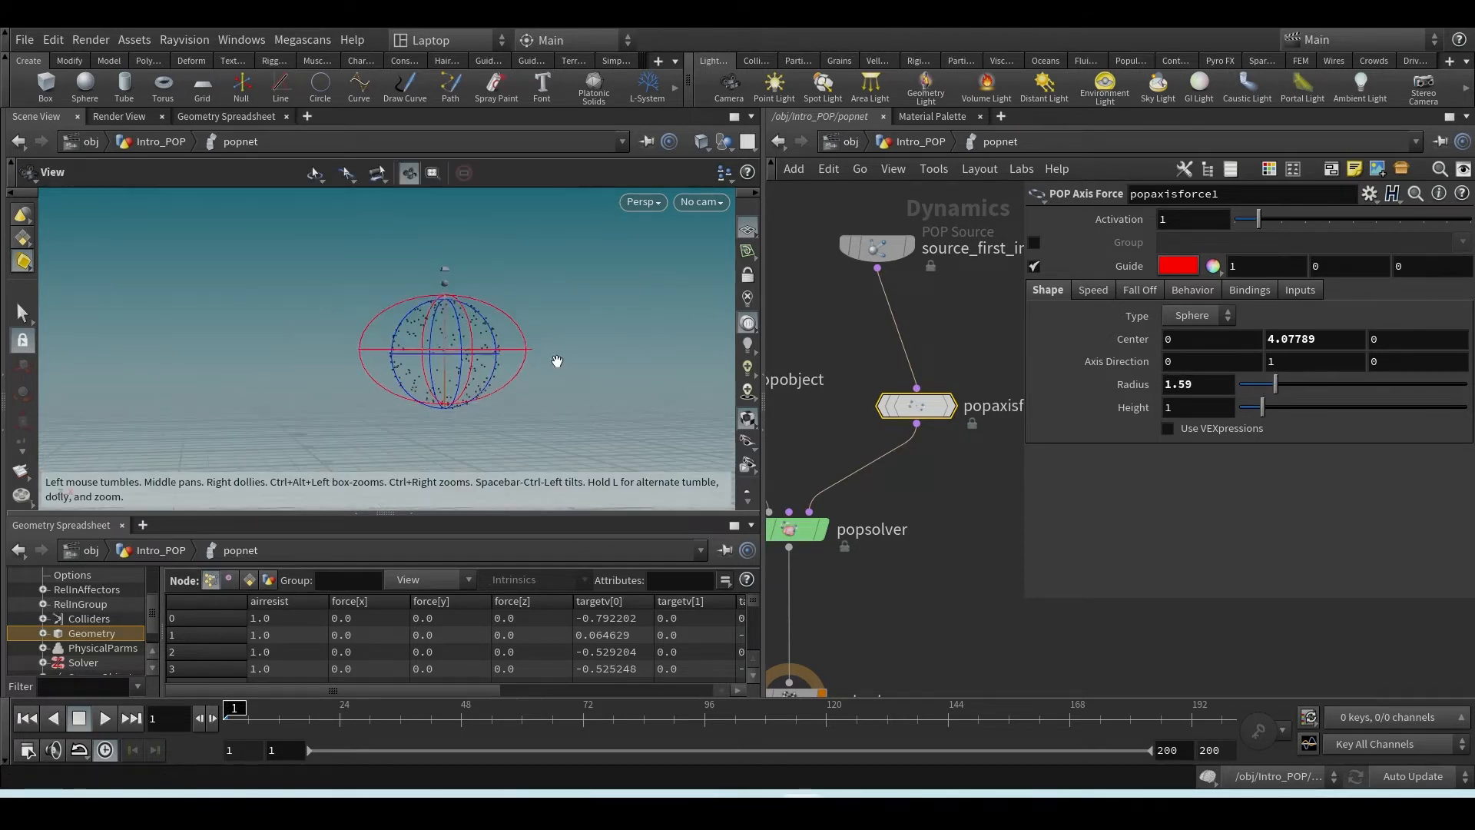
# - Set popaxisforce1's height to 10 and inspect the stretched guide in the viewport
pyautogui.keyDown('alt'); pyautogui.moveTo(556, 405); pyautogui.dragTo(502, 315, button='middle'); pyautogui.keyUp('alt')
pyautogui.moveTo(502, 315); pyautogui.dragTo(458, 395)
pyautogui.press('Return')
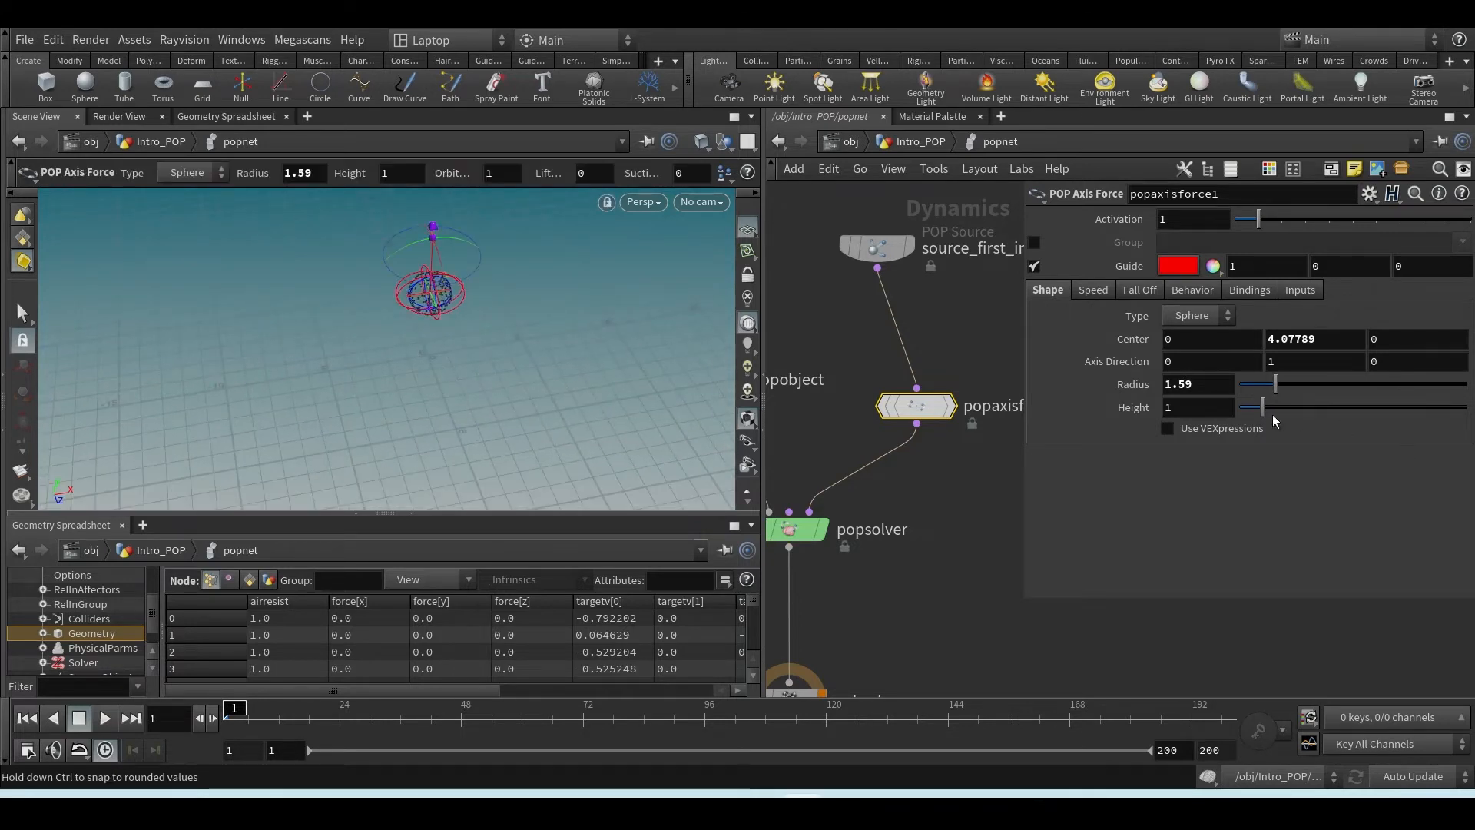
pyautogui.moveTo(1273, 416); pyautogui.dragTo(1468, 412)
pyautogui.press('Escape')
pyautogui.moveTo(508, 303); pyautogui.dragTo(471, 325)
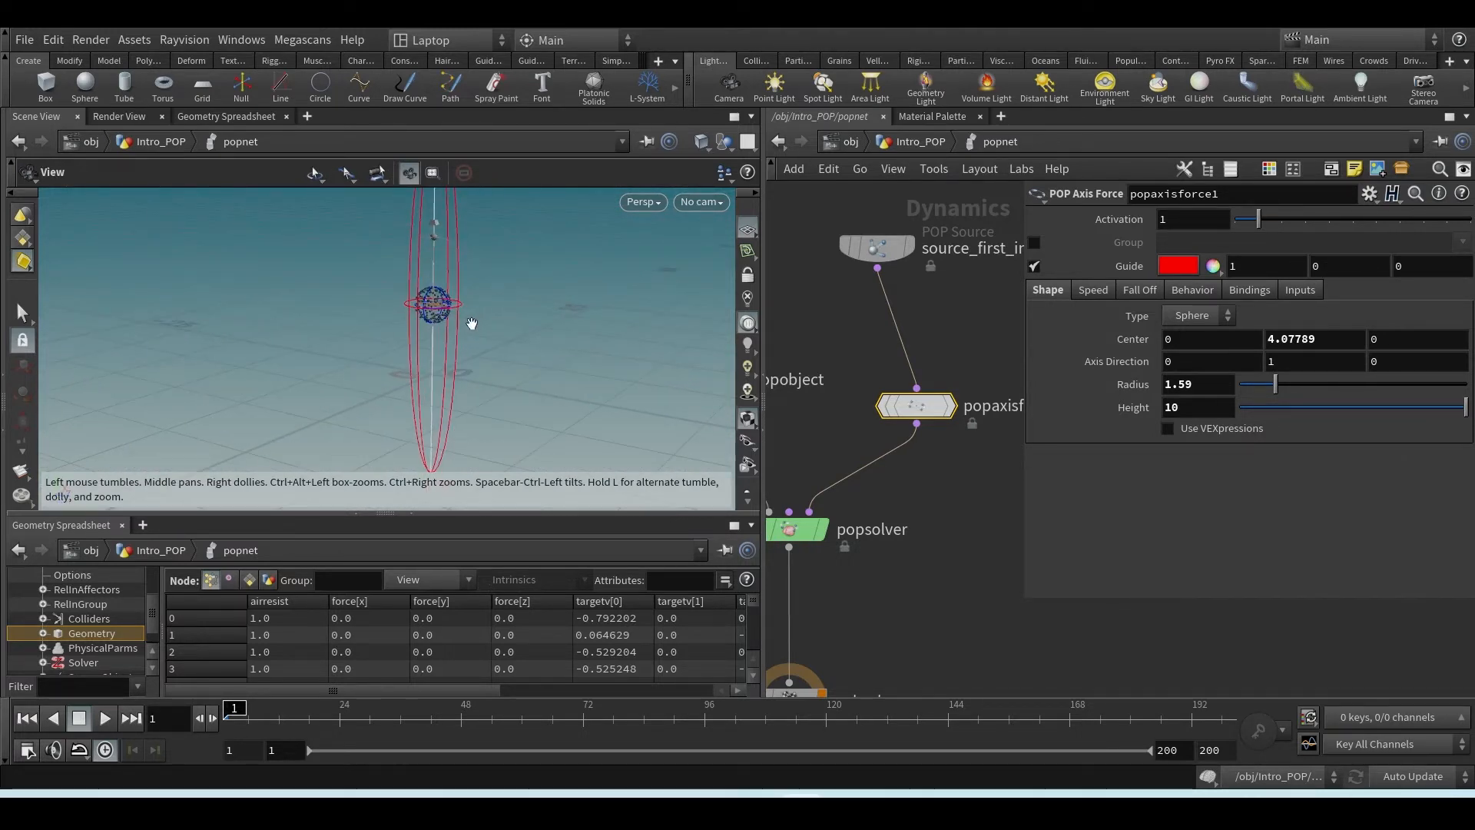
pyautogui.press('Return')
pyautogui.moveTo(550, 237); pyautogui.dragTo(464, 266)
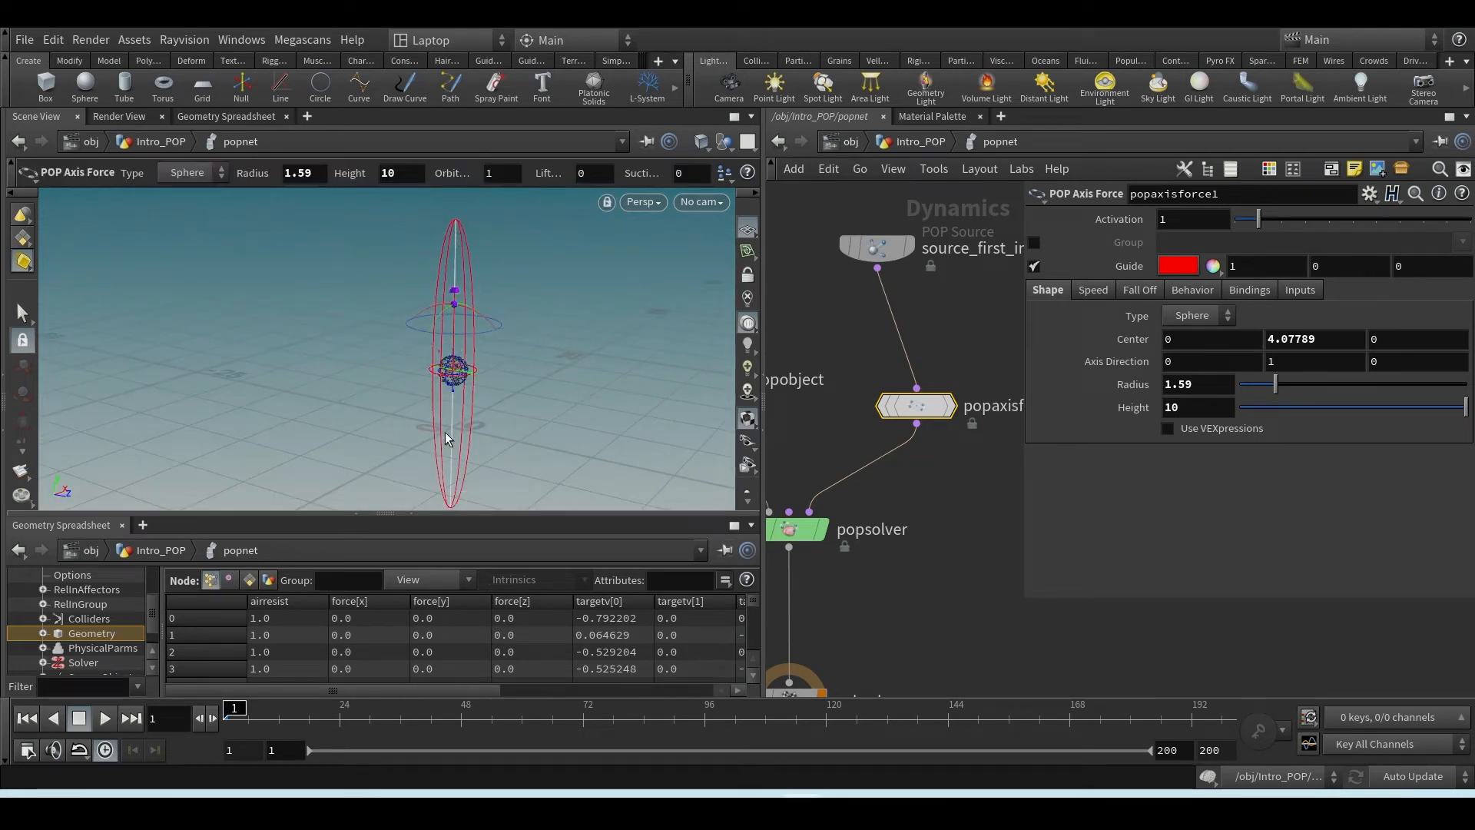
# - Try popaxisforce1's axis direction along Z by setting it to 0, 0, 1
pyautogui.press('BackSpace')
pyautogui.write('0')
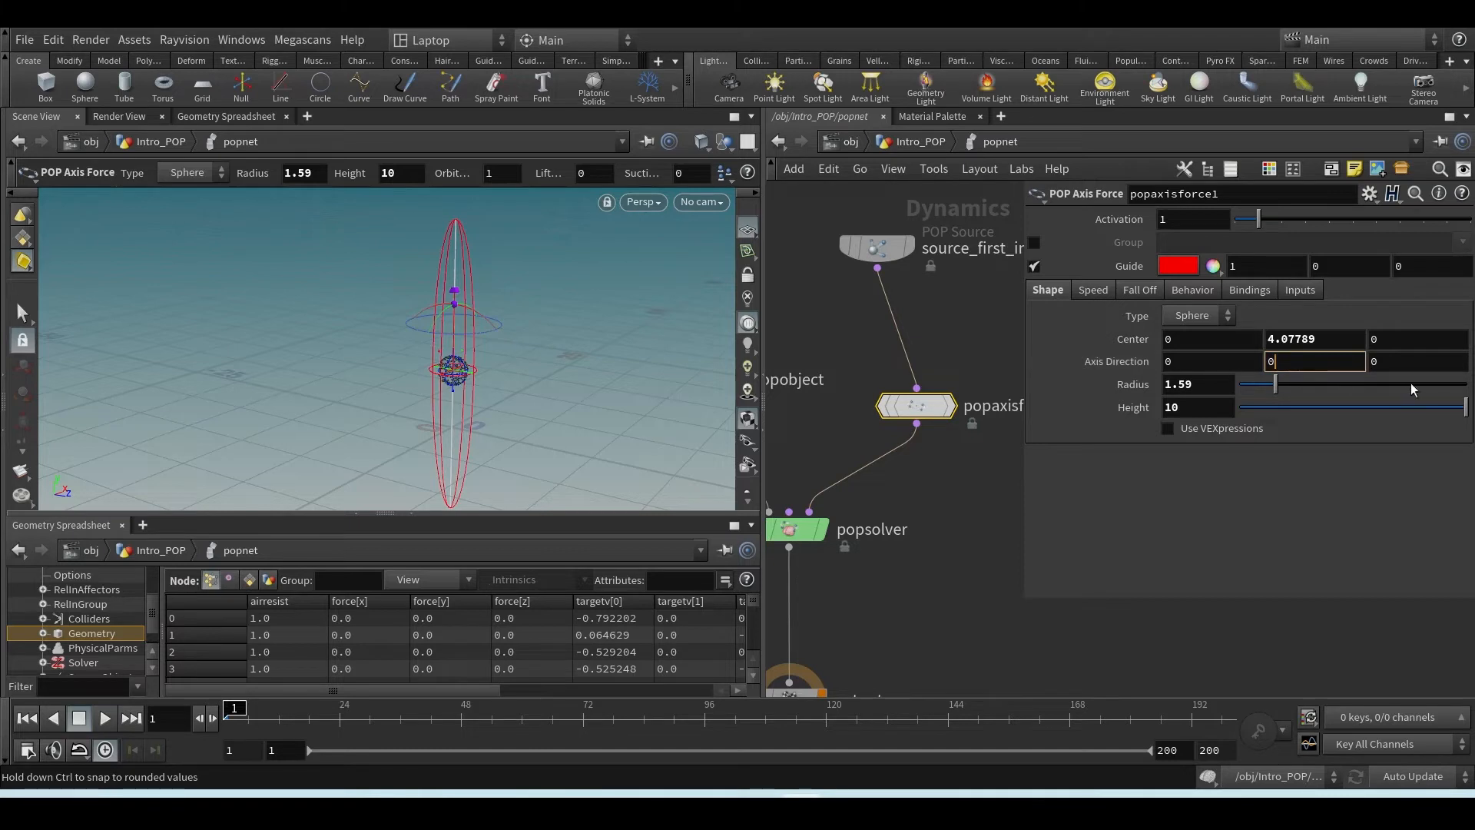
pyautogui.press('Tab')
pyautogui.write('1')
pyautogui.press('Return')
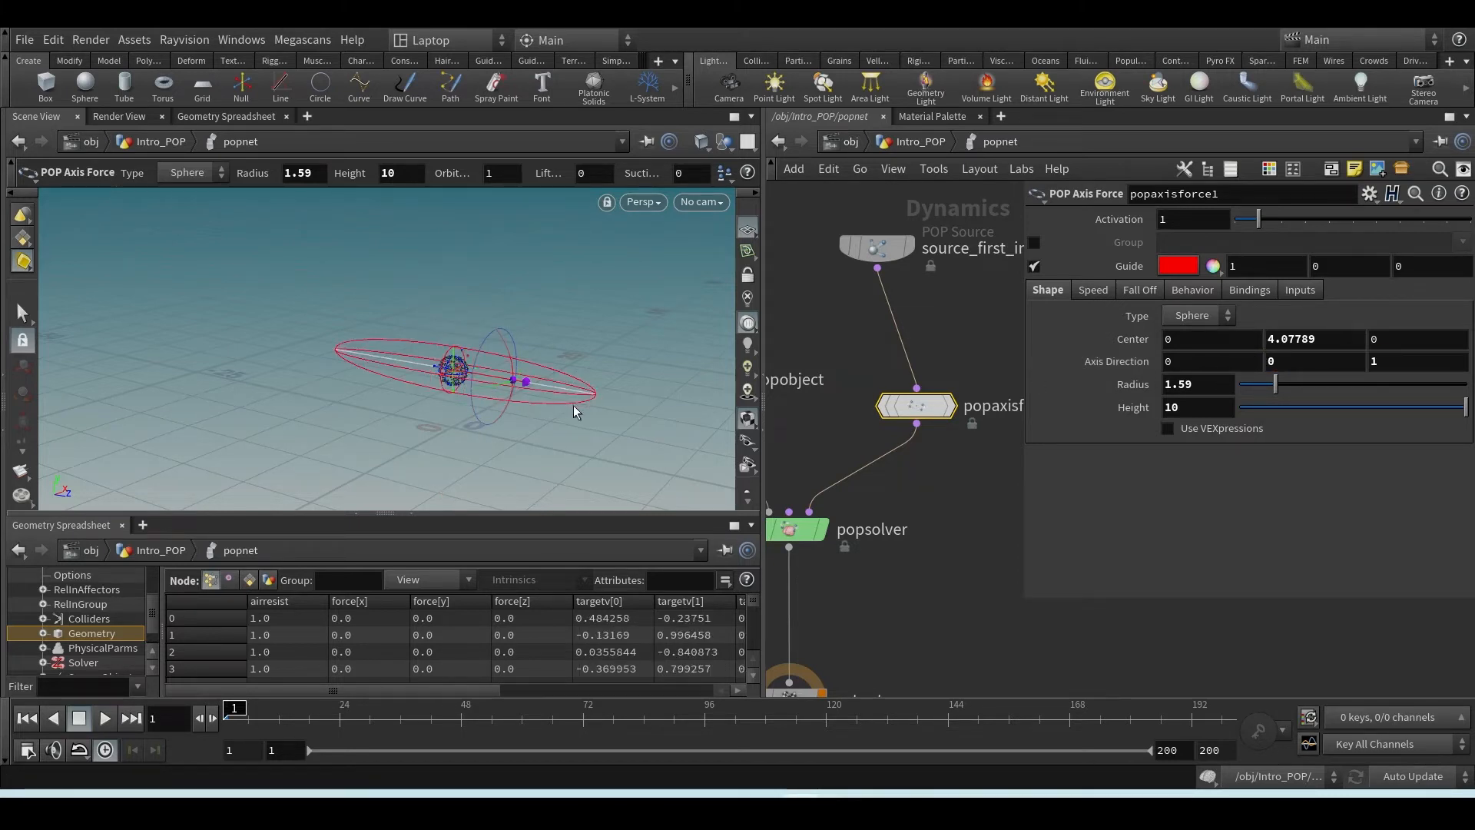
# - Undo the Z axis direction and restore popaxisforce1's axis direction to 0, 1, 0
pyautogui.hotkey('ctrl', 'z')
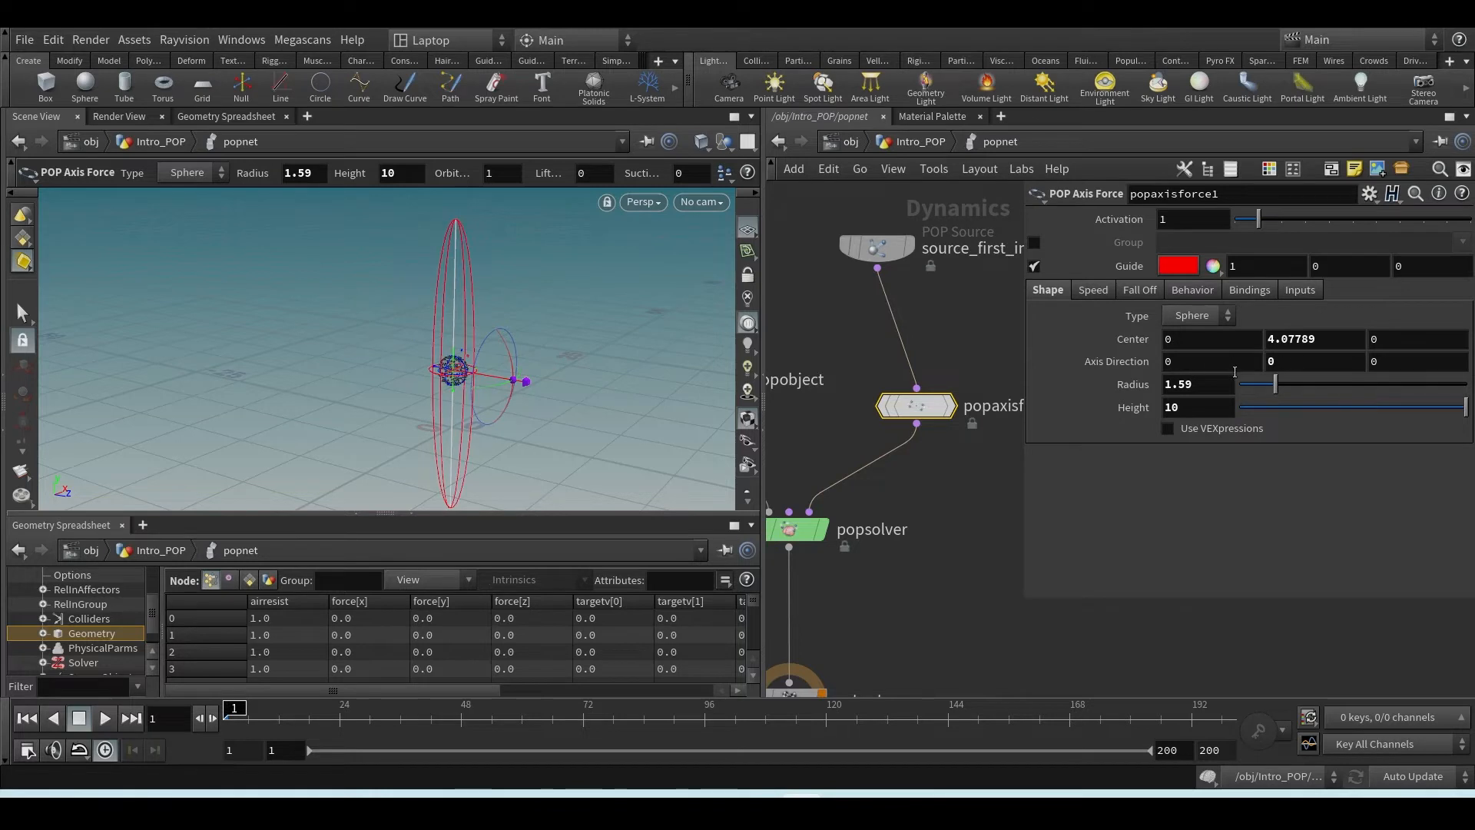
pyautogui.moveTo(1293, 370); pyautogui.dragTo(1203, 361)
pyautogui.write('1')
pyautogui.press('Return')
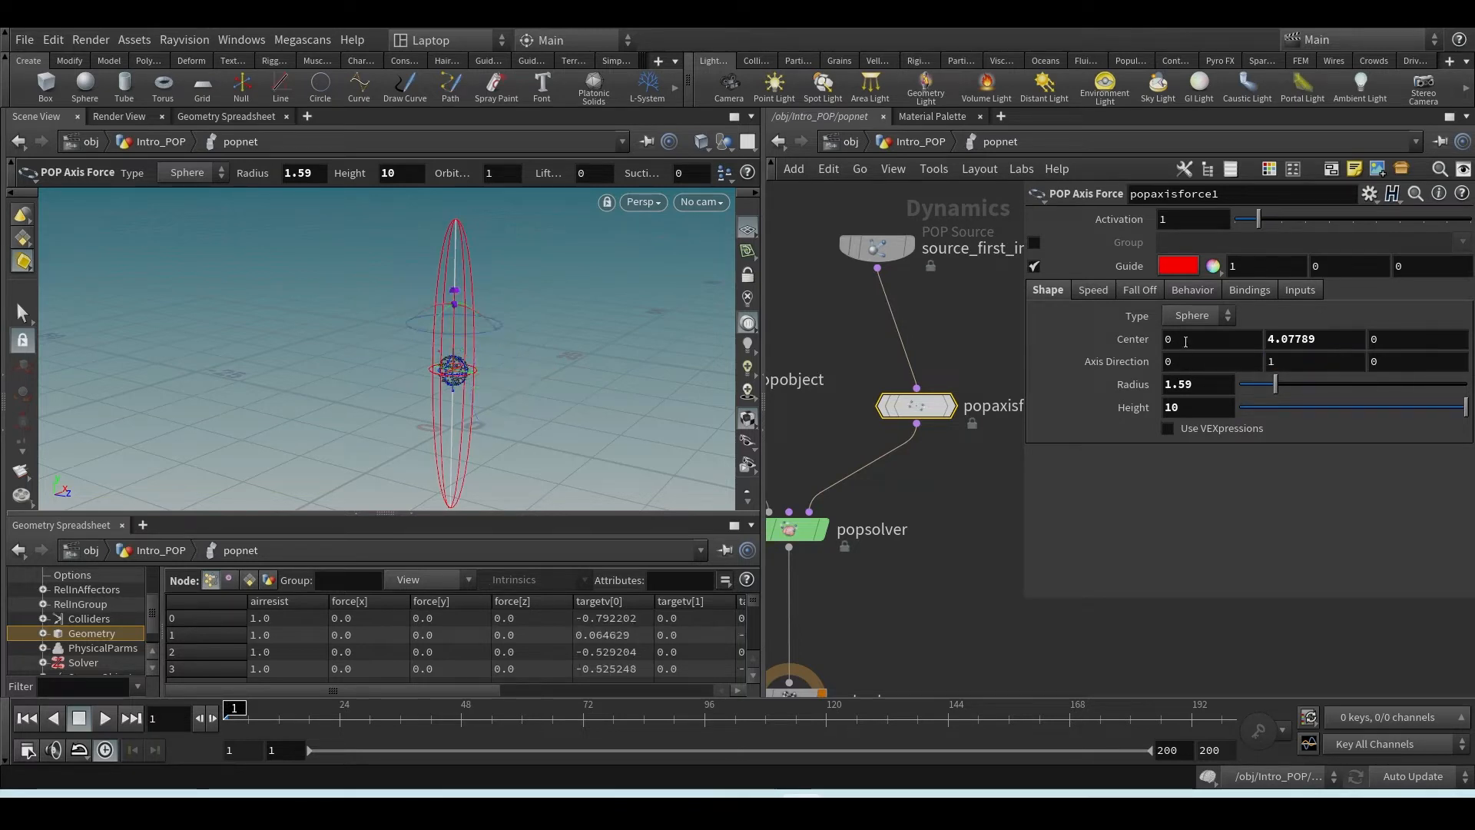
pyautogui.keyDown('alt'); pyautogui.moveTo(520, 403); pyautogui.dragTo(527, 356, button='middle'); pyautogui.keyUp('alt')
pyautogui.keyDown('alt'); pyautogui.moveTo(527, 356); pyautogui.dragTo(523, 314, button='right'); pyautogui.keyUp('alt')
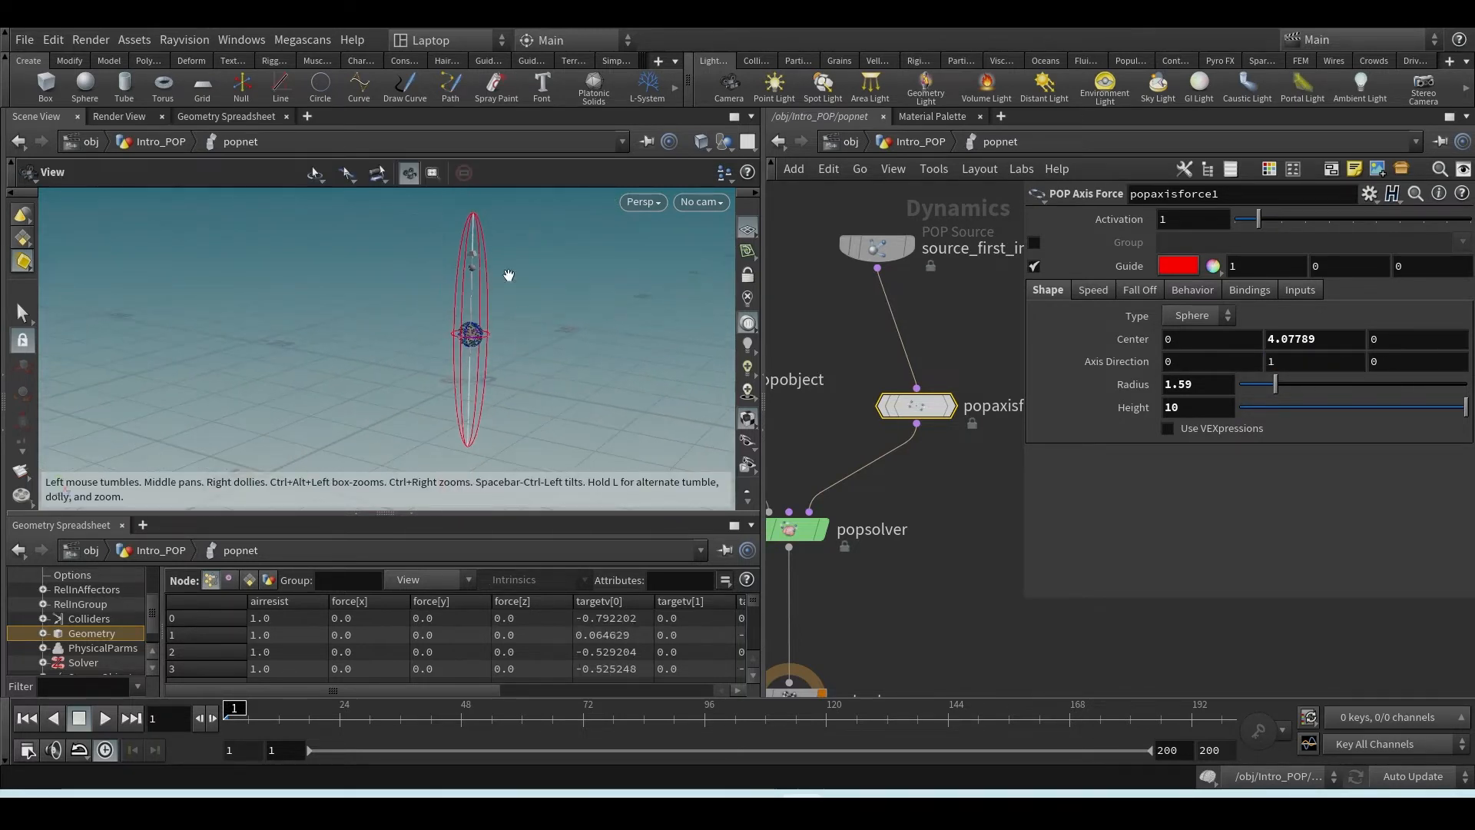
pyautogui.press('Return')
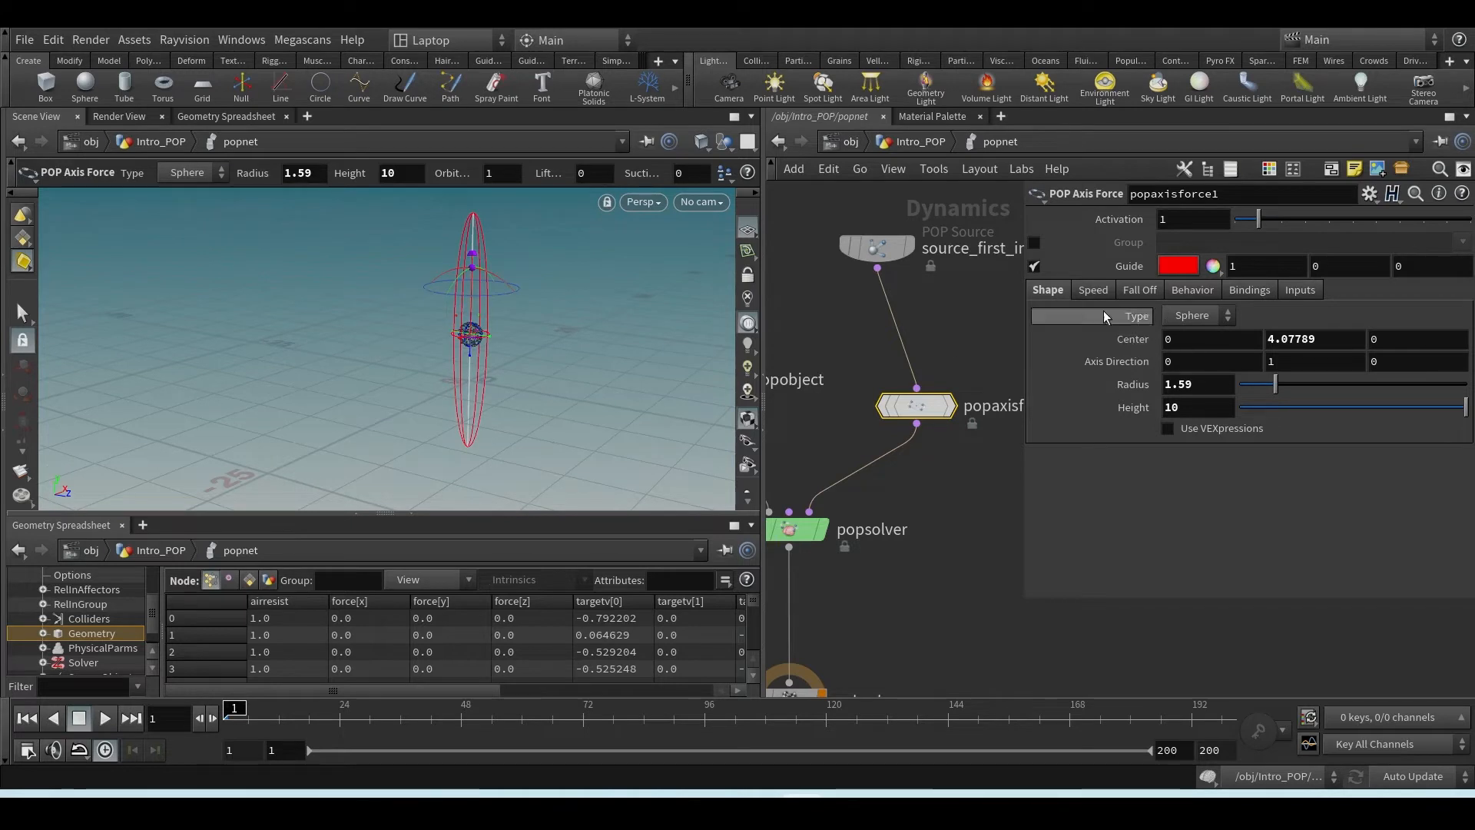
pyautogui.keyDown('alt'); pyautogui.moveTo(494, 355); pyautogui.dragTo(476, 387, button='right'); pyautogui.keyUp('alt')
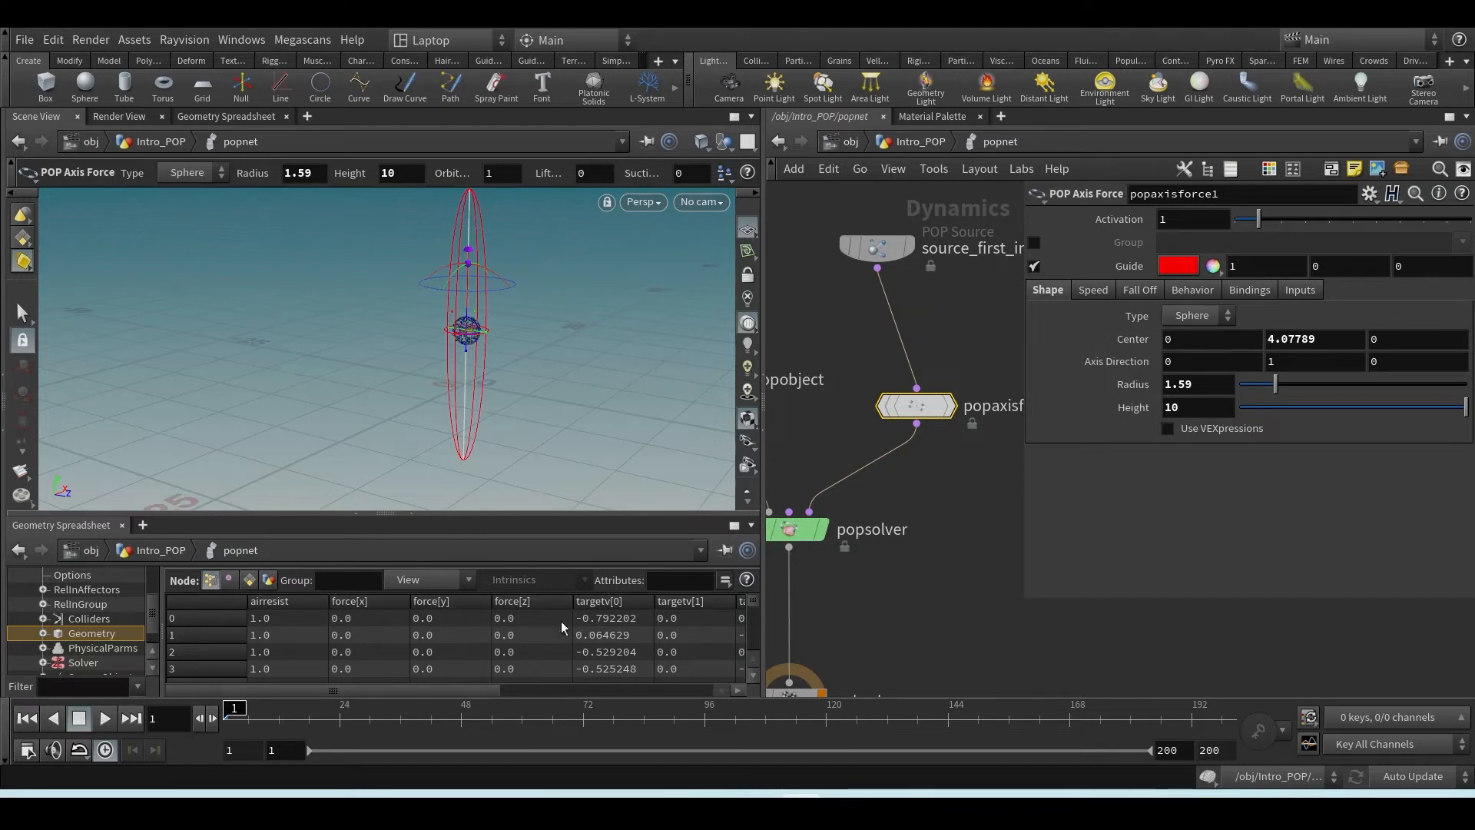
# - Hide the geometry spreadsheet to enlarge the viewport, and play the axis force simulation before rewinding to frame 1
pyautogui.click(409, 514)
pyautogui.keyDown('alt'); pyautogui.moveTo(409, 524); pyautogui.dragTo(433, 520); pyautogui.keyUp('alt')
pyautogui.keyDown('alt'); pyautogui.moveTo(433, 520); pyautogui.dragTo(344, 546, button='middle'); pyautogui.keyUp('alt')
pyautogui.click(103, 722)
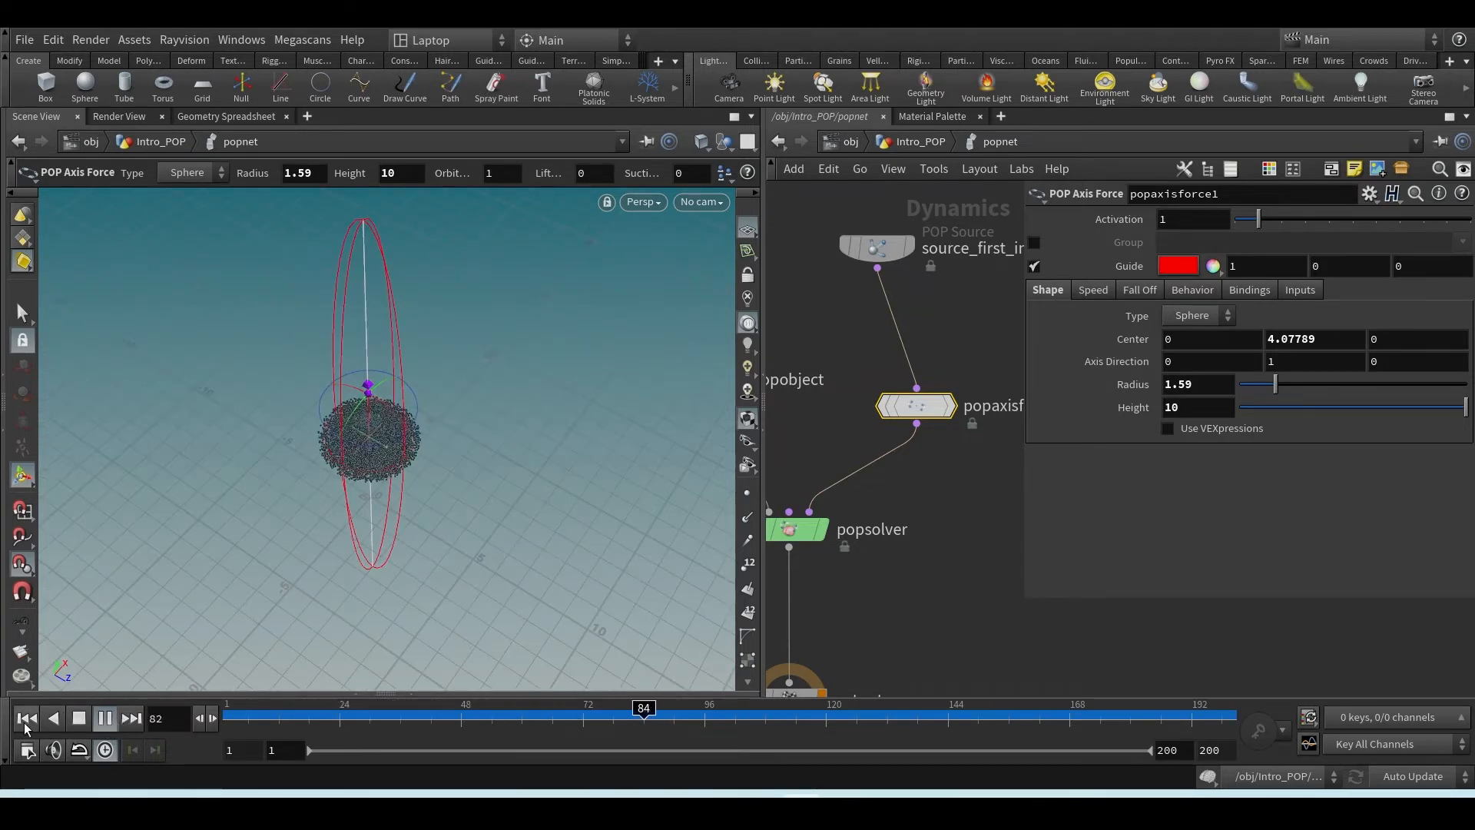
pyautogui.click(105, 718)
pyautogui.click(27, 717)
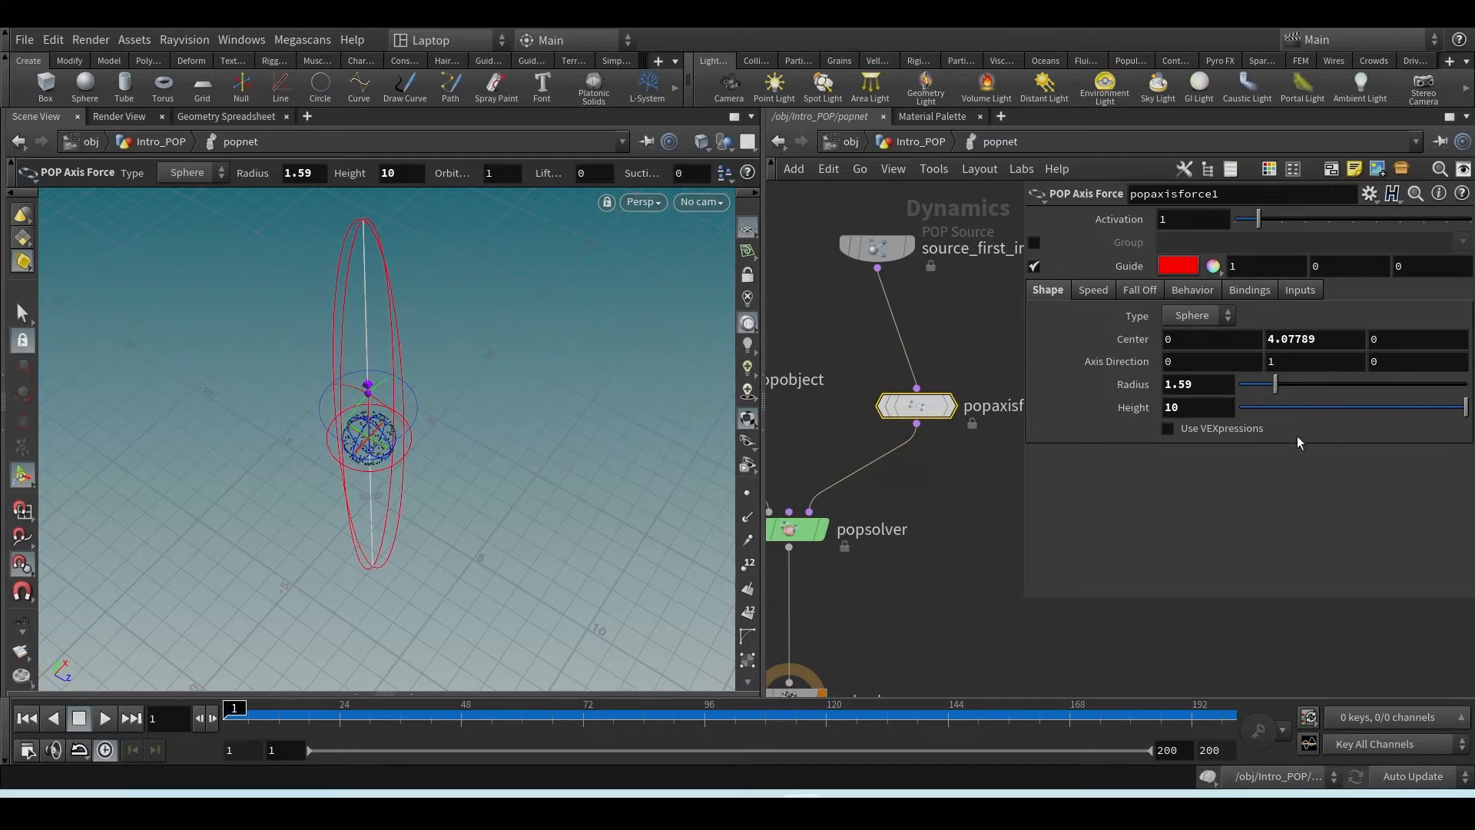
# - Check popaxisforce1's shape types and speed settings, and replay the simulation at orbit speed 1 before rewinding
pyautogui.click(1199, 321)
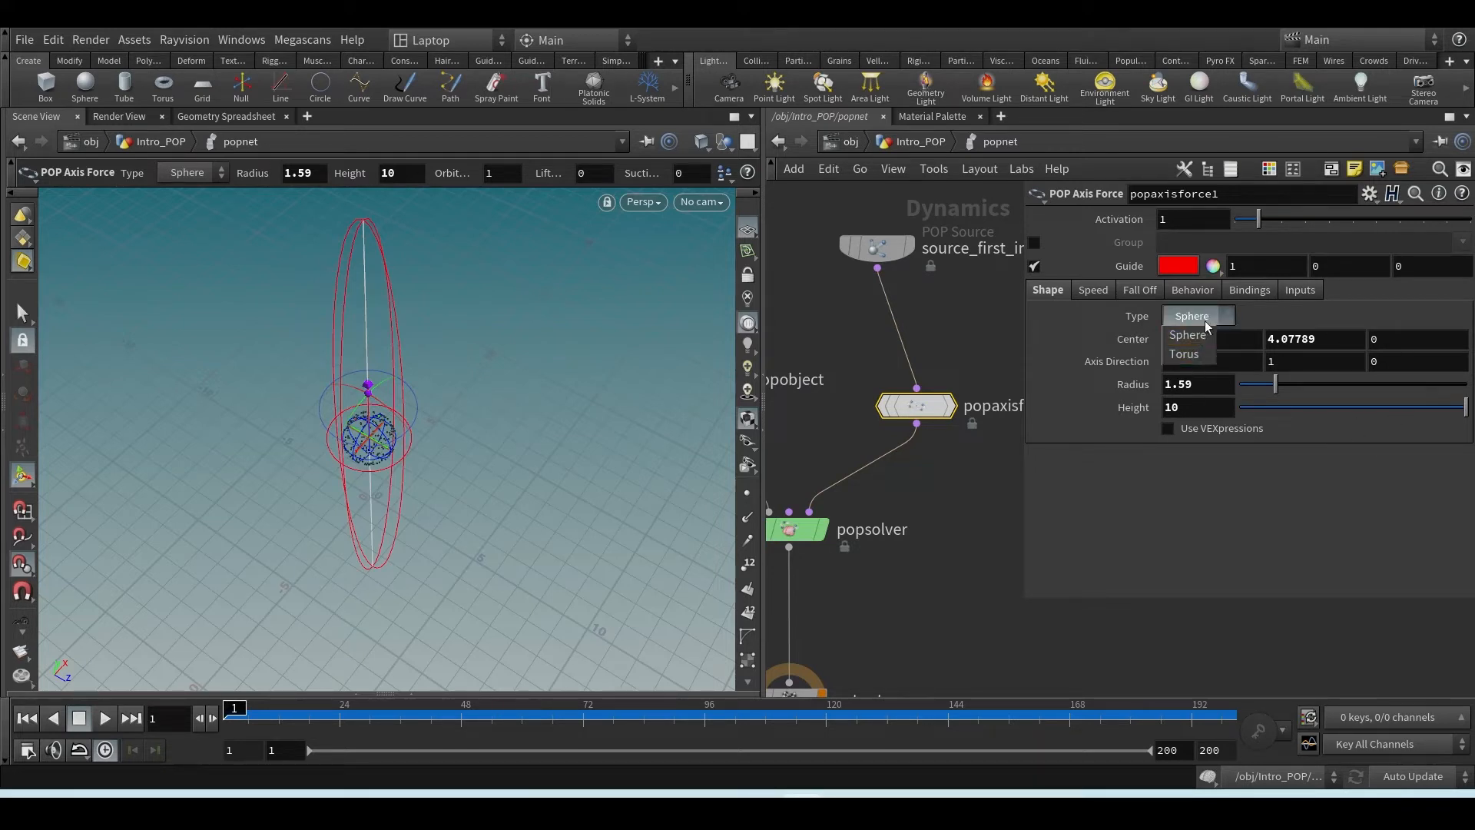
pyautogui.click(1089, 291)
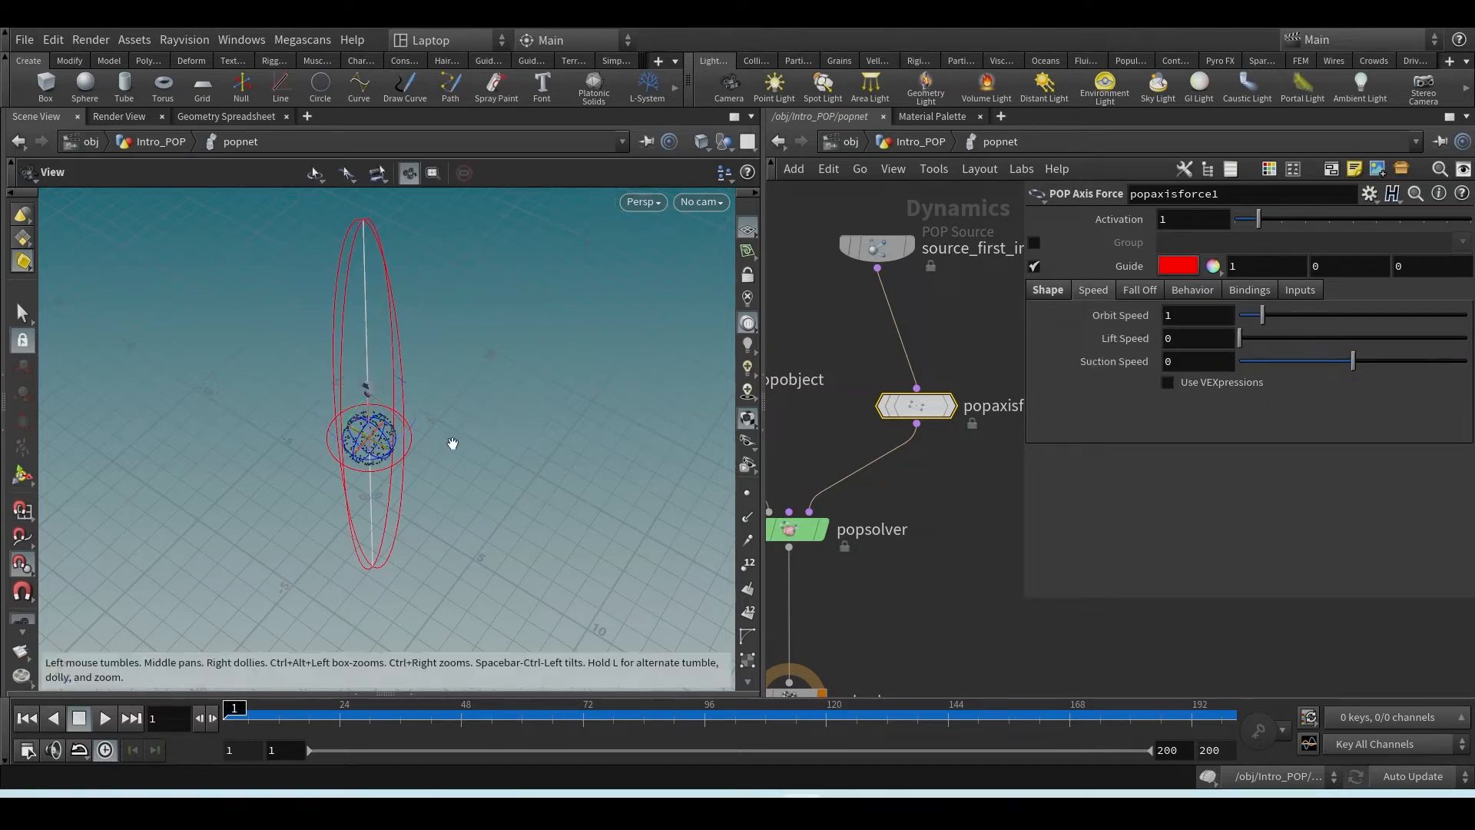
pyautogui.keyDown('alt'); pyautogui.moveTo(454, 442); pyautogui.dragTo(448, 412); pyautogui.keyUp('alt')
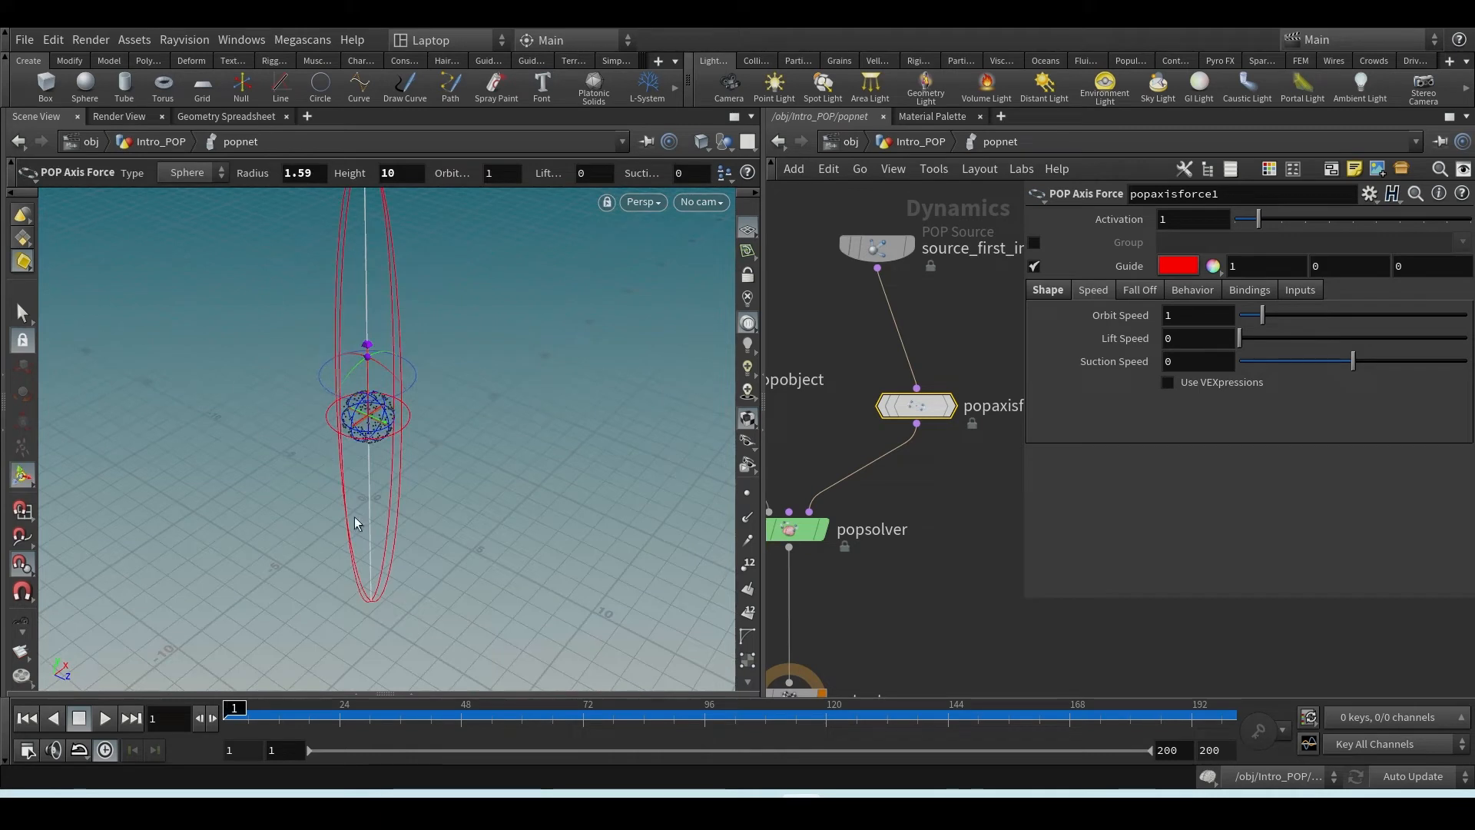
pyautogui.click(100, 719)
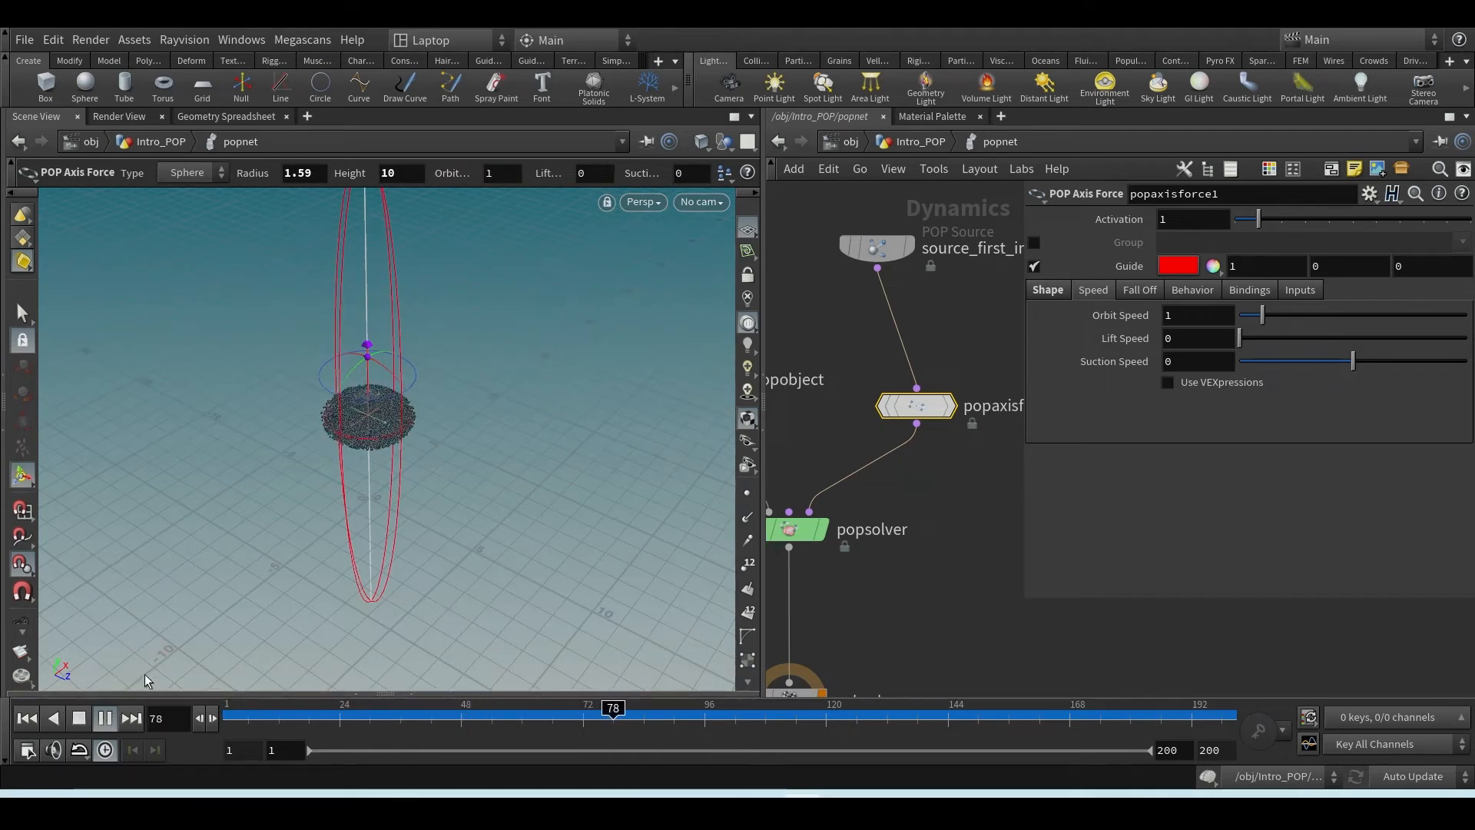
pyautogui.click(29, 722)
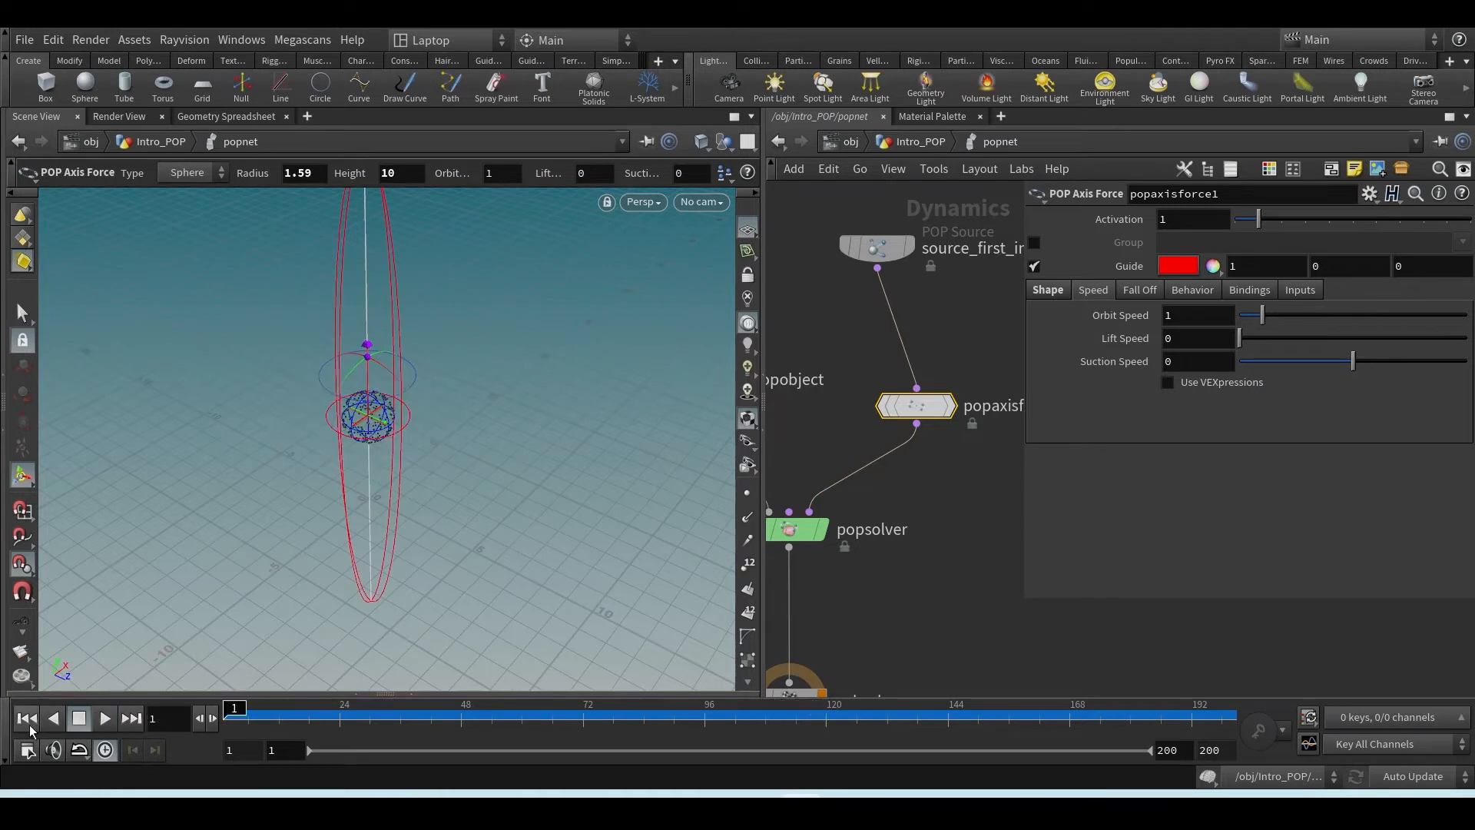
# - Set popaxisforce1's orbit speed to 8.95, play the simulation to inspect the particles' spread, and rewind to frame 1
pyautogui.moveTo(1263, 321); pyautogui.dragTo(1351, 321)
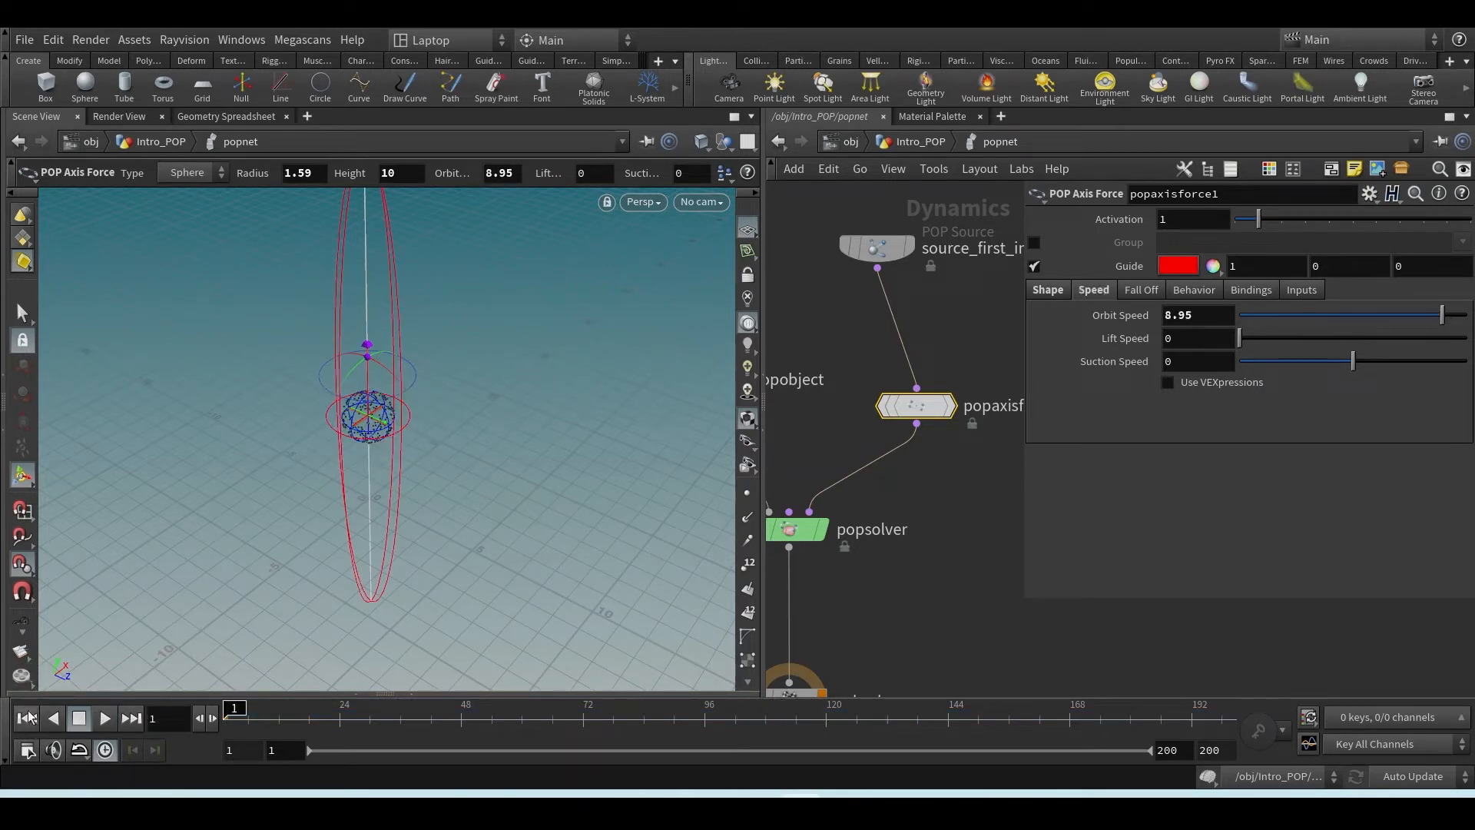
pyautogui.click(108, 718)
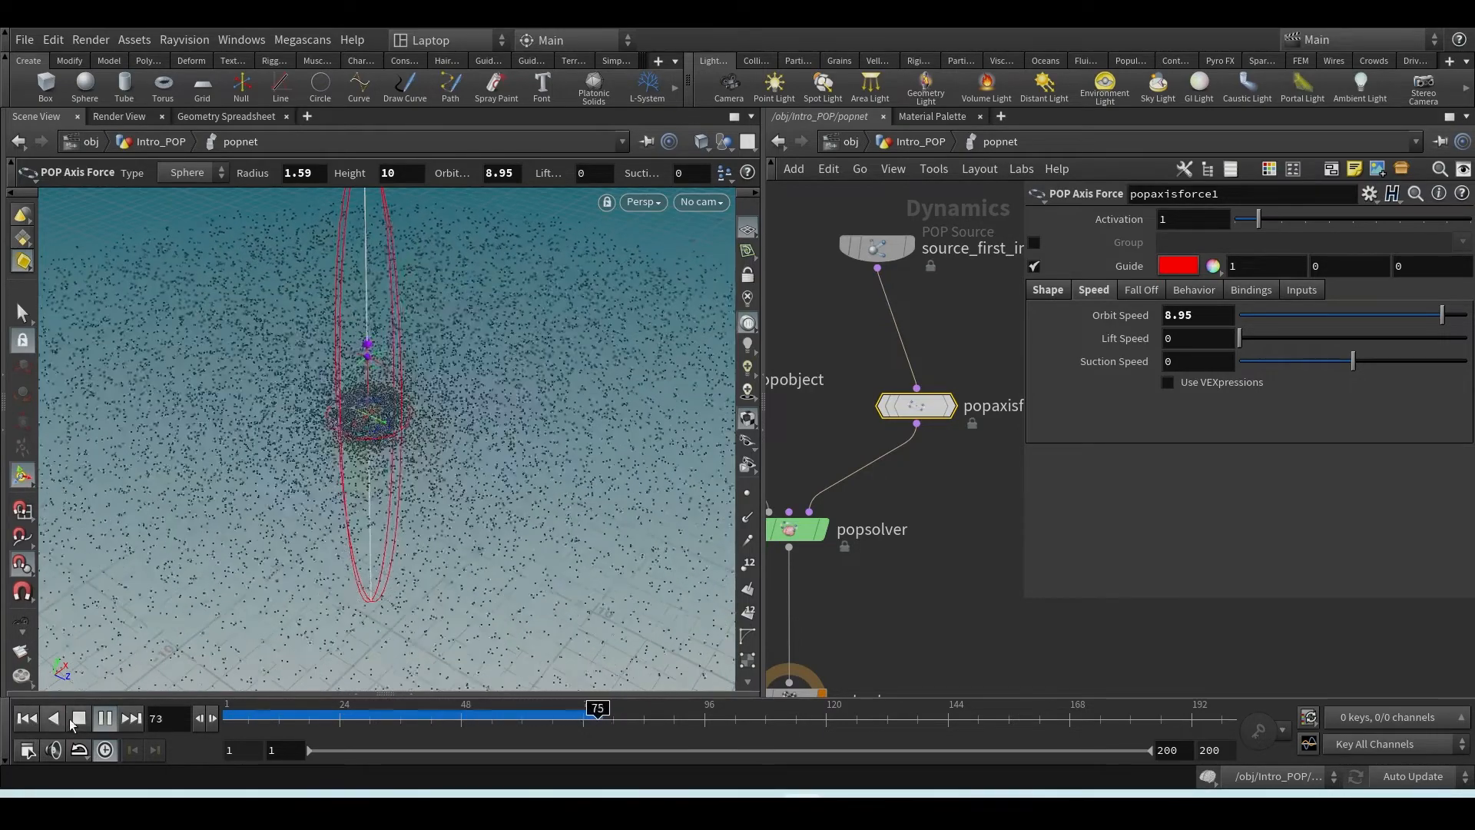
pyautogui.click(83, 716)
pyautogui.moveTo(417, 542); pyautogui.dragTo(500, 447)
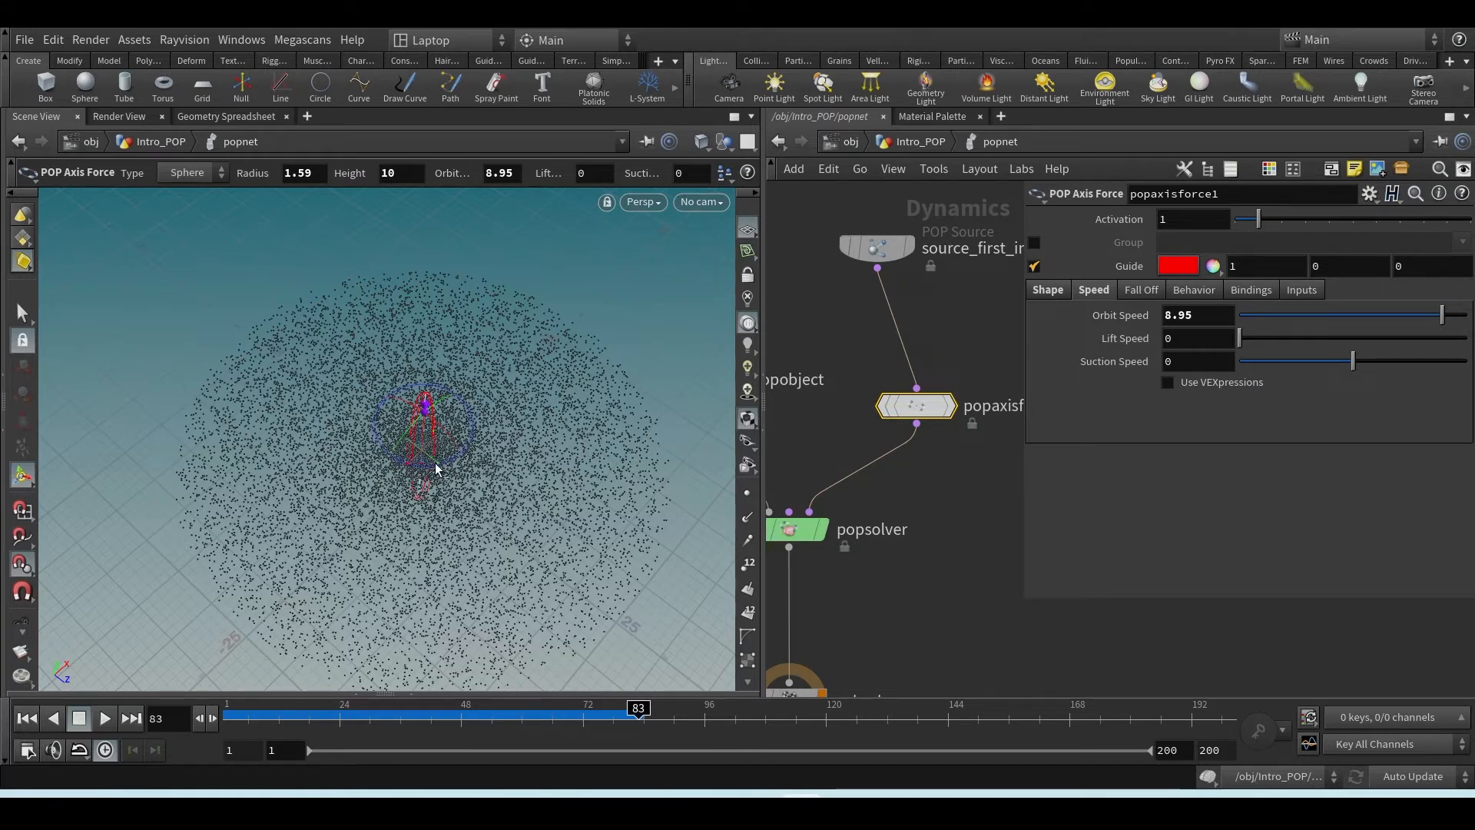
pyautogui.moveTo(452, 459); pyautogui.dragTo(380, 425)
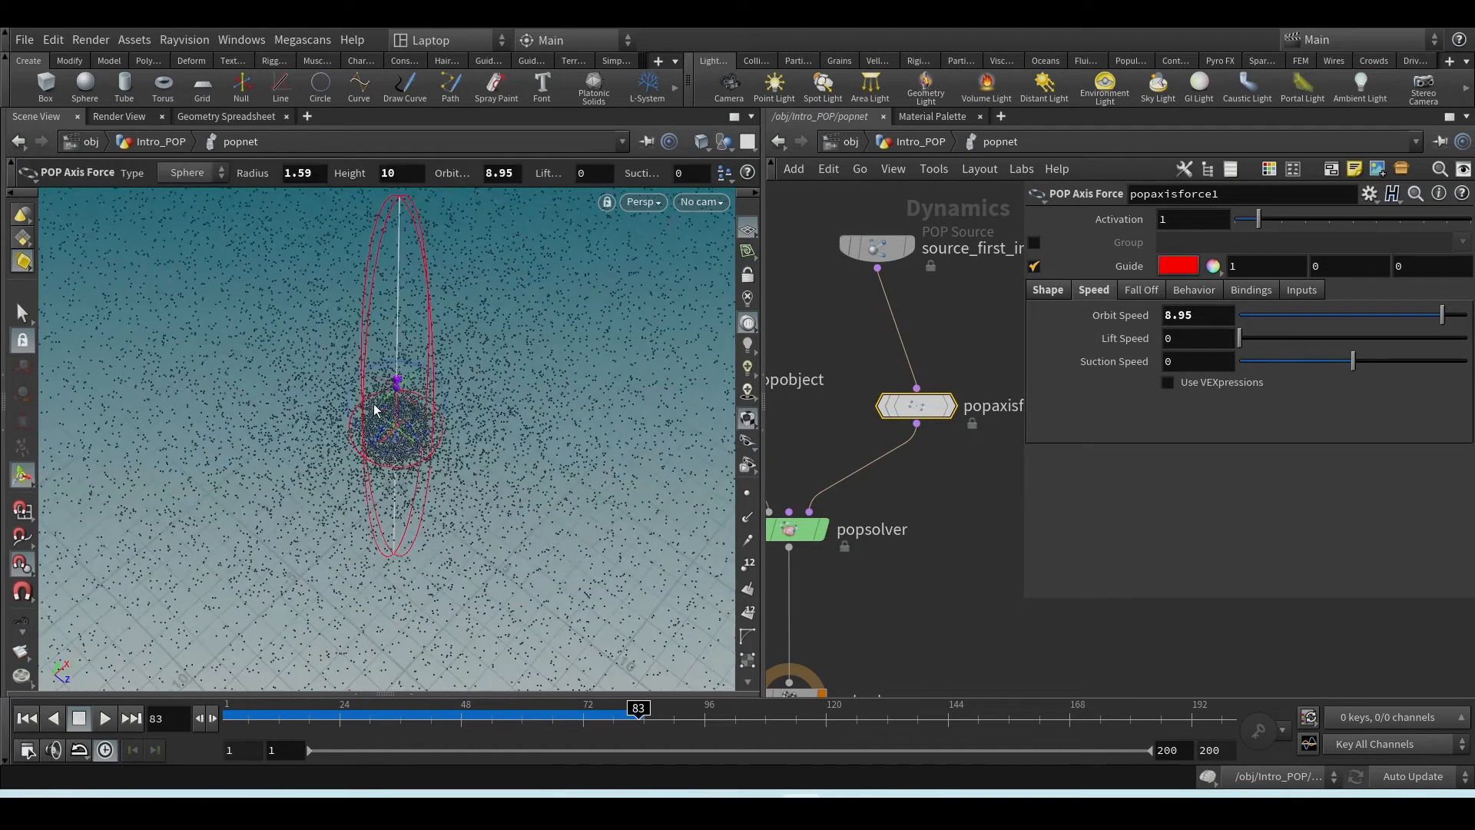
pyautogui.moveTo(389, 439); pyautogui.dragTo(399, 507, button='right')
pyautogui.click(26, 718)
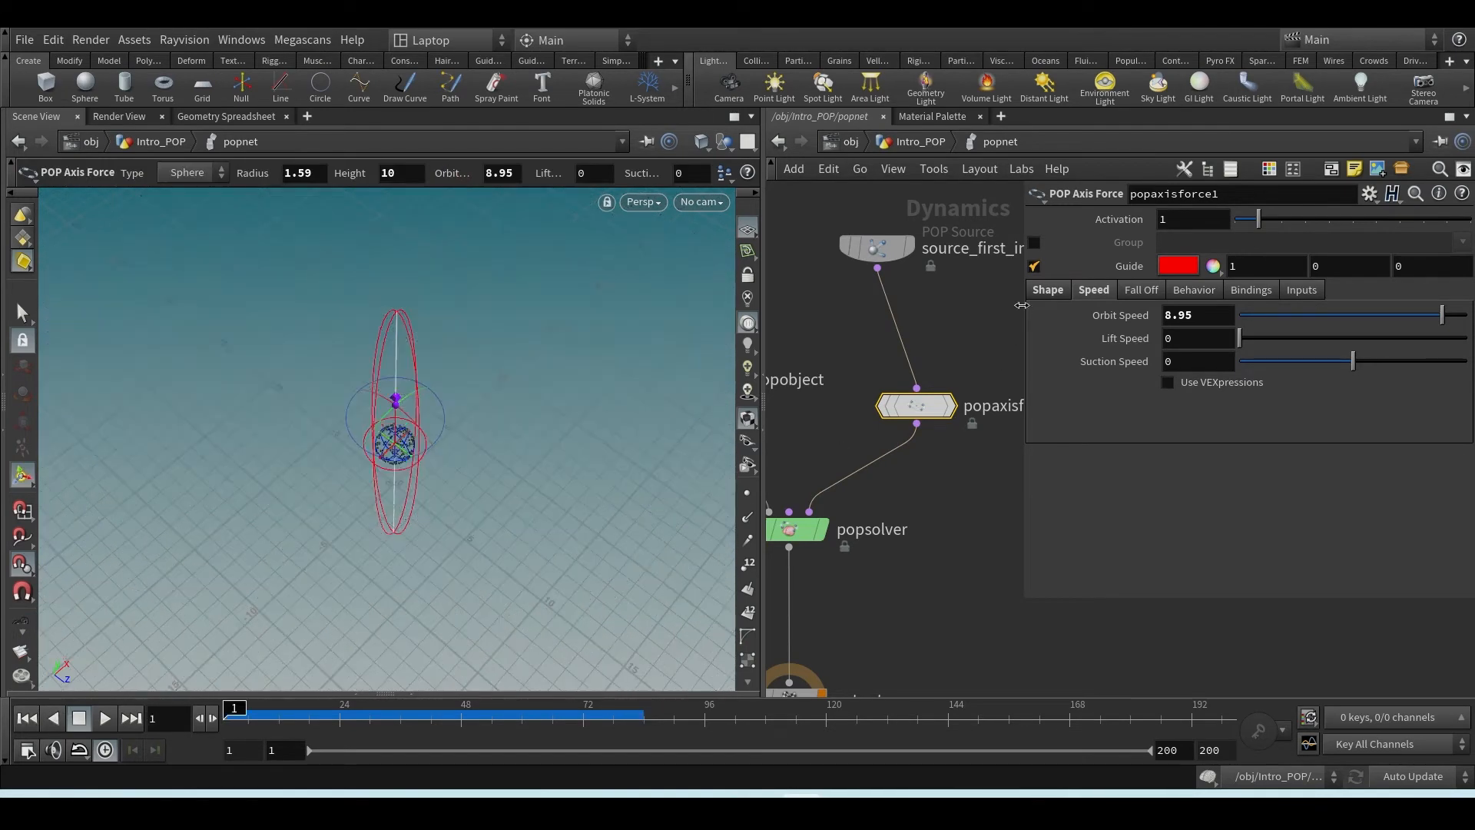
# - Set popaxisforce1's radius to 4.14, play the simulation to check the effect, and rewind to frame 1
pyautogui.click(1047, 289)
pyautogui.moveTo(1293, 384); pyautogui.dragTo(1333, 384)
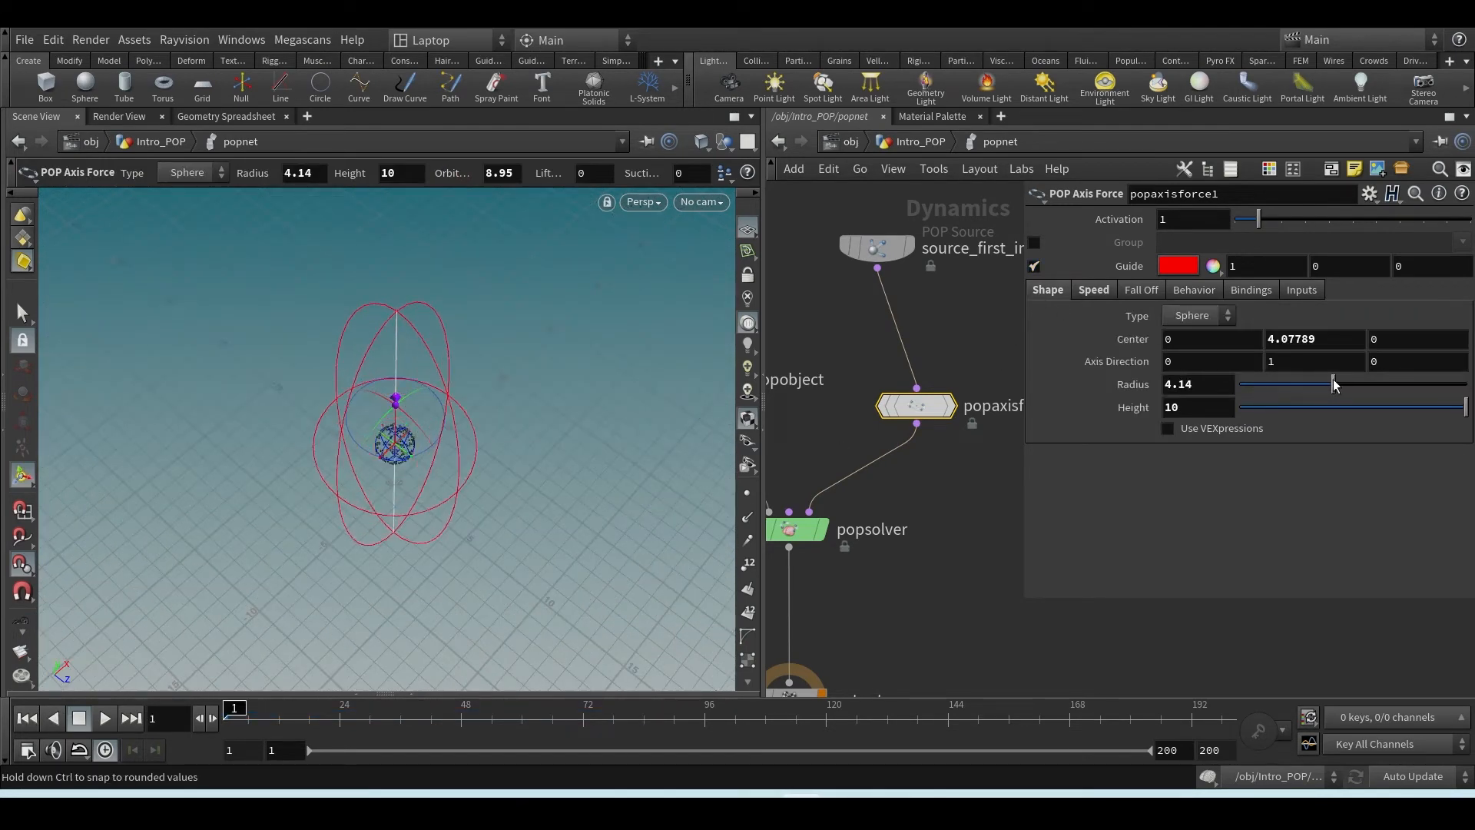
pyautogui.click(103, 723)
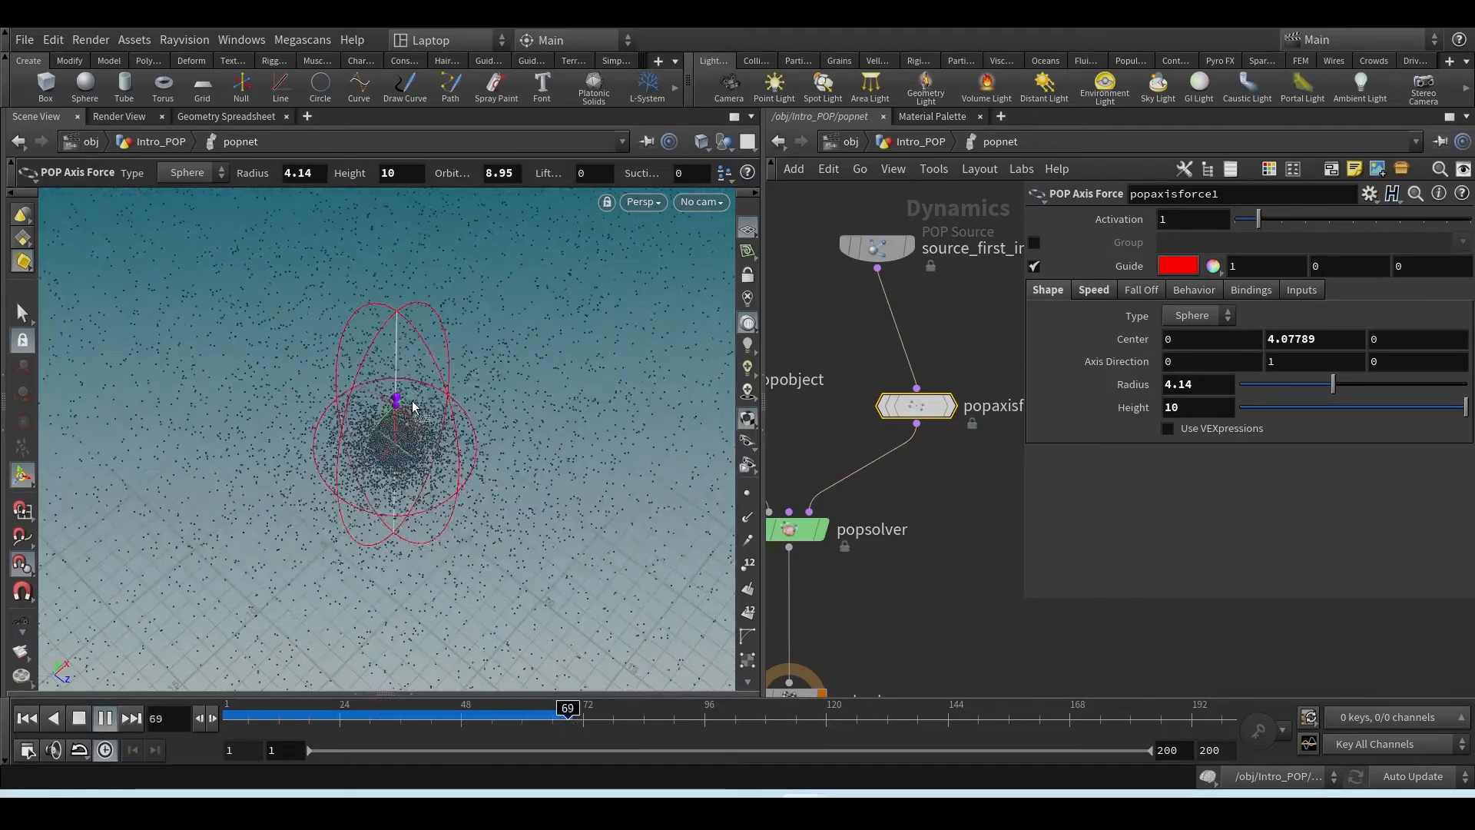
pyautogui.keyDown('alt'); pyautogui.moveTo(442, 470); pyautogui.dragTo(439, 505, button='right'); pyautogui.keyUp('alt')
pyautogui.keyDown('alt'); pyautogui.moveTo(439, 505); pyautogui.dragTo(446, 432); pyautogui.keyUp('alt')
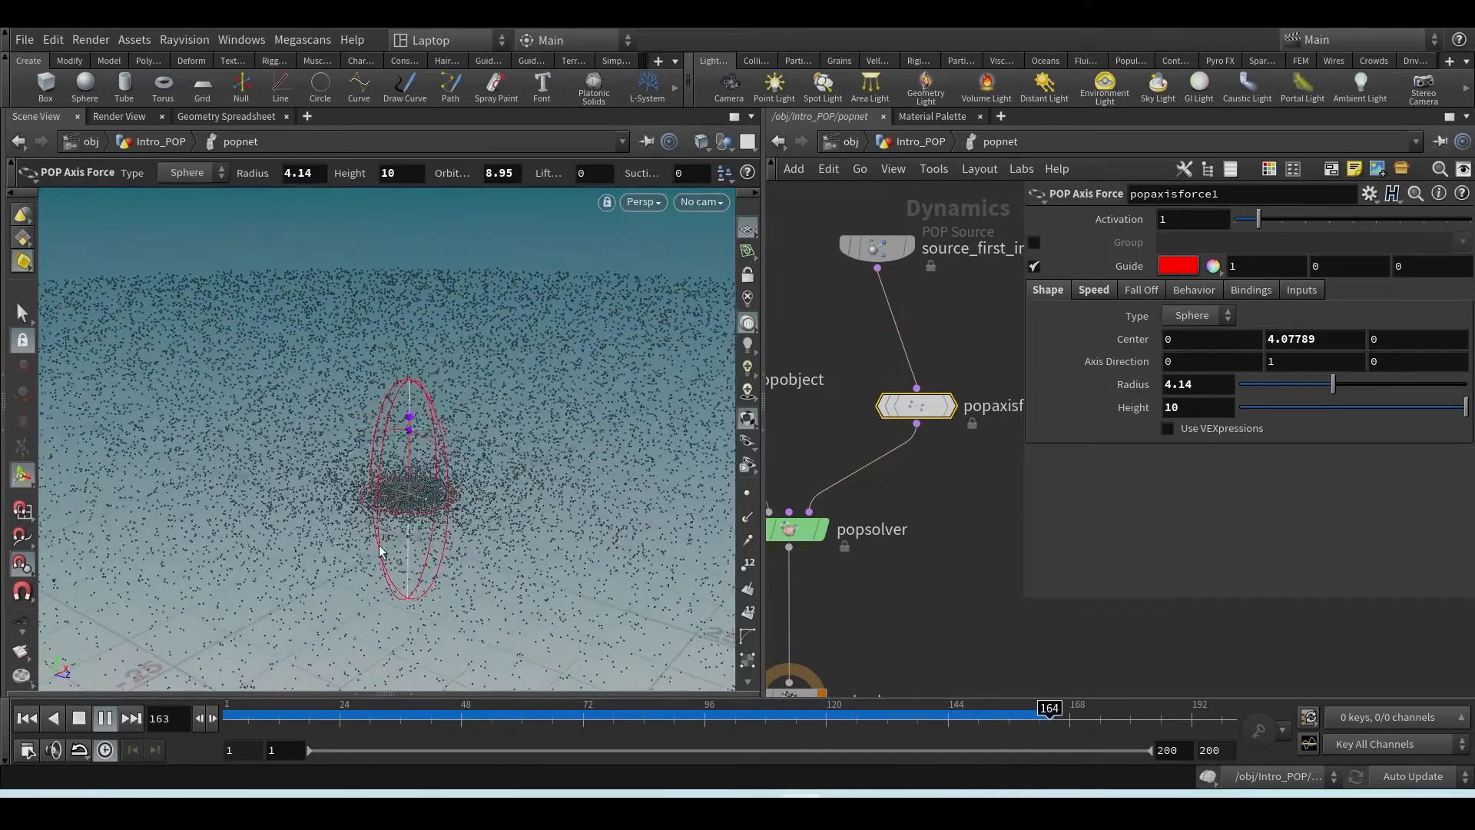
pyautogui.click(24, 724)
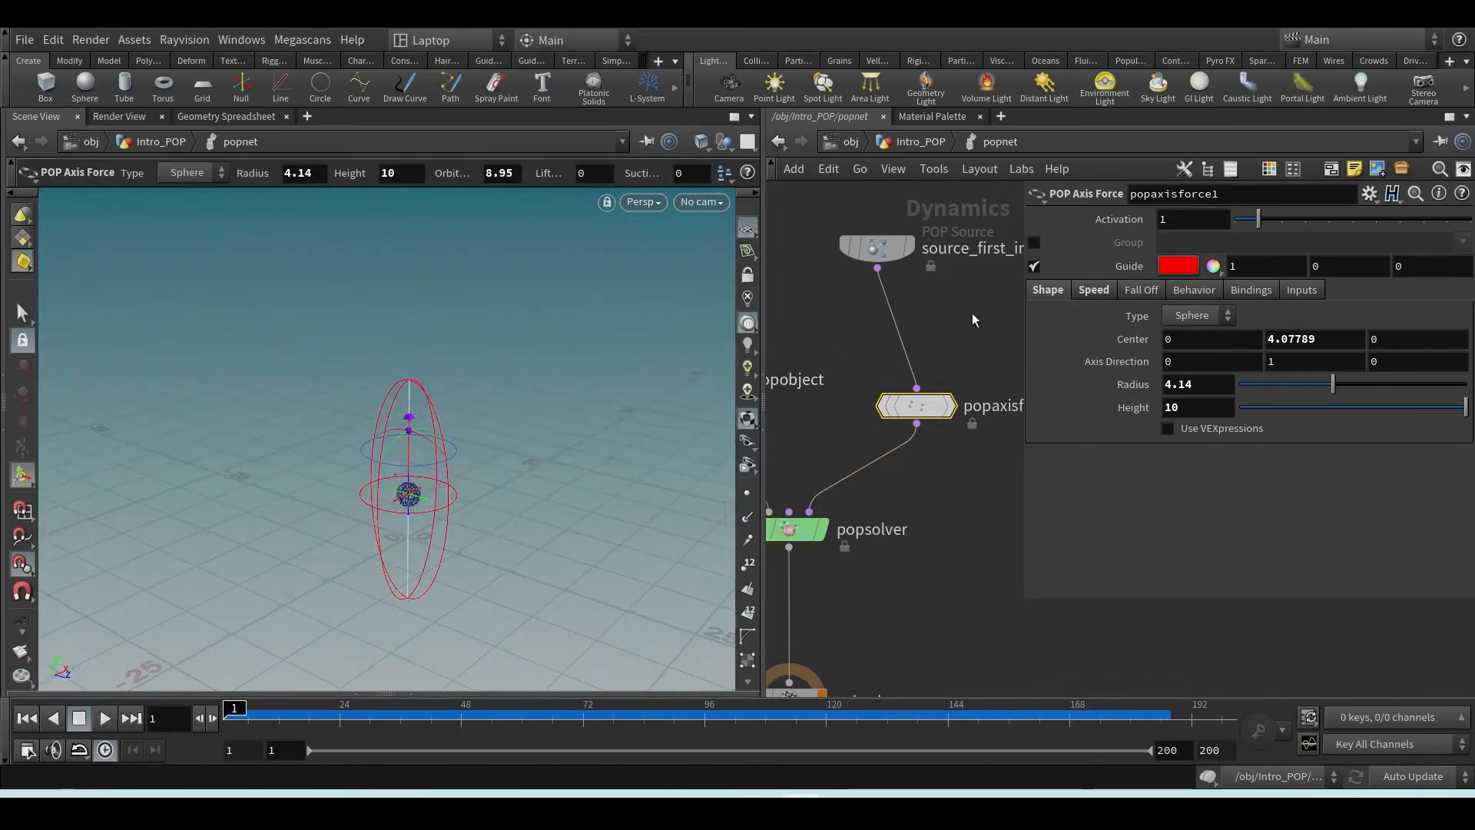
# - Set source_first_input's life expectancy and life variance to 1, and run the simulation to check the particles' lifespan
pyautogui.click(876, 250)
pyautogui.click(1050, 244)
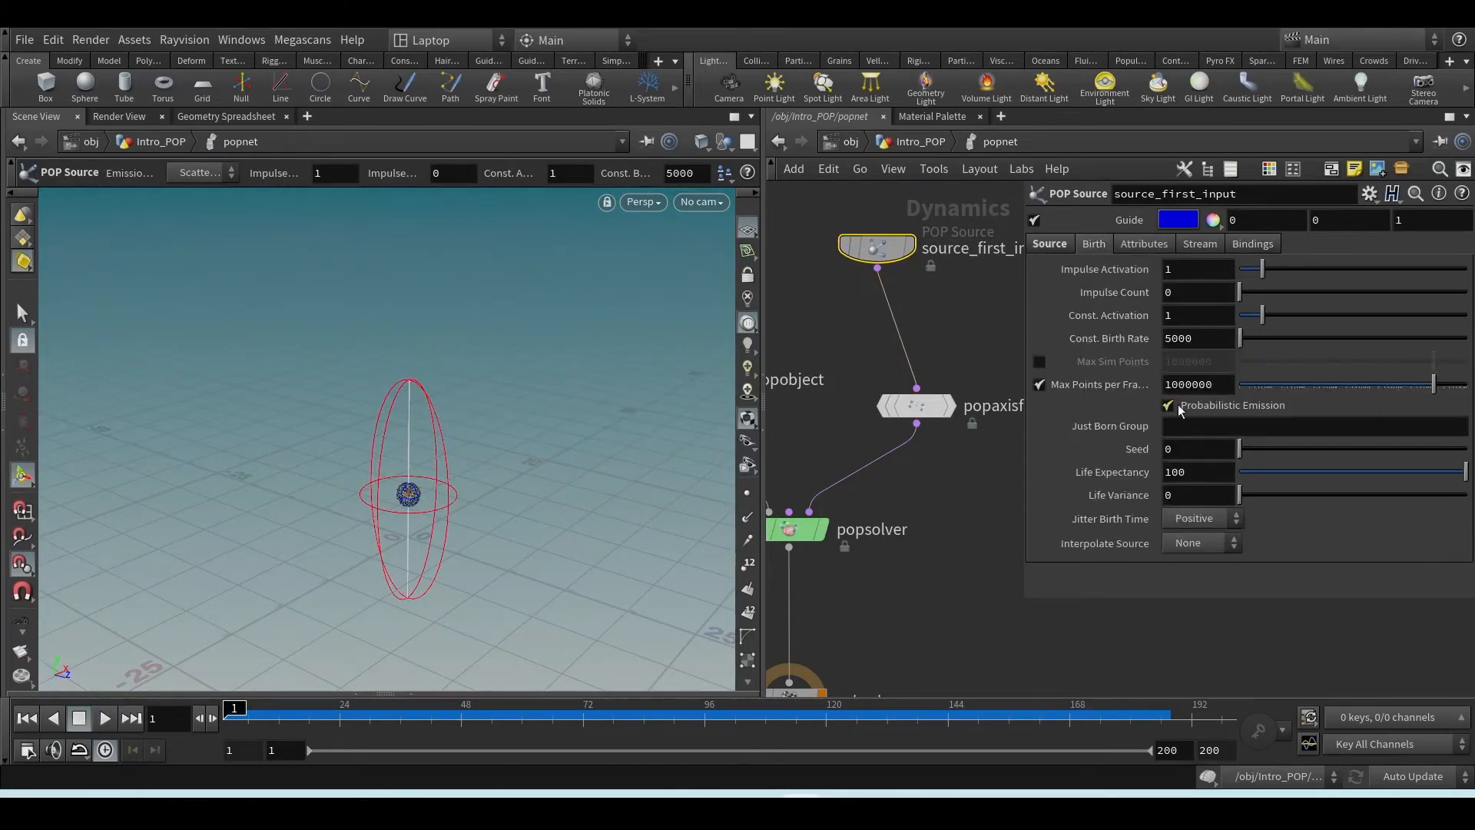
pyautogui.doubleClick(1198, 470)
pyautogui.write('1')
pyautogui.press('Tab')
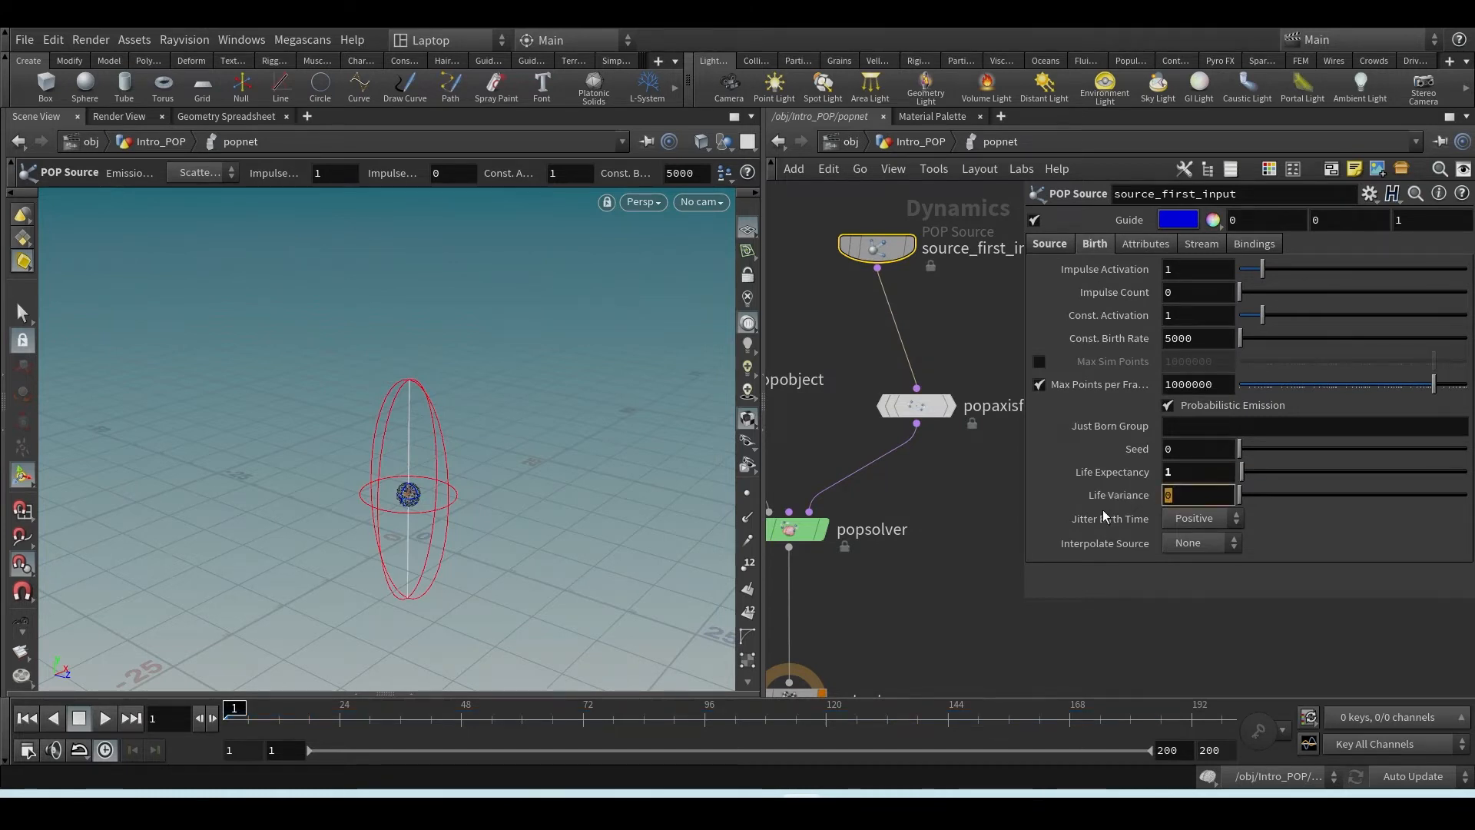
pyautogui.write('1')
pyautogui.press('Return')
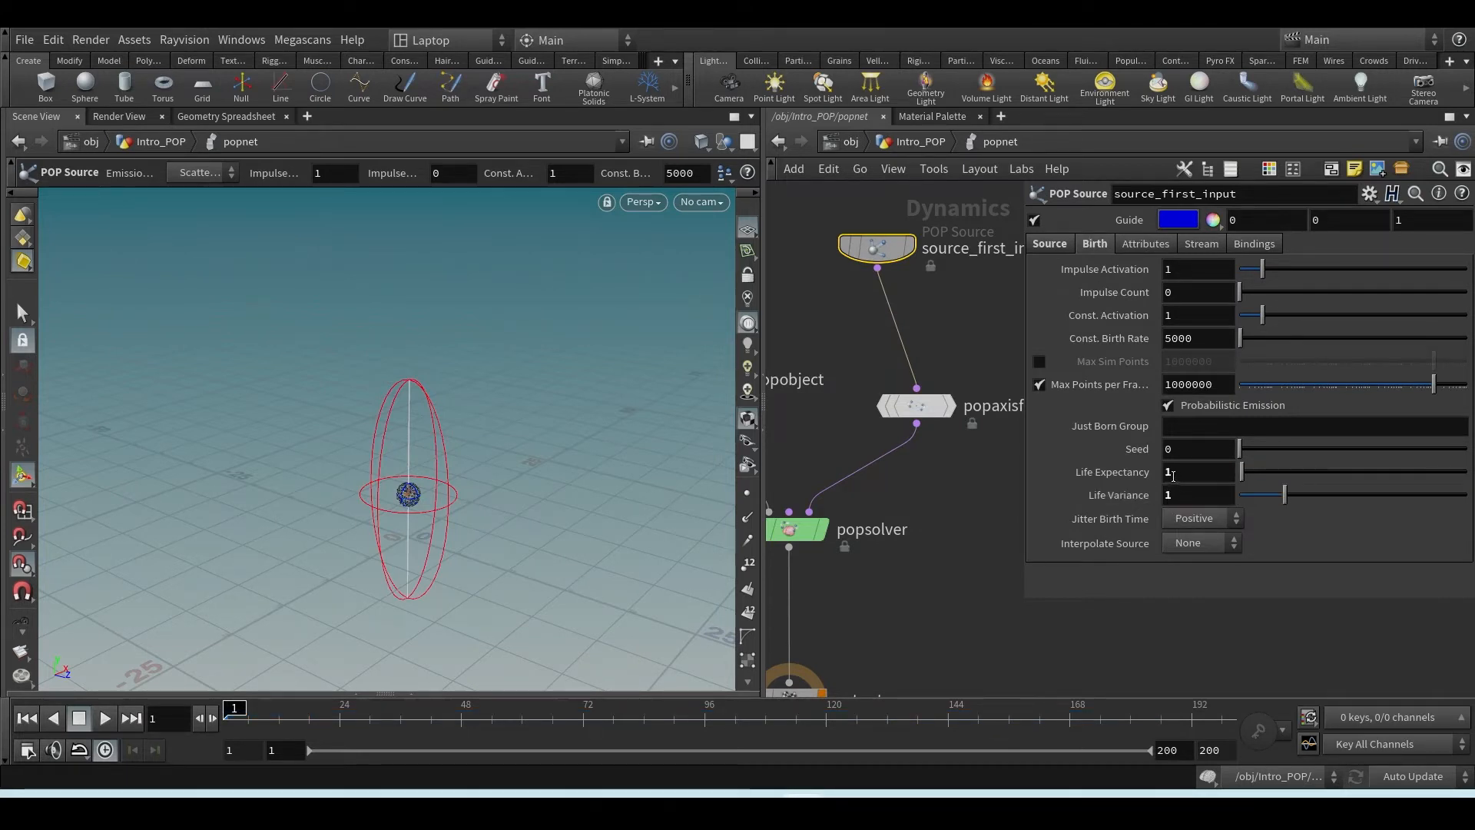
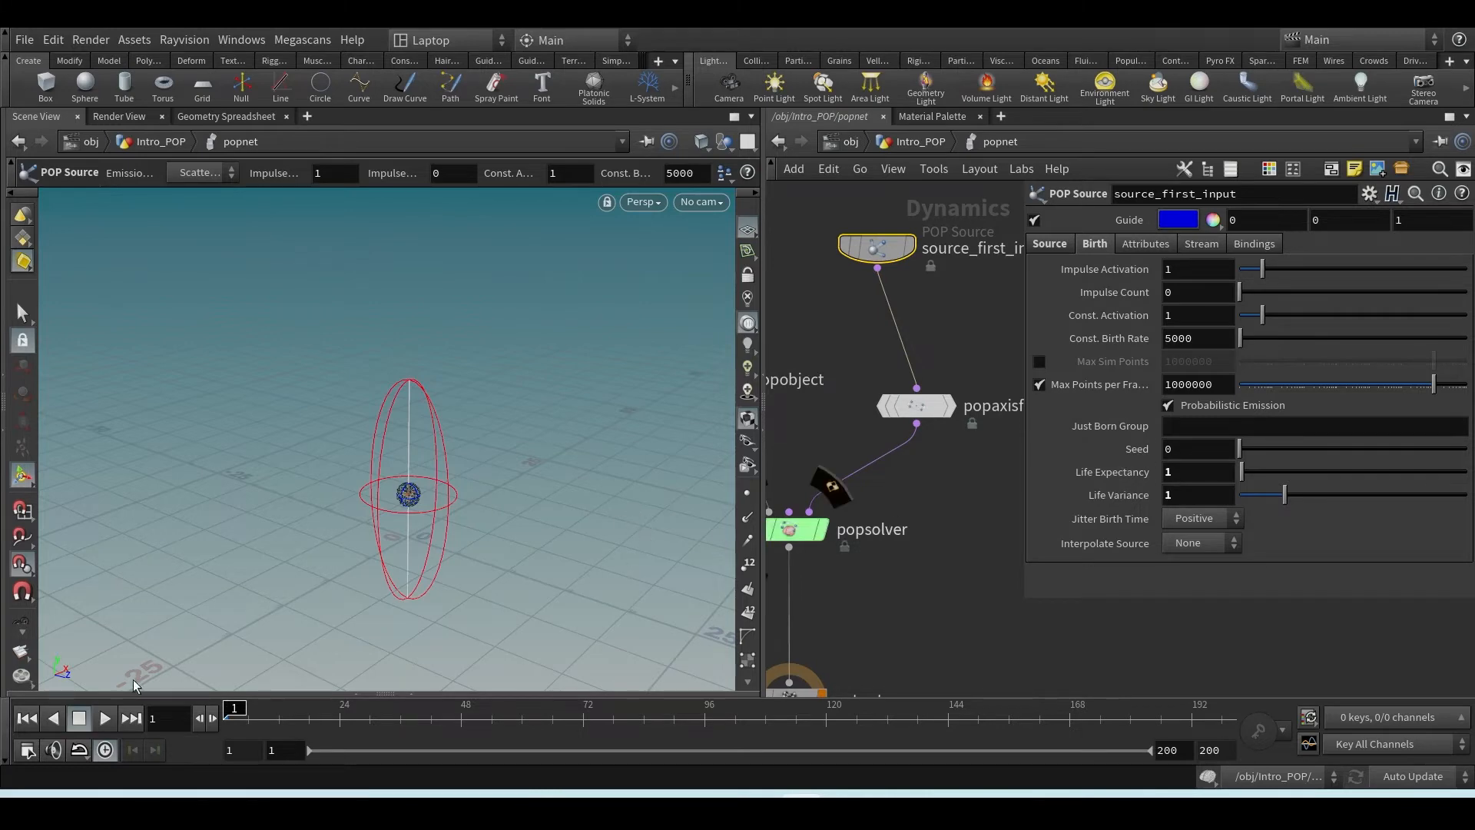
pyautogui.click(104, 717)
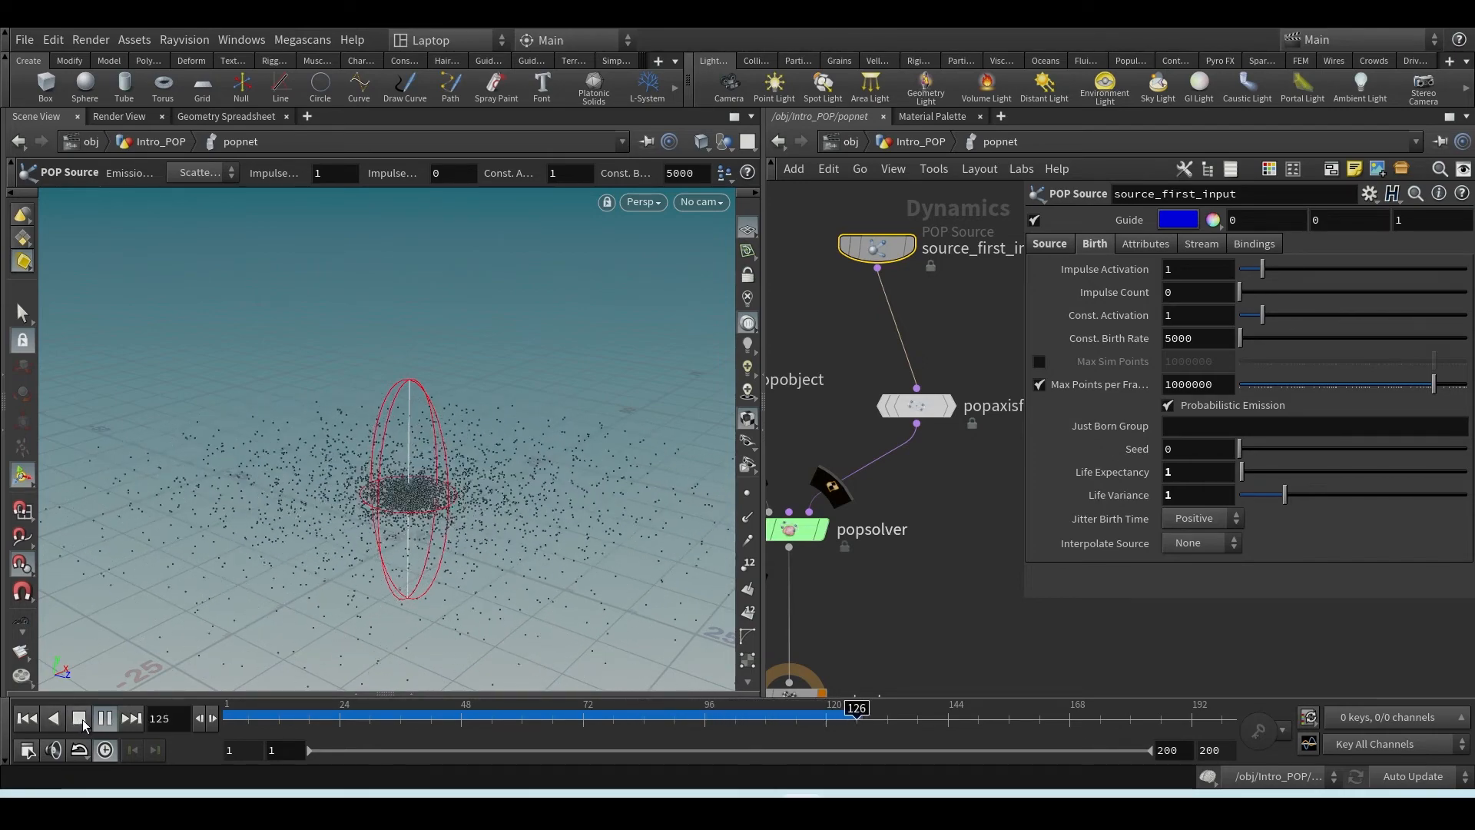
pyautogui.click(80, 719)
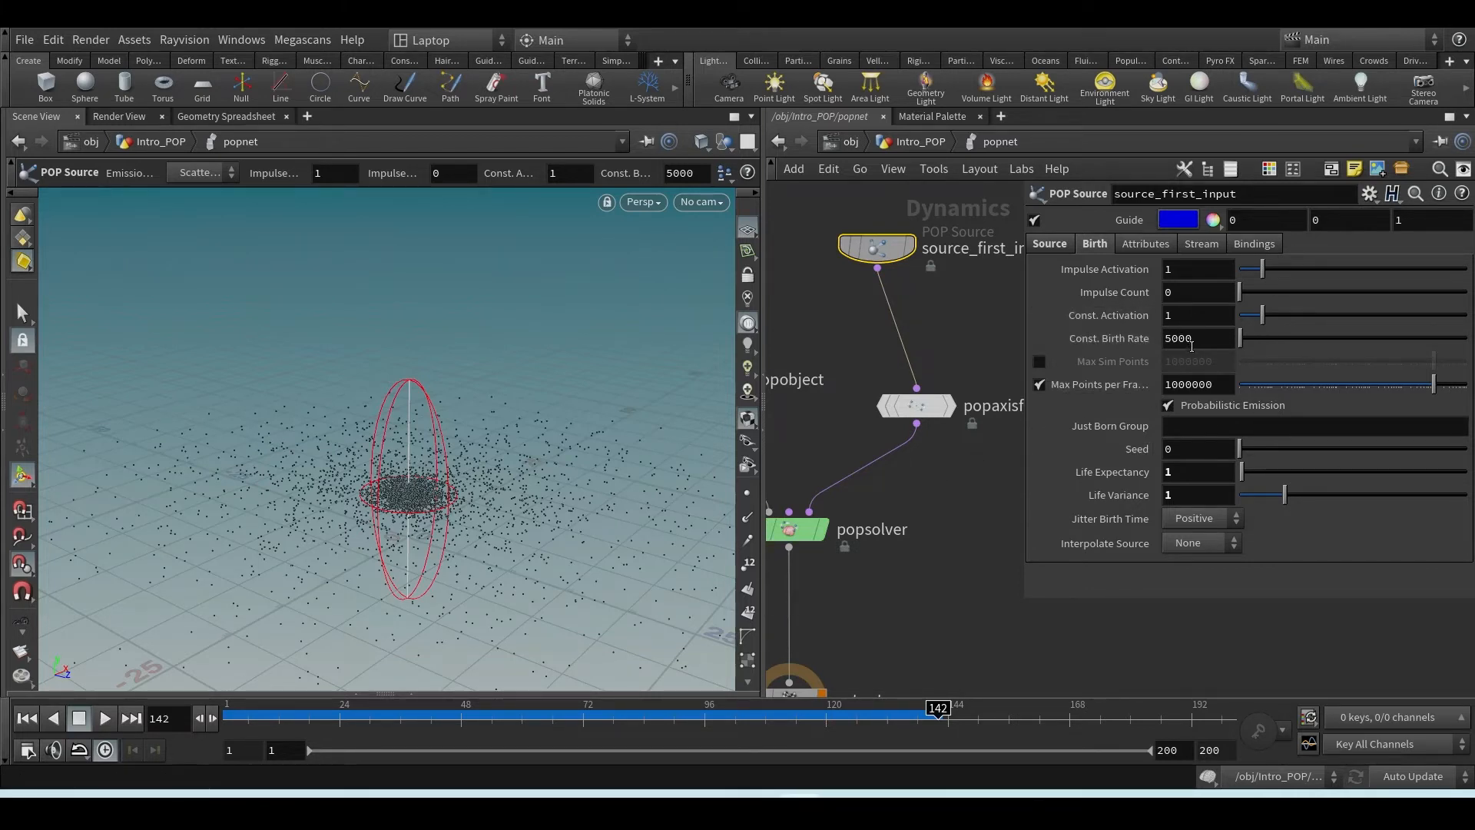
# - Line up popaxisforce1 directly beneath the POP source node and show its speed settings
pyautogui.moveTo(918, 486); pyautogui.dragTo(895, 516, button='middle')
pyautogui.moveTo(886, 442); pyautogui.dragTo(850, 444)
pyautogui.moveTo(913, 488); pyautogui.dragTo(933, 490, button='middle')
pyautogui.click(876, 438)
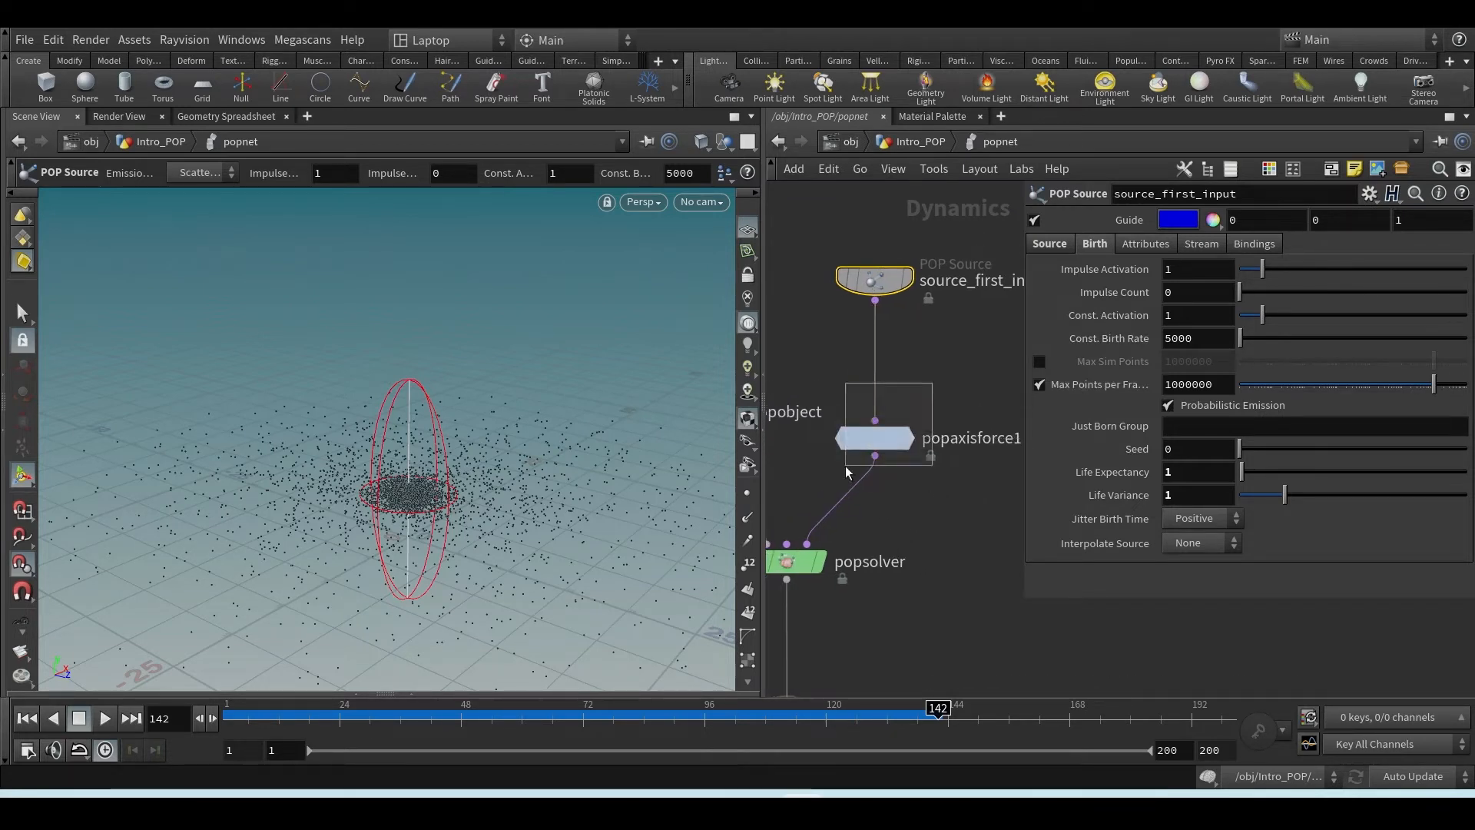
pyautogui.click(1090, 289)
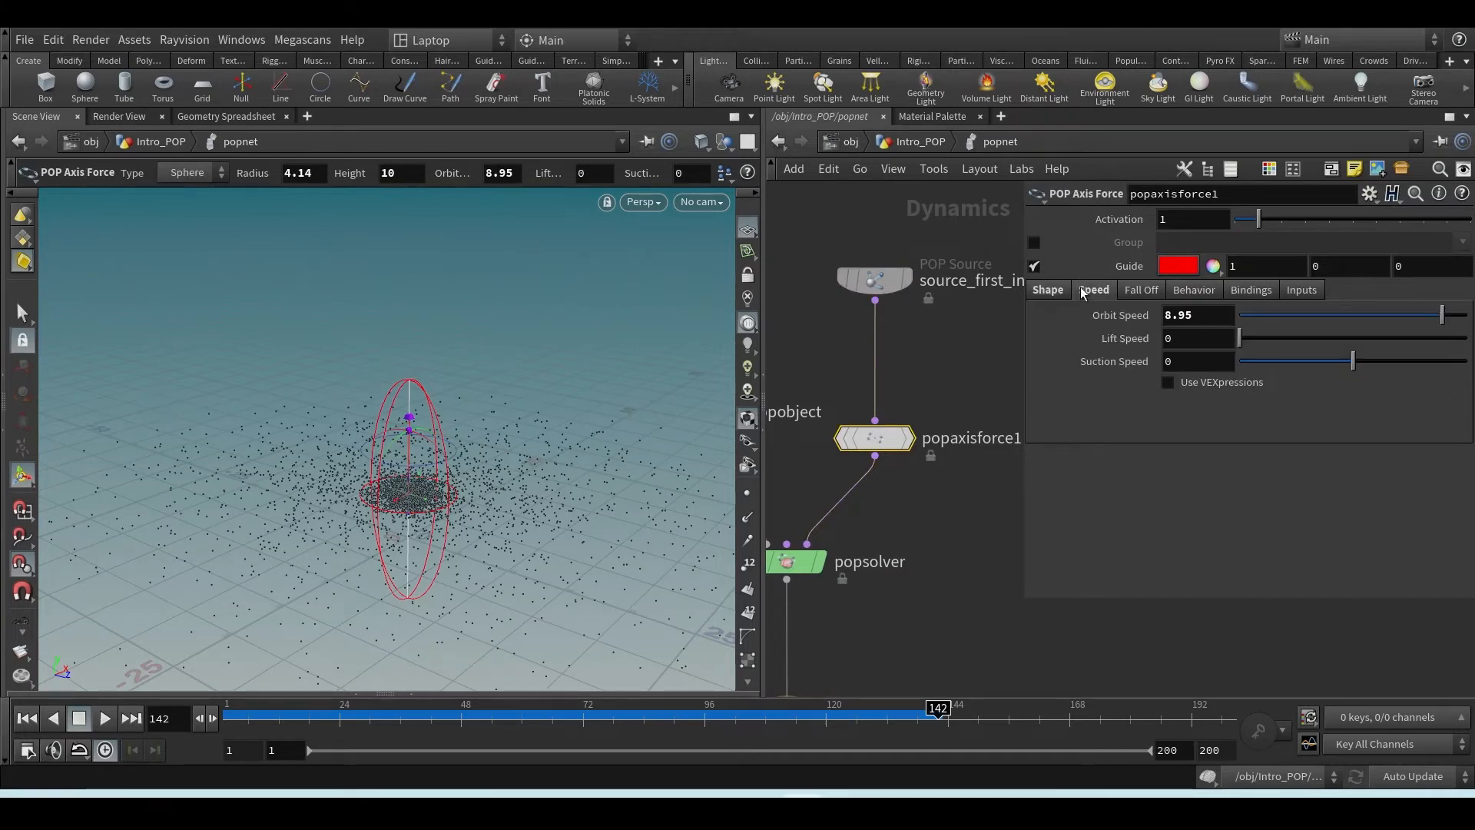
# - Set popaxisforce1's lift speed to 3.12 and replay the simulation from frame 1, inspecting the particles from the side
pyautogui.keyDown('alt'); pyautogui.moveTo(542, 488); pyautogui.dragTo(577, 439); pyautogui.keyUp('alt')
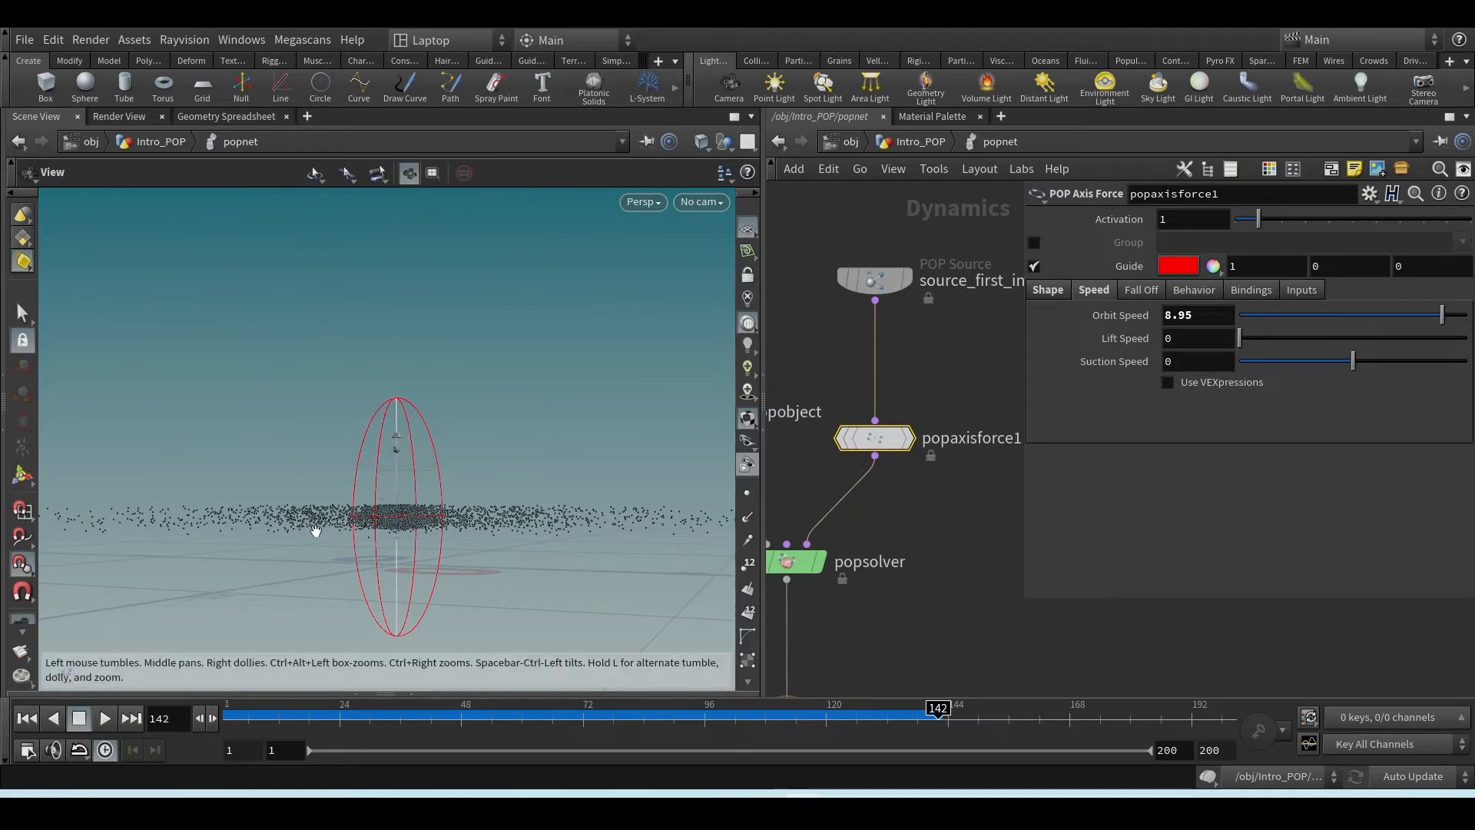
pyautogui.keyDown('alt'); pyautogui.moveTo(320, 530); pyautogui.dragTo(347, 520); pyautogui.keyUp('alt')
pyautogui.press('Return')
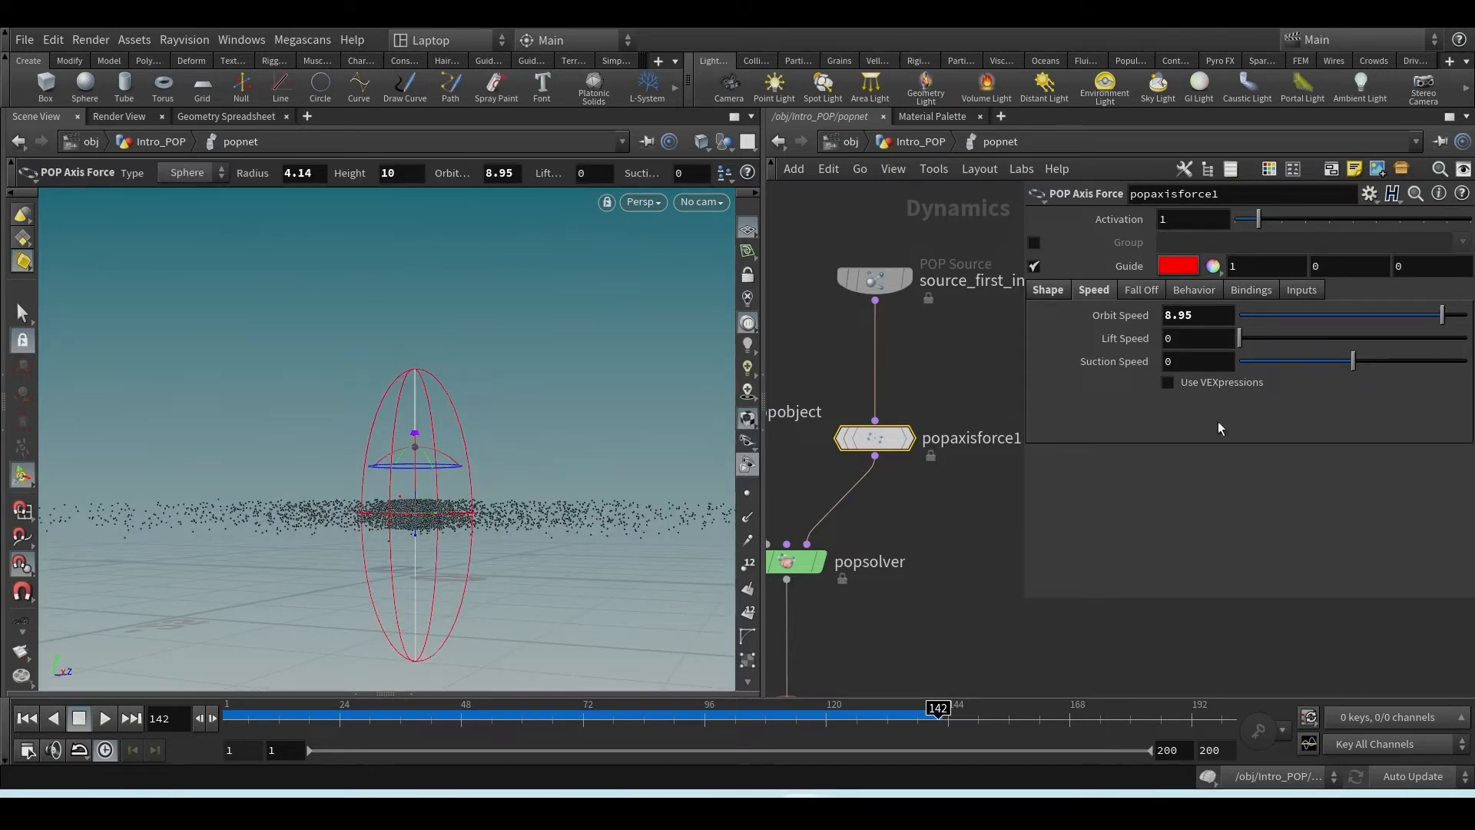
pyautogui.moveTo(1071, 350); pyautogui.dragTo(1043, 356)
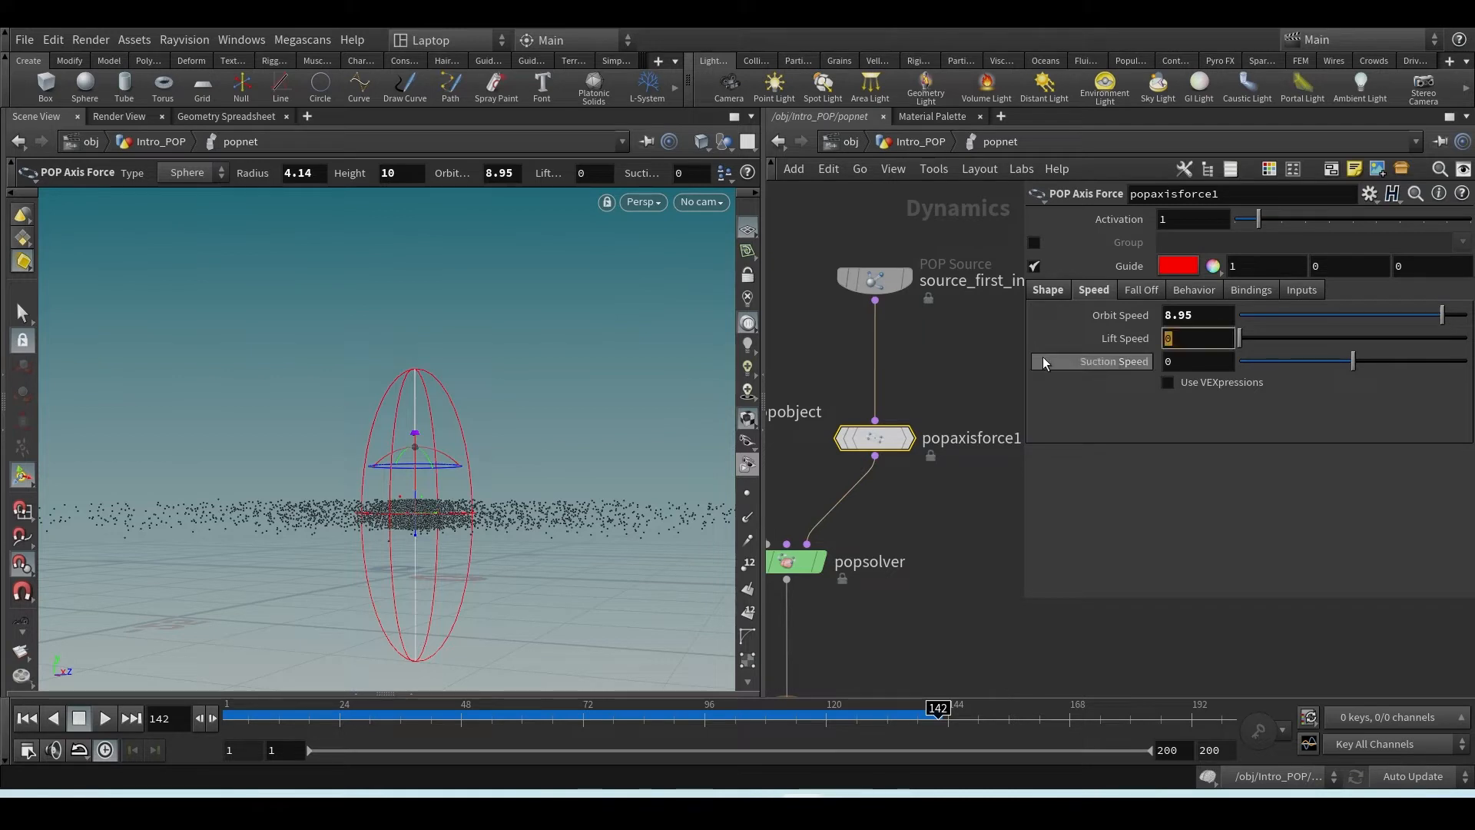
pyautogui.click(1140, 473)
pyautogui.moveTo(1252, 338); pyautogui.dragTo(1310, 338)
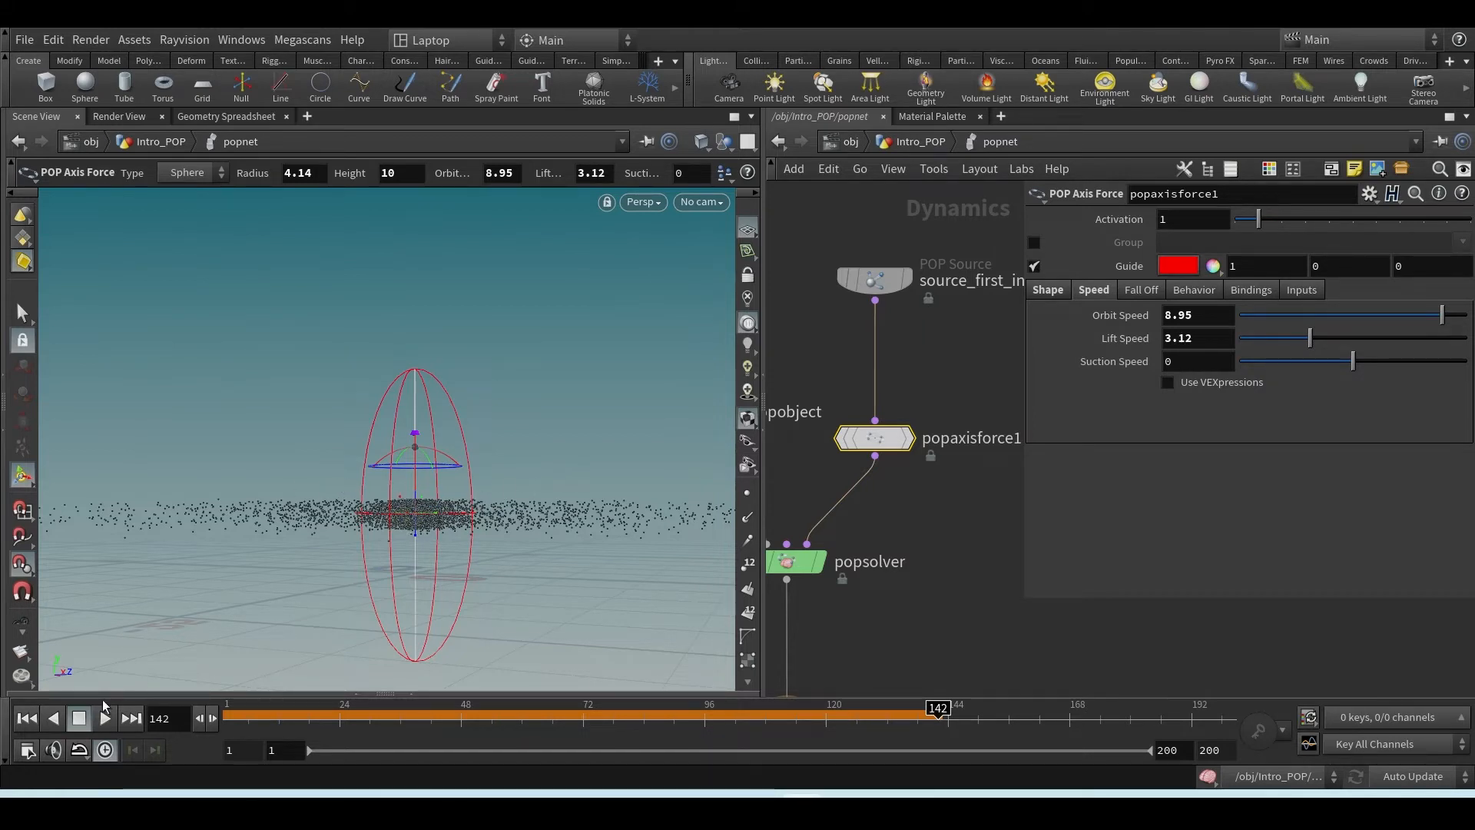
pyautogui.click(26, 721)
pyautogui.click(105, 718)
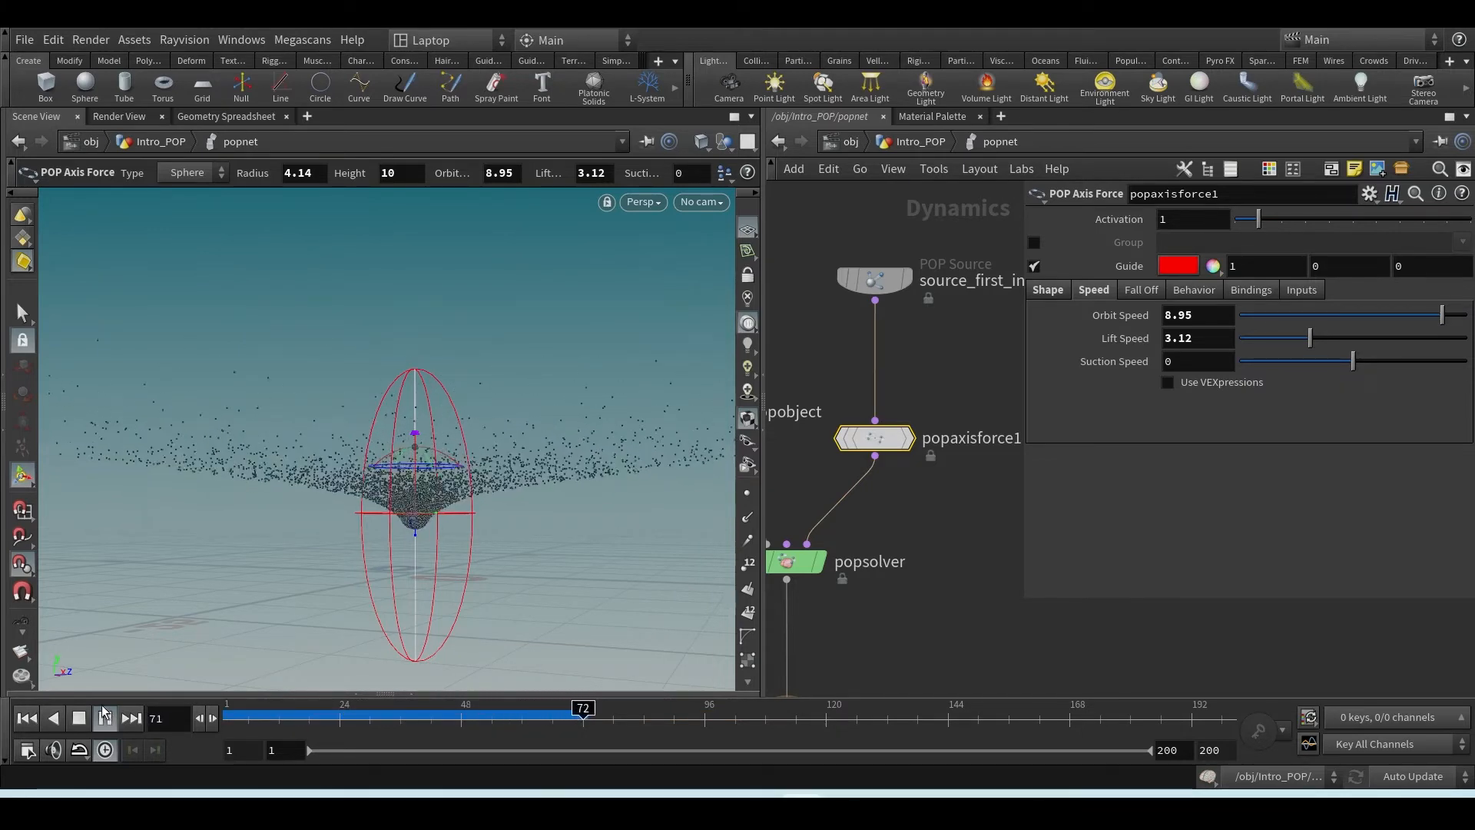
pyautogui.click(105, 719)
pyautogui.press('Escape')
pyautogui.moveTo(437, 553); pyautogui.dragTo(447, 592)
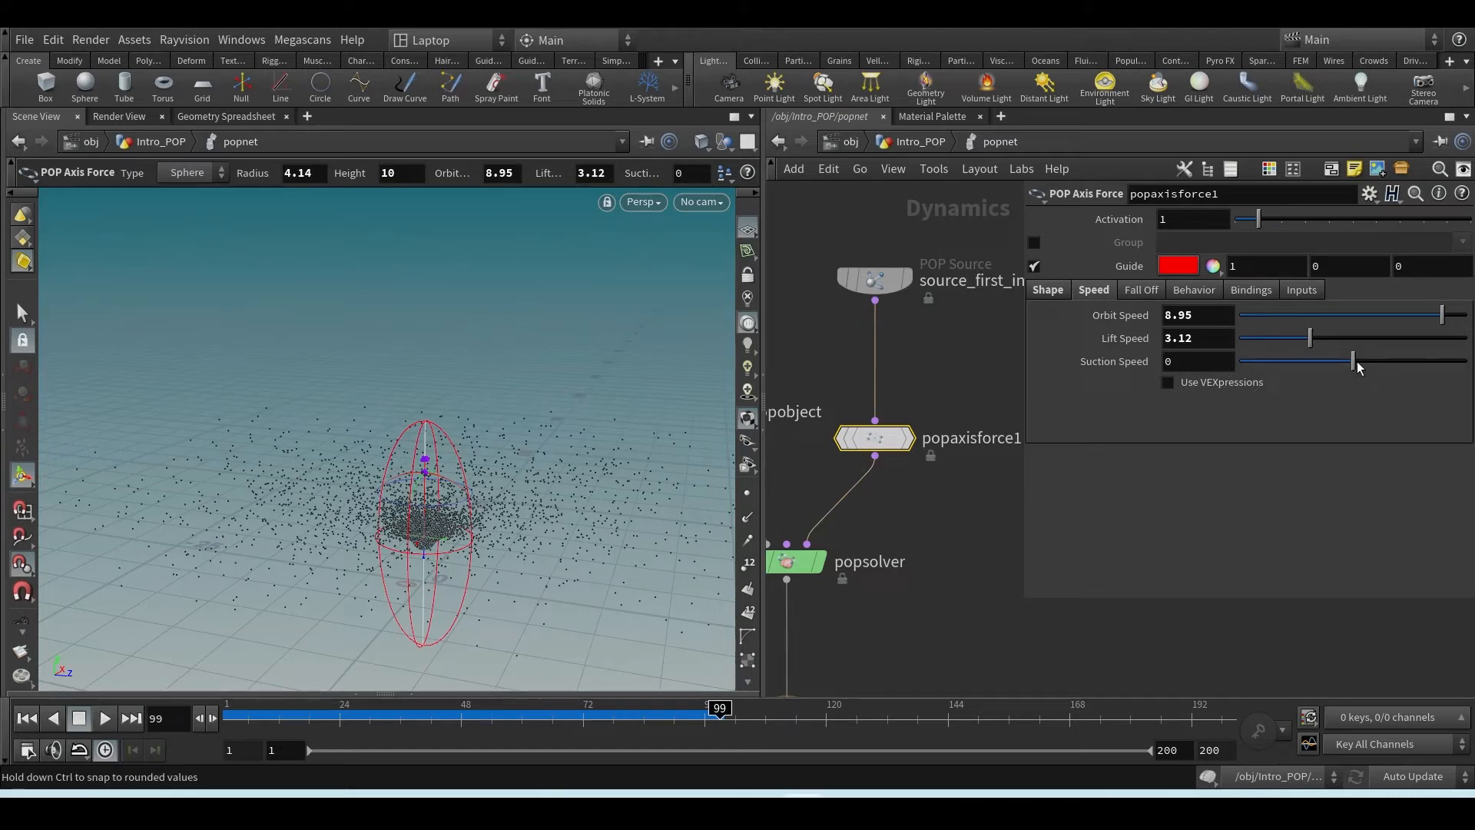
# - Try popaxisforce1's suction speed at 10 while replaying from frame 1, and reduce it to 3.9
pyautogui.moveTo(417, 541); pyautogui.dragTo(413, 487)
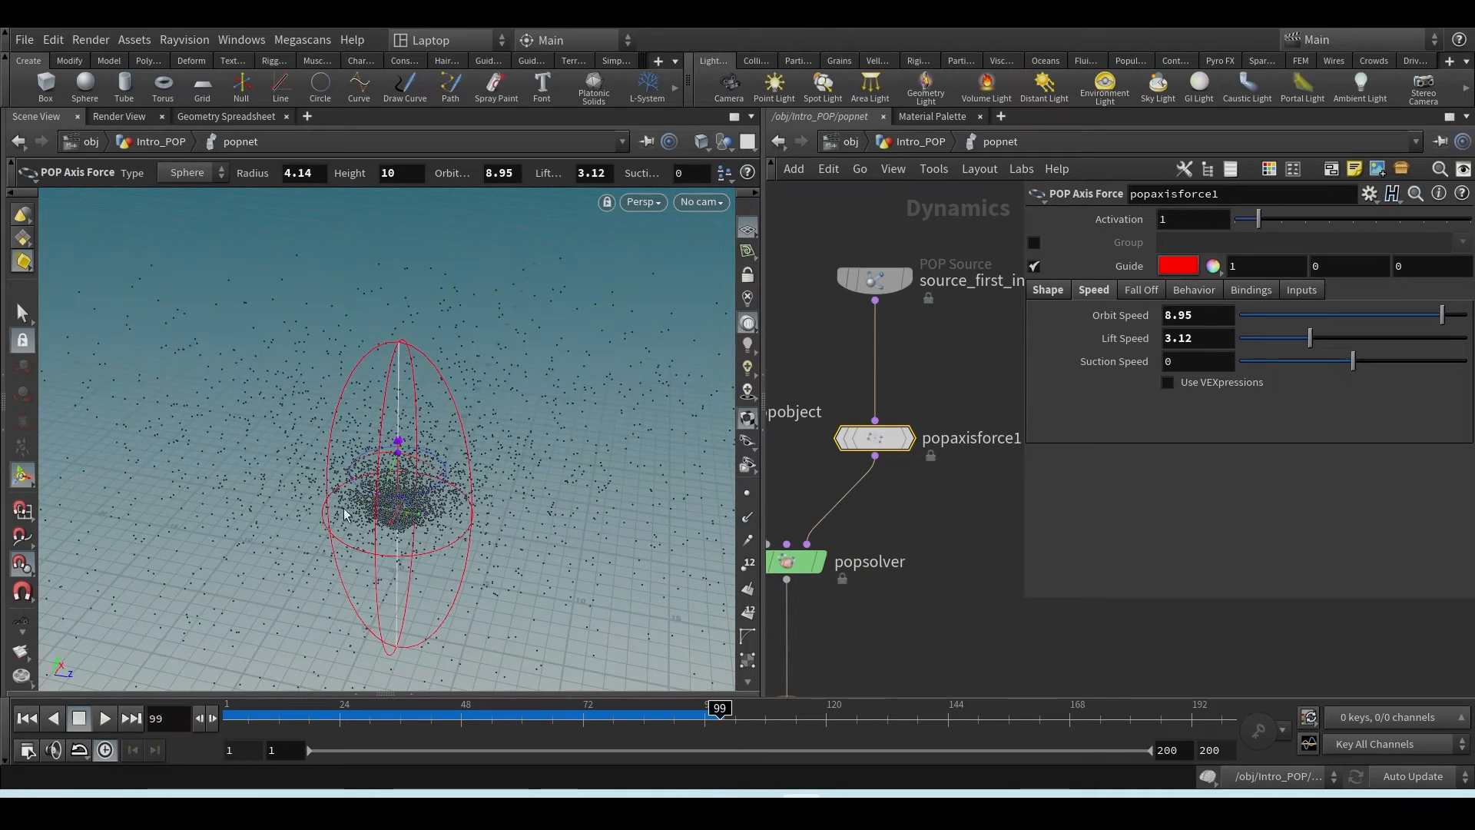
pyautogui.moveTo(1353, 361); pyautogui.dragTo(1458, 380)
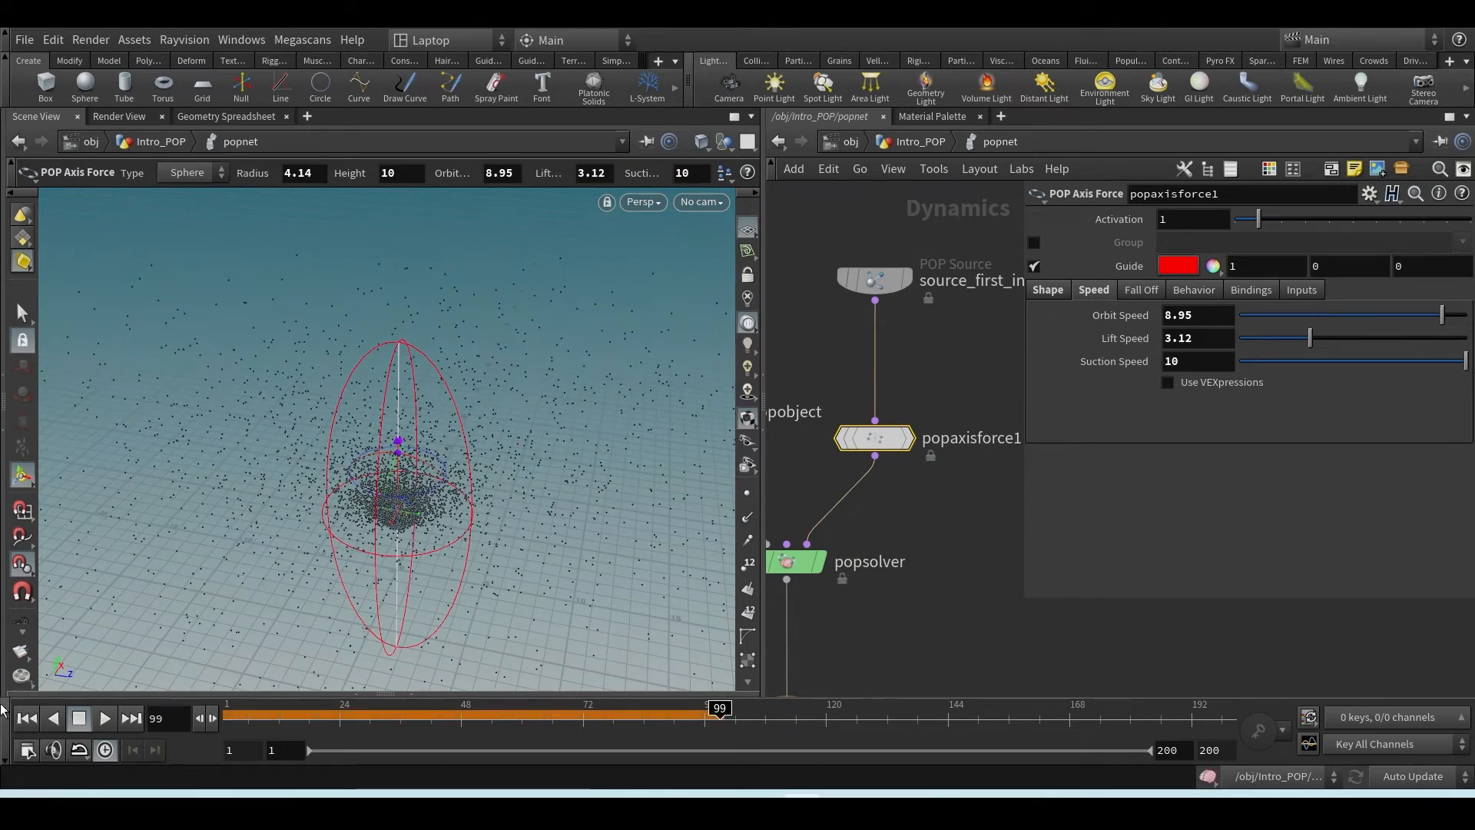
pyautogui.click(26, 719)
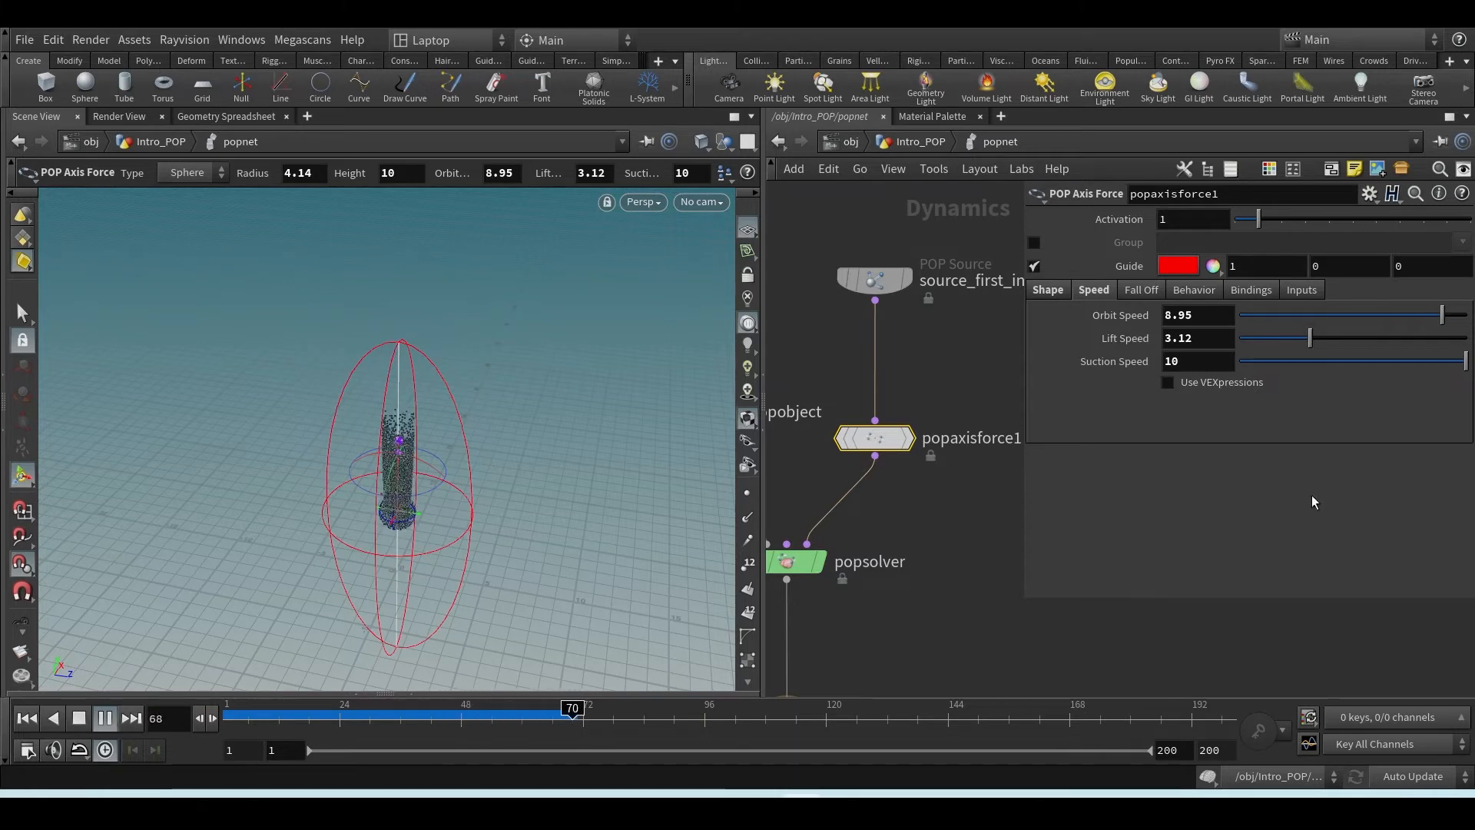
pyautogui.moveTo(1432, 365); pyautogui.dragTo(1419, 366)
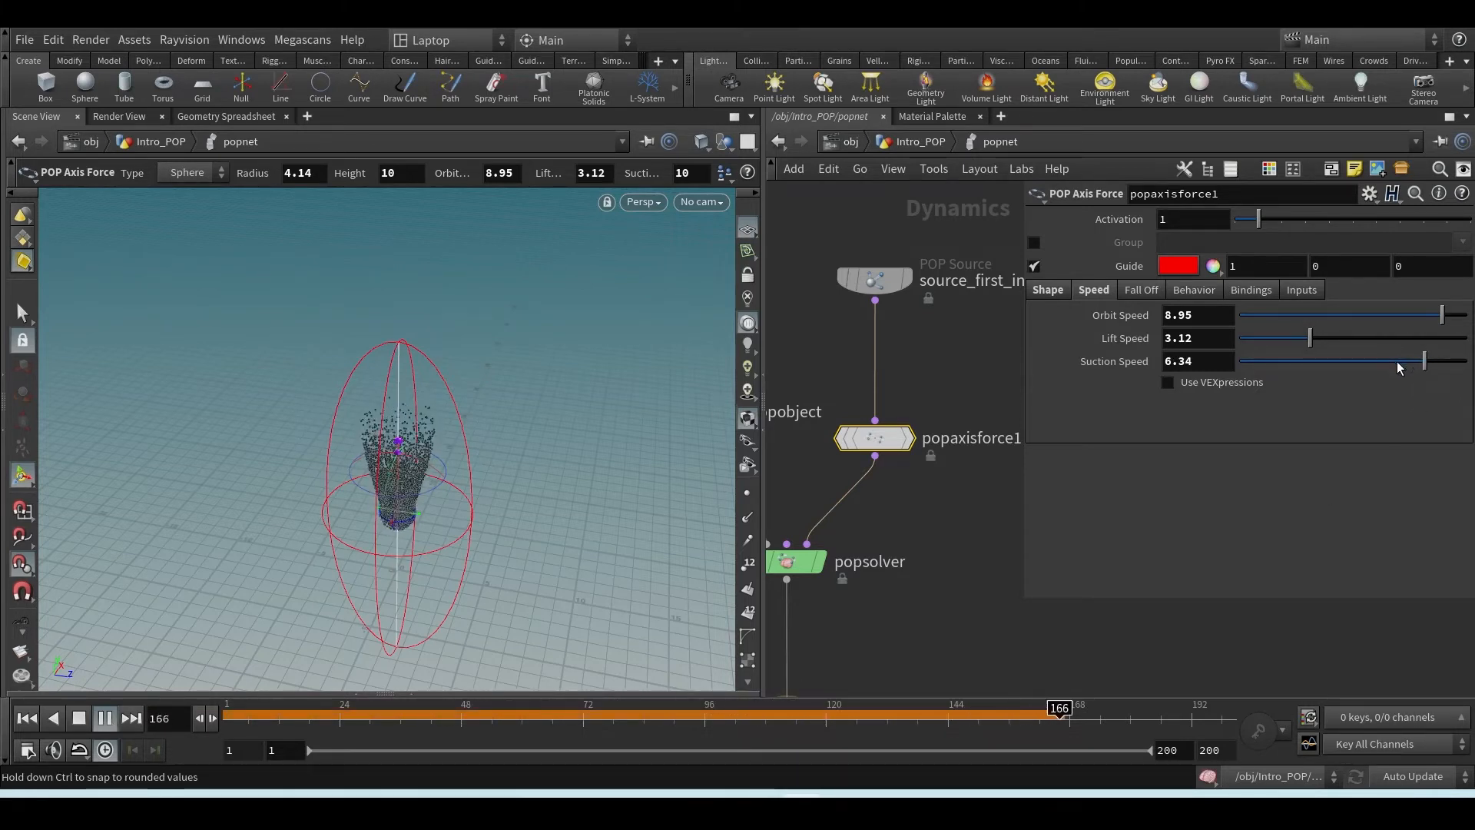
pyautogui.moveTo(1399, 358); pyautogui.dragTo(1396, 362)
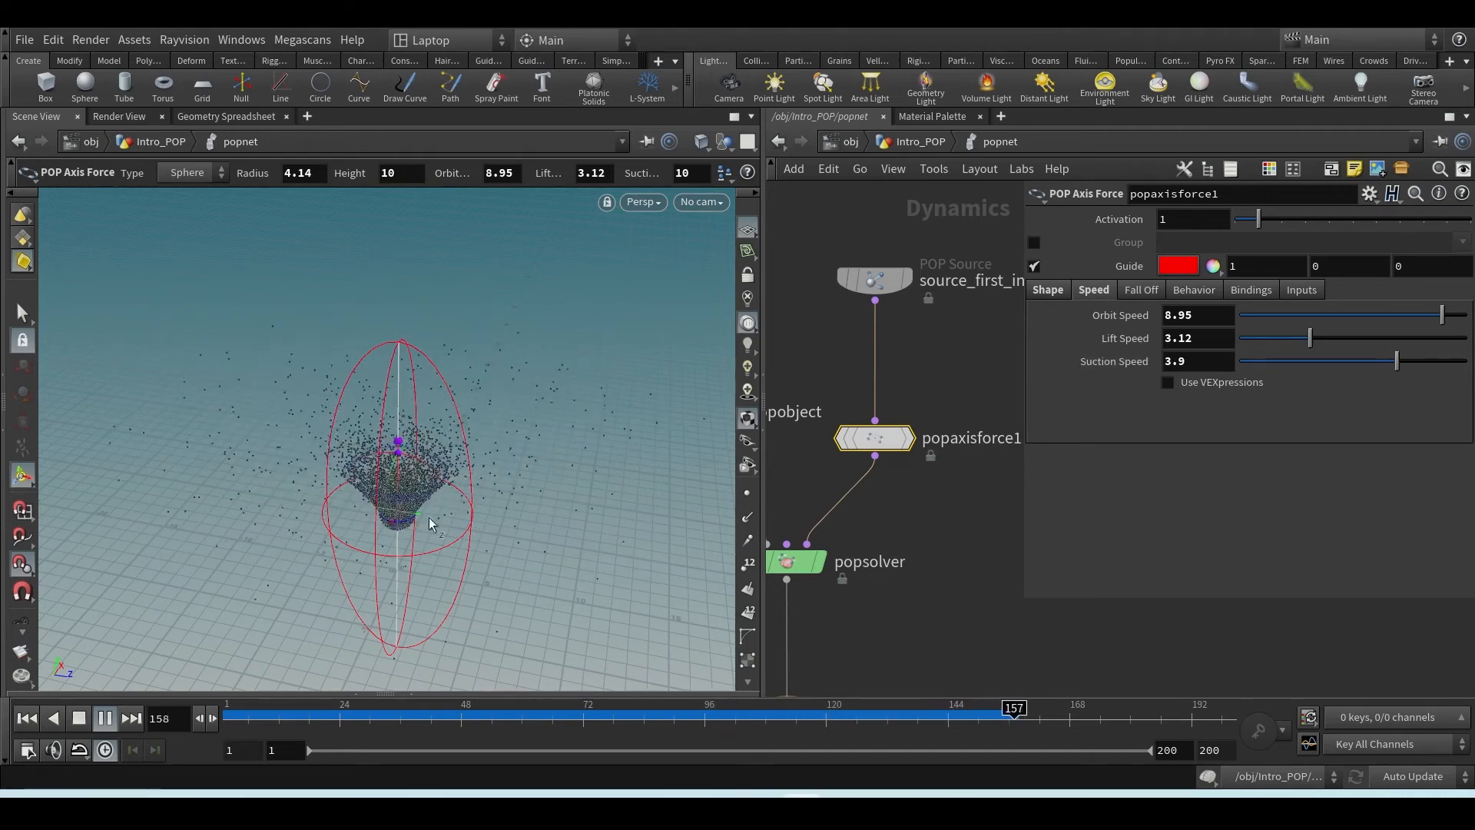
# - Set popaxisforce1's lift speed to 0.37 and replay the simulation from frame 1, inspecting the stopped particles from above
pyautogui.press('Escape')
pyautogui.moveTo(461, 519); pyautogui.dragTo(426, 485)
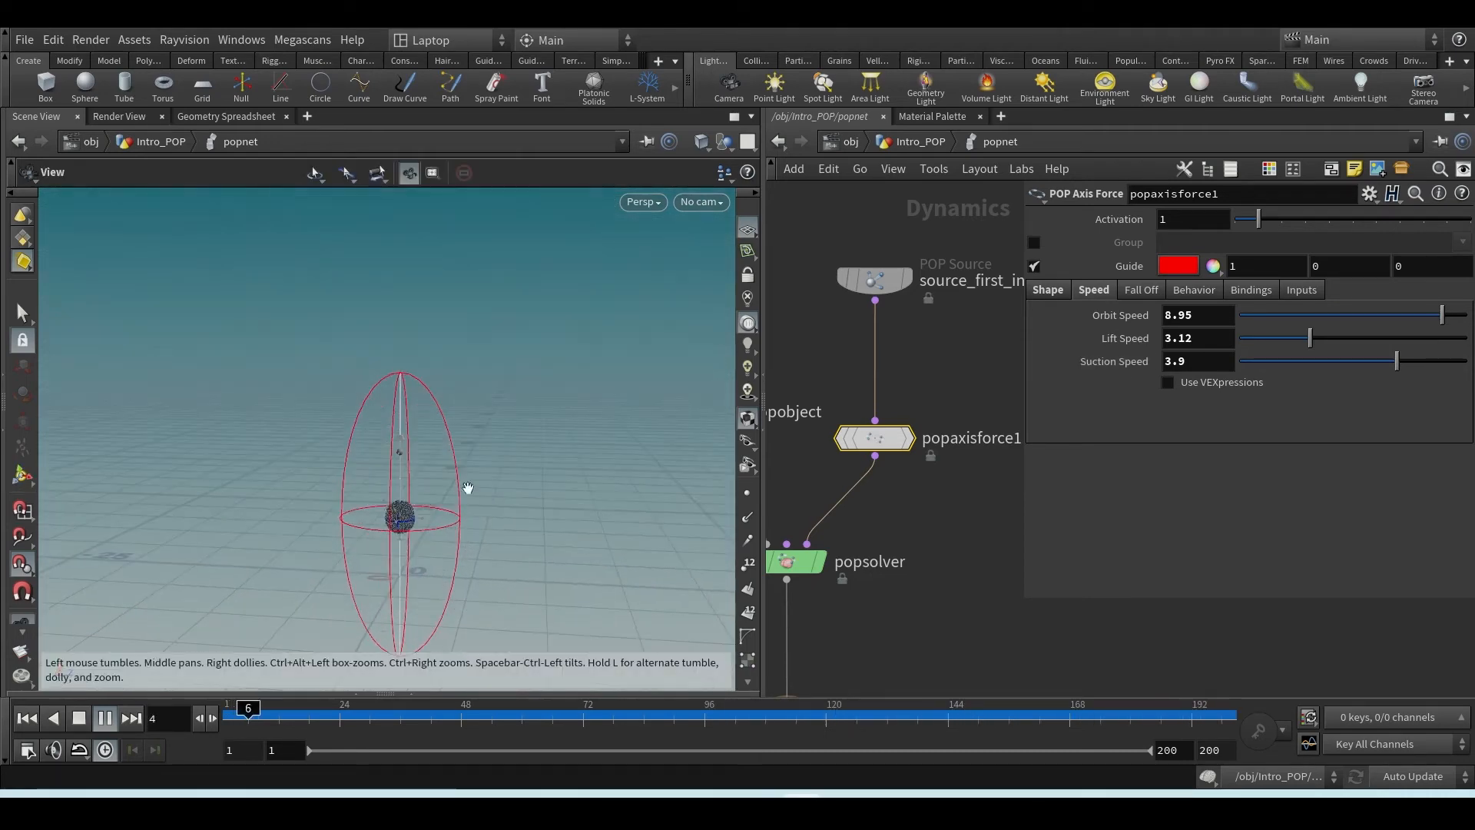
pyautogui.moveTo(1258, 342); pyautogui.dragTo(1248, 343)
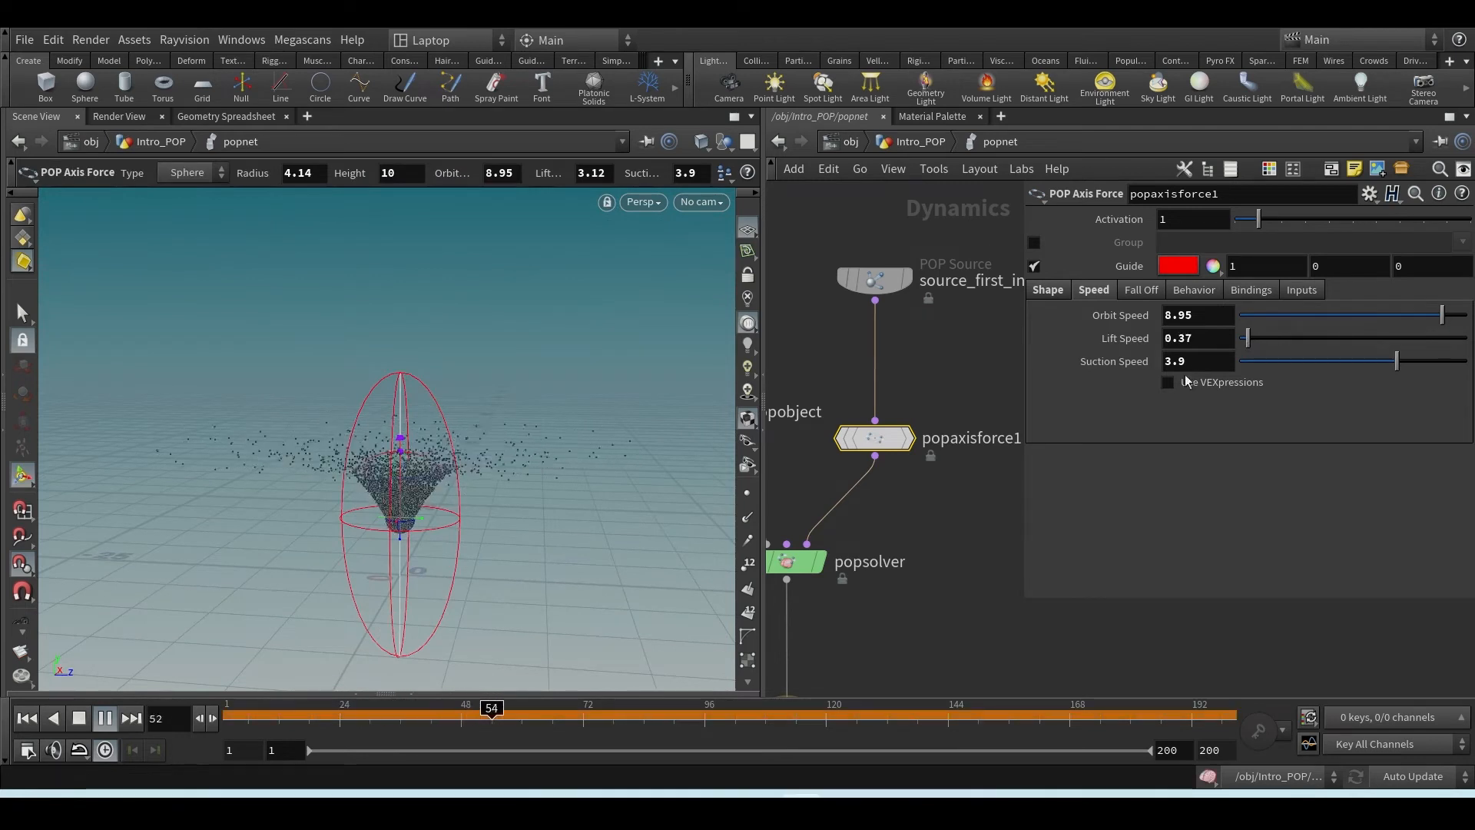
pyautogui.click(27, 718)
pyautogui.click(105, 721)
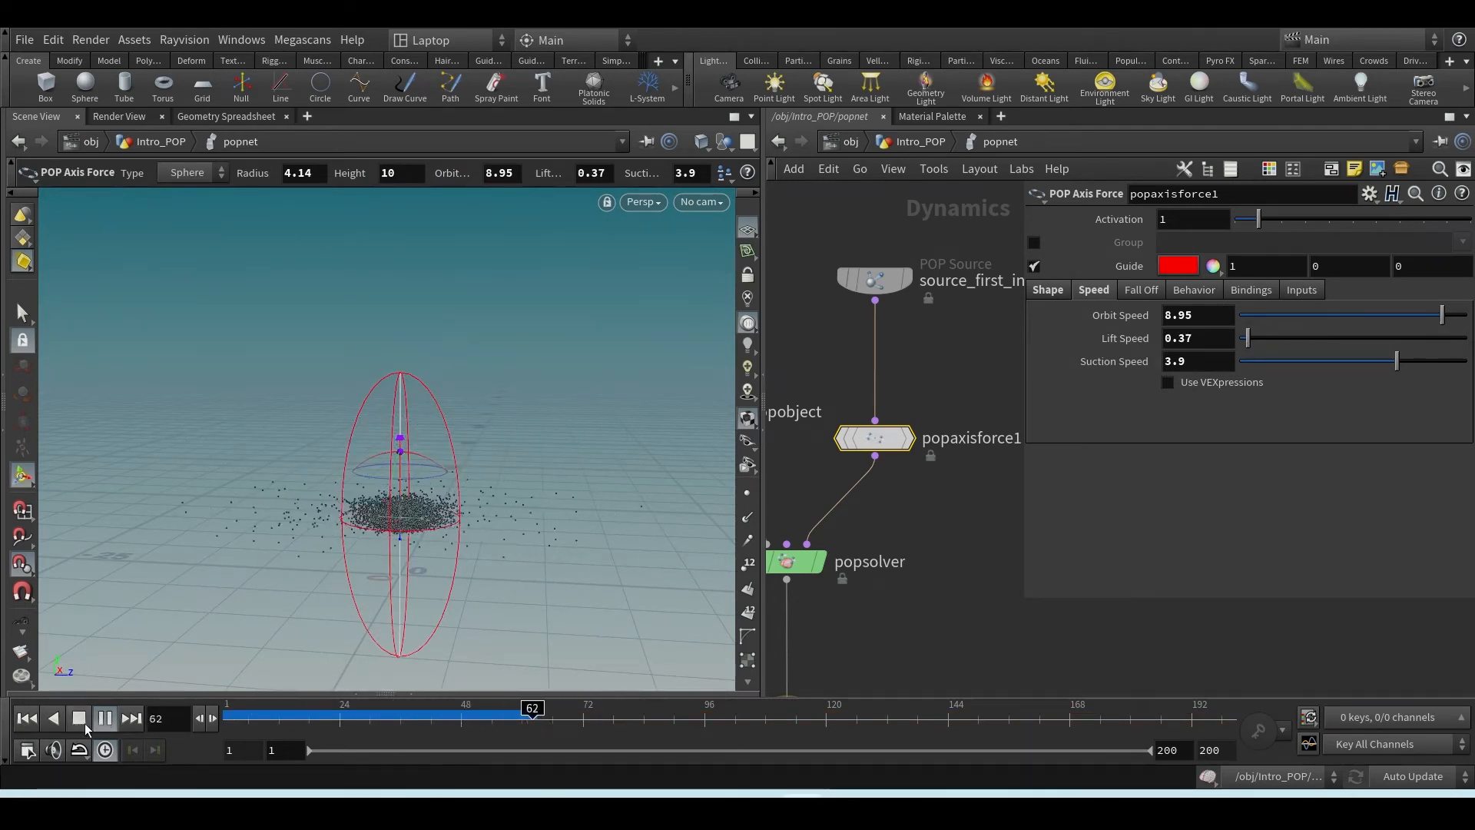
pyautogui.click(80, 719)
pyautogui.press('Escape')
pyautogui.keyDown('alt'); pyautogui.moveTo(395, 582); pyautogui.dragTo(427, 649); pyautogui.keyUp('alt')
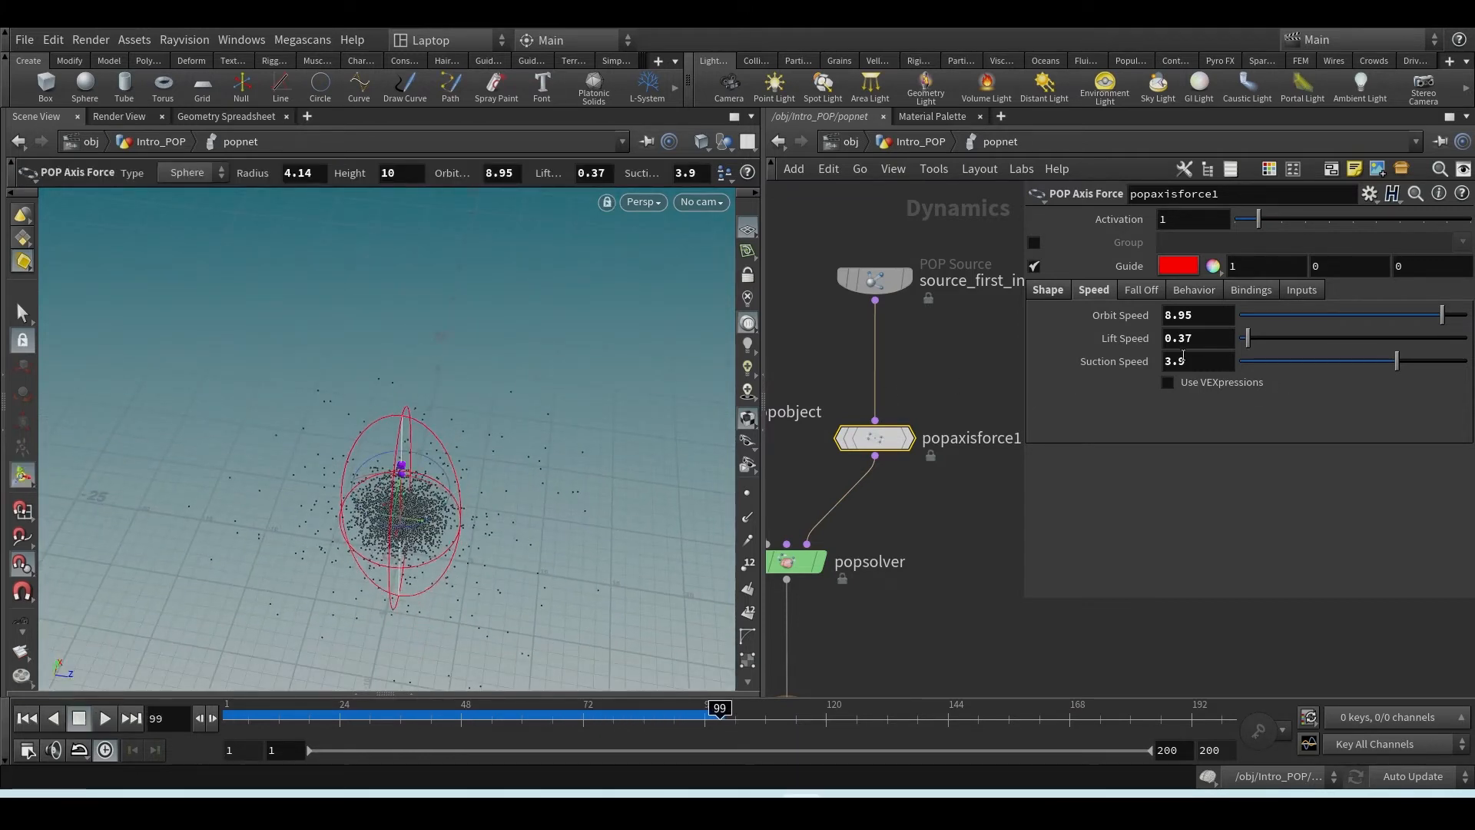
# - Show popaxisforce1's falloff settings and examine how the particles are distributed inside and outside the guide shape
pyautogui.click(1141, 292)
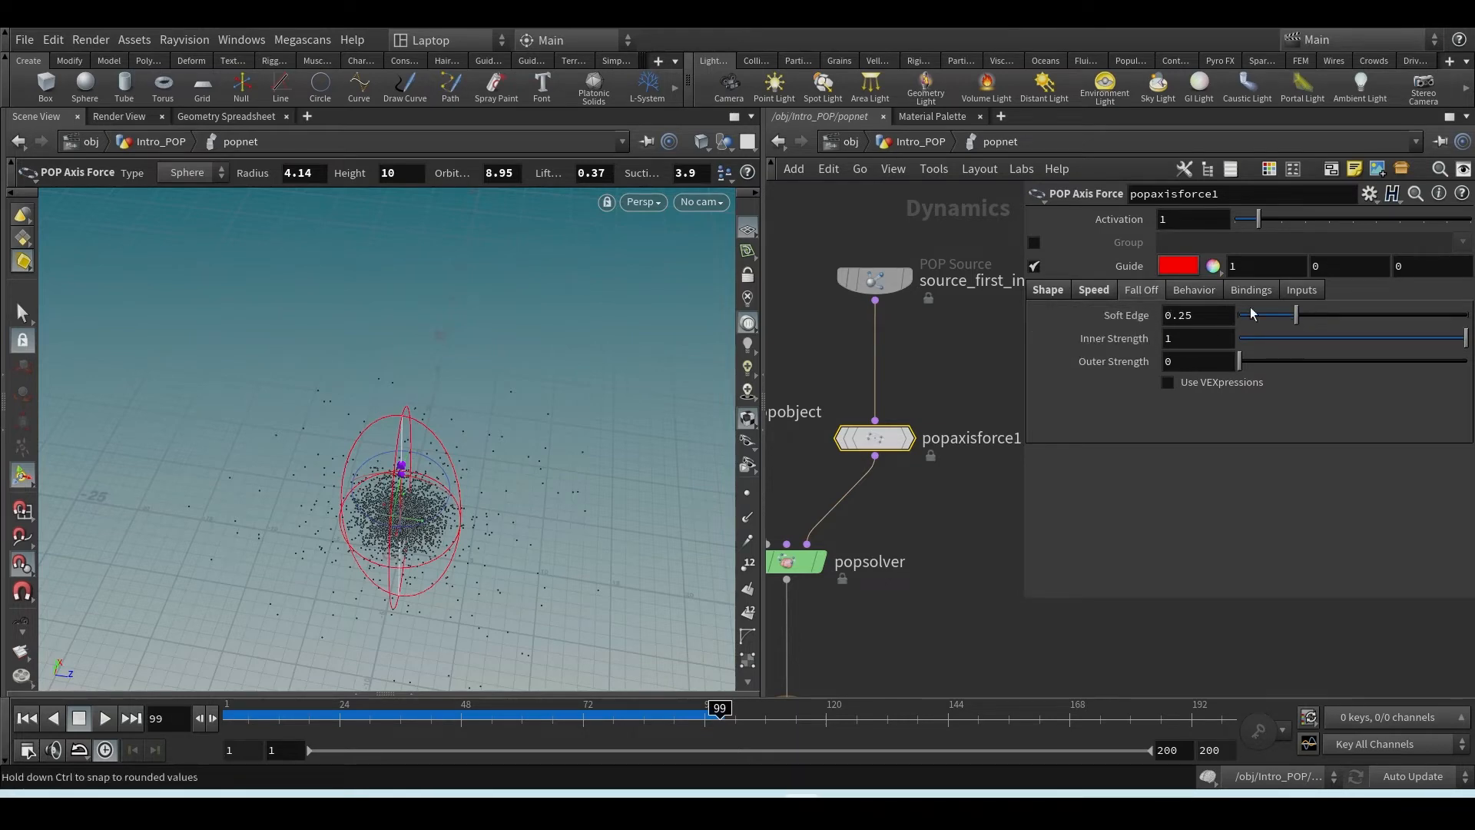
pyautogui.press('Escape')
pyautogui.scroll(5, 457, 542)
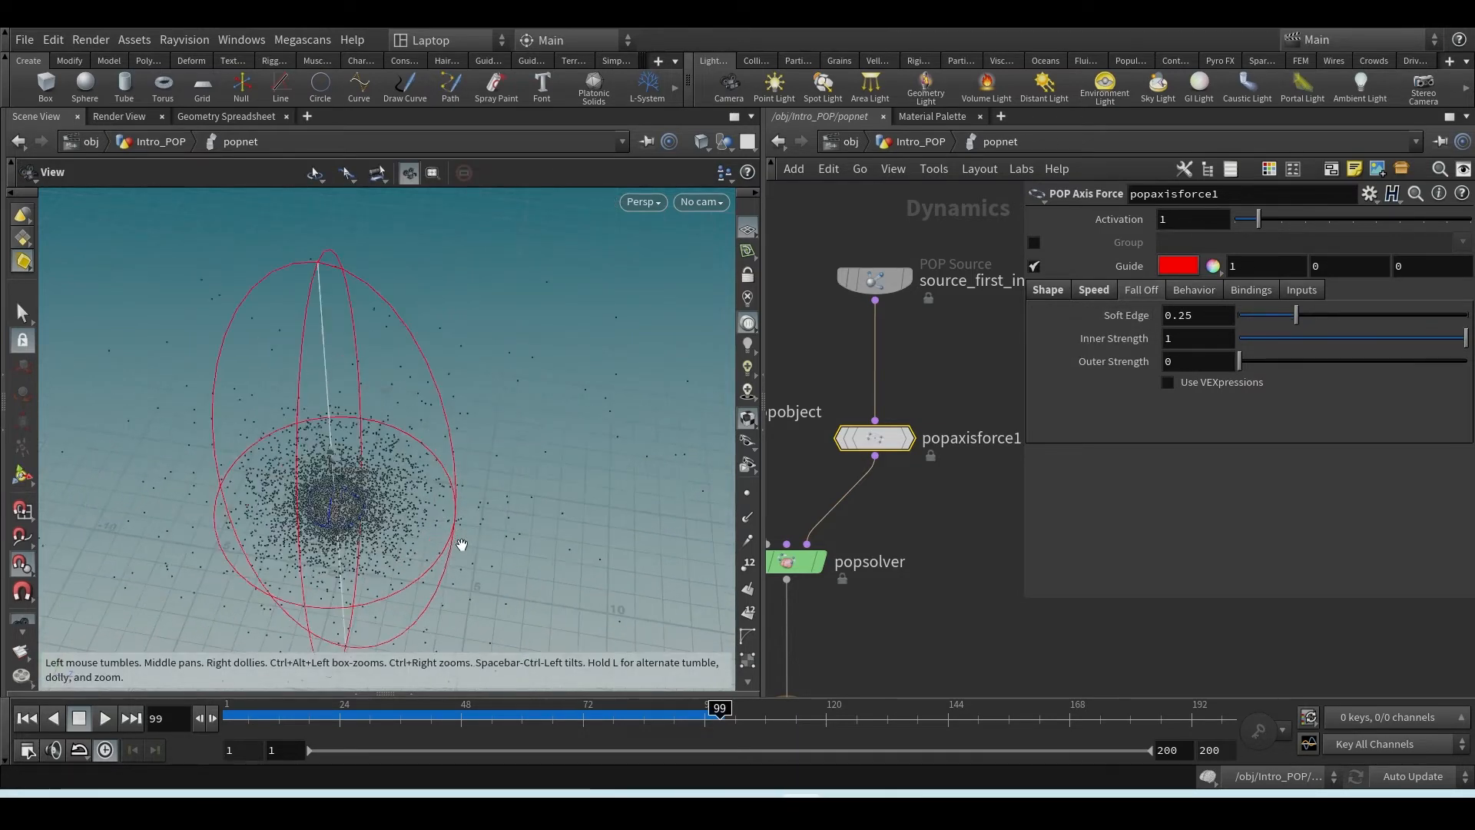
pyautogui.press('Return')
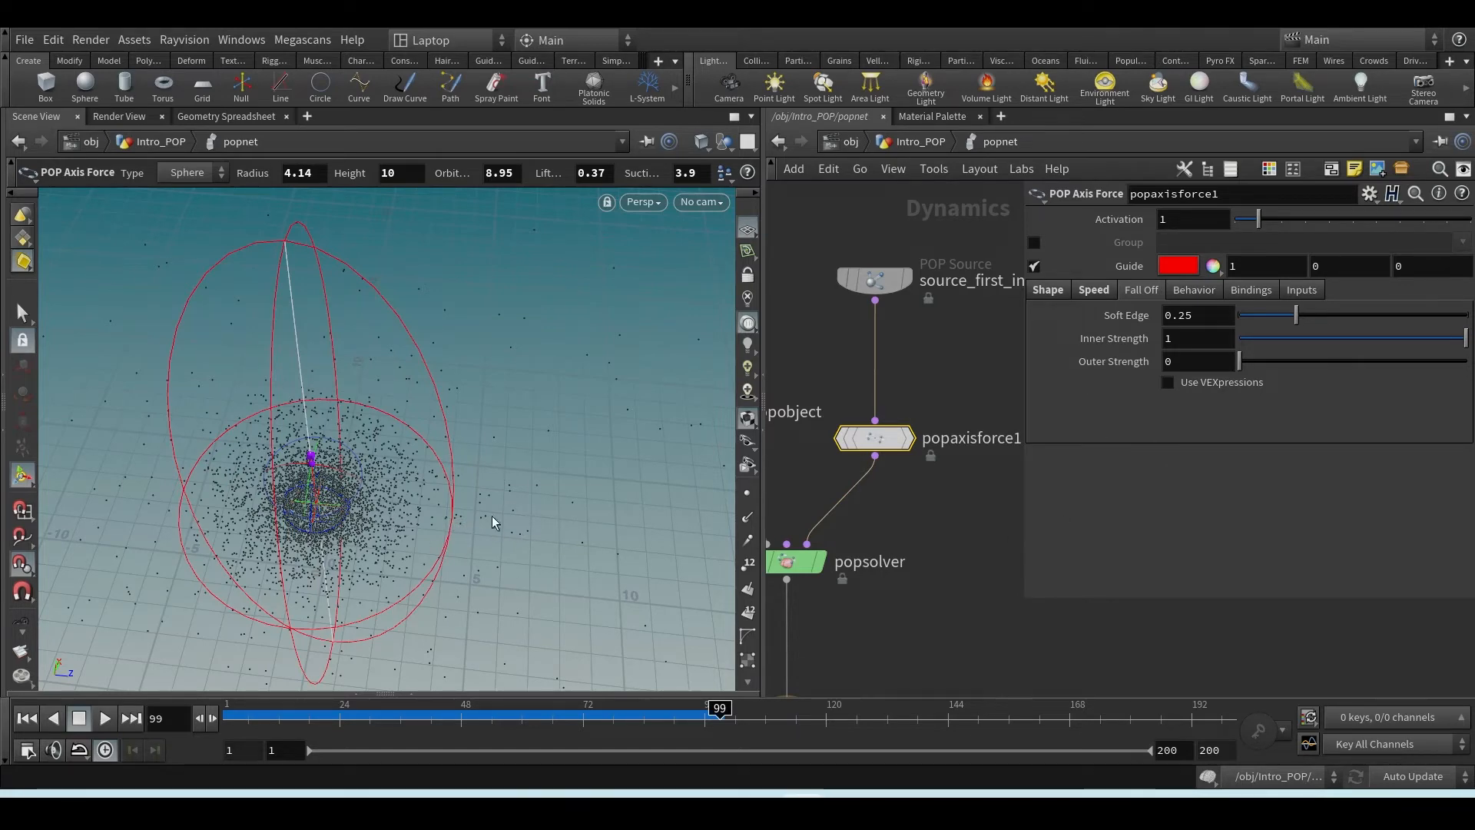
pyautogui.keyDown('alt'); pyautogui.moveTo(361, 499); pyautogui.dragTo(380, 451); pyautogui.keyUp('alt')
pyautogui.scroll(-3, 384, 483)
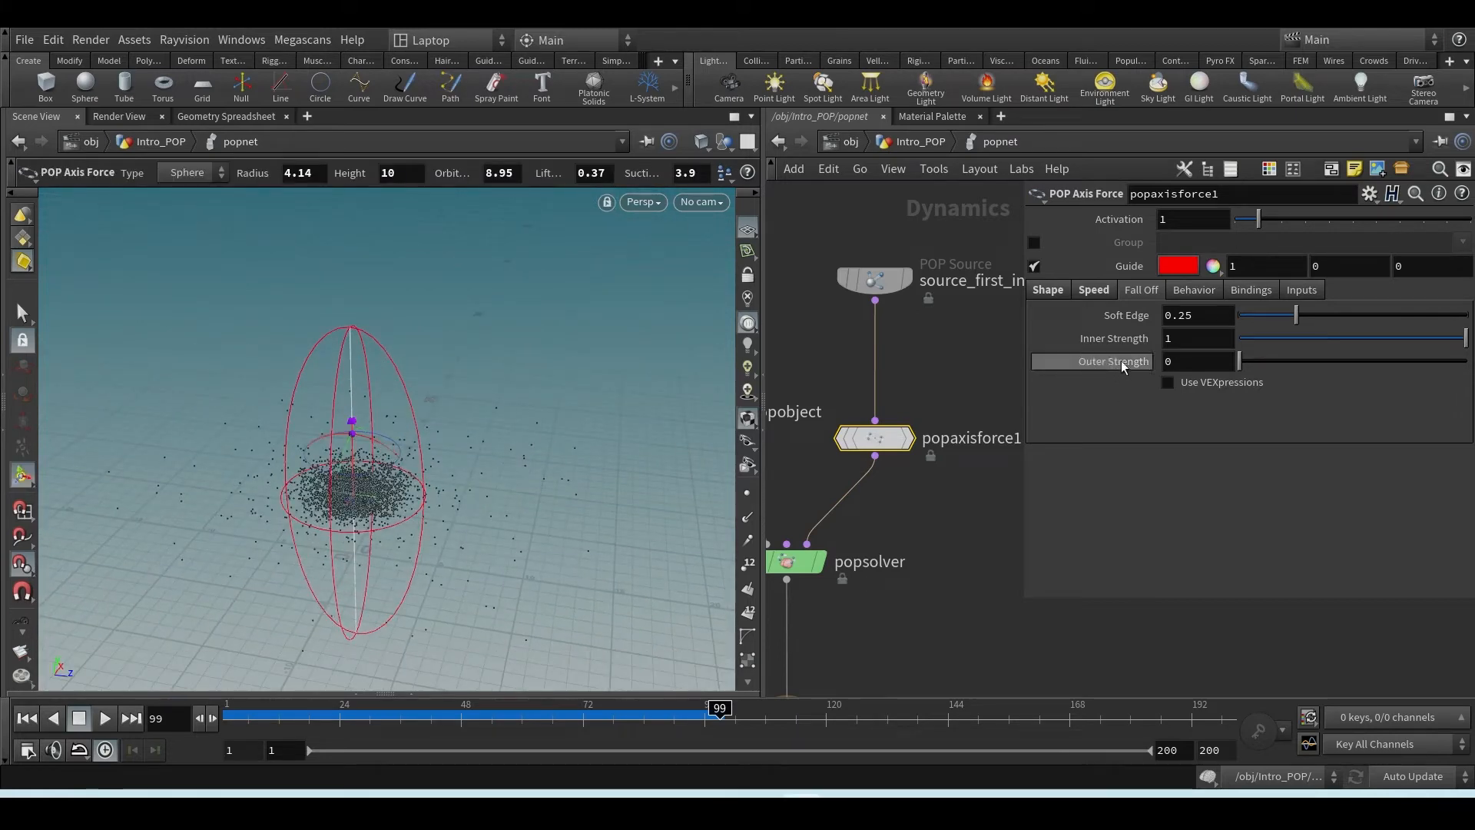
pyautogui.keyDown('alt'); pyautogui.moveTo(569, 418); pyautogui.dragTo(351, 513); pyautogui.keyUp('alt')
pyautogui.scroll(2, 450, 473)
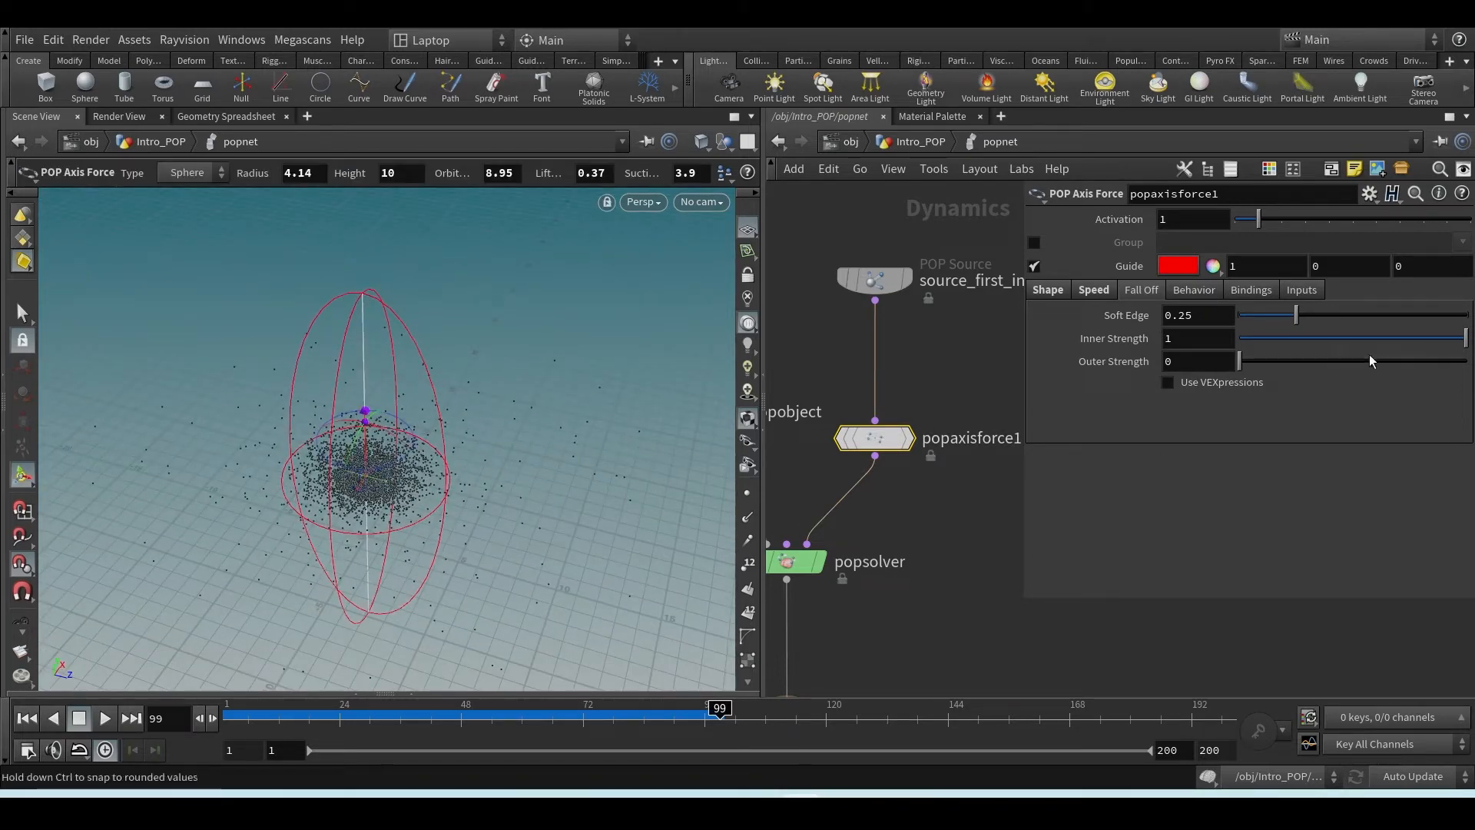
# - Try popaxisforce1's inner strength at 0 and 0.919 while replaying the simulation, and return it to 0
pyautogui.moveTo(1352, 345); pyautogui.dragTo(951, 421)
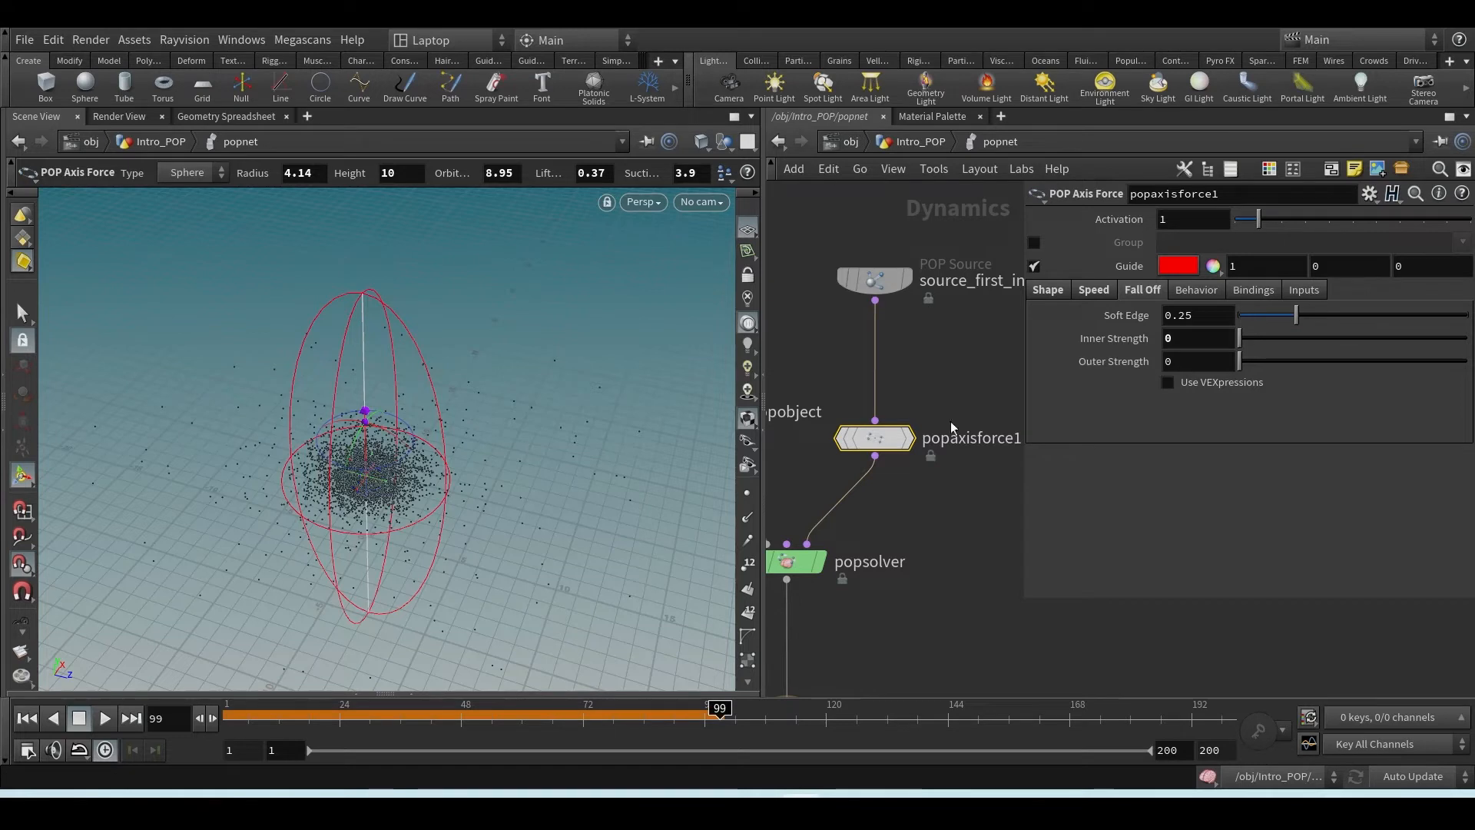
pyautogui.click(26, 718)
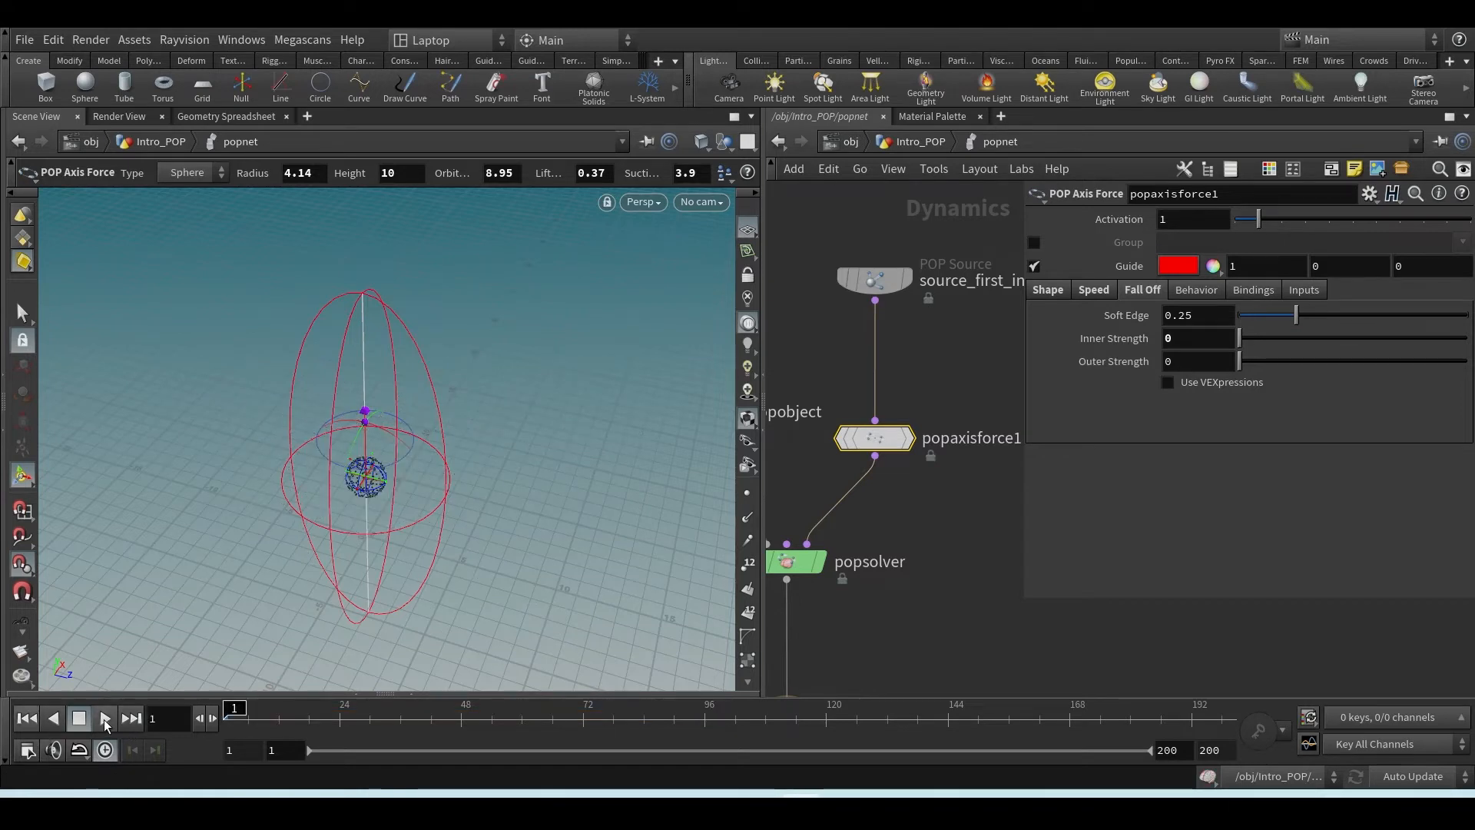
pyautogui.click(26, 722)
pyautogui.moveTo(1256, 345); pyautogui.dragTo(1390, 341)
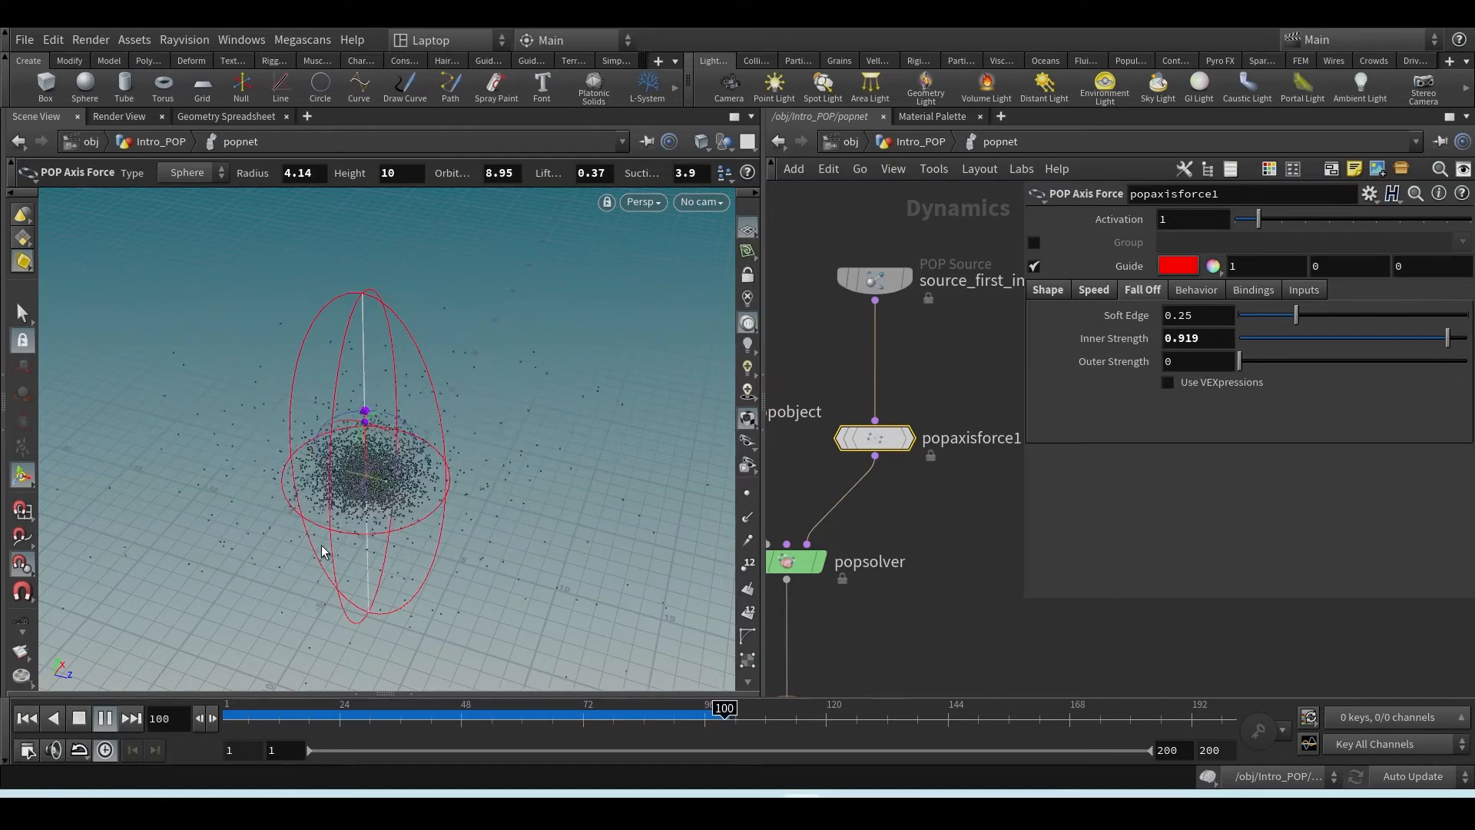
pyautogui.moveTo(1295, 338); pyautogui.dragTo(1078, 363)
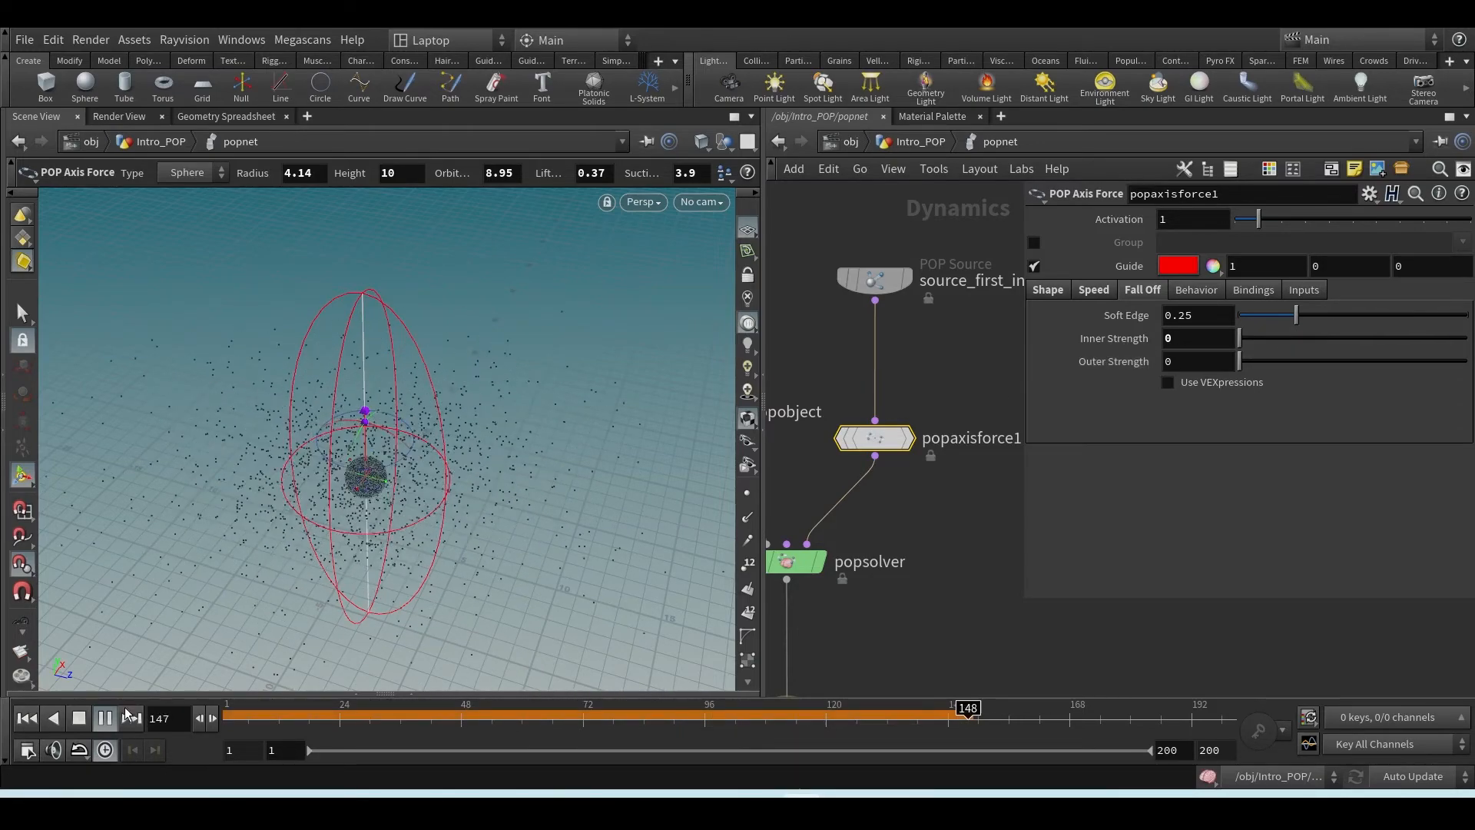
# - Set popaxisforce1's outer strength to 1, restore its inner strength to the default 1, and replay the simulation from frame 1
pyautogui.click(27, 718)
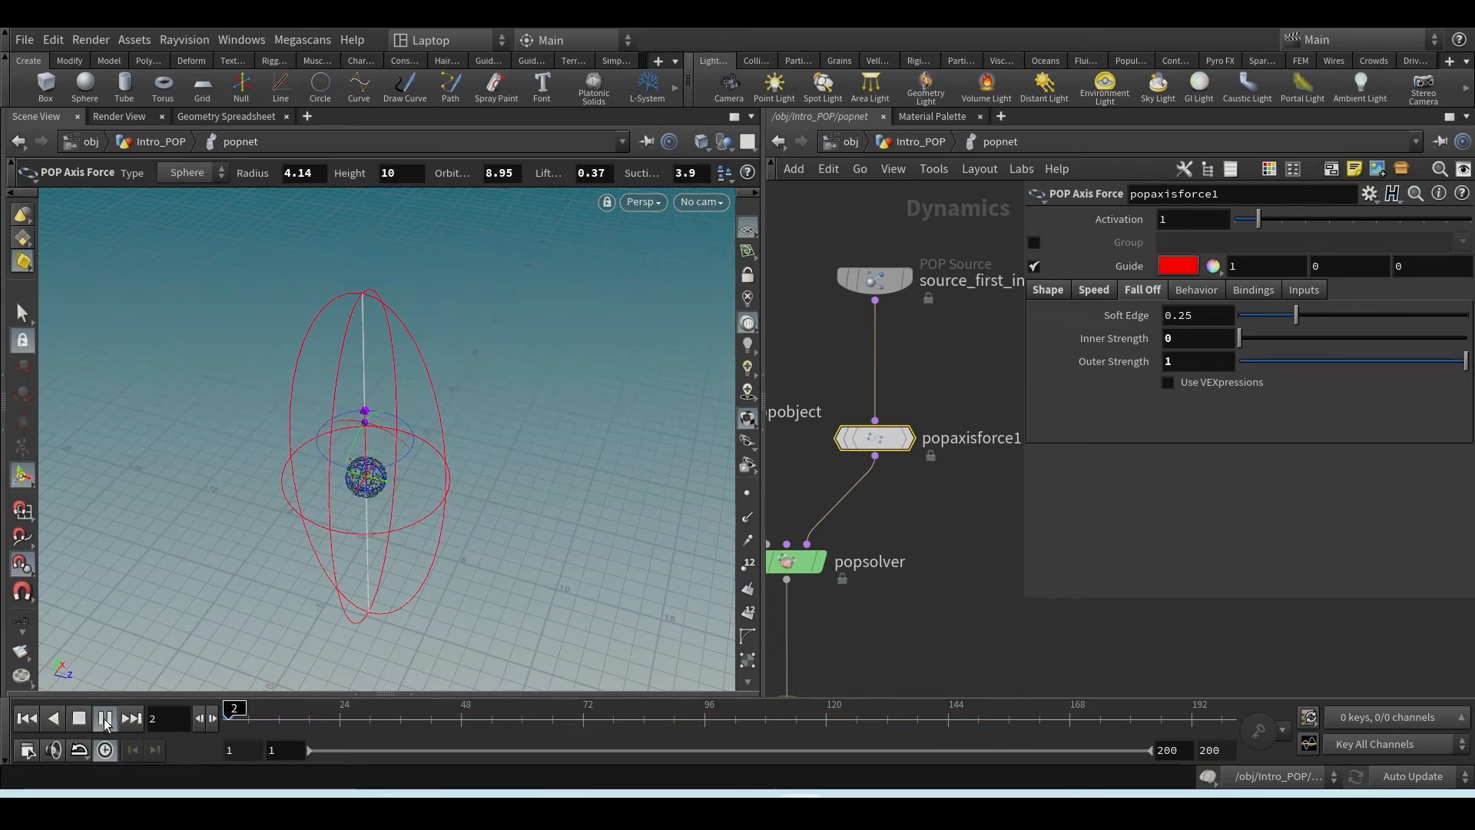
pyautogui.click(37, 718)
pyautogui.click(1295, 339)
pyautogui.keyDown('ctrl'); pyautogui.middleClick(1126, 339); pyautogui.keyUp('ctrl')
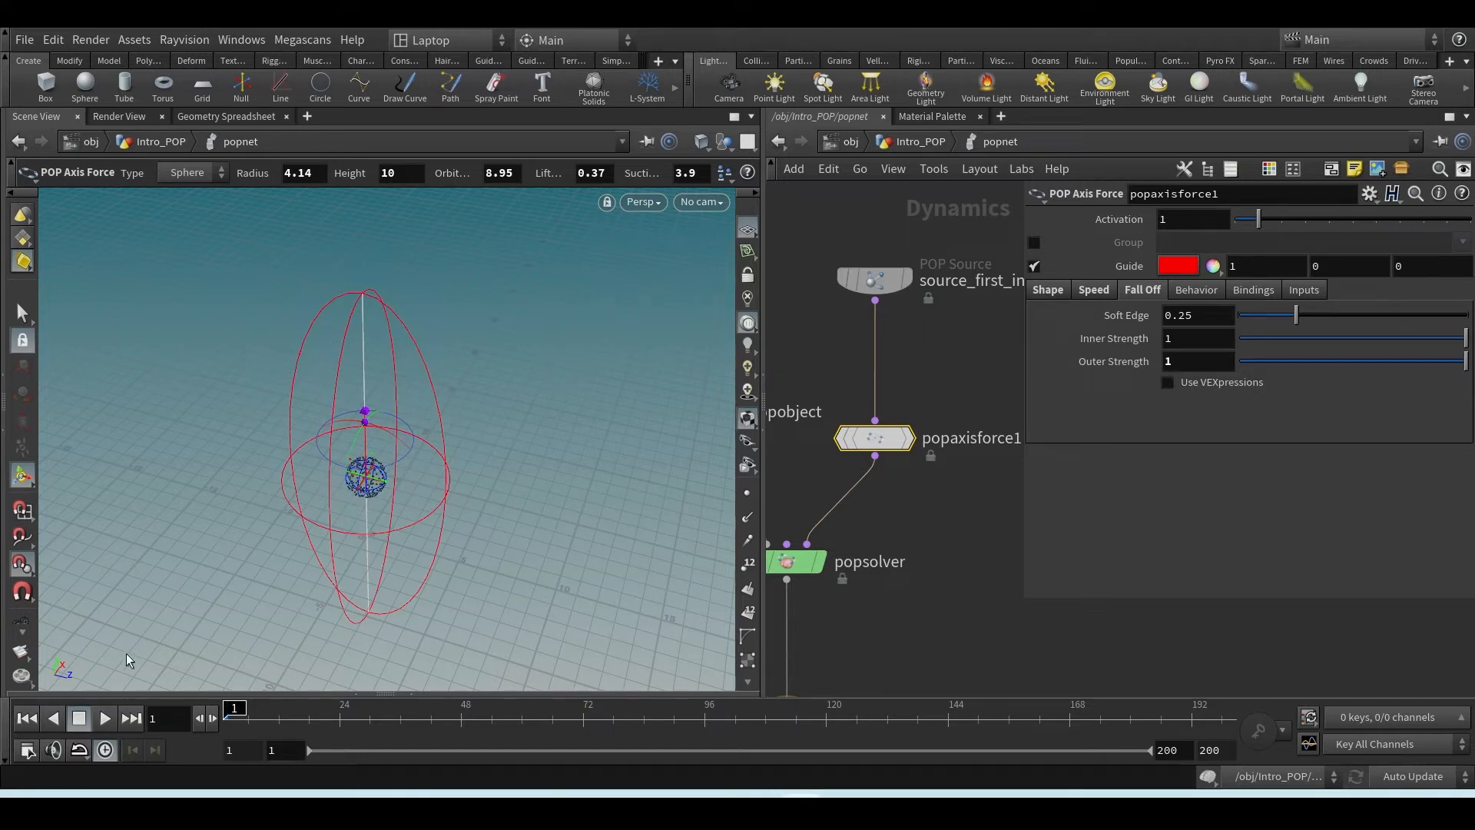
pyautogui.click(104, 724)
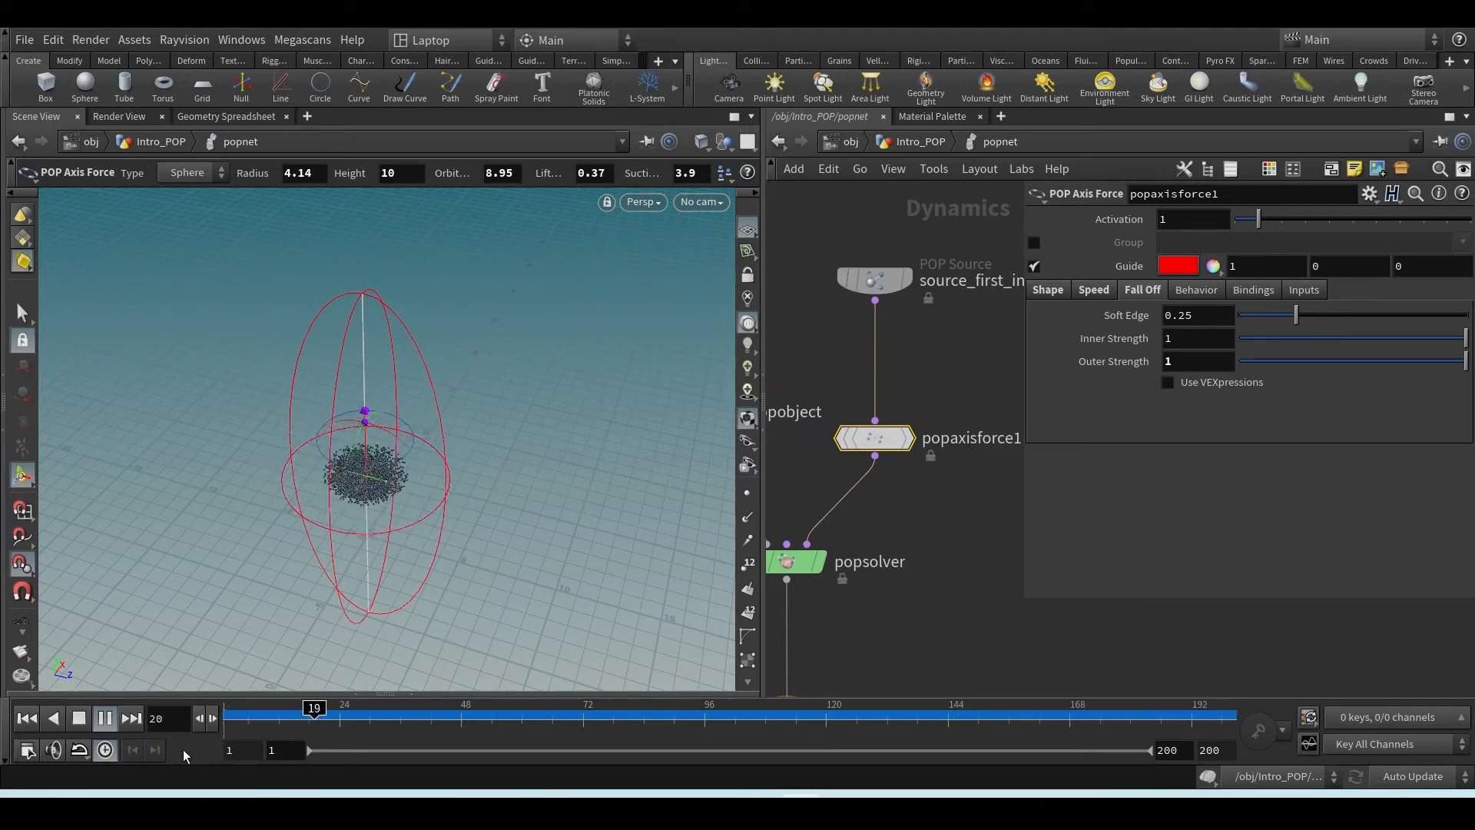
pyautogui.click(79, 717)
# - Set source_first_input's life expectancy to 10 and run the simulation while reviewing popaxisforce1's speed and falloff settings
pyautogui.click(874, 278)
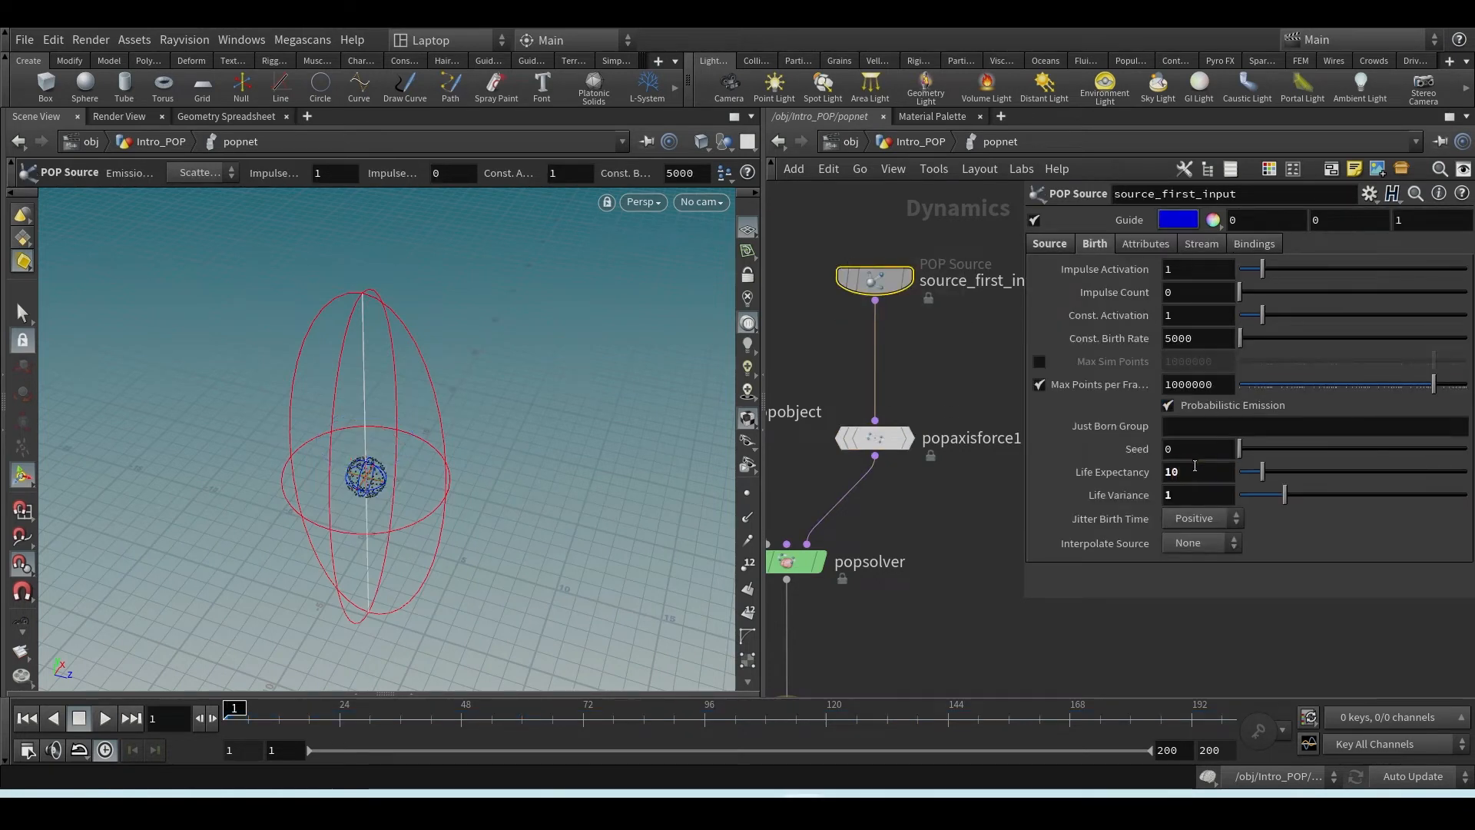
pyautogui.click(104, 719)
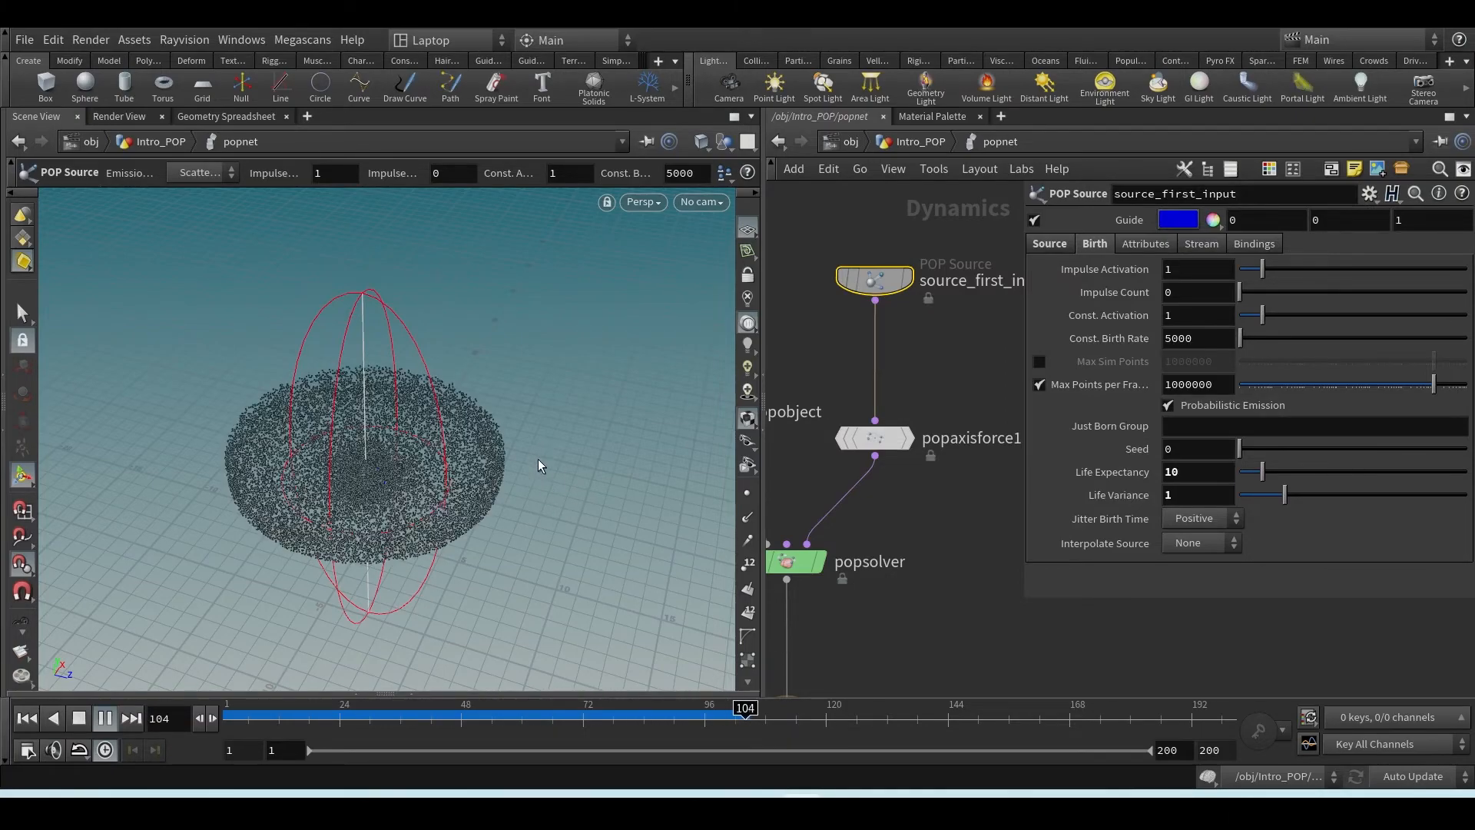
pyautogui.click(876, 438)
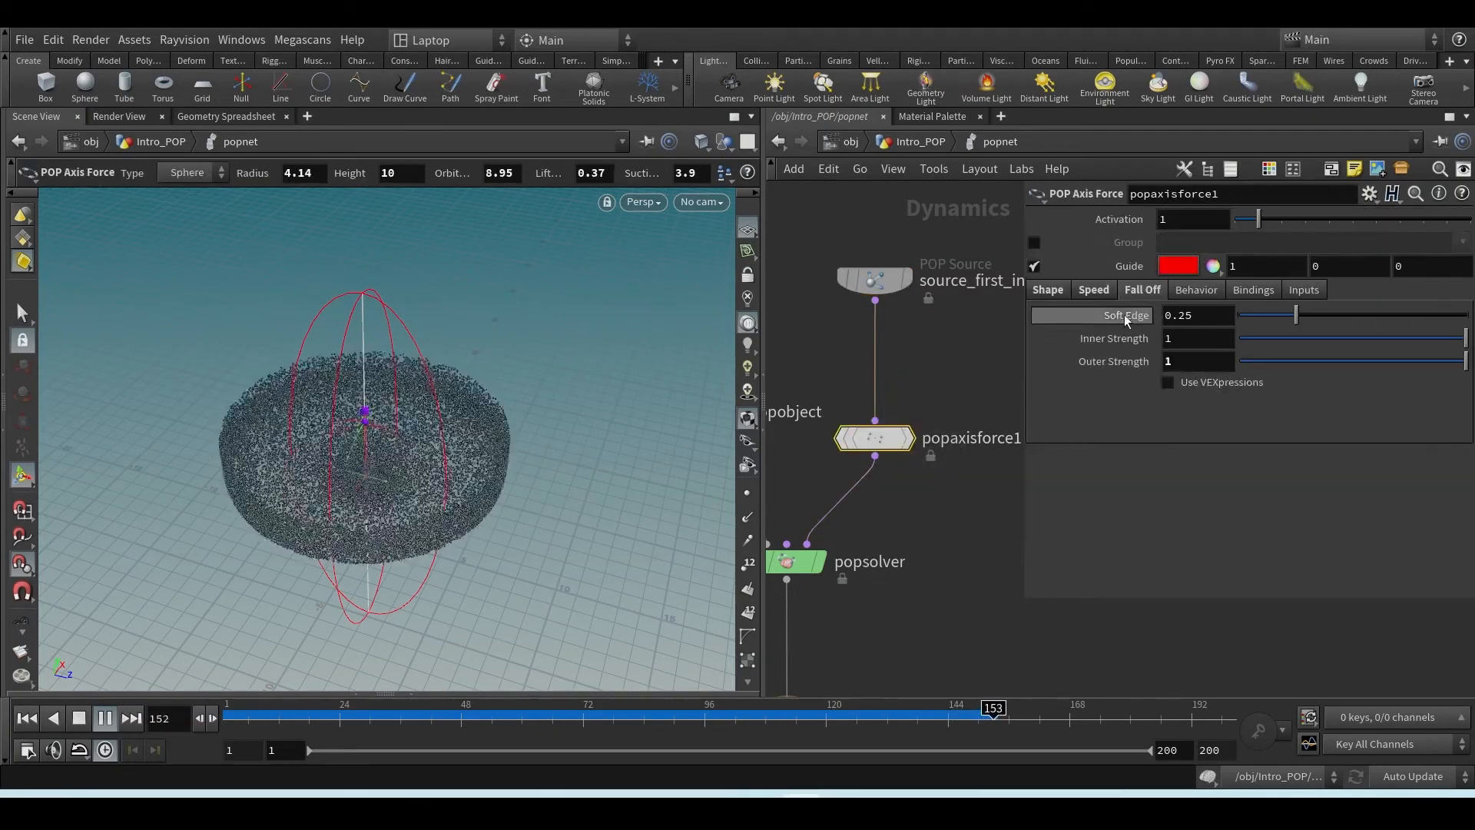
pyautogui.click(1093, 290)
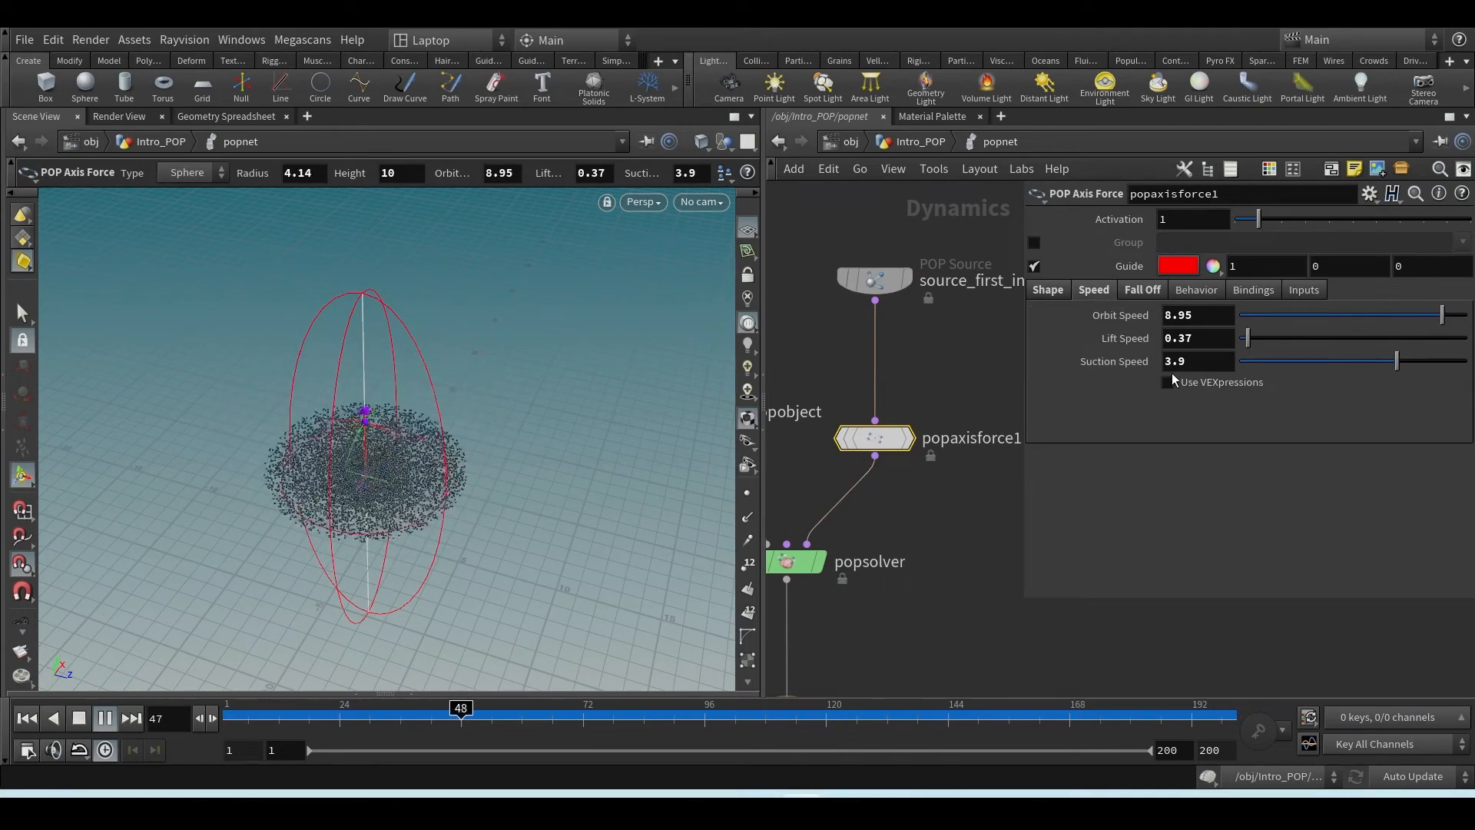
pyautogui.click(1149, 295)
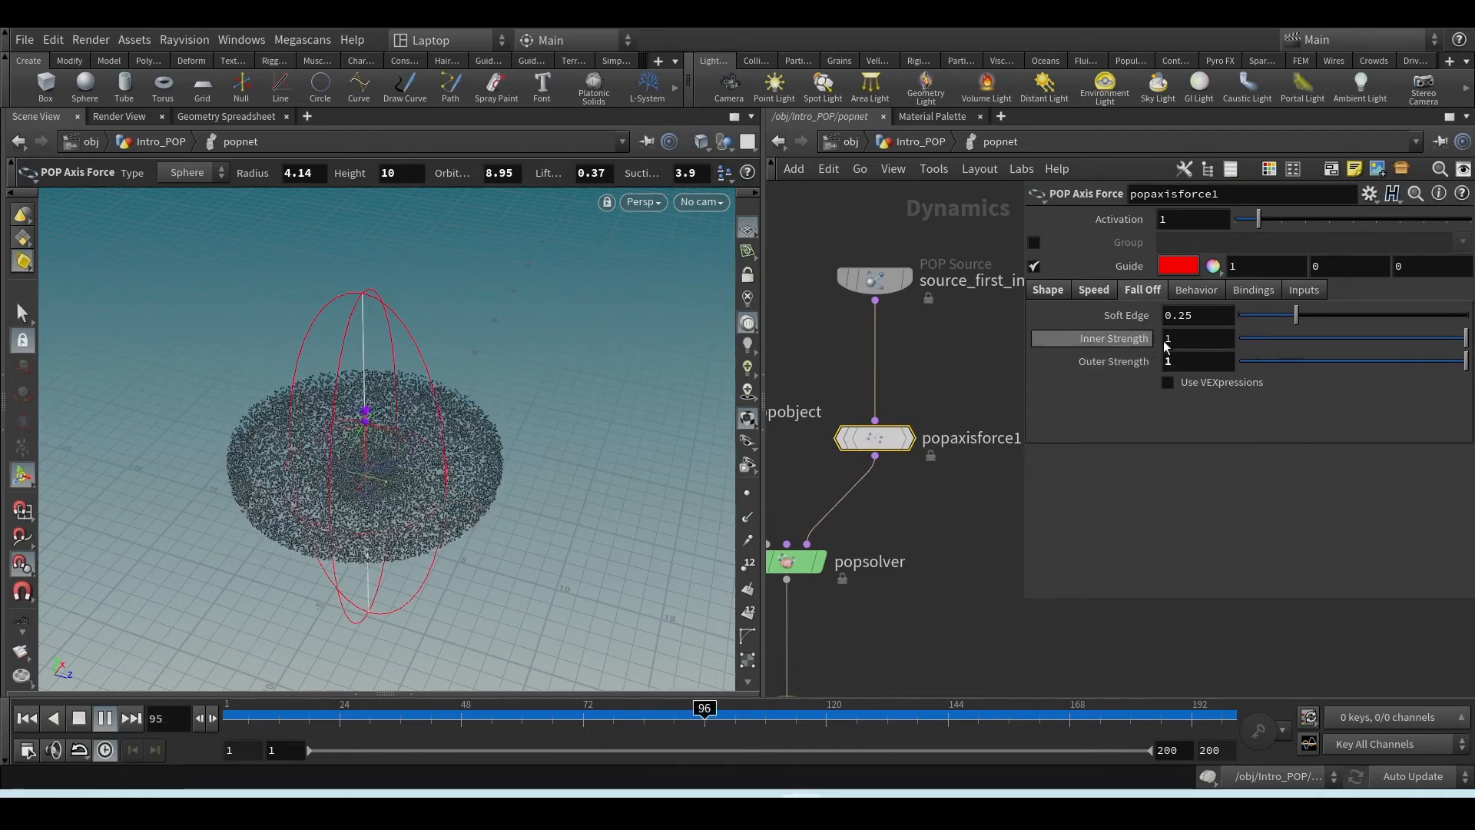
pyautogui.moveTo(464, 527)
pyautogui.keyDown('alt'); pyautogui.mouseDown()
pyautogui.moveTo(508, 551)
pyautogui.moveTo(471, 477)
pyautogui.moveTo(435, 530)
pyautogui.mouseUp(); pyautogui.keyUp('alt')
pyautogui.click(26, 717)
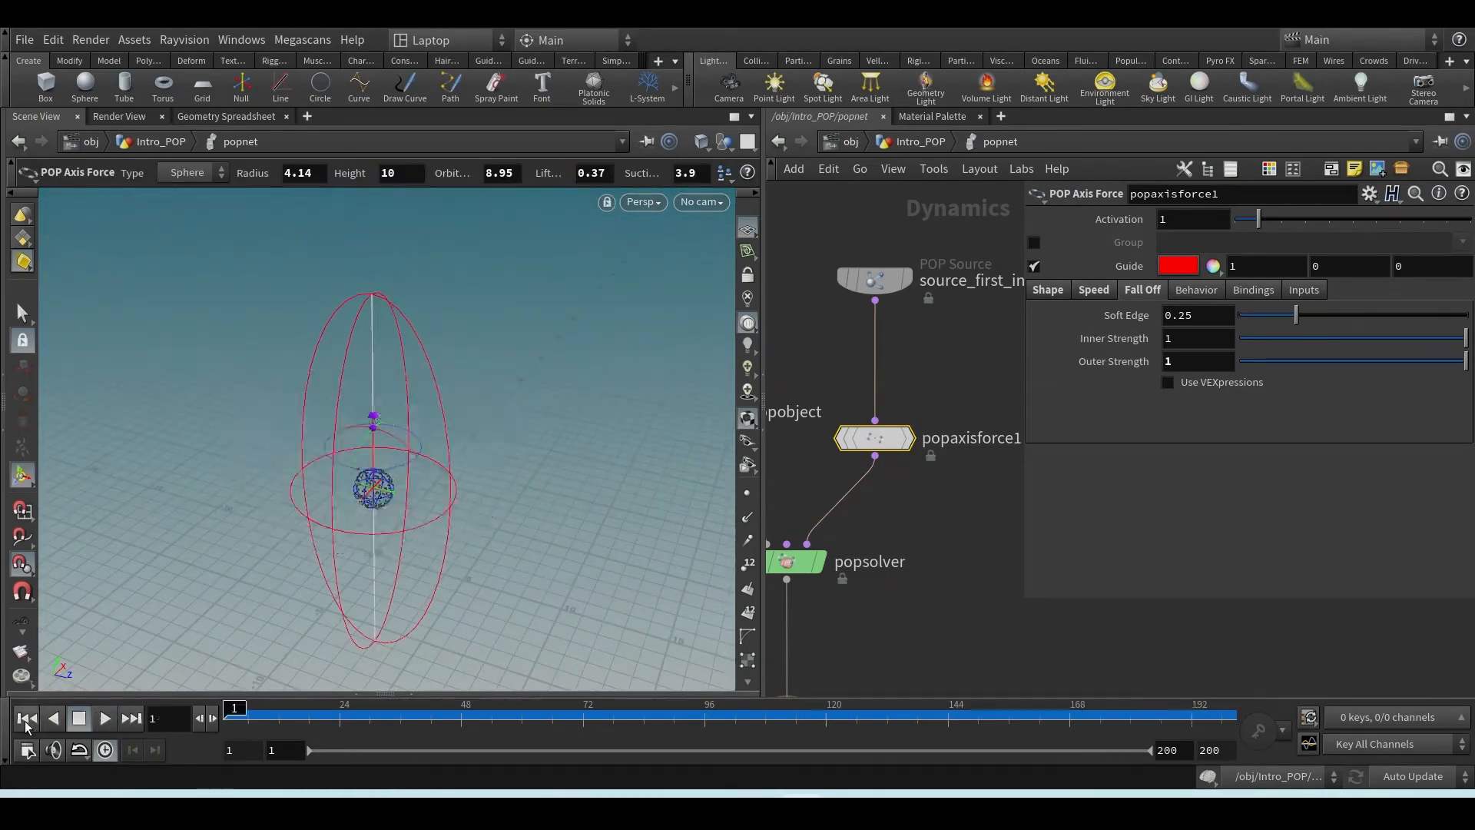
# - Insert popwind1 between popaxisforce1 and popsolver, and show its wind and noise settings
pyautogui.press('h')
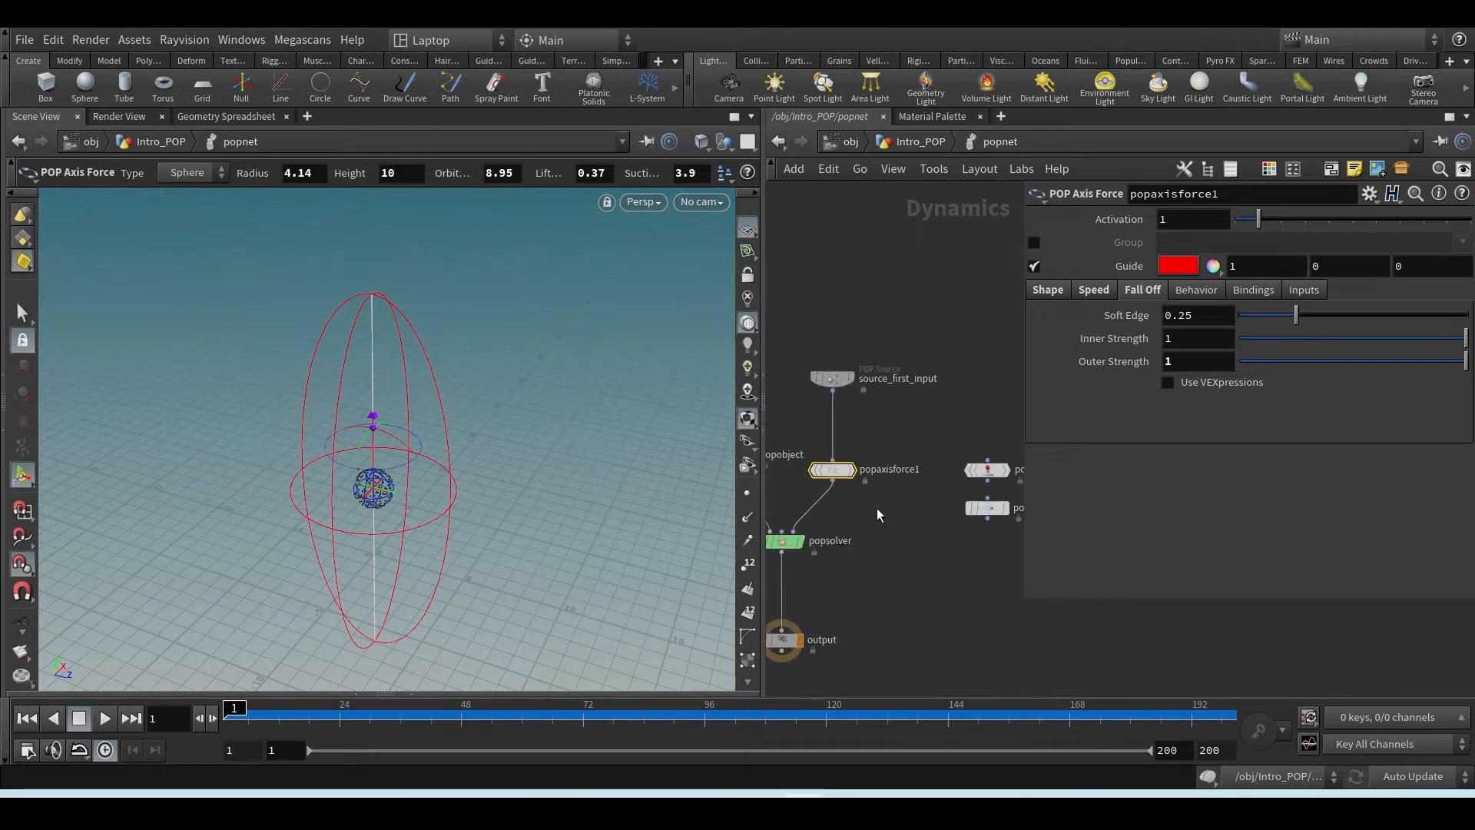
pyautogui.moveTo(988, 510); pyautogui.dragTo(837, 450)
pyautogui.moveTo(844, 504); pyautogui.dragTo(843, 490)
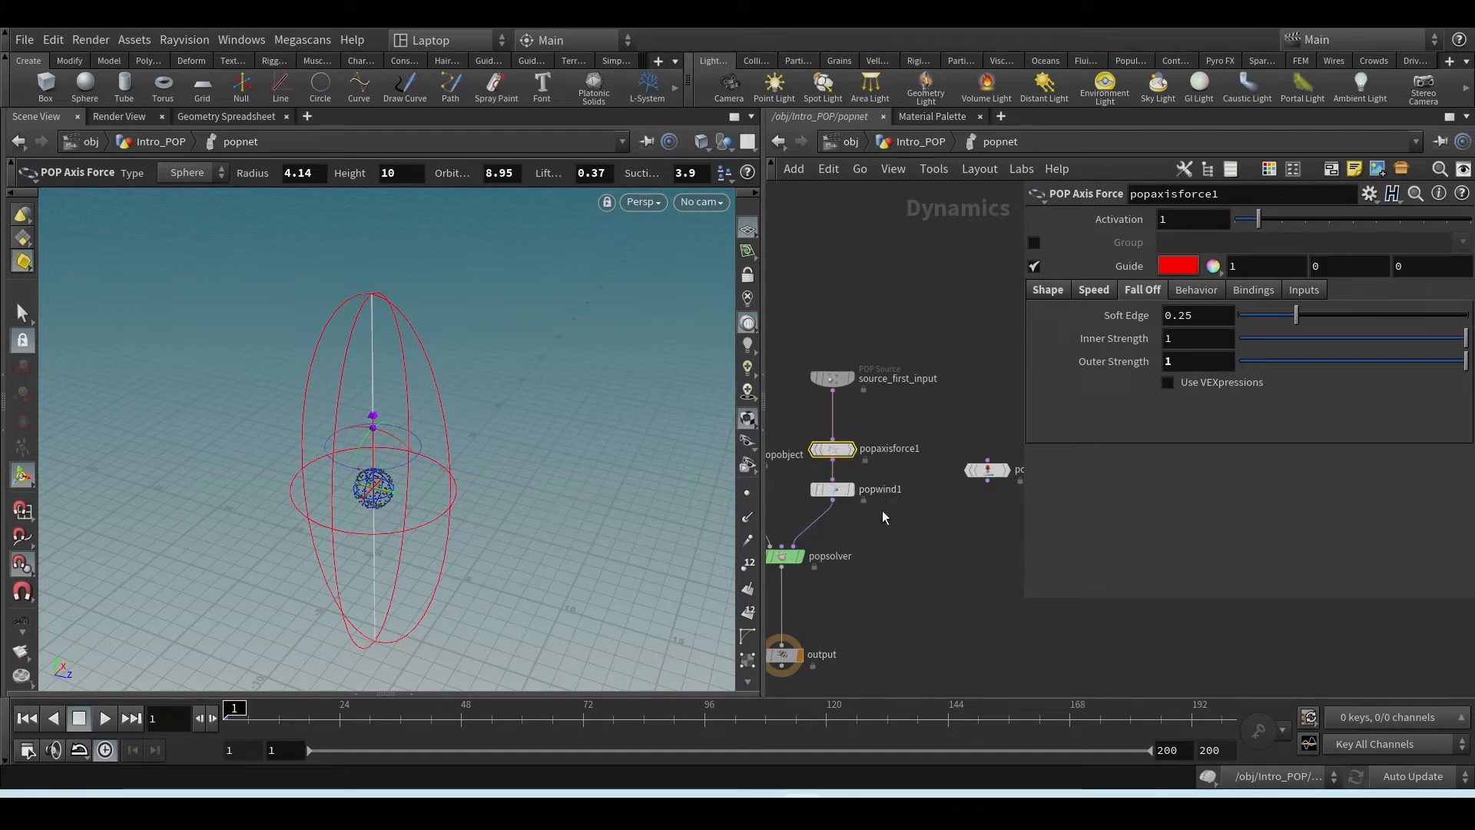
pyautogui.click(832, 489)
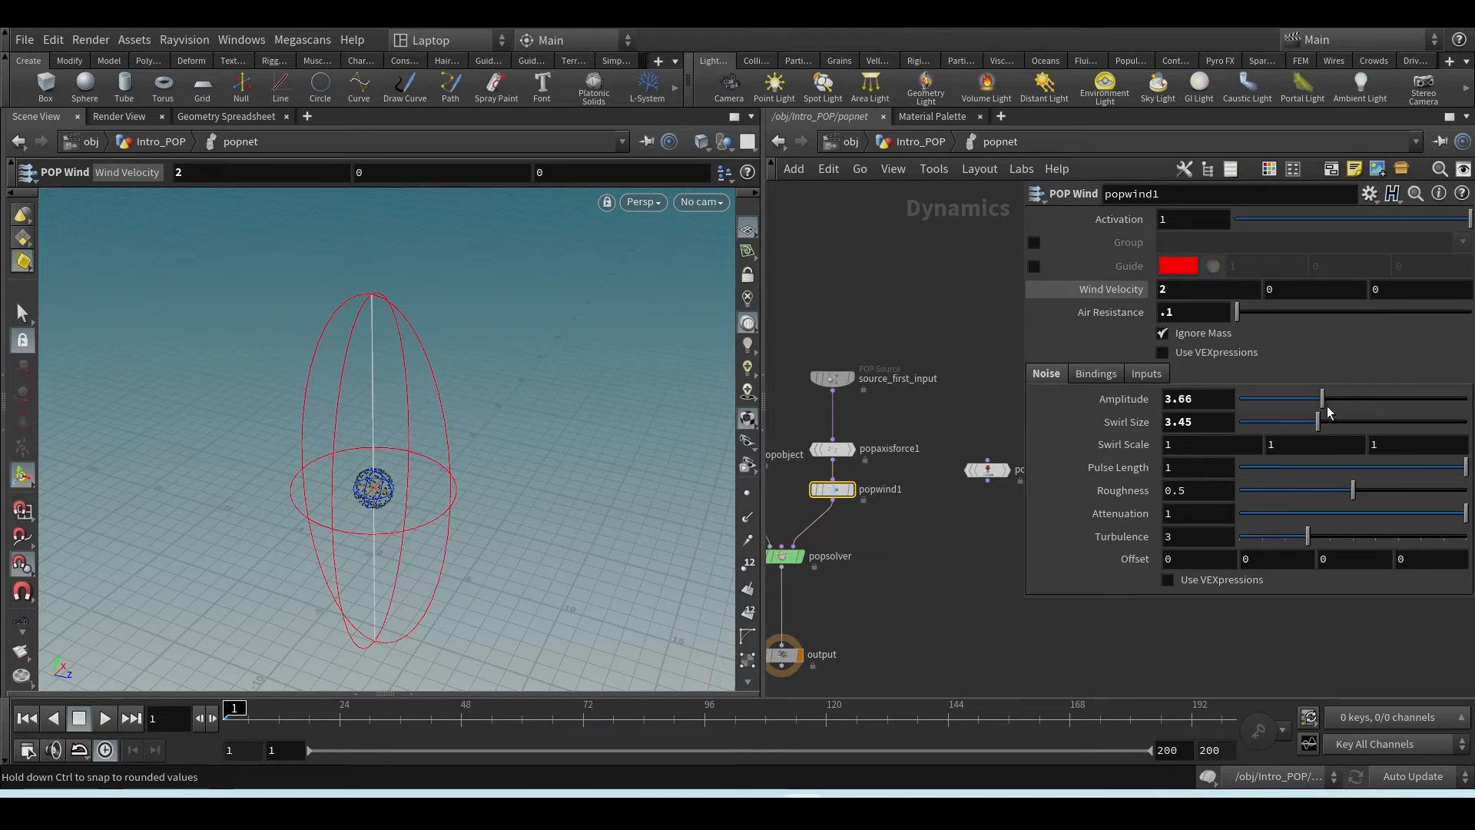
# - Run the simulation with popaxisforce1 and popwind1 combined, inspect the particle disc, and review popwind1's settings
pyautogui.click(833, 449)
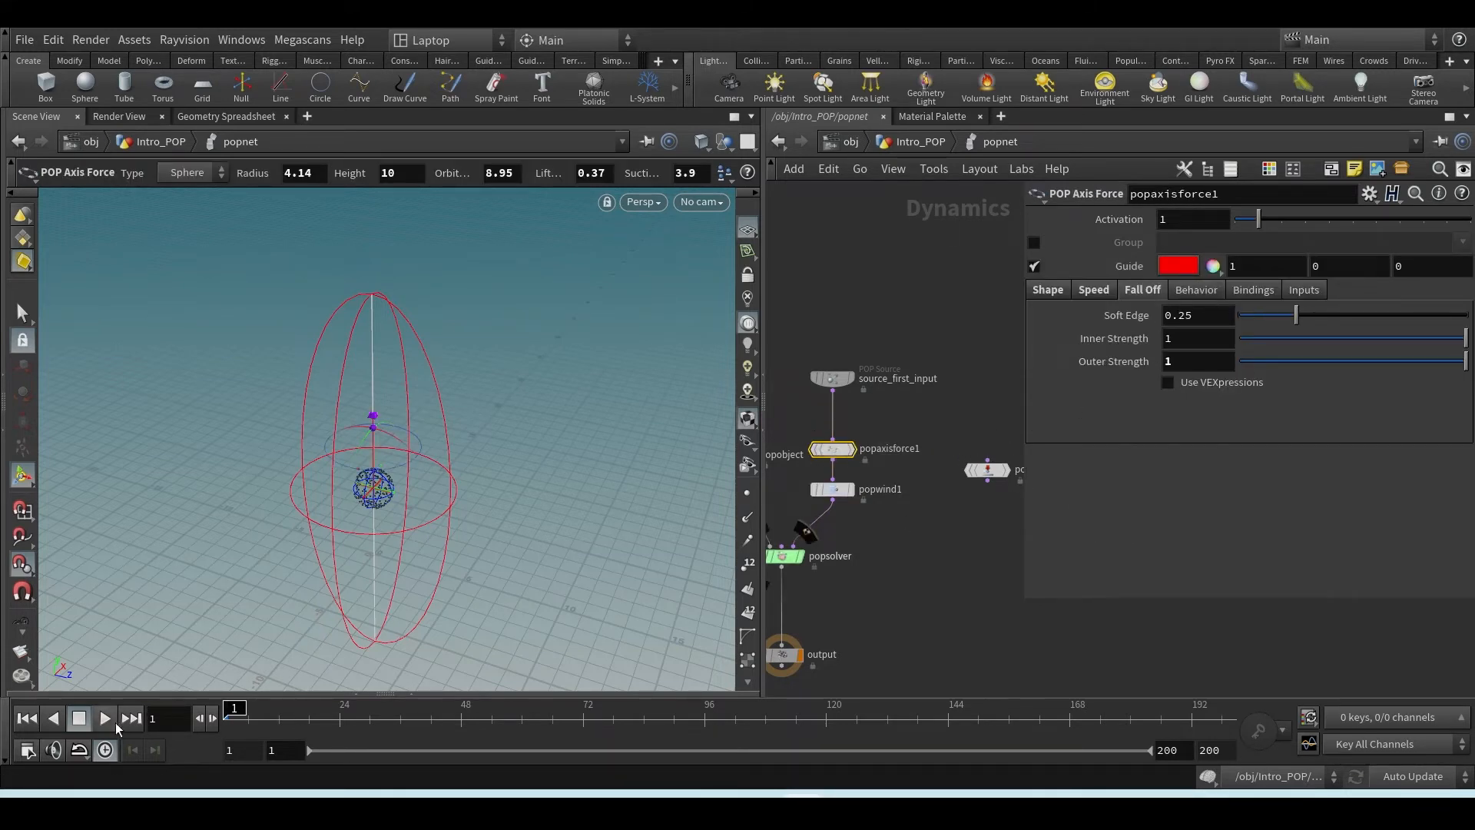
pyautogui.click(104, 719)
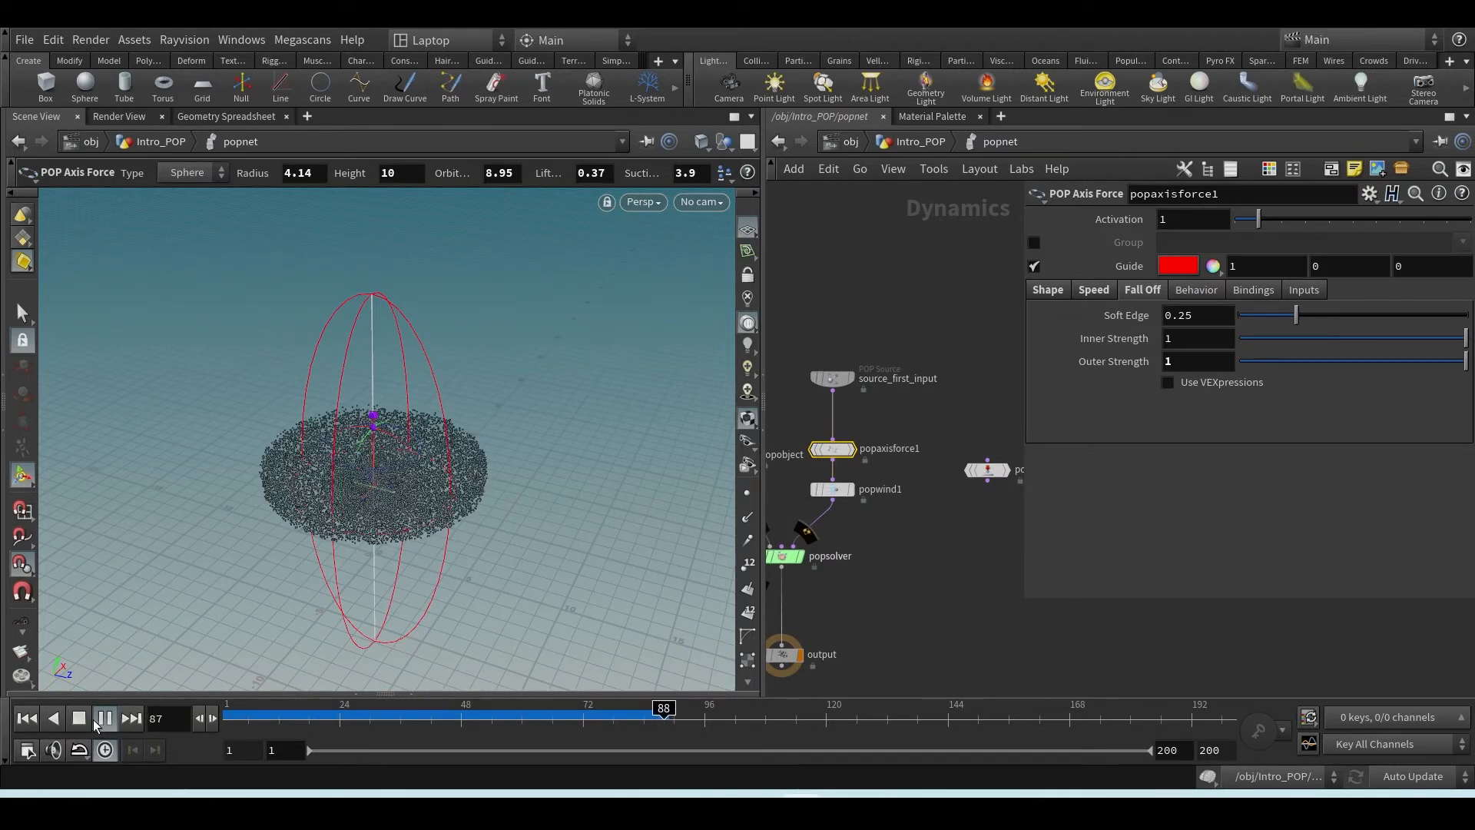
pyautogui.click(79, 719)
pyautogui.press('Escape')
pyautogui.moveTo(467, 546); pyautogui.dragTo(570, 533)
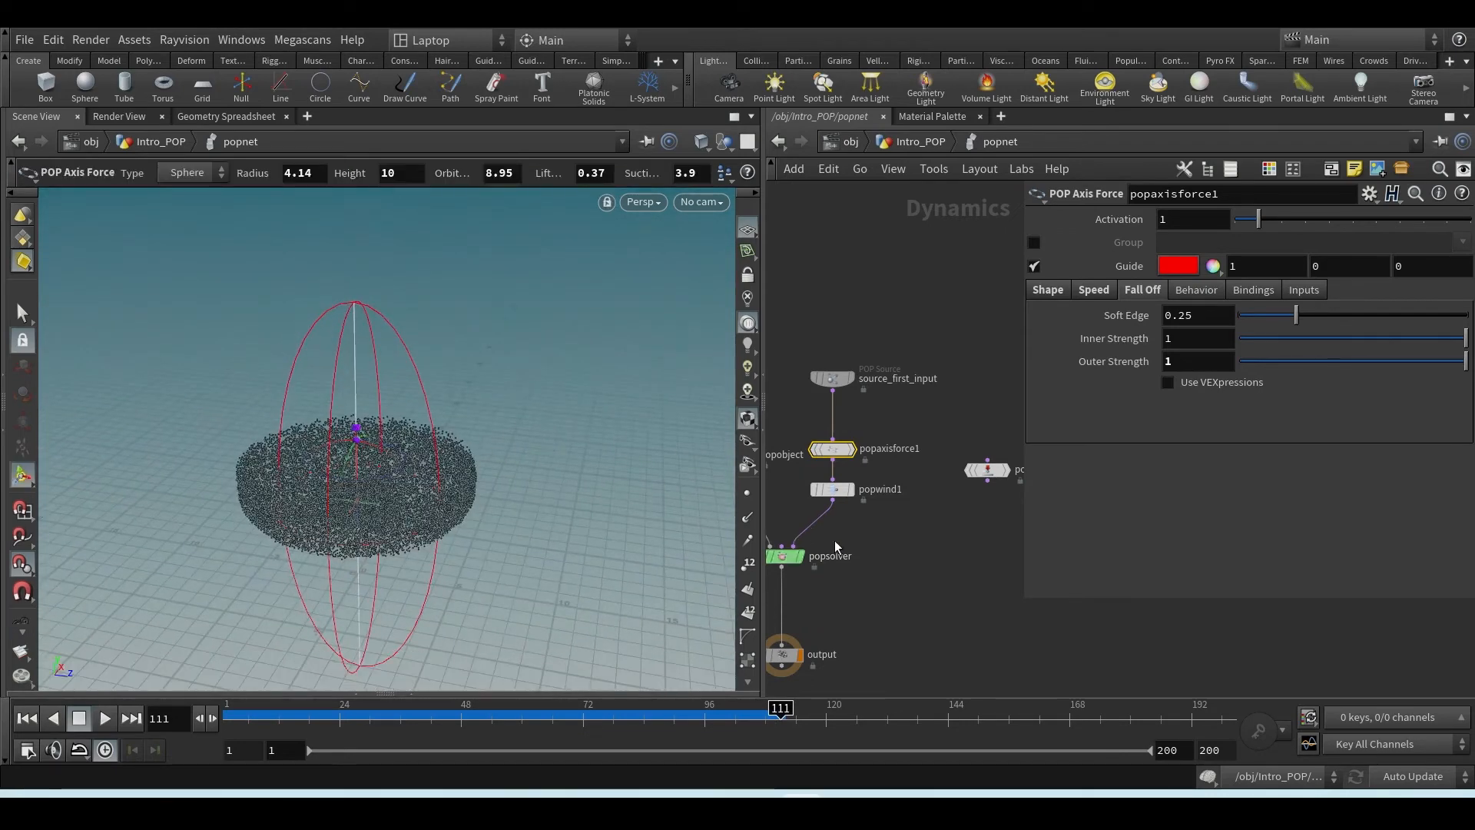
pyautogui.moveTo(841, 496)
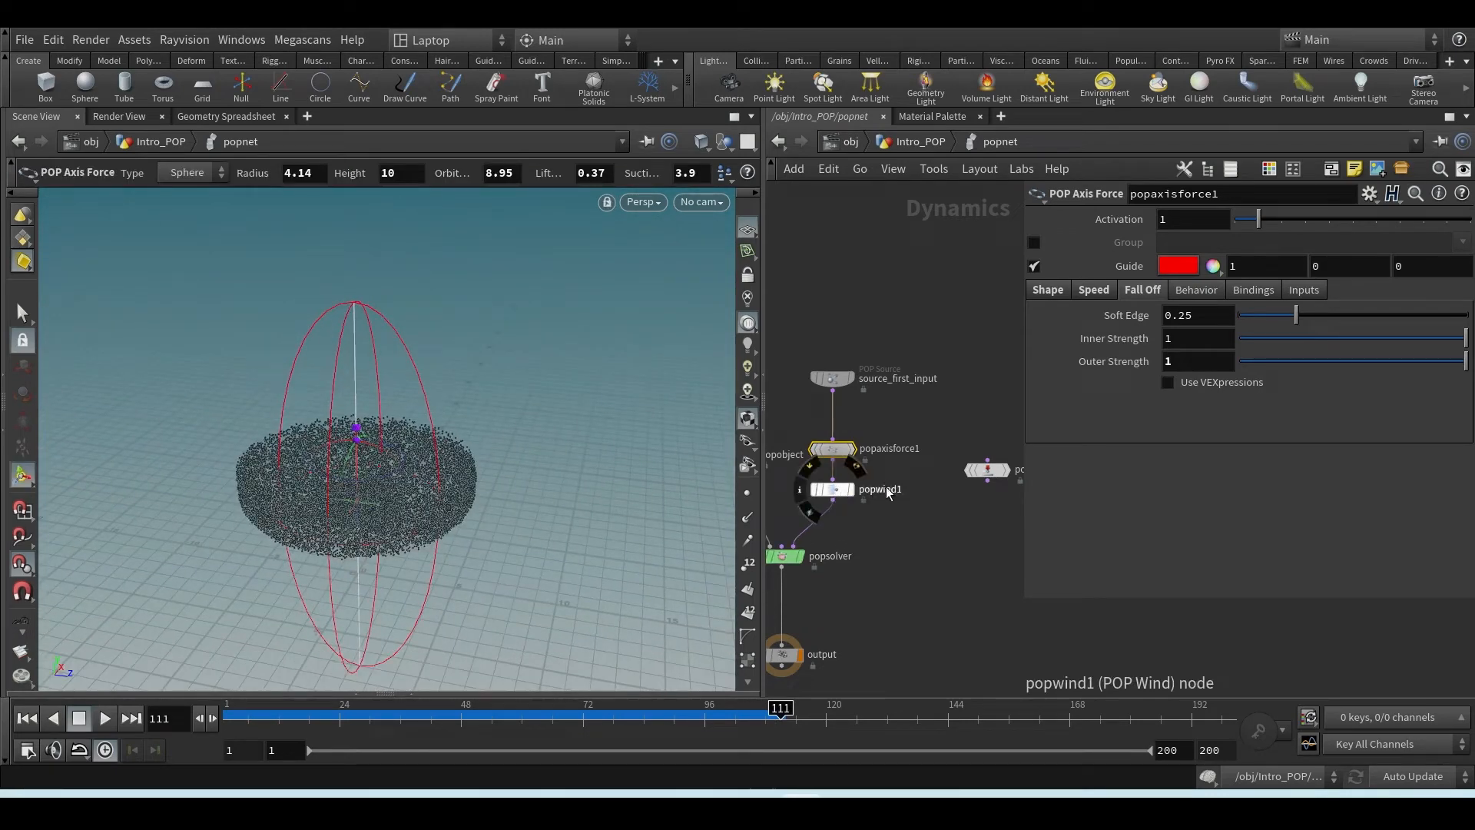
pyautogui.click(843, 492)
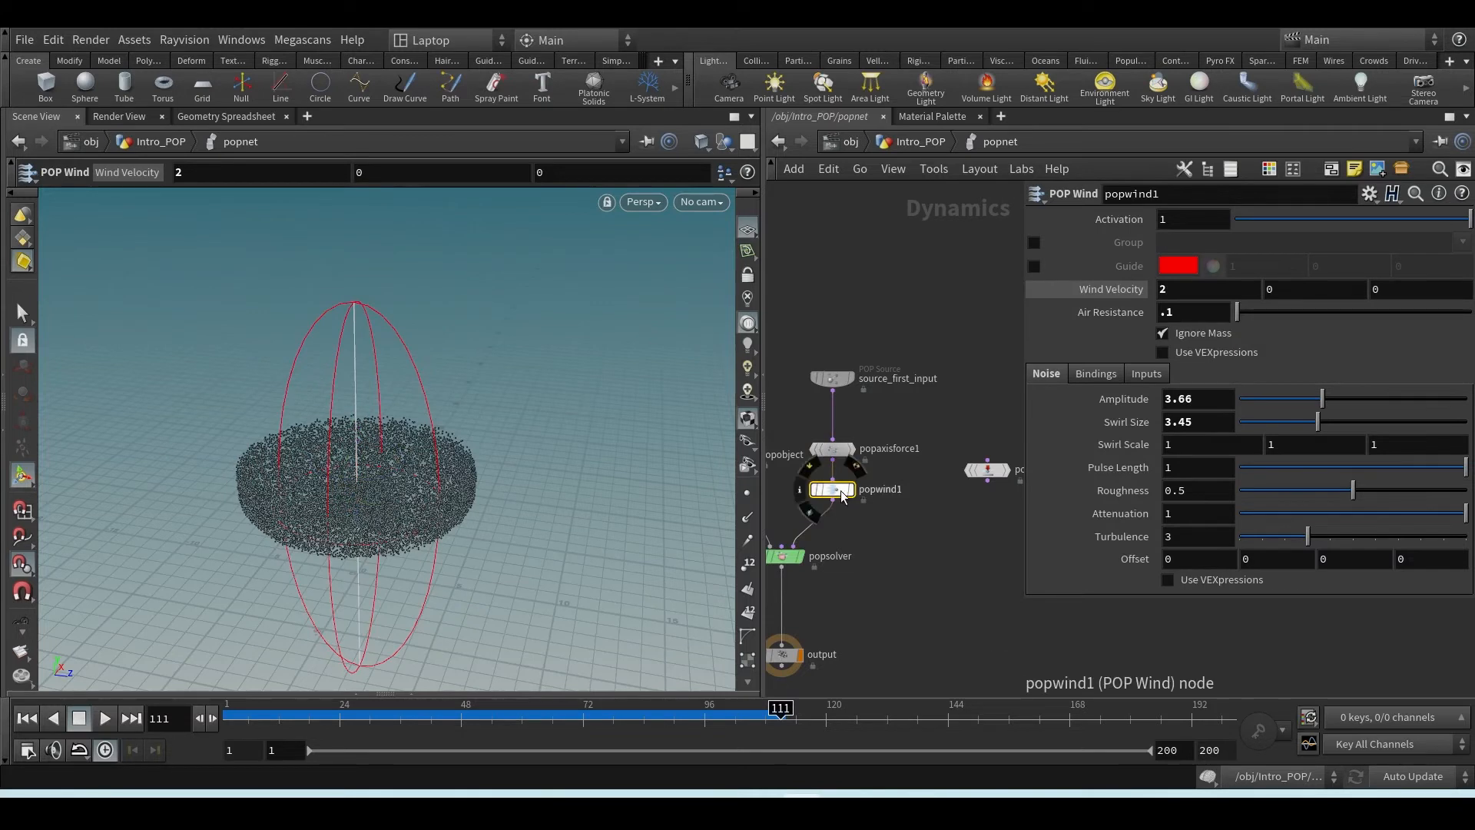
# - Set popaxisforce1's outer strength to 0 and replay the simulation from frame 1, inspecting the stopped particles from above
pyautogui.click(832, 448)
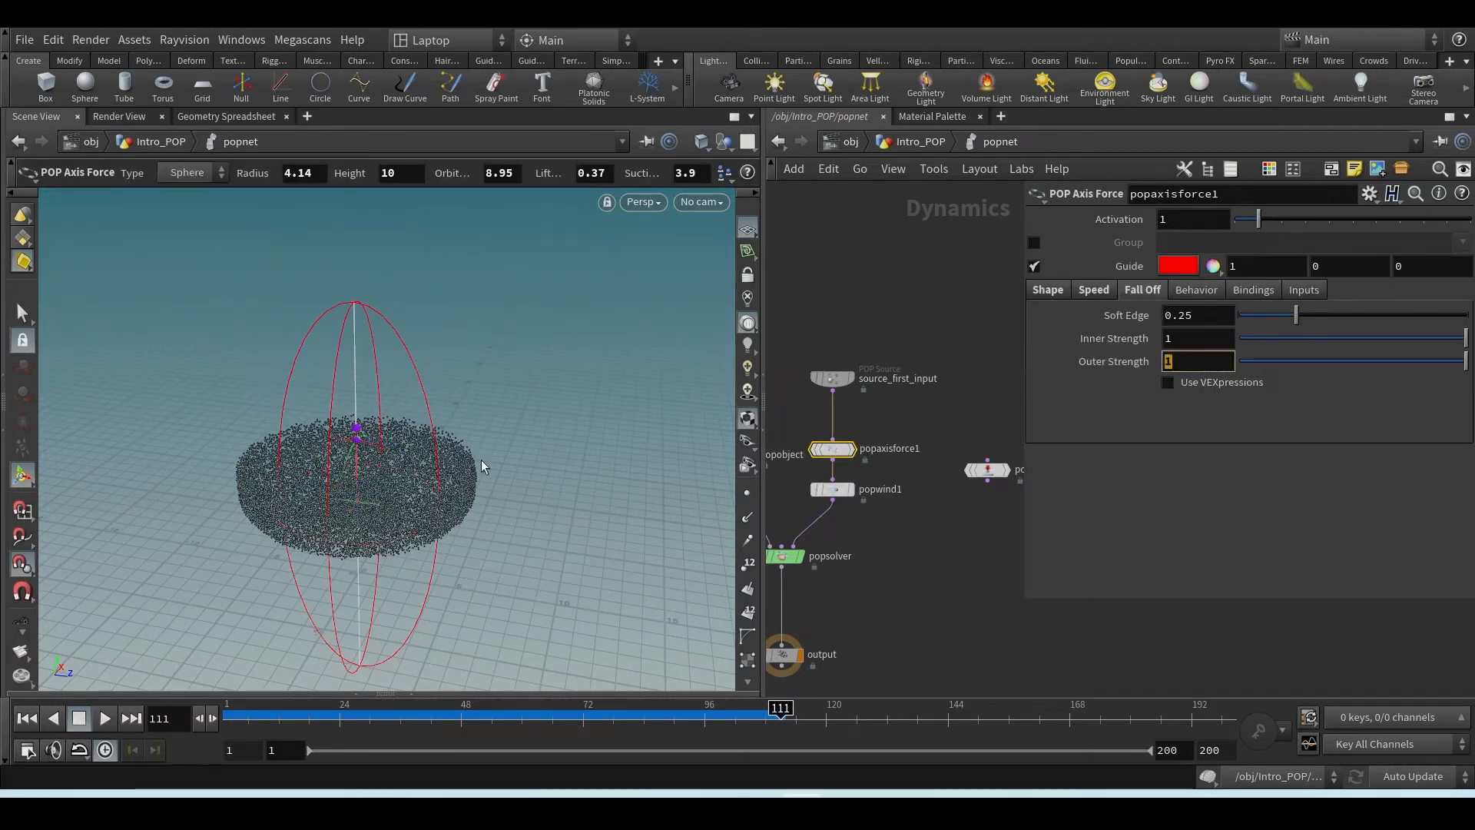
pyautogui.write('0')
pyautogui.press('Return')
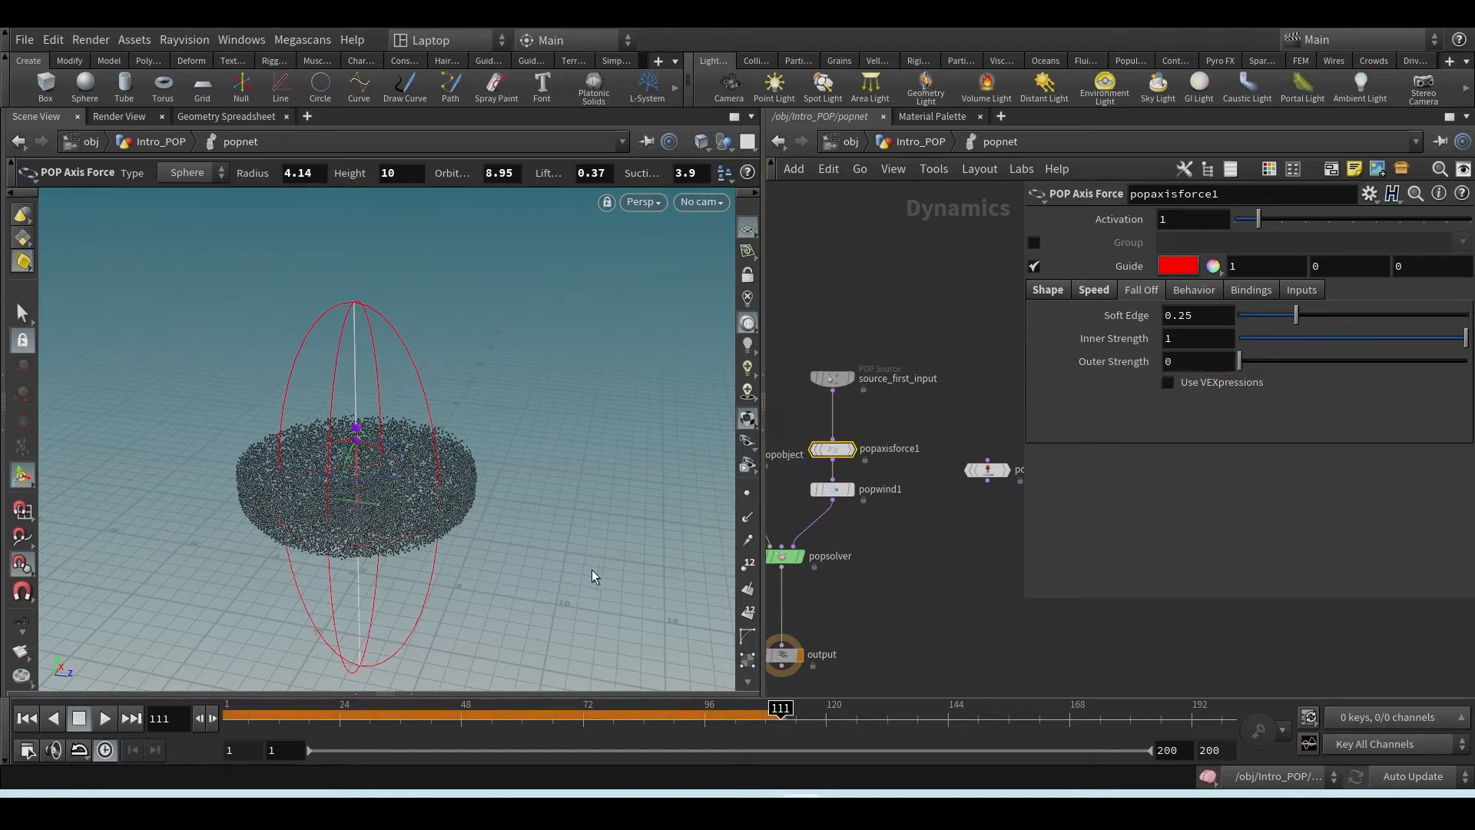
pyautogui.click(26, 719)
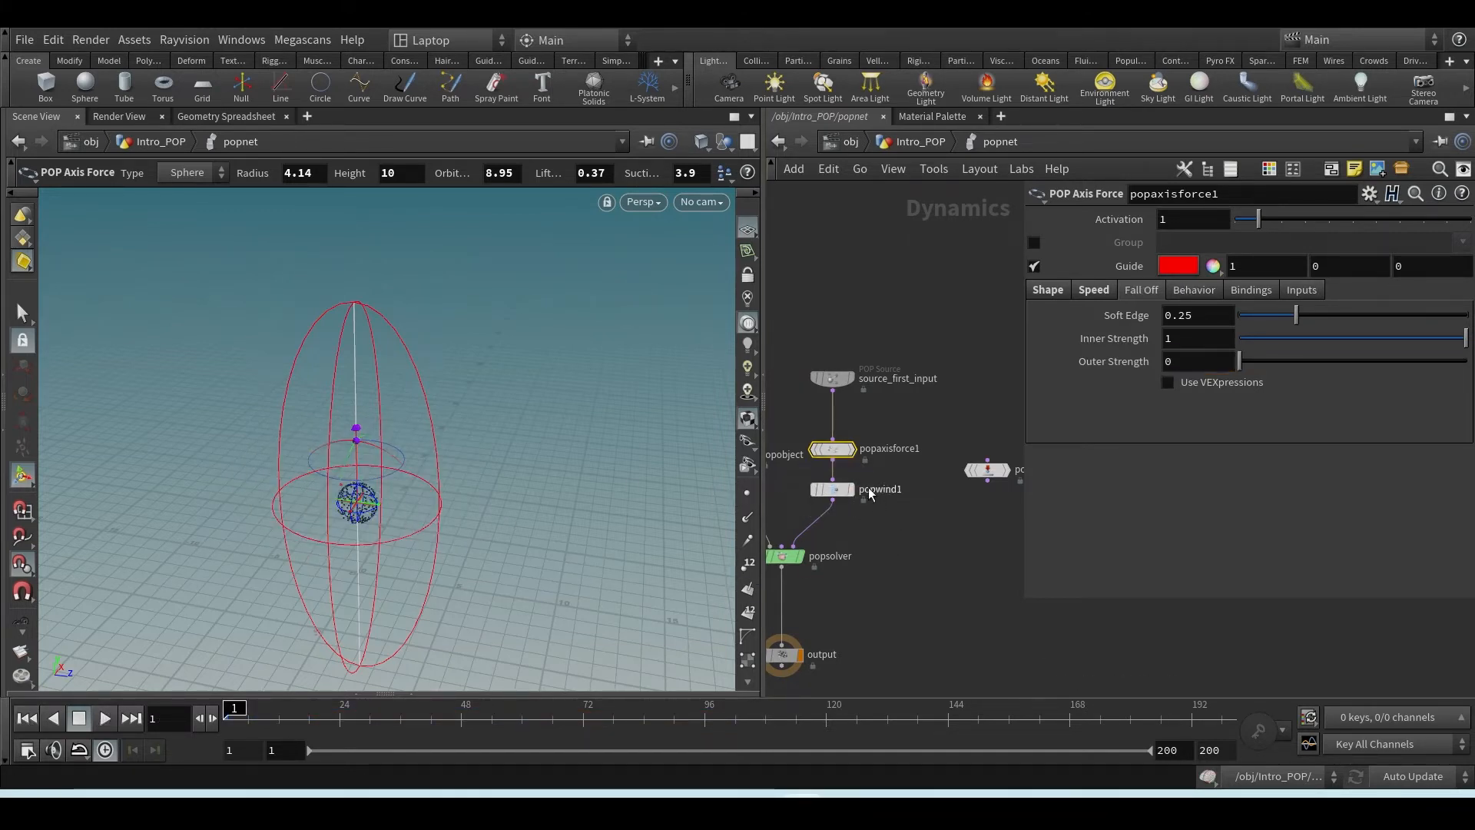
pyautogui.click(104, 720)
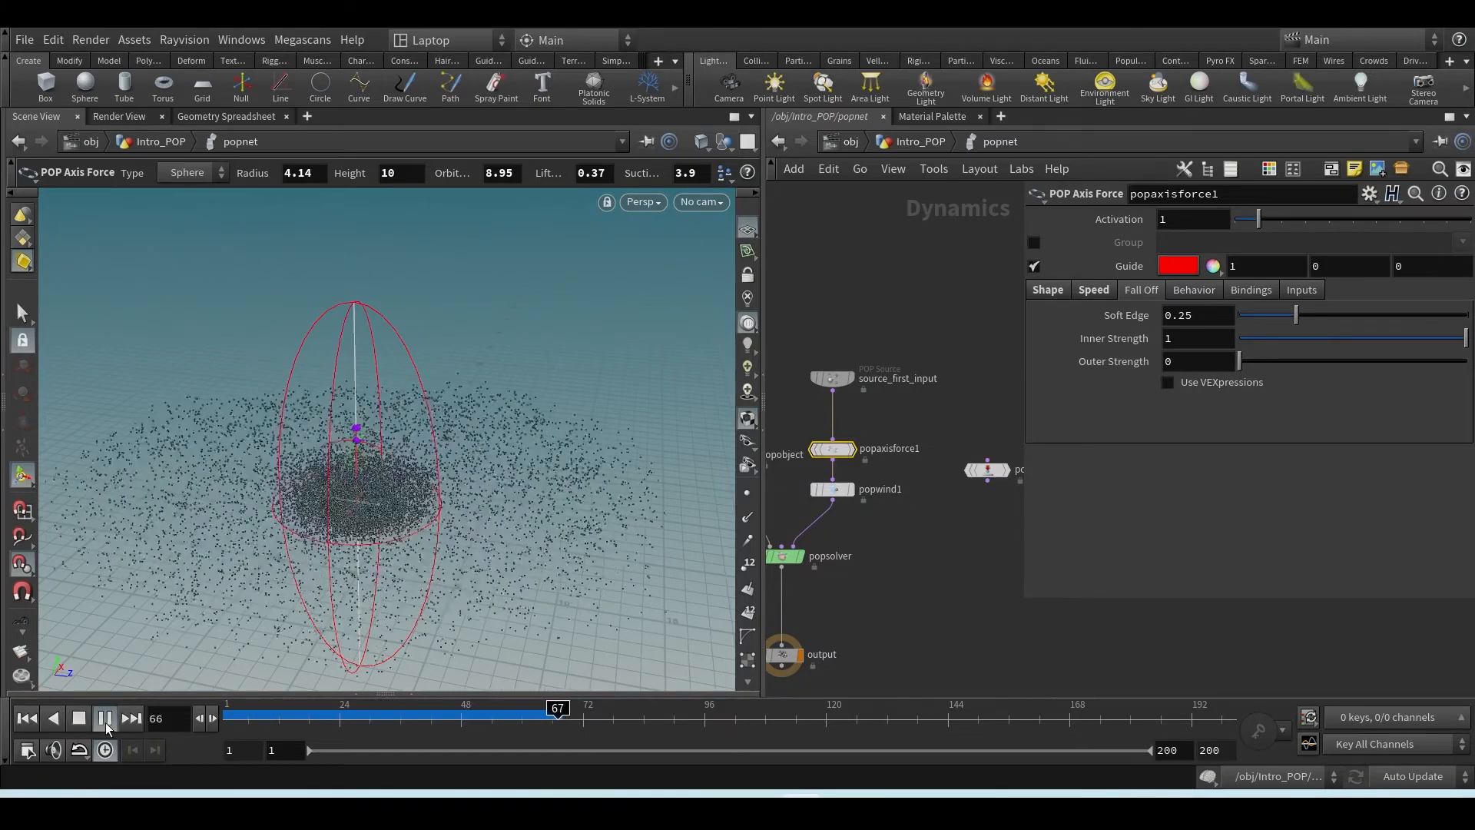
pyautogui.click(80, 720)
pyautogui.keyDown('alt'); pyautogui.moveTo(442, 517); pyautogui.dragTo(456, 599); pyautogui.keyUp('alt')
pyautogui.press('Return')
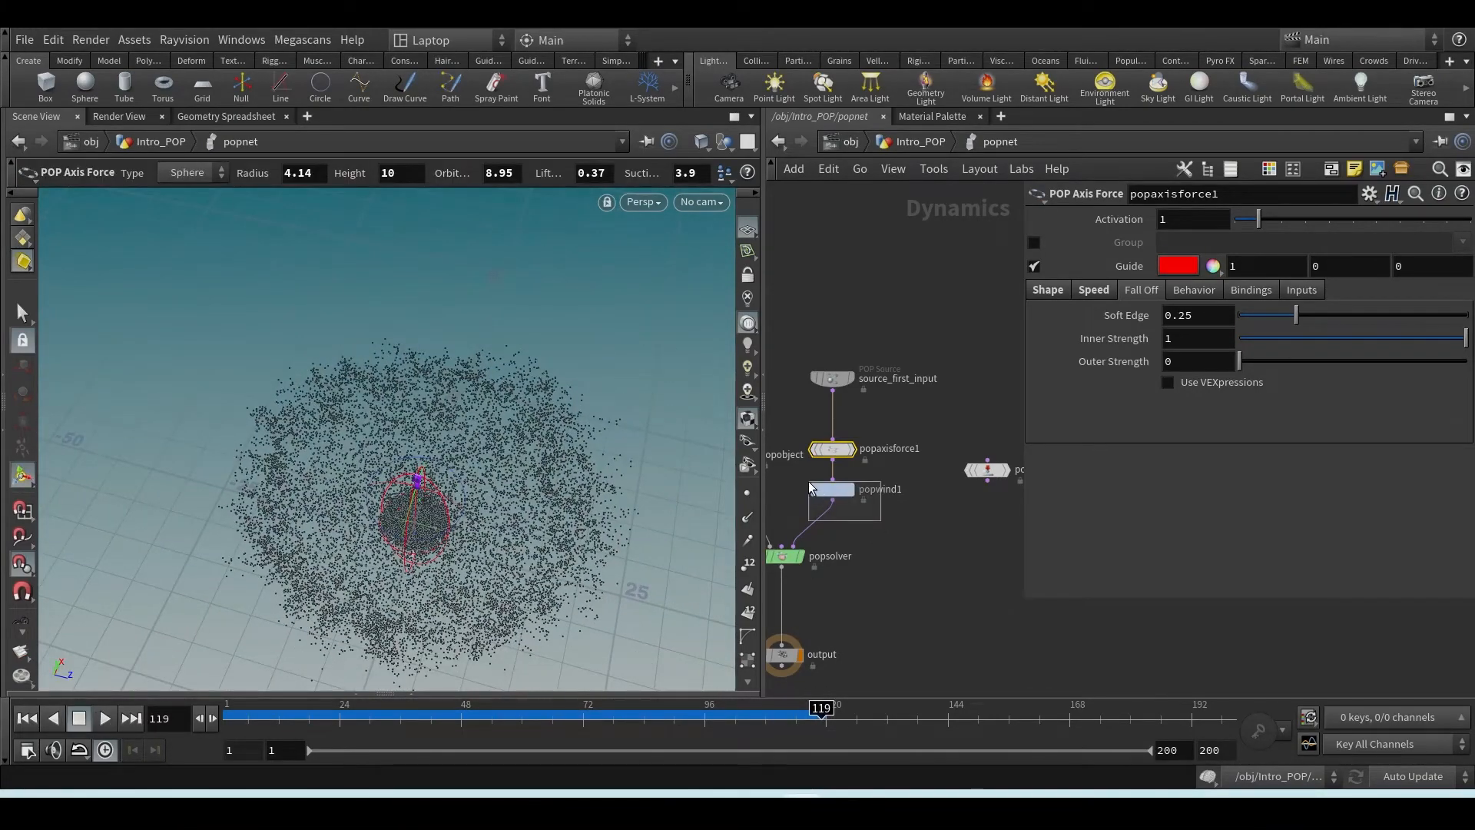
# - Set popwind1's air resistance to 1
pyautogui.moveTo(812, 489); pyautogui.dragTo(812, 488)
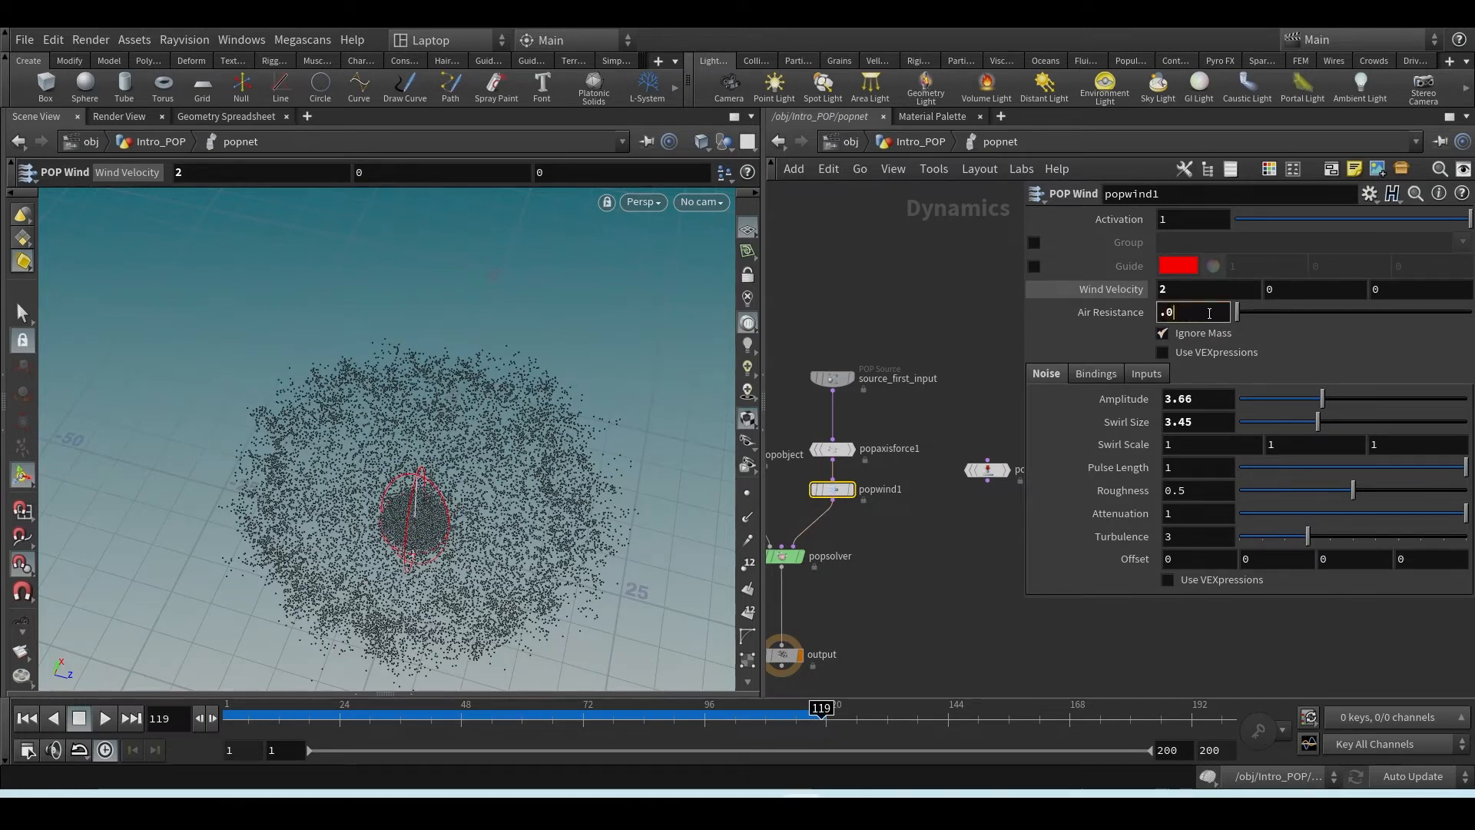
pyautogui.press('Return')
pyautogui.moveTo(1195, 312); pyautogui.dragTo(1119, 324)
pyautogui.write('1')
pyautogui.press('Return')
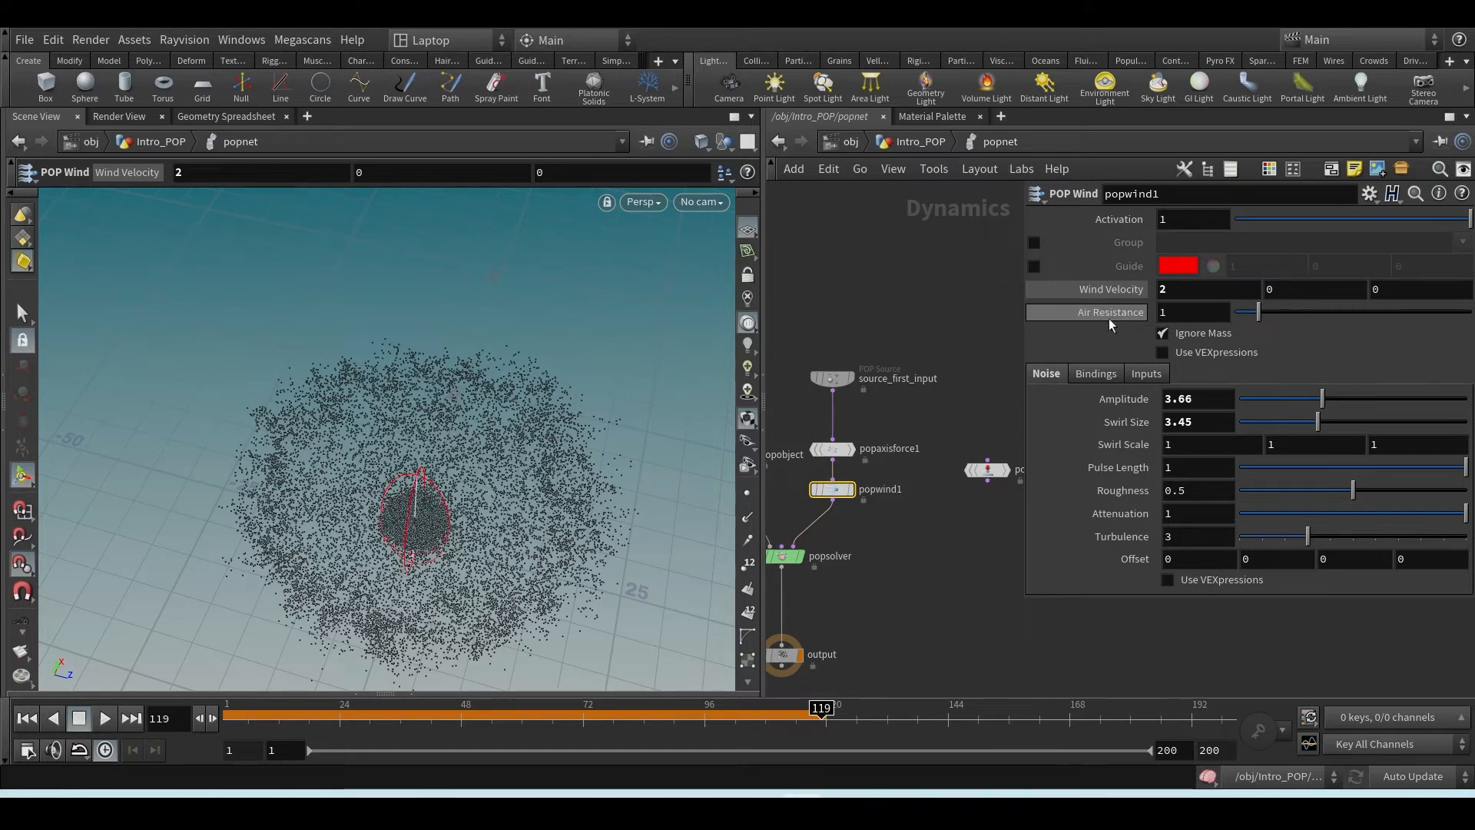
# - Replay the simulation from frame 1 and inspect the particles inside popaxisforce1's guide sphere from the side and up close
pyautogui.click(27, 721)
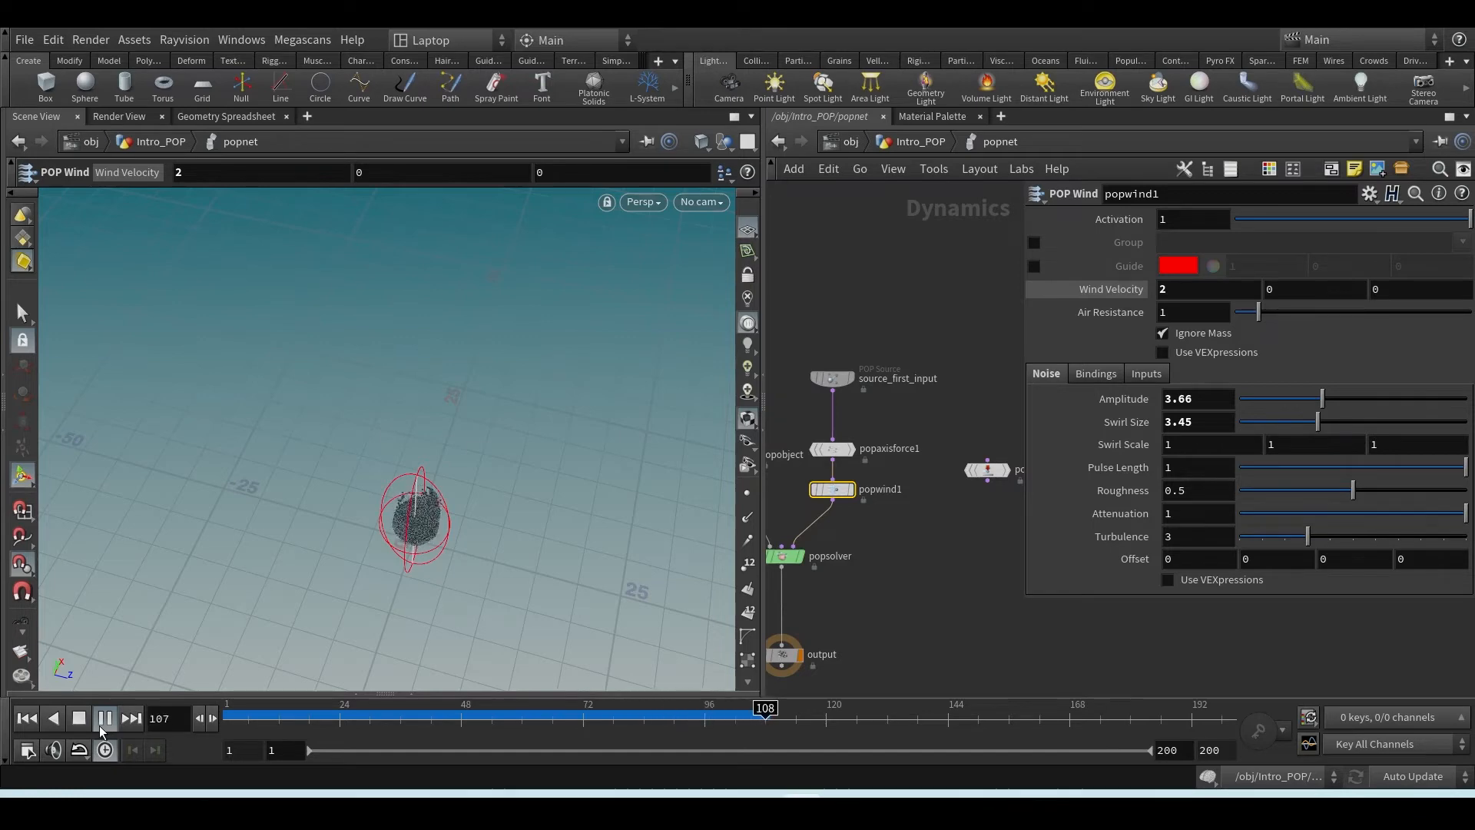
pyautogui.moveTo(468, 584); pyautogui.dragTo(474, 480)
pyautogui.scroll(10, 418, 575)
pyautogui.moveTo(417, 583)
pyautogui.mouseDown()
pyautogui.moveTo(378, 632)
pyautogui.moveTo(326, 625)
pyautogui.moveTo(445, 583)
pyautogui.mouseUp()
pyautogui.scroll(-4, 445, 582)
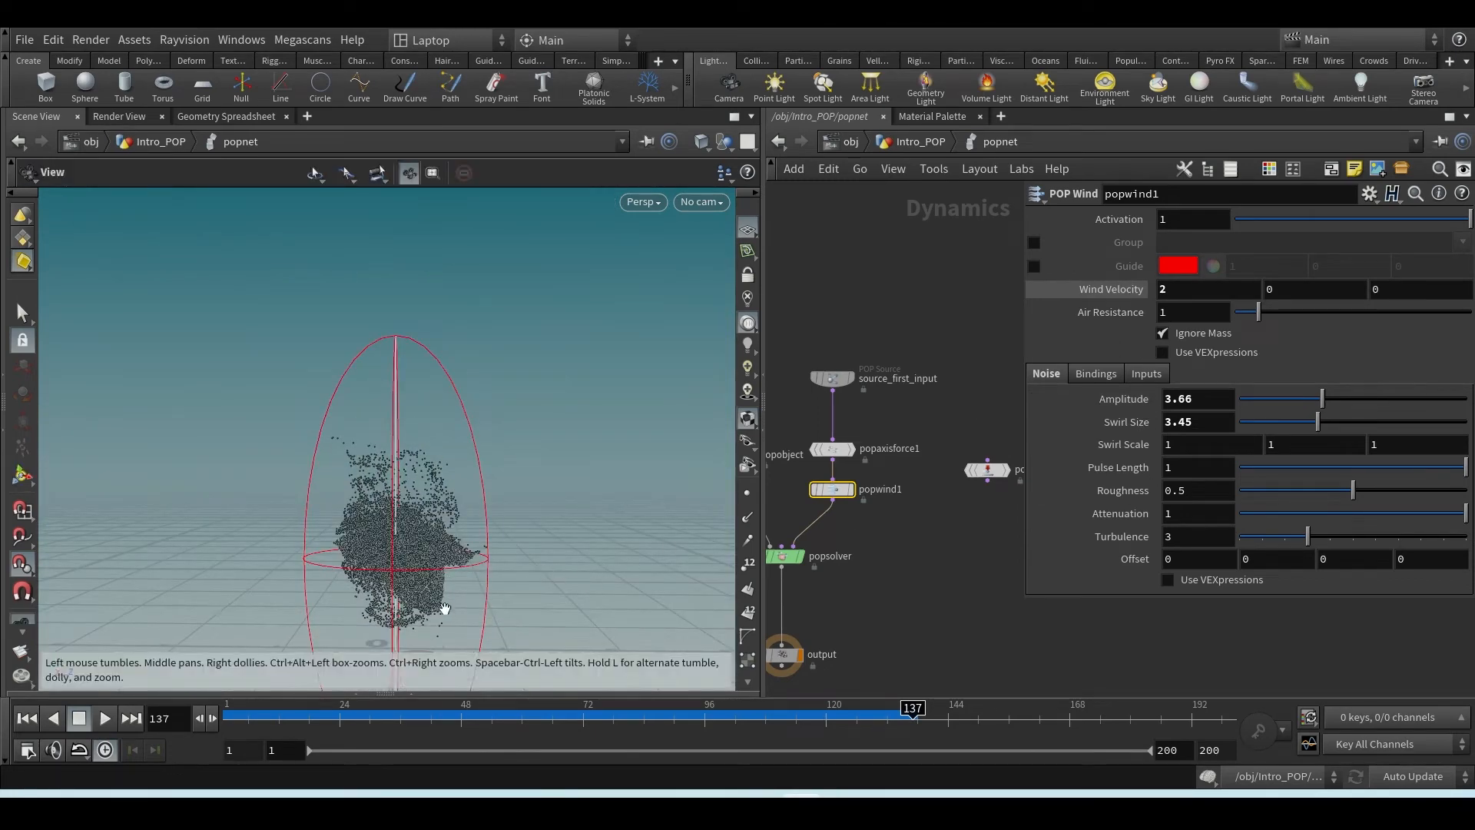
pyautogui.moveTo(438, 613); pyautogui.dragTo(418, 602)
pyautogui.click(107, 720)
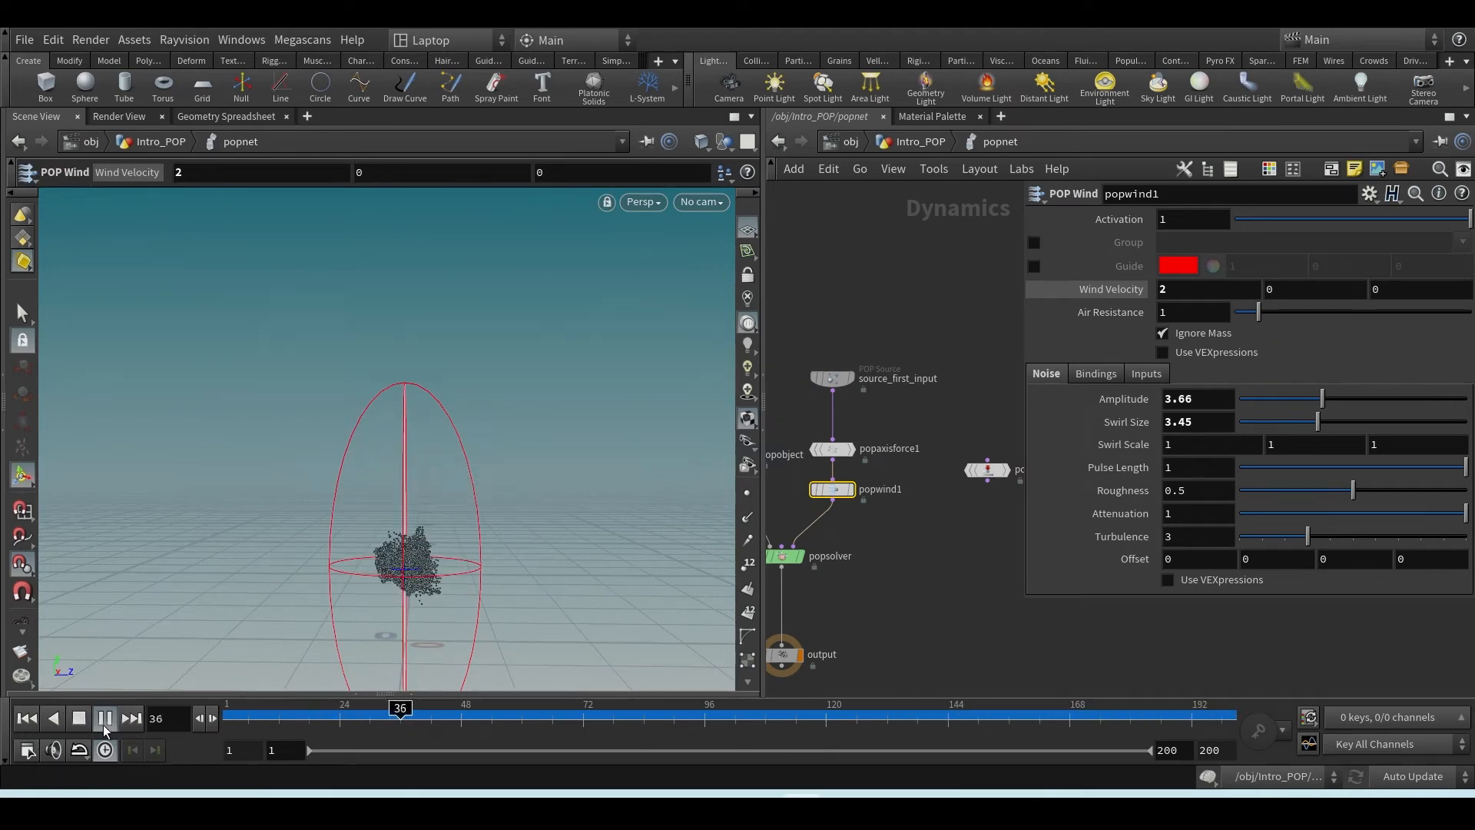
pyautogui.click(79, 717)
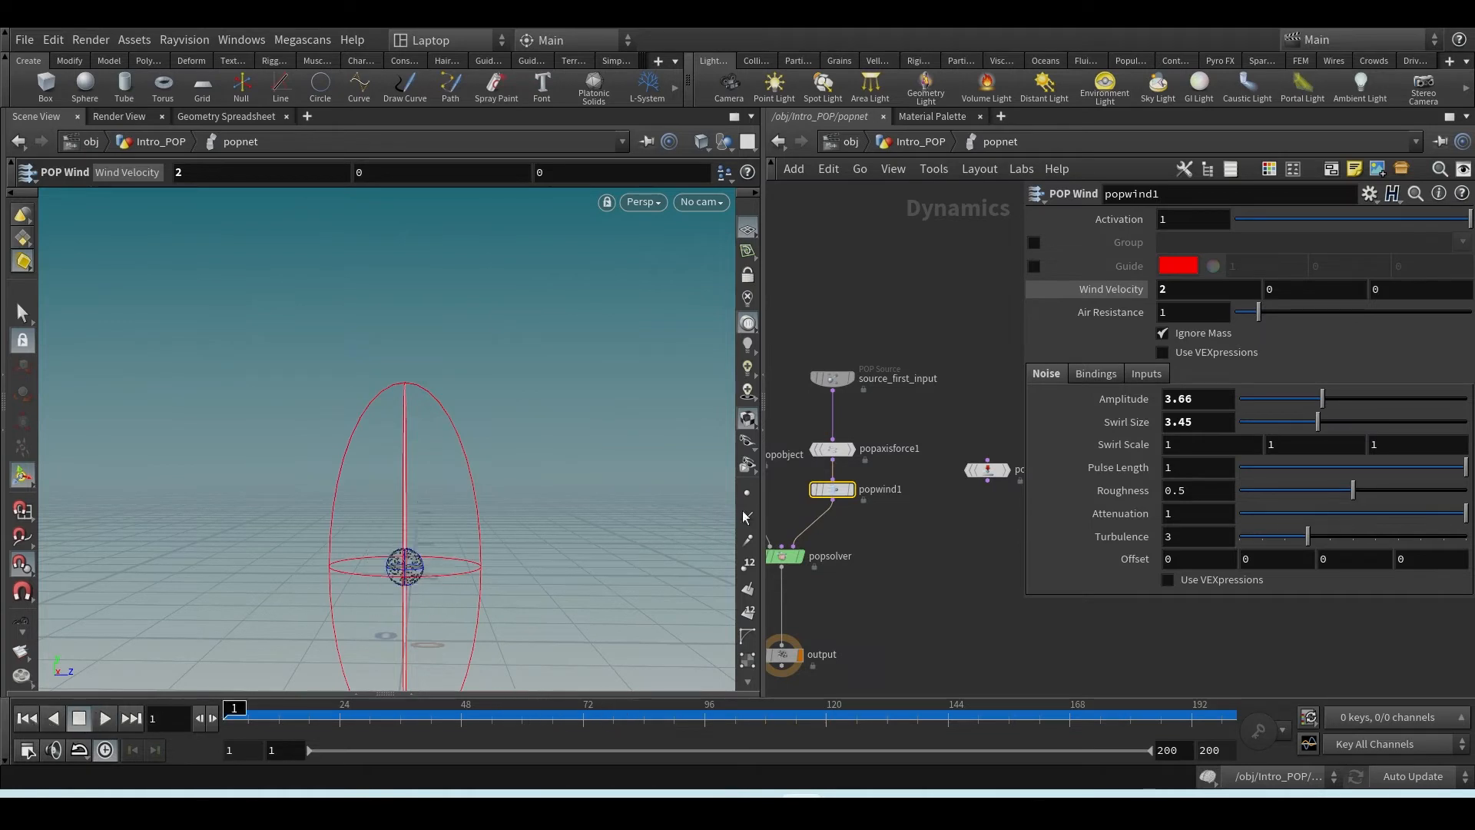
# - Set popaxisforce1's lift speed to 0.8 and run the simulation
pyautogui.click(832, 449)
pyautogui.click(1096, 289)
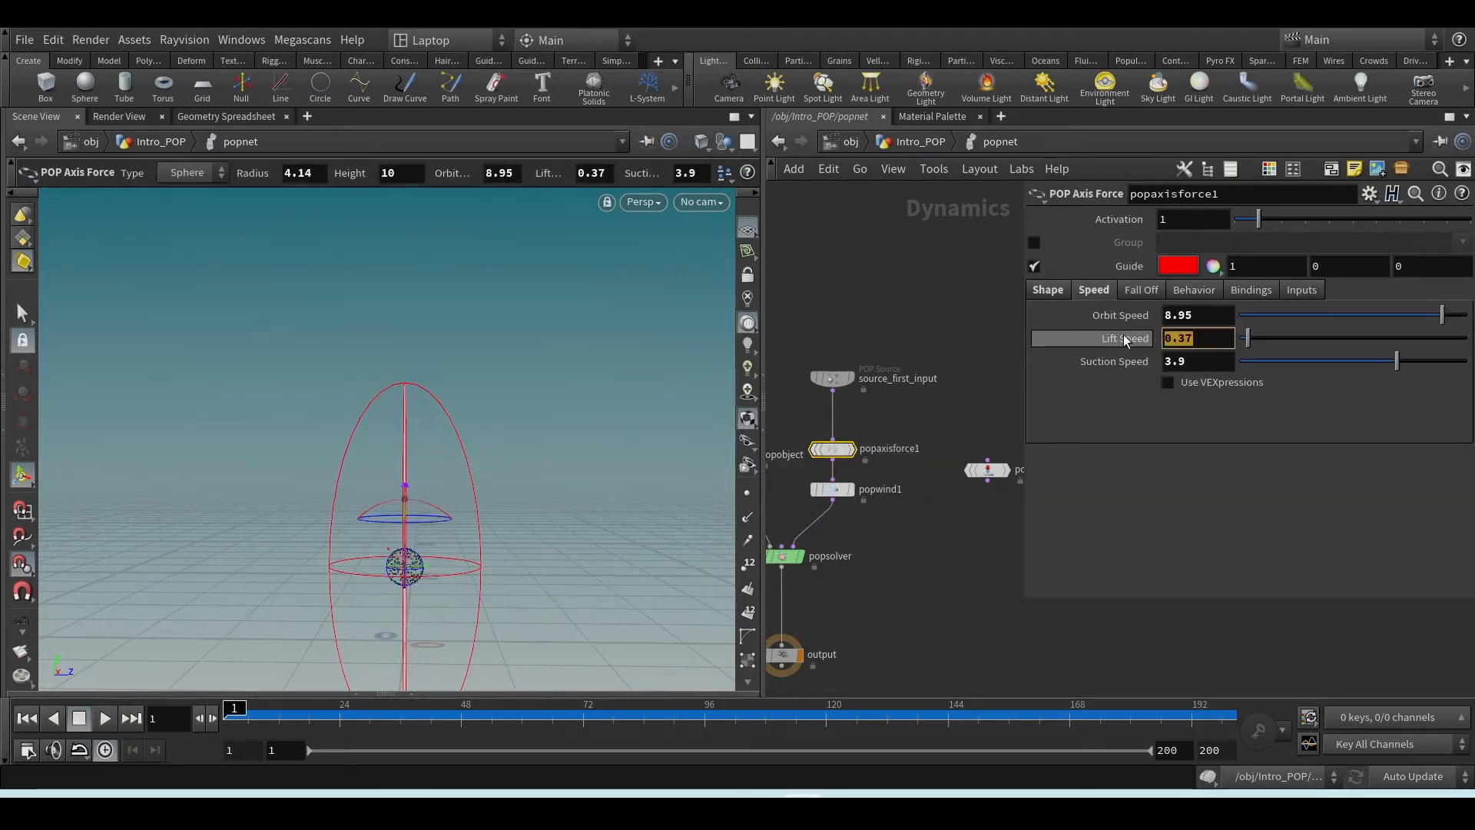
pyautogui.press('BackSpace')
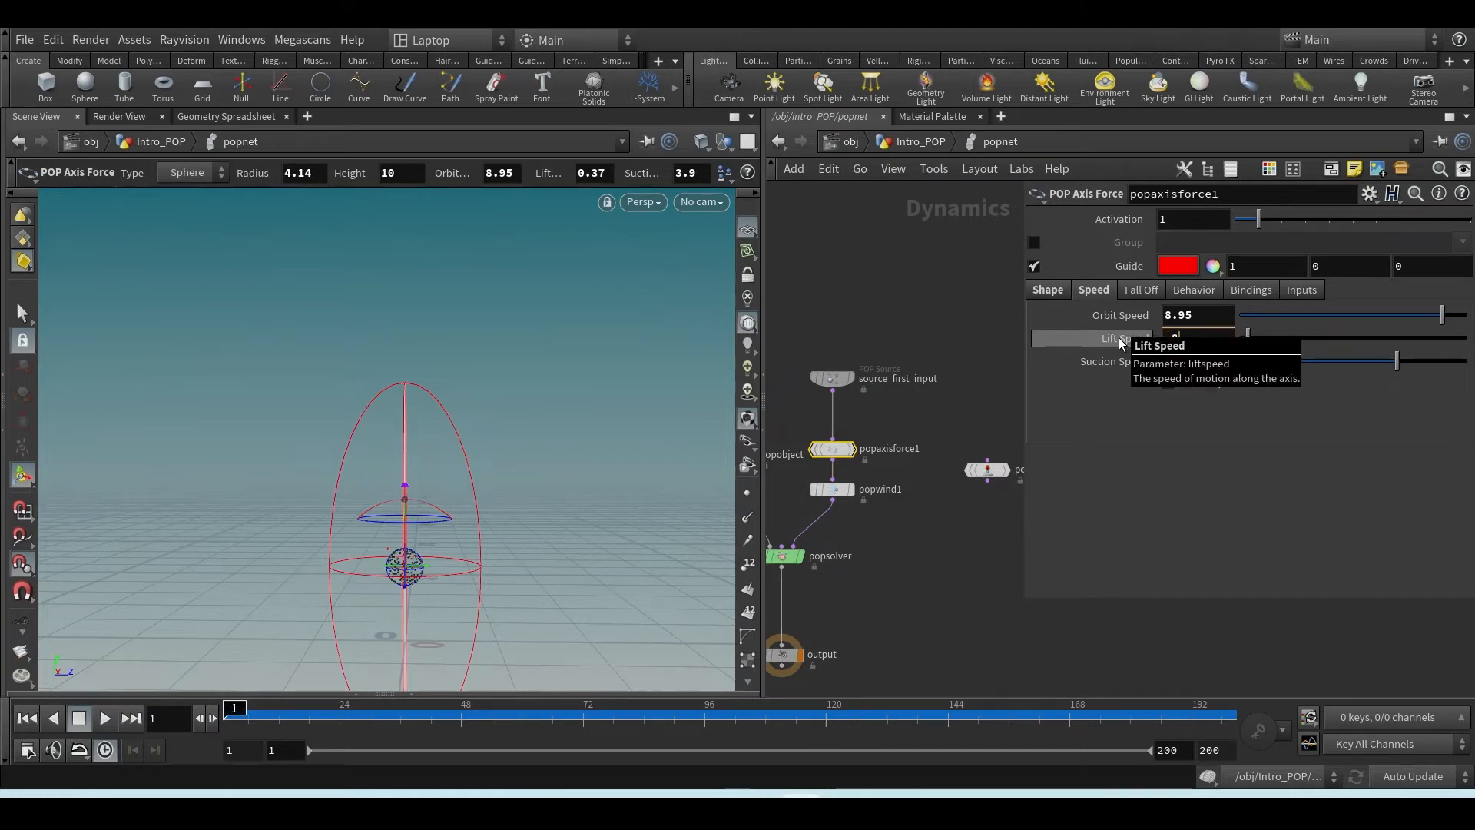
pyautogui.write('.8')
pyautogui.press('Return')
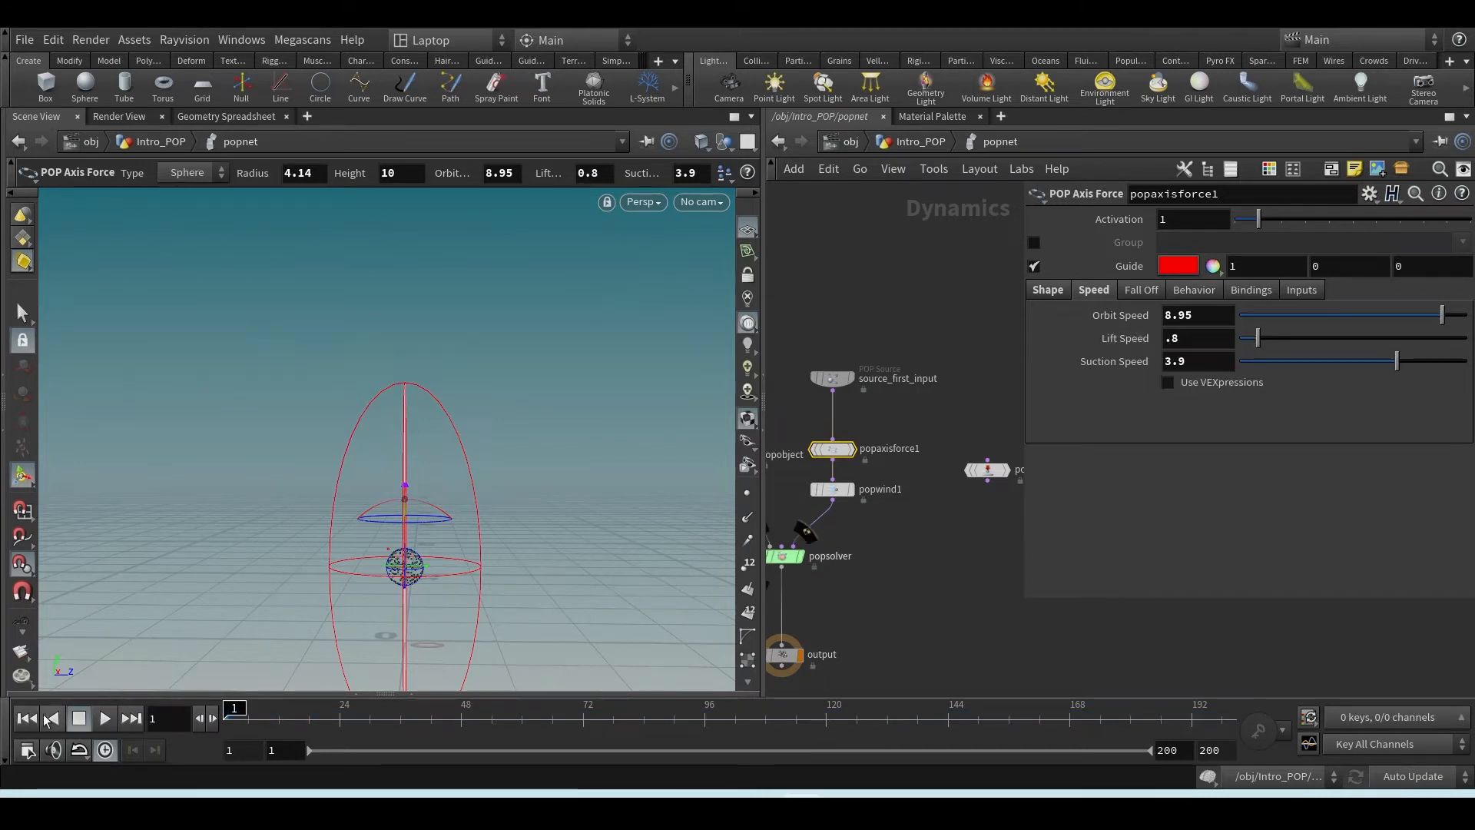
pyautogui.click(104, 718)
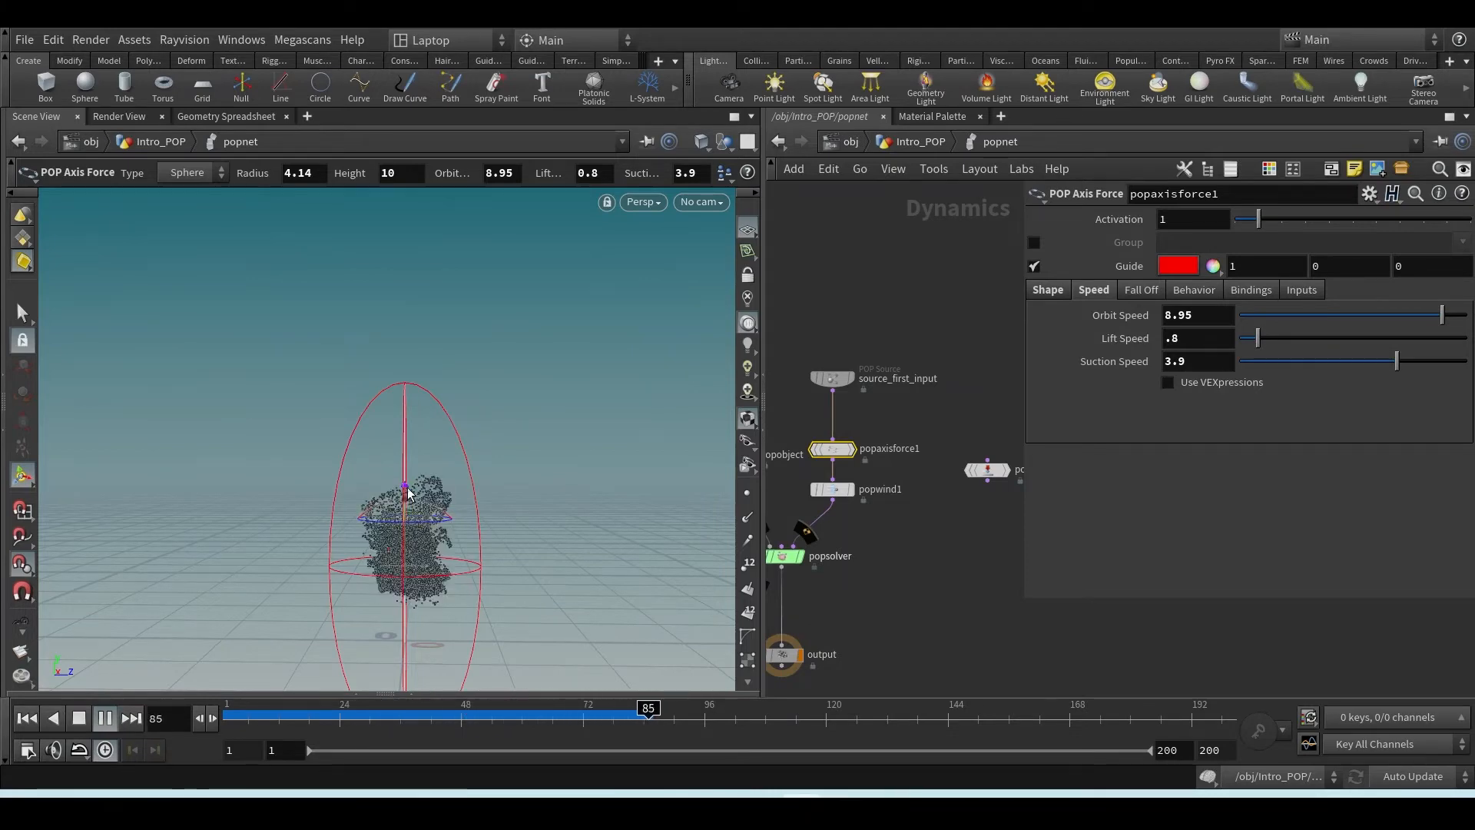
# - Raise popaxisforce1's lift speed to about 2.98, then replay the simulation and inspect the rising particles from another angle
pyautogui.moveTo(1273, 335); pyautogui.dragTo(1306, 338)
pyautogui.click(106, 718)
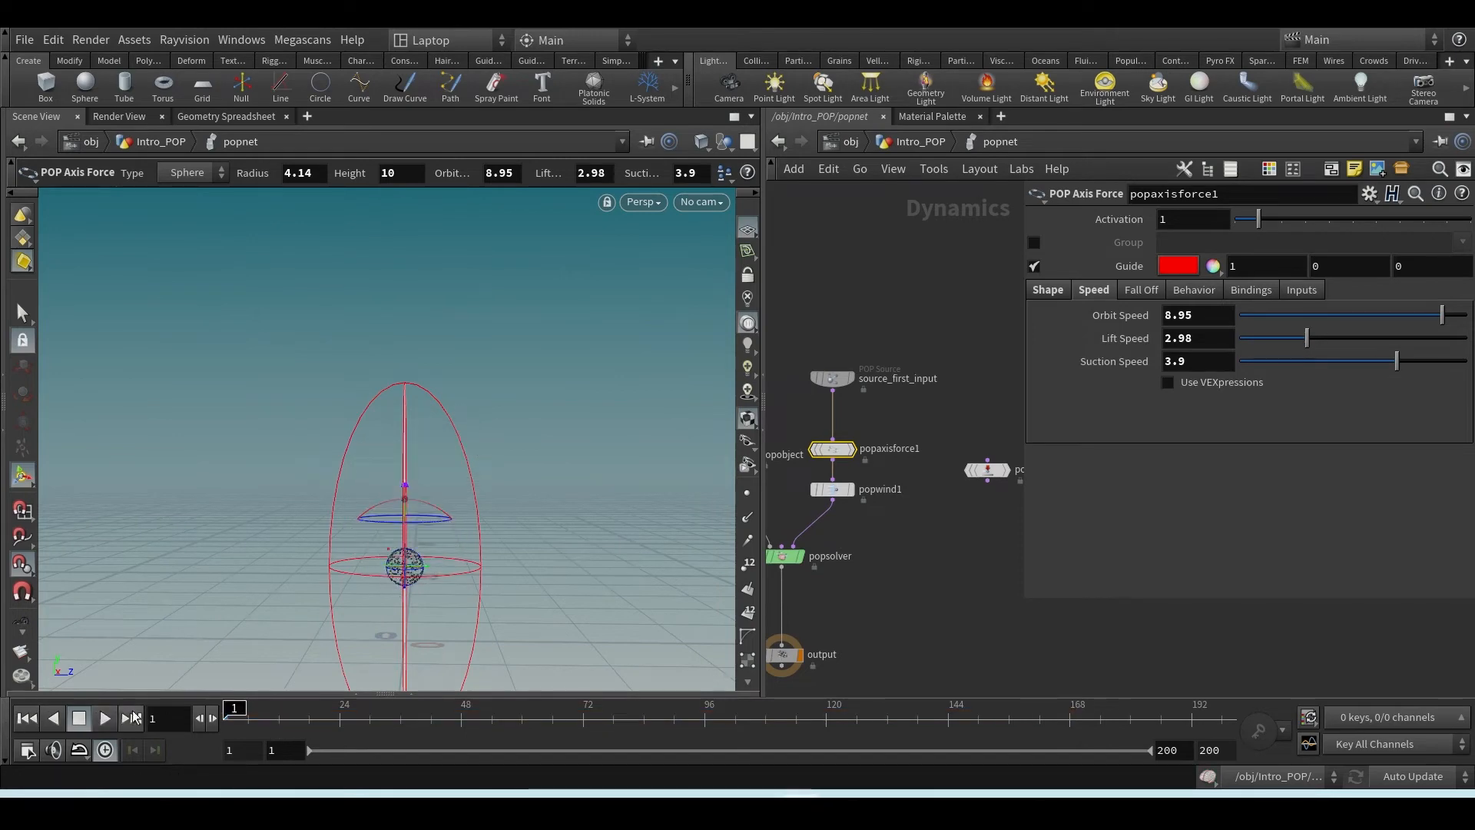
pyautogui.click(105, 720)
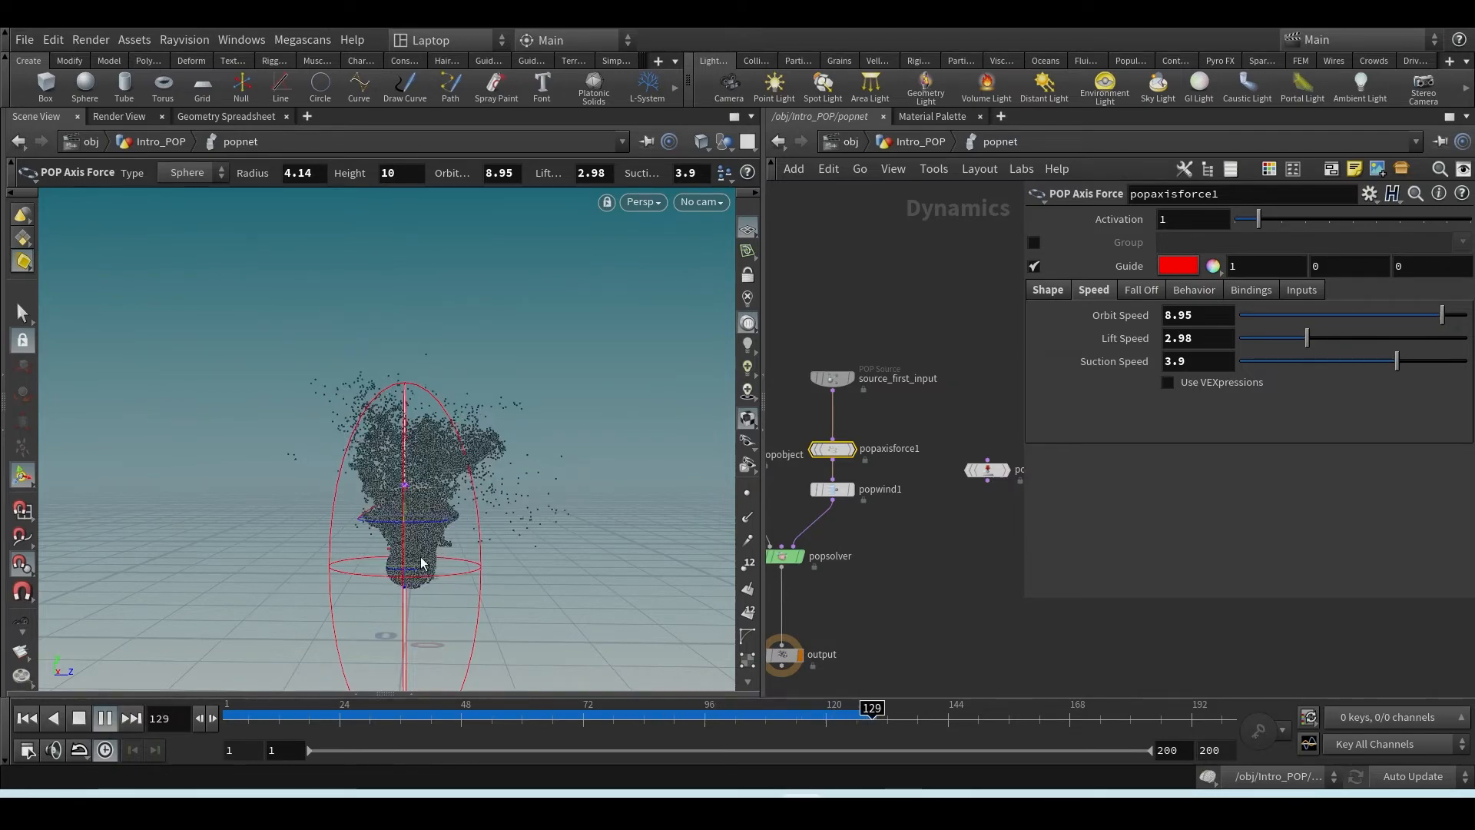
pyautogui.press('Escape')
pyautogui.moveTo(551, 511); pyautogui.dragTo(402, 527)
pyautogui.press('Return')
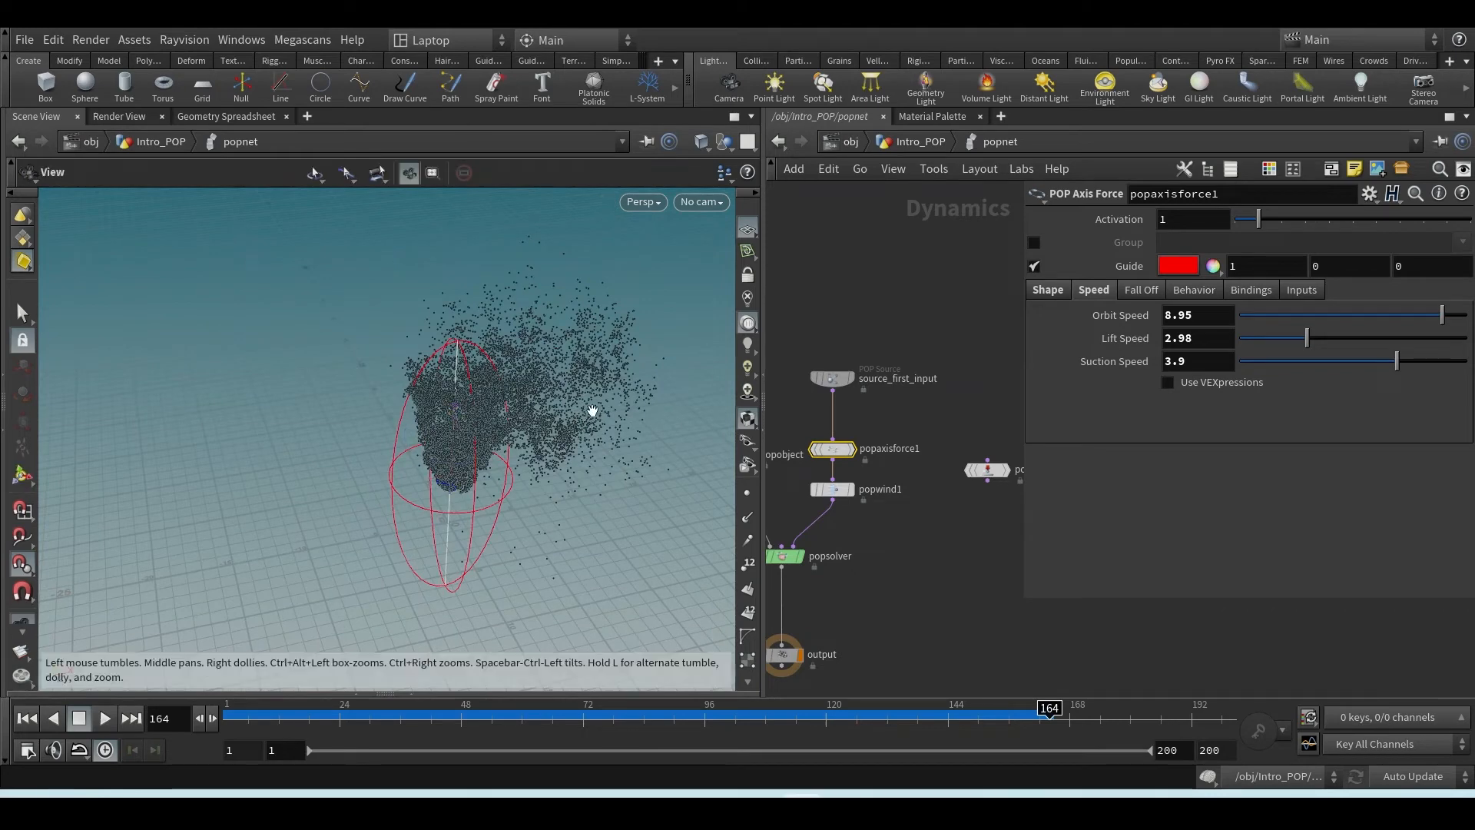
pyautogui.scroll(3, 883, 509)
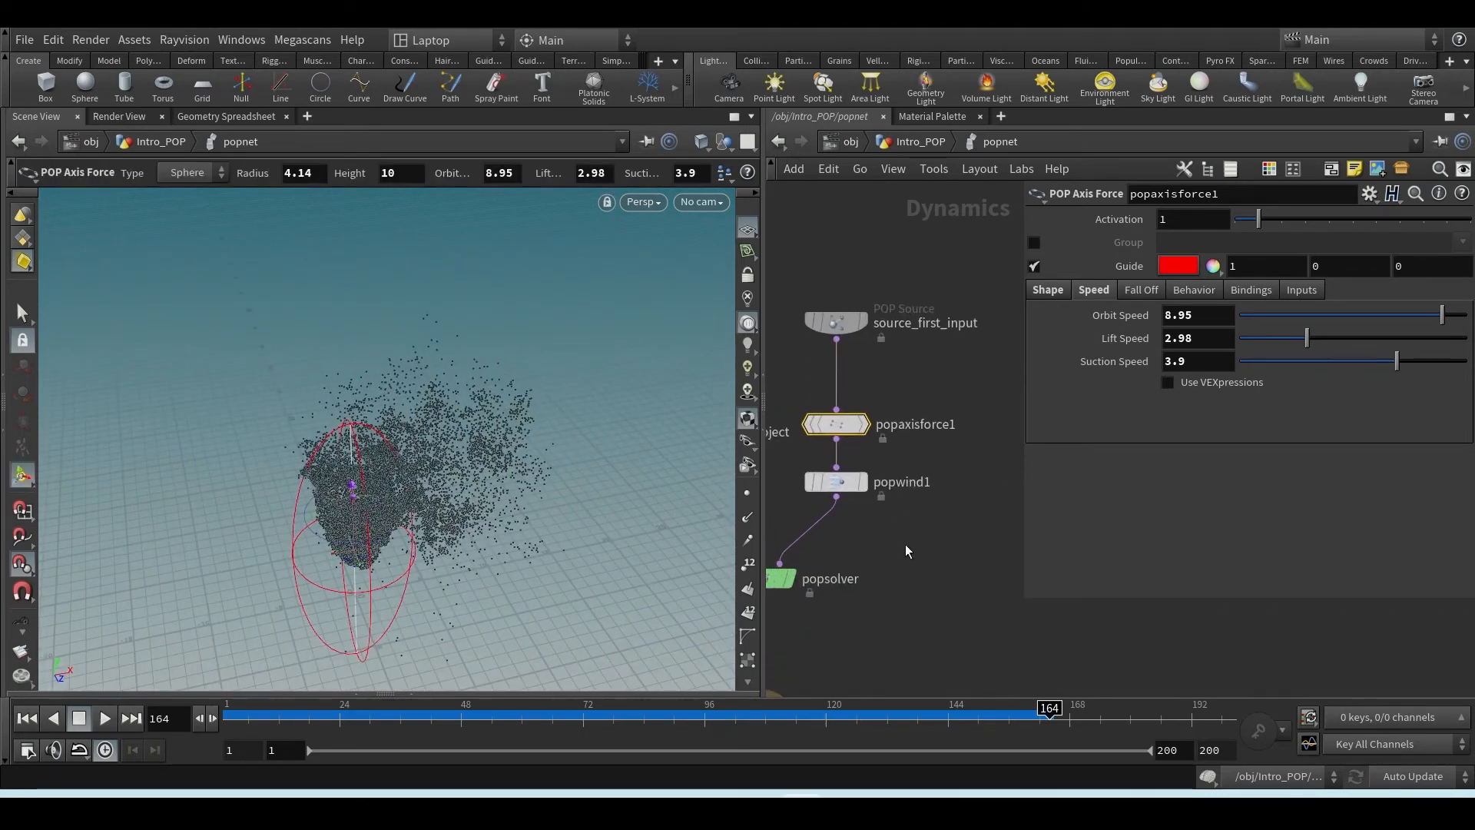
pyautogui.press('Tab')
pyautogui.write('pop')
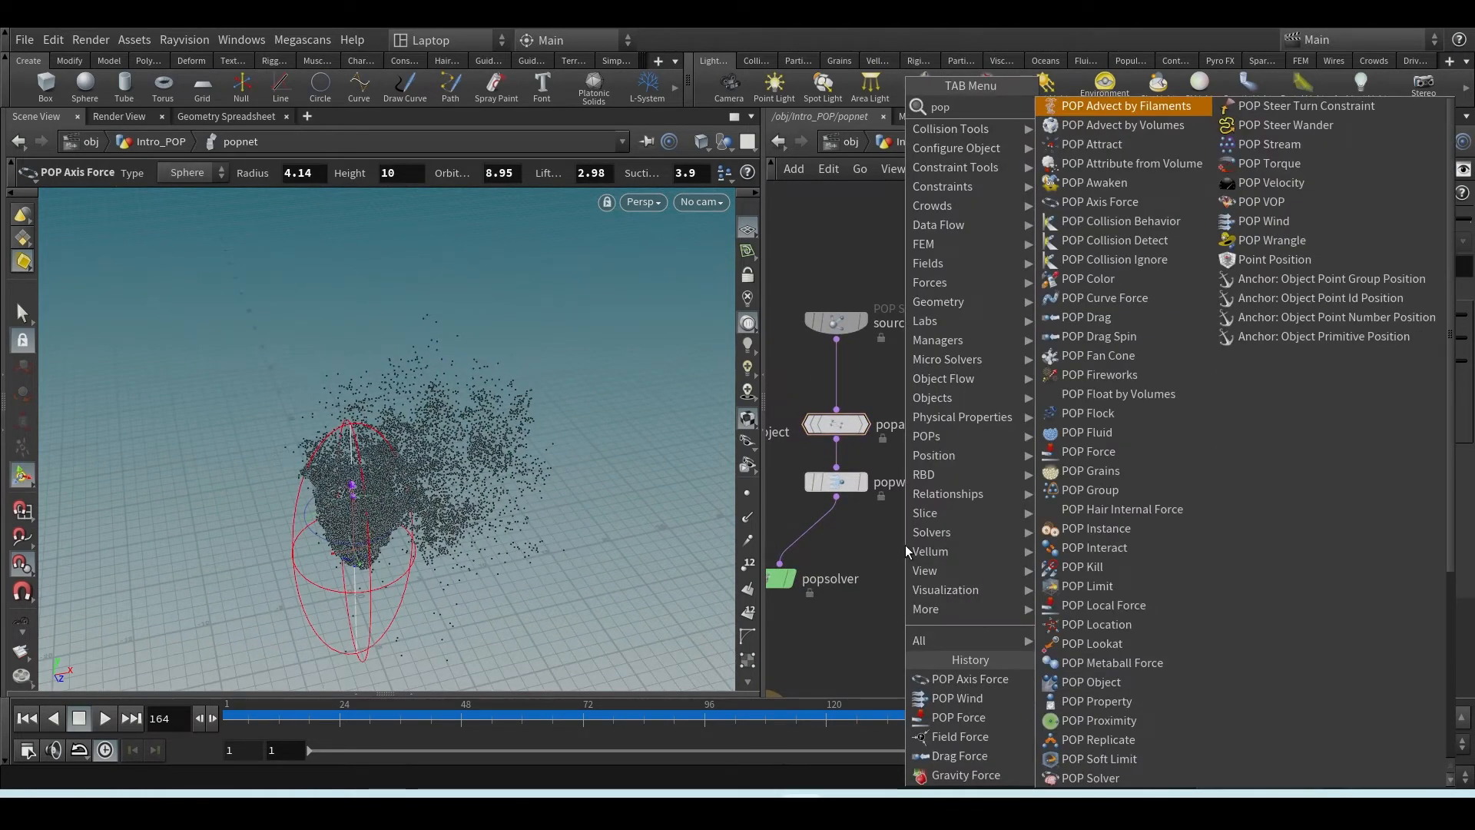
pyautogui.press('Escape')
# - Add a POP Drag node, compare its settings with popwind1's, and insert it between popwind1 and popsolver
pyautogui.press('Tab')
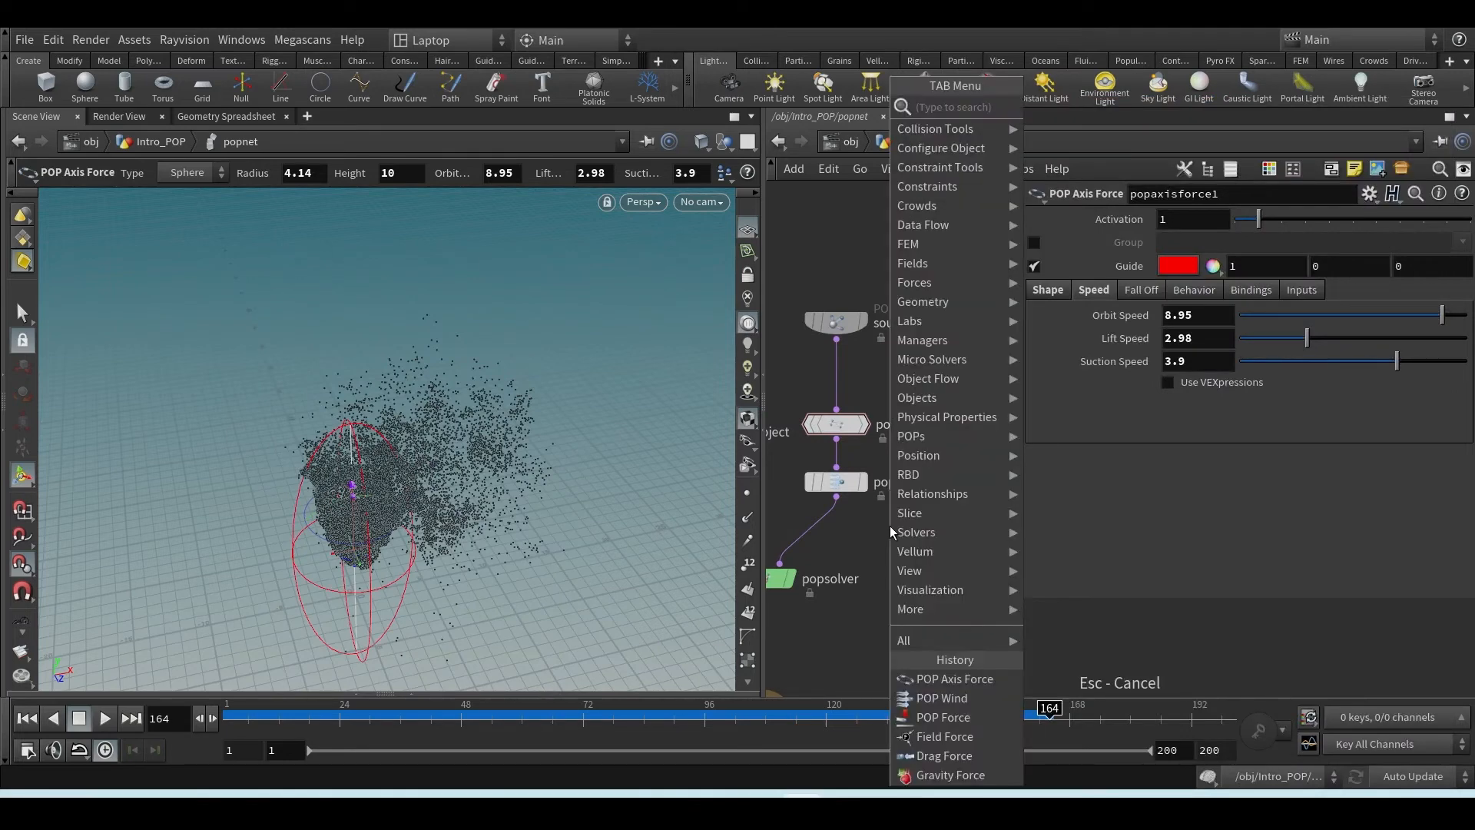
pyautogui.moveTo(935, 435)
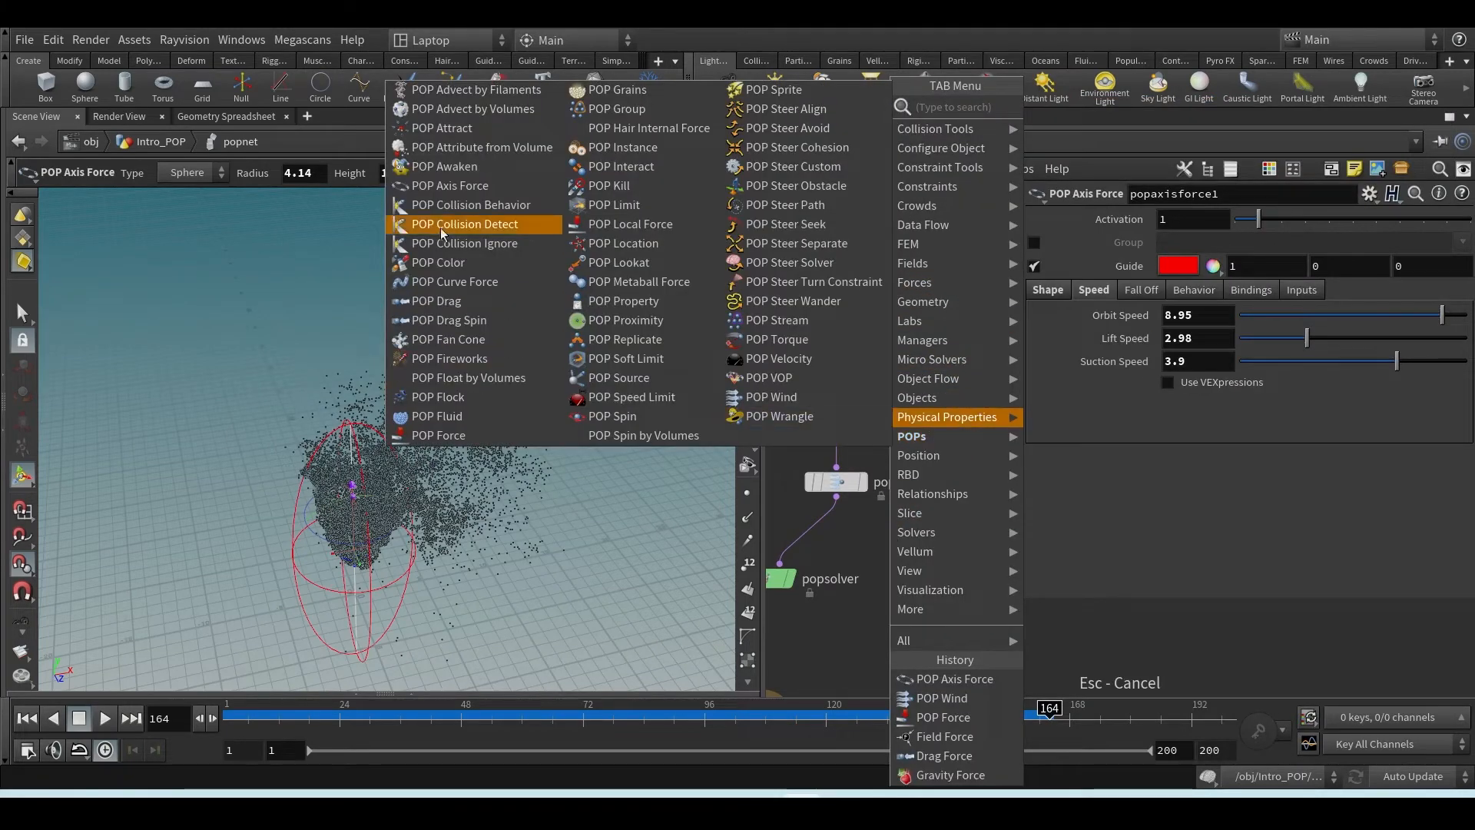
pyautogui.click(458, 309)
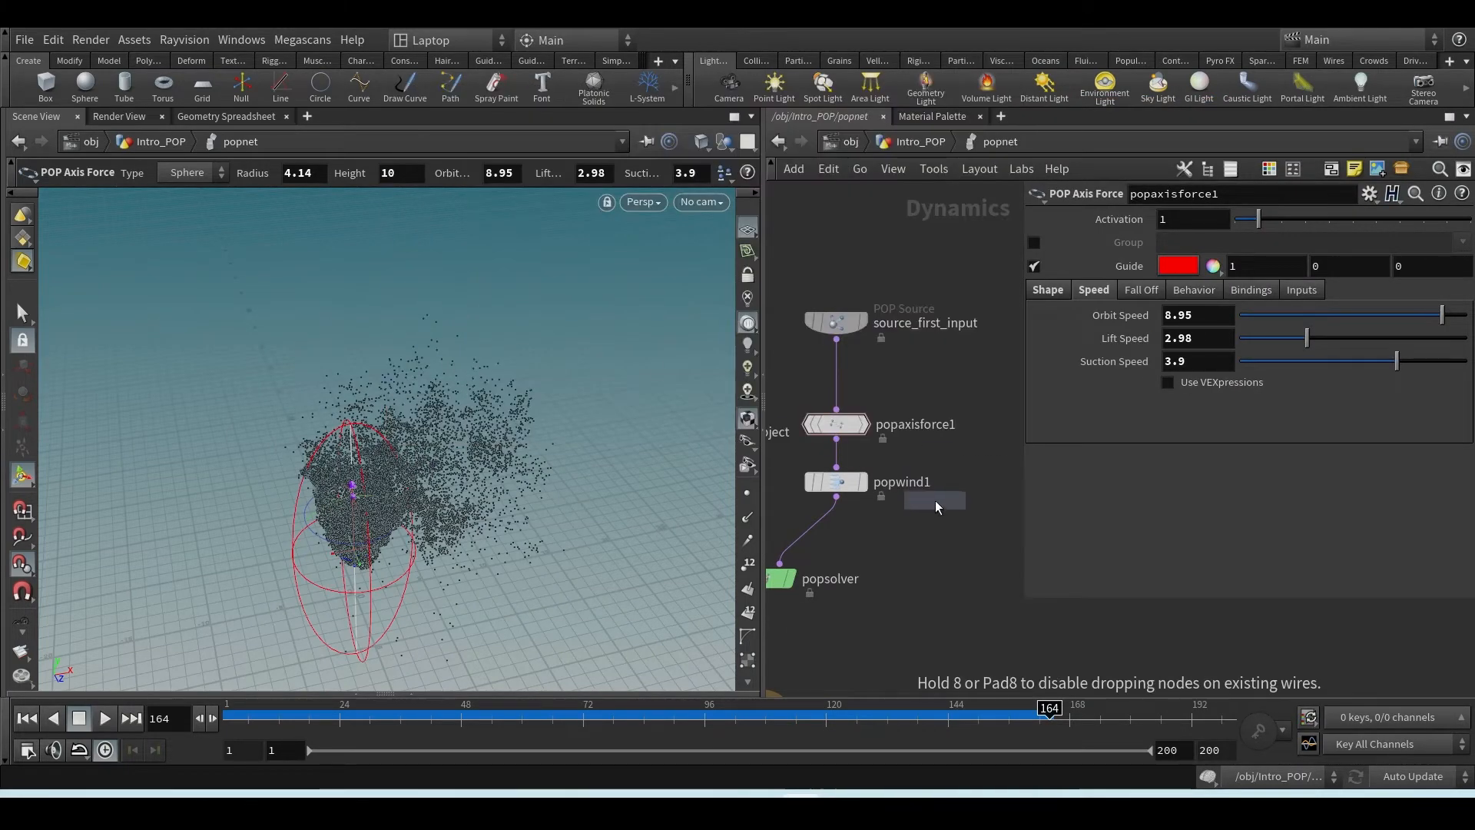
pyautogui.click(984, 534)
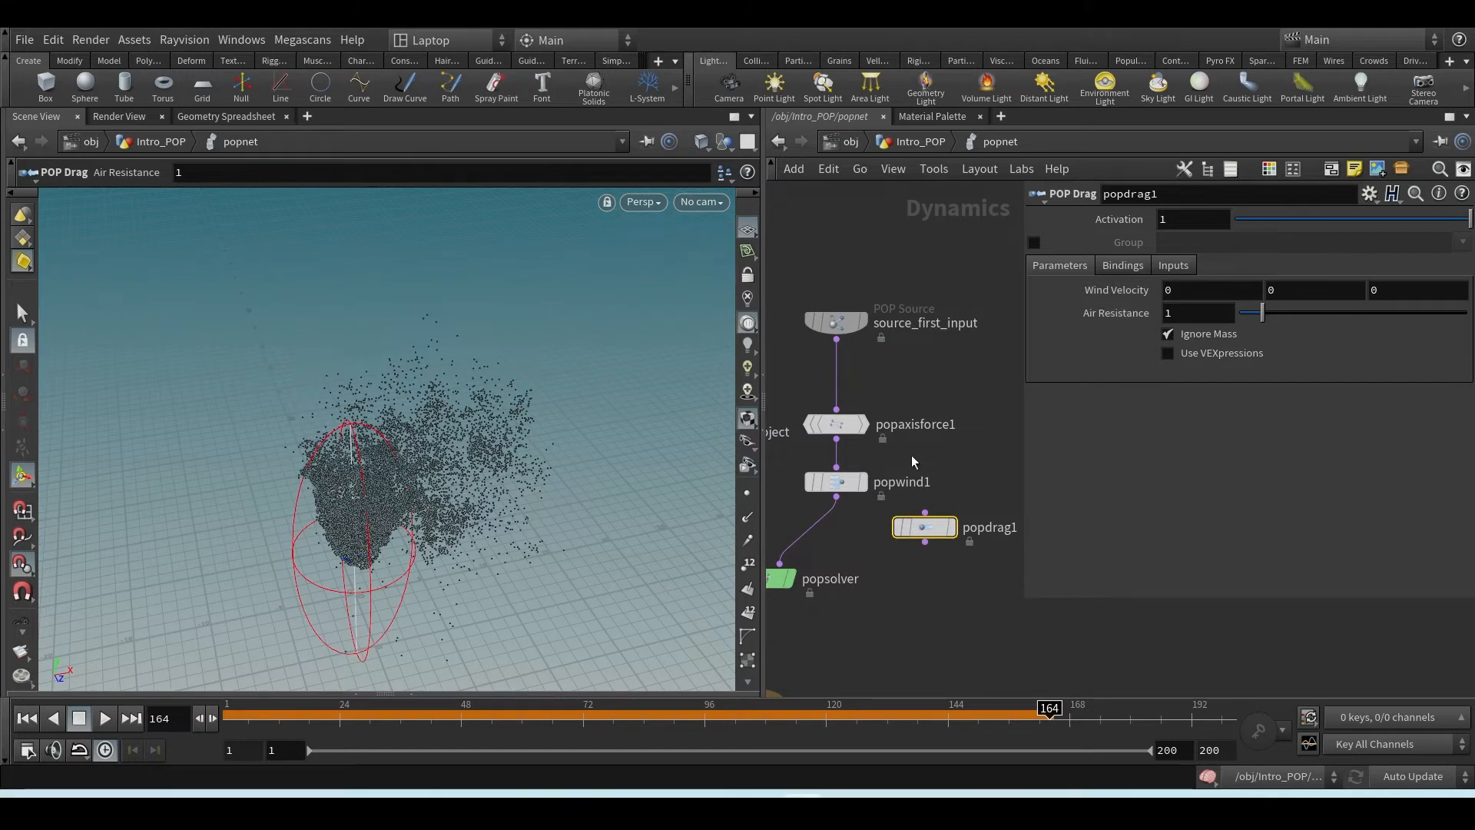
pyautogui.moveTo(794, 505); pyautogui.dragTo(793, 505)
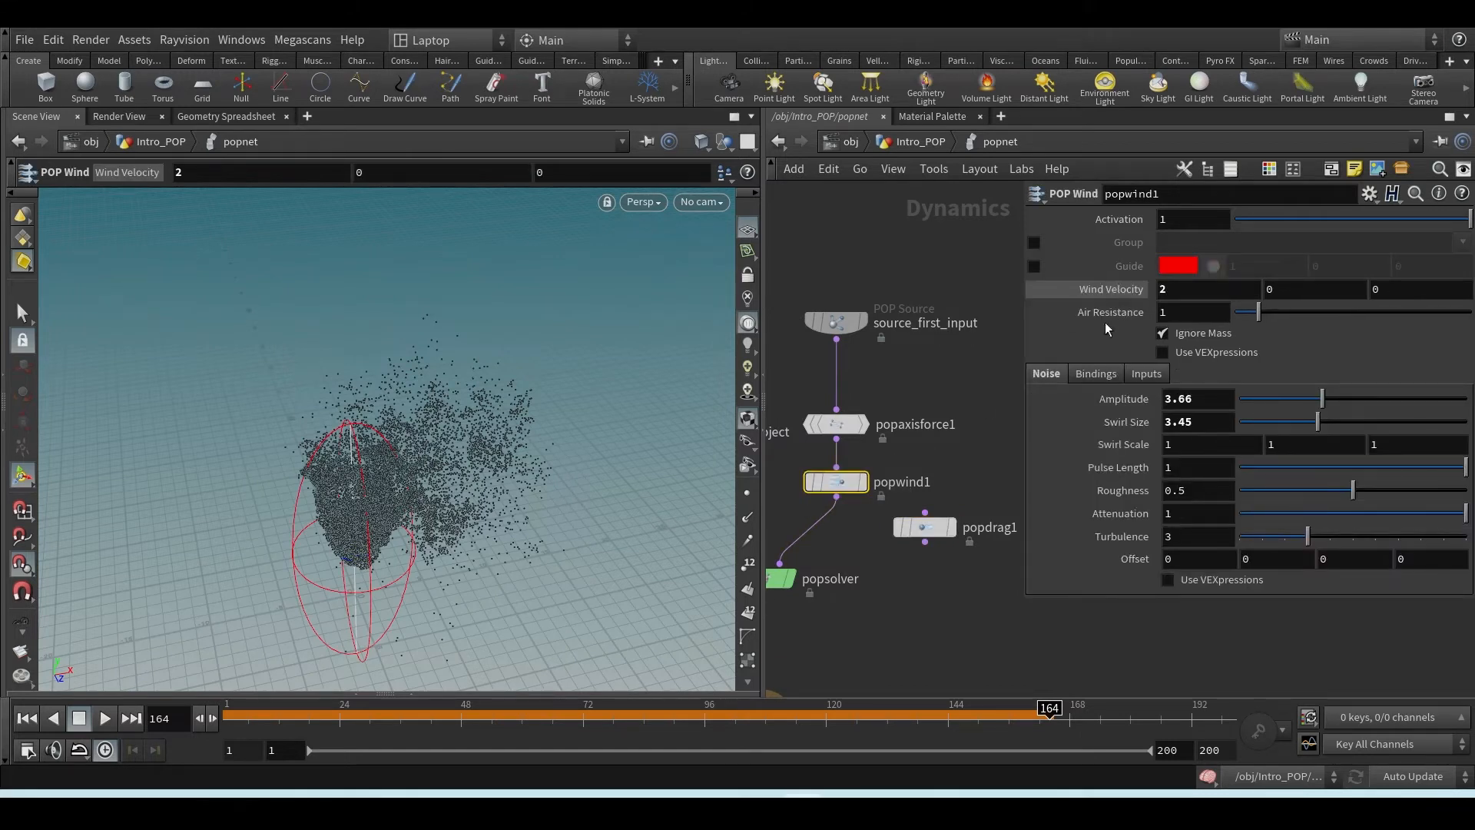
pyautogui.click(951, 529)
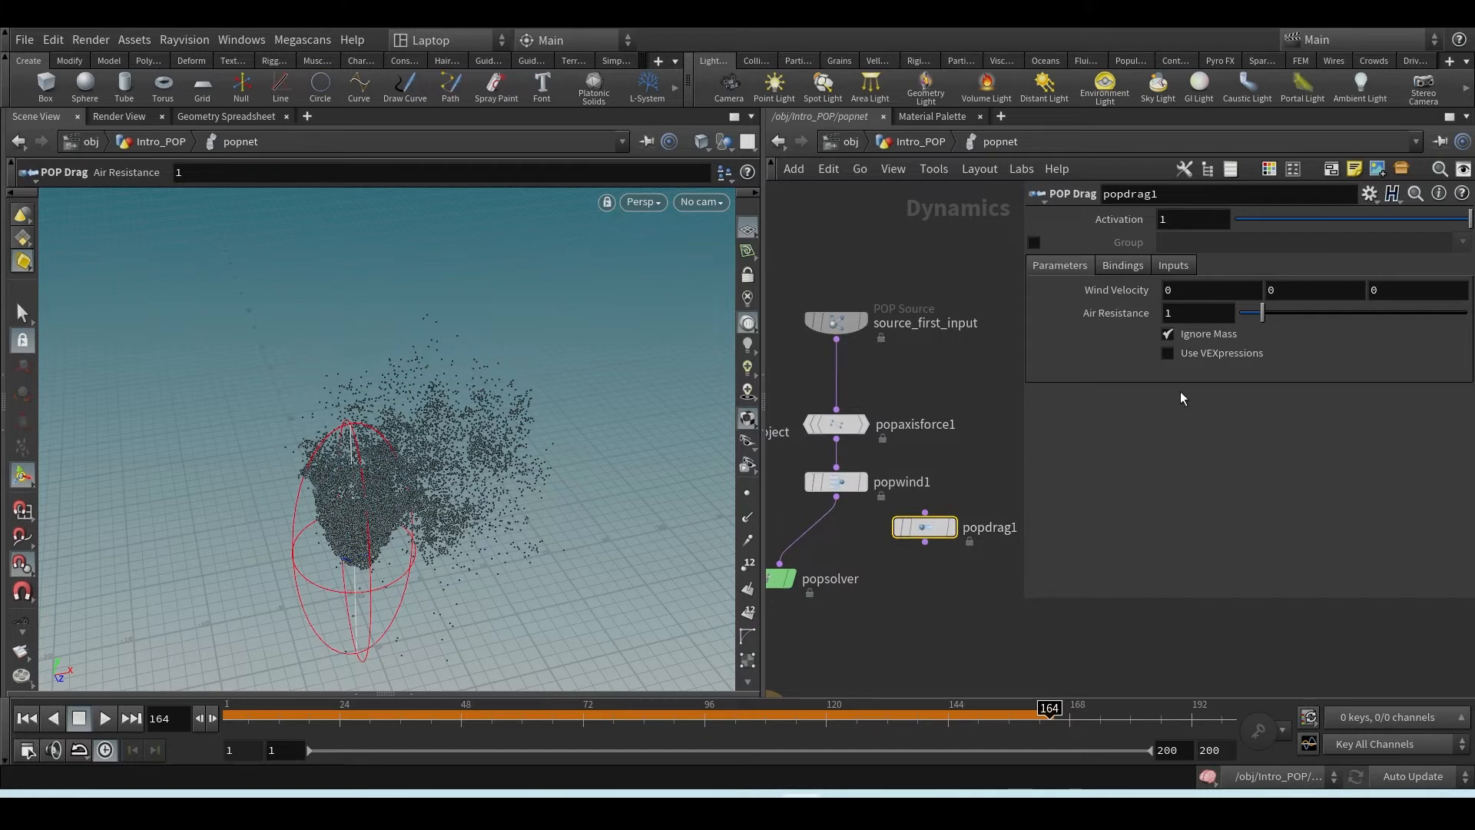
pyautogui.moveTo(911, 533); pyautogui.dragTo(825, 534)
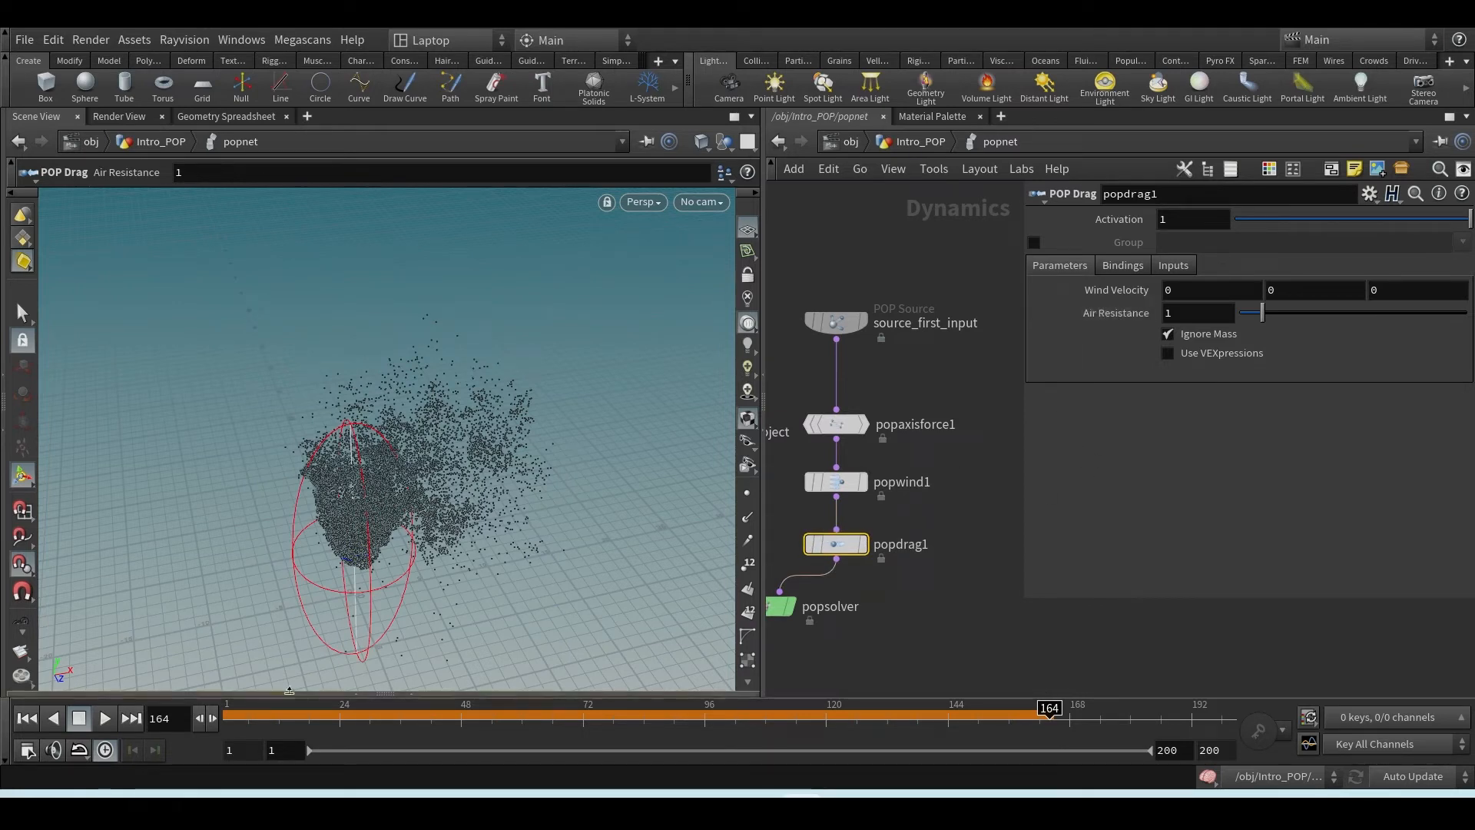
# - Set popdrag1's air resistance to 0.1 and replay the simulation from frame 1, inspecting the particles from a lower angle
pyautogui.click(27, 717)
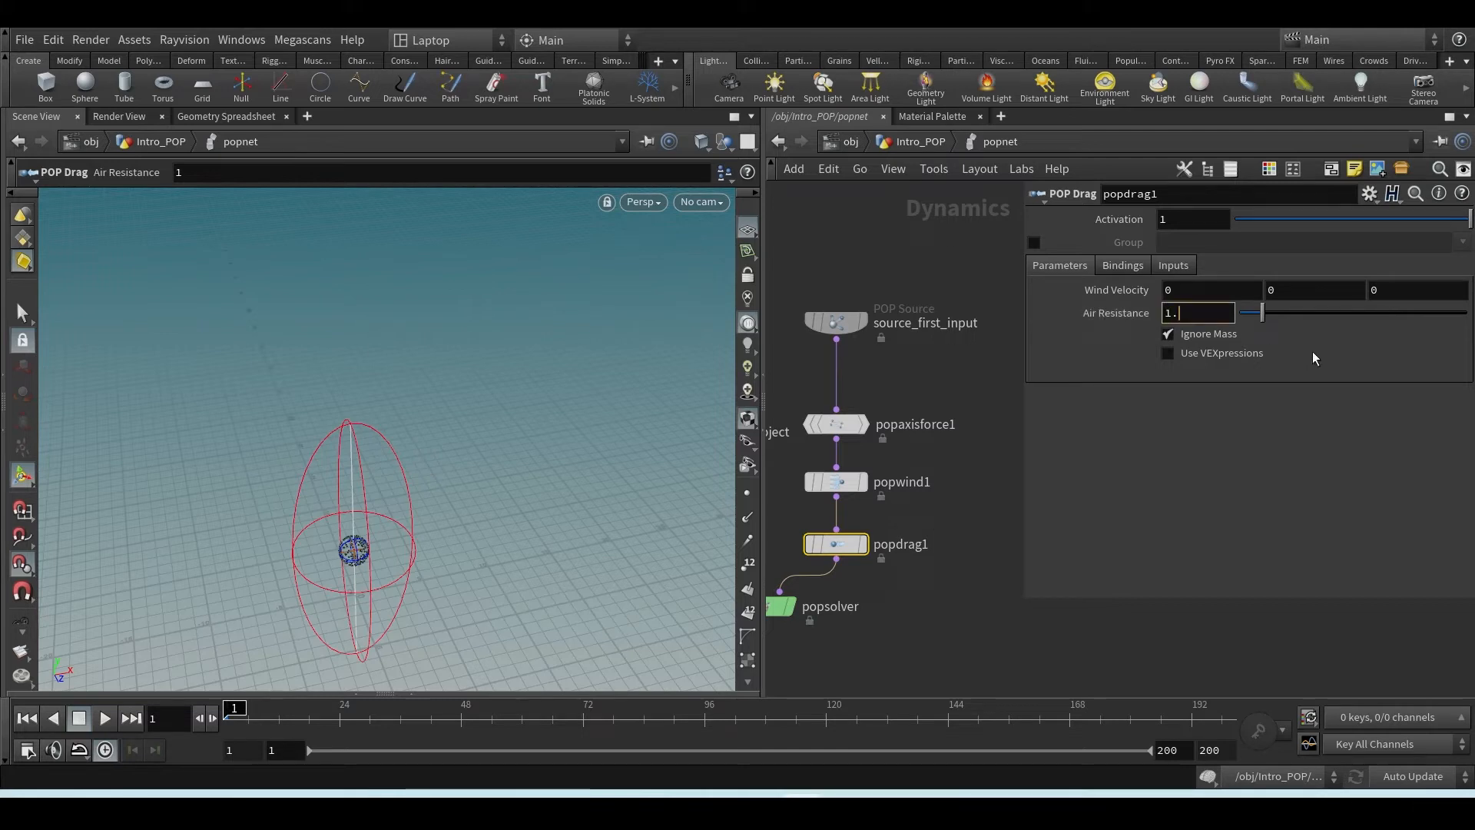
pyautogui.press('BackSpace')
pyautogui.write('.1')
pyautogui.press('Return')
pyautogui.click(106, 718)
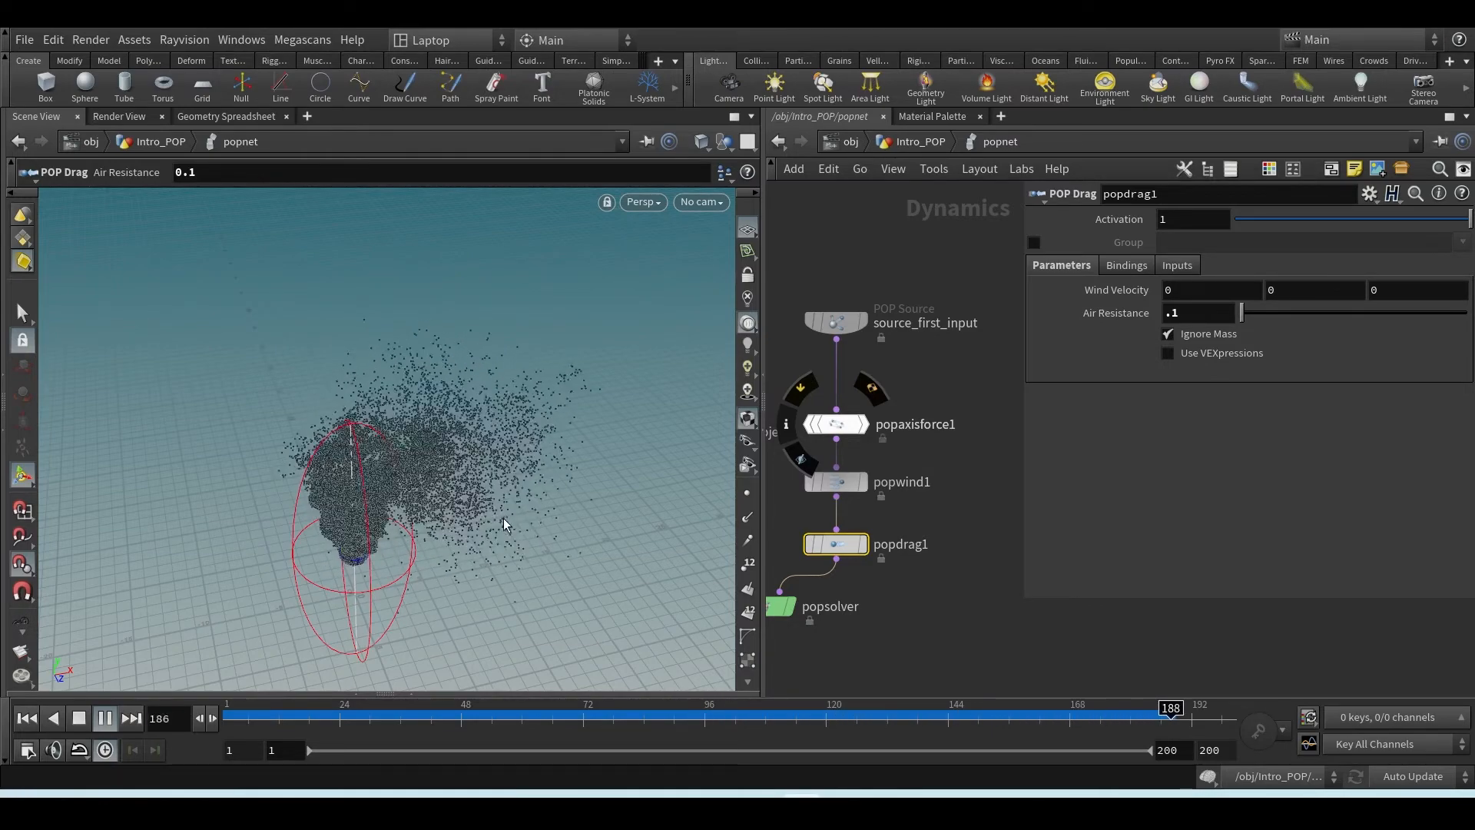
pyautogui.click(105, 719)
pyautogui.keyDown('alt'); pyautogui.moveTo(421, 559); pyautogui.dragTo(449, 501); pyautogui.keyUp('alt')
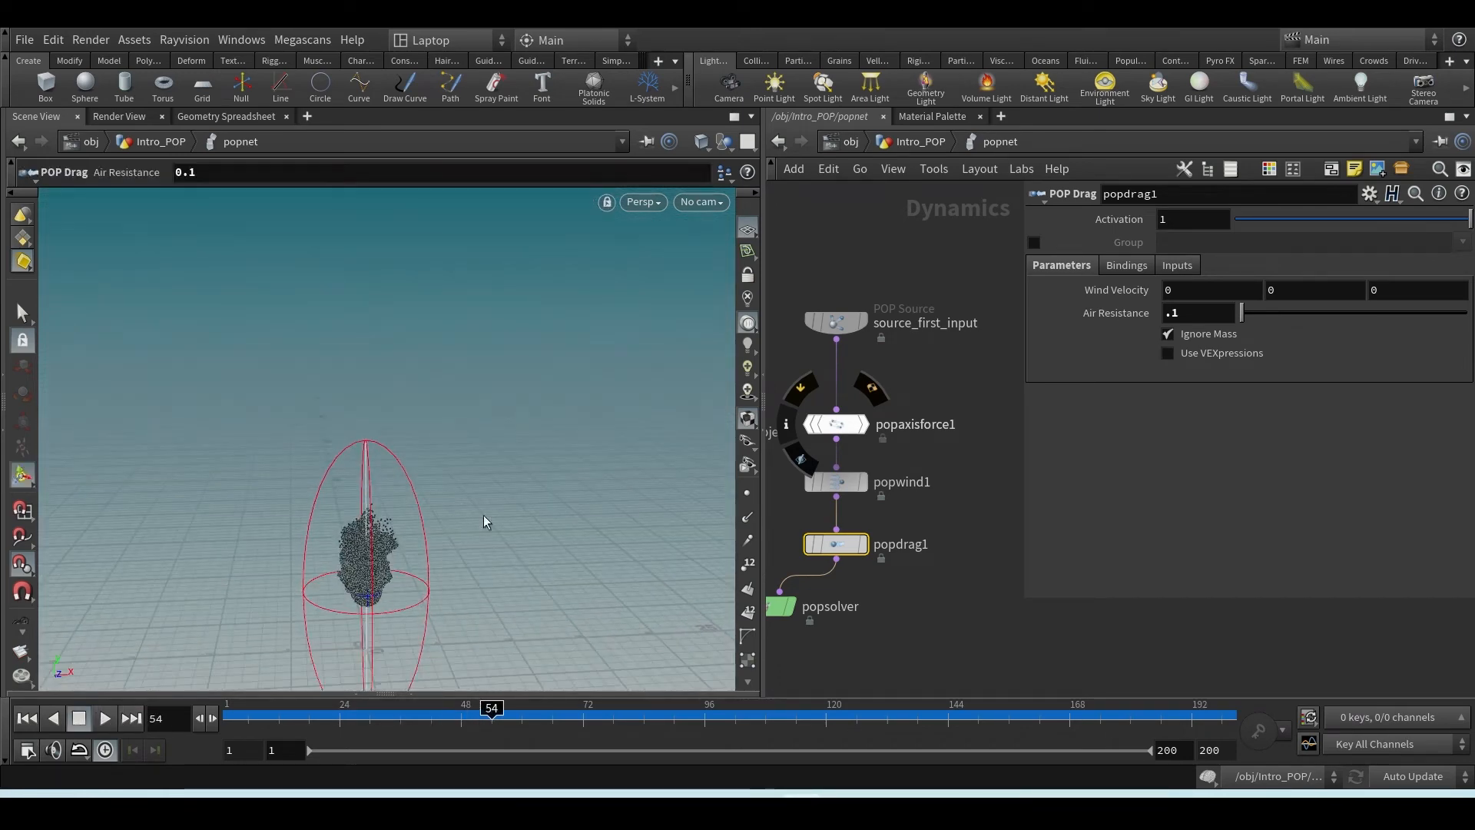
# - Select popaxisforce1, popwind1 and popdrag1, and place popforce1 beside the chain with the parameter area narrowed
pyautogui.moveTo(888, 476); pyautogui.dragTo(841, 563)
pyautogui.moveTo(963, 550); pyautogui.dragTo(918, 546, button='middle')
pyautogui.scroll(-3, 918, 546)
pyautogui.moveTo(973, 489); pyautogui.dragTo(899, 448)
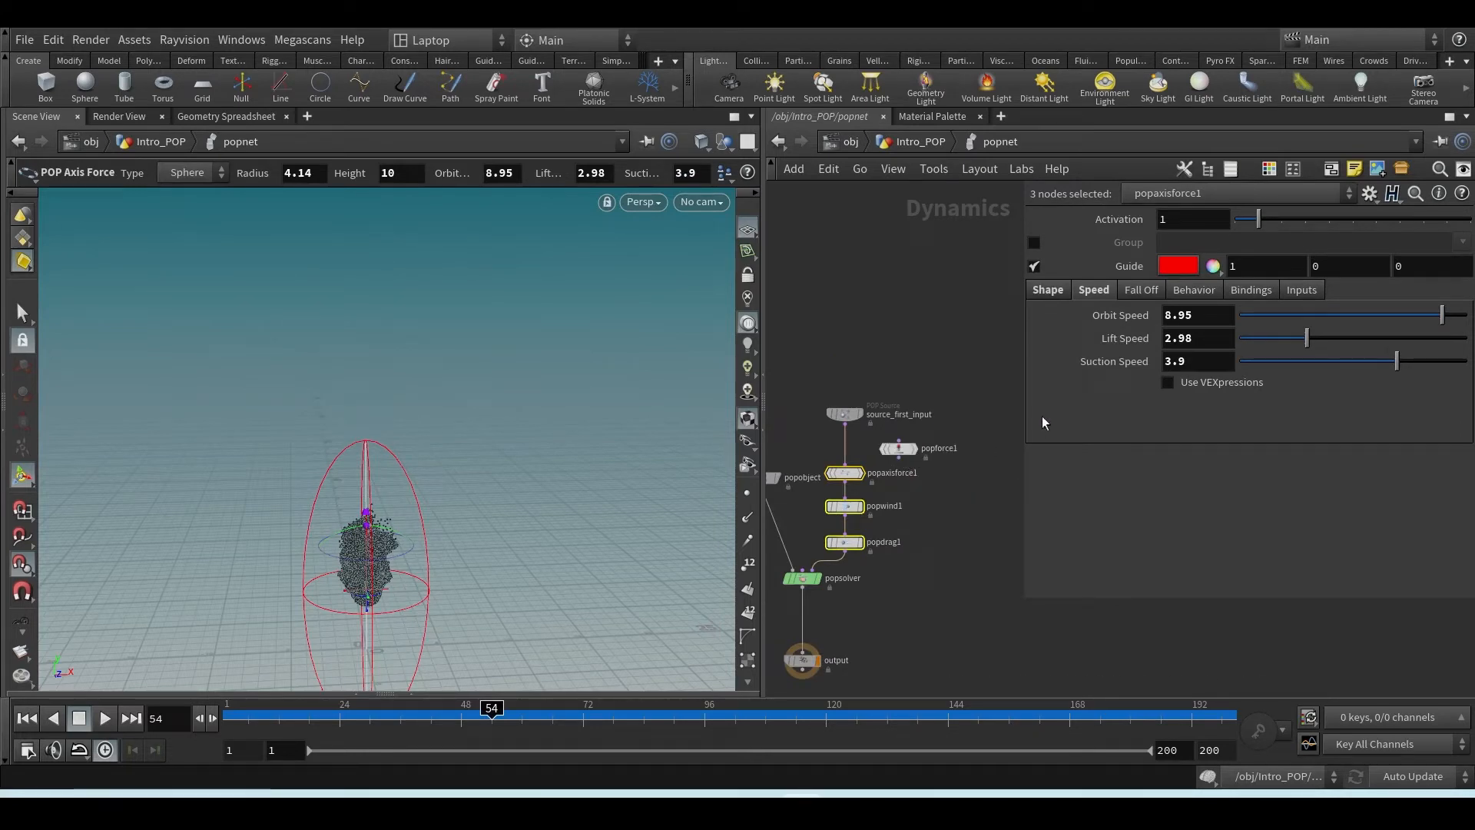
pyautogui.moveTo(1026, 399); pyautogui.dragTo(1169, 400)
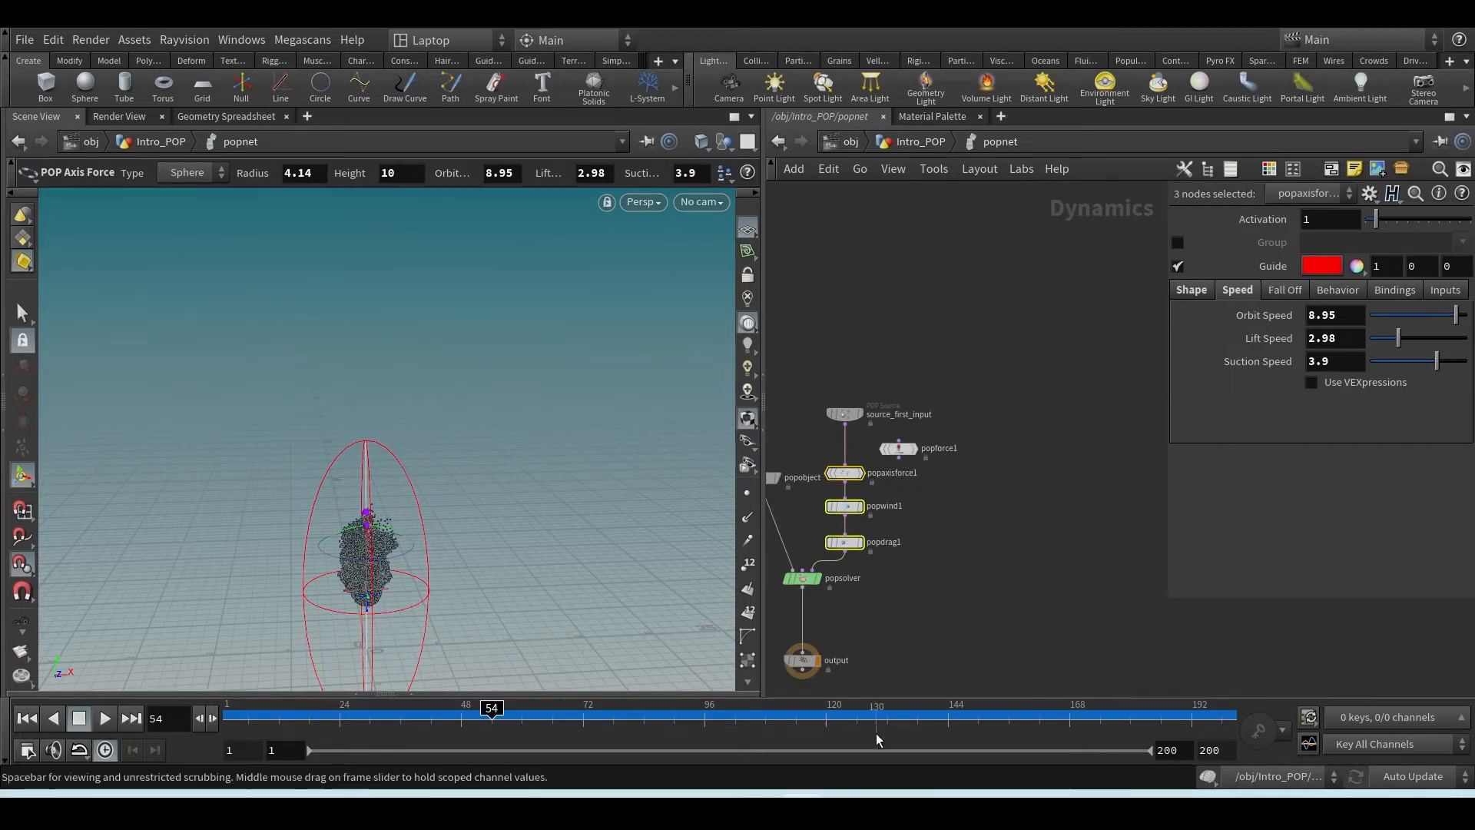
# - Switch to the image 01_Explanation.jpg, review its inbuilt forces and source sections including poplocation1, and return to Houdini
pyautogui.moveTo(842, 789)
pyautogui.click(937, 722)
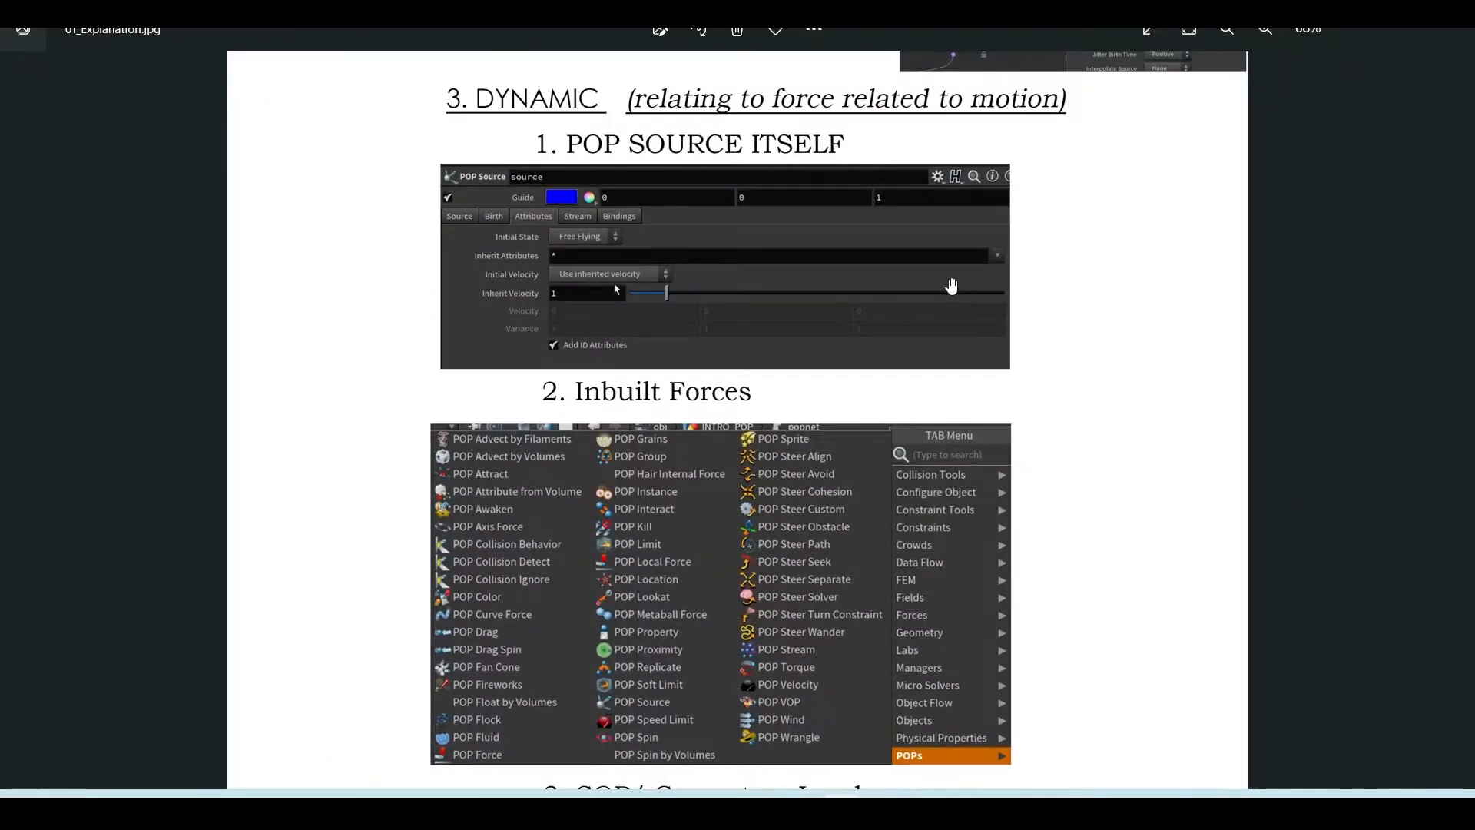
pyautogui.scroll(4, 959, 587)
pyautogui.scroll(6, 959, 586)
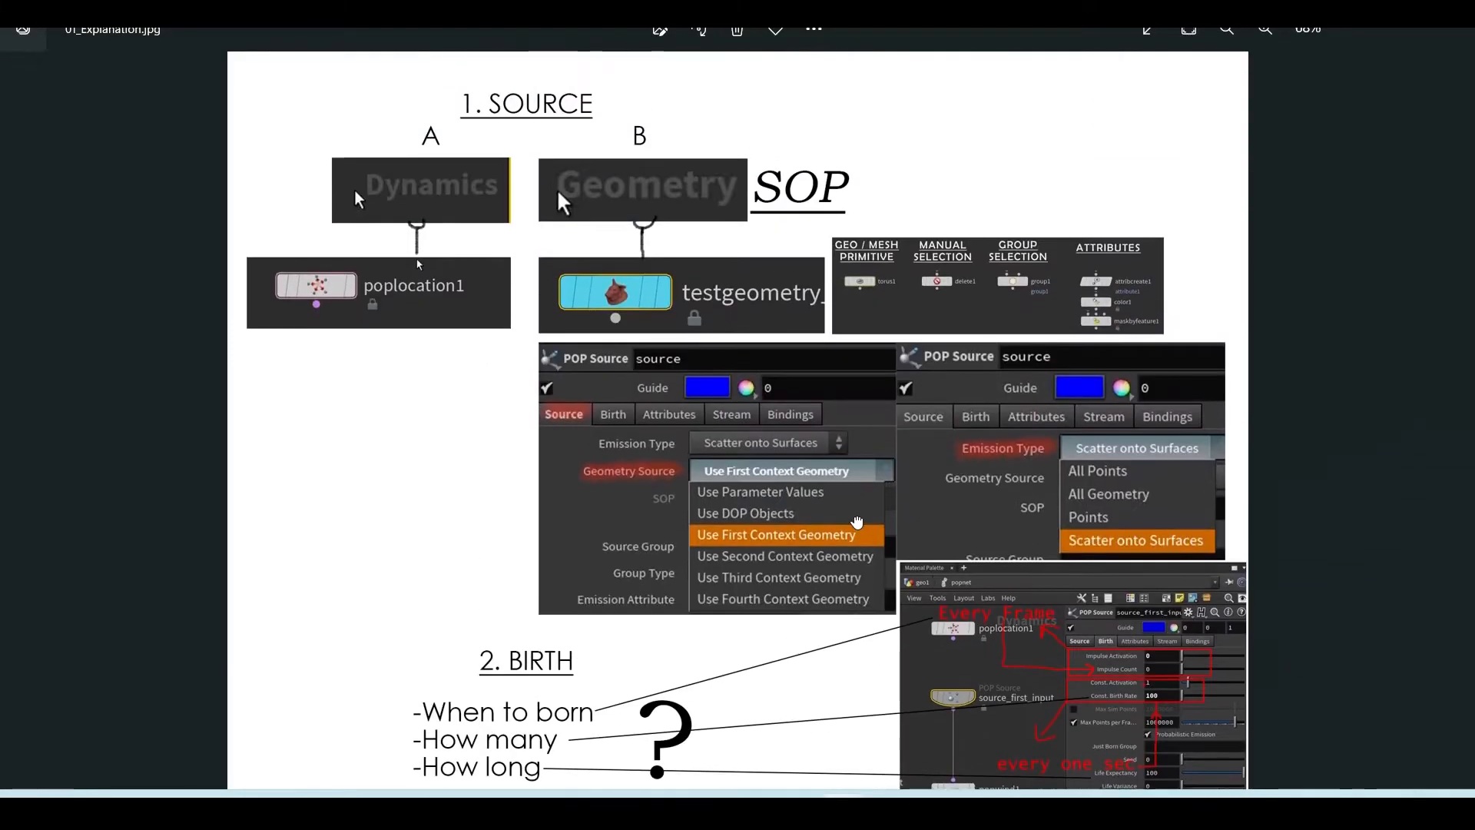
pyautogui.scroll(4, 977, 198)
pyautogui.moveTo(894, 295); pyautogui.dragTo(824, 331)
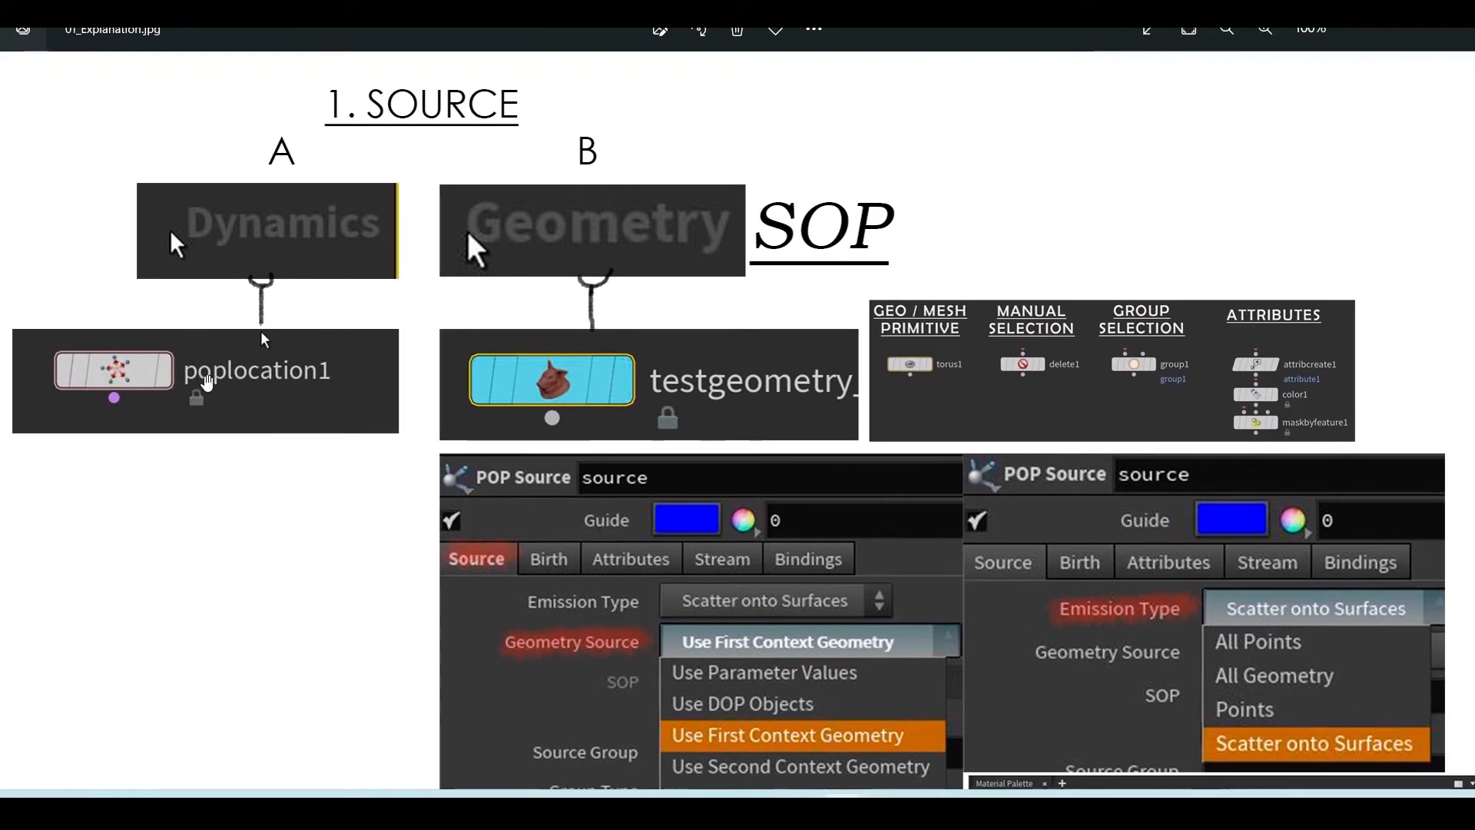
pyautogui.click(1369, 34)
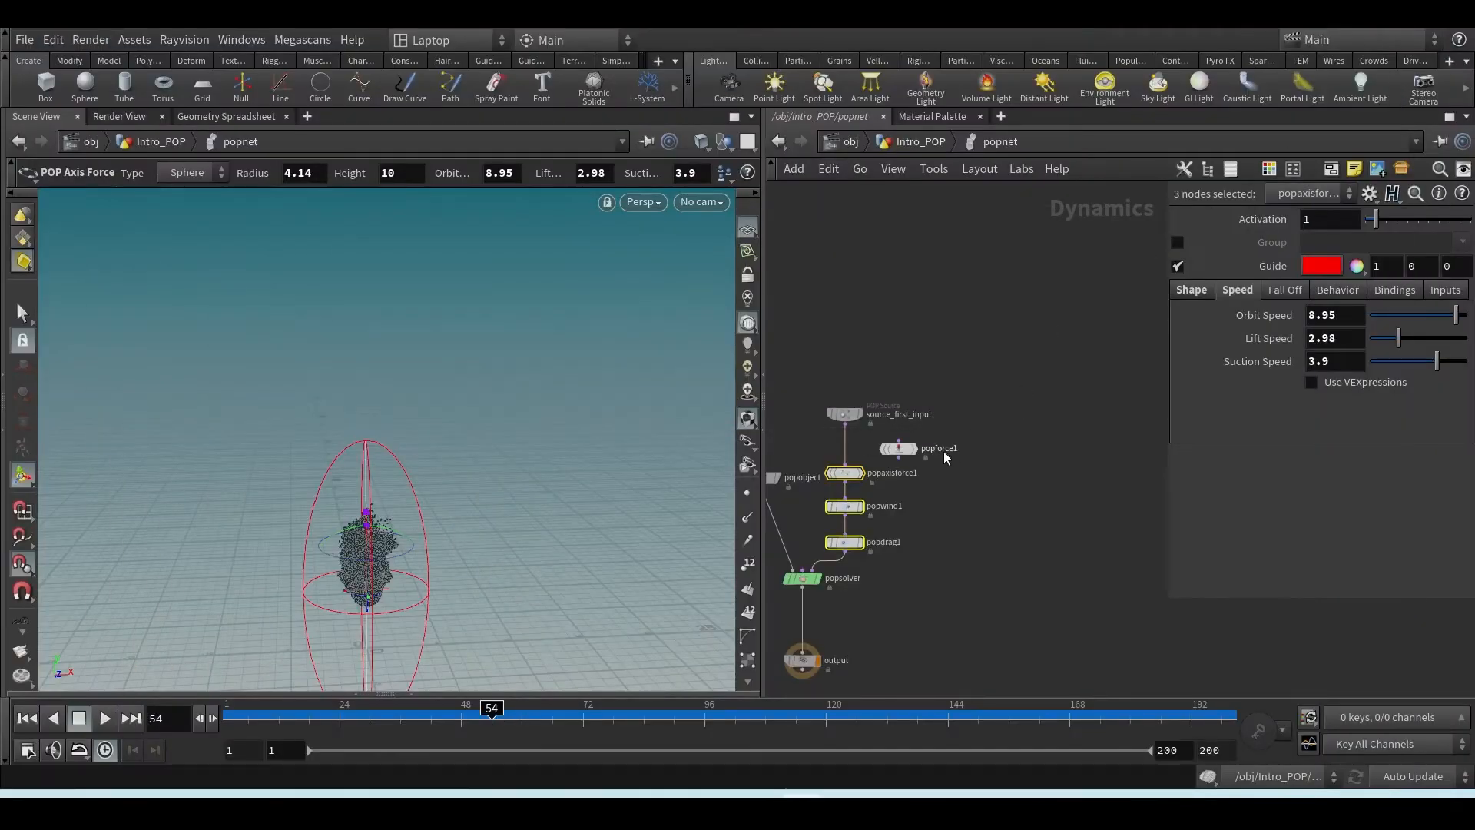
# - Move popforce1 well away from the node chain and search the node list for POP Location
pyautogui.scroll(2, 947, 456)
pyautogui.moveTo(875, 445); pyautogui.dragTo(1094, 461)
pyautogui.click(910, 435)
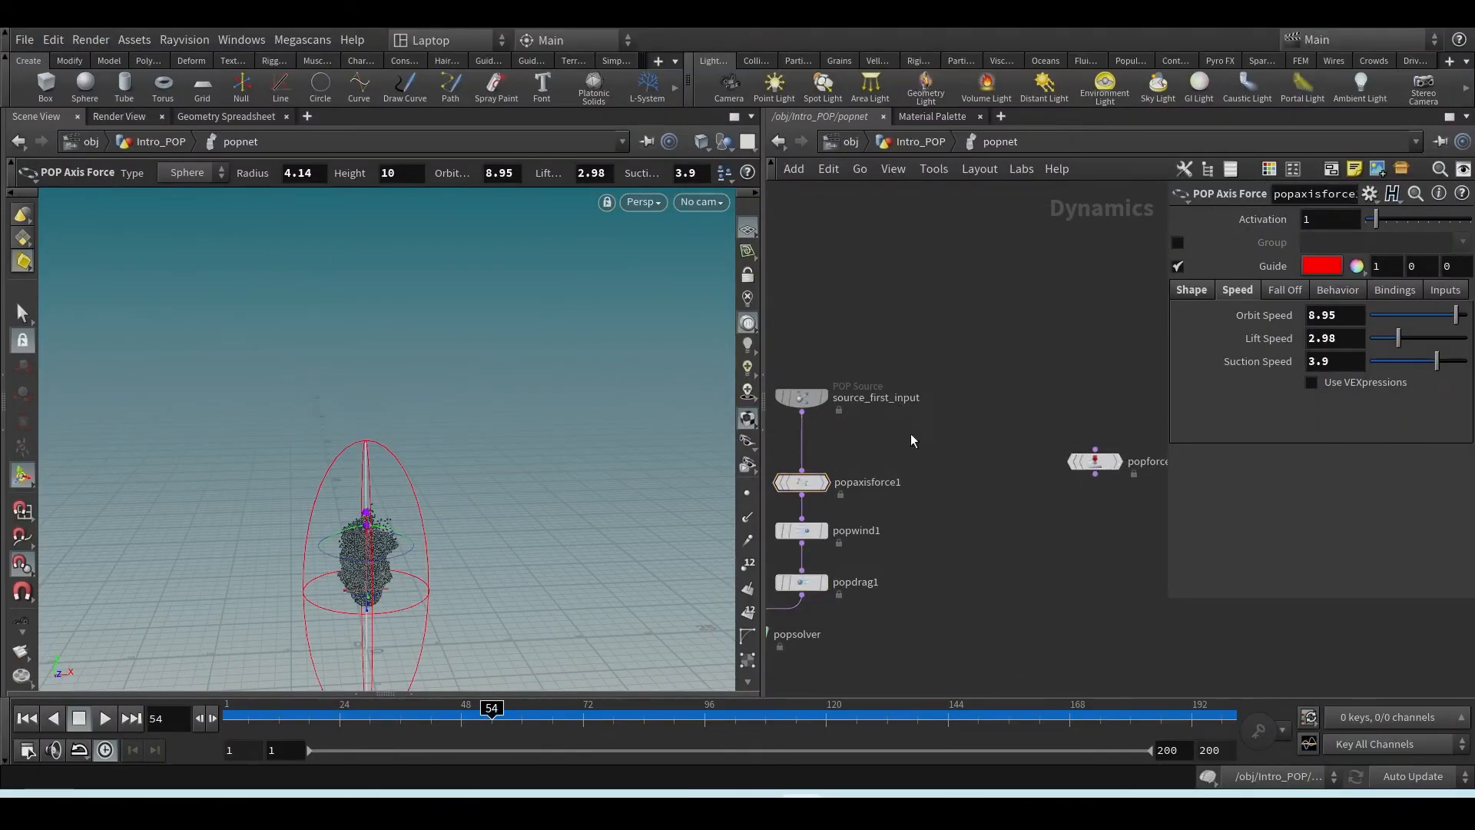
pyautogui.press('Tab')
pyautogui.write('pop loco')
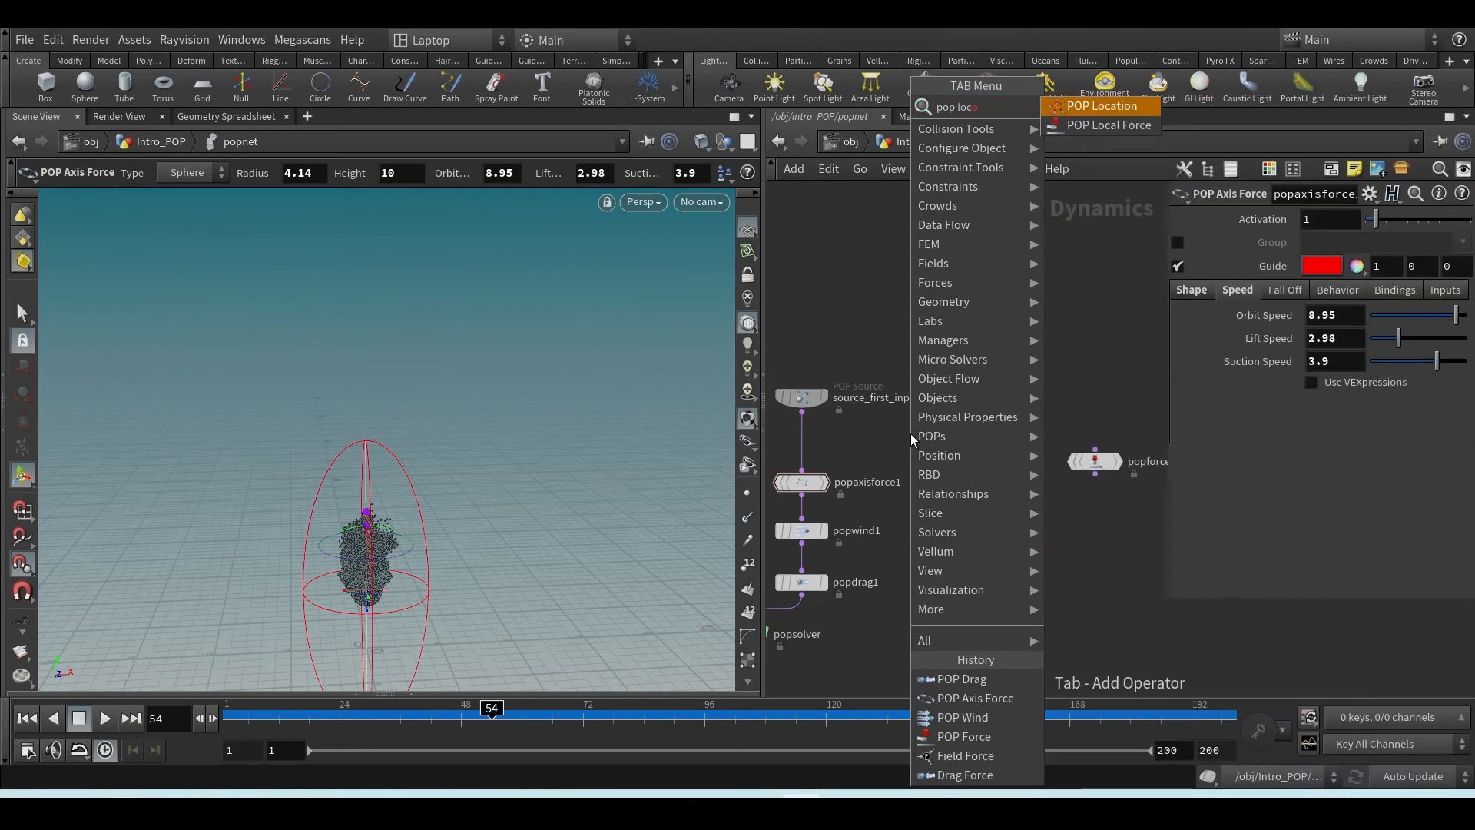
# - Add a POP Location node beside the particle source chain and rewind the simulation to frame 1
pyautogui.press('Return')
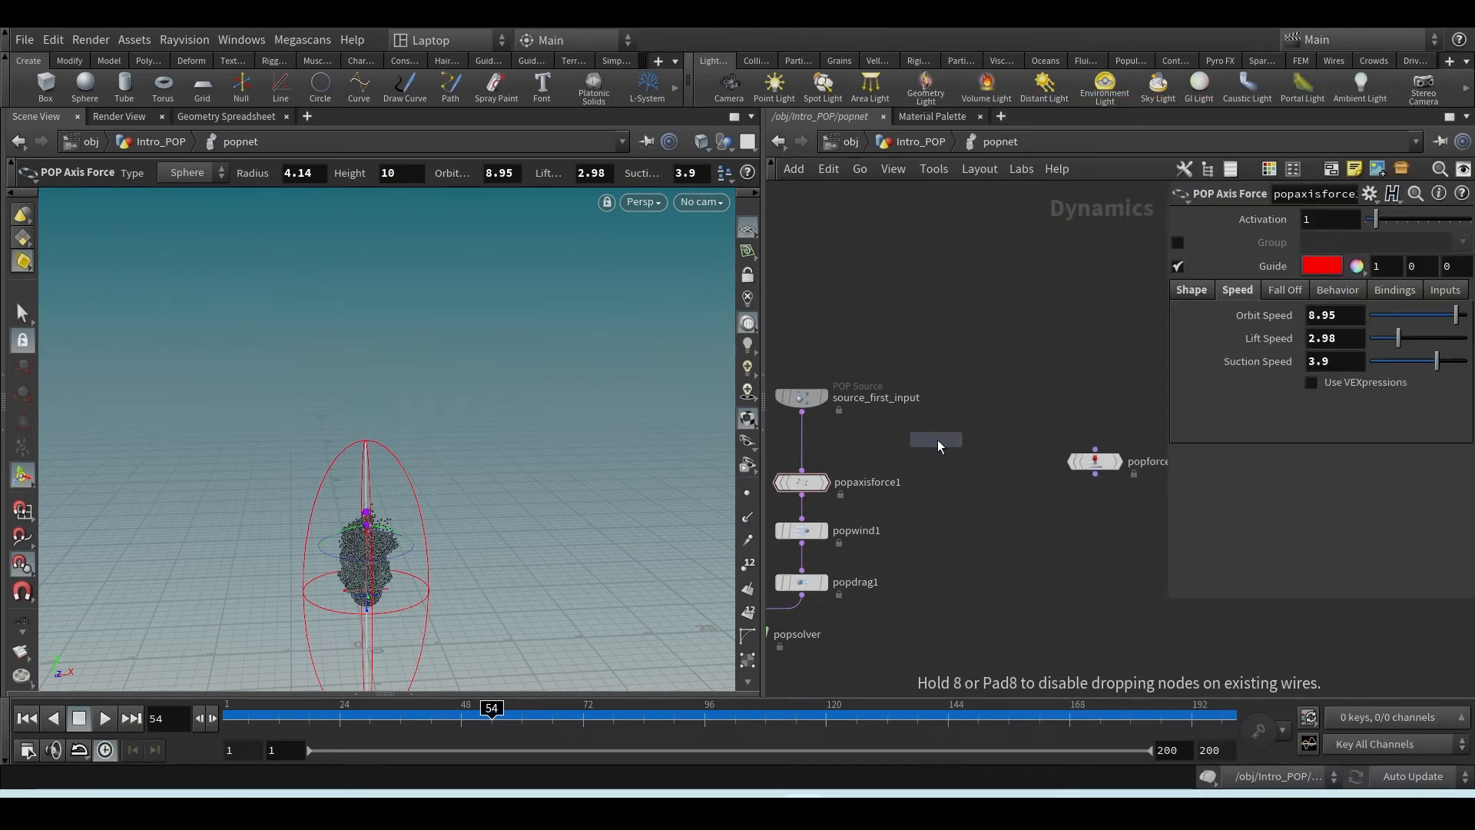
pyautogui.click(952, 419)
pyautogui.press('h')
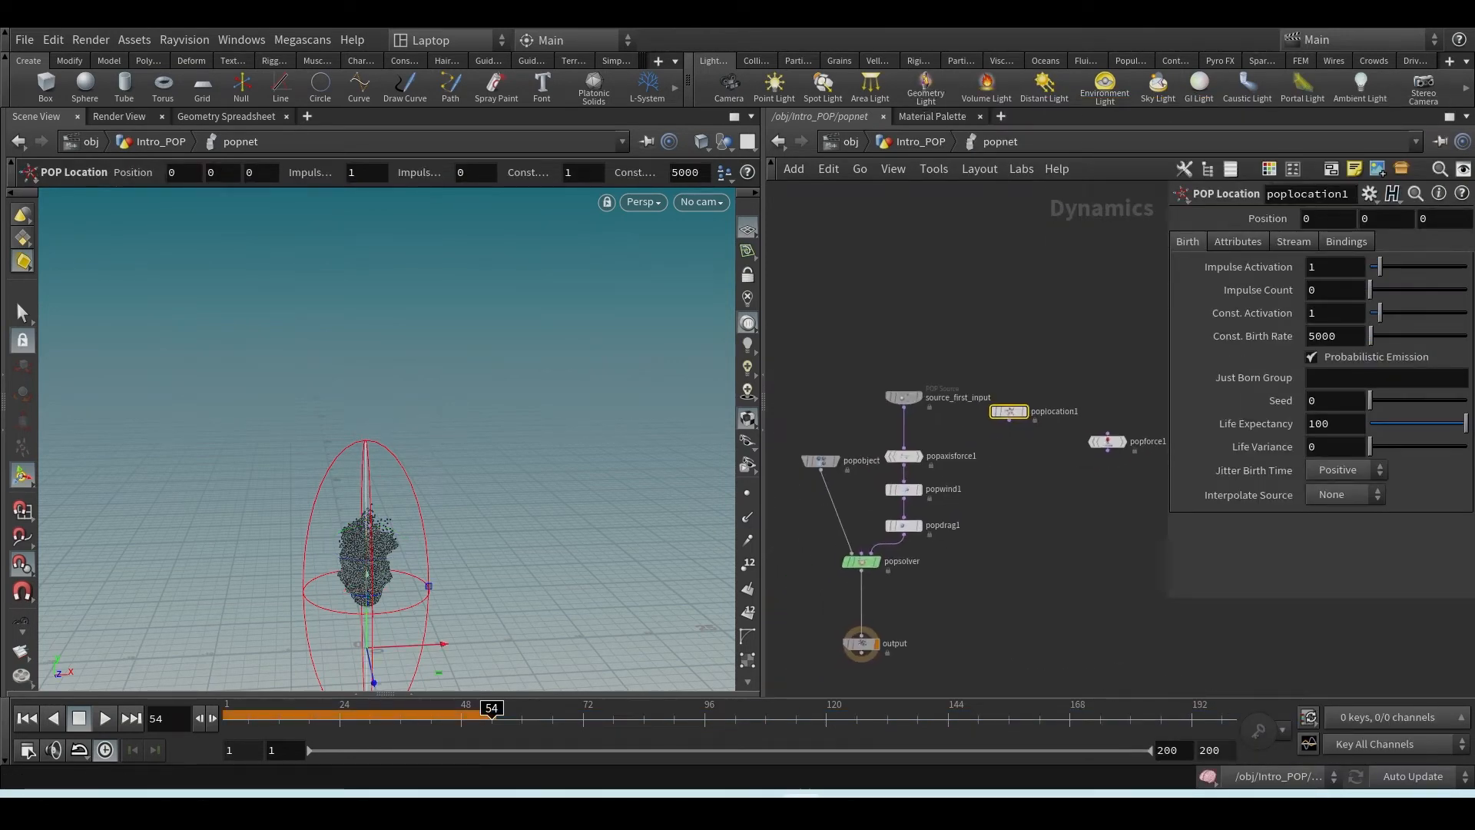
pyautogui.click(27, 722)
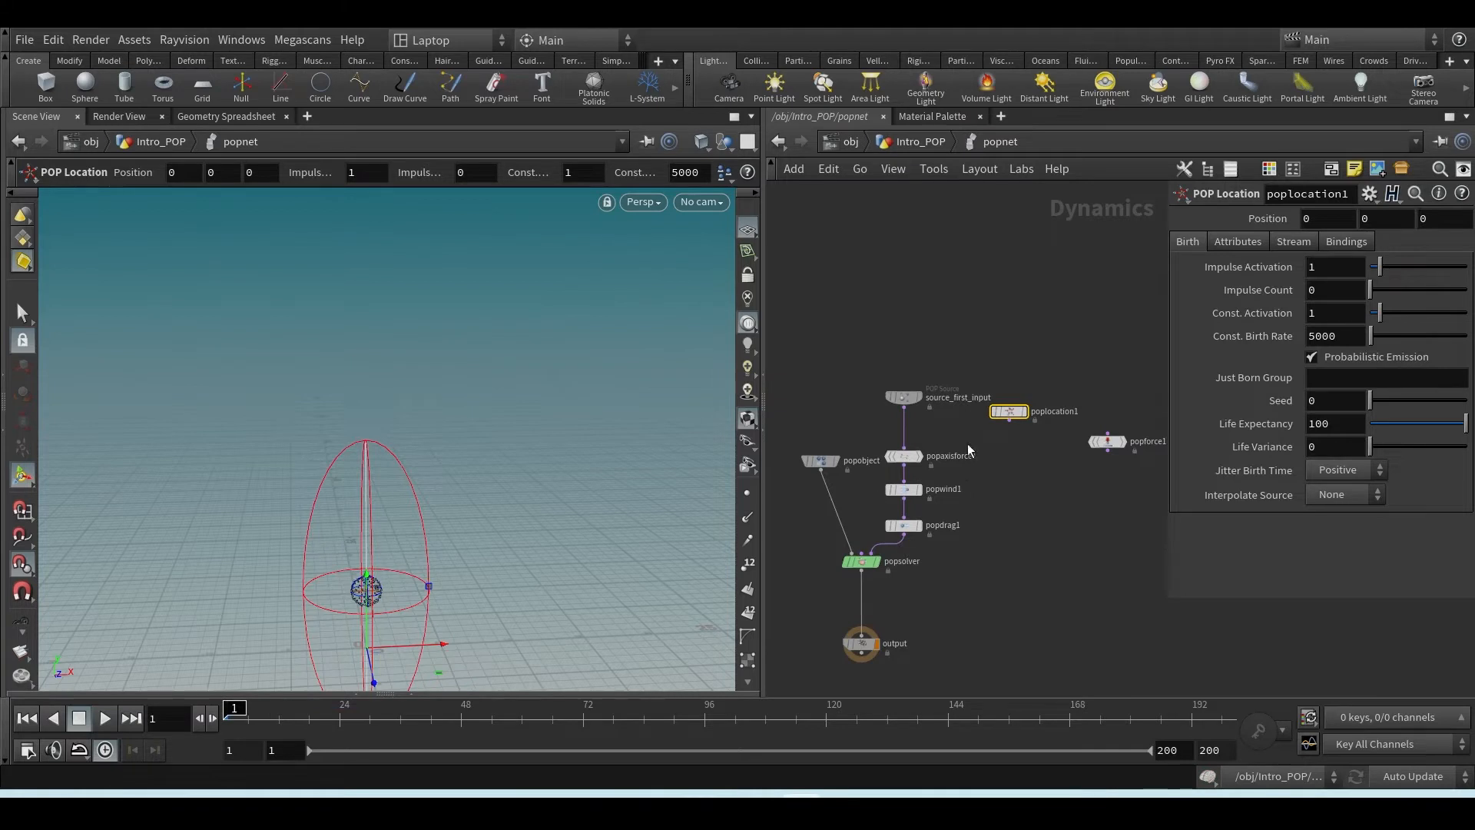
# - Lay out and move the source_first_input to popdrag1 chain upward, and feed the popsolver from poplocation1 instead
pyautogui.moveTo(939, 524); pyautogui.dragTo(899, 526)
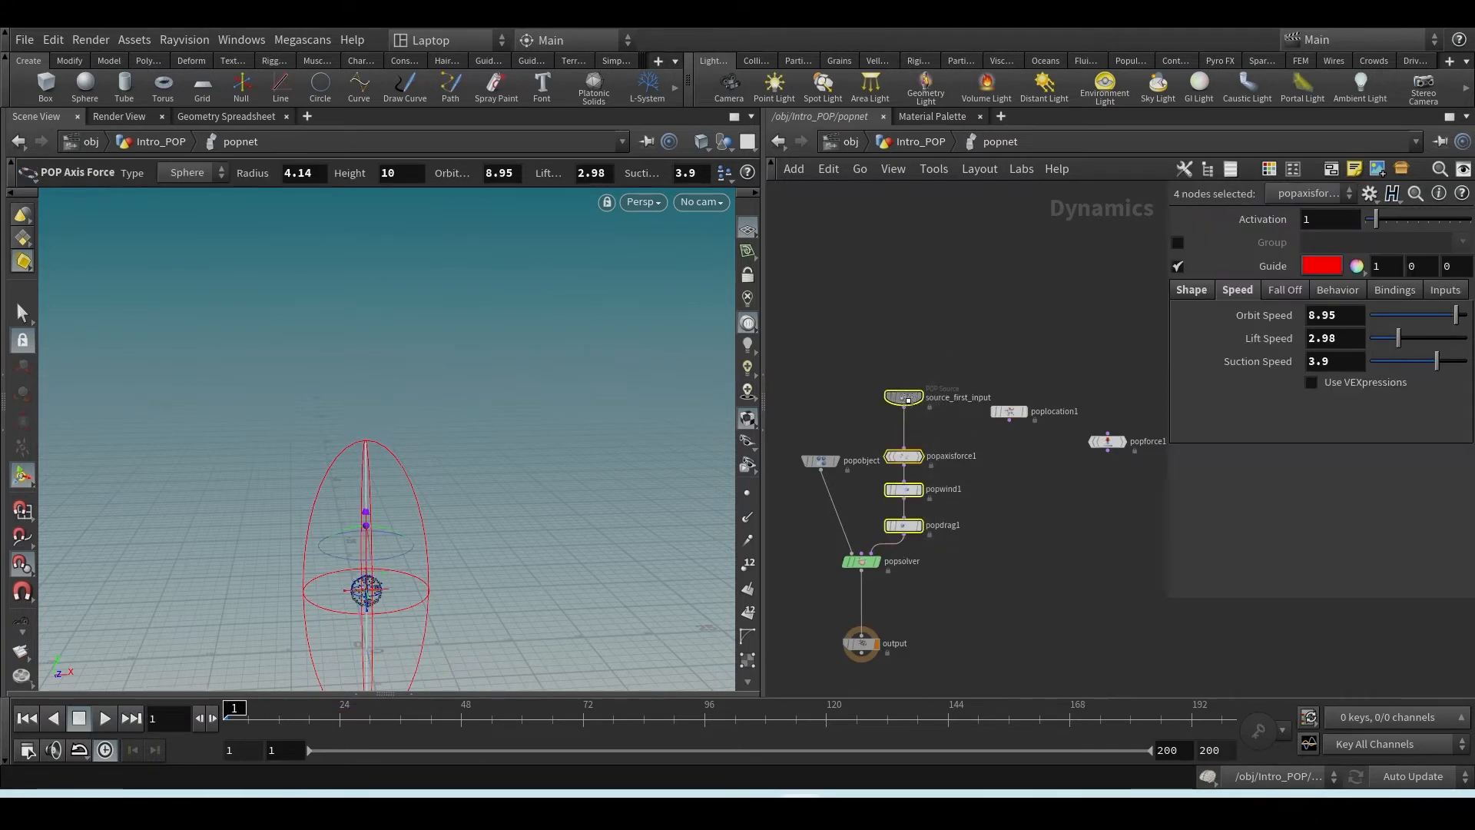
pyautogui.press('l')
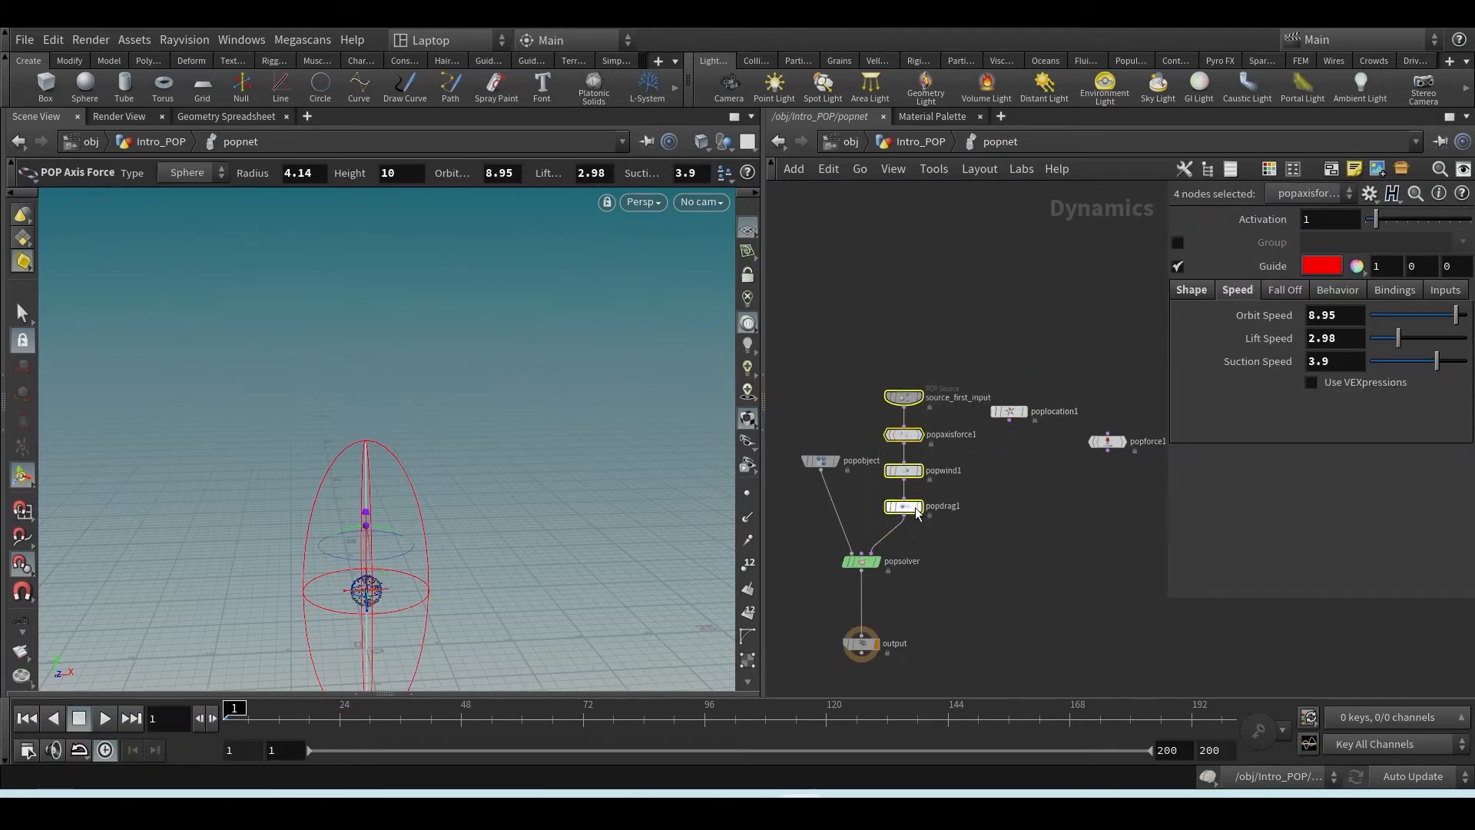
pyautogui.moveTo(910, 516); pyautogui.dragTo(906, 405)
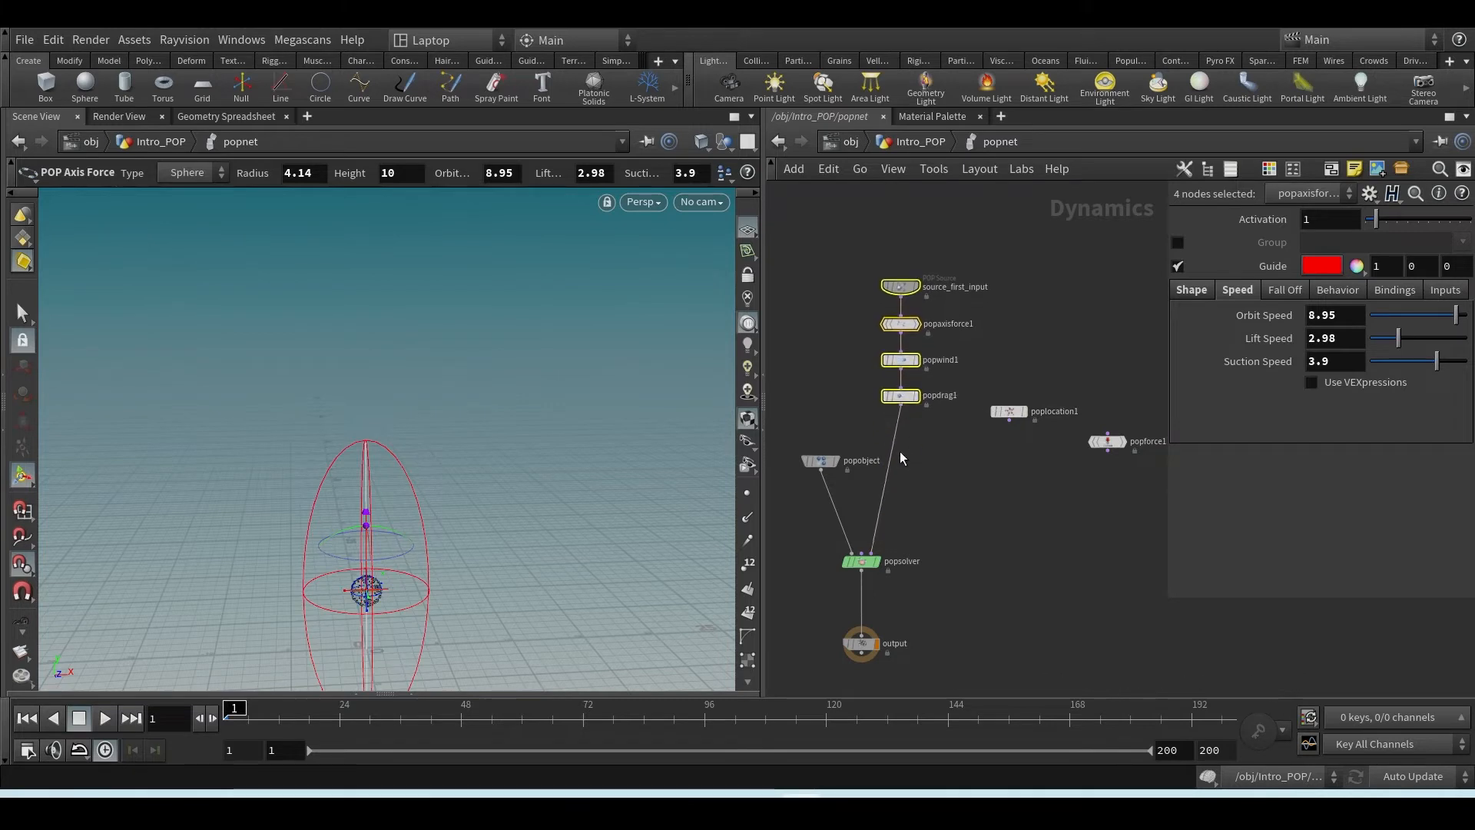
pyautogui.moveTo(891, 457); pyautogui.dragTo(912, 494)
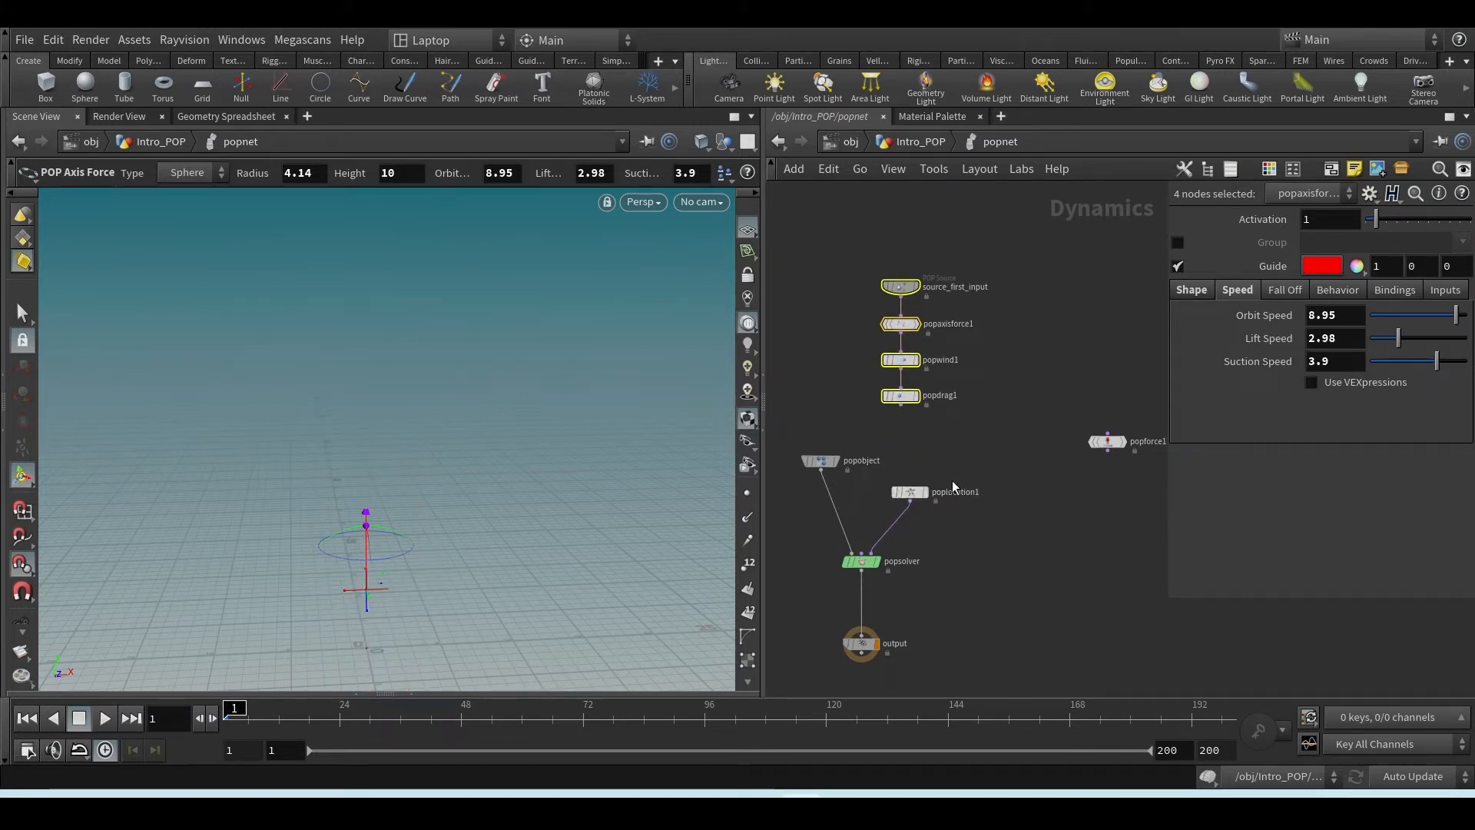
pyautogui.scroll(3, 947, 528)
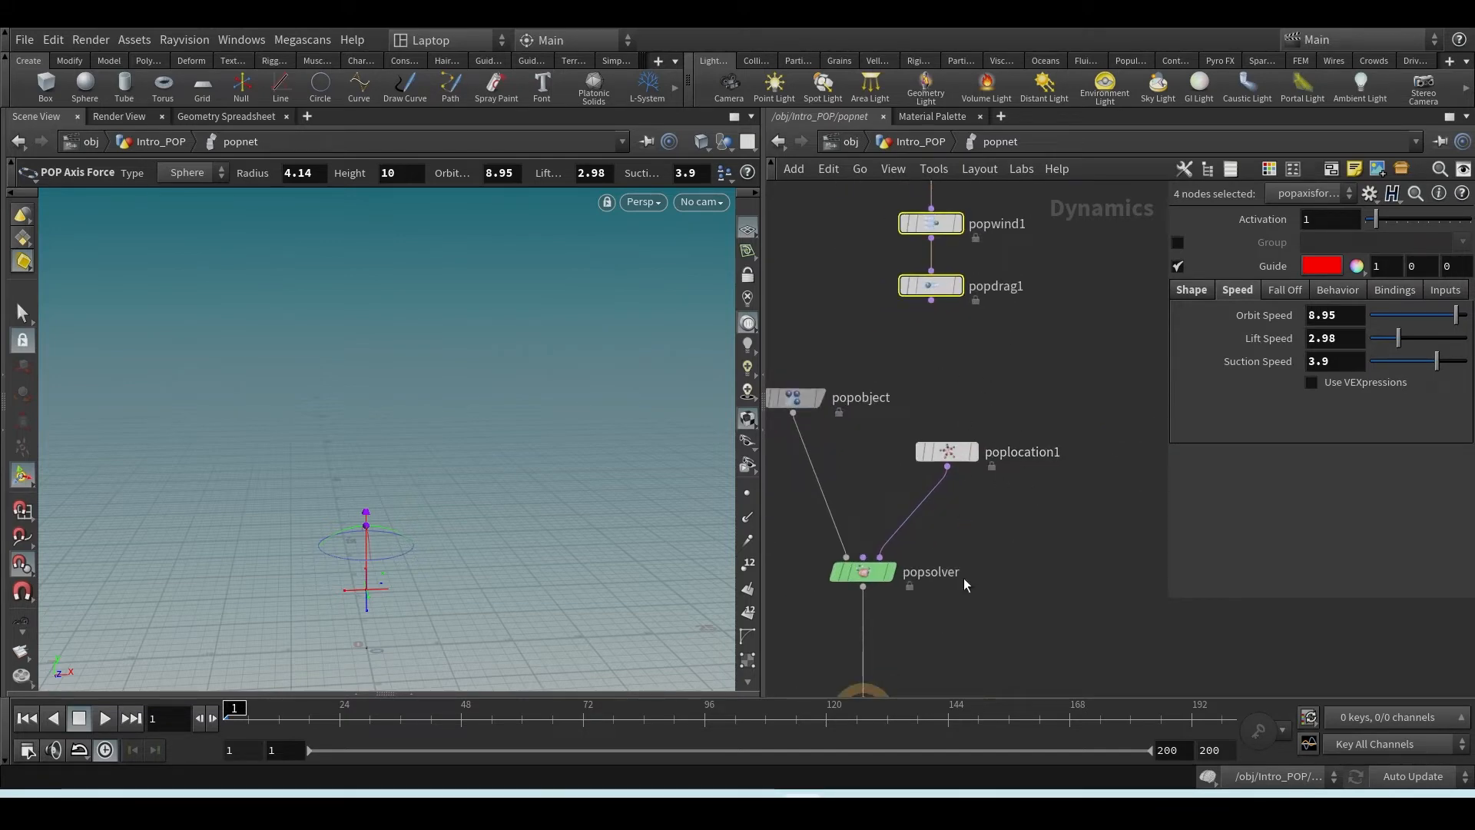
# - Review the particle source diagram in the 01_Explanation.jpg image in Photos, then return to Houdini
pyautogui.moveTo(841, 794)
pyautogui.click(948, 711)
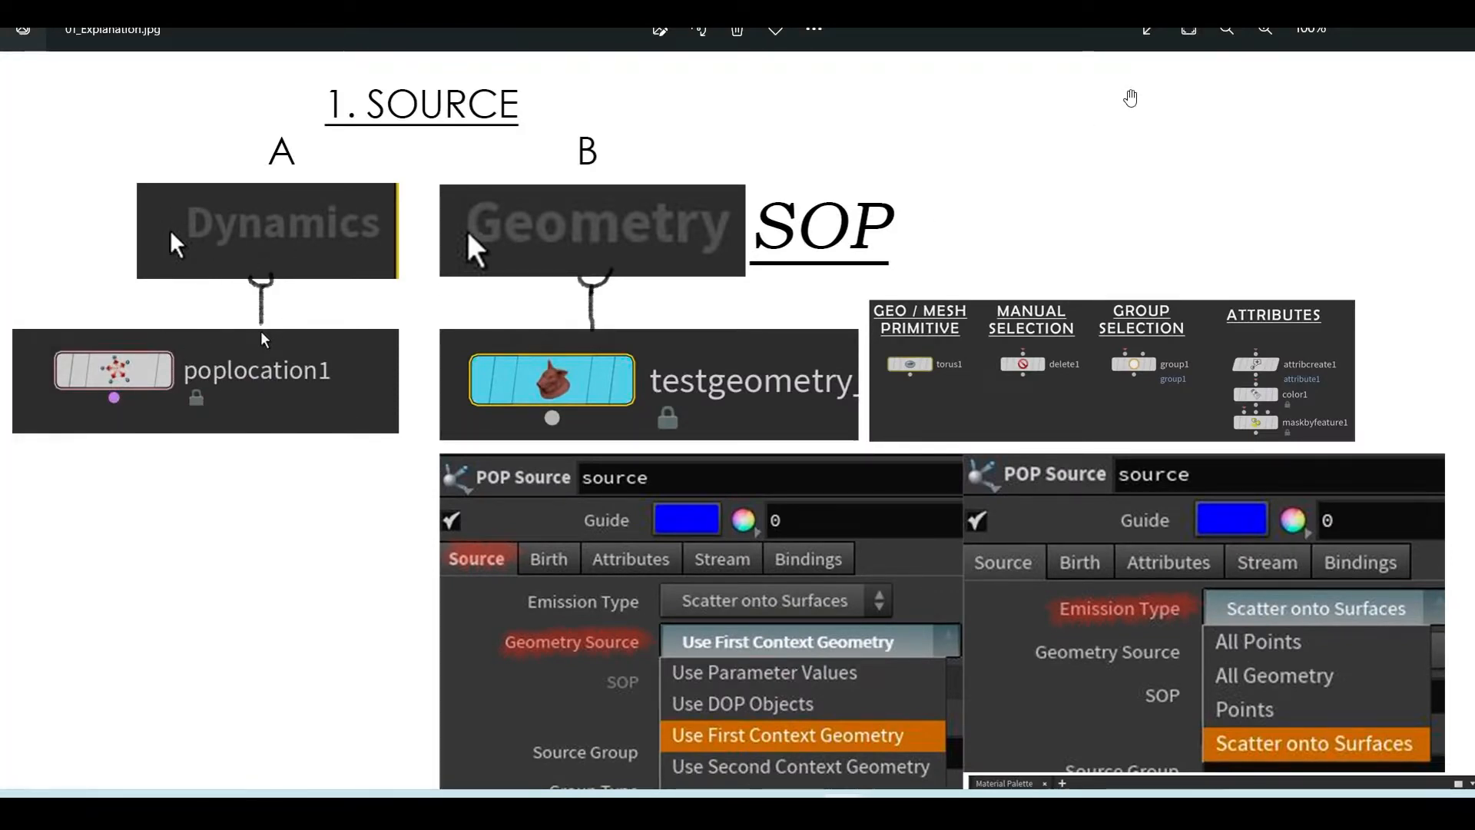
pyautogui.click(1365, 32)
# - Select the poplocation1 node to inspect its parameters and its position handle in the scene
pyautogui.scroll(-4, 998, 471)
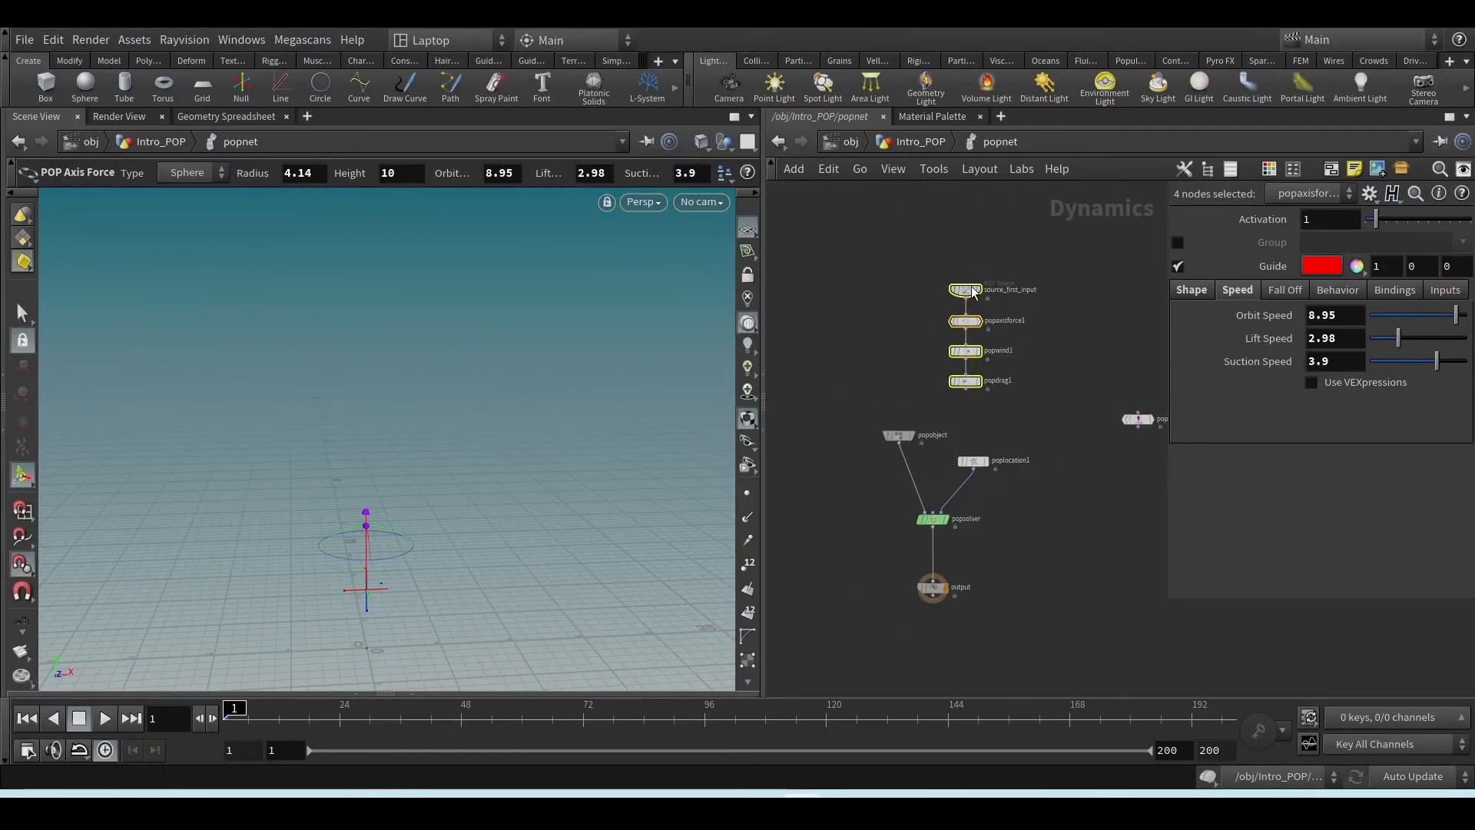
pyautogui.scroll(3, 974, 375)
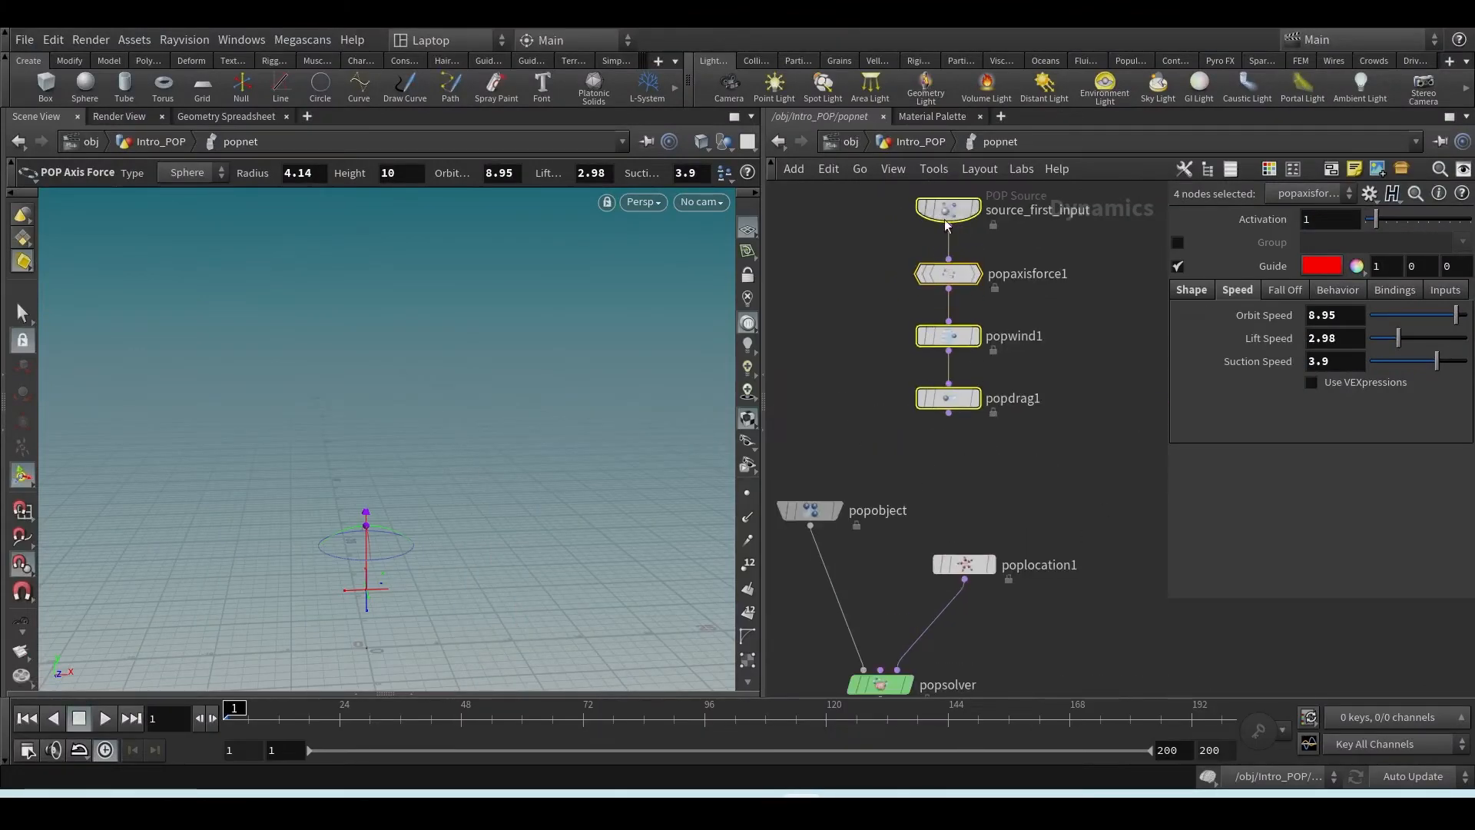
pyautogui.moveTo(1060, 525); pyautogui.dragTo(1039, 421, button='middle')
pyautogui.moveTo(1039, 415); pyautogui.dragTo(897, 492)
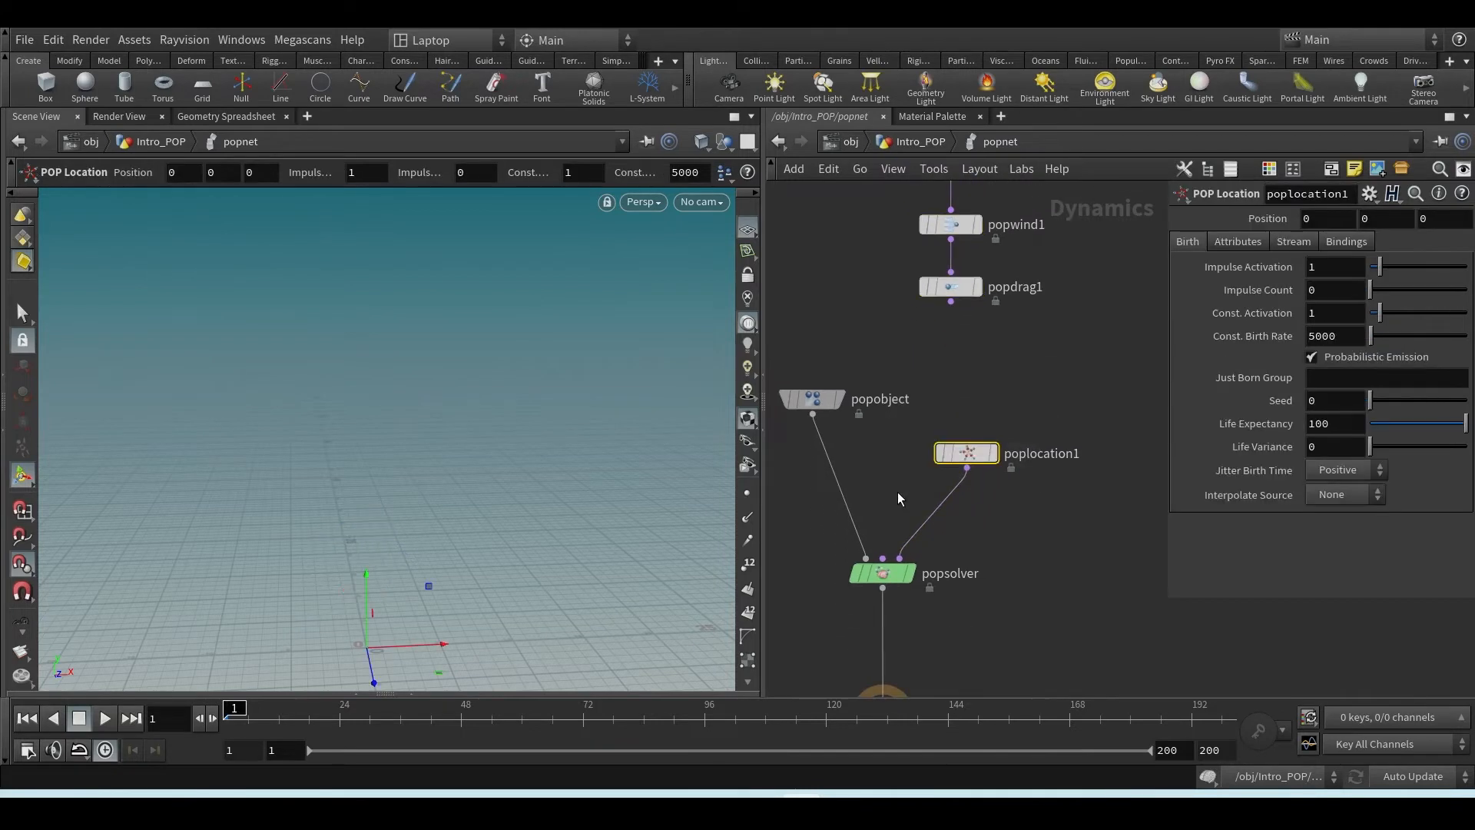
pyautogui.press('Escape')
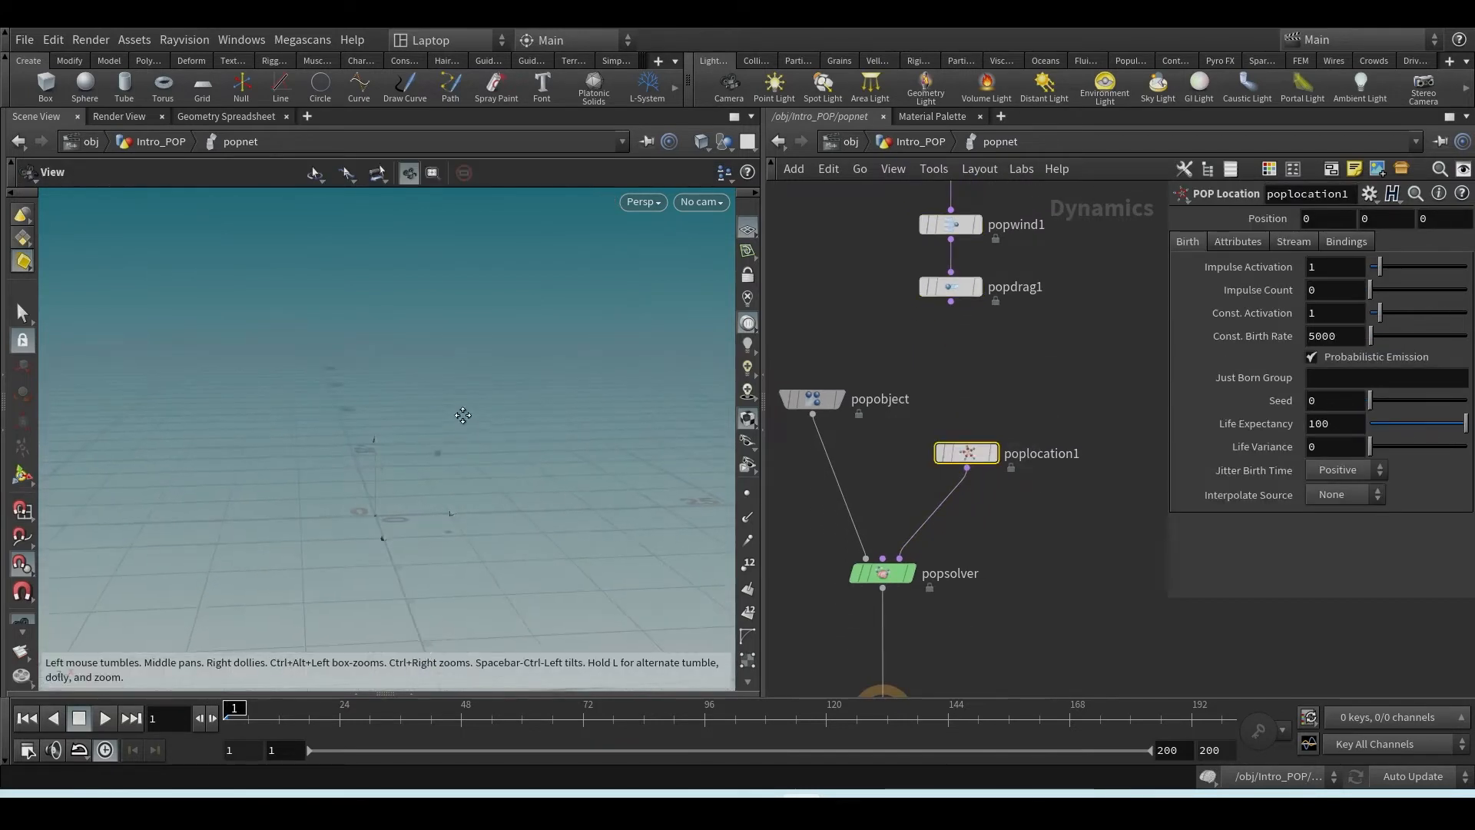
pyautogui.press('Return')
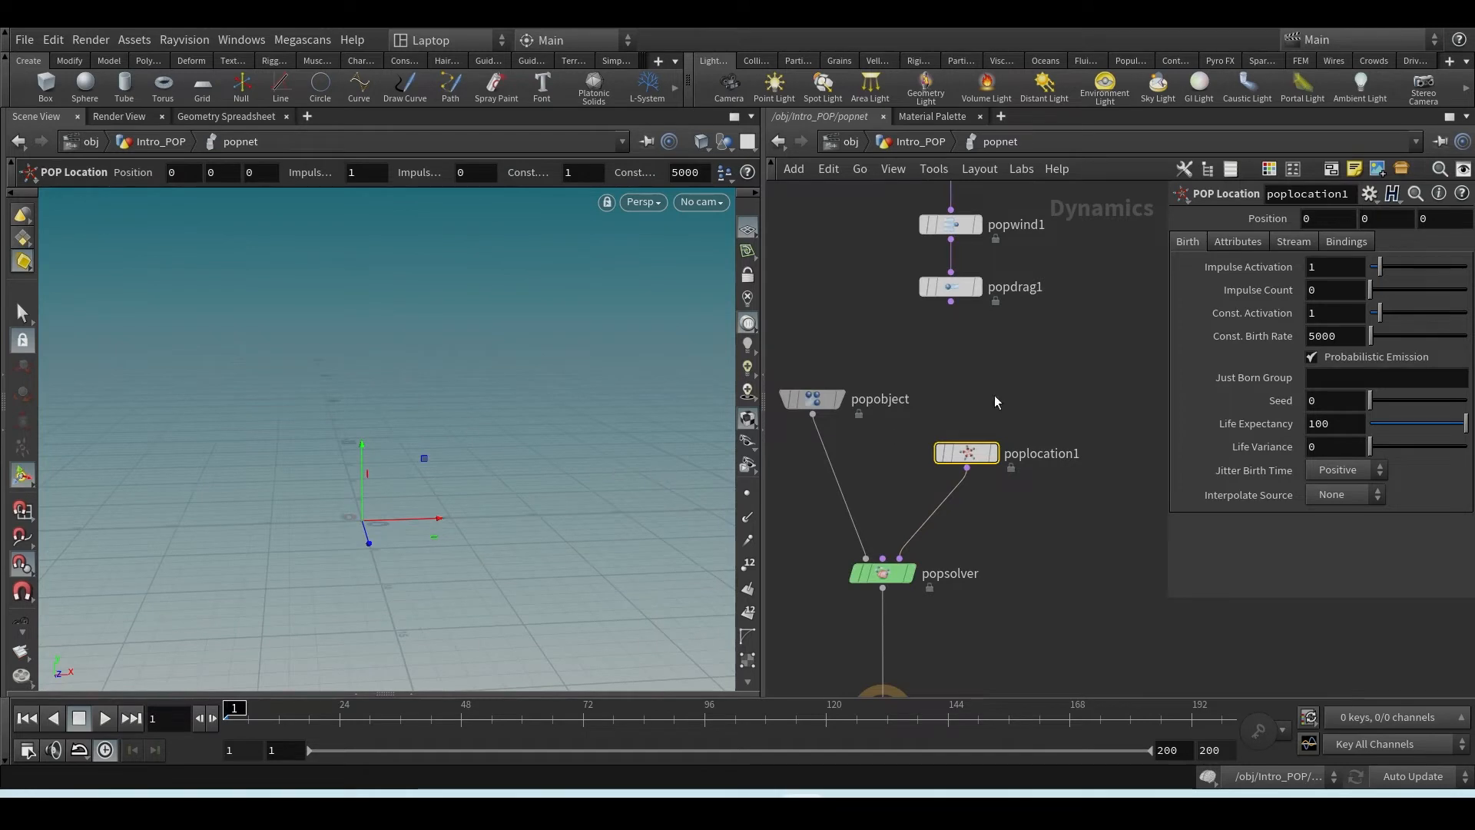
# - Place source_first_input near poplocation1 and compare the Birth and Source parameters of the two nodes
pyautogui.scroll(1, 1095, 342)
pyautogui.moveTo(1095, 342); pyautogui.dragTo(927, 463, button='middle')
pyautogui.scroll(-4, 927, 463)
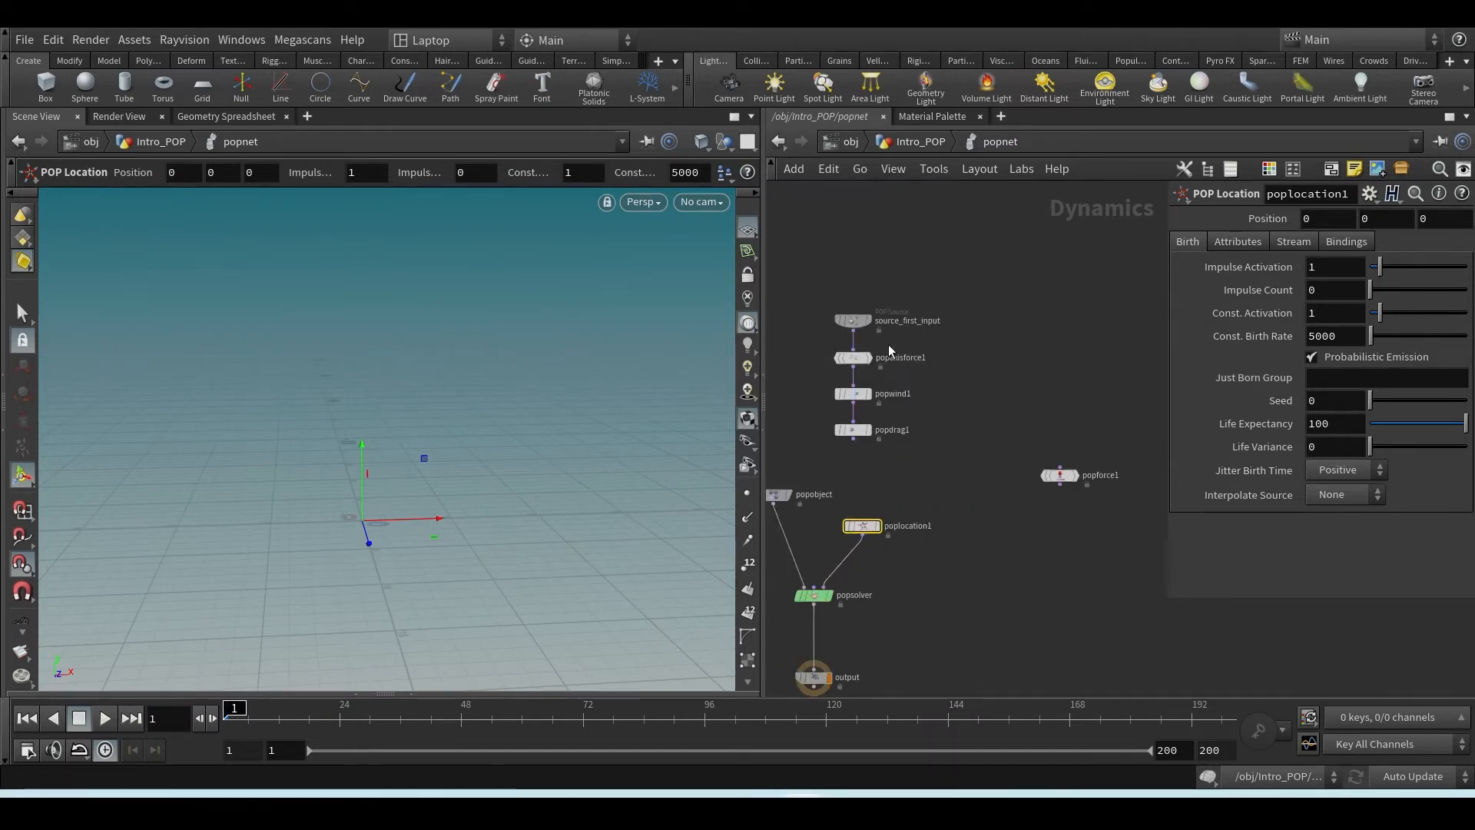
pyautogui.moveTo(858, 321); pyautogui.dragTo(951, 465)
pyautogui.scroll(3, 951, 491)
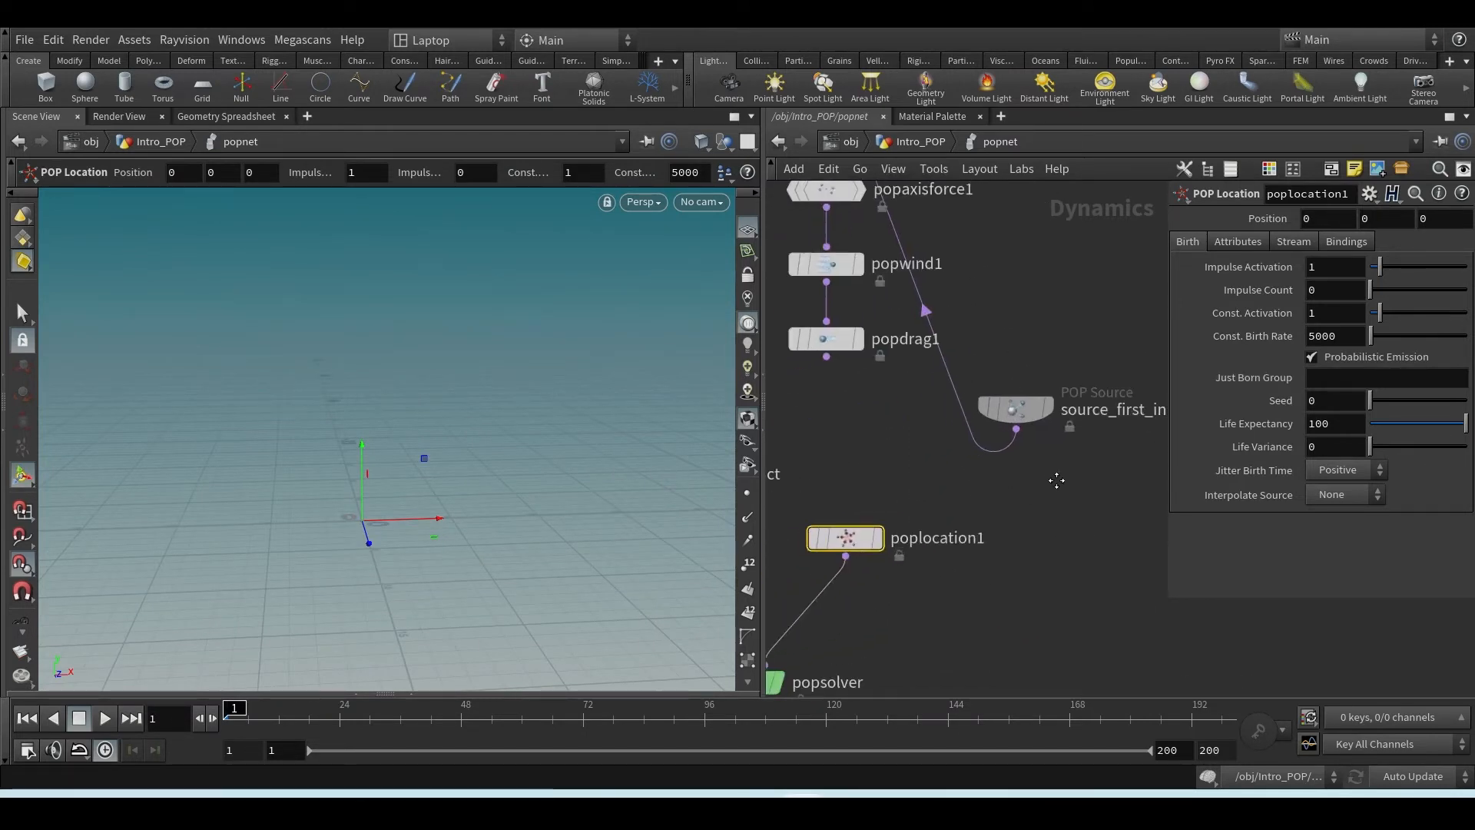
pyautogui.click(1029, 384)
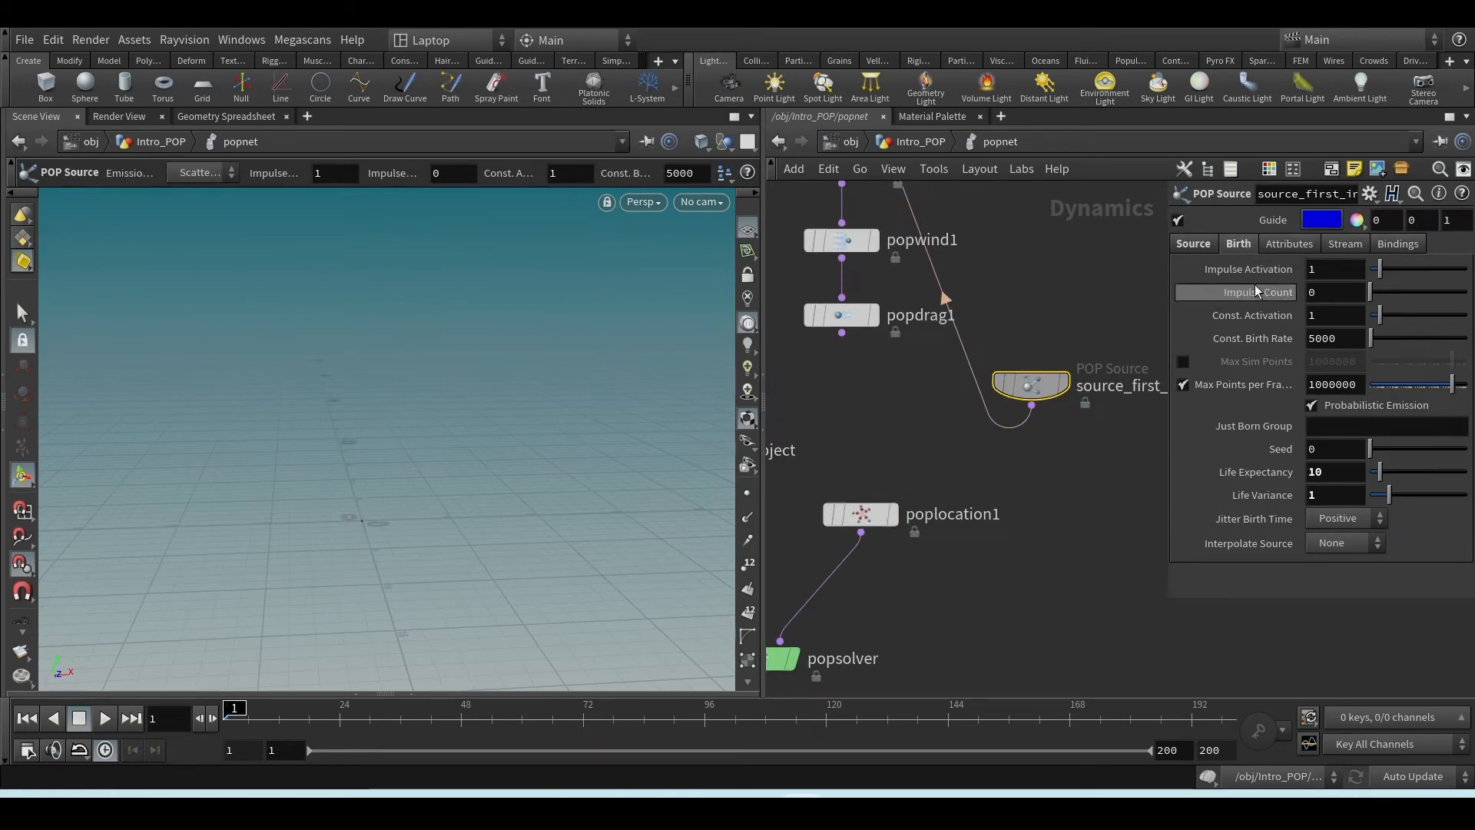
pyautogui.click(860, 514)
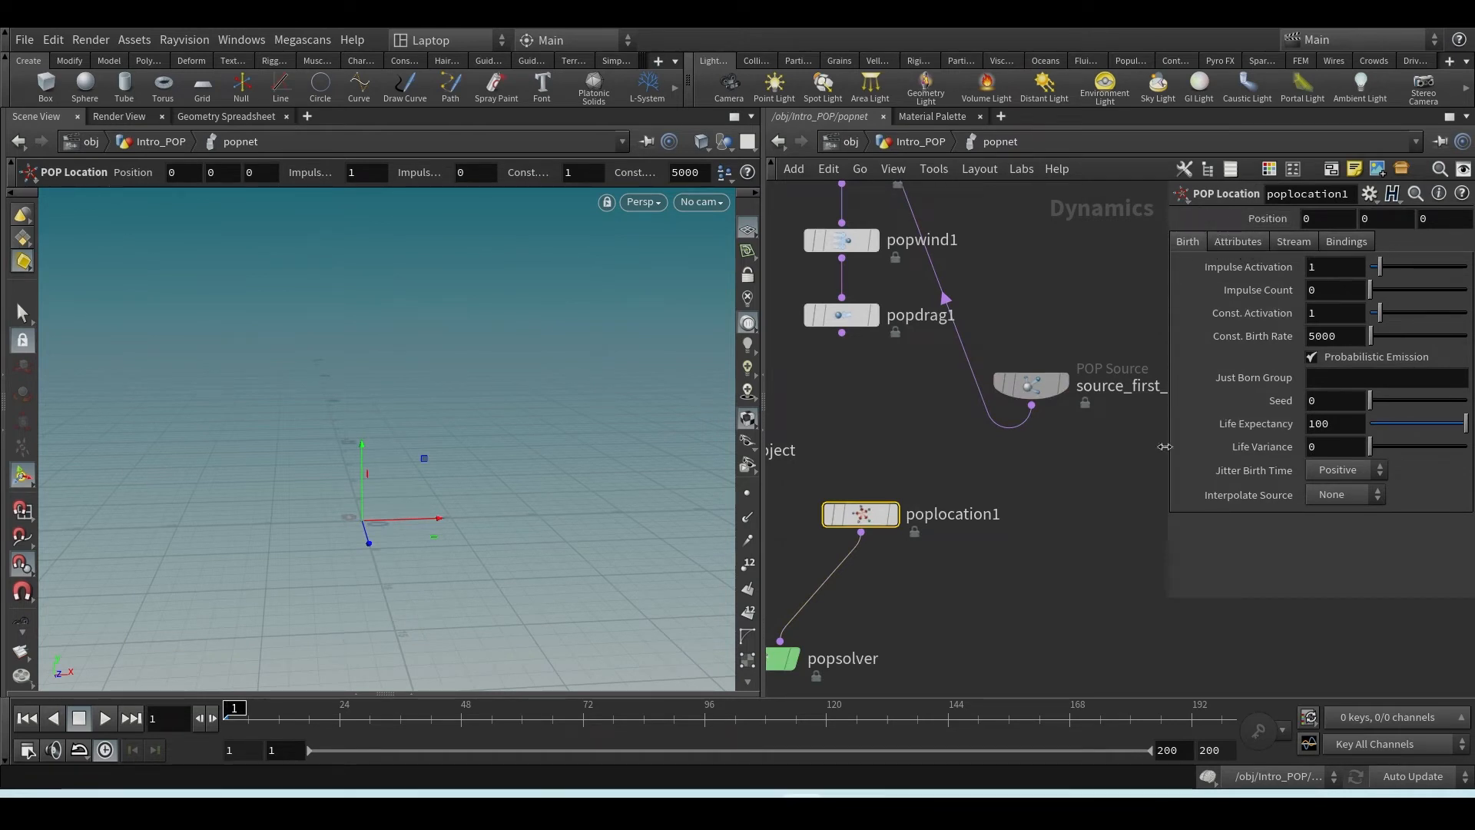
pyautogui.click(1031, 384)
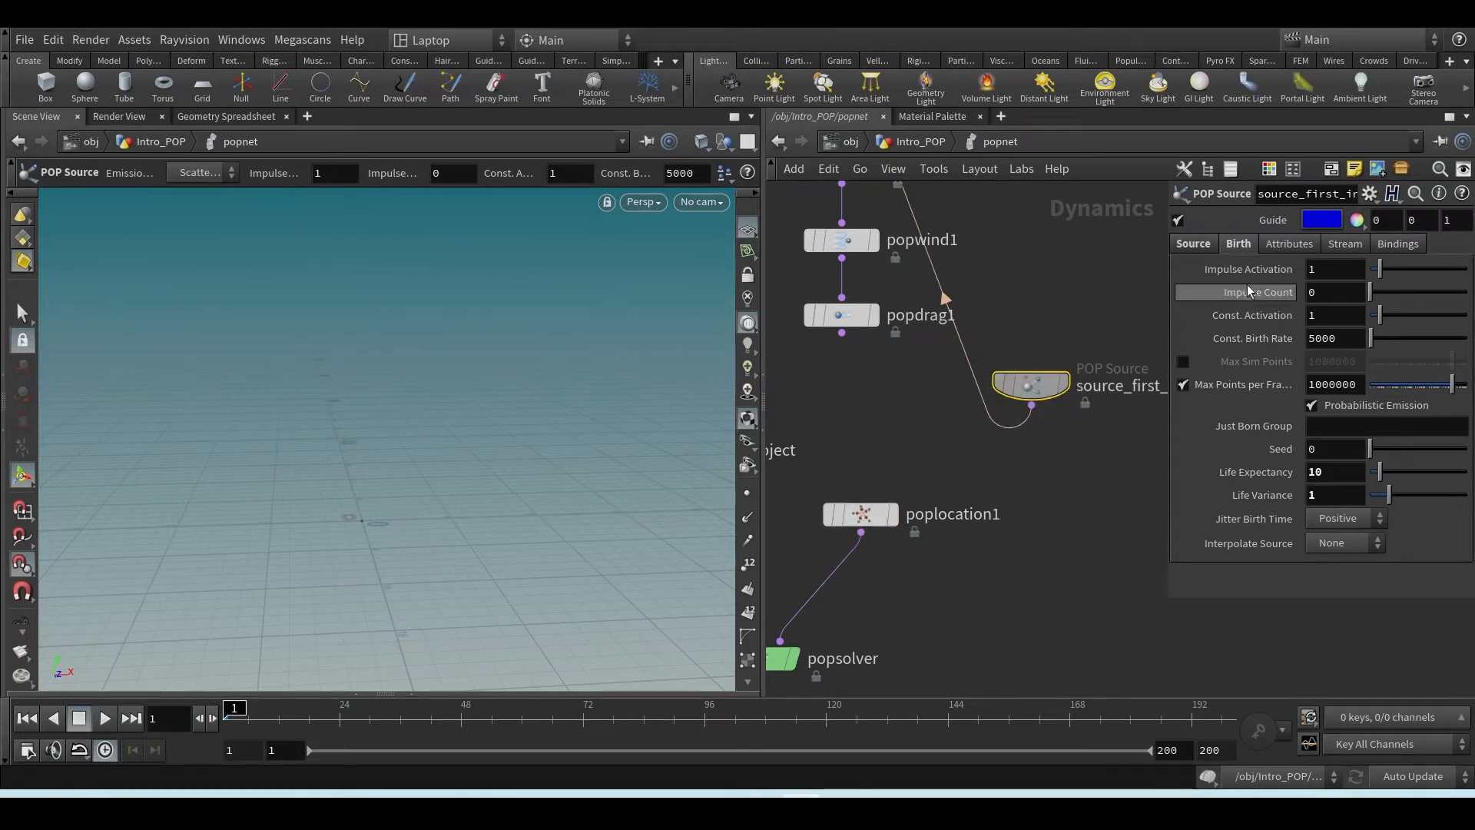
pyautogui.click(1193, 245)
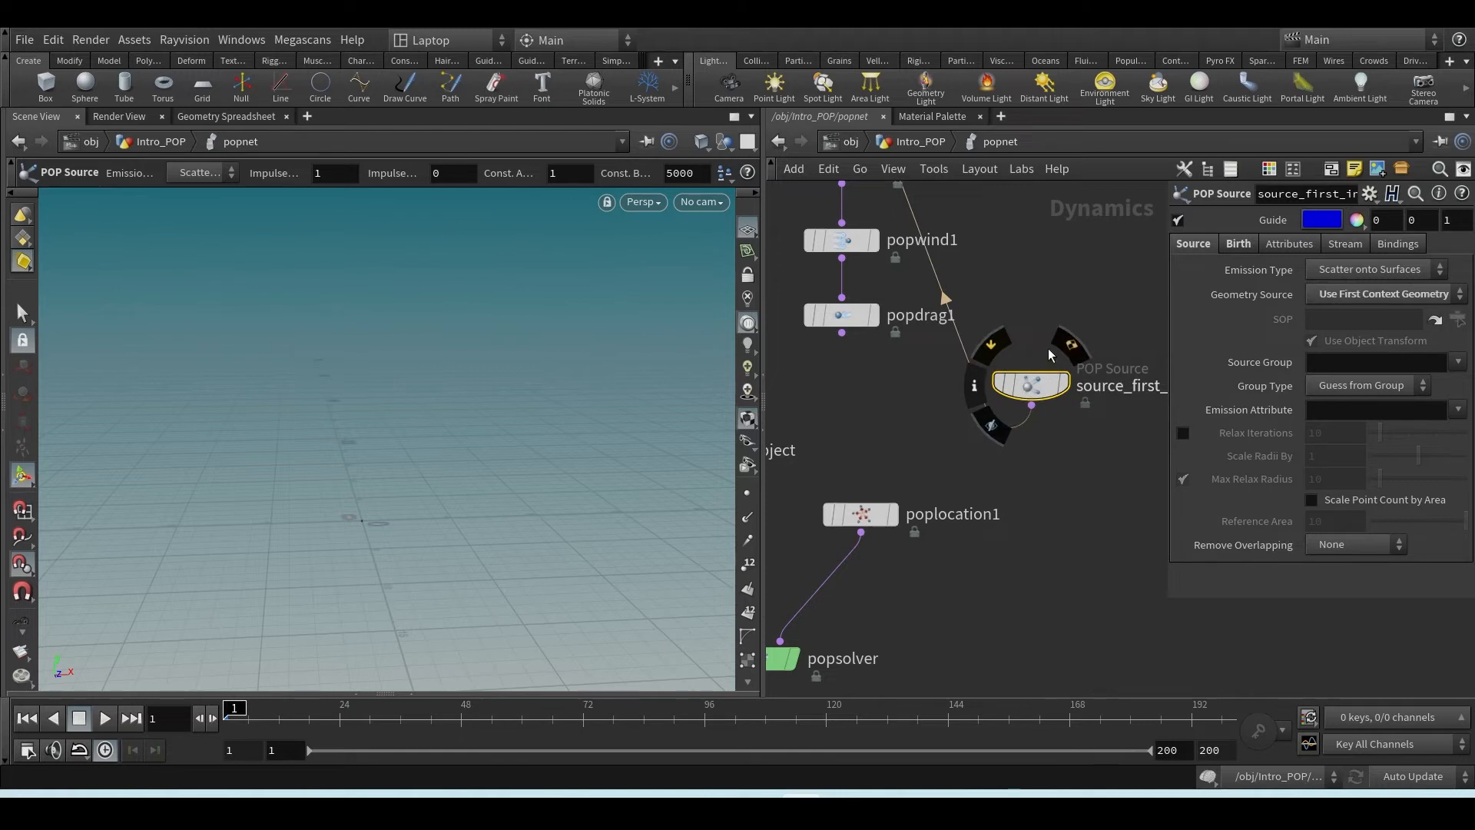
pyautogui.click(860, 514)
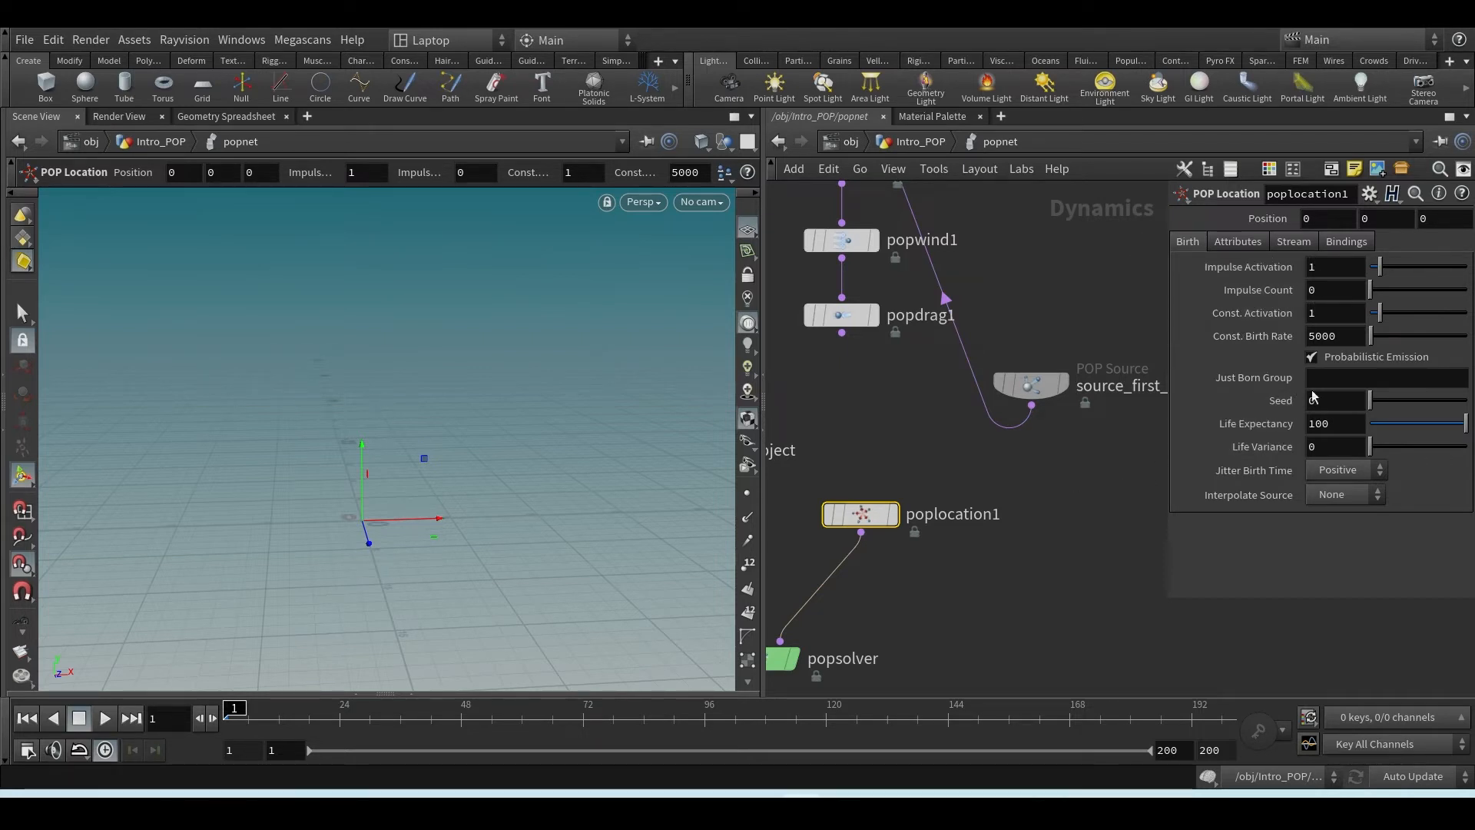
# - Play the POP Location simulation, scrub to frame 60, and check the source diagram in 01_Explanation.jpg again
pyautogui.click(108, 719)
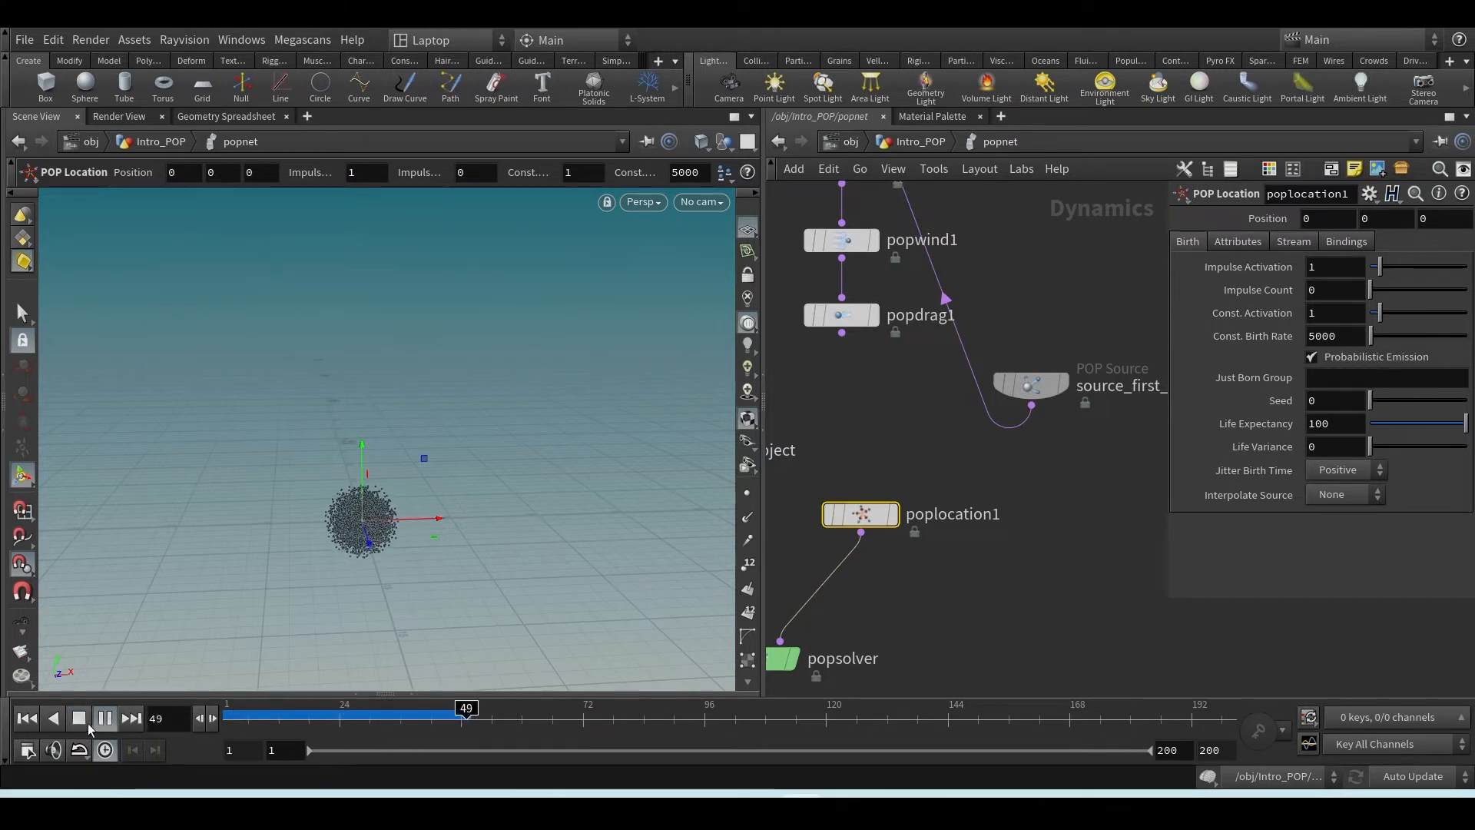
pyautogui.moveTo(329, 715); pyautogui.dragTo(522, 714)
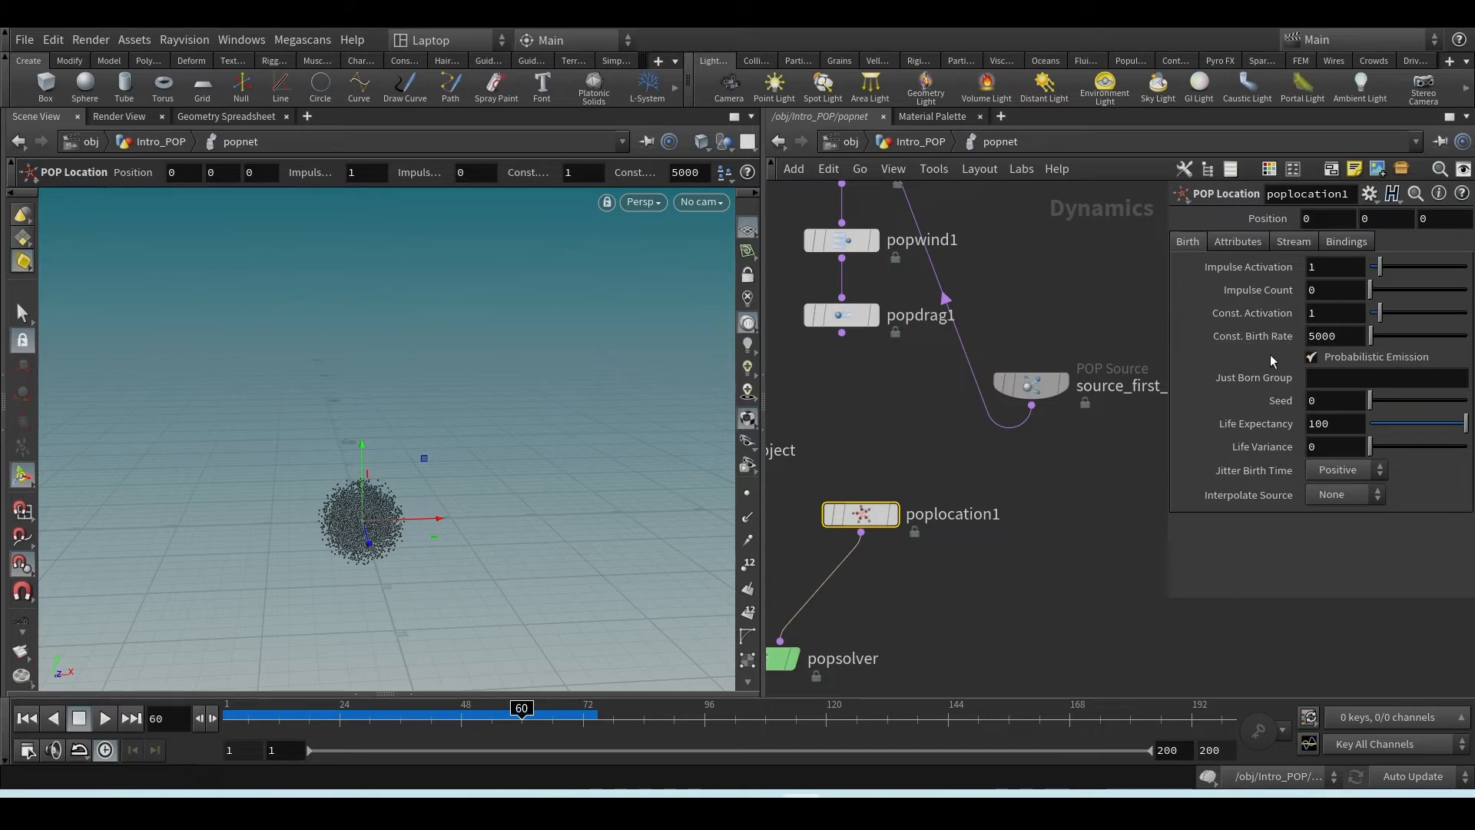
pyautogui.moveTo(841, 791)
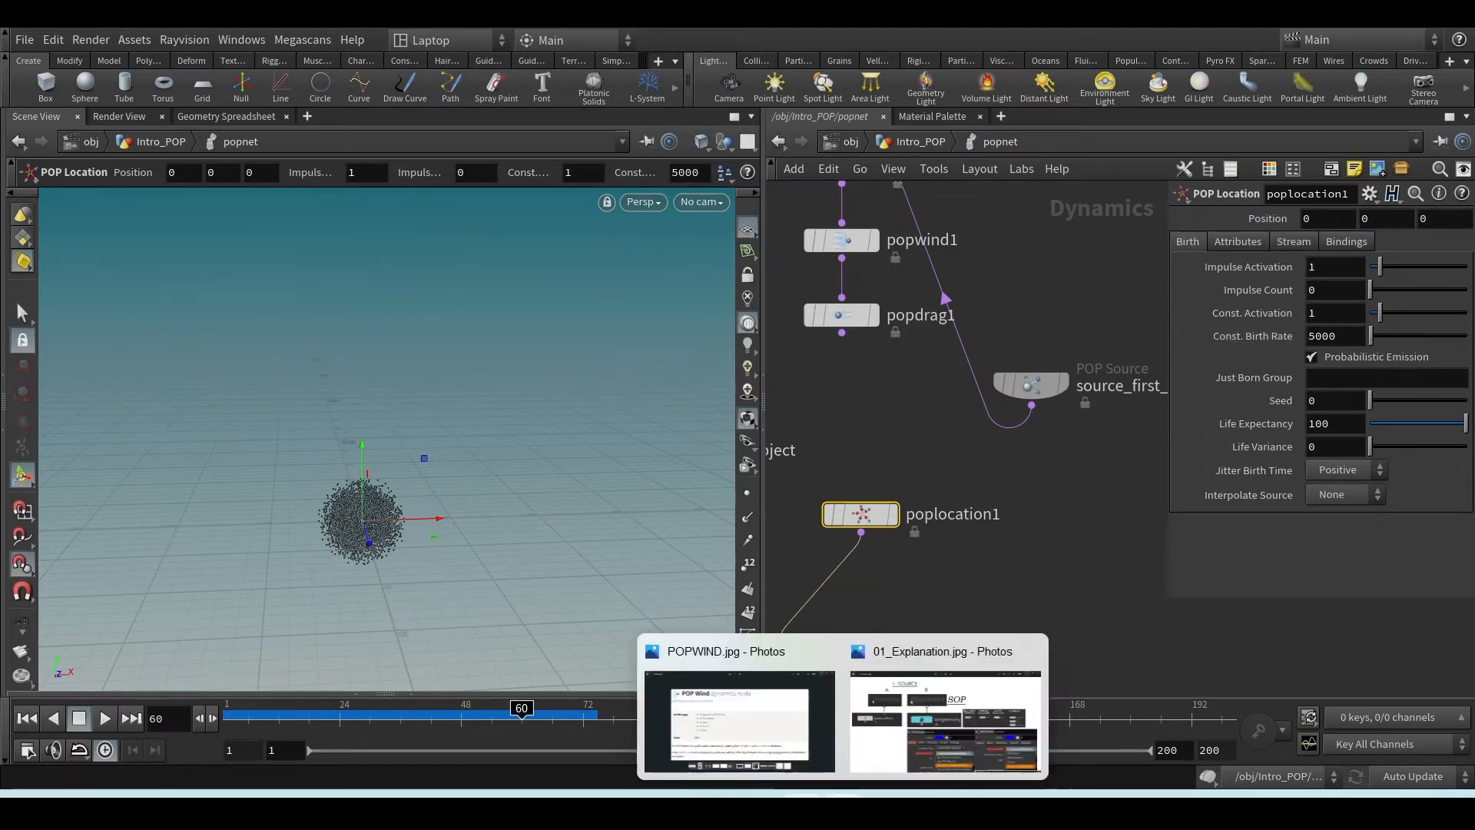
pyautogui.click(944, 722)
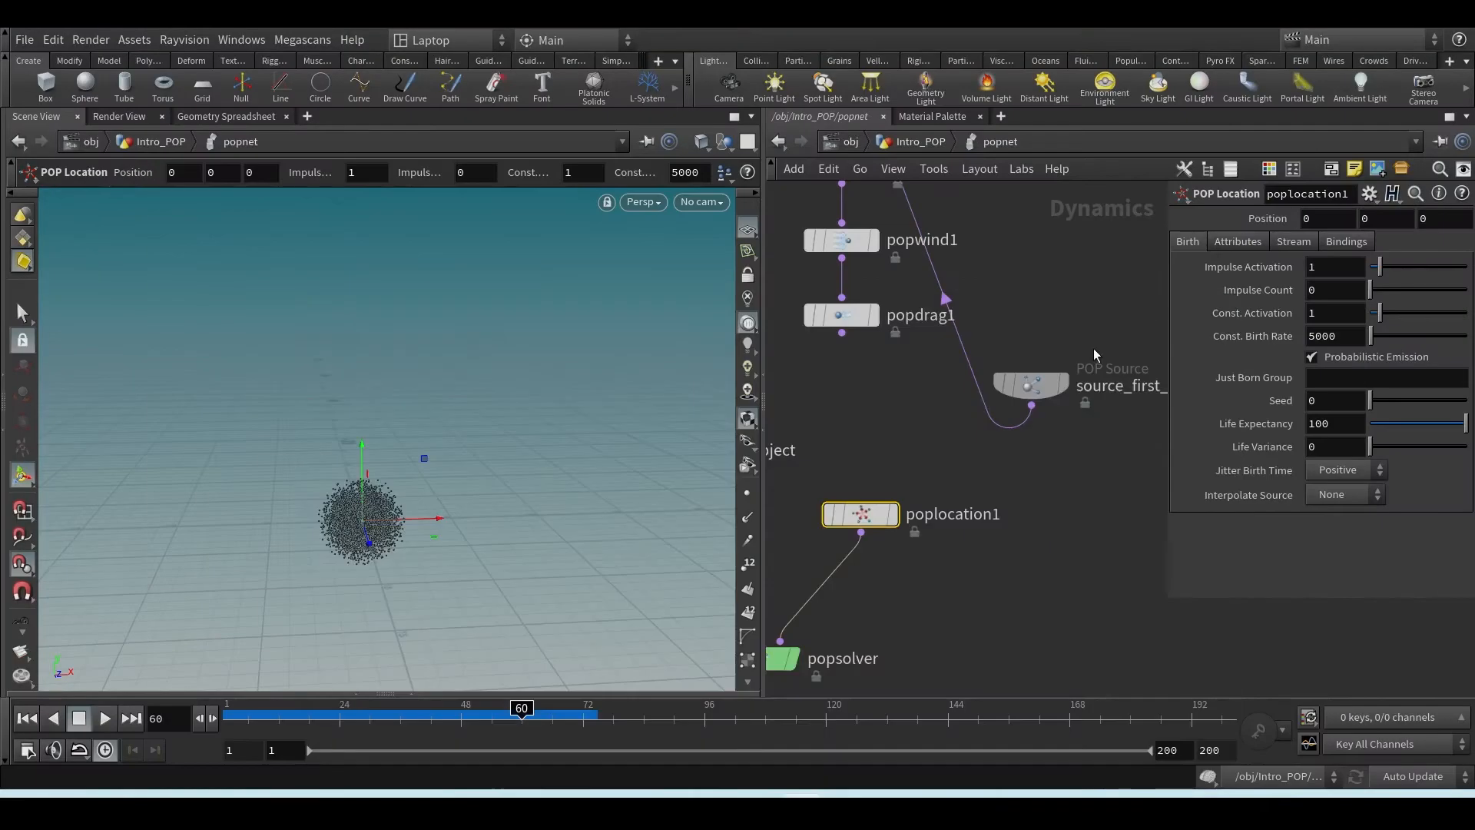
# - Set the X position of poplocation1 to 5.2 and examine the shifted emission point
pyautogui.moveTo(923, 456); pyautogui.dragTo(836, 587)
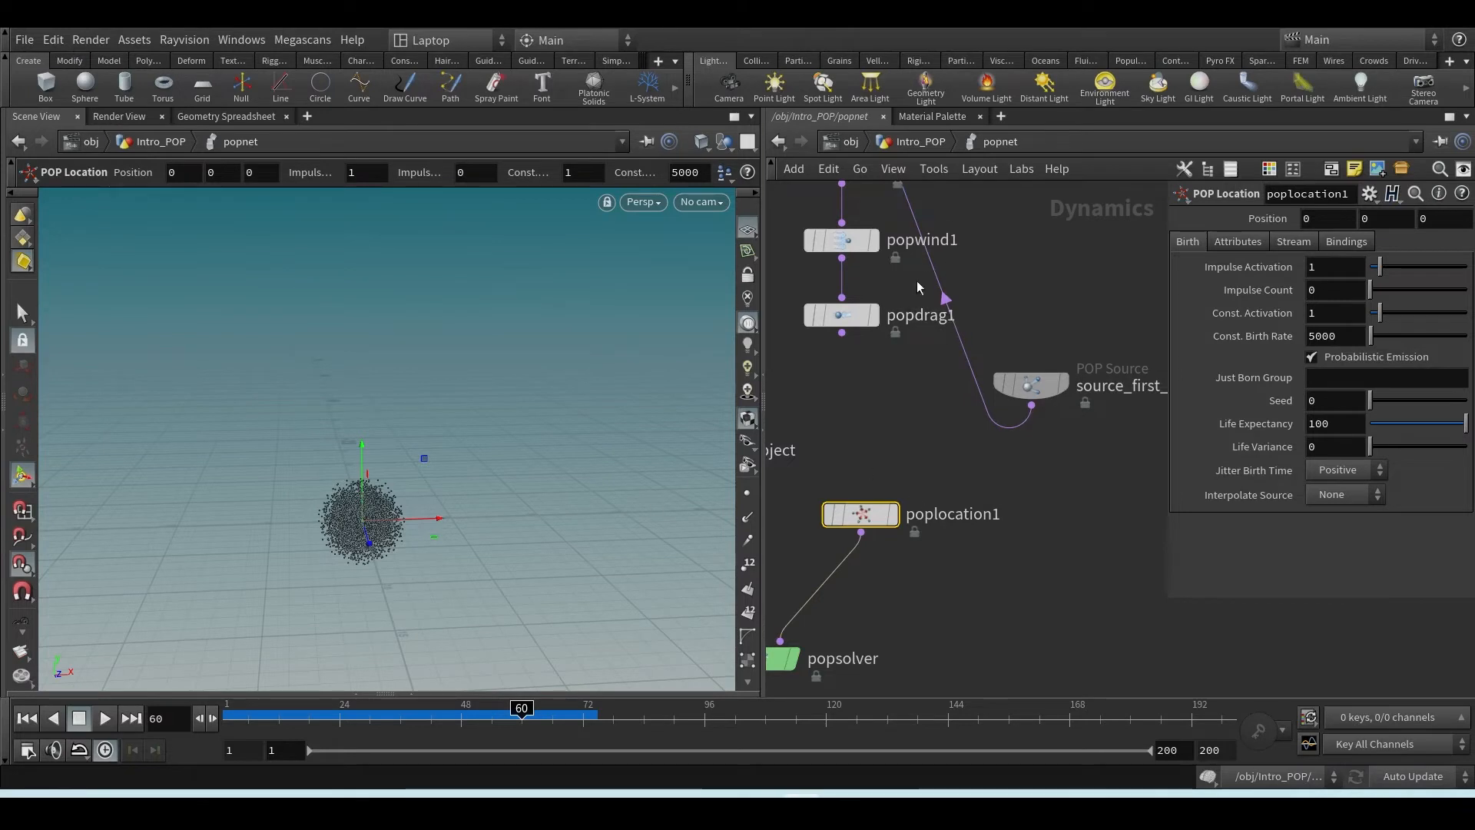
pyautogui.scroll(-2, 886, 415)
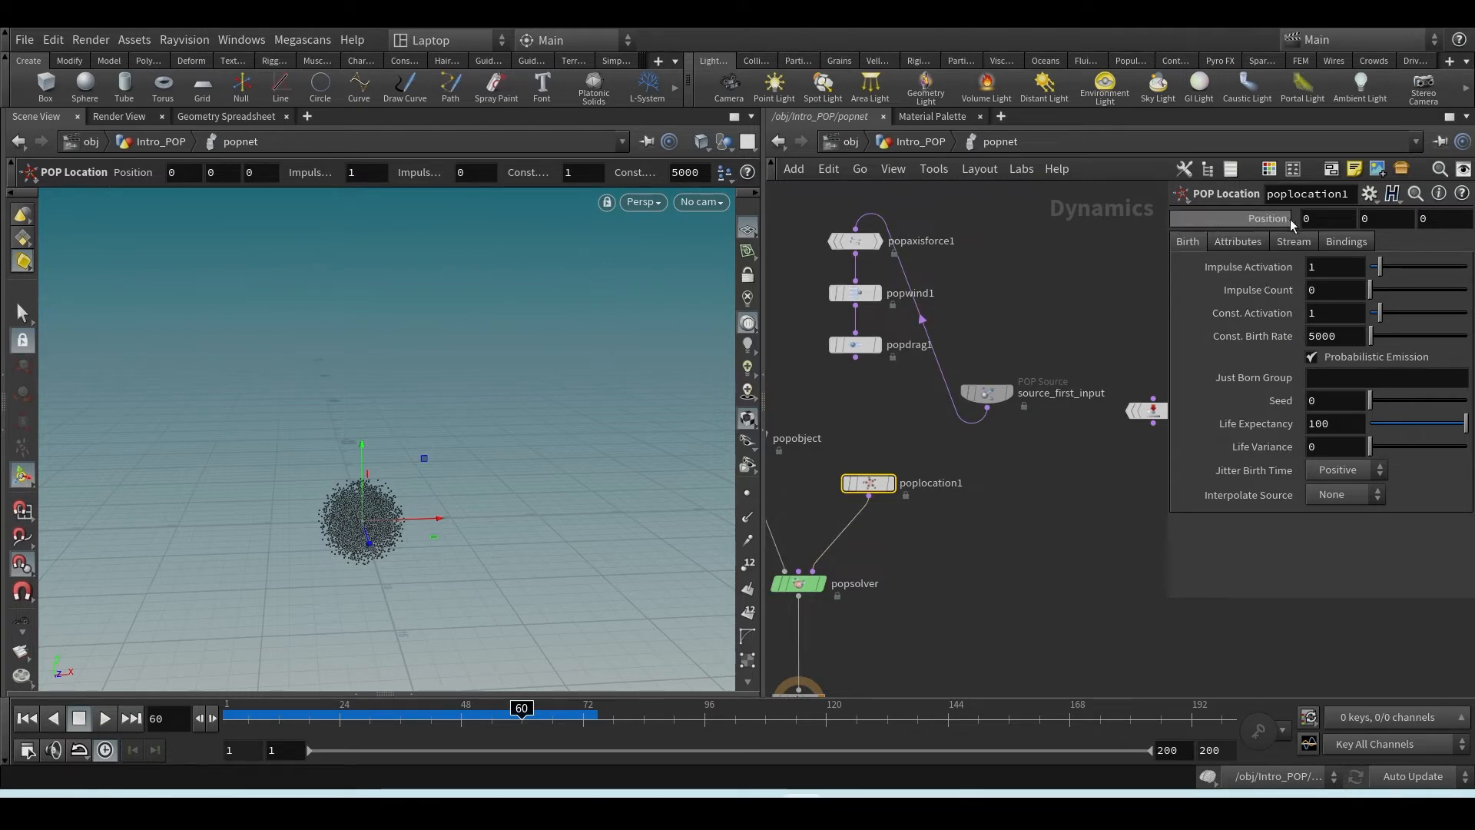
pyautogui.moveTo(1321, 220); pyautogui.dragTo(287, 243, button='middle')
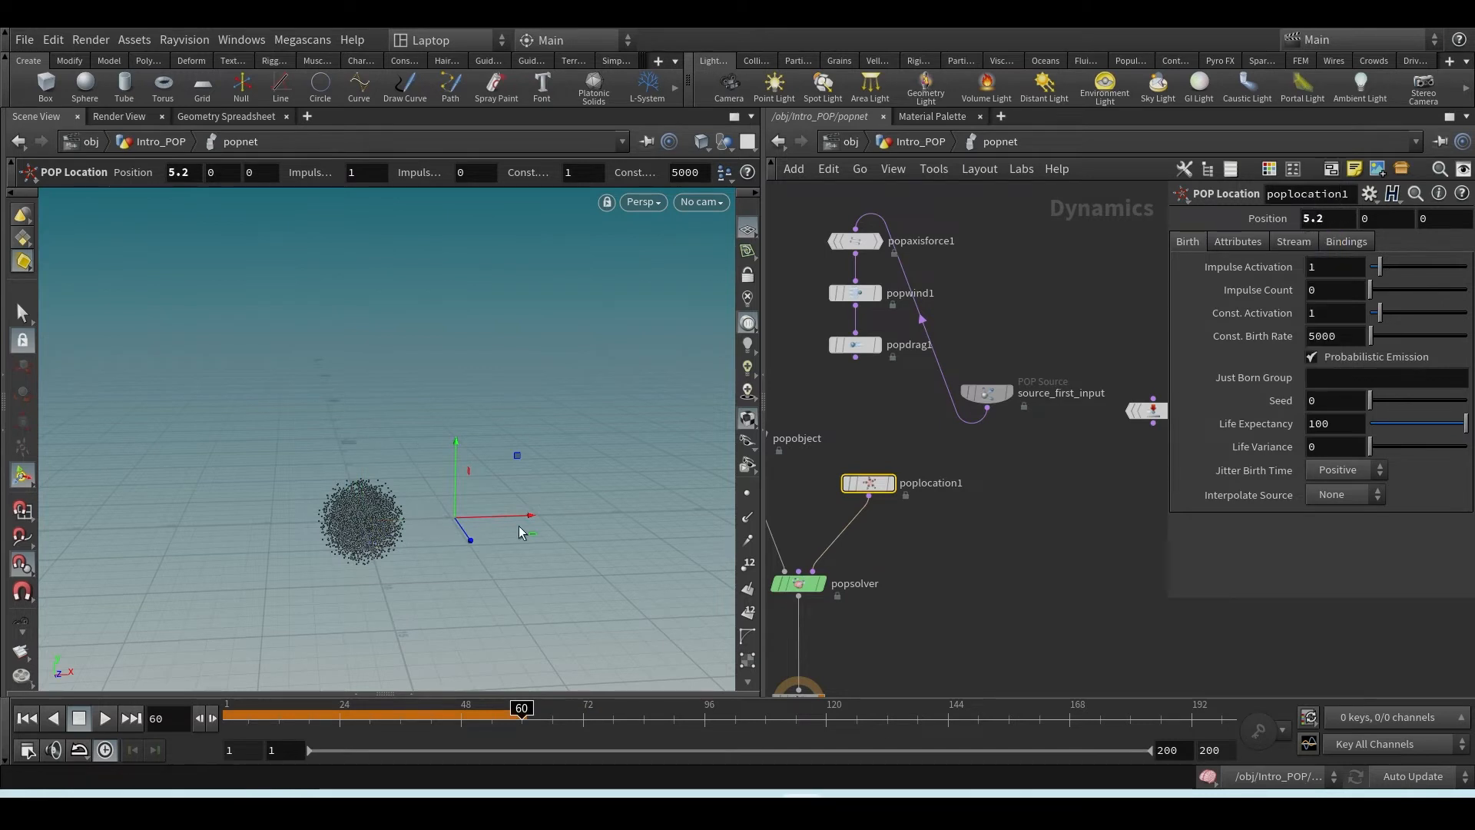
pyautogui.scroll(7, 474, 521)
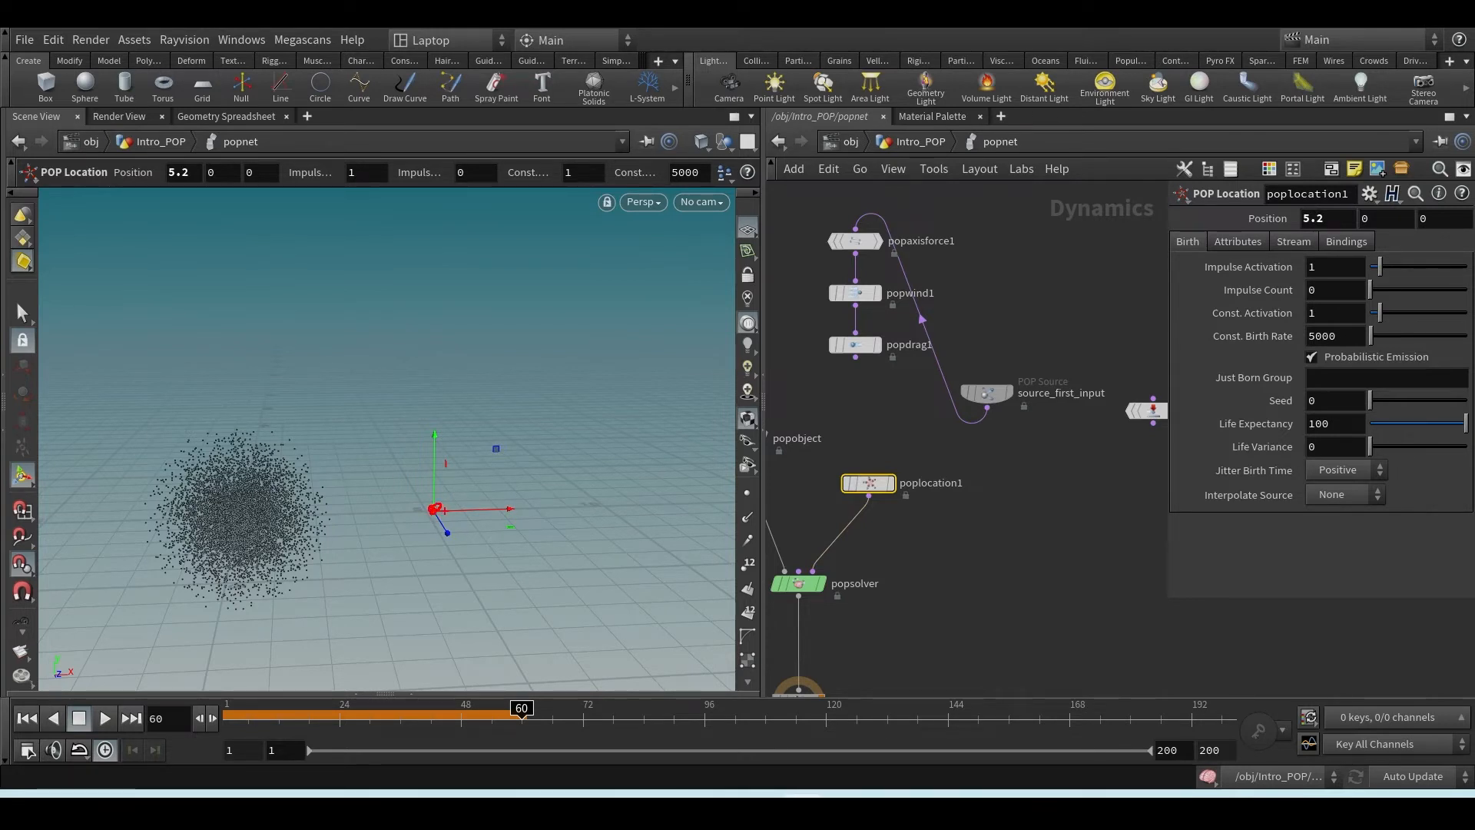
pyautogui.moveTo(435, 508); pyautogui.dragTo(846, 434)
pyautogui.moveTo(1197, 309); pyautogui.dragTo(1233, 355)
pyautogui.moveTo(1407, 309); pyautogui.dragTo(1368, 303)
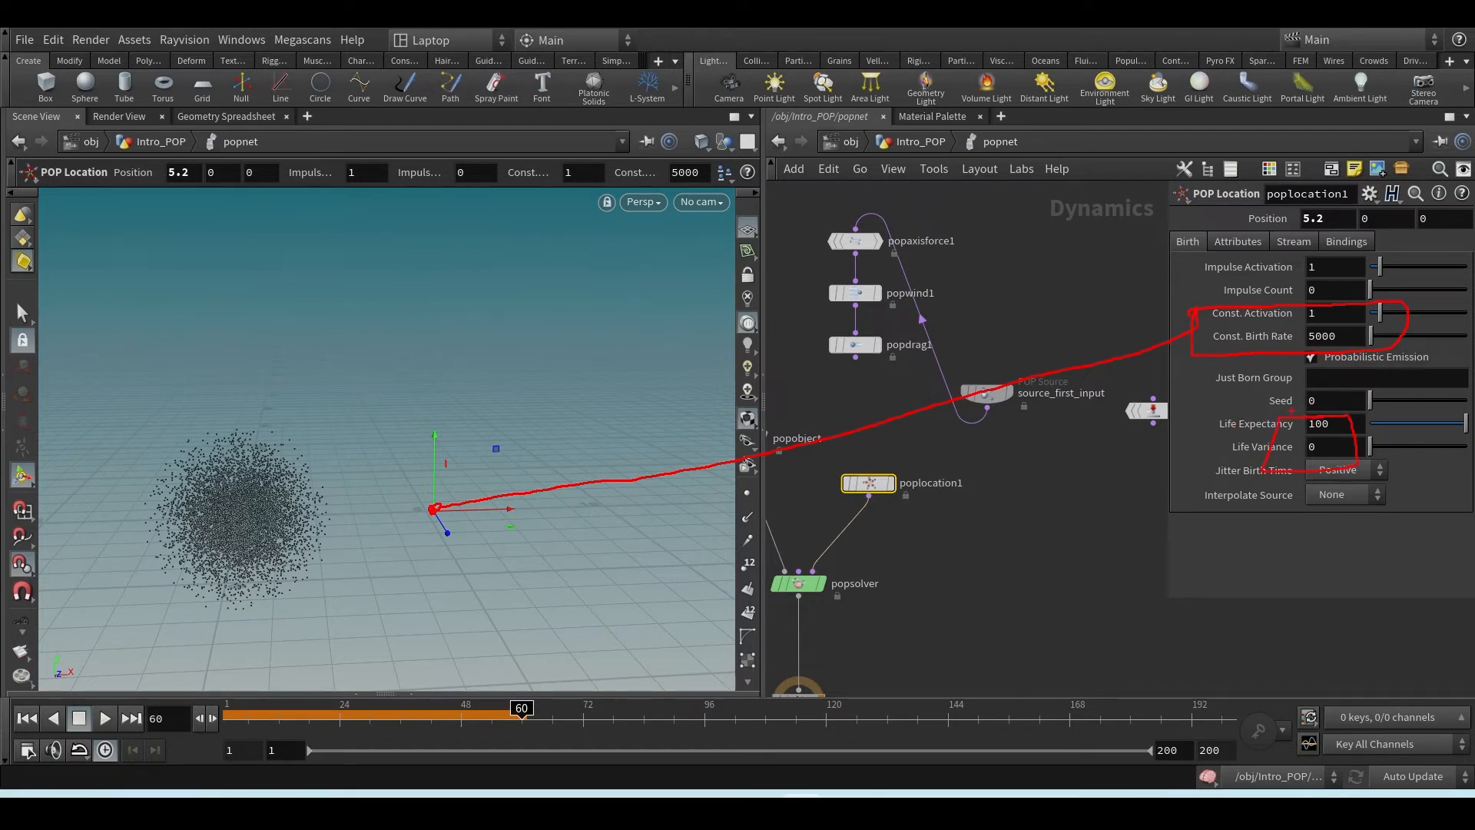
pyautogui.press('Escape')
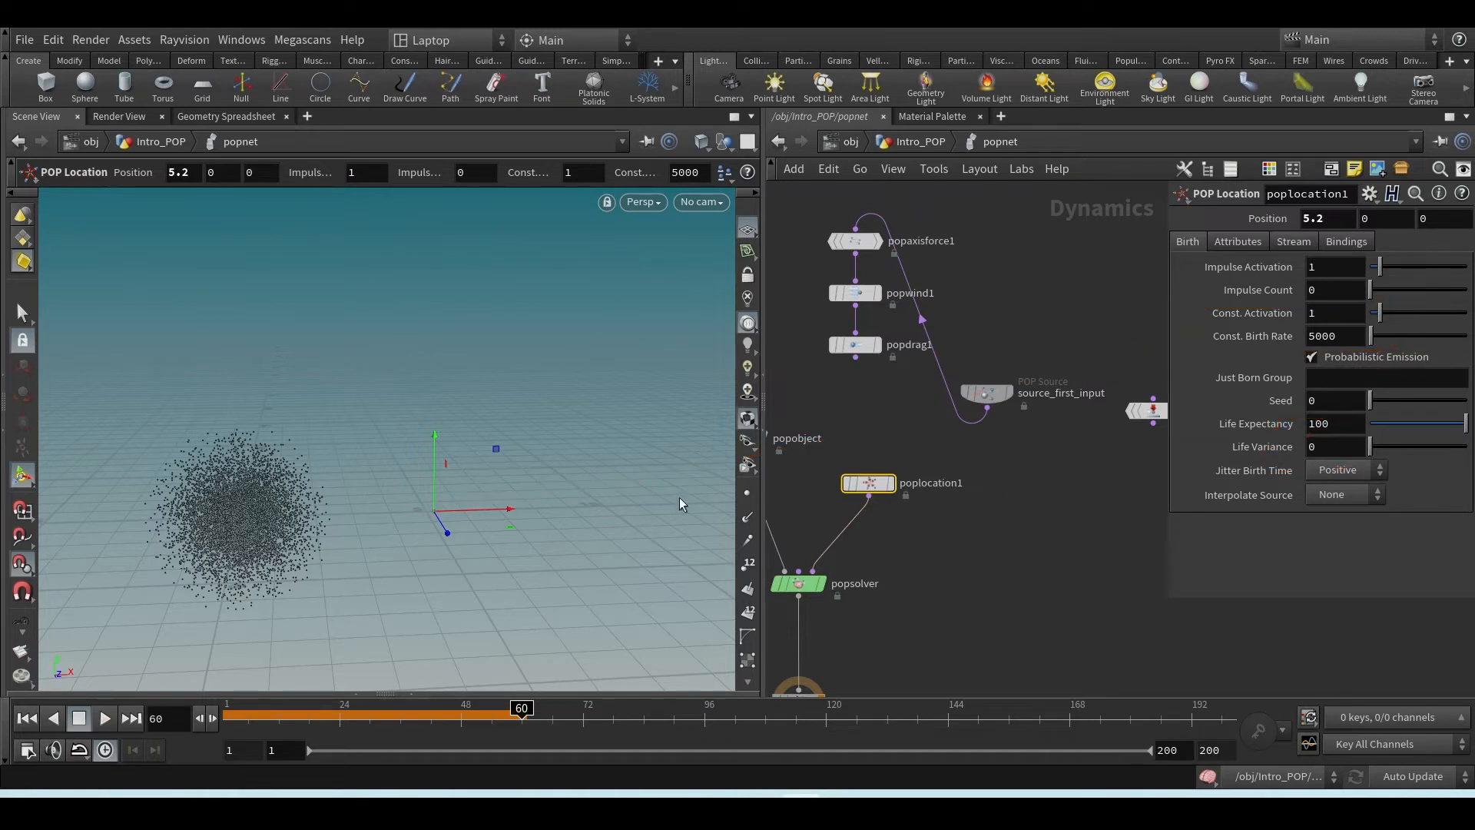
# - Delete poplocation1, return source_first_input above popaxisforce1, and move the whole source chain down above the popsolver
pyautogui.moveTo(903, 431); pyautogui.dragTo(847, 532)
pyautogui.press('Delete')
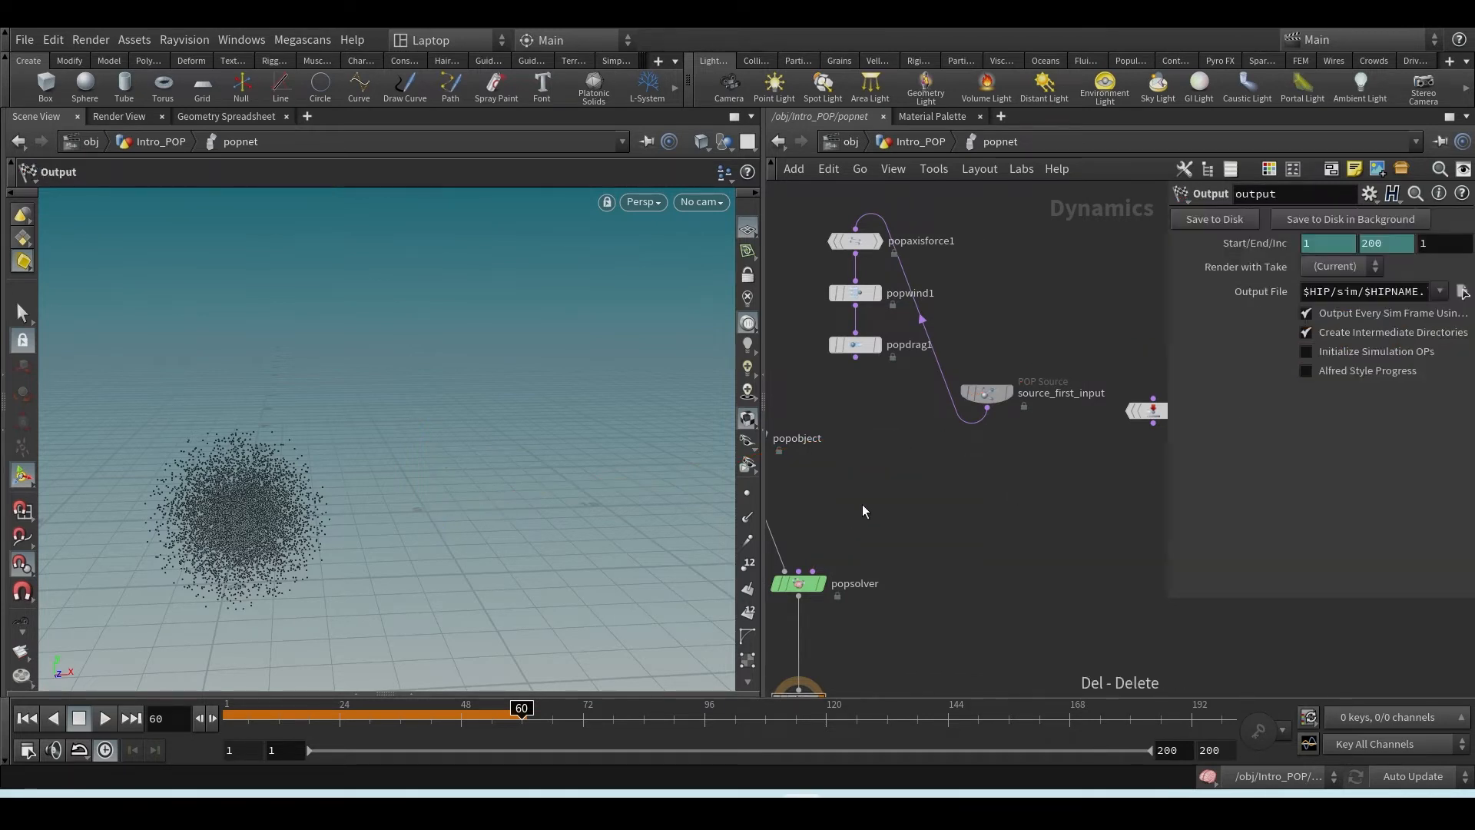
pyautogui.moveTo(987, 393); pyautogui.dragTo(854, 445)
pyautogui.moveTo(858, 352); pyautogui.dragTo(870, 490)
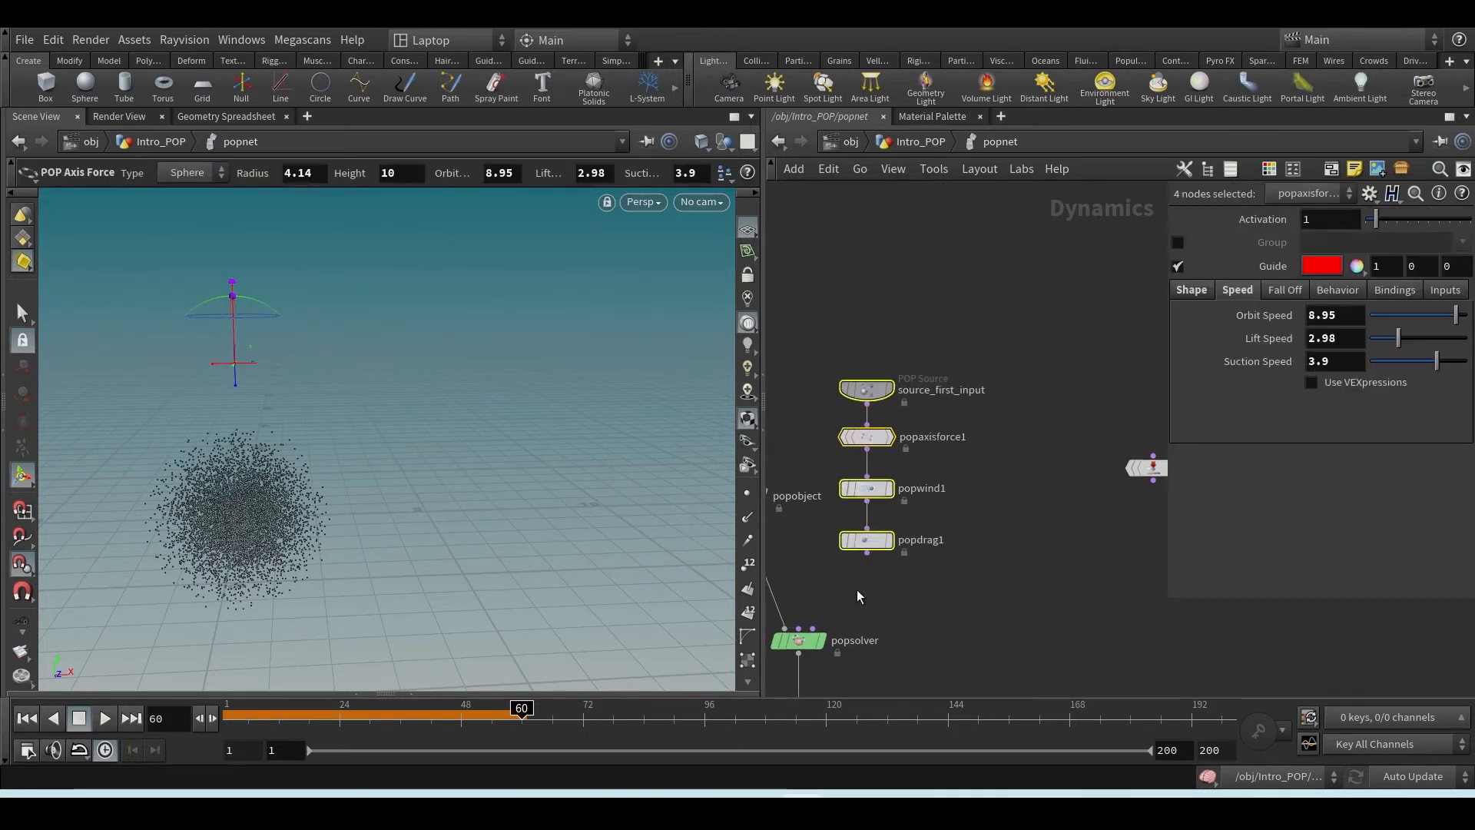
# - Add a Merge node between popdrag1 and the popsolver
pyautogui.moveTo(858, 585); pyautogui.dragTo(954, 470, button='middle')
pyautogui.scroll(2, 956, 466)
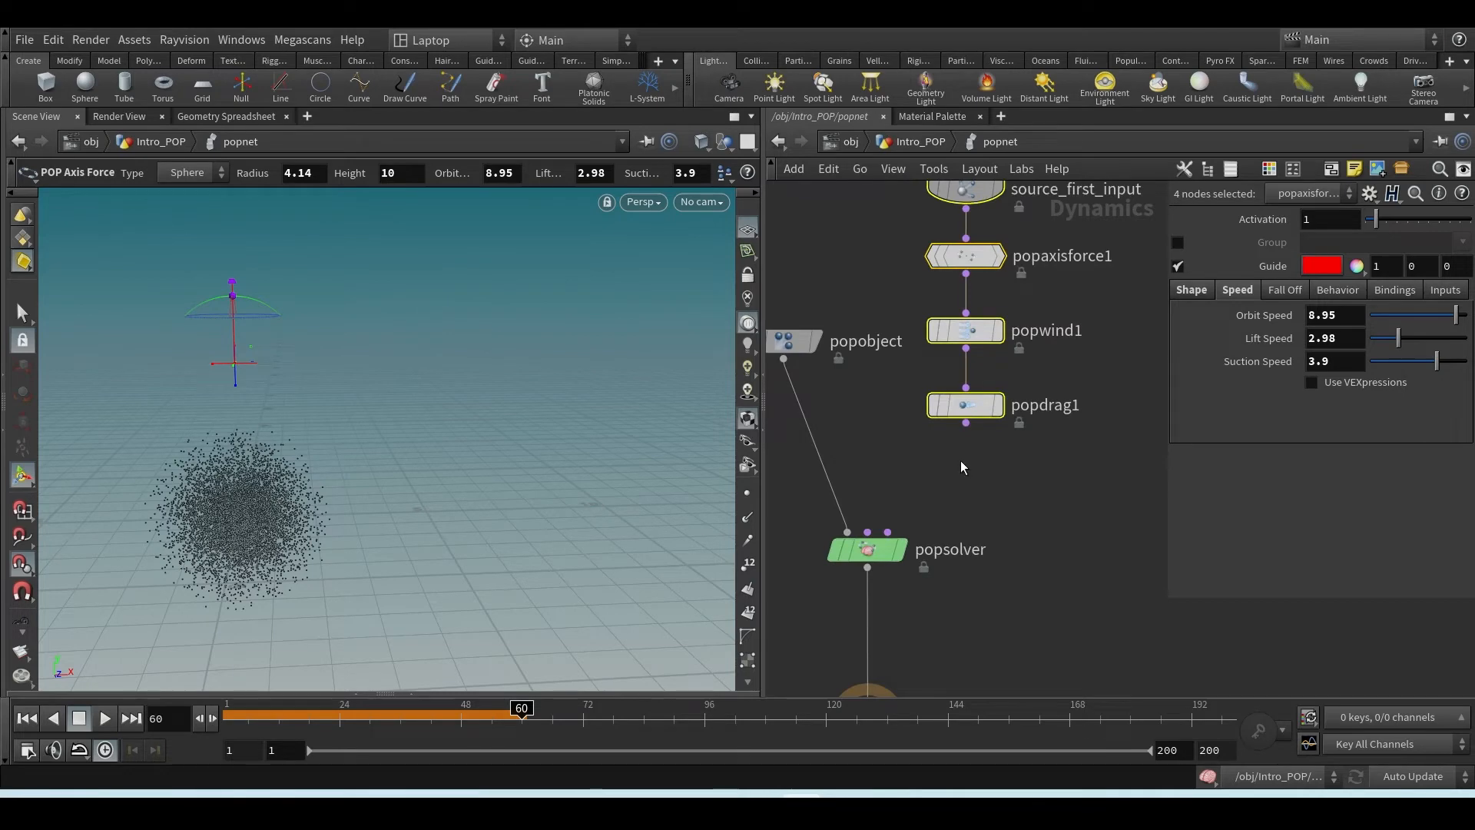
pyautogui.click(961, 459)
pyautogui.scroll(-2, 960, 459)
pyautogui.press('Tab')
pyautogui.write('merge')
pyautogui.press('Return')
pyautogui.click(955, 460)
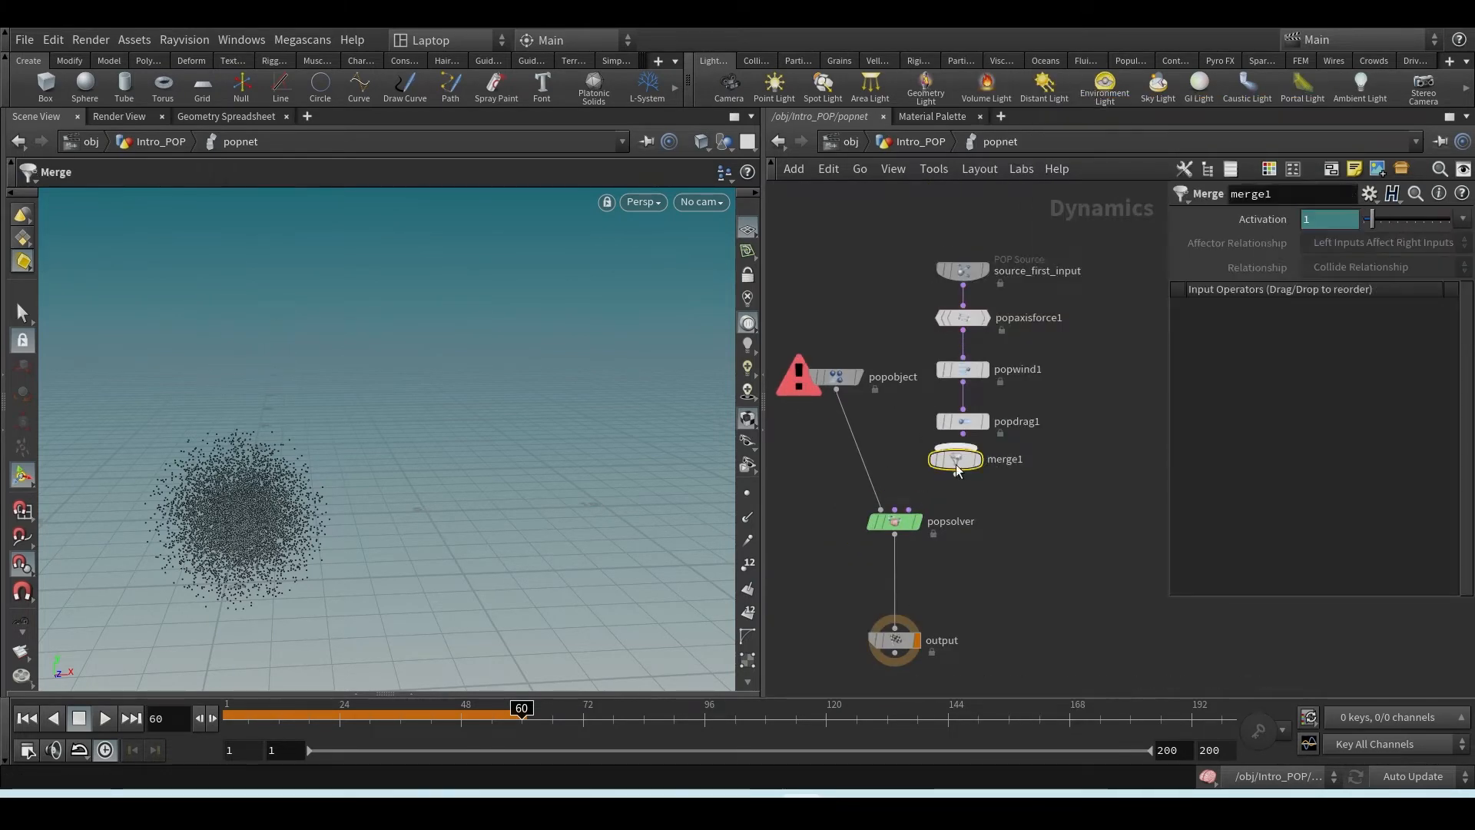
# - Wire merge1 between popdrag1 and the popsolver and play the simulation from the first frame
pyautogui.moveTo(955, 459)
pyautogui.mouseDown()
pyautogui.moveTo(966, 482)
pyautogui.moveTo(963, 469)
pyautogui.mouseUp()
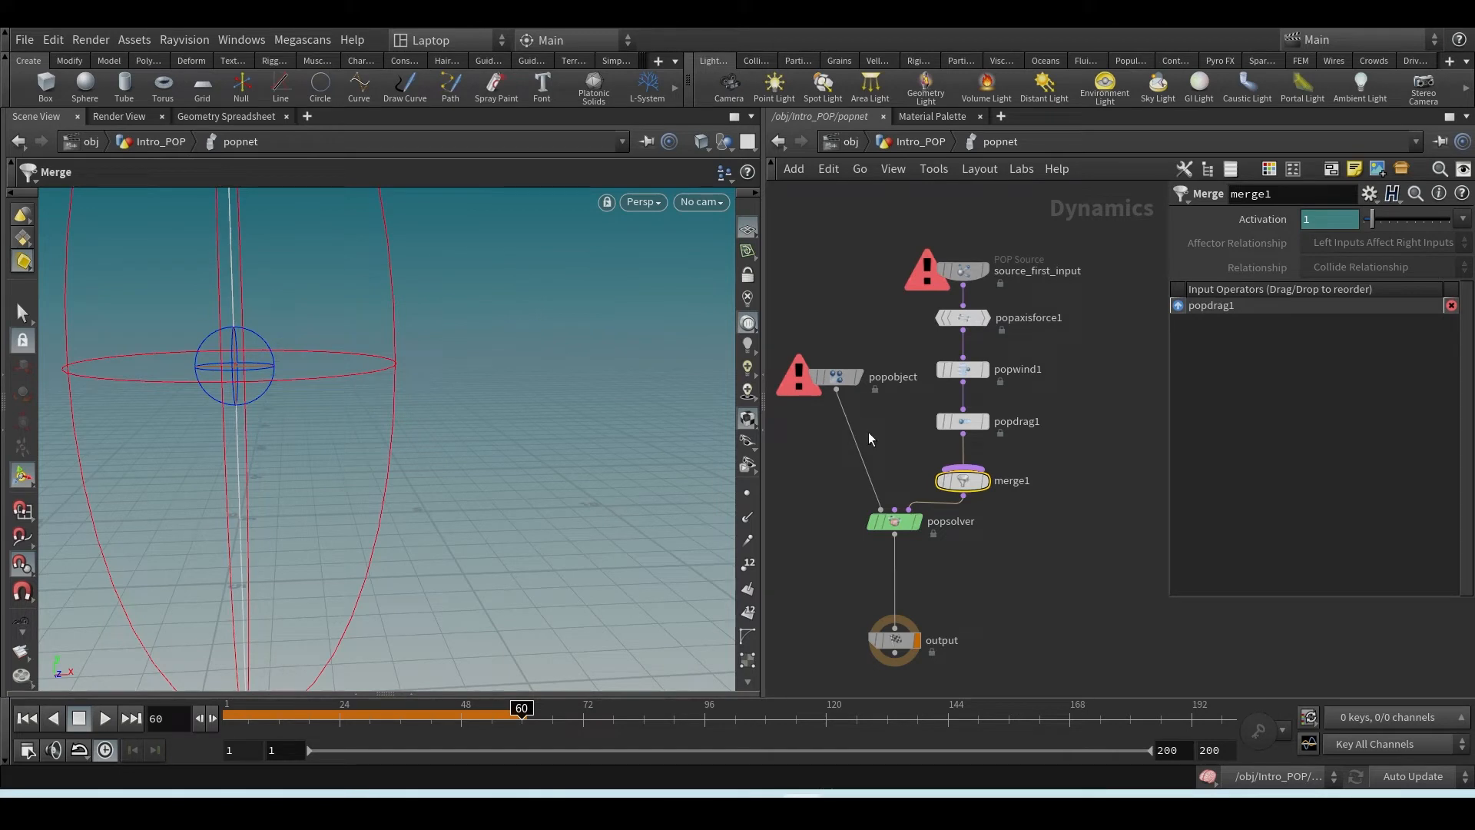
pyautogui.moveTo(964, 329)
pyautogui.moveTo(228, 700); pyautogui.dragTo(367, 679)
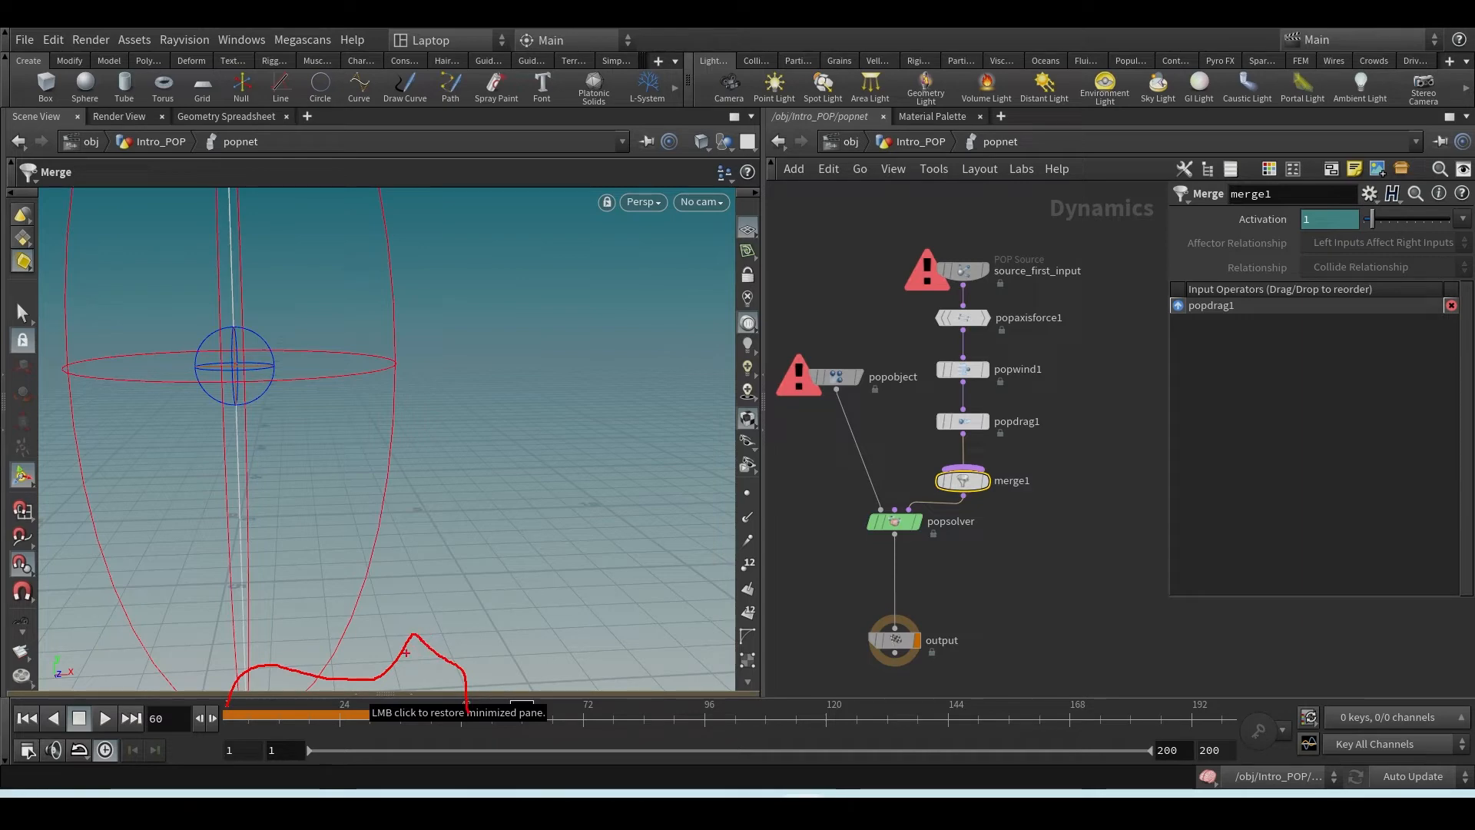
pyautogui.click(27, 717)
pyautogui.click(105, 717)
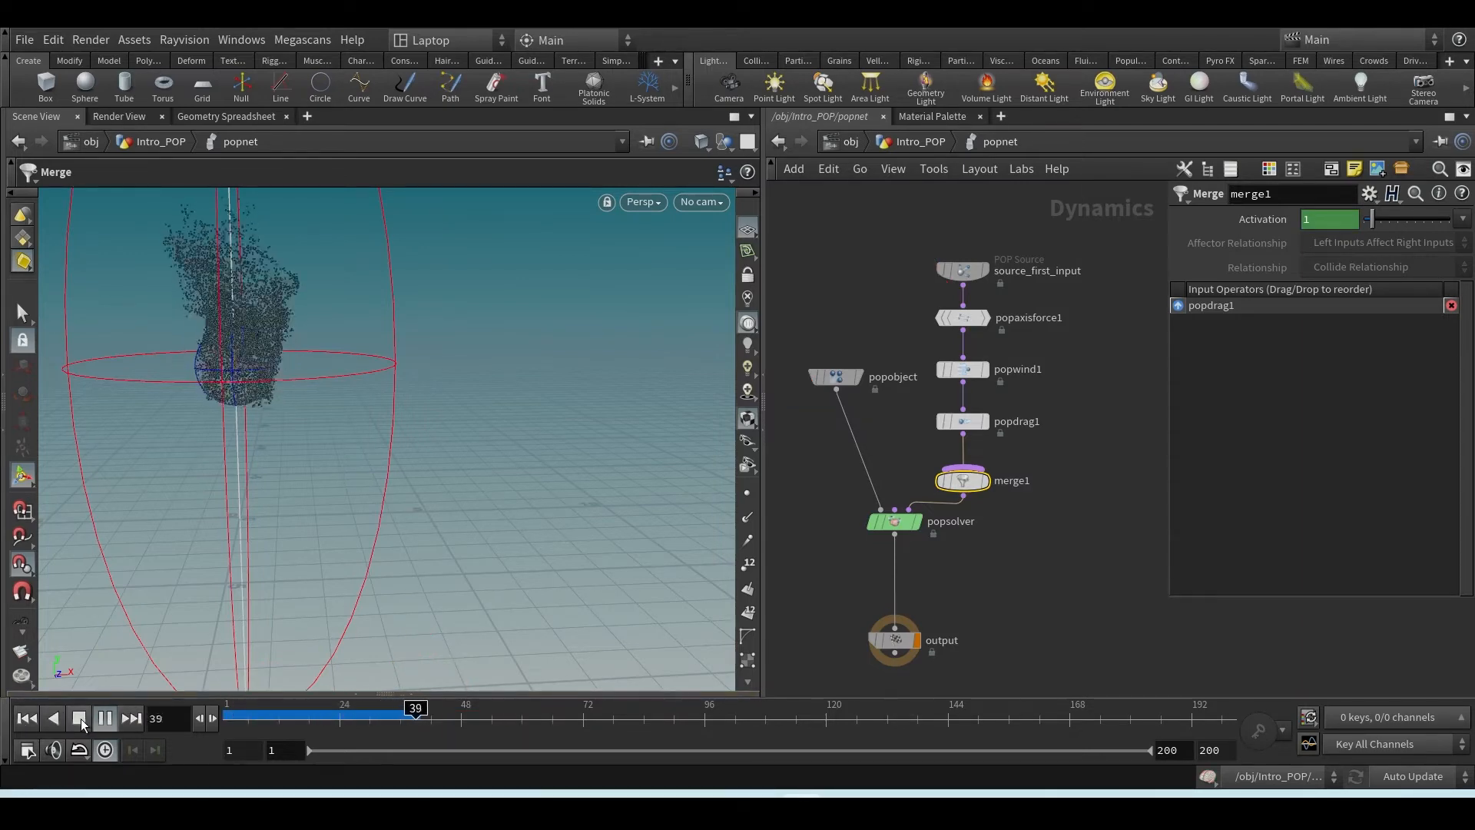
pyautogui.click(80, 717)
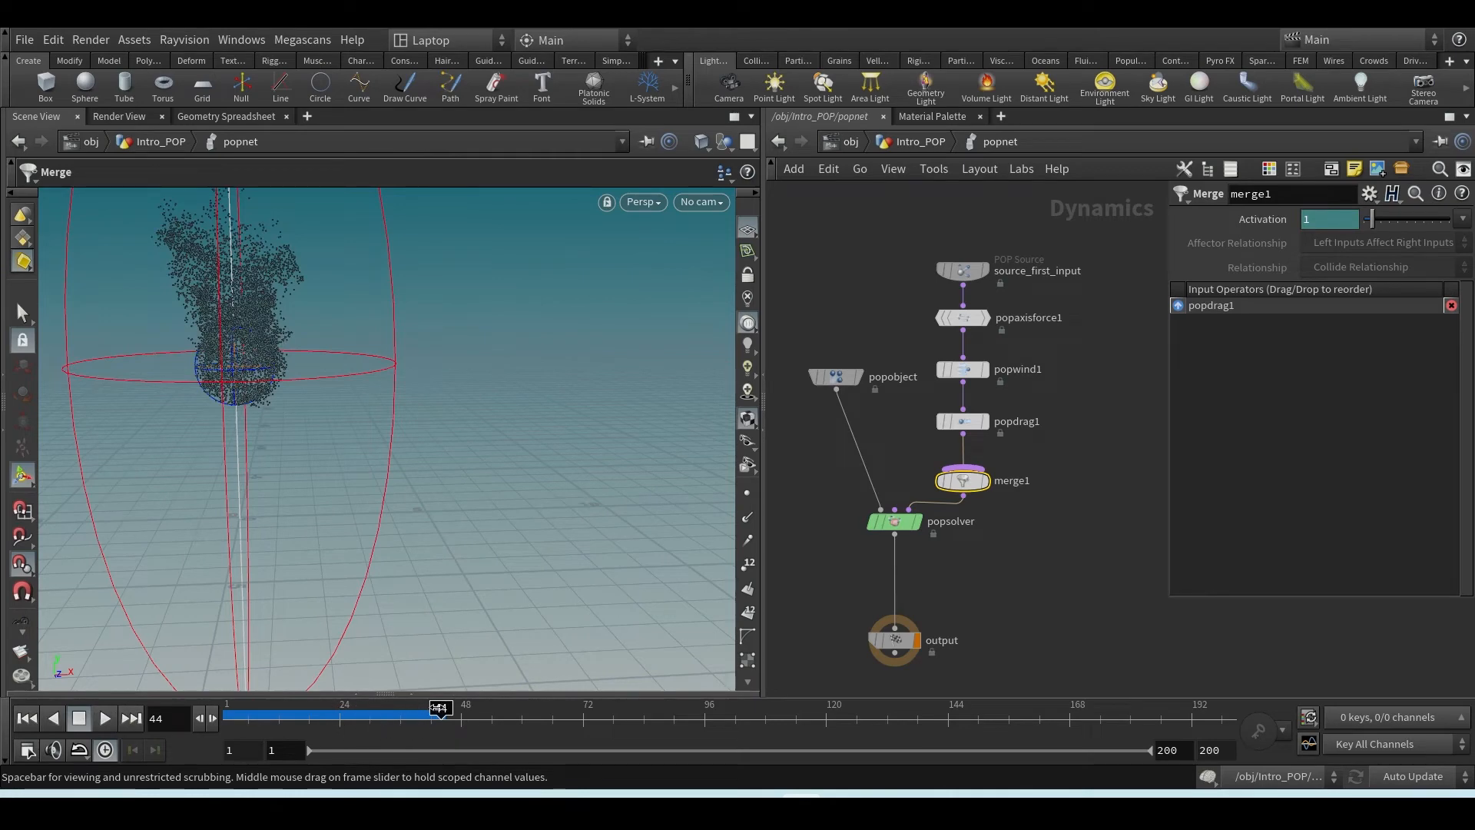
# - Scrub the simulation through frames 49, 105 and 167 to inspect the particle plume, and return to frame 1
pyautogui.moveTo(440, 708); pyautogui.dragTo(470, 714)
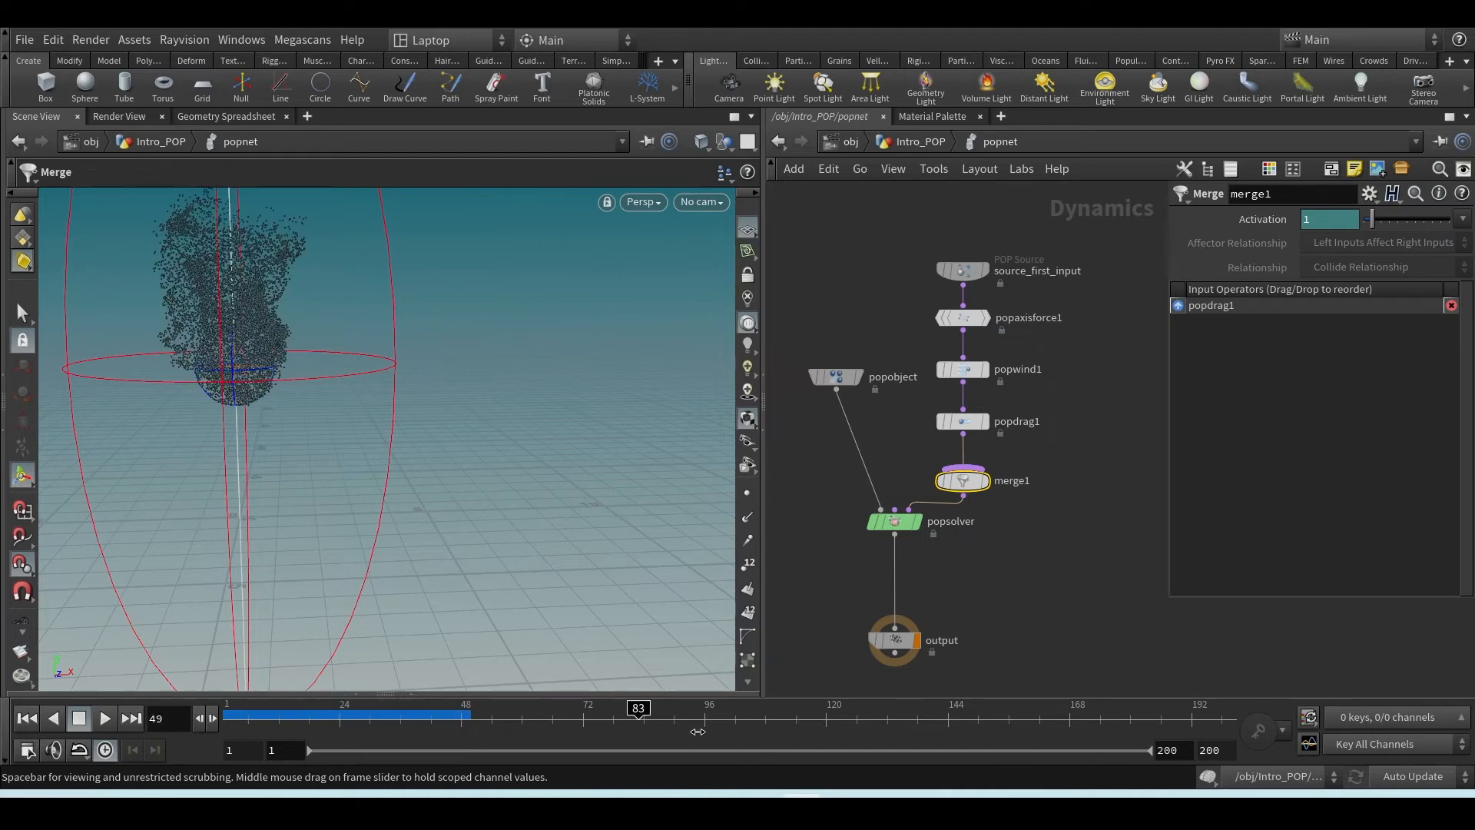
pyautogui.moveTo(694, 731); pyautogui.dragTo(745, 732)
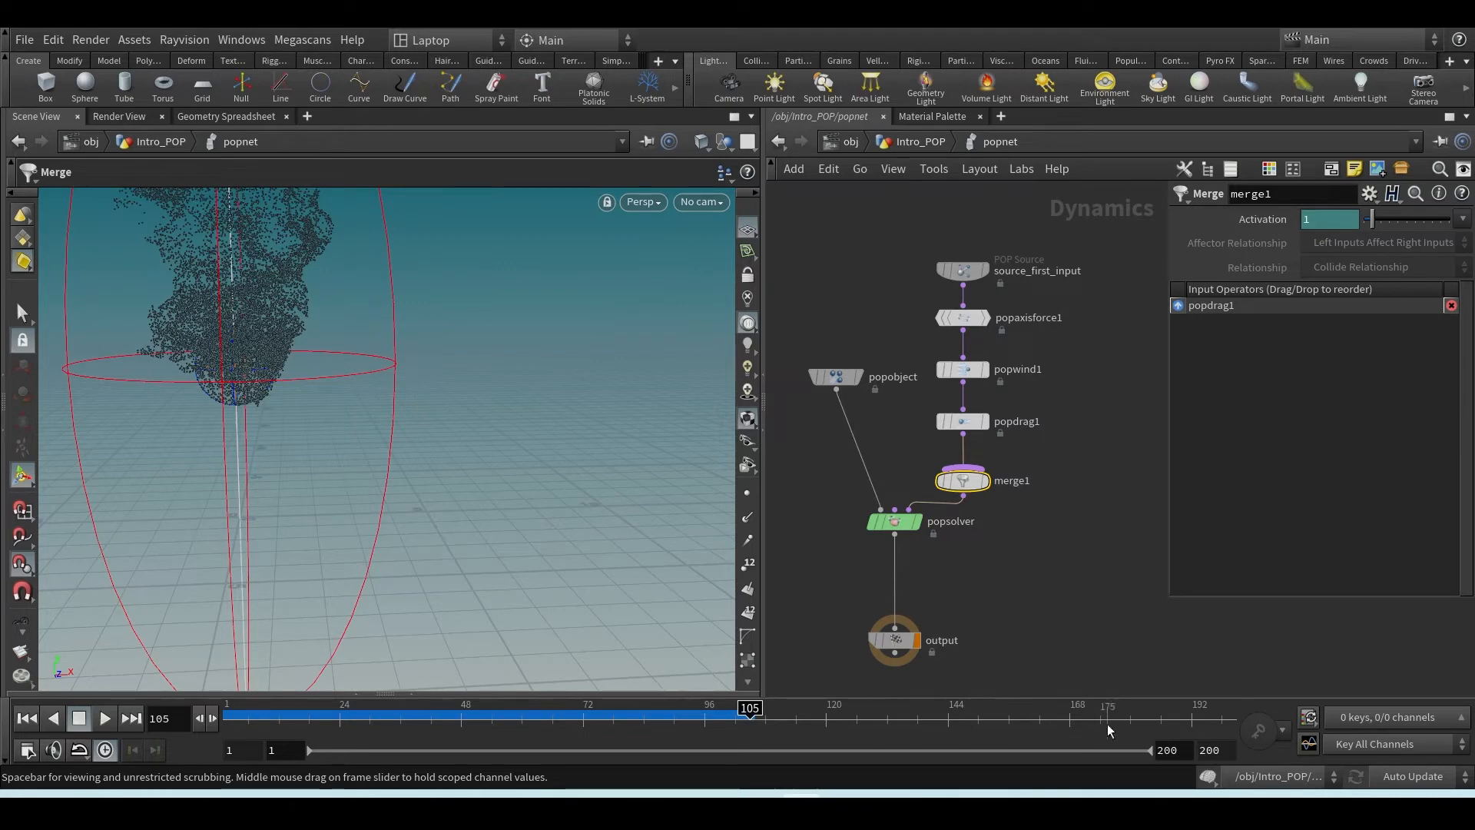
pyautogui.moveTo(749, 708); pyautogui.dragTo(1065, 715)
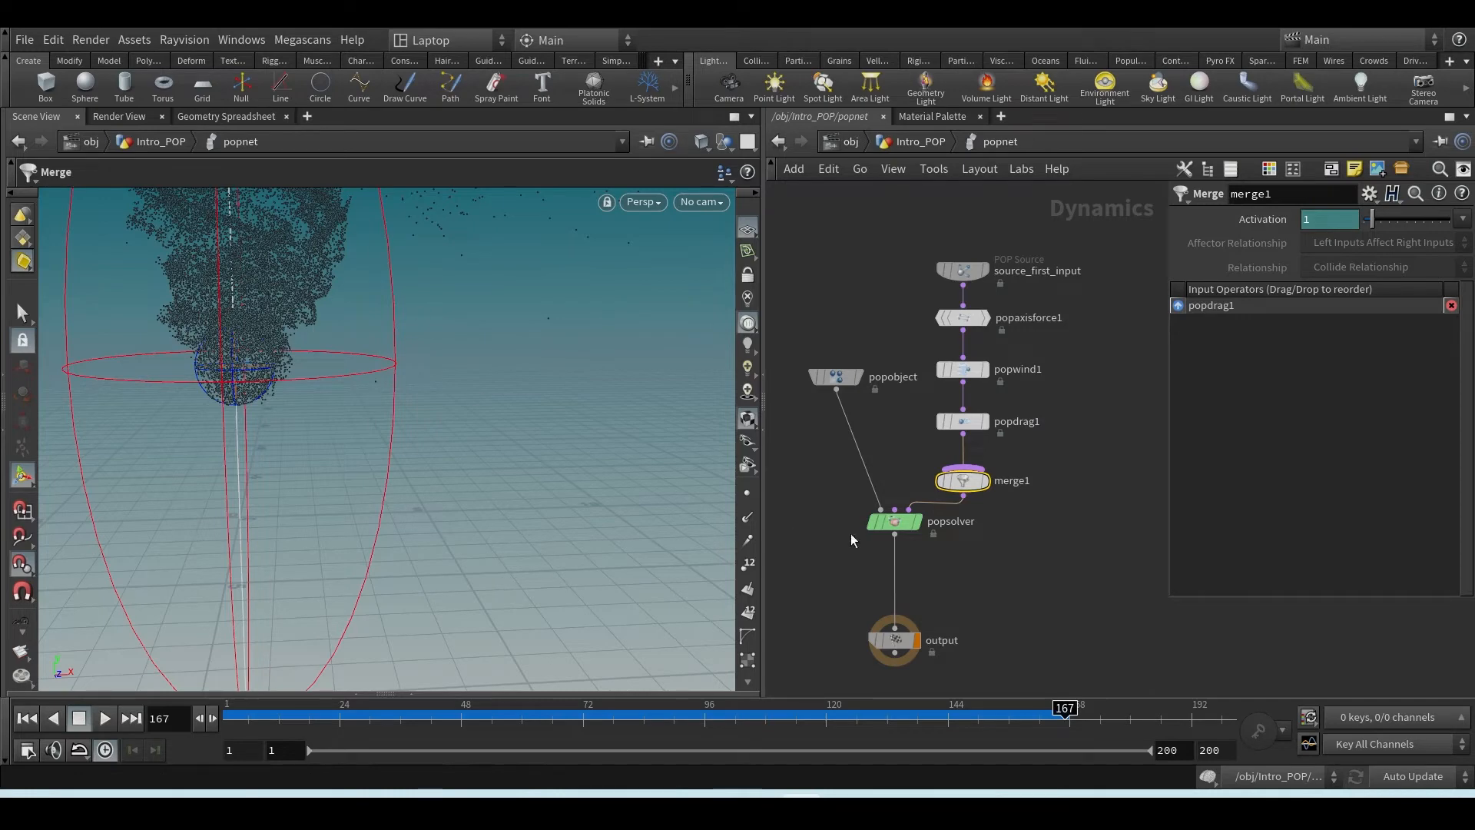
pyautogui.scroll(-1, 301, 342)
pyautogui.keyDown('alt'); pyautogui.moveTo(303, 346); pyautogui.dragTo(323, 589, button='middle'); pyautogui.keyUp('alt')
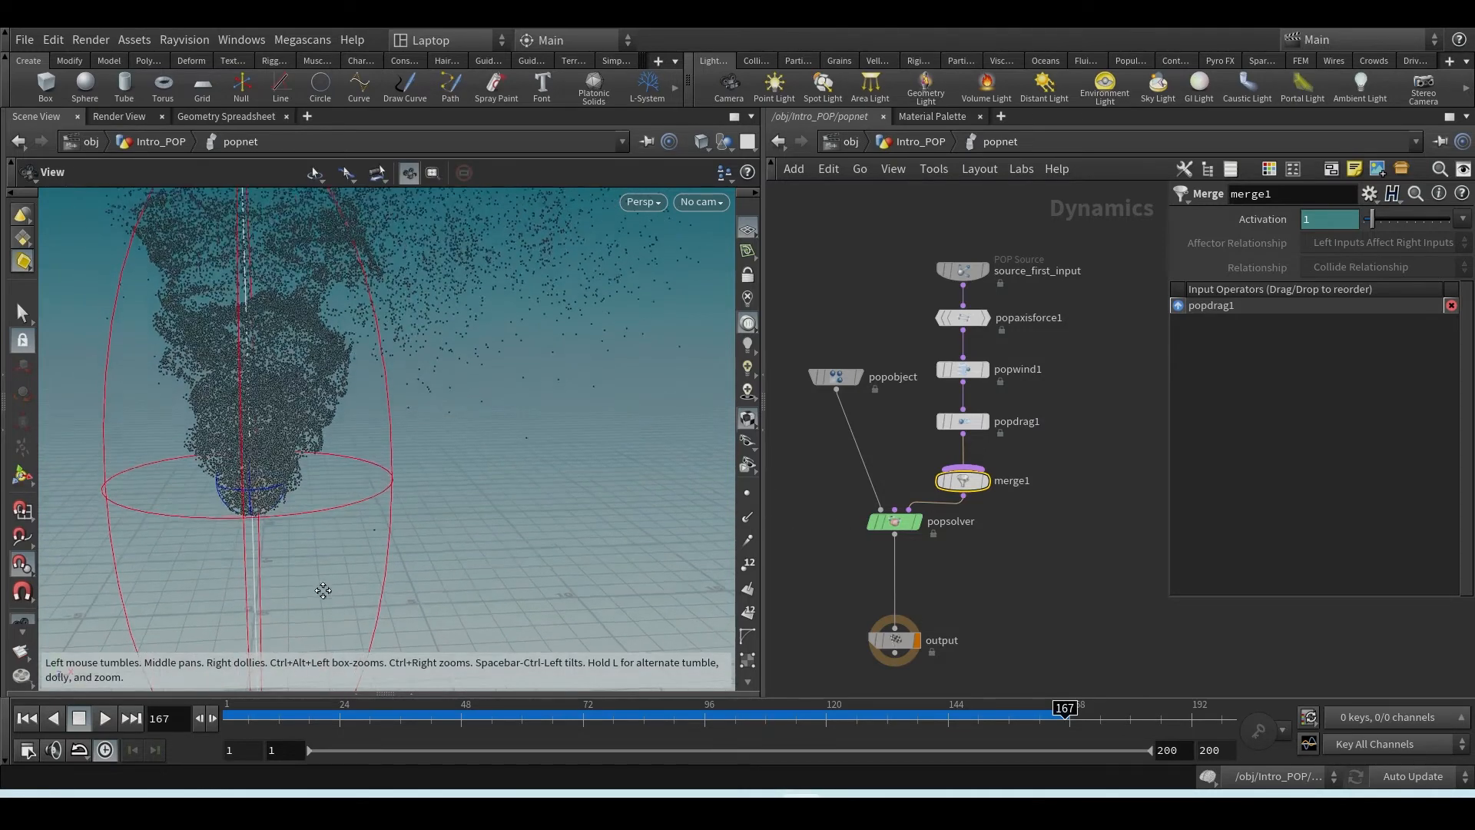
pyautogui.scroll(-2, 323, 589)
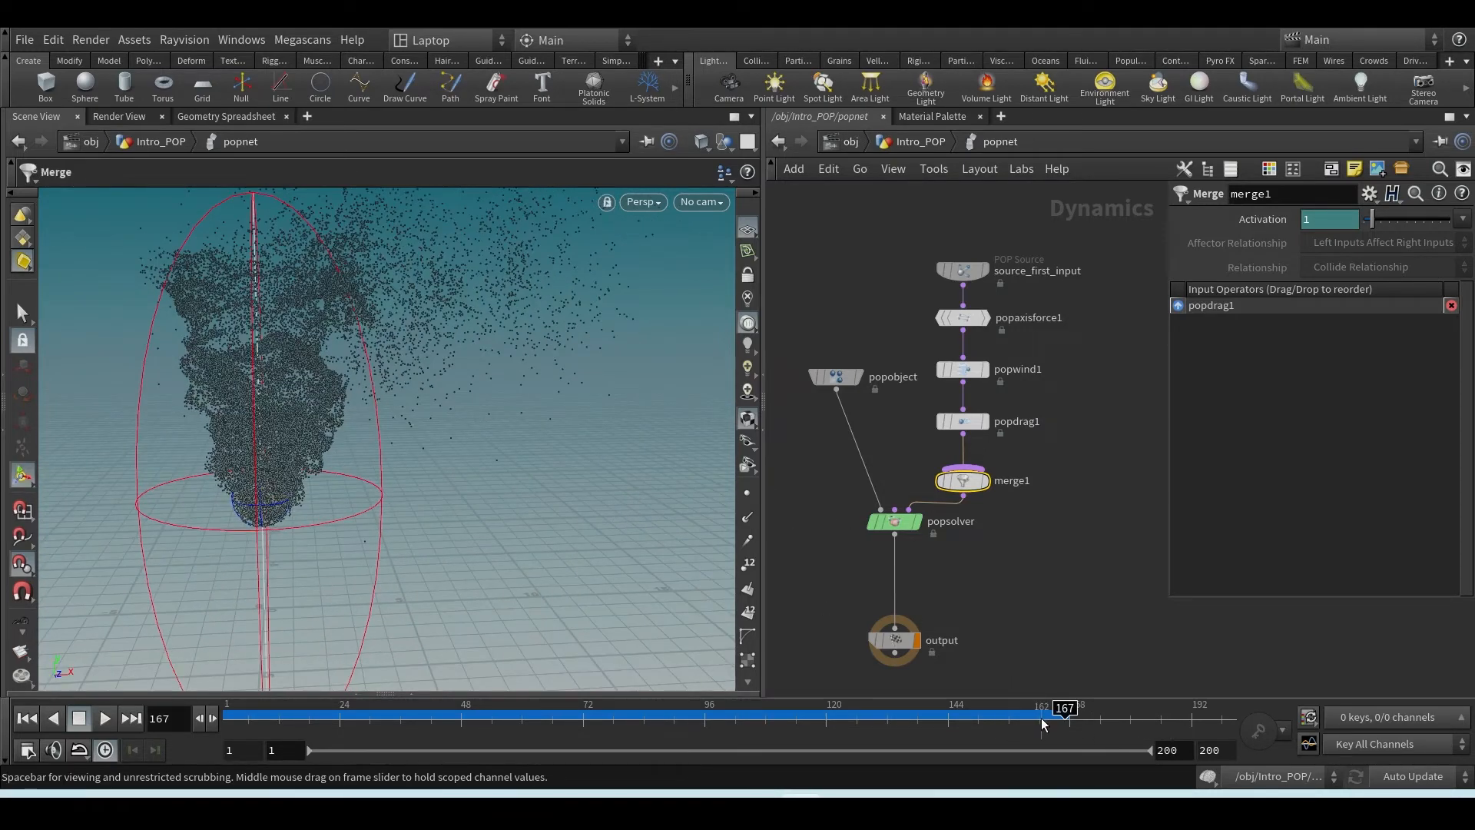
pyautogui.moveTo(1042, 723); pyautogui.dragTo(226, 718)
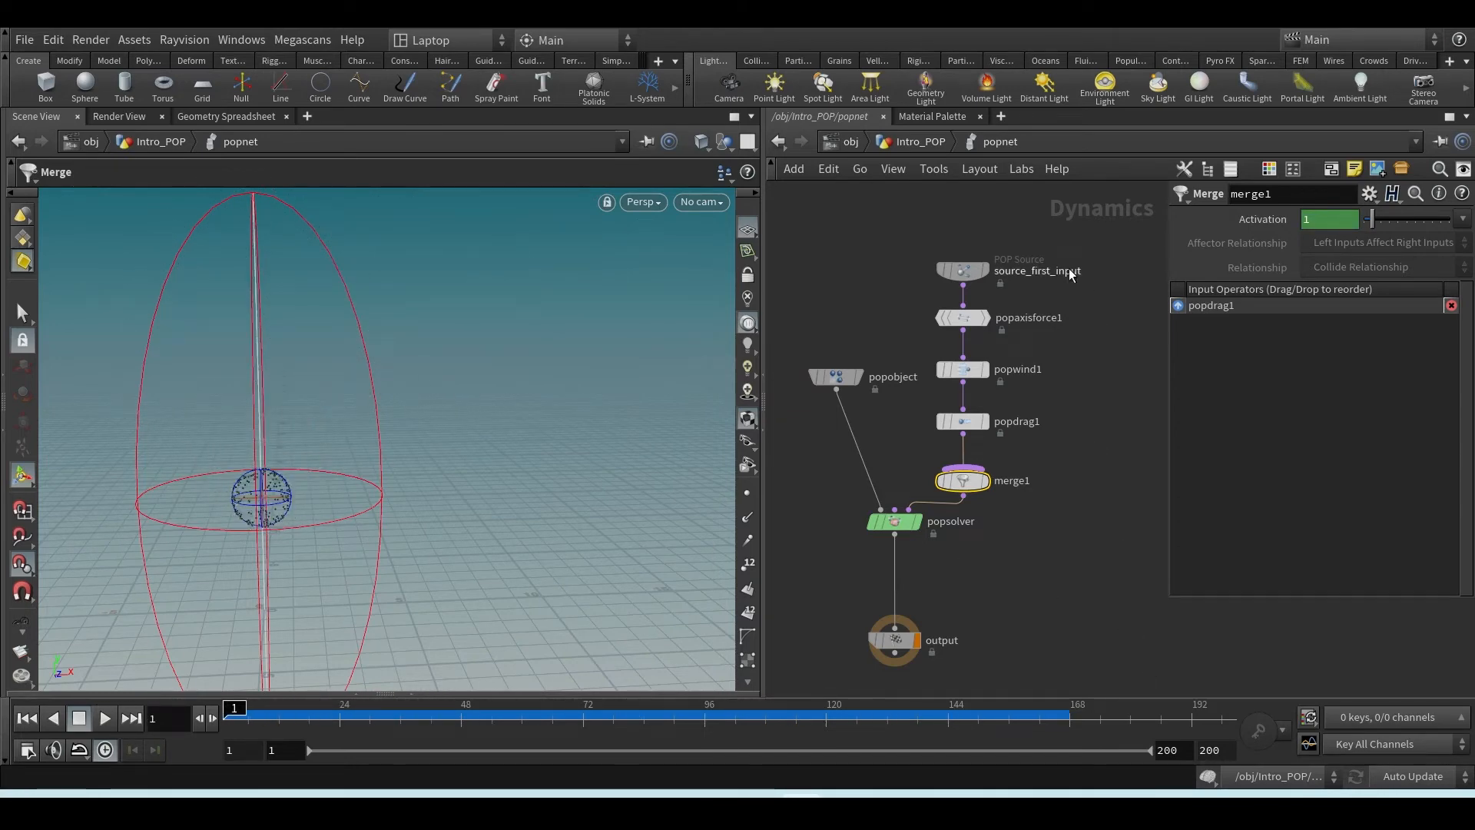
# - Examine the Birth settings of source_first_input and how they relate to emission along the frame range
pyautogui.click(961, 270)
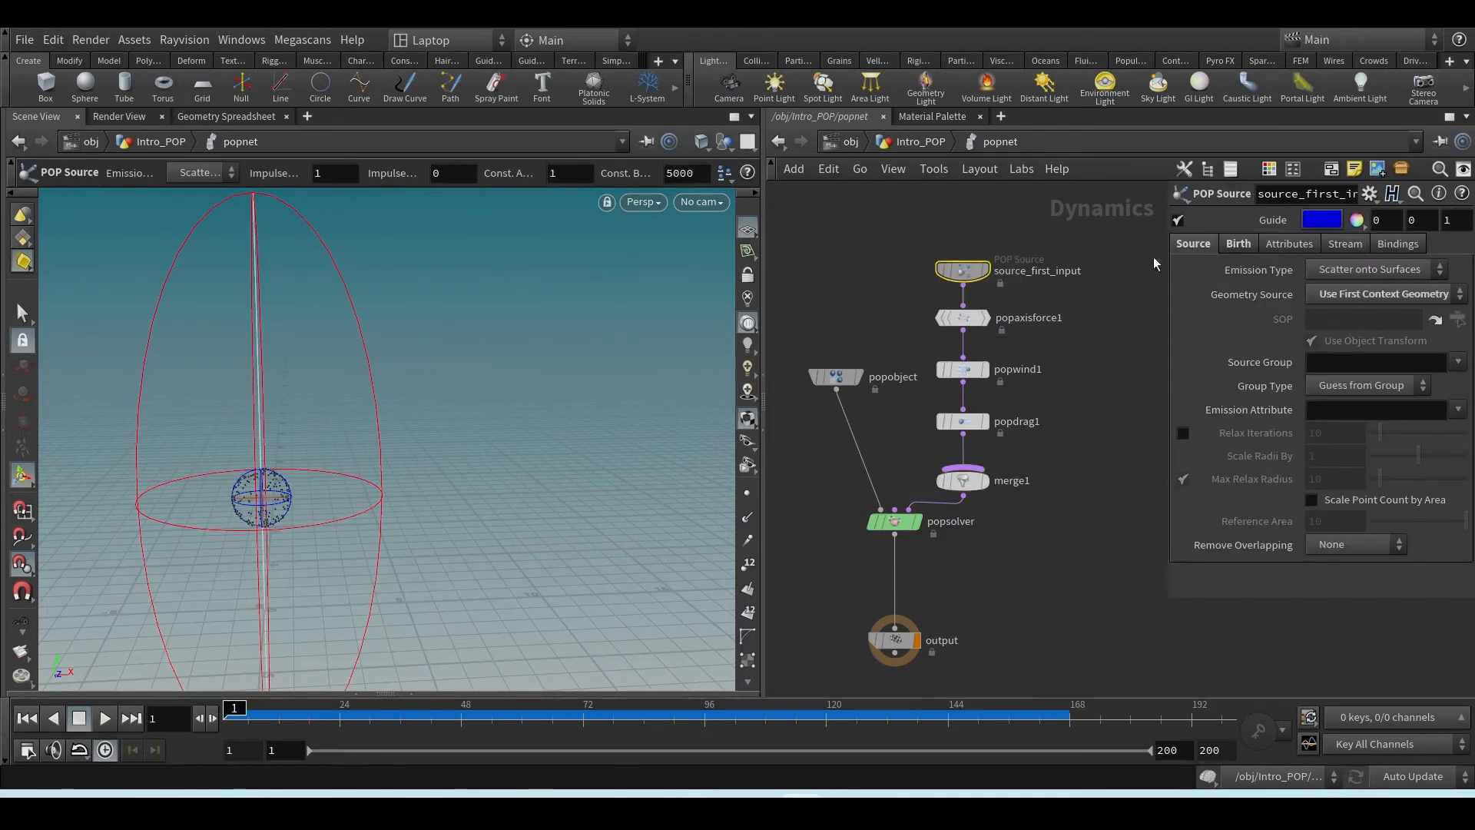
pyautogui.click(1238, 244)
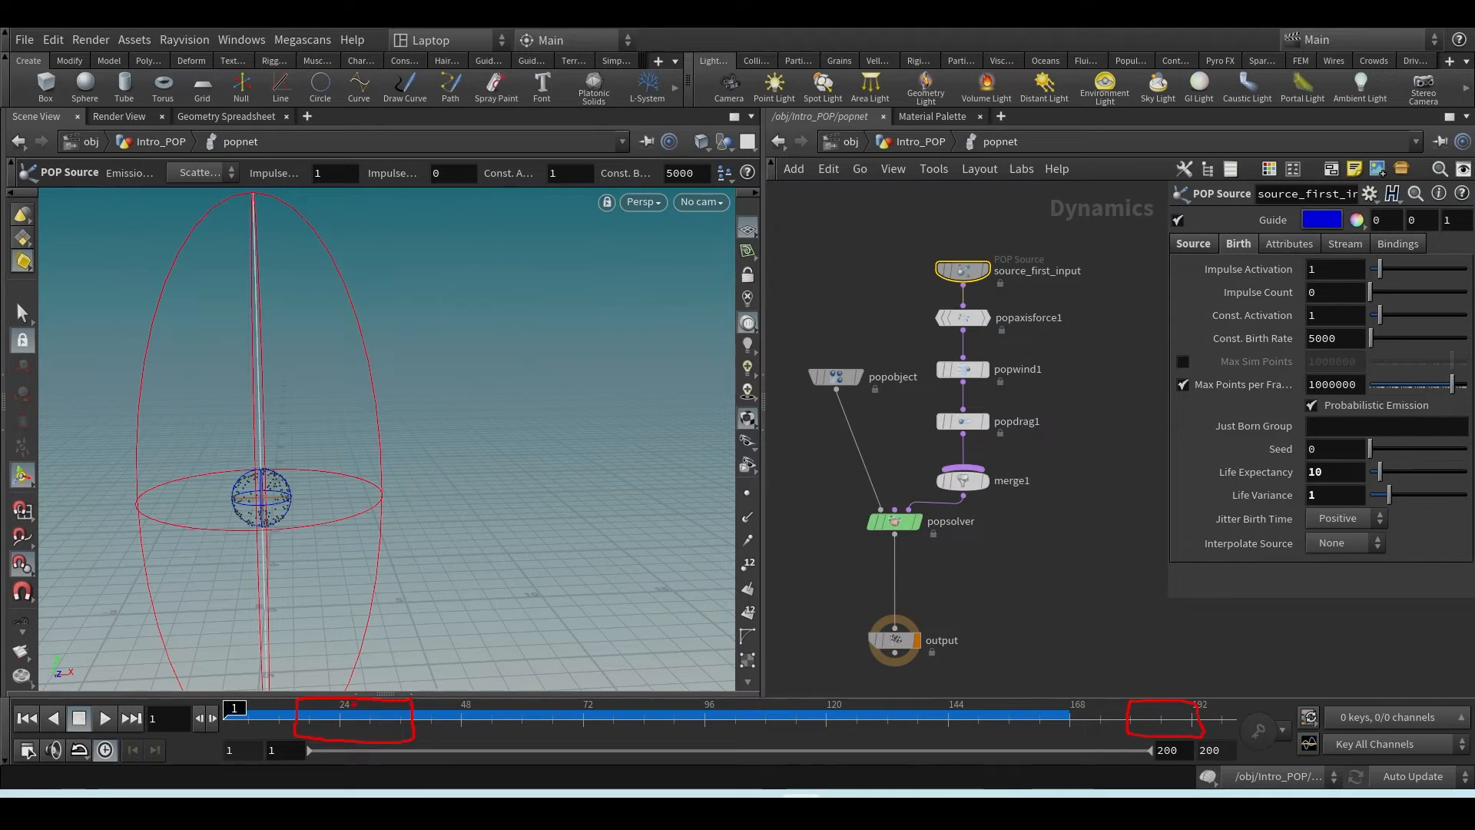
pyautogui.moveTo(421, 751); pyautogui.dragTo(1044, 752)
pyautogui.moveTo(1064, 696); pyautogui.dragTo(467, 679)
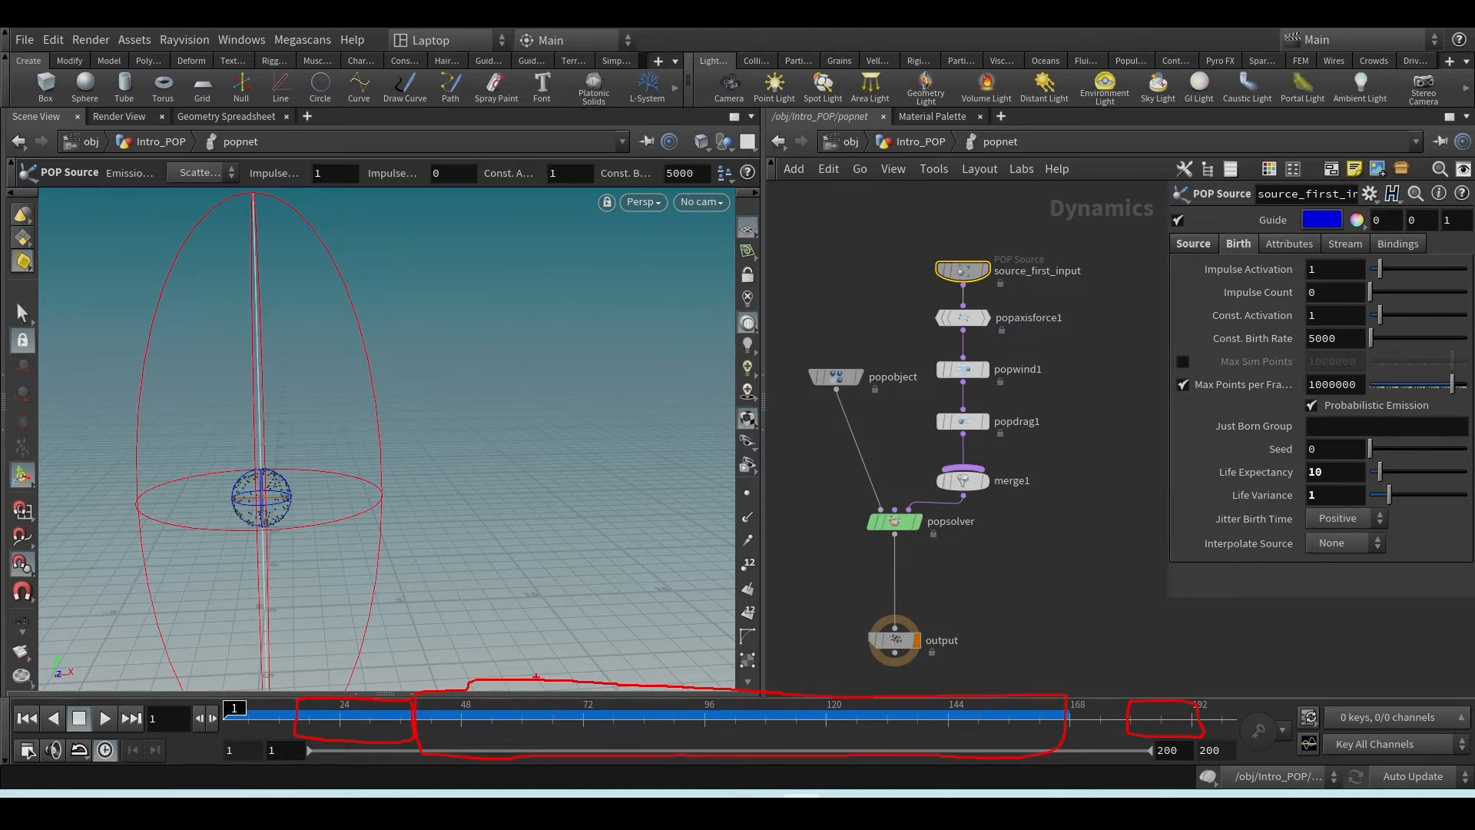
# - Go up to the Intro_POP geometry network and review popnet's simulation and cache settings
pyautogui.press('u')
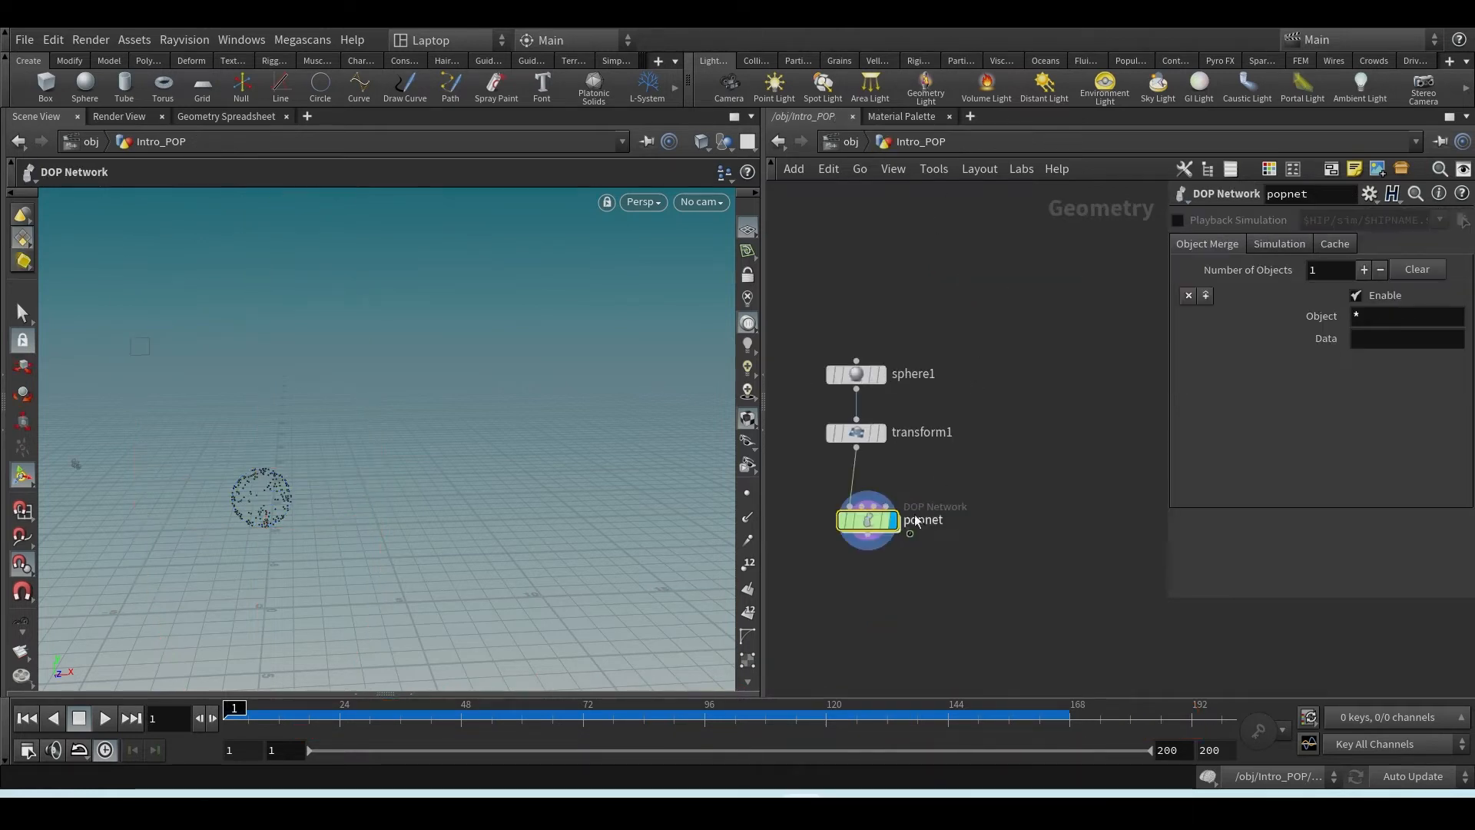
pyautogui.click(1276, 244)
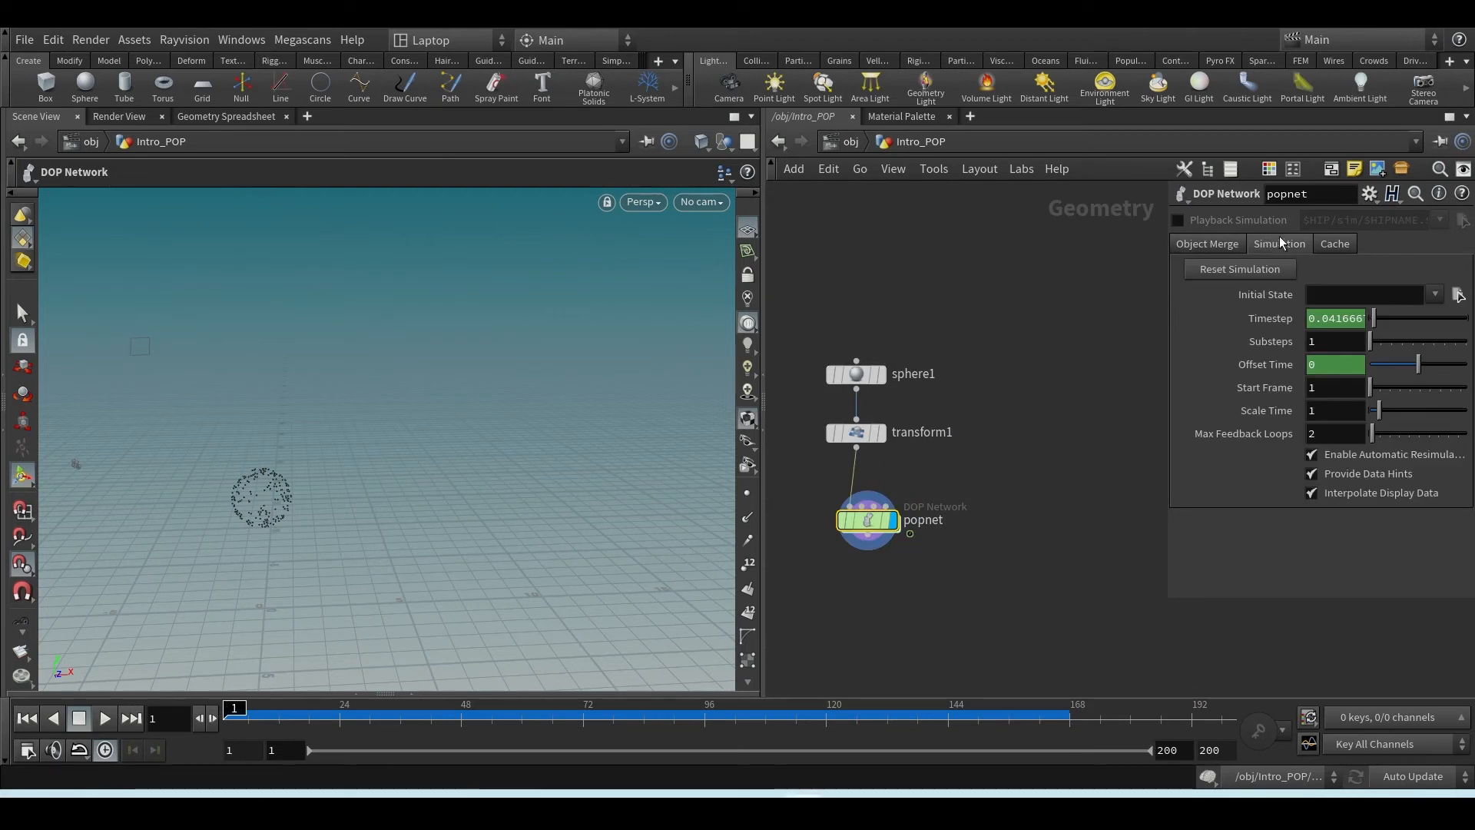
pyautogui.click(1332, 244)
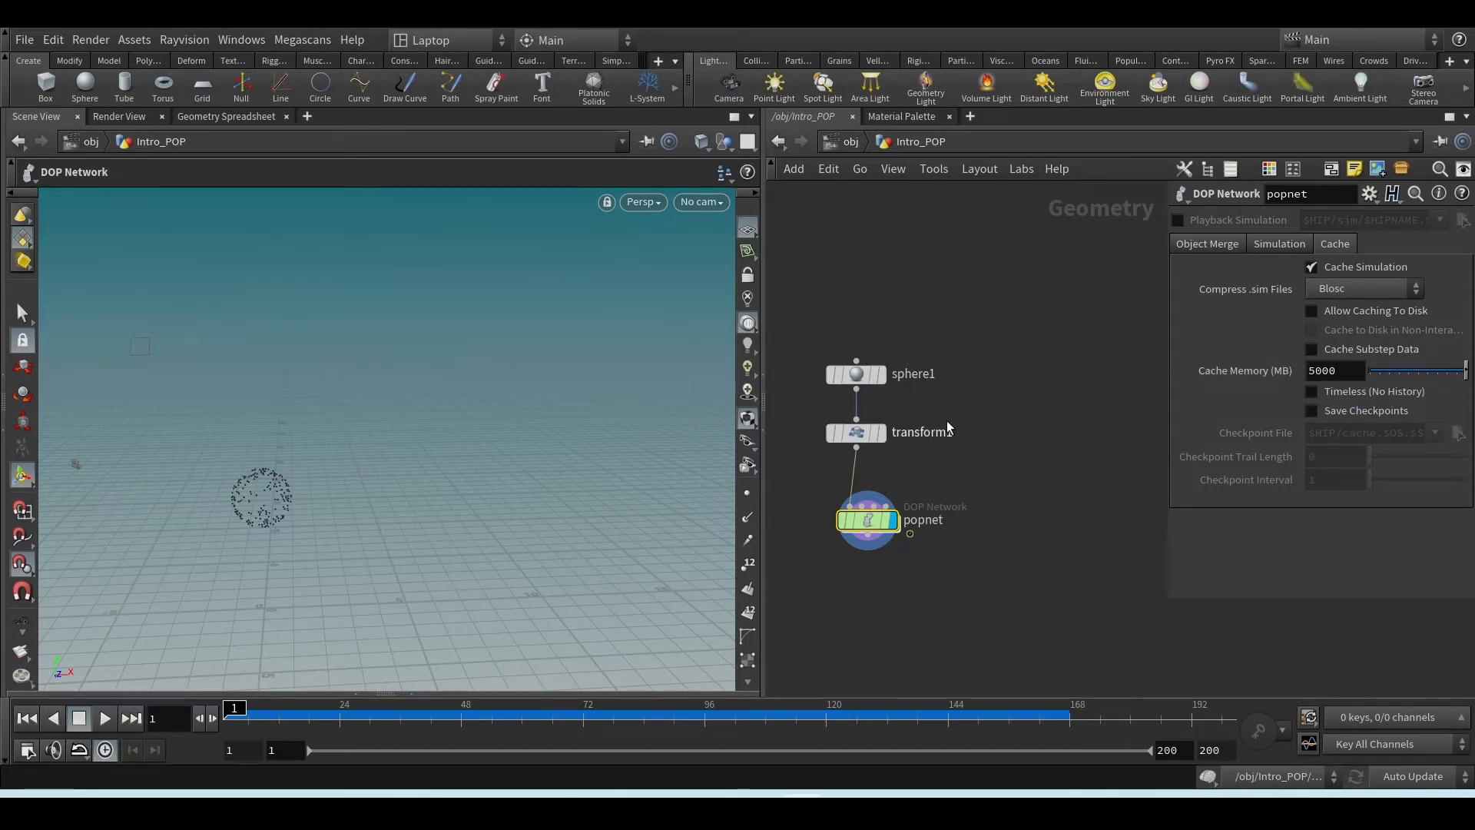
# - Review the geometry, group and attribute source options in 01_Explanation.jpg and return to Houdini
pyautogui.moveTo(841, 792)
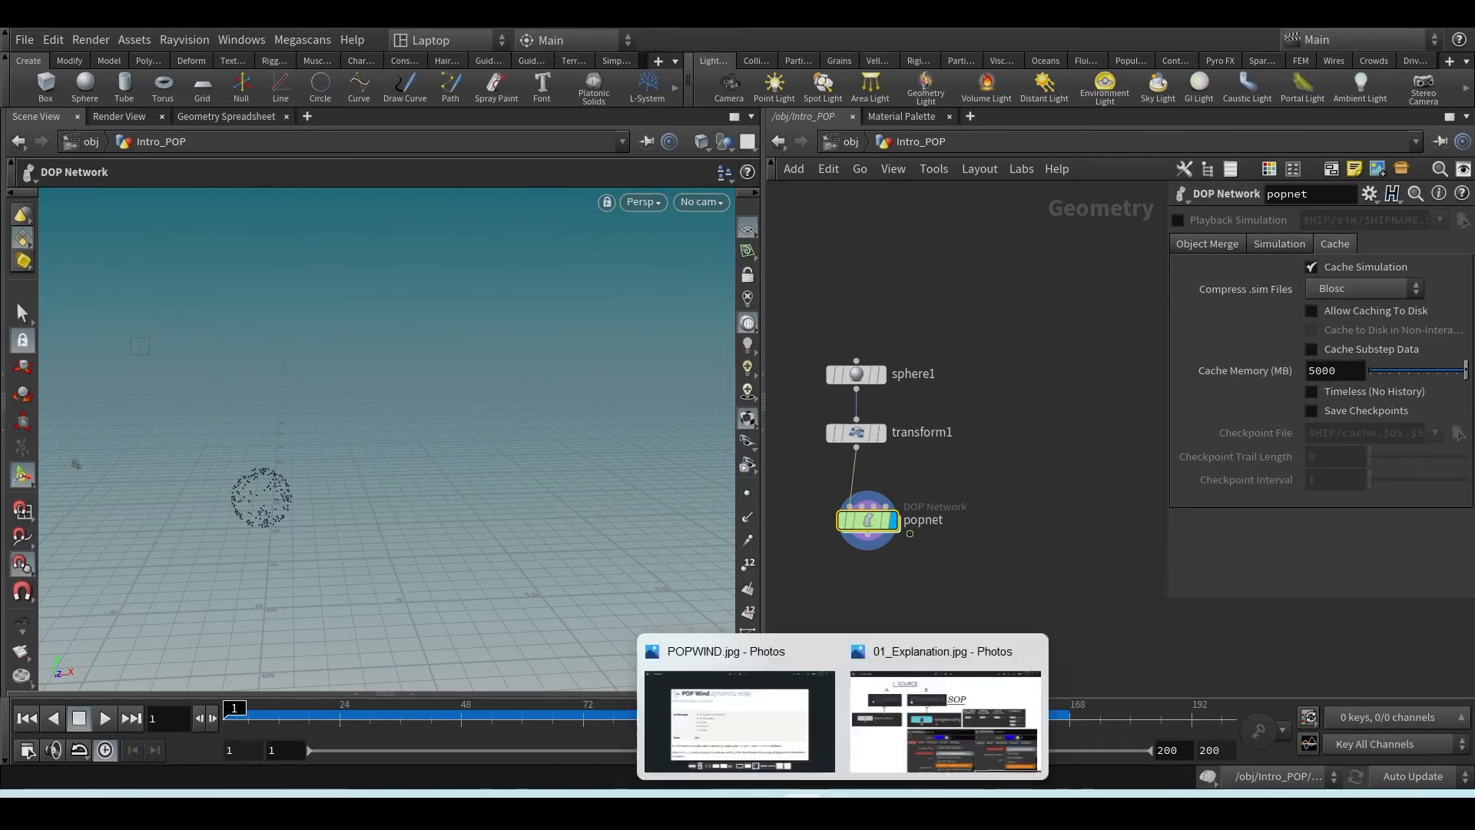
pyautogui.click(912, 705)
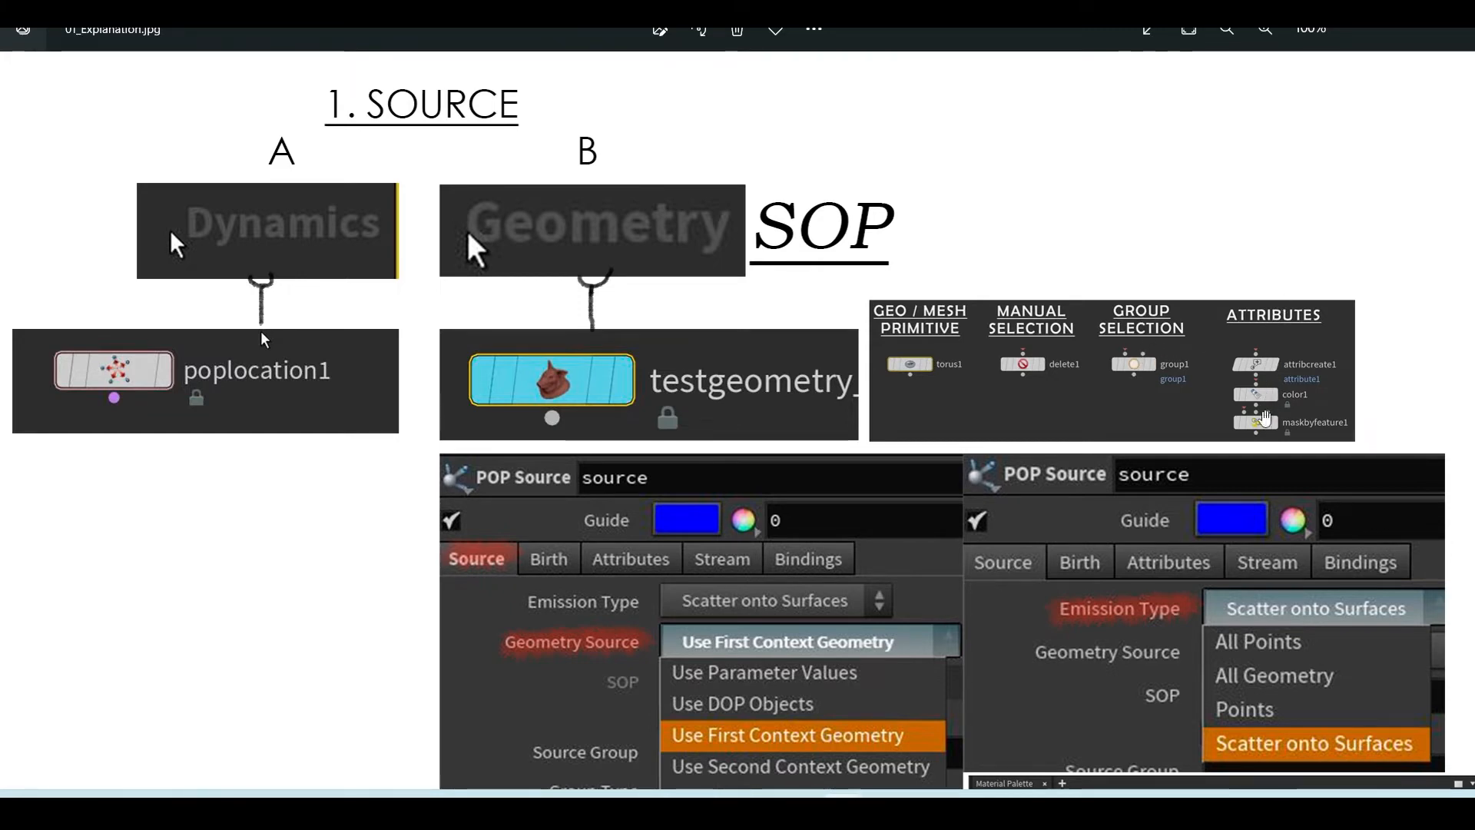
pyautogui.click(1370, 28)
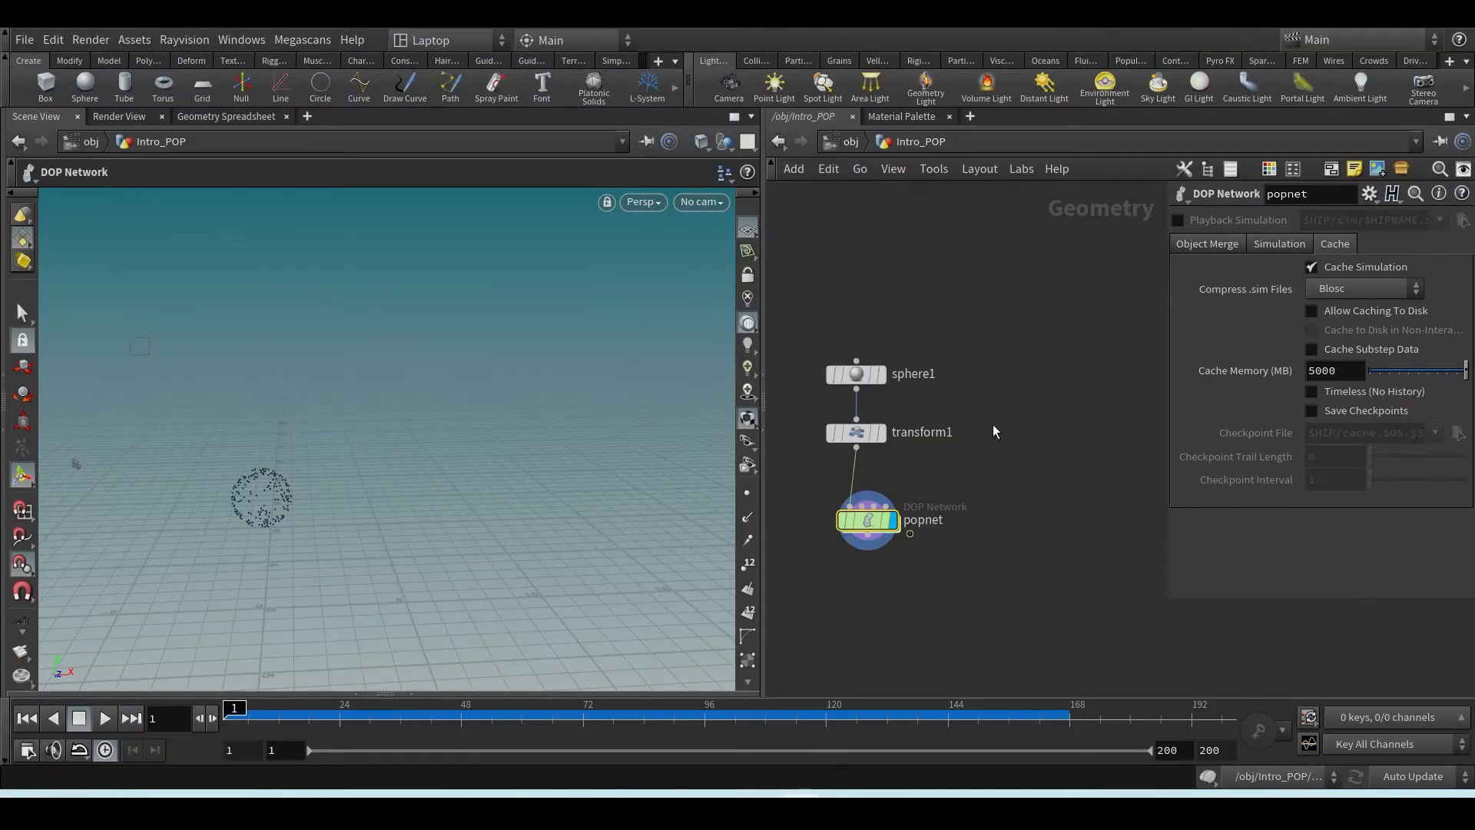
# - Add a Torus node beside sphere1 in the Intro_POP network
pyautogui.moveTo(993, 433); pyautogui.dragTo(946, 427, button='middle')
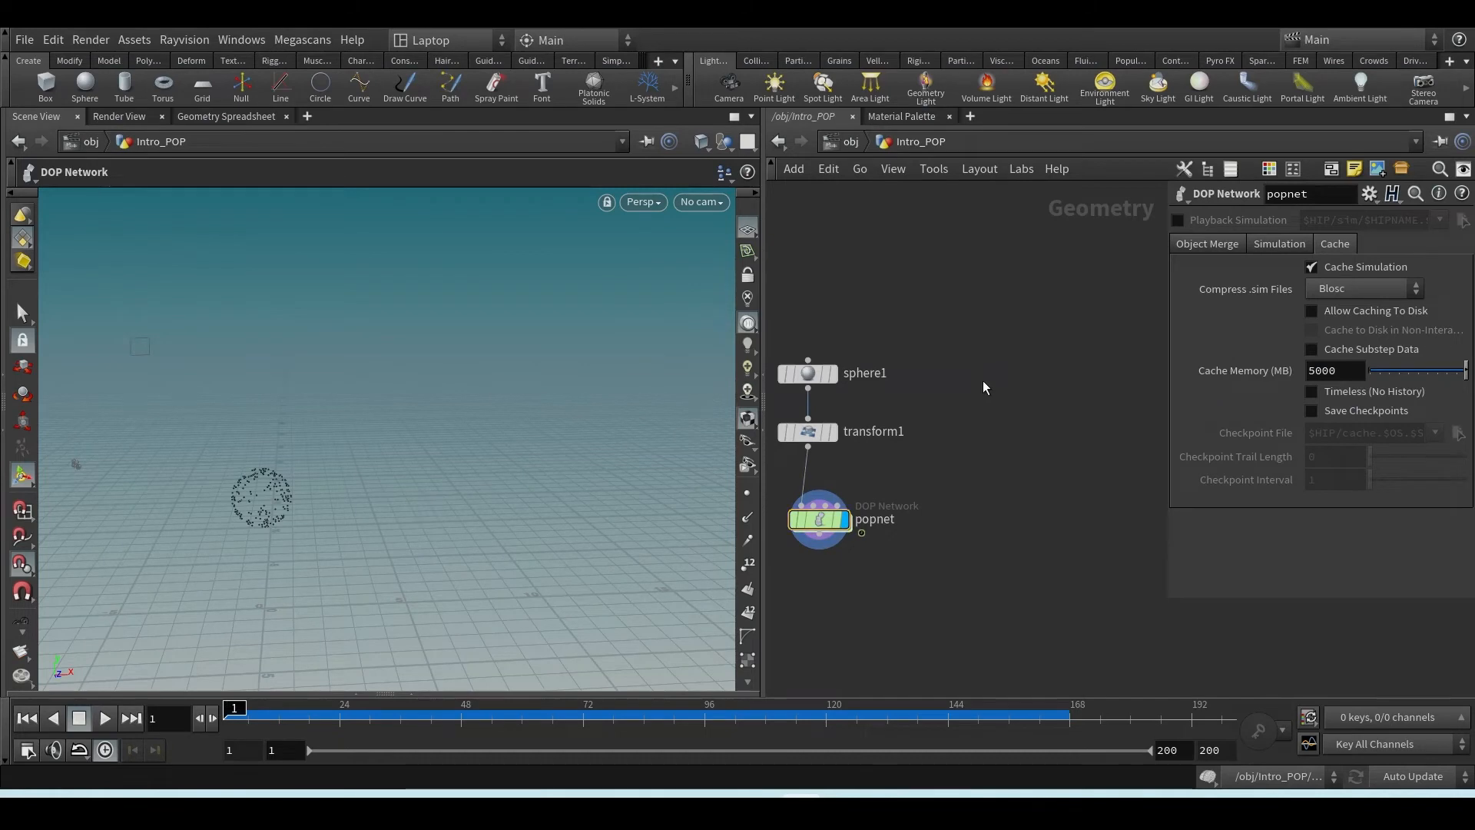
pyautogui.press('Tab')
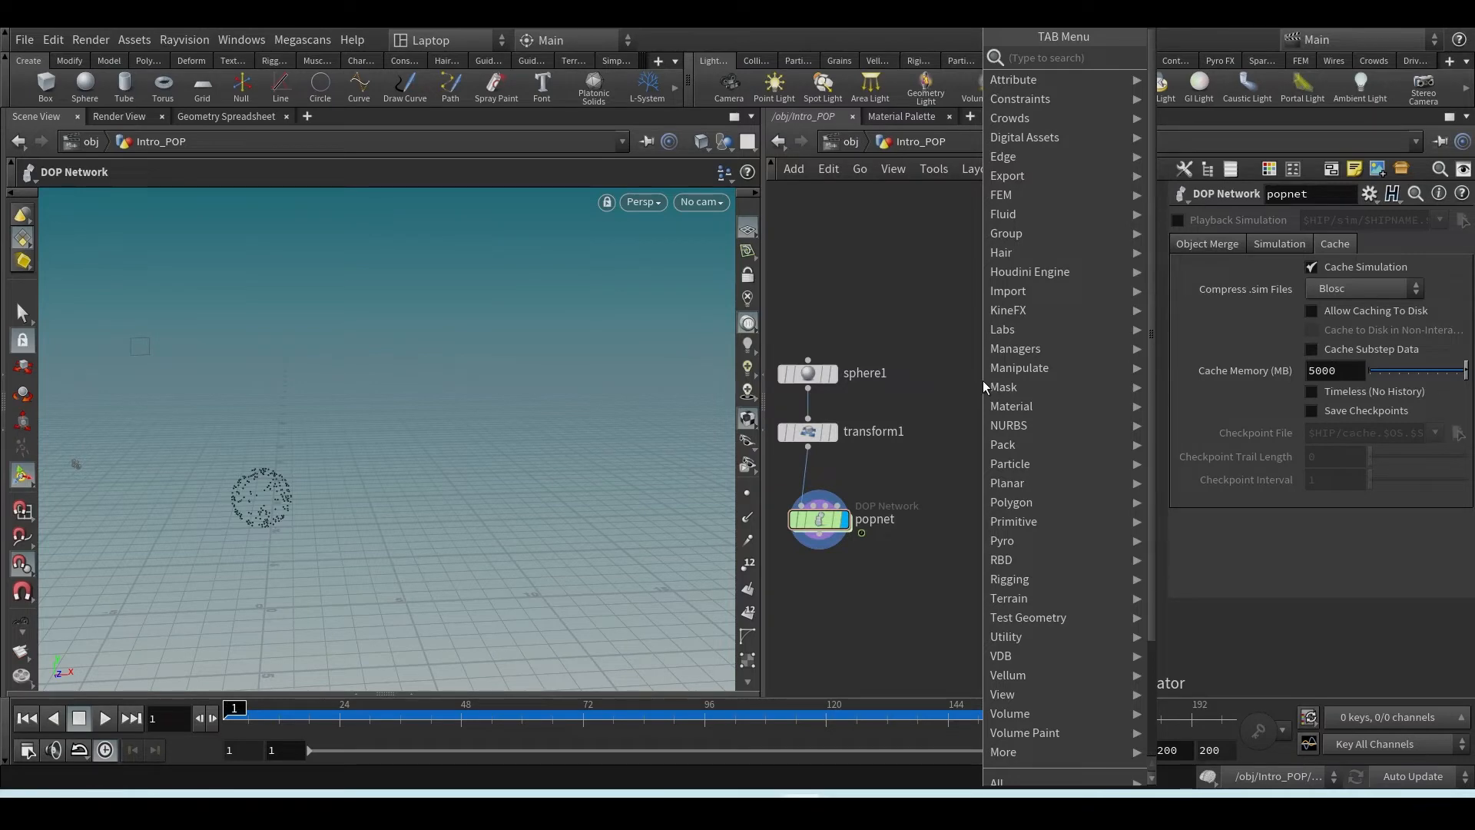
pyautogui.write('toru')
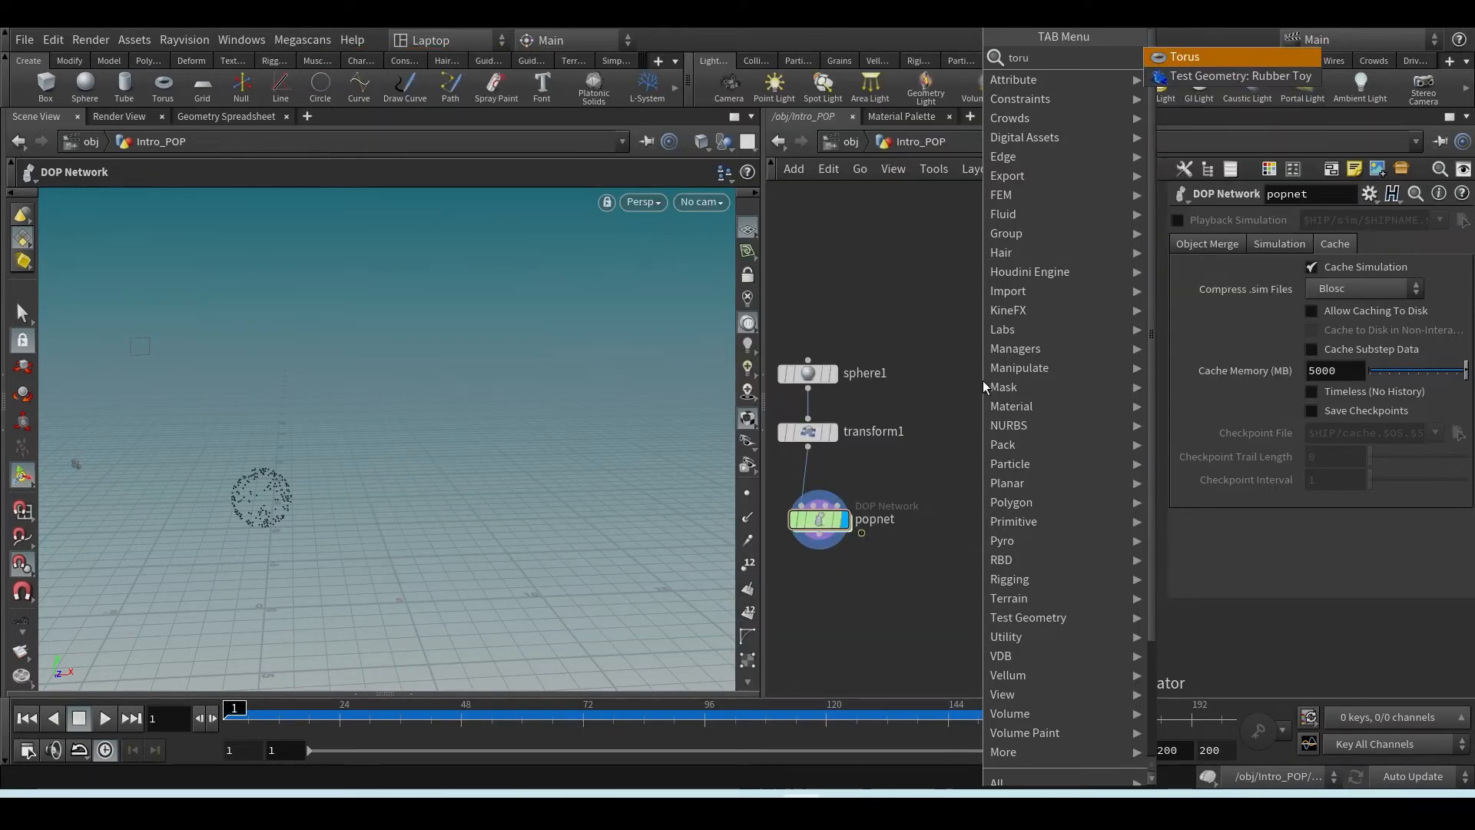
pyautogui.press('Return')
pyautogui.click(984, 381)
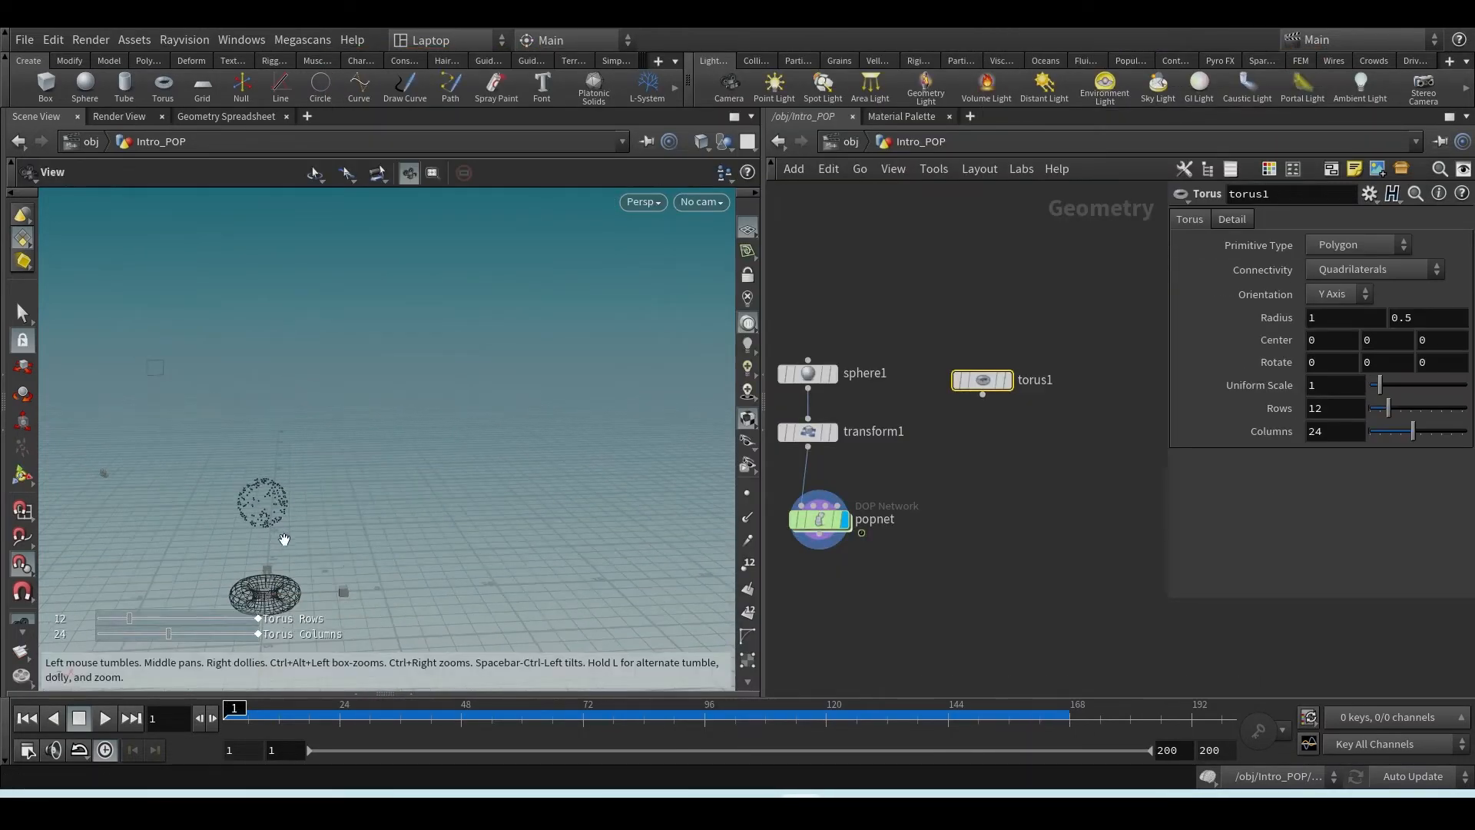
# - Copy transform1 below torus1, move the torus to about 5.56 in X, and display the transformed torus
pyautogui.keyDown('alt'); pyautogui.moveTo(818, 432); pyautogui.dragTo(983, 395); pyautogui.keyUp('alt')
pyautogui.moveTo(317, 501); pyautogui.dragTo(442, 505)
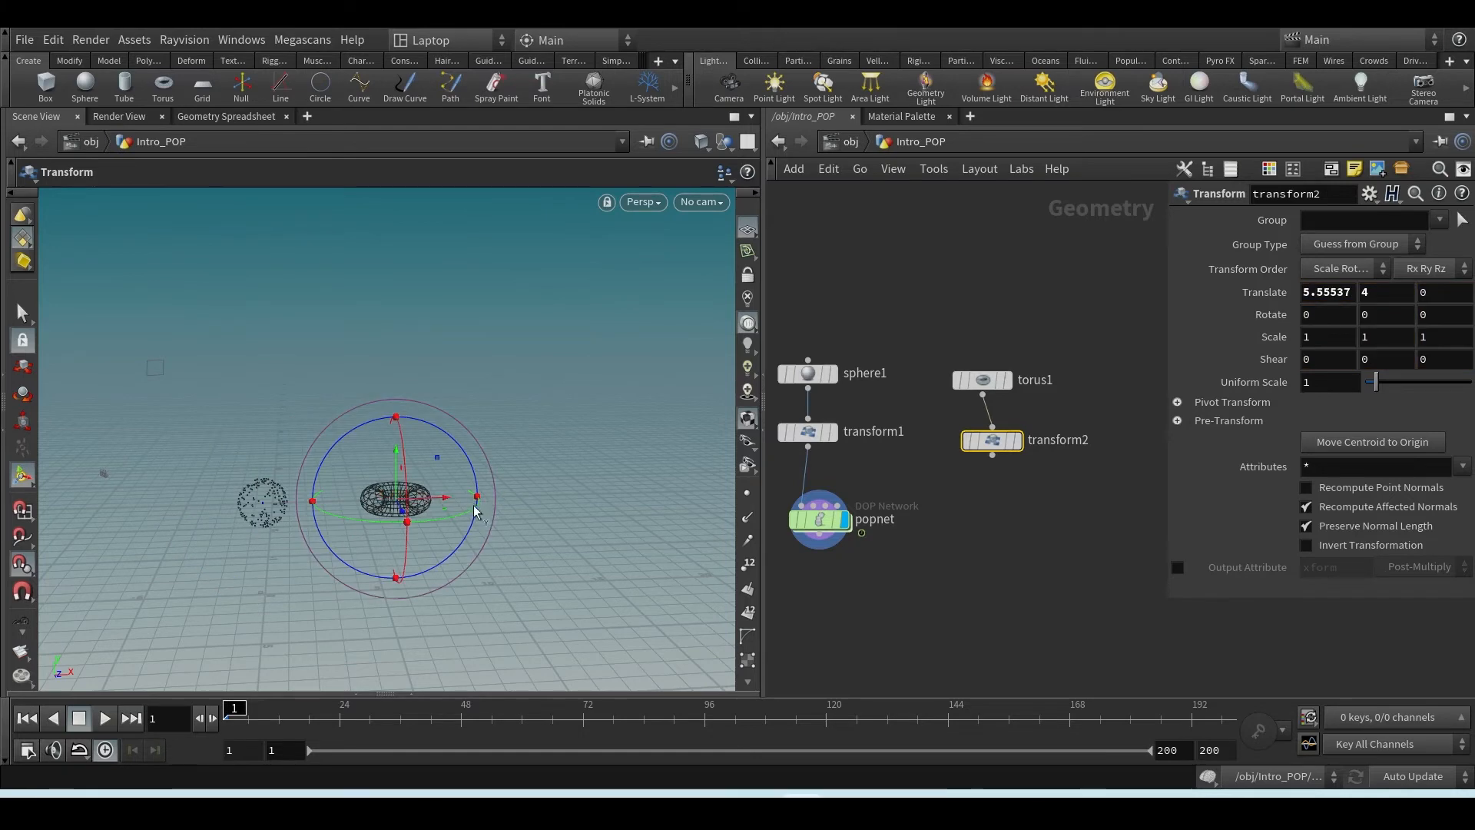
pyautogui.click(1015, 439)
pyautogui.press('Escape')
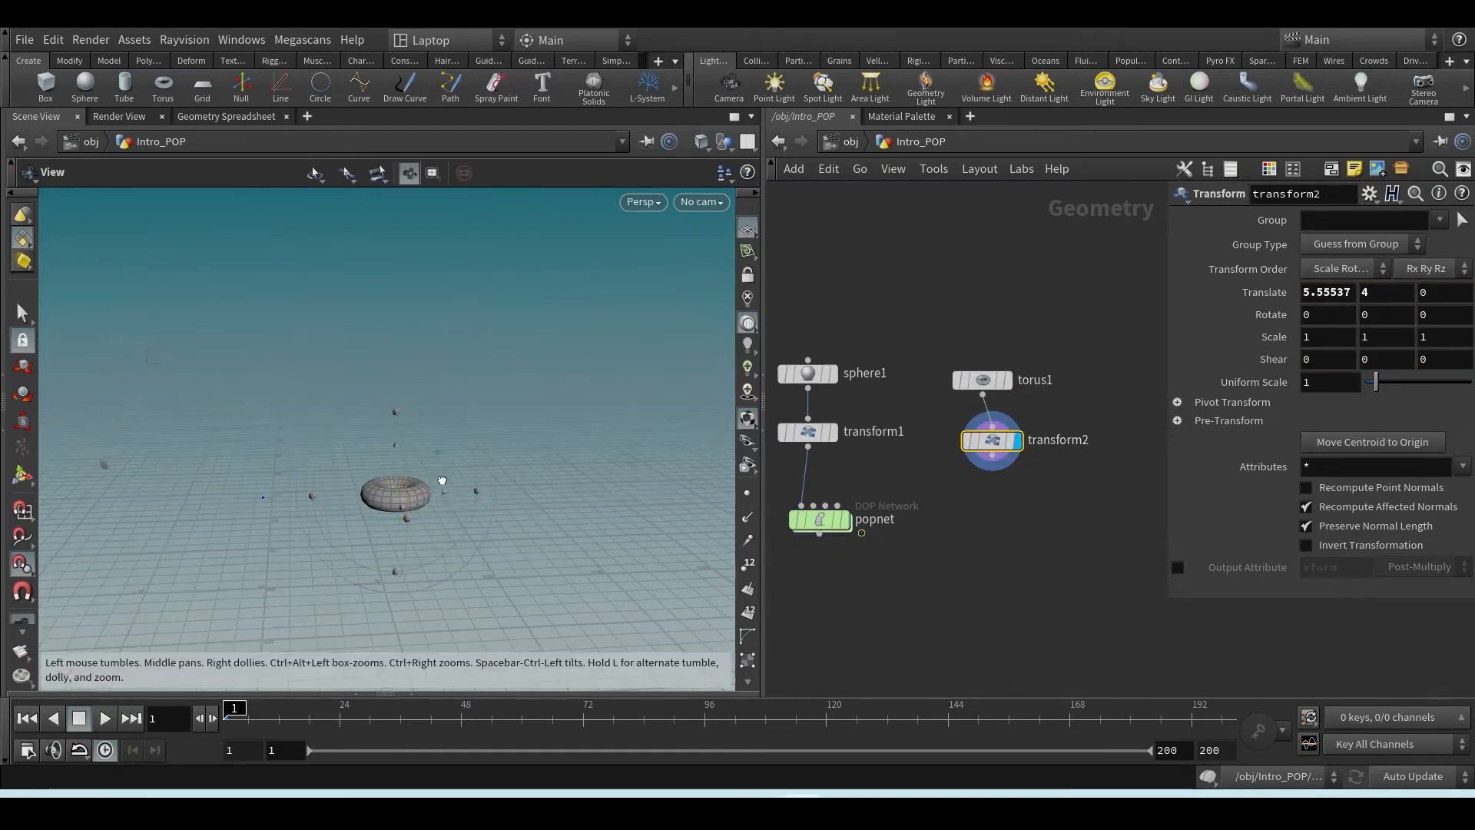
pyautogui.scroll(2, 461, 374)
pyautogui.moveTo(431, 444); pyautogui.dragTo(405, 504, button='middle')
pyautogui.scroll(4, 428, 471)
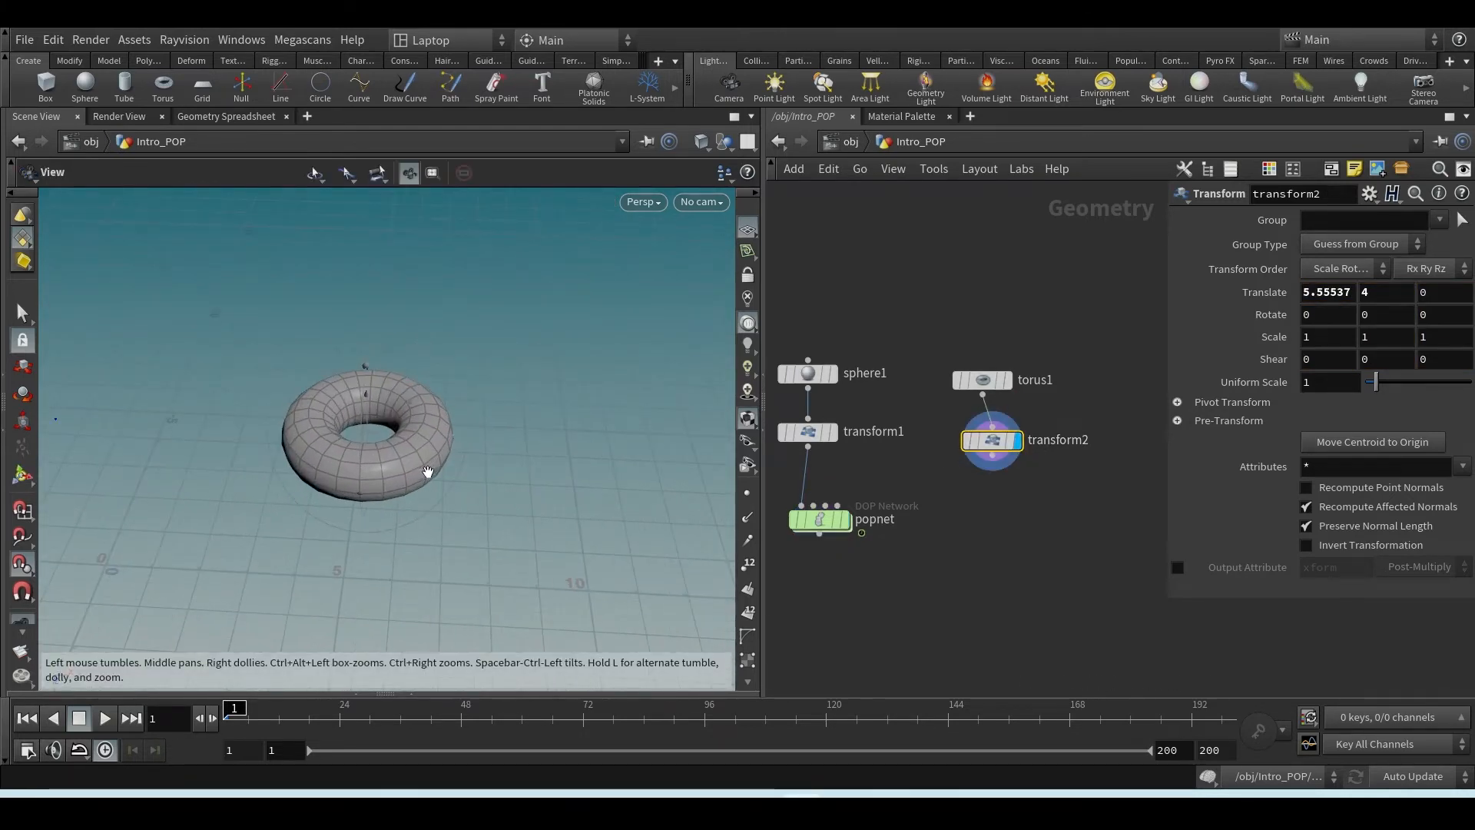
pyautogui.press('Return')
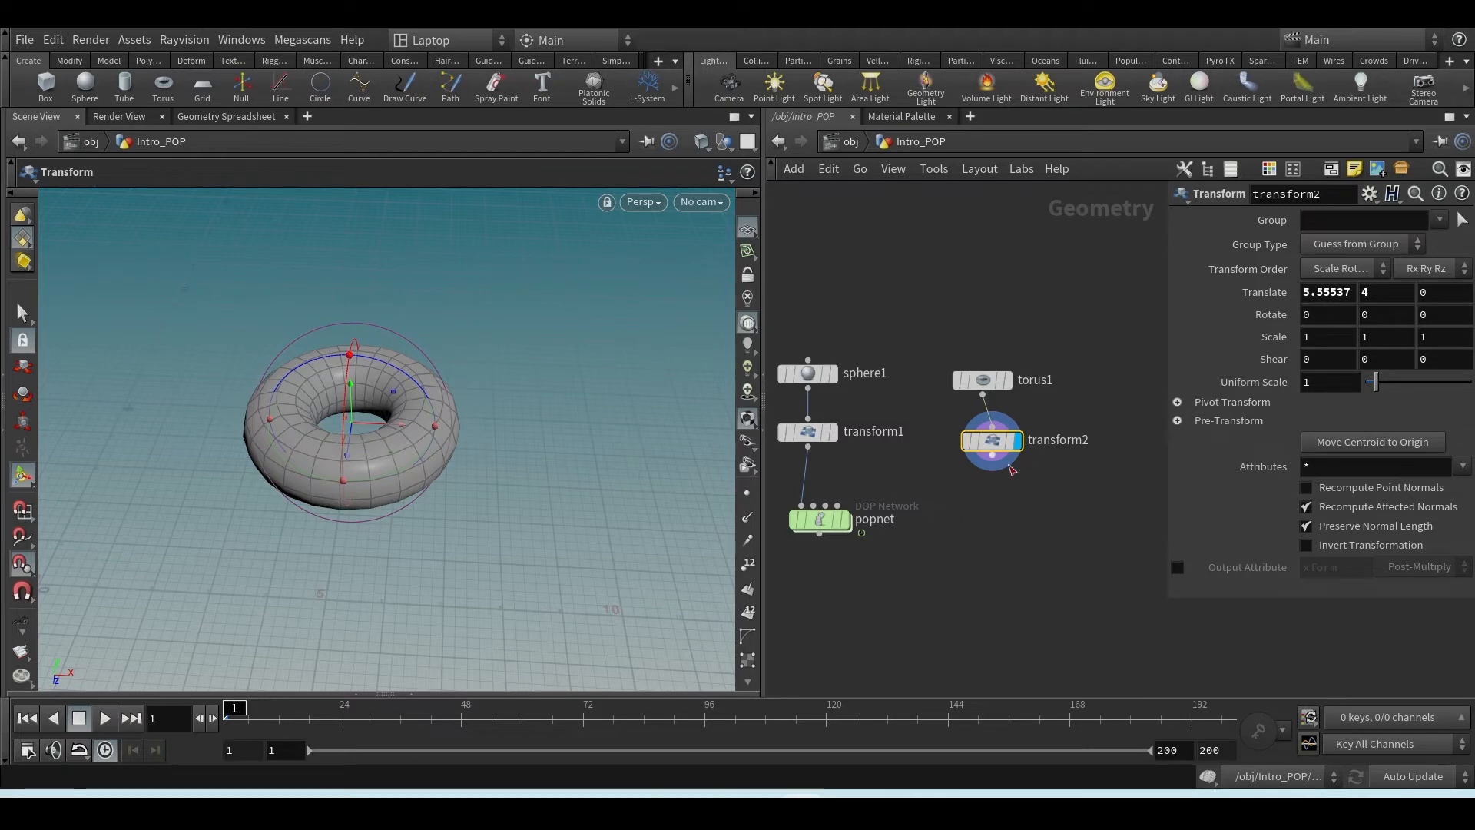
# - Add a Group node after transform2, disable its base group, and enable keeping primitives within a Bounding Box
pyautogui.press('Tab')
pyautogui.write('group')
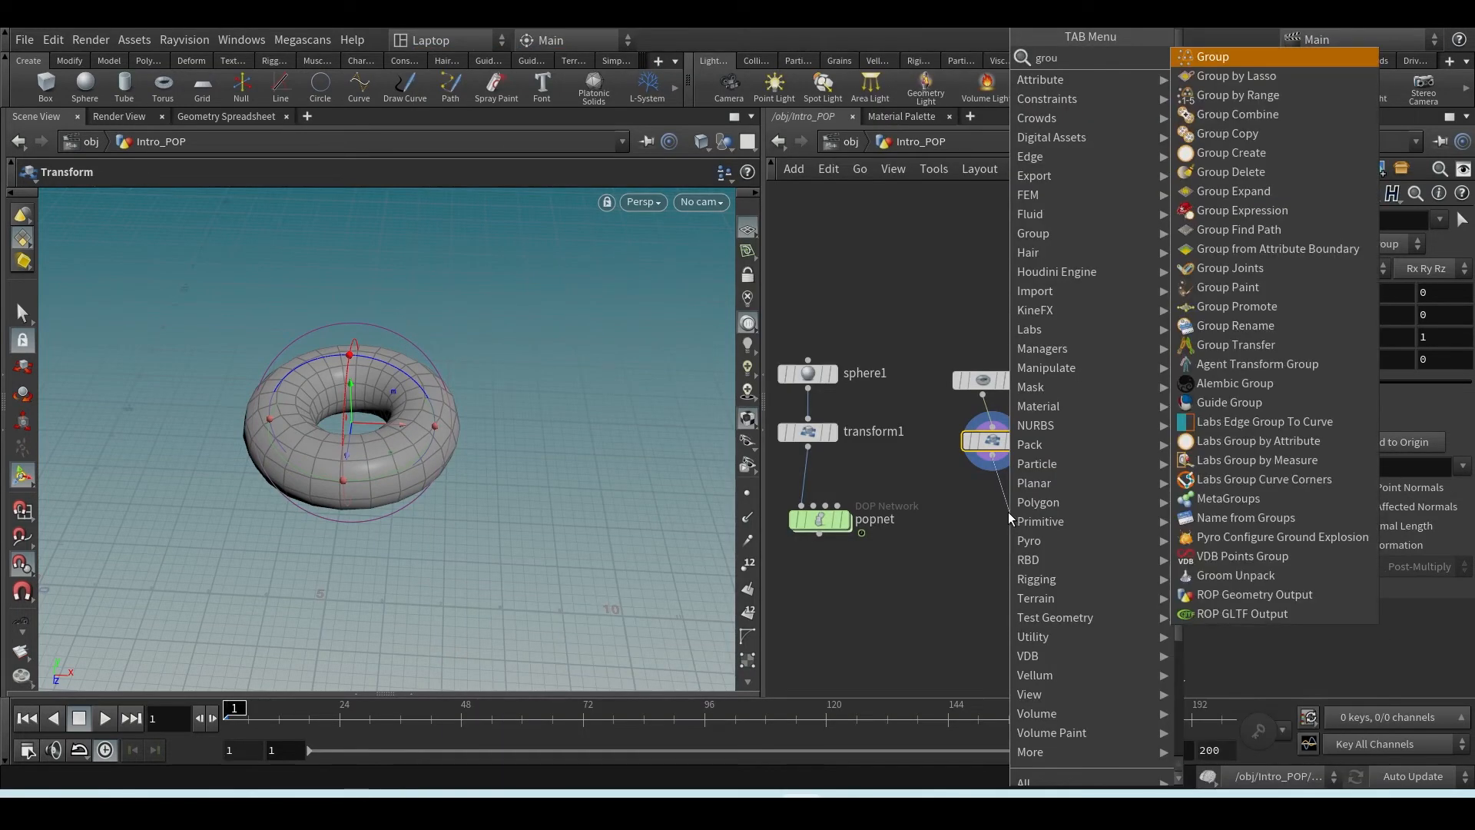
pyautogui.press('Return')
pyautogui.click(1008, 513)
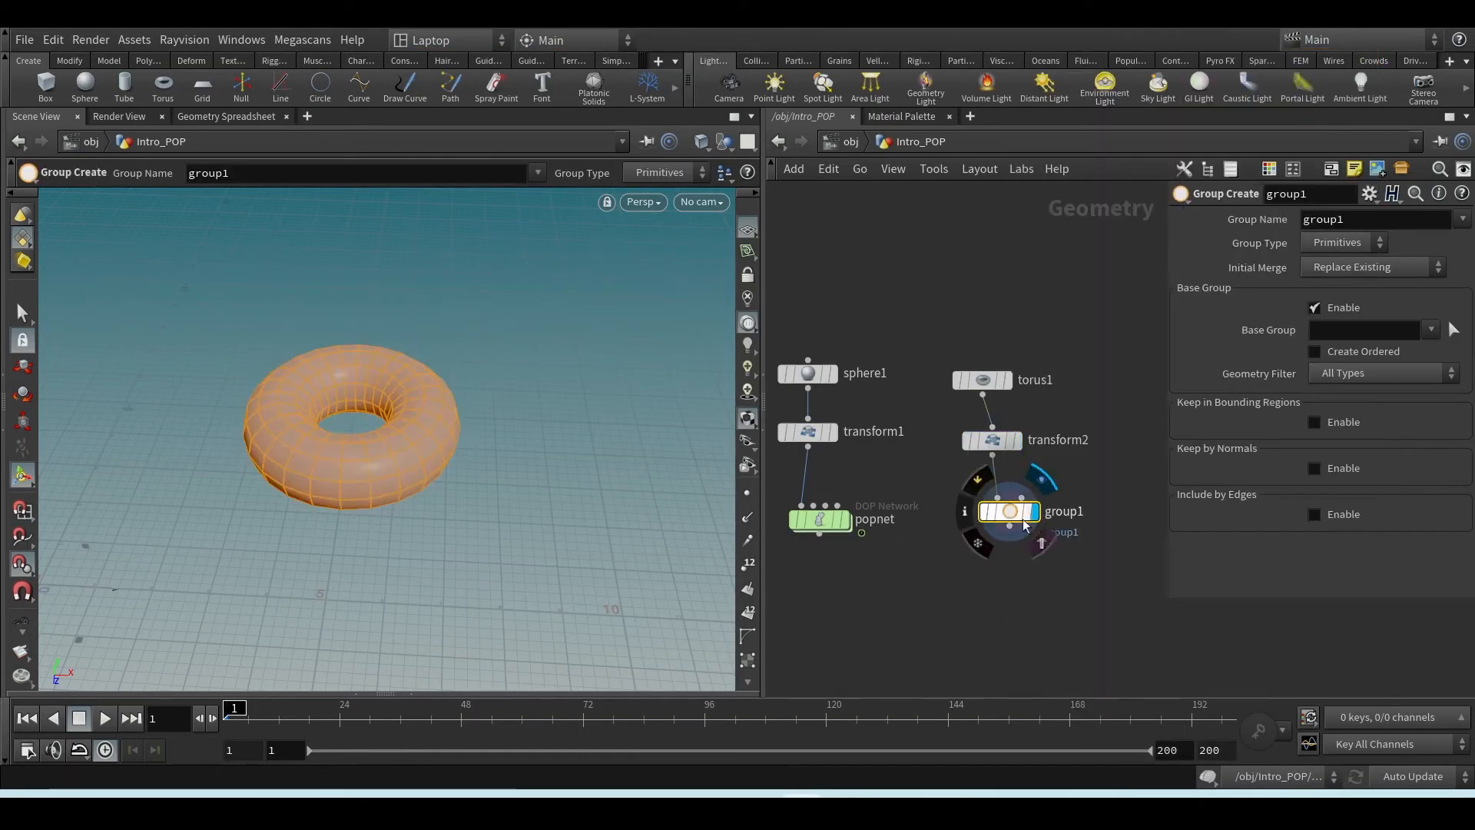
pyautogui.click(1314, 307)
pyautogui.click(1314, 354)
pyautogui.click(1348, 384)
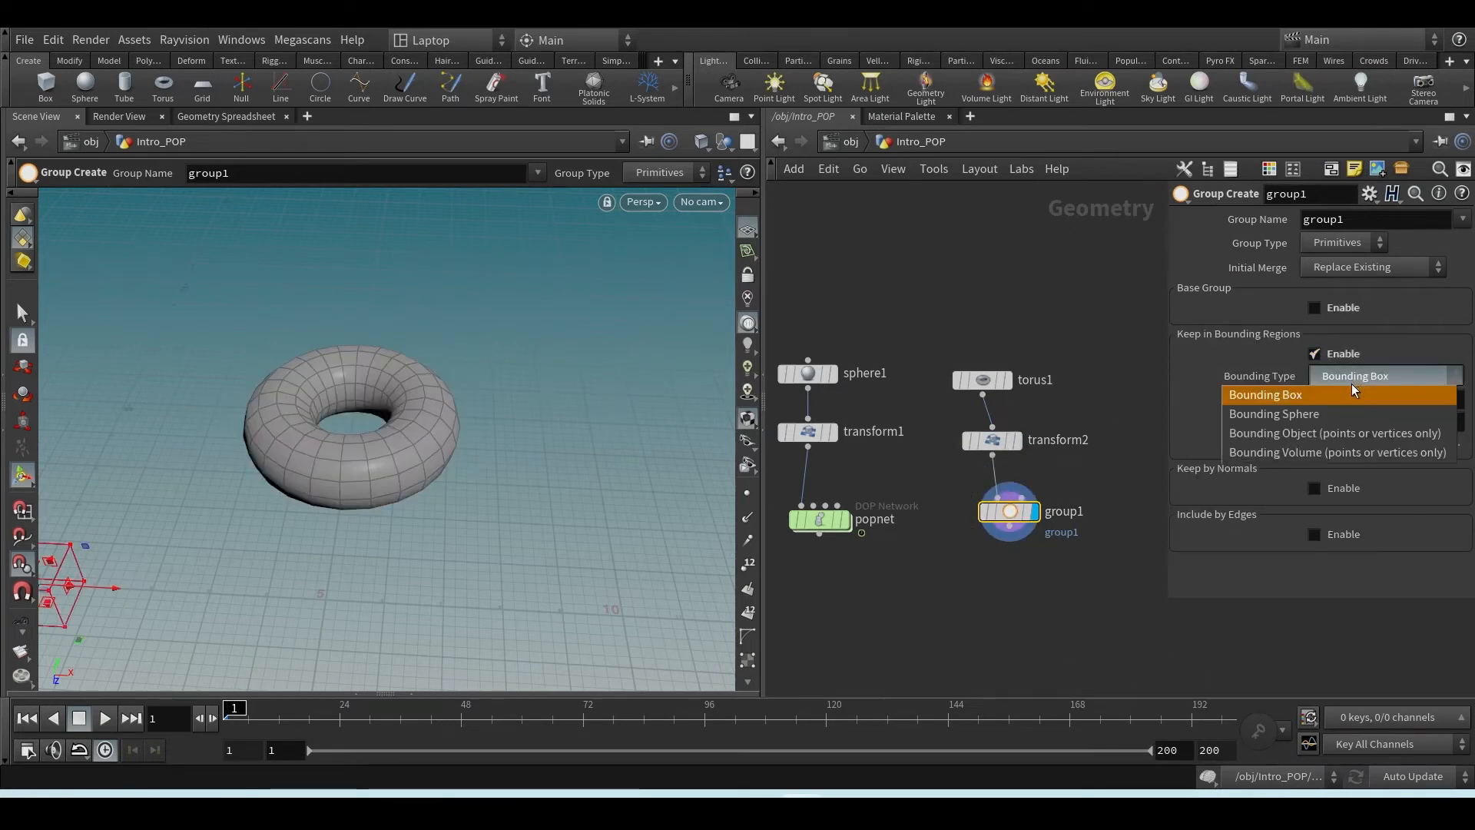
pyautogui.click(1328, 395)
# - Fit group1's bounding box over one section of the torus, sized about 2.81 × 2.44 × 2.36 and centred about 6.92, 3.53, 0.81
pyautogui.scroll(-2, 141, 562)
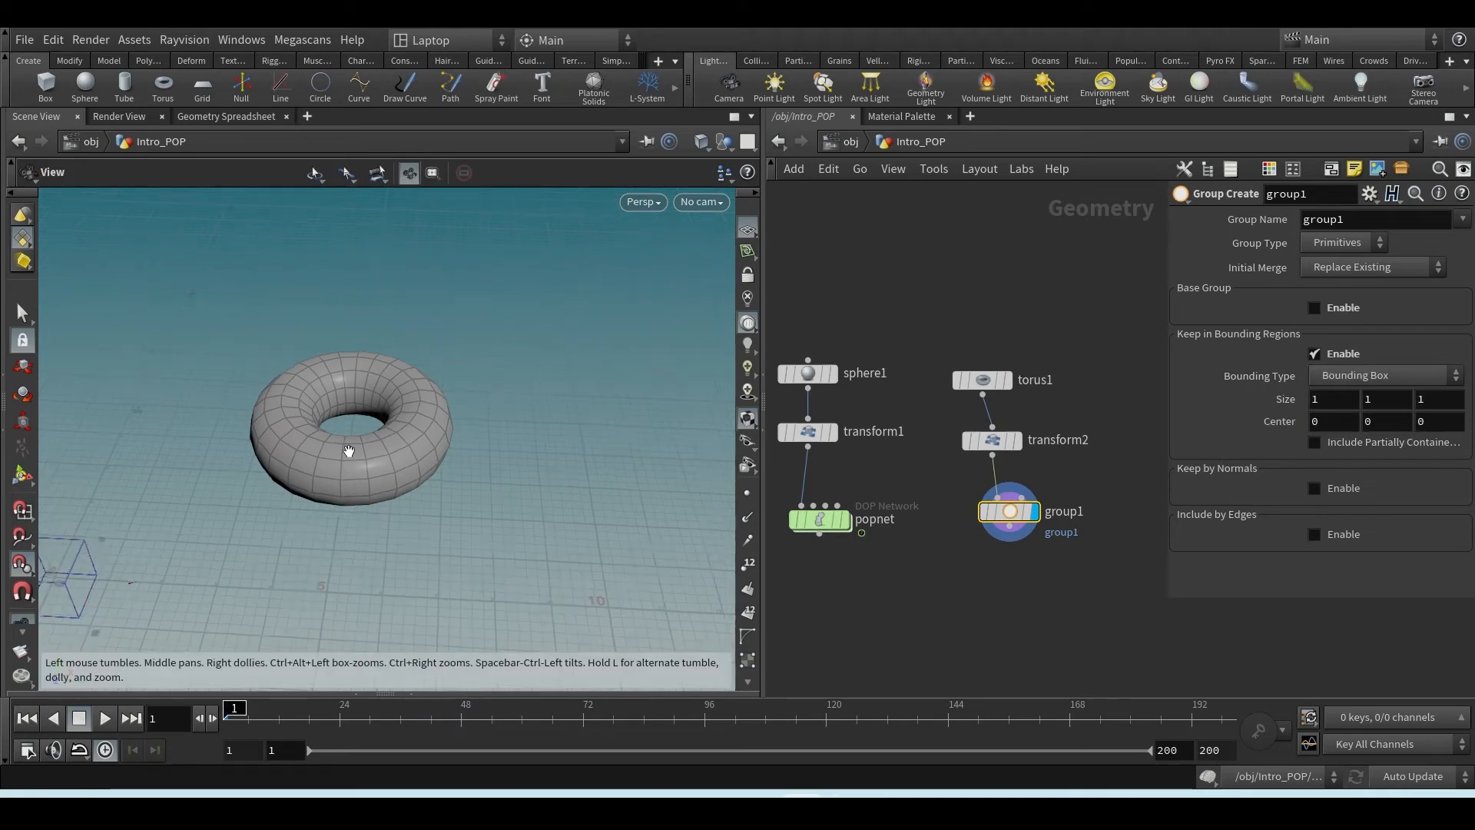
pyautogui.moveTo(140, 575); pyautogui.dragTo(459, 595)
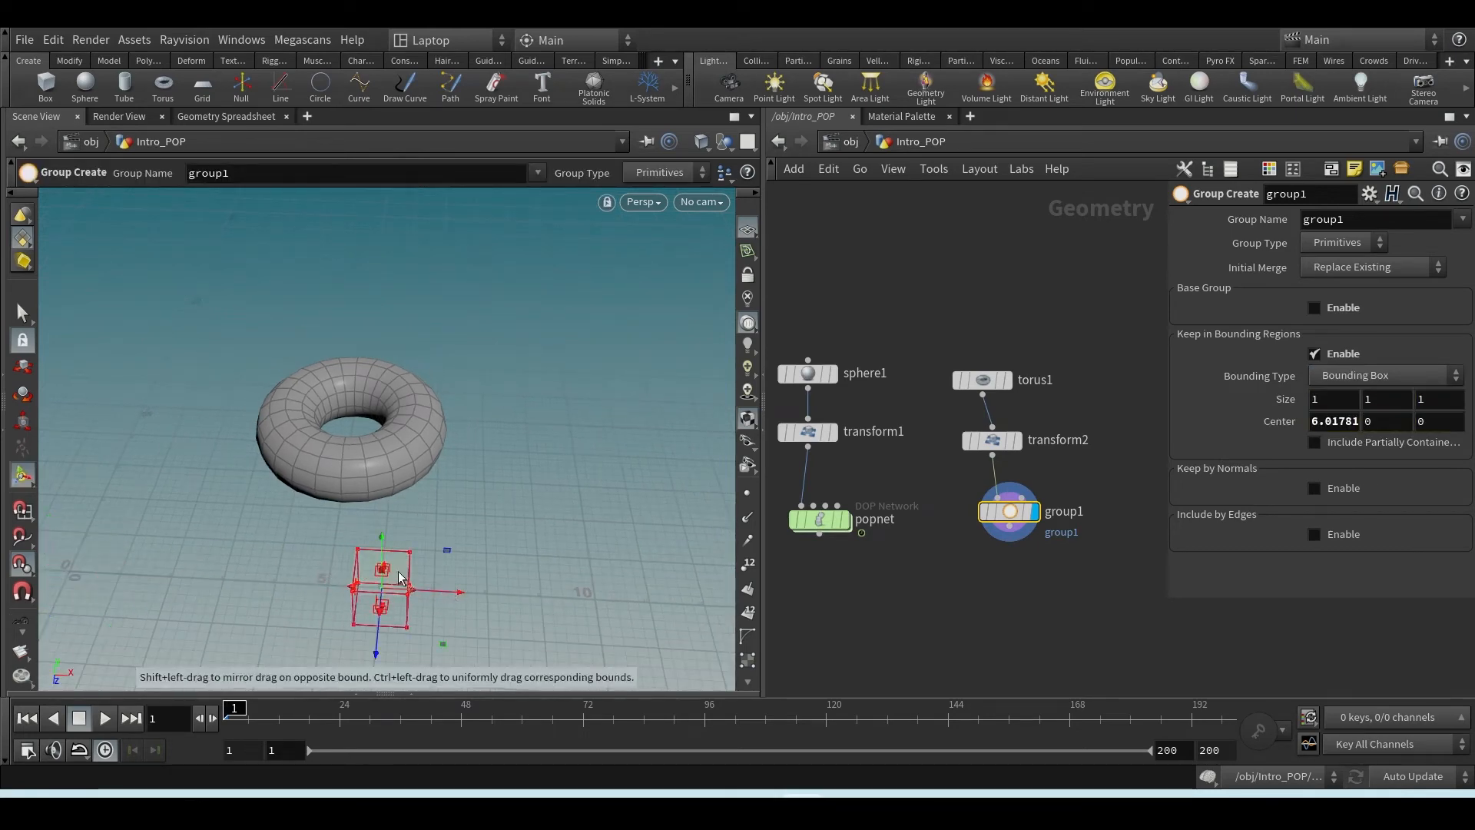
pyautogui.moveTo(367, 569); pyautogui.dragTo(367, 400)
pyautogui.keyDown('alt'); pyautogui.moveTo(435, 458); pyautogui.dragTo(580, 437); pyautogui.keyUp('alt')
pyautogui.keyDown('alt'); pyautogui.moveTo(581, 437); pyautogui.dragTo(308, 422, button='middle'); pyautogui.keyUp('alt')
pyautogui.moveTo(350, 454); pyautogui.dragTo(280, 498)
pyautogui.moveTo(371, 469); pyautogui.dragTo(617, 353)
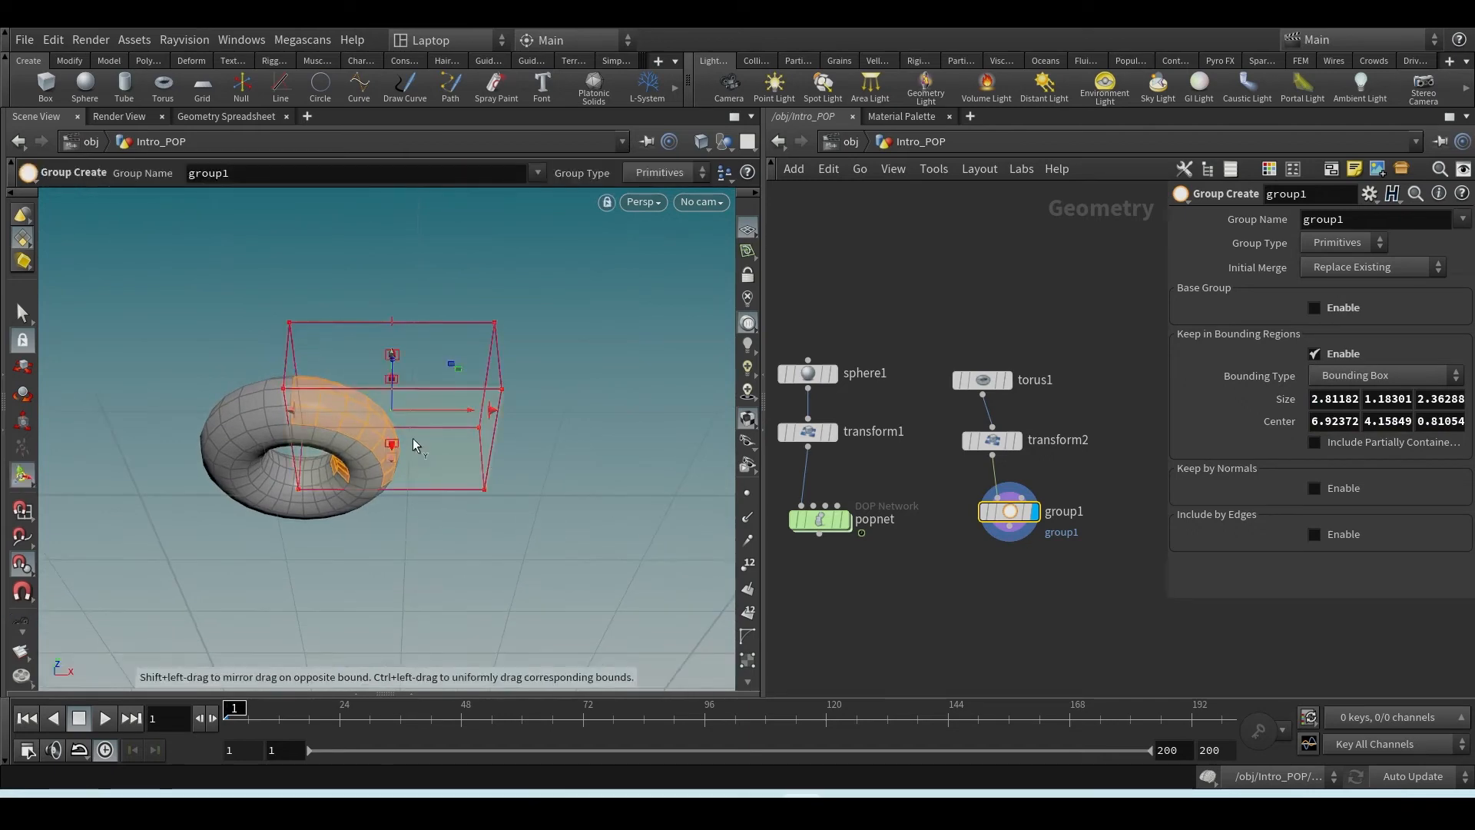
pyautogui.moveTo(390, 478); pyautogui.dragTo(393, 518)
pyautogui.keyDown('alt'); pyautogui.moveTo(471, 383); pyautogui.dragTo(449, 542); pyautogui.keyUp('alt')
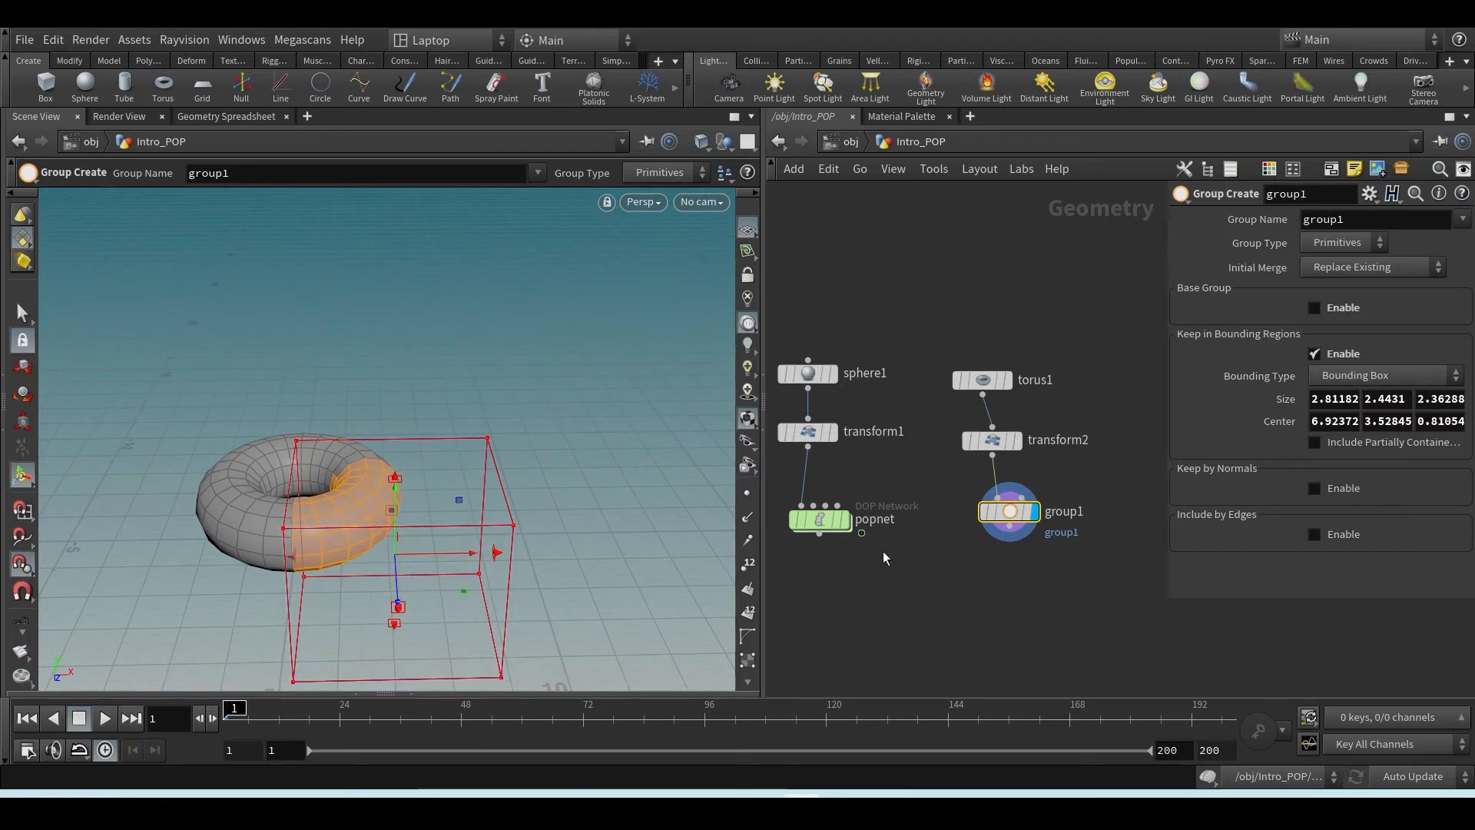
# - Move popnet lower in the network and connect group1 to its second input
pyautogui.moveTo(820, 520); pyautogui.dragTo(834, 612)
pyautogui.moveTo(1008, 542); pyautogui.dragTo(827, 614)
pyautogui.moveTo(419, 521)
pyautogui.keyDown('alt'); pyautogui.mouseDown()
pyautogui.moveTo(468, 504)
pyautogui.moveTo(442, 525)
pyautogui.mouseUp(); pyautogui.keyUp('alt')
pyautogui.press('Return')
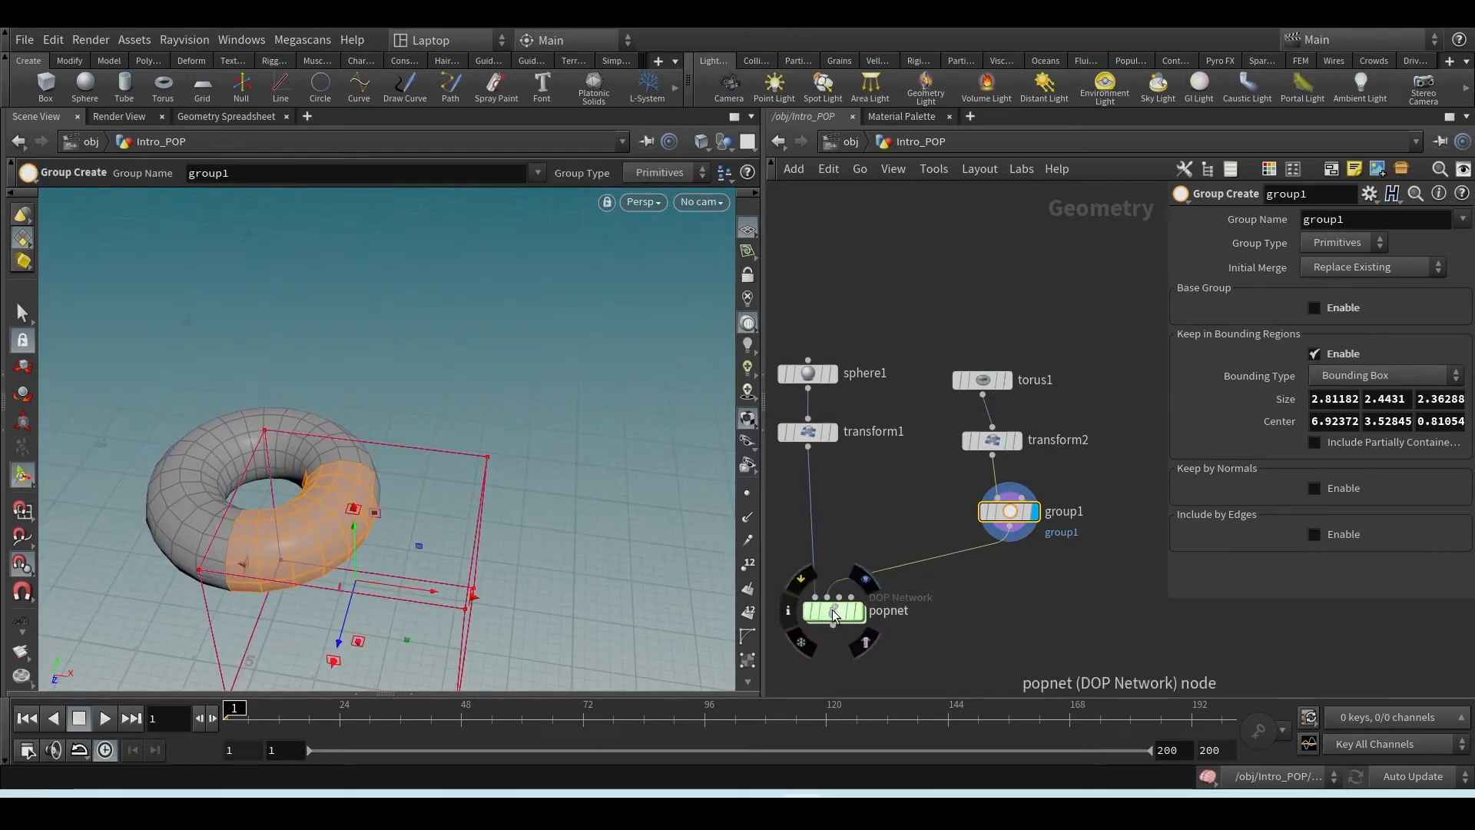
# - Try a Scatter node between group1 and popnet with its Group set to group1, and delete the node
pyautogui.click(974, 548)
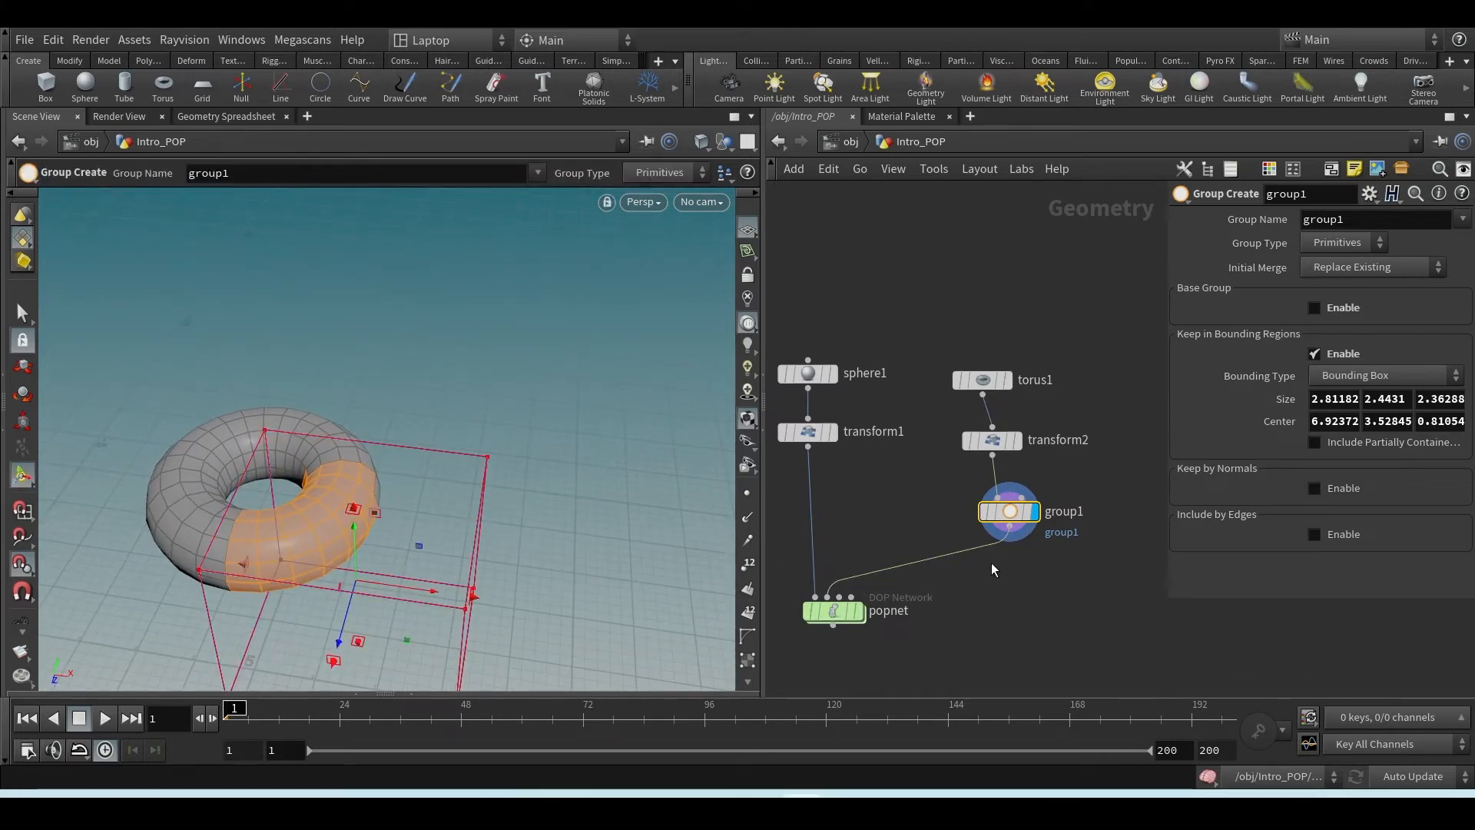
pyautogui.press('Tab')
pyautogui.write('scat')
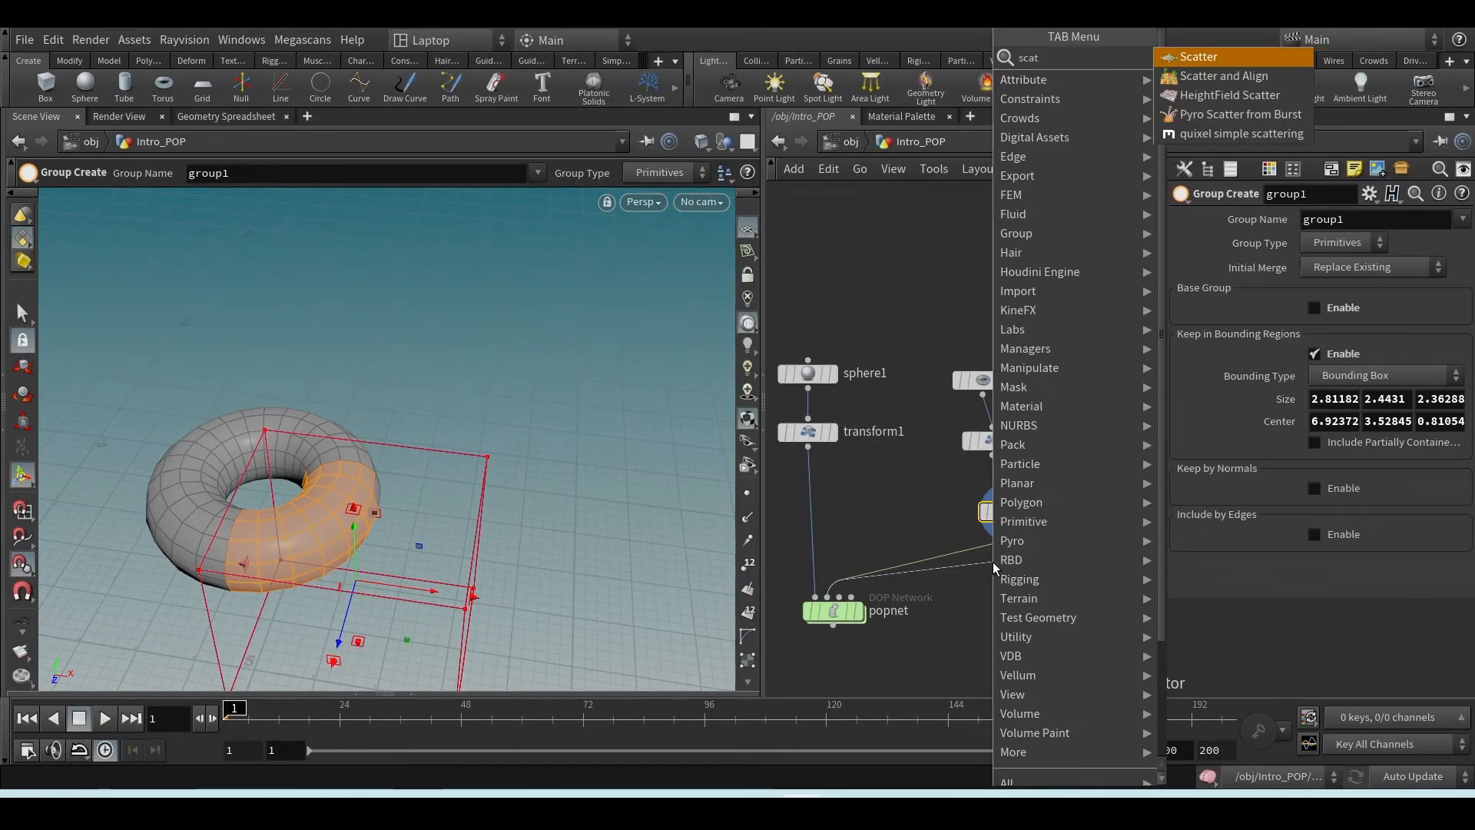
pyautogui.press('Return')
pyautogui.click(992, 567)
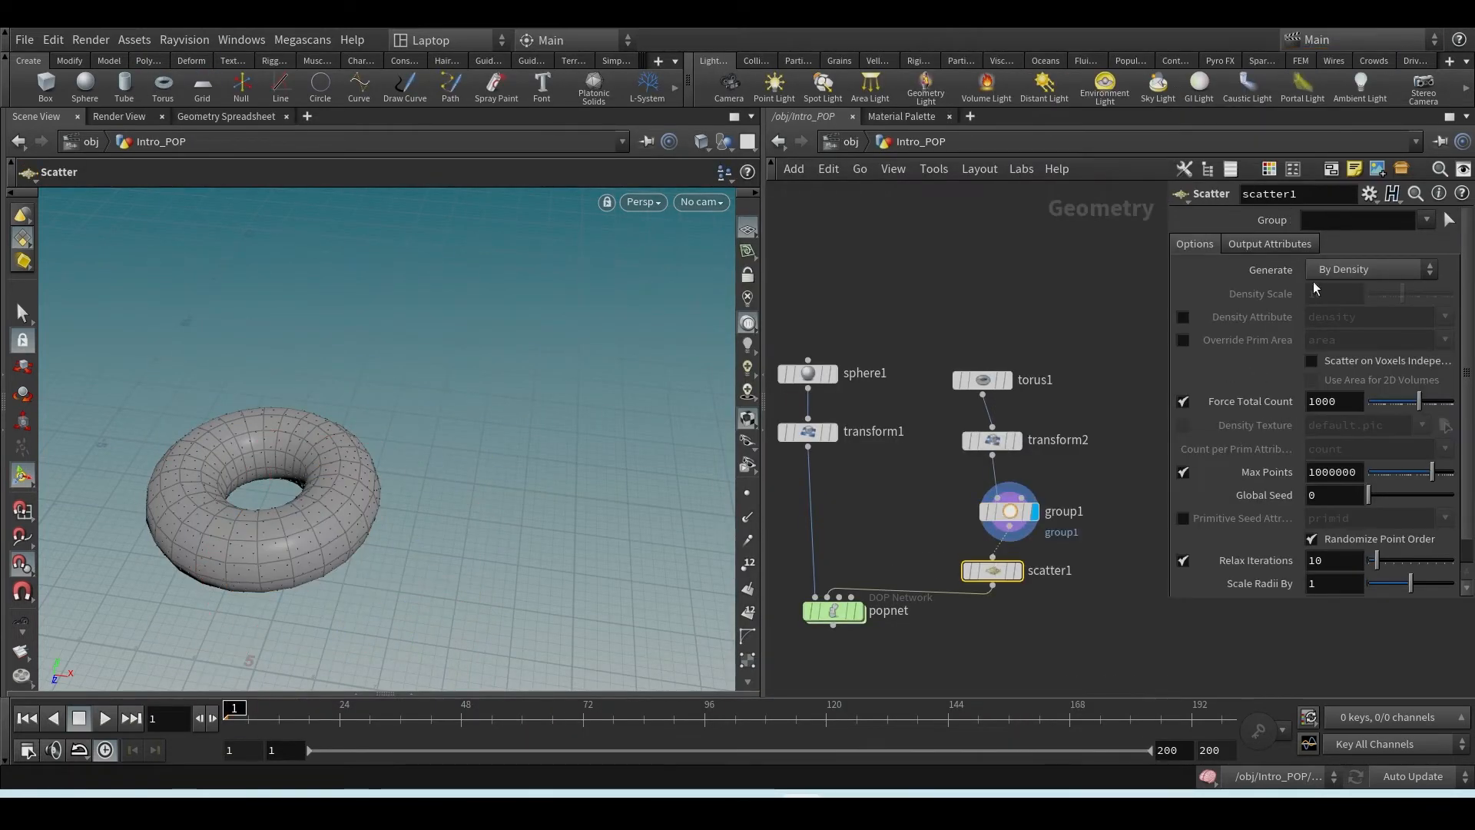
pyautogui.click(1449, 219)
pyautogui.click(1441, 240)
pyautogui.click(1017, 569)
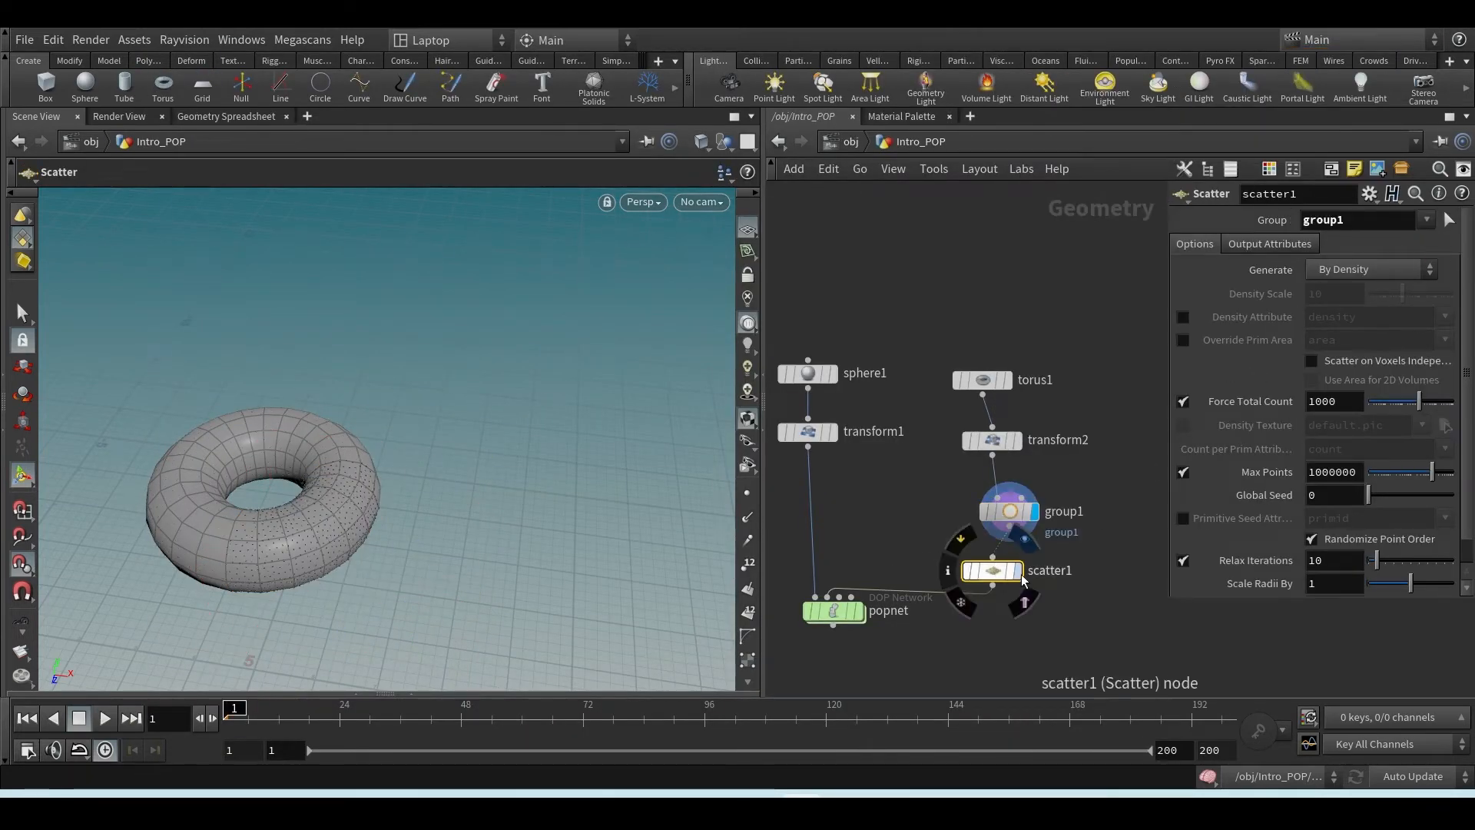
pyautogui.press('Delete')
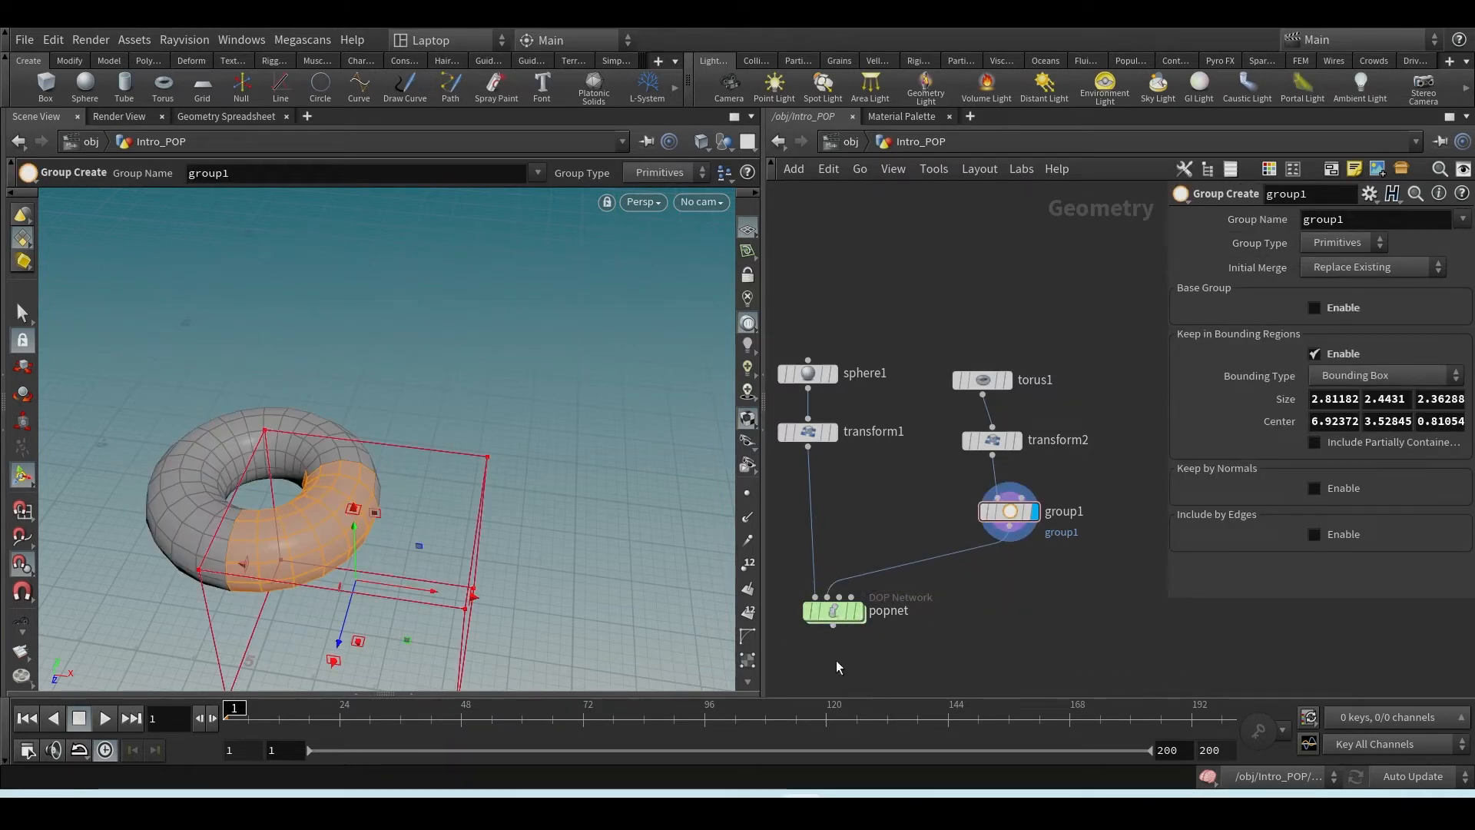
# - Go inside popnet and move merge1 aside from the existing source and force chain to make room for a second stream
pyautogui.doubleClick(835, 613)
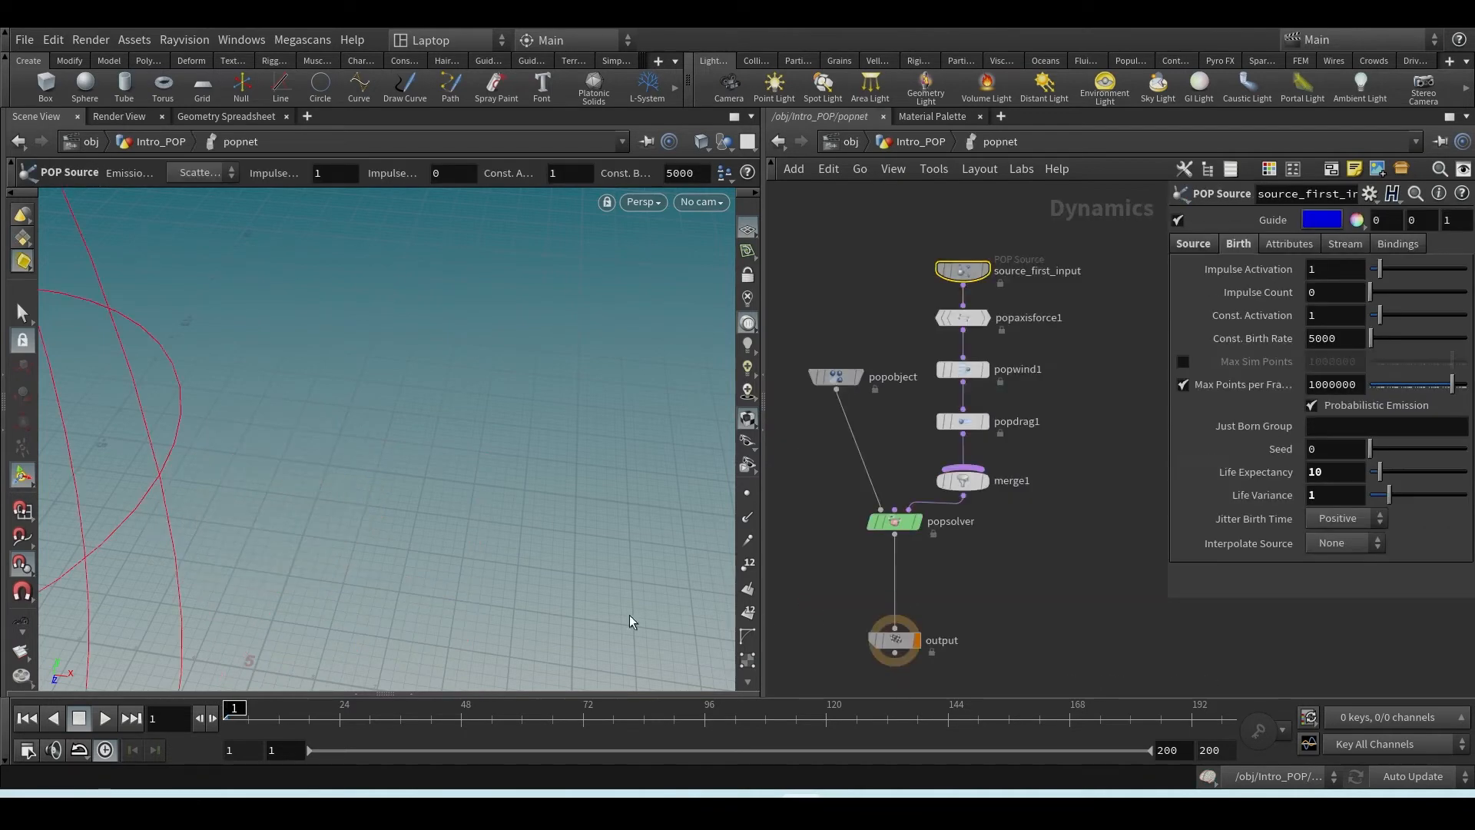
pyautogui.moveTo(880, 489); pyautogui.dragTo(764, 525, button='middle')
pyautogui.moveTo(847, 513); pyautogui.dragTo(974, 505)
pyautogui.moveTo(949, 576); pyautogui.dragTo(1018, 560, button='middle')
pyautogui.scroll(-1, 1017, 560)
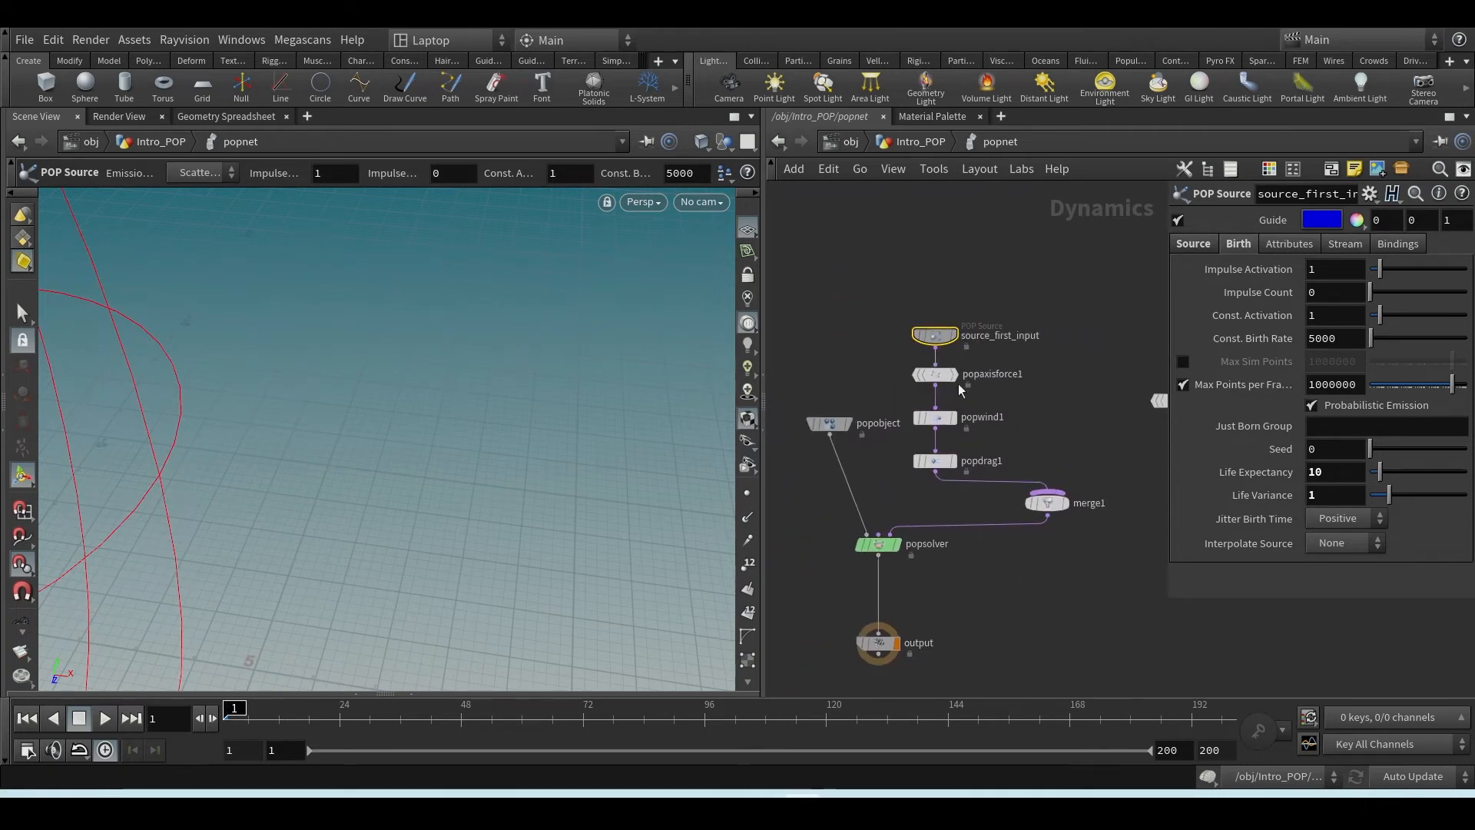
pyautogui.moveTo(950, 276); pyautogui.dragTo(938, 508)
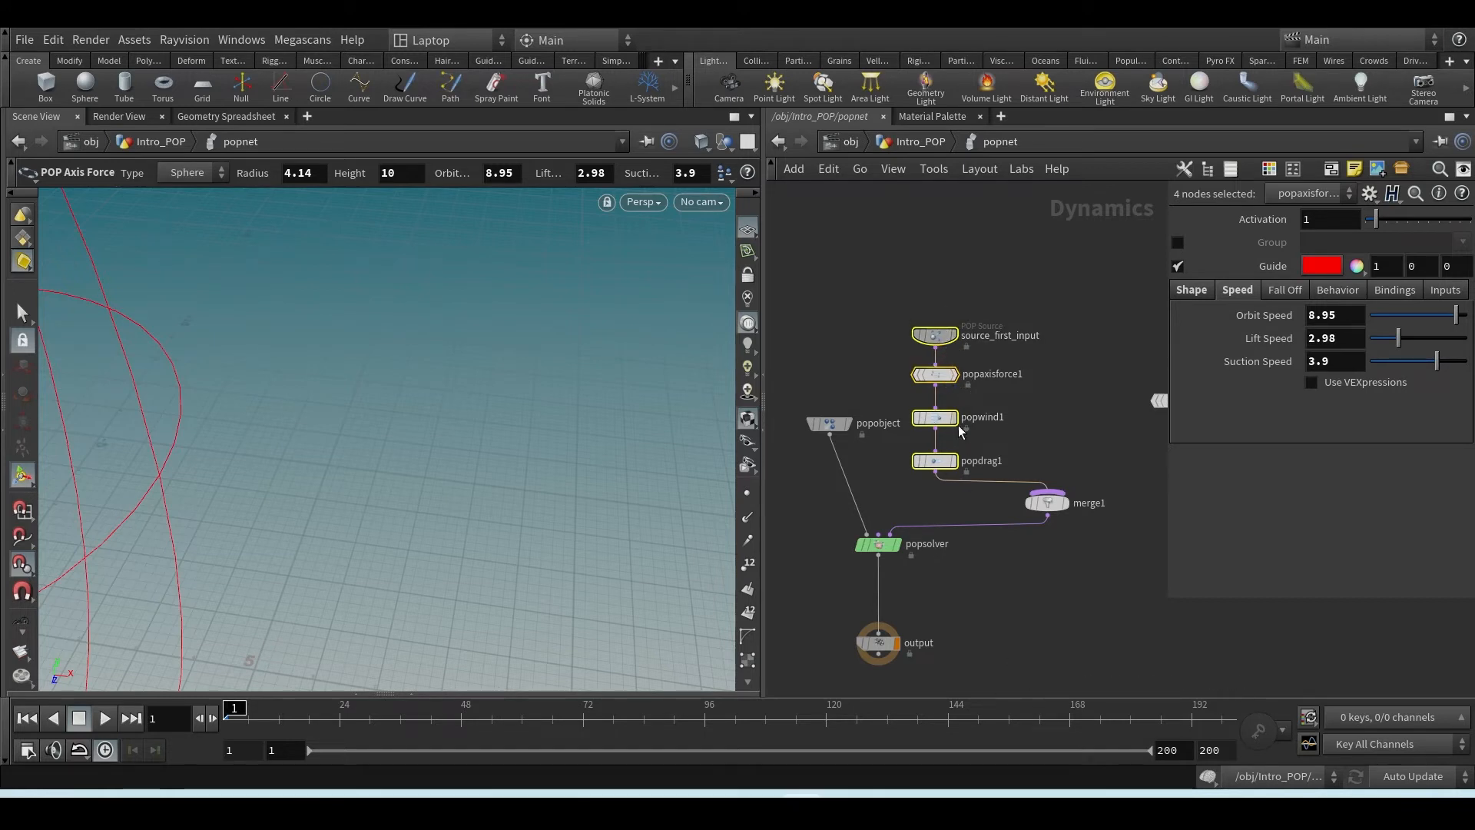
# - Add a POP Source node beside source_first_input and connect it to merge1 as a second stream
pyautogui.click(1073, 361)
pyautogui.press('Tab')
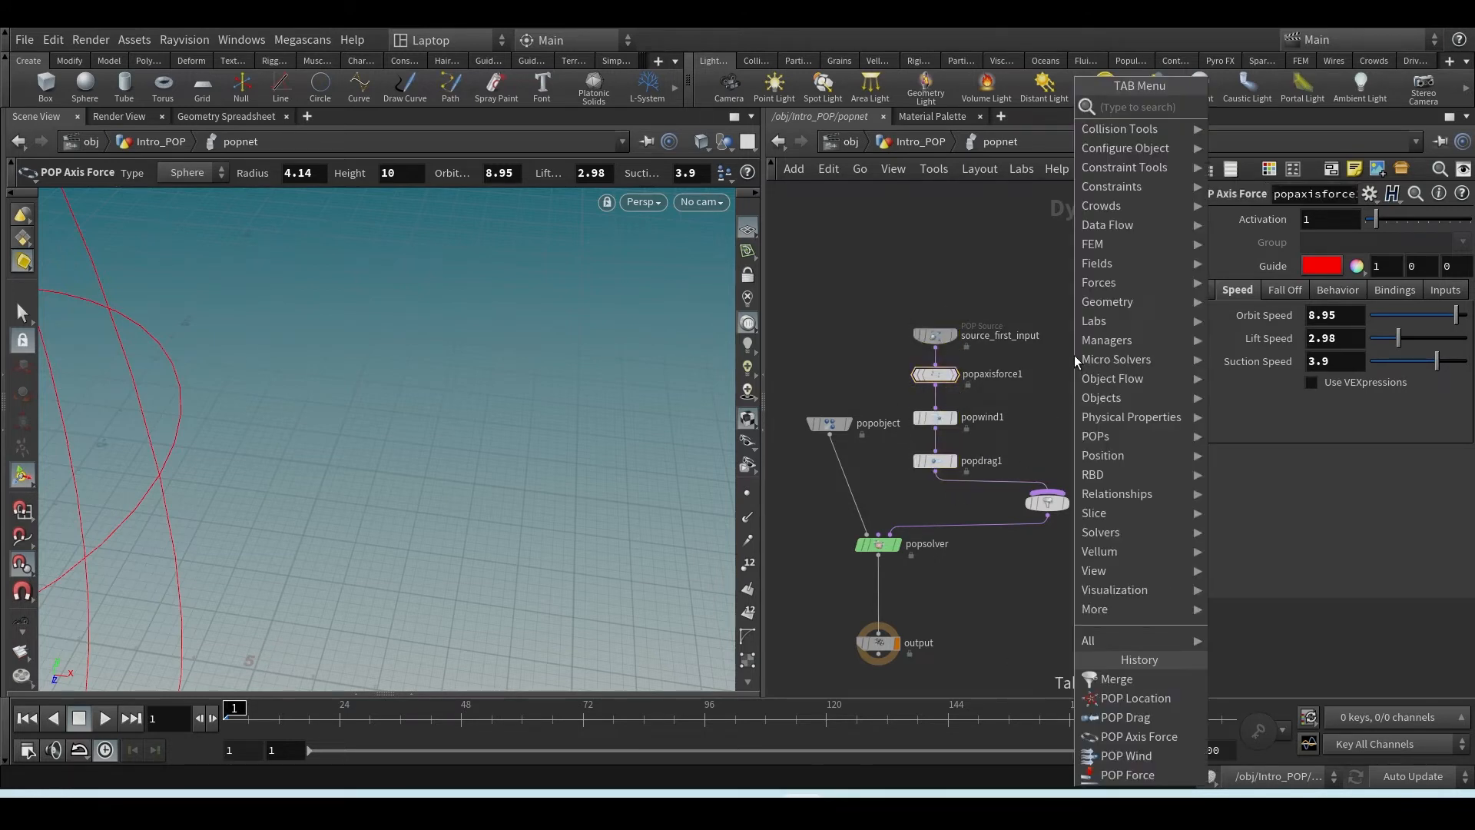
pyautogui.write('popsou')
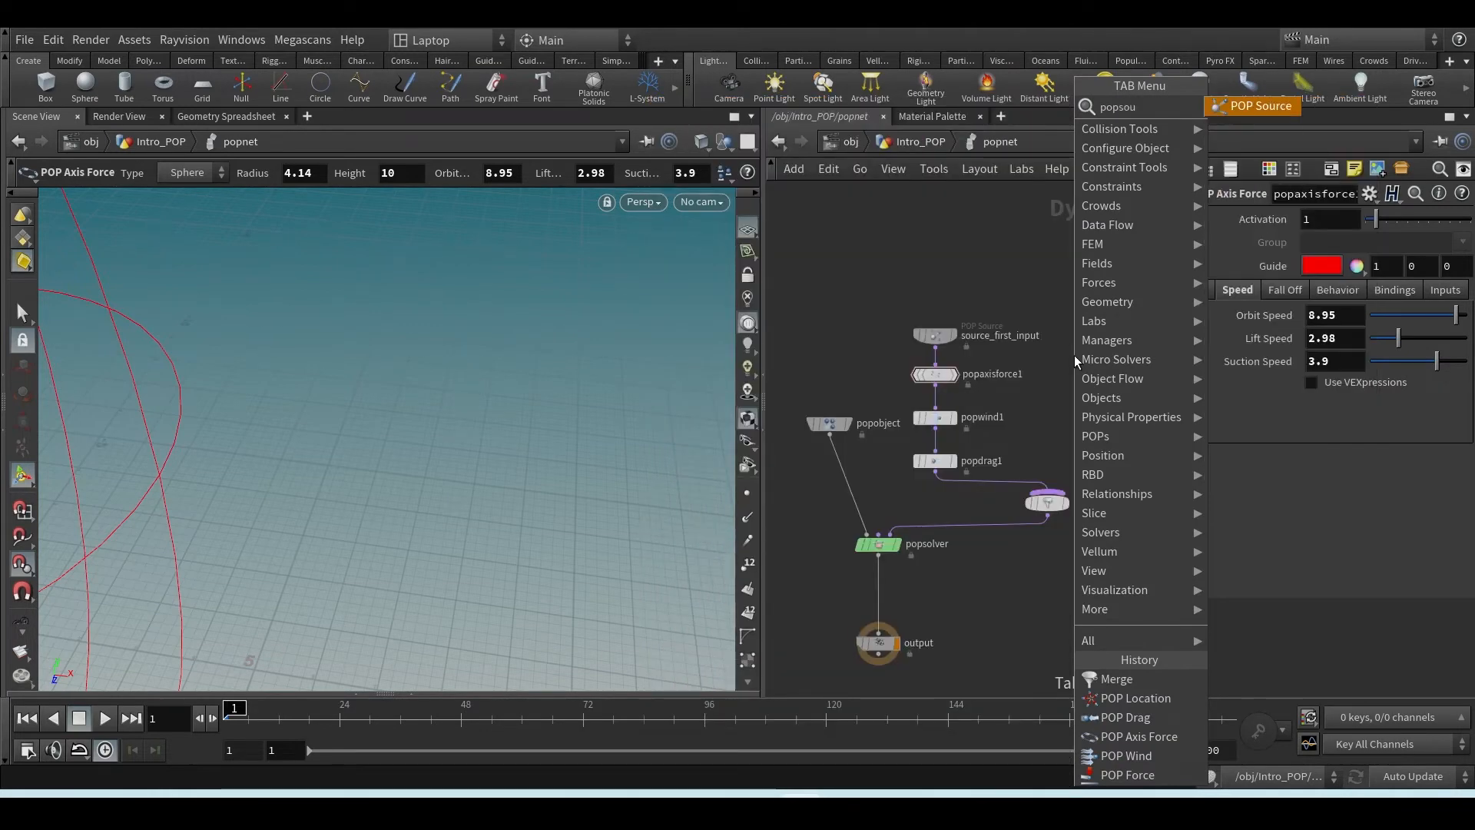
pyautogui.press('Return')
pyautogui.click(1077, 344)
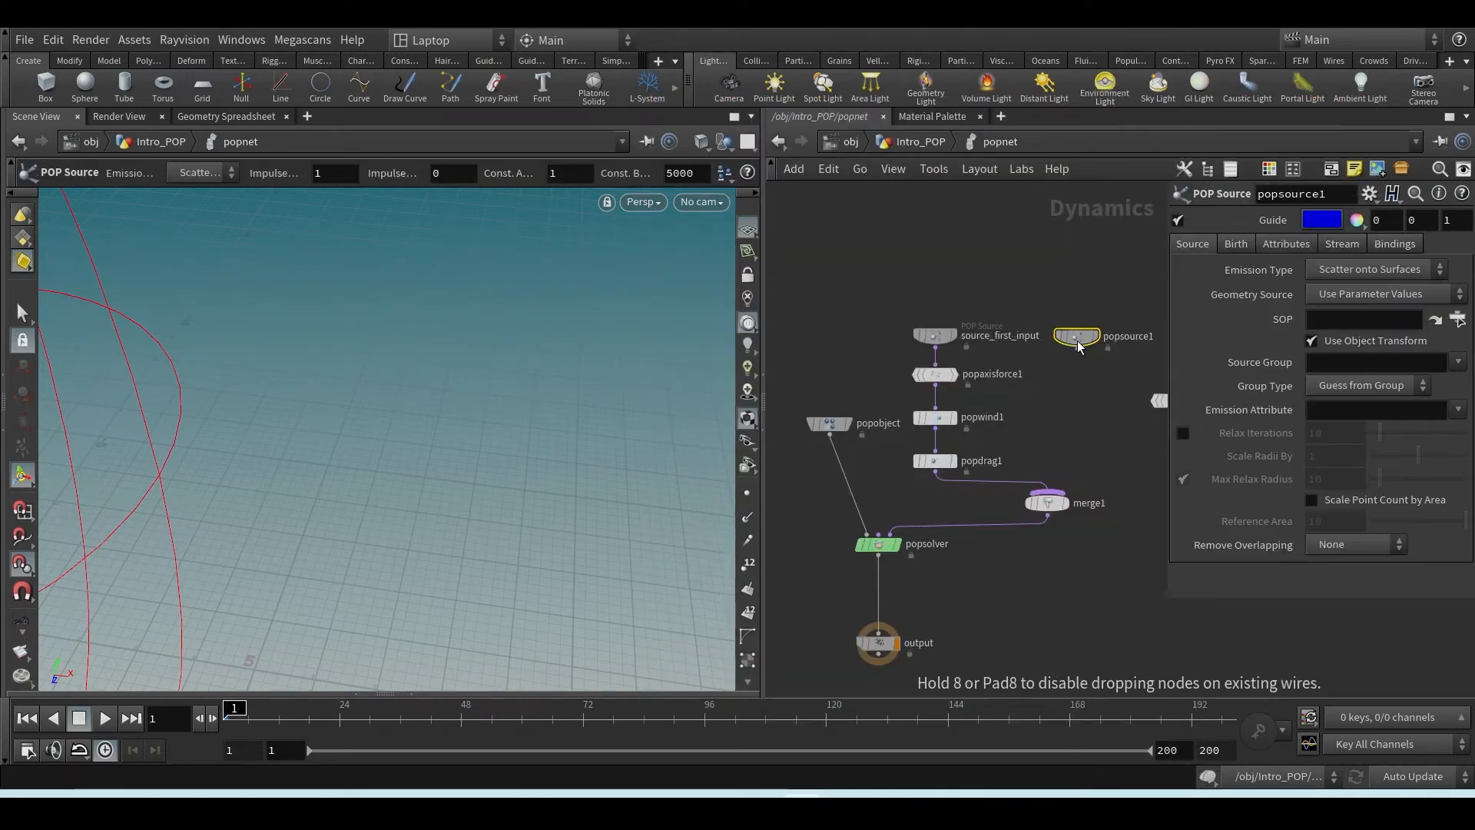
pyautogui.moveTo(1076, 351); pyautogui.dragTo(1047, 496)
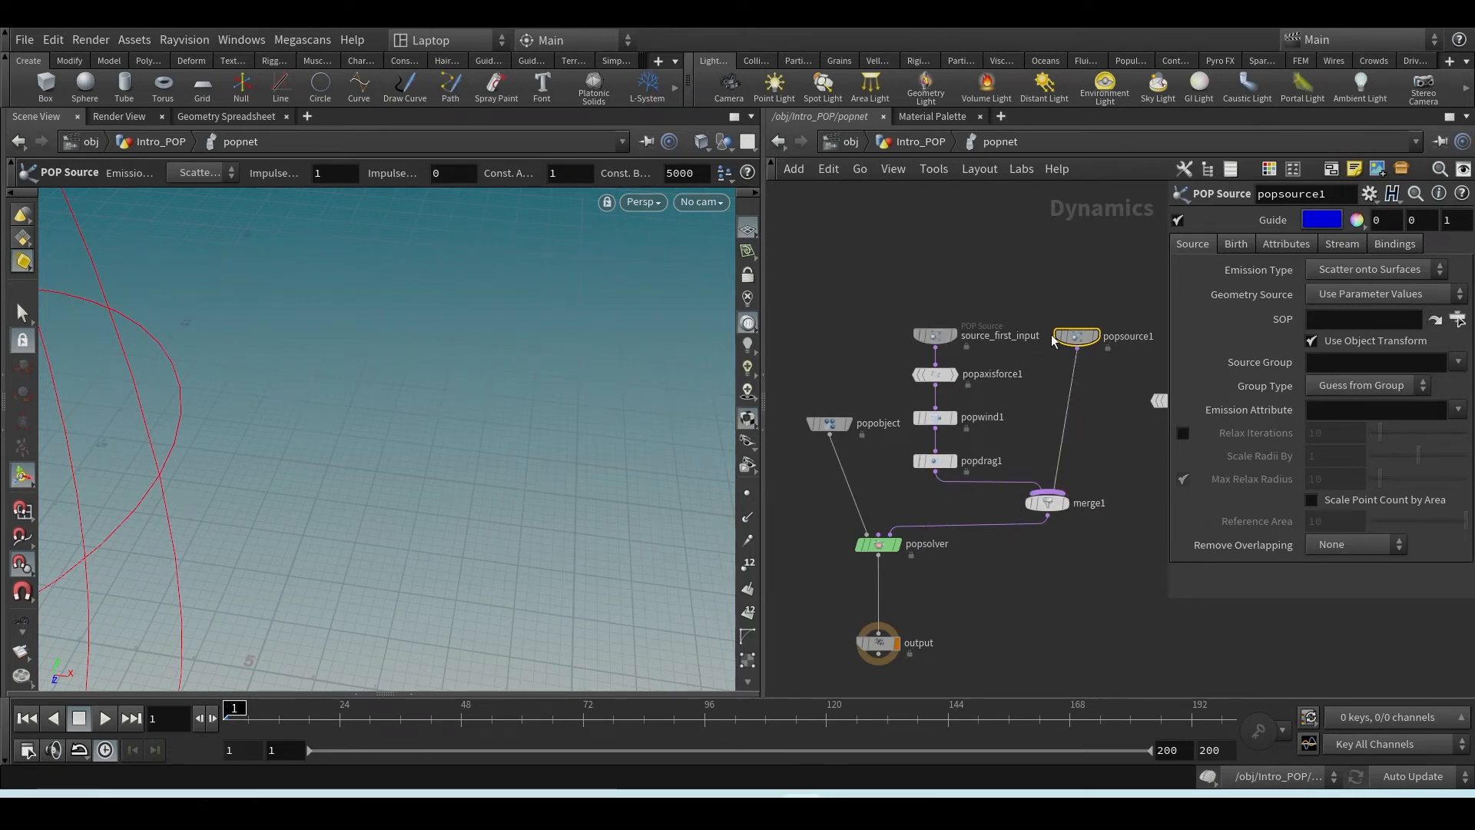
pyautogui.moveTo(1076, 336); pyautogui.dragTo(1064, 335)
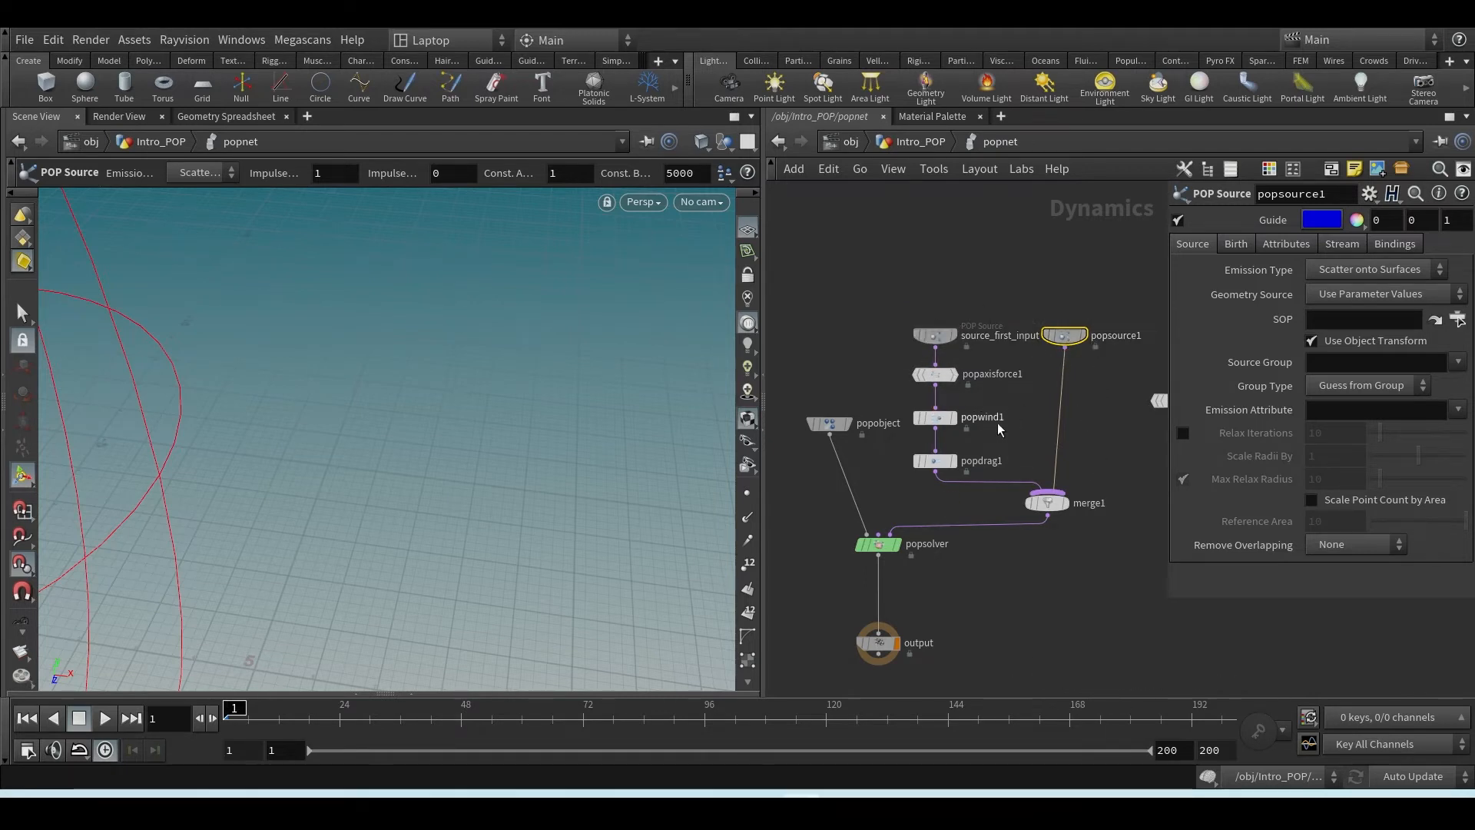
pyautogui.moveTo(1076, 399); pyautogui.dragTo(1052, 410, button='middle')
pyautogui.moveTo(1051, 359); pyautogui.dragTo(1070, 358)
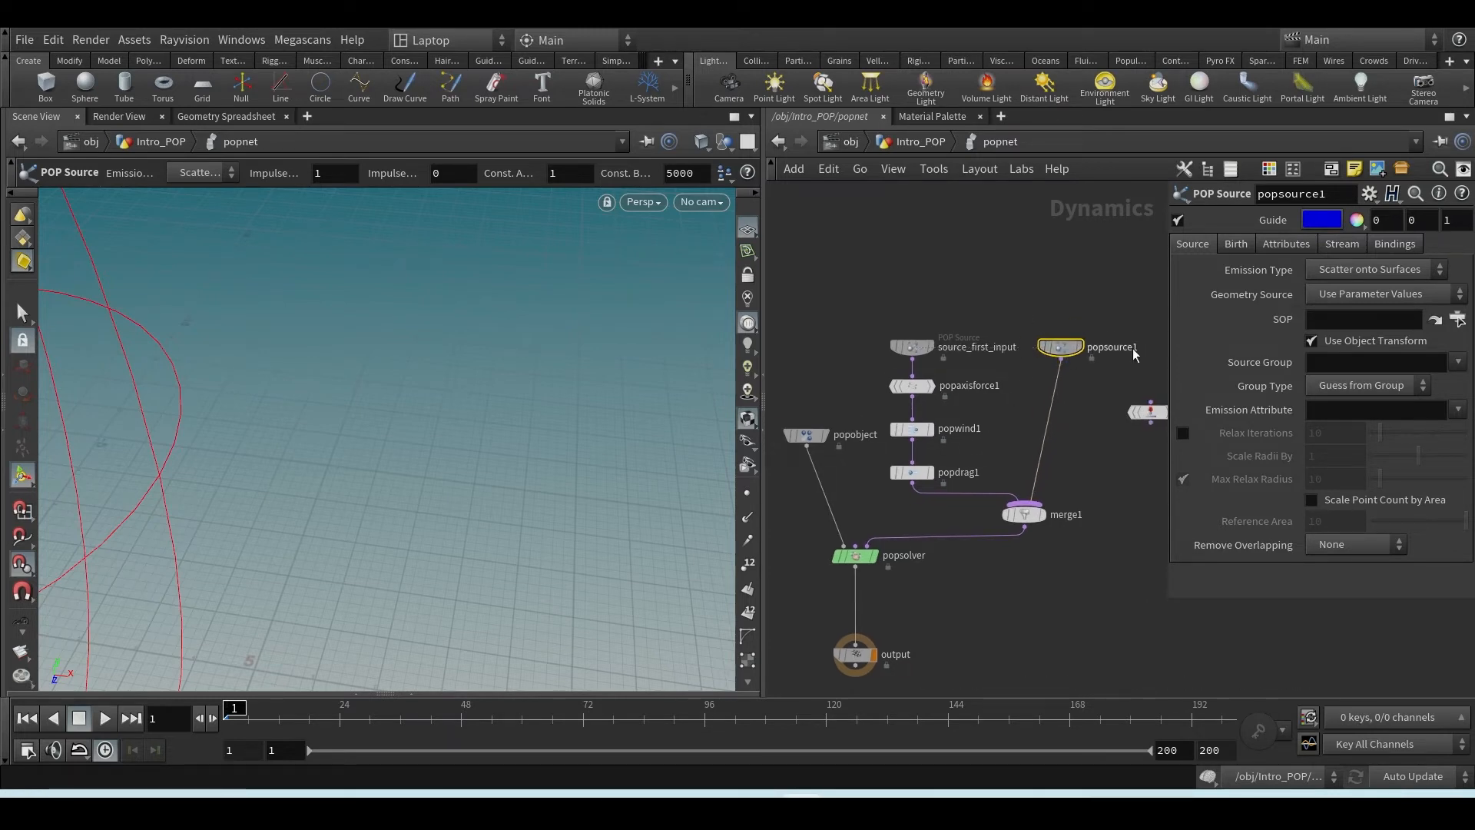
# - Set popsource1's Geometry Source to Use Second Context Geometry, with Emission Type Scatter onto Surfaces
pyautogui.click(1369, 294)
pyautogui.click(1356, 374)
pyautogui.click(1359, 276)
pyautogui.click(1386, 272)
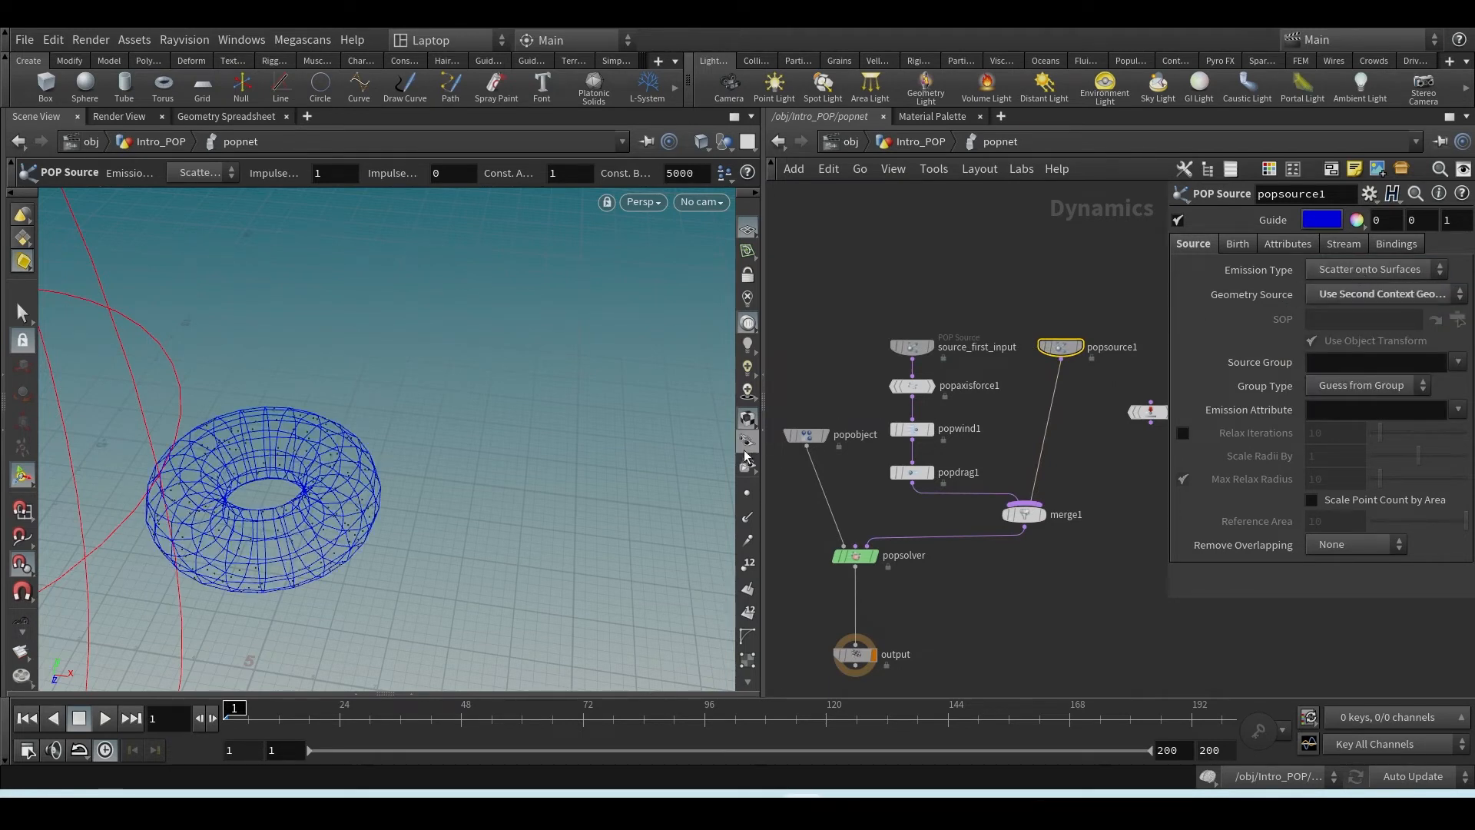
pyautogui.keyDown('alt'); pyautogui.moveTo(297, 513); pyautogui.dragTo(318, 512, button='right'); pyautogui.keyUp('alt')
pyautogui.keyDown('alt'); pyautogui.moveTo(317, 513); pyautogui.dragTo(297, 487); pyautogui.keyUp('alt')
# - Check the grouped torus section in Intro_POP, return to popnet, and set popsource1's Source Group to group1
pyautogui.click(916, 141)
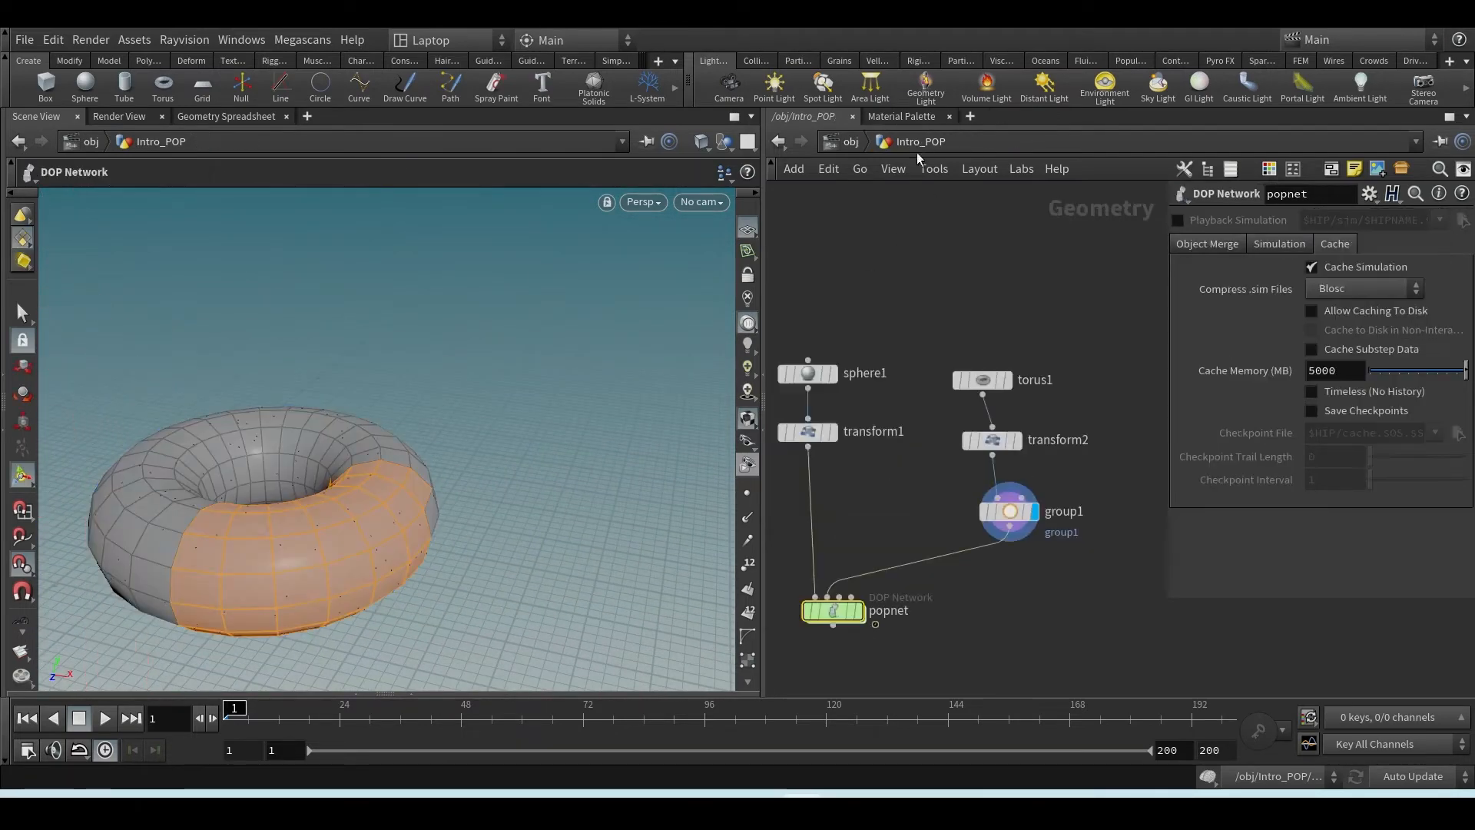
pyautogui.moveTo(1104, 489); pyautogui.dragTo(963, 539)
pyautogui.click(833, 612)
pyautogui.doubleClick(835, 611)
pyautogui.moveTo(1026, 315); pyautogui.dragTo(1022, 300)
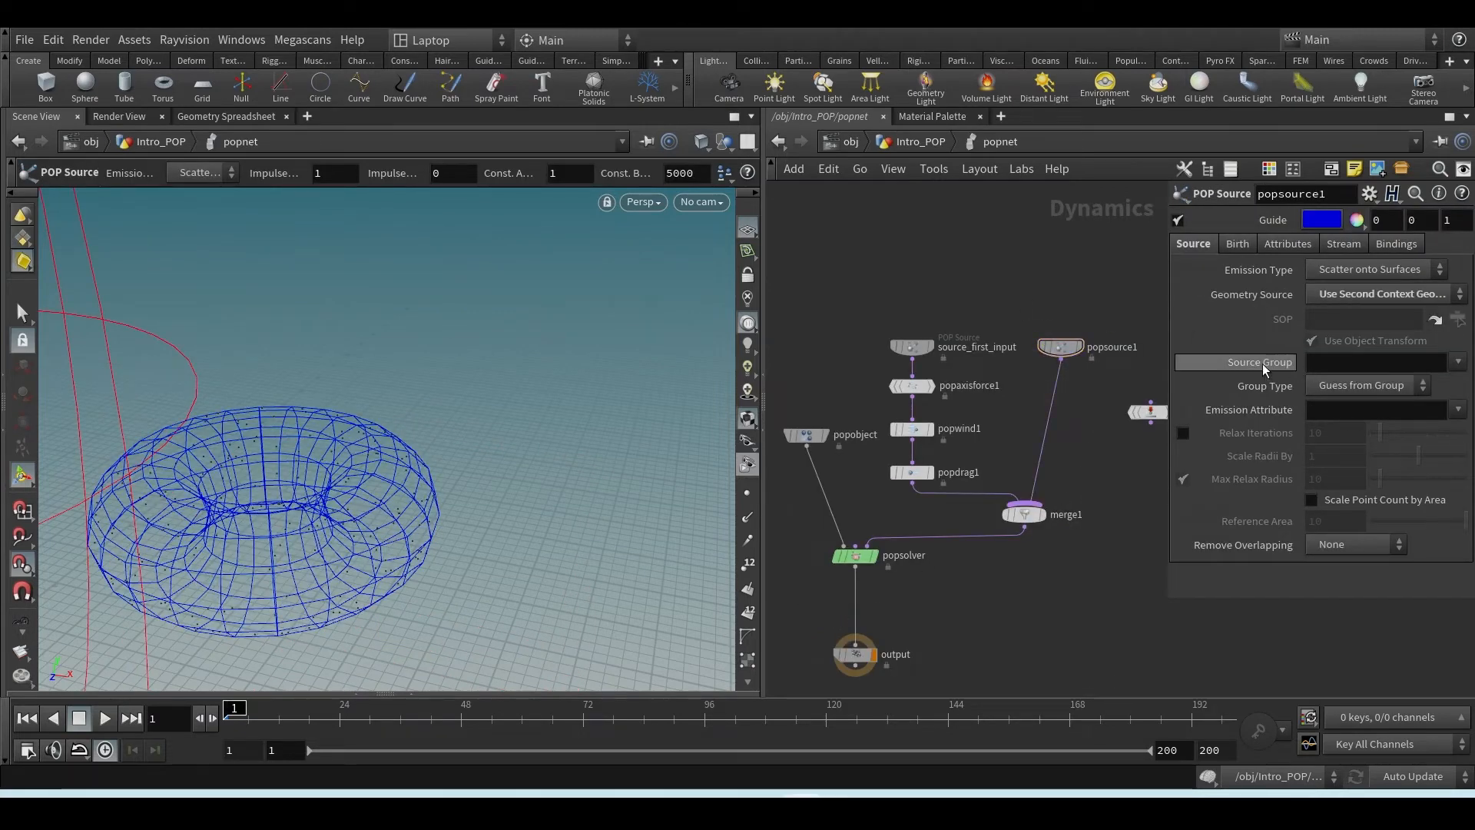
pyautogui.click(1459, 364)
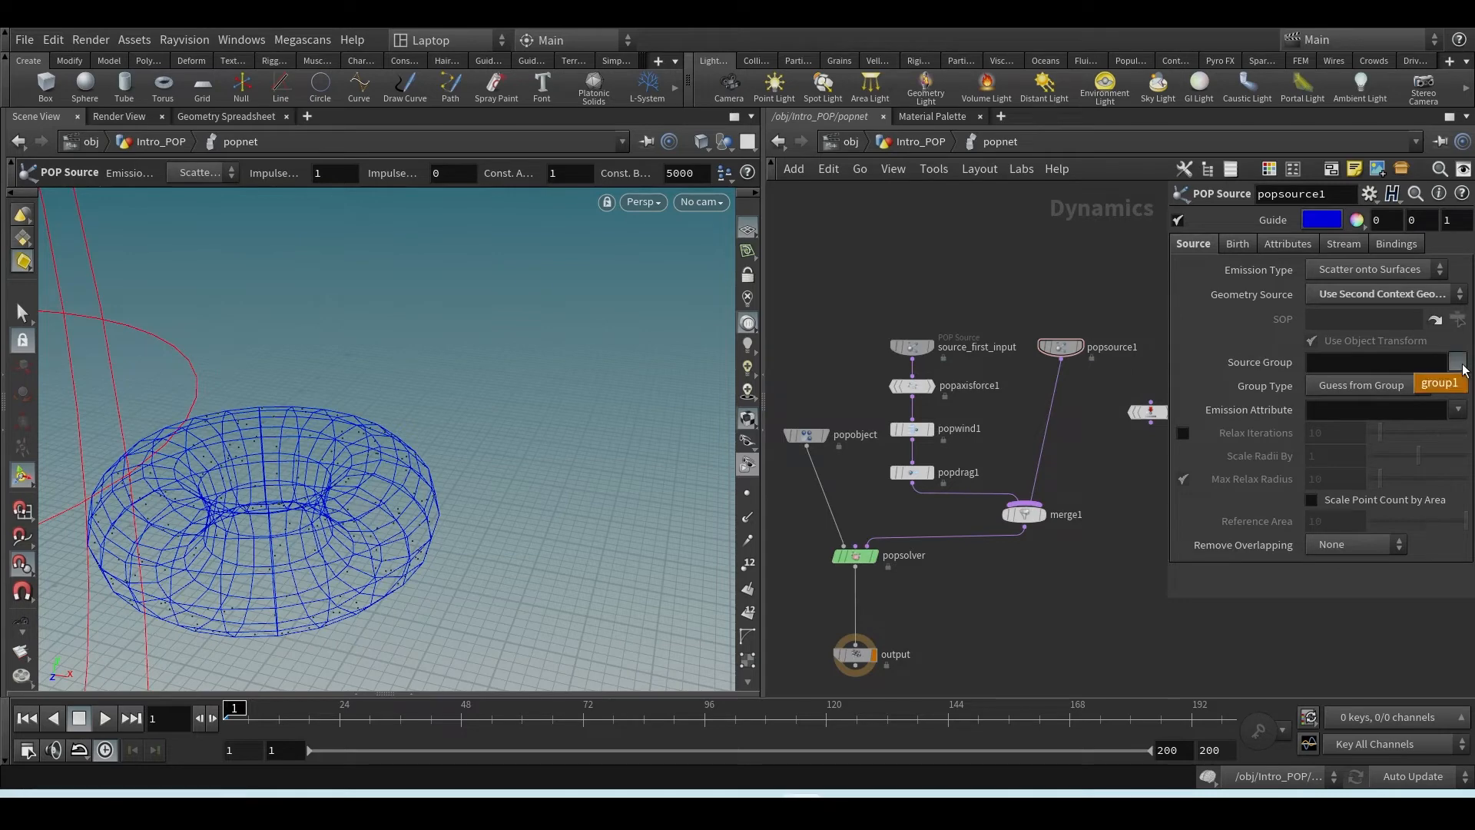
pyautogui.click(1449, 387)
pyautogui.keyDown('alt'); pyautogui.moveTo(502, 551); pyautogui.dragTo(569, 530); pyautogui.keyUp('alt')
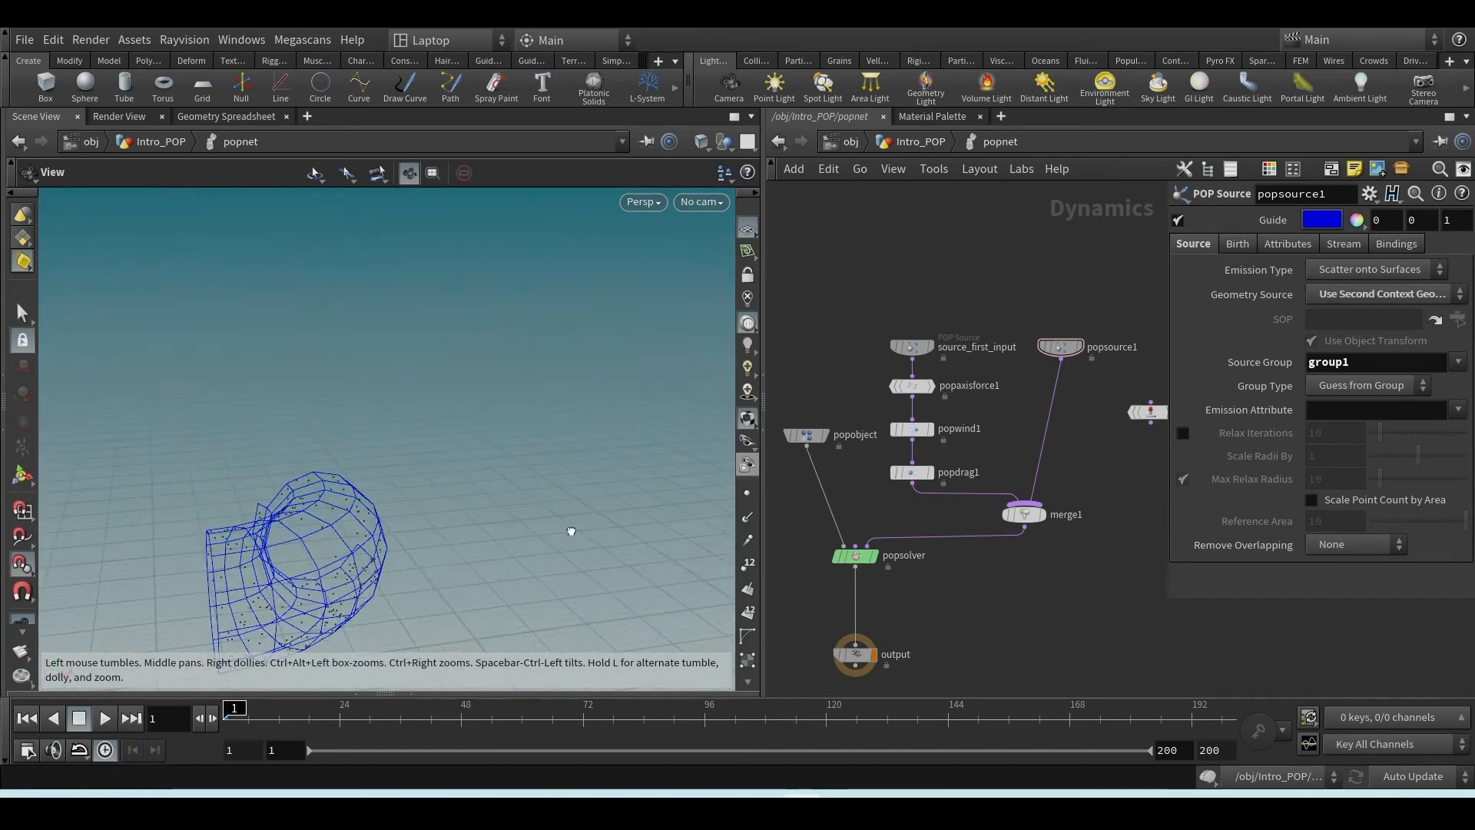
# - Switch to 01_Explanation.jpg in Photos and review the SOP source types from primitive geometry through to attributes
pyautogui.moveTo(883, 807)
pyautogui.click(948, 722)
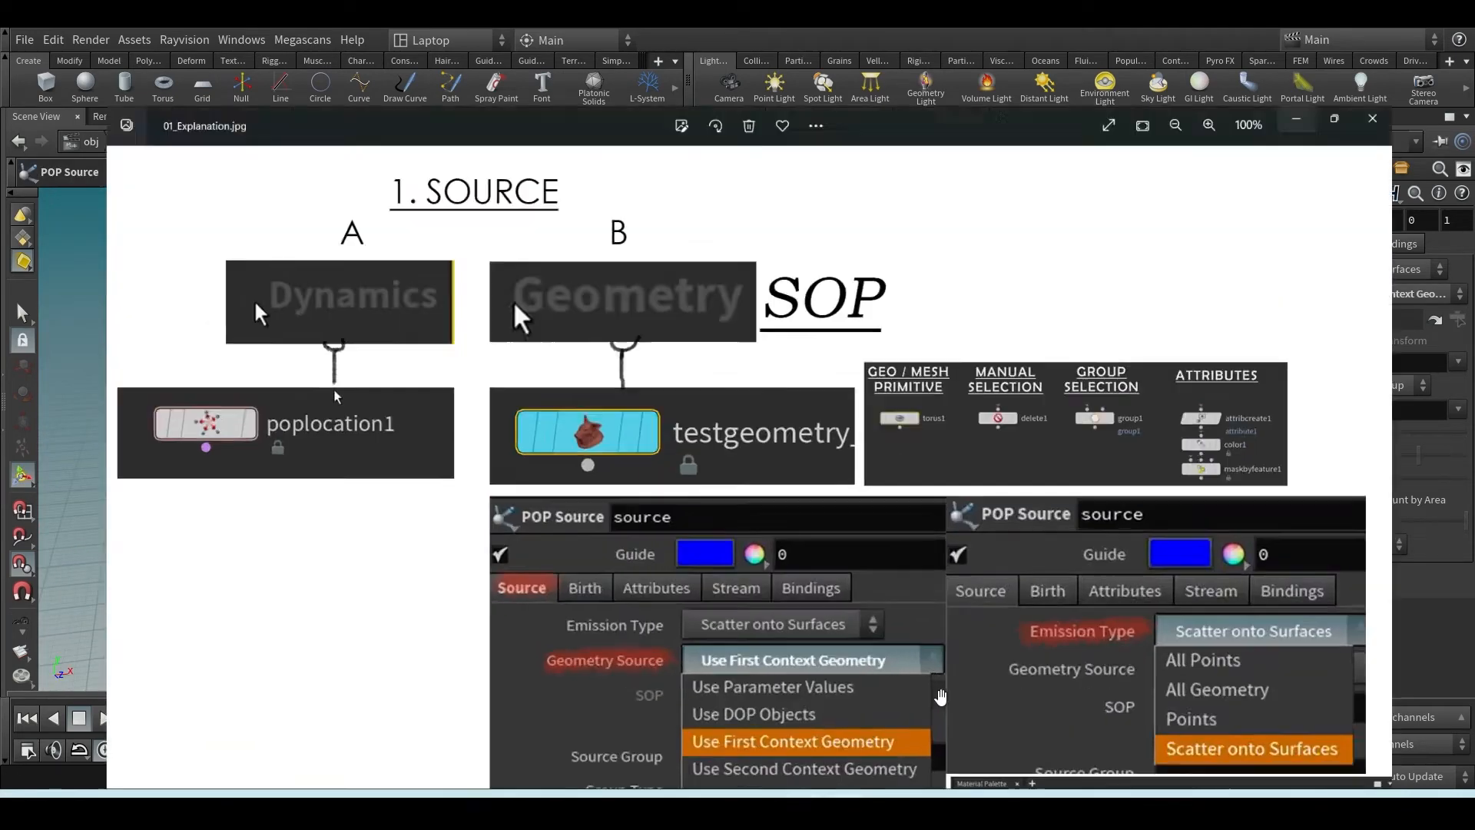
pyautogui.scroll(3, 1172, 369)
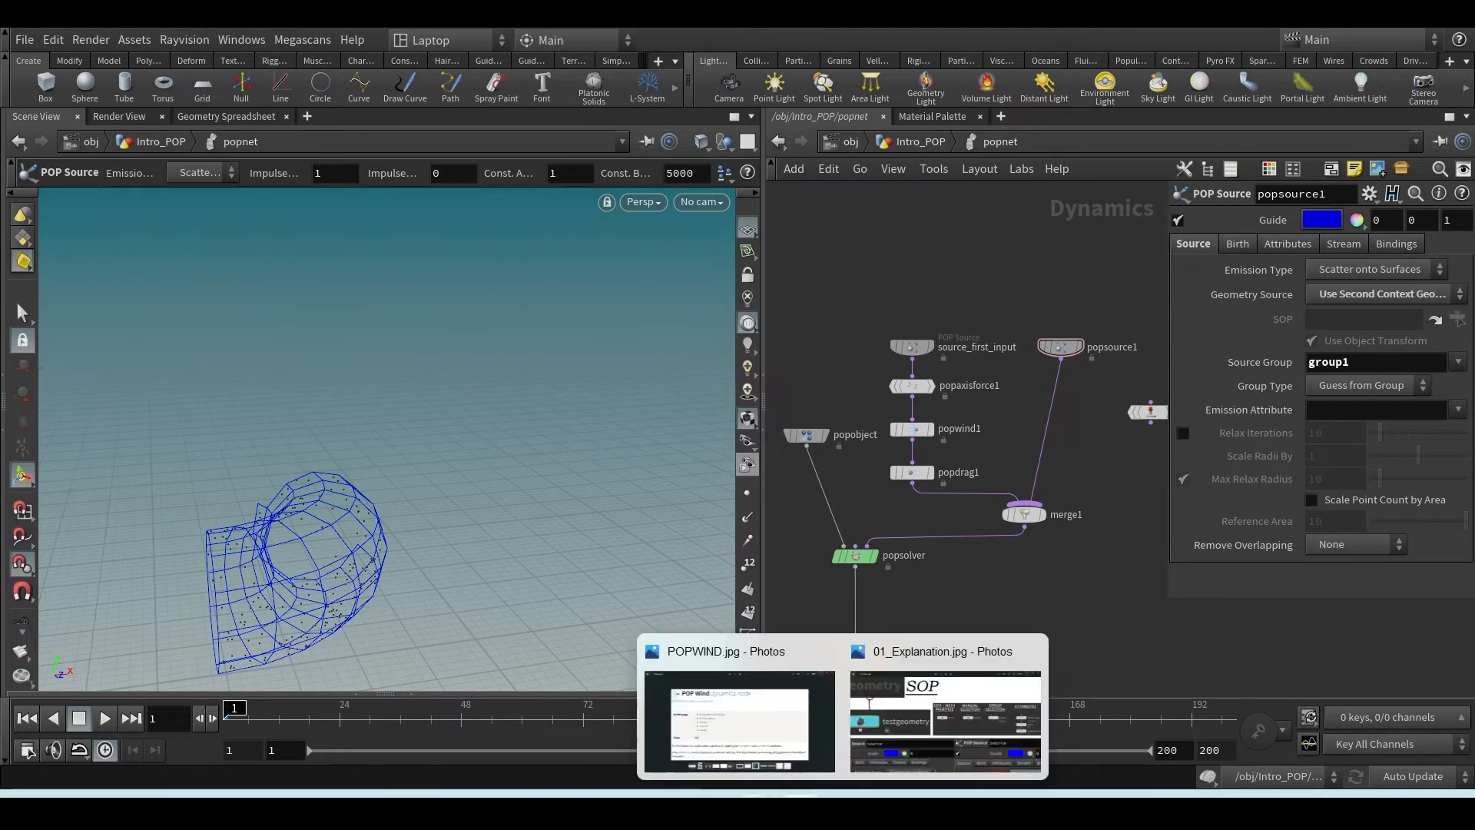
pyautogui.click(948, 714)
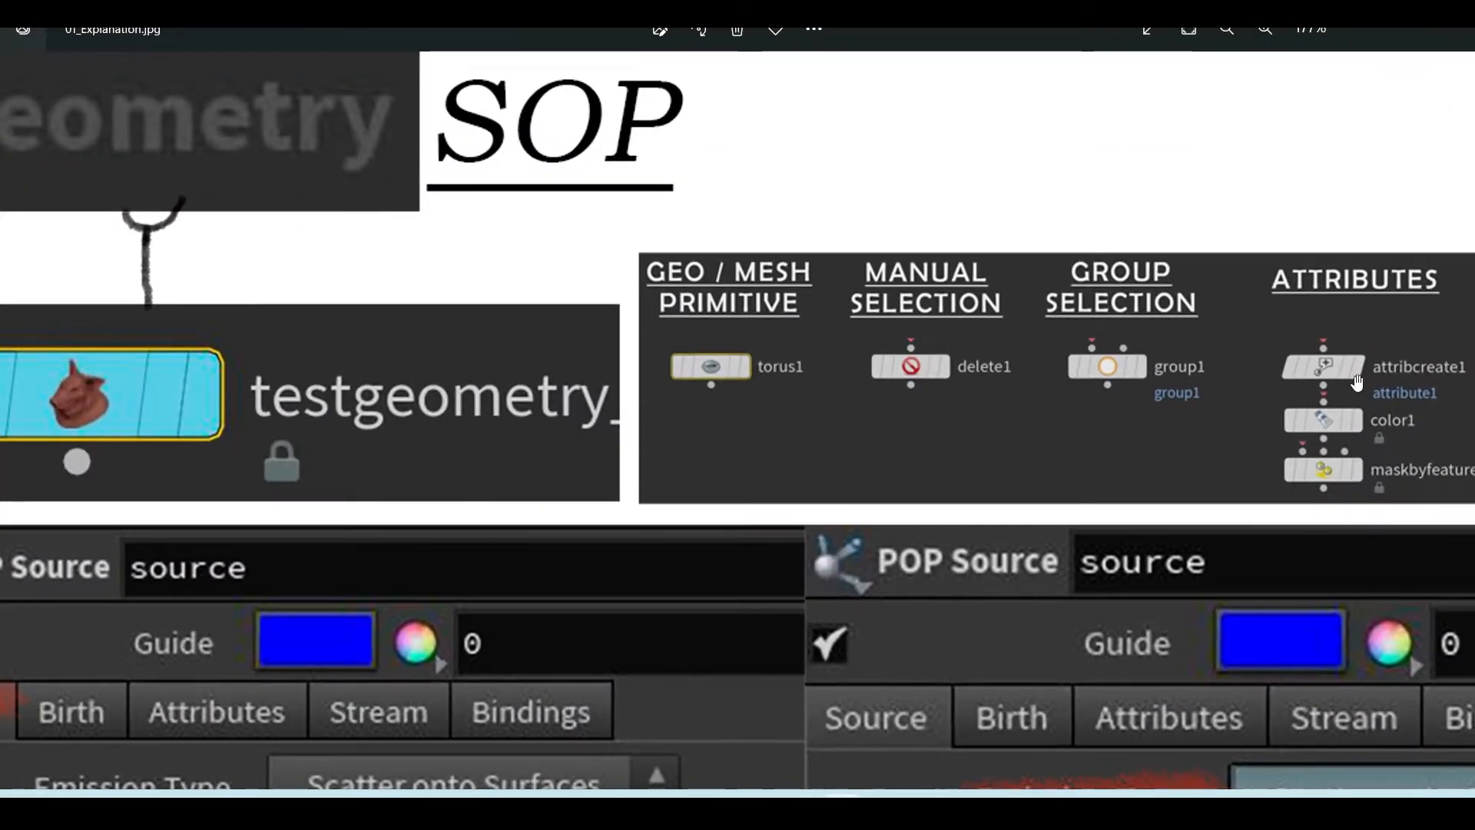
pyautogui.click(1365, 30)
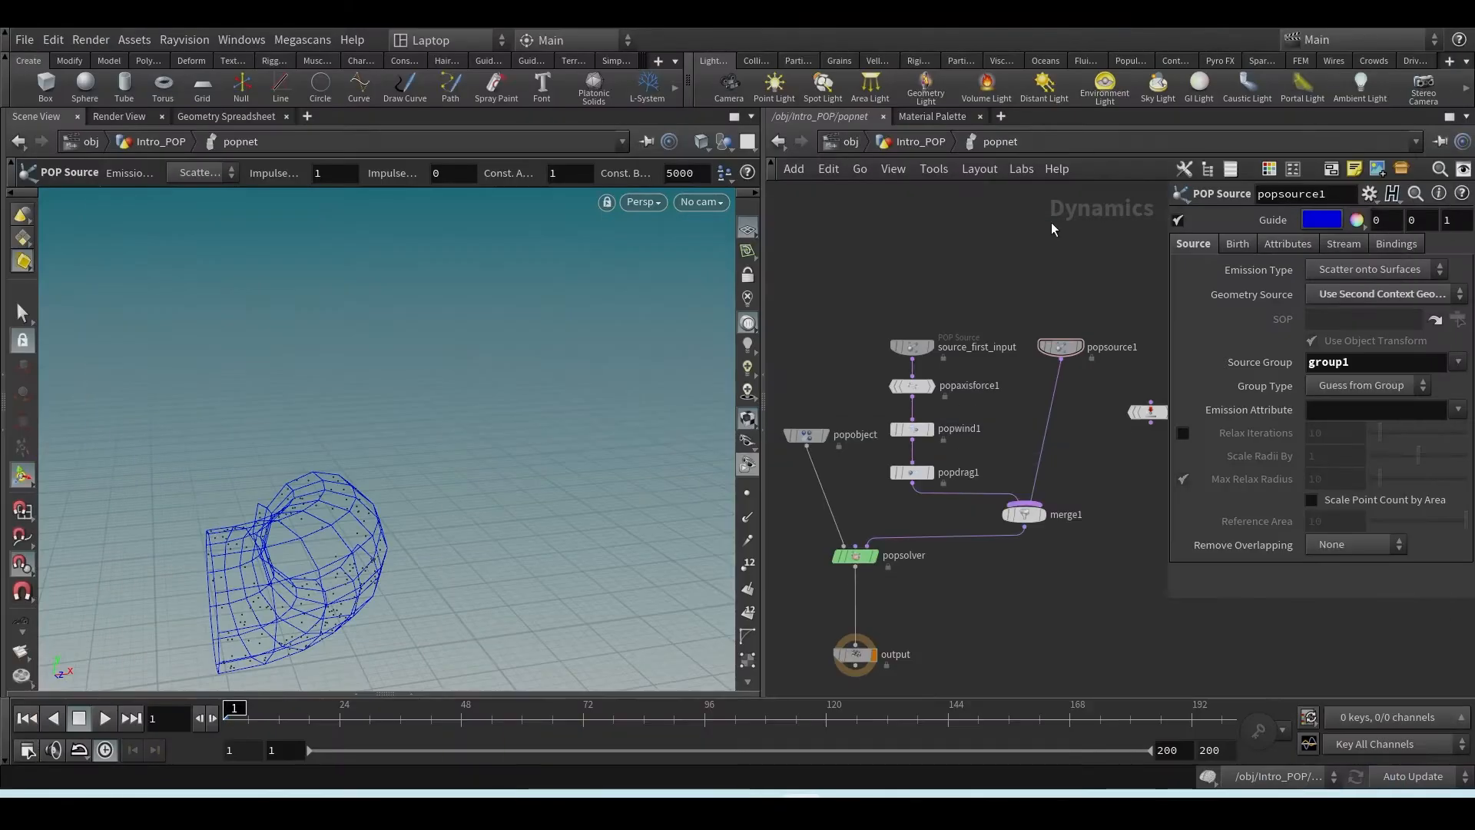
# - Return to the Intro_POP network and set torus1 to 50 rows and 50 columns
pyautogui.click(931, 146)
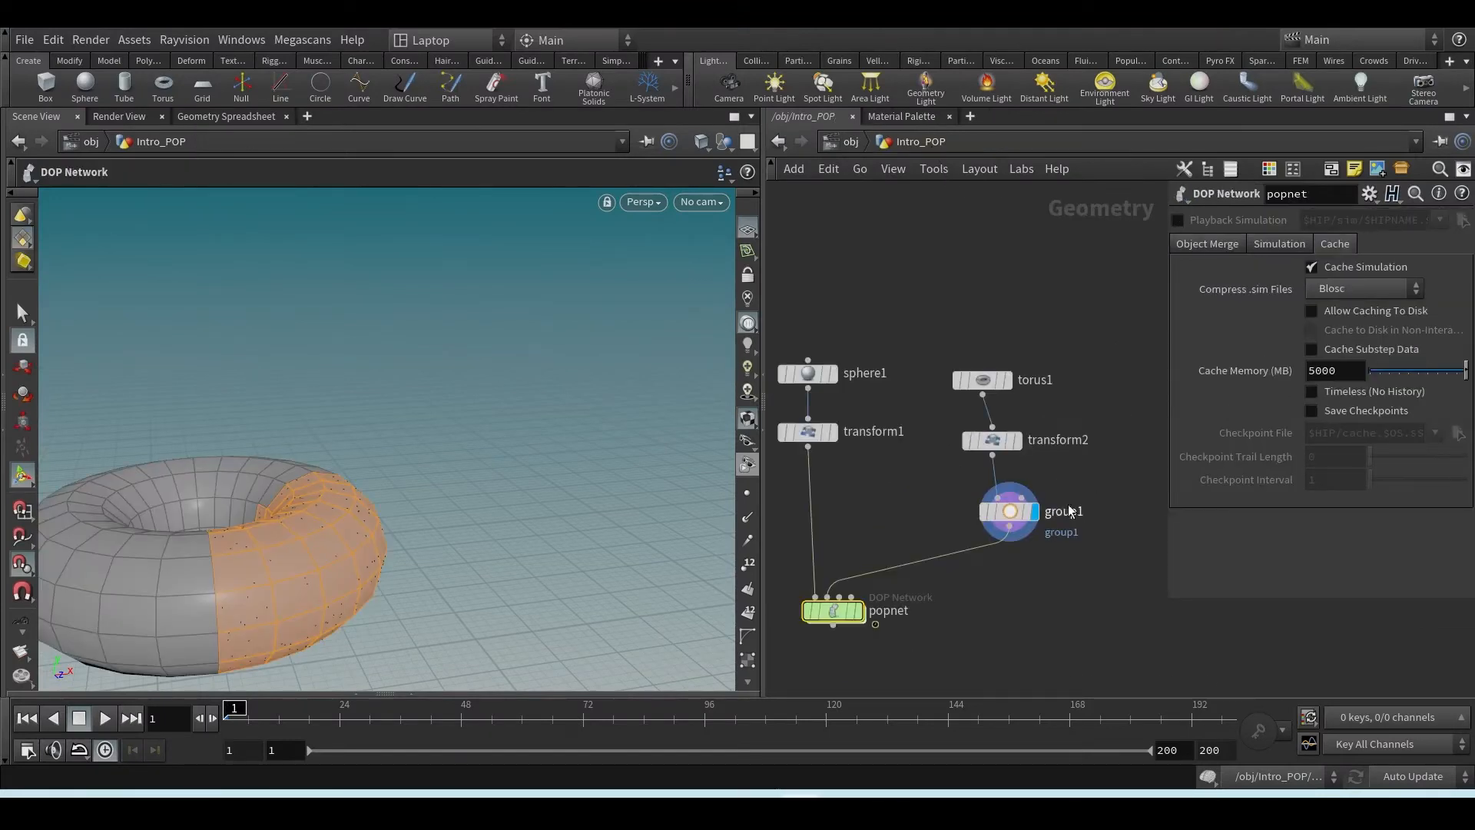
pyautogui.click(1009, 511)
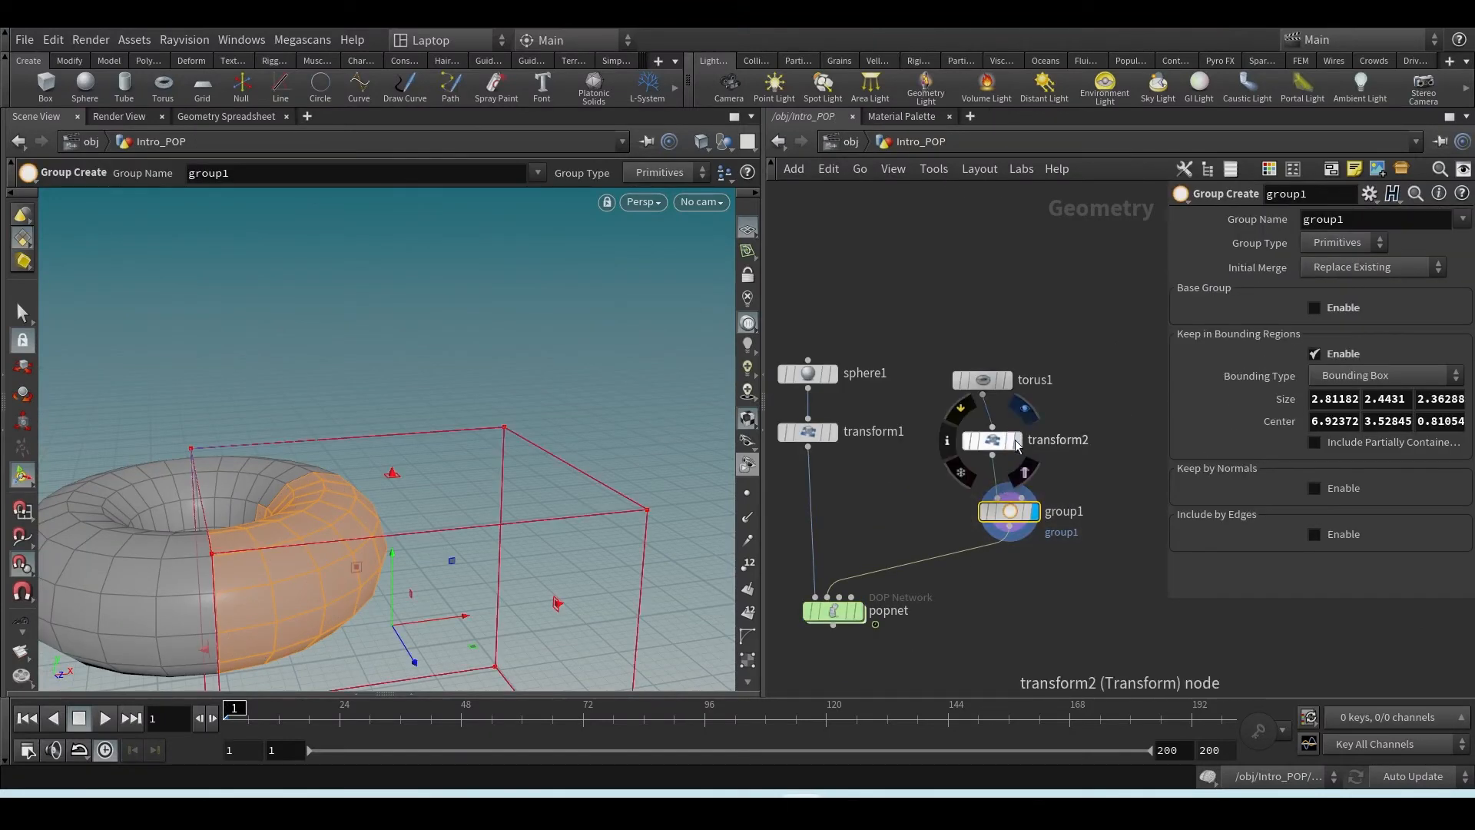
pyautogui.click(1006, 381)
pyautogui.moveTo(1394, 408); pyautogui.dragTo(1465, 433)
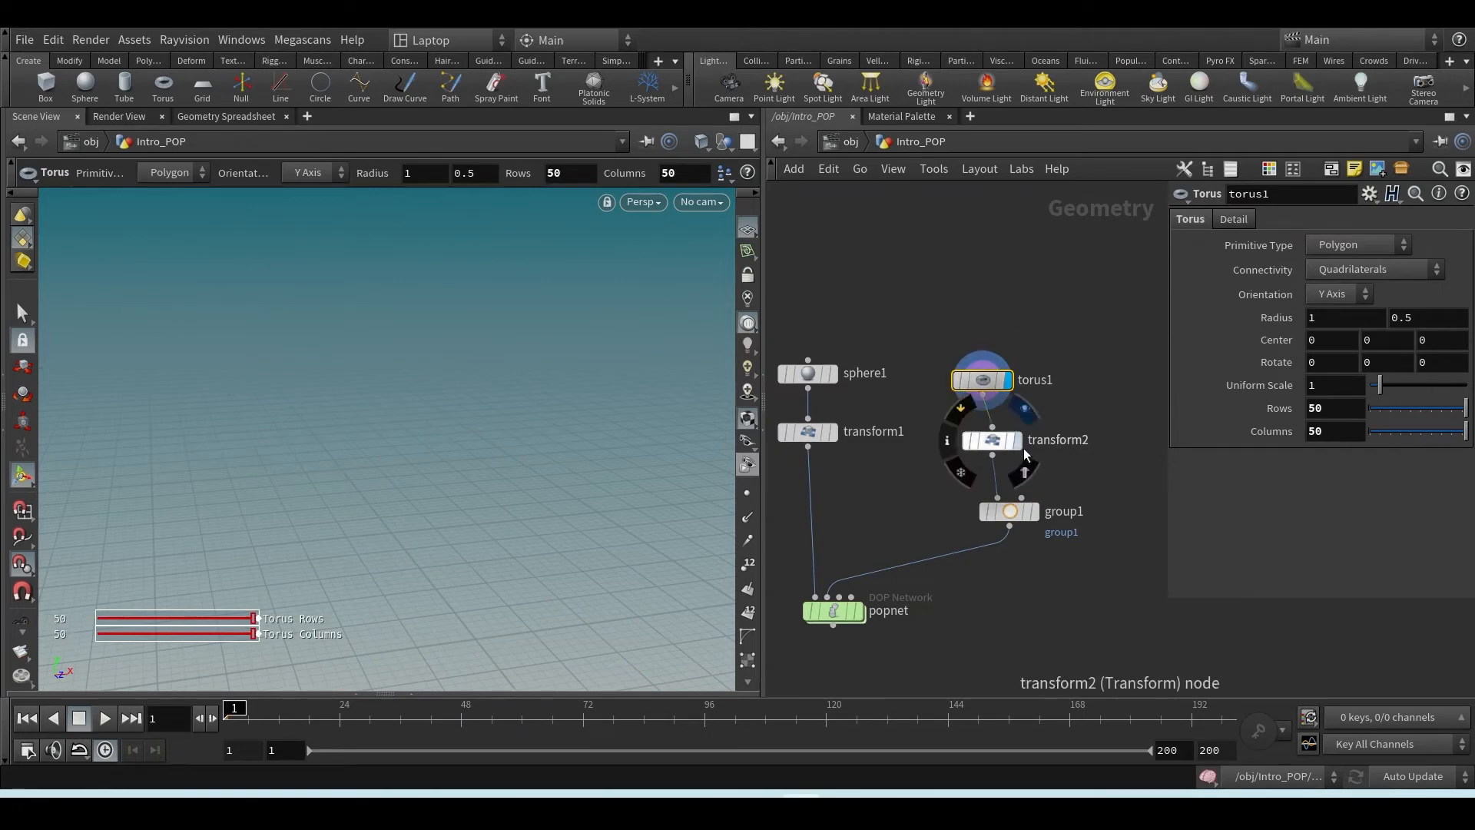
# - Display transform2 and move group1 lower to make room for a node between them
pyautogui.click(1018, 444)
pyautogui.click(997, 450)
pyautogui.press('Escape')
pyautogui.moveTo(428, 503); pyautogui.dragTo(469, 528)
pyautogui.press('Return')
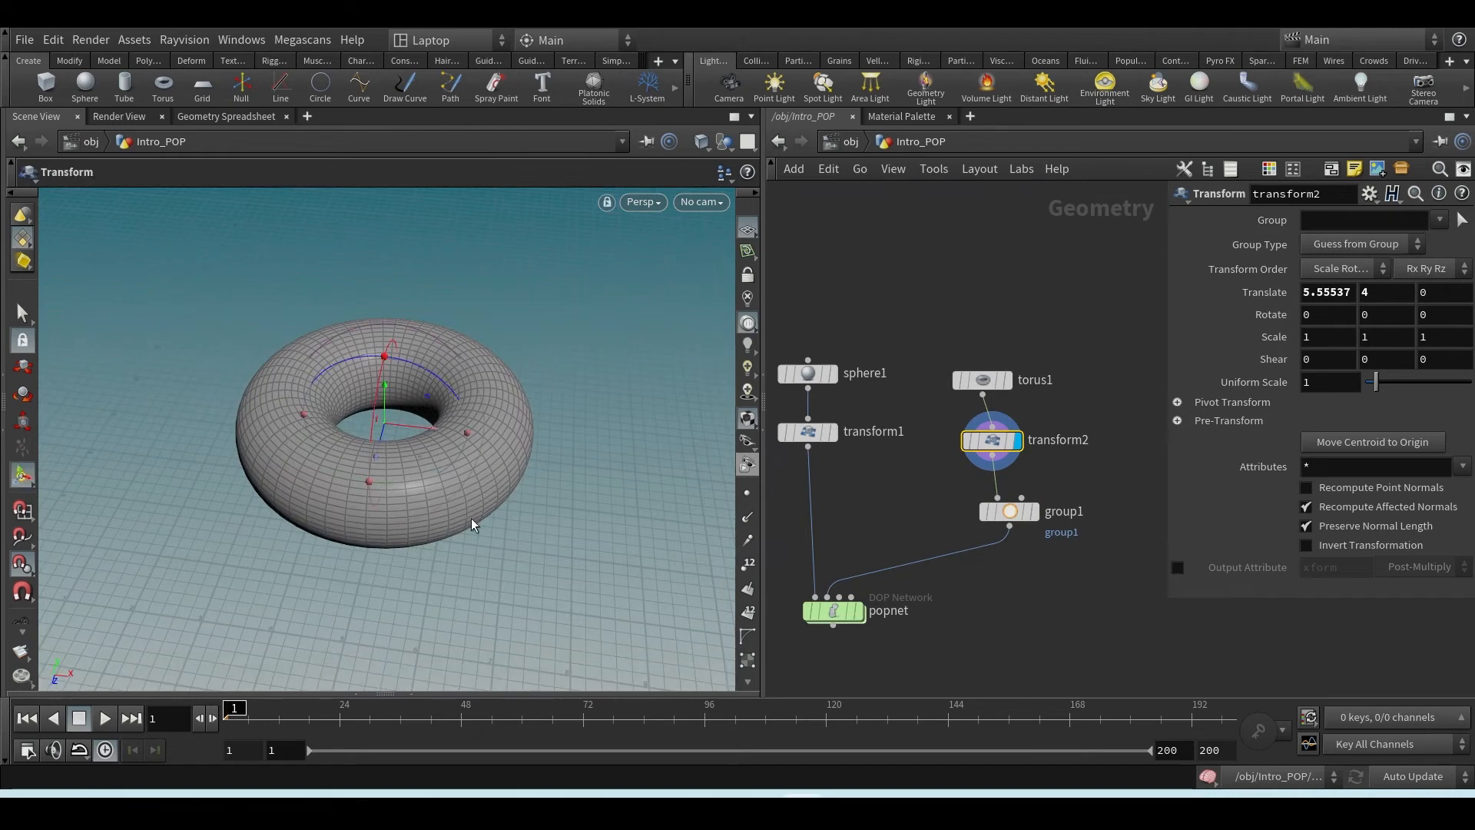
pyautogui.moveTo(1011, 520); pyautogui.dragTo(1011, 556)
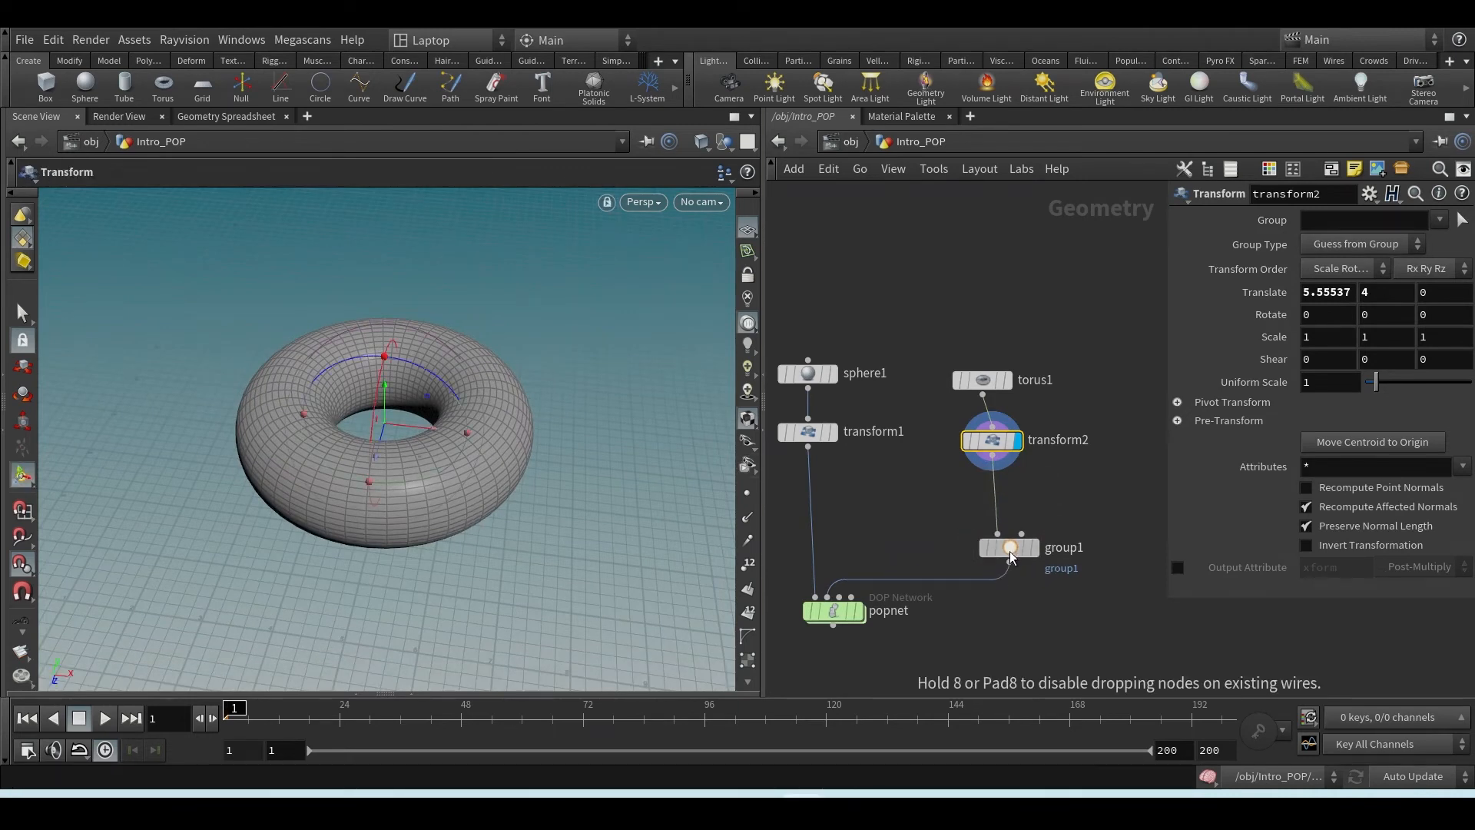
# - Try an Attribute Paint node beside the connection between transform2 and group1, and remove it
pyautogui.click(1045, 486)
pyautogui.press('Tab')
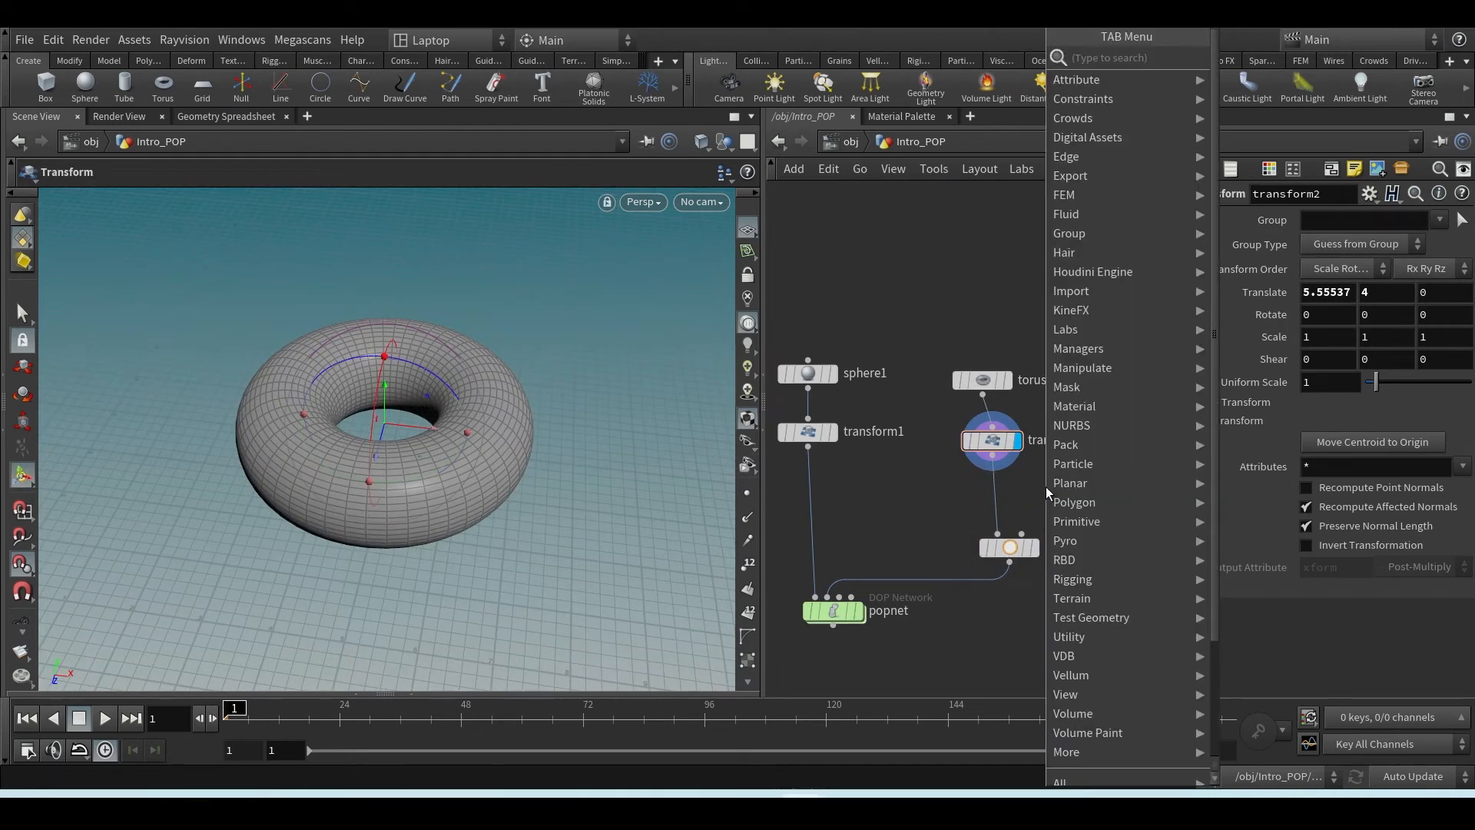
pyautogui.write('atpint')
pyautogui.press('BackSpace')
pyautogui.press('BackSpace')
pyautogui.press('BackSpace')
pyautogui.press('BackSpace')
pyautogui.press('BackSpace')
pyautogui.press('BackSpace')
pyautogui.write('pa')
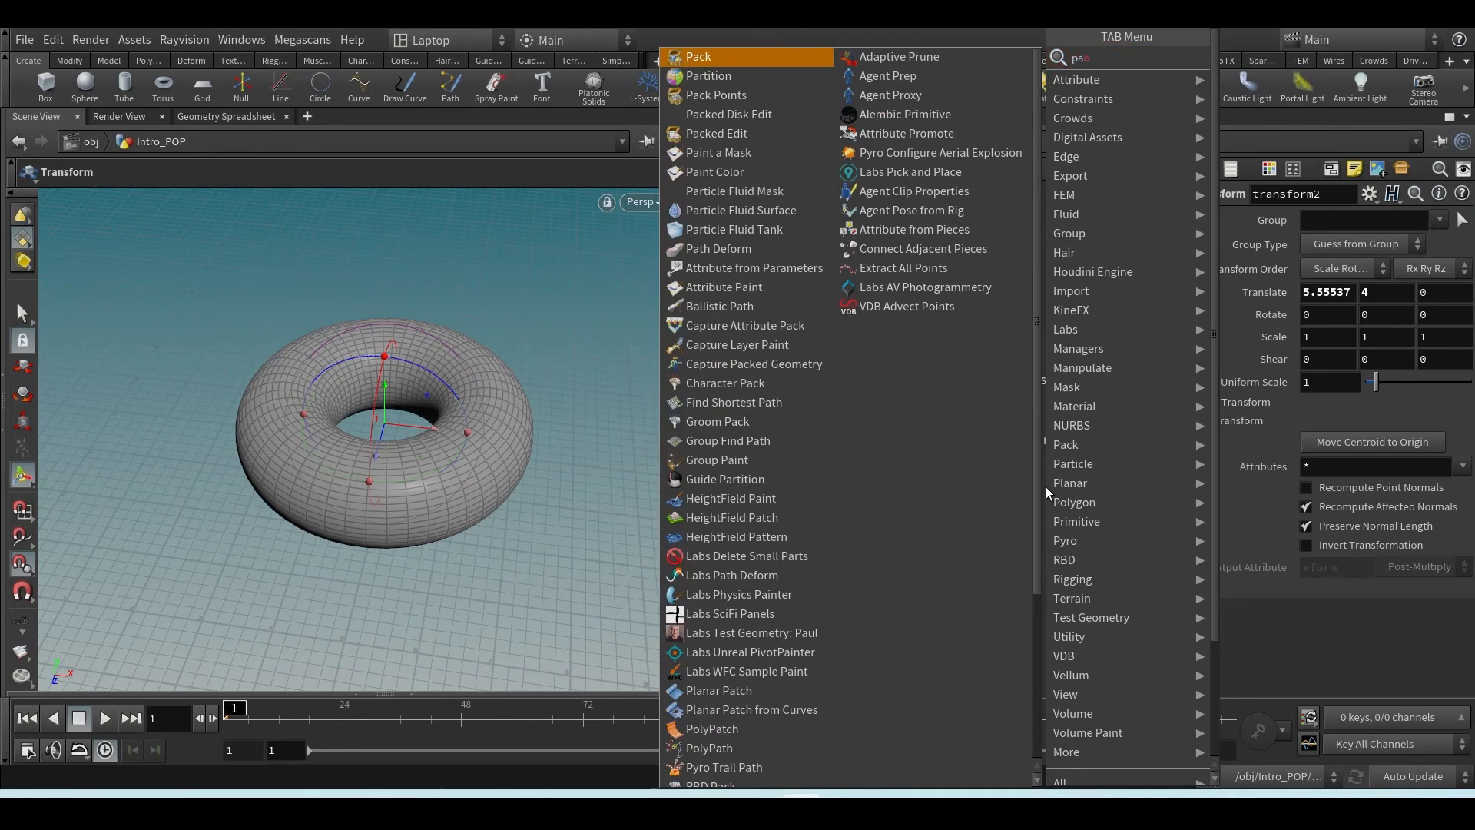
pyautogui.write('int')
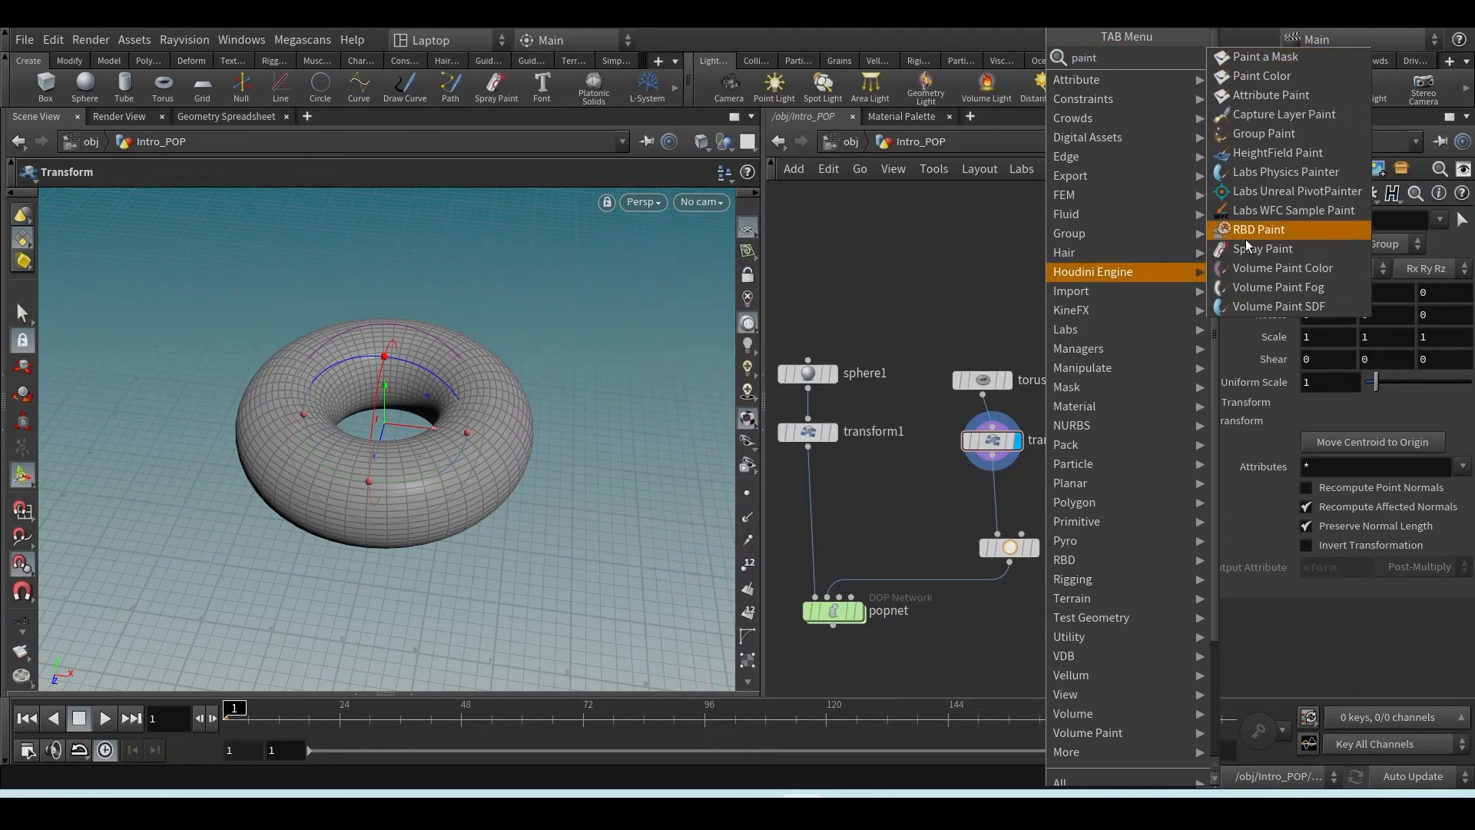
pyautogui.click(1326, 80)
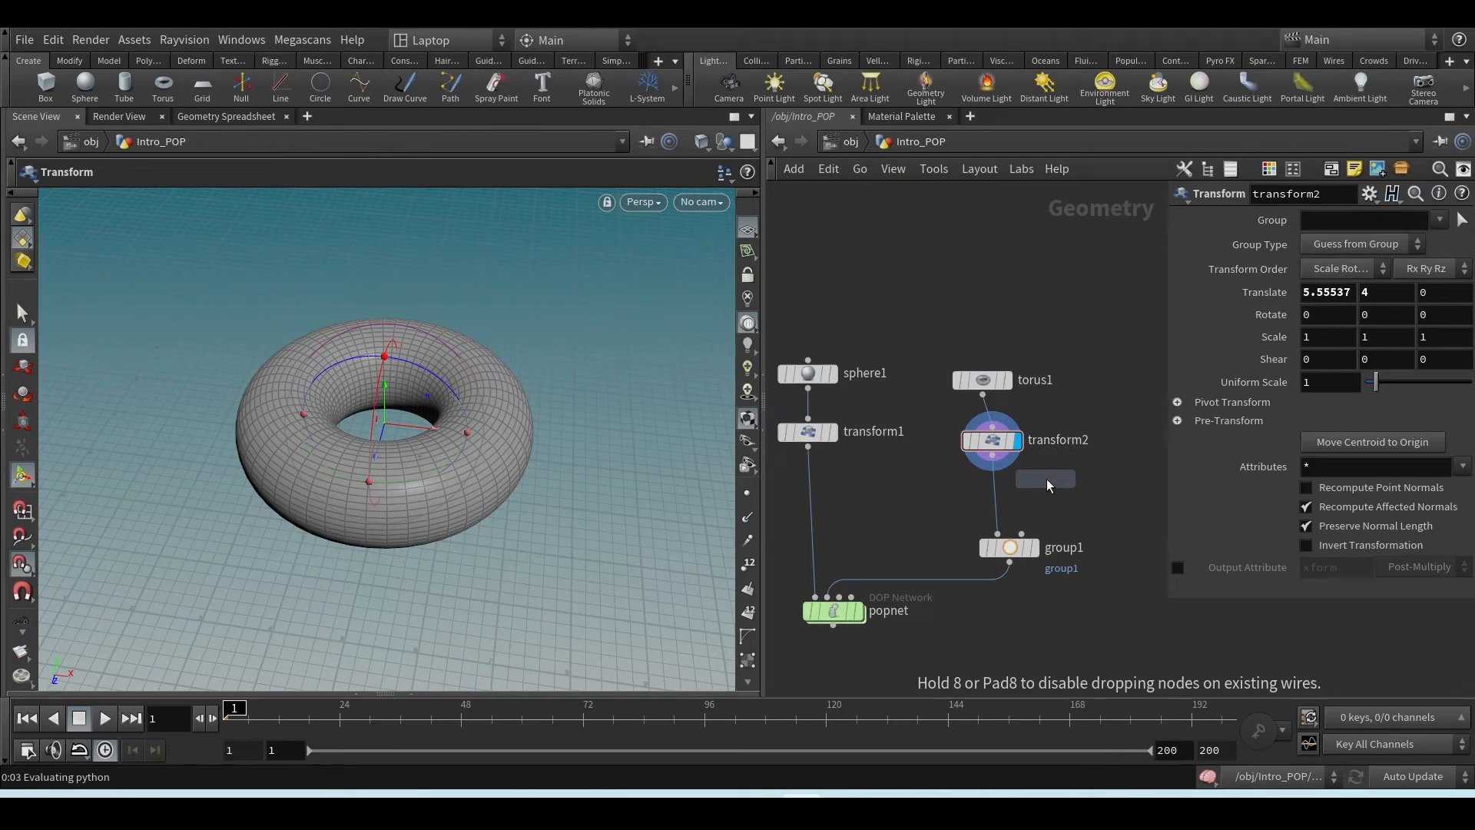
pyautogui.click(1072, 496)
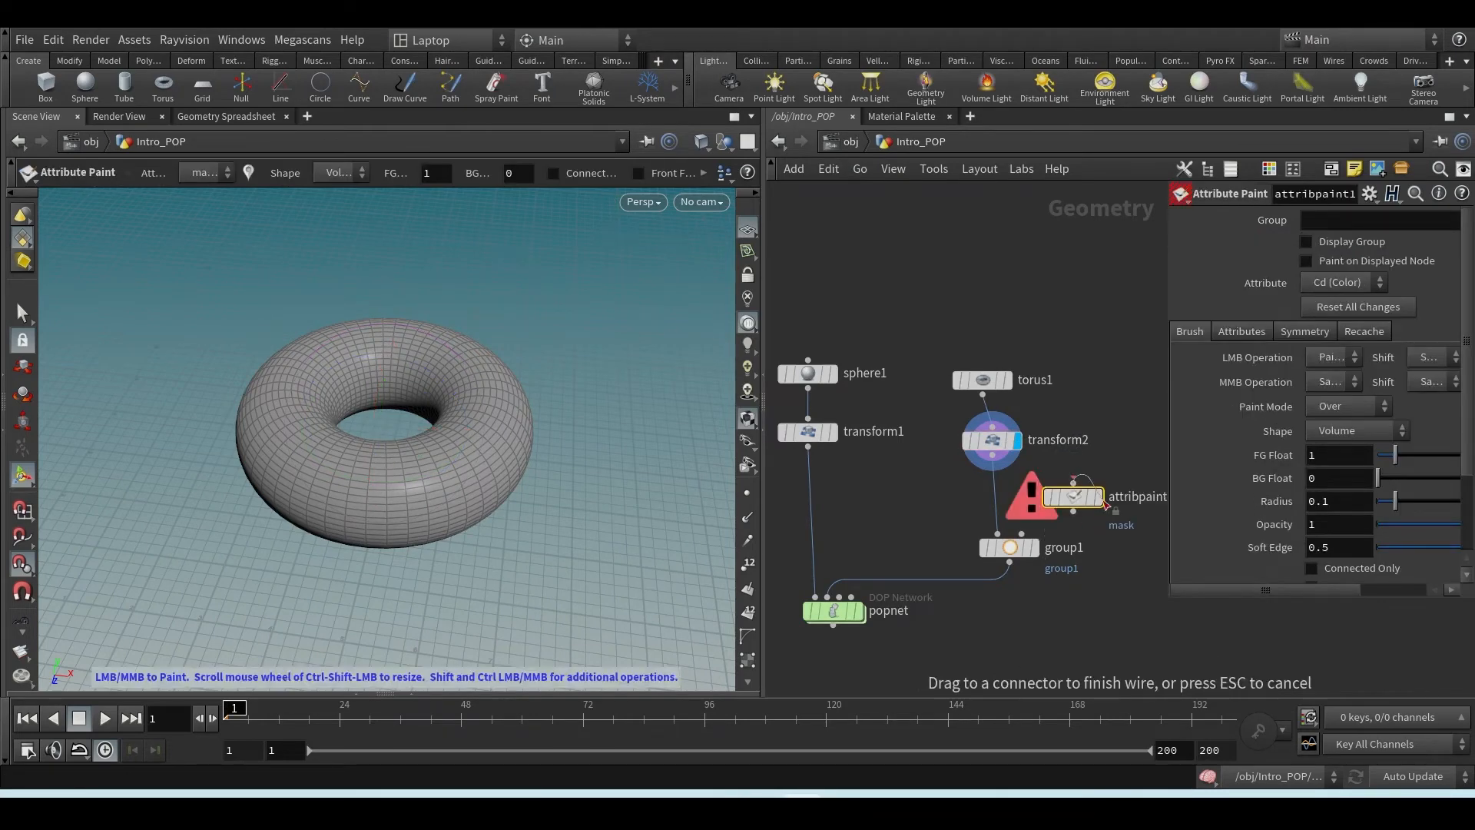
pyautogui.press('Escape')
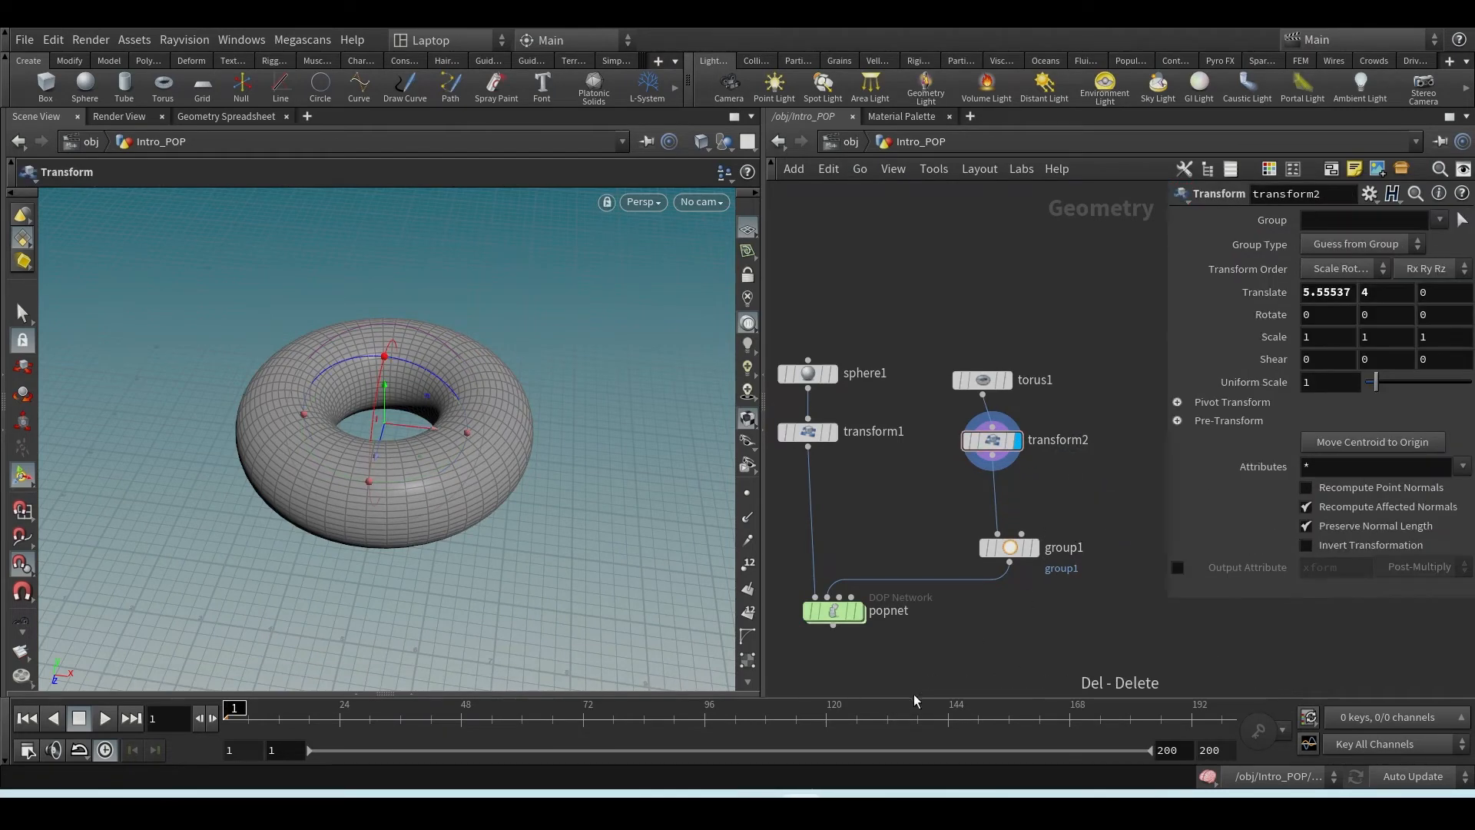
# - Insert a Paint a Mask node between transform2 and group1
pyautogui.press('Tab')
pyautogui.write('mask')
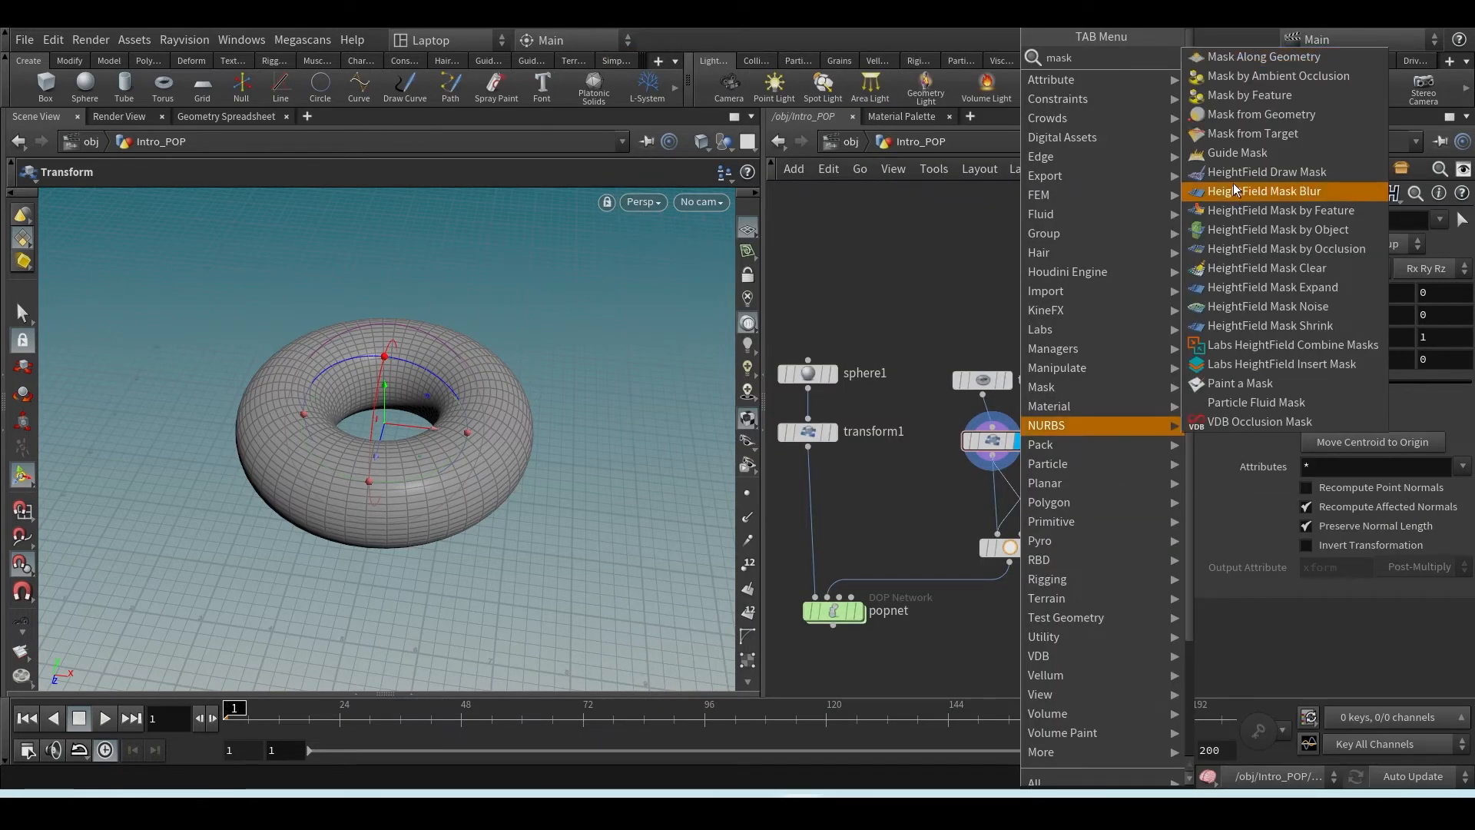
pyautogui.click(1266, 383)
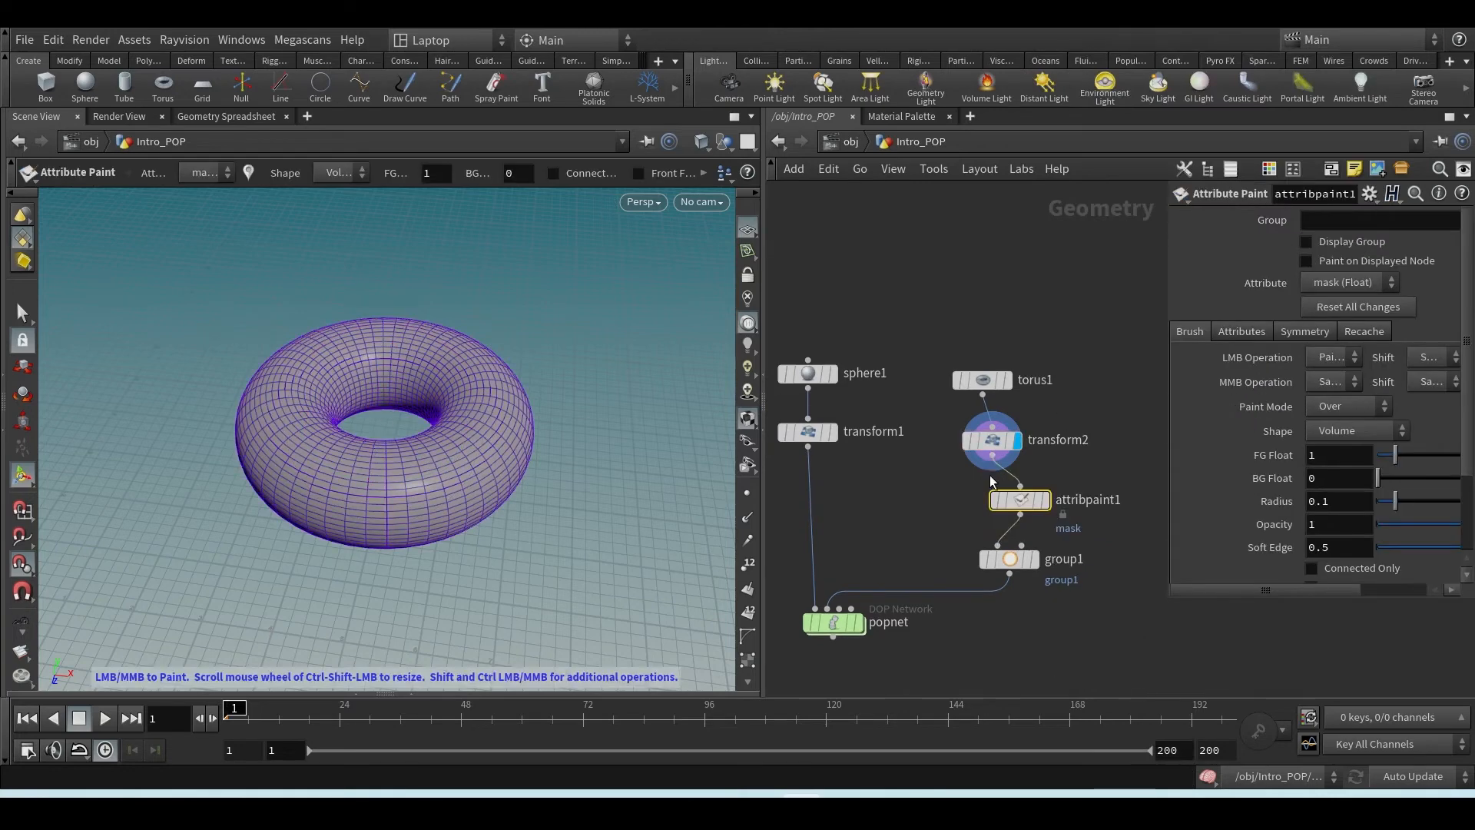
pyautogui.moveTo(997, 508)
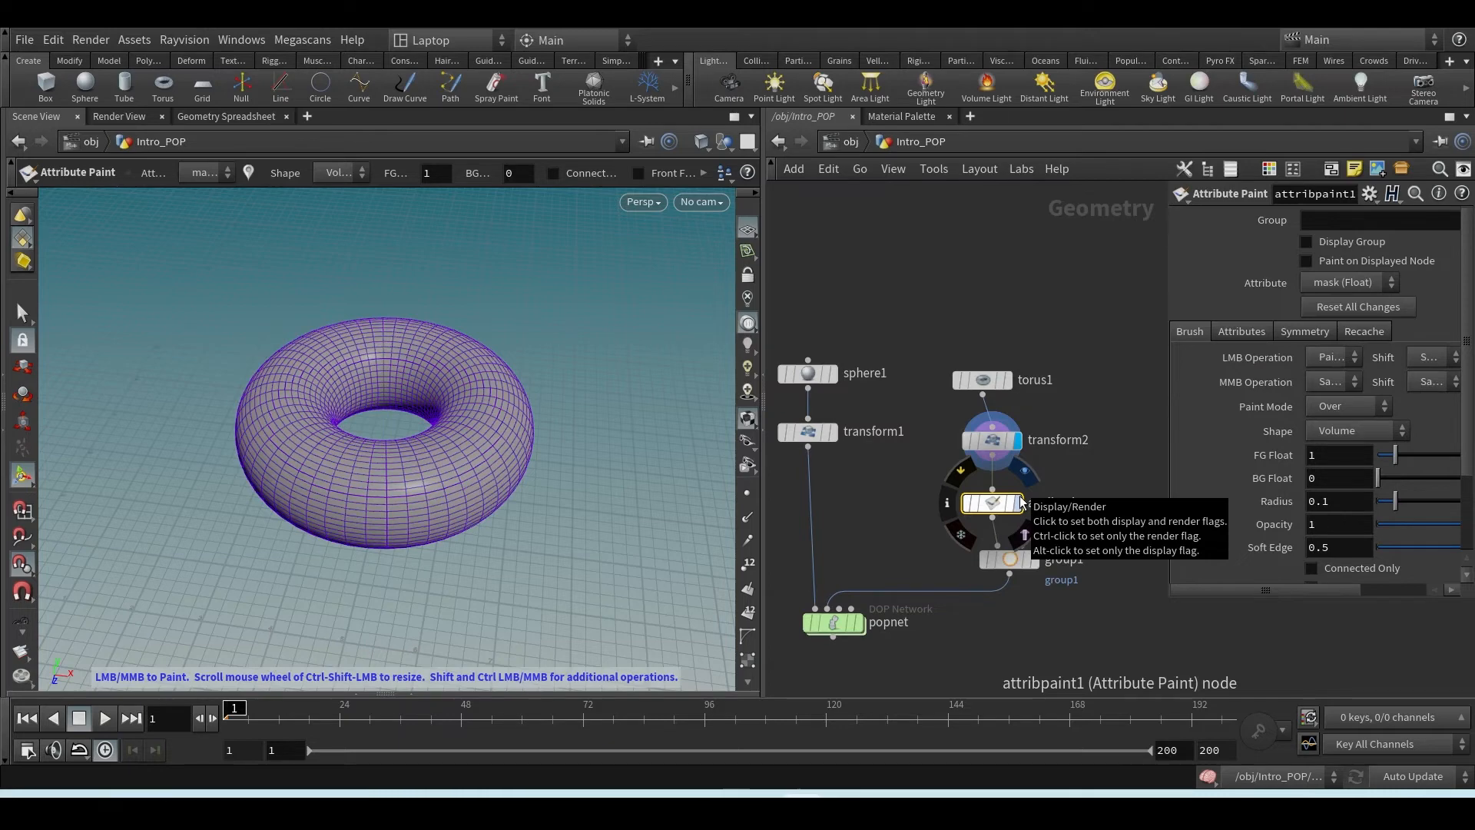
# - Move attribpaint1 aside, branch a colour-painting Attribute Paint node off transform2, and display it
pyautogui.moveTo(999, 504); pyautogui.dragTo(941, 512)
pyautogui.click(992, 459)
pyautogui.press('Tab')
pyautogui.write('pan')
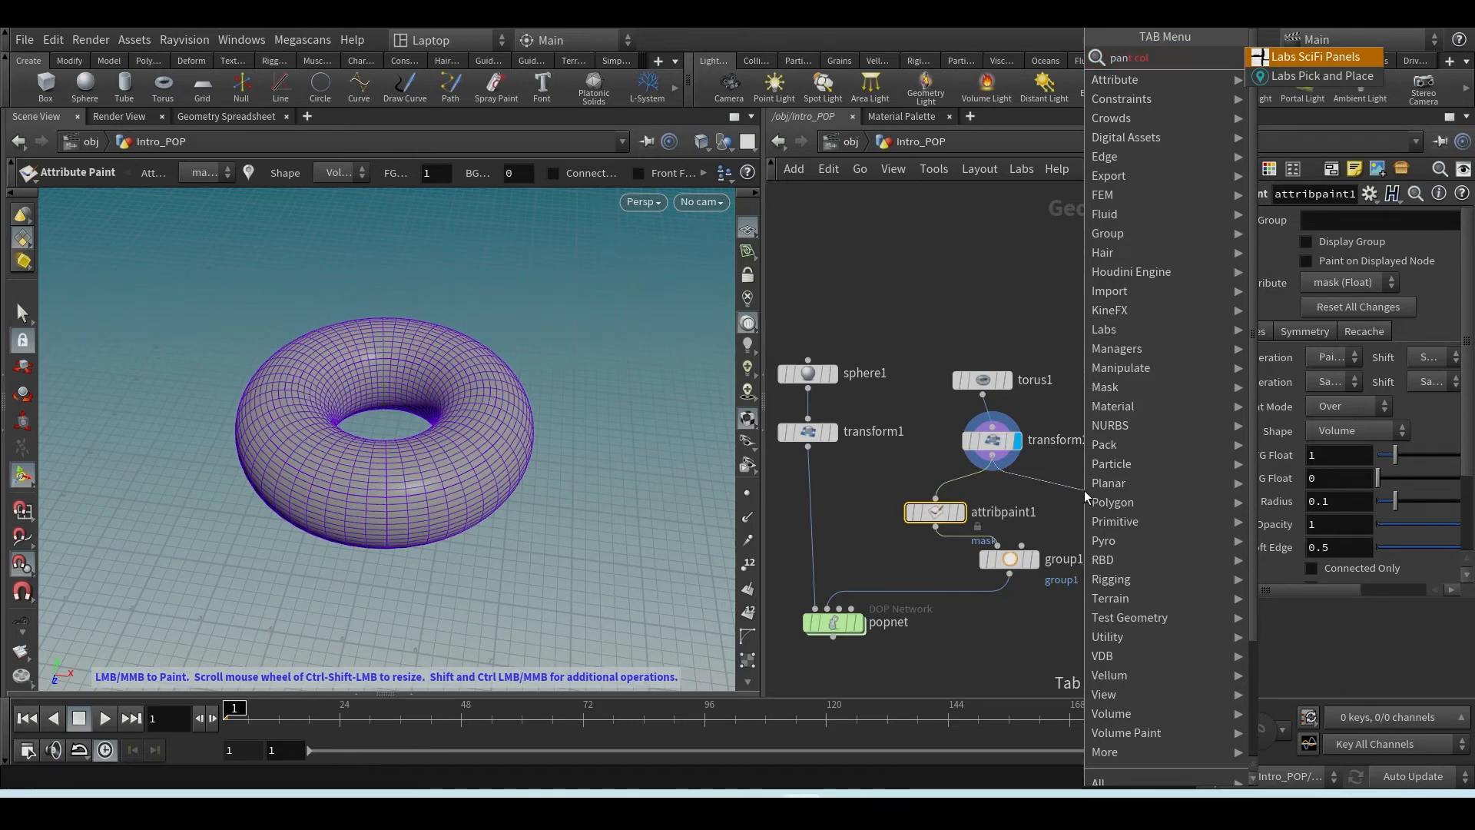
pyautogui.press('BackSpace')
pyautogui.write('int')
pyautogui.press('Return')
pyautogui.click(1069, 478)
pyautogui.moveTo(1130, 477); pyautogui.dragTo(1024, 476, button='middle')
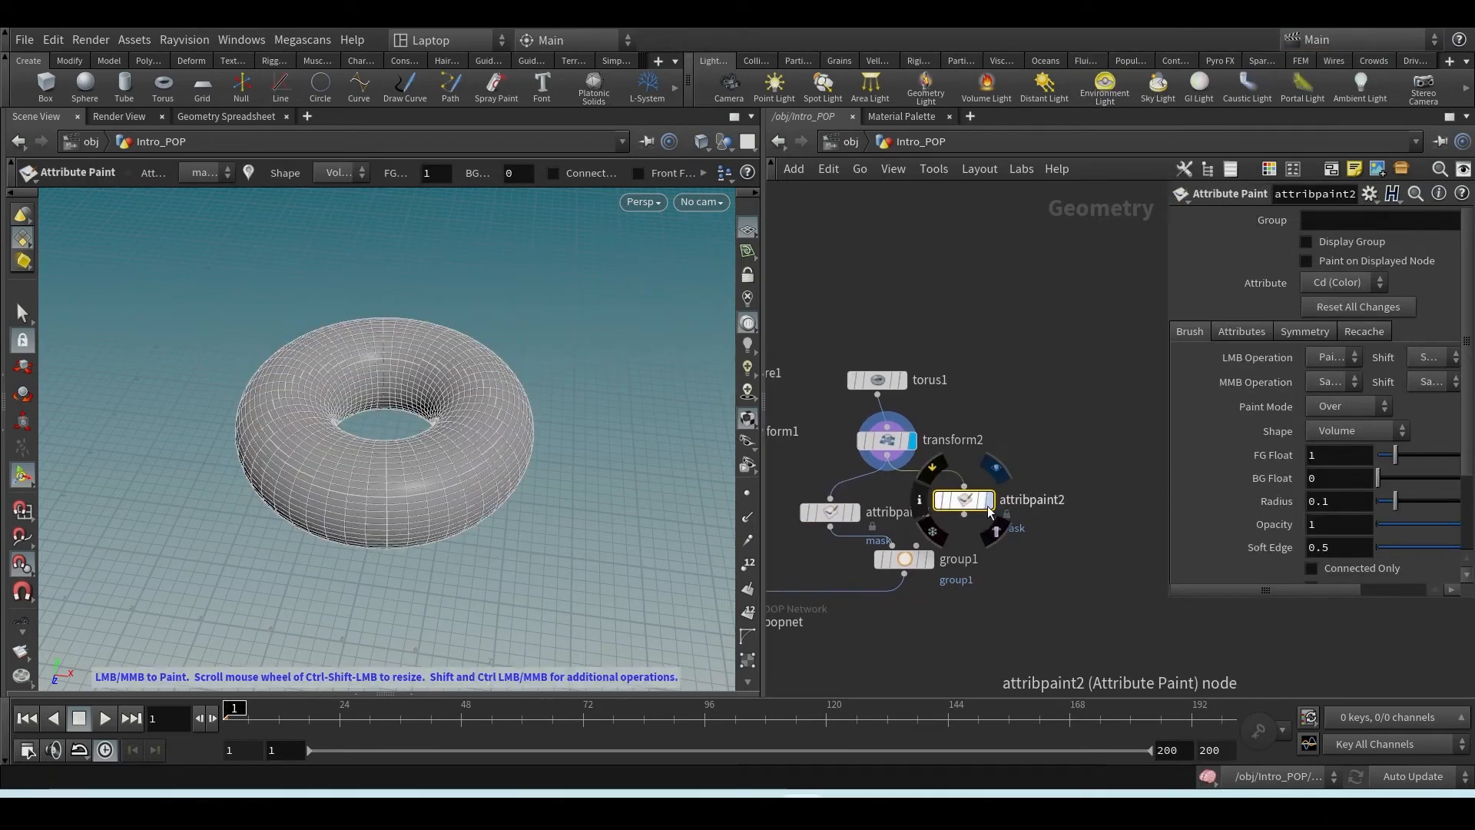
pyautogui.click(990, 501)
pyautogui.moveTo(1027, 455); pyautogui.dragTo(968, 530)
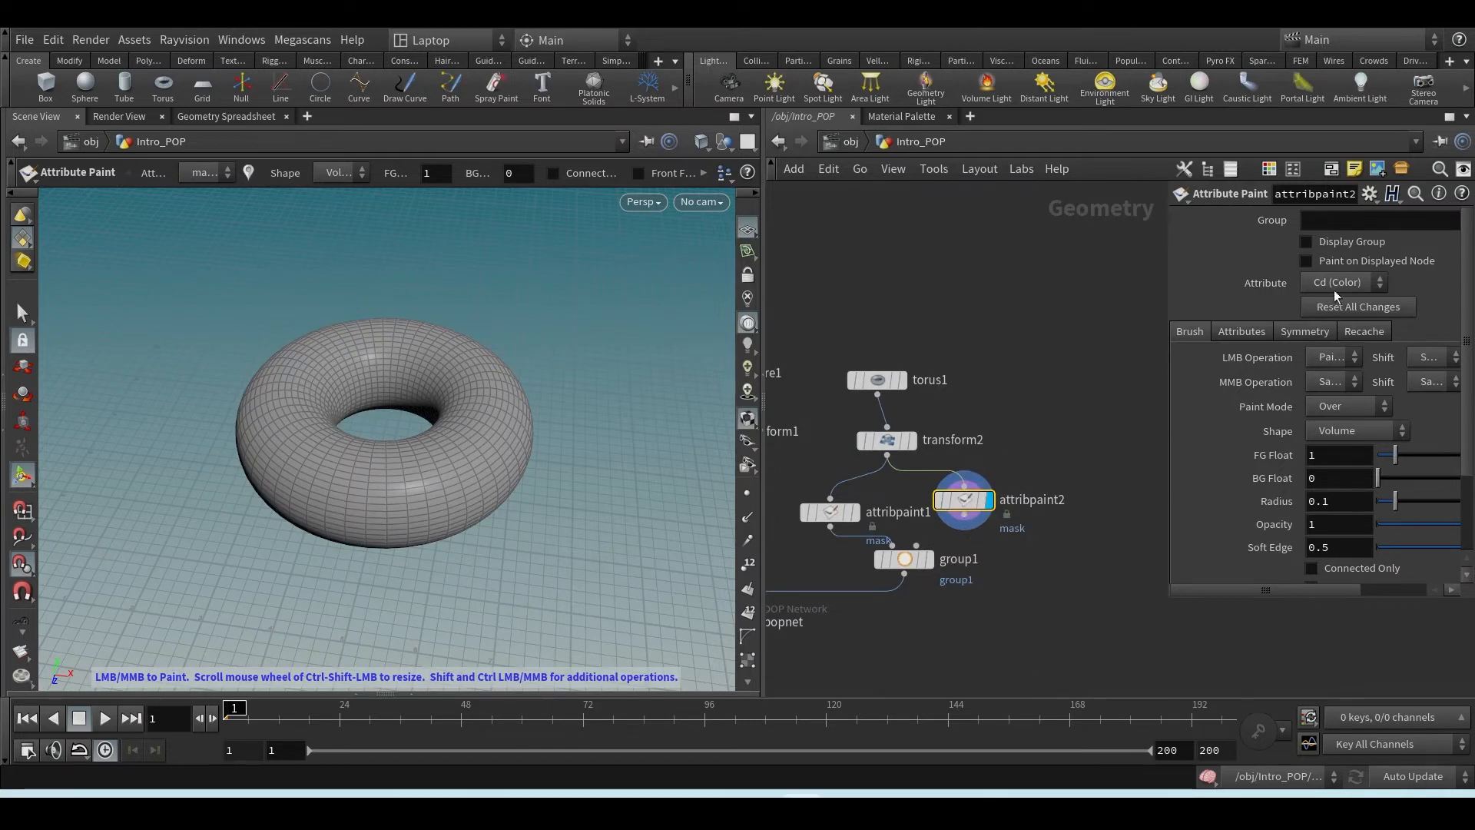
# - Set the attribpaint2 brush radius to about 0.22 and foreground colour to red (1, 0, 0), and paint the front of the torus
pyautogui.scroll(5, 399, 483)
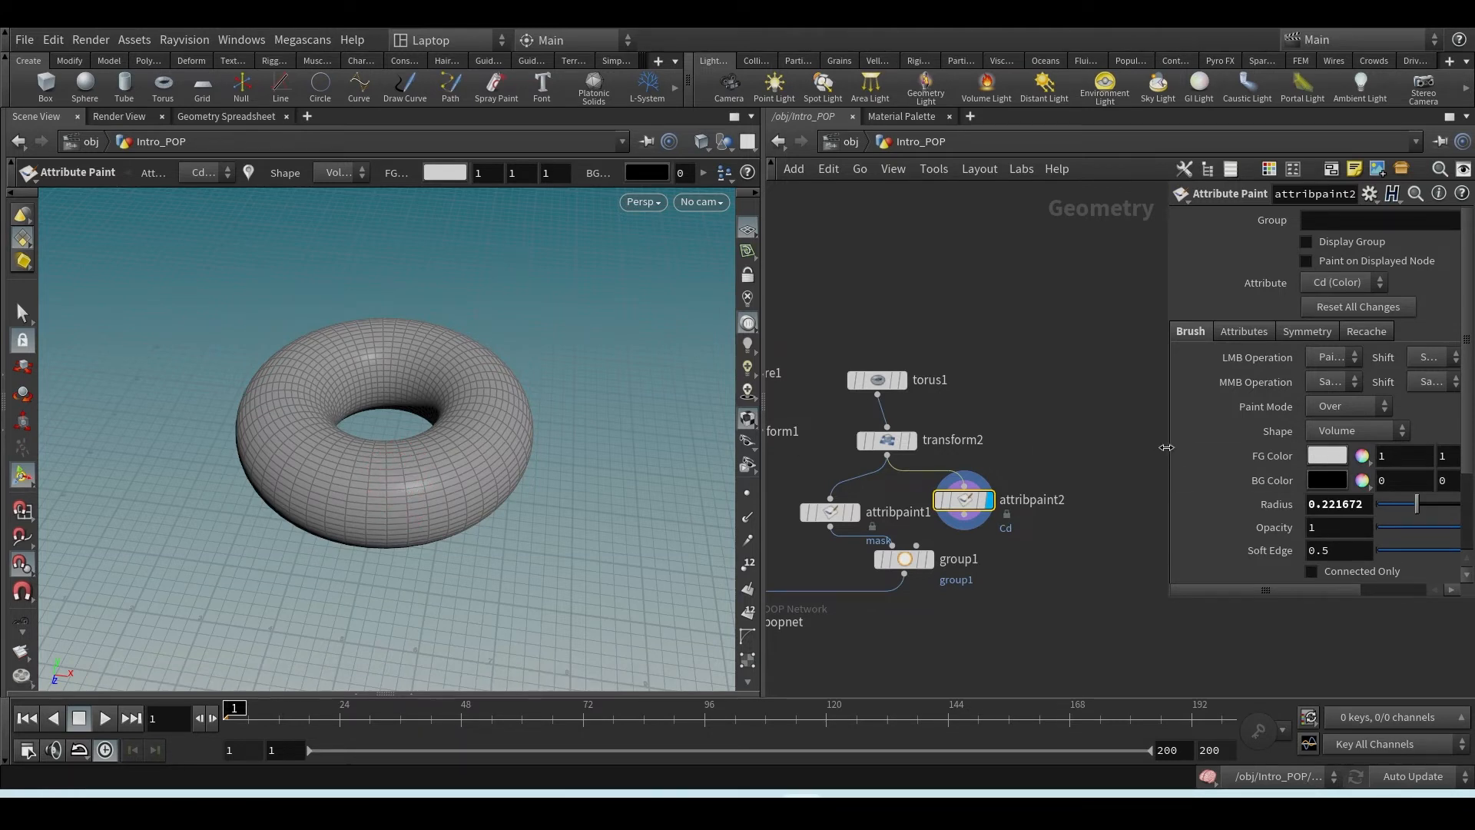
pyautogui.moveTo(1168, 455); pyautogui.dragTo(995, 455)
pyautogui.doubleClick(1296, 454)
pyautogui.write('0')
pyautogui.press('Return')
pyautogui.moveTo(350, 505)
pyautogui.mouseDown()
pyautogui.moveTo(460, 461)
pyautogui.moveTo(484, 430)
pyautogui.moveTo(513, 436)
pyautogui.moveTo(421, 513)
pyautogui.moveTo(495, 499)
pyautogui.mouseUp()
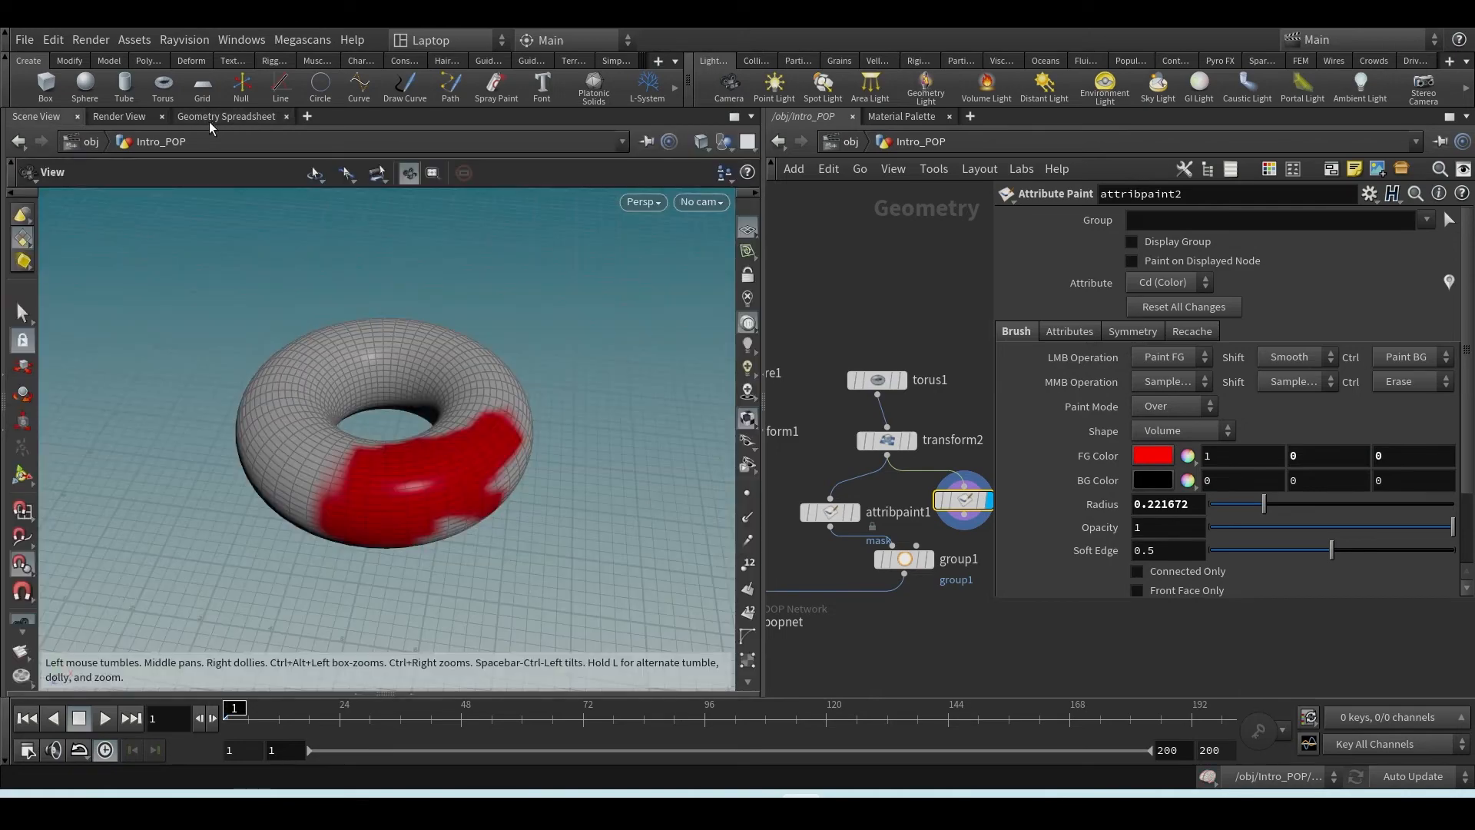
# - Examine the Cd colour values of the torus points in the Geometry Spreadsheet, sorted by Cd[r], and return to the scene
pyautogui.click(209, 121)
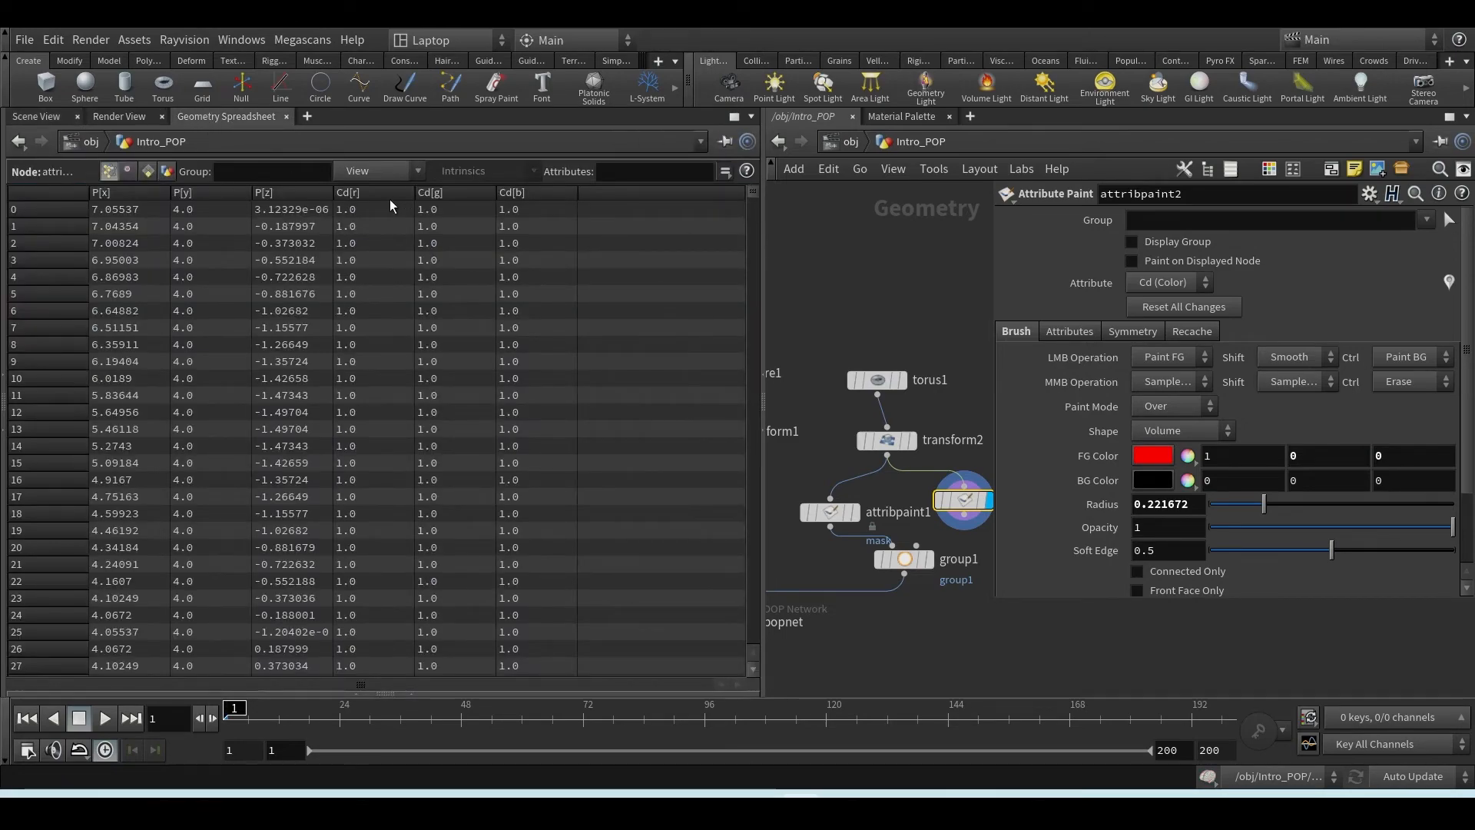
pyautogui.moveTo(753, 190)
pyautogui.mouseDown()
pyautogui.moveTo(735, 679)
pyautogui.moveTo(727, 185)
pyautogui.mouseUp()
pyautogui.click(367, 192)
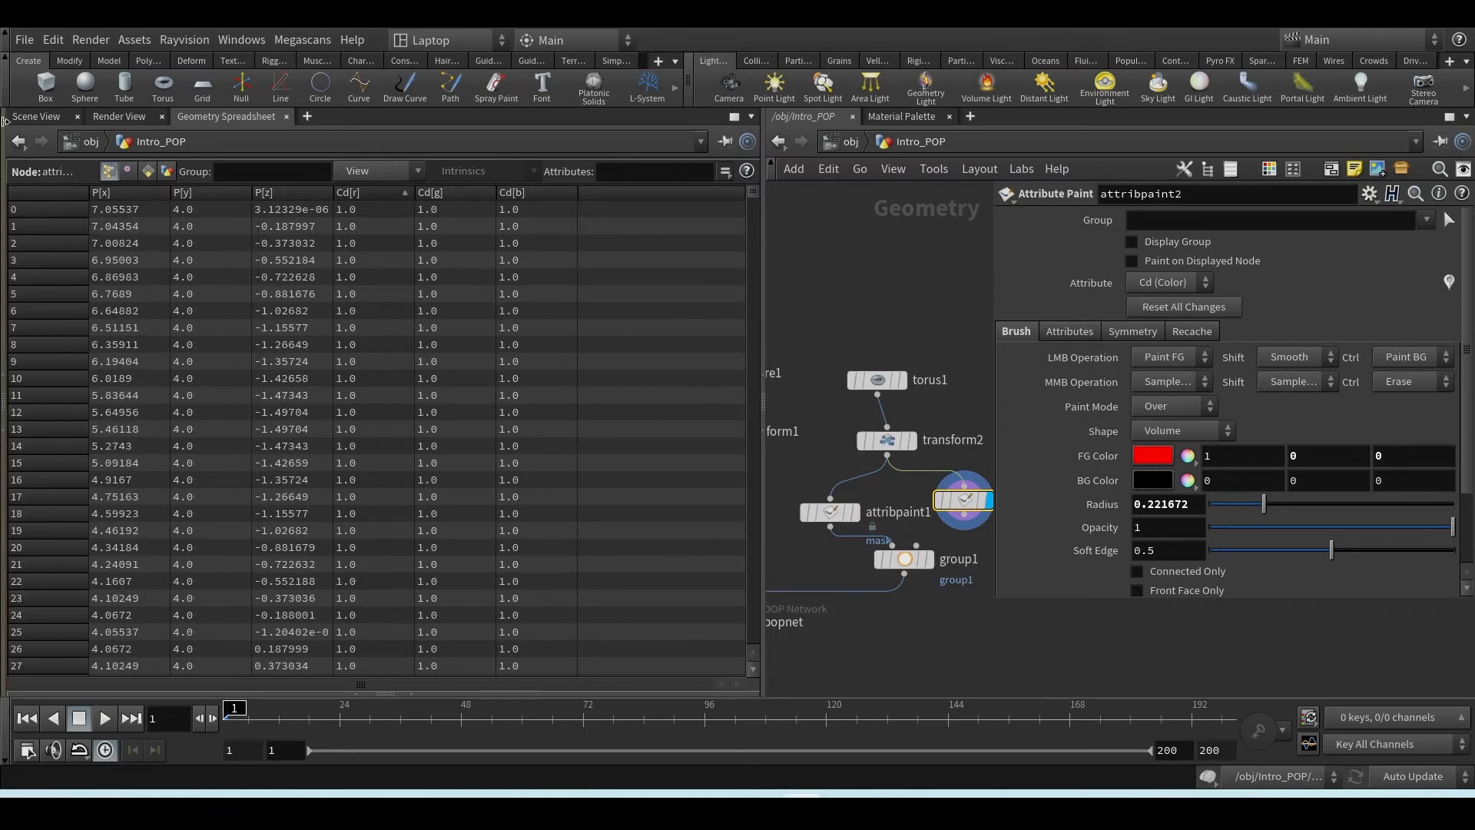
pyautogui.click(36, 116)
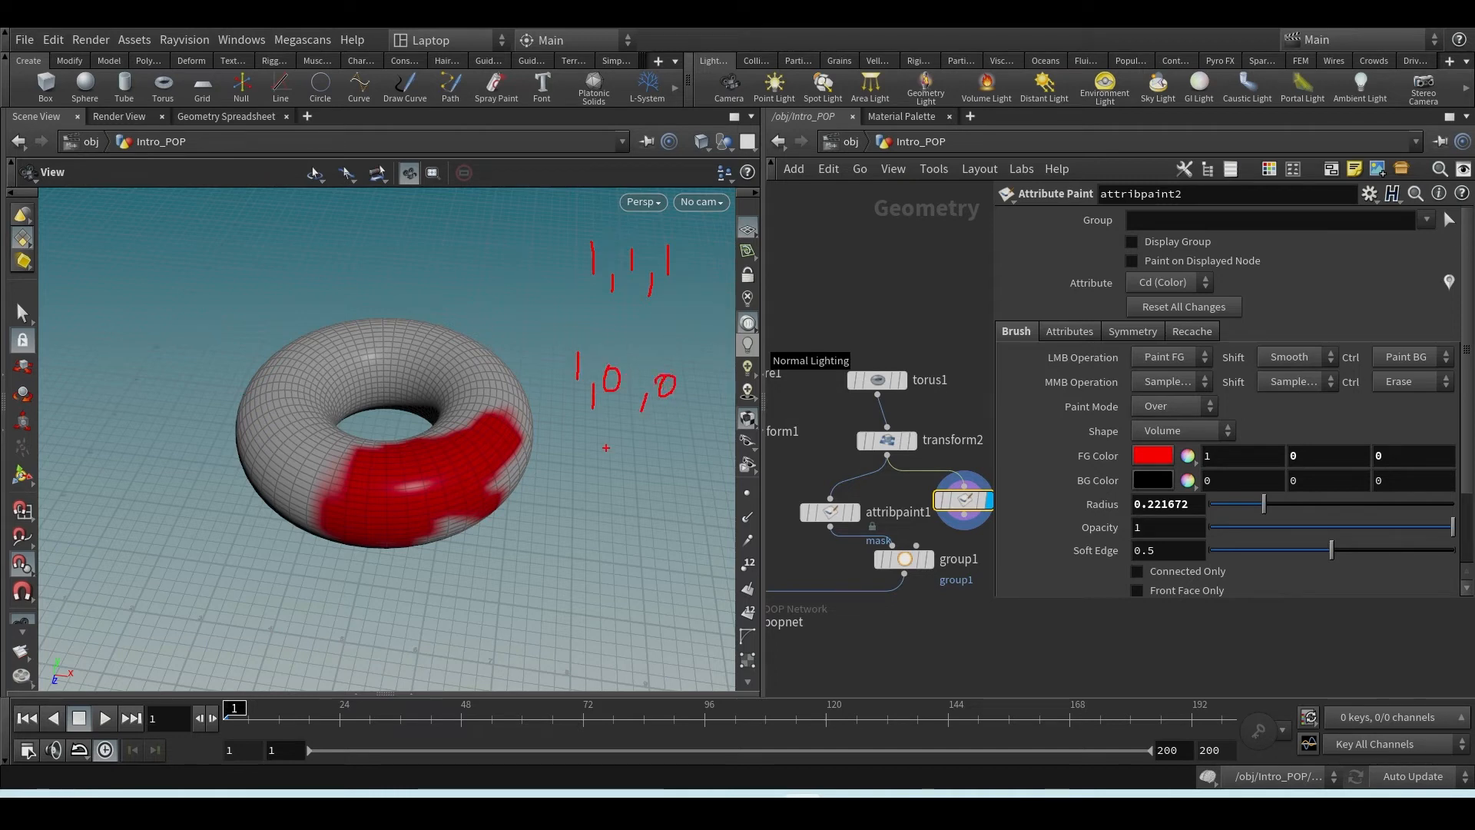
pyautogui.press('Escape')
# - Reset all painted changes on attribpaint2 and set its foreground colour to black (0, 0, 0)
pyautogui.moveTo(943, 596); pyautogui.dragTo(877, 602, button='middle')
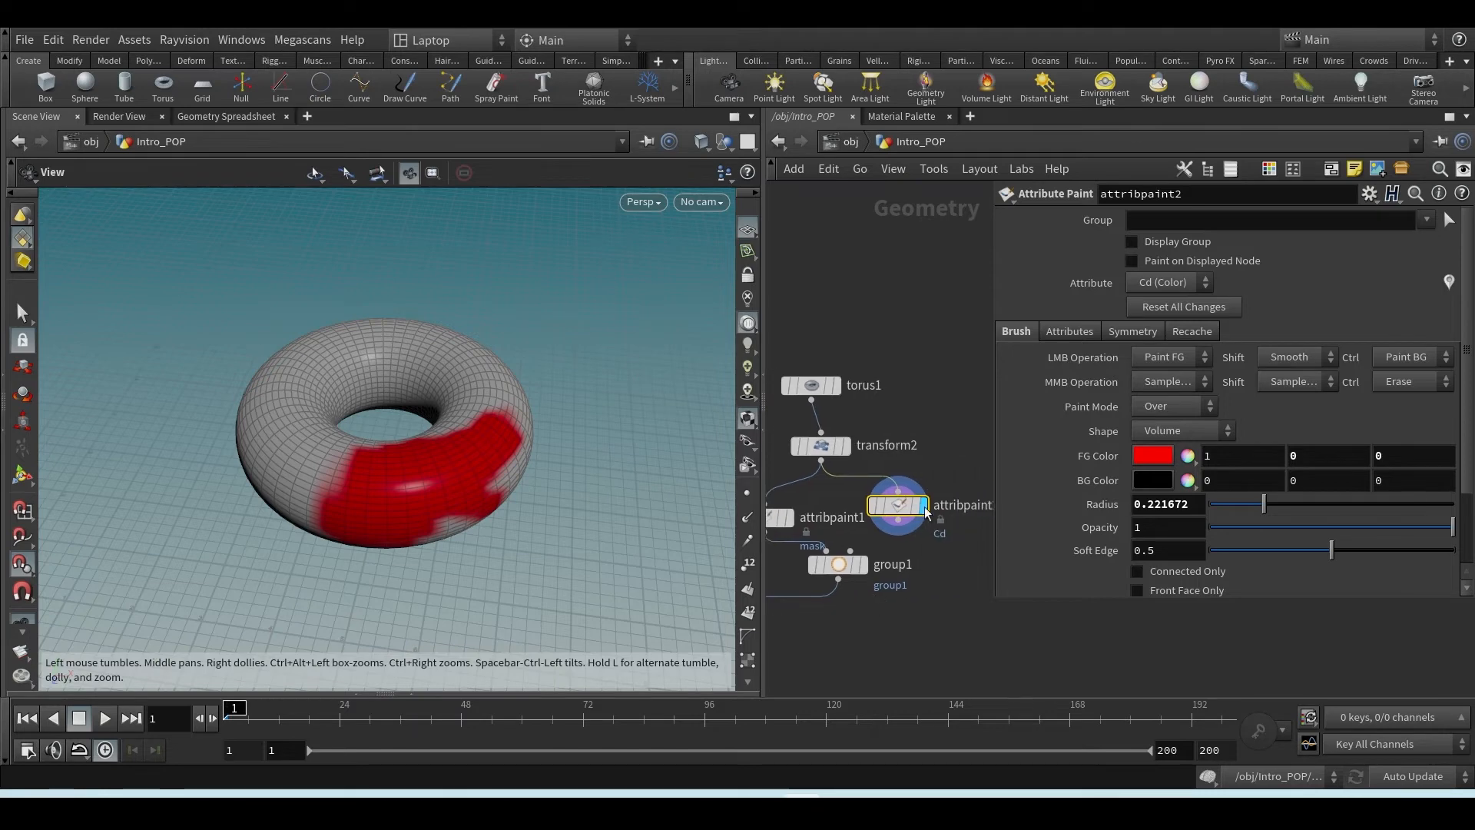
pyautogui.click(919, 510)
pyautogui.click(1164, 309)
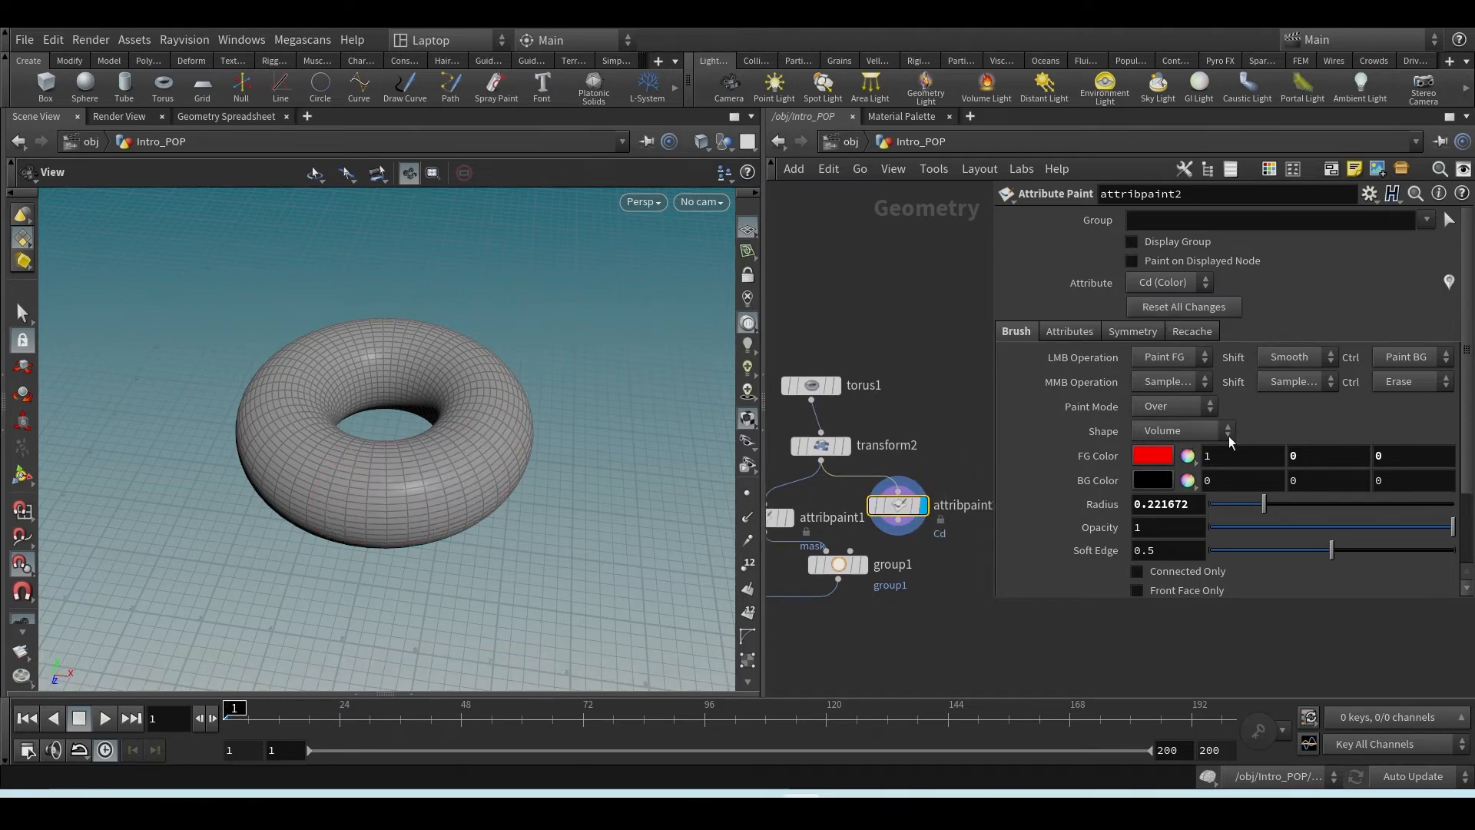
pyautogui.click(1161, 463)
pyautogui.click(1088, 420)
pyautogui.click(1425, 264)
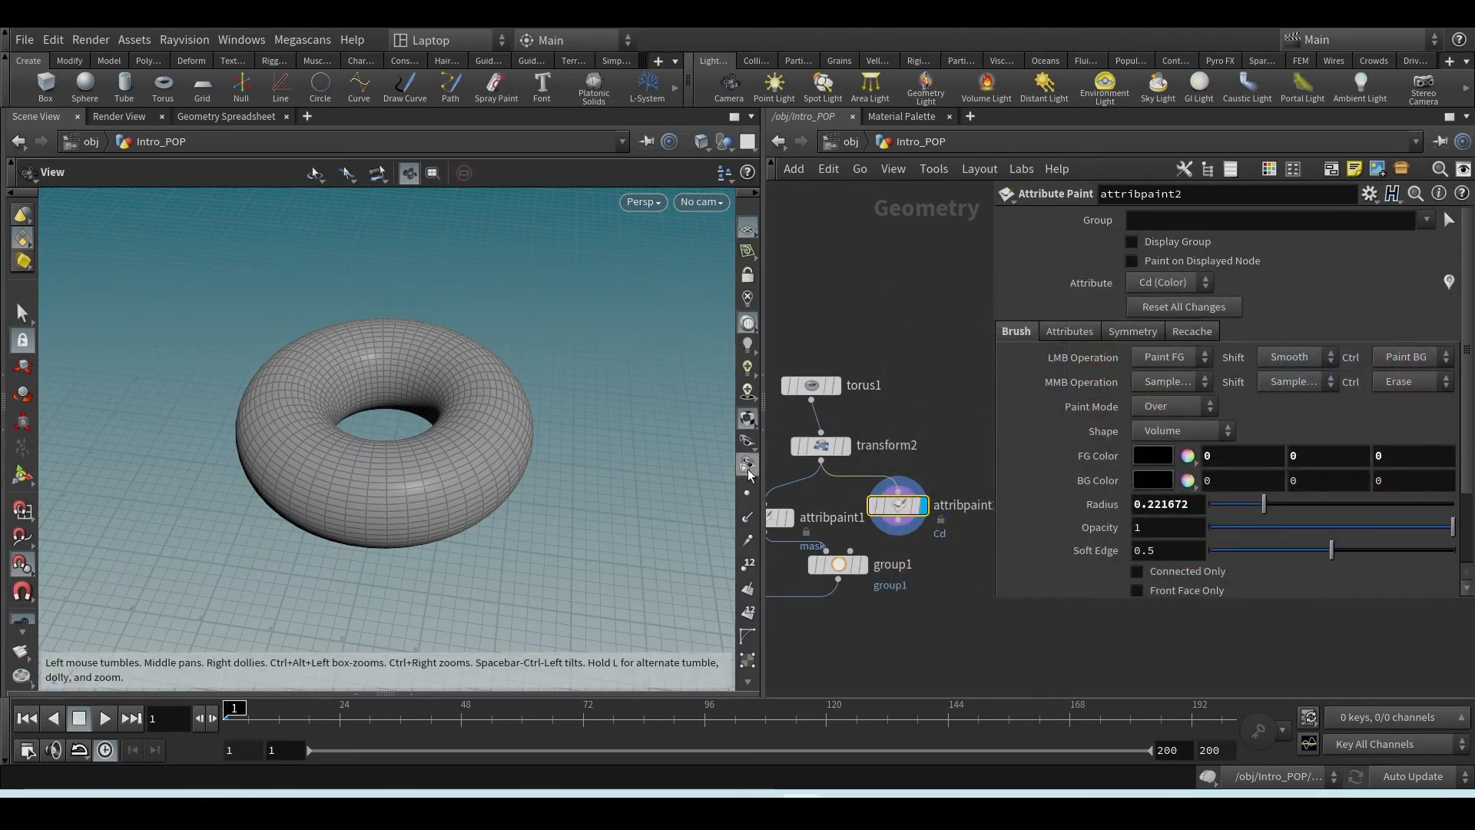
# - Enlarge the attribpaint2 brush to a radius of about 0.54 and paint the torus black
pyautogui.click(23, 475)
pyautogui.scroll(4, 373, 471)
pyautogui.scroll(5, 377, 474)
pyautogui.moveTo(381, 478)
pyautogui.mouseDown()
pyautogui.moveTo(265, 391)
pyautogui.moveTo(492, 454)
pyautogui.moveTo(428, 428)
pyautogui.moveTo(491, 376)
pyautogui.moveTo(307, 422)
pyautogui.moveTo(430, 538)
pyautogui.moveTo(569, 484)
pyautogui.mouseUp()
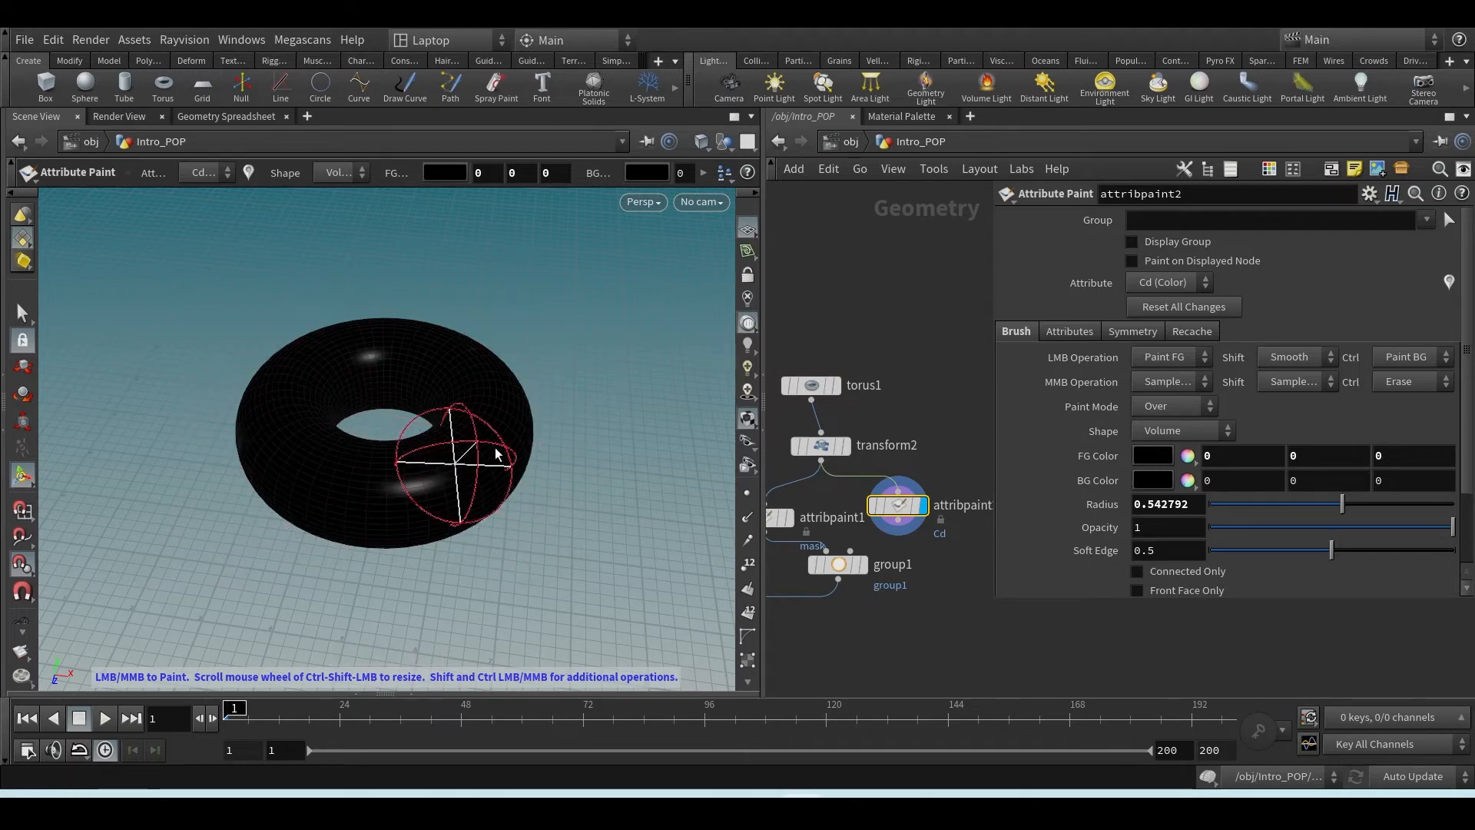
pyautogui.keyDown('alt'); pyautogui.moveTo(577, 532); pyautogui.dragTo(579, 369); pyautogui.keyUp('alt')
pyautogui.moveTo(397, 461)
pyautogui.mouseDown()
pyautogui.moveTo(315, 587)
pyautogui.moveTo(379, 592)
pyautogui.moveTo(461, 430)
pyautogui.mouseUp()
# - Set the attribpaint2 foreground colour to red (1, 0, 0) and paint a patch on the front of the black torus
pyautogui.keyDown('alt'); pyautogui.moveTo(548, 523); pyautogui.dragTo(487, 521); pyautogui.keyUp('alt')
pyautogui.write('1')
pyautogui.press('Return')
pyautogui.moveTo(469, 461)
pyautogui.mouseDown()
pyautogui.moveTo(461, 483)
pyautogui.moveTo(422, 418)
pyautogui.moveTo(438, 484)
pyautogui.mouseUp()
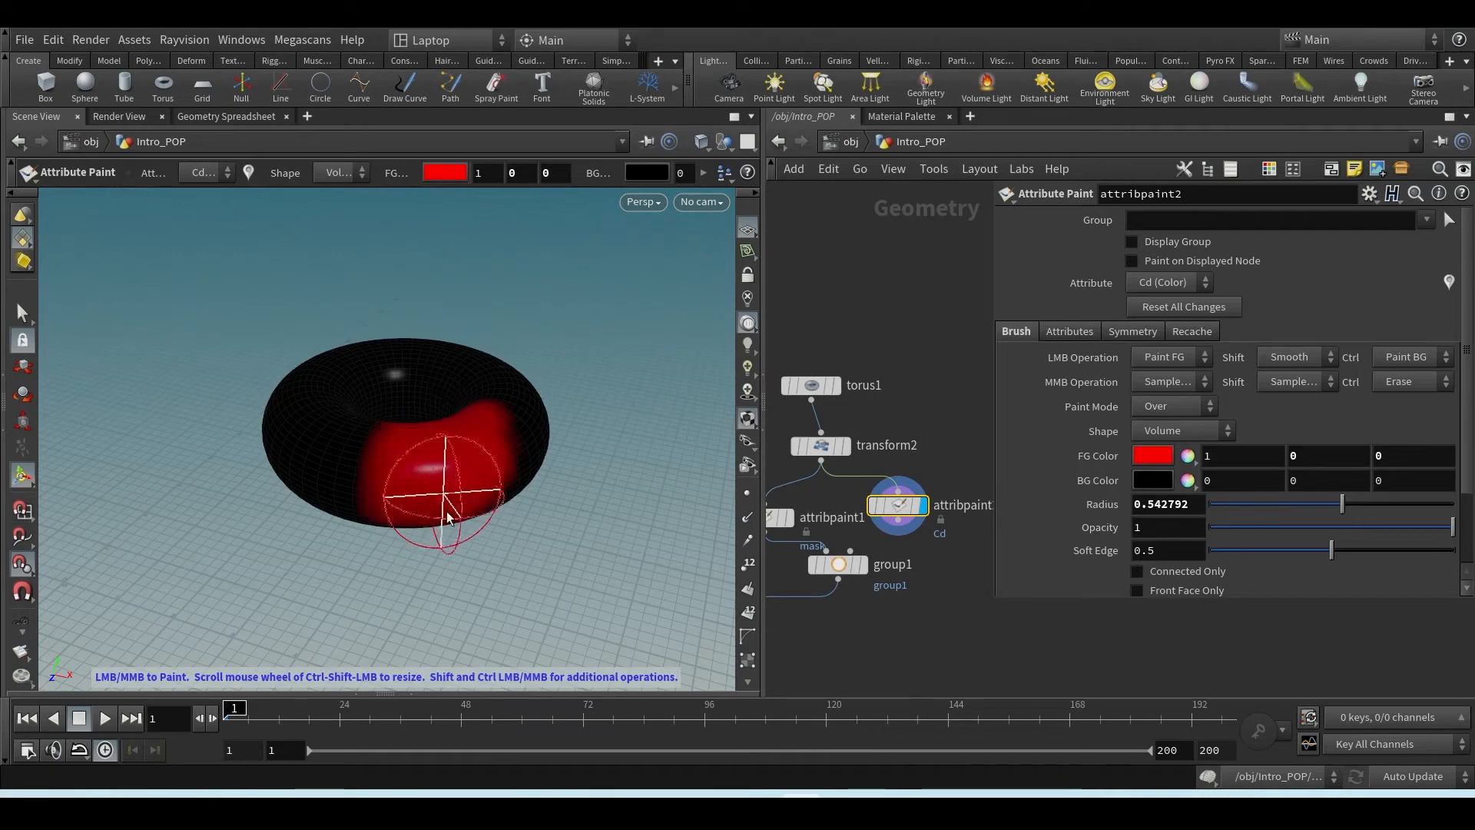
# - Compare the black and red points' Cd values in the Geometry Spreadsheet, sorted by Cd[r], and return to the scene
pyautogui.click(243, 119)
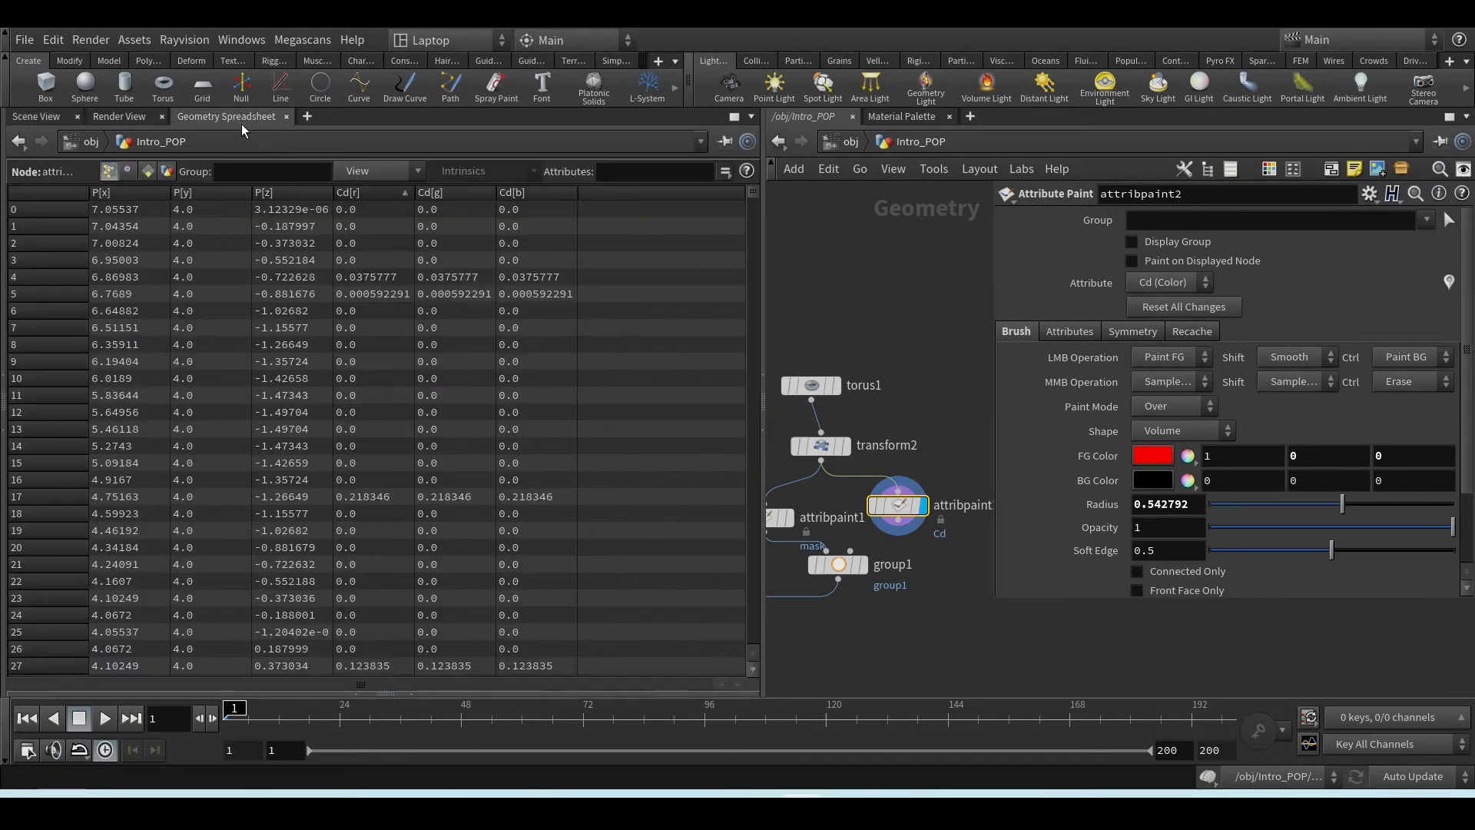
pyautogui.click(380, 192)
pyautogui.click(390, 190)
pyautogui.click(384, 193)
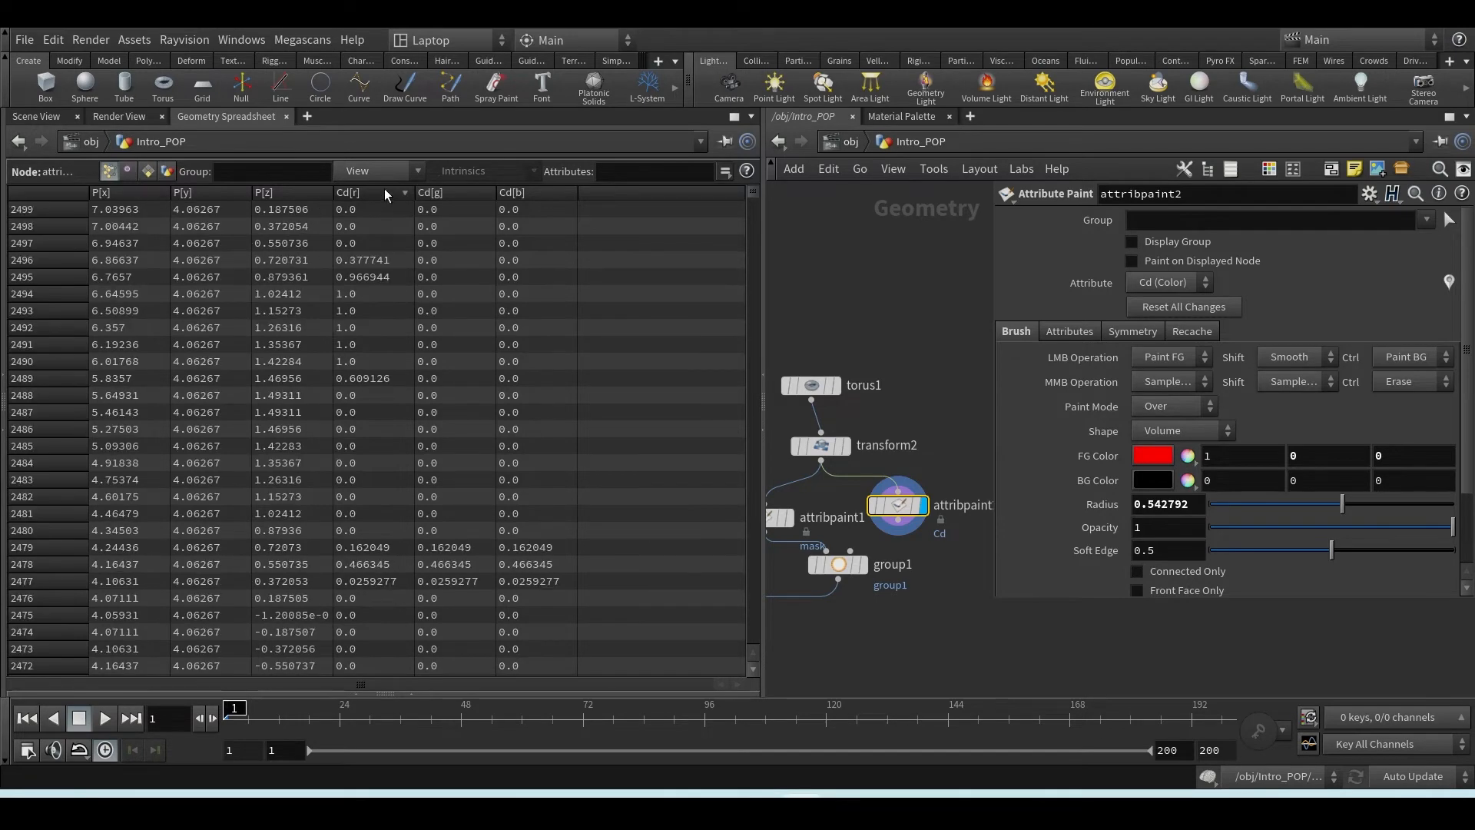
pyautogui.click(36, 116)
# - Delete attribpaint2 and move attribpaint1 back into line between transform2 and group1
pyautogui.moveTo(946, 552); pyautogui.dragTo(905, 494)
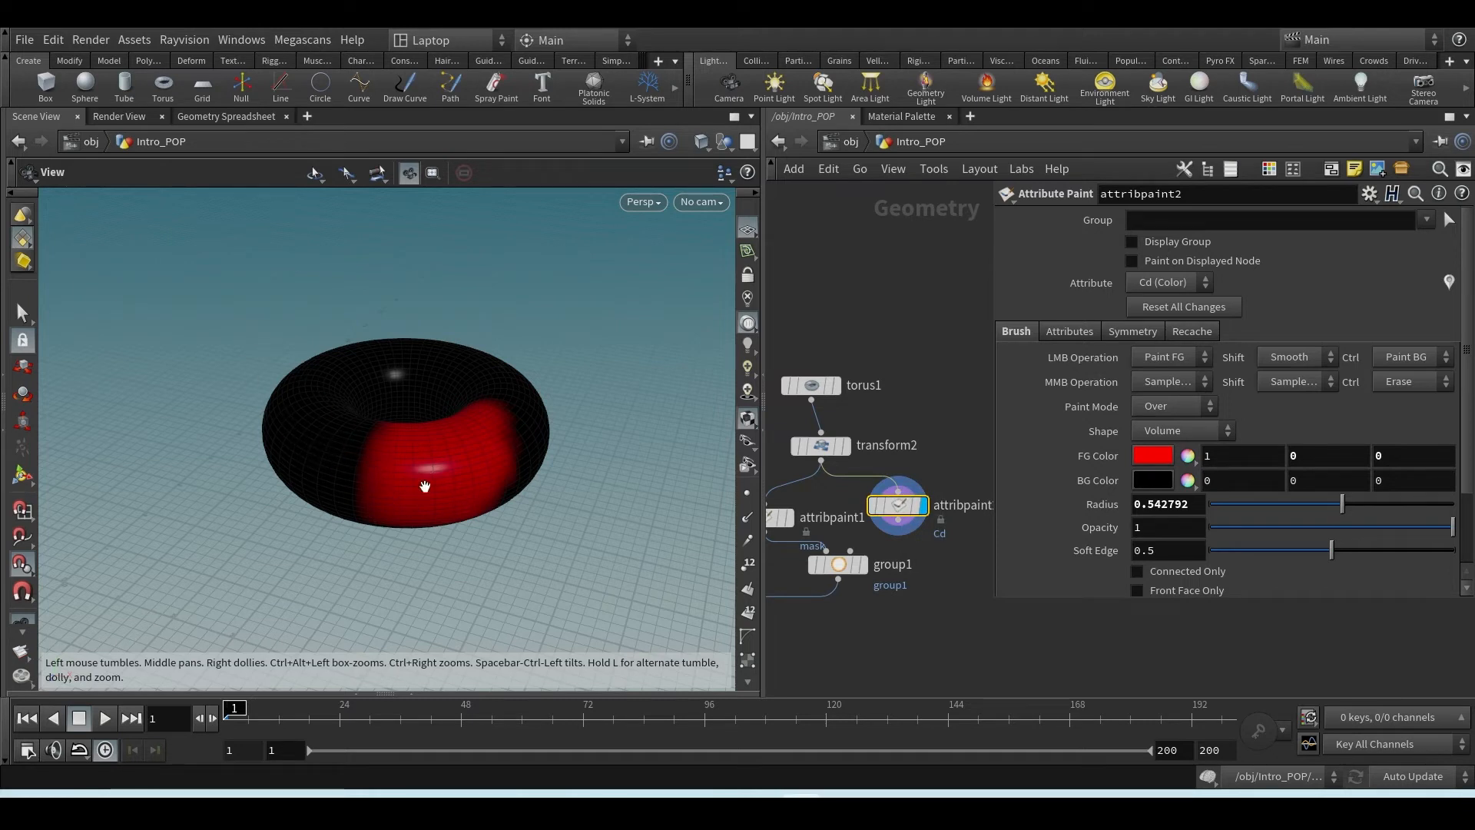
pyautogui.press('Delete')
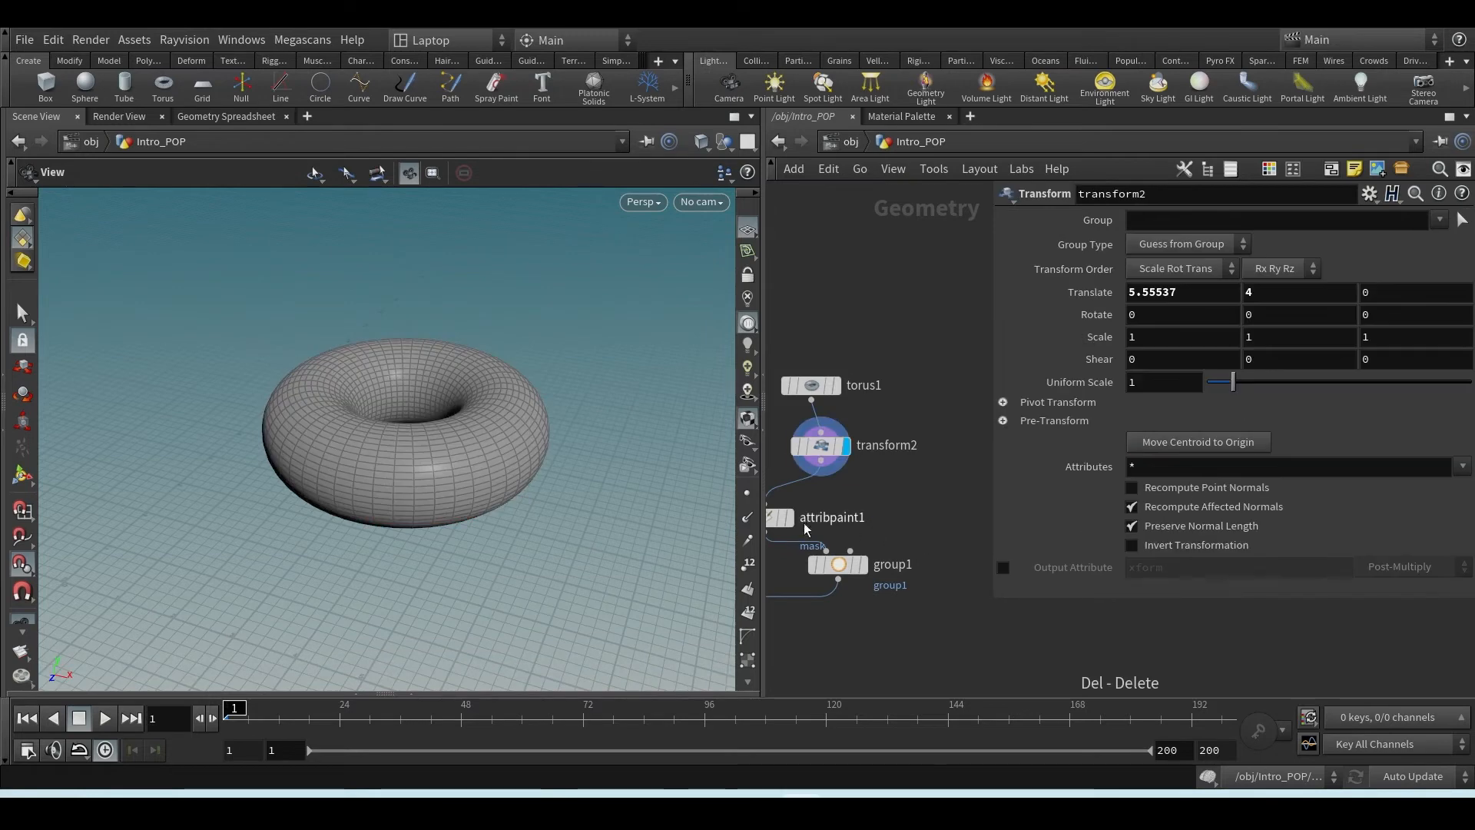
pyautogui.moveTo(775, 523); pyautogui.dragTo(841, 510)
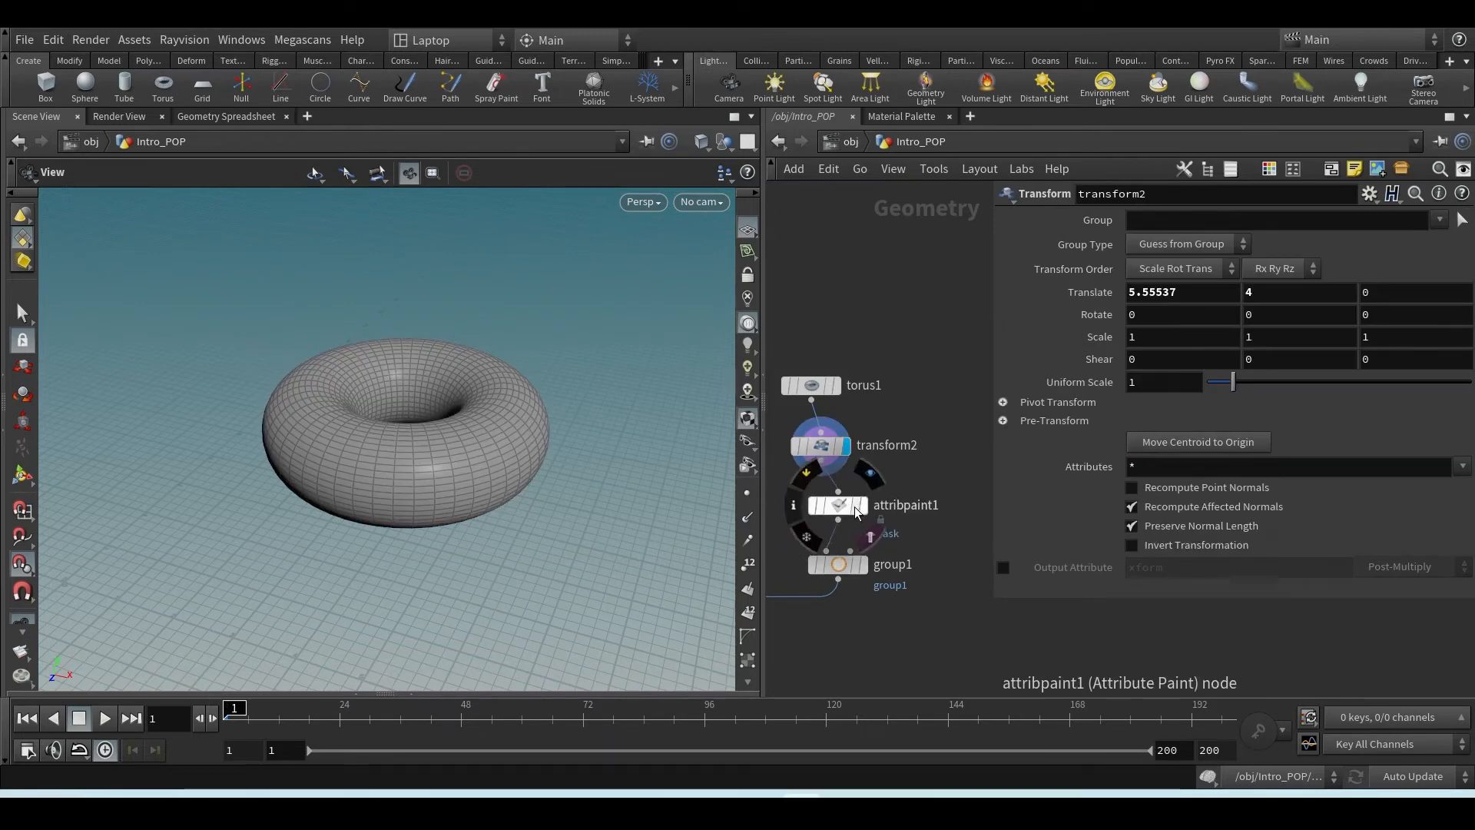
# - Display attribpaint1, set its brush radius to about 0.27, and paint the mask over the front half of the torus
pyautogui.click(839, 505)
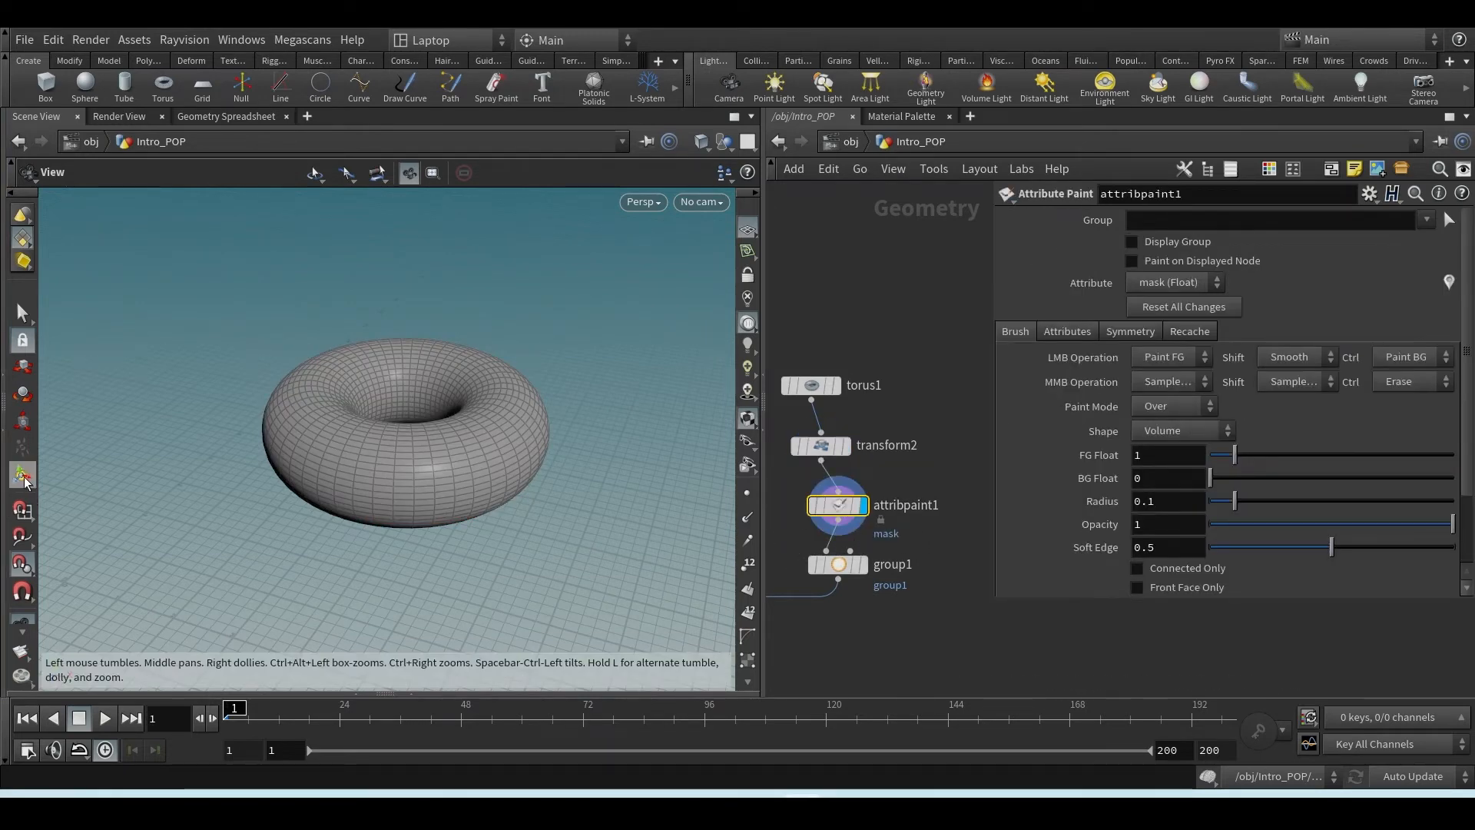
pyautogui.click(24, 476)
pyautogui.scroll(5, 453, 495)
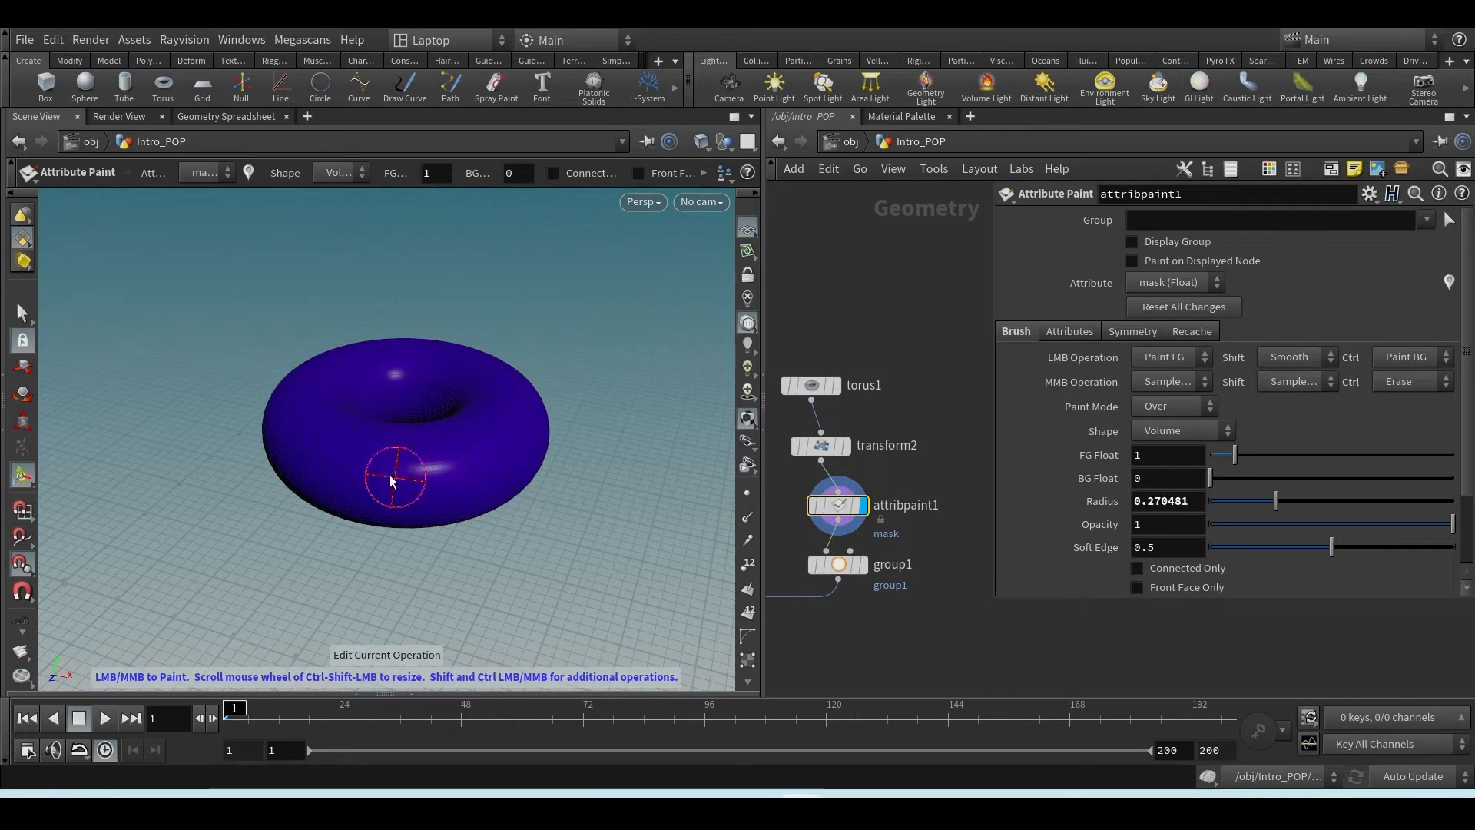
pyautogui.moveTo(380, 459)
pyautogui.mouseDown()
pyautogui.moveTo(449, 492)
pyautogui.moveTo(495, 445)
pyautogui.mouseUp()
pyautogui.moveTo(325, 476)
pyautogui.mouseDown()
pyautogui.moveTo(478, 468)
pyautogui.moveTo(525, 450)
pyautogui.mouseUp()
pyautogui.moveTo(348, 505); pyautogui.dragTo(482, 502)
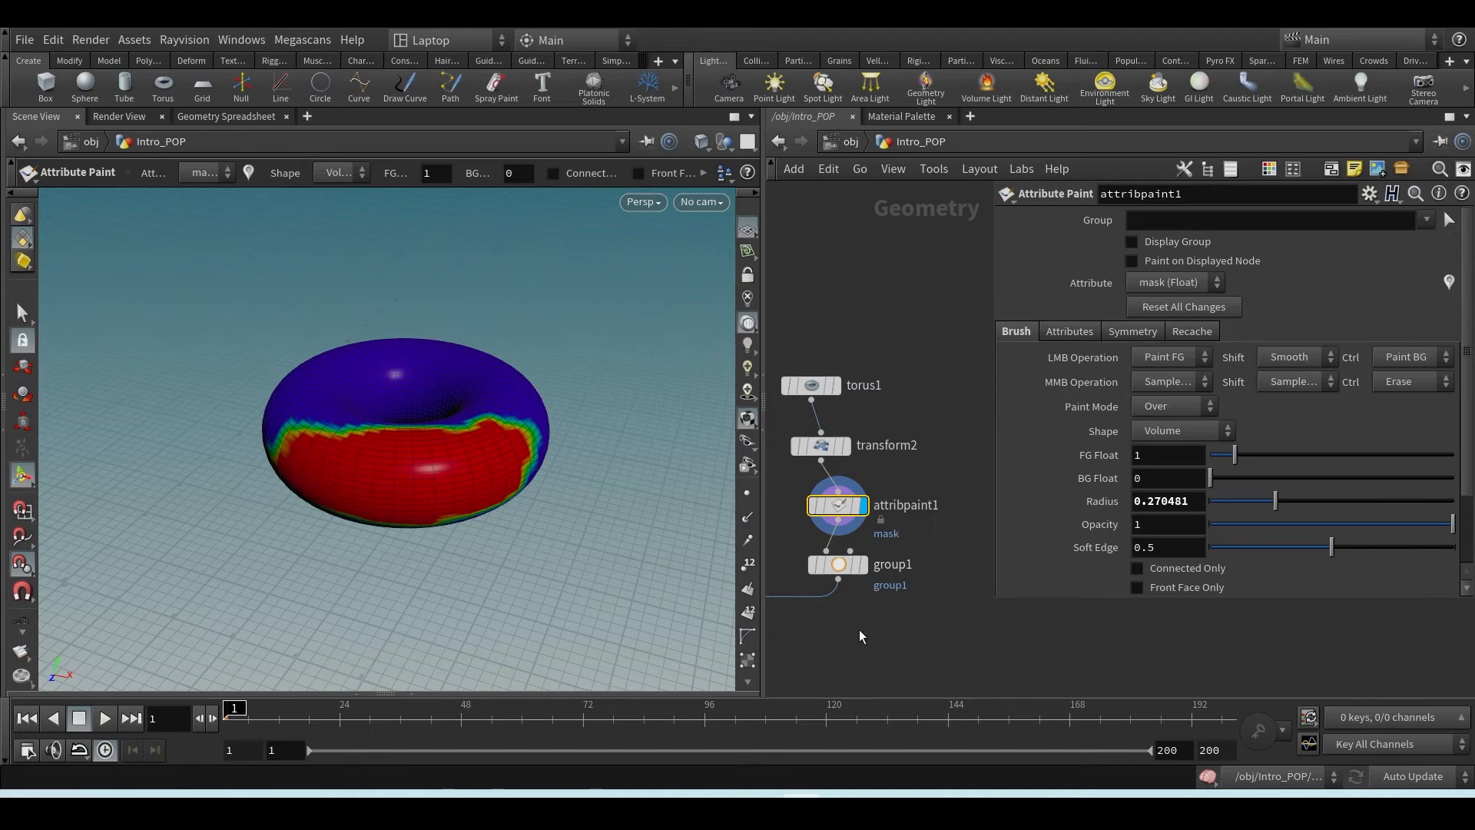
# - Delete group1 so that attribpaint1 feeds straight into popnet
pyautogui.moveTo(860, 633); pyautogui.dragTo(901, 593, button='middle')
pyautogui.click(883, 525)
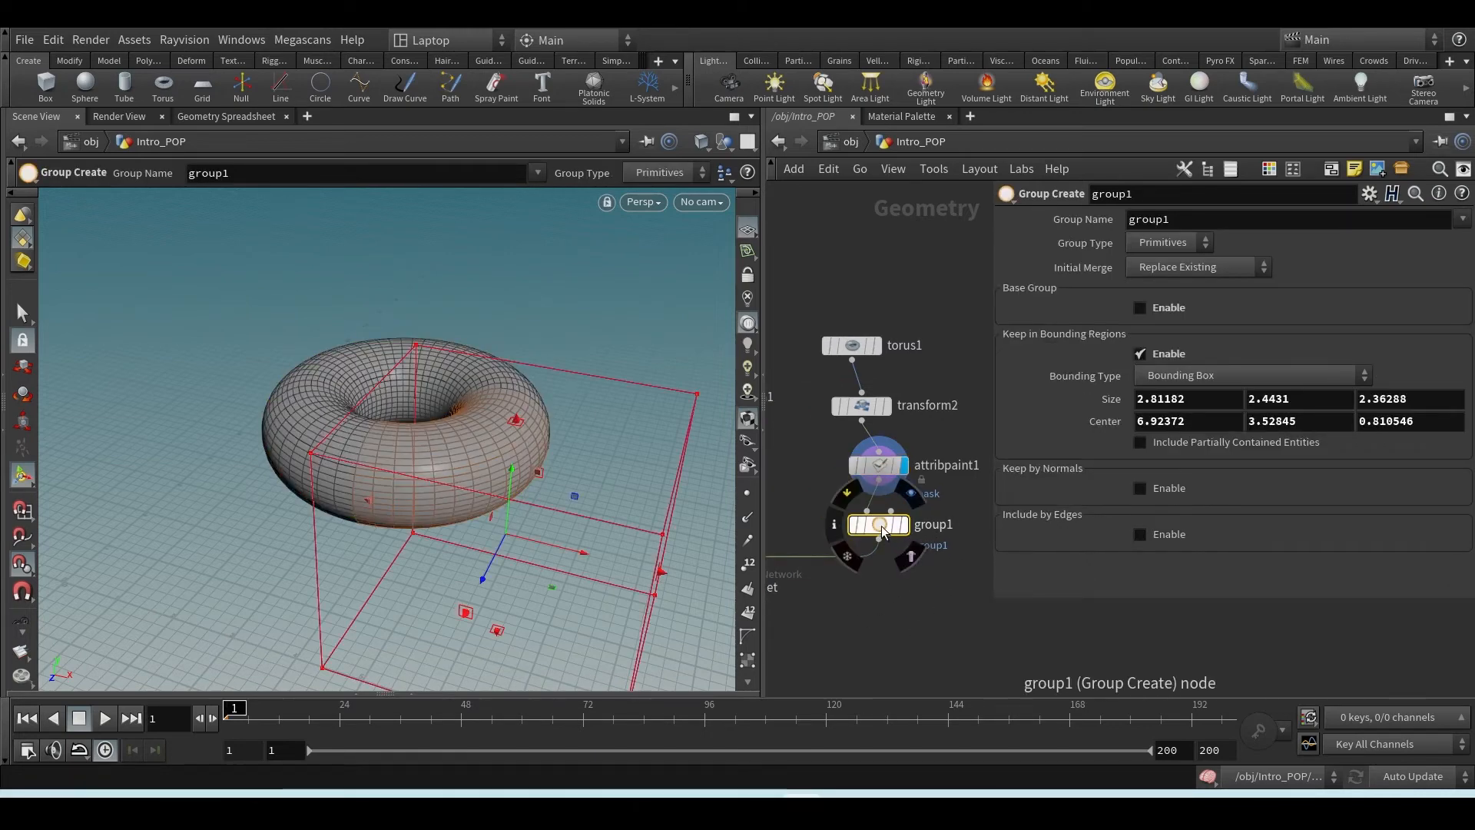
pyautogui.press('Delete')
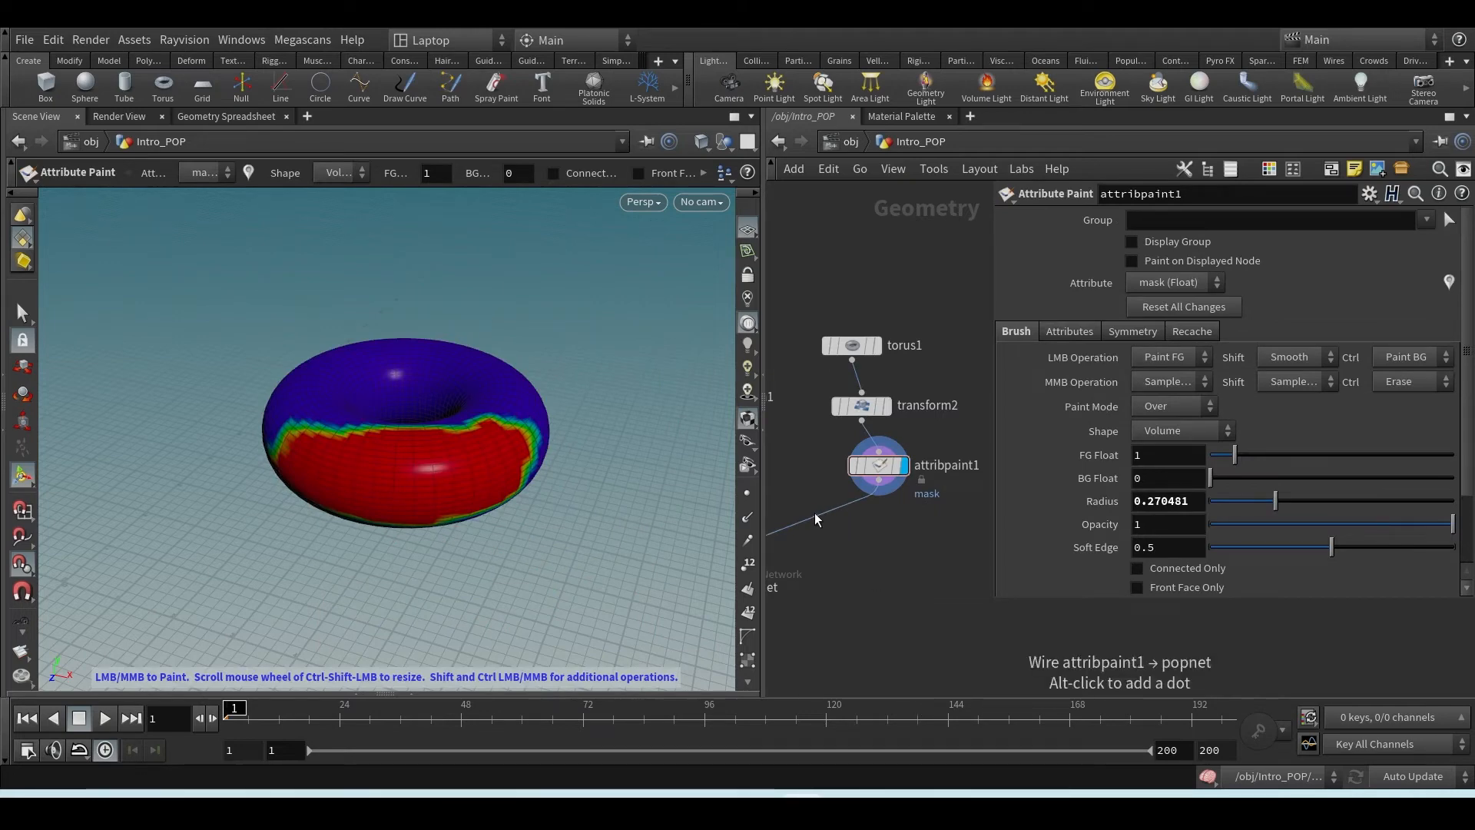
# - Insert a Scatter node between attribpaint1 and popnet, and enable its density attribute with the value mask
pyautogui.press('Tab')
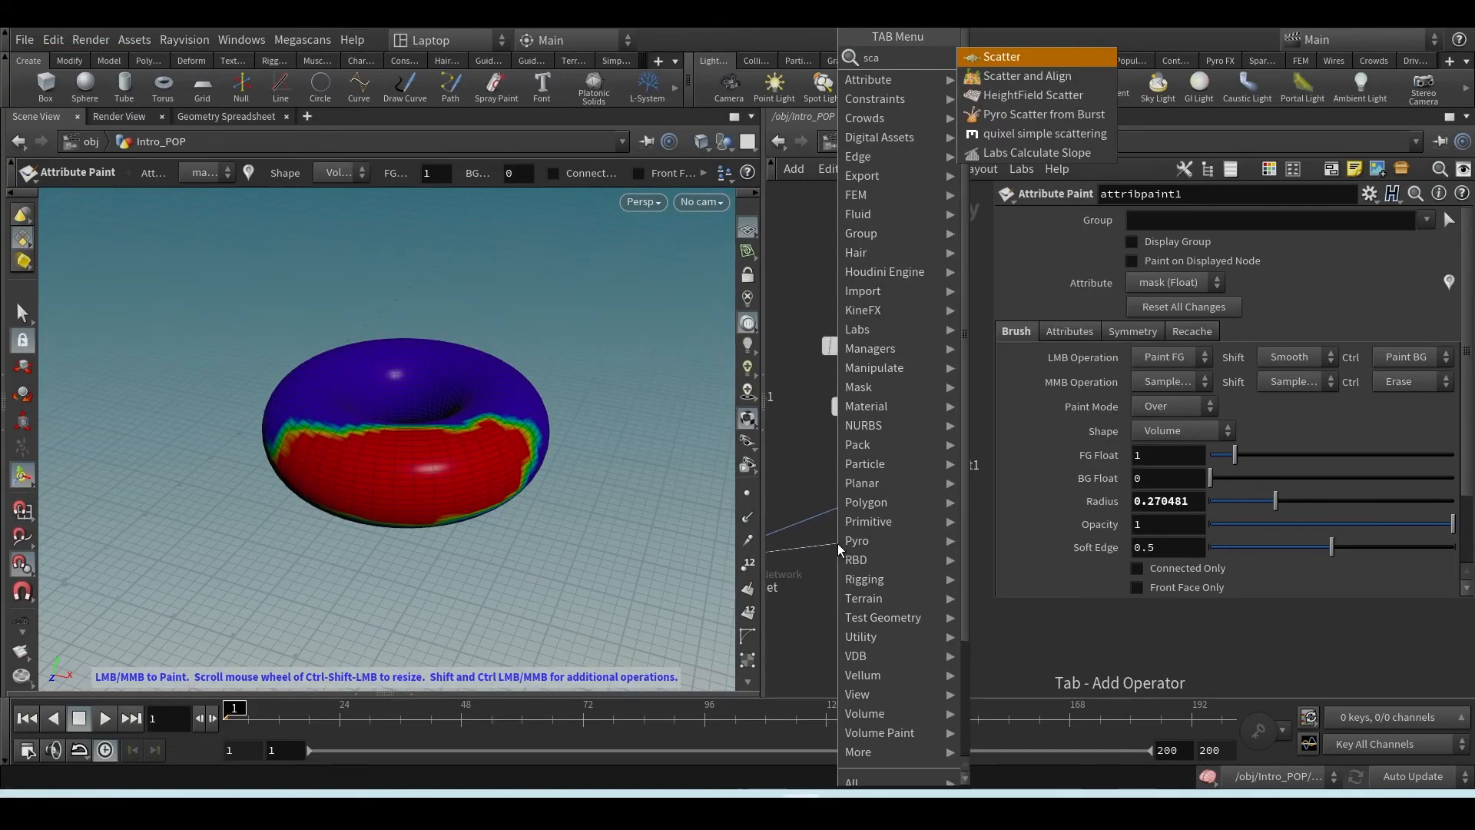
pyautogui.press('Escape')
pyautogui.click(838, 544)
pyautogui.moveTo(838, 544); pyautogui.dragTo(891, 537)
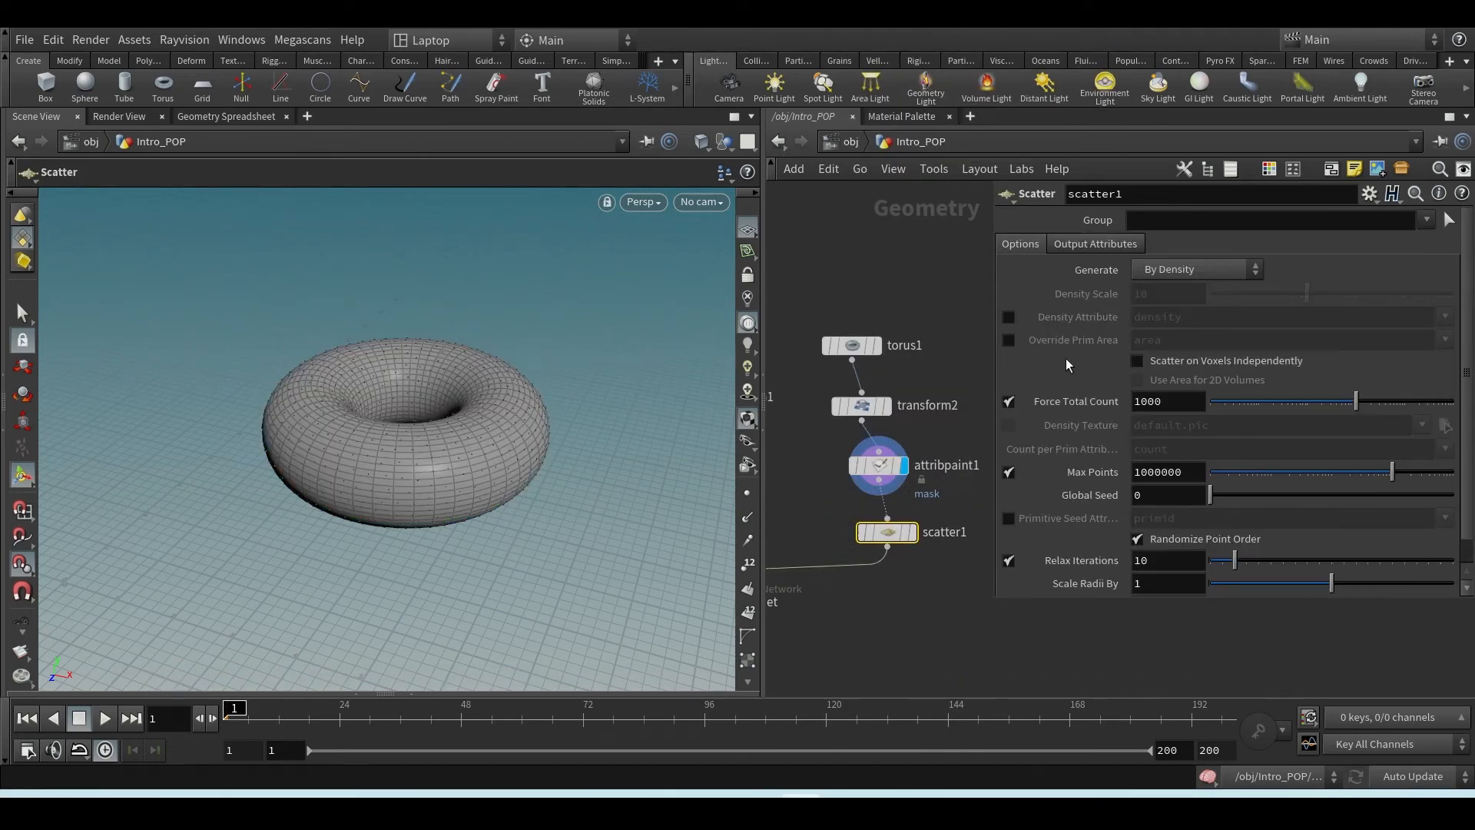
pyautogui.click(1009, 318)
pyautogui.write('mask')
pyautogui.press('Return')
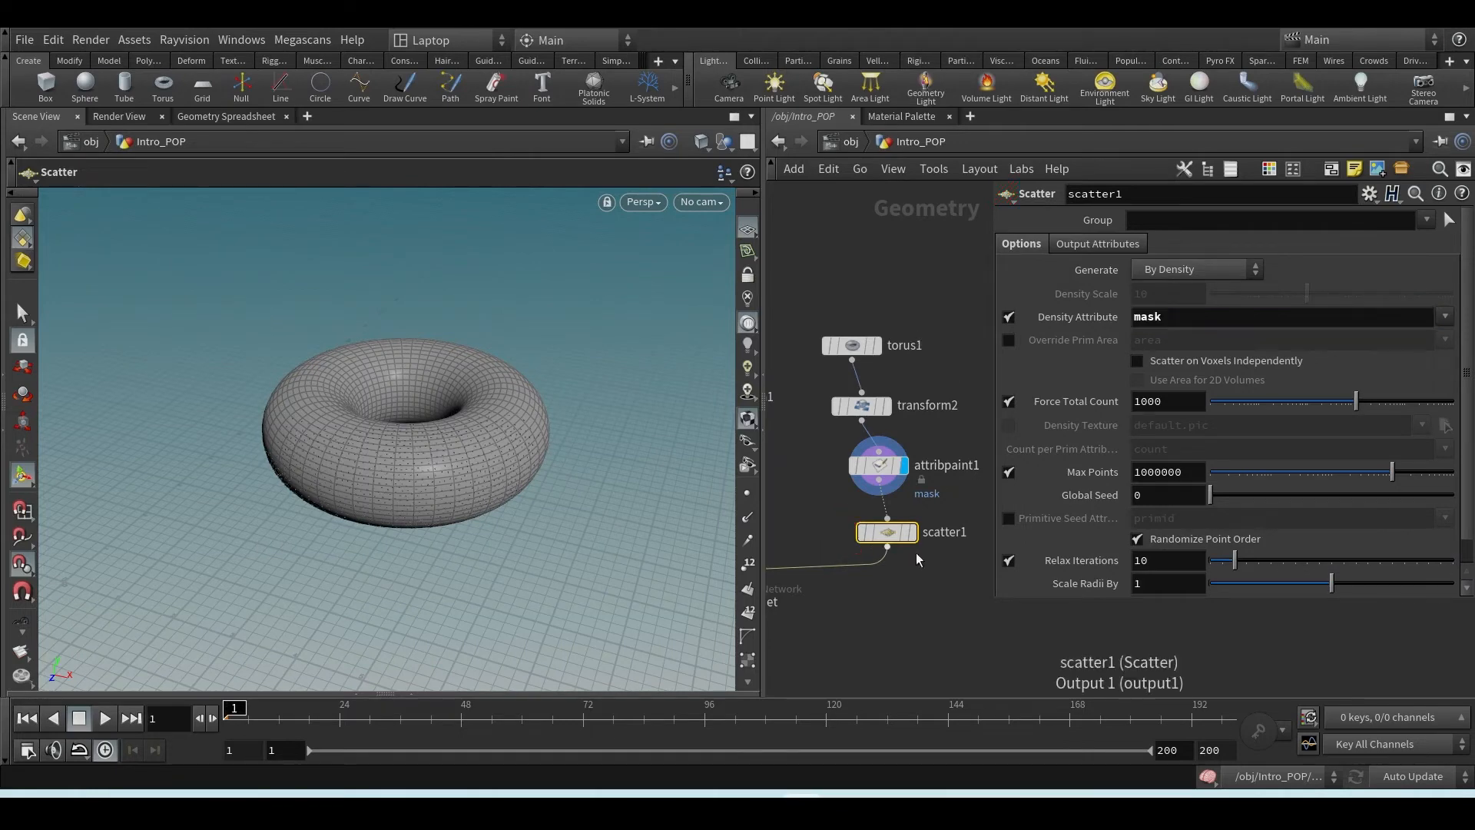
# - Display scatter1 to view its points on the masked area, and delete the node
pyautogui.click(913, 534)
pyautogui.press('Escape')
pyautogui.moveTo(428, 468)
pyautogui.mouseDown()
pyautogui.moveTo(566, 414)
pyautogui.moveTo(581, 345)
pyautogui.moveTo(586, 458)
pyautogui.moveTo(504, 487)
pyautogui.moveTo(442, 462)
pyautogui.mouseUp()
pyautogui.press('Return')
pyautogui.press('h')
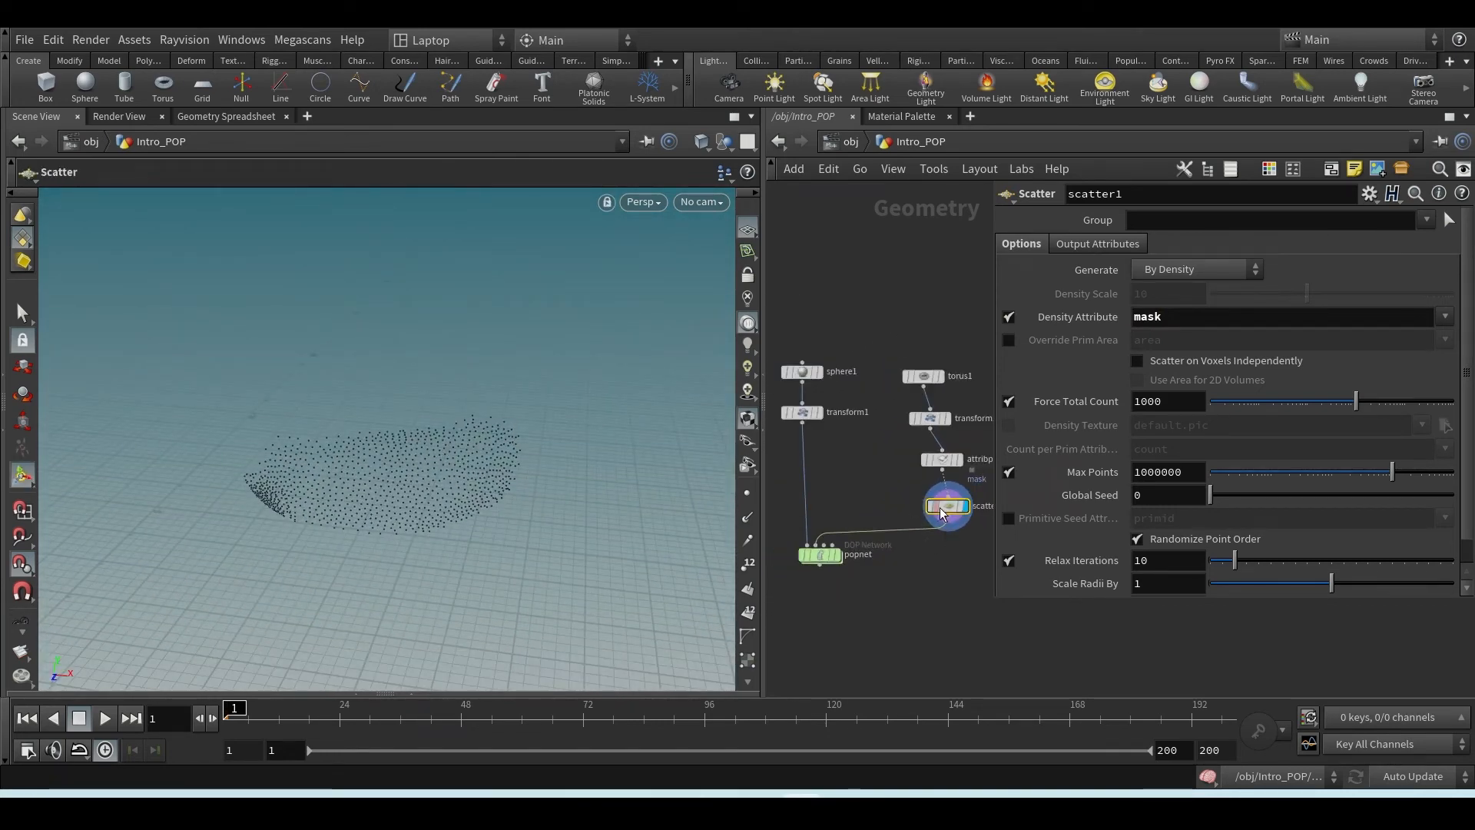
pyautogui.press('Delete')
# - Inside popnet, clear the source group of popsource1 and set its emission attribute to mask
pyautogui.doubleClick(842, 566)
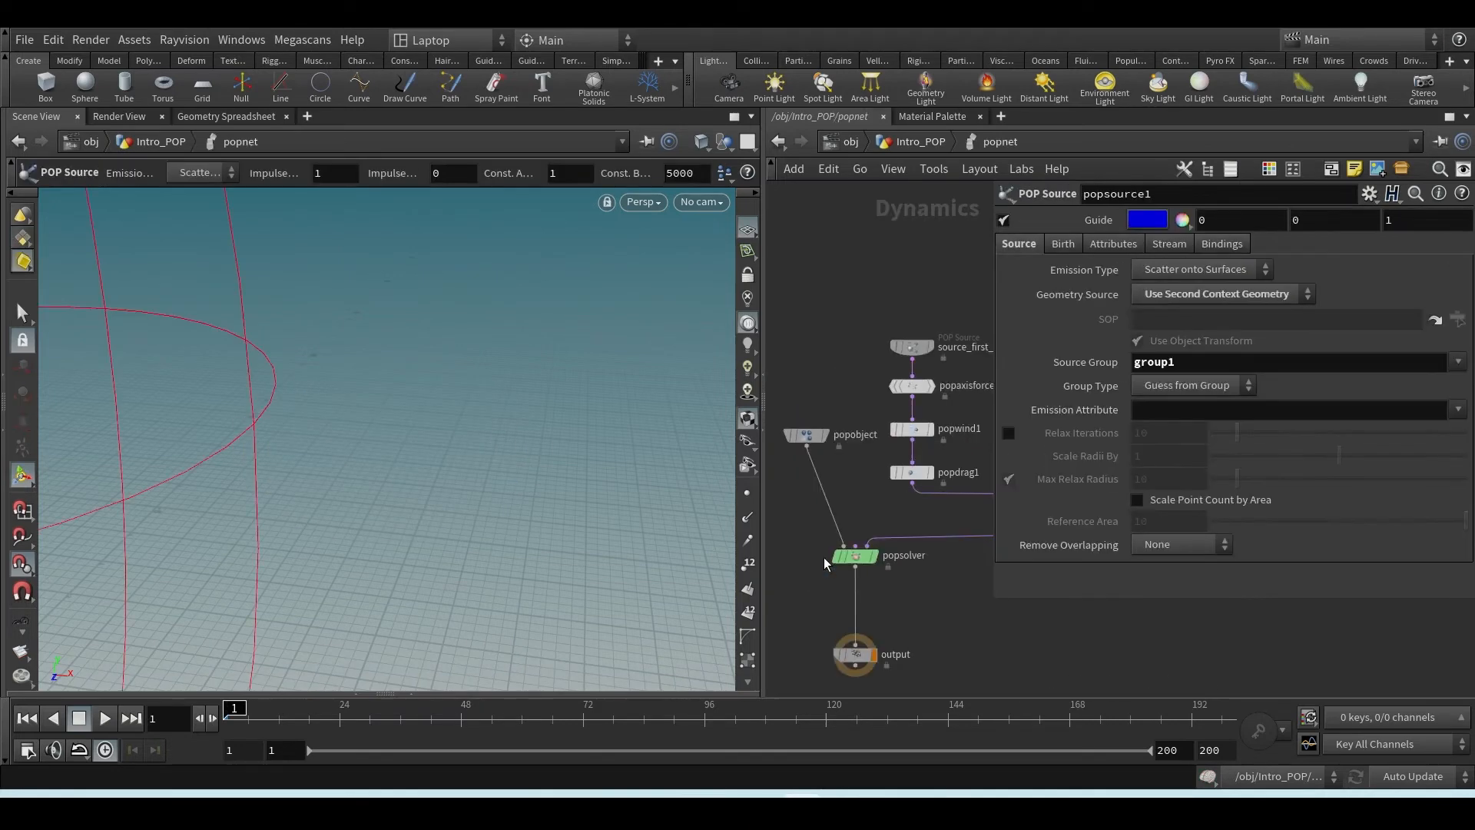
pyautogui.moveTo(936, 582); pyautogui.dragTo(776, 651, button='middle')
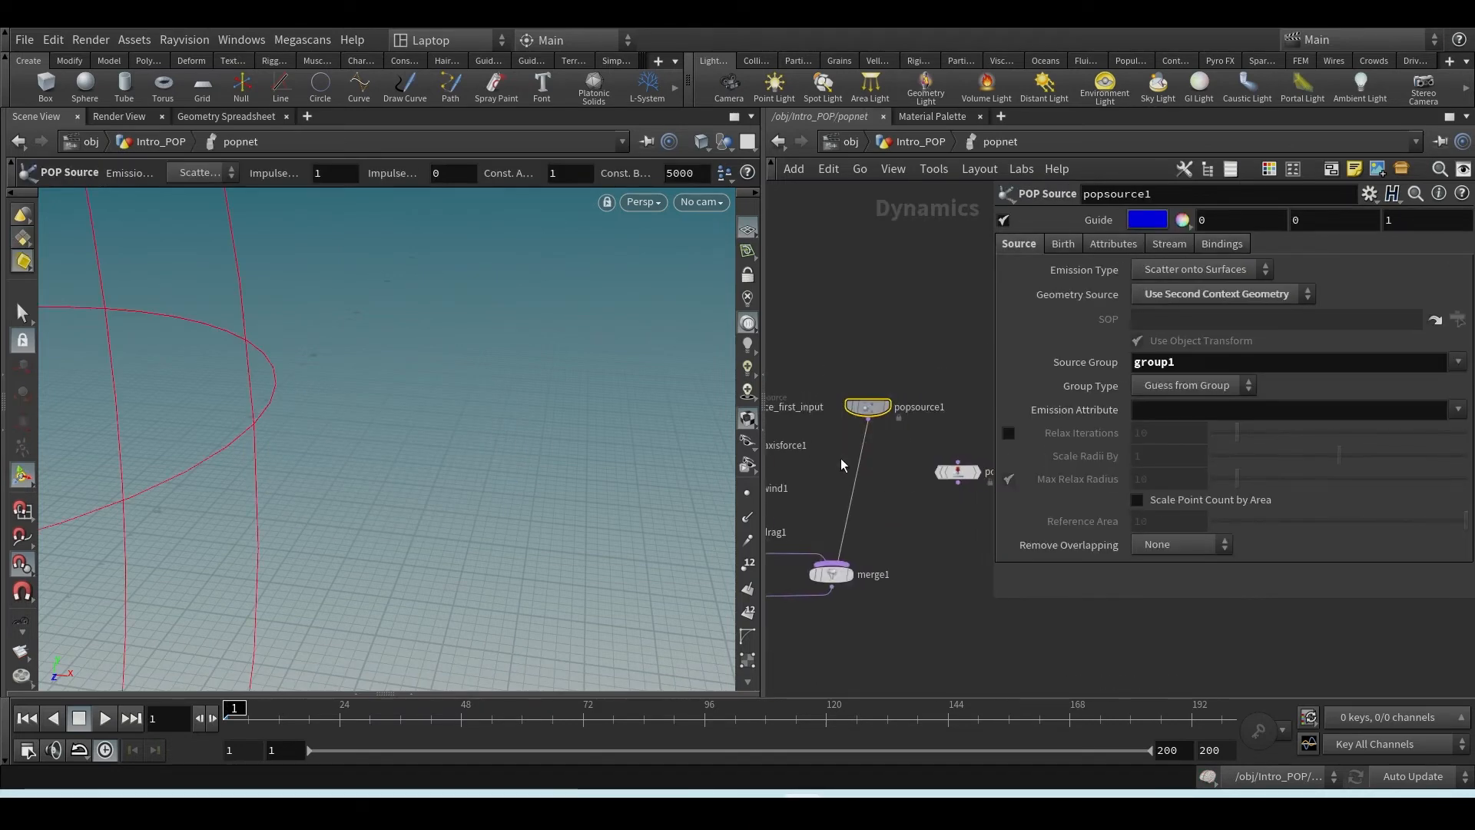
pyautogui.doubleClick(1148, 361)
pyautogui.press('BackSpace')
pyautogui.click(1166, 409)
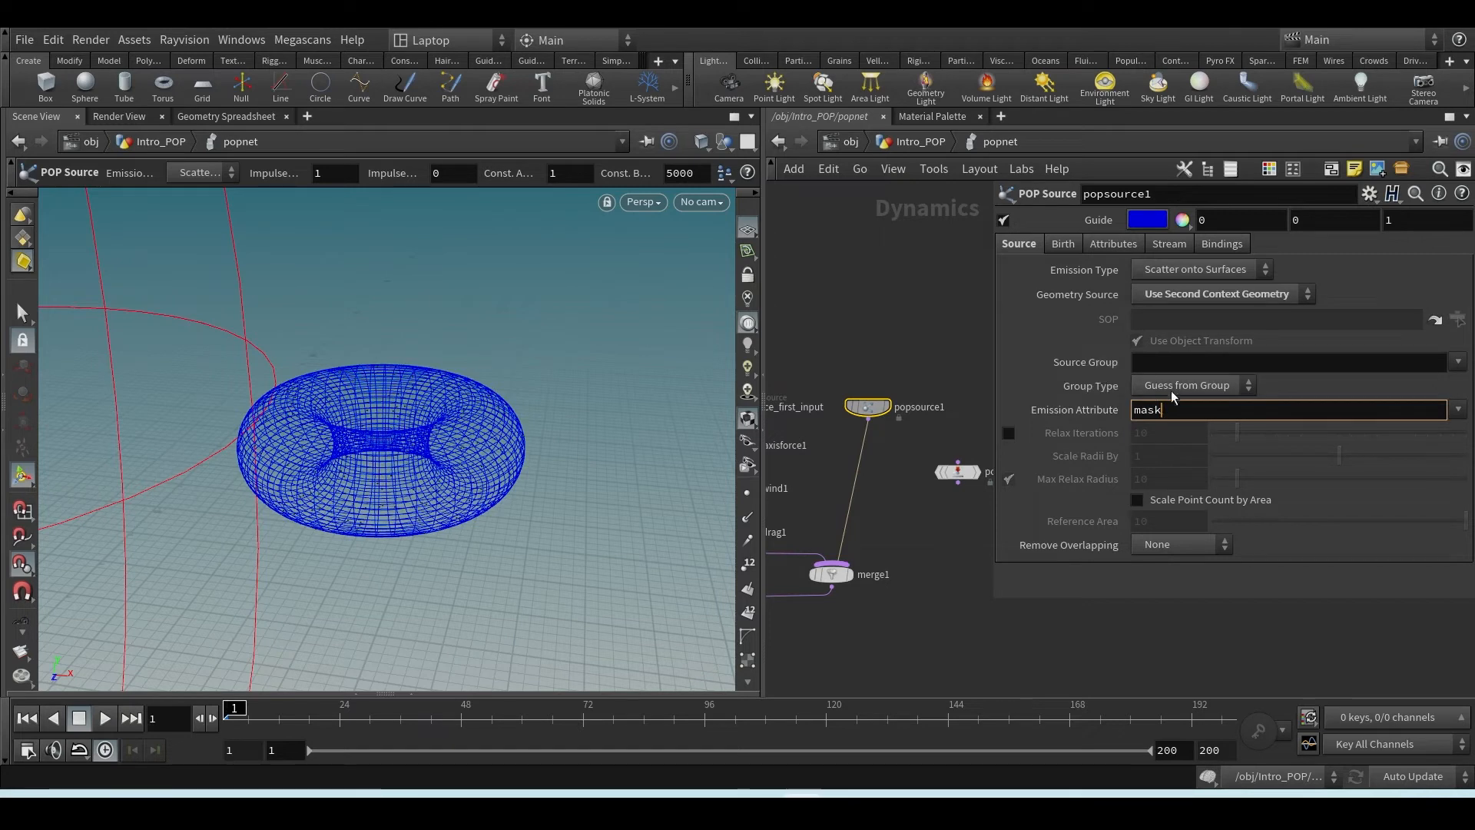
pyautogui.write('mask')
pyautogui.press('Return')
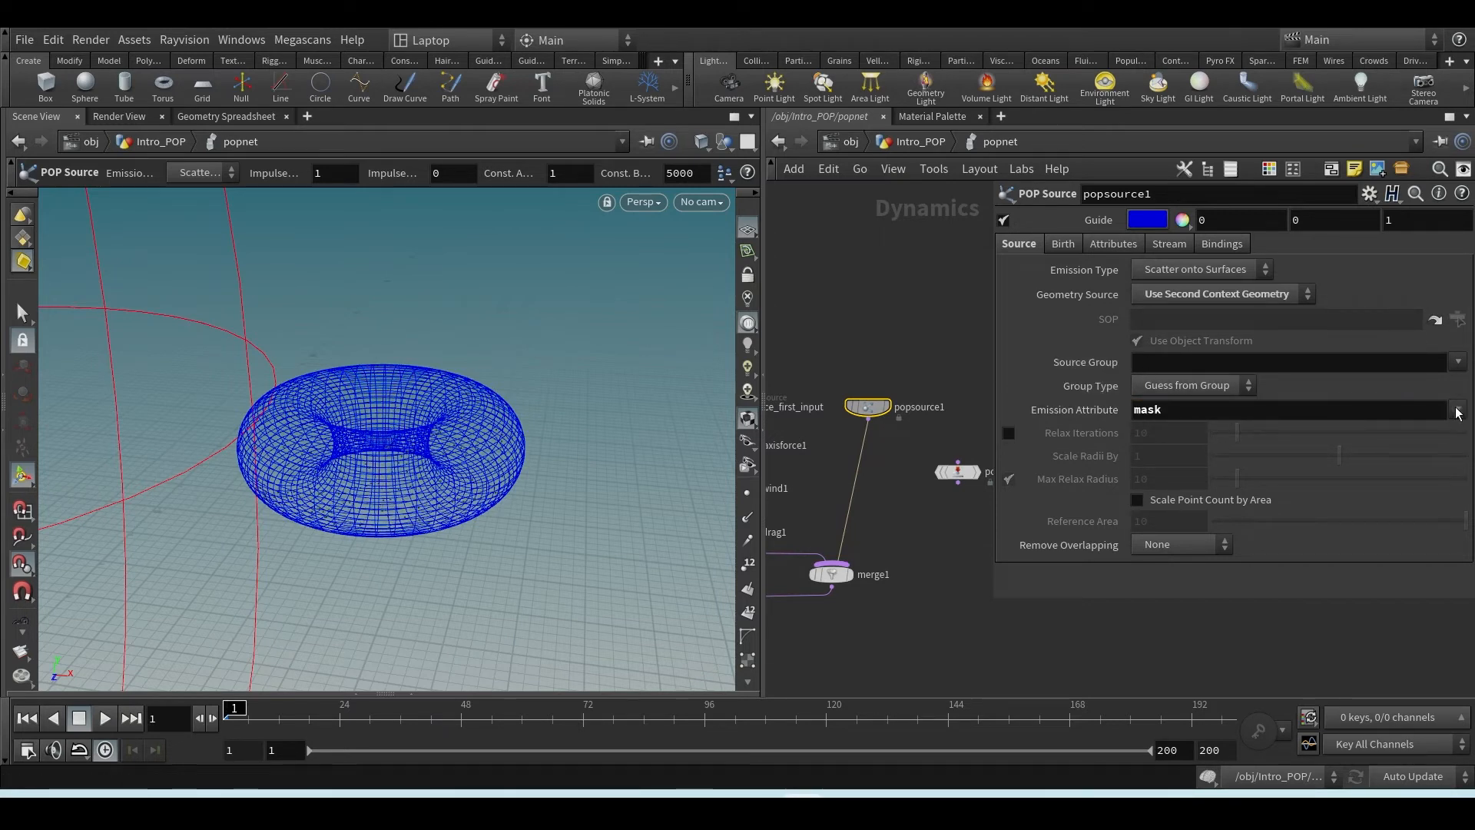
# - Turn off the guide of popsource1 and inspect the points emitted from the masked part of the torus
pyautogui.press('Escape')
pyautogui.moveTo(508, 469)
pyautogui.mouseDown()
pyautogui.moveTo(504, 539)
pyautogui.moveTo(474, 510)
pyautogui.moveTo(495, 492)
pyautogui.mouseUp()
pyautogui.scroll(5, 459, 509)
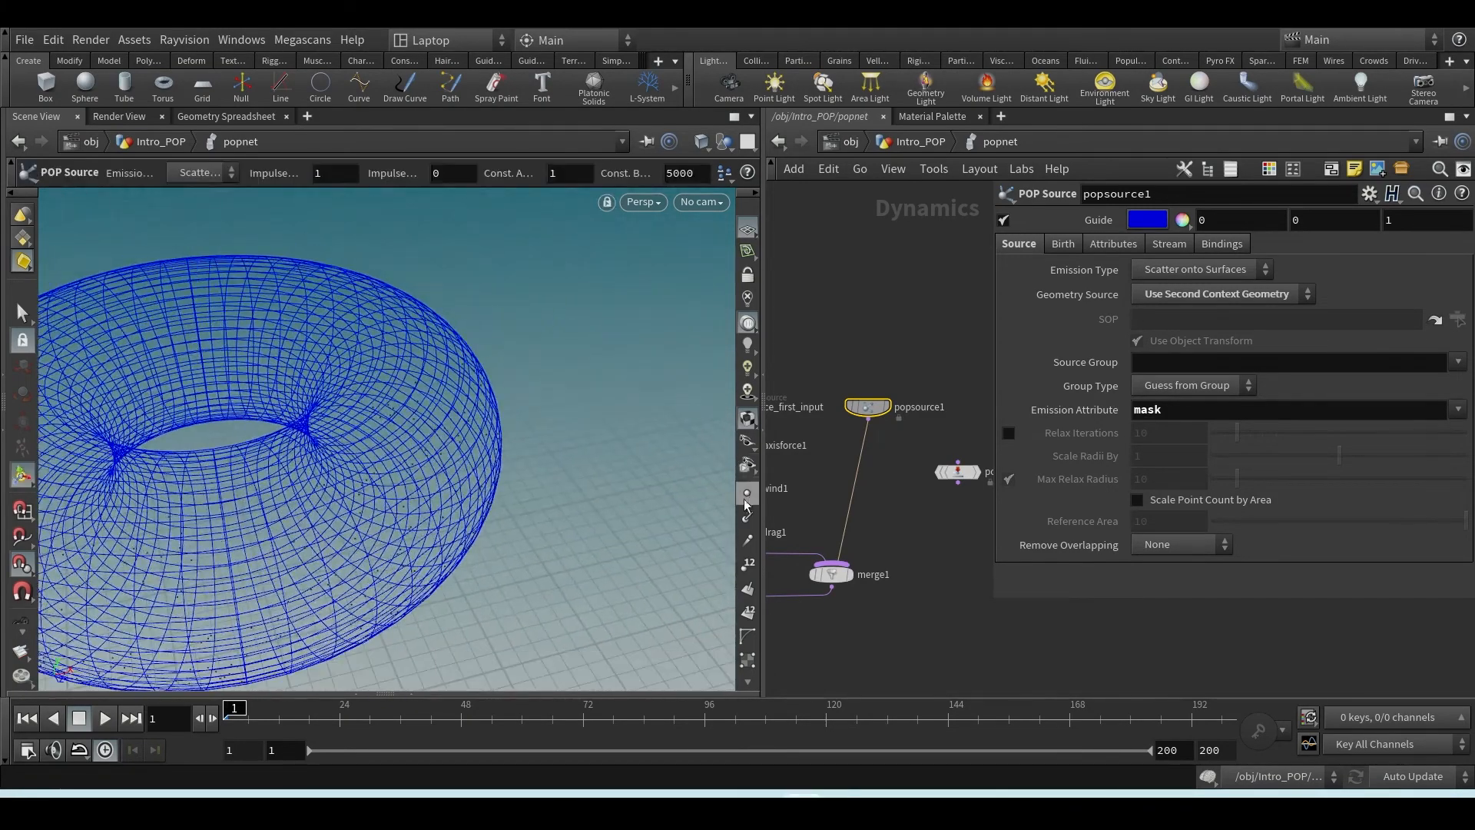
pyautogui.click(1003, 219)
pyautogui.moveTo(477, 500); pyautogui.dragTo(480, 533)
pyautogui.press('Return')
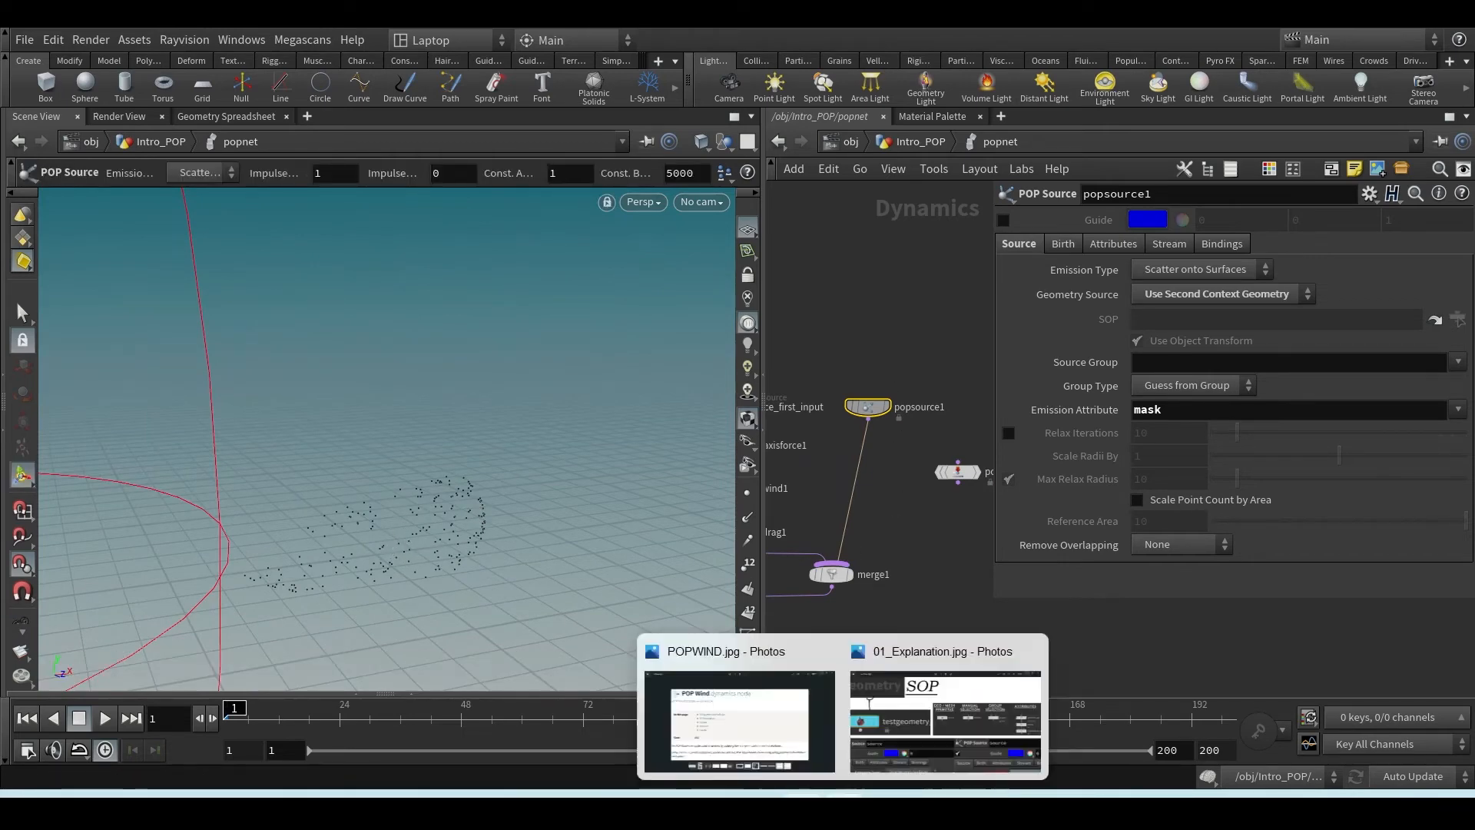
# - Switch to the 01_Explanation.jpg image in Photos and review the Source section of the POP workflow
pyautogui.click(941, 731)
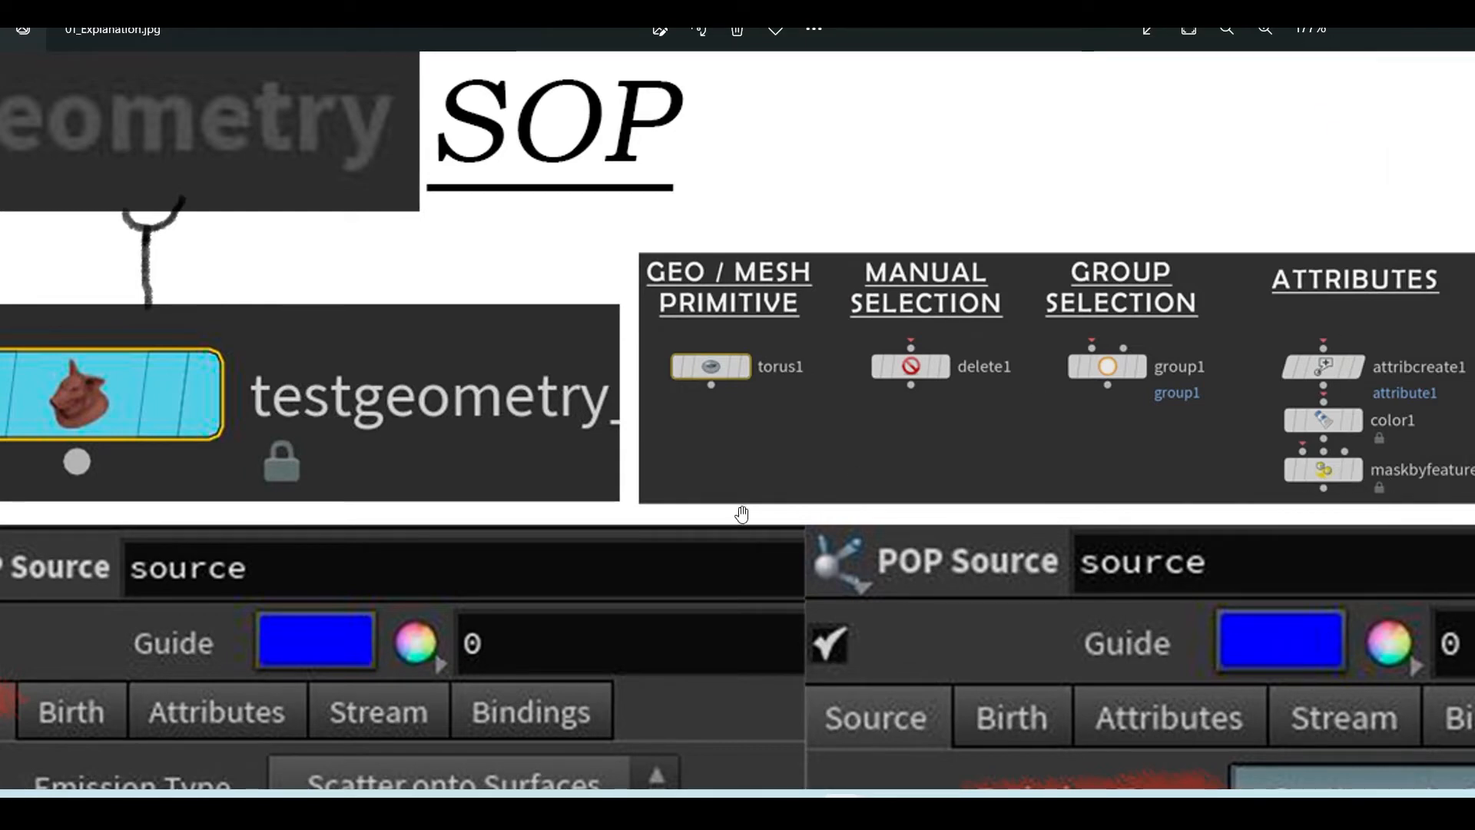
pyautogui.scroll(-5, 749, 507)
pyautogui.scroll(-3, 966, 632)
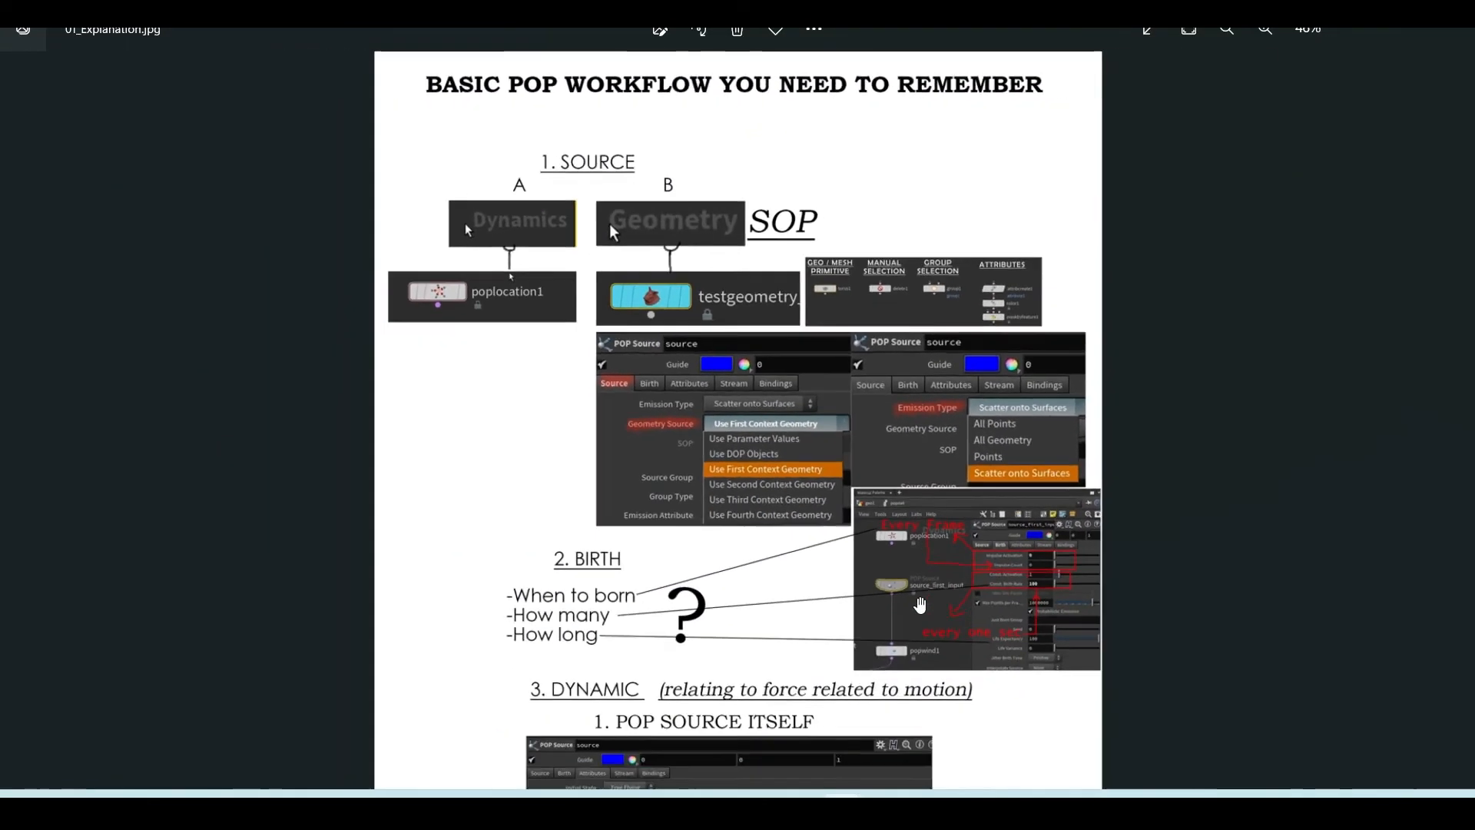
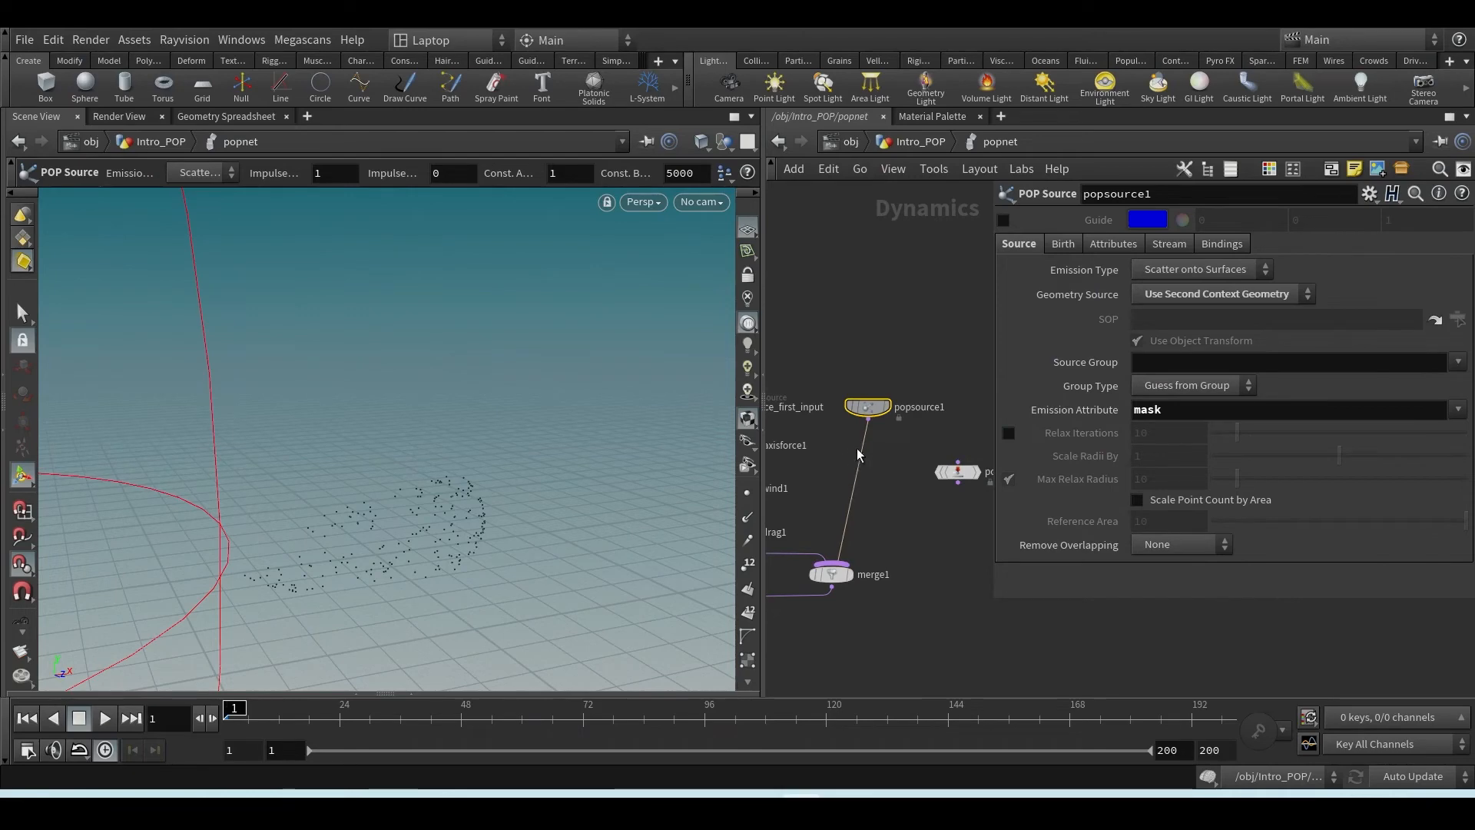
pyautogui.scroll(-8, 333, 485)
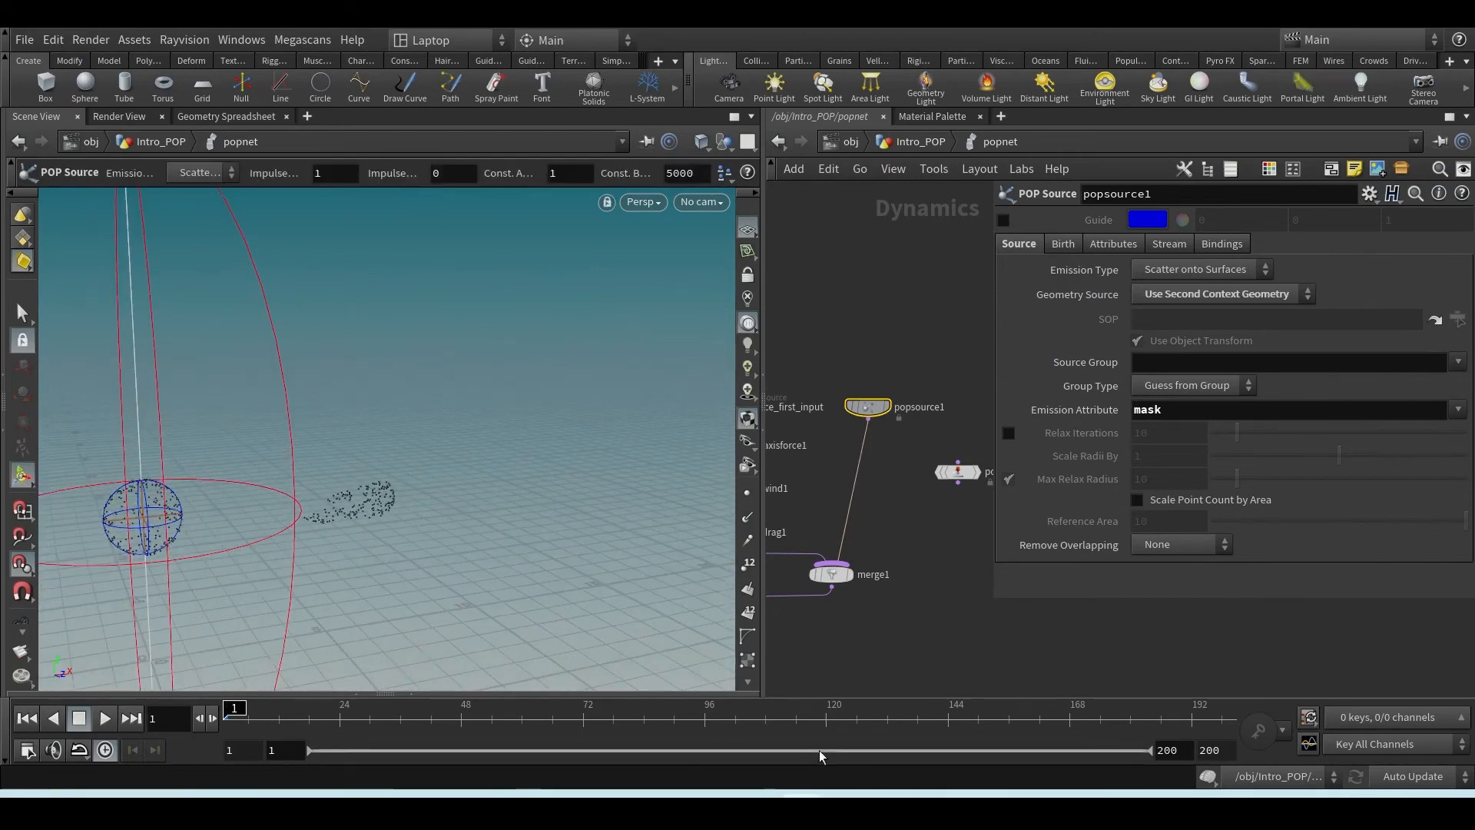
# - Reopen 01_Explanation.jpg and examine the Birth, Dynamic and Inbuilt Forces sections
pyautogui.moveTo(843, 807)
pyautogui.click(945, 722)
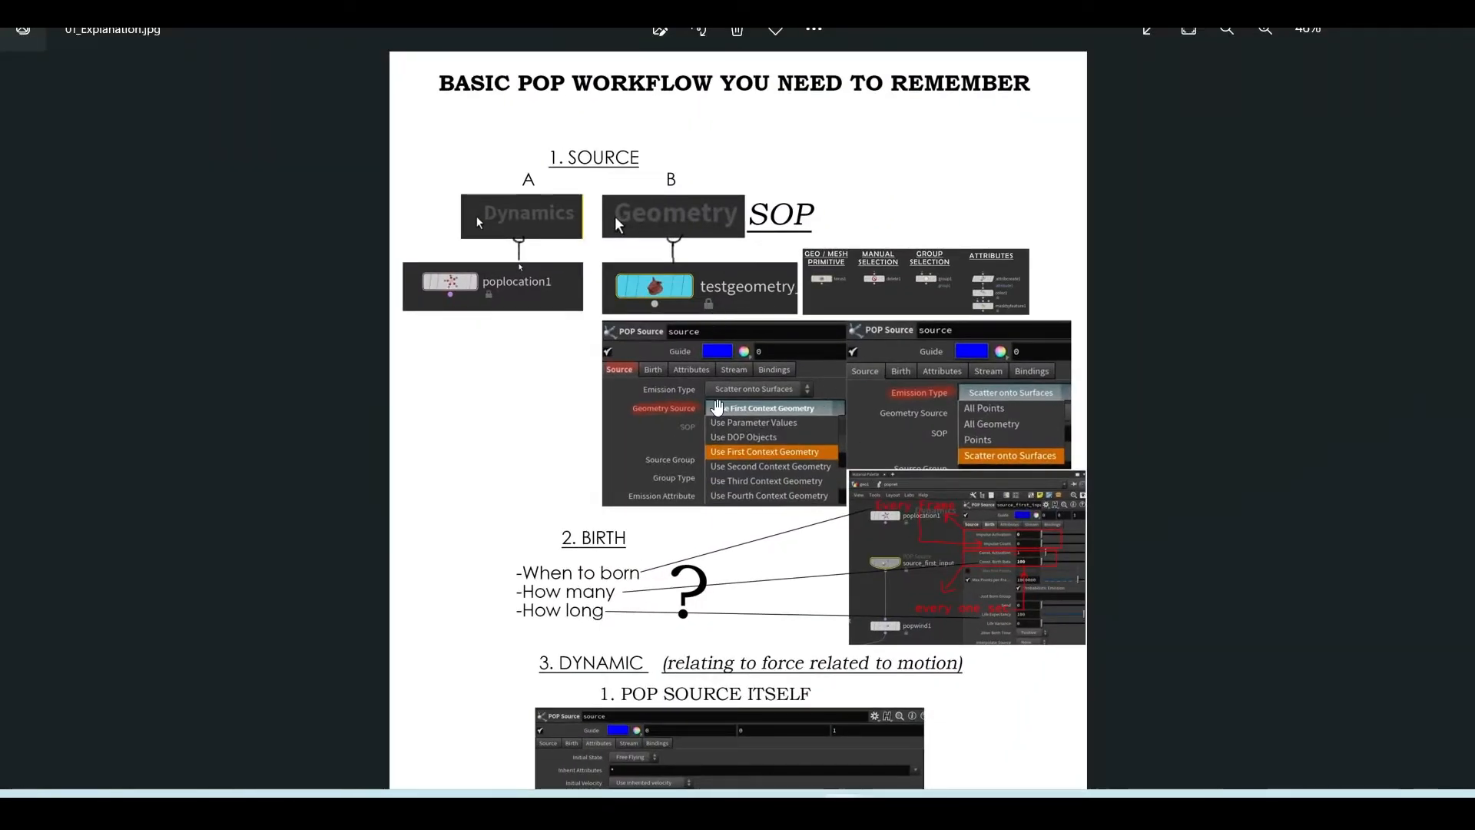
pyautogui.moveTo(804, 524); pyautogui.dragTo(752, 400)
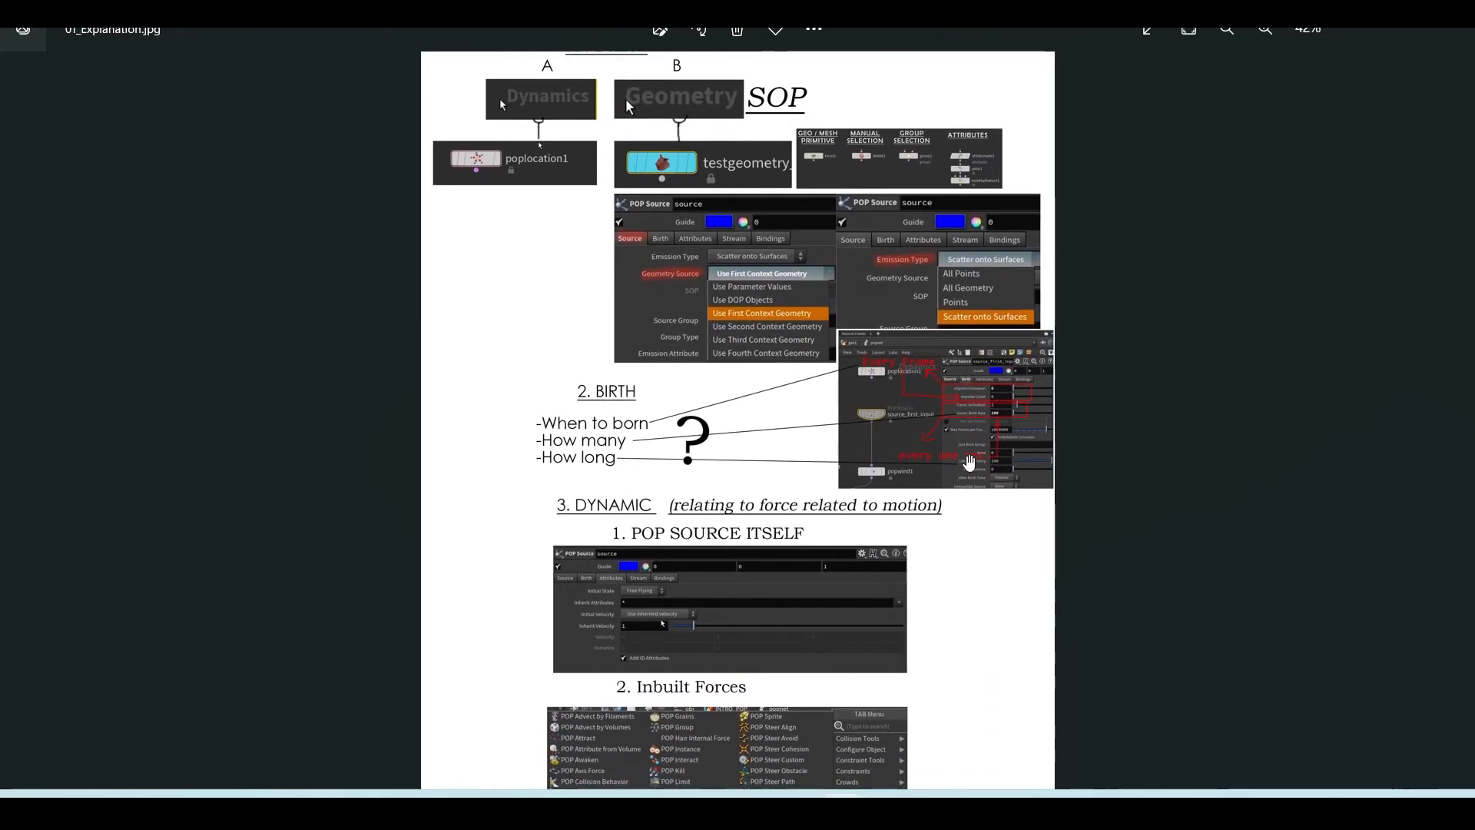
pyautogui.moveTo(932, 553); pyautogui.dragTo(929, 282)
pyautogui.scroll(3, 612, 507)
pyautogui.moveTo(634, 562); pyautogui.dragTo(626, 486)
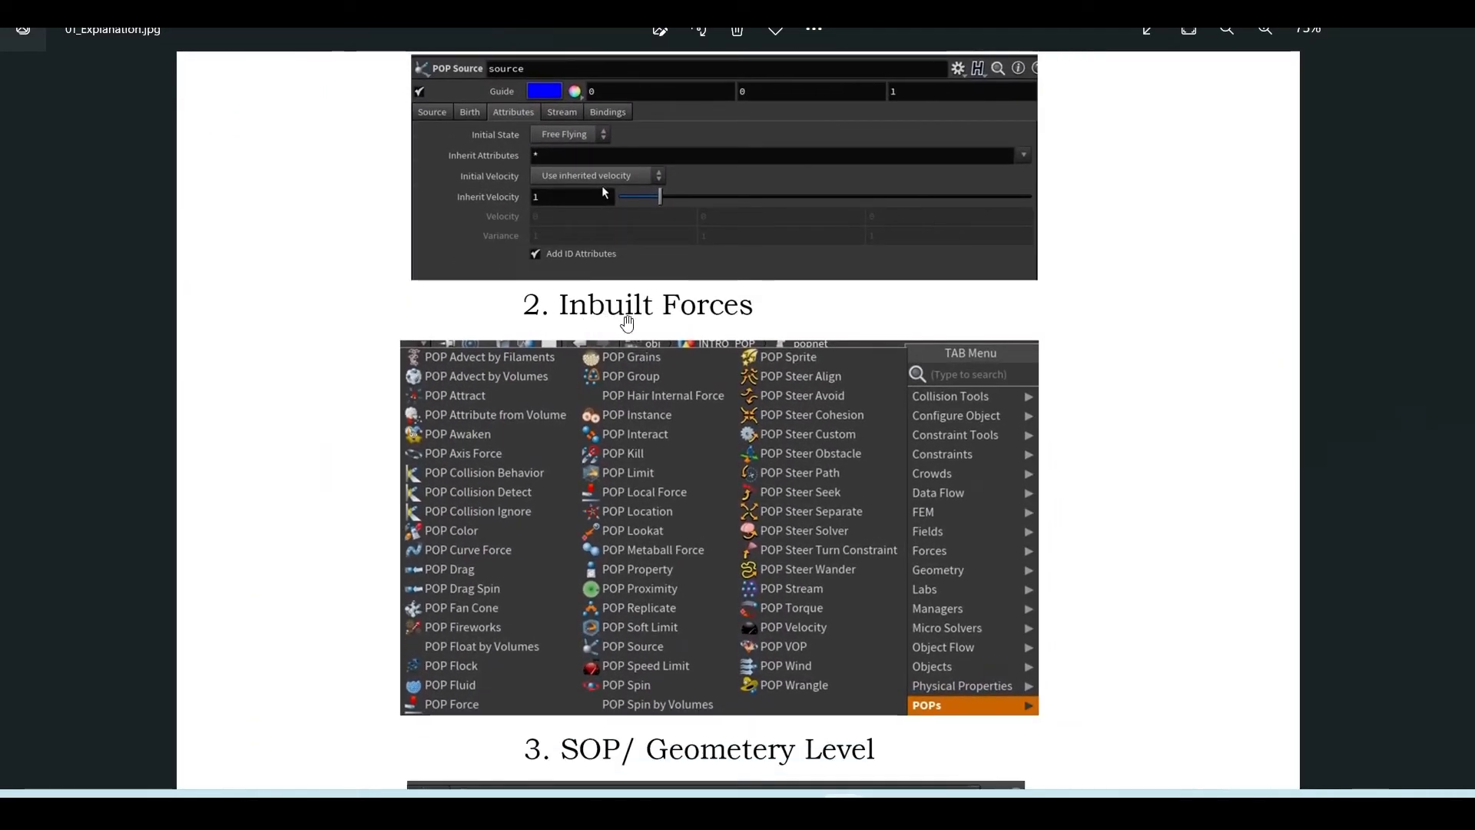
pyautogui.scroll(1, 488, 608)
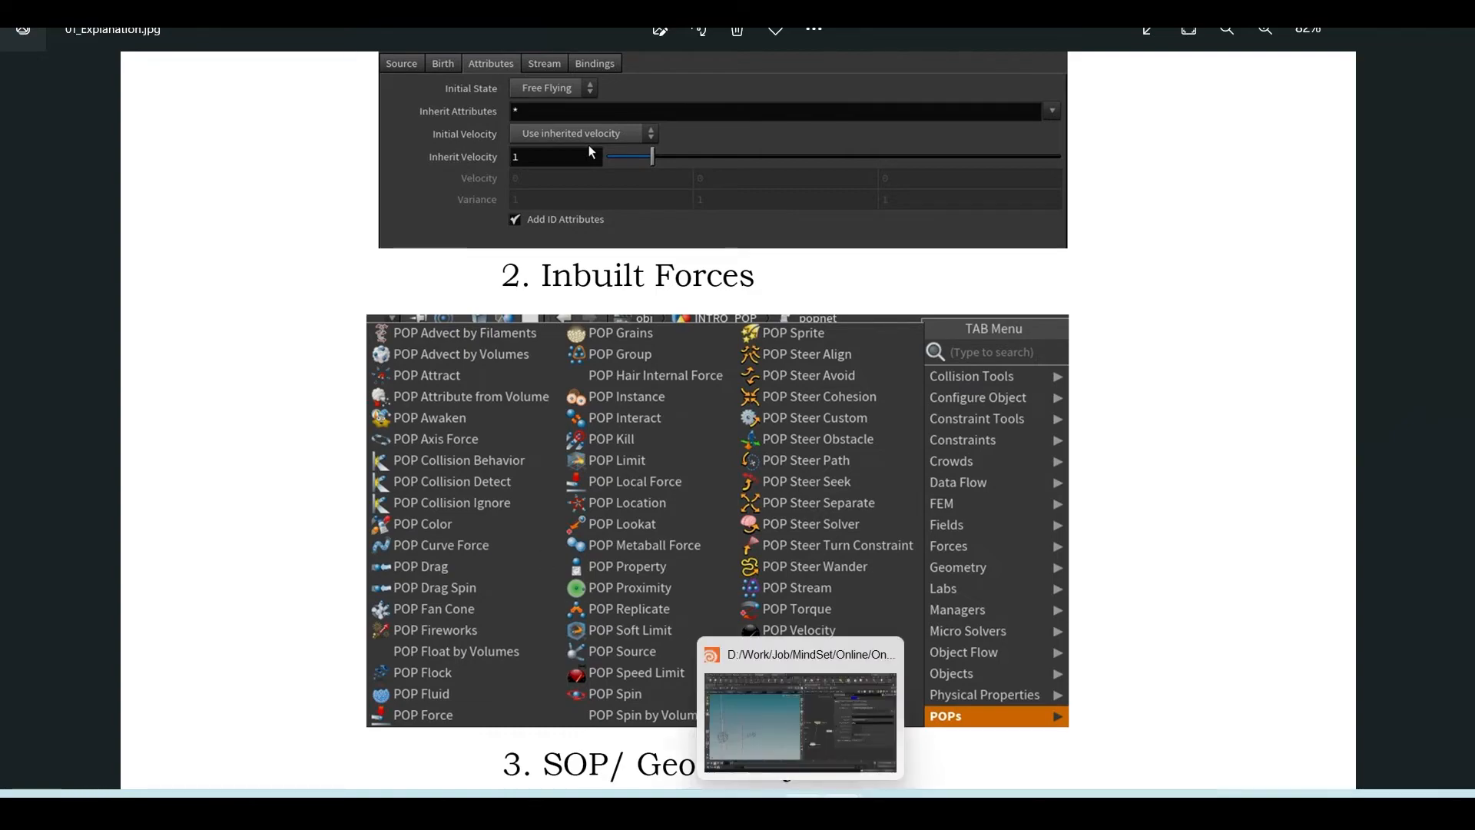
# - Switch back to Houdini and add a Curve node in the Intro_POP network, beside attribpaint1
pyautogui.click(808, 784)
pyautogui.moveTo(911, 499); pyautogui.dragTo(903, 483, button='middle')
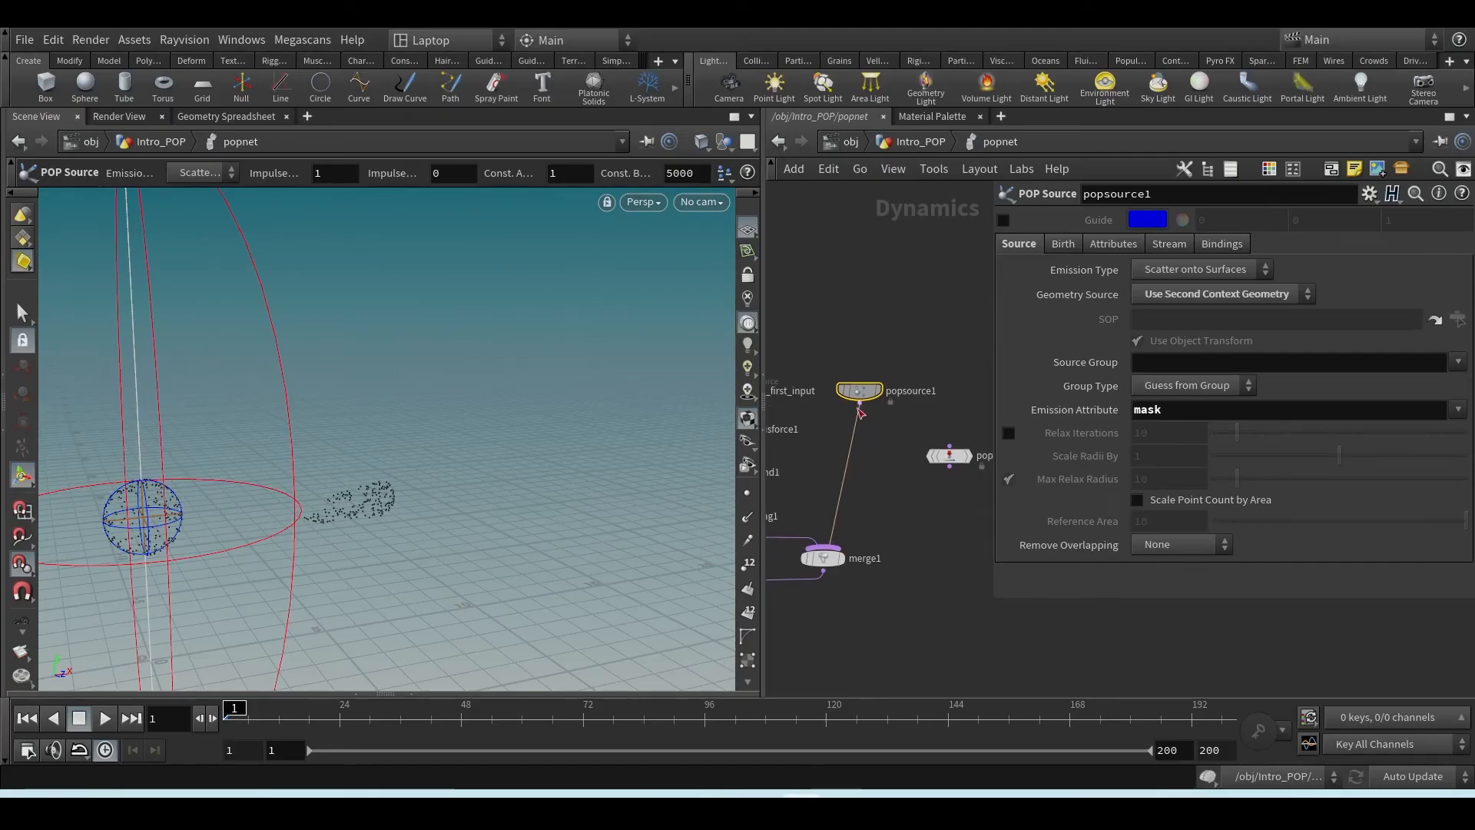
pyautogui.moveTo(350, 513); pyautogui.dragTo(278, 535, button='right')
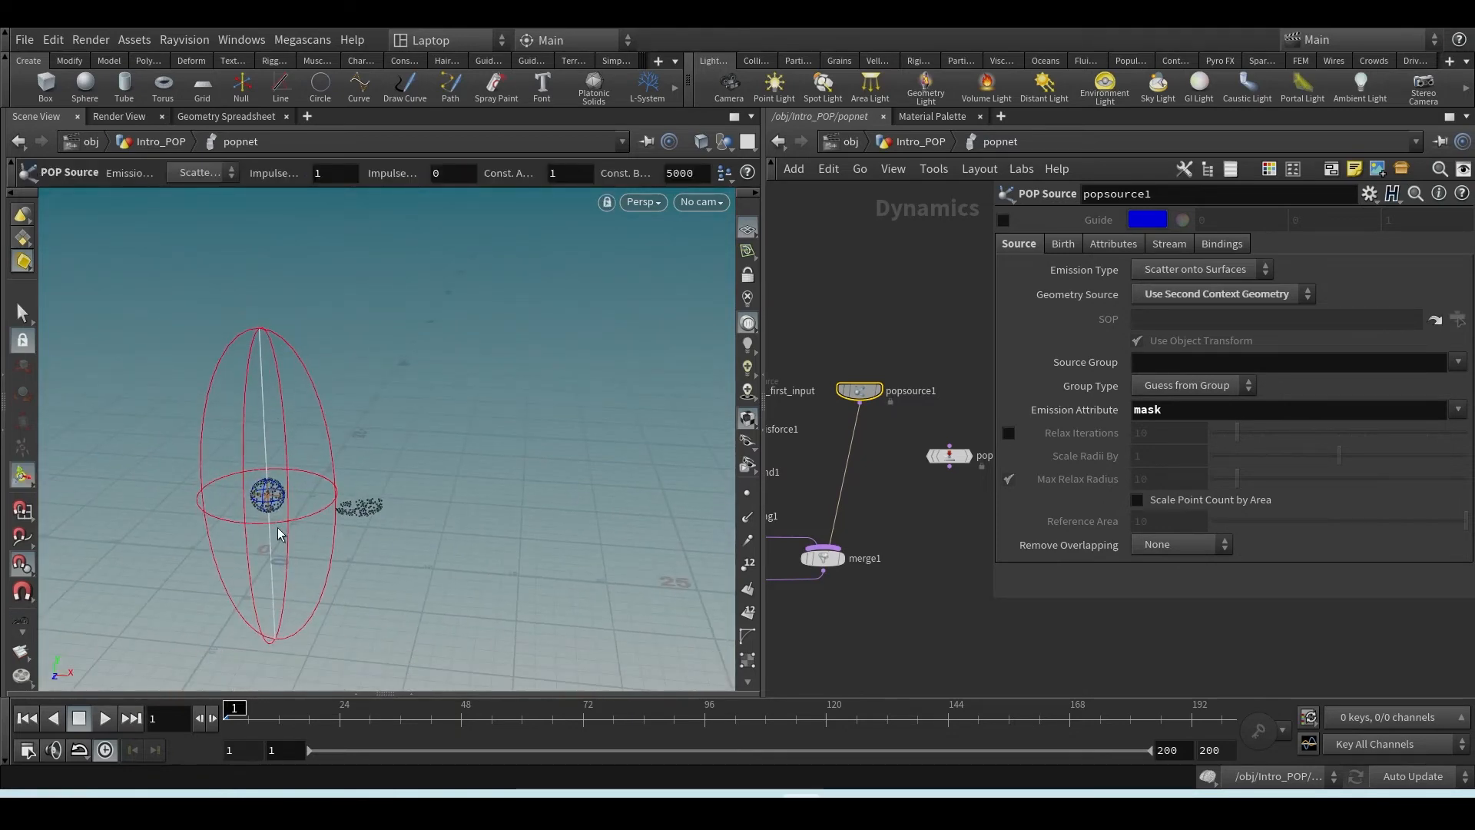
pyautogui.moveTo(876, 529); pyautogui.dragTo(965, 525, button='middle')
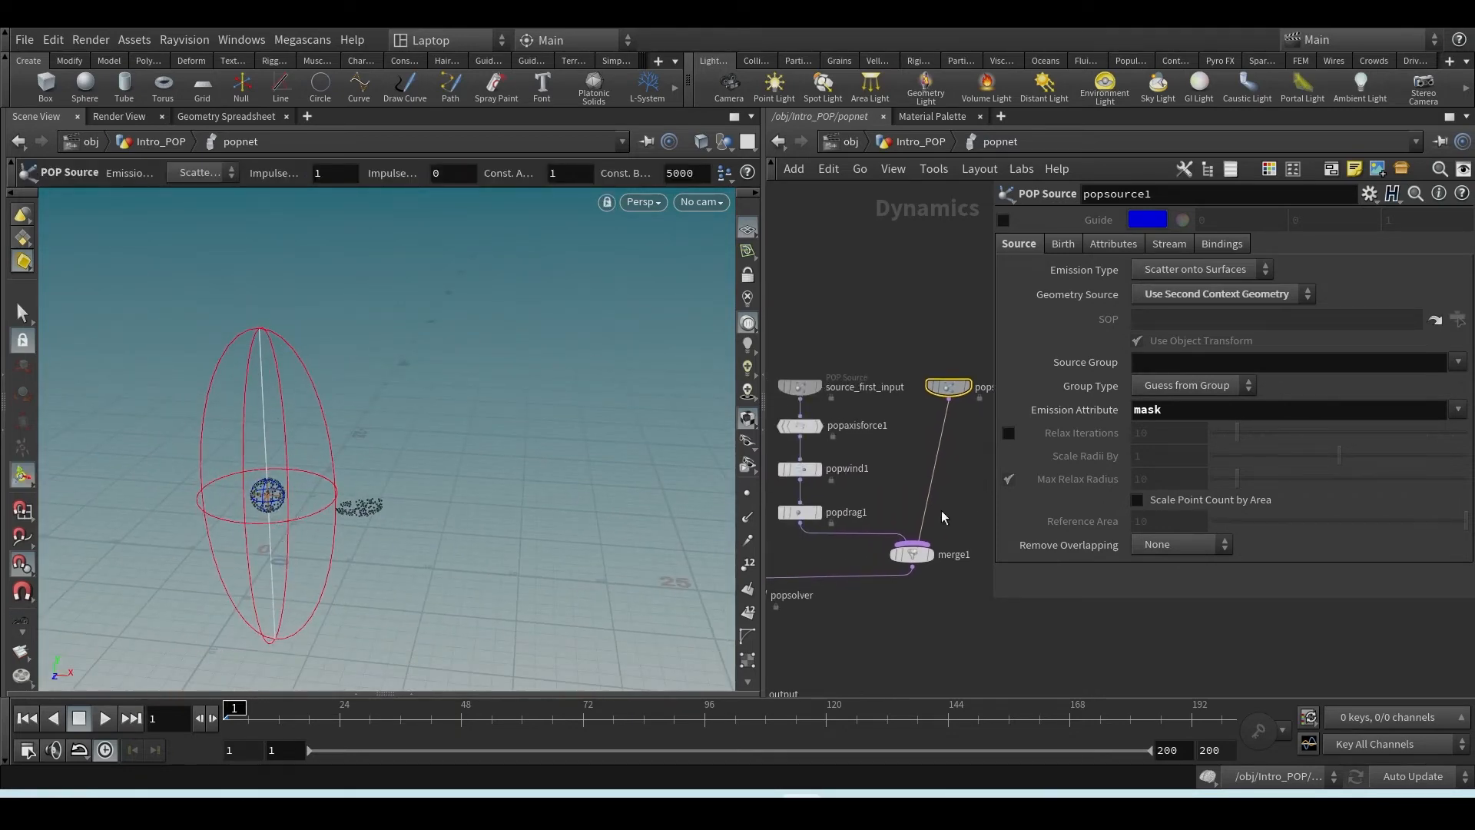
pyautogui.moveTo(912, 478); pyautogui.dragTo(886, 488, button='middle')
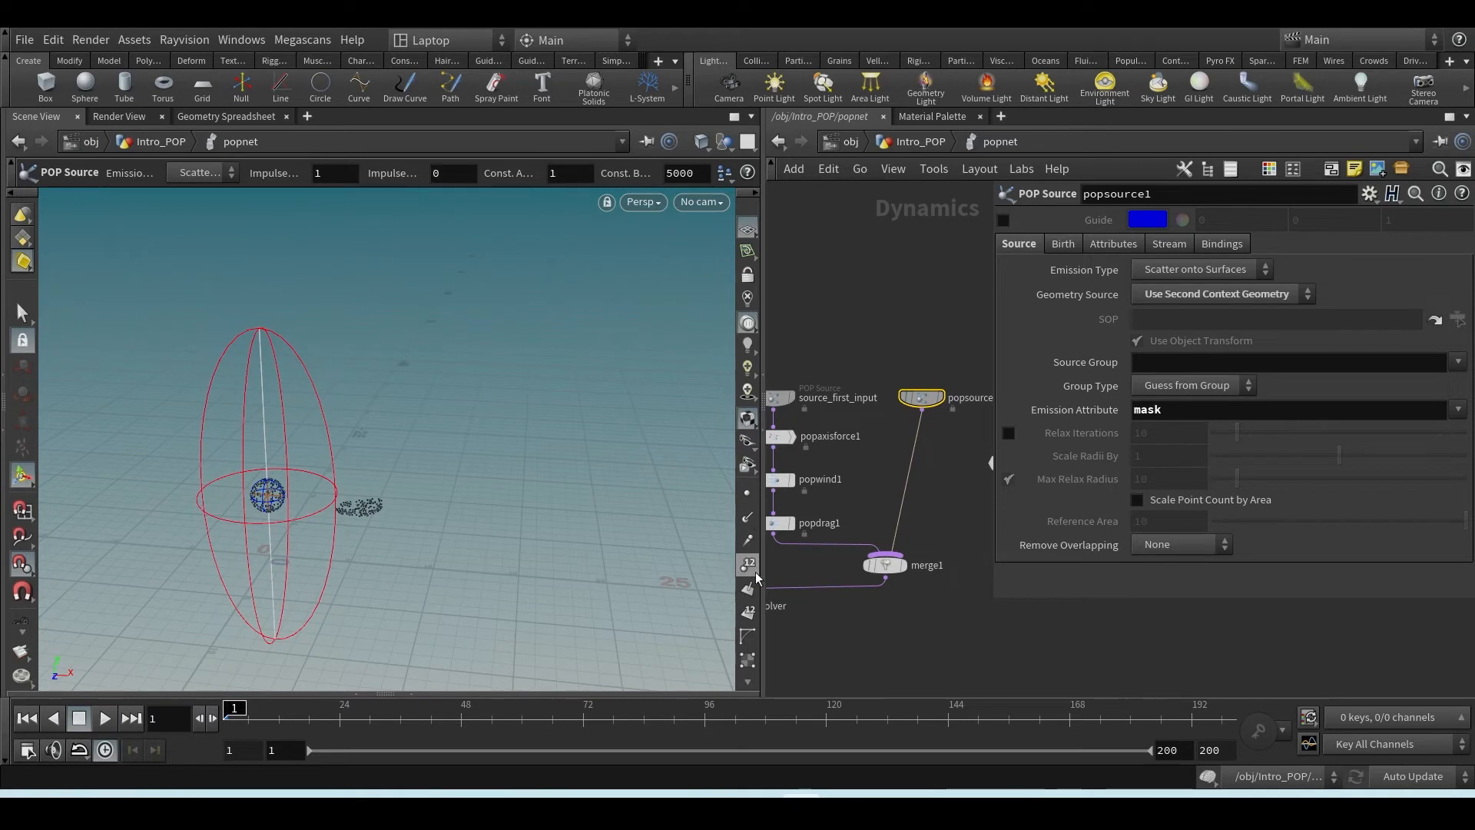
pyautogui.click(921, 142)
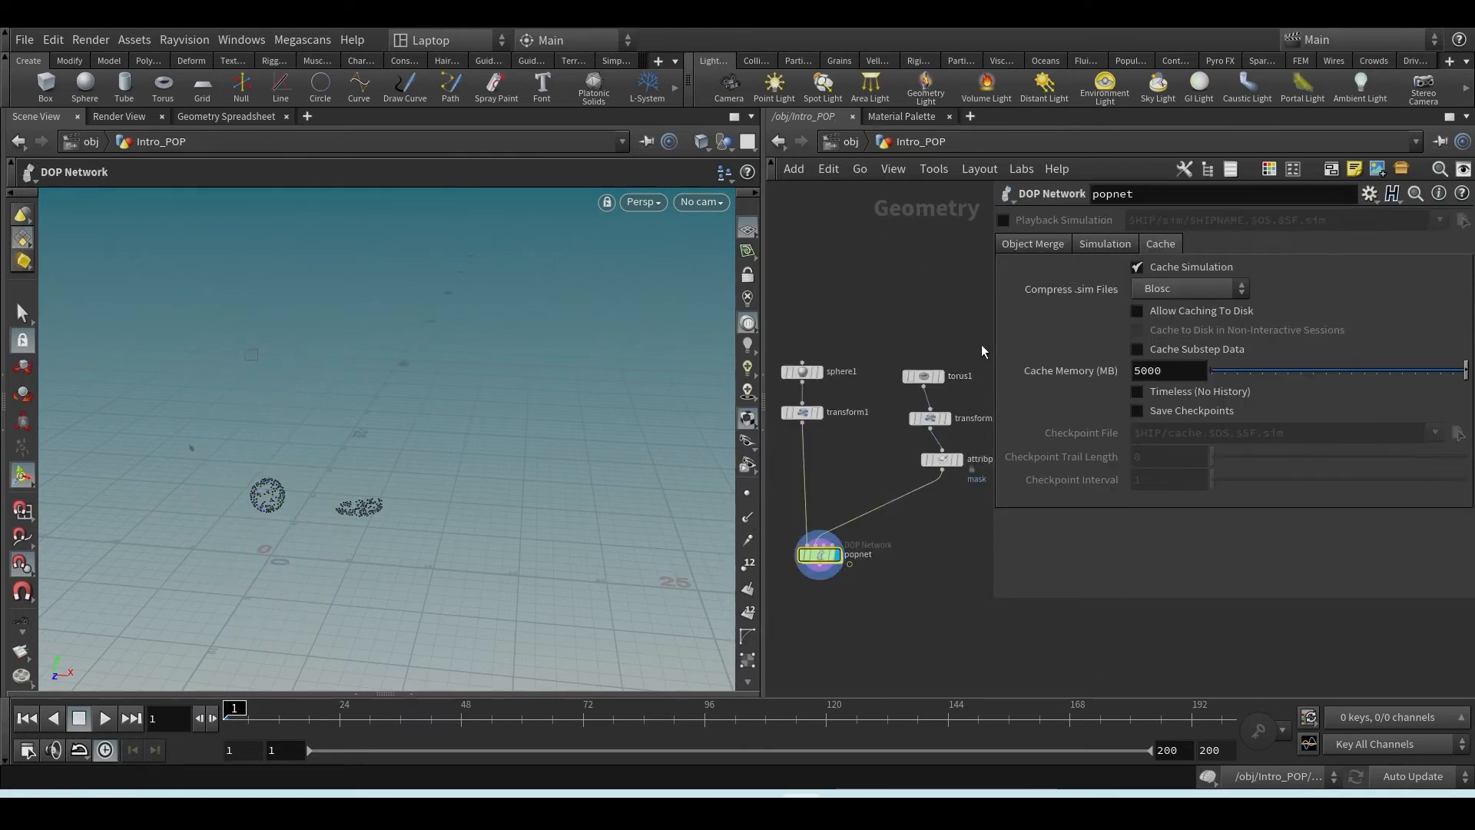
pyautogui.moveTo(992, 345); pyautogui.dragTo(1192, 345)
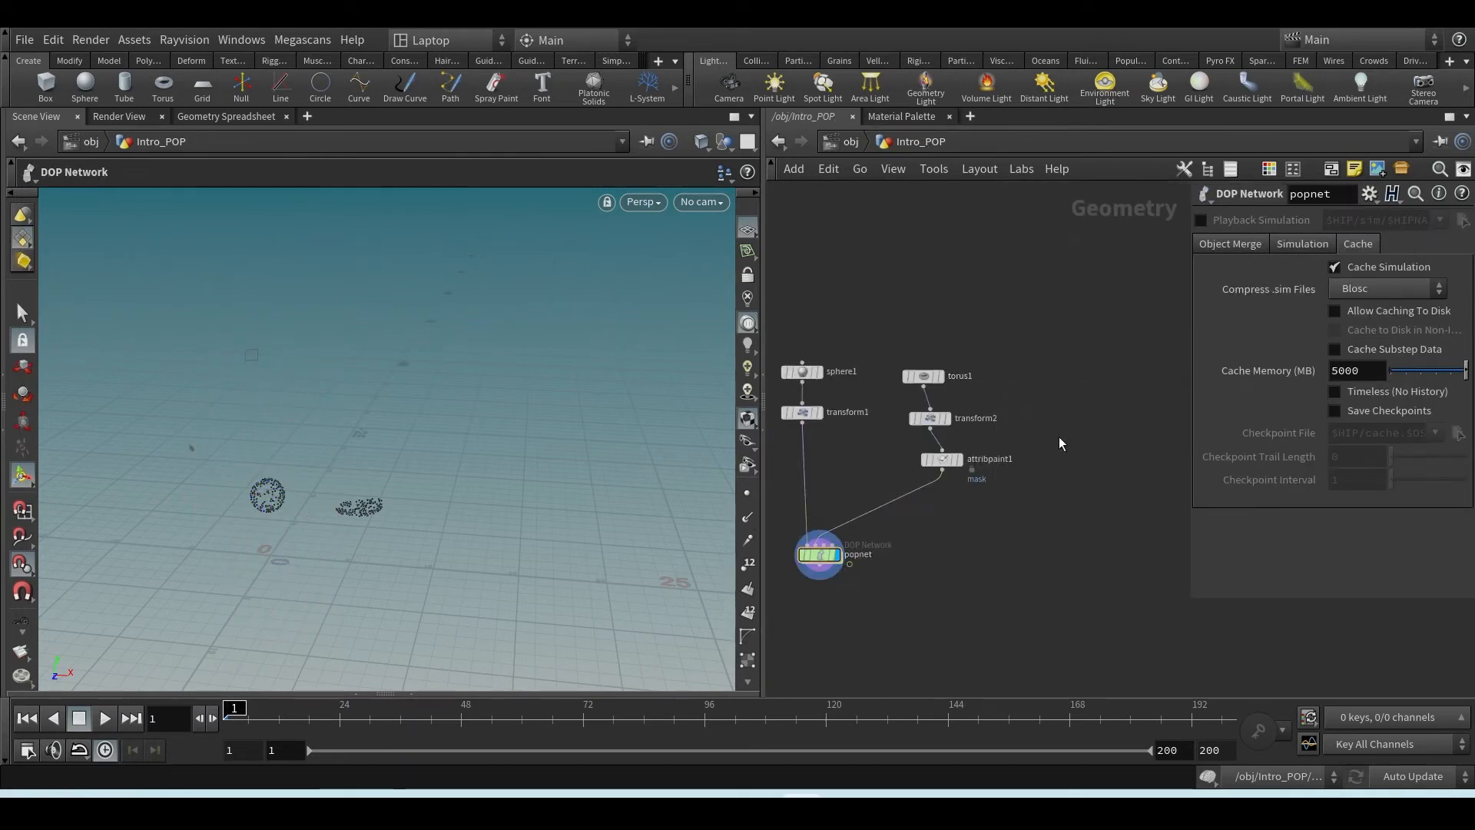
pyautogui.press('Tab')
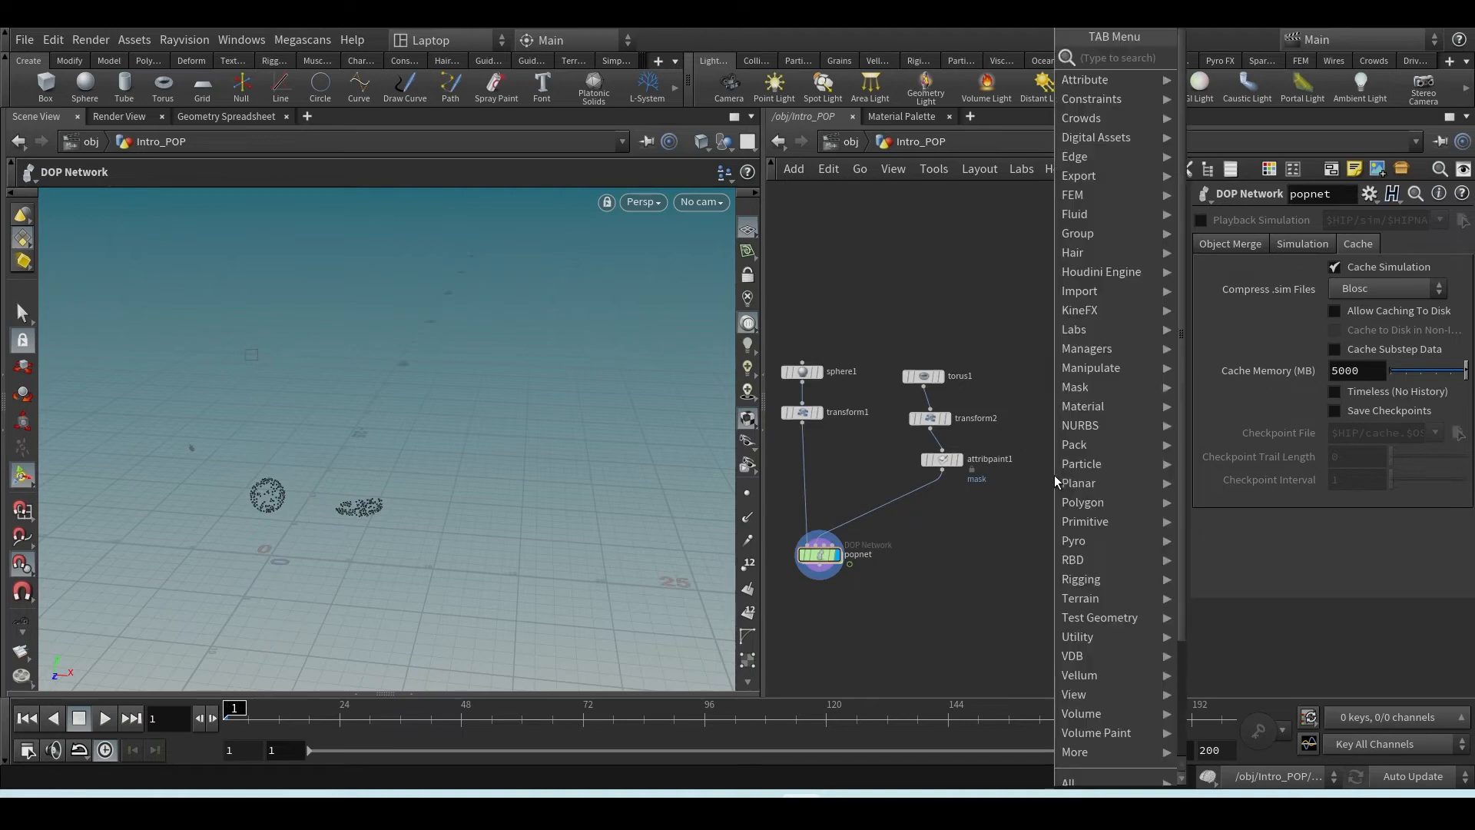
pyautogui.write('curve')
pyautogui.press('Return')
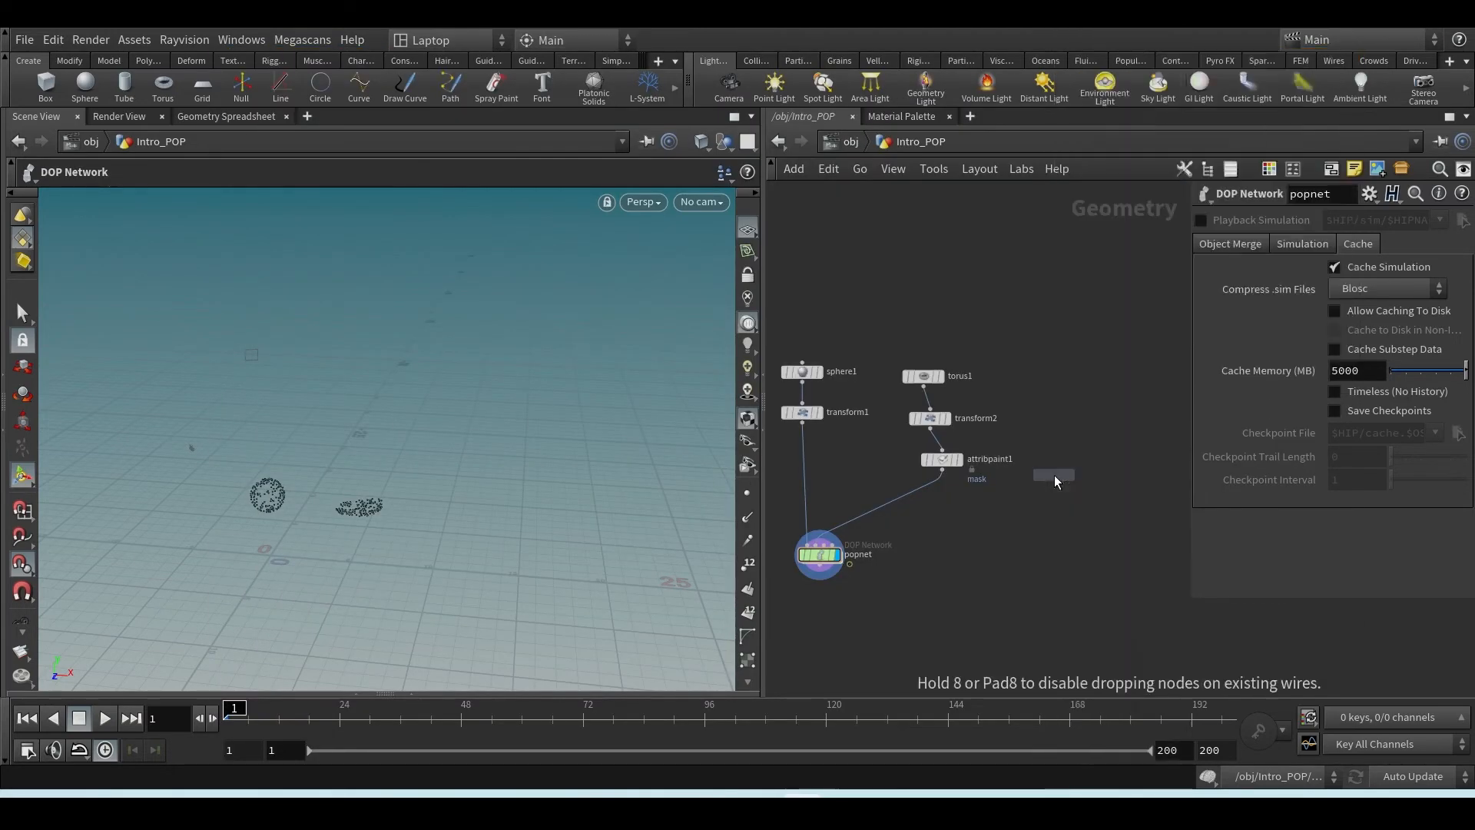
pyautogui.click(1054, 474)
# - Inside popnet, insert a POP Curve Force node between popsource1 and merge1
pyautogui.doubleClick(820, 553)
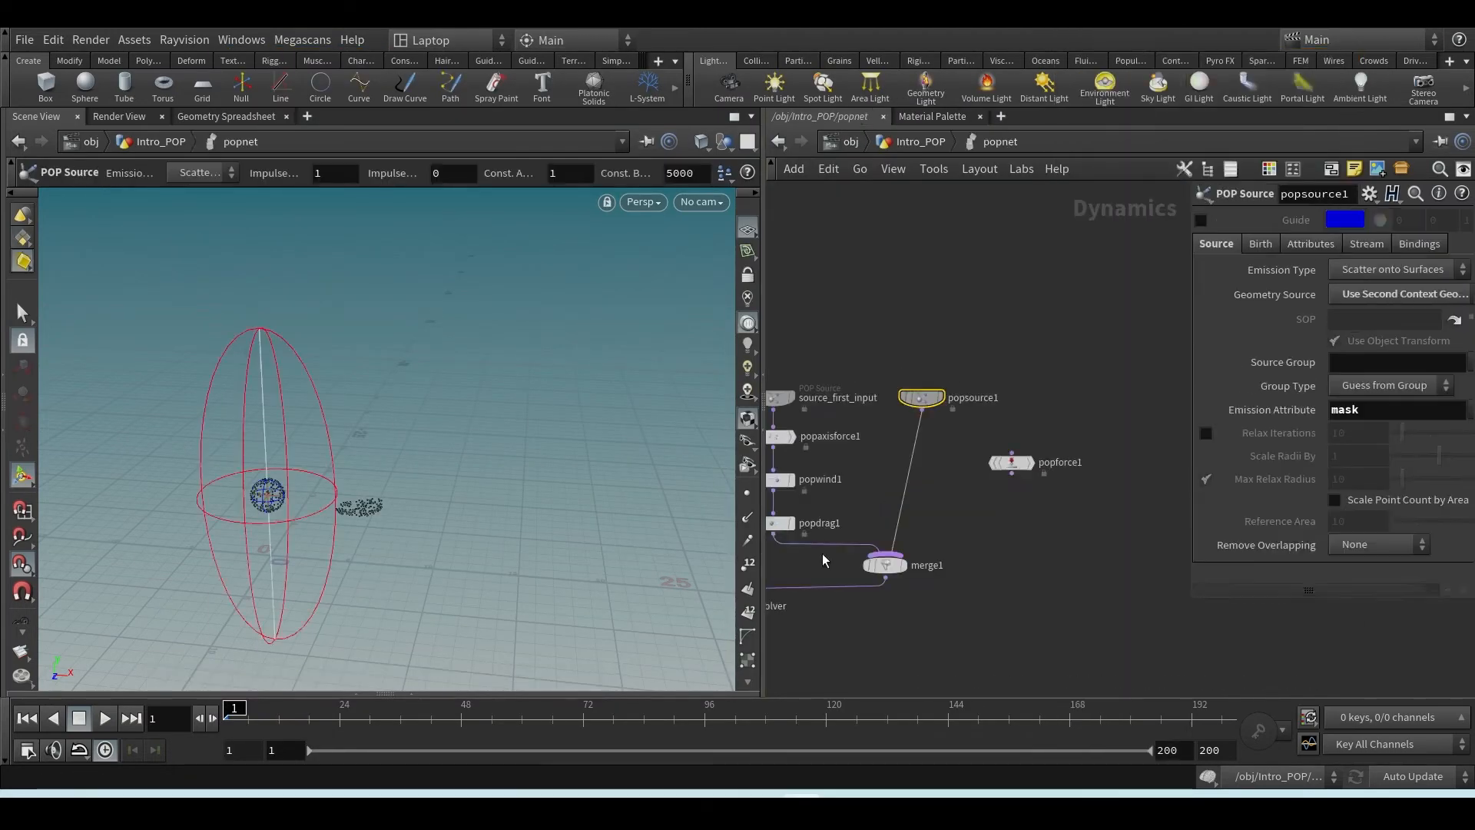
pyautogui.scroll(2, 1018, 453)
pyautogui.press('Tab')
pyautogui.write('pop')
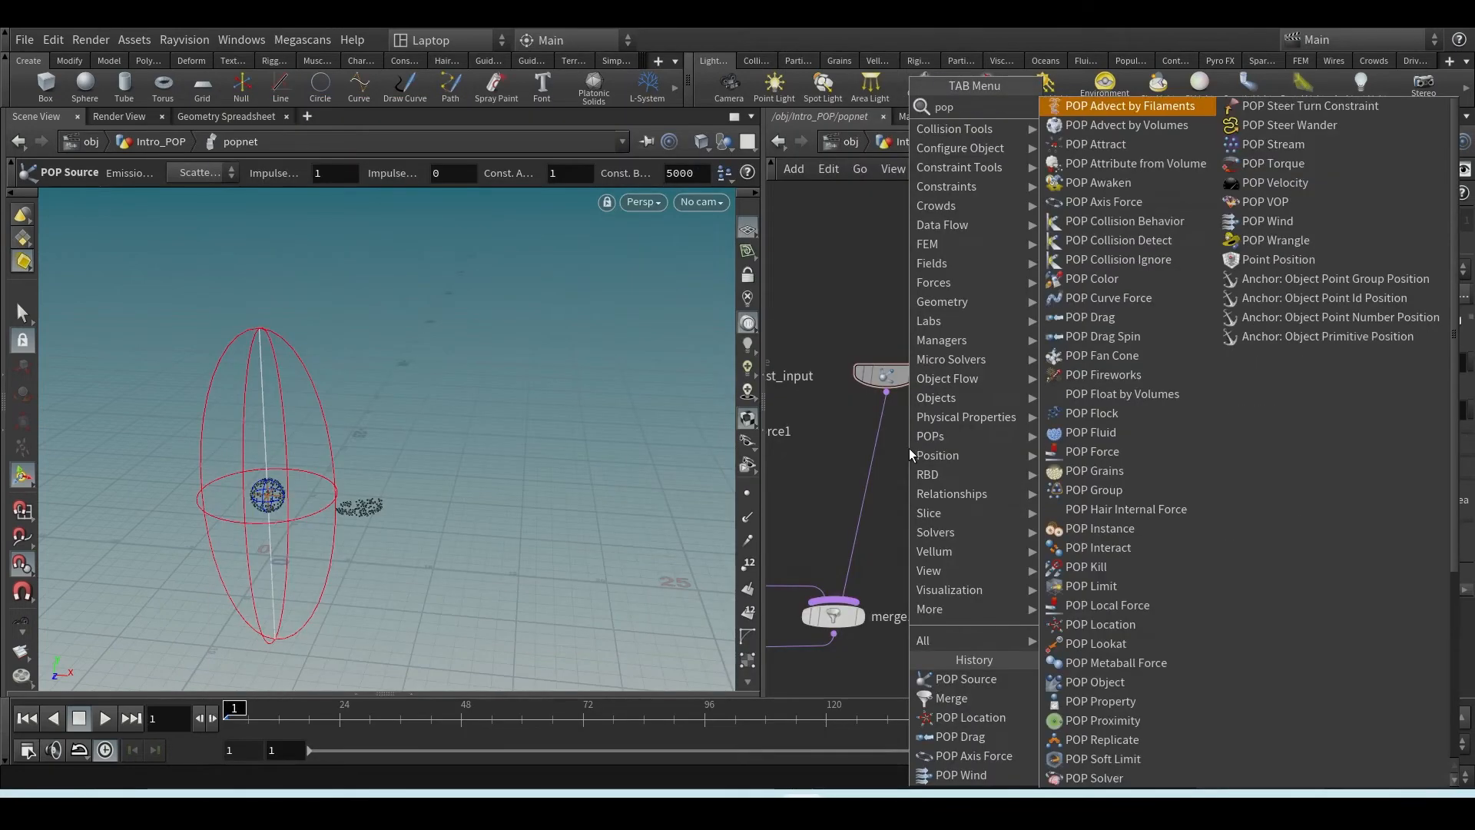
pyautogui.write(' curve')
pyautogui.press('Return')
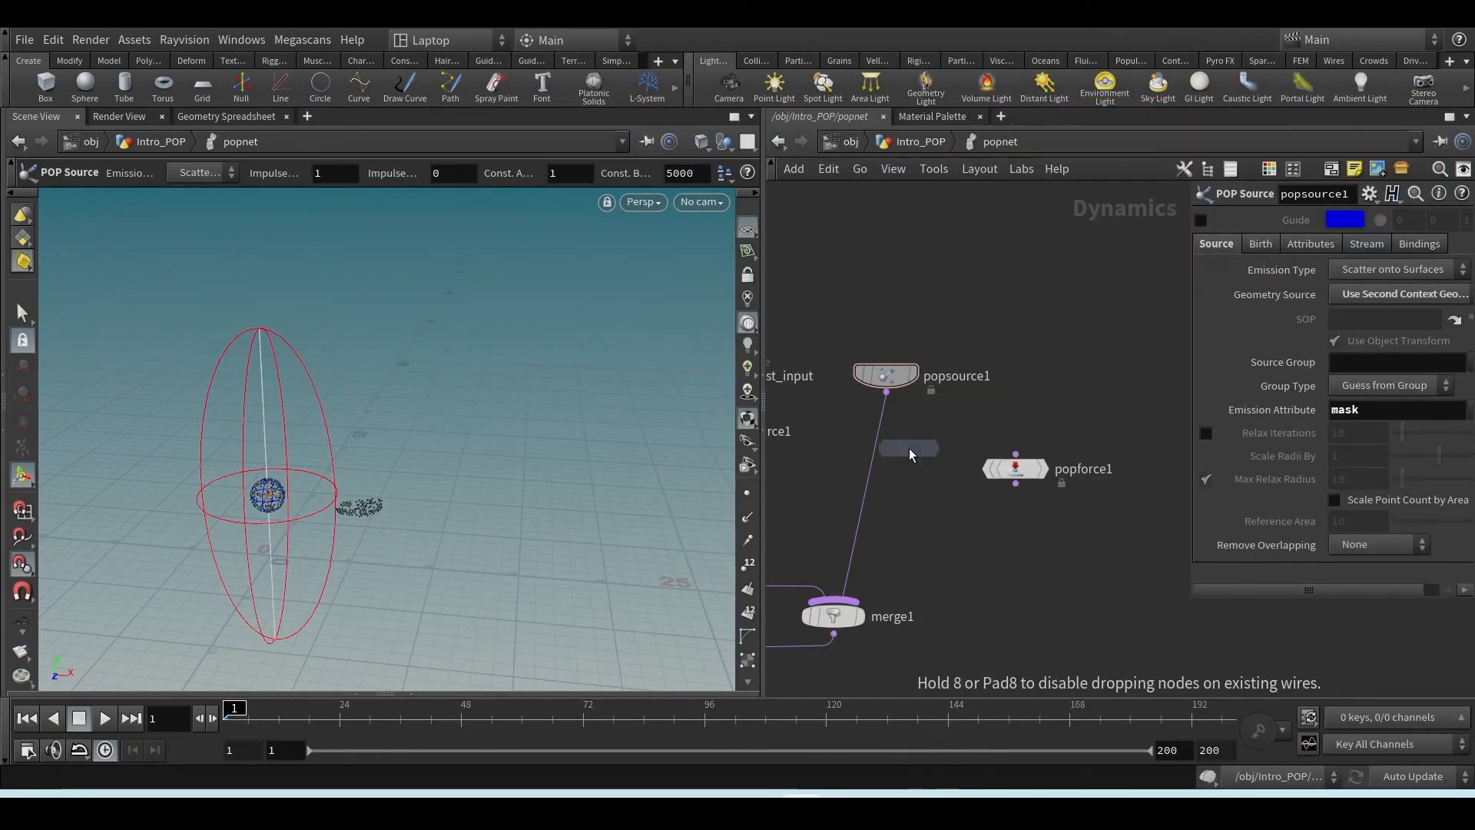
pyautogui.click(876, 450)
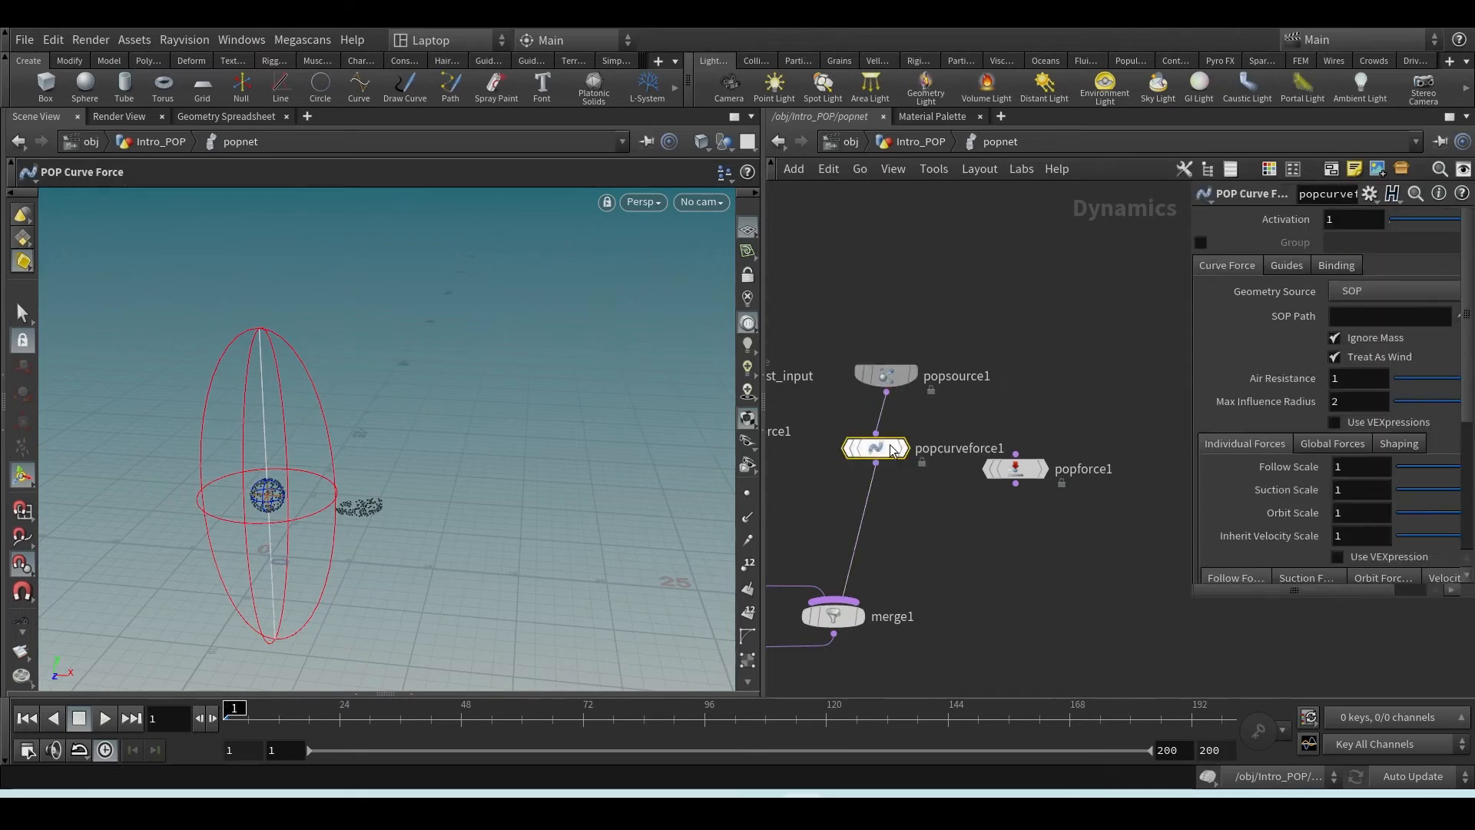
# - Locate POP Curve Force among the available POPs nodes, and review the geometry source options of popcurveforce1
pyautogui.press('Tab')
pyautogui.moveTo(1043, 437)
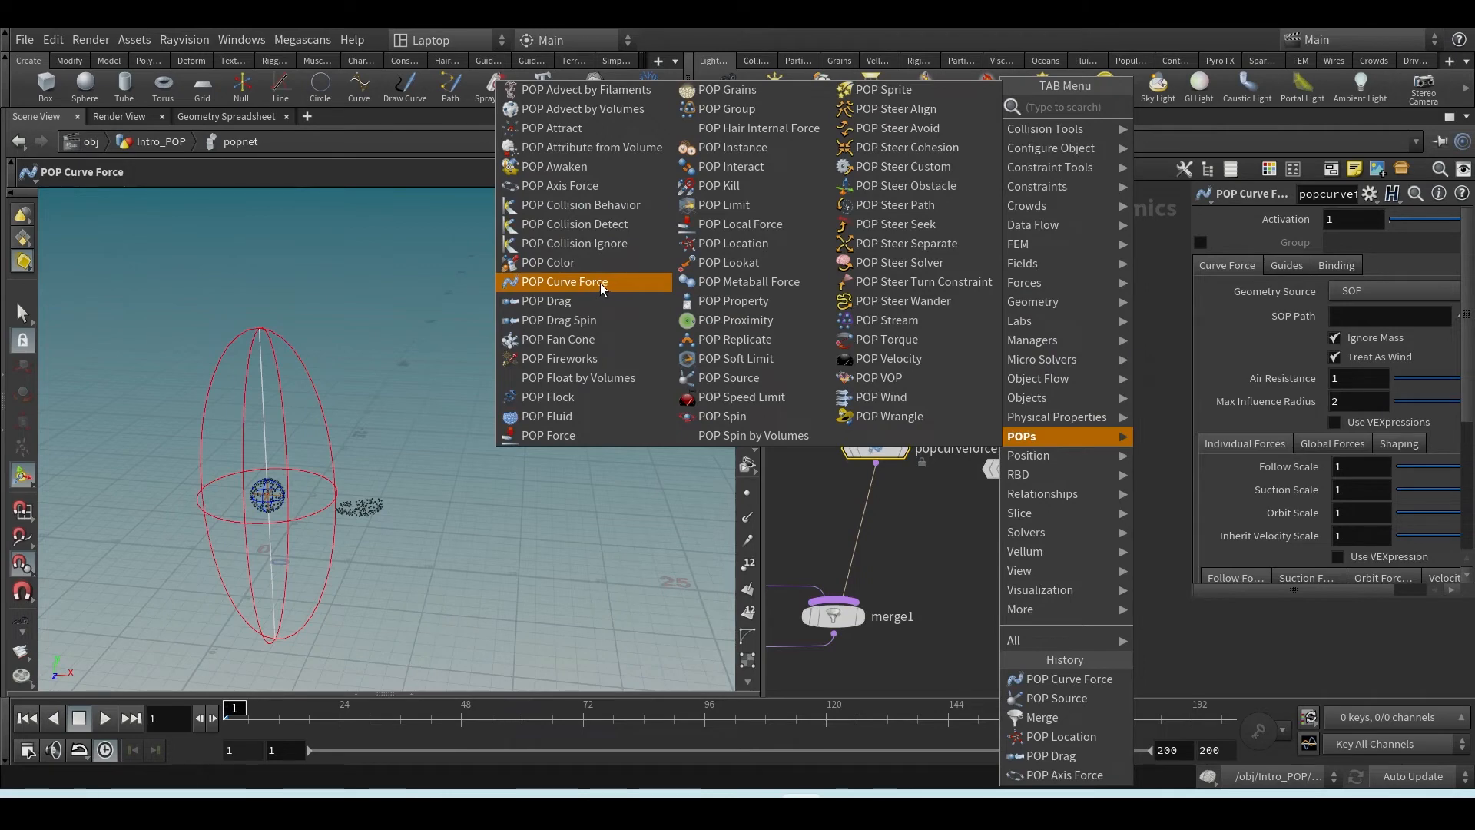
pyautogui.click(910, 519)
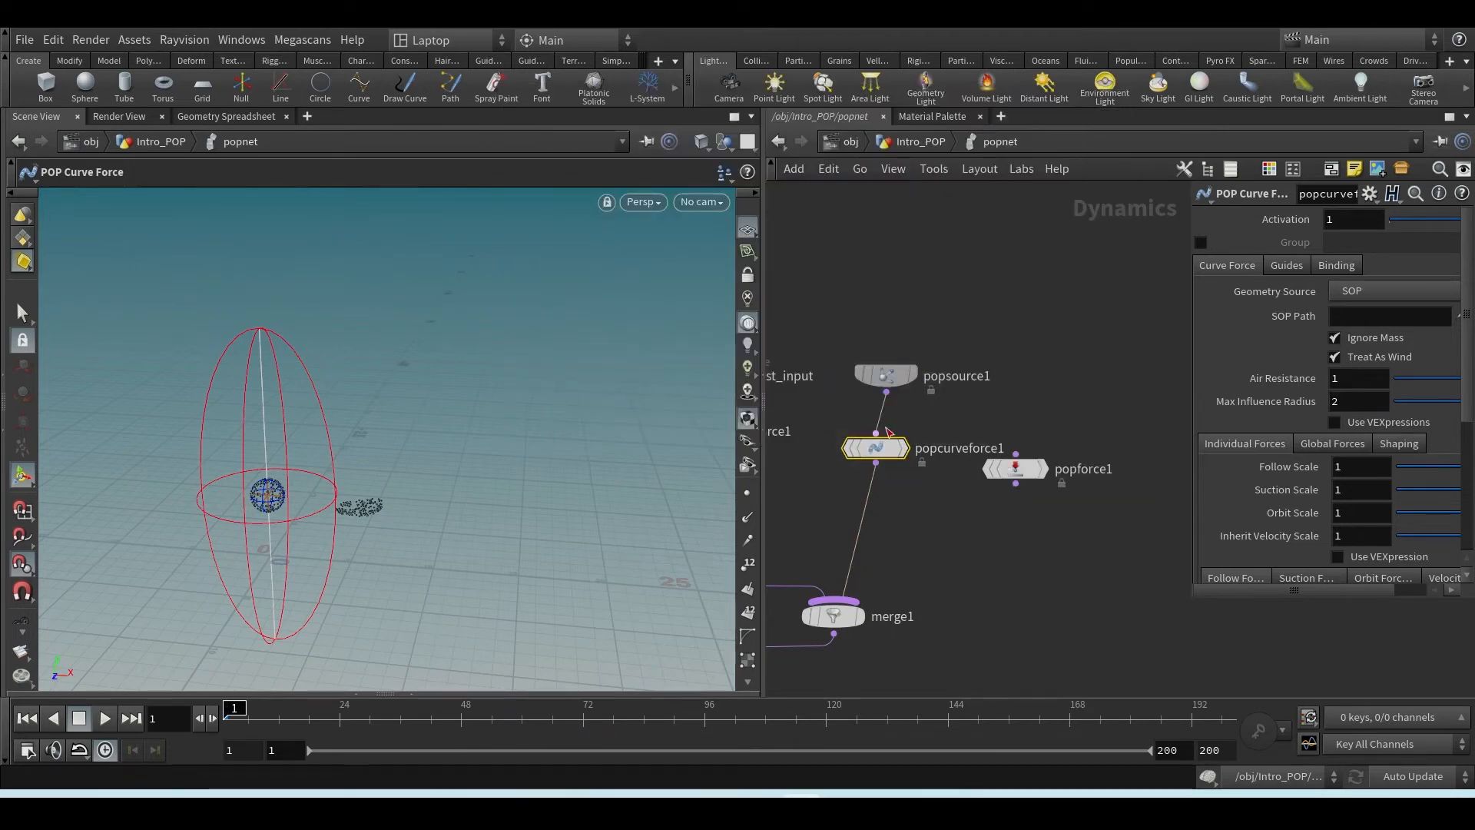
pyautogui.moveTo(1187, 344); pyautogui.dragTo(1022, 349)
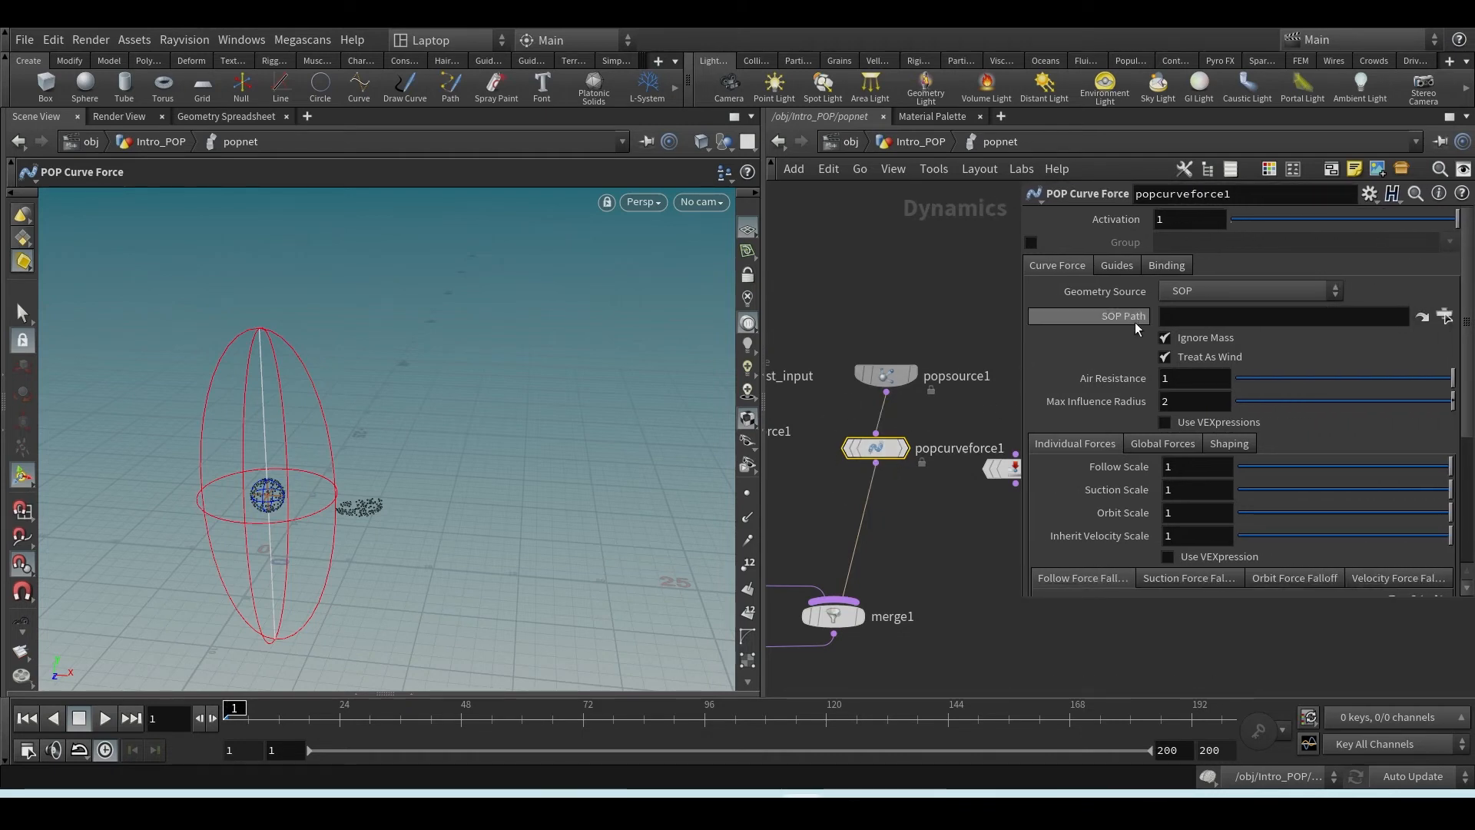
pyautogui.click(1229, 291)
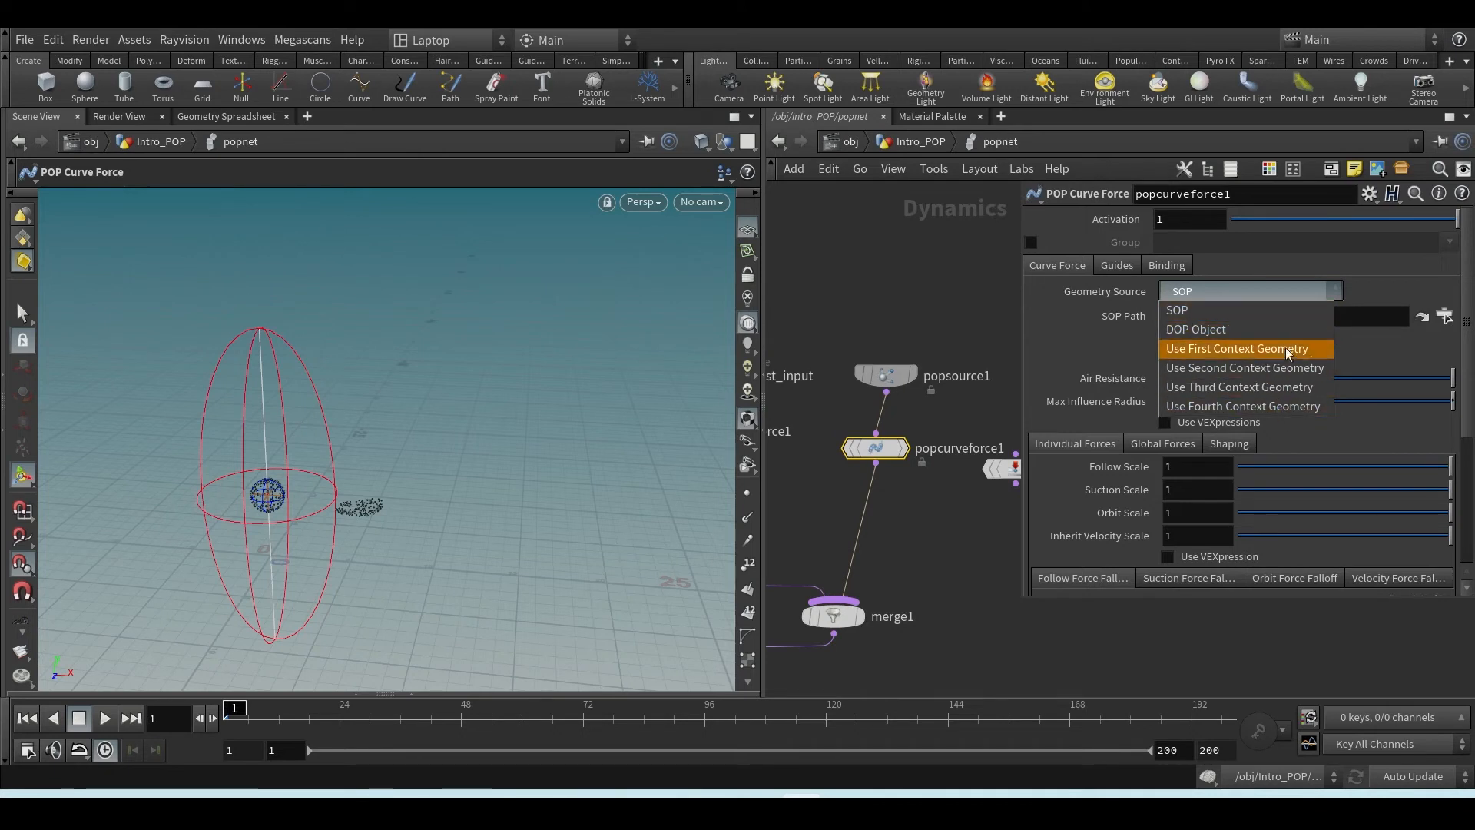
pyautogui.click(1383, 288)
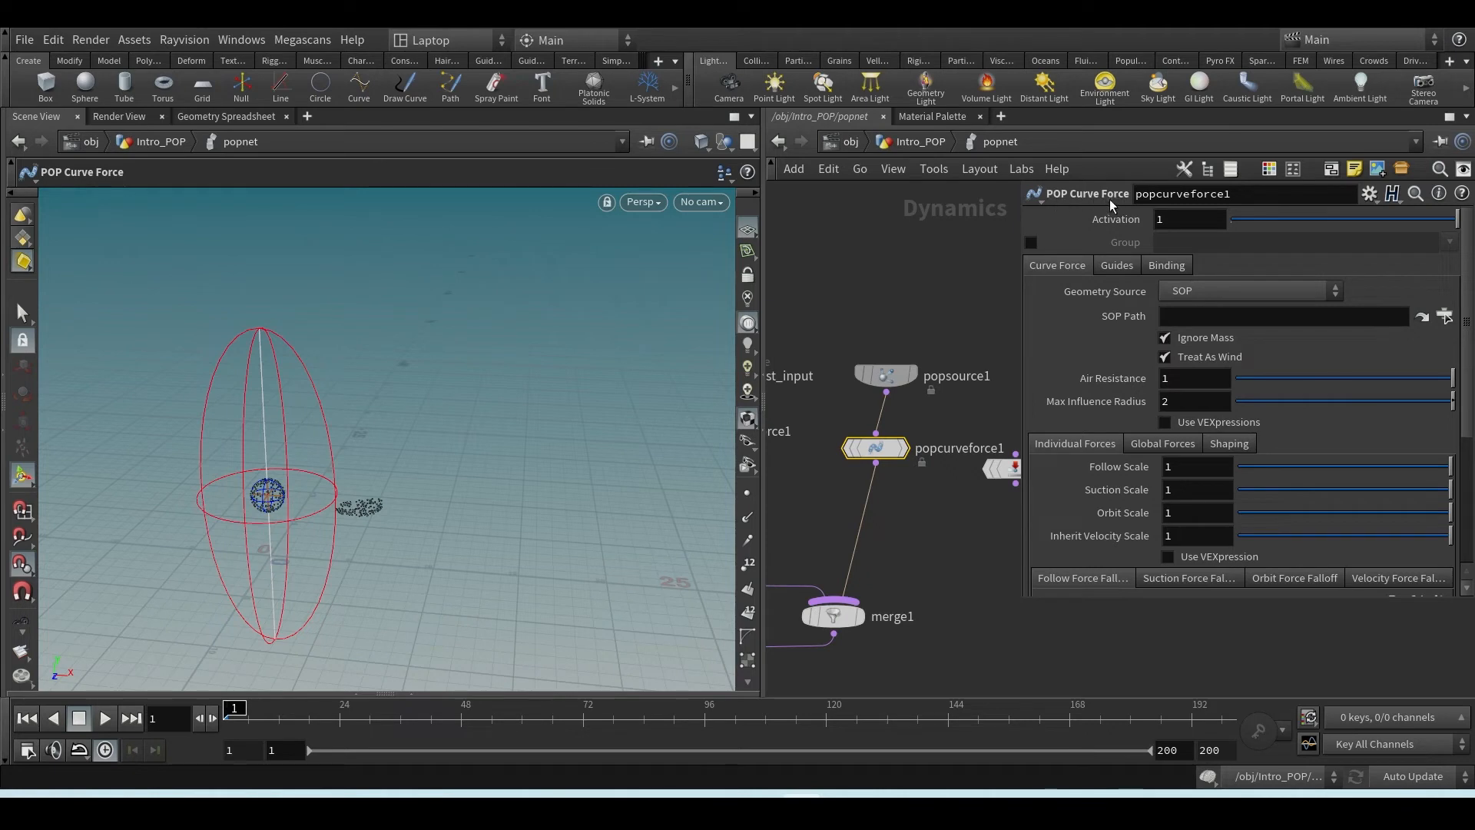
# - In the Intro_POP network, move curve1 level with torus1 and display it for editing
pyautogui.click(885, 142)
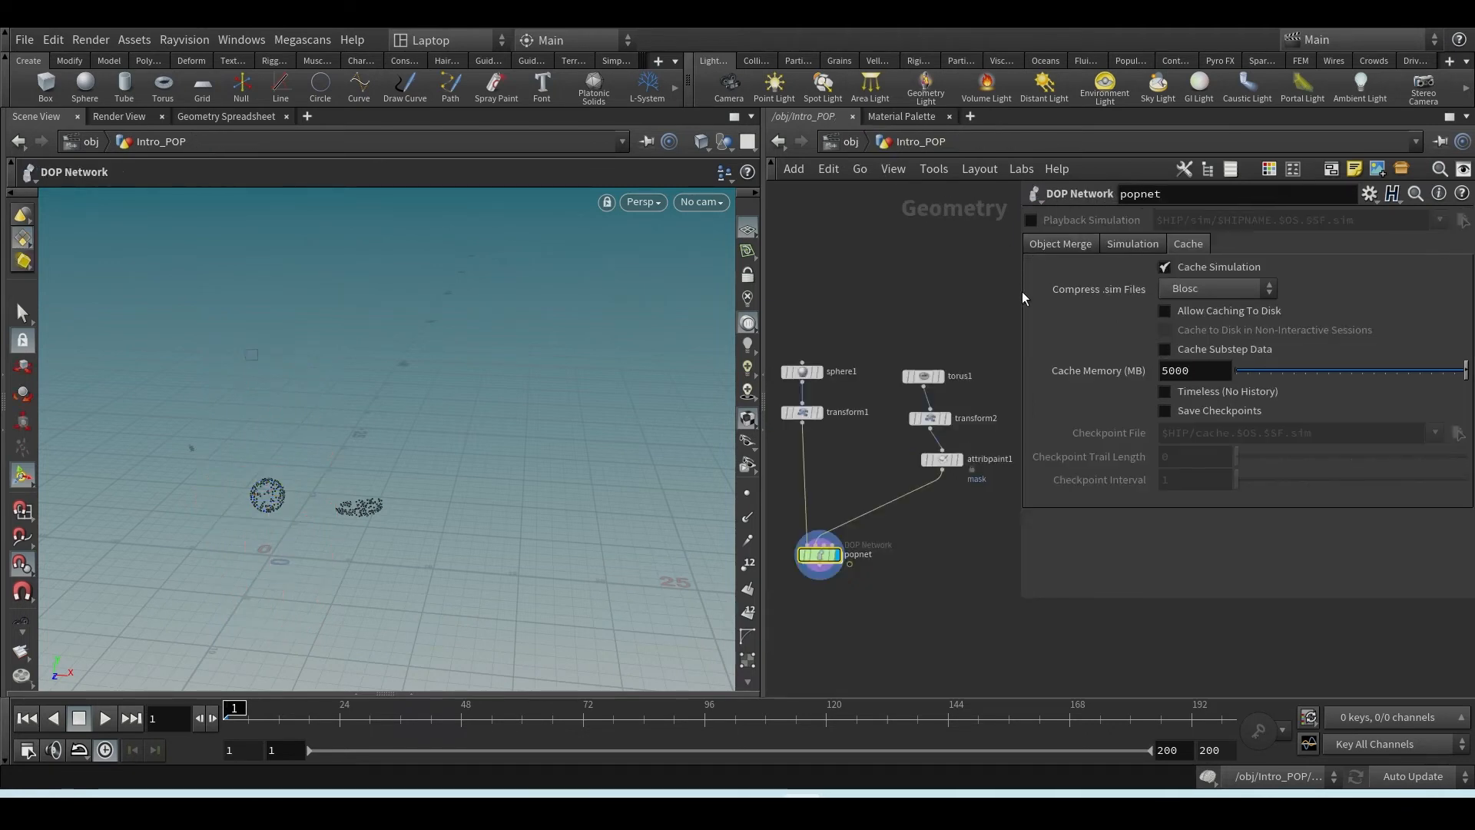
pyautogui.moveTo(1017, 288); pyautogui.dragTo(1170, 303)
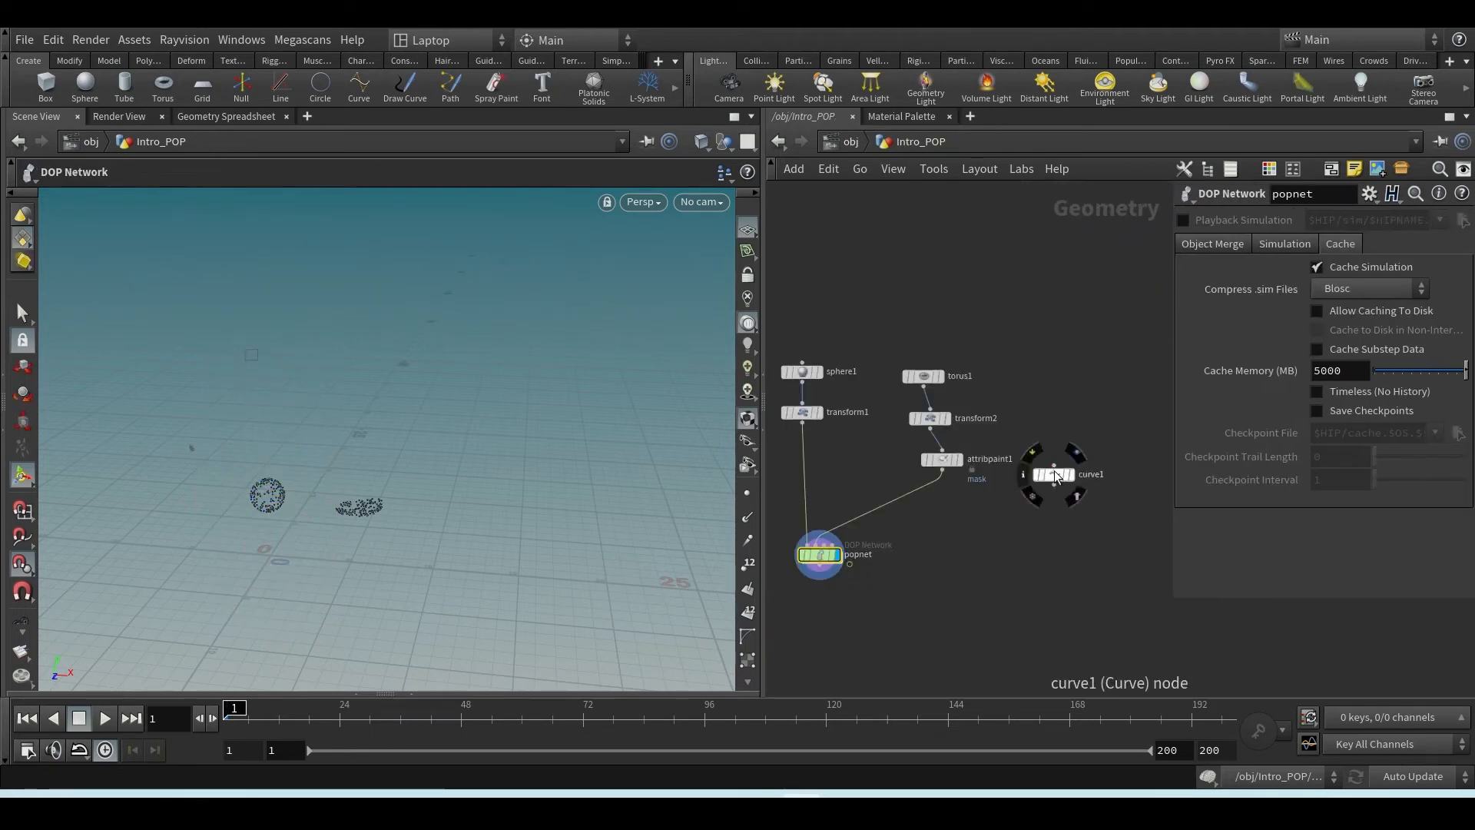
pyautogui.moveTo(1054, 476); pyautogui.dragTo(1063, 378)
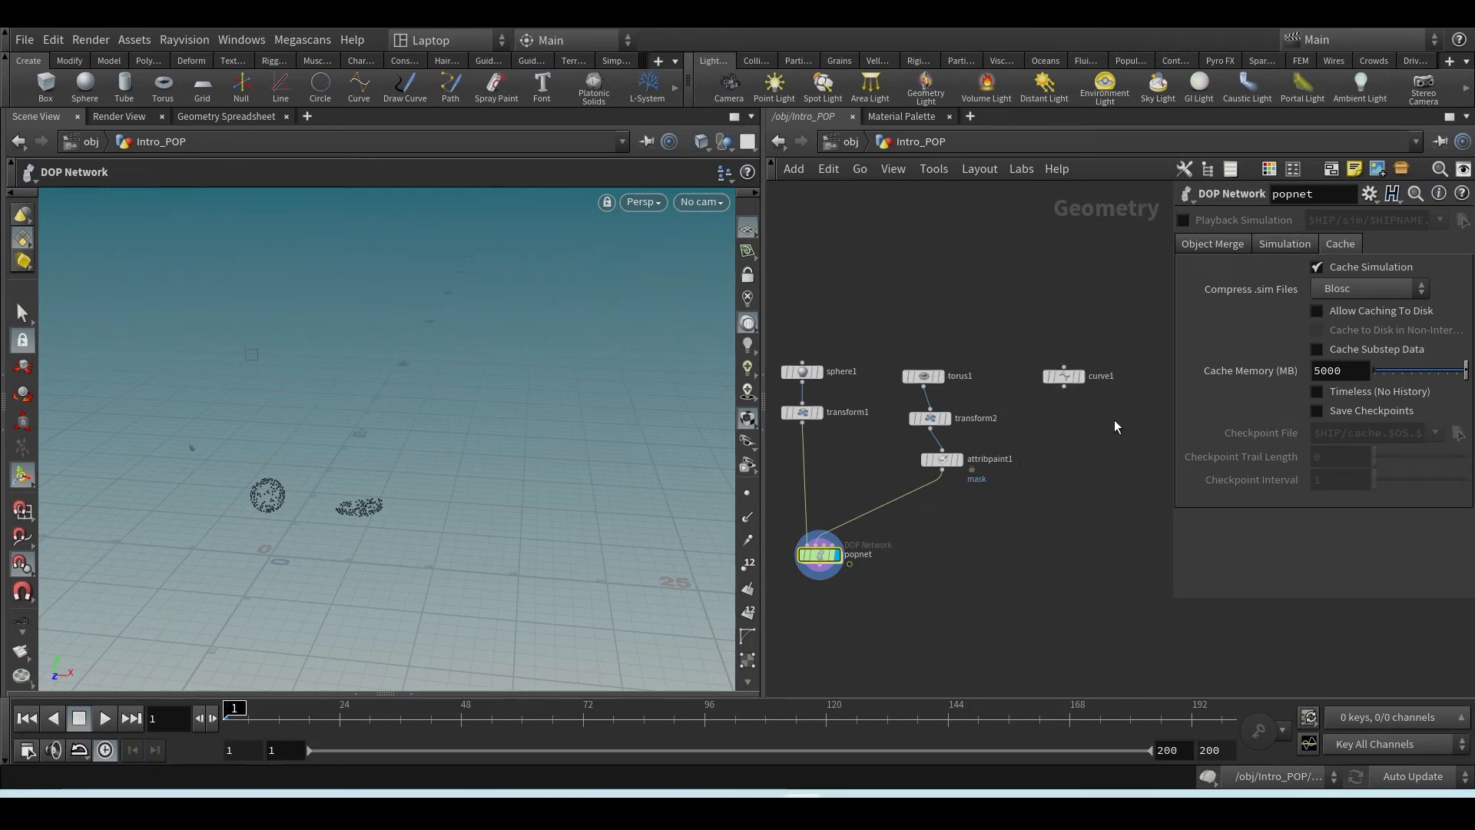
pyautogui.scroll(4, 1114, 419)
pyautogui.click(1003, 333)
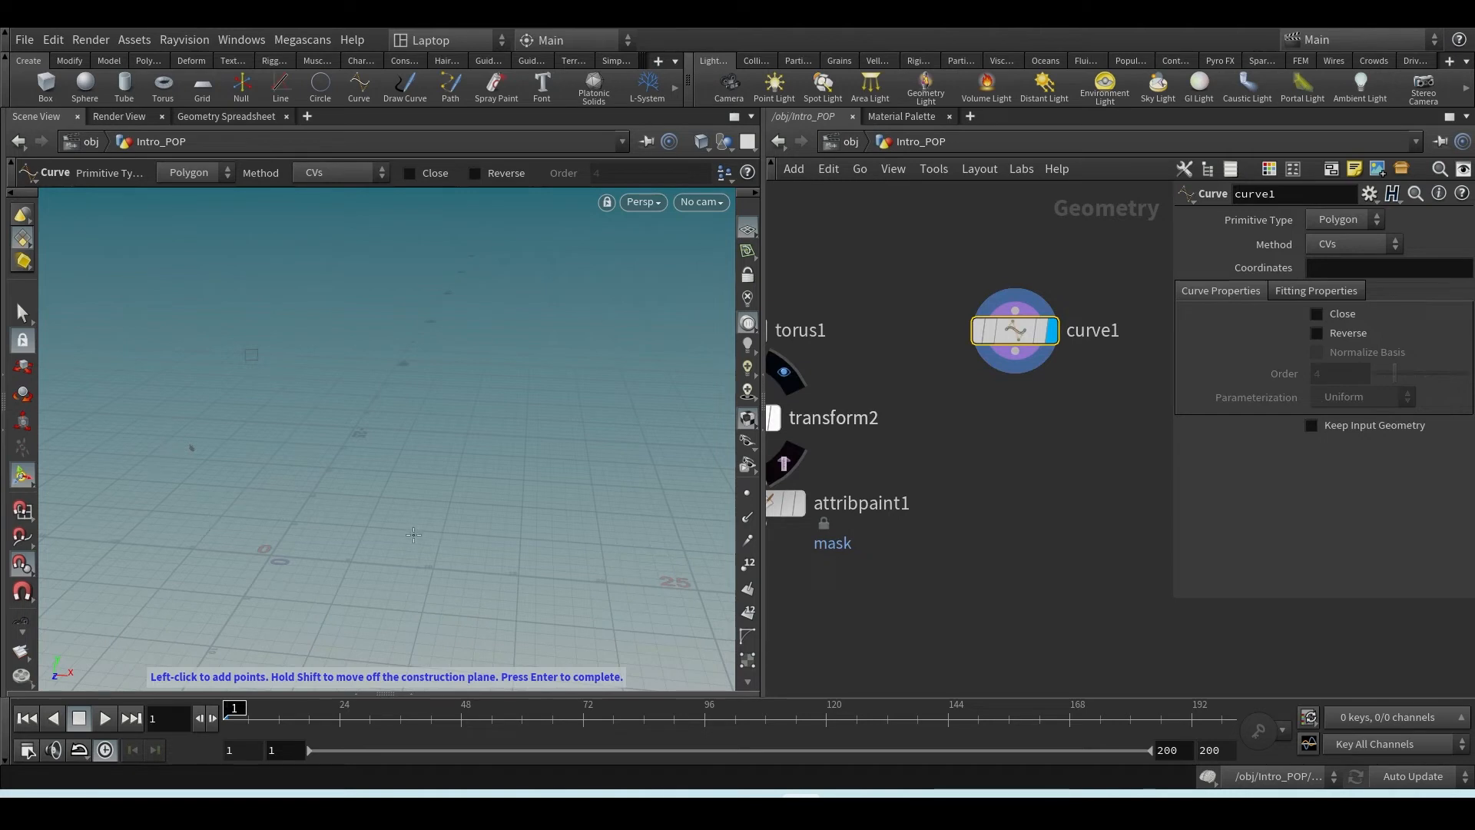
# - Show attribpaint1 as a template to frame the torus for curve drawing, and turn the template off
pyautogui.moveTo(914, 467); pyautogui.dragTo(1034, 426, button='middle')
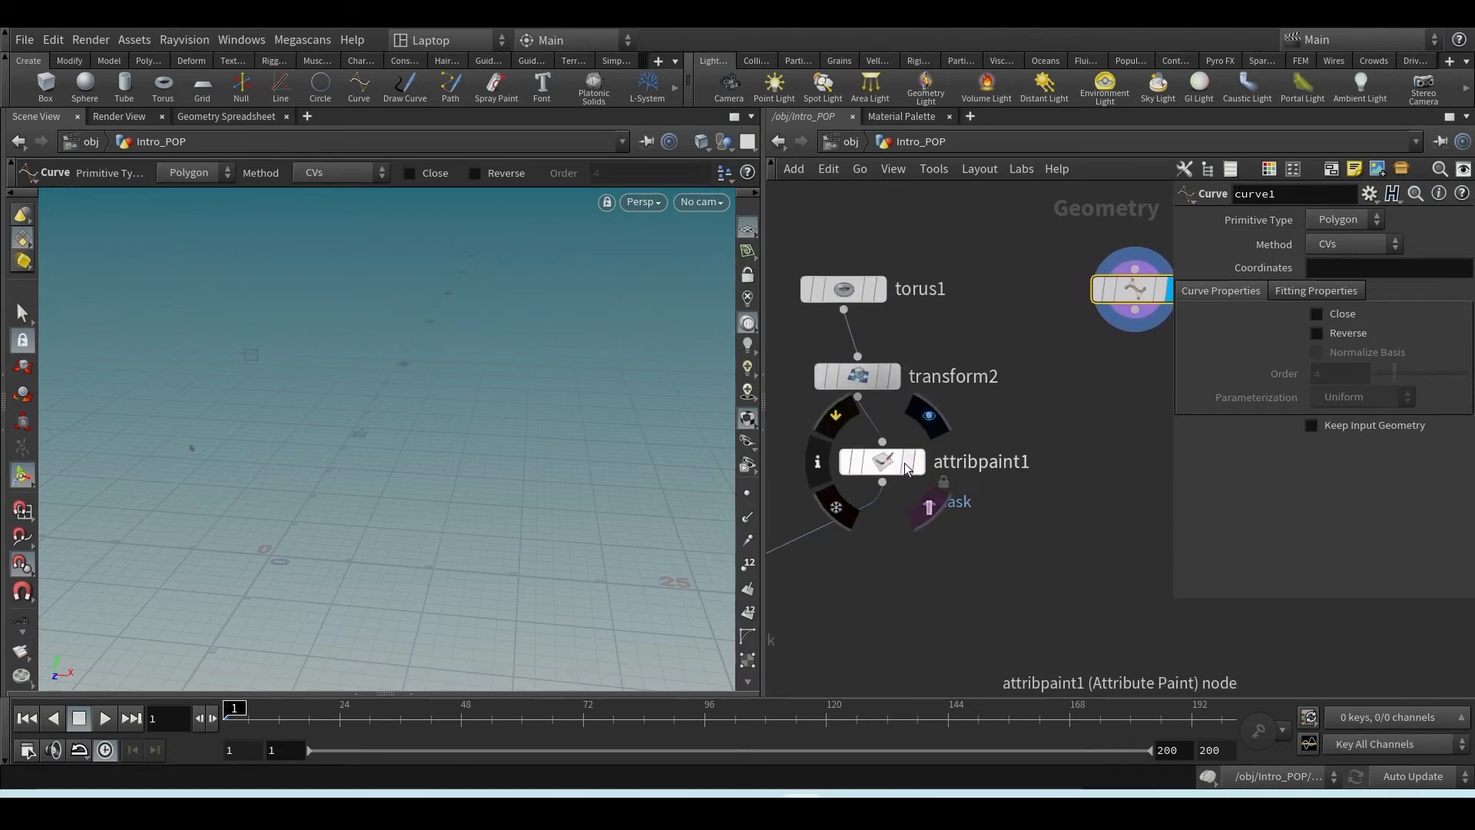
pyautogui.keyDown('alt'); pyautogui.moveTo(480, 529); pyautogui.dragTo(468, 457); pyautogui.keyUp('alt')
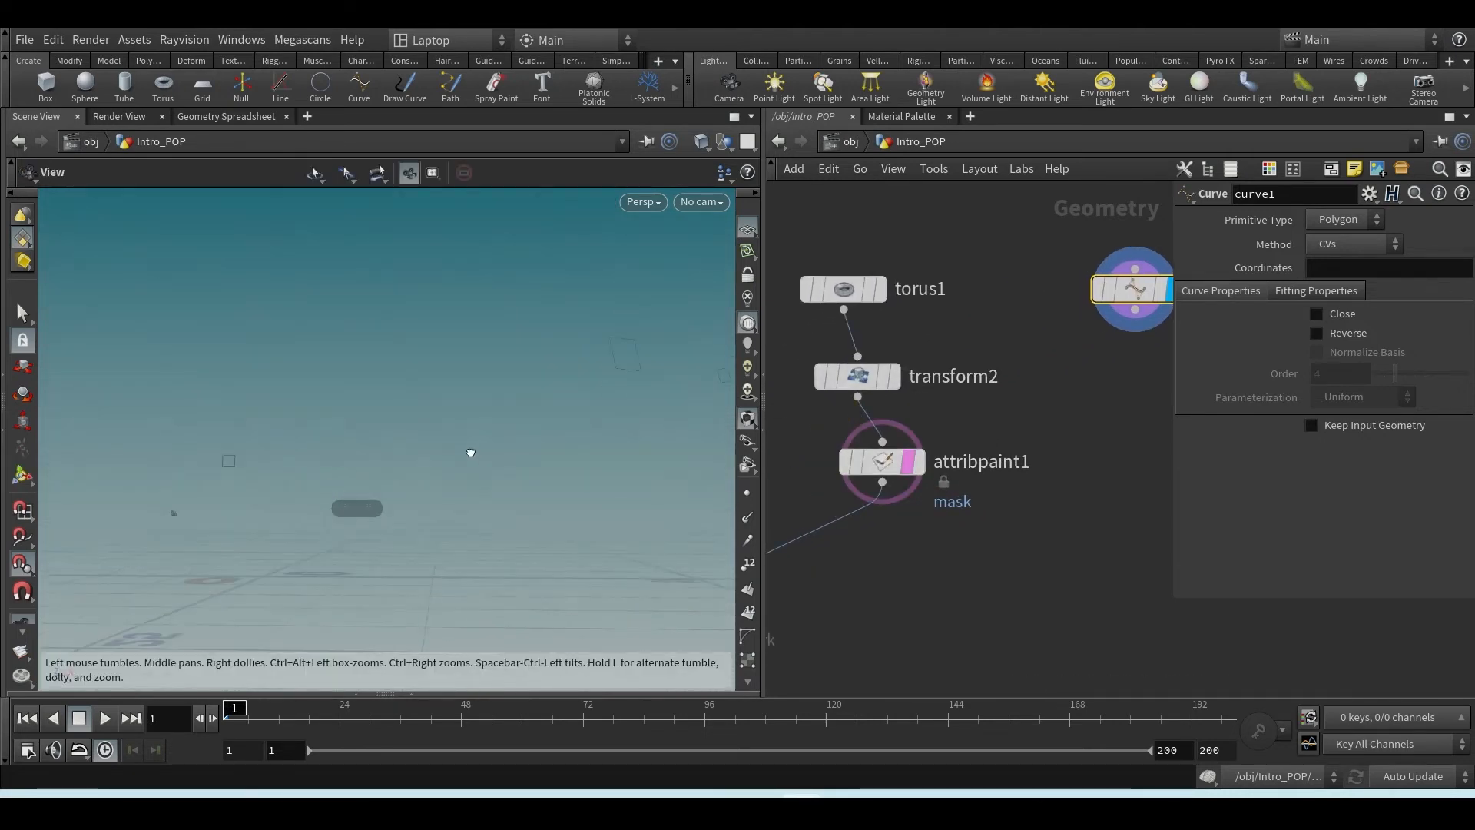
pyautogui.moveTo(402, 524); pyautogui.dragTo(401, 408)
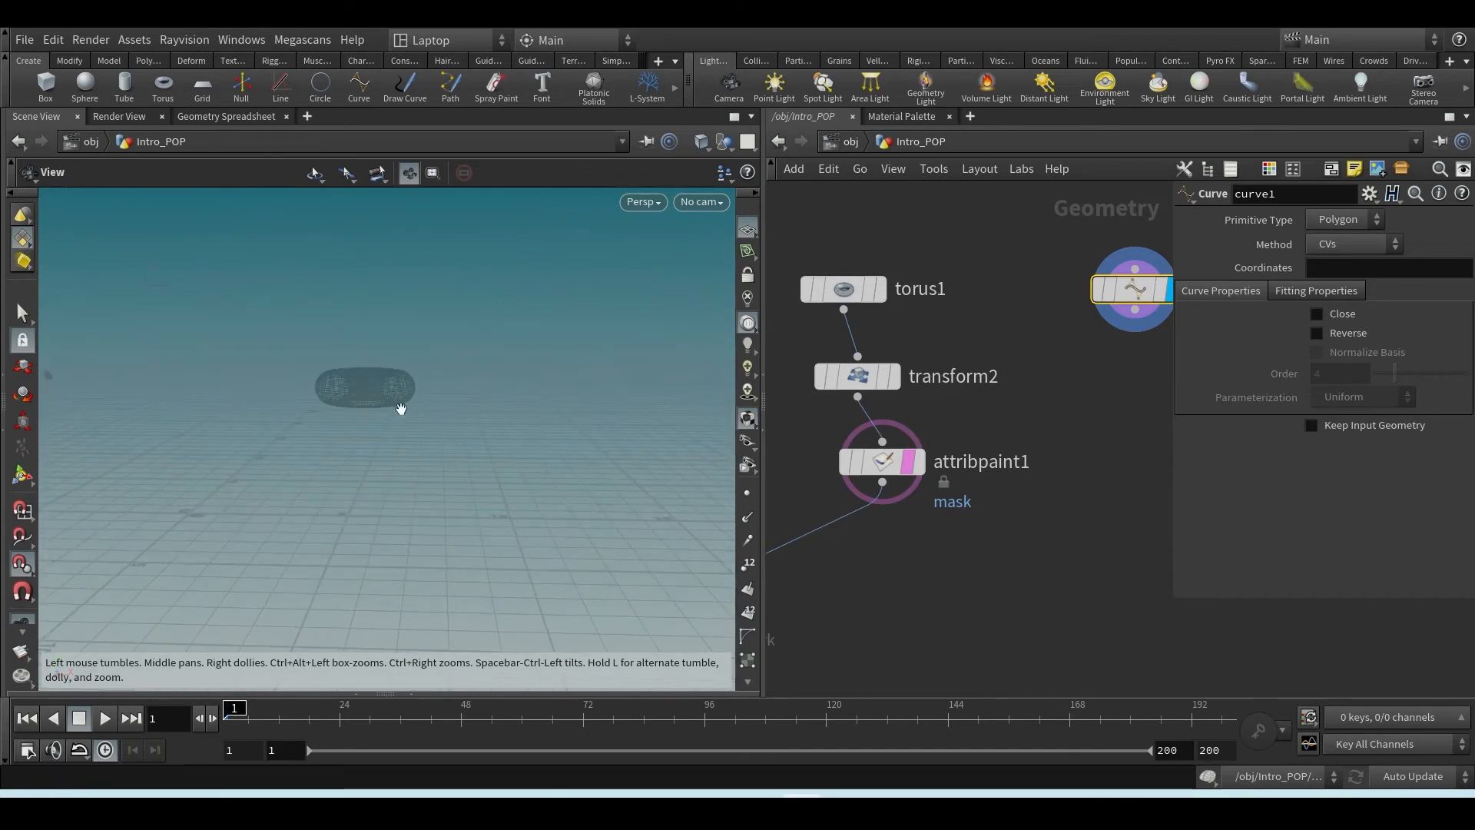
pyautogui.click(908, 467)
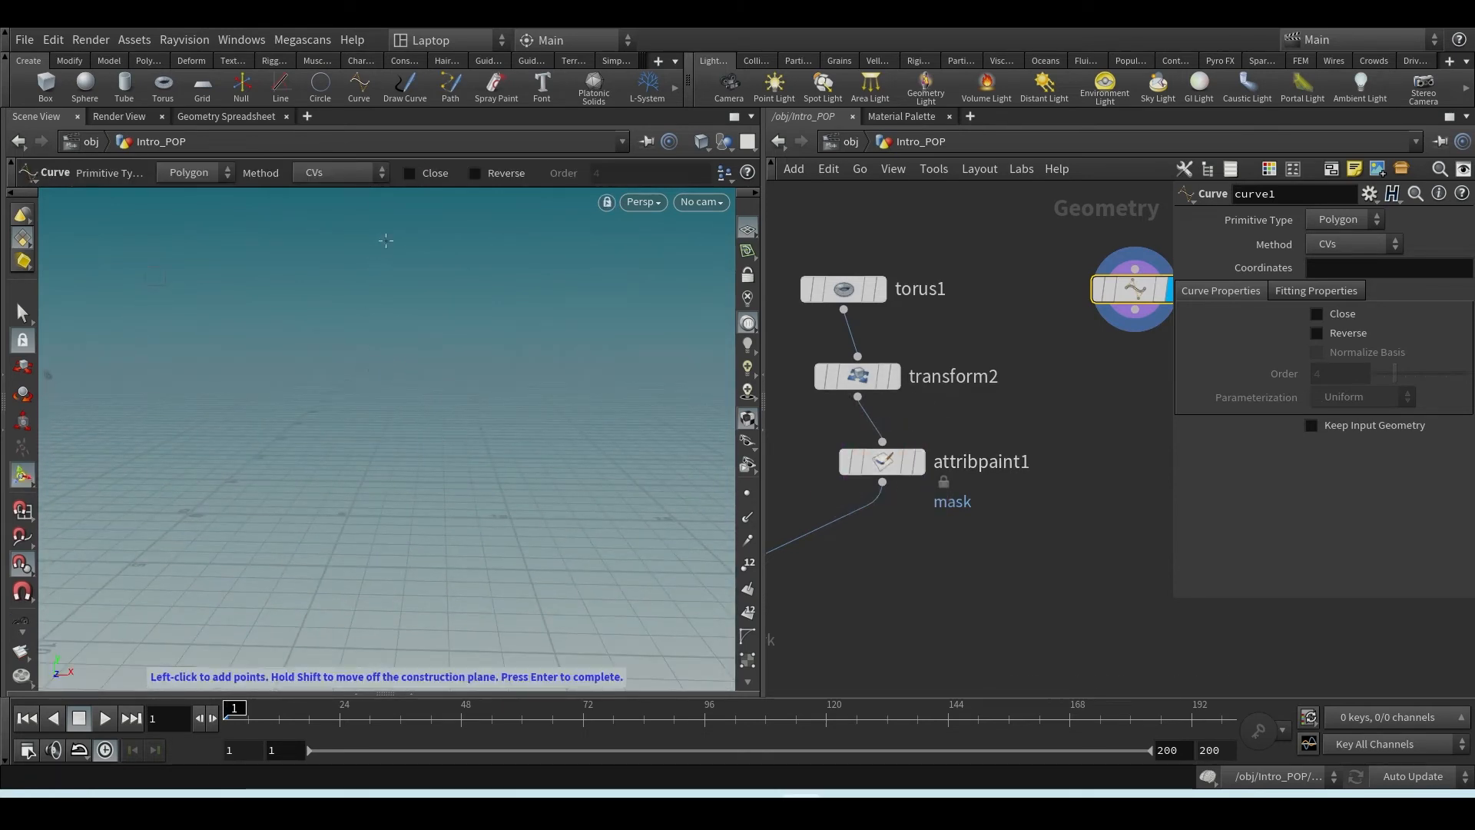
# - Draw curve1 as a wavy, mostly vertical polygon line from high in the scene down to the grid, and move its node closer to torus1
pyautogui.click(434, 213)
pyautogui.click(390, 248)
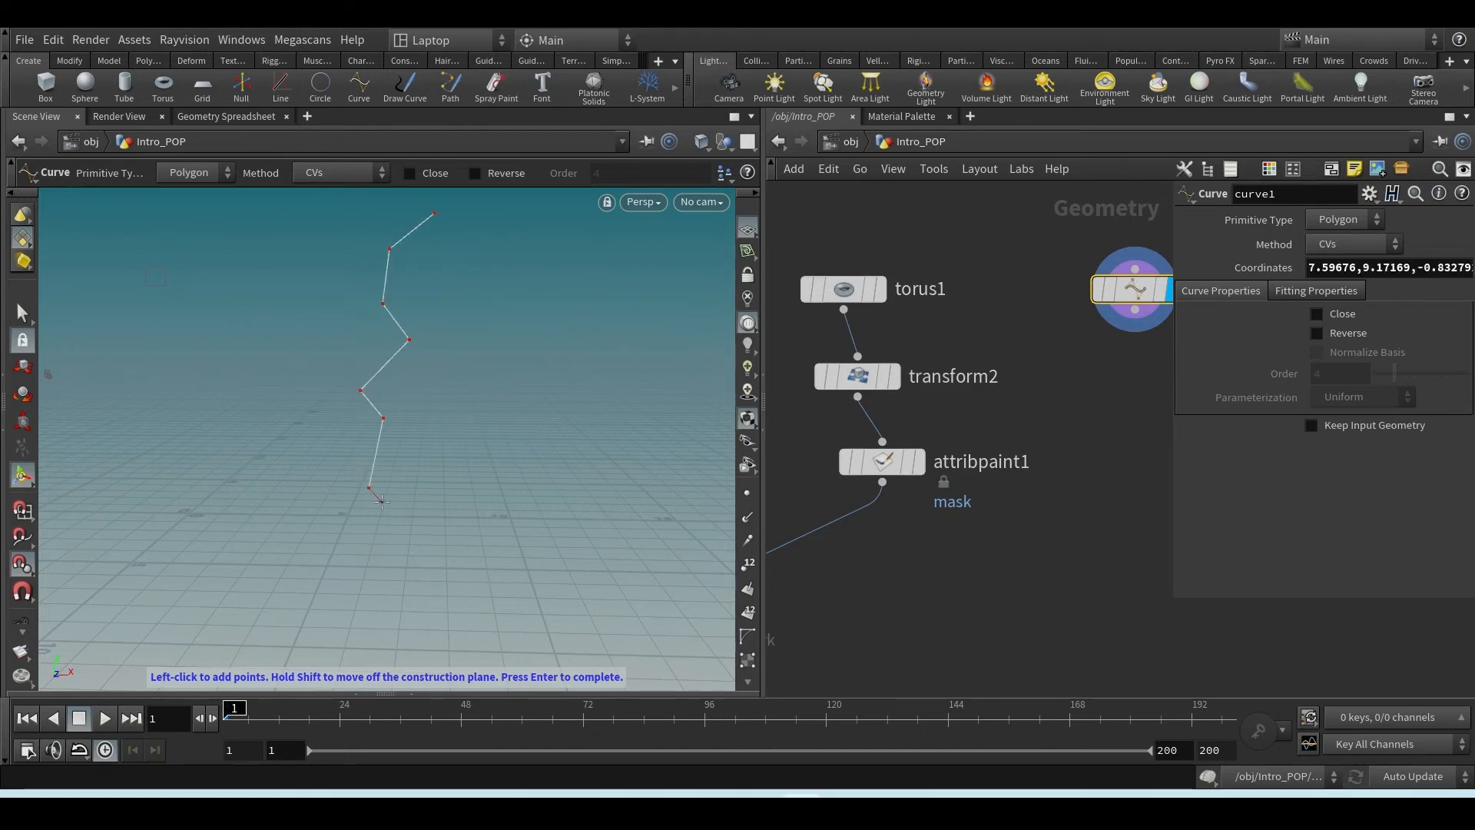
pyautogui.click(376, 603)
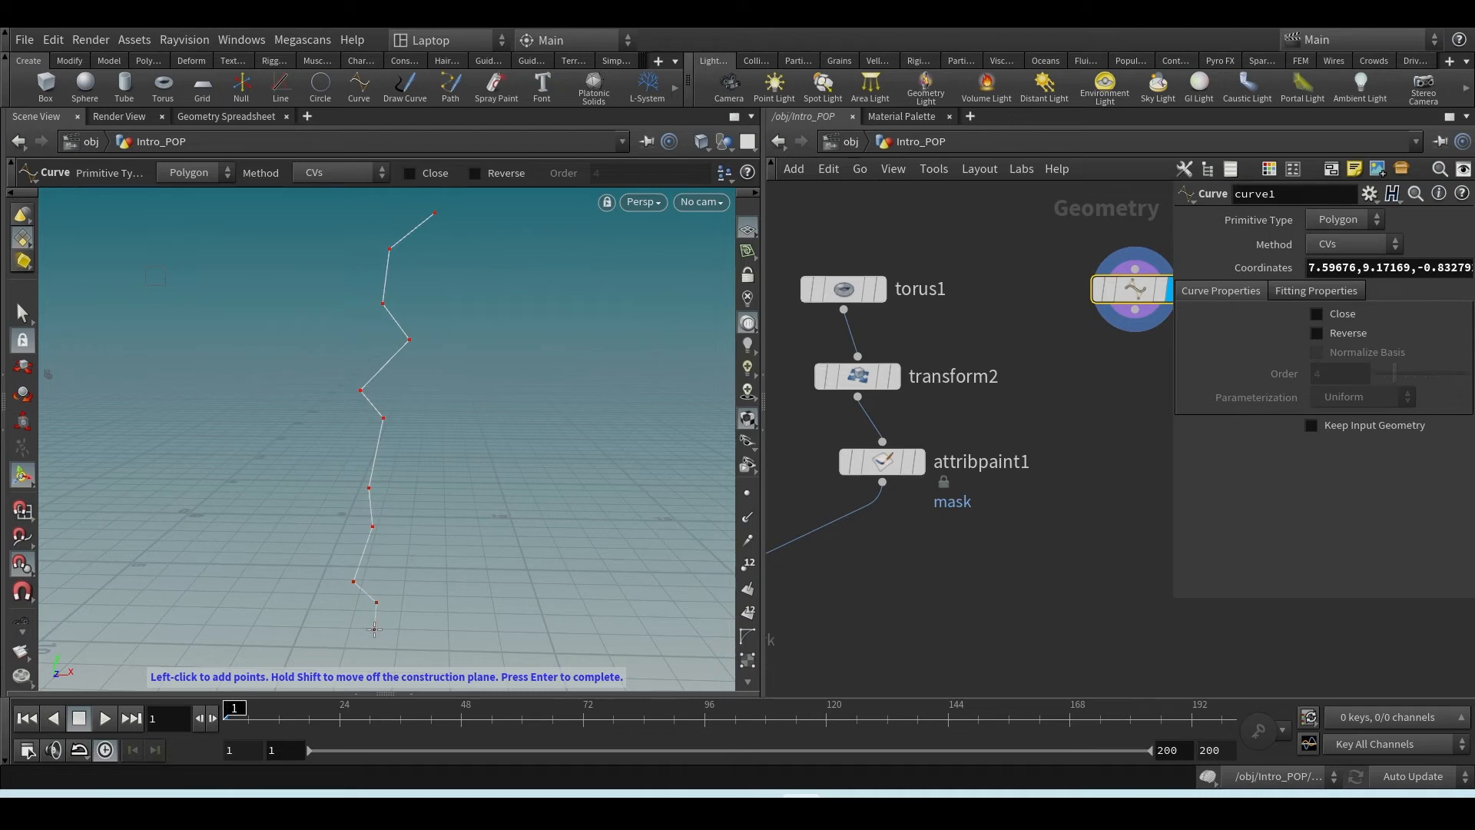
pyautogui.press('Return')
pyautogui.moveTo(1111, 302)
pyautogui.moveTo(1111, 302); pyautogui.dragTo(1055, 302)
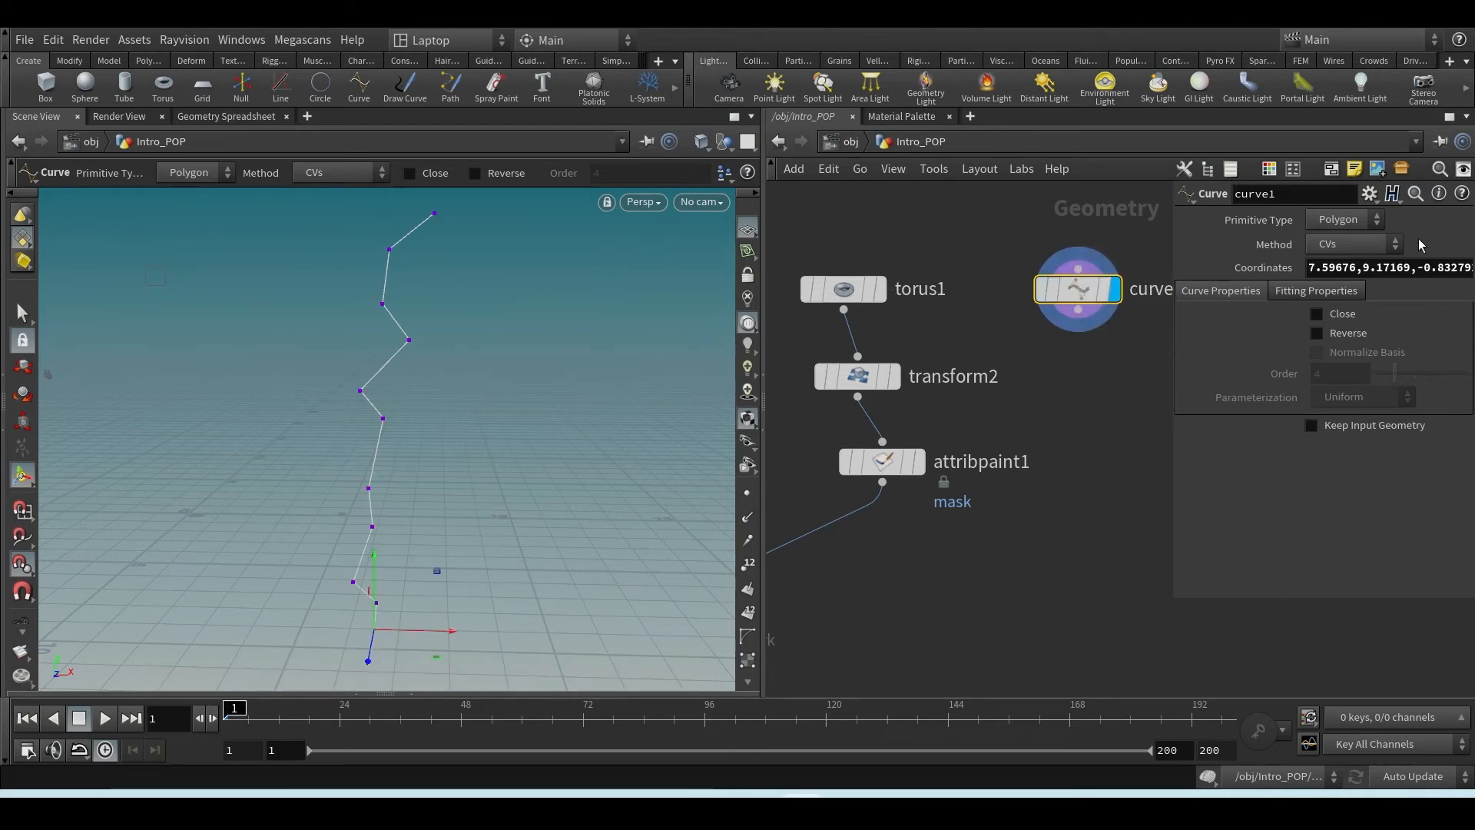
# - Compare the Polygon and NURBS primitive types on curve1, ending with NURBS for a smooth curve
pyautogui.click(1356, 222)
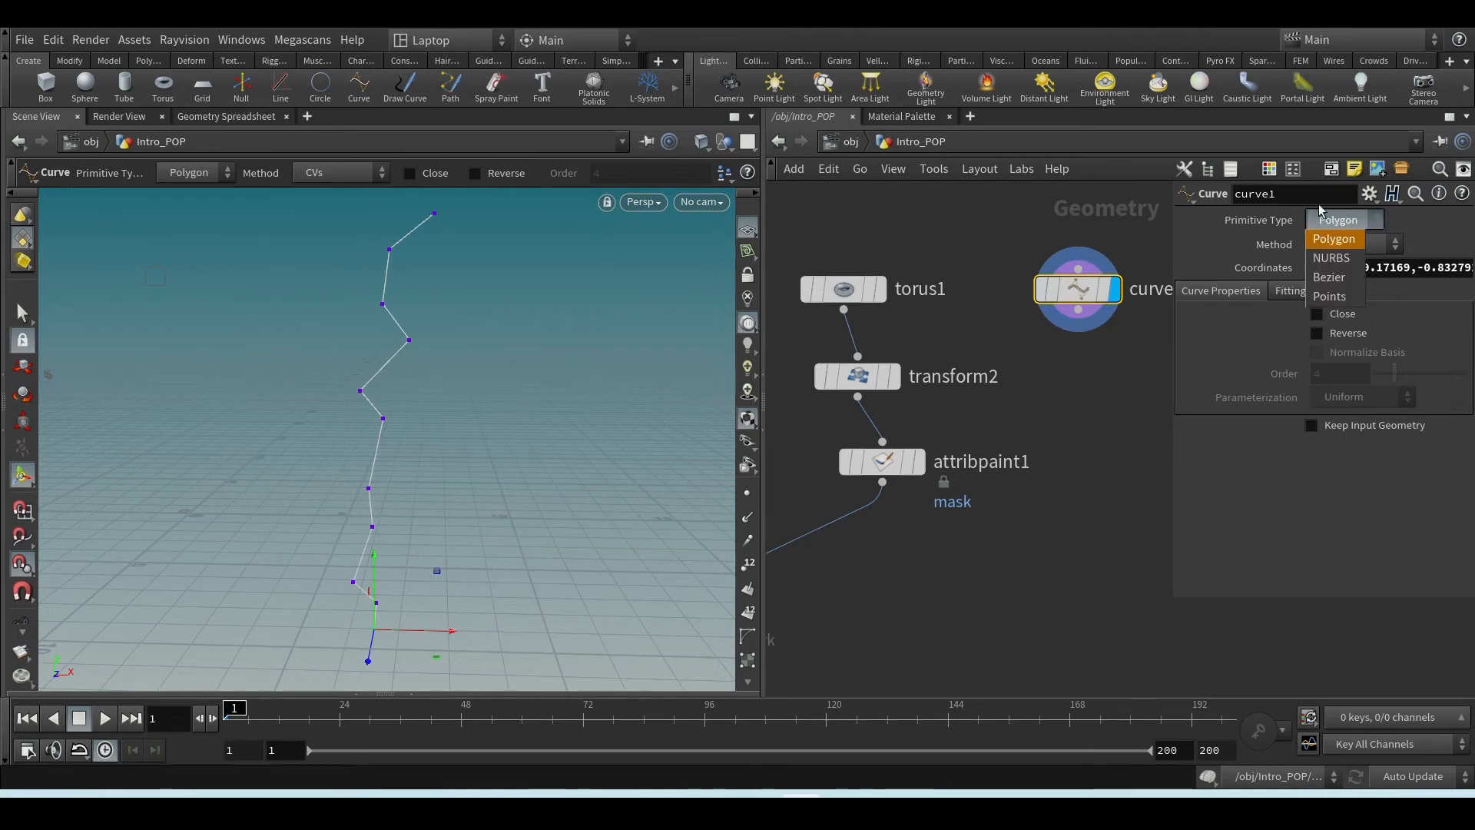
pyautogui.click(1346, 262)
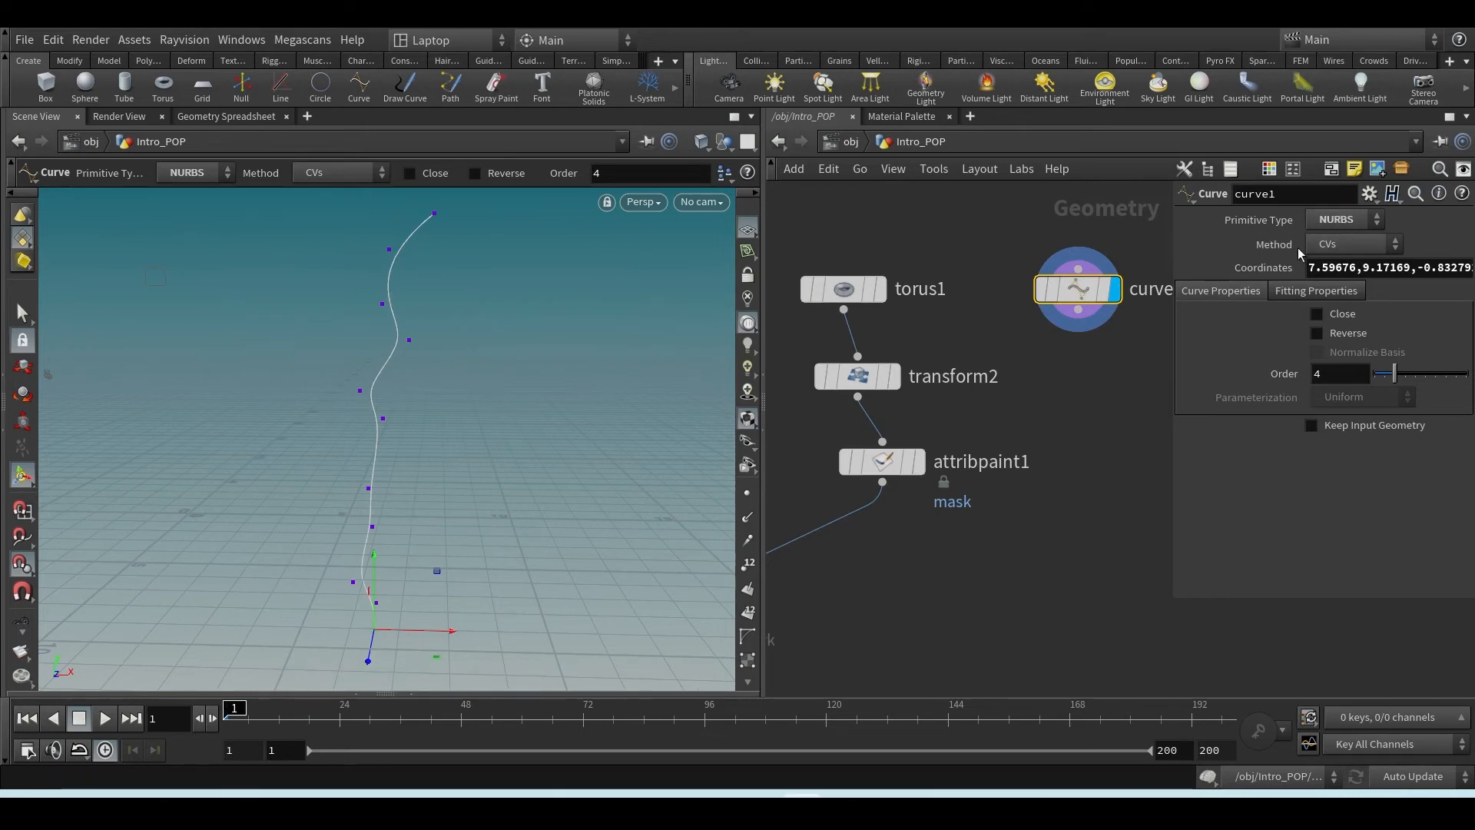
pyautogui.click(1340, 220)
pyautogui.click(1332, 240)
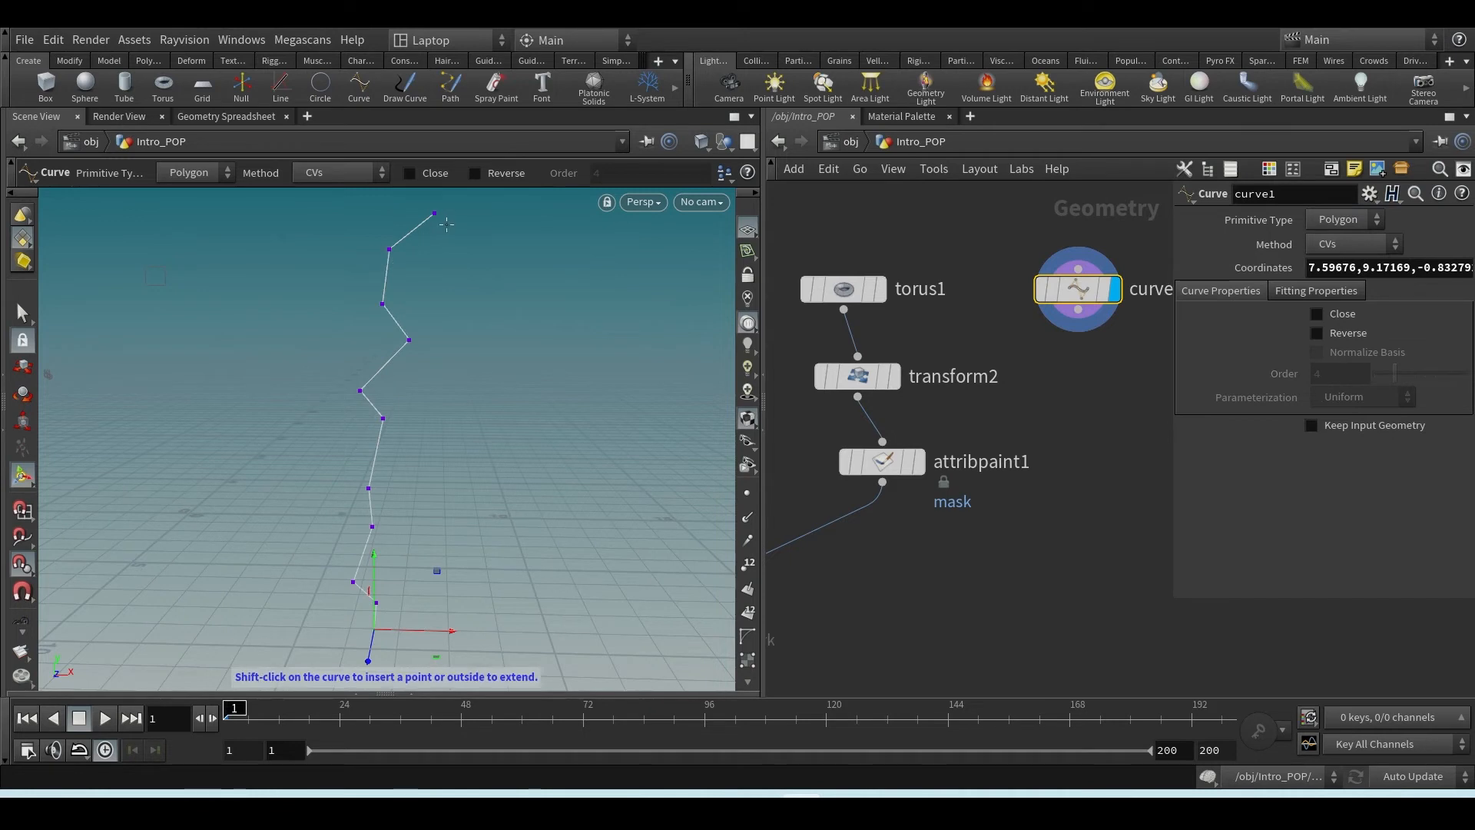
pyautogui.click(1340, 219)
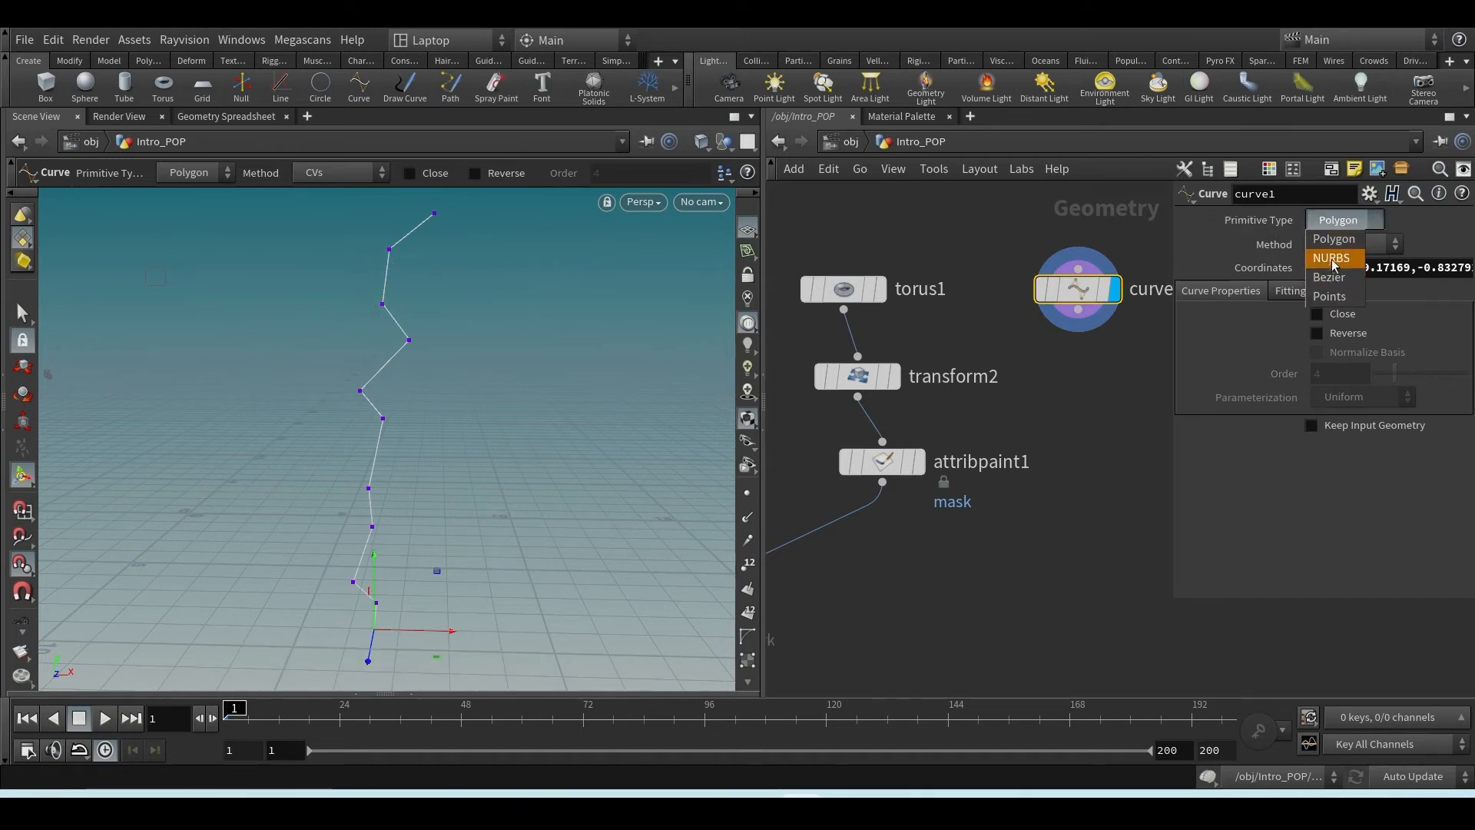
pyautogui.click(1335, 258)
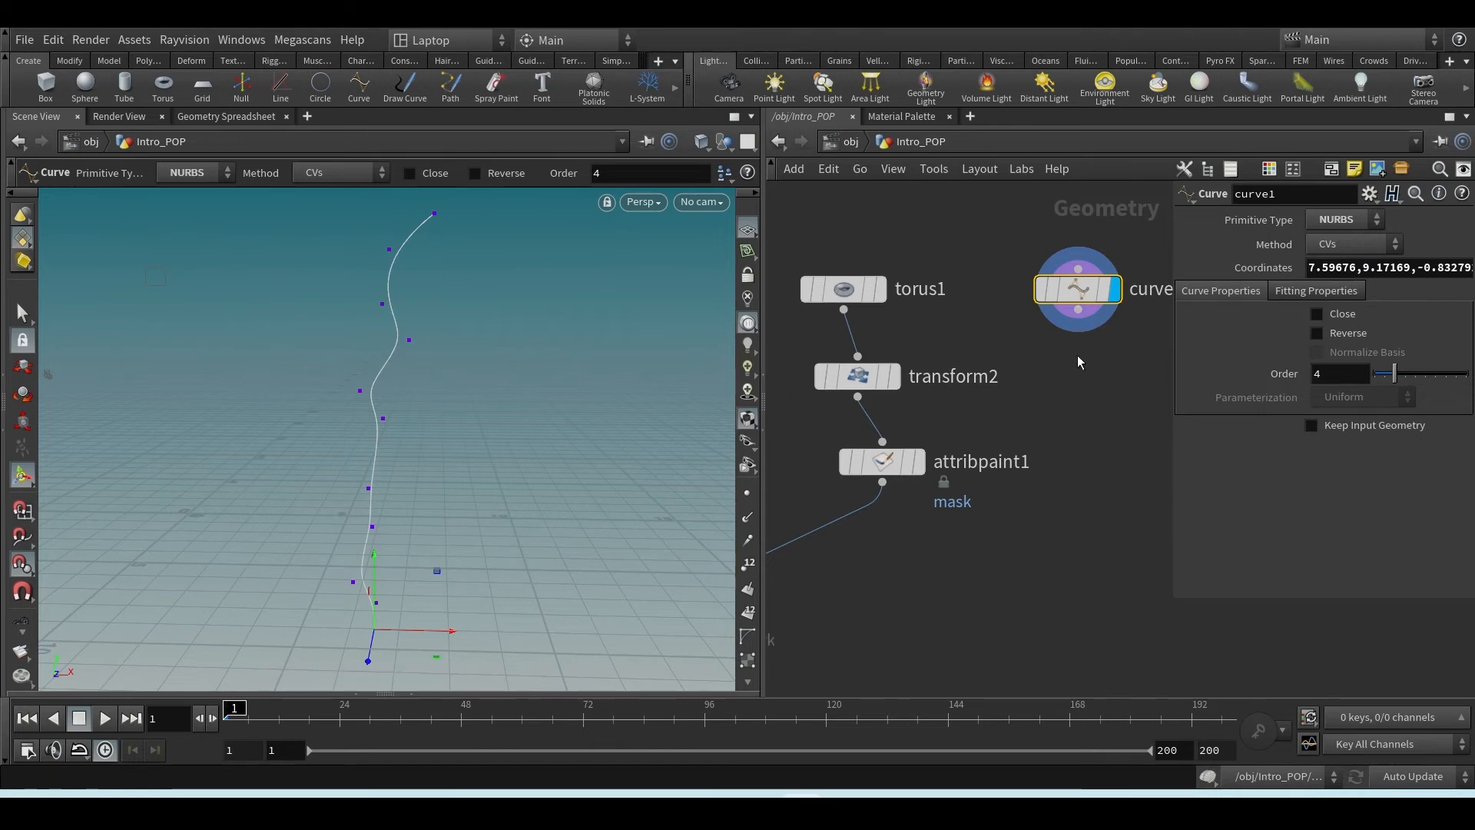
# - Connect a Null node below curve1 and display it
pyautogui.moveTo(1077, 357); pyautogui.dragTo(980, 340, button='middle')
pyautogui.moveTo(975, 274); pyautogui.dragTo(1025, 395)
pyautogui.write('null')
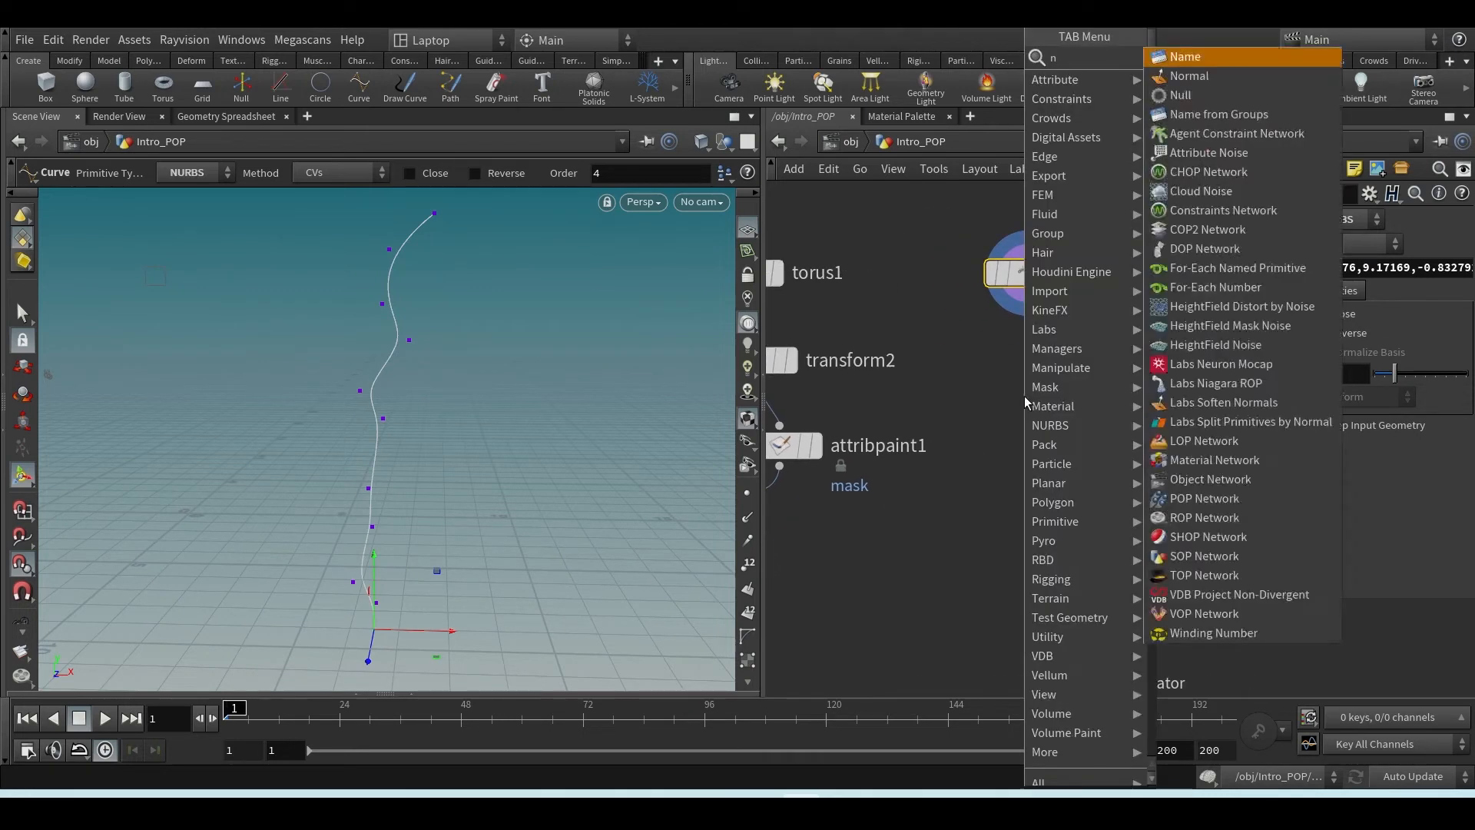
pyautogui.press('Return')
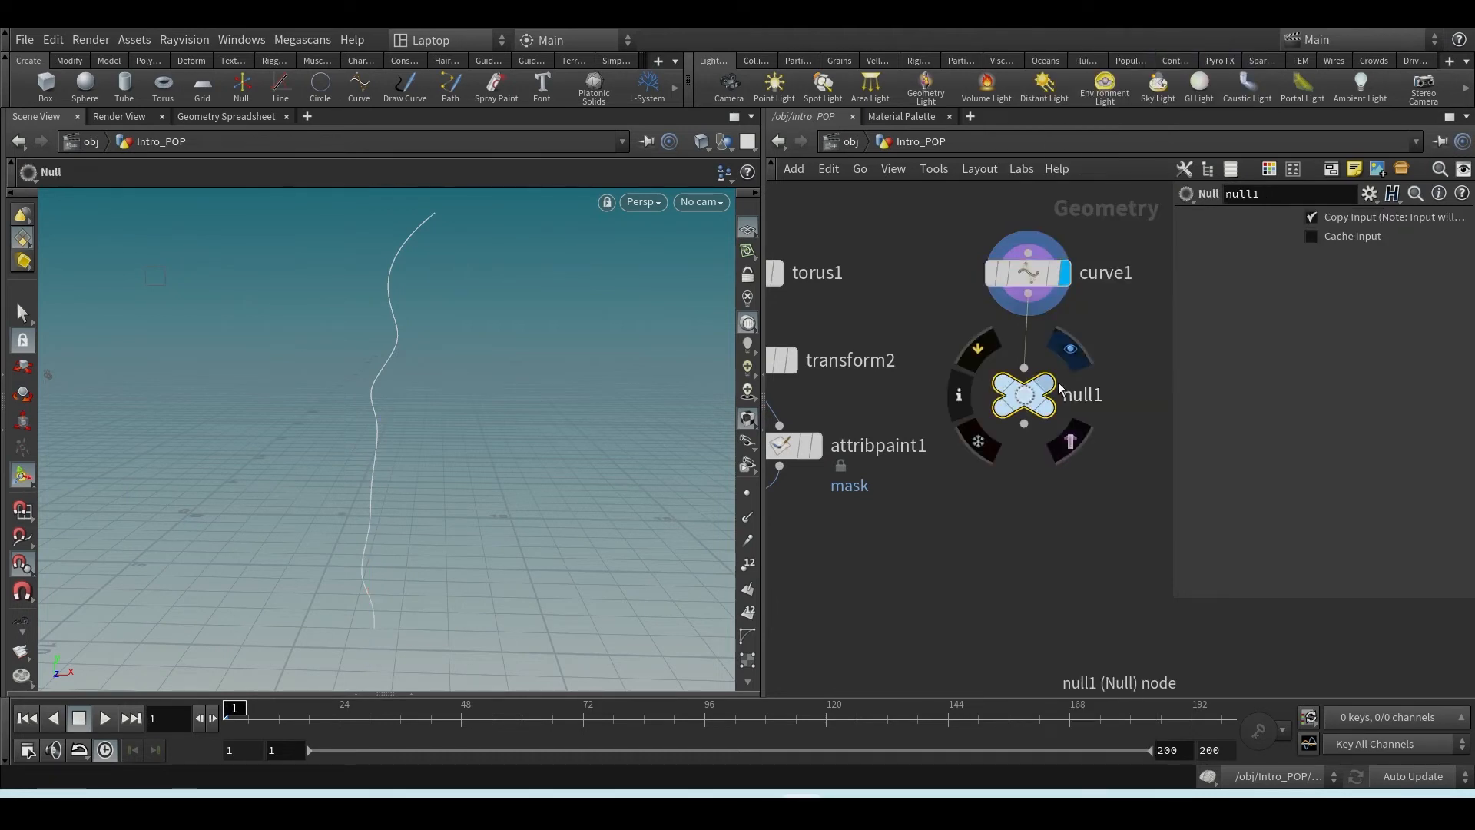
pyautogui.click(1067, 351)
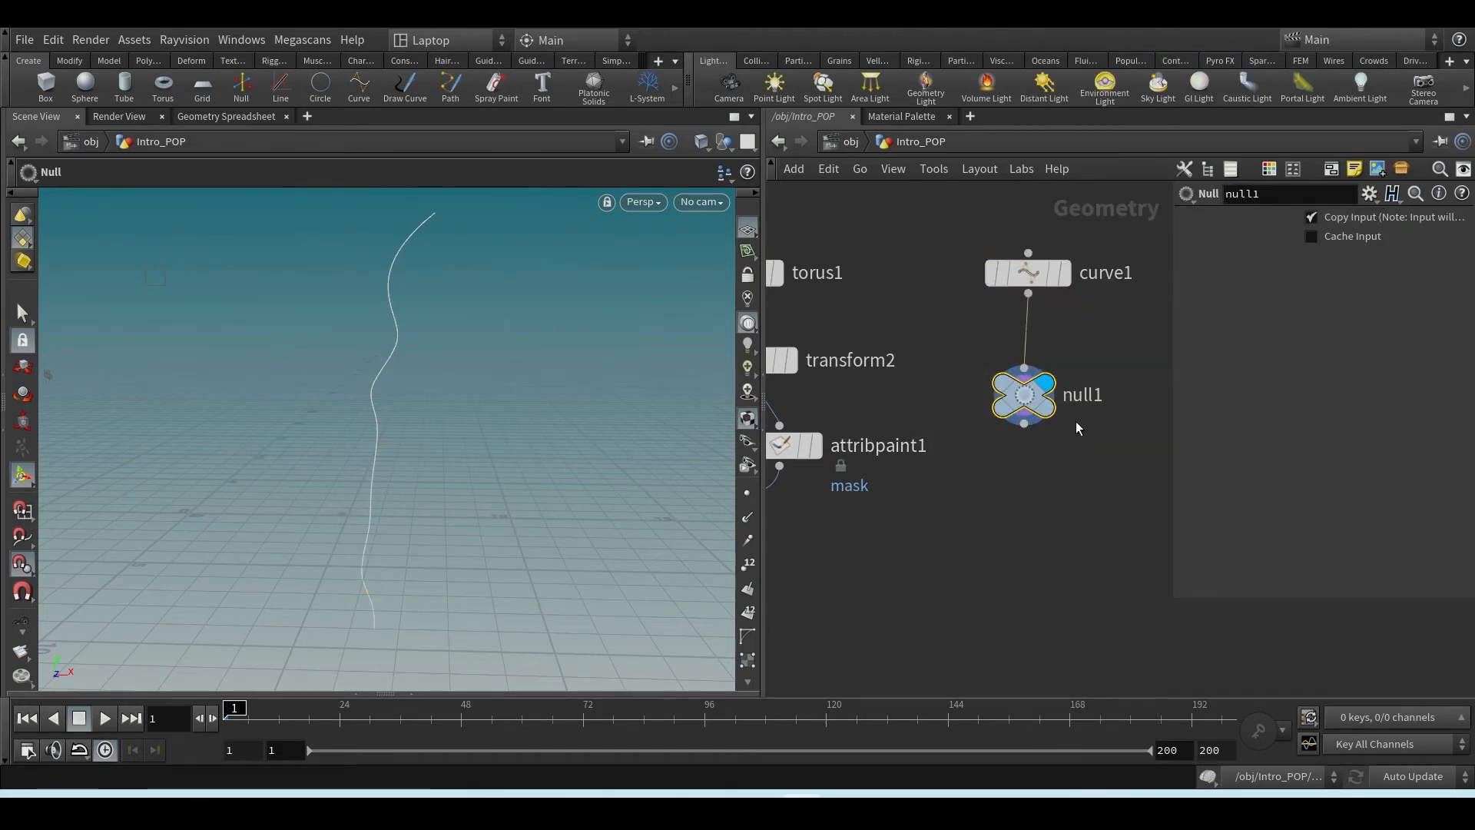
# - Rename the null under curve1 as OUT_CUrve and connect it to popnet's third input
pyautogui.doubleClick(1083, 394)
pyautogui.write('OUT_')
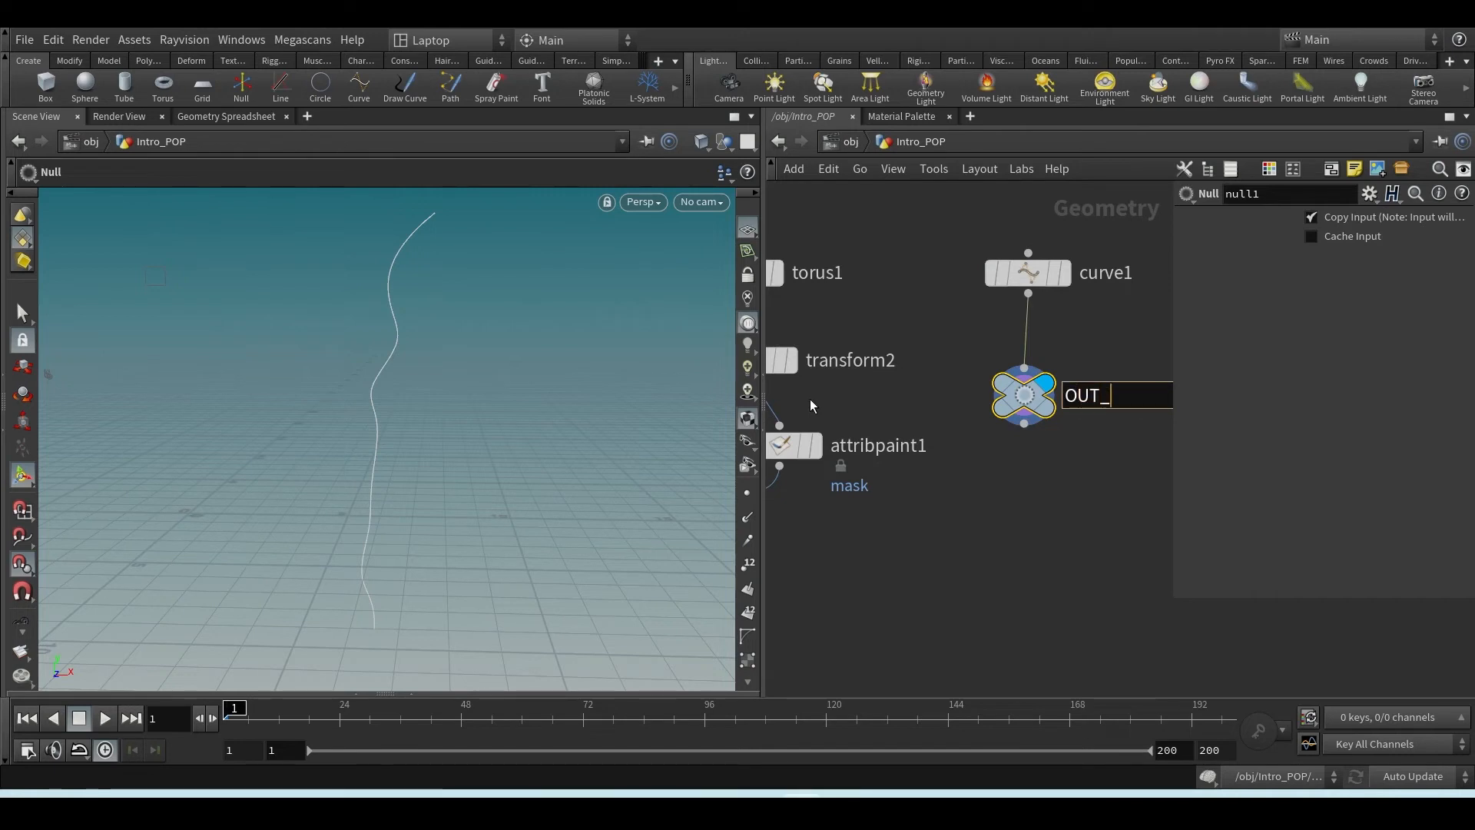
pyautogui.write('CUrve')
pyautogui.press('Return')
pyautogui.press('h')
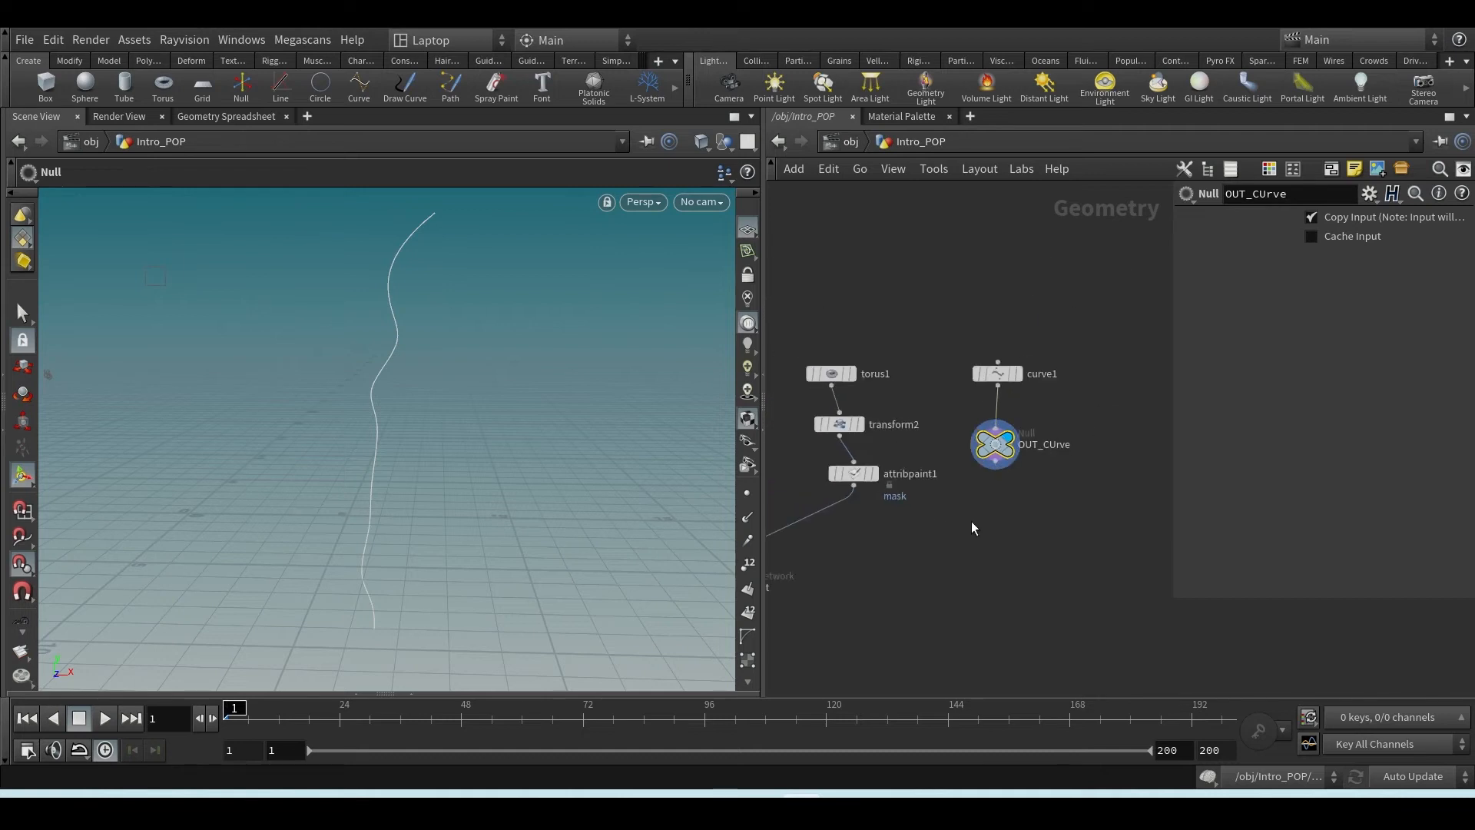
pyautogui.moveTo(1124, 383); pyautogui.dragTo(801, 491)
# - Inside popnet, set popcurveforce1's SOP Path to /obj/Intro_POP/OUT_CUrve
pyautogui.doubleClick(800, 491)
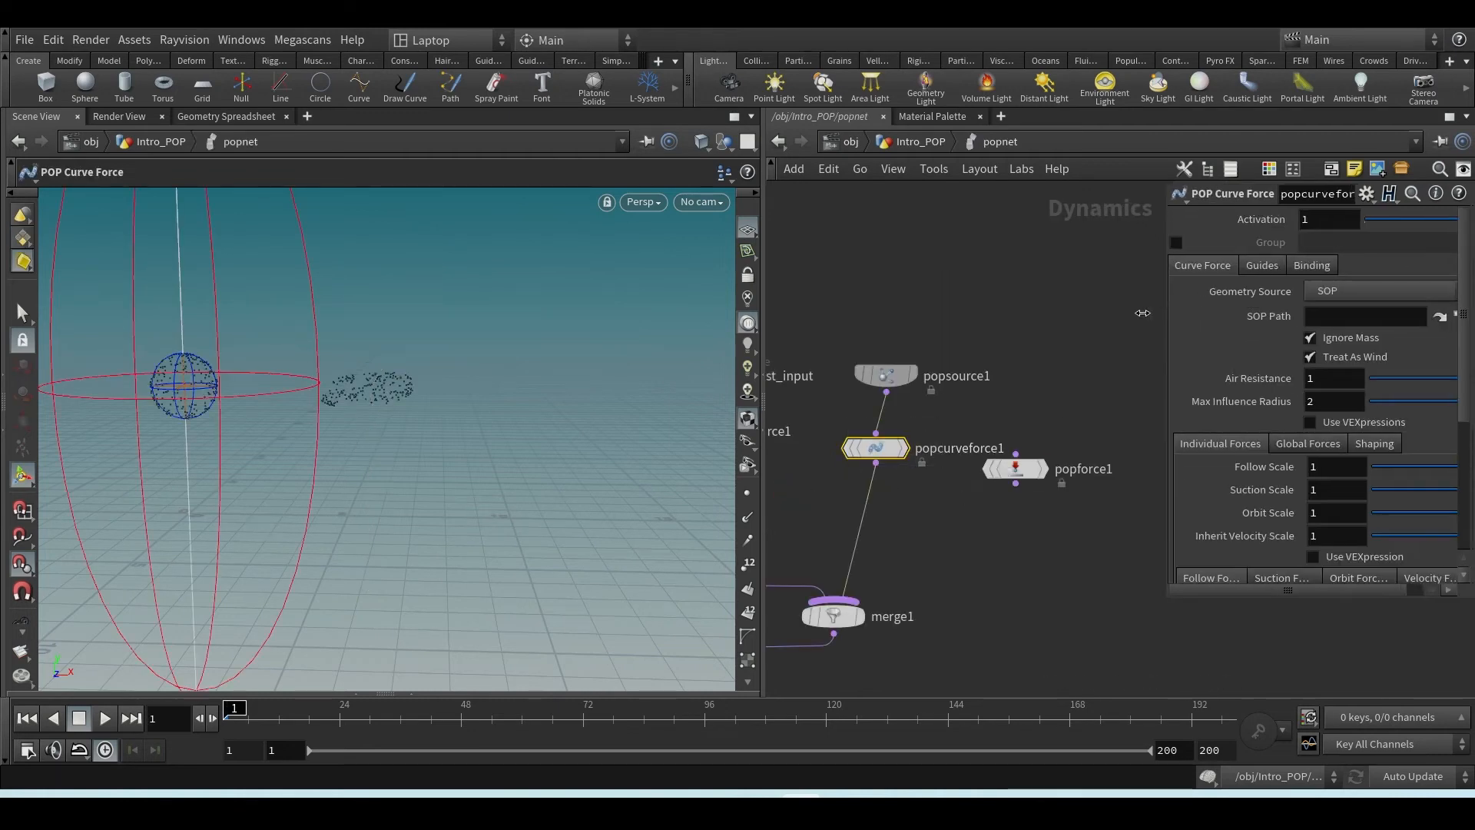
pyautogui.moveTo(1172, 307); pyautogui.dragTo(941, 307)
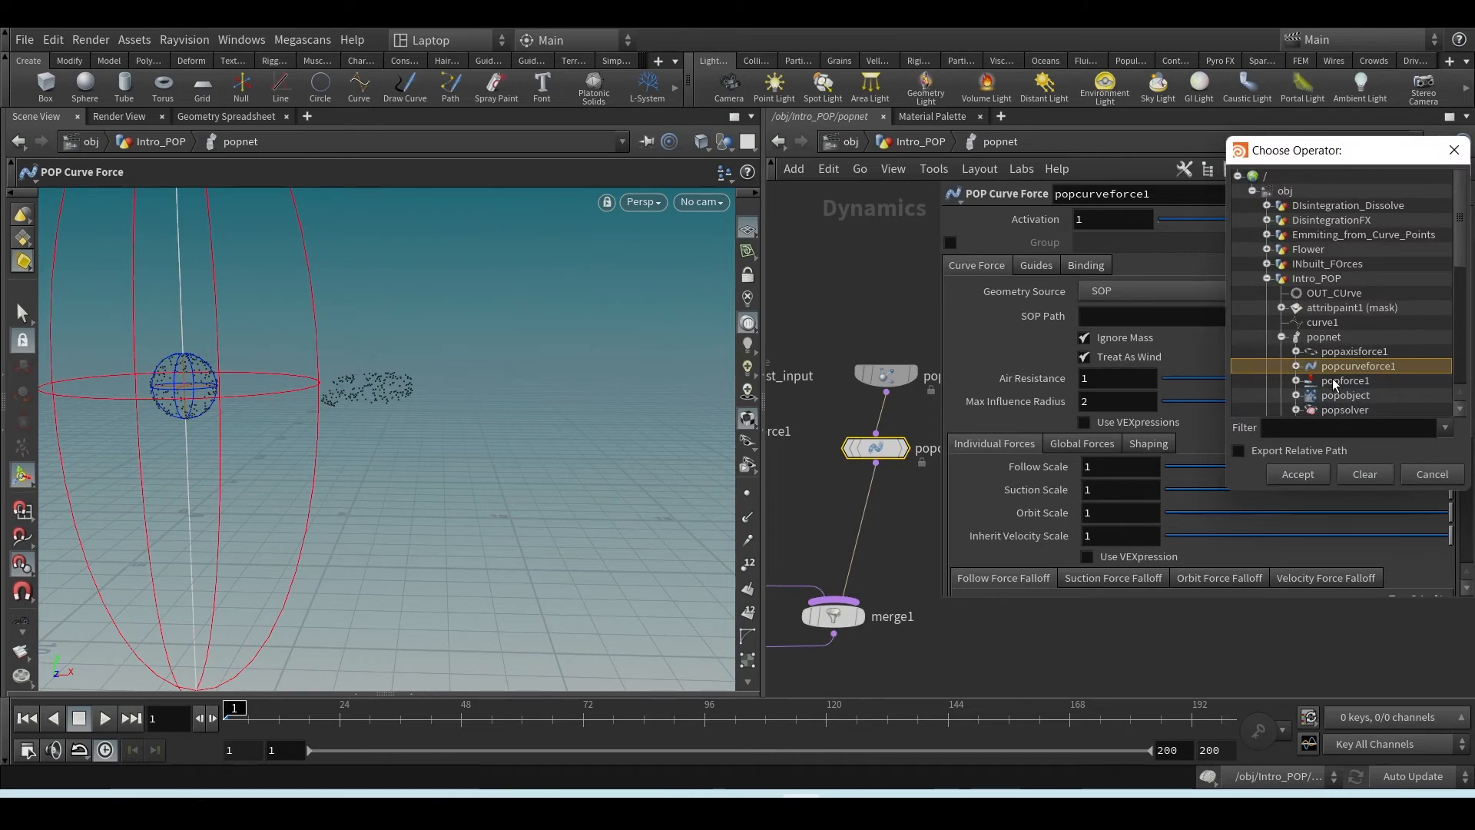
pyautogui.click(1331, 294)
pyautogui.click(1298, 474)
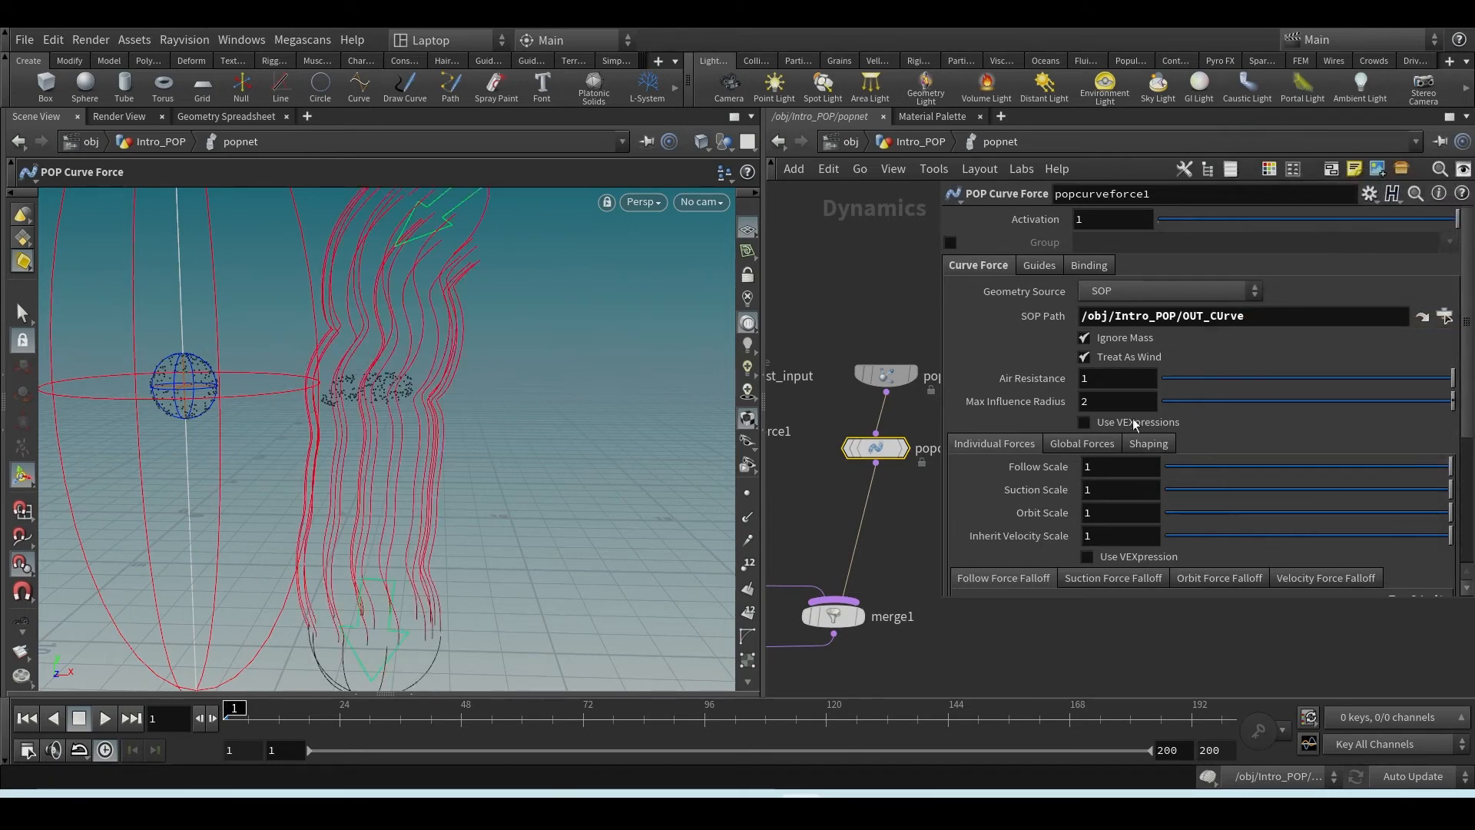
pyautogui.click(927, 140)
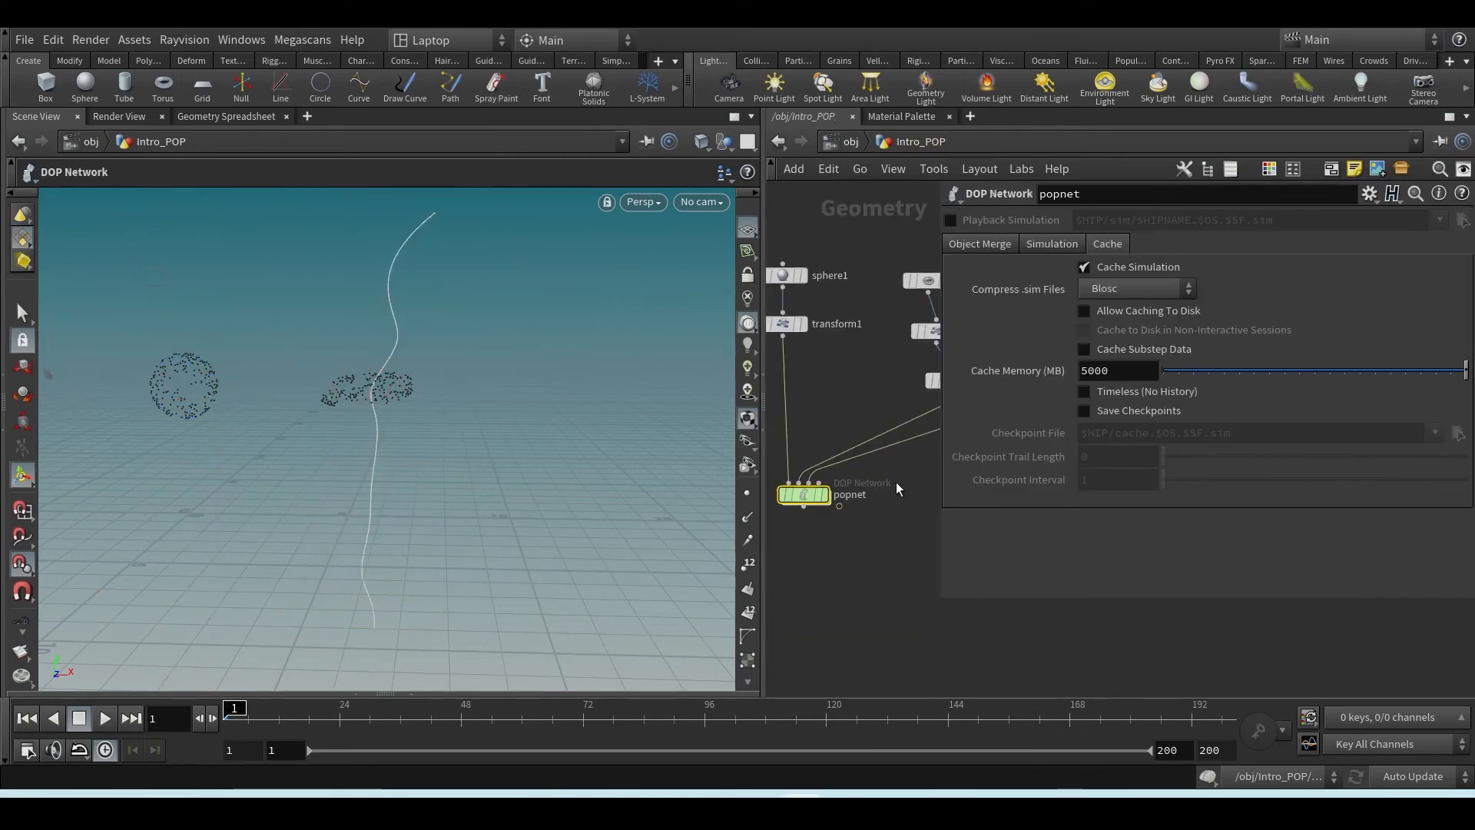
pyautogui.click(828, 453)
pyautogui.moveTo(832, 561); pyautogui.dragTo(1066, 503, button='middle')
pyautogui.doubleClick(780, 530)
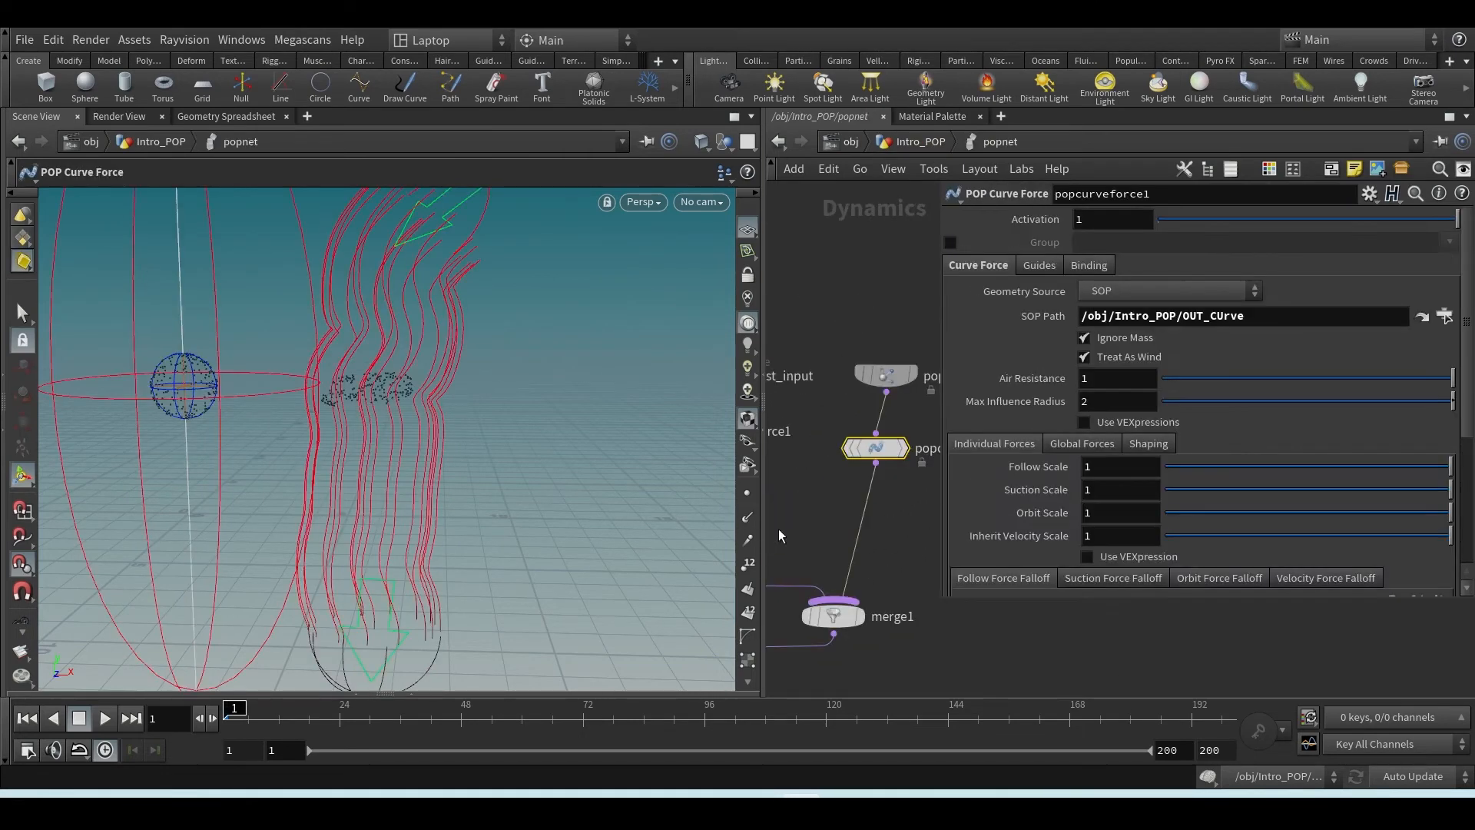
pyautogui.tripleClick(1160, 317)
pyautogui.write('Weight vs mass1')
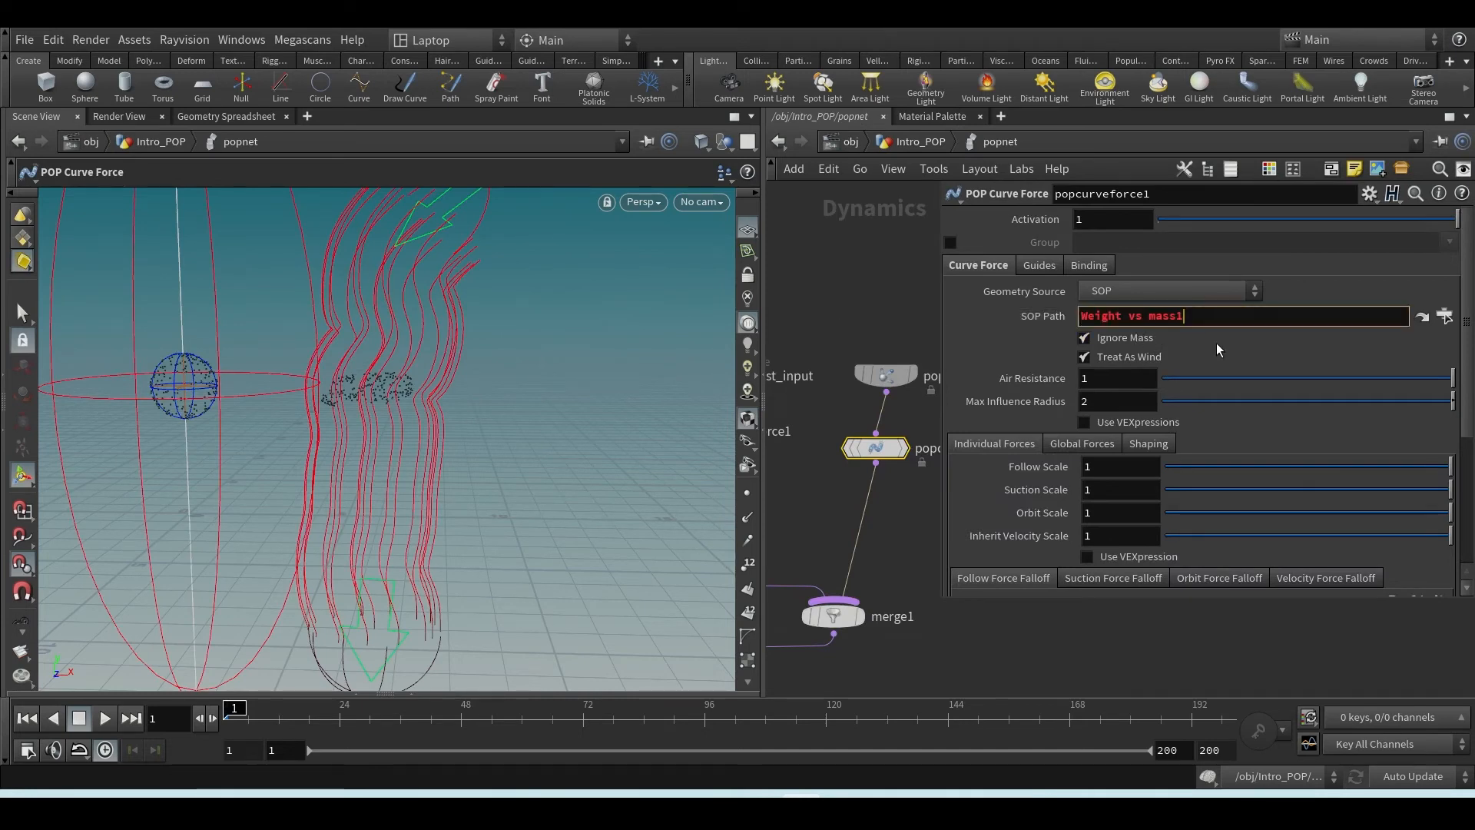
pyautogui.hotkey('ctrl', 'z')
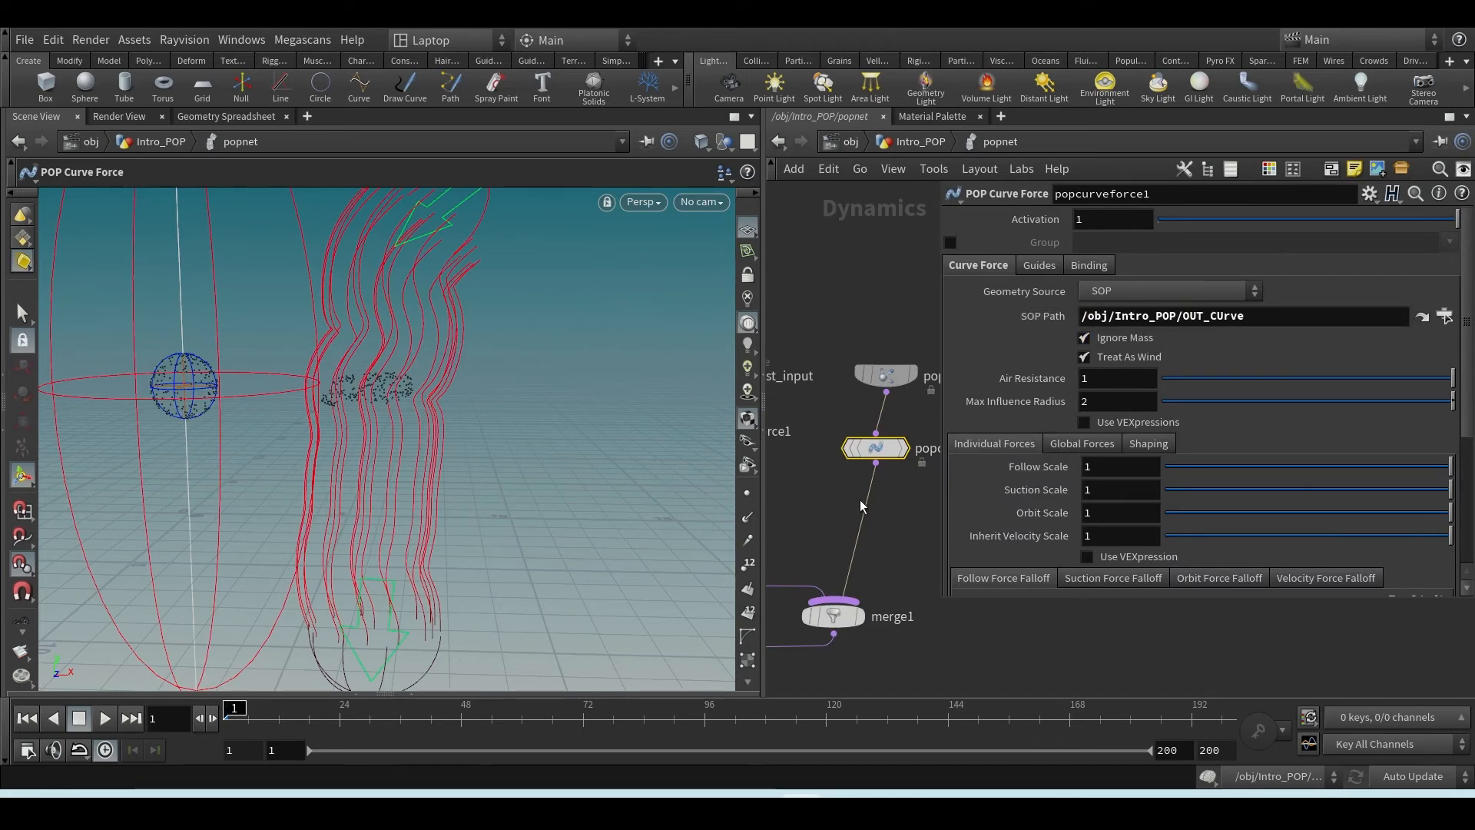
# - Check which popnet input the curve null feeds, and set popcurveforce1's Geometry Source to Use Third Context Geometry
pyautogui.moveTo(938, 403); pyautogui.dragTo(1051, 393)
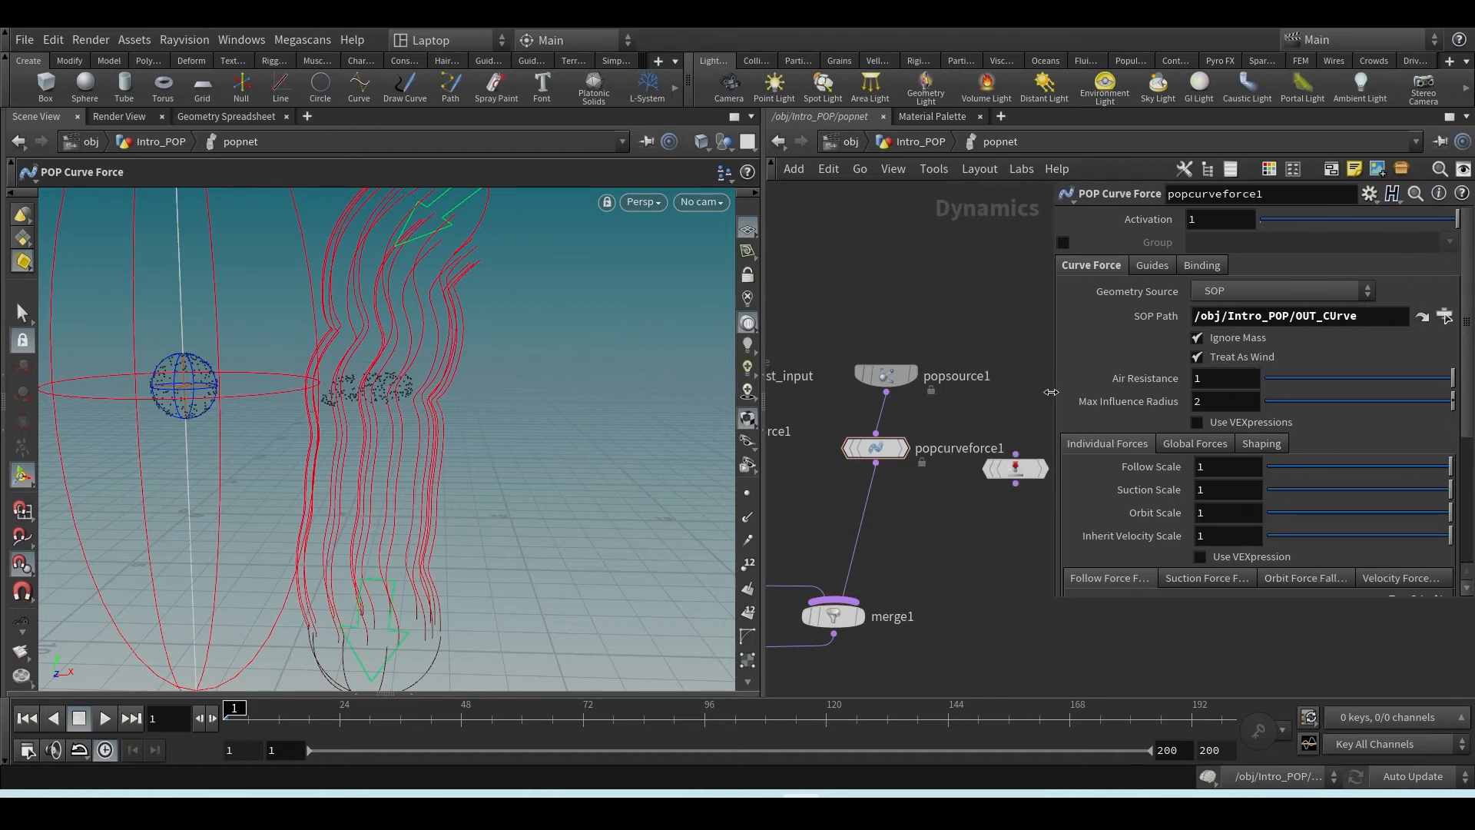
pyautogui.click(1230, 290)
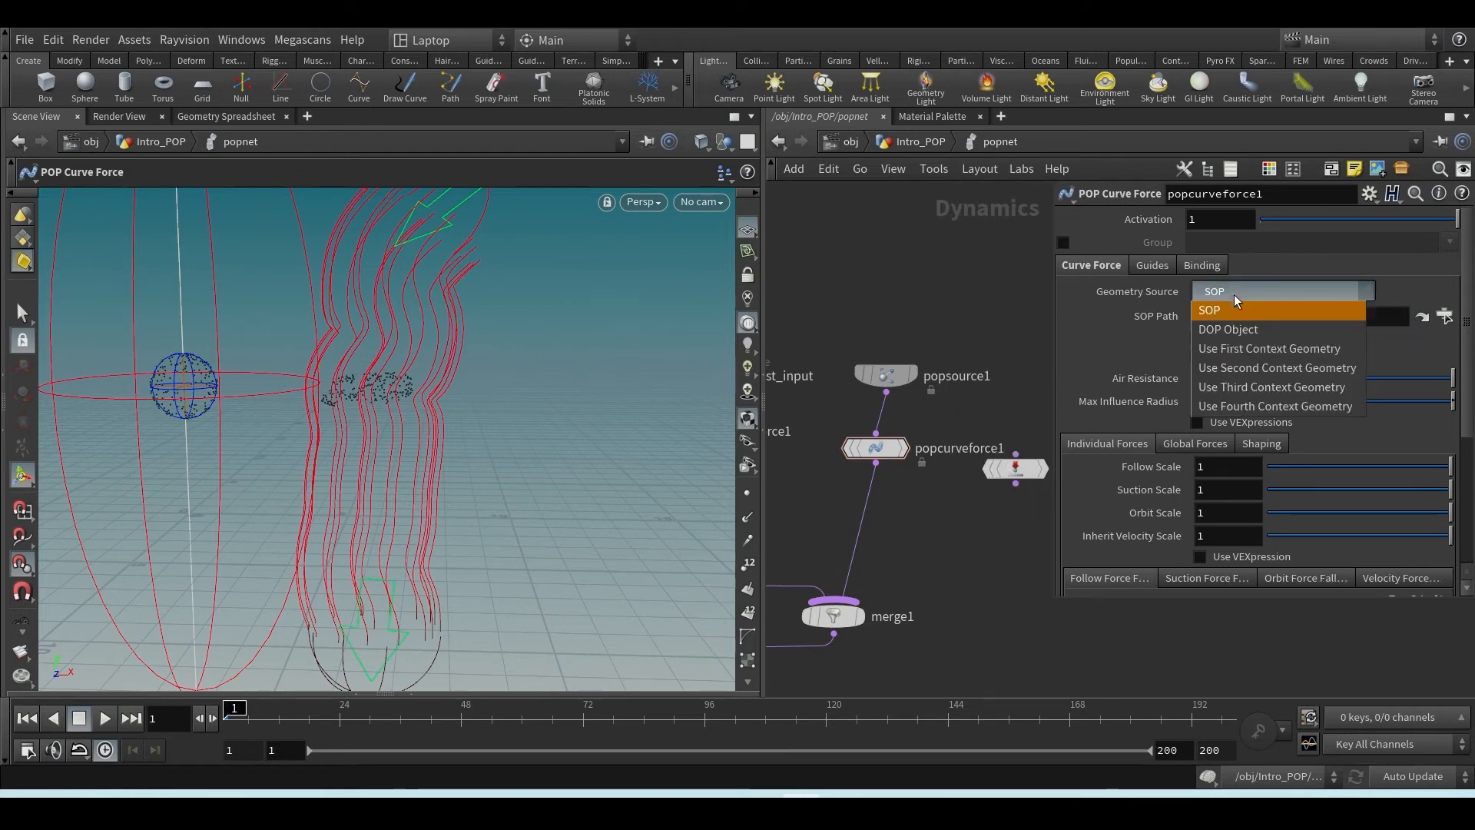
pyautogui.click(1269, 375)
pyautogui.click(918, 142)
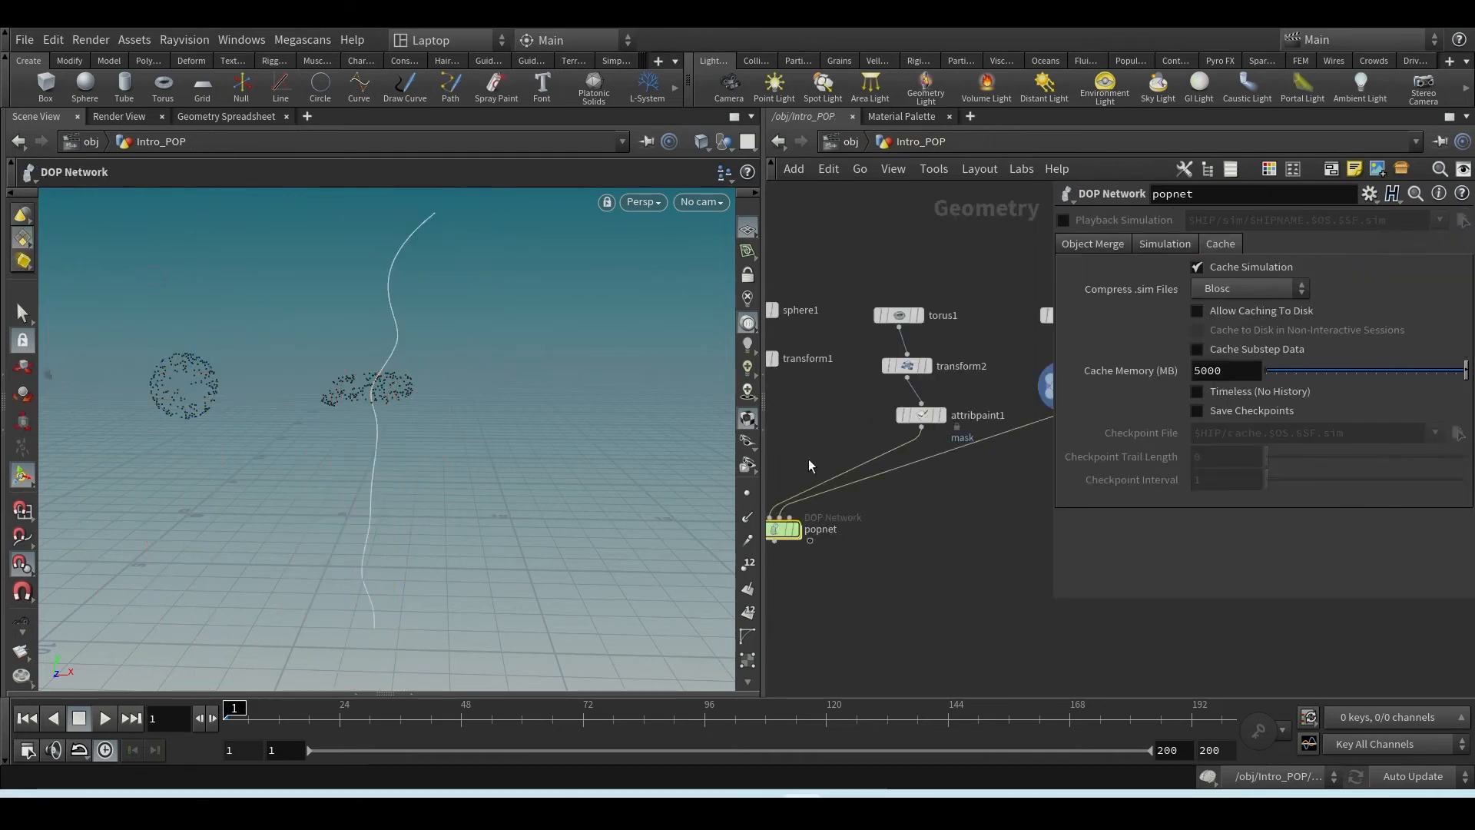
pyautogui.doubleClick(879, 527)
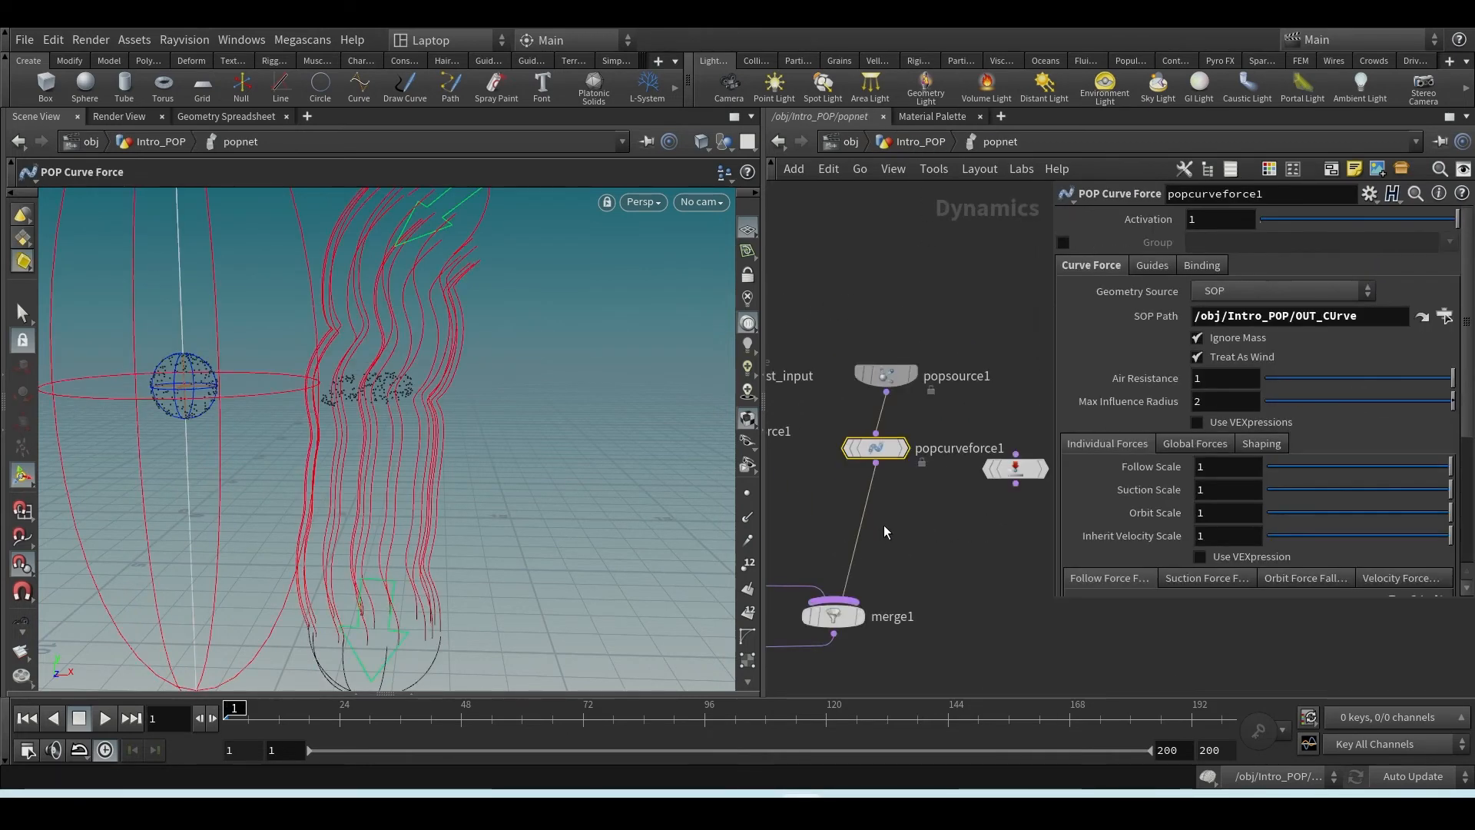
pyautogui.click(1233, 292)
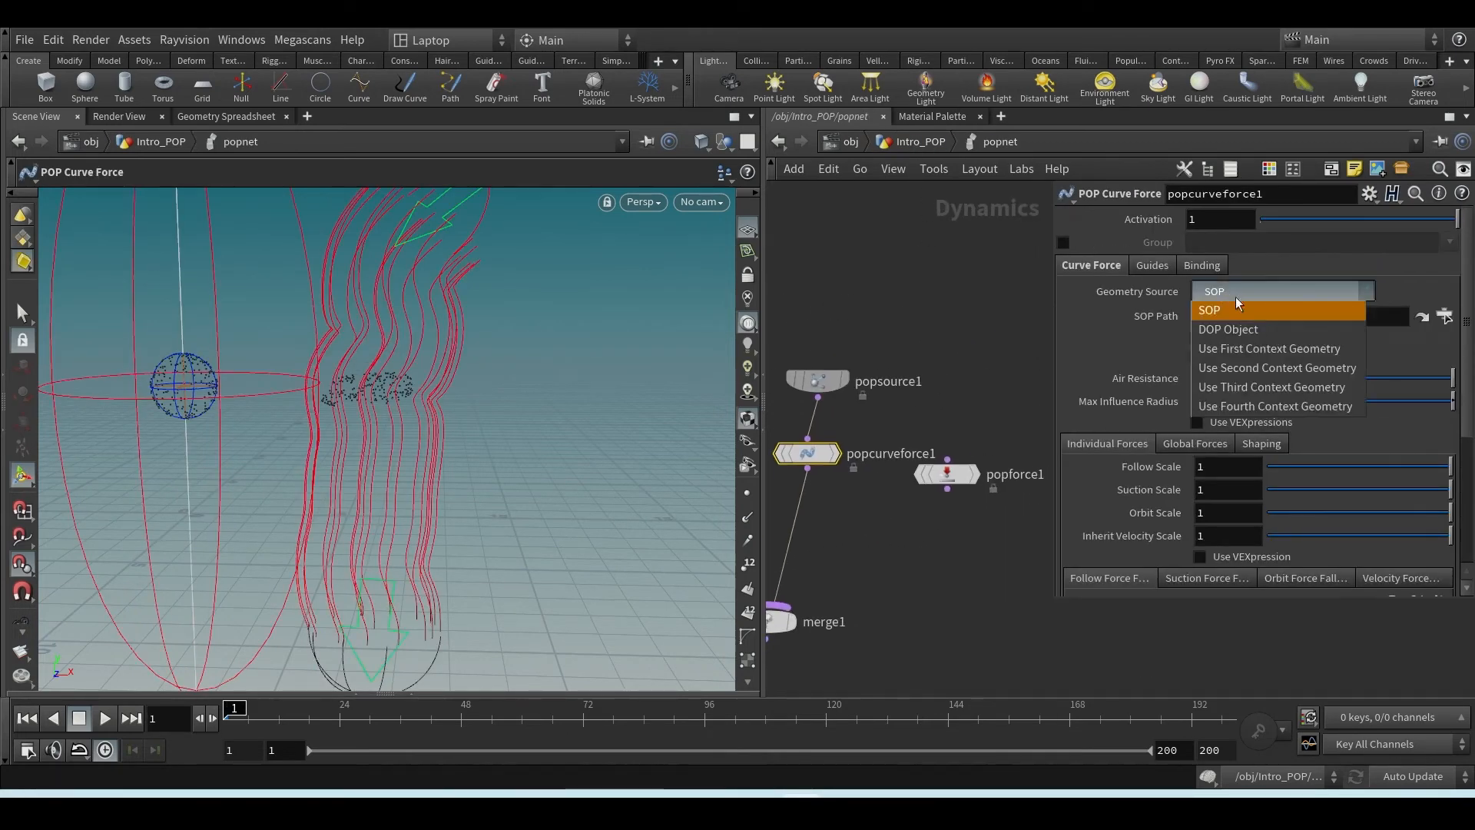
pyautogui.click(1269, 388)
# - Examine the curve force guides from several angles and review how OUT_CUrve is wired into popnet
pyautogui.press('Escape')
pyautogui.moveTo(441, 263); pyautogui.dragTo(444, 415)
pyautogui.press('Return')
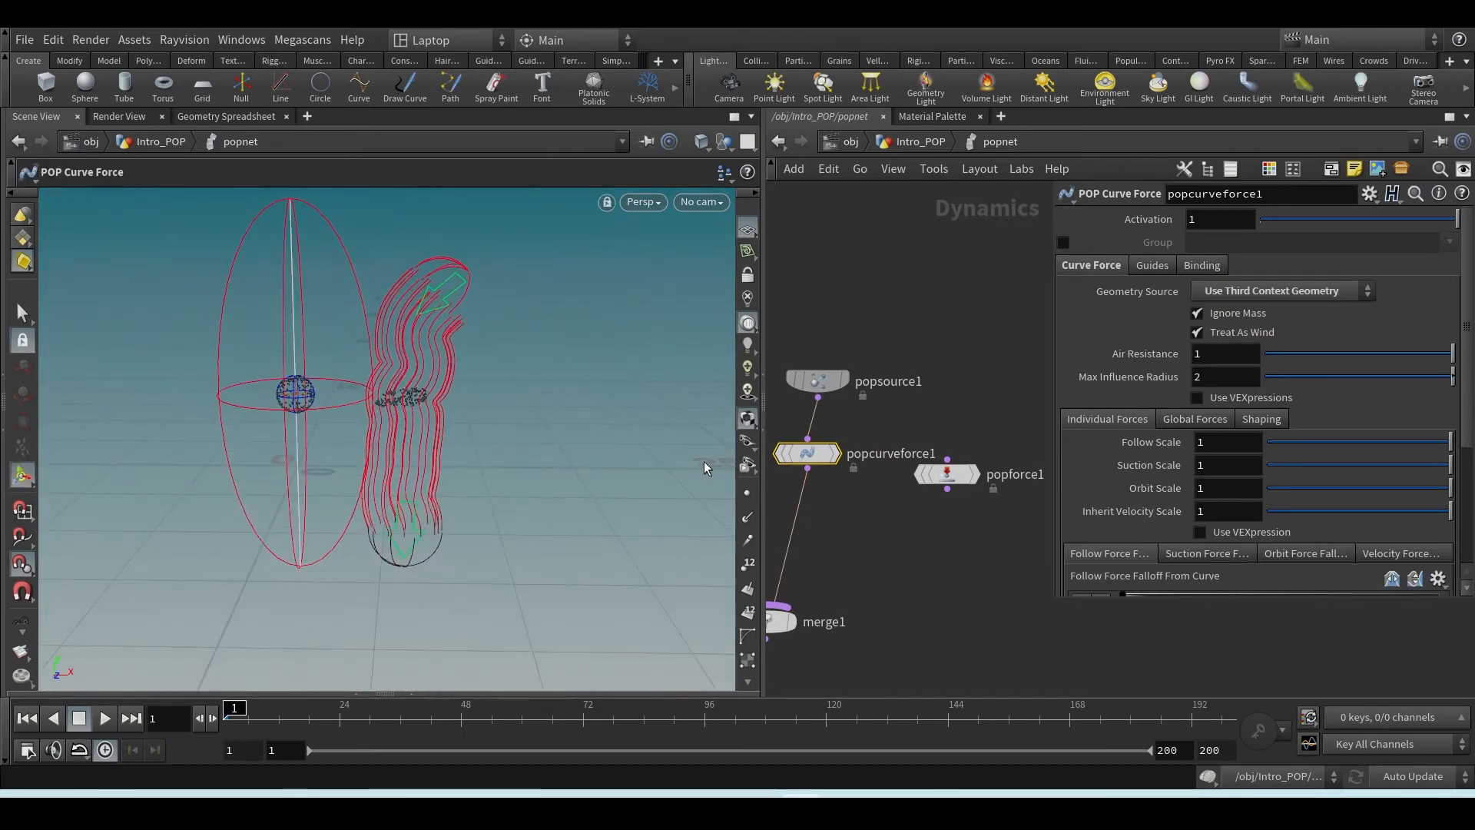
pyautogui.click(917, 143)
pyautogui.moveTo(886, 519); pyautogui.dragTo(816, 532, button='middle')
pyautogui.moveTo(955, 311); pyautogui.dragTo(998, 473)
pyautogui.moveTo(930, 538); pyautogui.dragTo(1067, 506, button='middle')
pyautogui.doubleClick(831, 537)
pyautogui.press('Escape')
pyautogui.moveTo(471, 384); pyautogui.dragTo(510, 422)
pyautogui.press('Return')
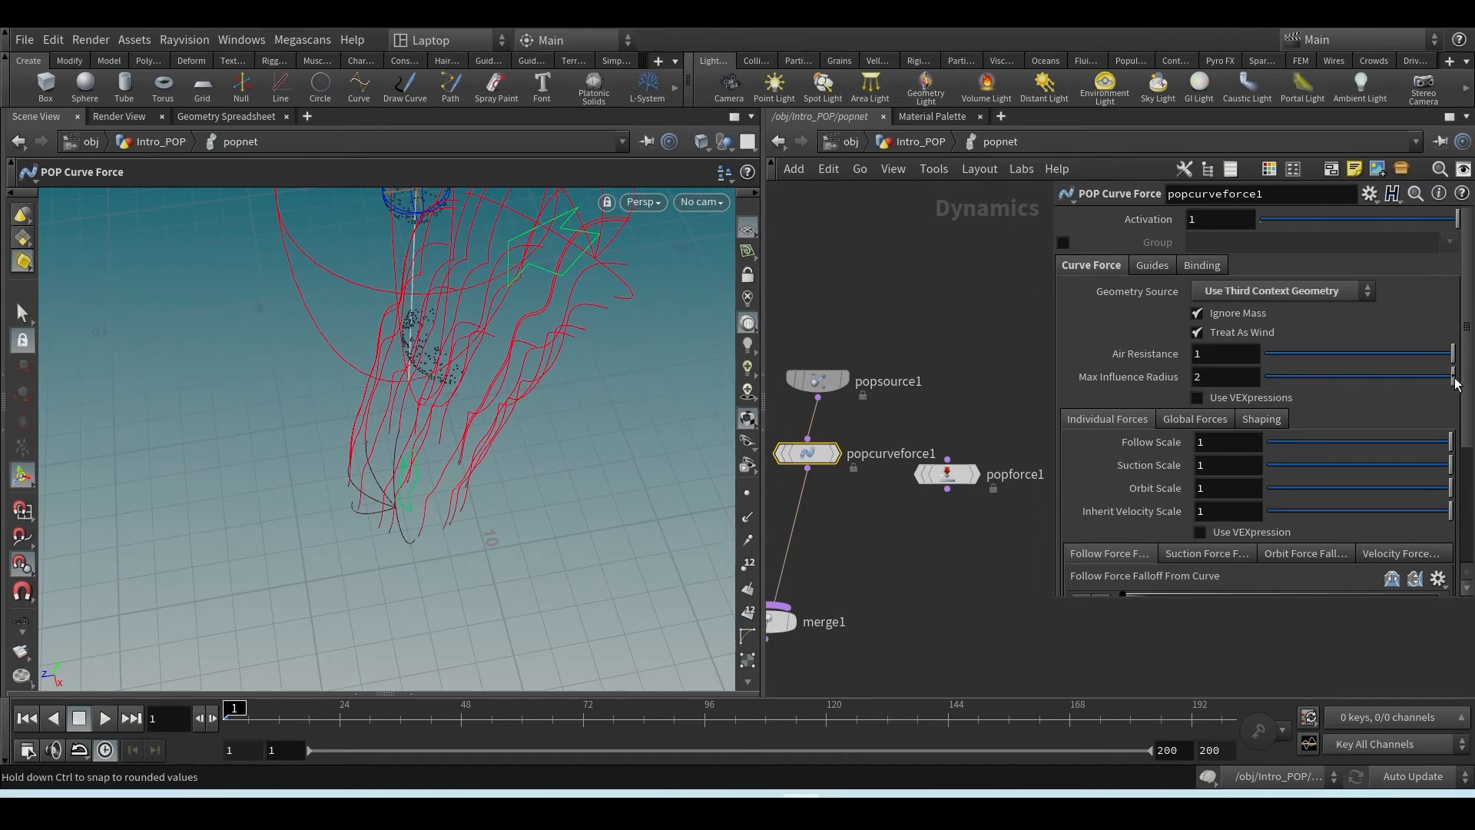
# - Try popcurveforce1's Max Influence Radius at 0 and at 1, comparing how the guides surround the torus particles
pyautogui.moveTo(1291, 379); pyautogui.dragTo(1186, 395)
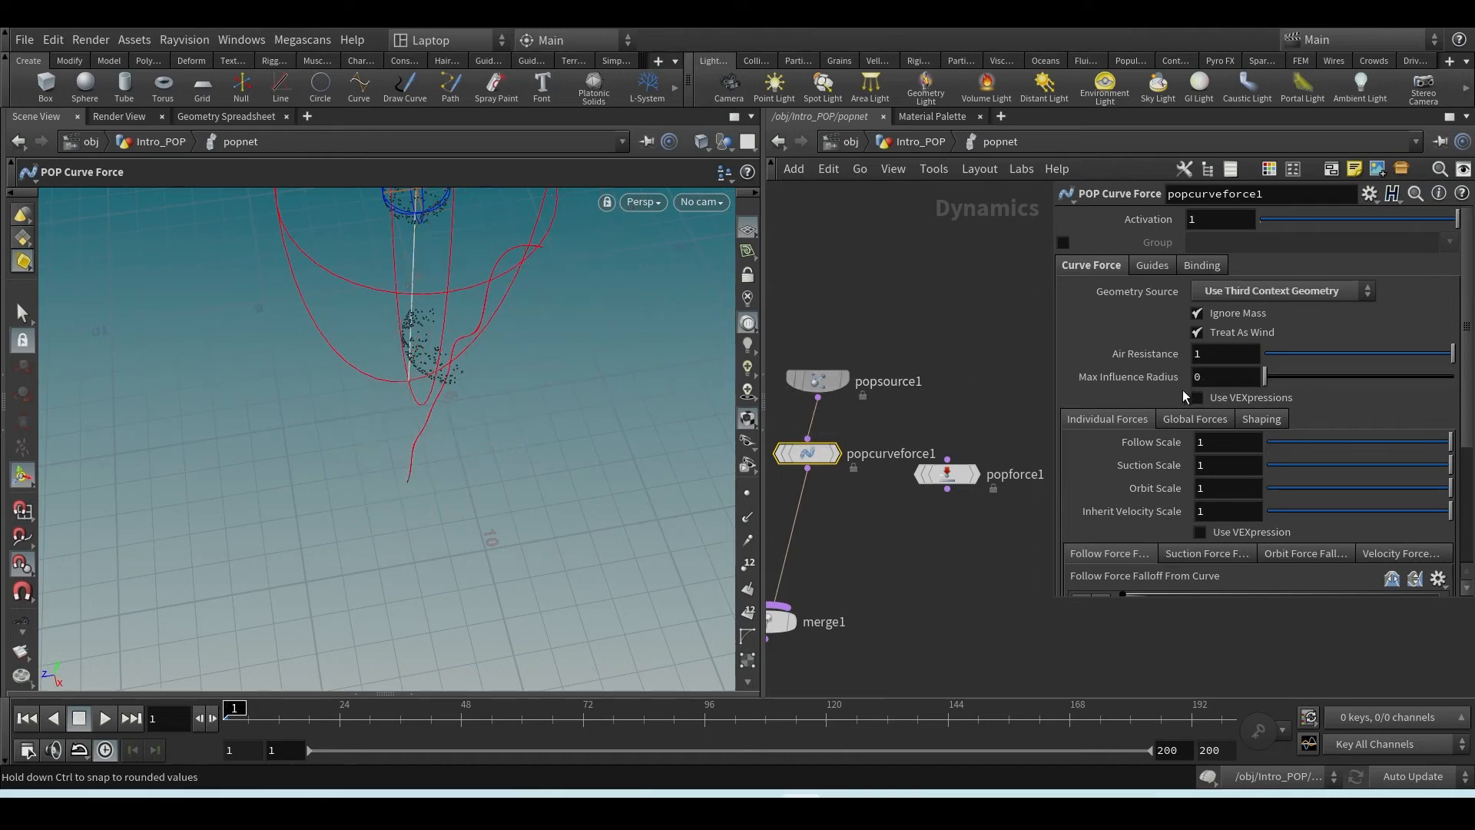
pyautogui.moveTo(379, 431); pyautogui.dragTo(527, 352)
pyautogui.moveTo(1354, 380); pyautogui.dragTo(1453, 380)
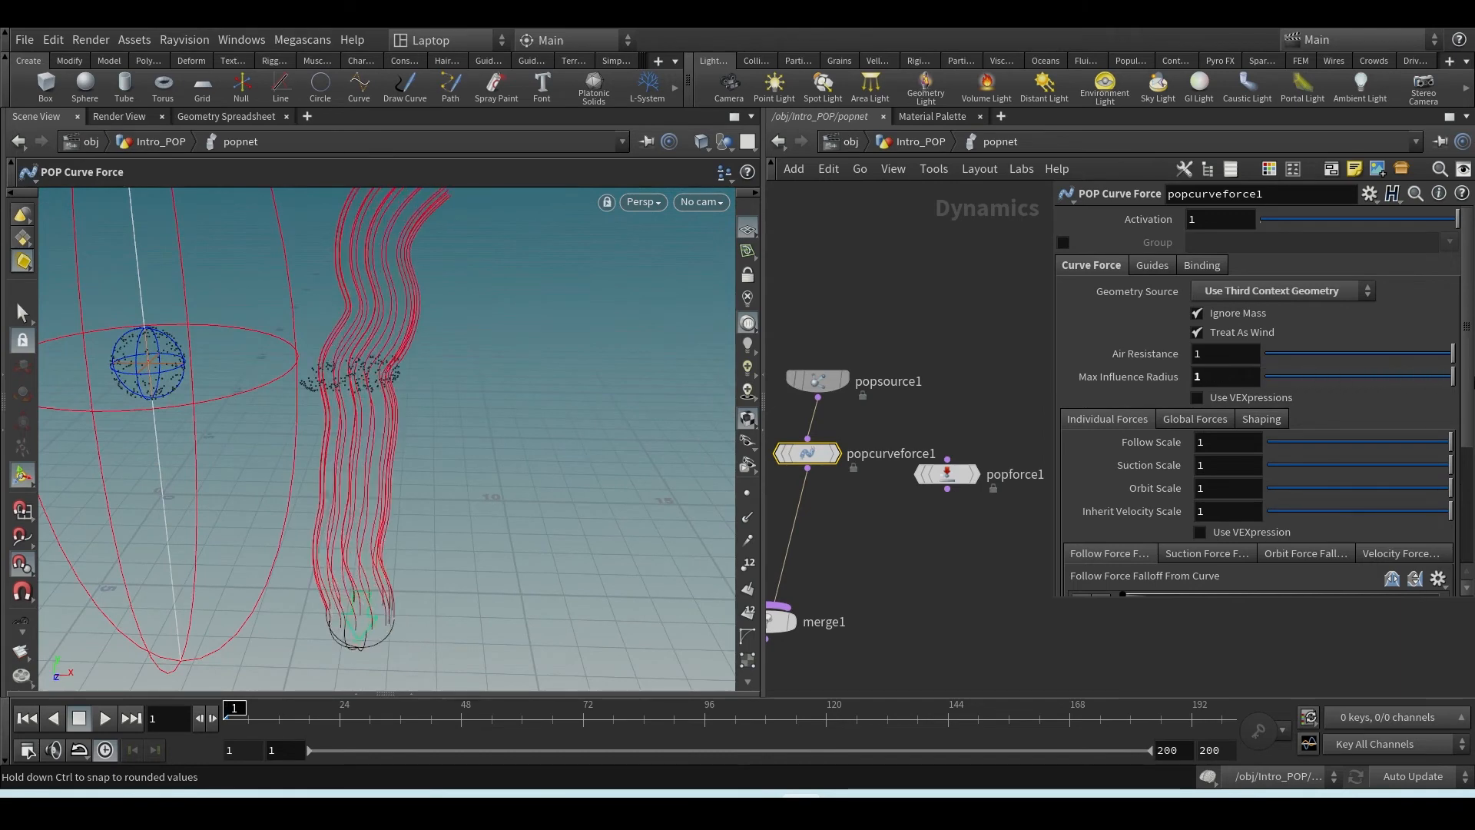
pyautogui.moveTo(527, 402); pyautogui.dragTo(307, 418)
pyautogui.press('Return')
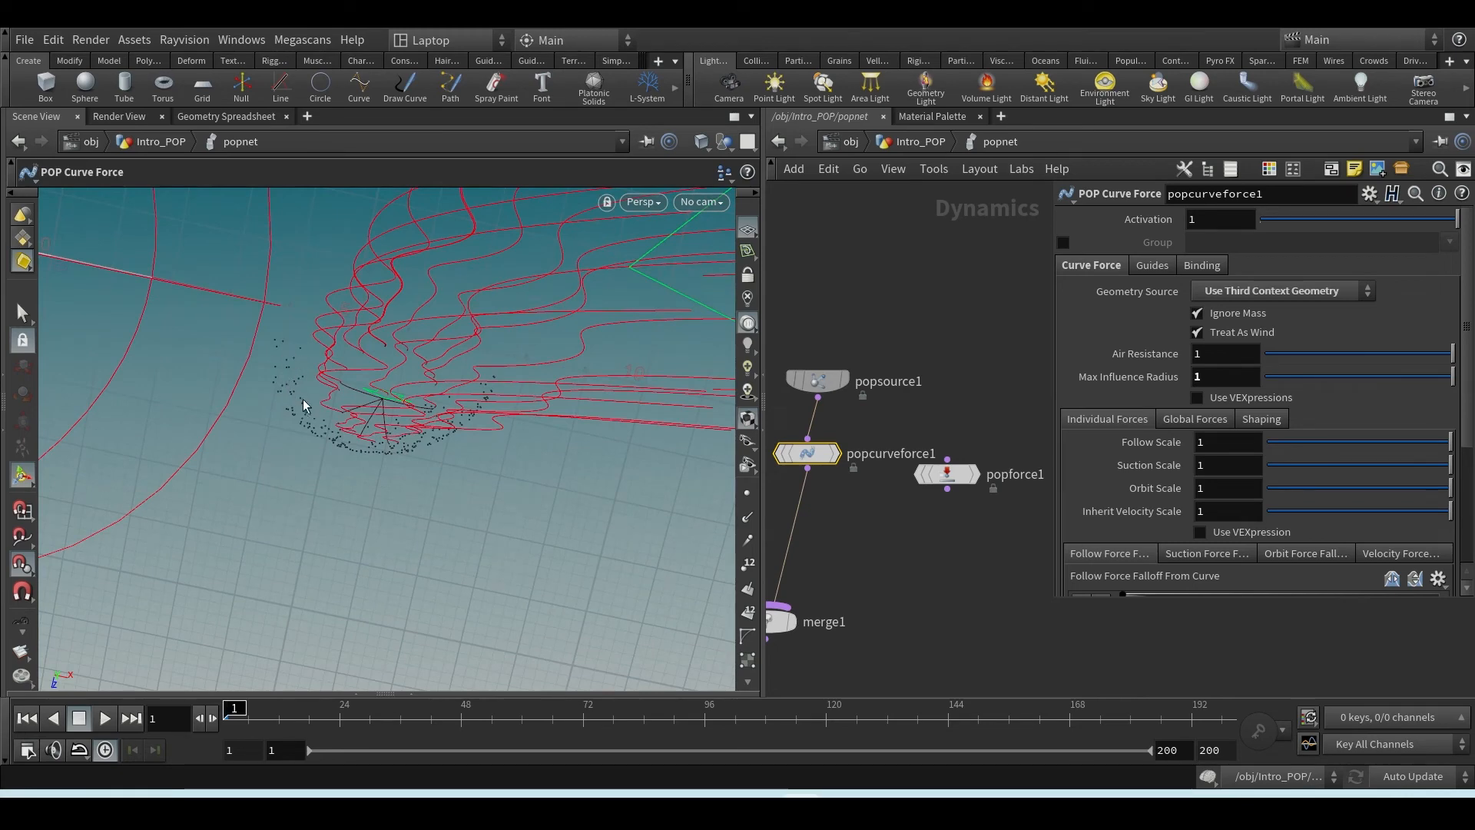
pyautogui.press('Escape')
pyautogui.moveTo(471, 464); pyautogui.dragTo(316, 391)
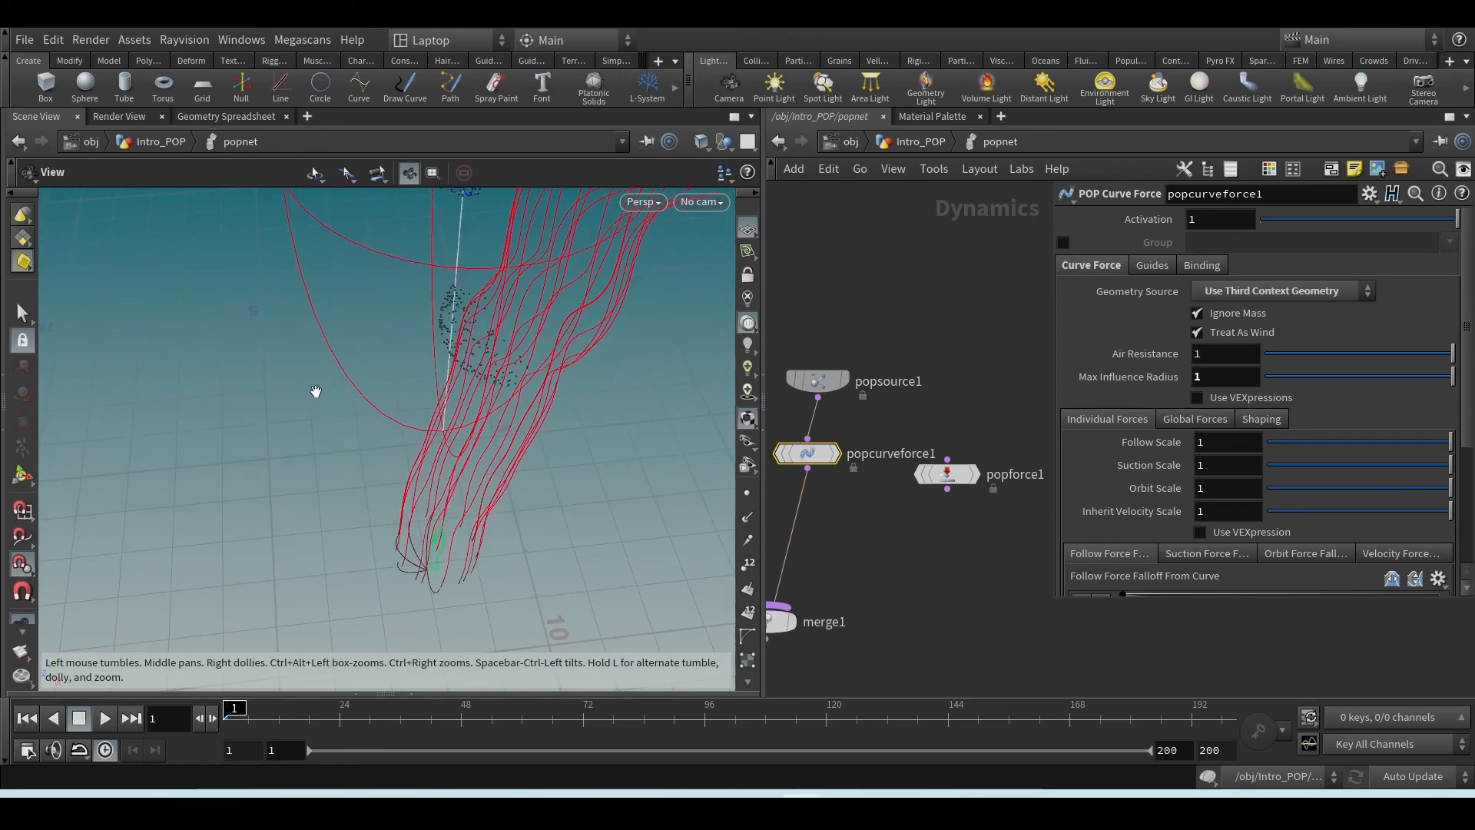
pyautogui.press('Return')
# - Set popcurveforce1's Max Influence Radius to 2 and inspect the guides around the particles
pyautogui.moveTo(1209, 377); pyautogui.dragTo(1119, 380)
pyautogui.write('2')
pyautogui.press('Return')
pyautogui.keyDown('alt'); pyautogui.moveTo(655, 471); pyautogui.dragTo(675, 404); pyautogui.keyUp('alt')
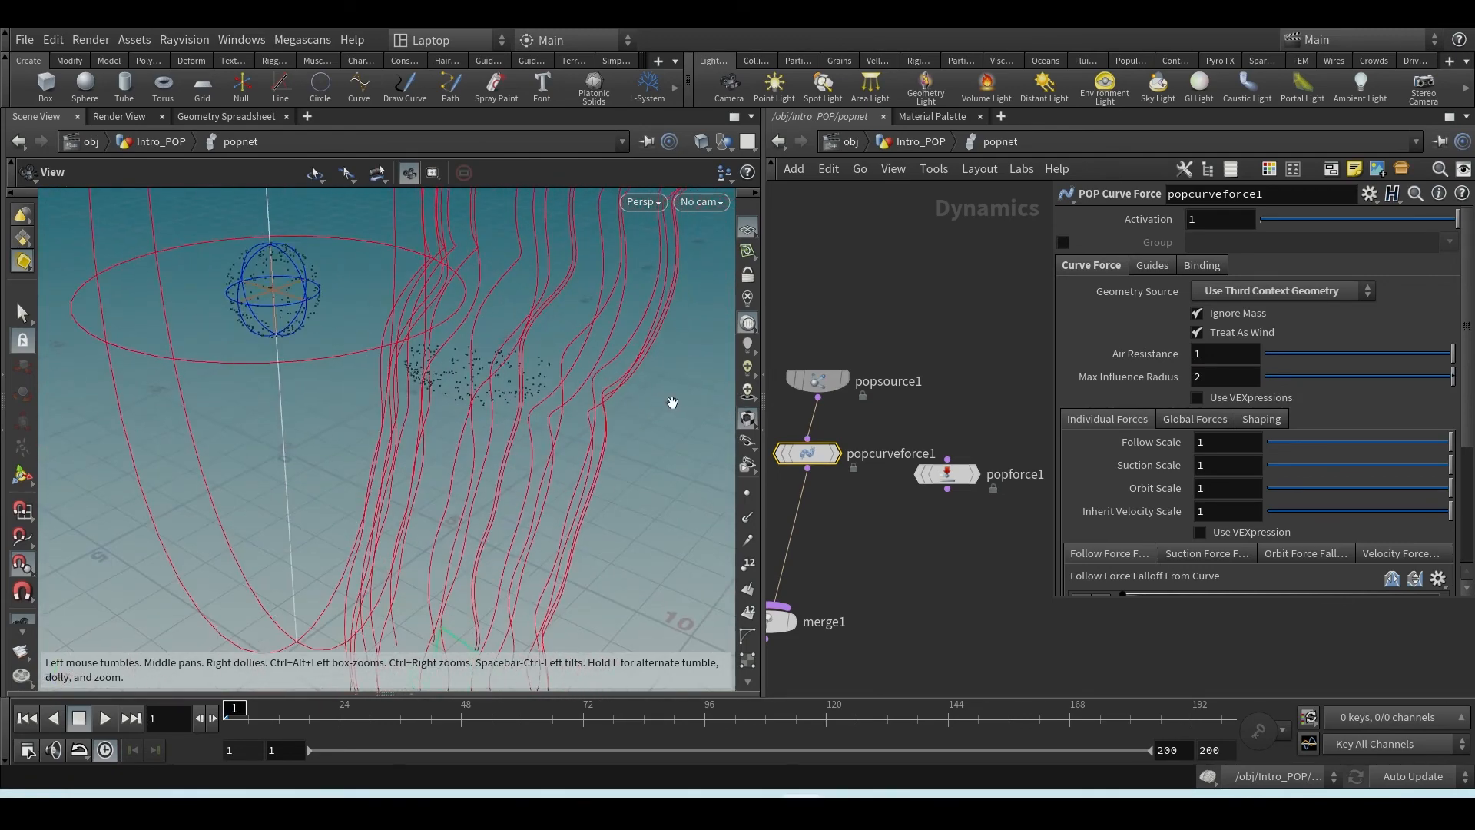
pyautogui.moveTo(912, 534); pyautogui.dragTo(997, 433, button='middle')
pyautogui.scroll(-3, 996, 435)
pyautogui.scroll(-2, 996, 433)
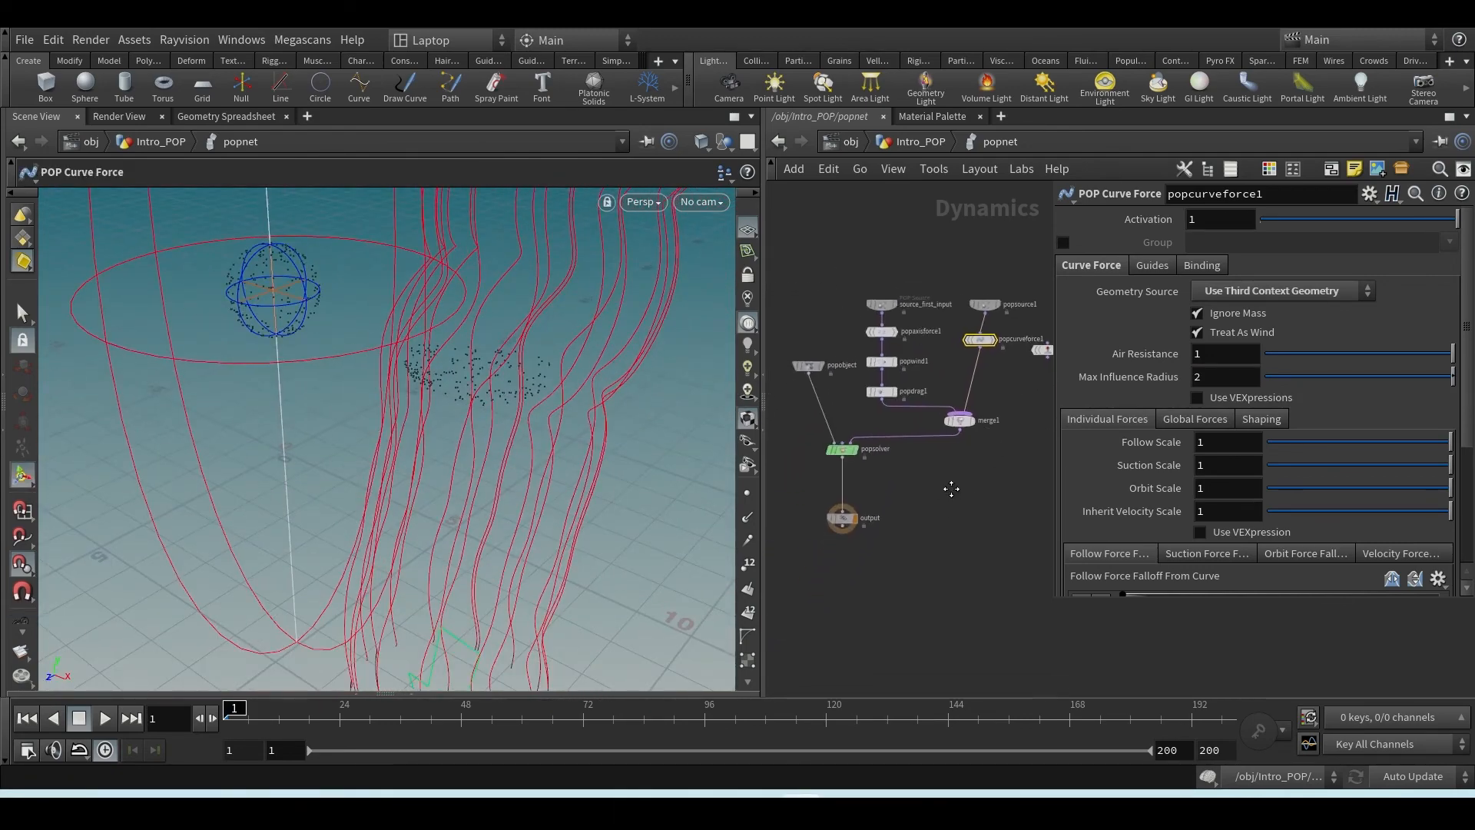
pyautogui.scroll(5, 932, 362)
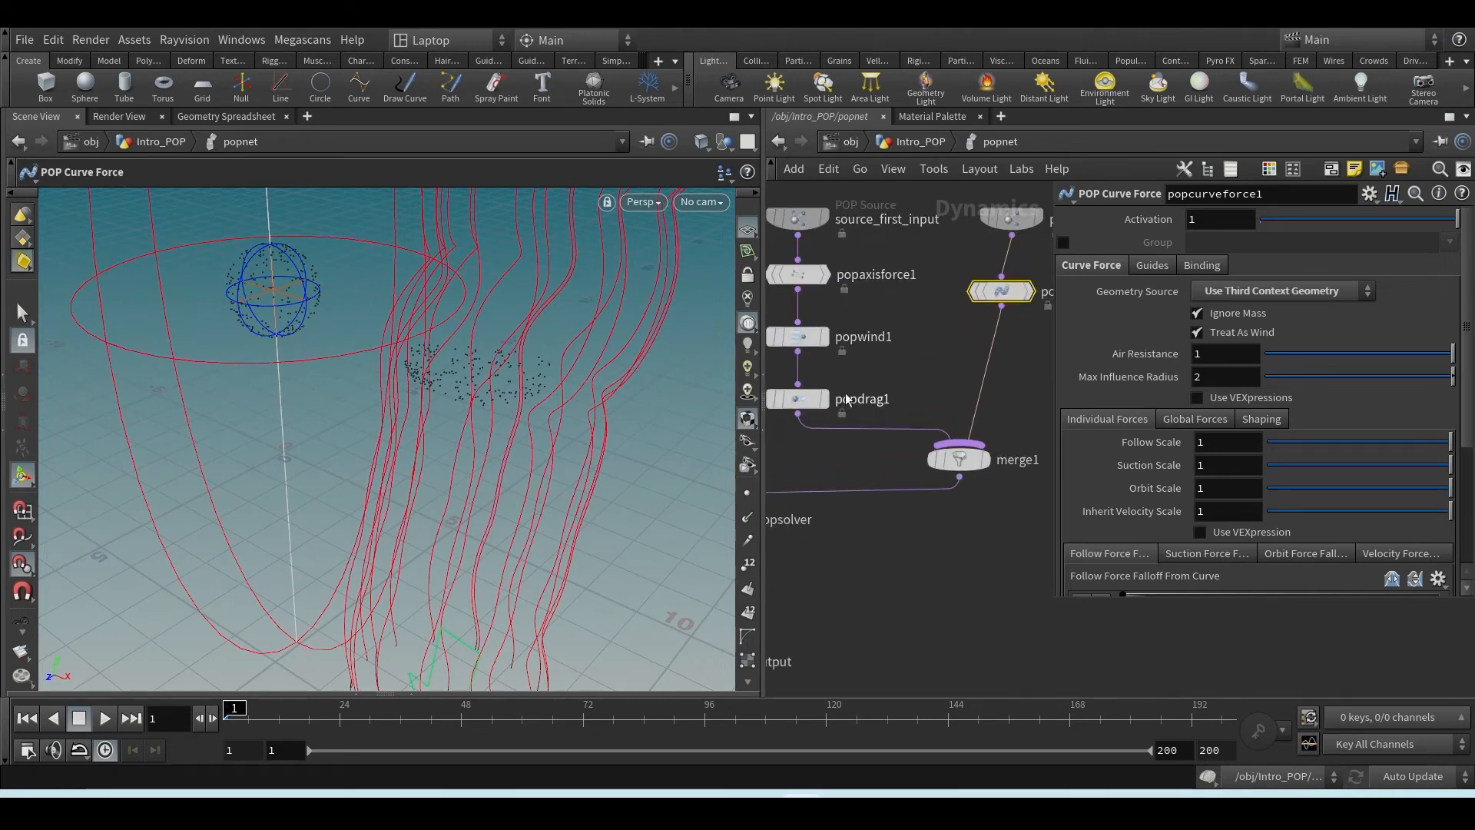
pyautogui.press('f')
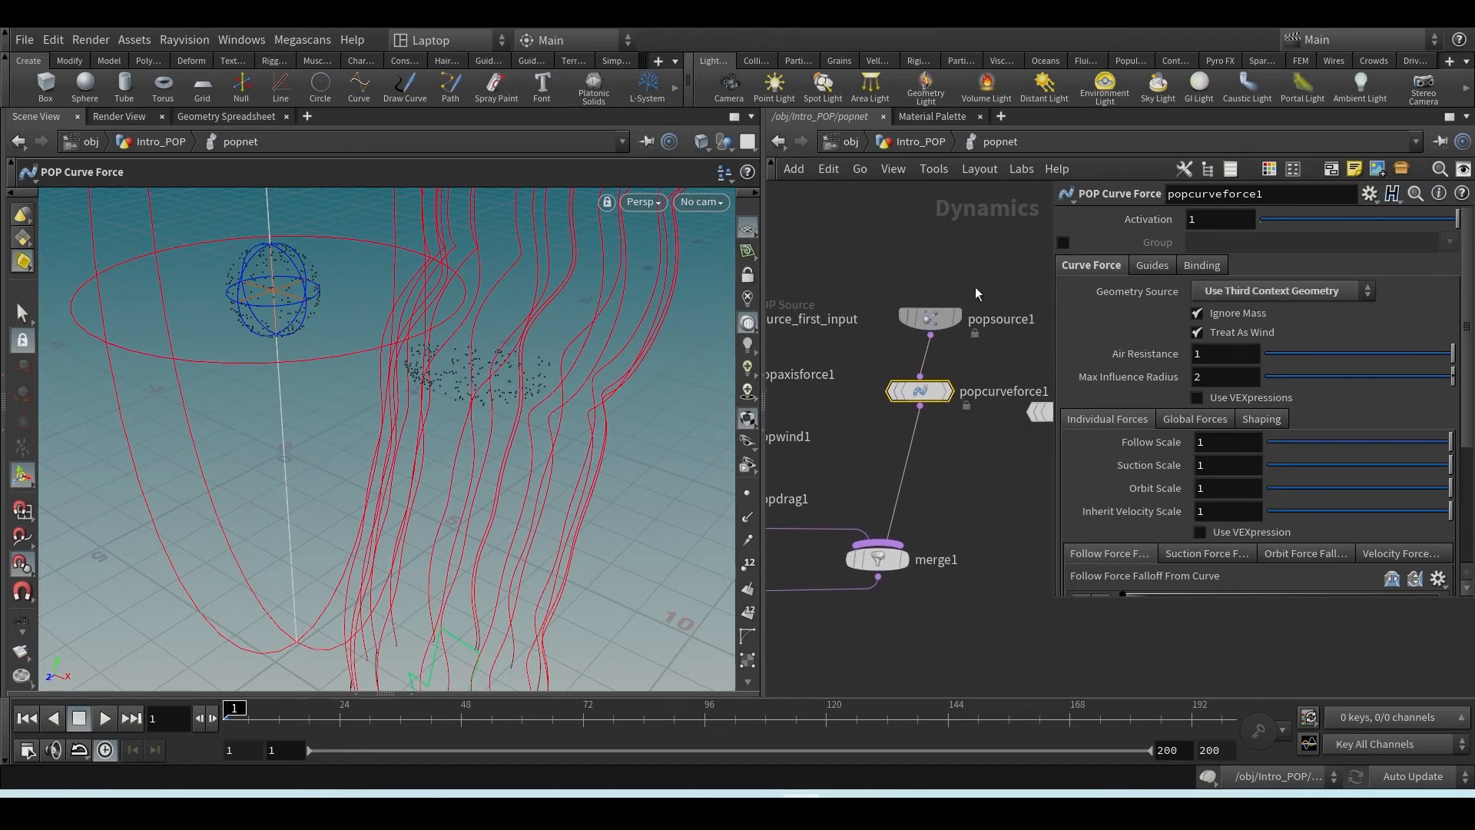
# - Examine the direction of the curve force guides and review popcurveforce1's individual force scales and falloff settings
pyautogui.scroll(-3, 953, 343)
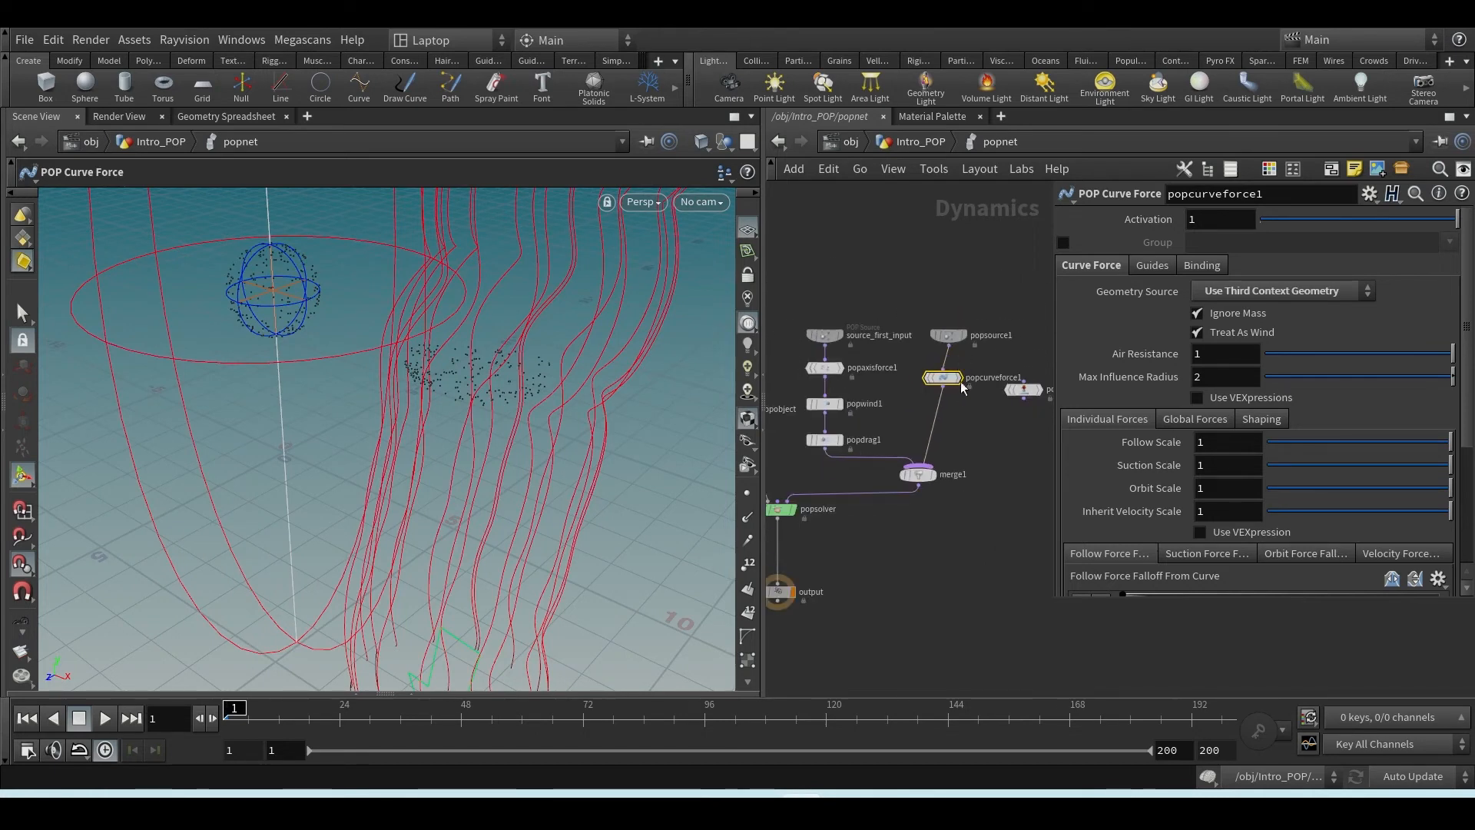
pyautogui.scroll(2, 966, 380)
pyautogui.moveTo(881, 562); pyautogui.dragTo(1001, 460, button='middle')
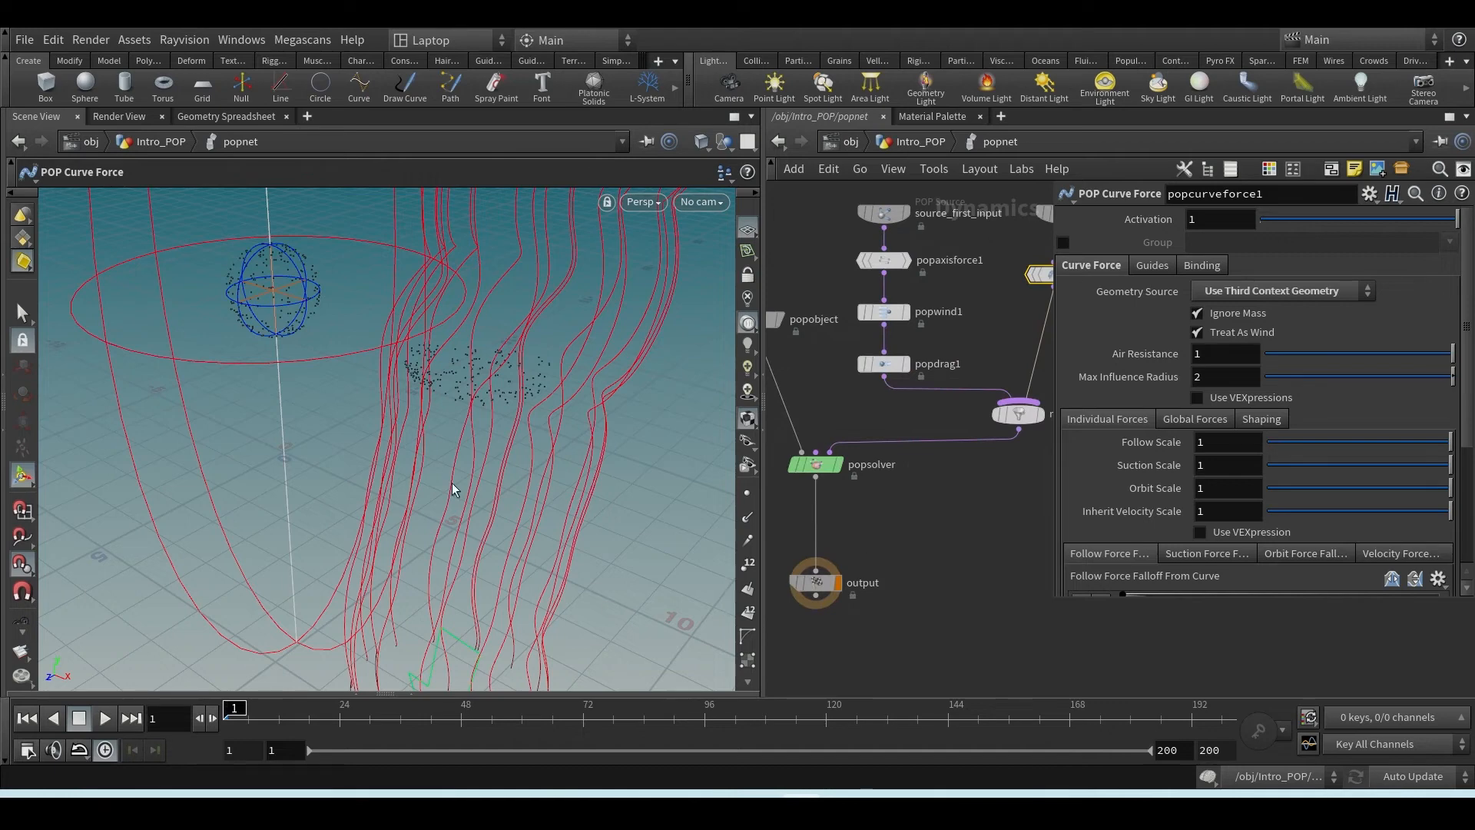
pyautogui.scroll(-5, 453, 485)
pyautogui.keyDown('alt'); pyautogui.moveTo(448, 499); pyautogui.dragTo(504, 472); pyautogui.keyUp('alt')
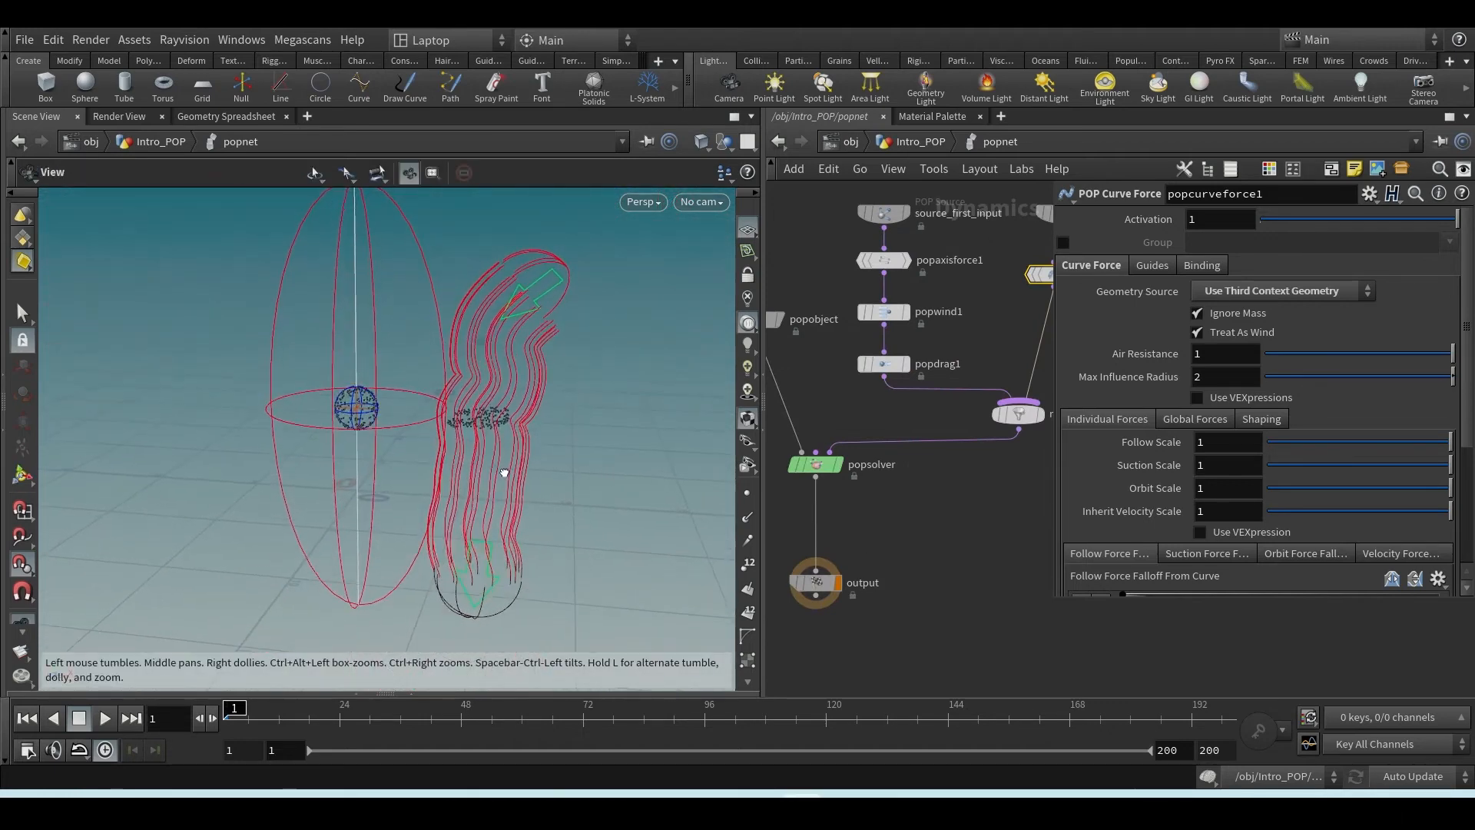
pyautogui.press('Return')
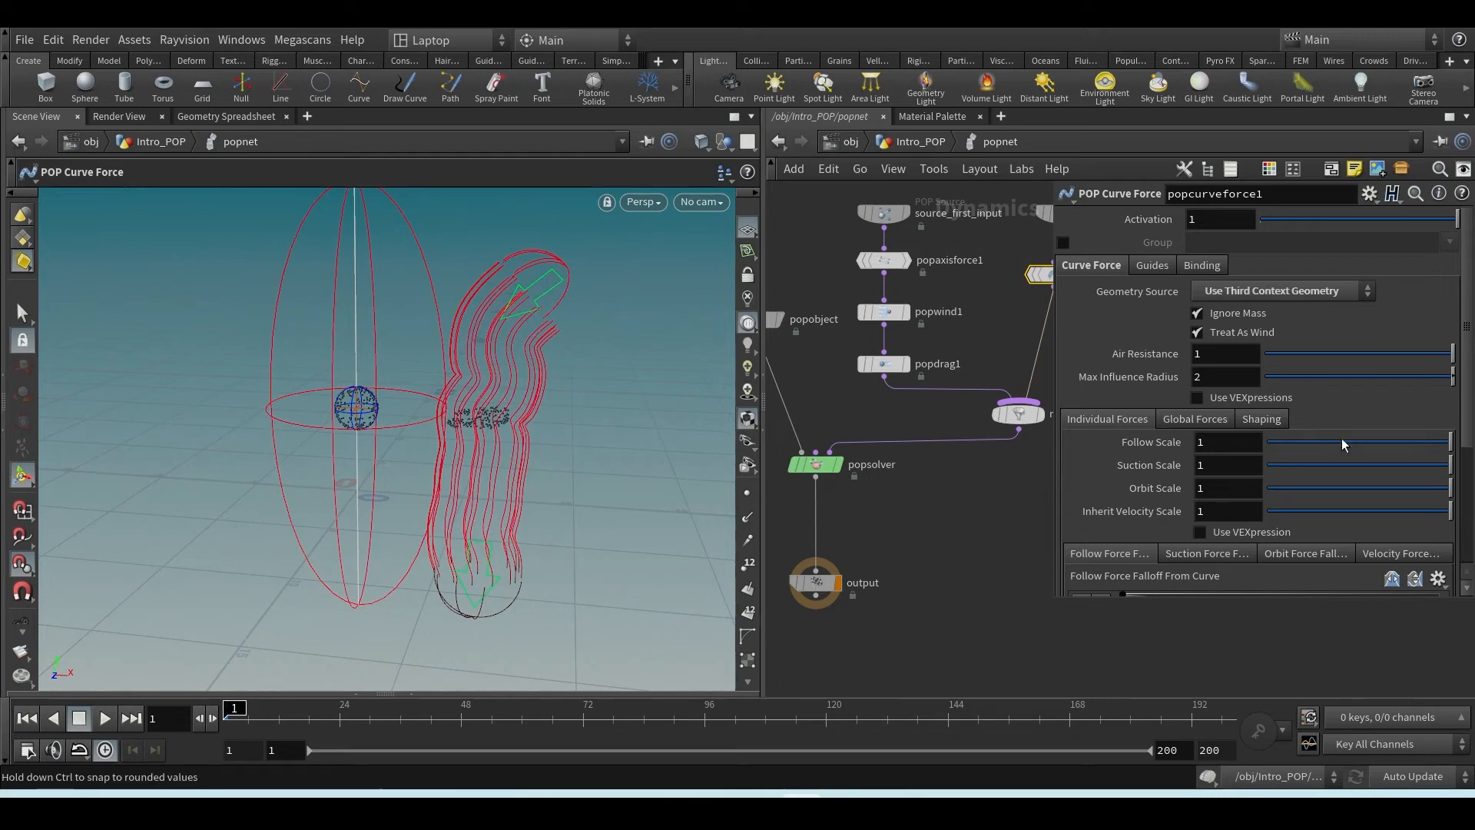
pyautogui.moveTo(954, 345); pyautogui.dragTo(887, 413, button='middle')
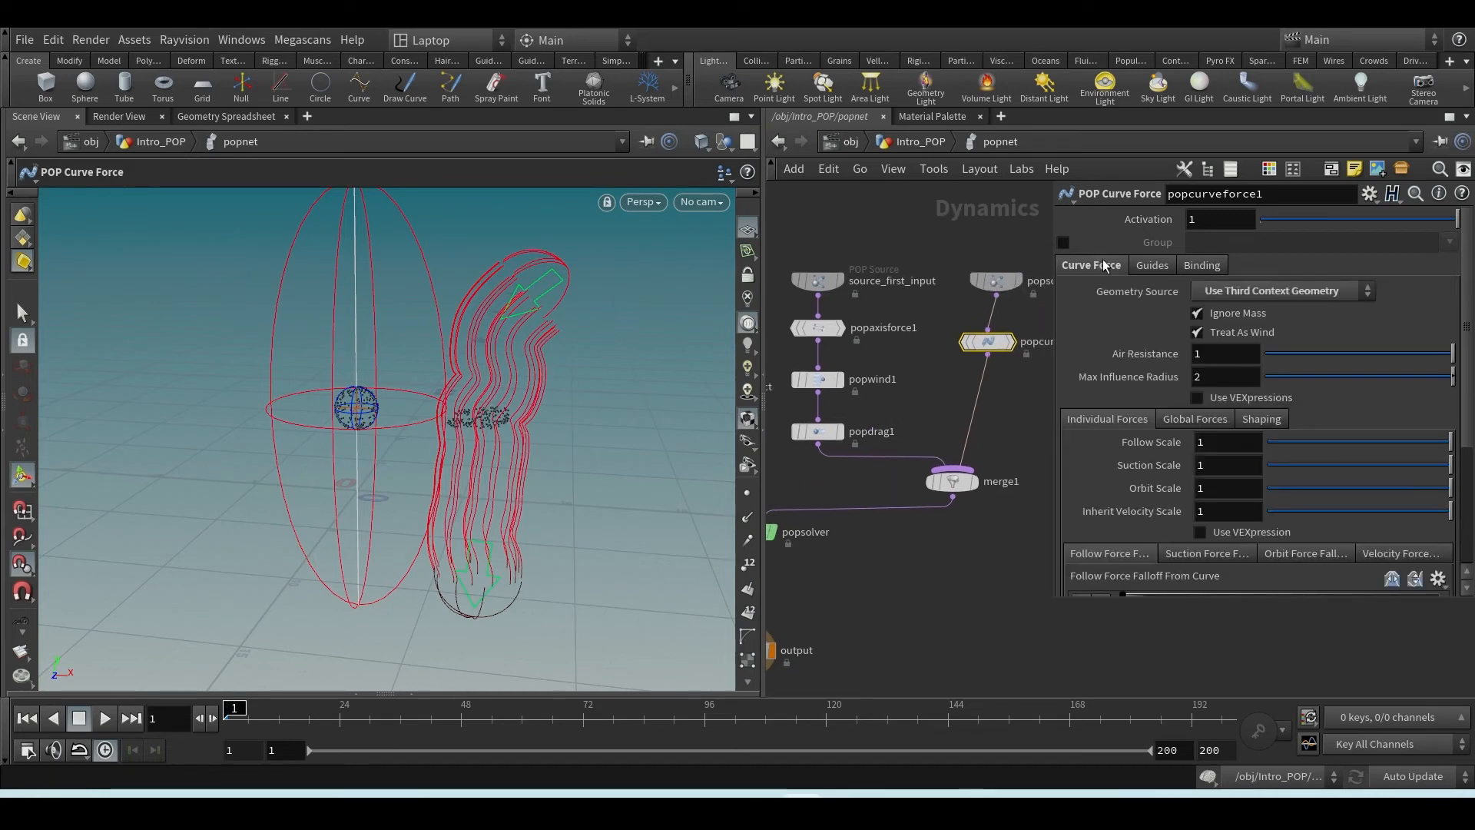
pyautogui.scroll(-4, 1276, 388)
pyautogui.scroll(-2, 1306, 438)
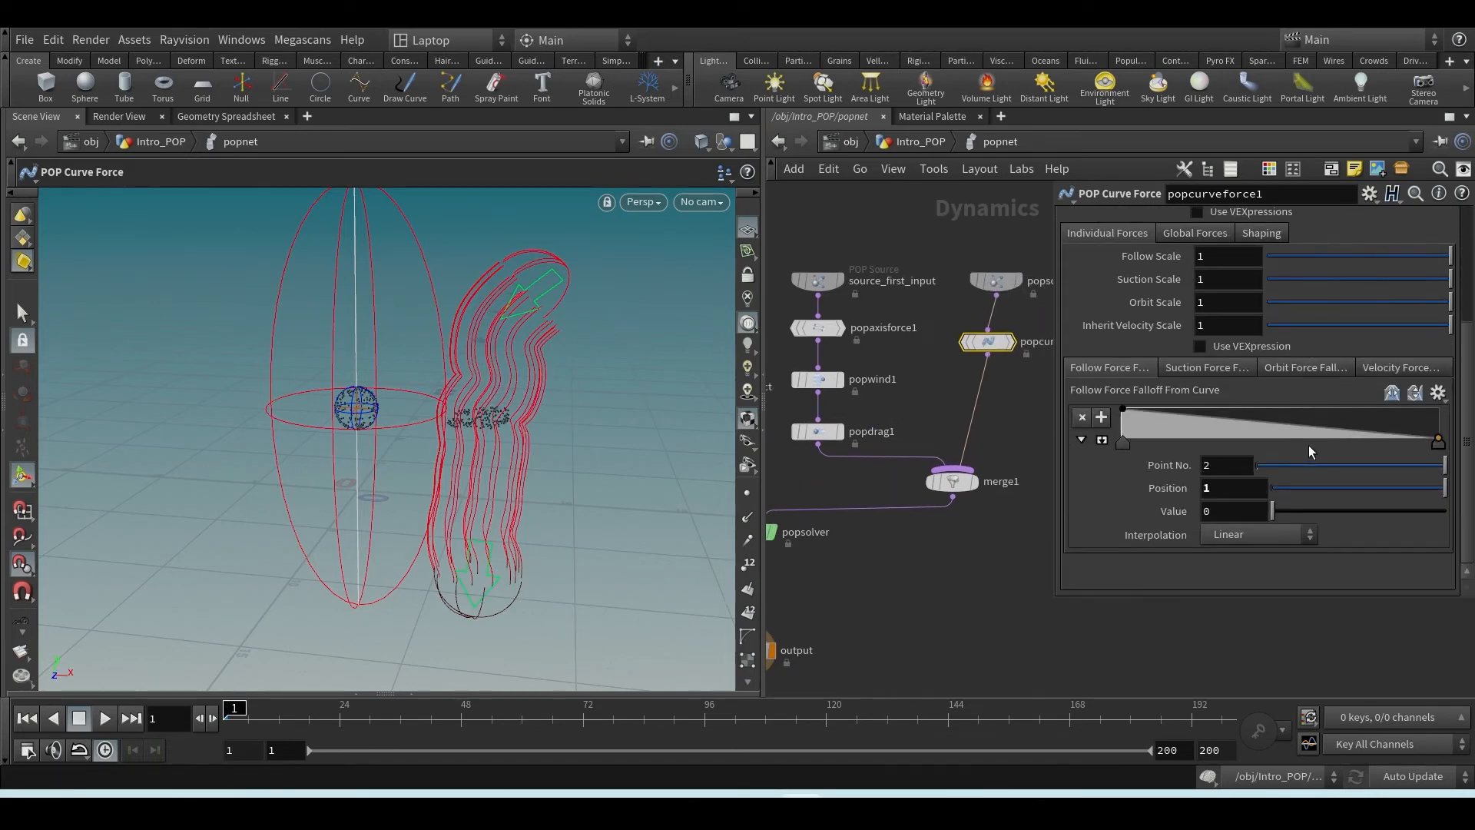
# - Enable Reverse on curve1 to flip the curve's direction, and return inside popnet to the curve force guides
pyautogui.click(900, 141)
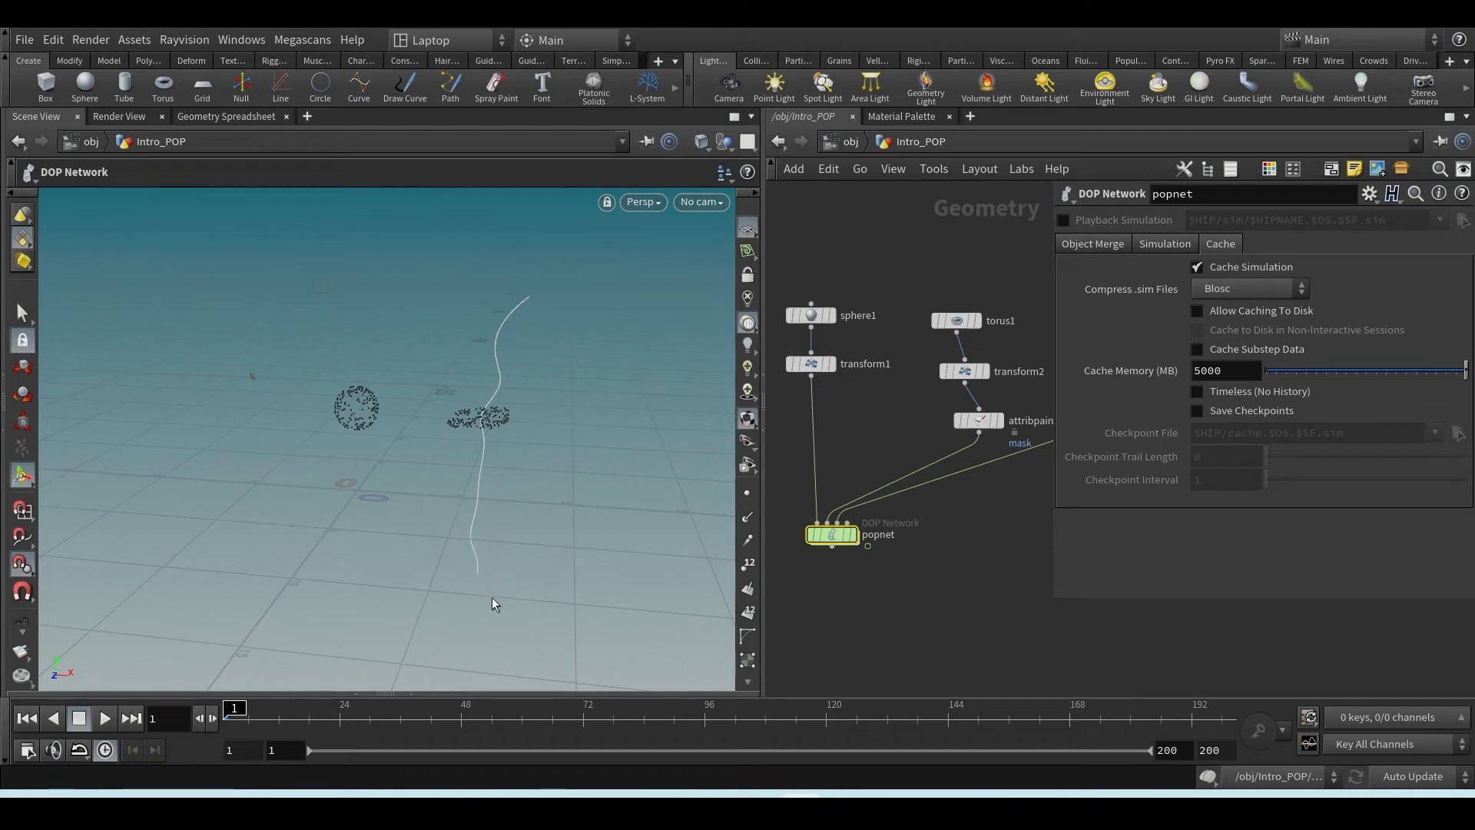
pyautogui.moveTo(863, 536); pyautogui.dragTo(832, 547, button='middle')
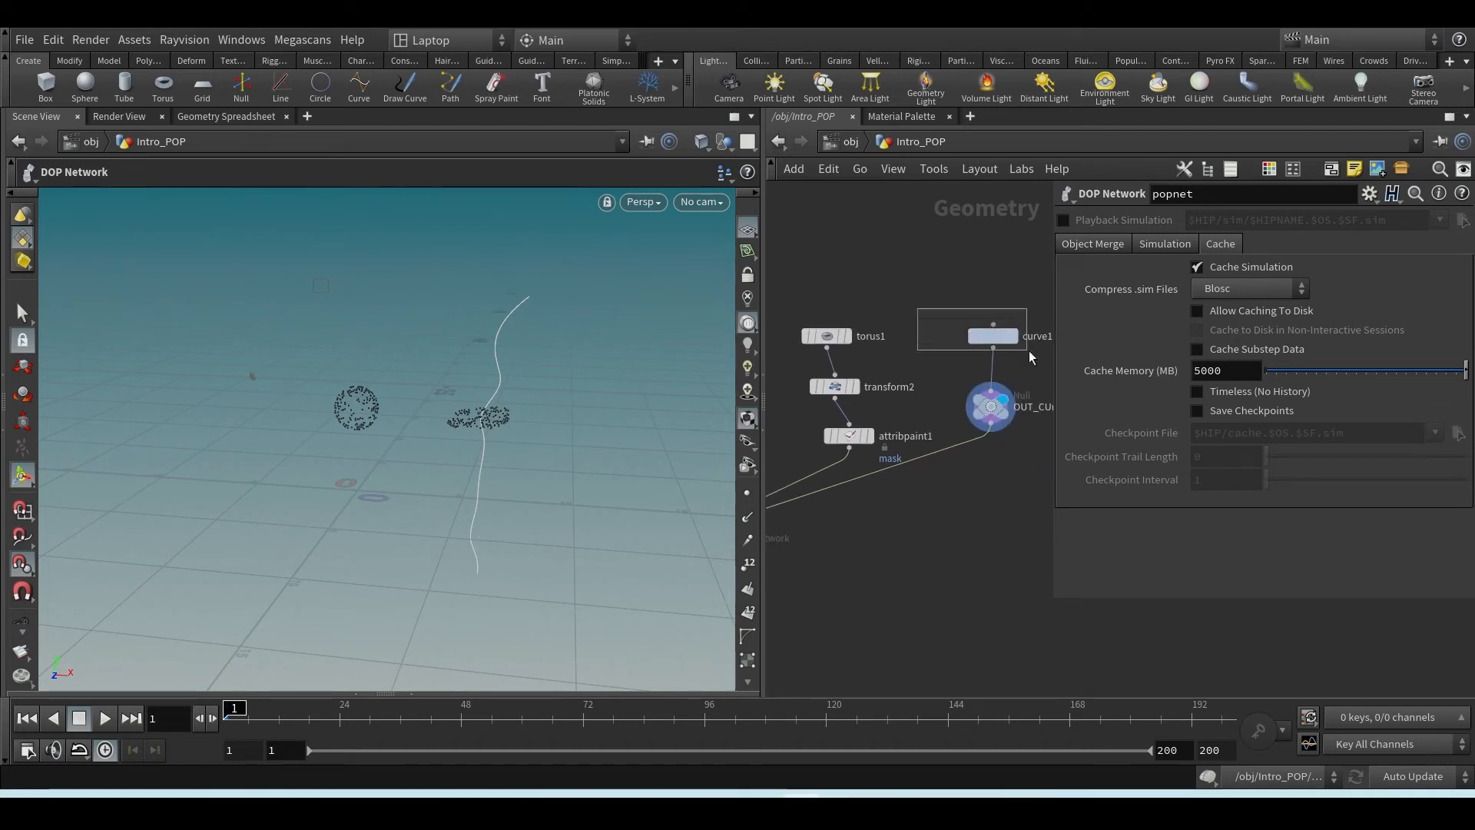
pyautogui.moveTo(994, 339); pyautogui.dragTo(996, 340)
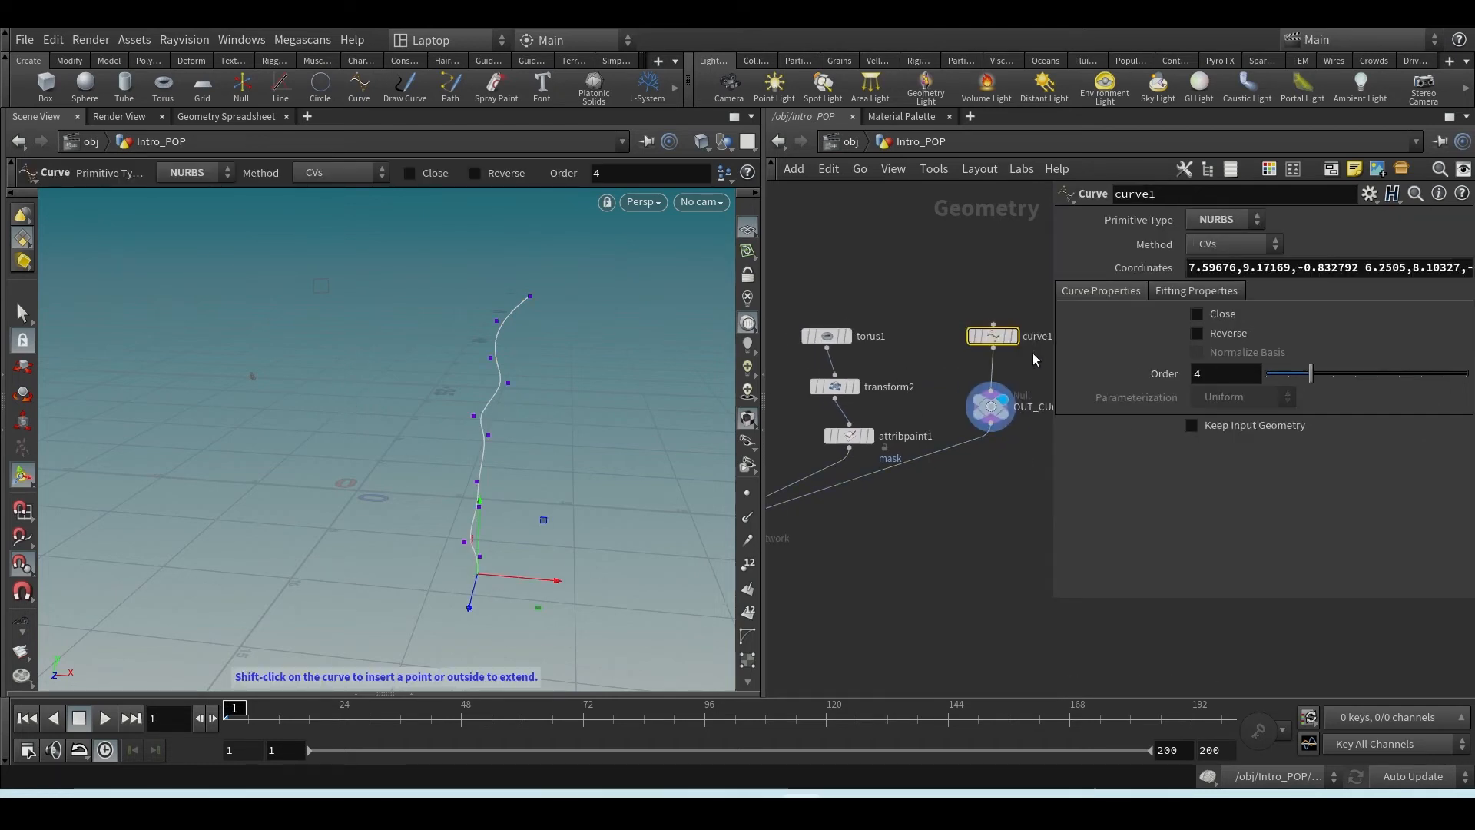
pyautogui.click(1197, 333)
pyautogui.moveTo(904, 530); pyautogui.dragTo(1073, 459, button='middle')
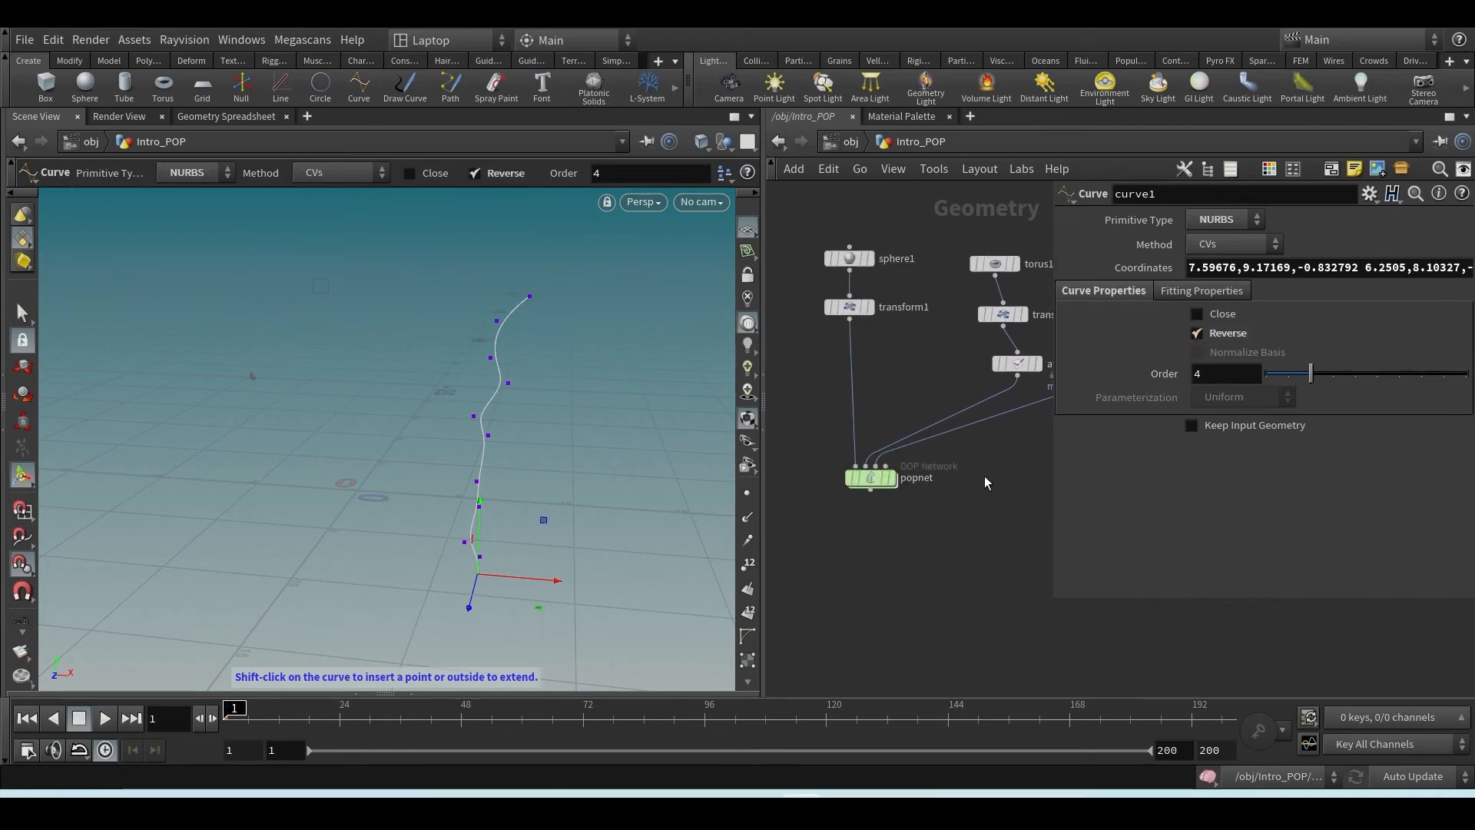
pyautogui.doubleClick(872, 479)
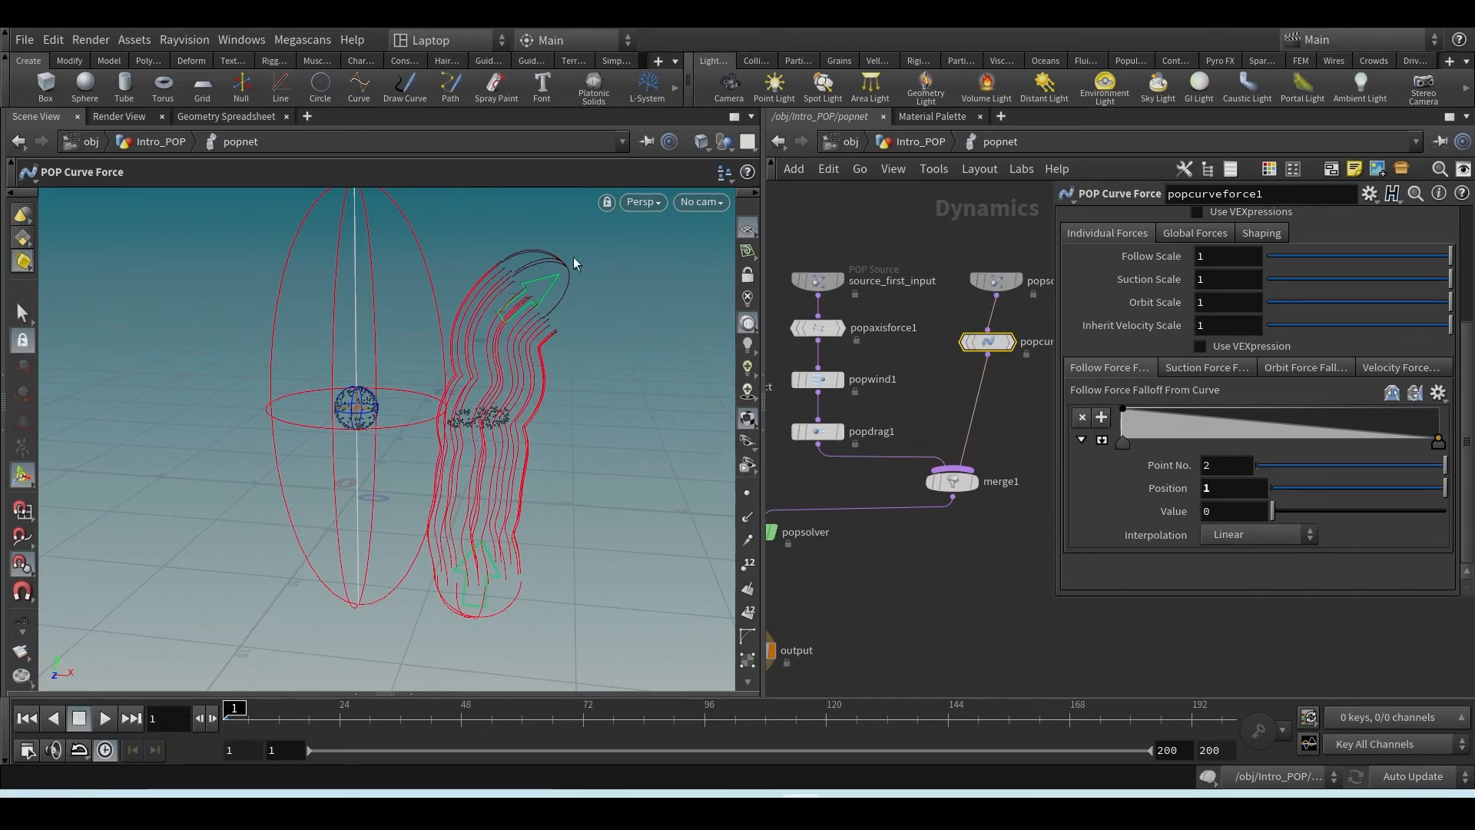
# - Play the simulation with the reversed curve, stop it and inspect the torus particles within the guides
pyautogui.click(105, 718)
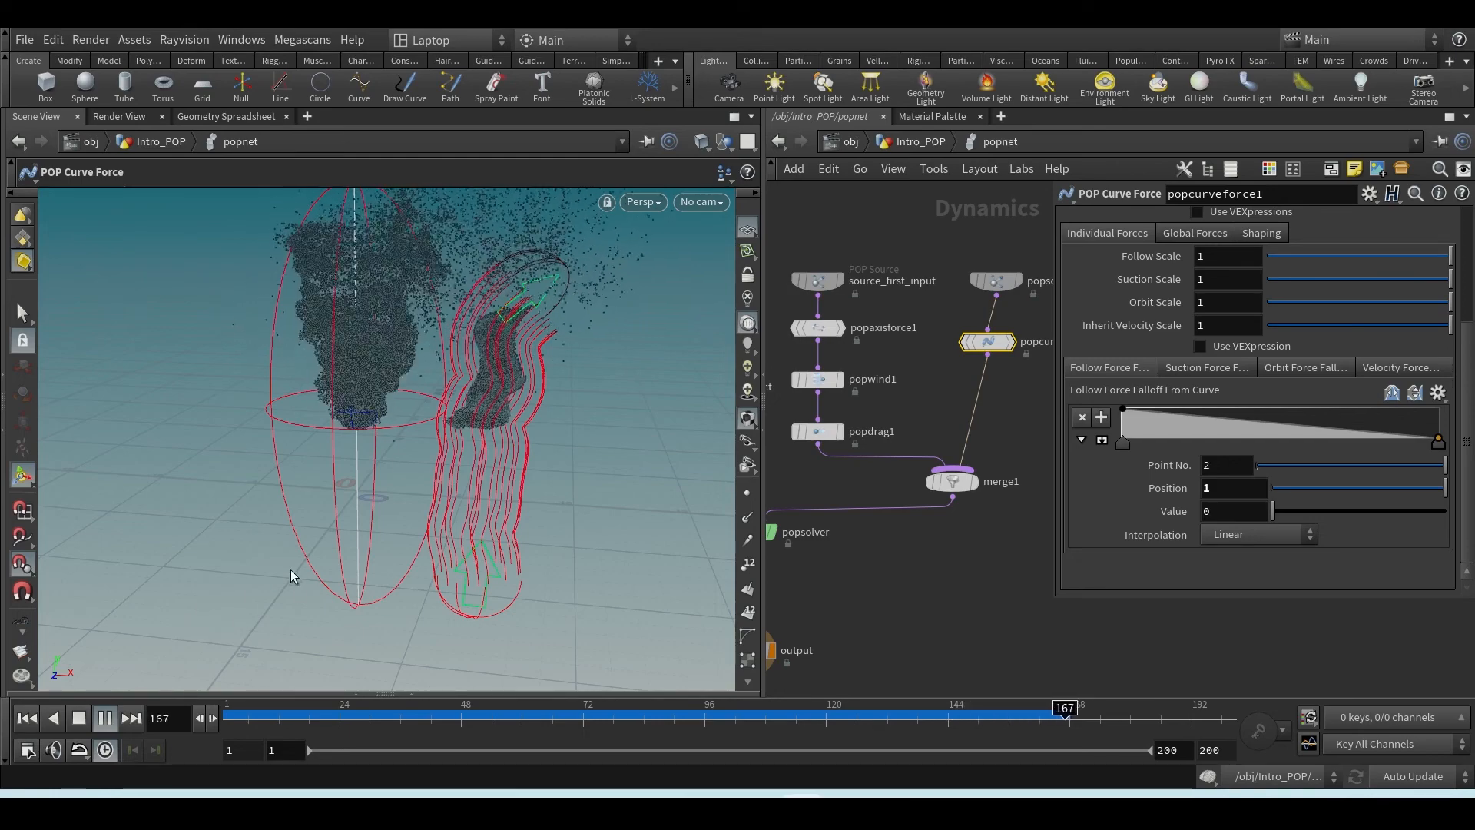
pyautogui.click(83, 722)
pyautogui.scroll(3, 510, 449)
pyautogui.scroll(-3, 509, 459)
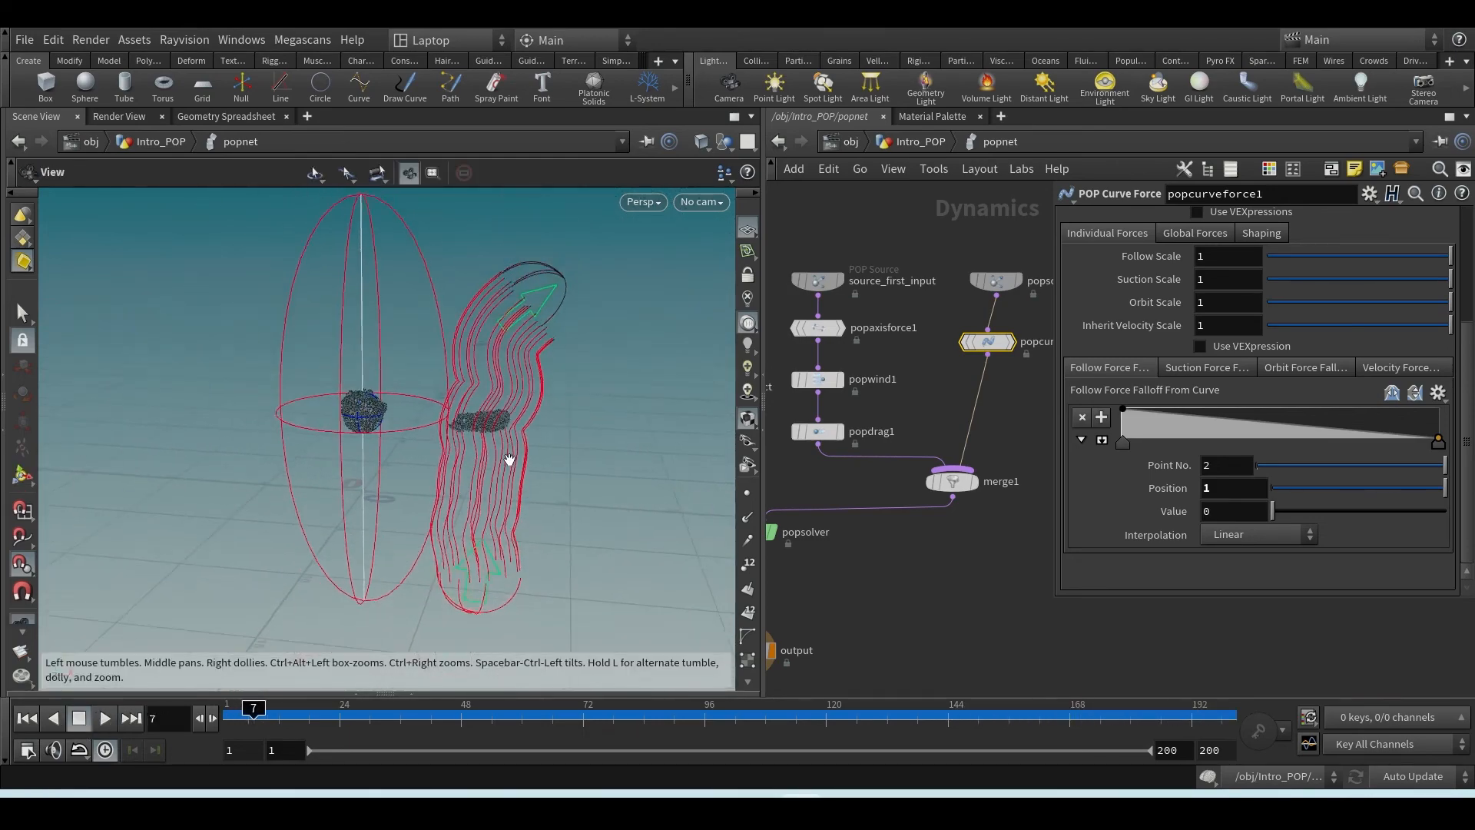
pyautogui.scroll(-2, 510, 458)
# - Insert a Transform between curve1 and OUT_CUrve, raise the curve about 5.2 units in Y, and return inside popnet
pyautogui.click(920, 142)
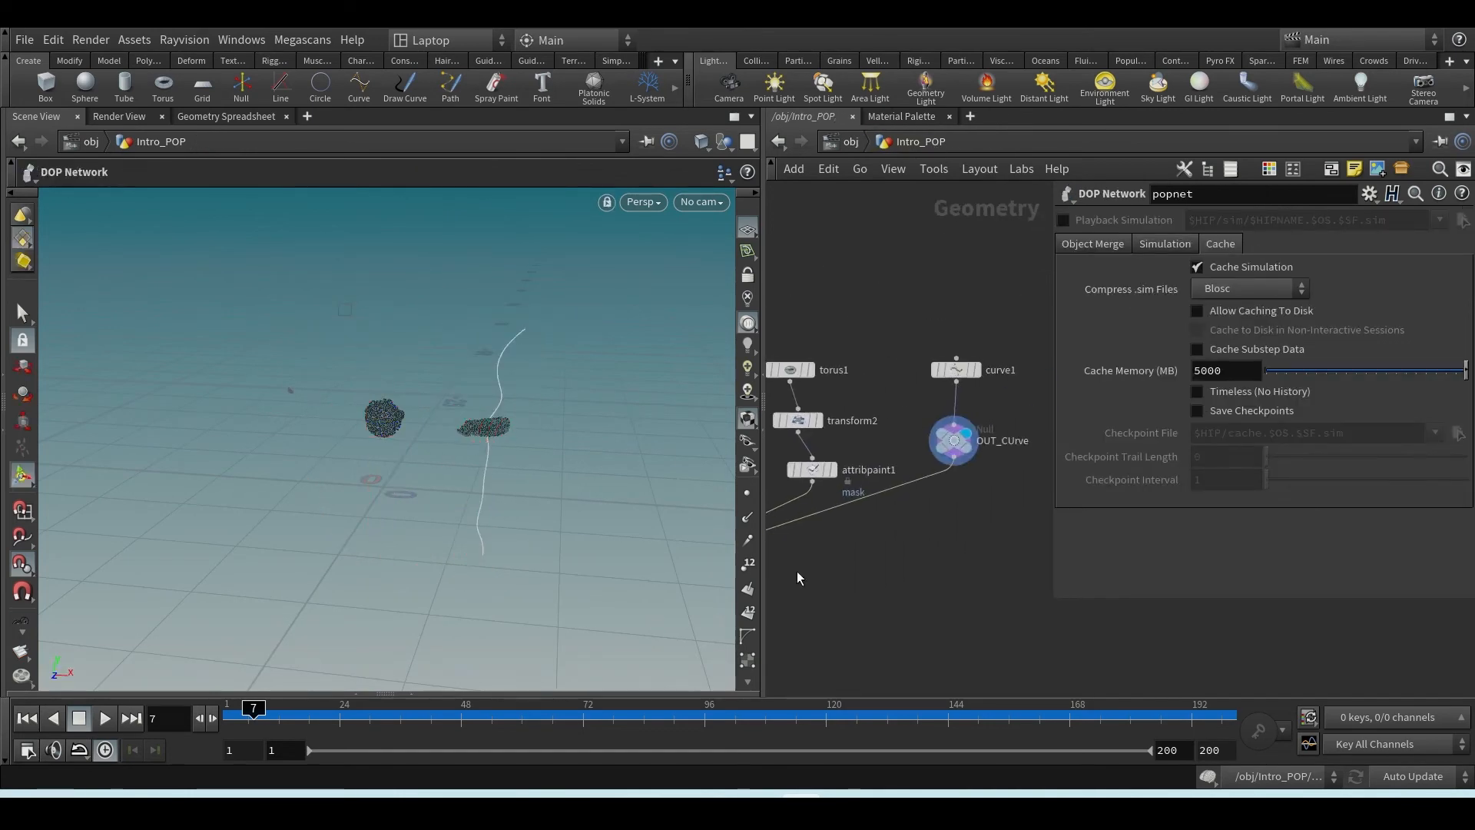
pyautogui.click(961, 410)
pyautogui.press('Tab')
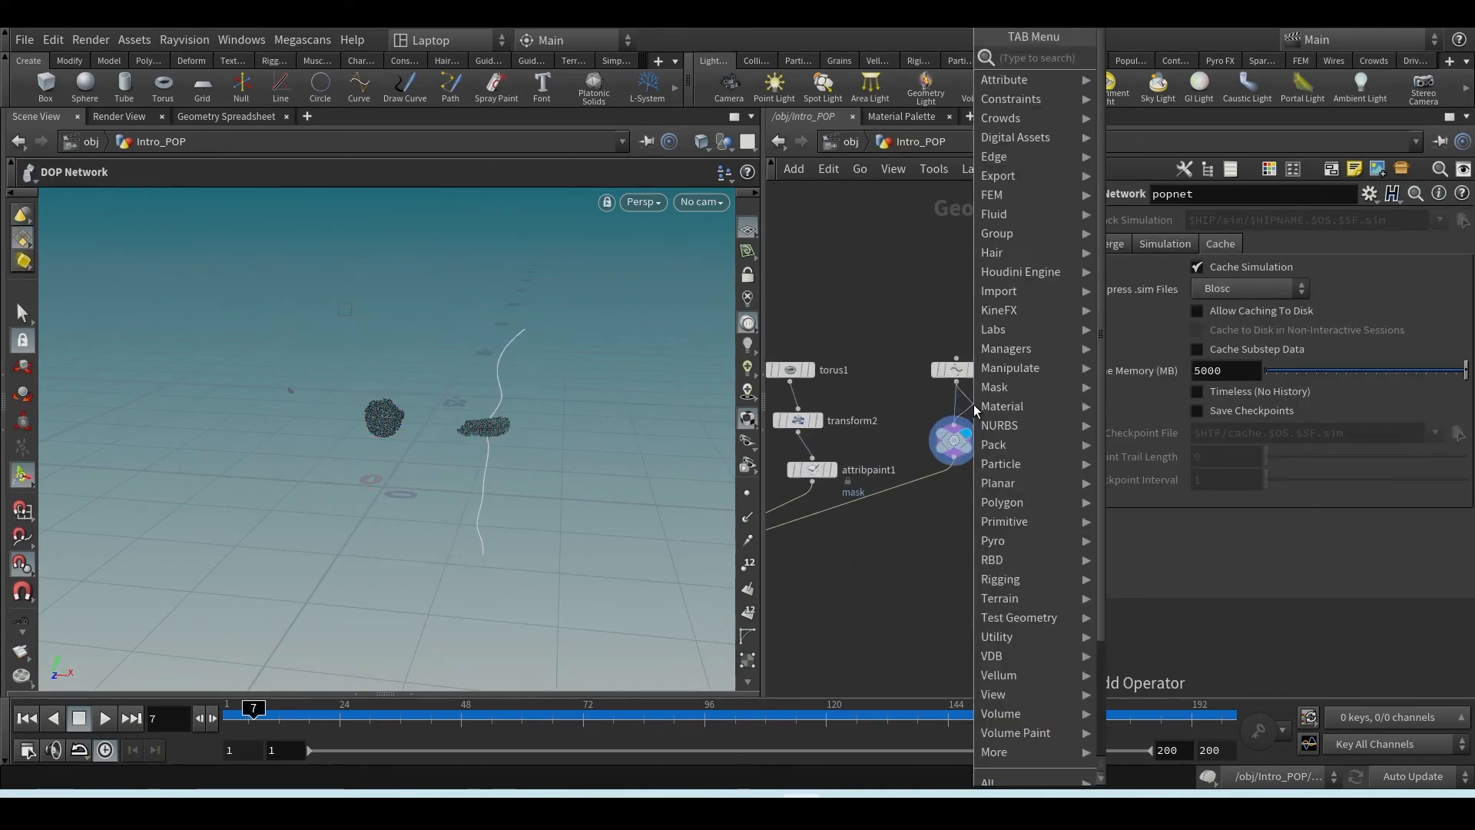
pyautogui.write('trans')
pyautogui.press('Return')
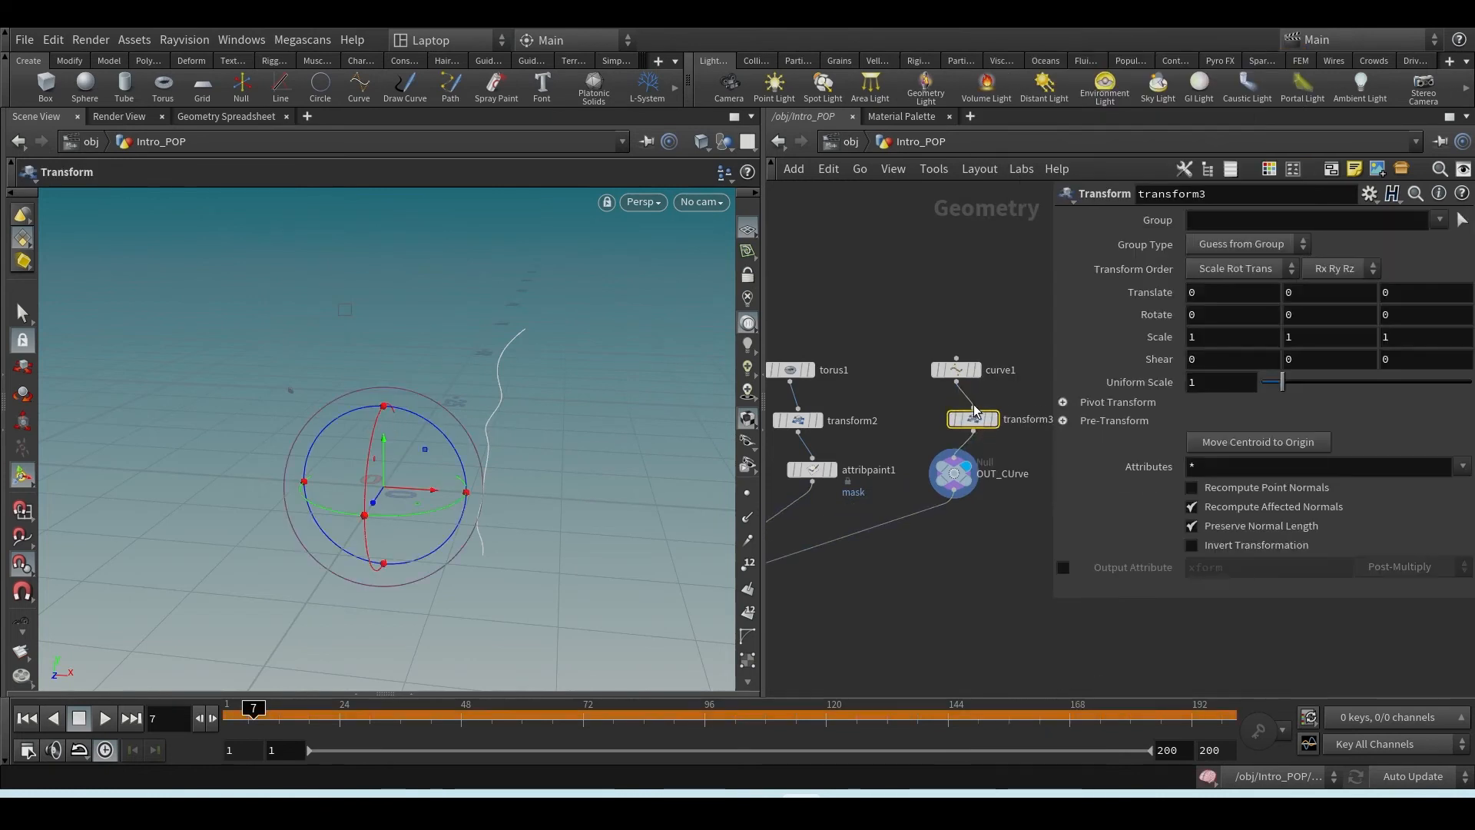
pyautogui.moveTo(386, 448); pyautogui.dragTo(400, 355)
pyautogui.moveTo(901, 592); pyautogui.dragTo(1023, 530, button='middle')
pyautogui.moveTo(904, 582); pyautogui.dragTo(990, 556, button='middle')
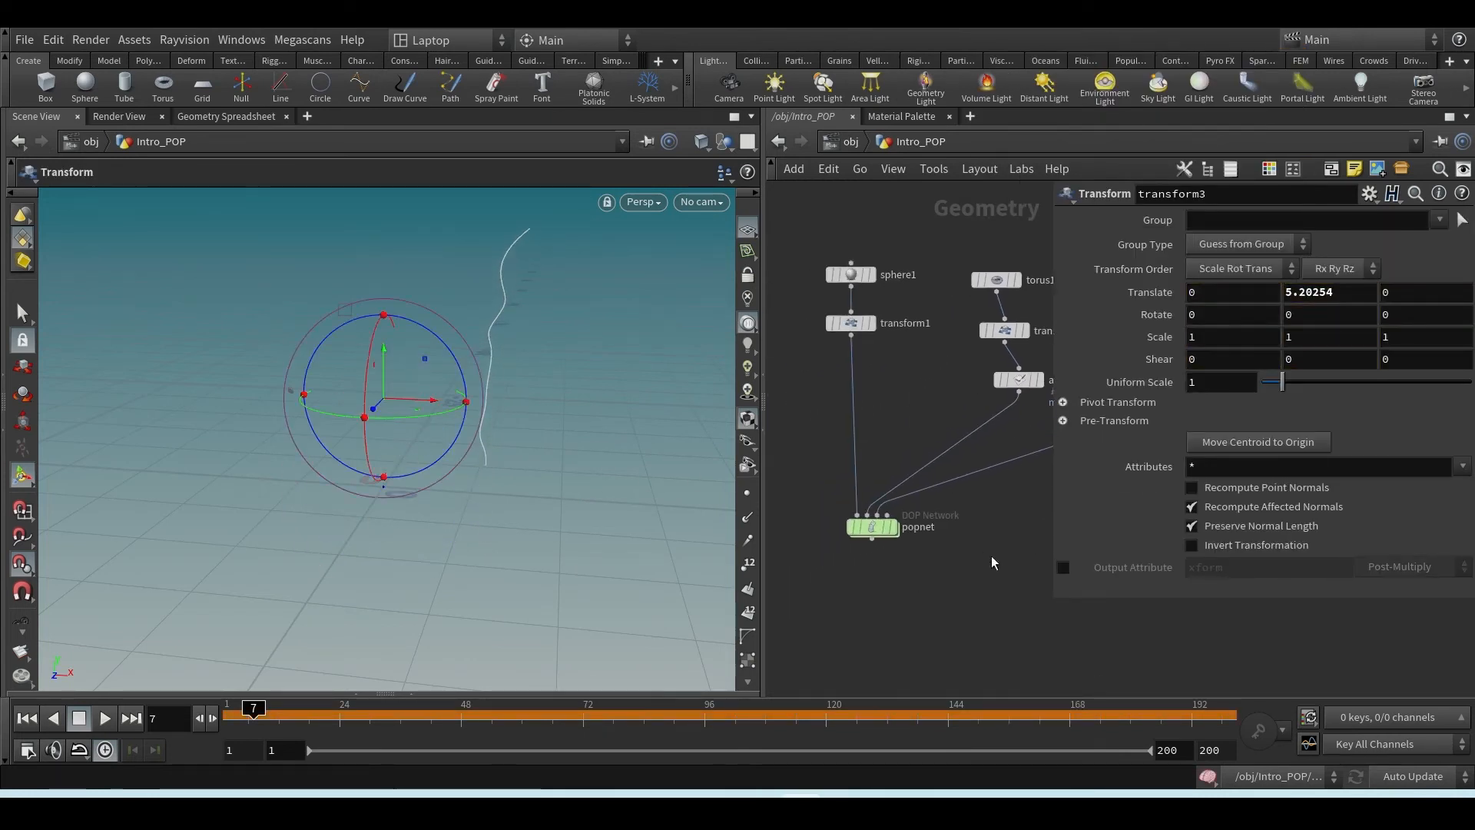
pyautogui.doubleClick(868, 529)
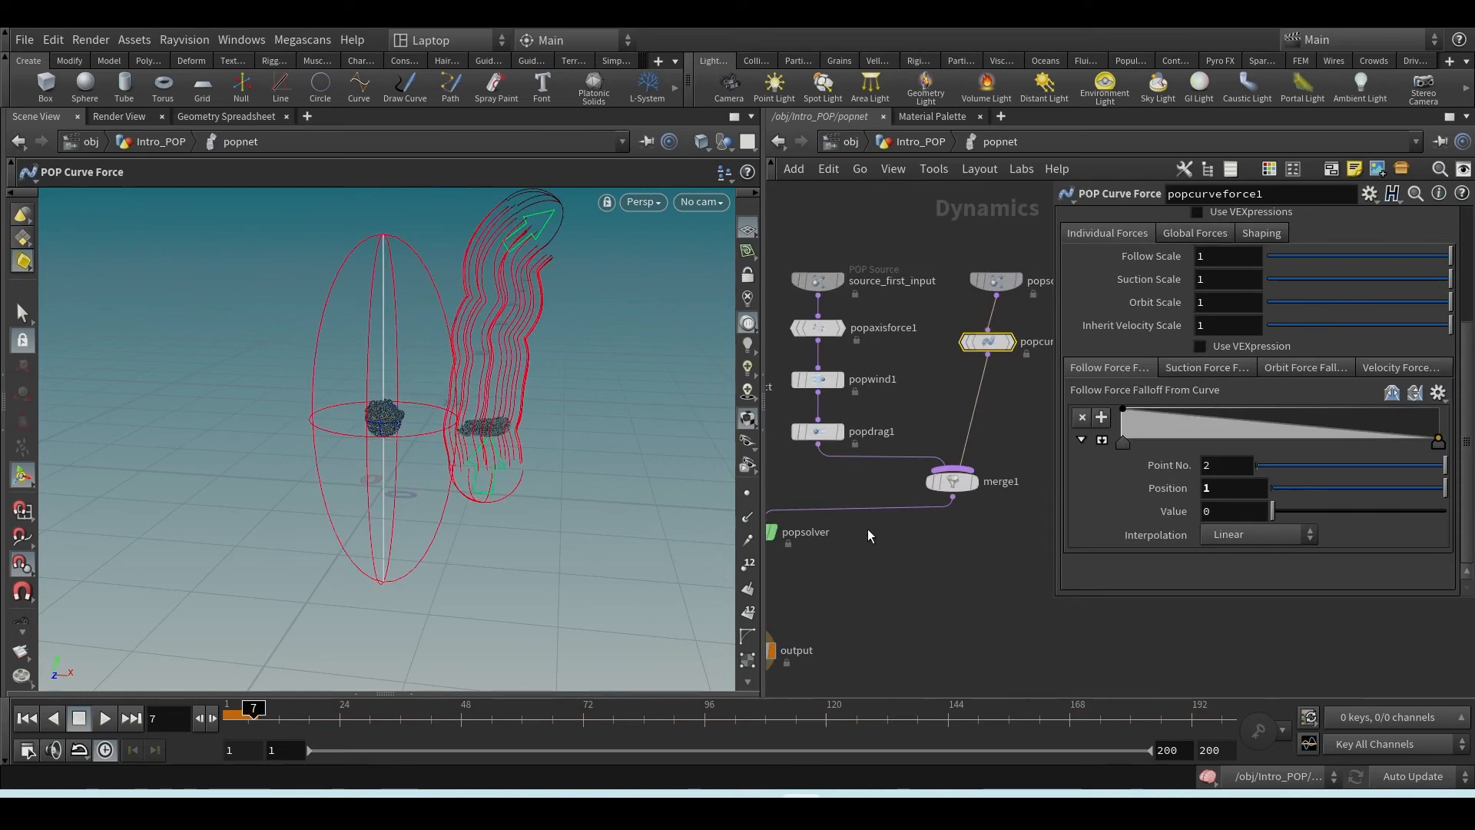
# - Rewind to frame 1 and check how the raised curve's guides enclose the torus particles
pyautogui.click(26, 722)
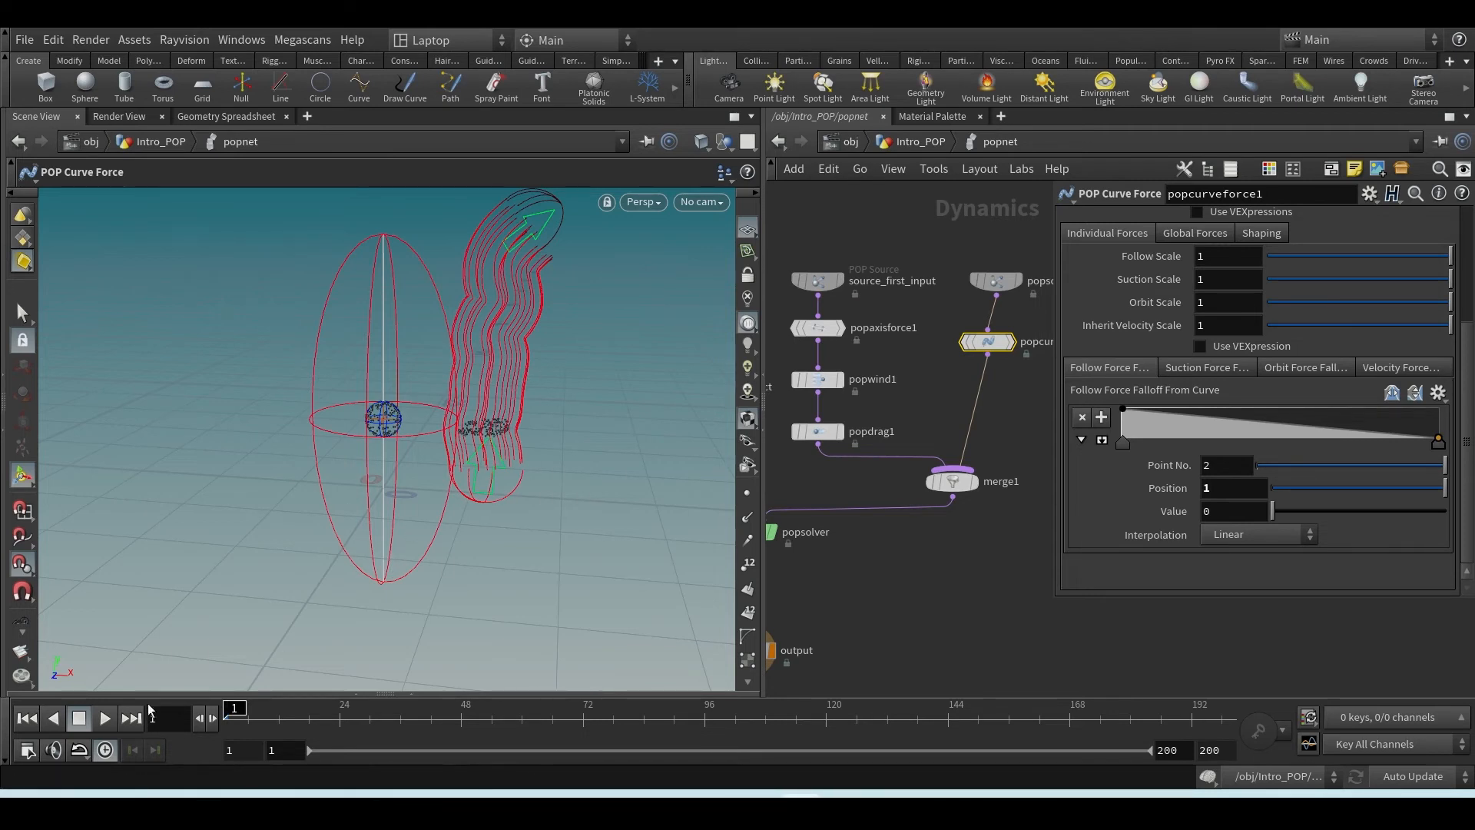
pyautogui.click(262, 711)
pyautogui.click(31, 718)
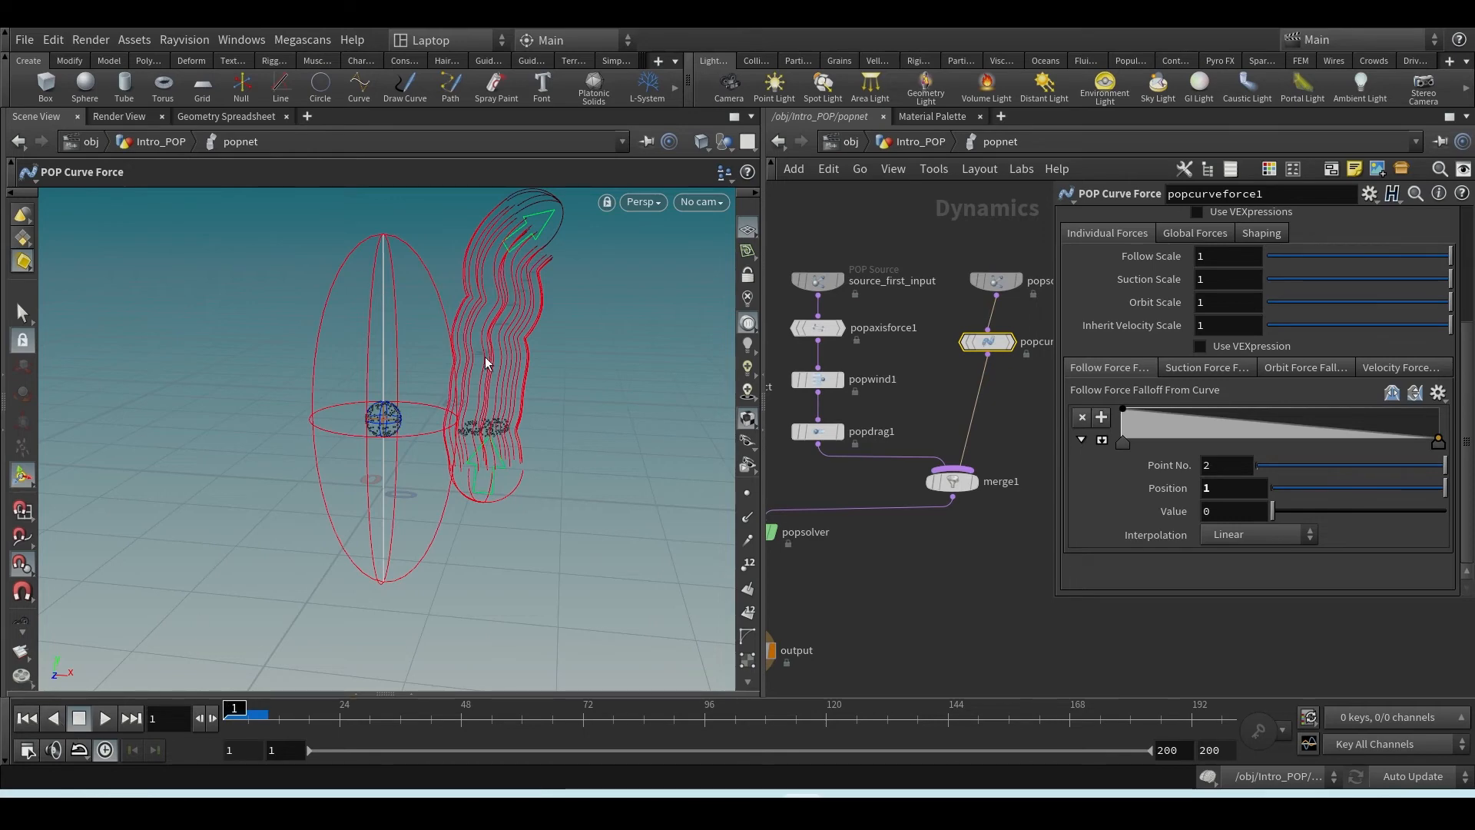
pyautogui.scroll(-2, 556, 428)
pyautogui.keyDown('alt'); pyautogui.moveTo(558, 427); pyautogui.dragTo(530, 501, button='middle'); pyautogui.keyUp('alt')
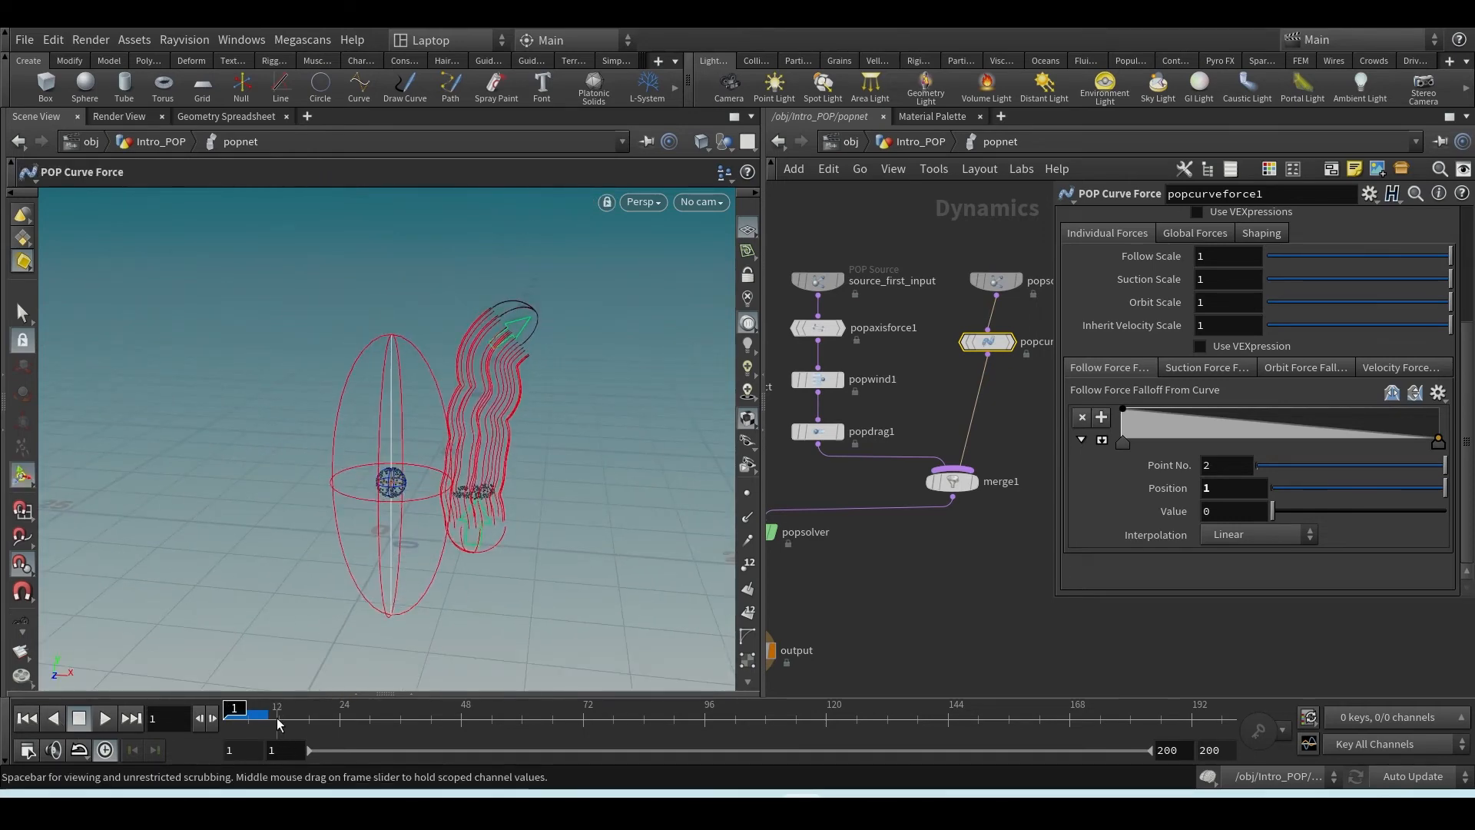
pyautogui.scroll(3, 510, 482)
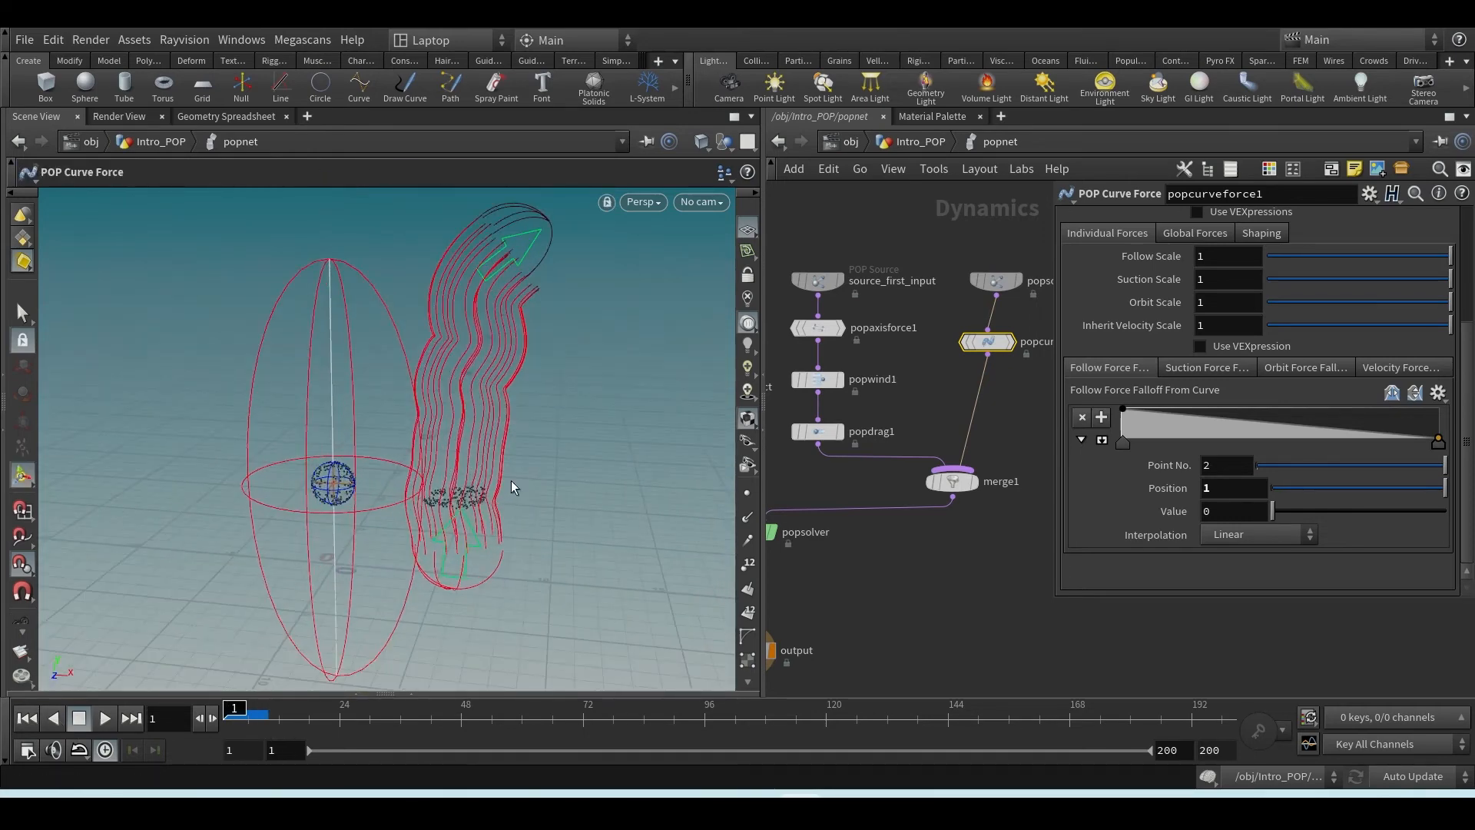
# - Compare popaxisforce1's orbit, lift and suction speed settings with popcurveforce1's follow, suction and orbit scales
pyautogui.moveTo(1018, 435); pyautogui.dragTo(957, 441, button='middle')
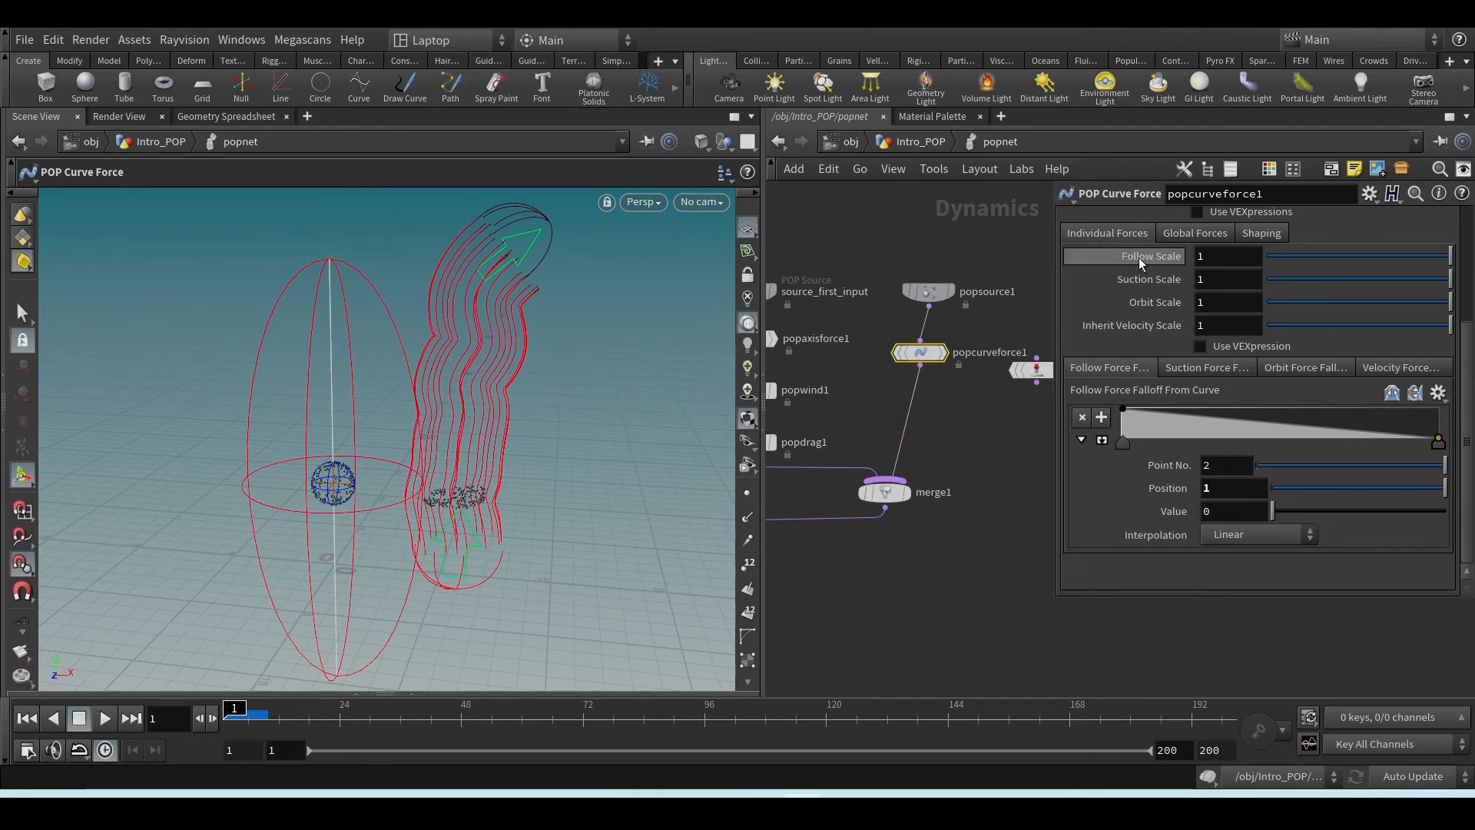
pyautogui.moveTo(938, 435); pyautogui.dragTo(1007, 448, button='middle')
pyautogui.moveTo(905, 368); pyautogui.dragTo(832, 335)
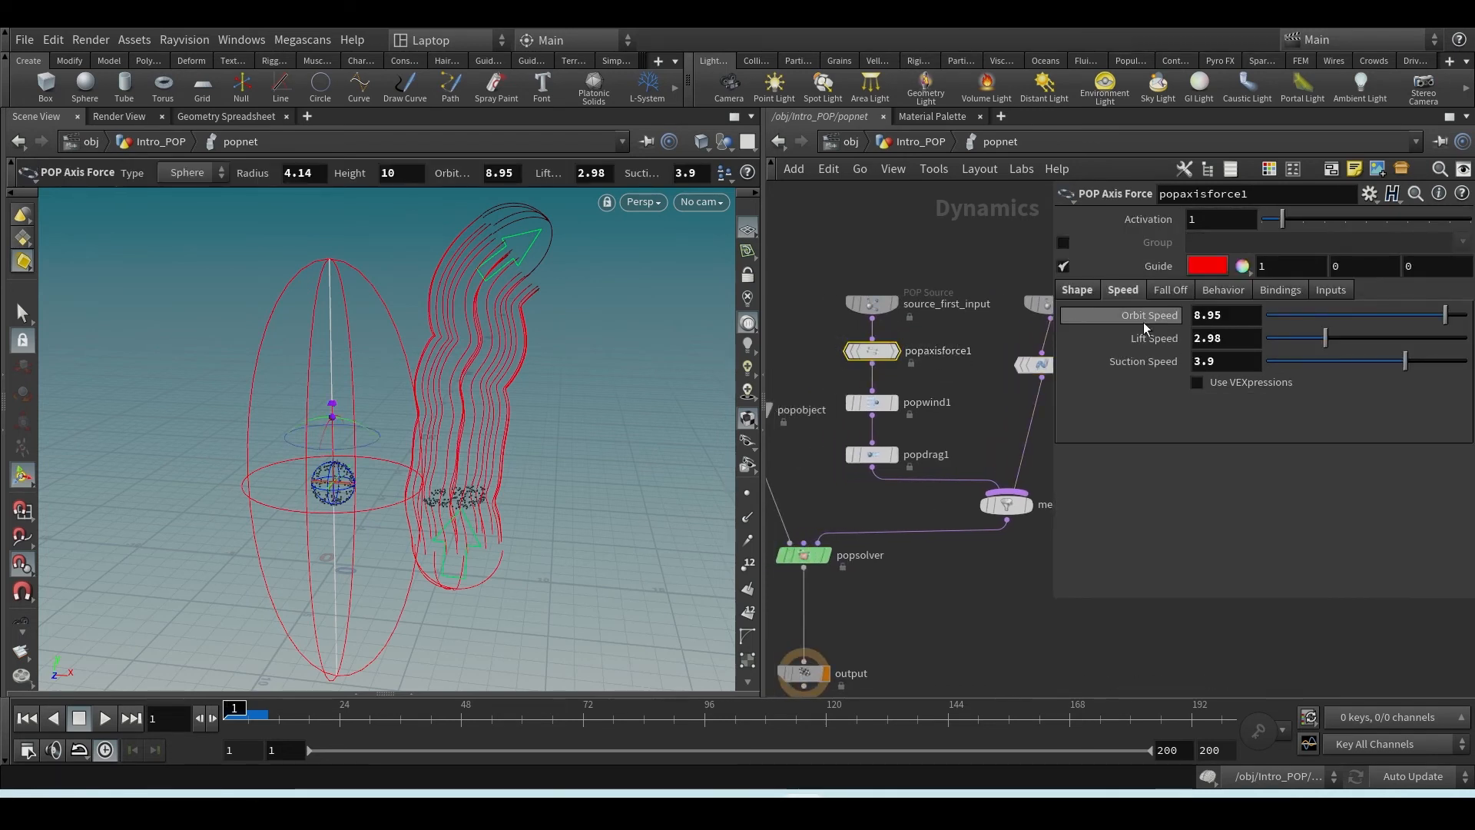
pyautogui.moveTo(1010, 356); pyautogui.dragTo(959, 365, button='middle')
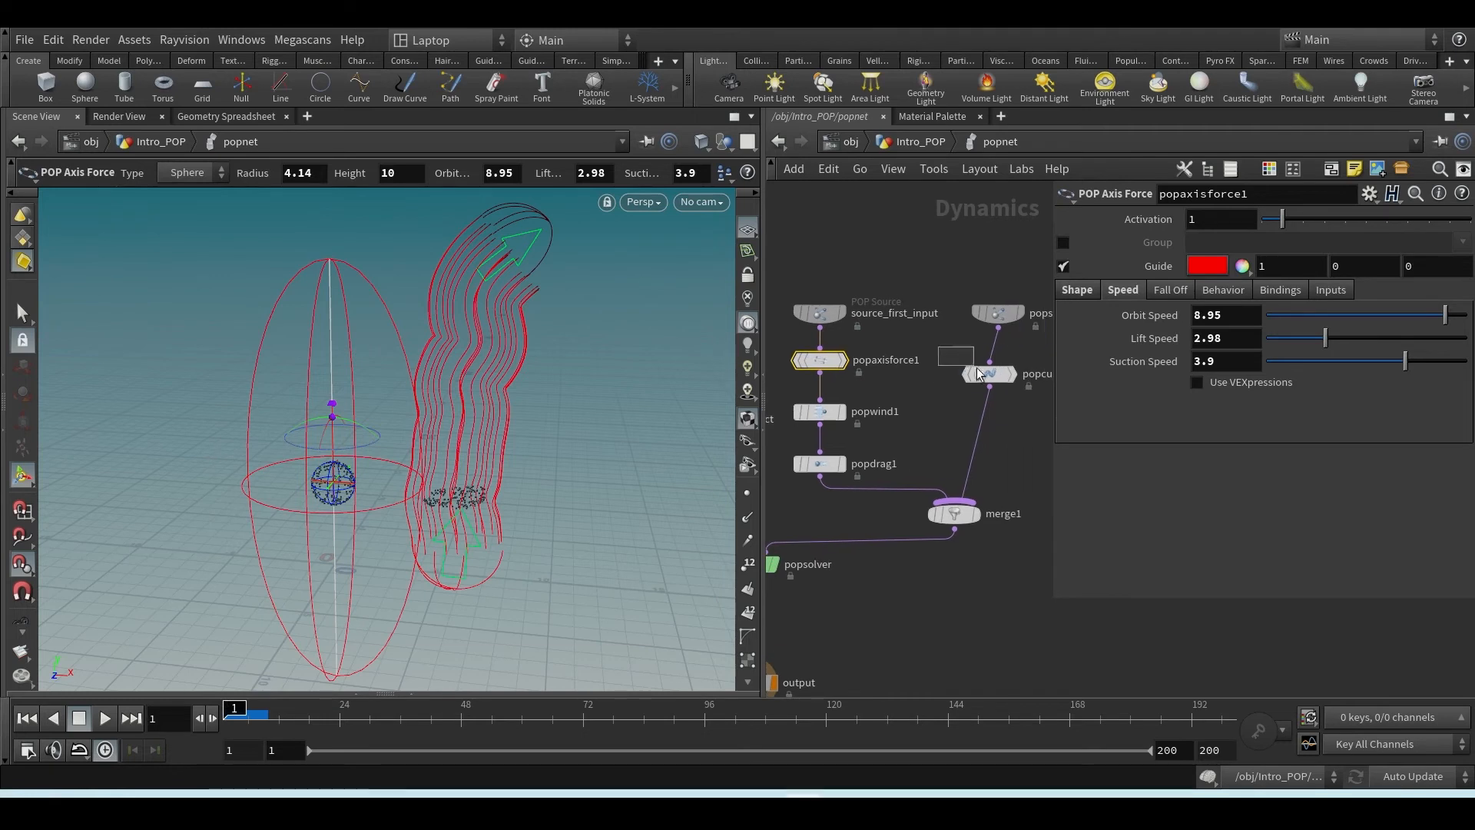
pyautogui.click(987, 374)
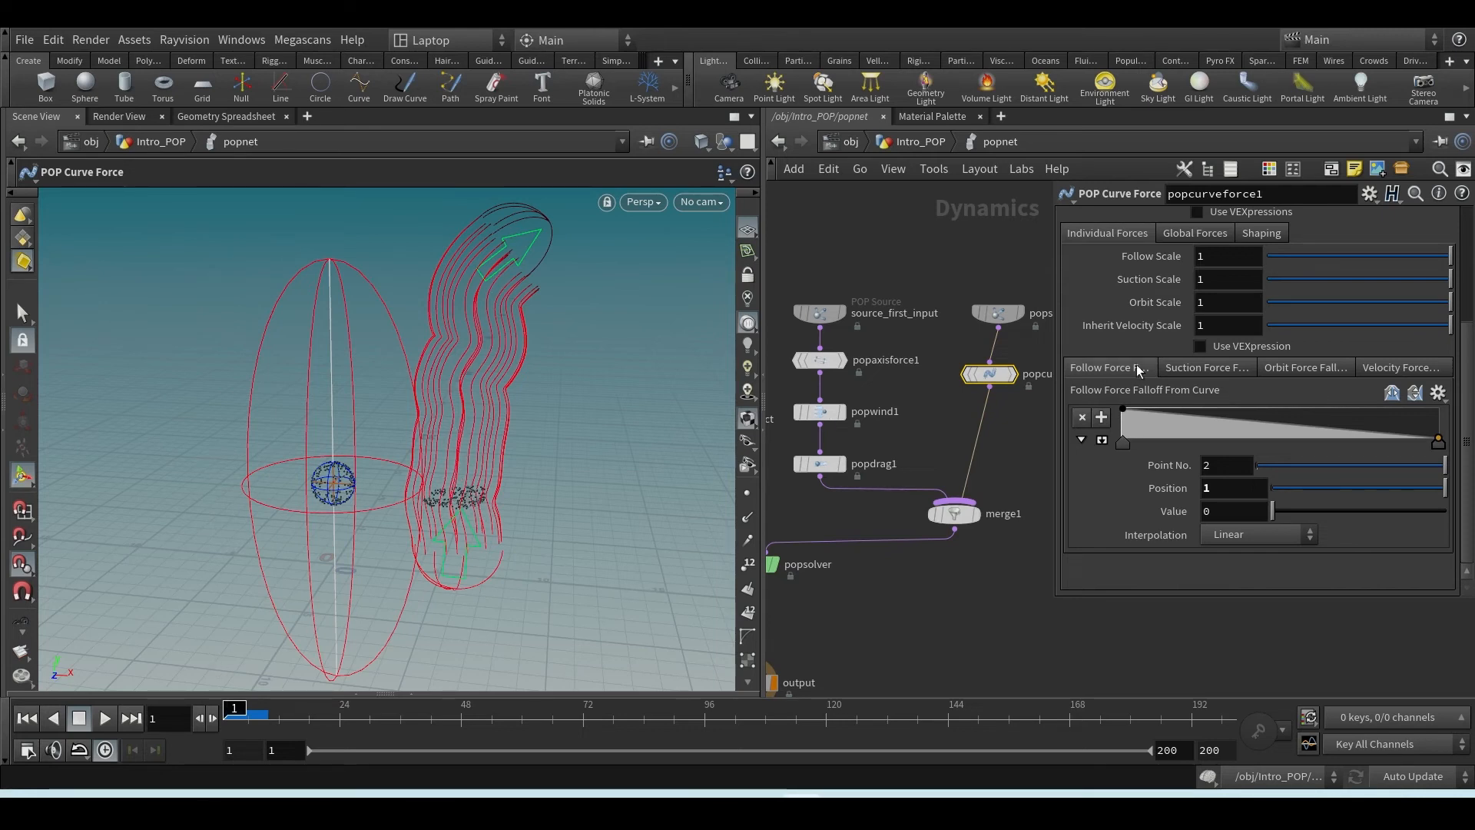
# - Set popcurveforce1's Follow Scale to 10, play the simulation and rewind to the first frame
pyautogui.click(1200, 257)
pyautogui.write('10')
pyautogui.press('Return')
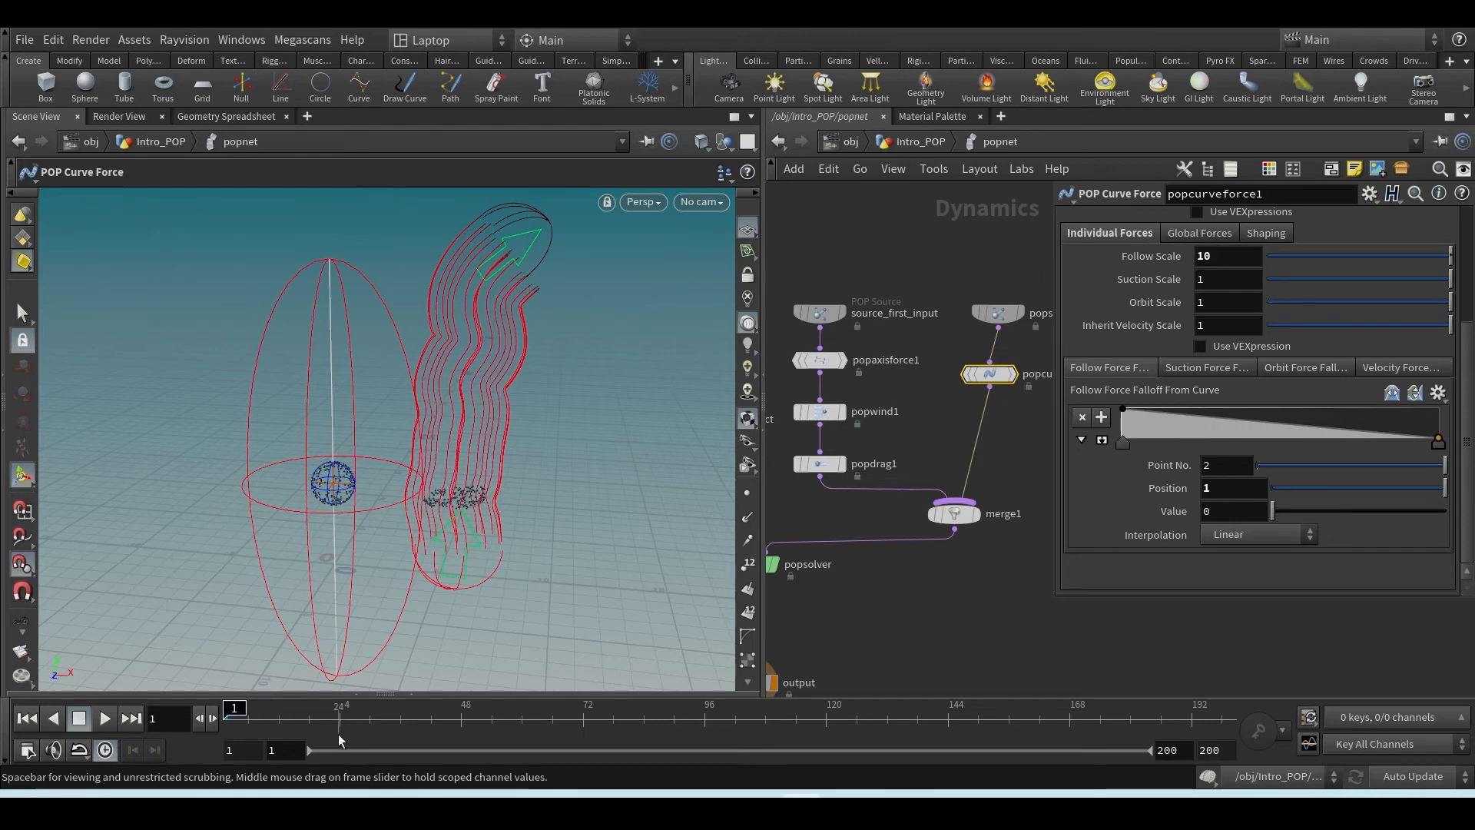
pyautogui.click(106, 721)
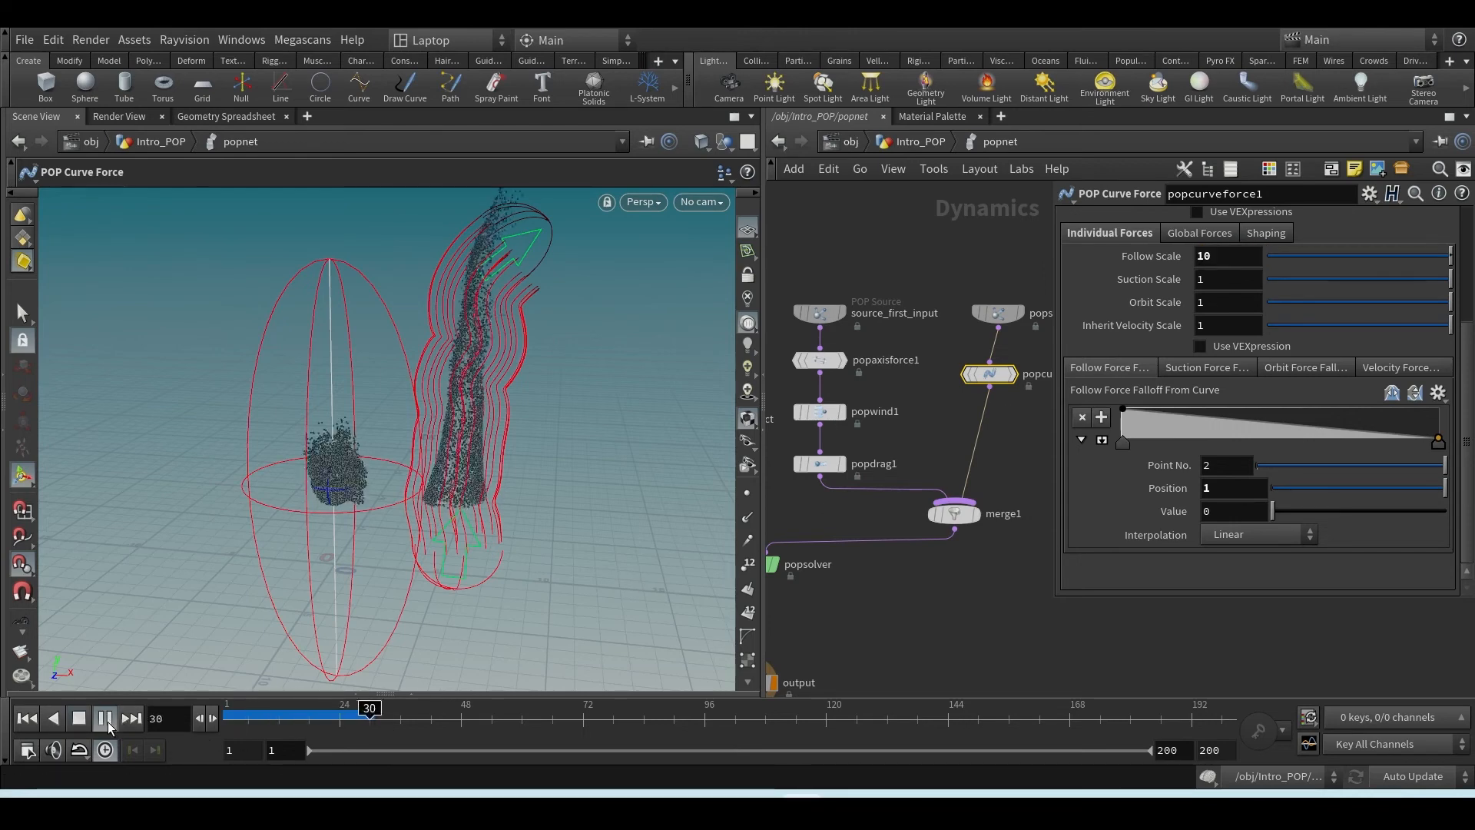
pyautogui.click(26, 720)
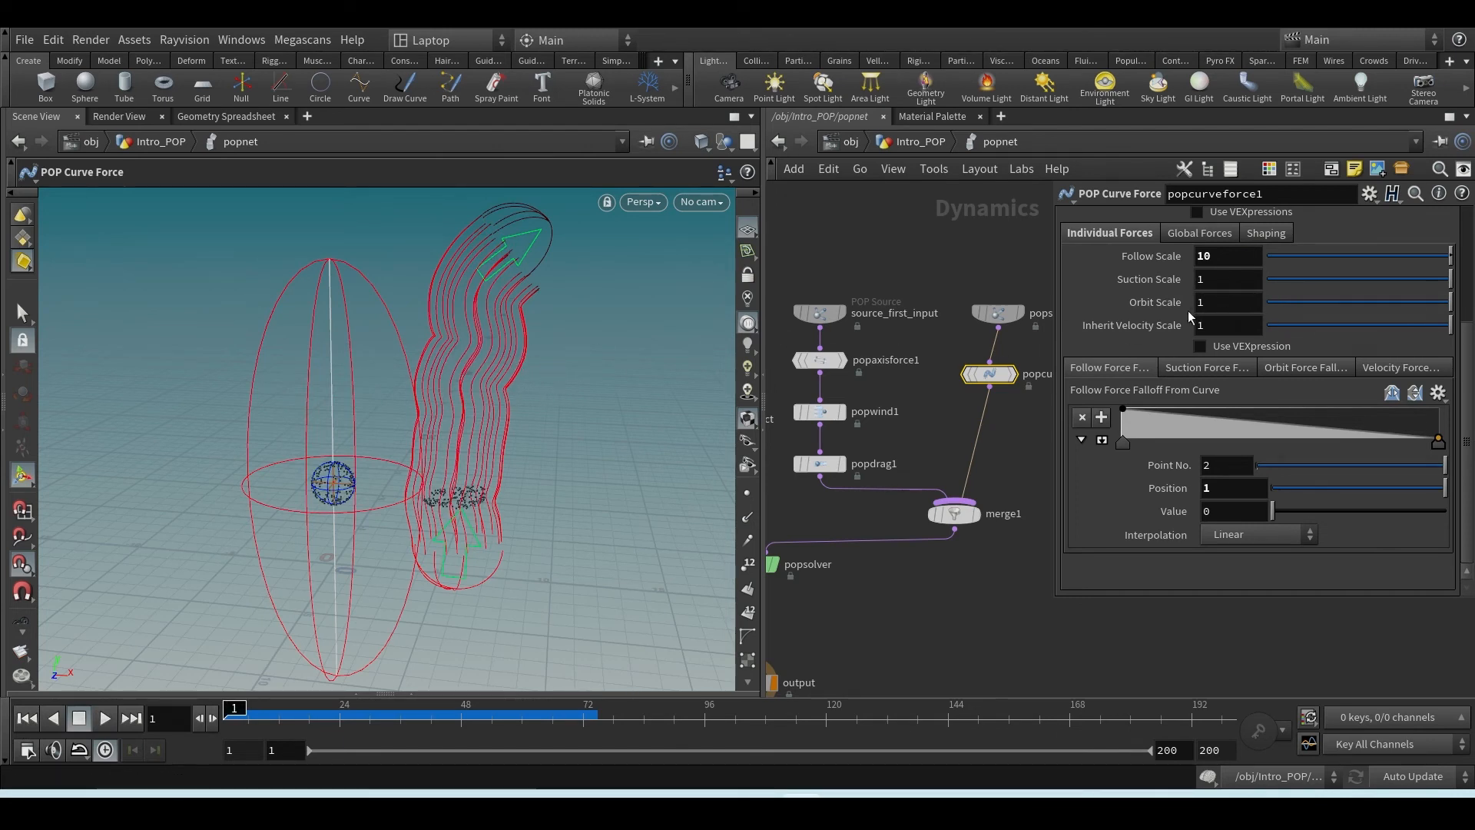
# - Set popcurveforce1's Orbit Scale to 10, play the simulation and rewind to the first frame
pyautogui.click(1228, 302)
pyautogui.write('10')
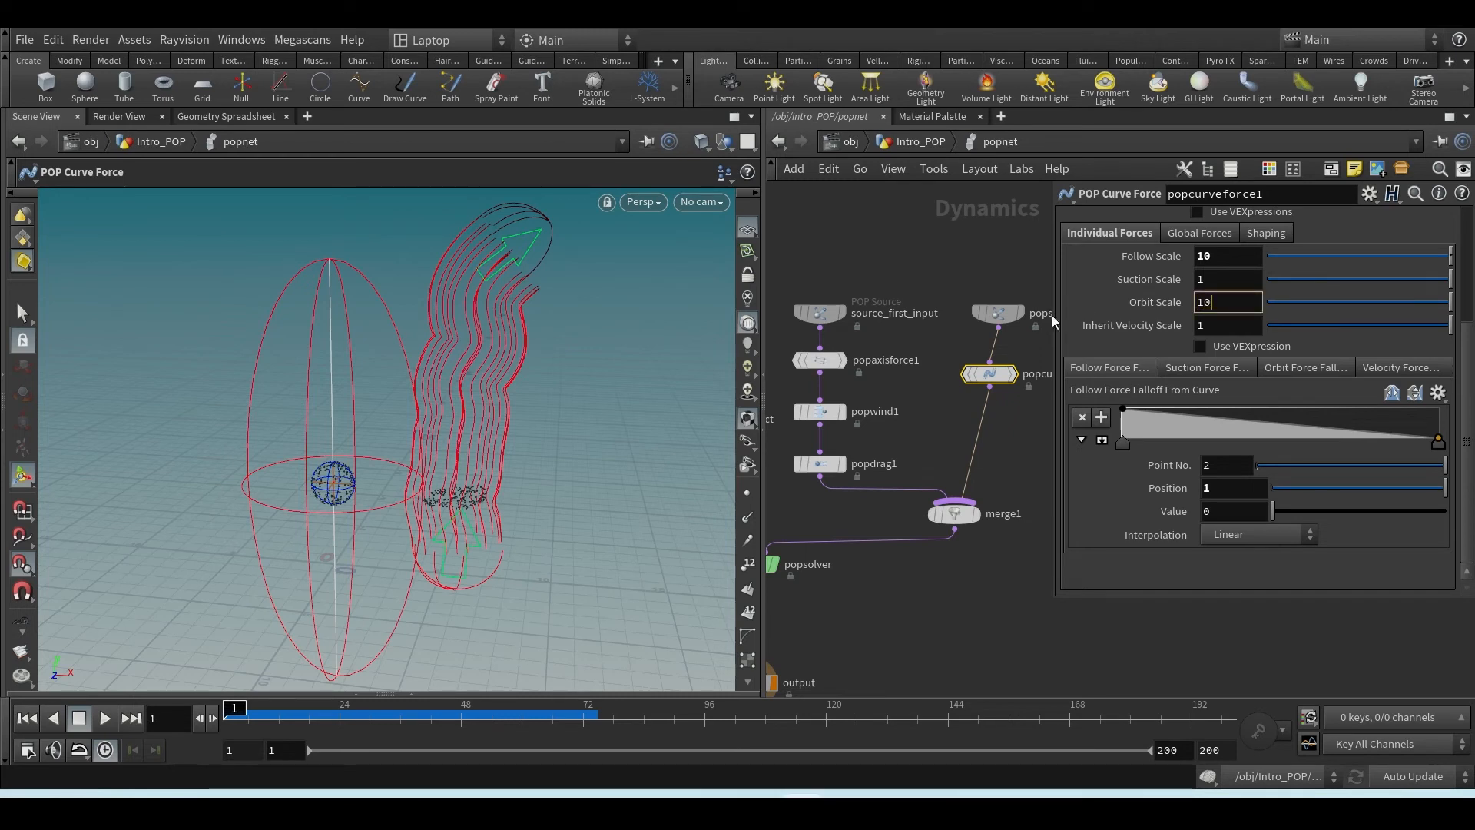
pyautogui.press('Return')
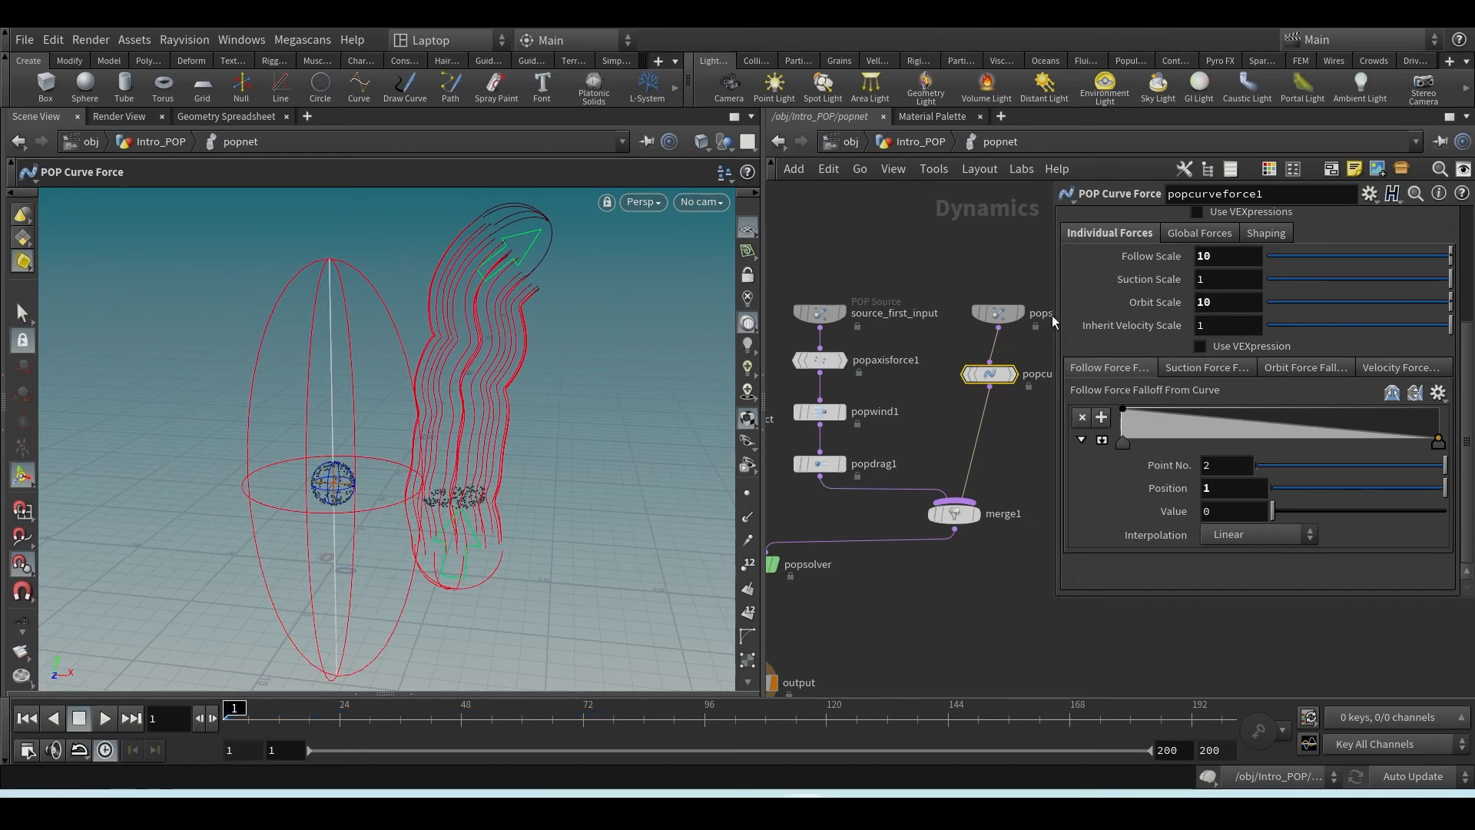
pyautogui.click(104, 719)
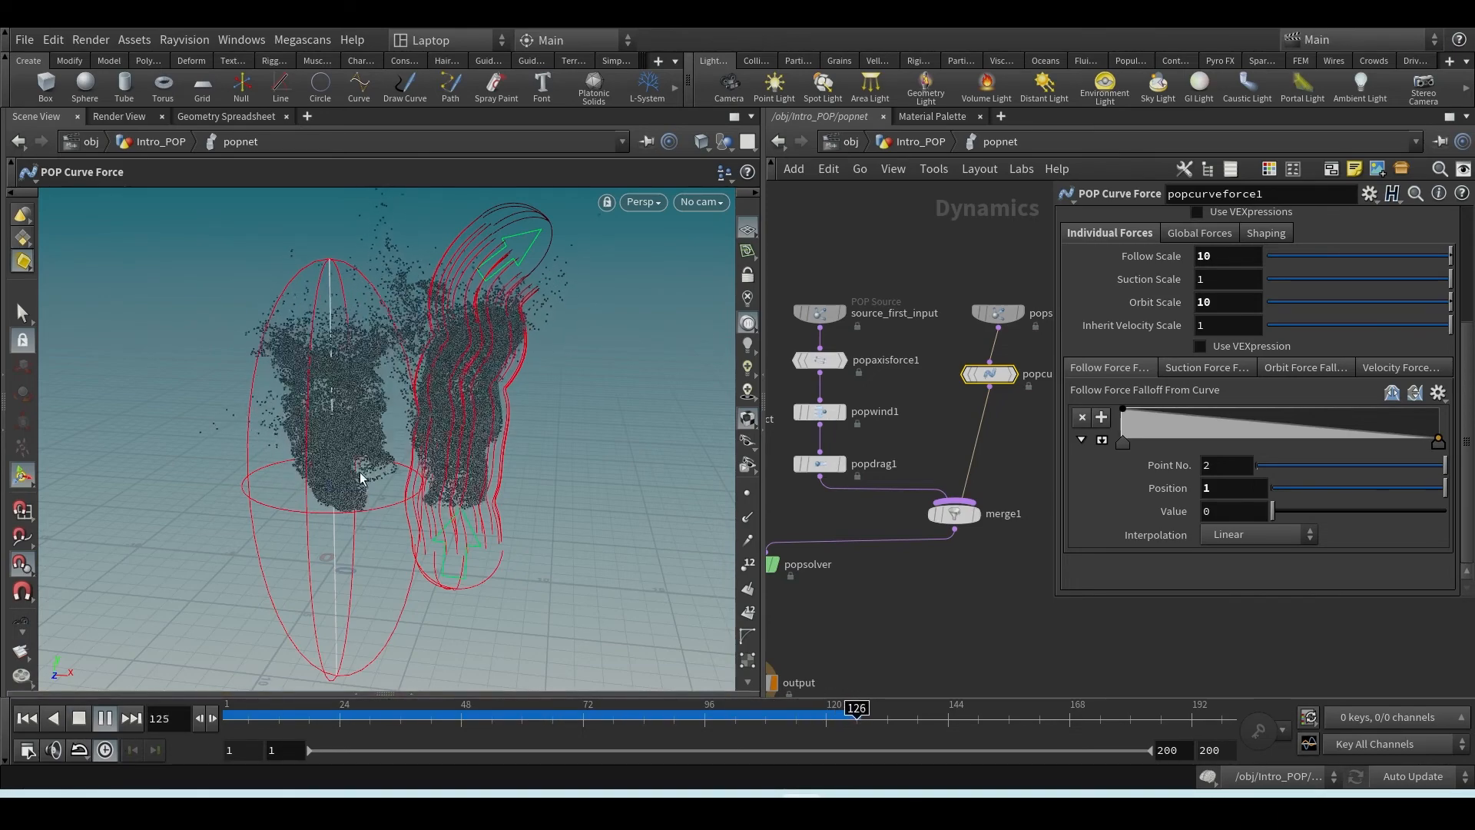
pyautogui.click(28, 718)
# - Set popcurveforce1's Suction Scale to 6, play the simulation and inspect the particle stream along the curve
pyautogui.moveTo(1209, 280); pyautogui.dragTo(939, 292)
pyautogui.write('6')
pyautogui.press('Return')
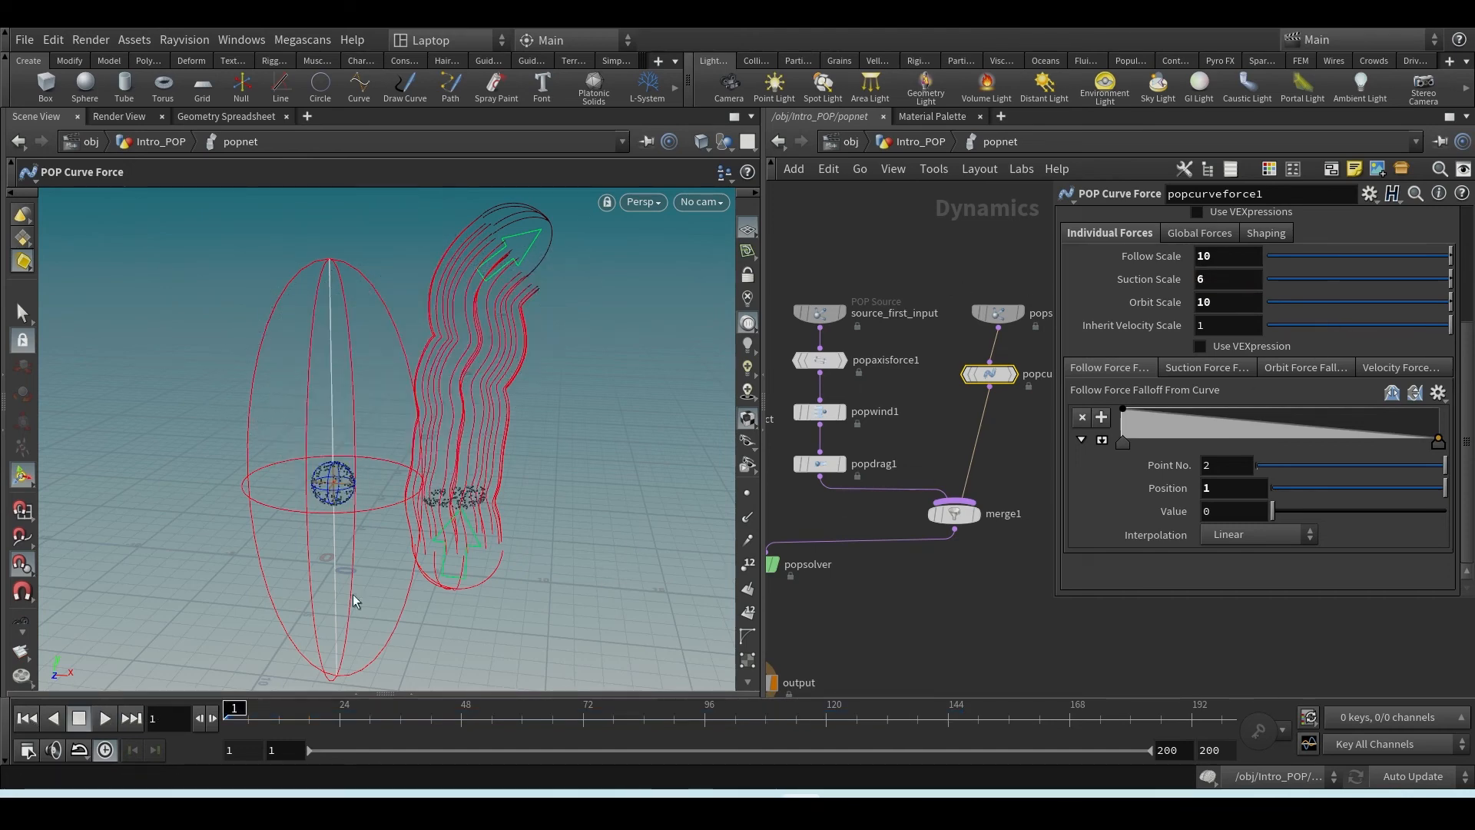
pyautogui.click(104, 721)
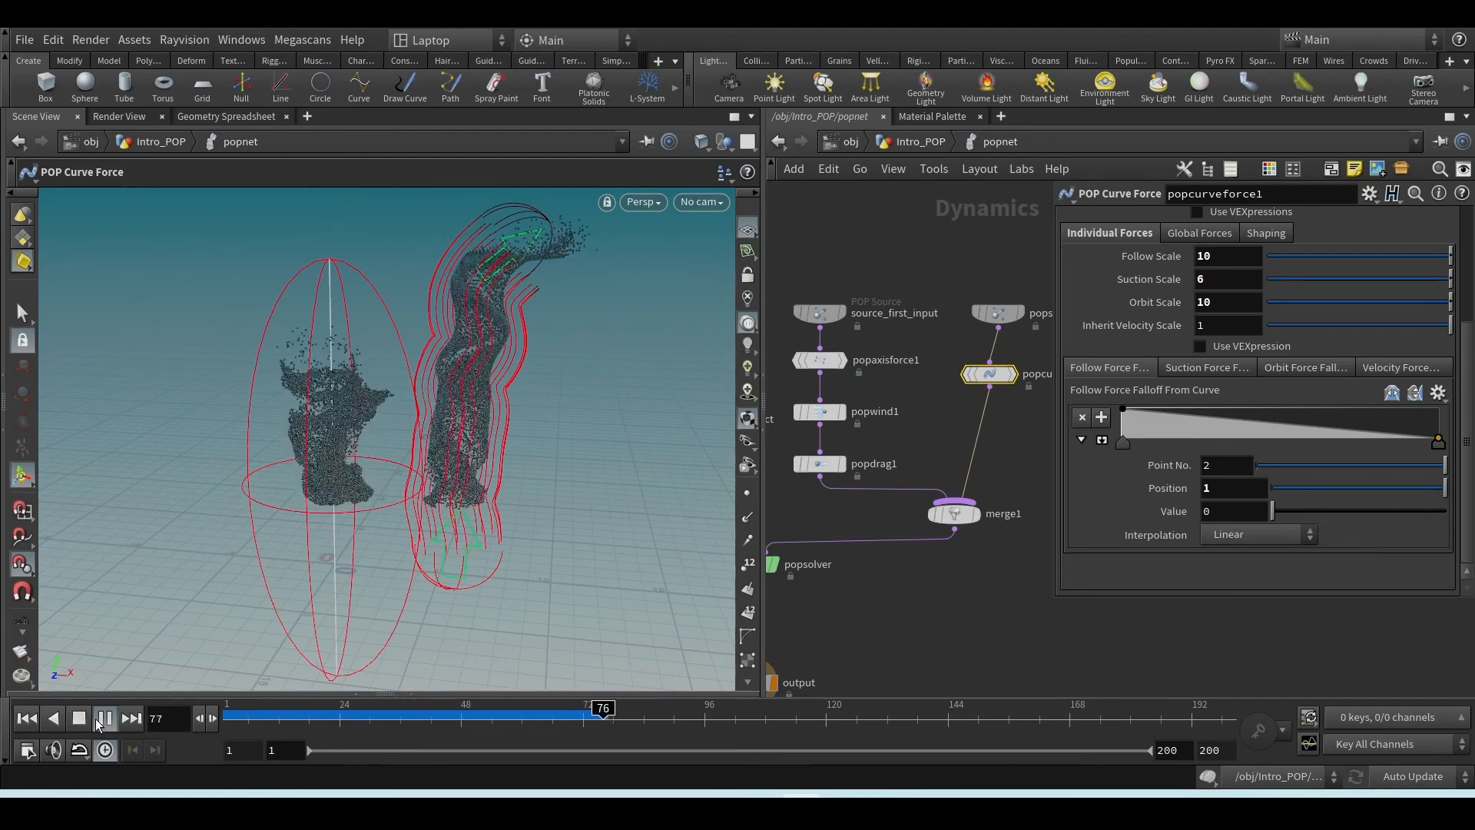
pyautogui.click(78, 721)
pyautogui.keyDown('alt'); pyautogui.scroll(-4, 500, 507); pyautogui.keyUp('alt')
pyautogui.keyDown('alt'); pyautogui.moveTo(500, 507); pyautogui.dragTo(384, 602, button='middle'); pyautogui.keyUp('alt')
pyautogui.keyDown('alt'); pyautogui.moveTo(385, 602); pyautogui.dragTo(468, 507); pyautogui.keyUp('alt')
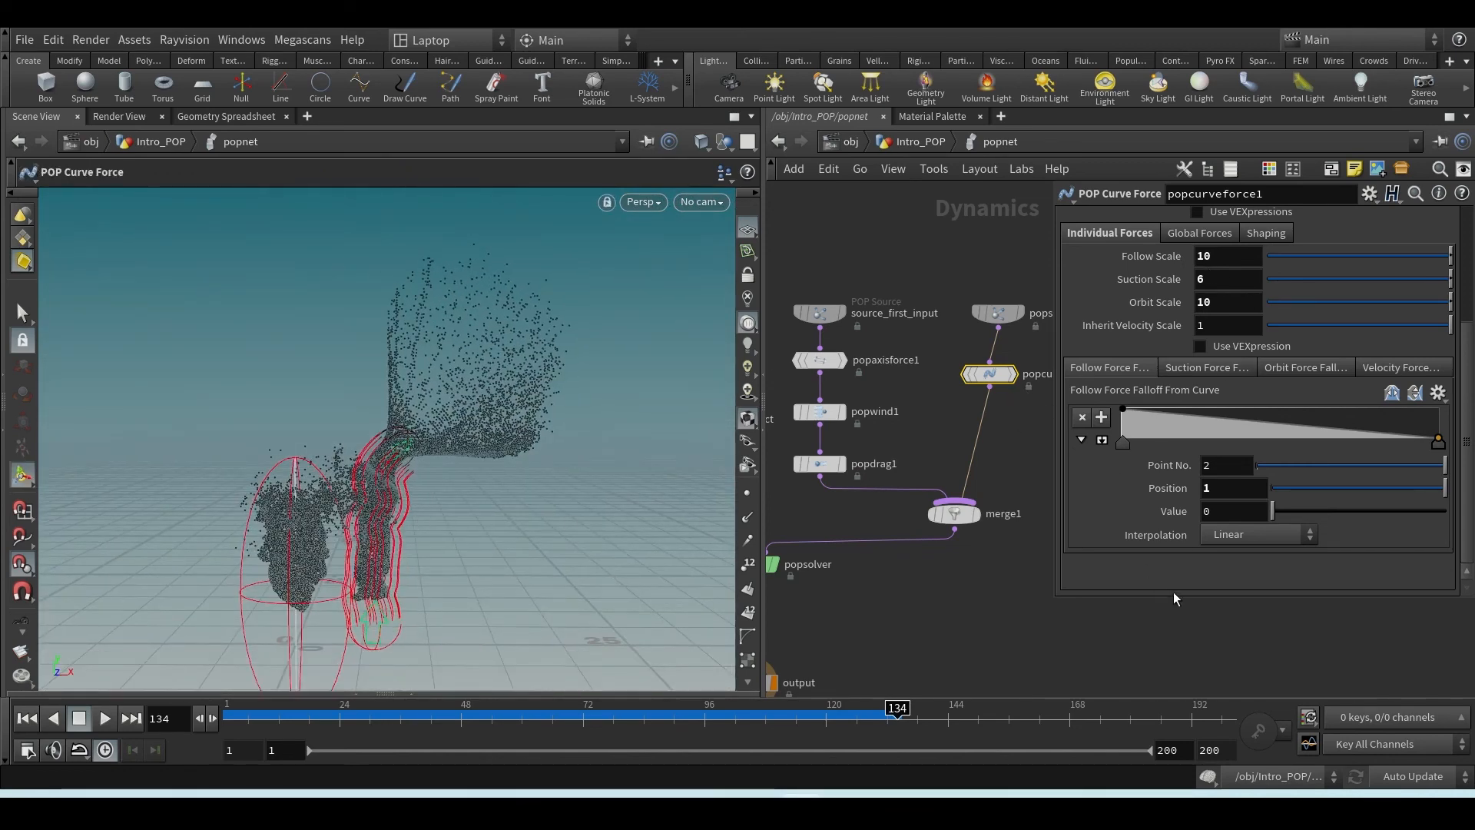
# - Examine popcurveforce1's Follow Scale with its matching falloff ramp, then its Air Resistance and Max Influence Radius
pyautogui.scroll(3, 1167, 523)
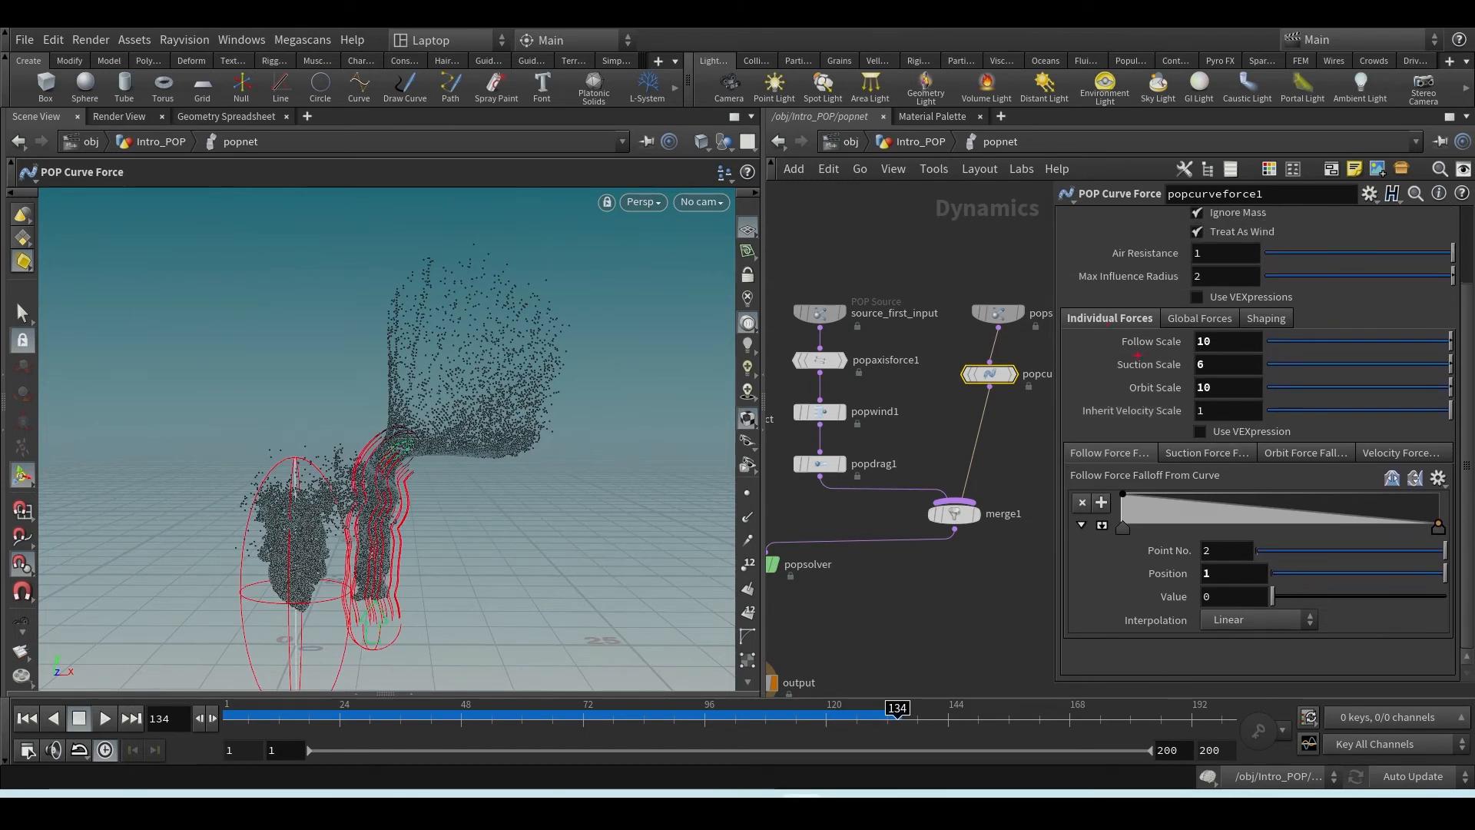
pyautogui.moveTo(1112, 345)
pyautogui.mouseDown()
pyautogui.moveTo(1145, 351)
pyautogui.moveTo(1180, 333)
pyautogui.moveTo(1078, 369)
pyautogui.mouseUp()
pyautogui.moveTo(1153, 444)
pyautogui.mouseDown()
pyautogui.moveTo(1109, 475)
pyautogui.moveTo(1071, 447)
pyautogui.mouseUp()
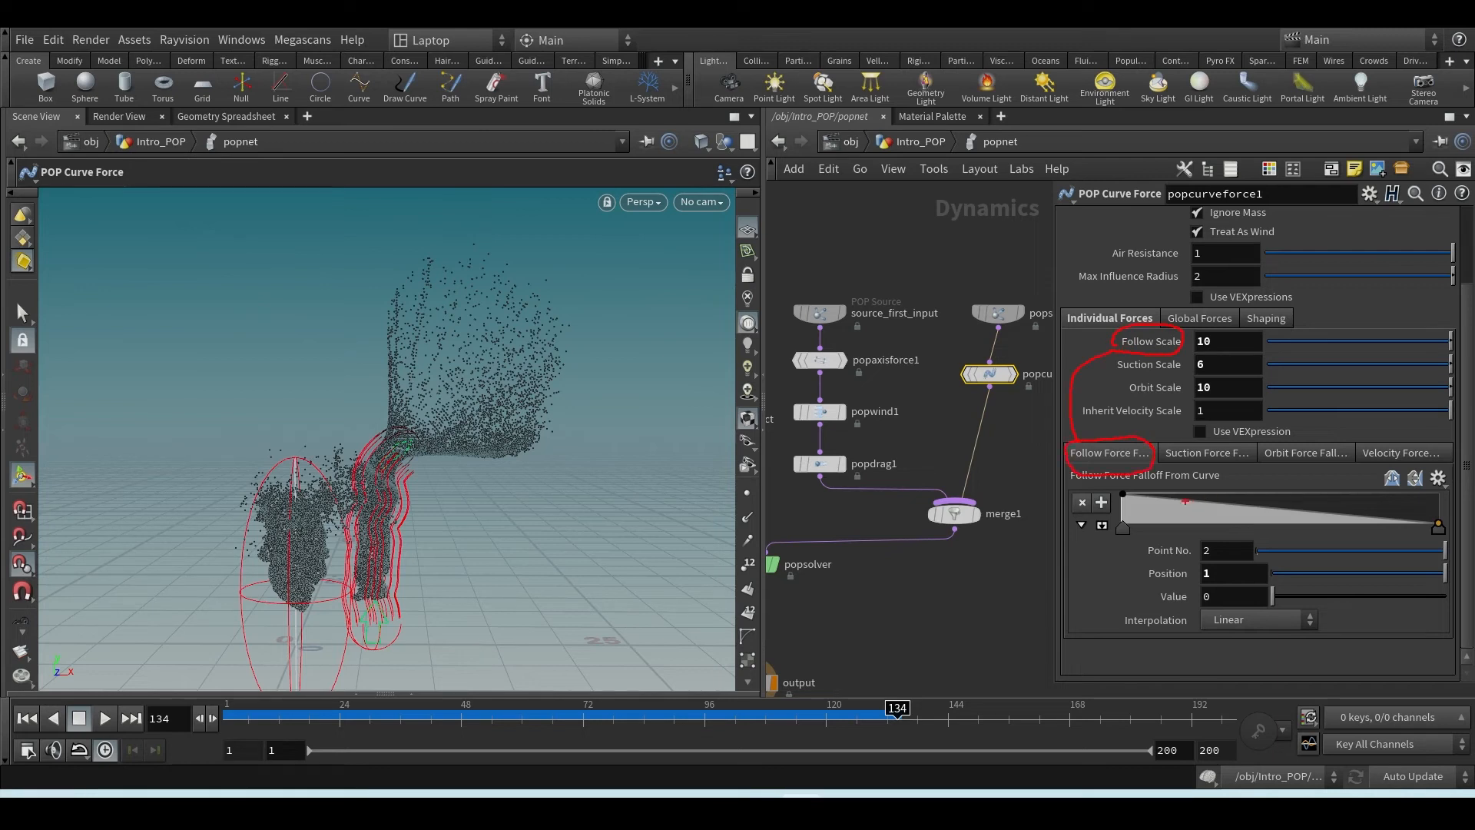
pyautogui.moveTo(1443, 530); pyautogui.dragTo(1083, 498)
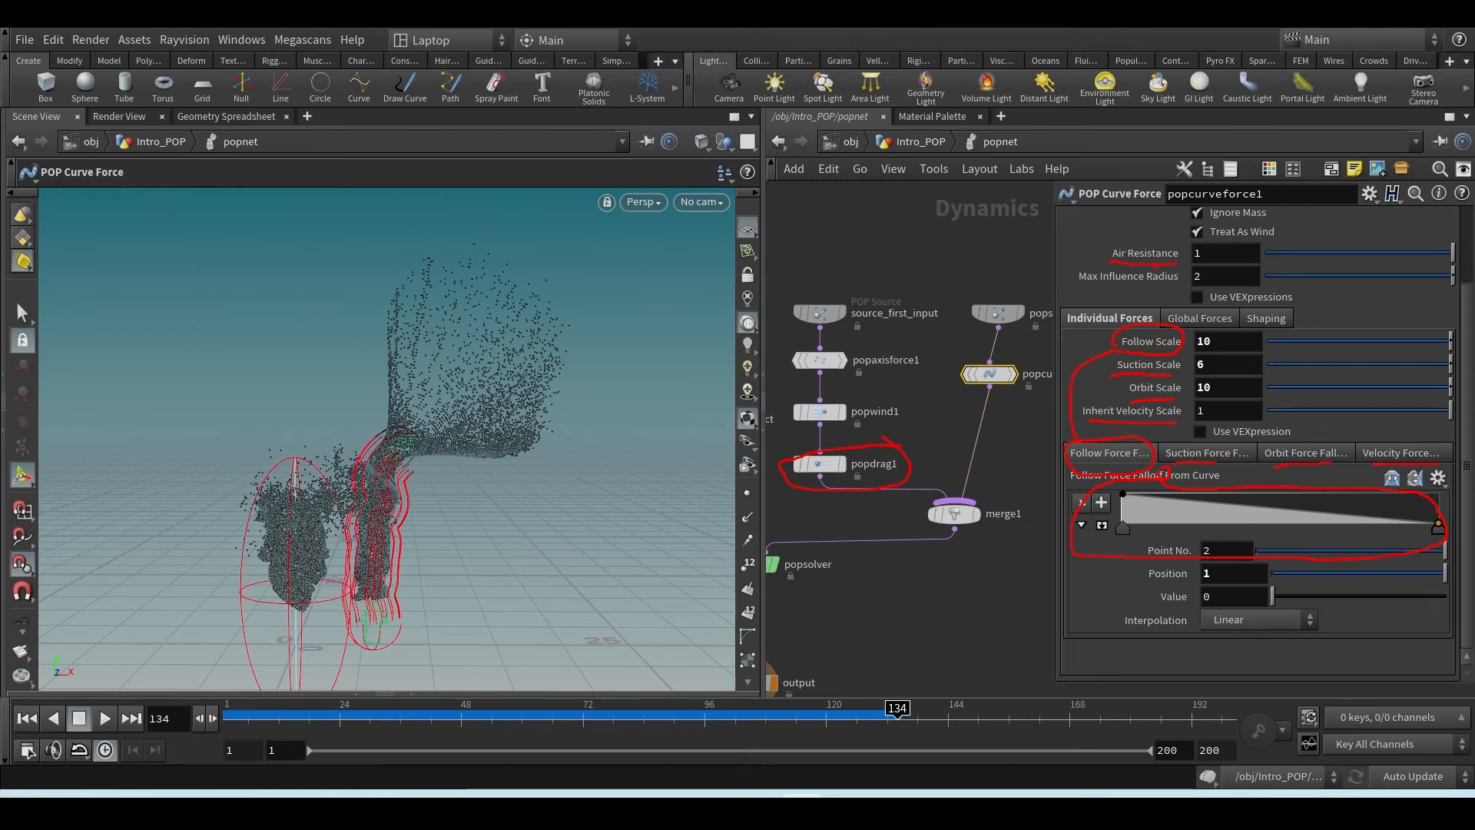
pyautogui.moveTo(1214, 267)
pyautogui.mouseDown()
pyautogui.moveTo(1137, 268)
pyautogui.moveTo(1100, 290)
pyautogui.mouseUp()
pyautogui.moveTo(1203, 284); pyautogui.dragTo(1215, 268)
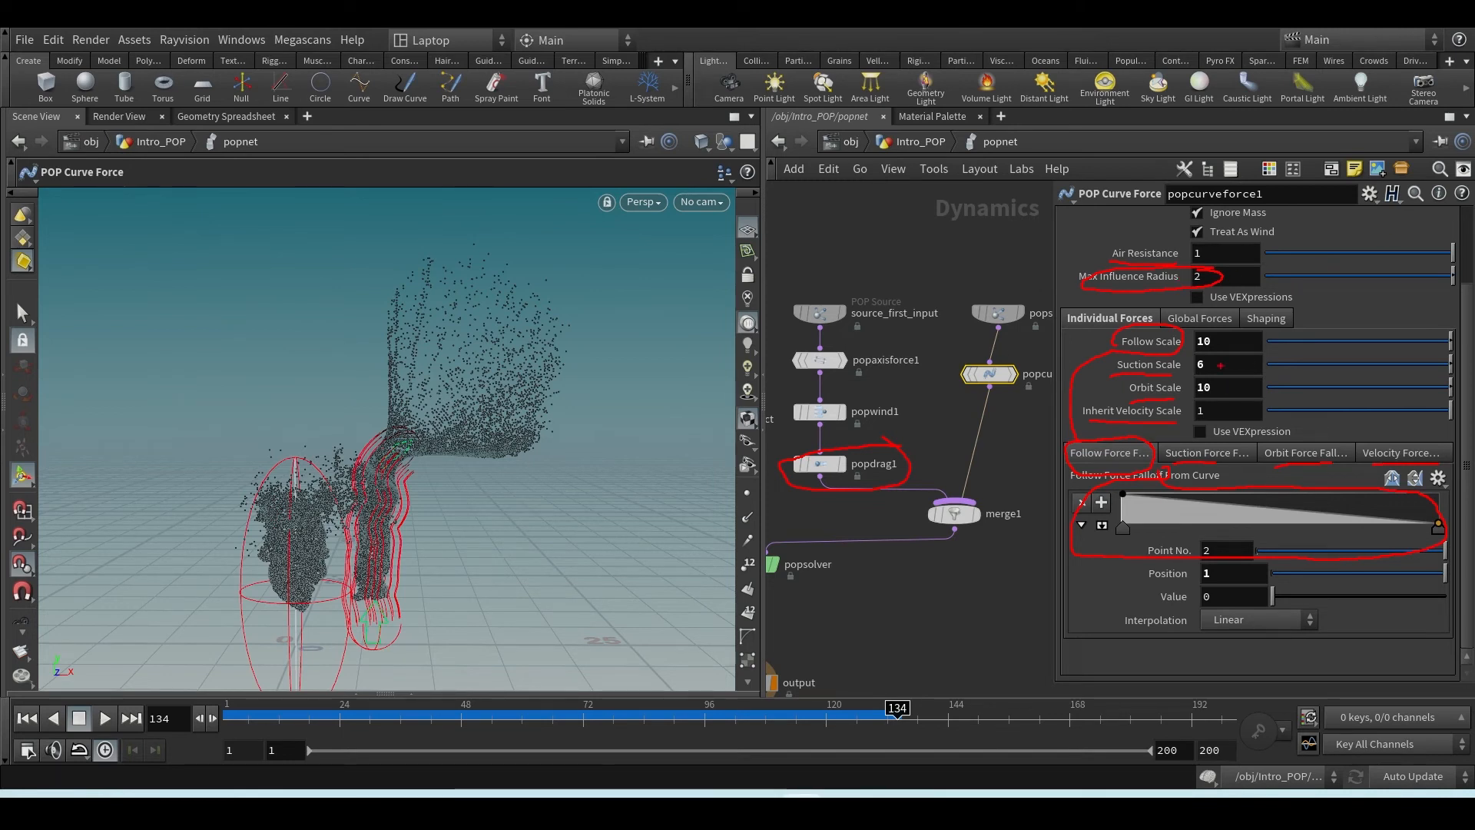
pyautogui.press('Escape')
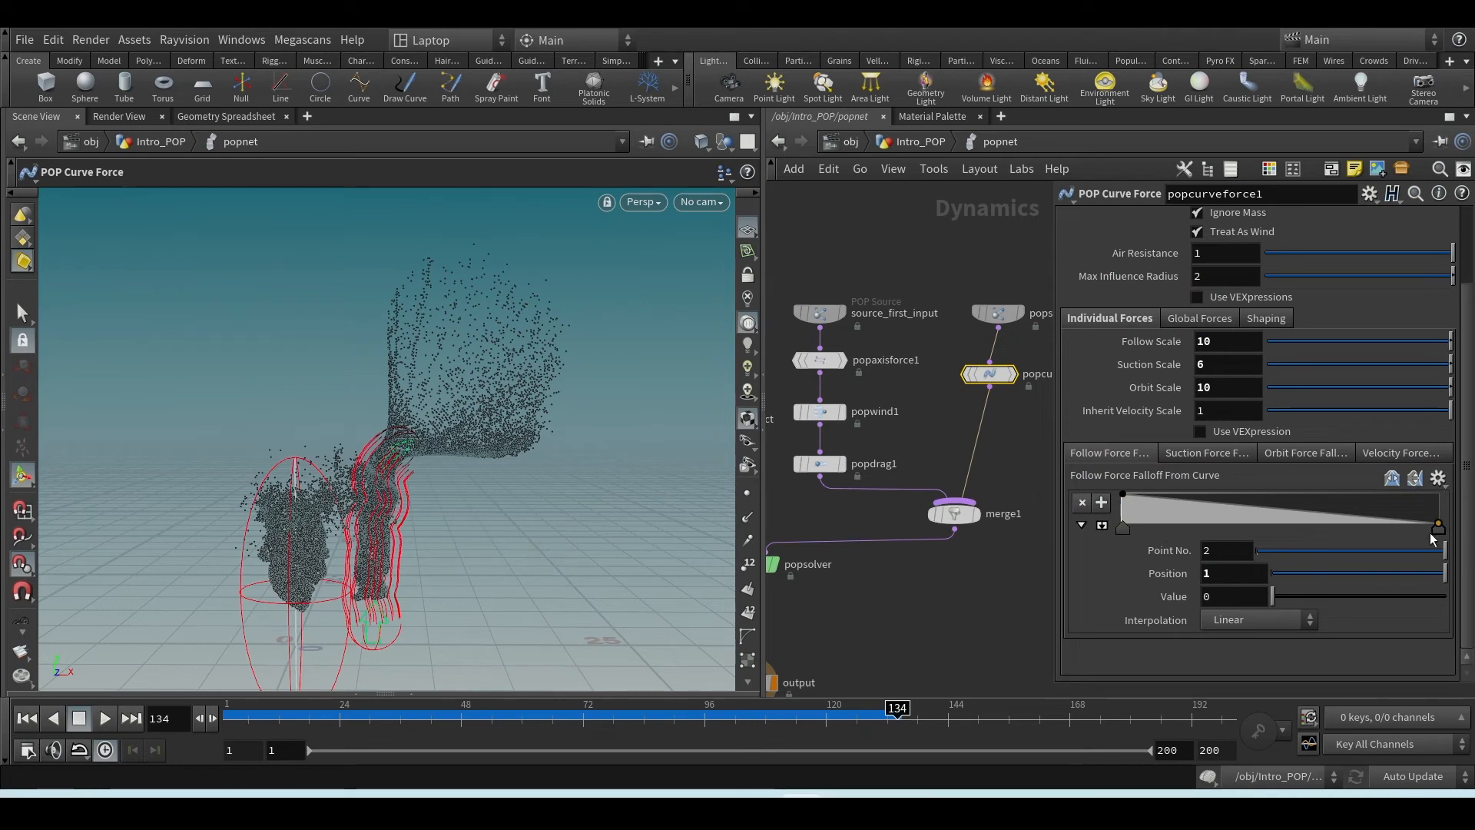
# - Examine how the Follow Force Falloff From Curve ramp distributes the Follow Scale between its start and end points
pyautogui.hotkey('ctrl', '2')
pyautogui.moveTo(1219, 347); pyautogui.dragTo(1120, 353)
pyautogui.moveTo(1122, 496); pyautogui.dragTo(1417, 494)
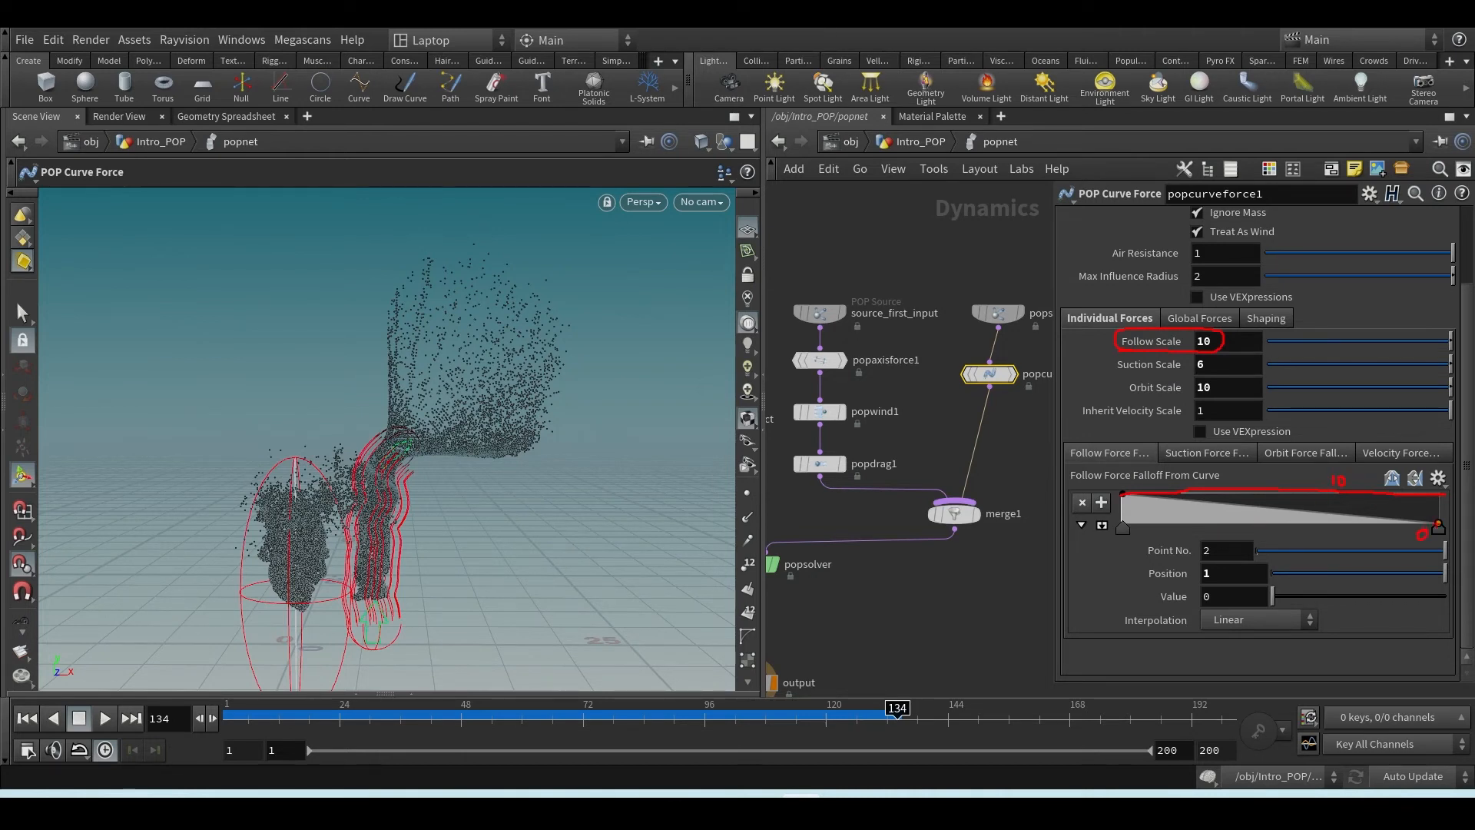
pyautogui.hotkey('ctrl', 'z')
pyautogui.moveTo(1133, 522)
pyautogui.mouseDown()
pyautogui.moveTo(1103, 525)
pyautogui.moveTo(1118, 523)
pyautogui.moveTo(1117, 487)
pyautogui.mouseUp()
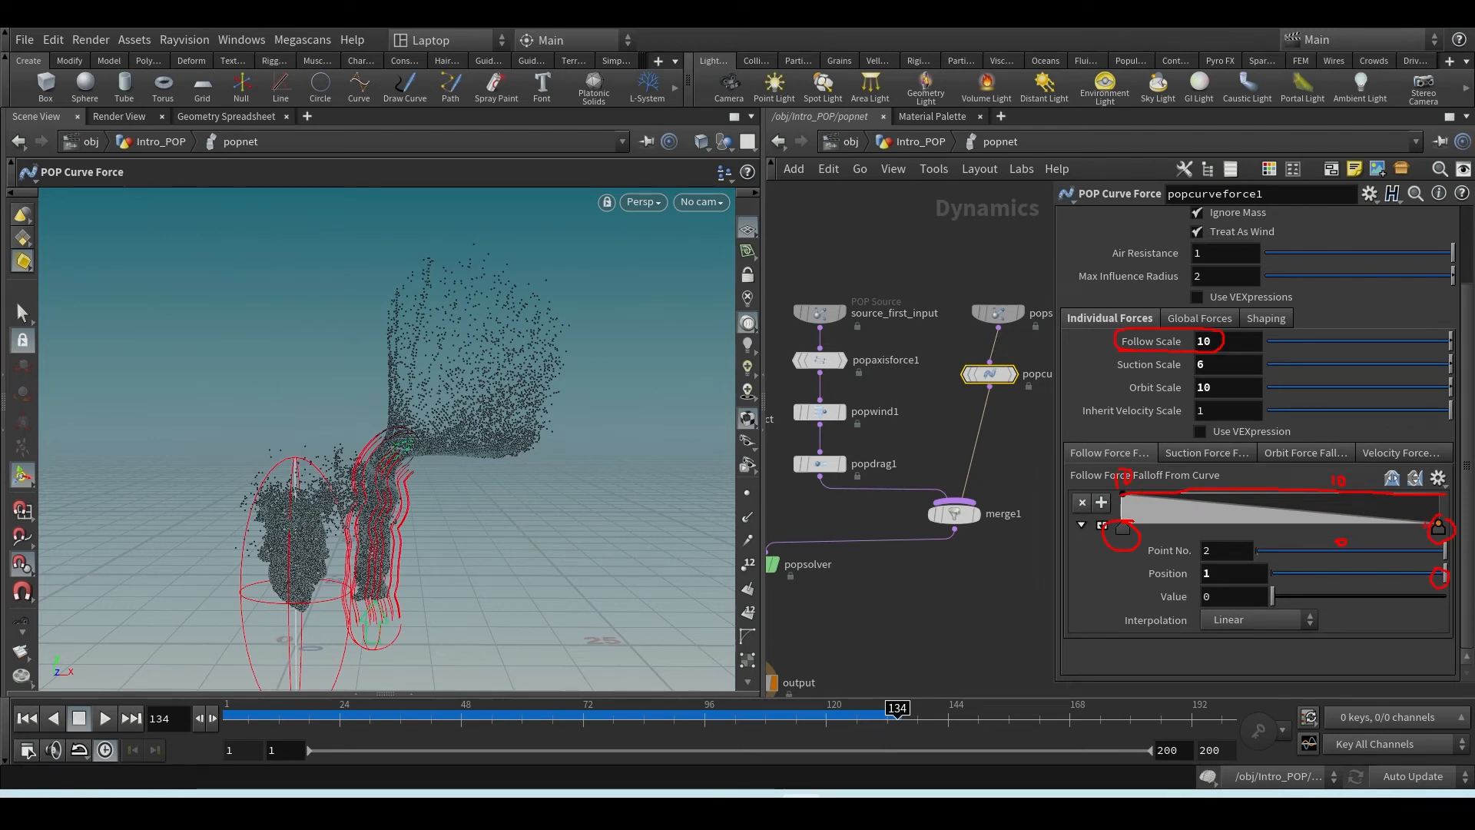
pyautogui.press('Escape')
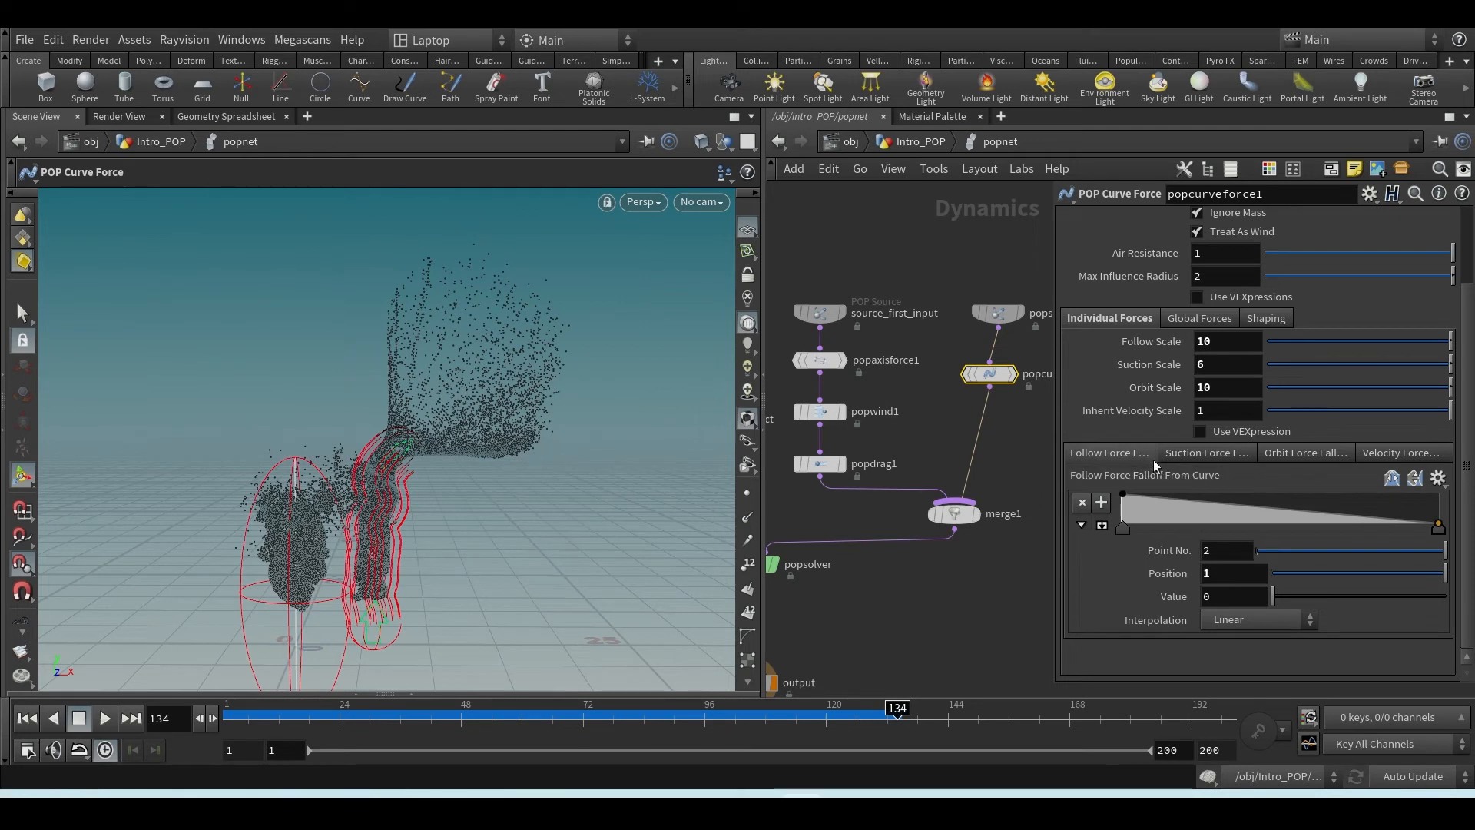
# - Examine how the Suction Force Falloff From Curve ramp distributes the Suction Scale between its start and end points
pyautogui.click(1196, 456)
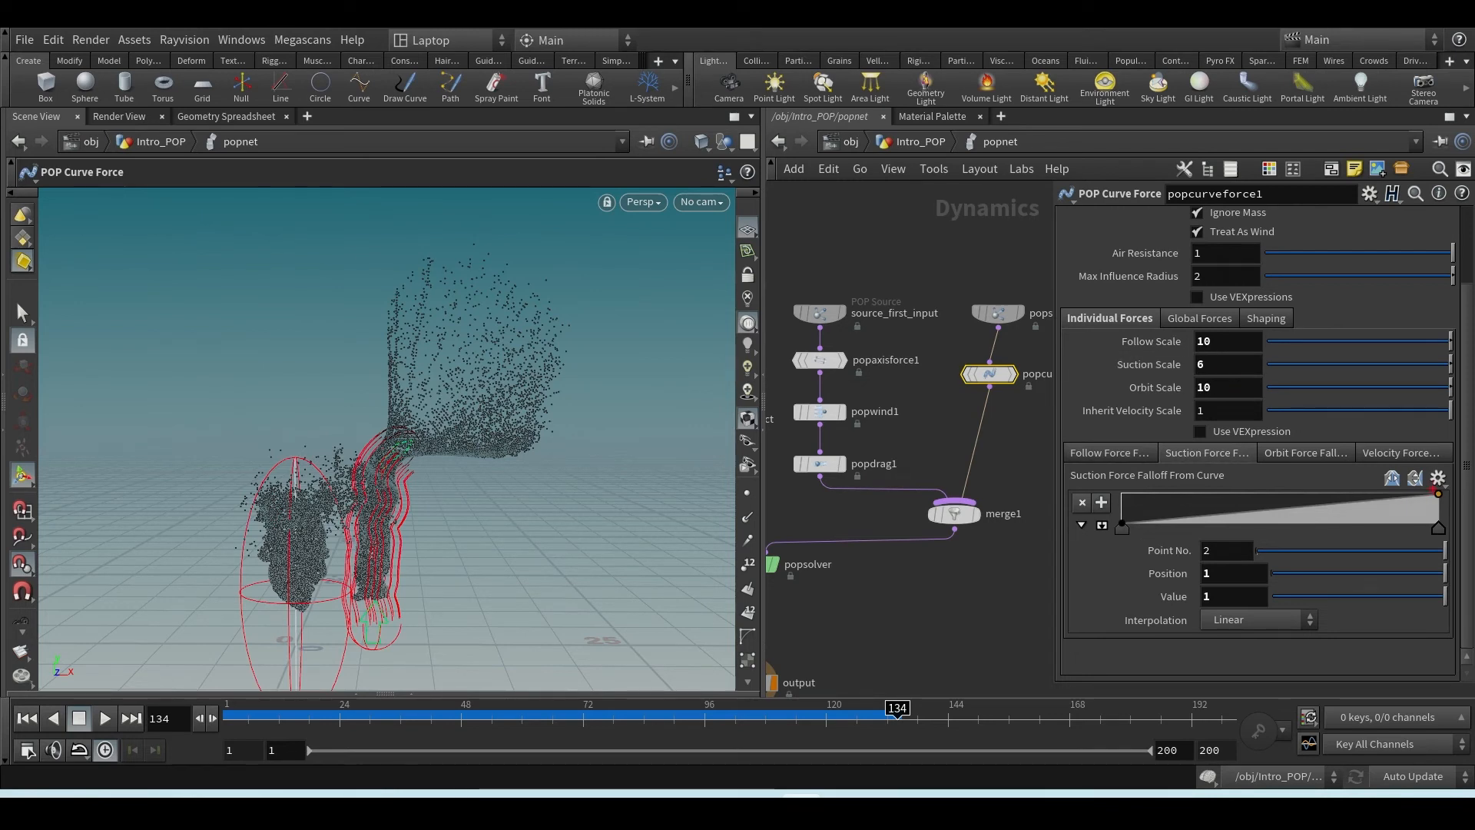
pyautogui.moveTo(1439, 493); pyautogui.dragTo(1090, 497)
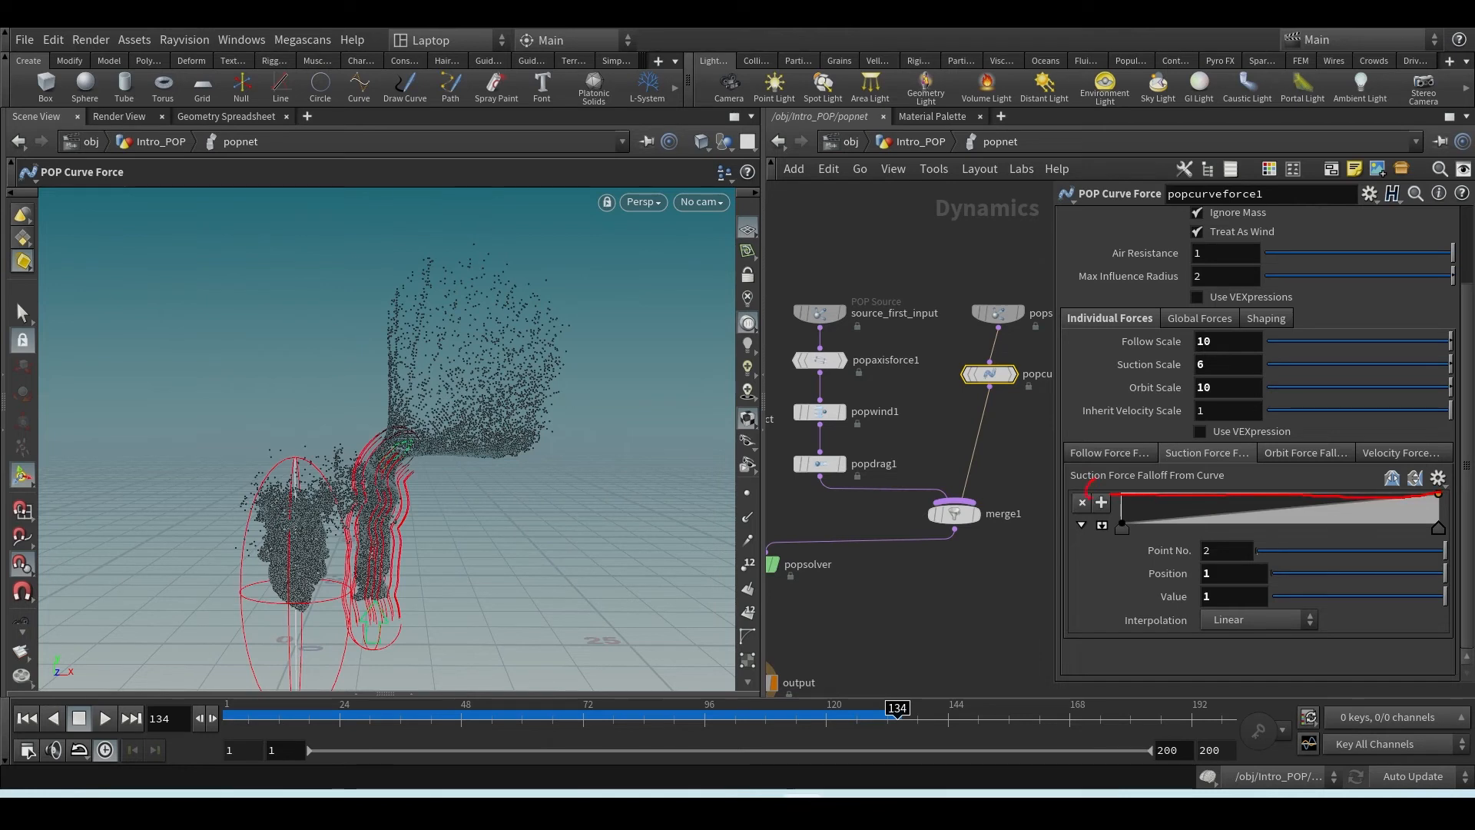
pyautogui.moveTo(1325, 530); pyautogui.dragTo(1096, 521)
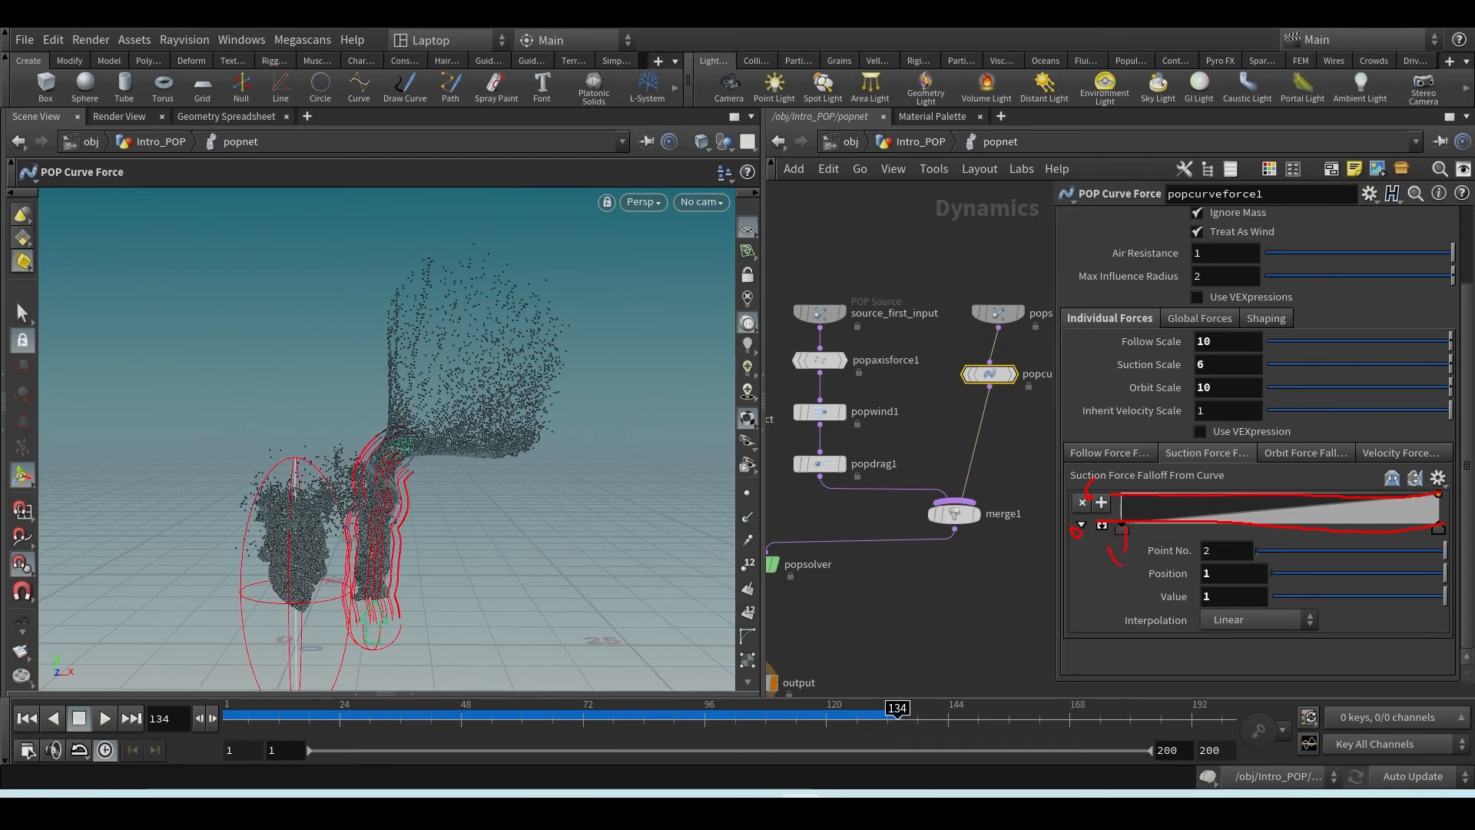
pyautogui.moveTo(1119, 589); pyautogui.dragTo(1119, 588)
pyautogui.moveTo(1437, 531); pyautogui.dragTo(1434, 631)
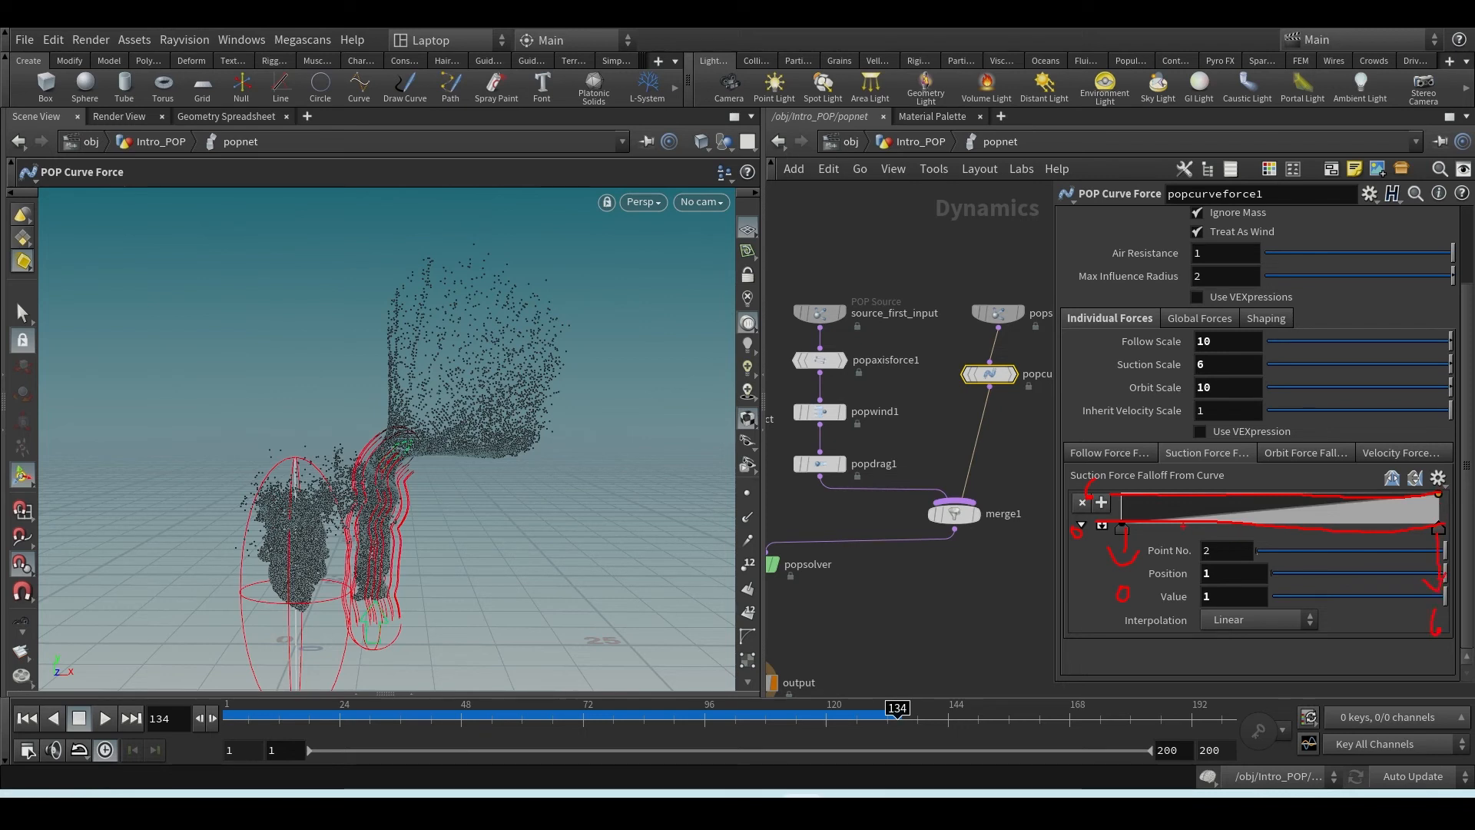
pyautogui.press('Escape')
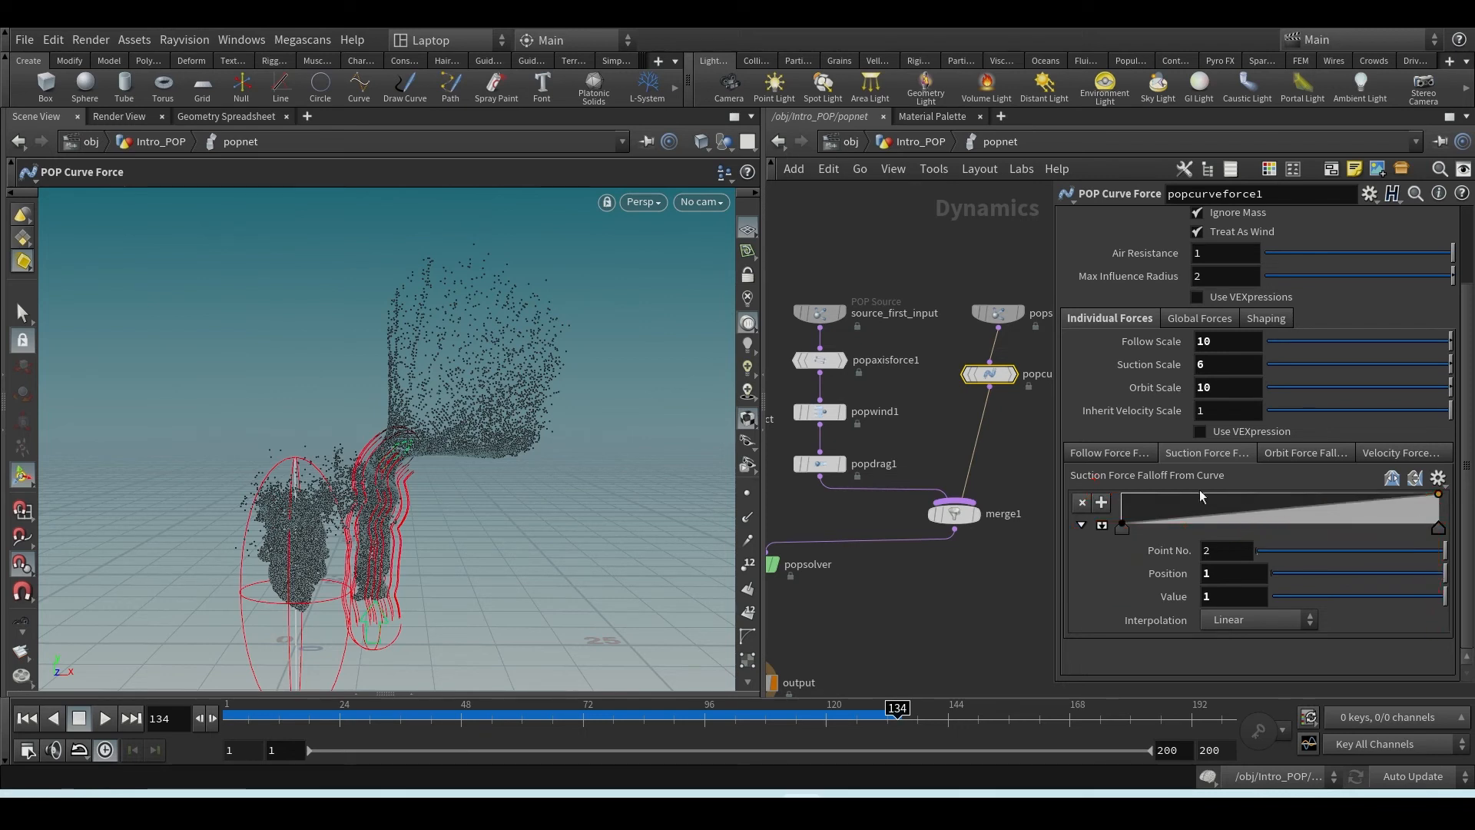
# - Reshape the Follow Force Falloff ramp into several alternating peaks and zero points, play the simulation and rewind
pyautogui.click(1098, 456)
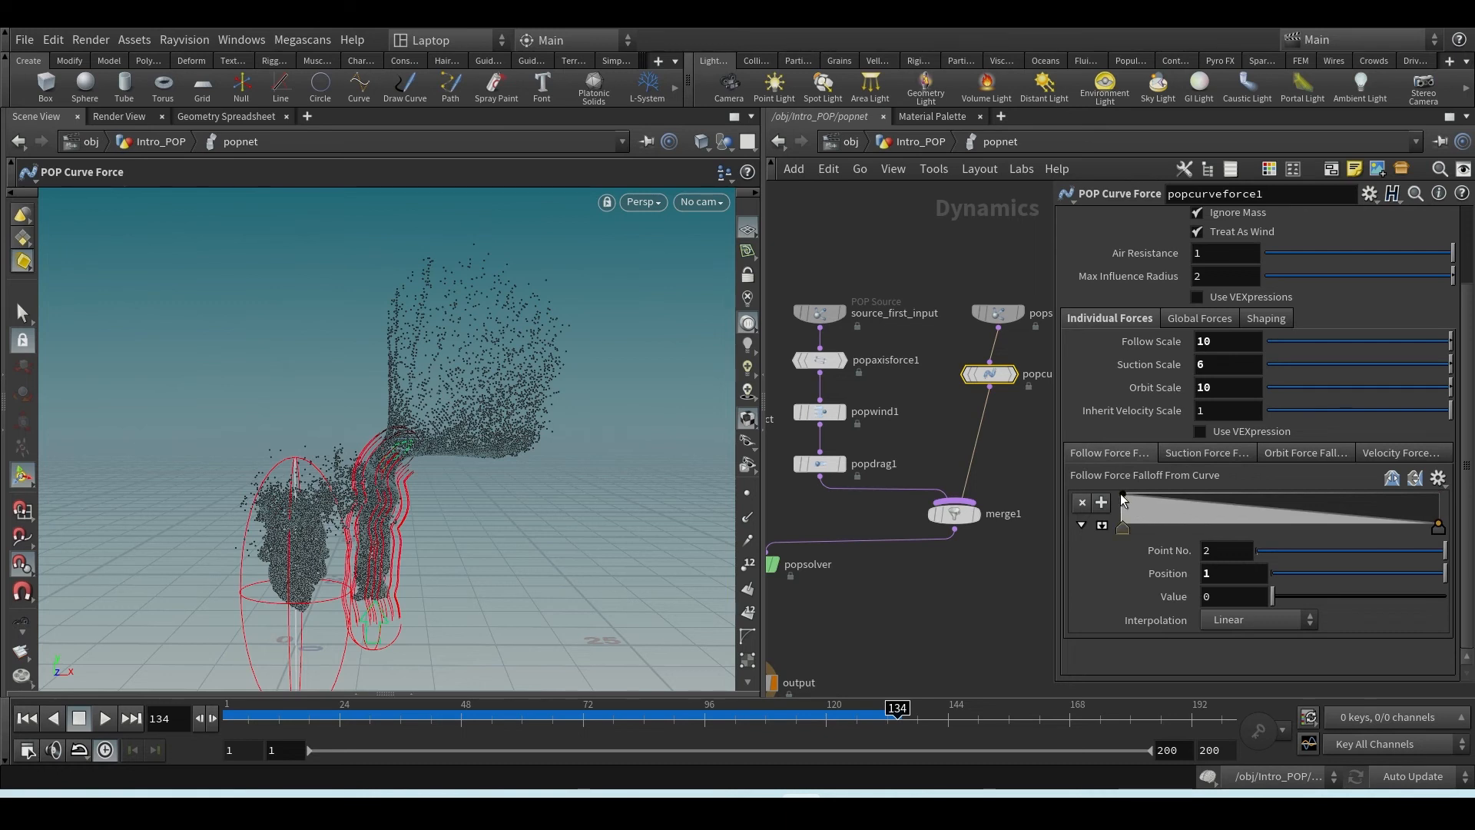
pyautogui.moveTo(1123, 503); pyautogui.dragTo(1287, 529)
pyautogui.click(1275, 521)
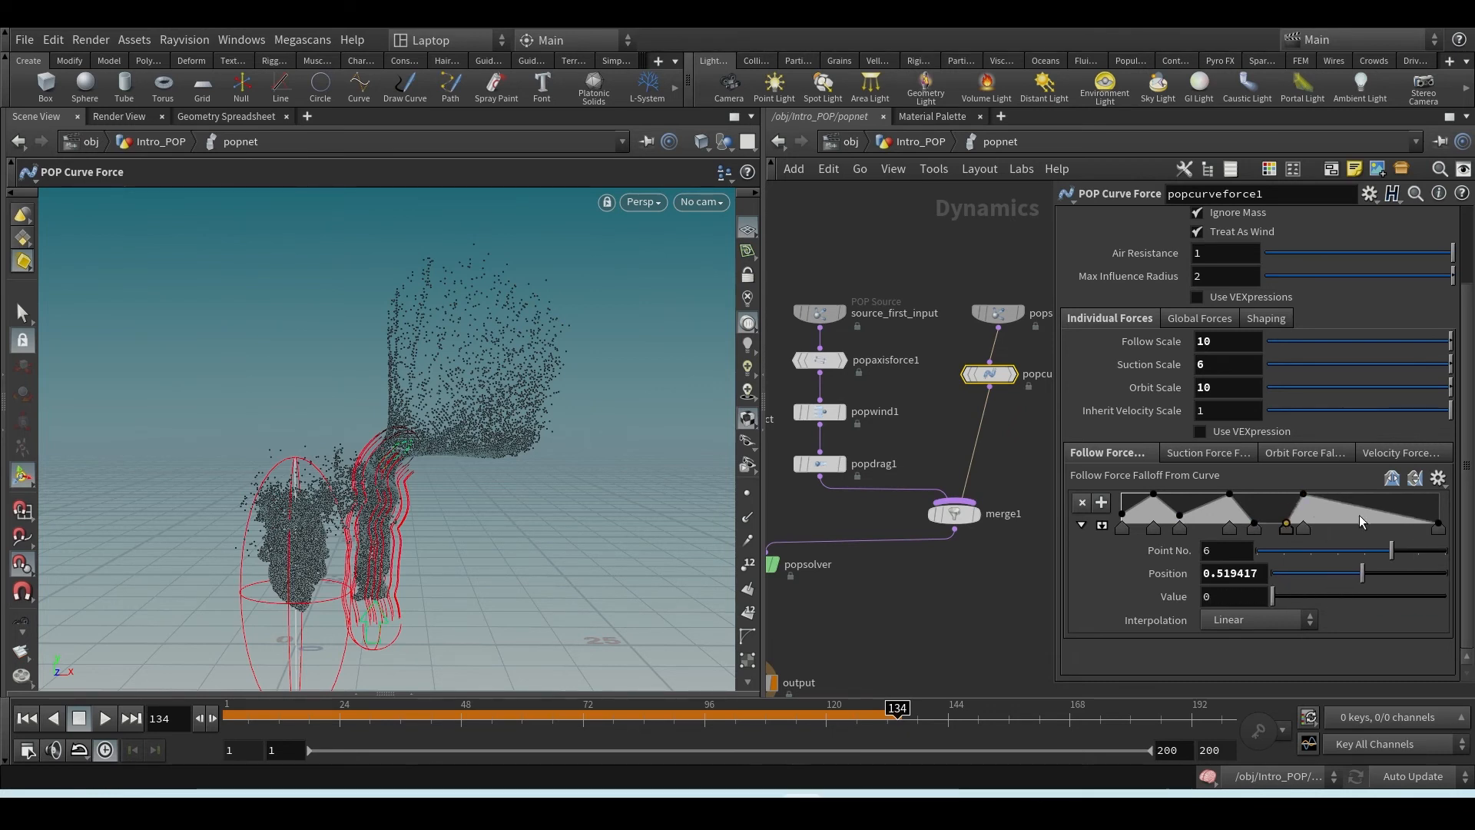
pyautogui.click(26, 718)
pyautogui.click(107, 720)
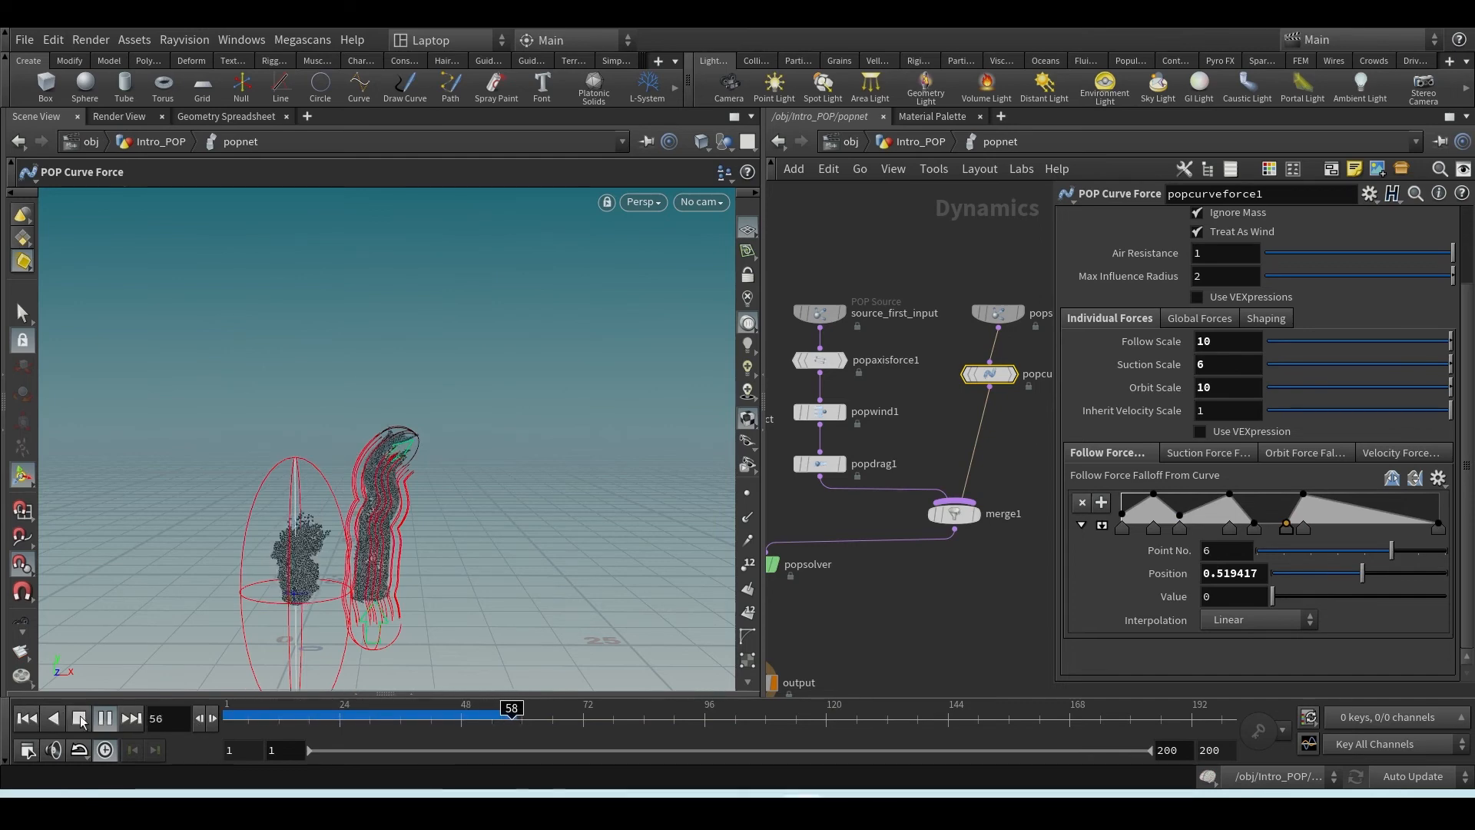
pyautogui.click(27, 719)
# - Flatten the first peak of the Follow Force Falloff ramp, play the simulation and rewind to the first frame
pyautogui.moveTo(1153, 493); pyautogui.dragTo(1182, 526)
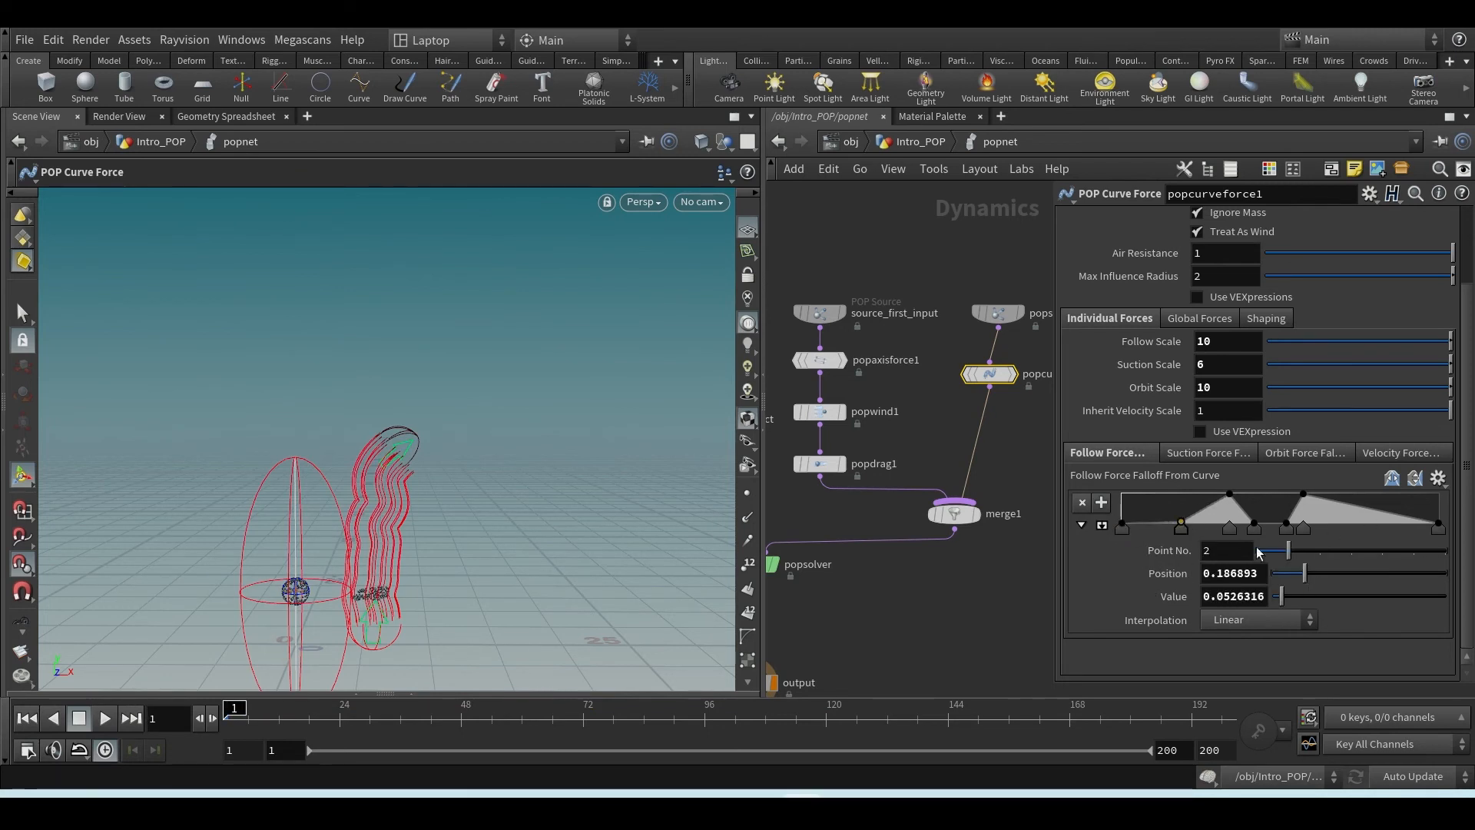
pyautogui.click(106, 718)
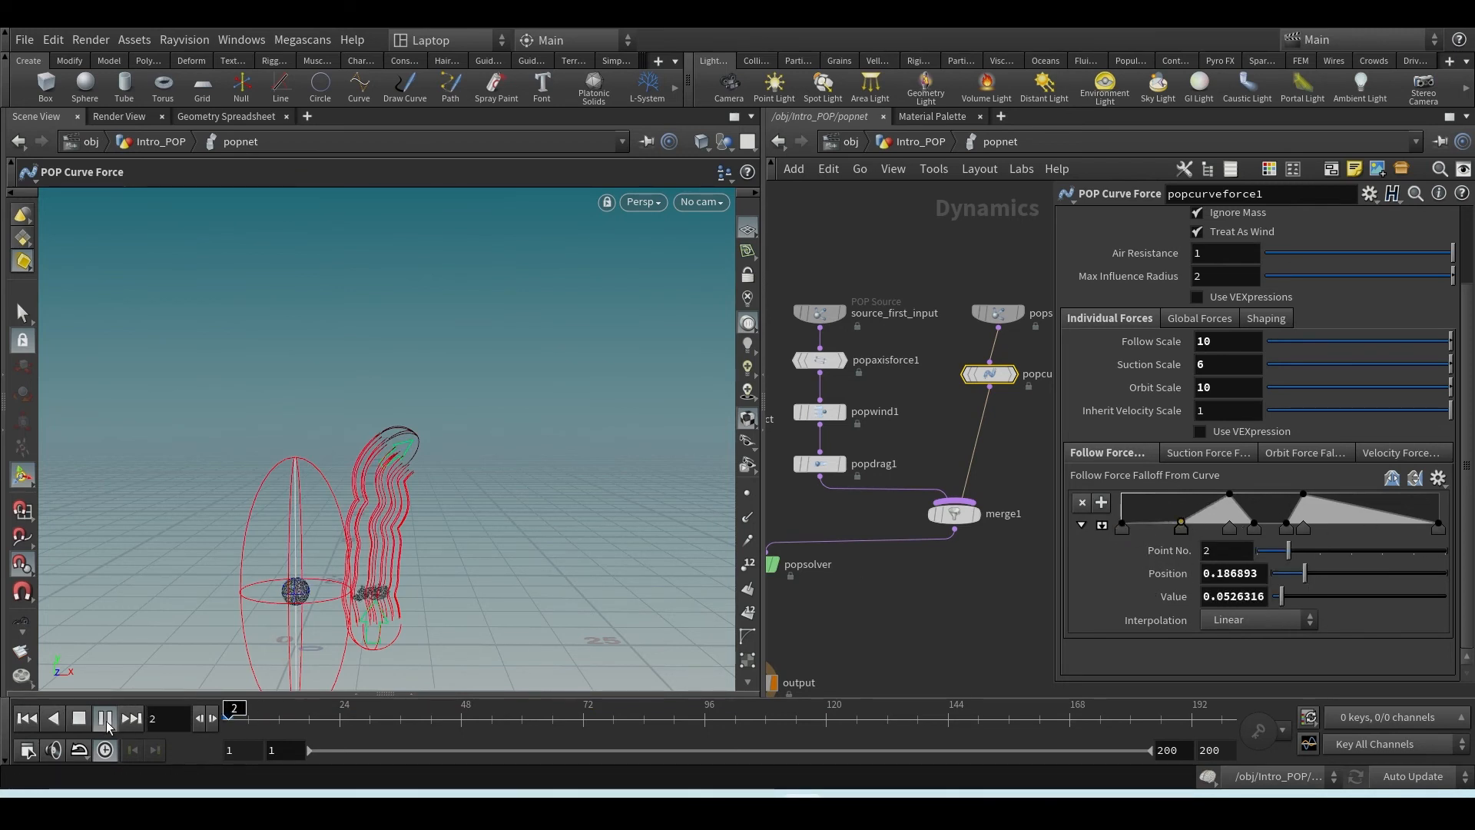
pyautogui.click(28, 719)
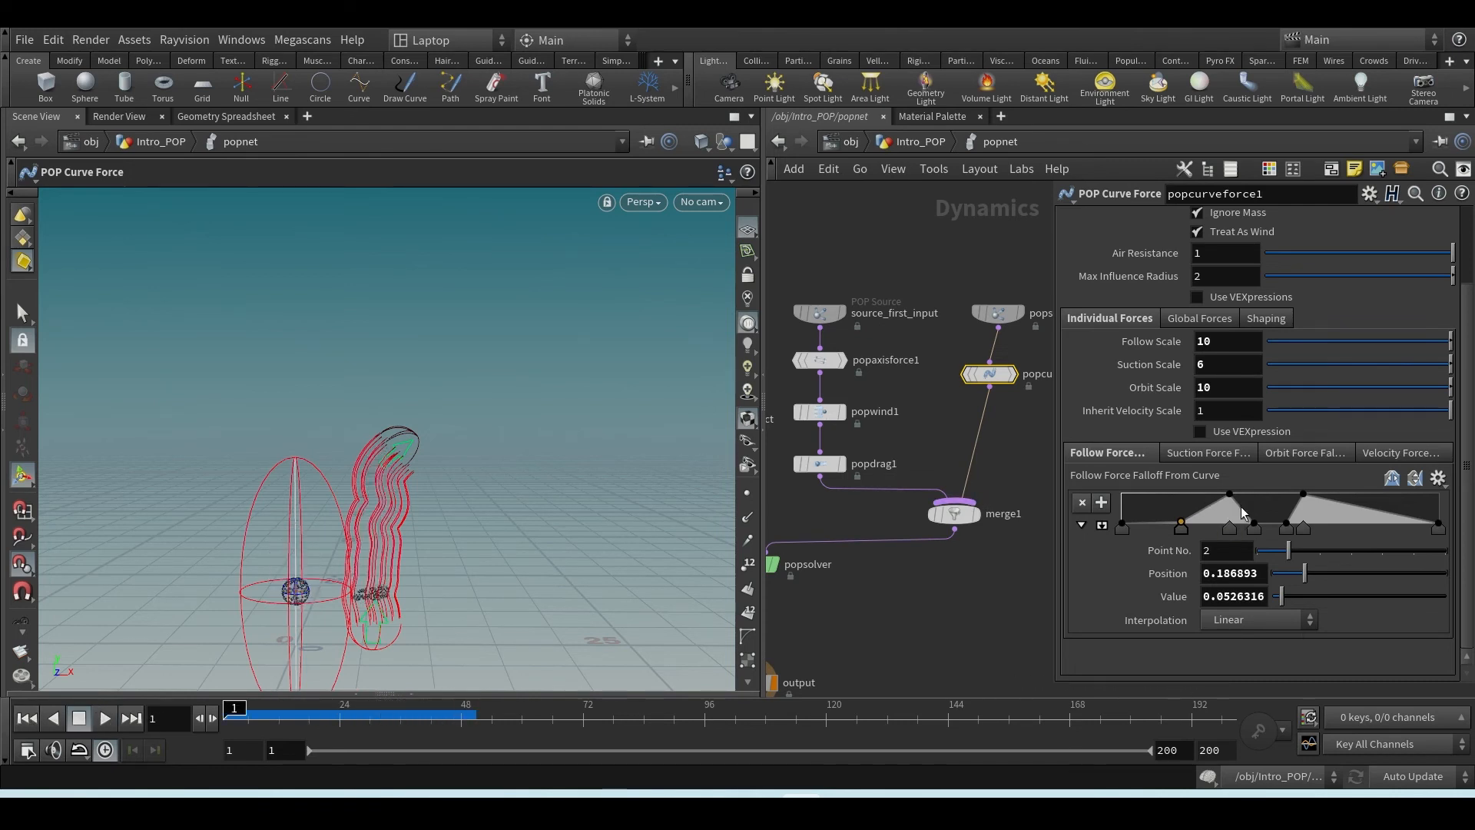
# - Delete the Follow Force Falloff ramp's intermediate points except the zero point at position 0.519417
pyautogui.keyDown('ctrl'); pyautogui.click(1229, 526); pyautogui.keyUp('ctrl')
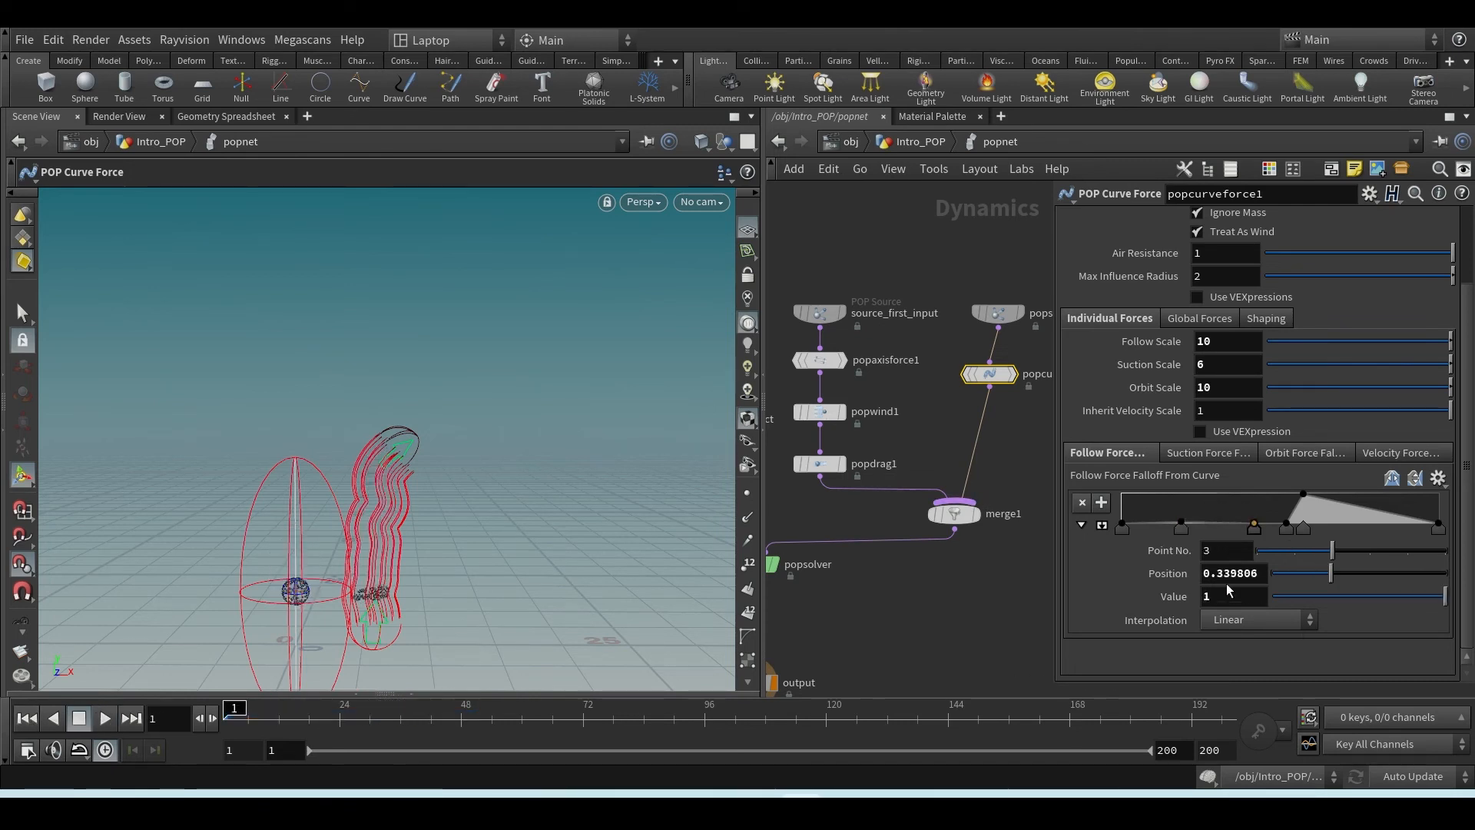
pyautogui.keyDown('ctrl'); pyautogui.click(1253, 527); pyautogui.keyUp('ctrl')
pyautogui.keyDown('ctrl'); pyautogui.click(1183, 528); pyautogui.keyUp('ctrl')
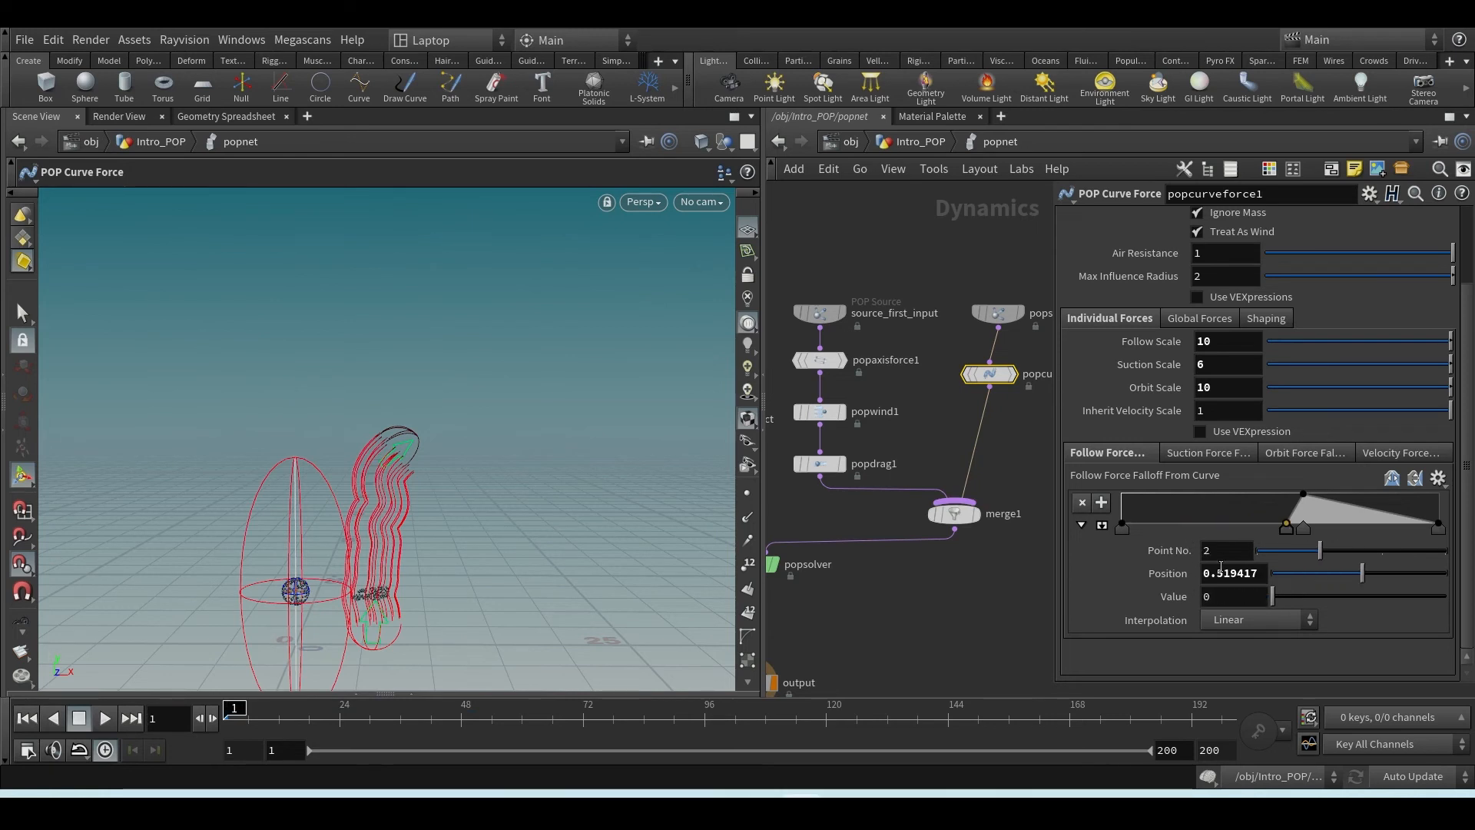
pyautogui.keyDown('ctrl'); pyautogui.click(1305, 527); pyautogui.keyUp('ctrl')
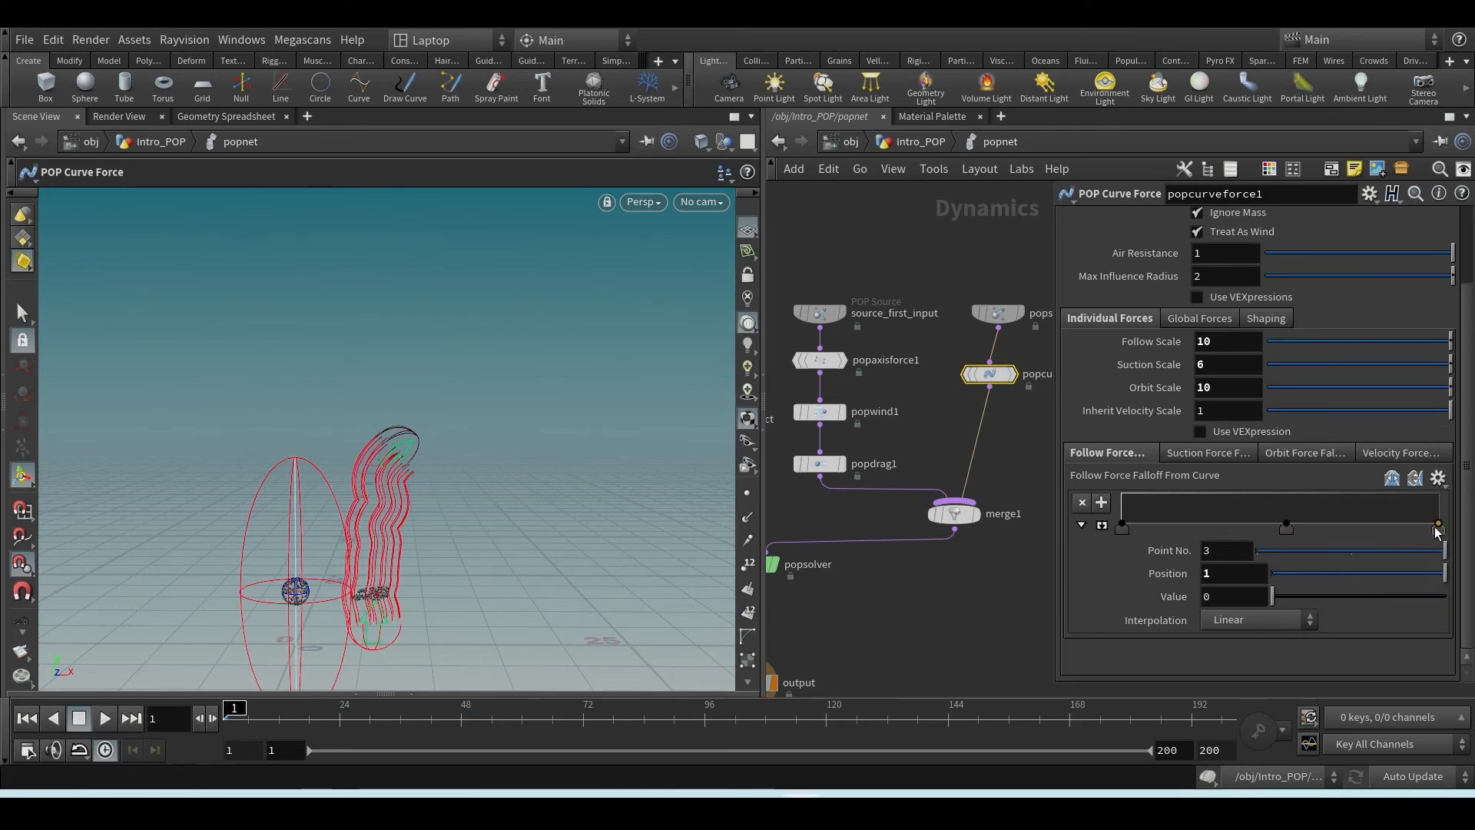
# - Raise the Follow Force Falloff ramp's end point to 0.394737 and then 1, playing the simulation to compare, and rewind
pyautogui.moveTo(1438, 527); pyautogui.dragTo(1439, 515)
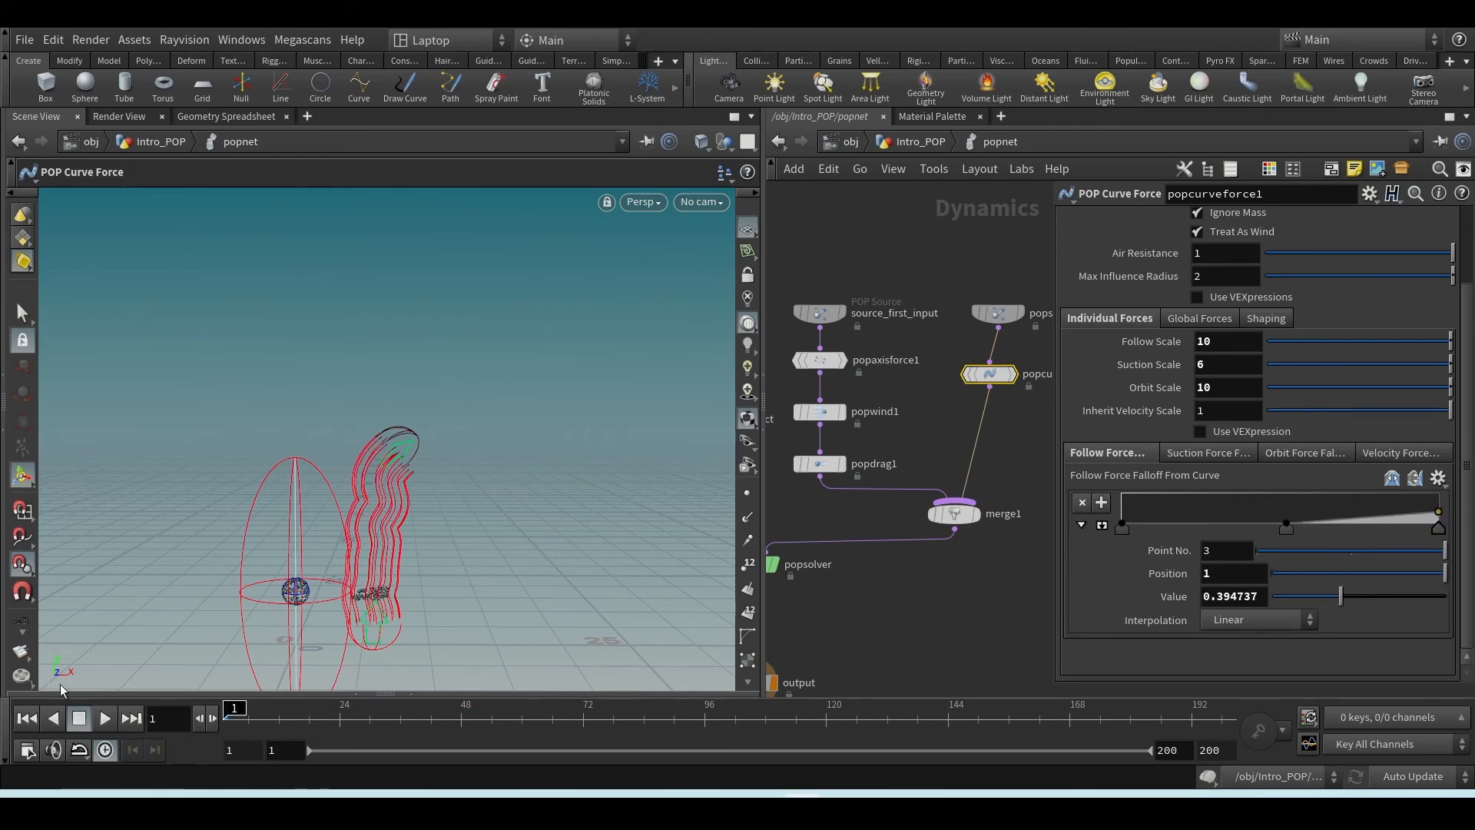
pyautogui.click(104, 719)
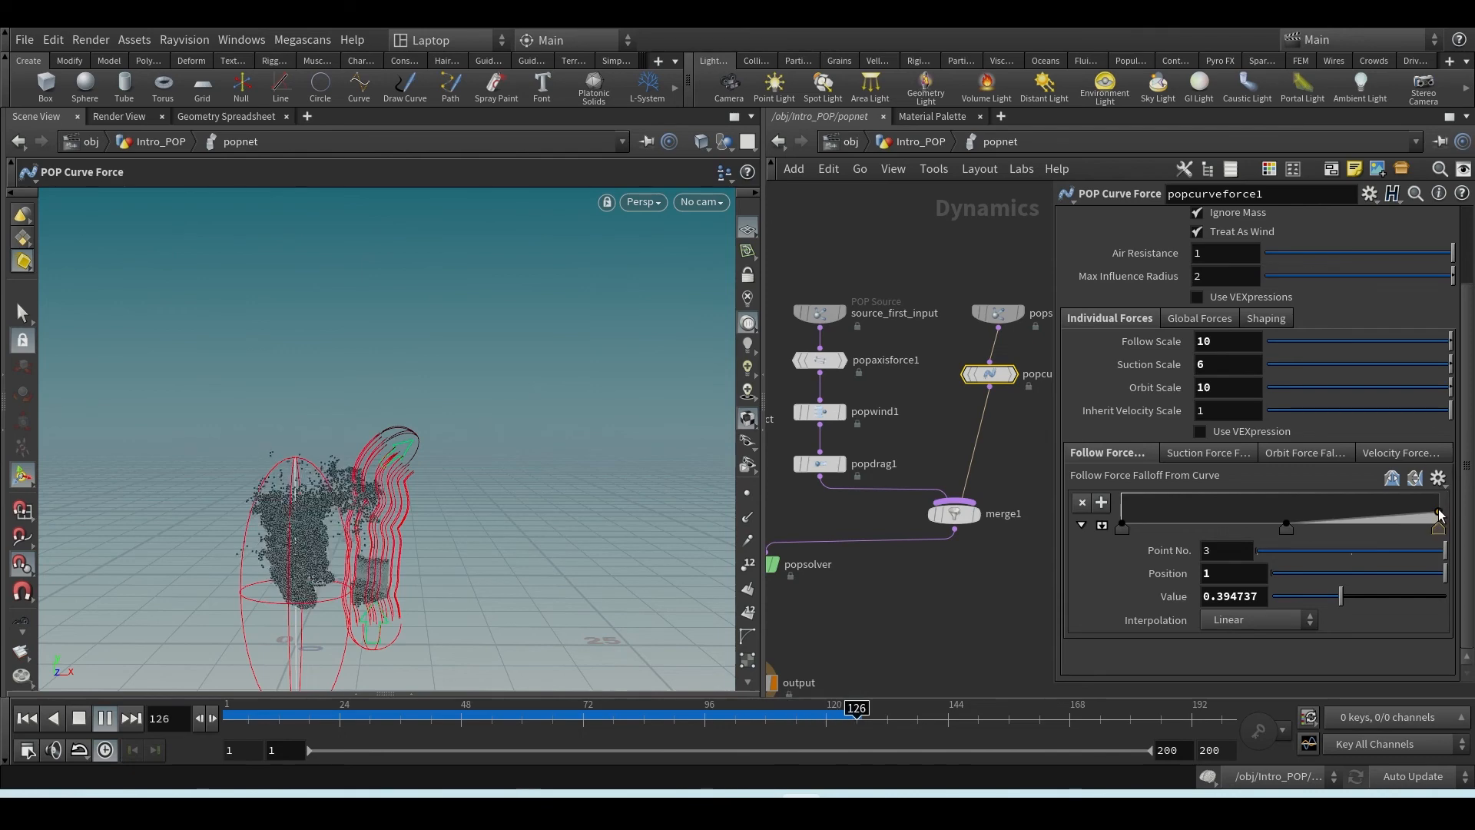
pyautogui.moveTo(1439, 514); pyautogui.dragTo(1438, 495)
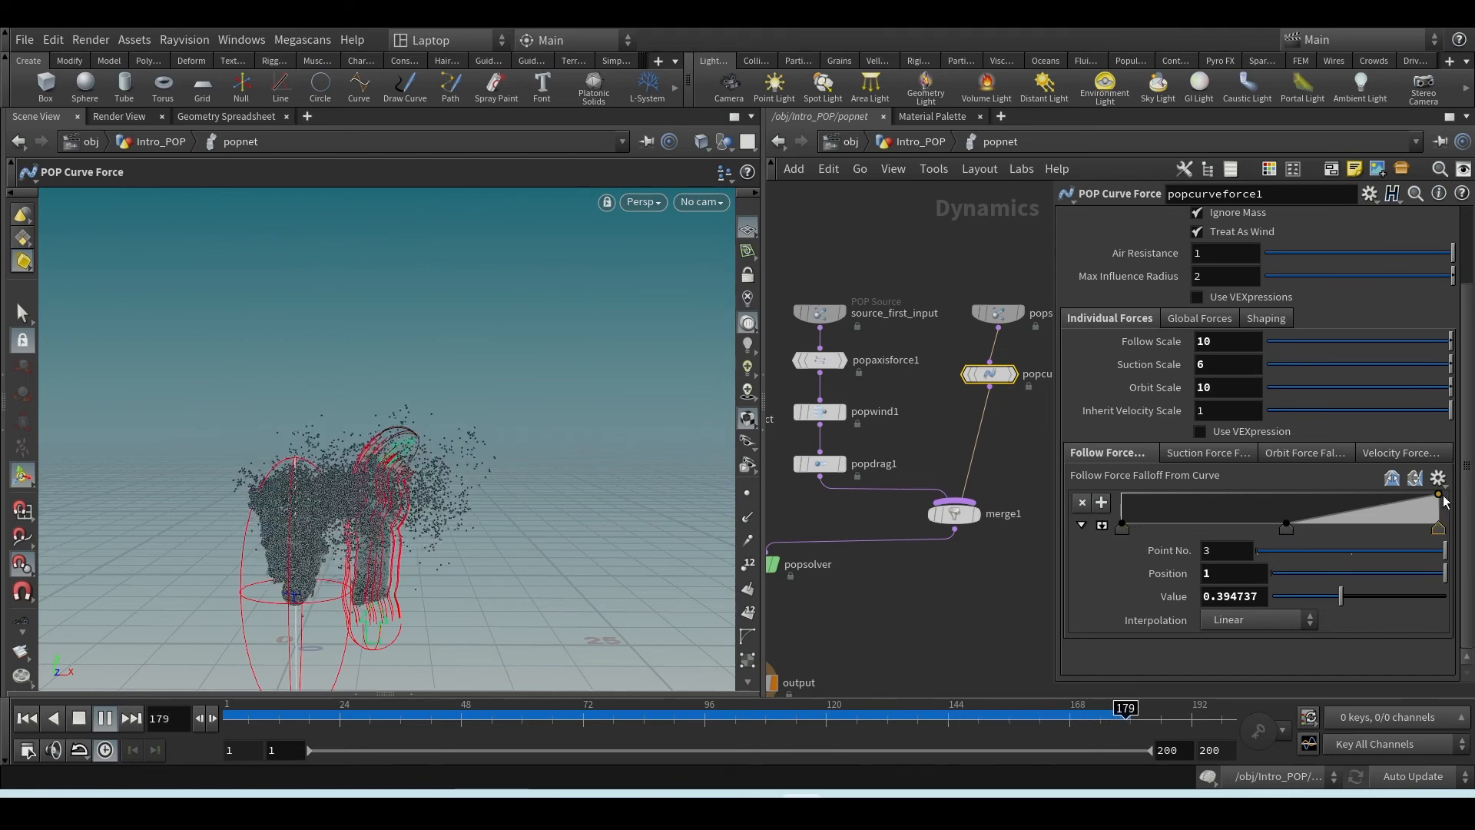
pyautogui.hotkey('ctrl', 'Up')
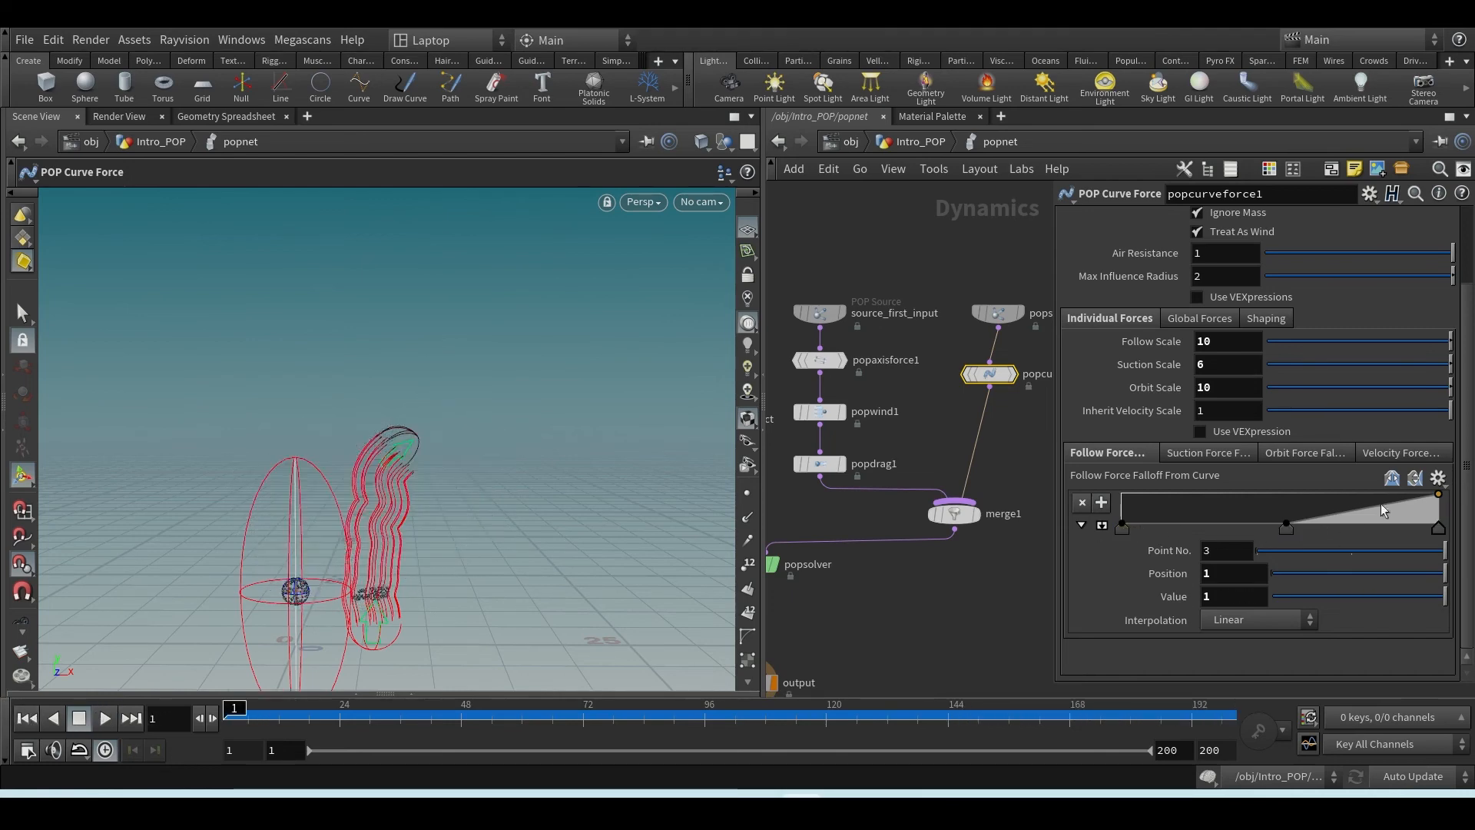
# - View popcurveforce1's global force ramps and reset the Follow Force Falloff ramp to its default
pyautogui.click(1195, 320)
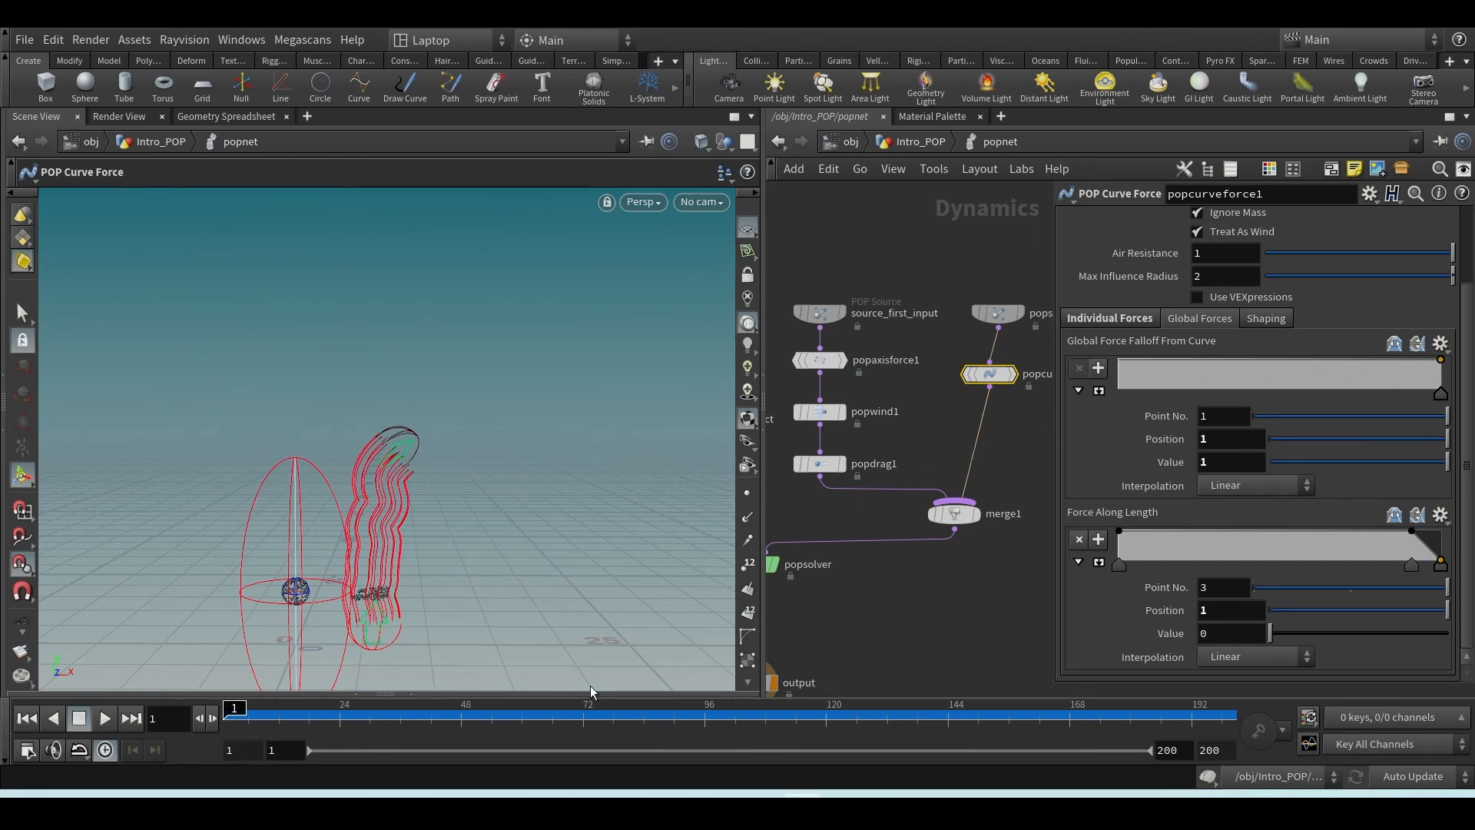
pyautogui.click(1114, 318)
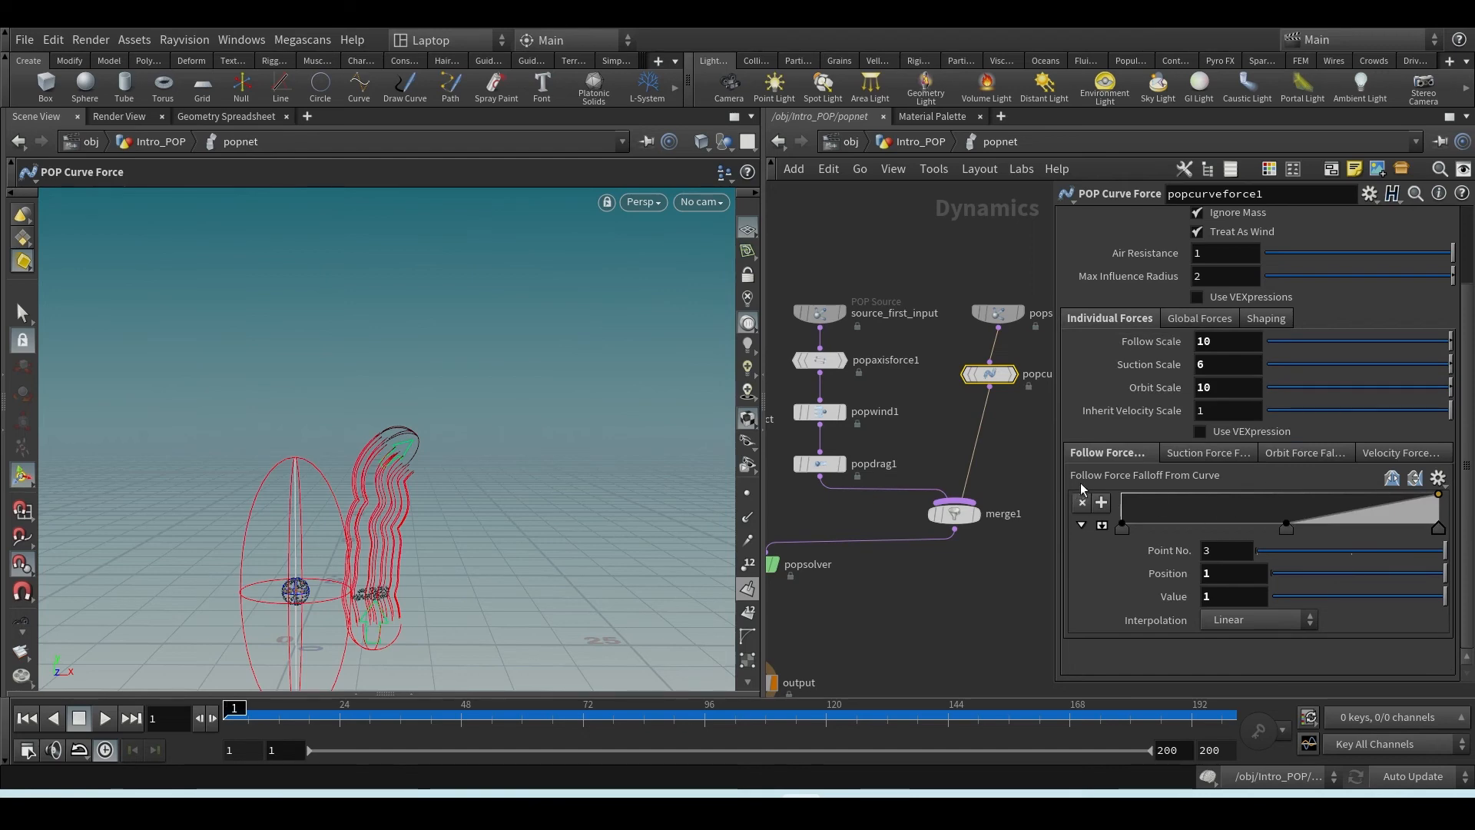
pyautogui.keyDown('ctrl'); pyautogui.middleClick(1099, 454); pyautogui.keyUp('ctrl')
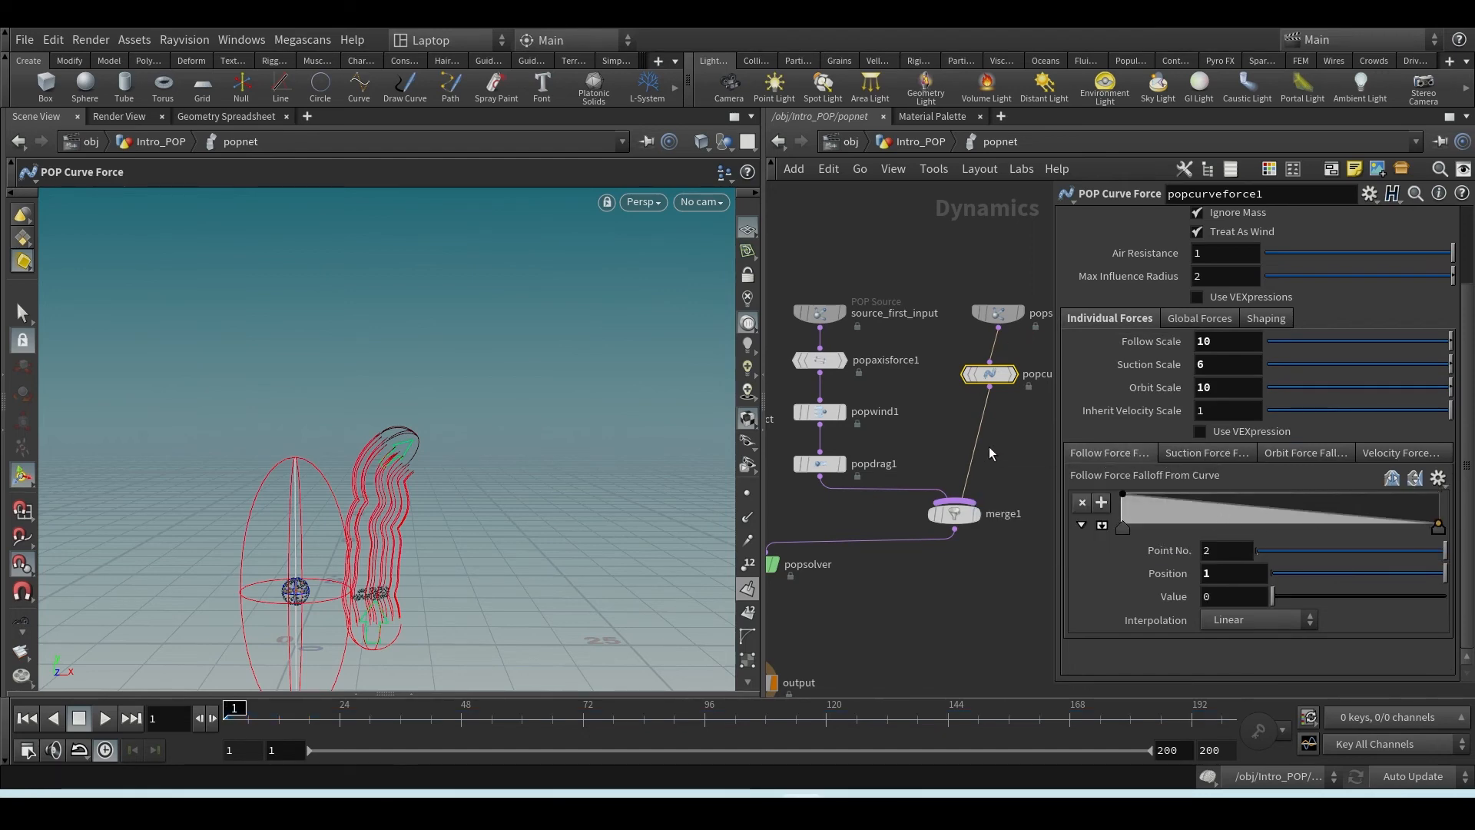
pyautogui.press('Tab')
pyautogui.write('p')
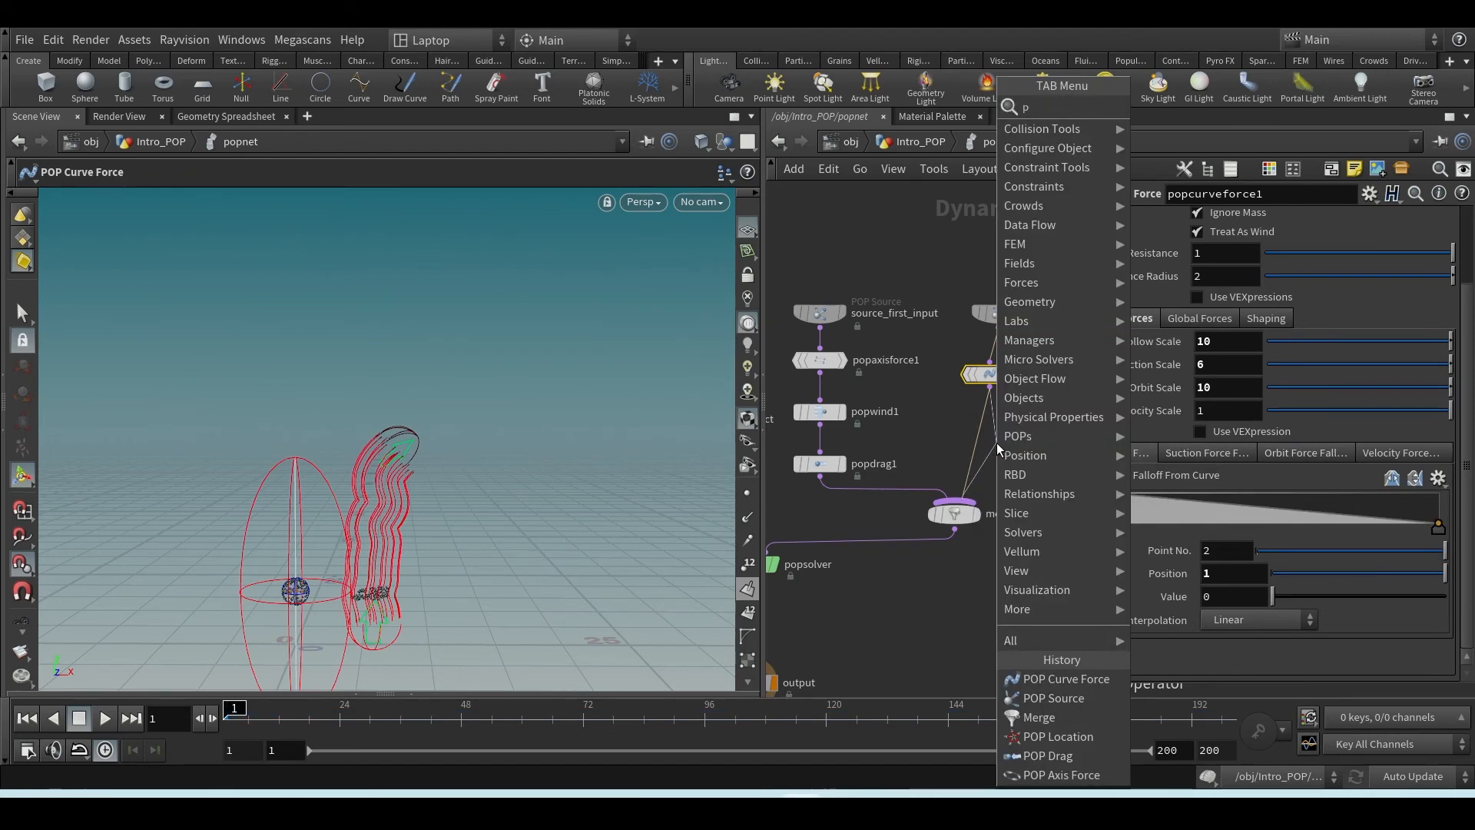
pyautogui.press('BackSpace')
pyautogui.press('Escape')
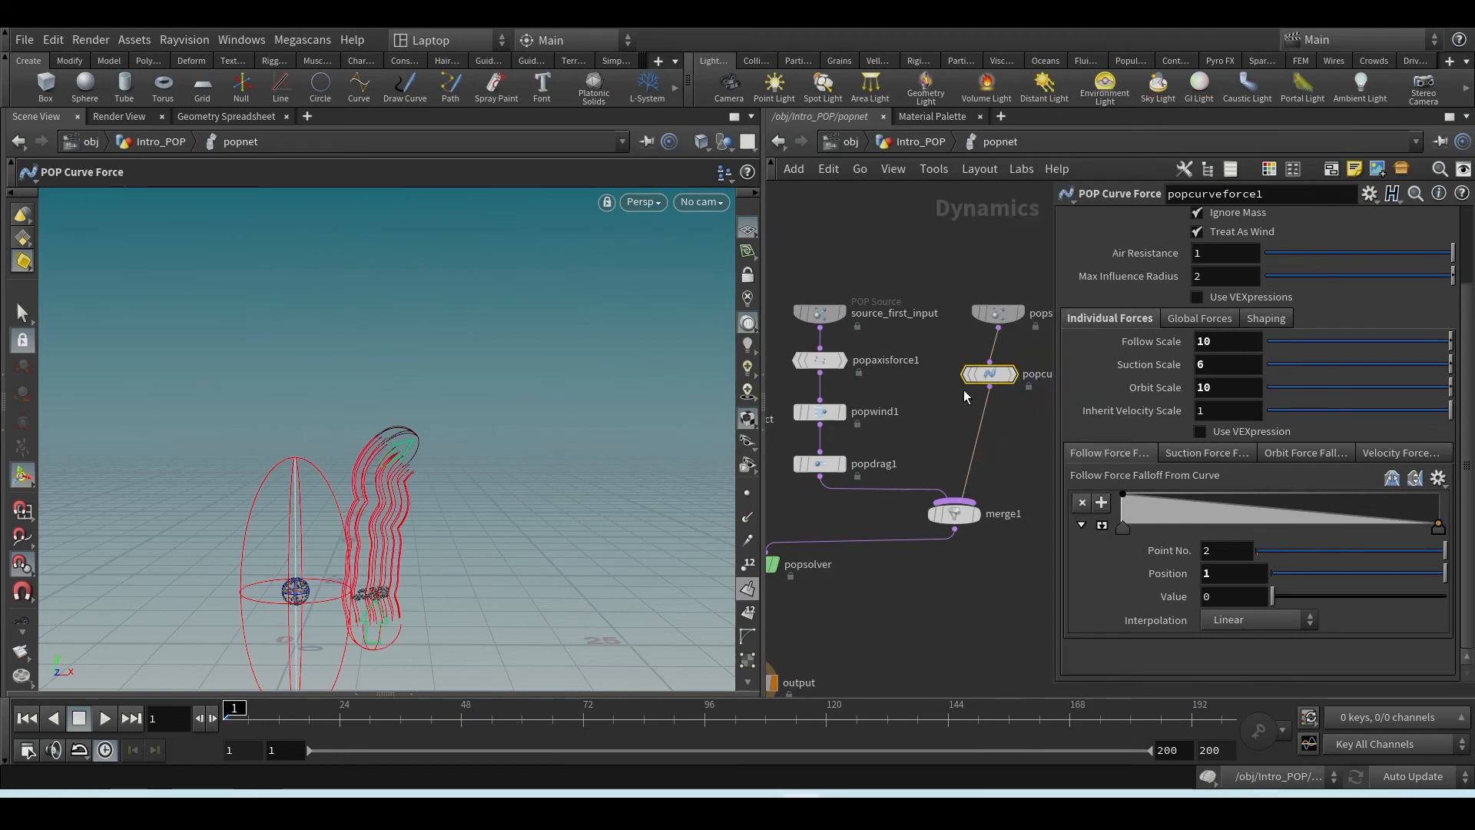
# - Duplicate popwind1 and popdrag1 into the connection between popcurveforce1 and merge1, play the simulation and rewind
pyautogui.moveTo(903, 398); pyautogui.dragTo(826, 467)
pyautogui.keyDown('alt'); pyautogui.moveTo(832, 413); pyautogui.dragTo(990, 431); pyautogui.keyUp('alt')
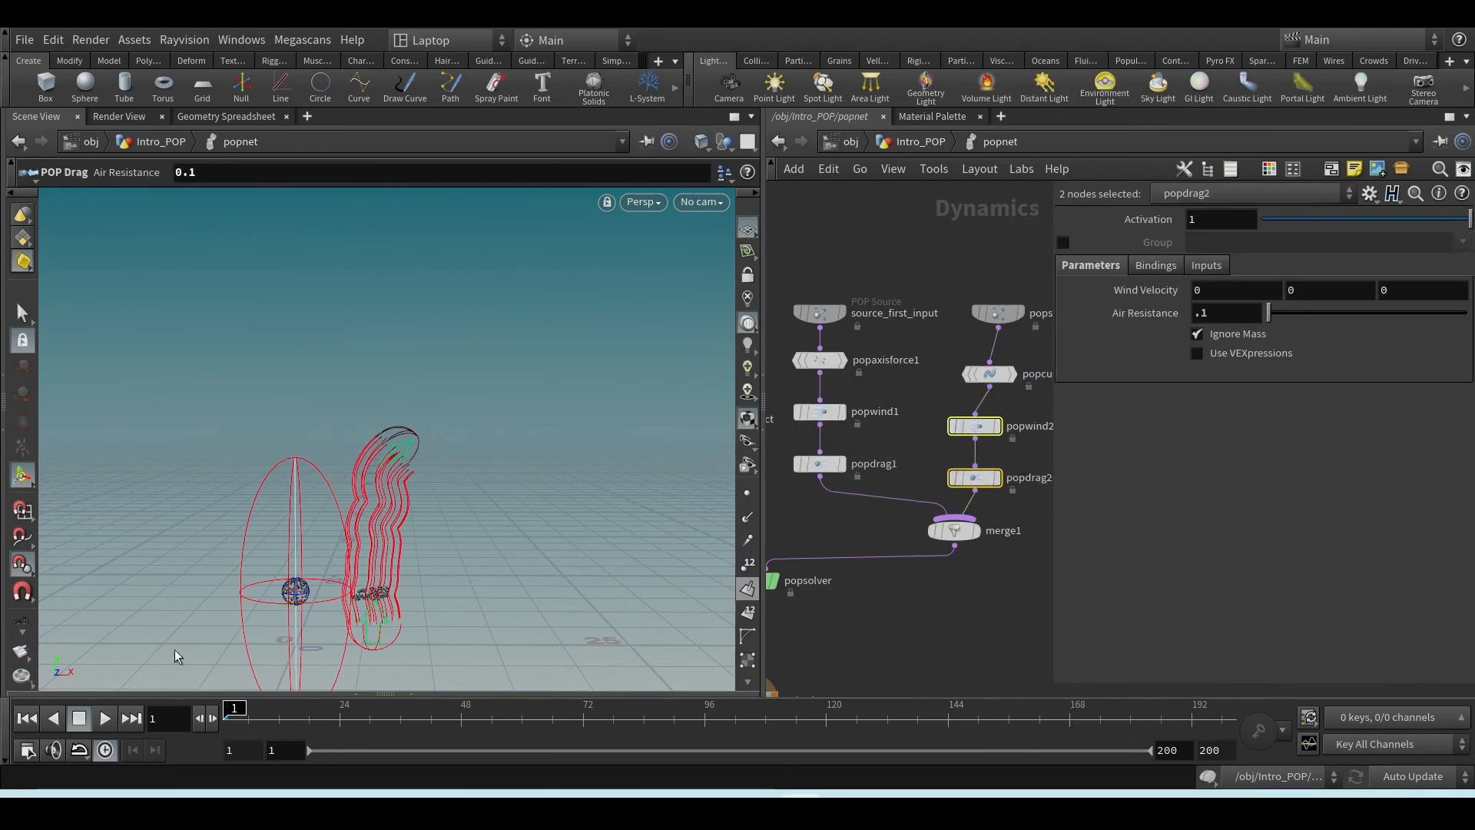
pyautogui.click(97, 721)
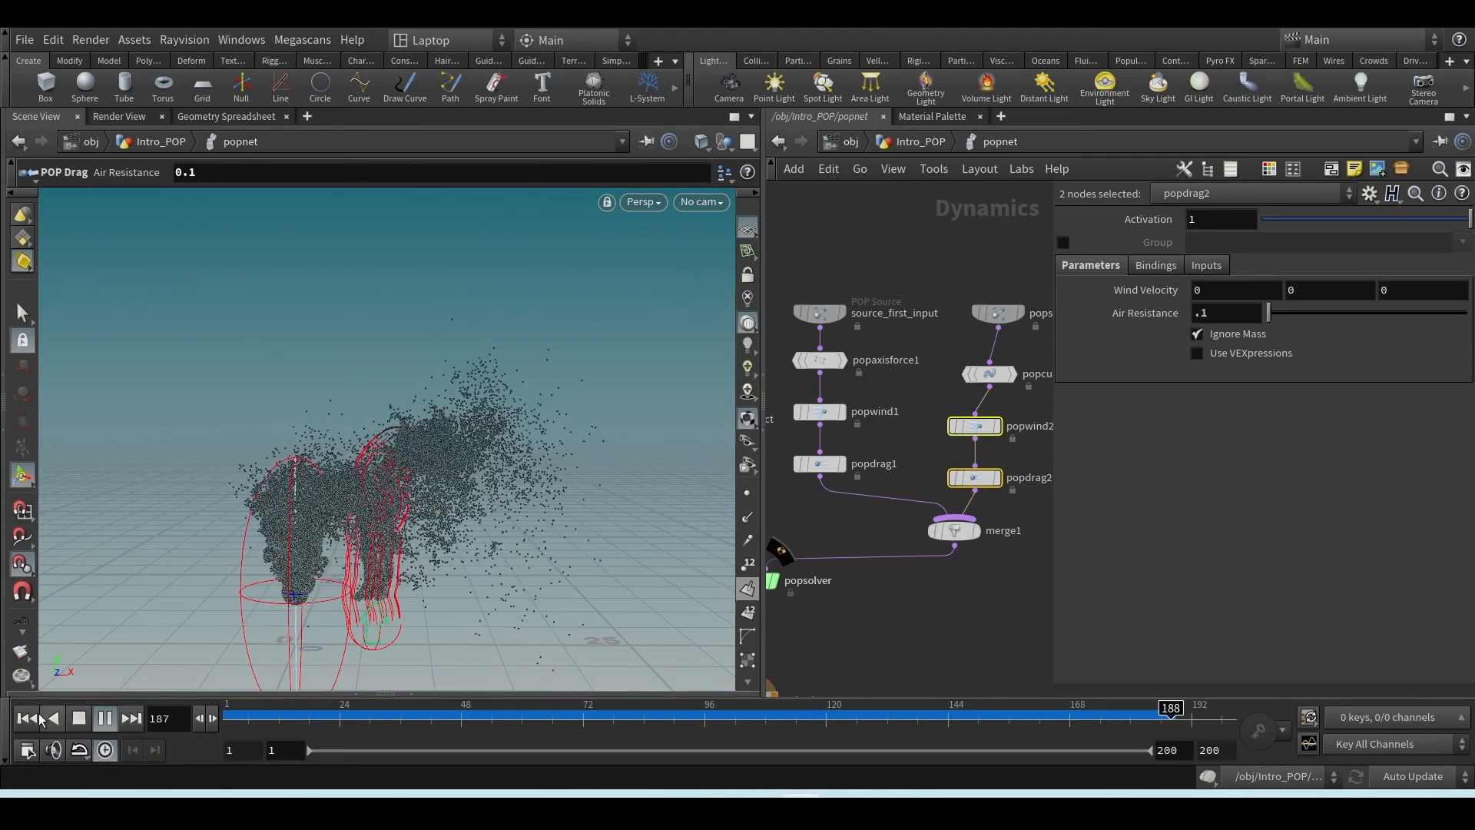
pyautogui.click(78, 718)
# - Reposition merge1 between the two force branches and view the Inbuilt Forces list in the 01_Explanation.jpg image in Photos
pyautogui.moveTo(947, 546); pyautogui.dragTo(882, 566)
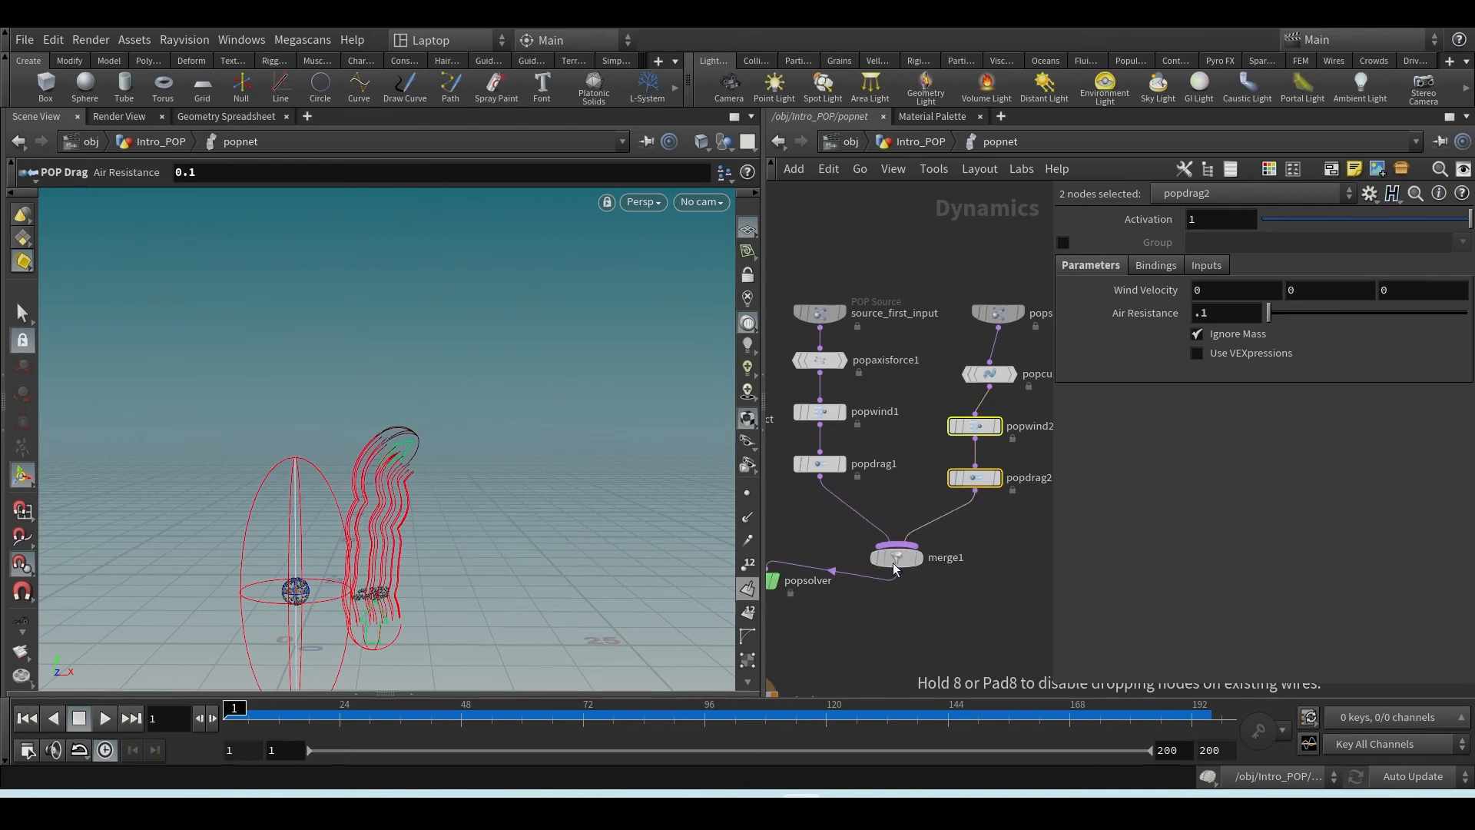
pyautogui.moveTo(842, 809)
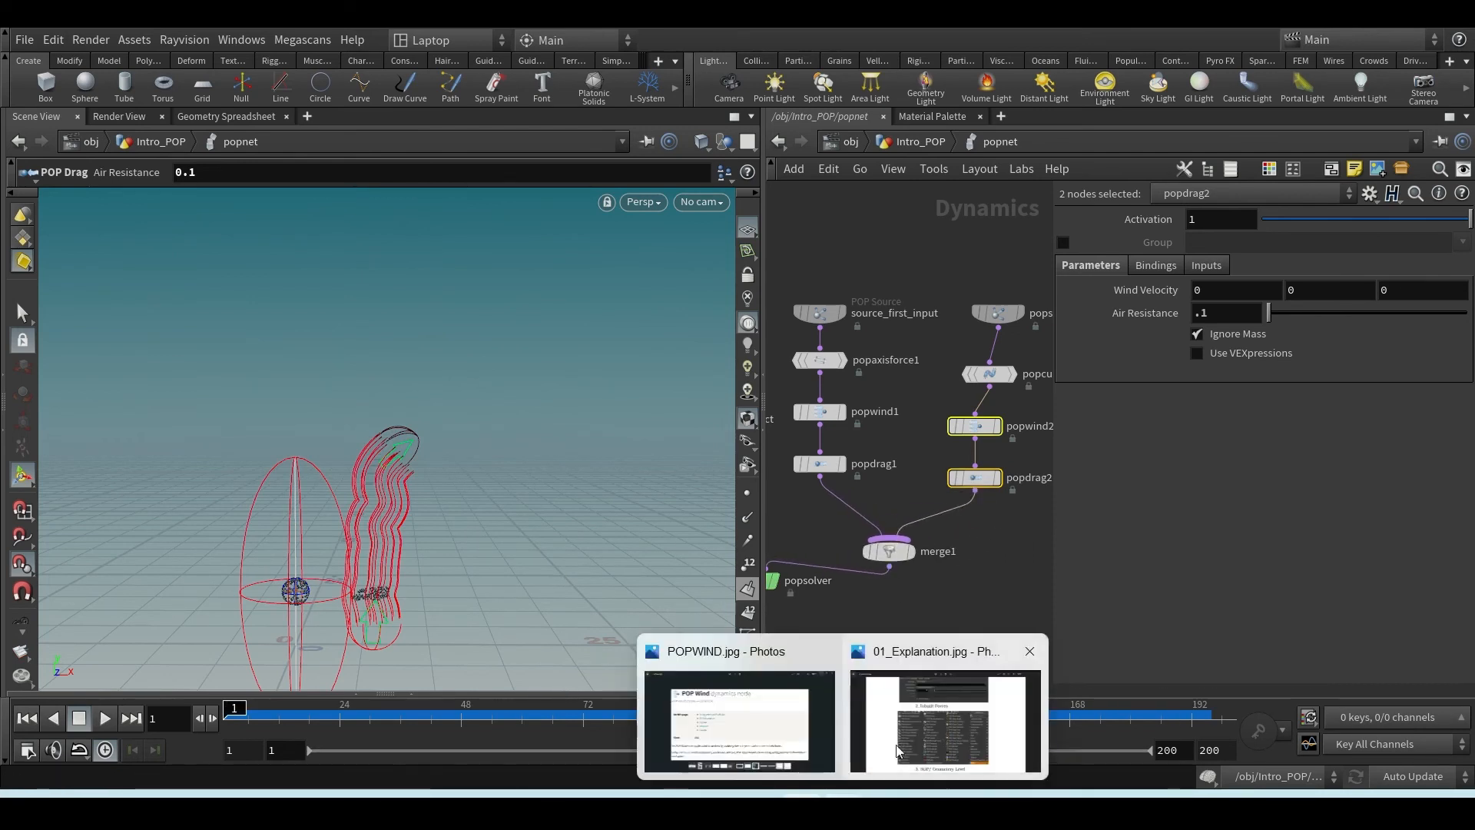
pyautogui.click(945, 722)
pyautogui.scroll(4, 492, 461)
pyautogui.moveTo(469, 543); pyautogui.dragTo(486, 474)
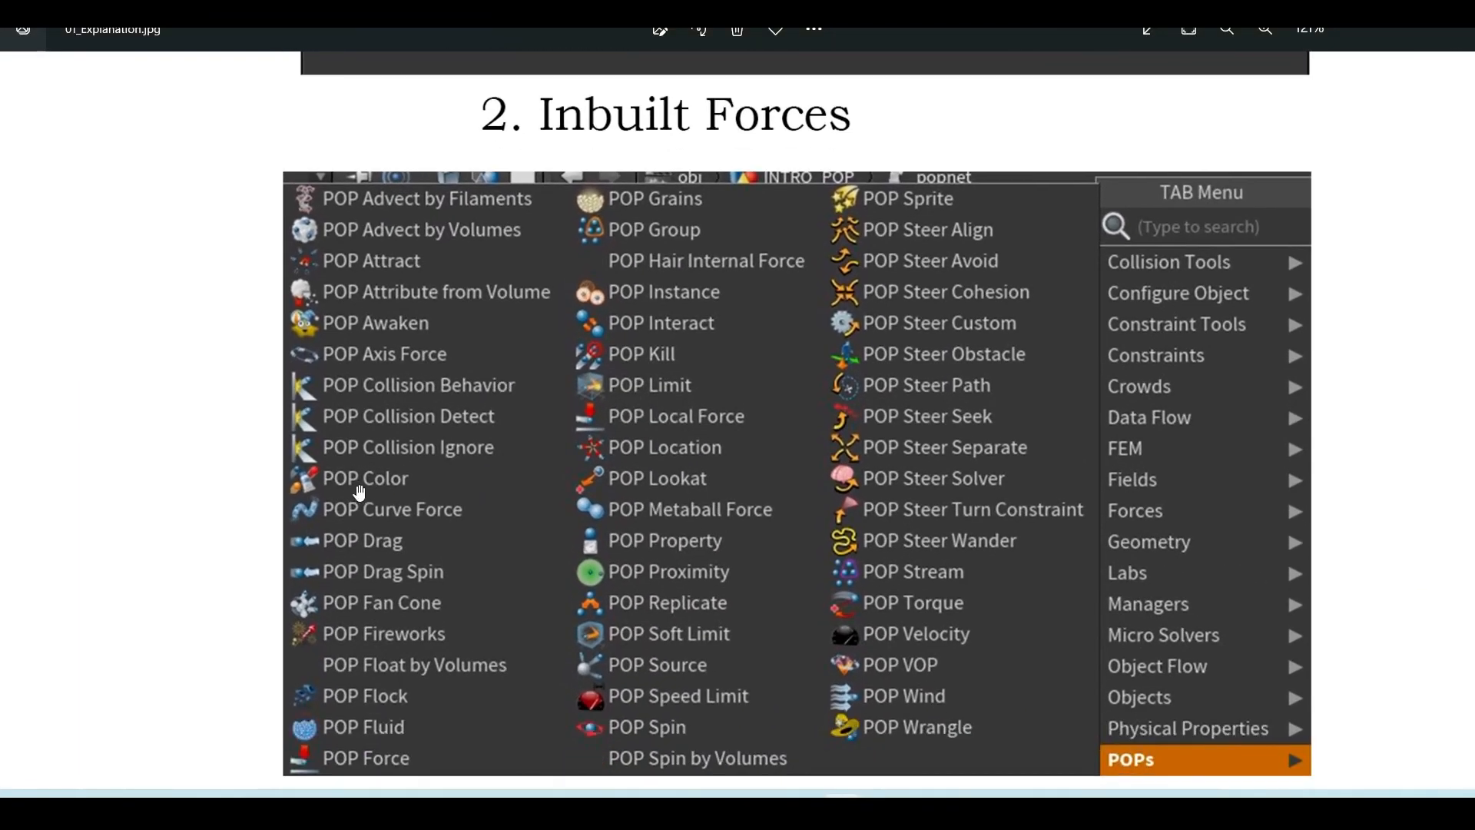
pyautogui.click(1353, 35)
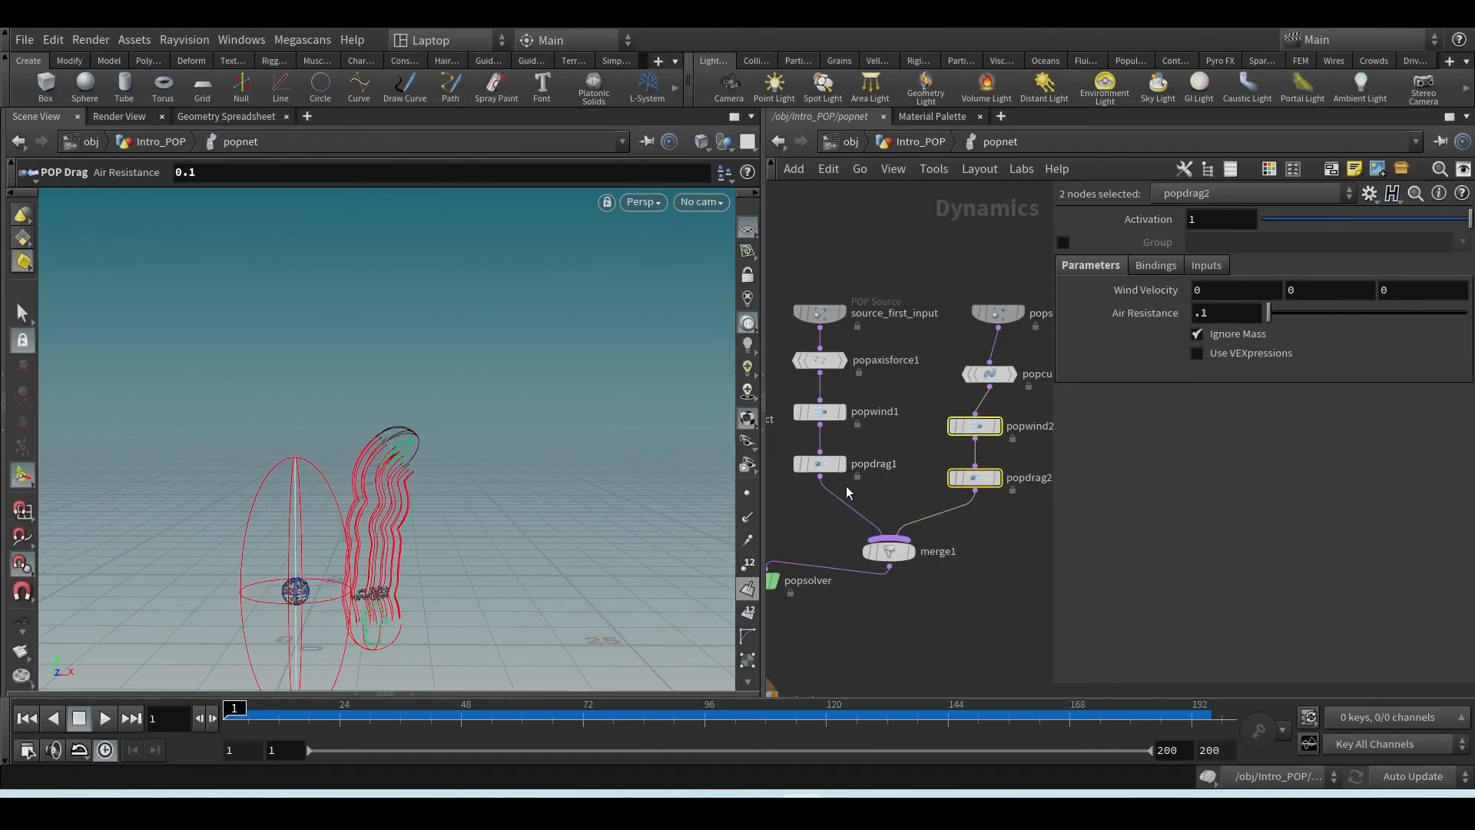
# - Insert a POP Color node between popdrag1 and merge1 and set its constant color to red (1, 0, 0)
pyautogui.press('Tab')
pyautogui.write('pop colo')
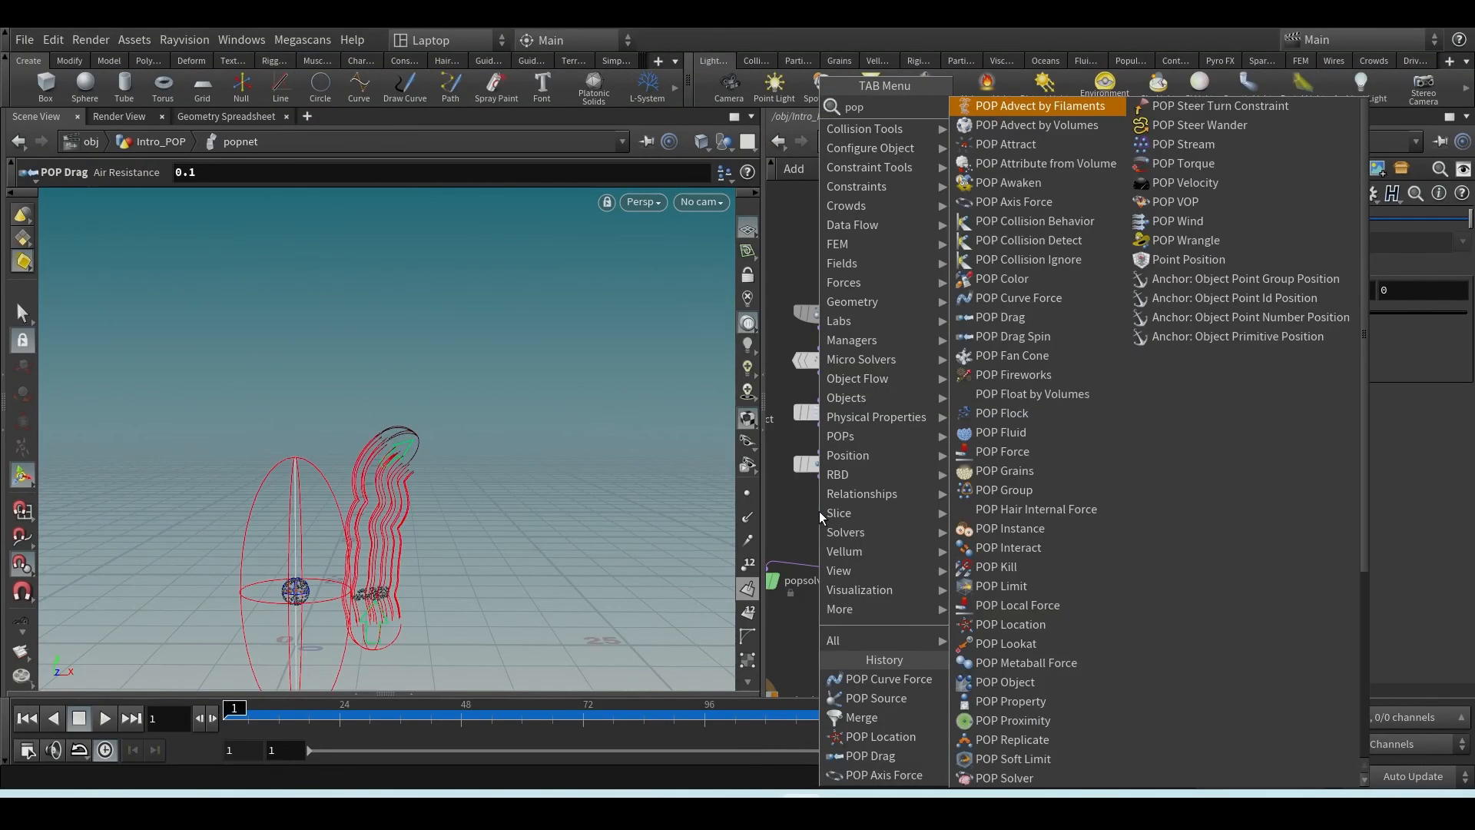
pyautogui.press('Return')
pyautogui.click(818, 513)
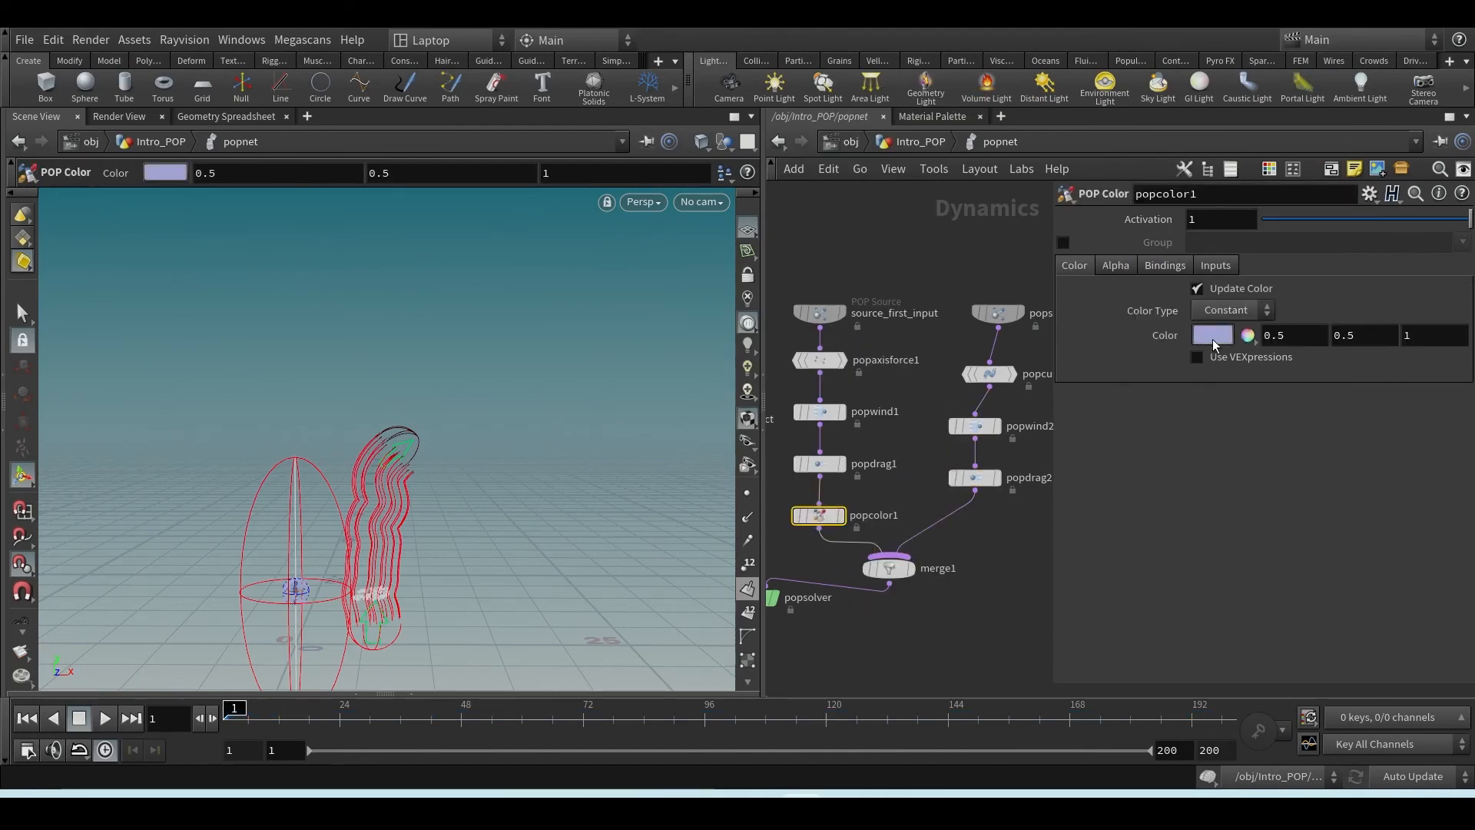
pyautogui.click(1212, 338)
pyautogui.click(1088, 322)
pyautogui.click(1425, 260)
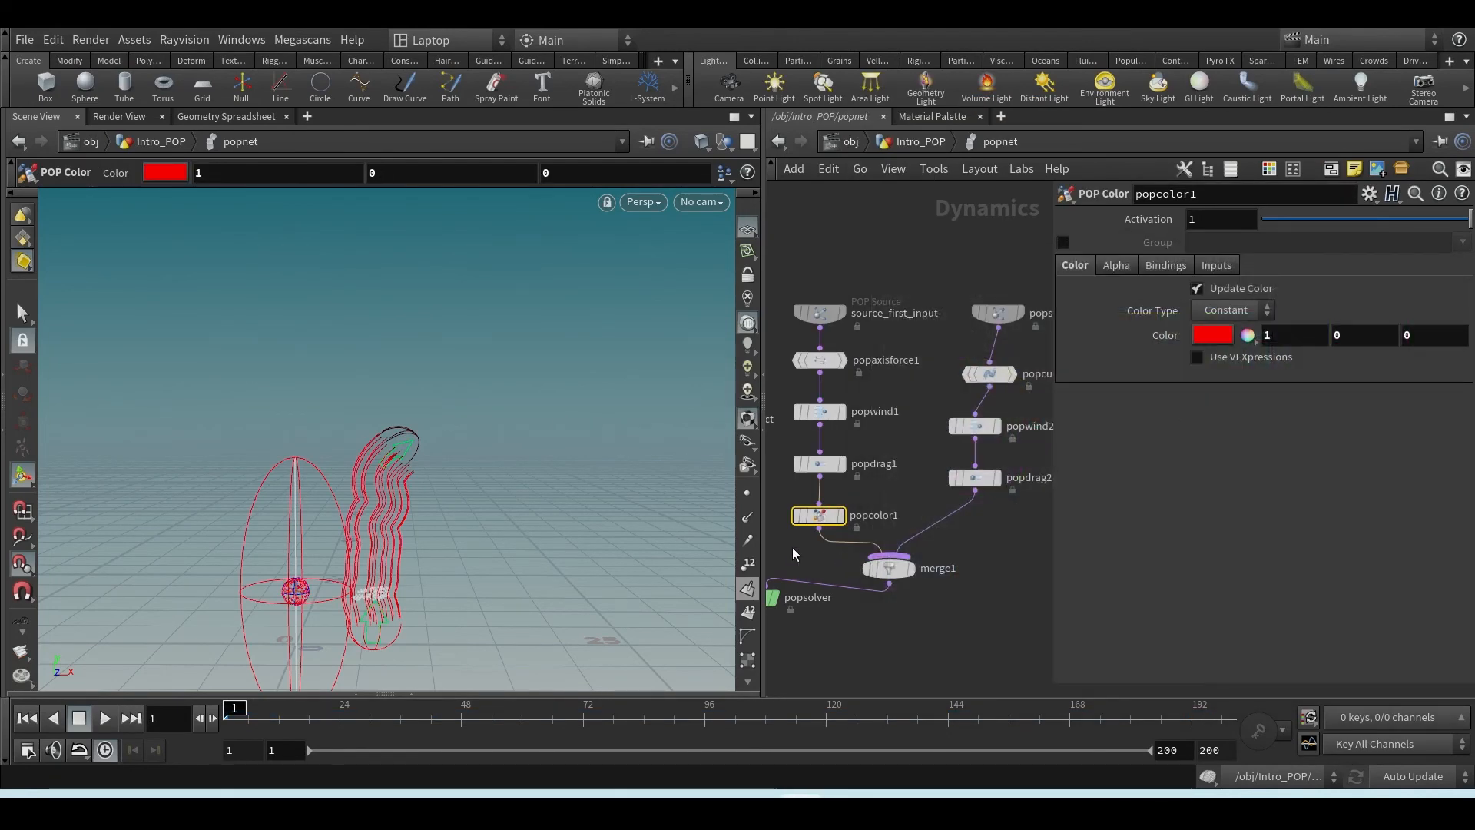
# - Duplicate popcolor1 between popdrag2 and merge1, set the copy's color to green (0, 1, 0), play the simulation and rewind
pyautogui.keyDown('alt'); pyautogui.moveTo(819, 514); pyautogui.dragTo(943, 529); pyautogui.keyUp('alt')
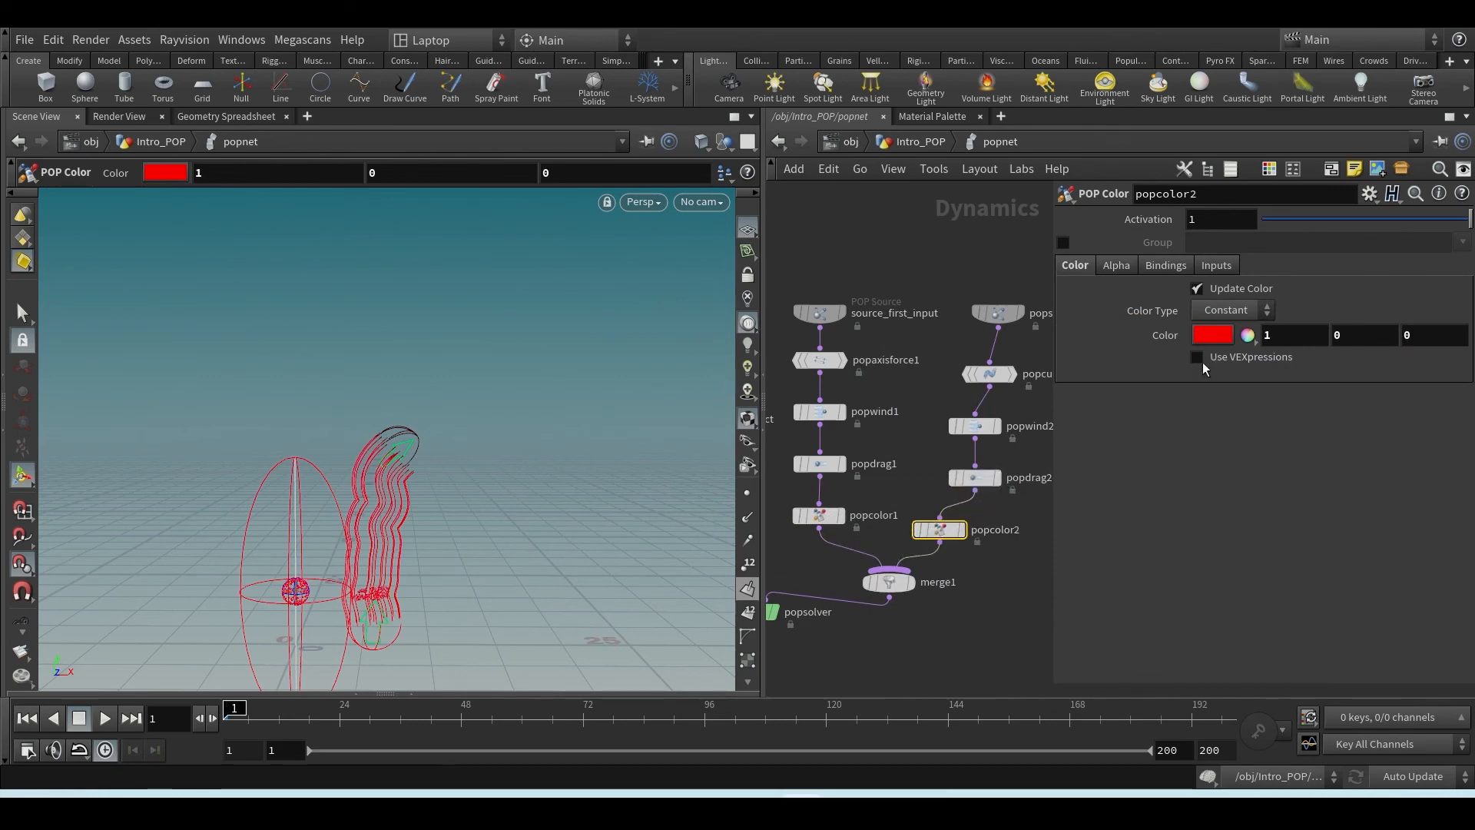
pyautogui.click(1211, 335)
pyautogui.click(1213, 323)
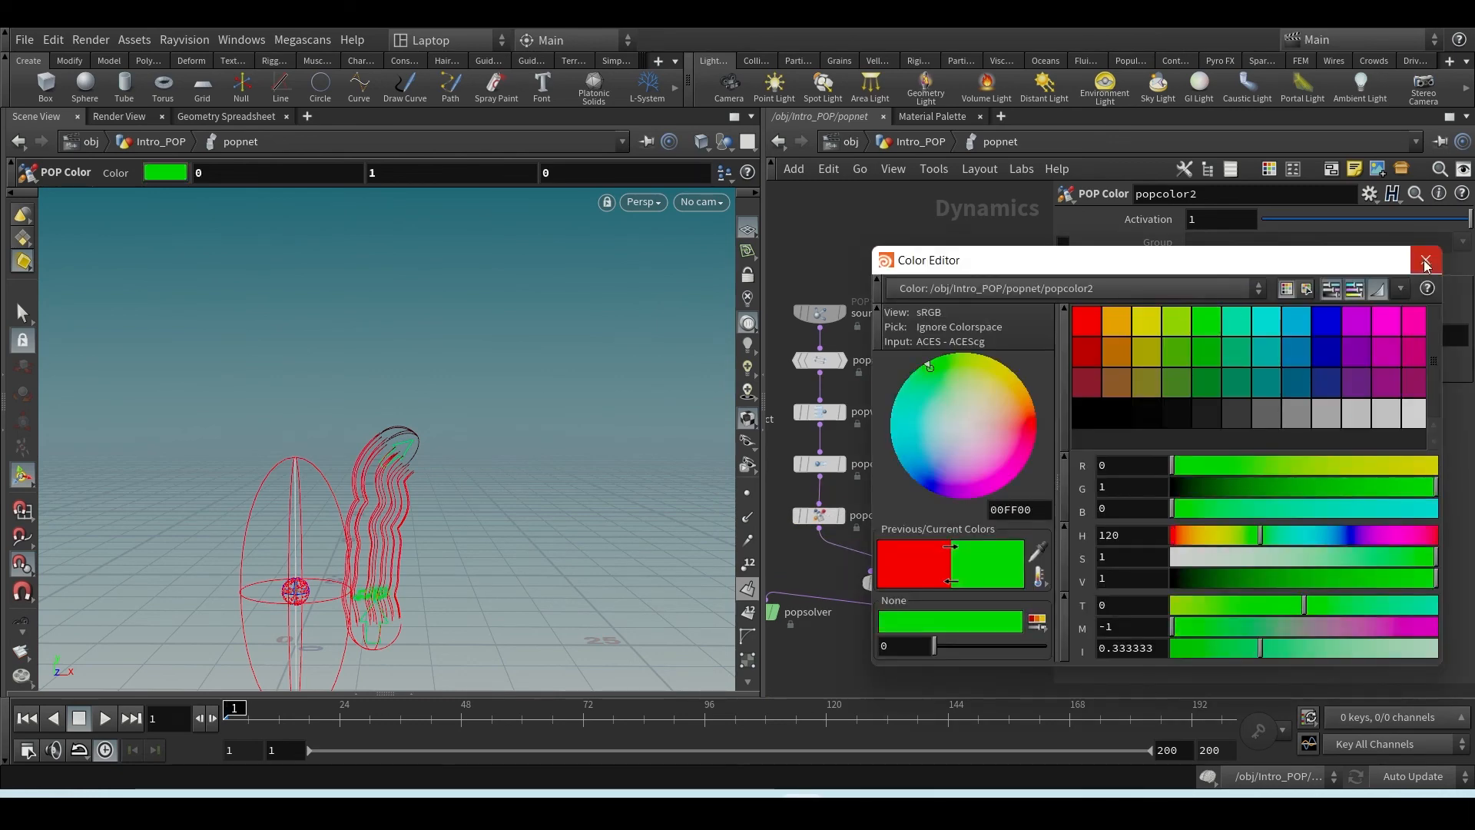
pyautogui.click(1425, 260)
pyautogui.click(106, 718)
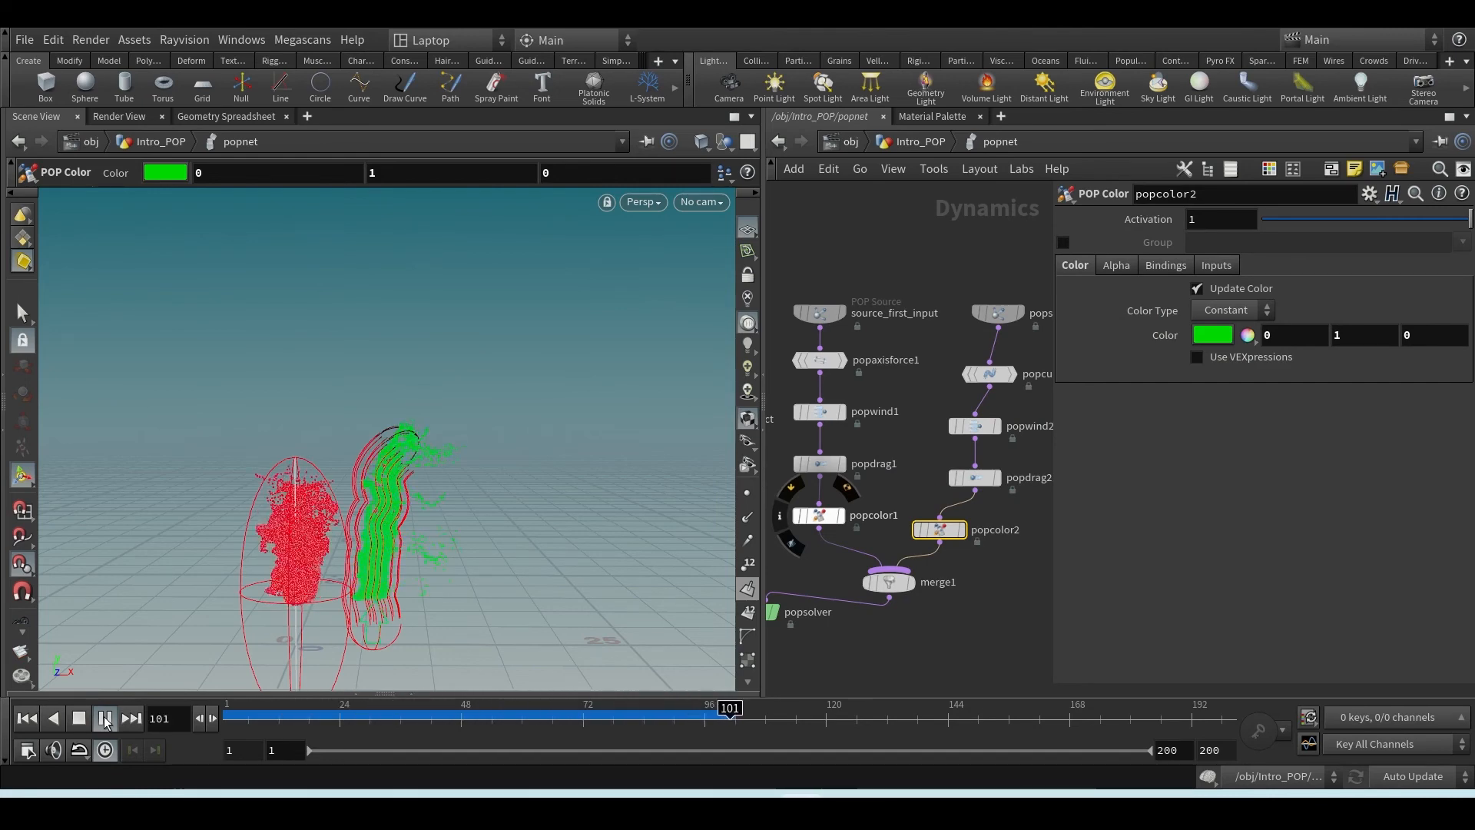
pyautogui.click(25, 719)
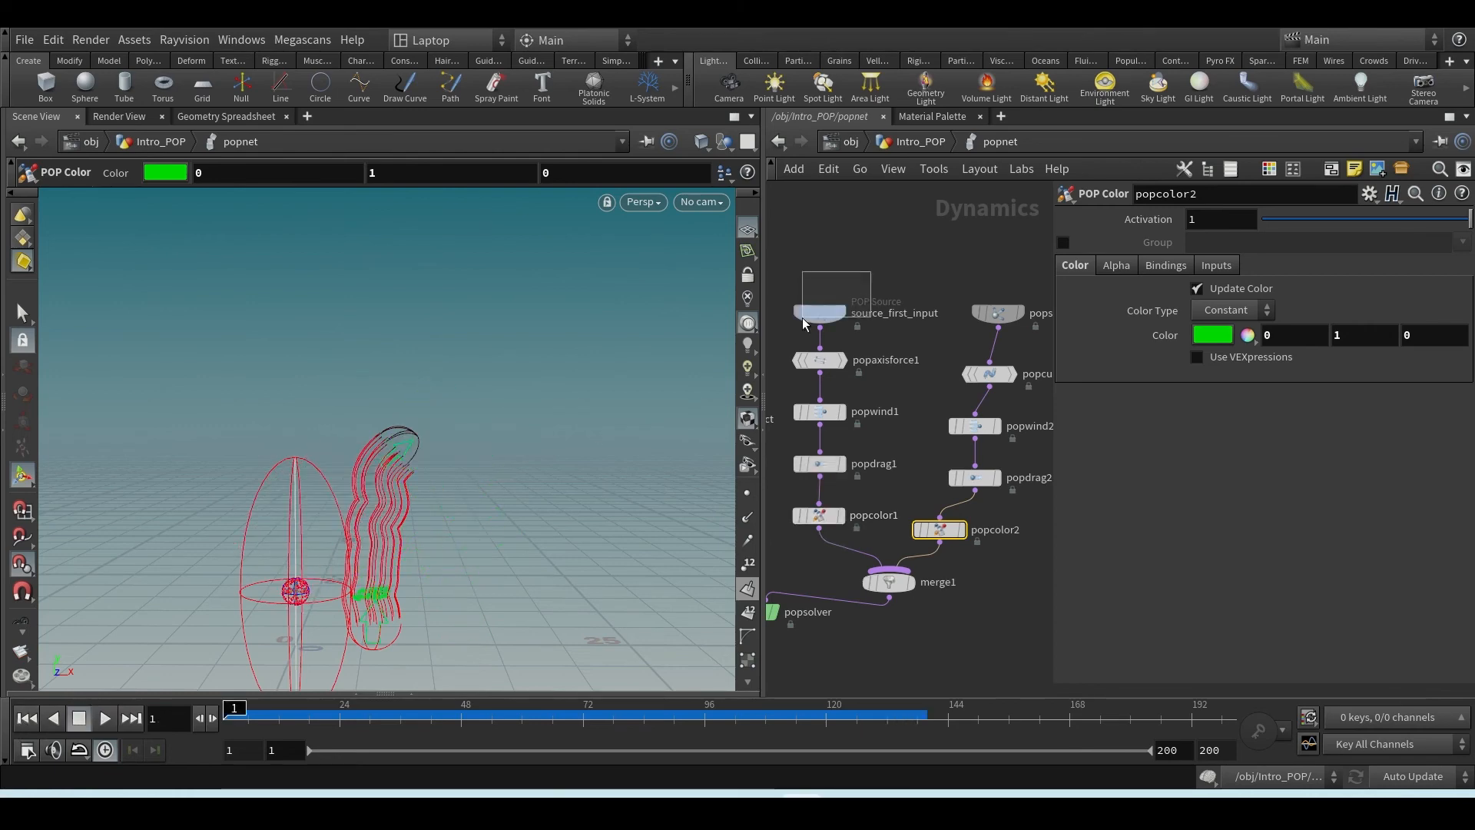
# - Examine source_first_input's Const. Activation setting against the particle emission at frames 96 and 169, and rewind
pyautogui.moveTo(311, 708)
pyautogui.mouseDown()
pyautogui.moveTo(840, 704)
pyautogui.moveTo(313, 704)
pyautogui.moveTo(609, 705)
pyautogui.moveTo(461, 733)
pyautogui.moveTo(717, 708)
pyautogui.moveTo(713, 721)
pyautogui.mouseUp()
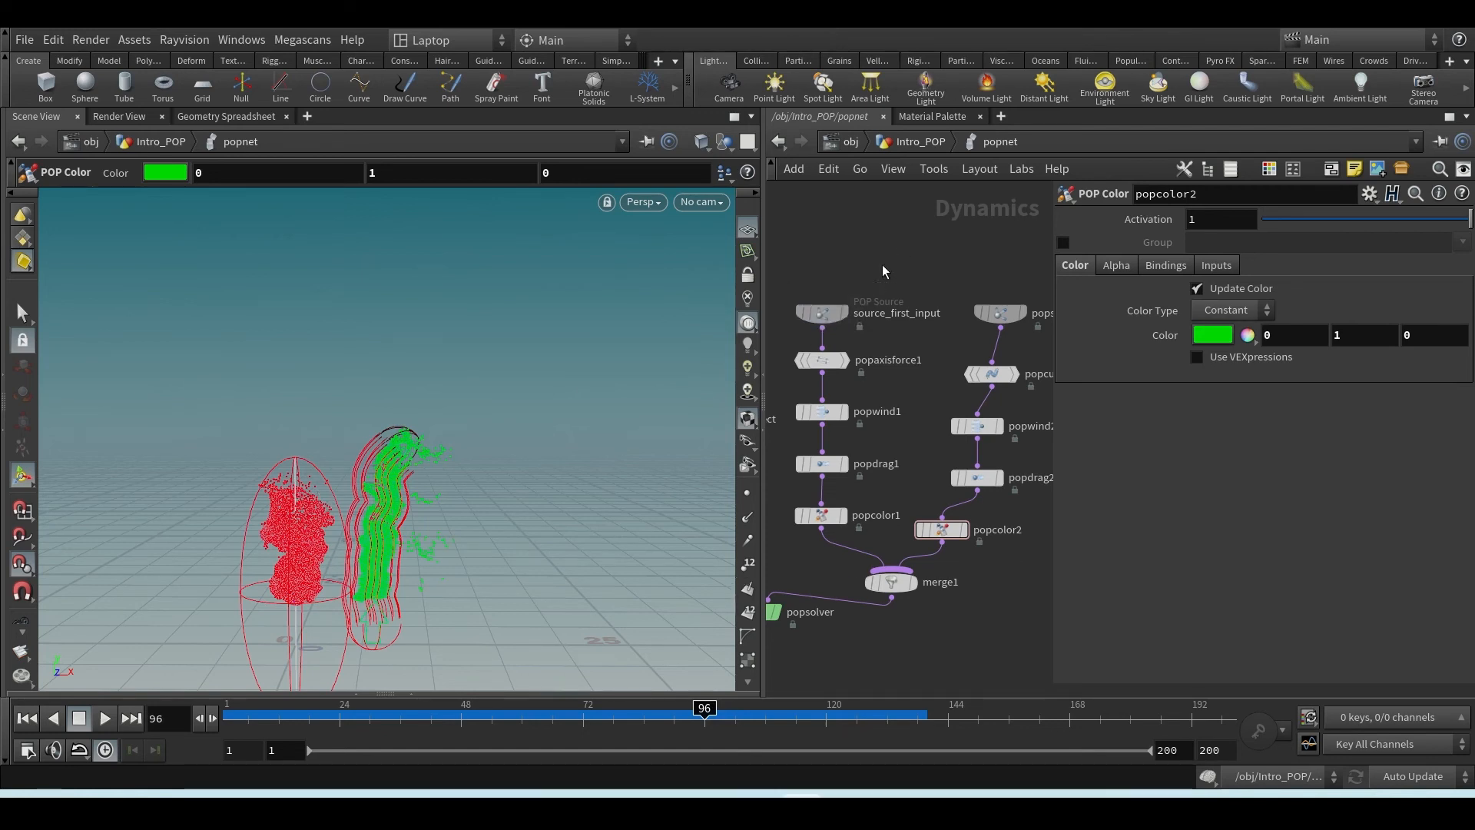
pyautogui.click(27, 722)
pyautogui.moveTo(872, 265); pyautogui.dragTo(752, 338)
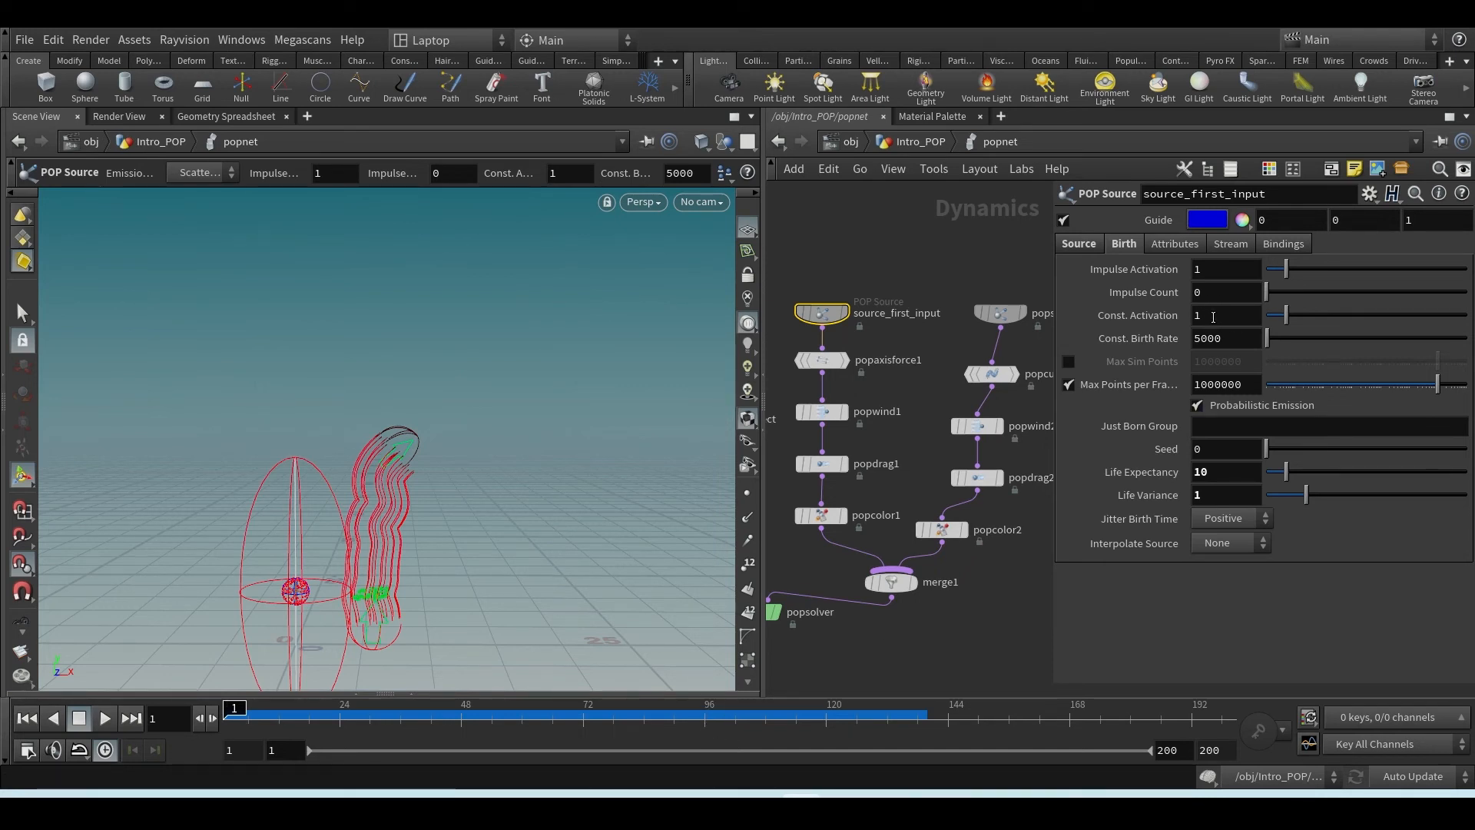
pyautogui.click(1213, 318)
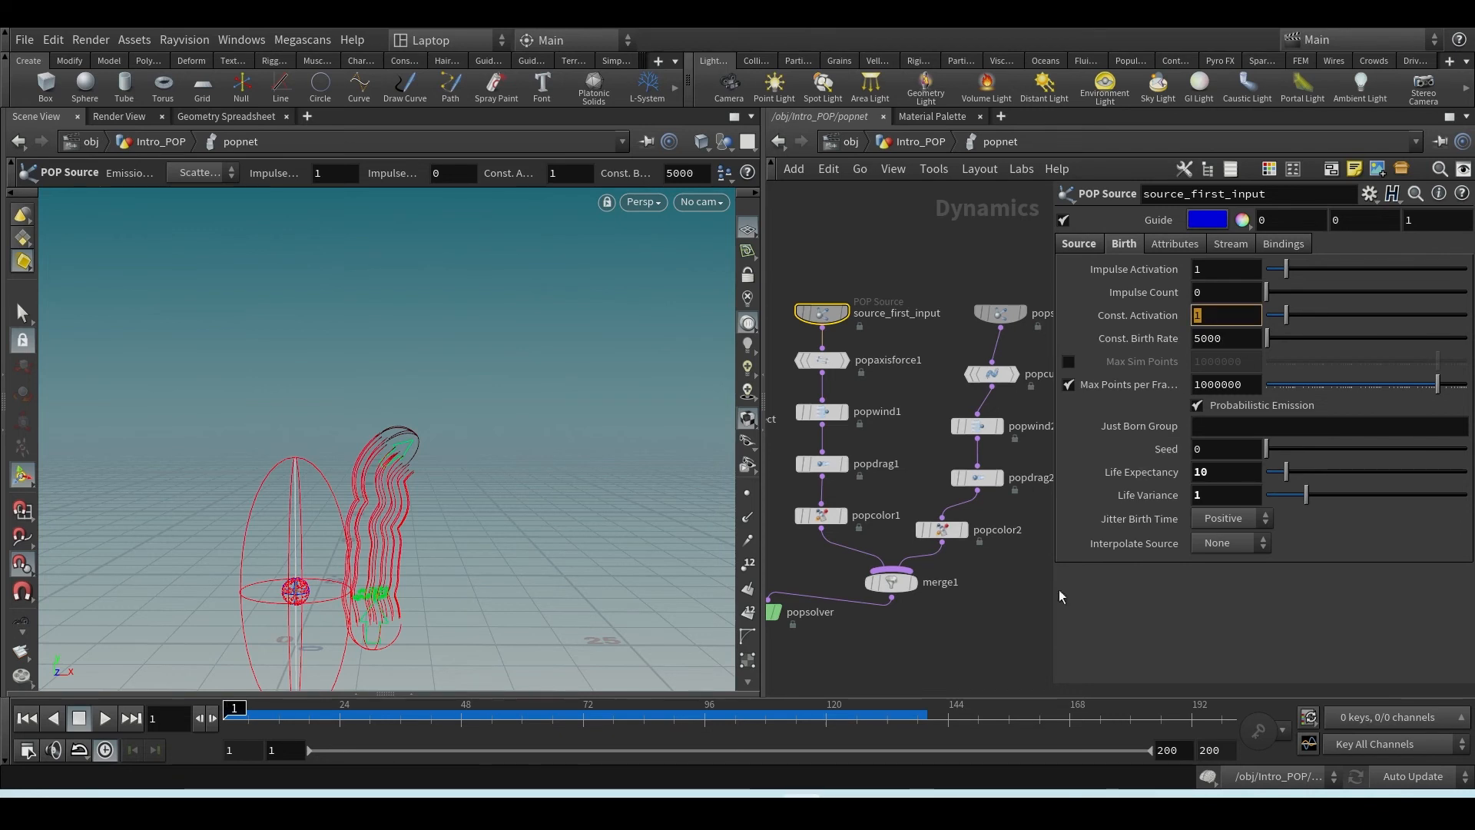
pyautogui.click(707, 726)
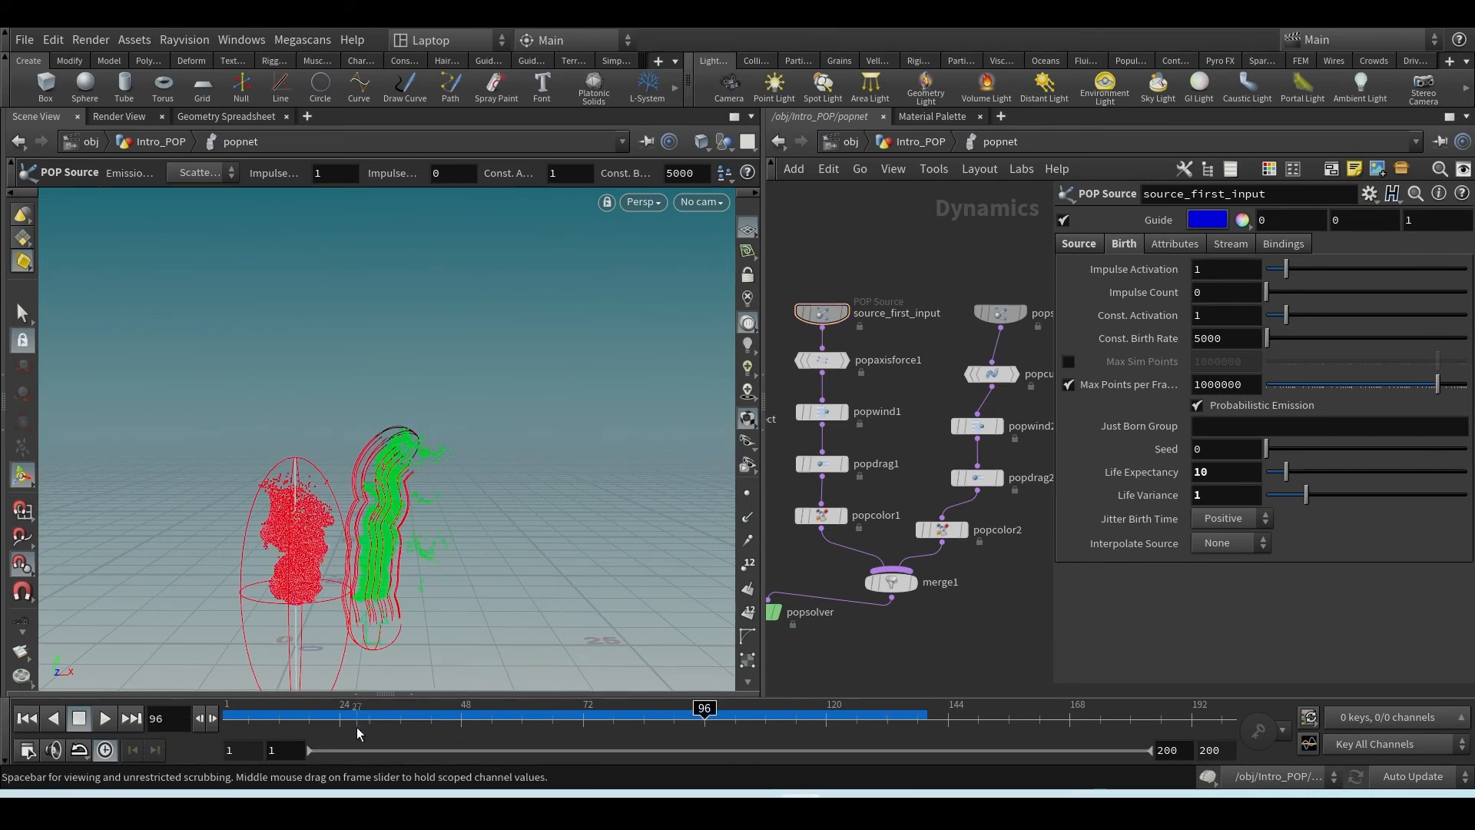
pyautogui.click(1073, 718)
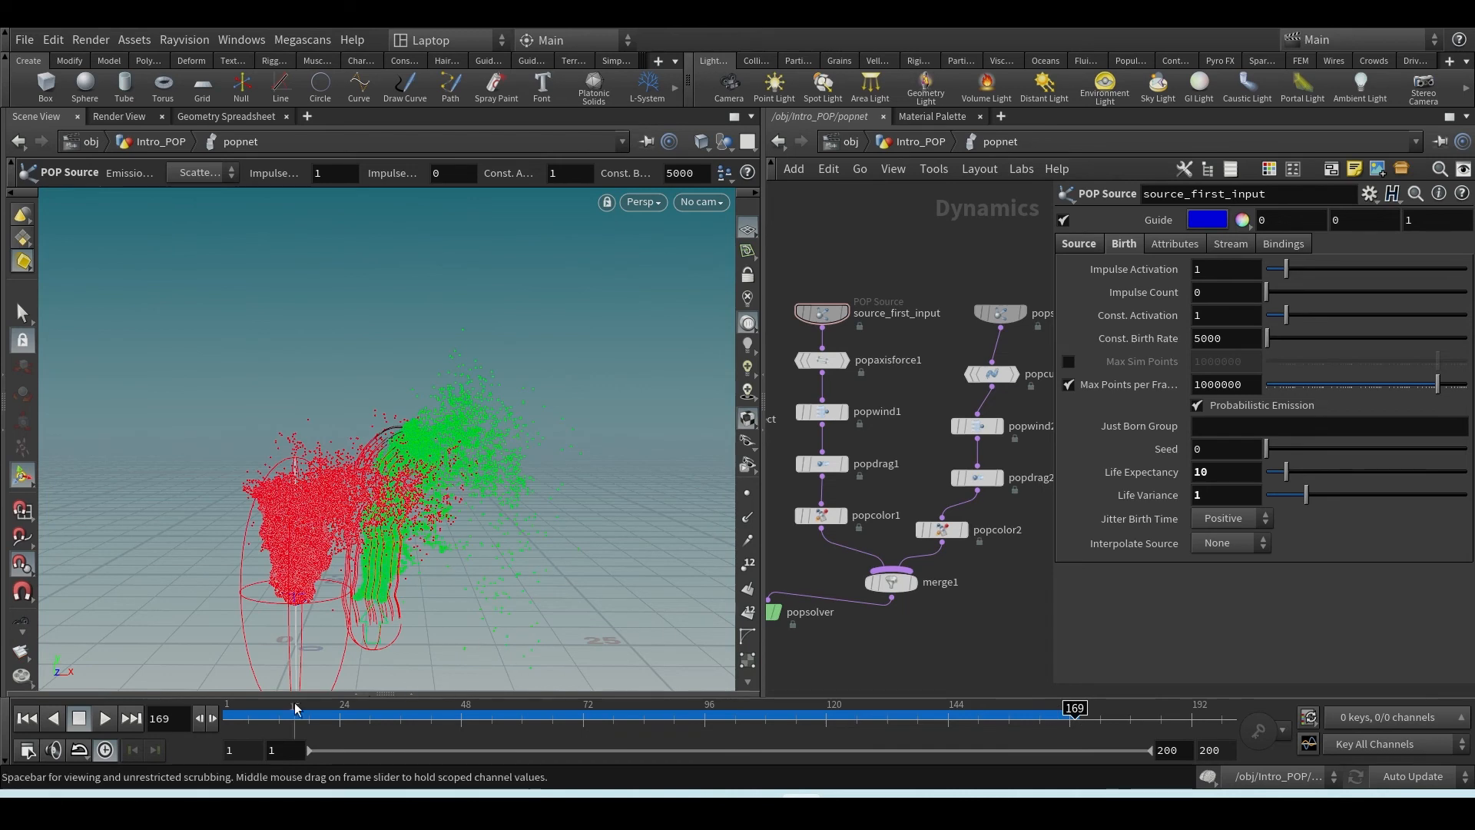
pyautogui.click(27, 718)
# - Set source_first_input's Const. Activation to the expression $F<72 and toggle between its expression and evaluated value
pyautogui.moveTo(1199, 332); pyautogui.dragTo(937, 365)
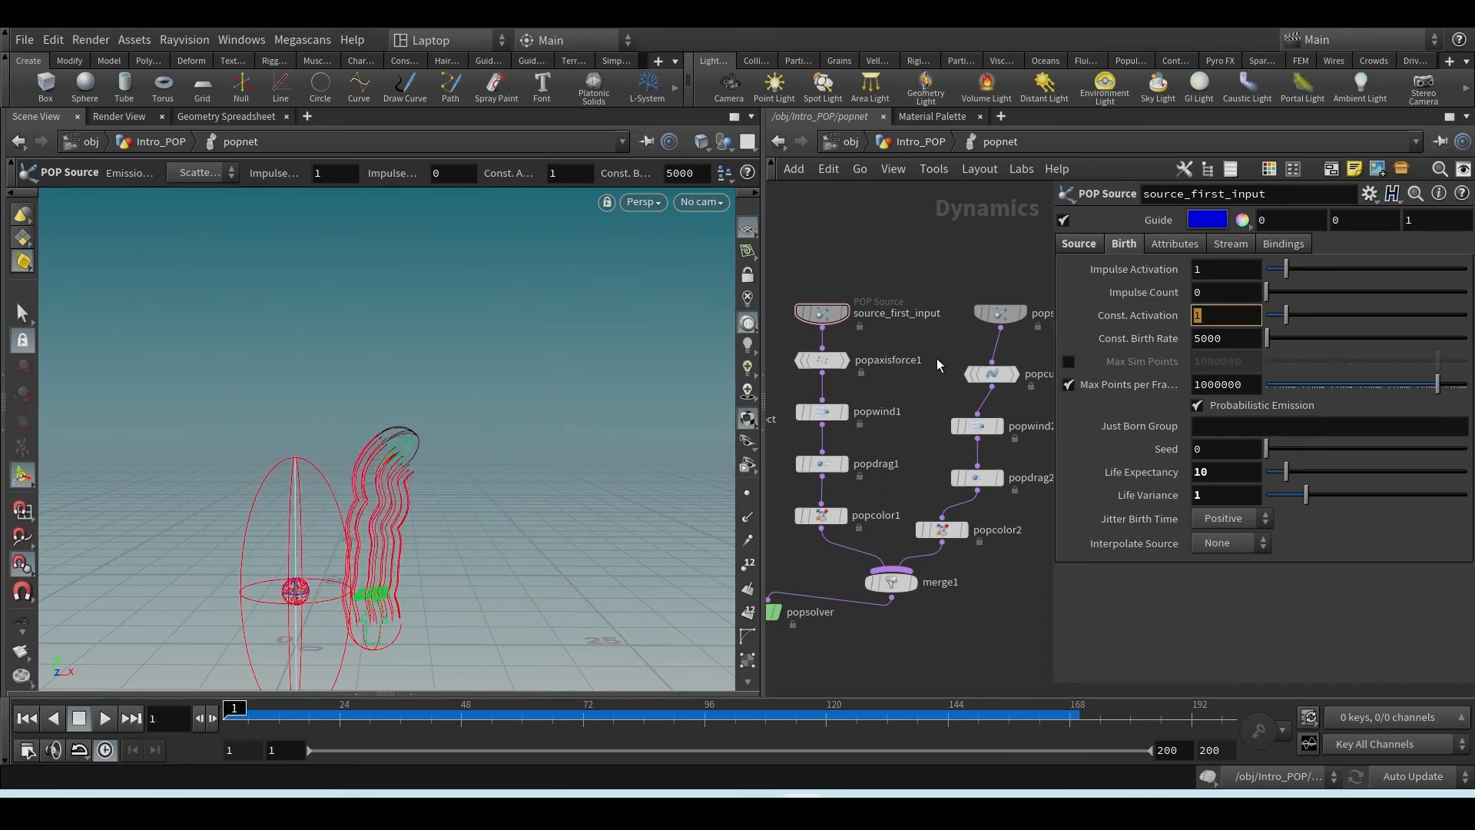
pyautogui.write('$F')
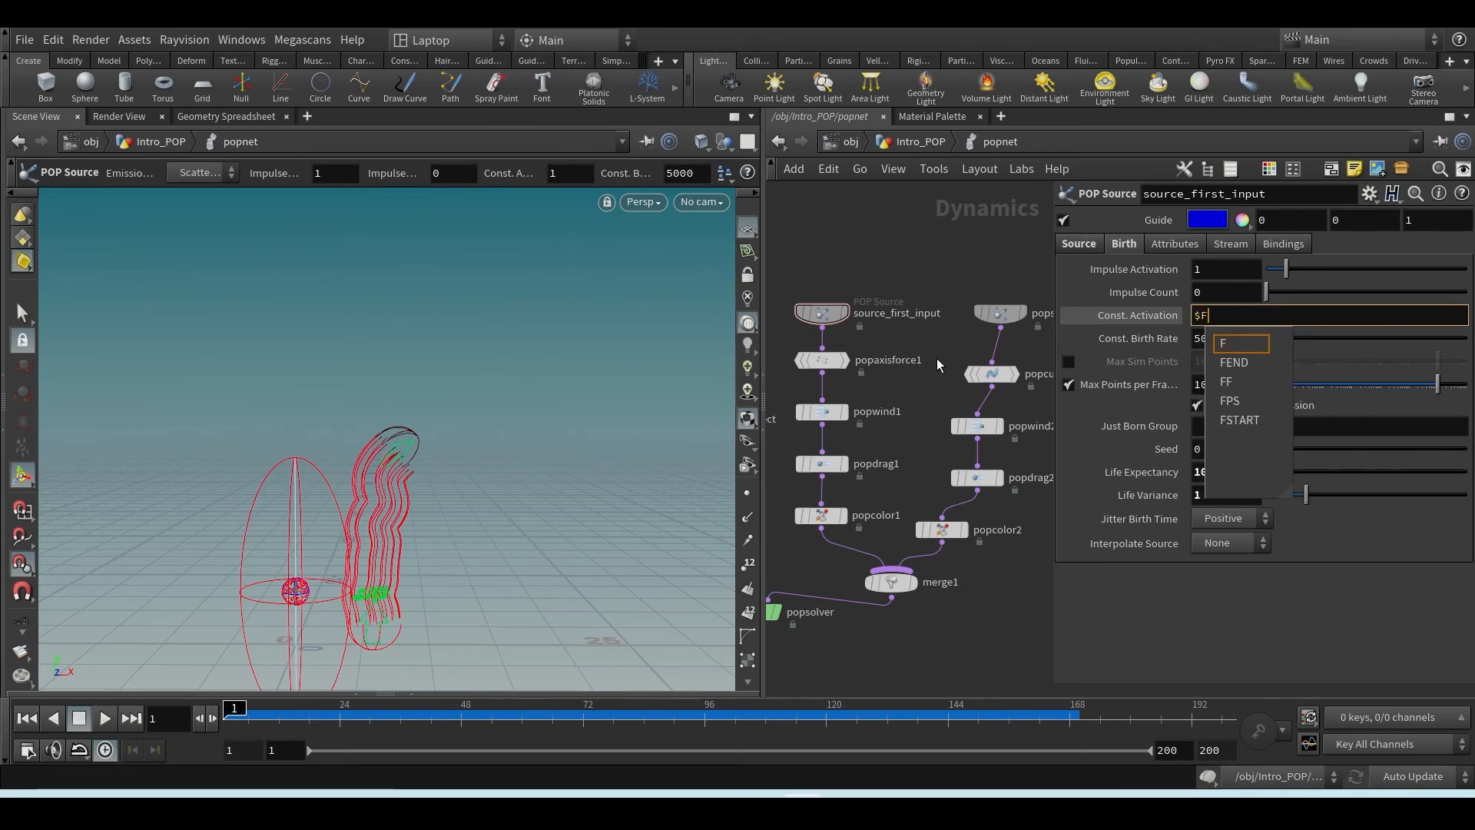
pyautogui.write('<72')
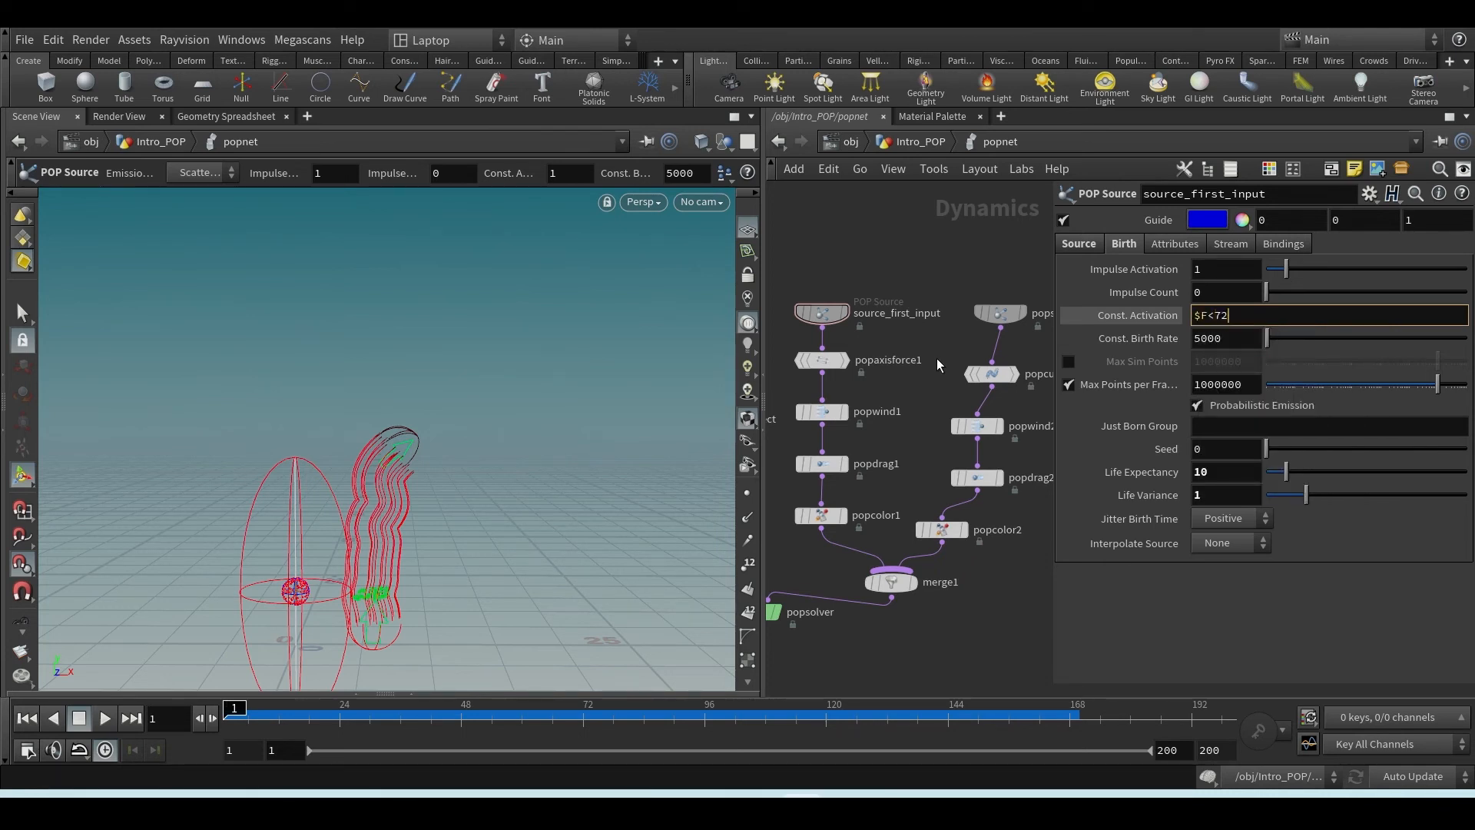
pyautogui.press('Return')
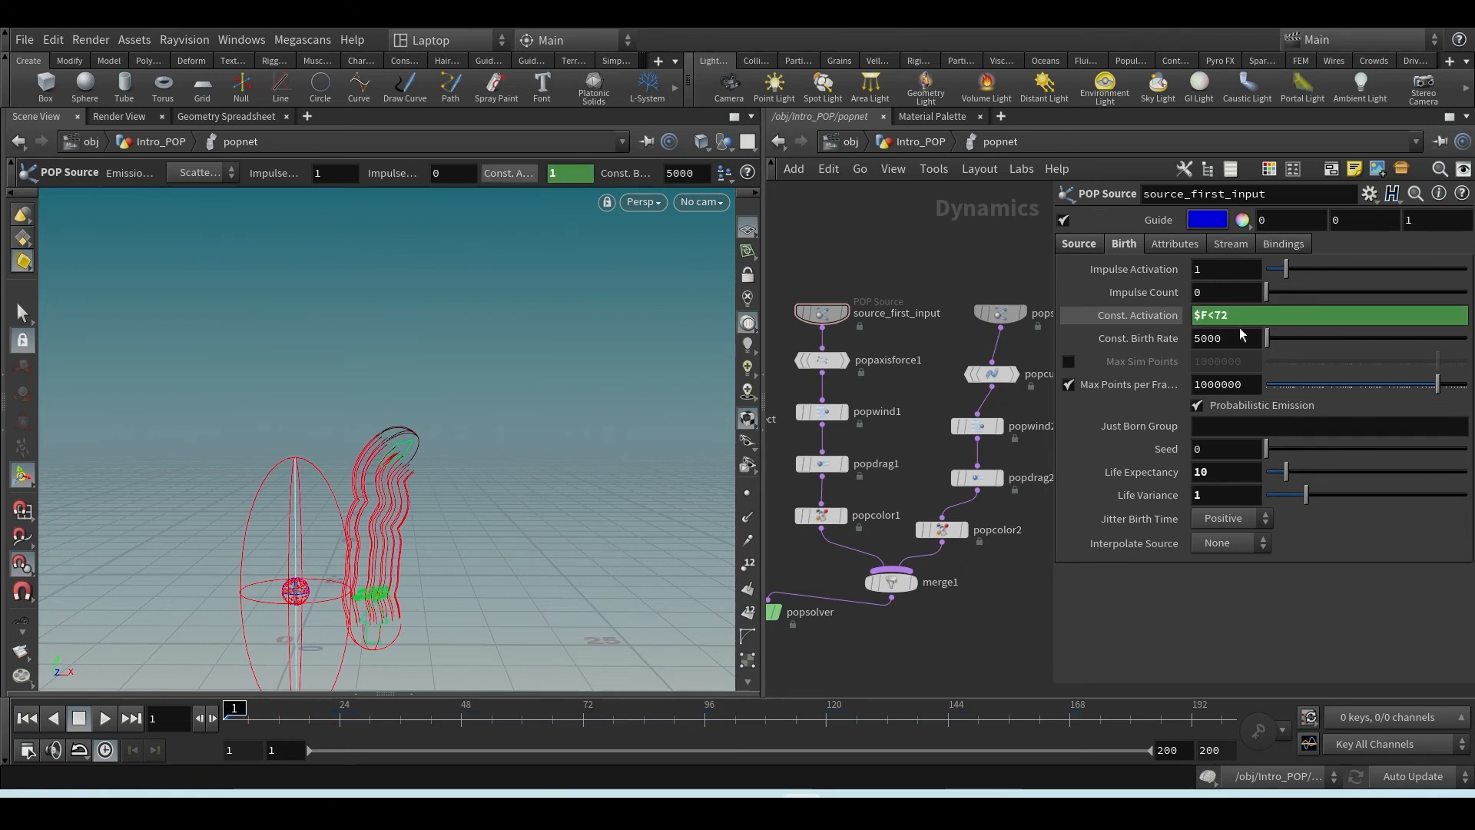
pyautogui.click(1131, 317)
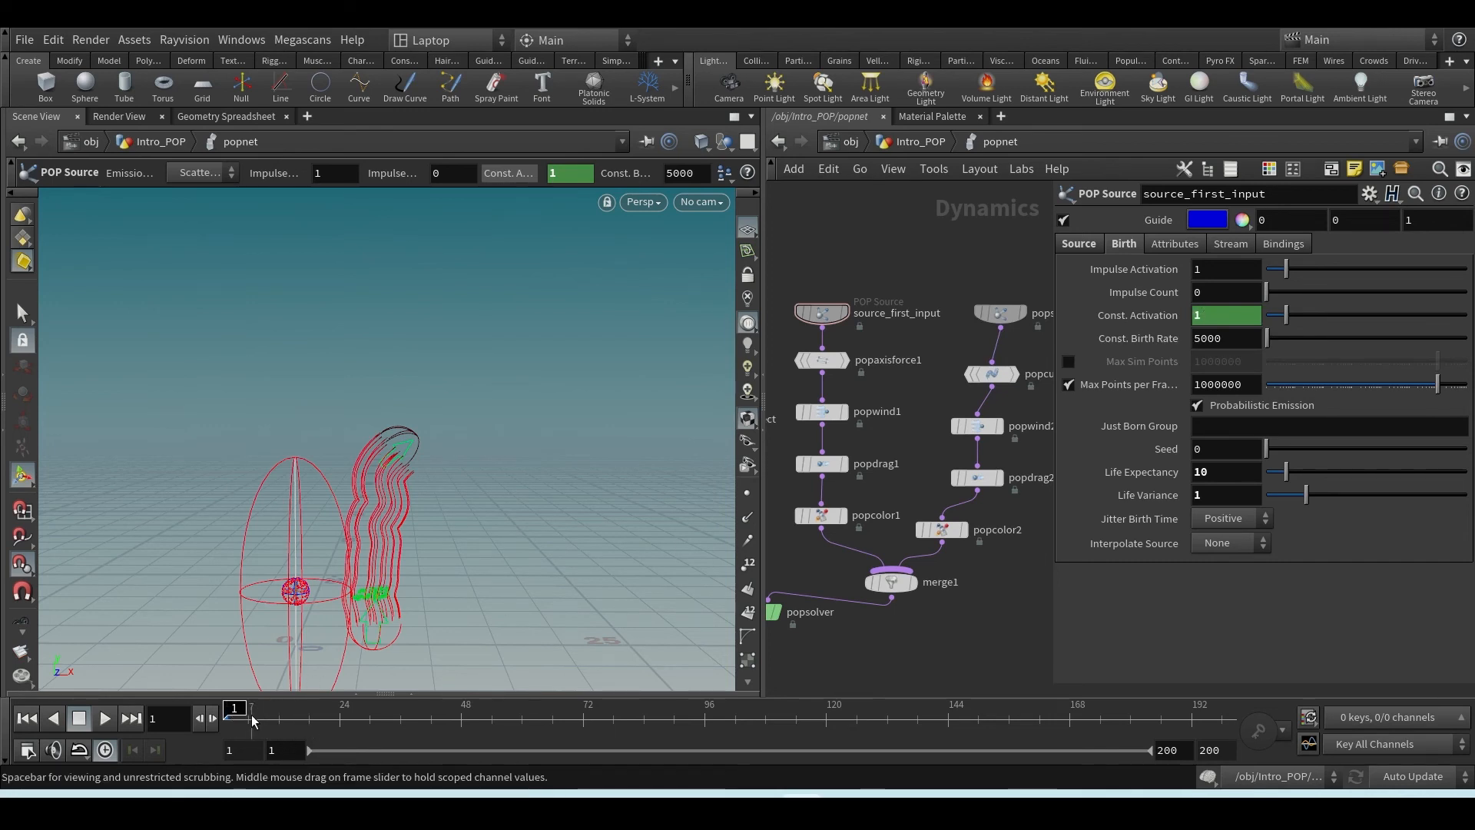
pyautogui.click(1140, 316)
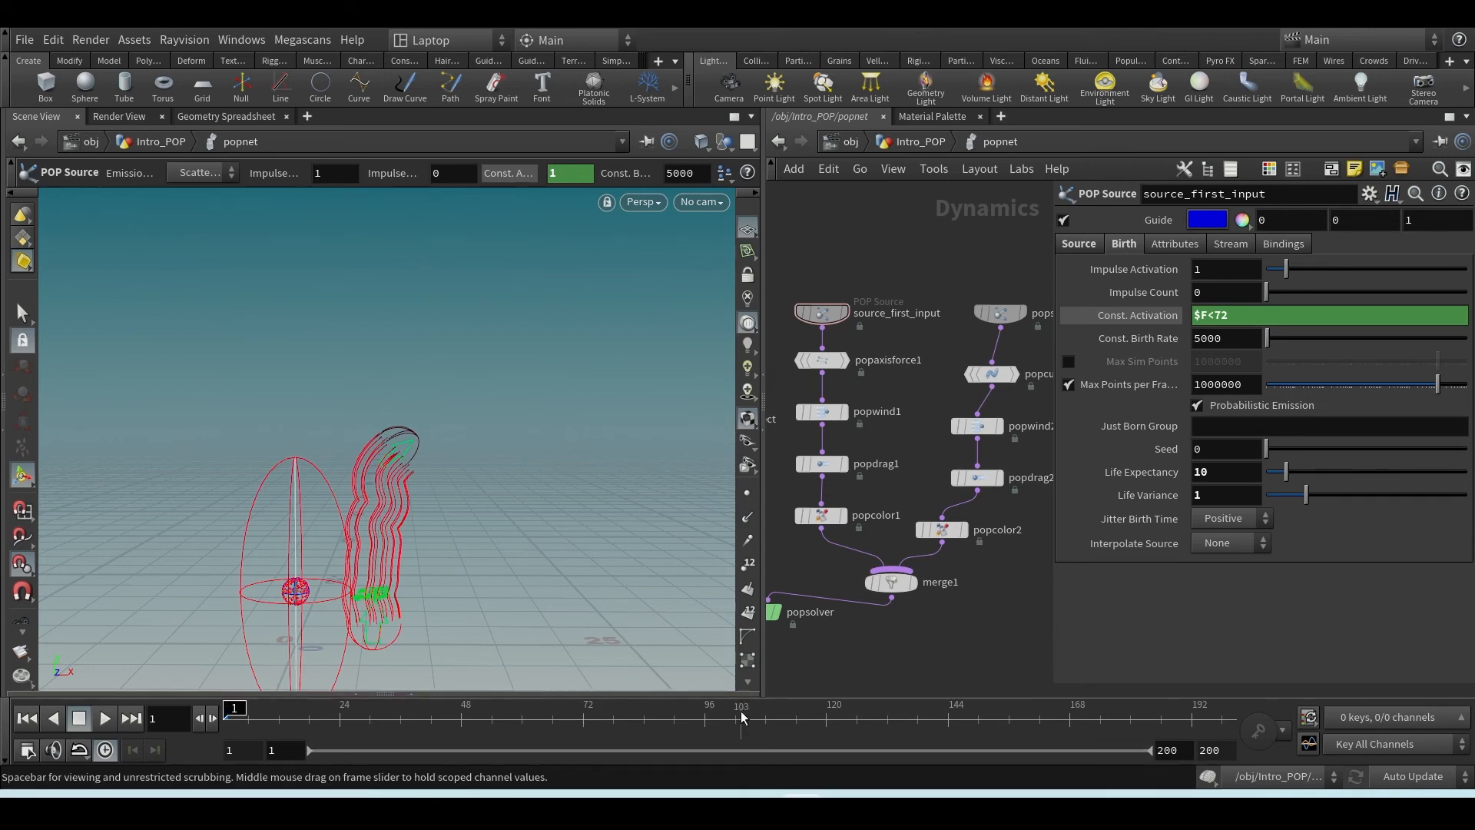
pyautogui.keyDown('ctrl'); pyautogui.keyDown('shift'); pyautogui.click(1123, 312); pyautogui.keyUp('shift'); pyautogui.keyUp('ctrl')
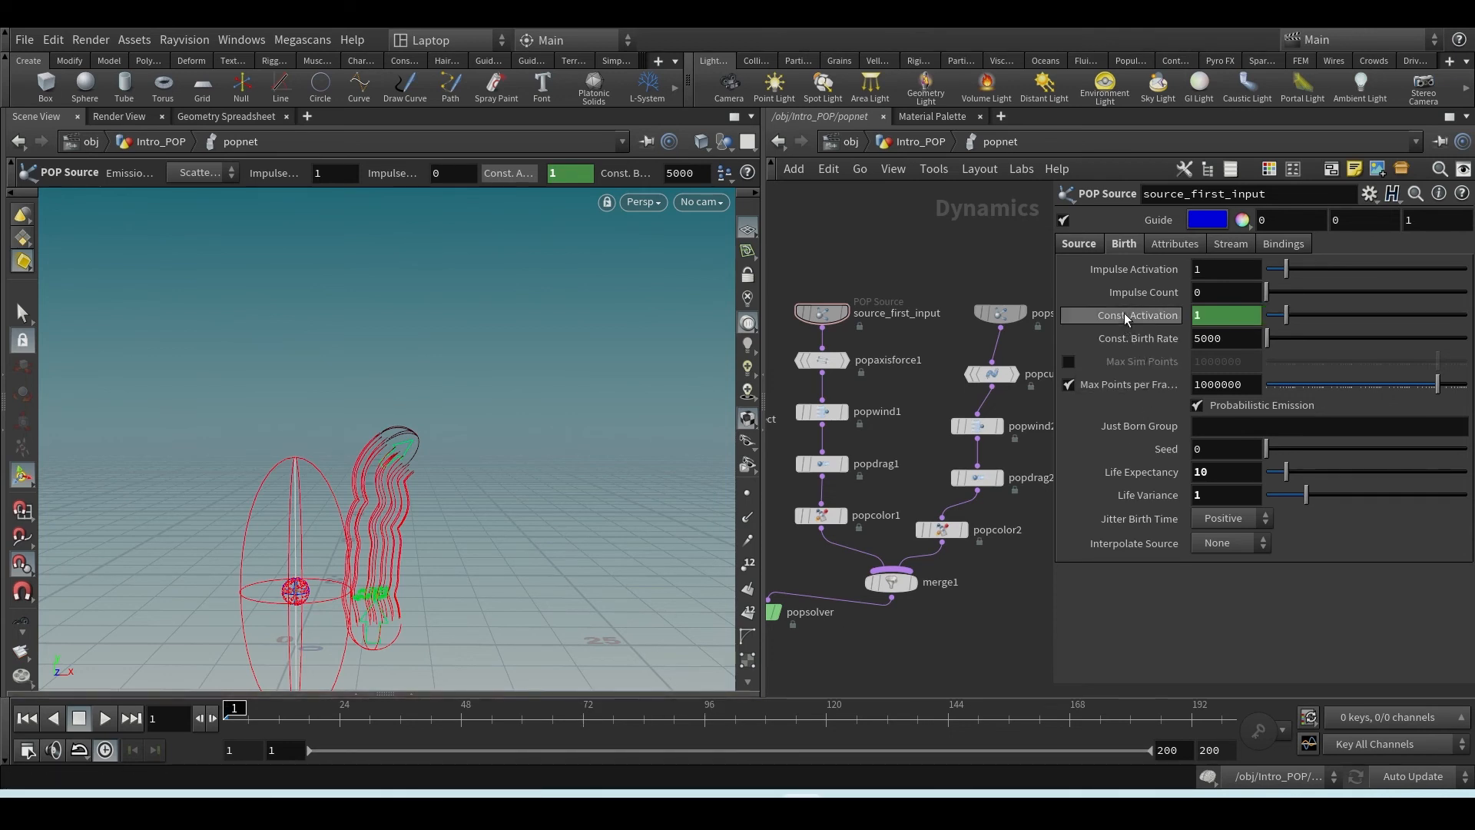
# - Play the simulation past frame 72, scrub back to around frame 74 to check the first source's emission, and rewind
pyautogui.click(106, 718)
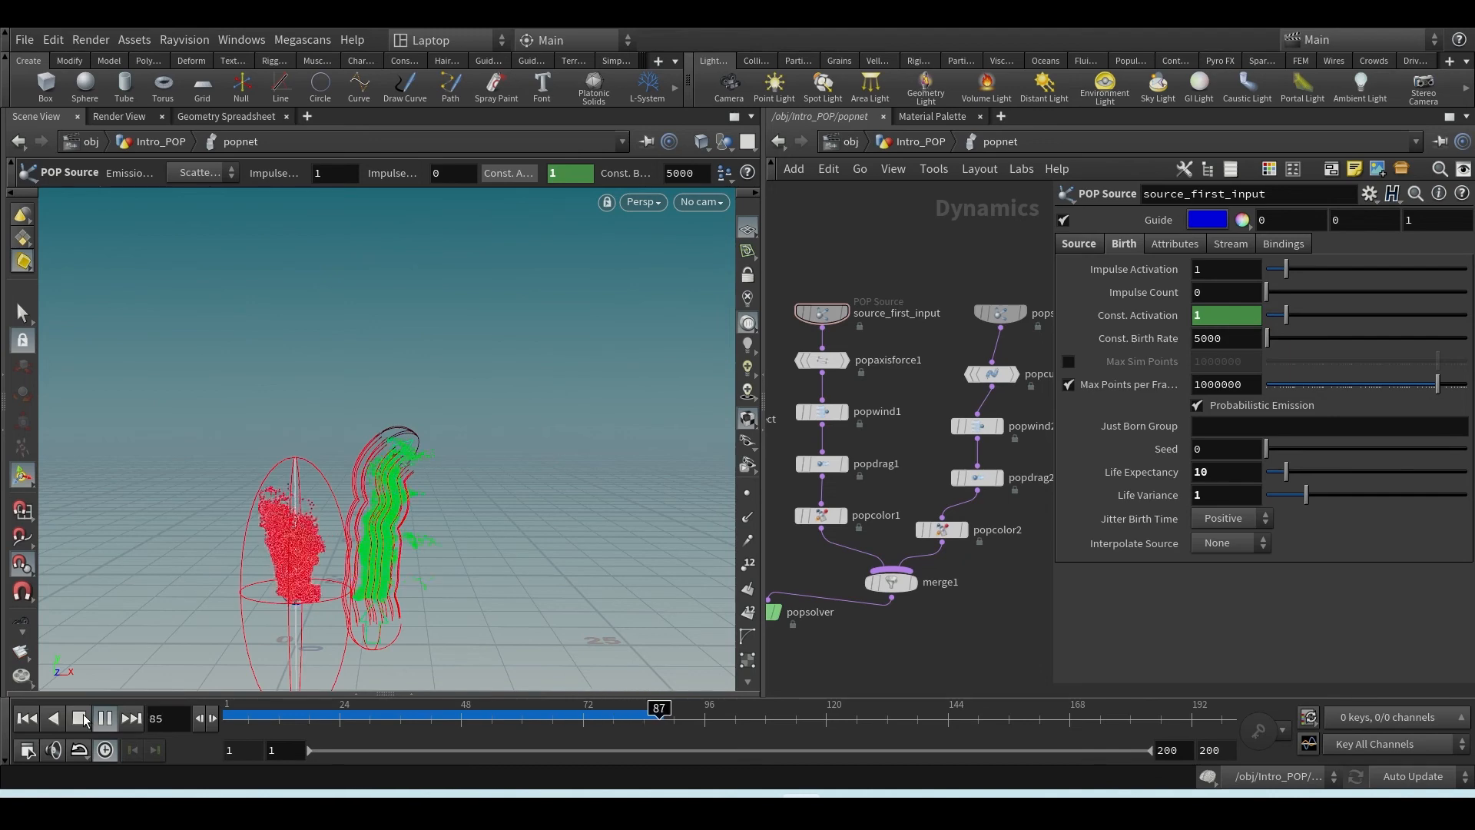
pyautogui.click(79, 718)
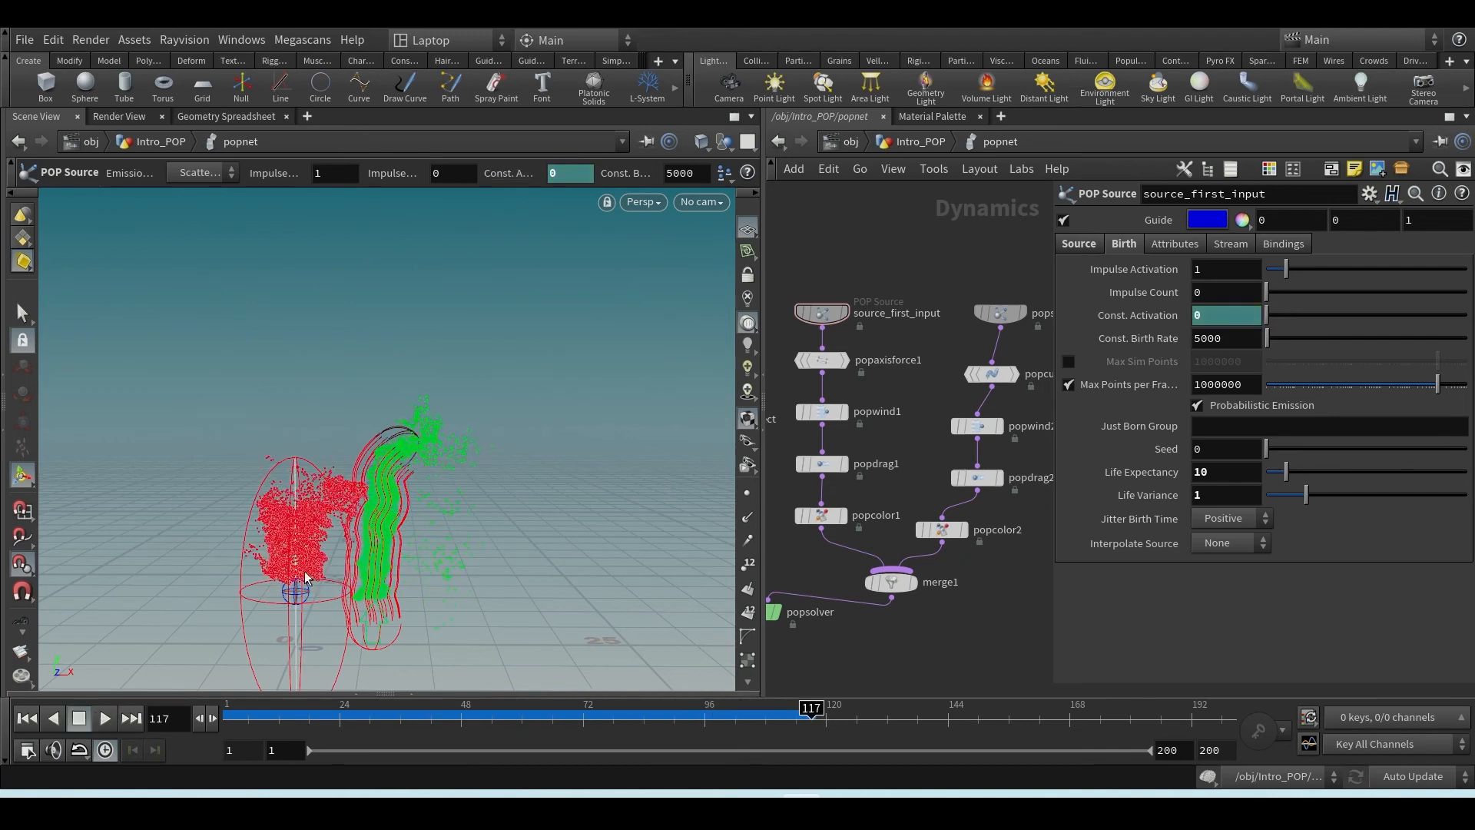
pyautogui.moveTo(811, 719); pyautogui.dragTo(588, 731)
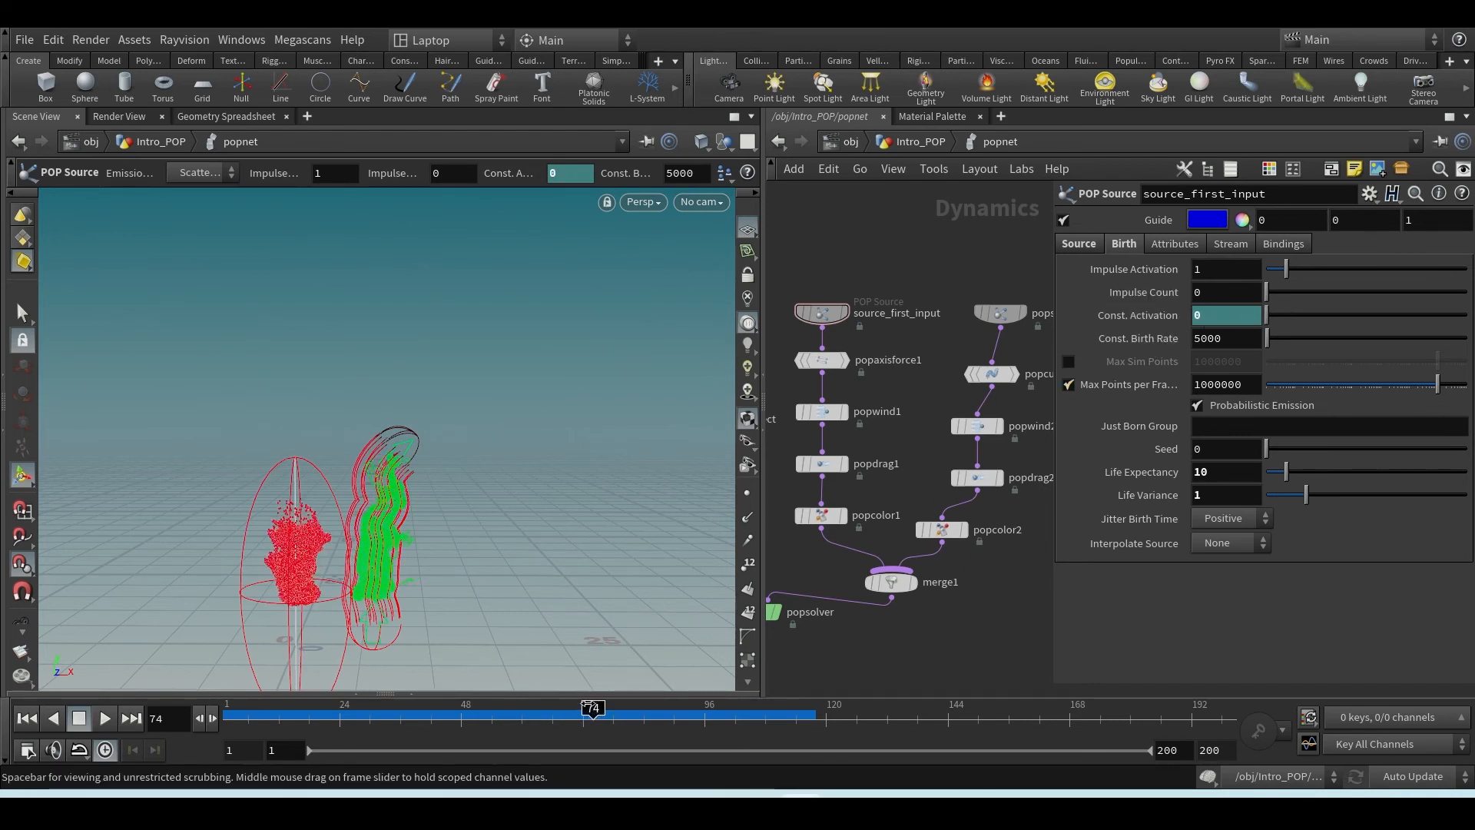
pyautogui.click(312, 718)
pyautogui.moveTo(312, 718); pyautogui.dragTo(152, 731)
# - Set popsource1's Const. Activation to the expression $F<80, play the simulation and rewind
pyautogui.moveTo(973, 269); pyautogui.dragTo(1033, 339)
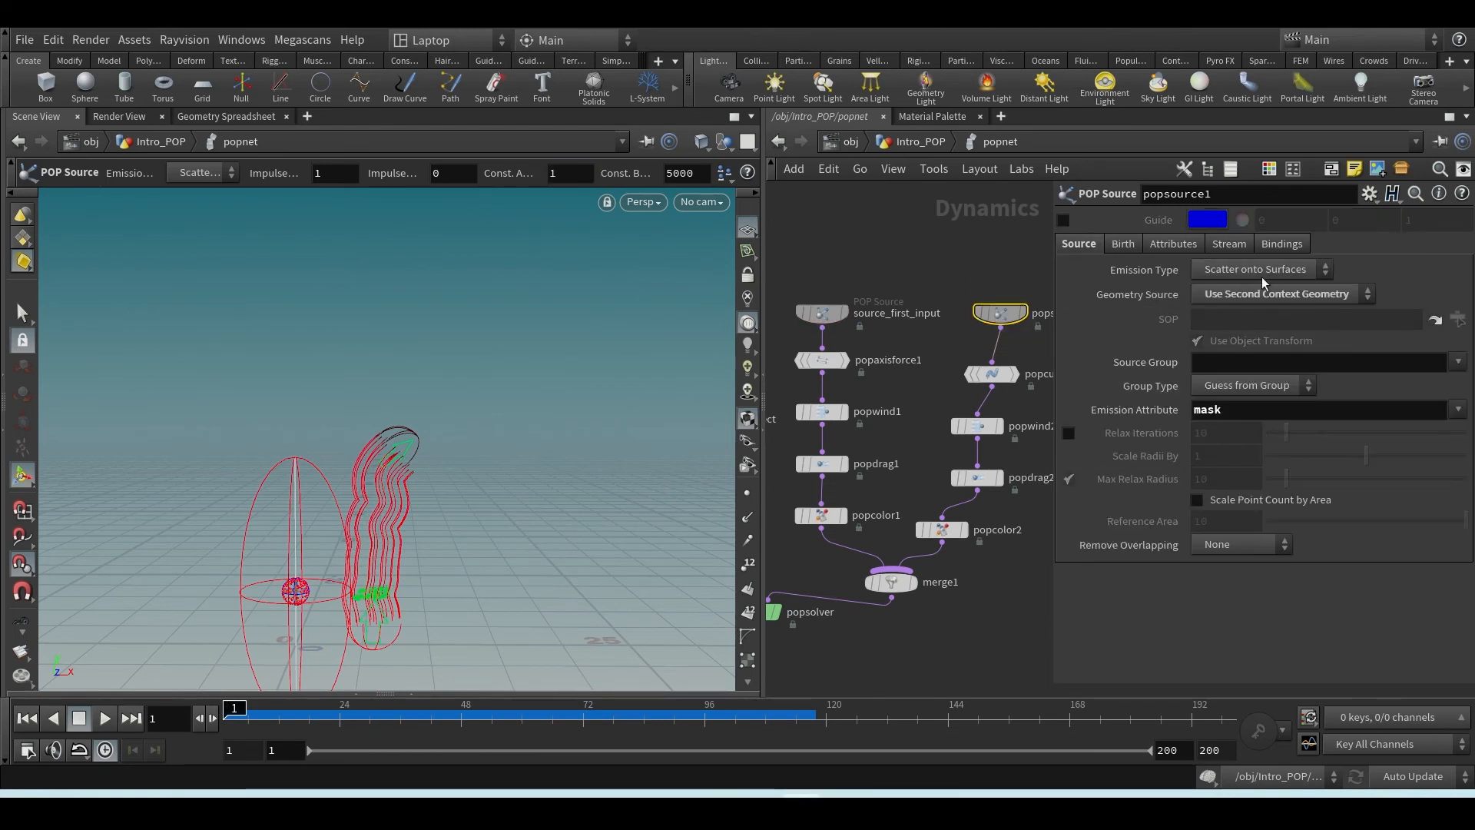
pyautogui.click(1123, 245)
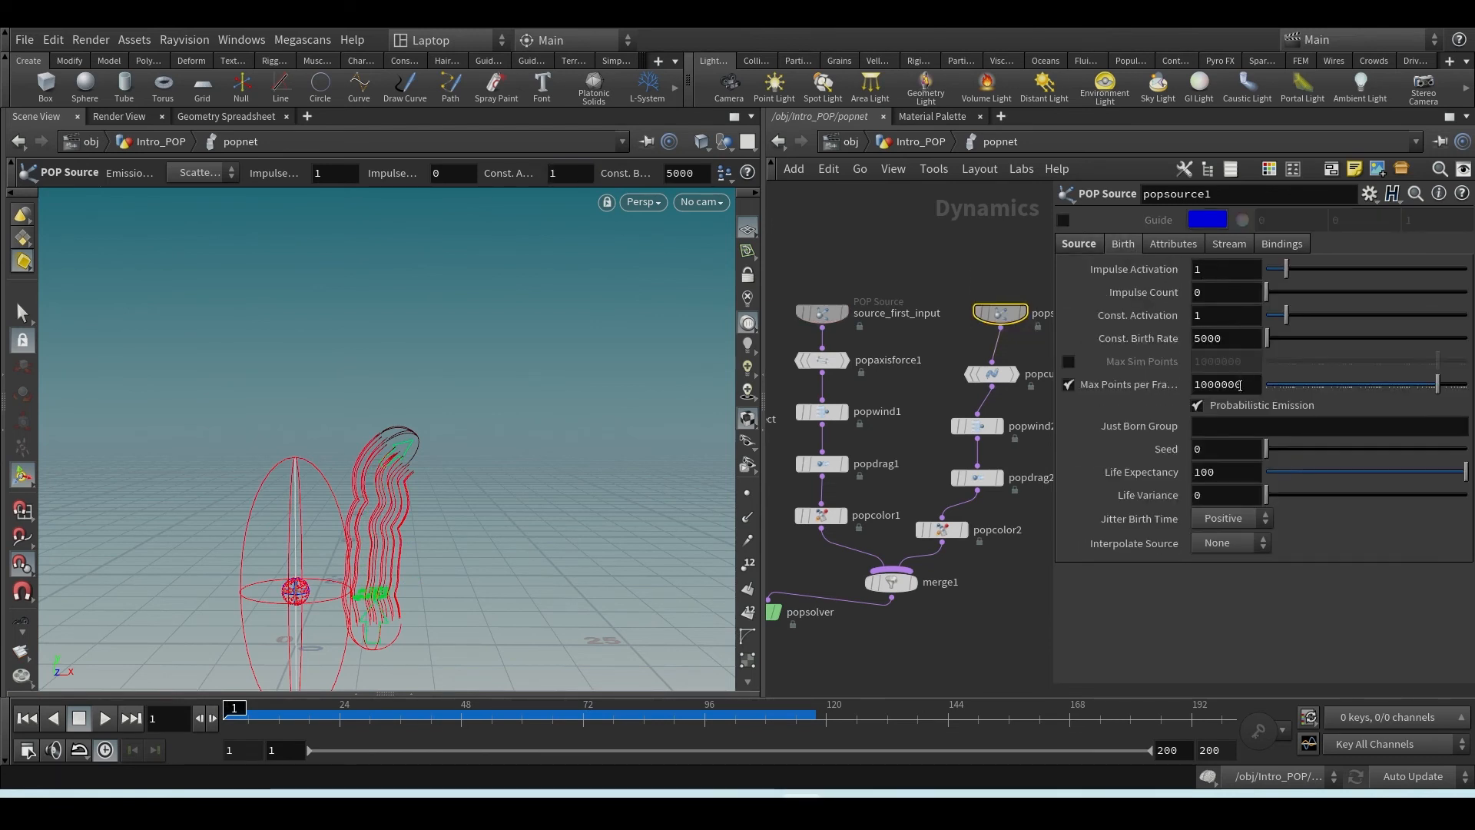
pyautogui.click(1198, 315)
pyautogui.write('$')
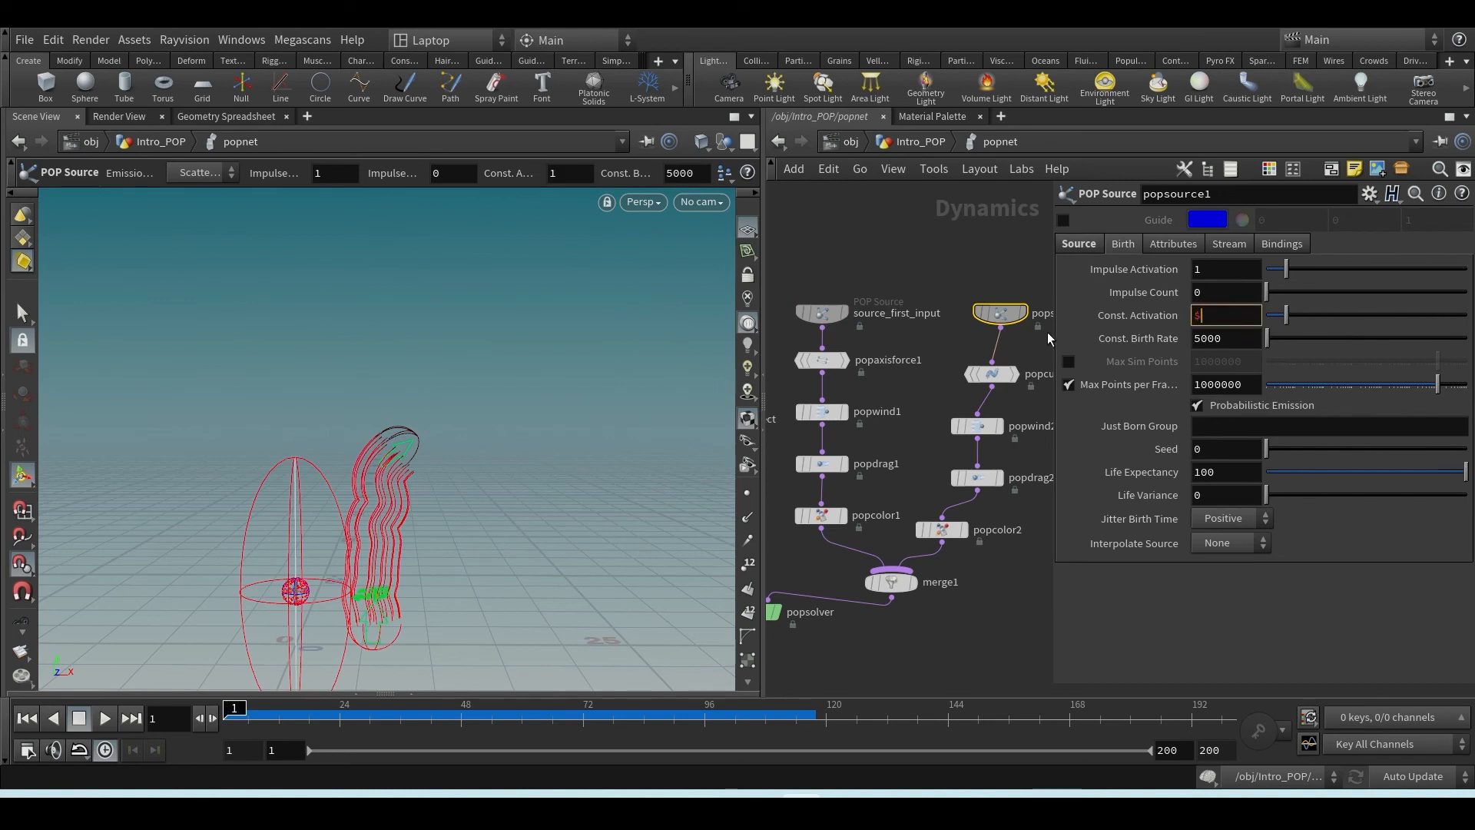
pyautogui.write('F>')
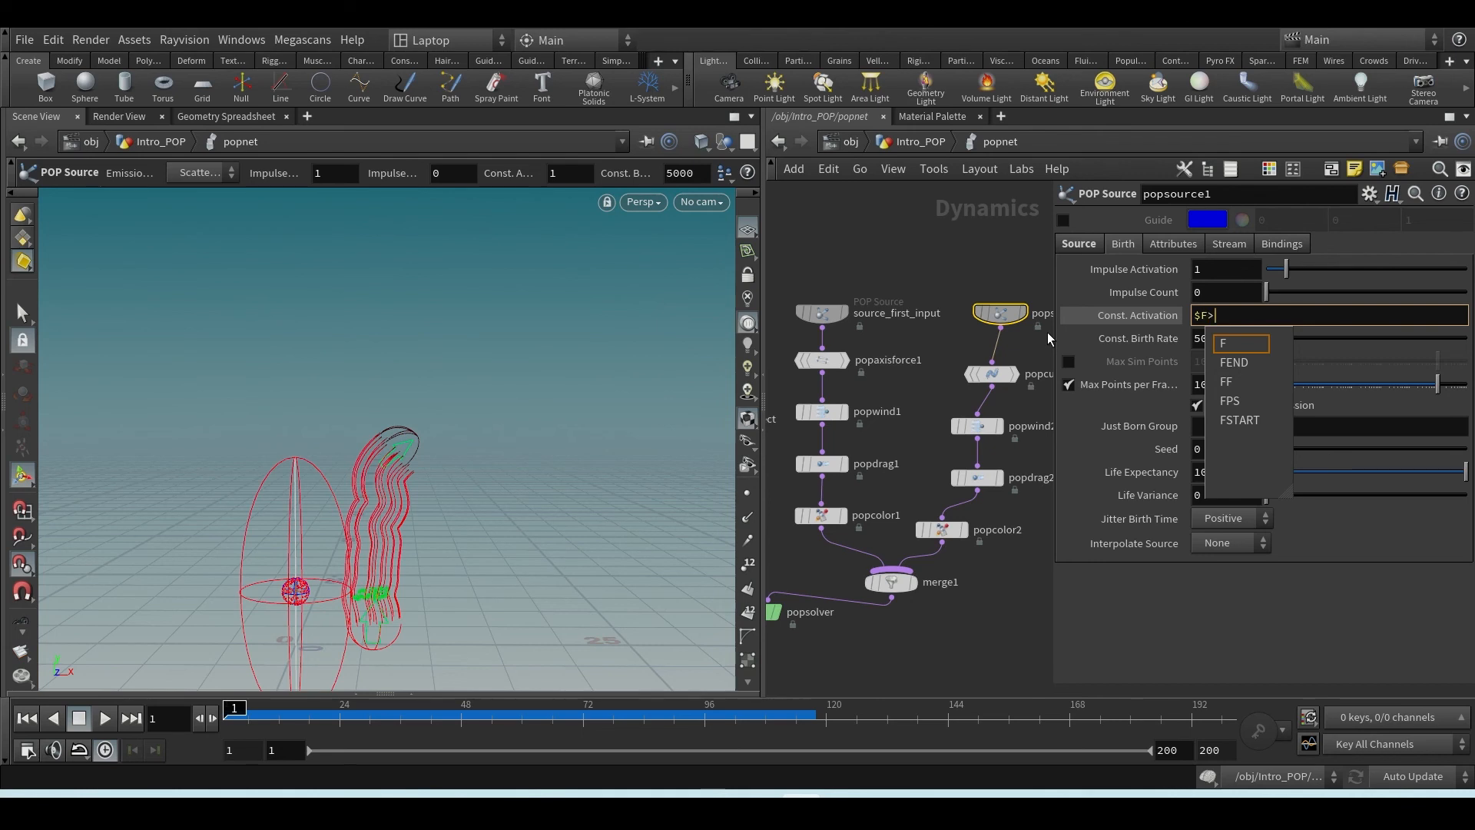
pyautogui.press('Escape')
pyautogui.write('<')
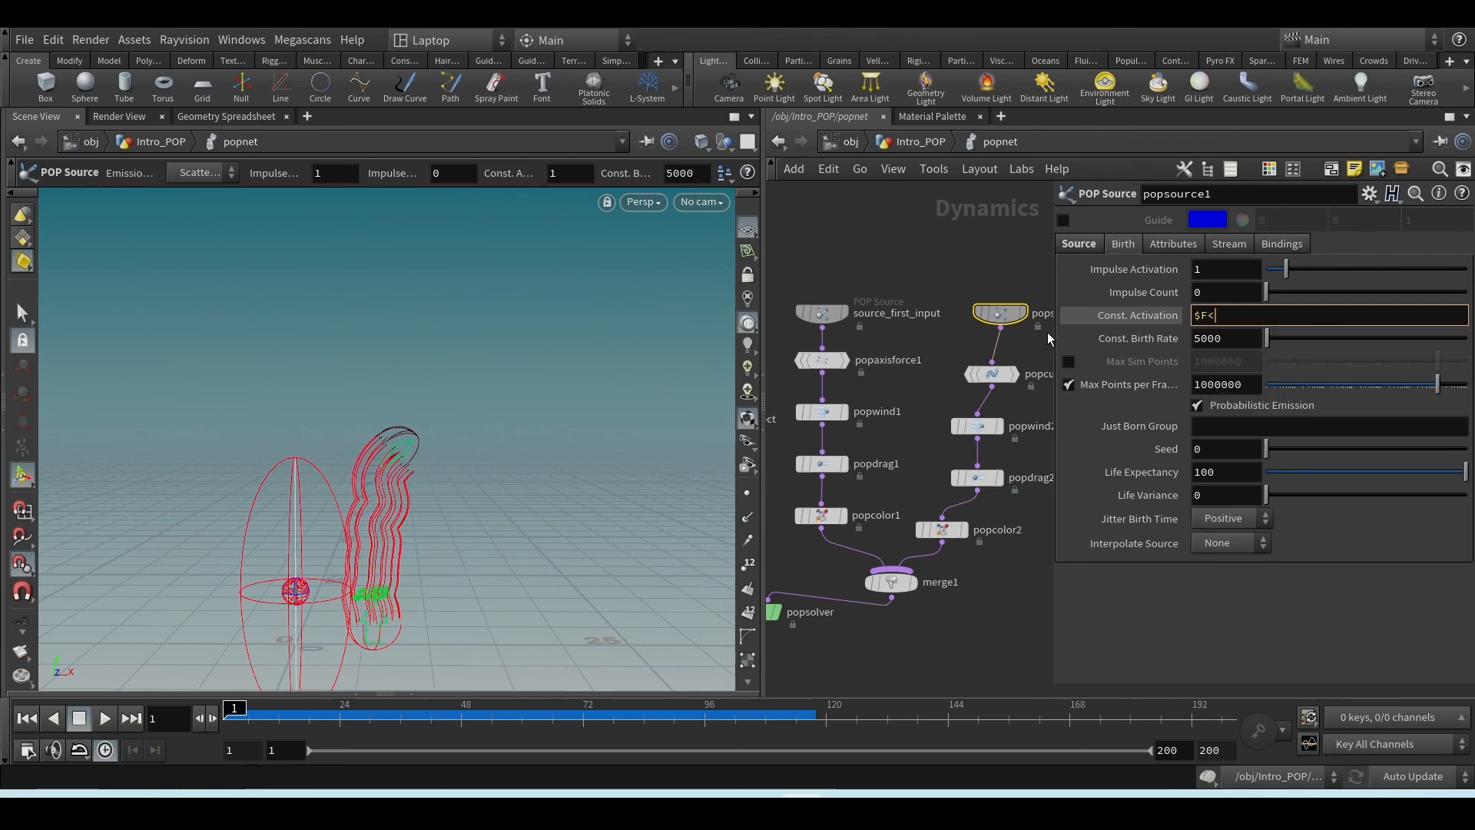
pyautogui.write('80')
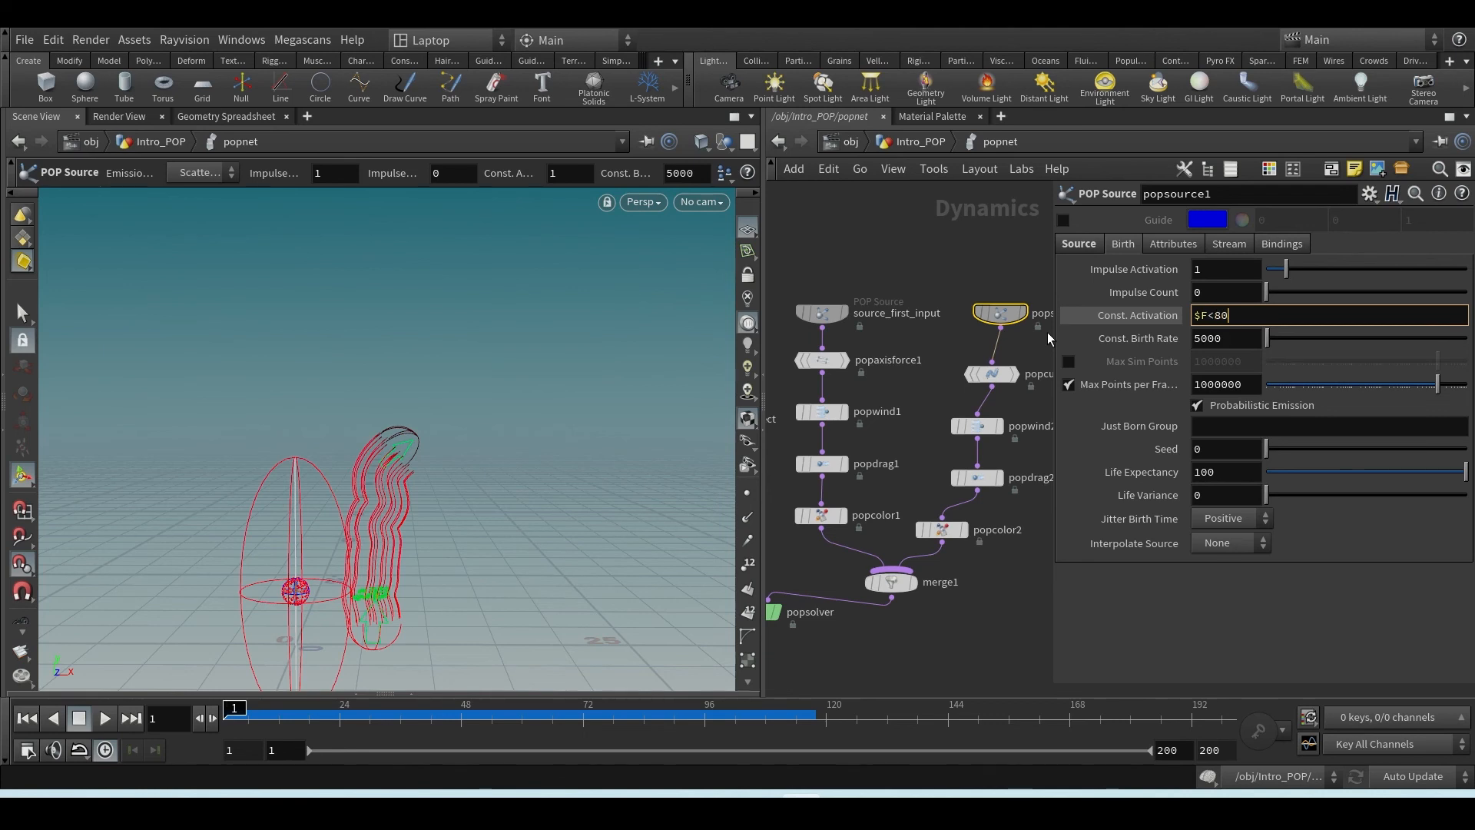
pyautogui.press('Return')
pyautogui.click(105, 718)
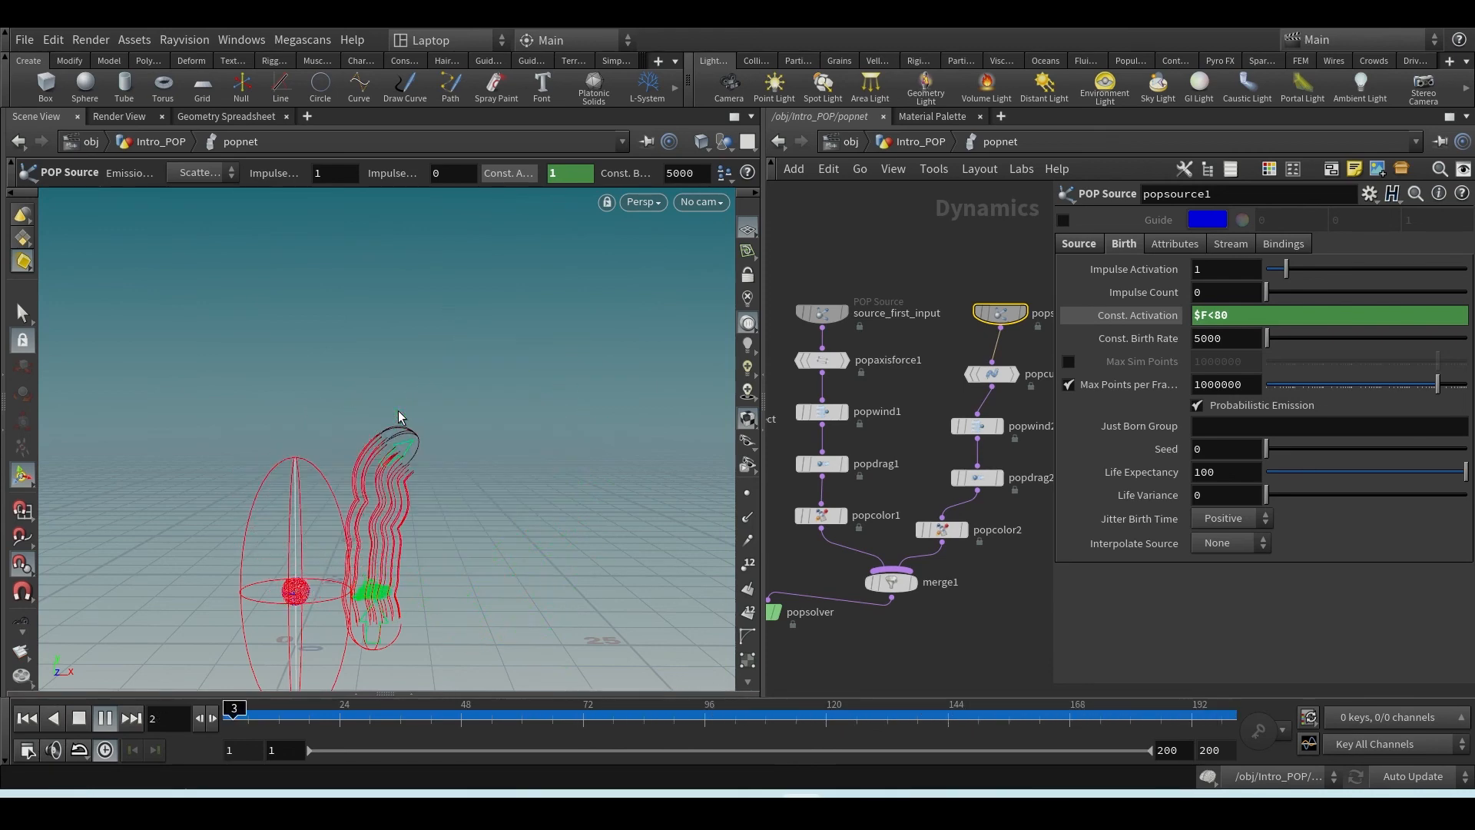
pyautogui.click(27, 718)
# - Try the expression $F==1 as source_first_input's Const. Activation, play and rewind the simulation, and undo the expression
pyautogui.moveTo(1007, 316); pyautogui.dragTo(998, 317)
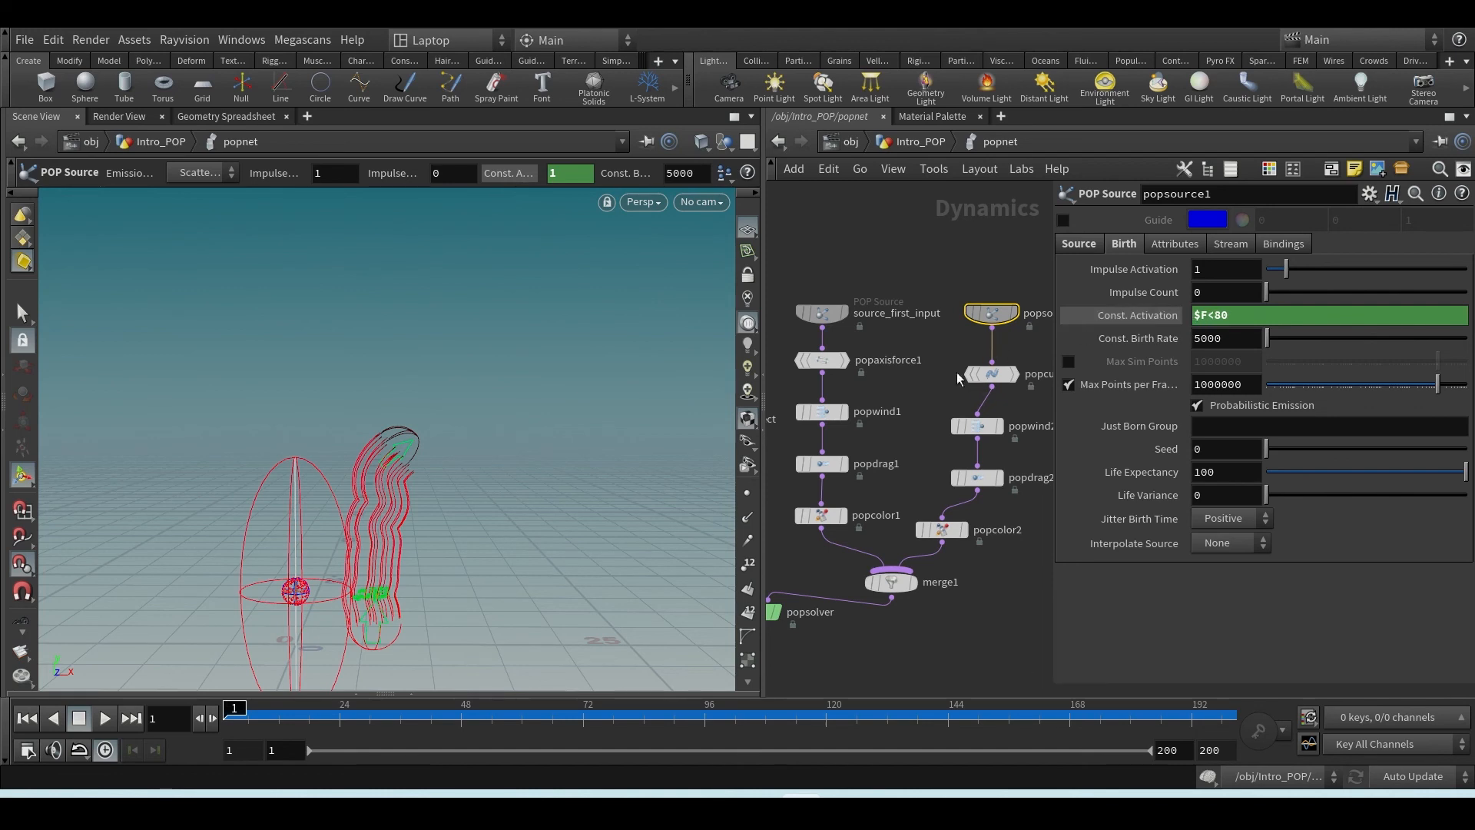
pyautogui.moveTo(881, 270); pyautogui.dragTo(829, 350)
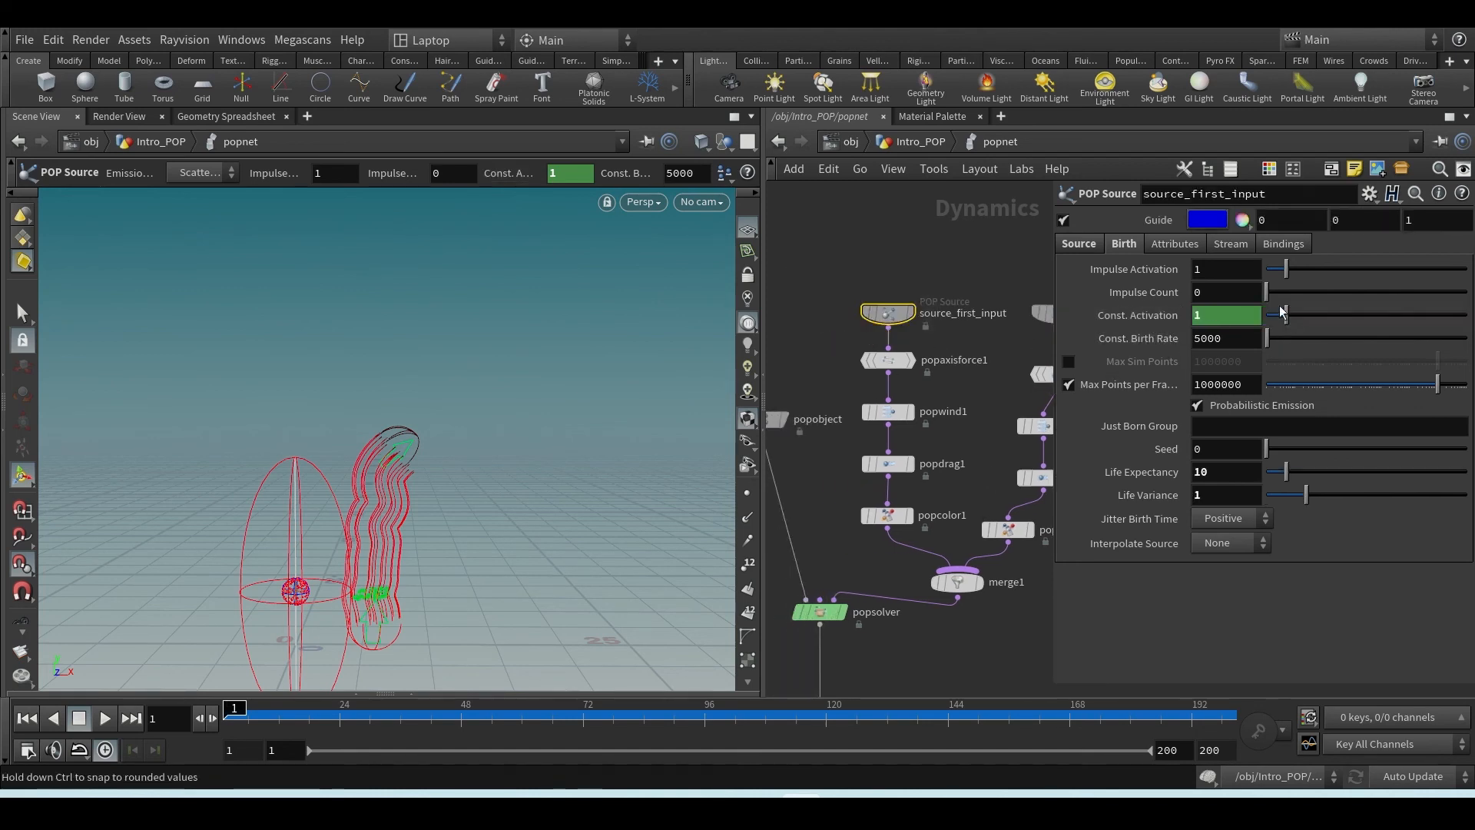
pyautogui.click(1135, 316)
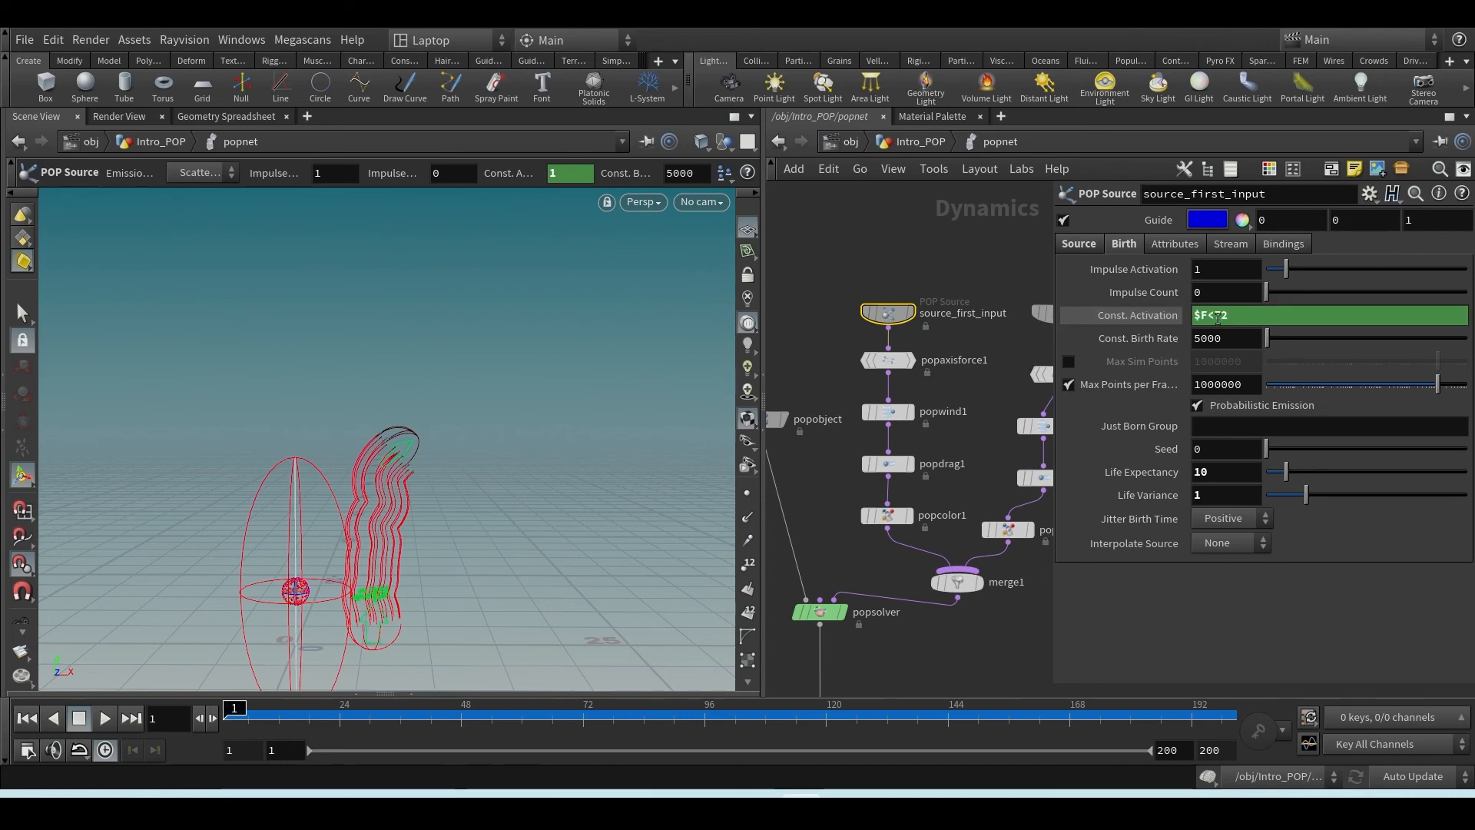
pyautogui.write('==1')
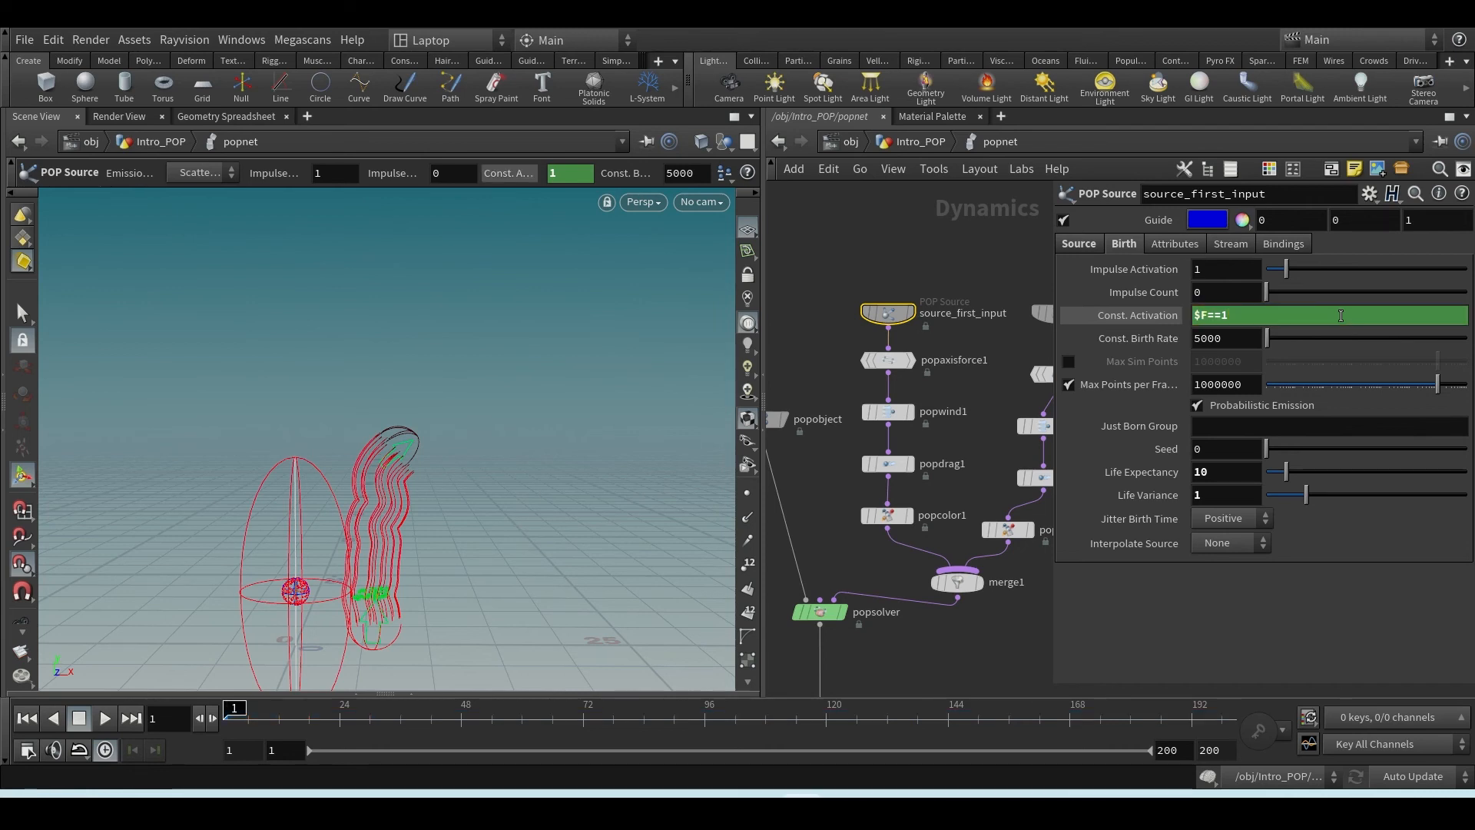
pyautogui.click(106, 718)
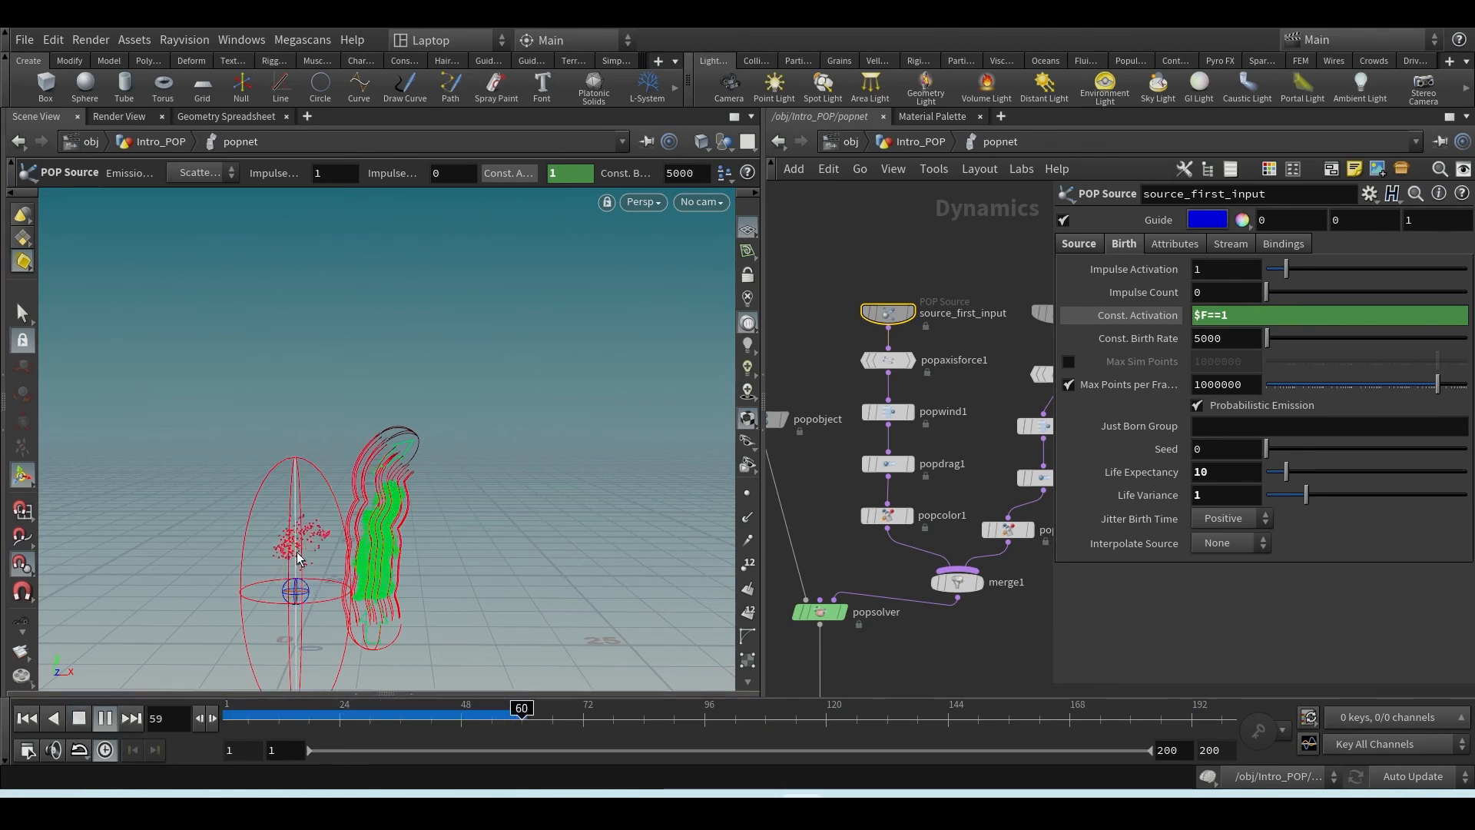
pyautogui.click(26, 718)
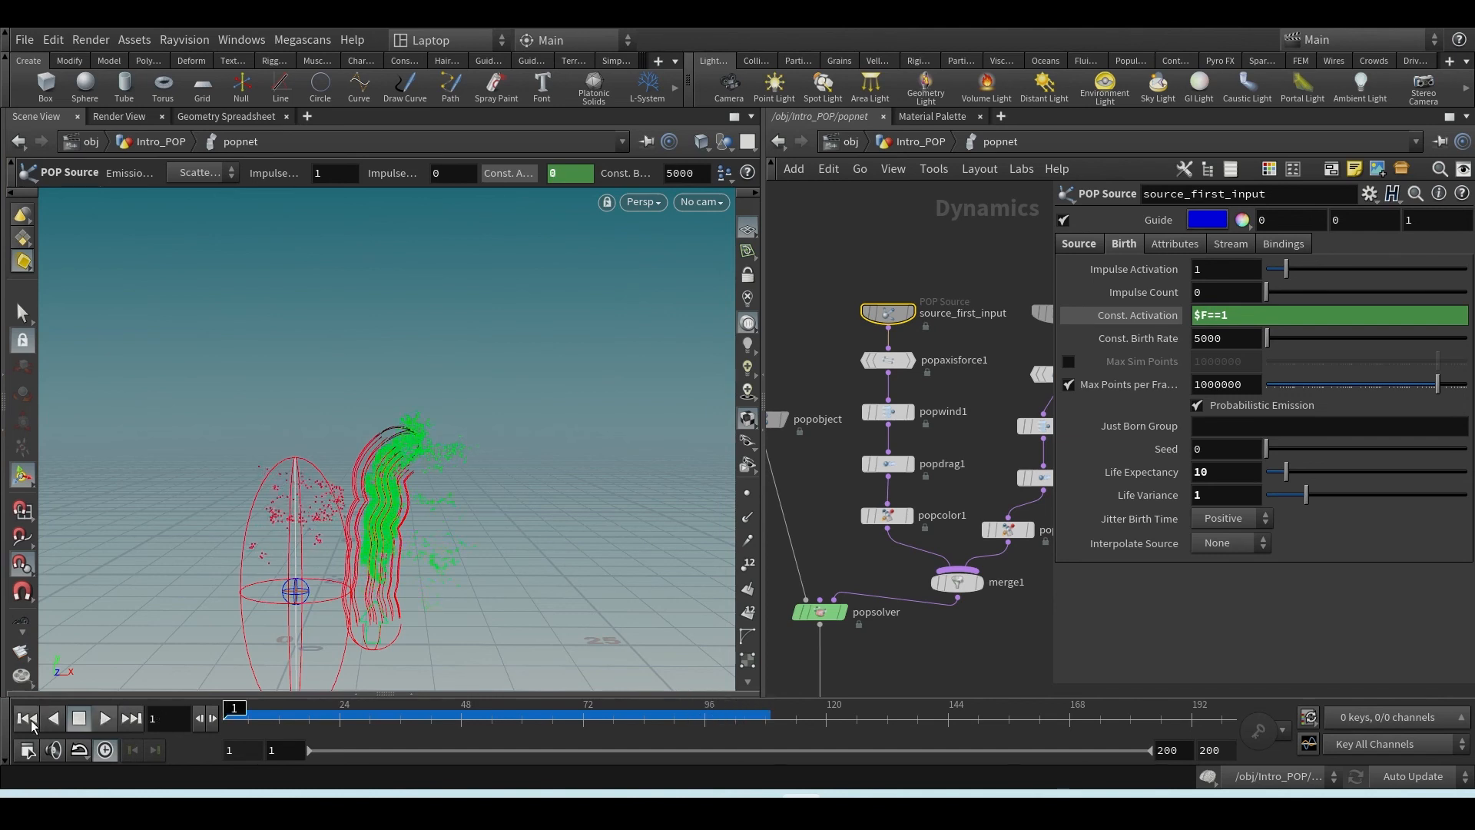
pyautogui.hotkey('ctrl', 'z')
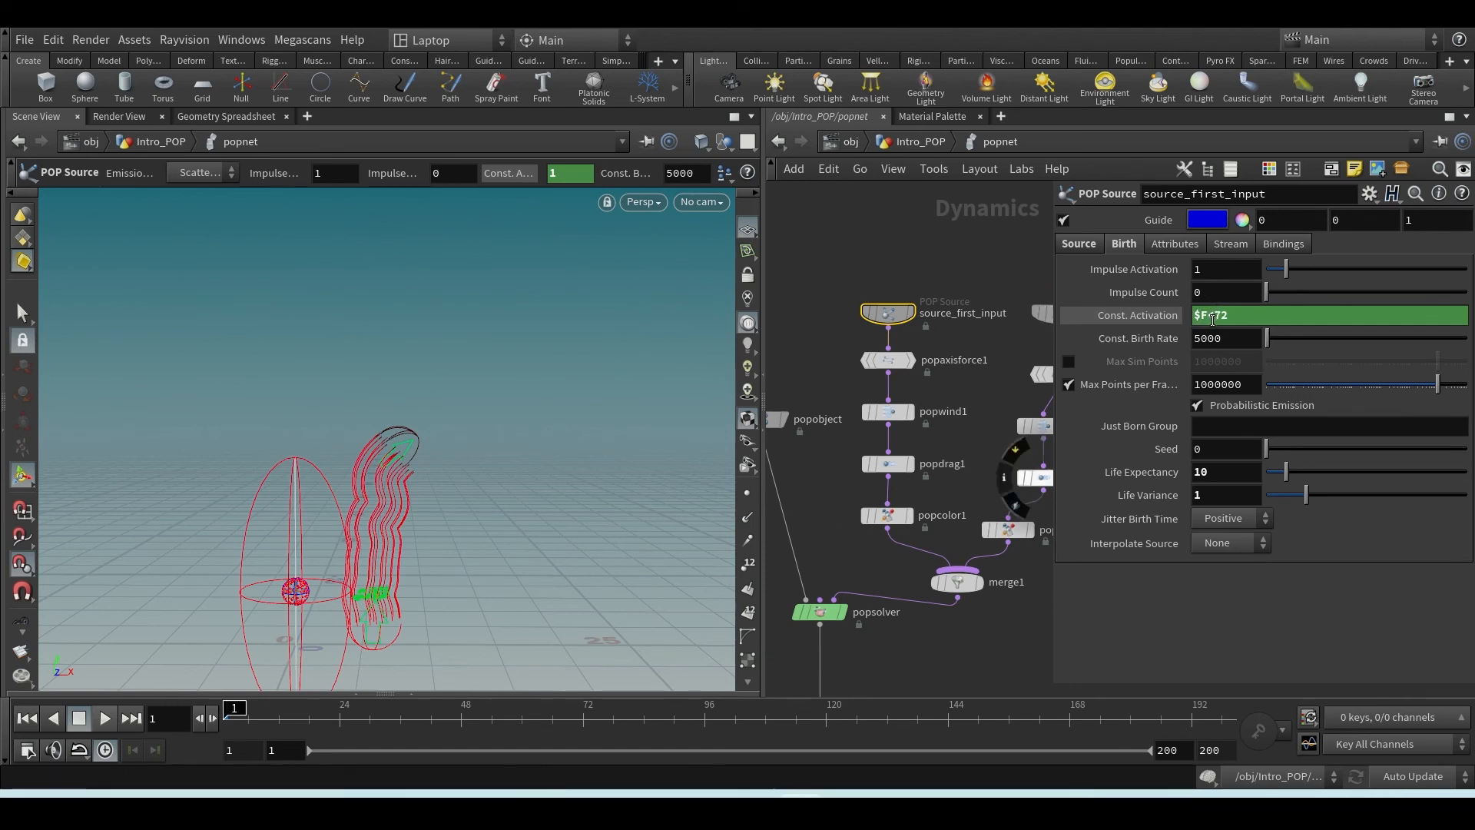
# - Try the expression $F>72 as source_first_input's Const. Activation, play and rewind the simulation, and undo the change
pyautogui.write('>')
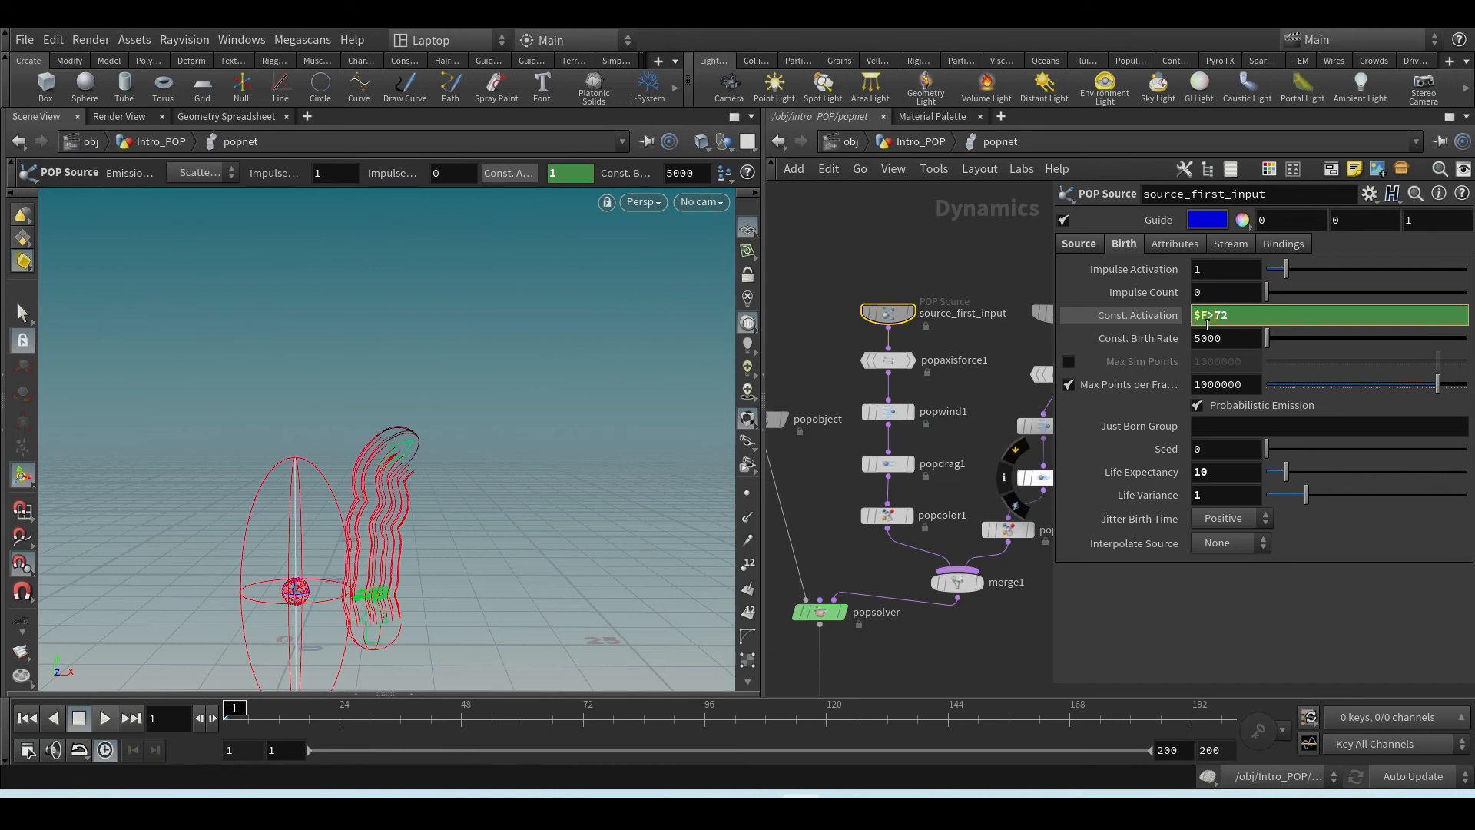
pyautogui.press('Return')
pyautogui.click(1098, 318)
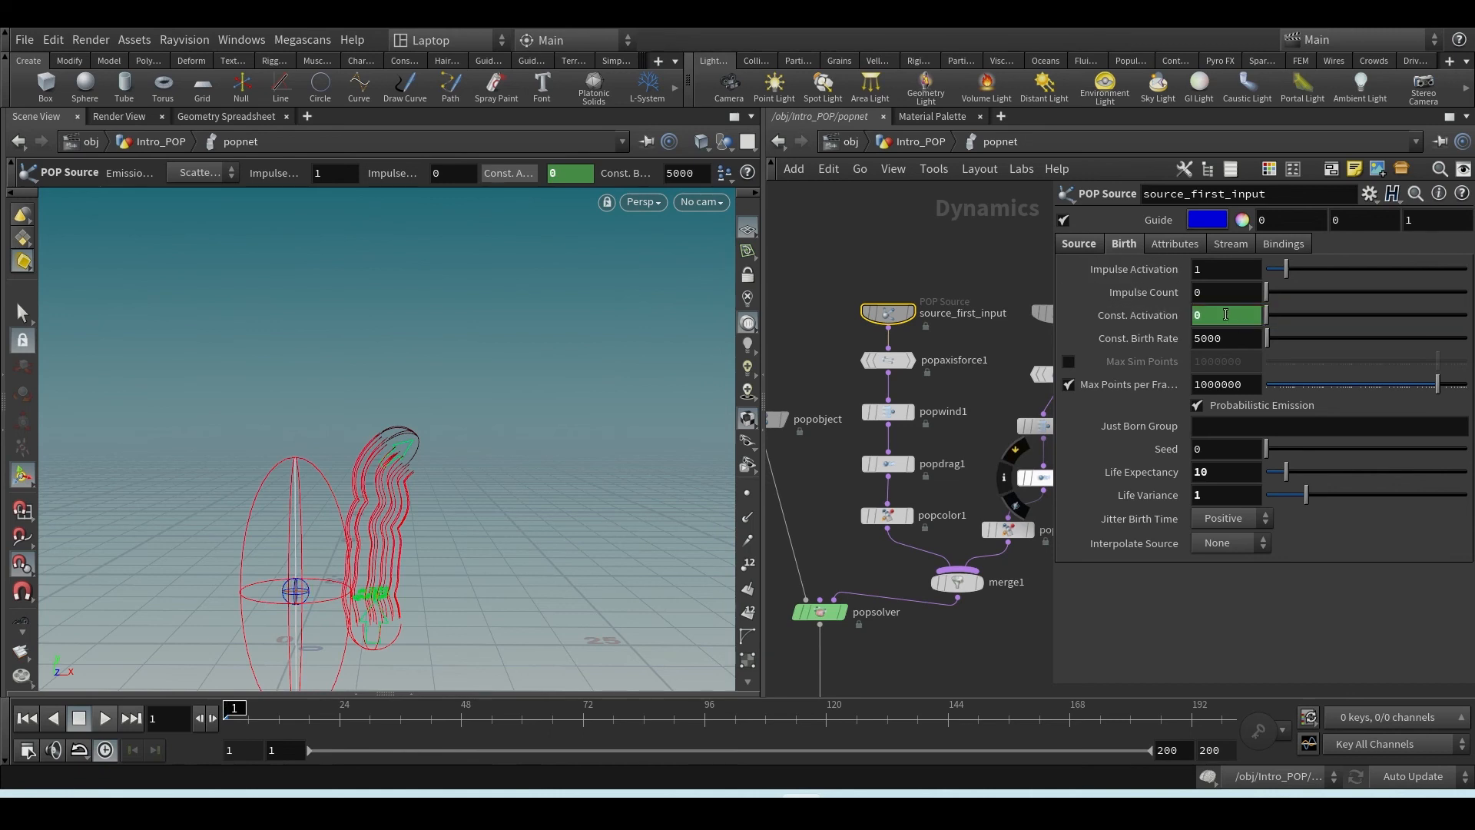
pyautogui.click(104, 717)
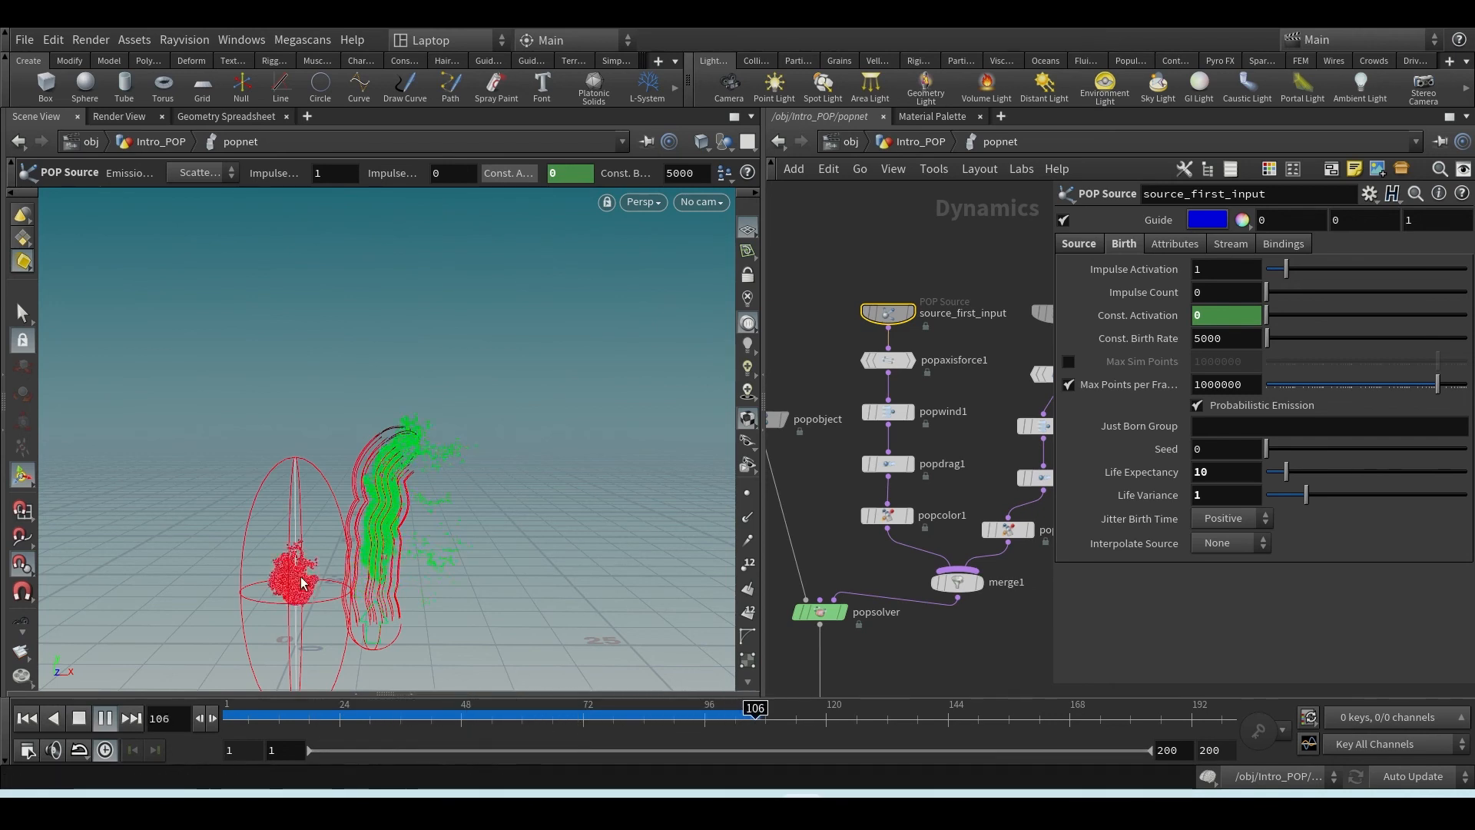
pyautogui.click(26, 718)
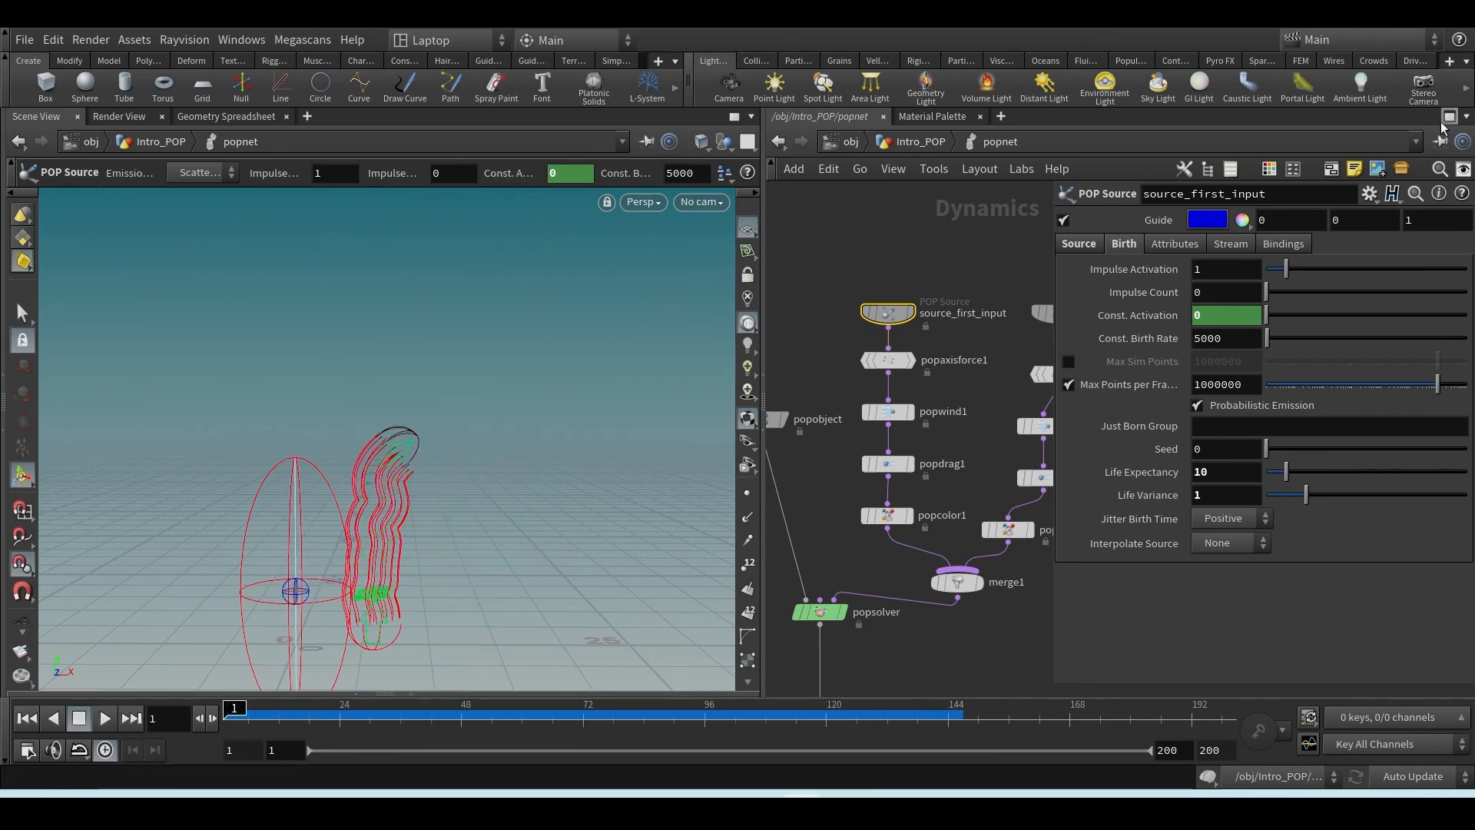
pyautogui.hotkey('ctrl', 'z')
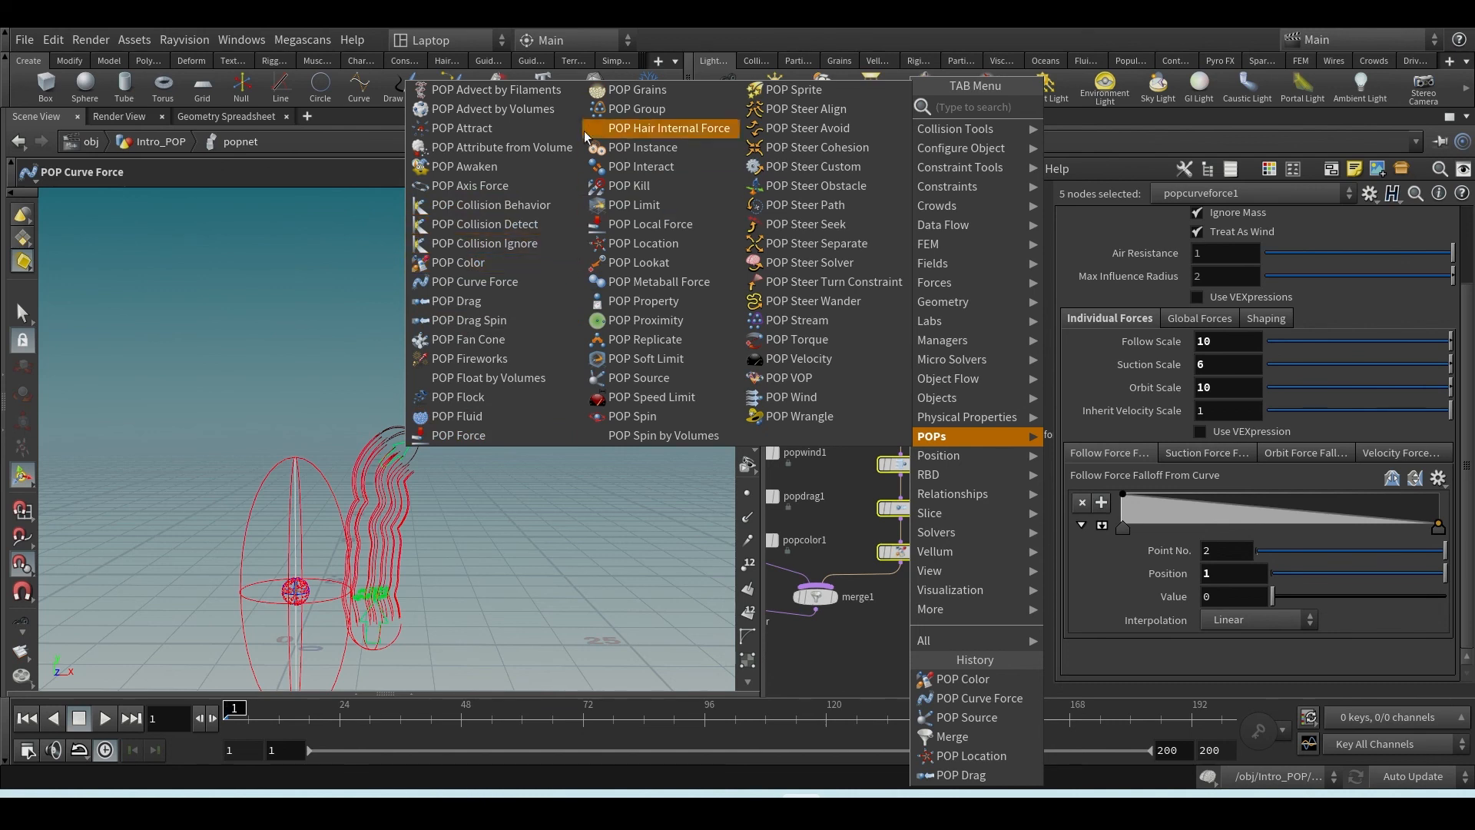
# - Insert a POP Kill node between popcolor2 and merge1 and look over its Rule and Bounding settings
pyautogui.click(650, 190)
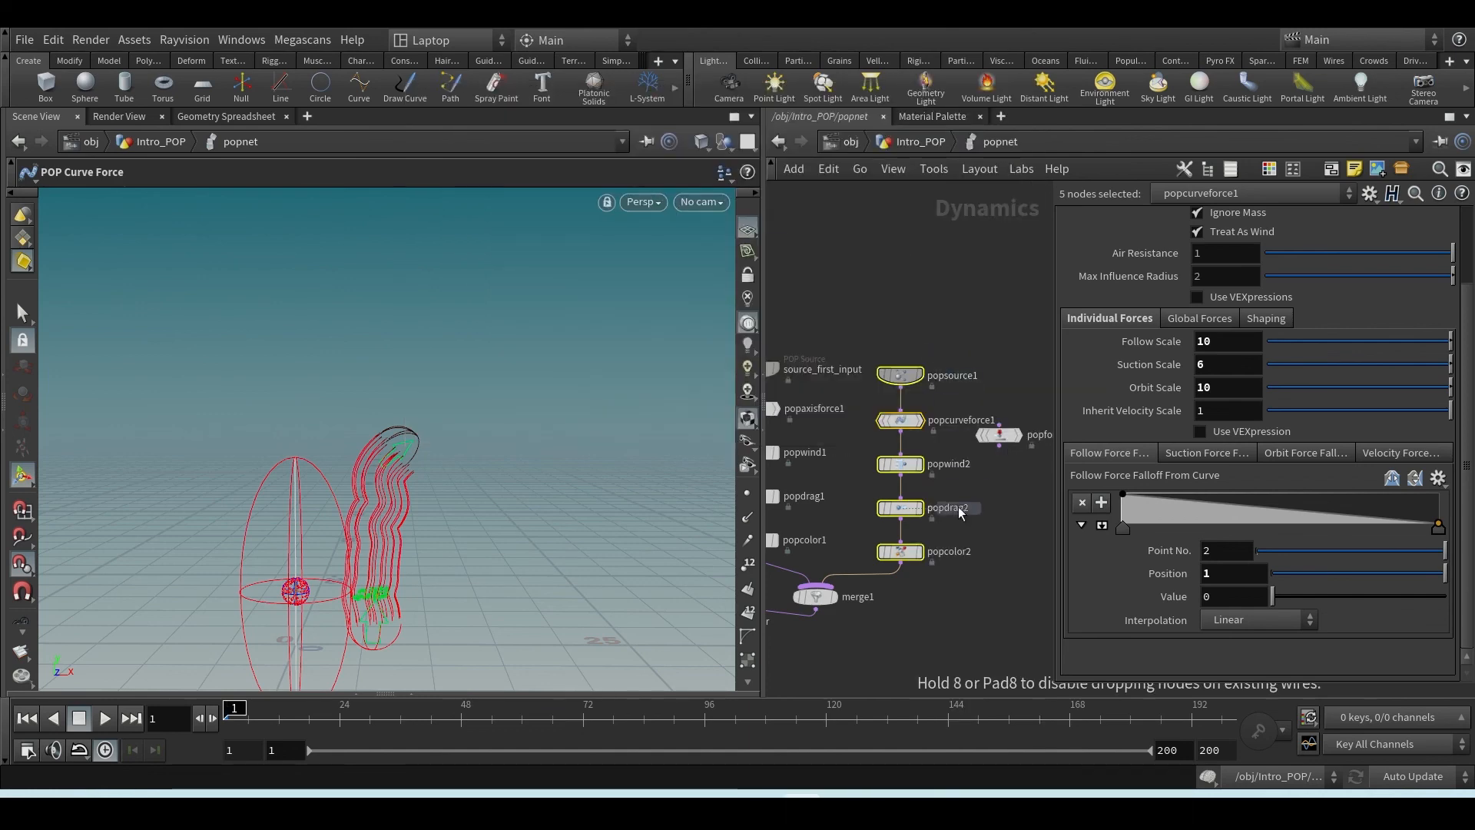
pyautogui.click(877, 574)
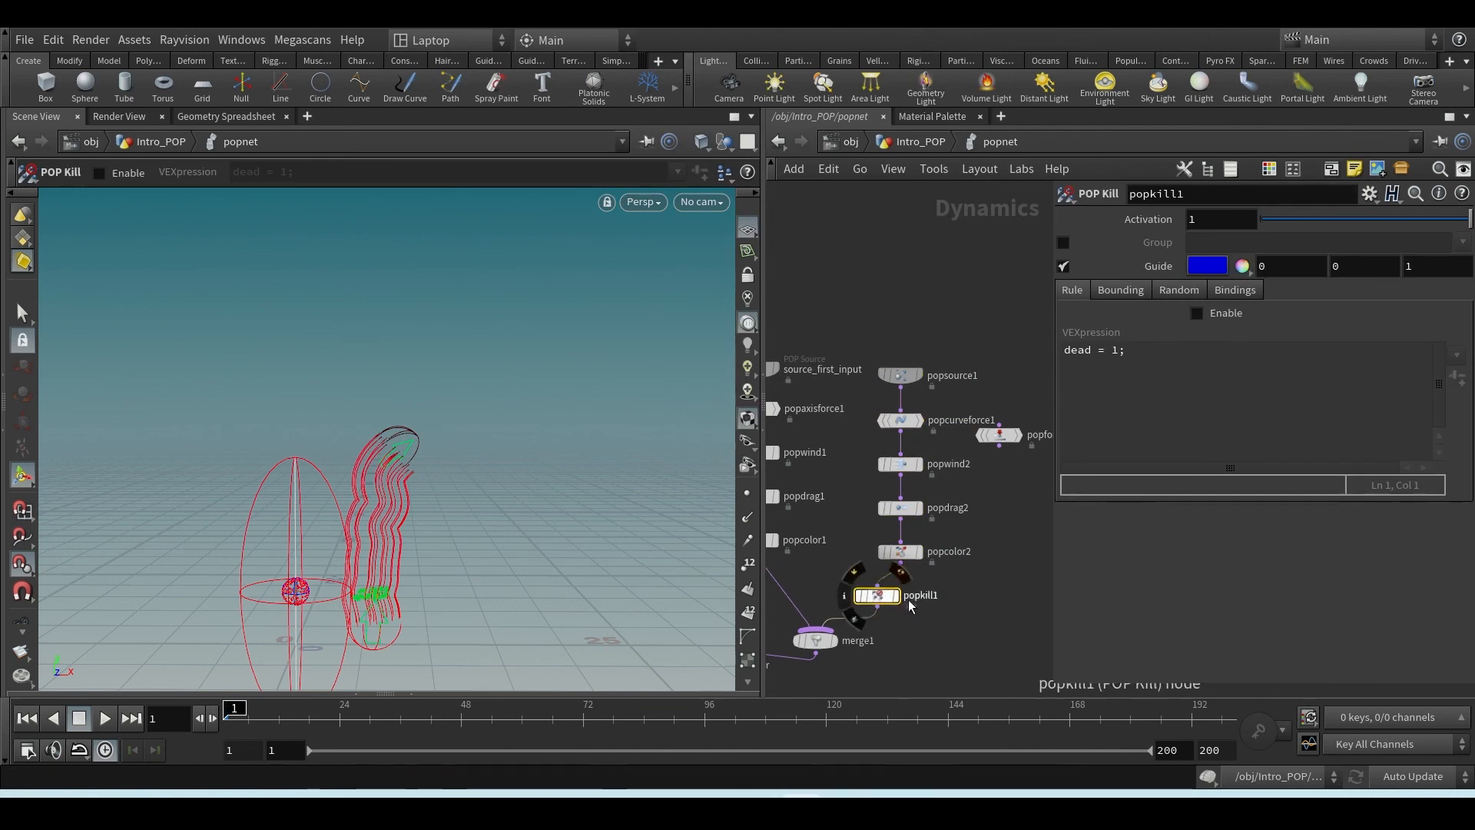
pyautogui.click(1117, 290)
pyautogui.click(1077, 290)
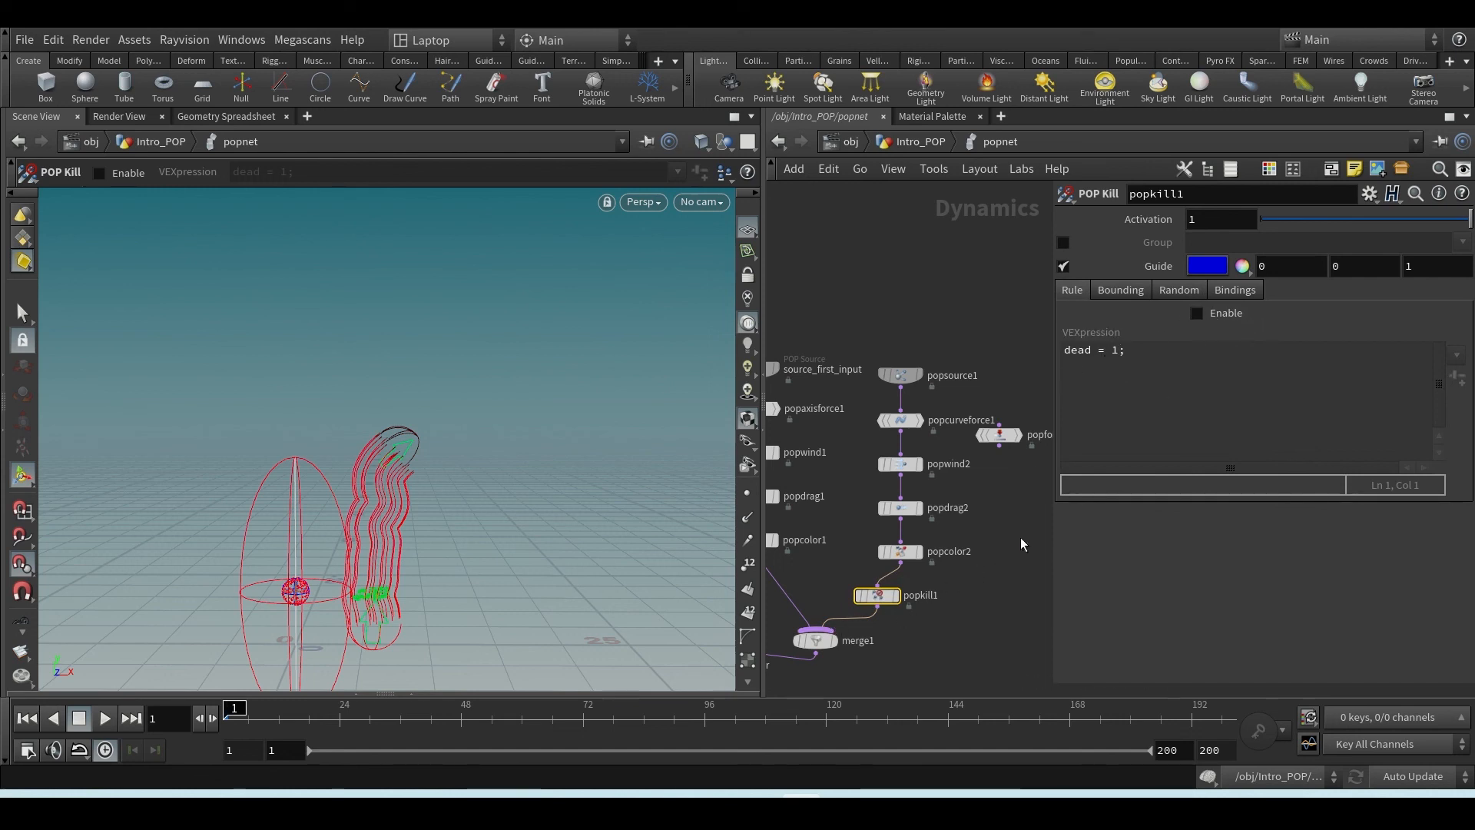
# - Enable popkill1's bounding with the Bounding Box type and set its size uniformly to 4.9
pyautogui.click(1120, 289)
pyautogui.click(1197, 314)
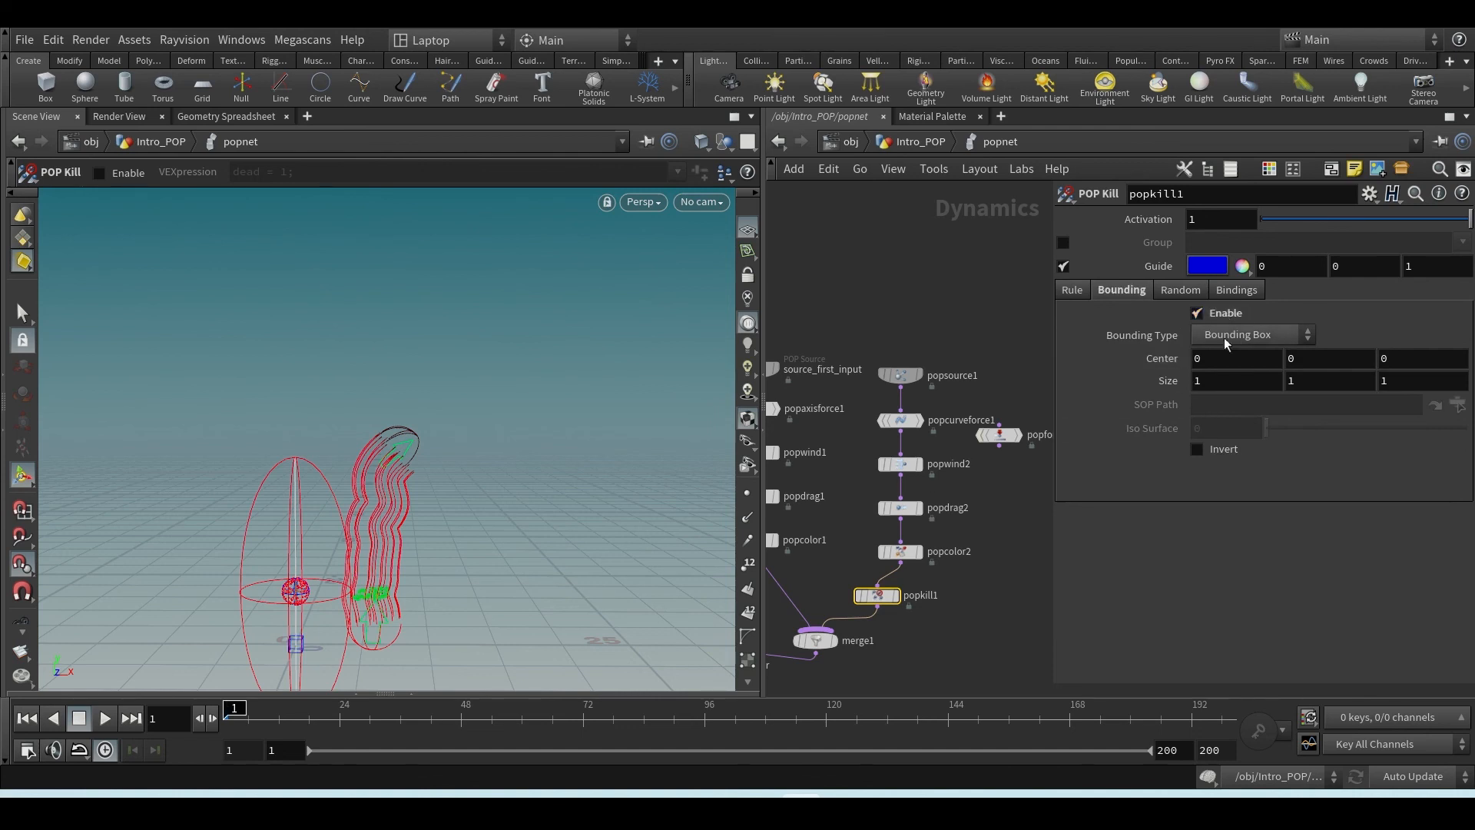
pyautogui.click(1229, 334)
pyautogui.click(1229, 346)
pyautogui.moveTo(362, 487); pyautogui.dragTo(323, 582)
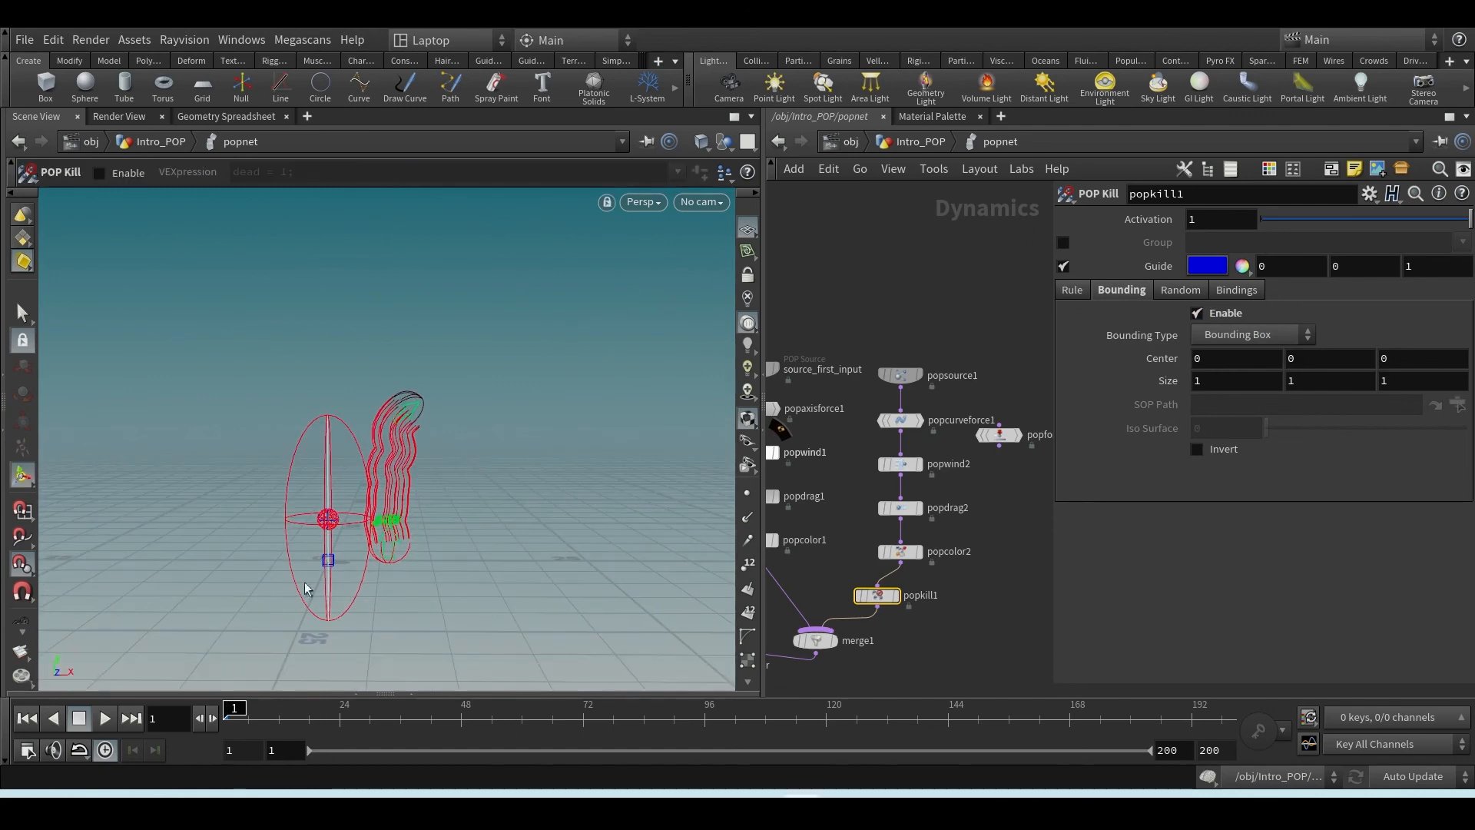
pyautogui.keyDown('alt'); pyautogui.moveTo(310, 570); pyautogui.dragTo(367, 499, button='right'); pyautogui.keyUp('alt')
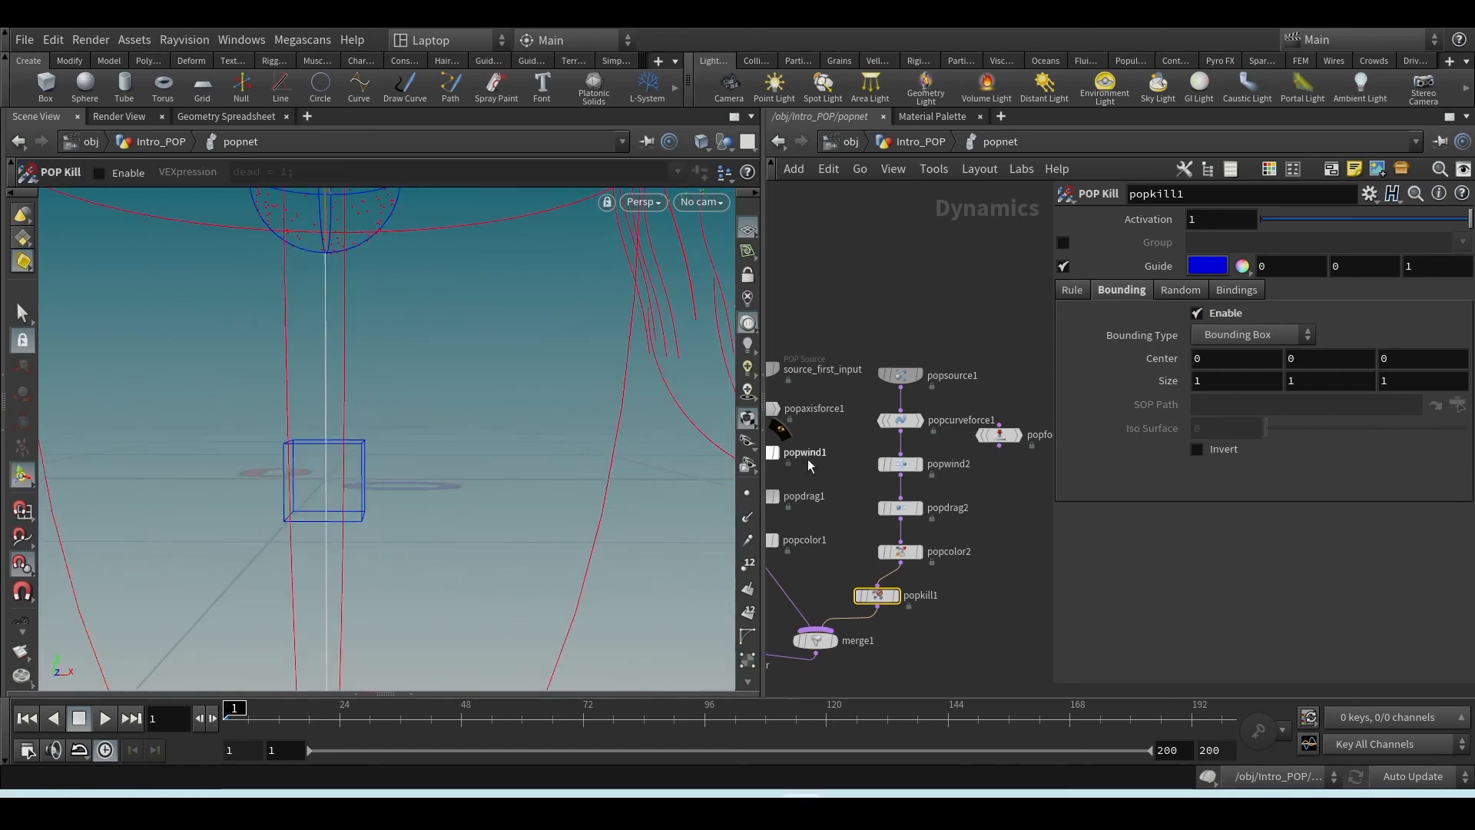
pyautogui.moveTo(1137, 382); pyautogui.dragTo(9, 375, button='middle')
pyautogui.keyDown('alt'); pyautogui.moveTo(278, 396); pyautogui.dragTo(273, 464, button='right'); pyautogui.keyUp('alt')
pyautogui.press('Return')
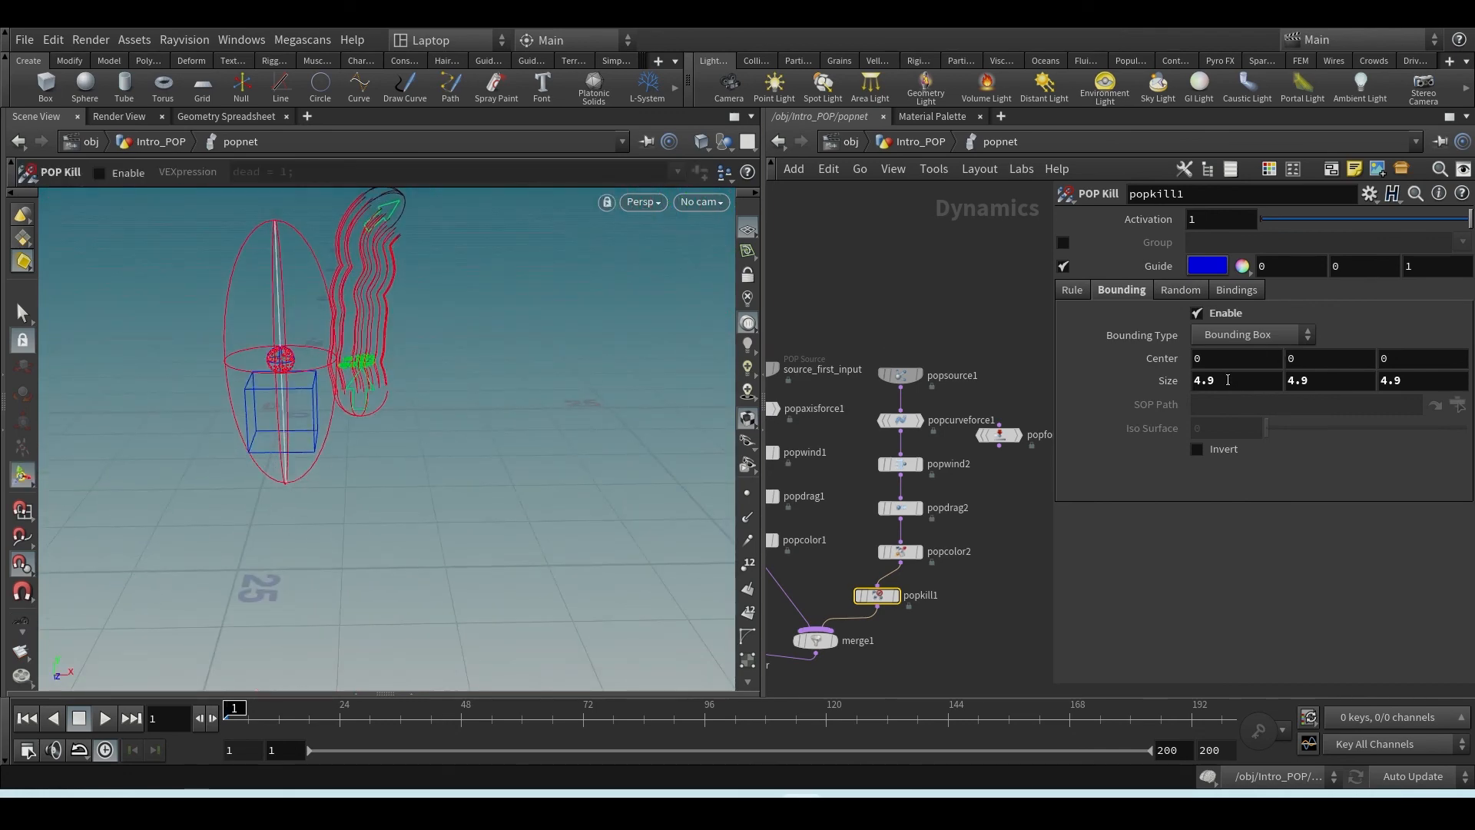
# - Set popkill1's bounding box center to X 6.3 and Y 14, placing it around the upper end of the curves
pyautogui.moveTo(1213, 356); pyautogui.dragTo(1451, 353, button='middle')
pyautogui.moveTo(1230, 358); pyautogui.dragTo(1450, 355, button='middle')
pyautogui.hotkey('ctrl', 'z')
pyautogui.moveTo(1307, 358); pyautogui.dragTo(1436, 331, button='middle')
pyautogui.keyDown('alt'); pyautogui.moveTo(509, 365); pyautogui.dragTo(471, 284, button='right'); pyautogui.keyUp('alt')
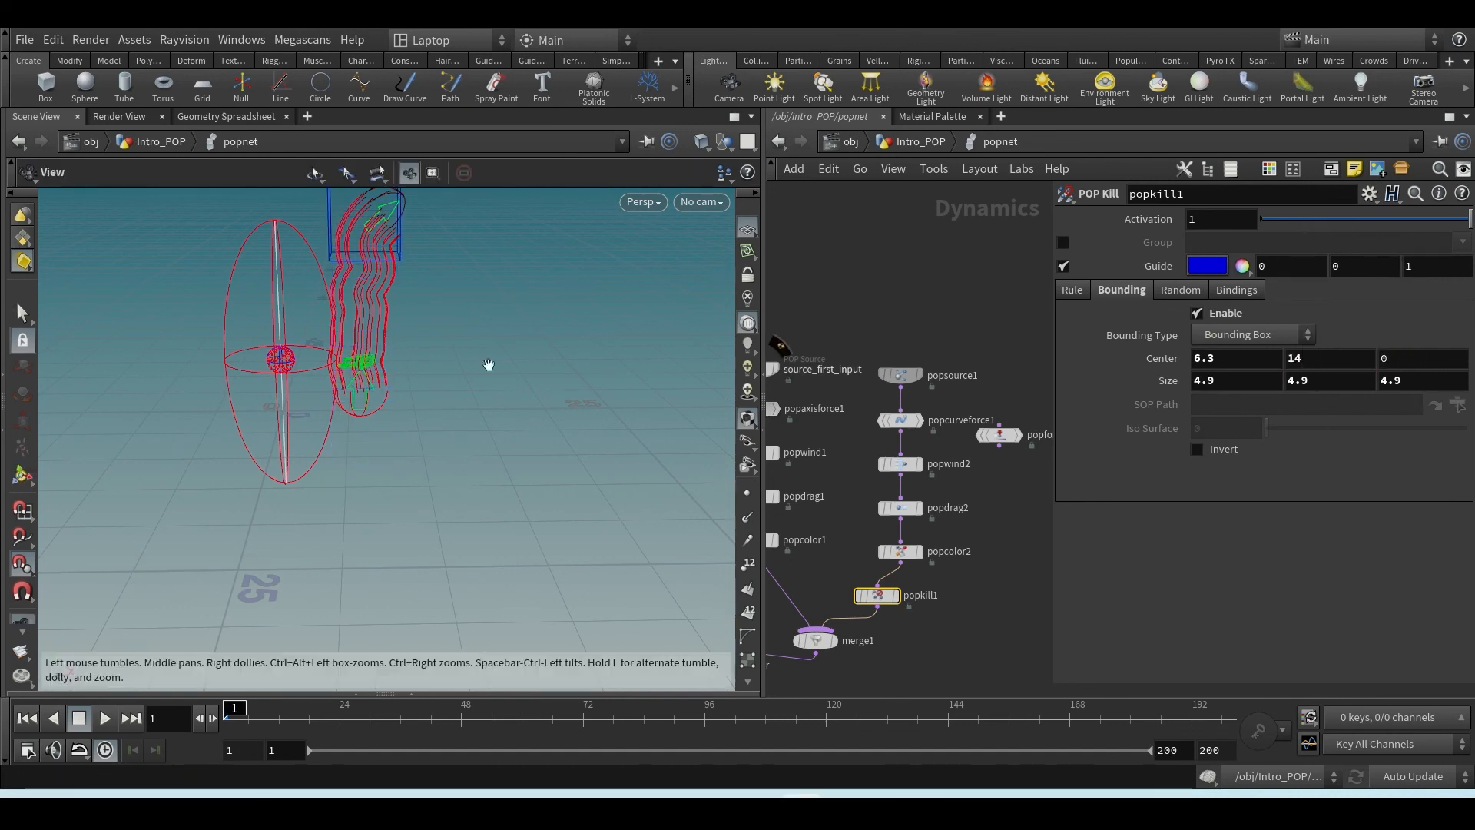
pyautogui.keyDown('alt'); pyautogui.moveTo(471, 283); pyautogui.dragTo(365, 391, button='middle'); pyautogui.keyUp('alt')
pyautogui.moveTo(365, 391)
pyautogui.keyDown('alt'); pyautogui.mouseDown()
pyautogui.moveTo(296, 467)
pyautogui.moveTo(169, 461)
pyautogui.moveTo(446, 428)
pyautogui.mouseUp(); pyautogui.keyUp('alt')
pyautogui.keyDown('alt'); pyautogui.scroll(5, 408, 372); pyautogui.keyUp('alt')
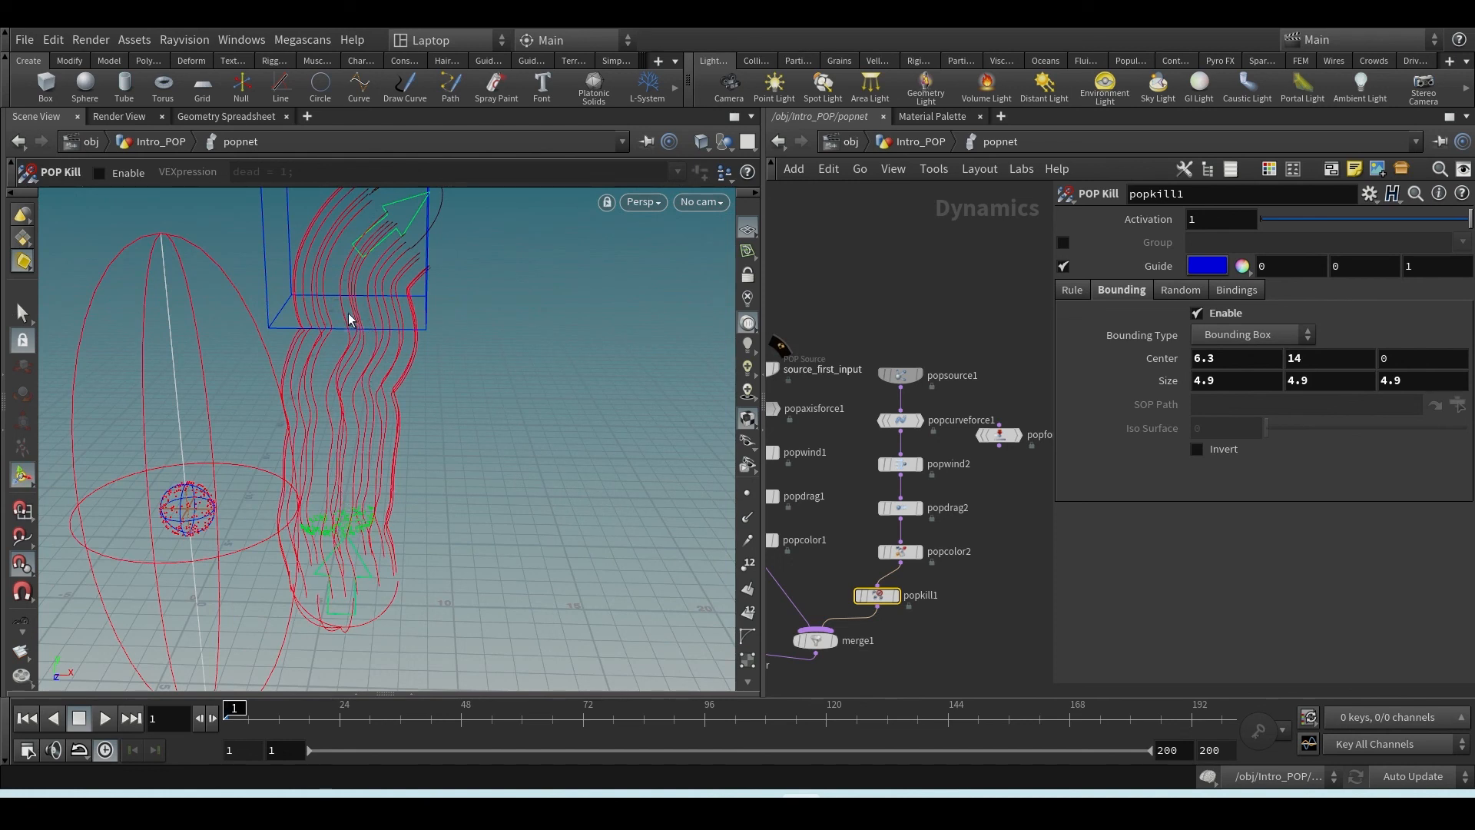
pyautogui.keyDown('alt'); pyautogui.moveTo(381, 314); pyautogui.dragTo(374, 407, button='middle'); pyautogui.keyUp('alt')
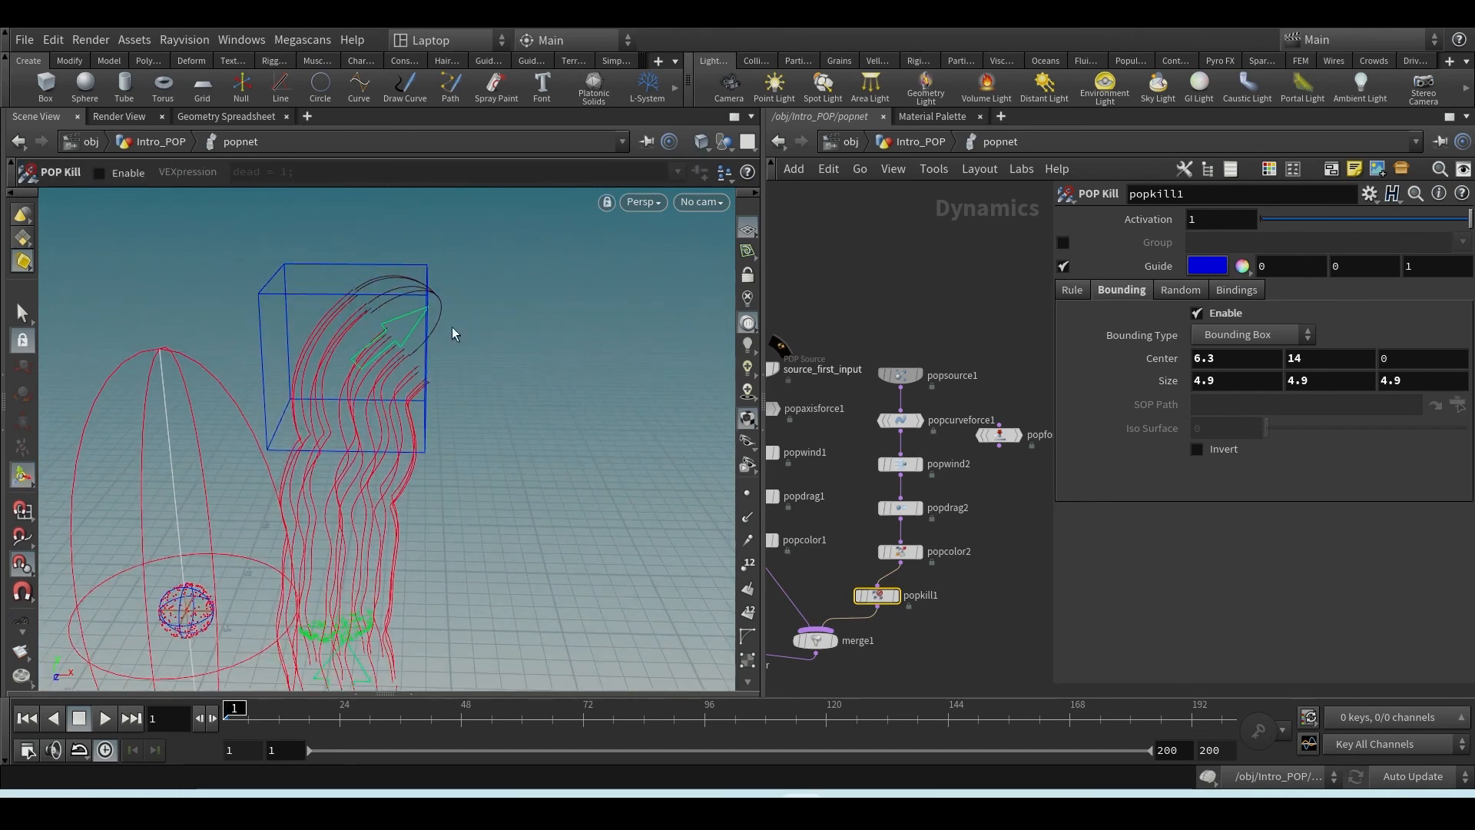
pyautogui.press('Escape')
pyautogui.scroll(-5, 457, 322)
pyautogui.press('Return')
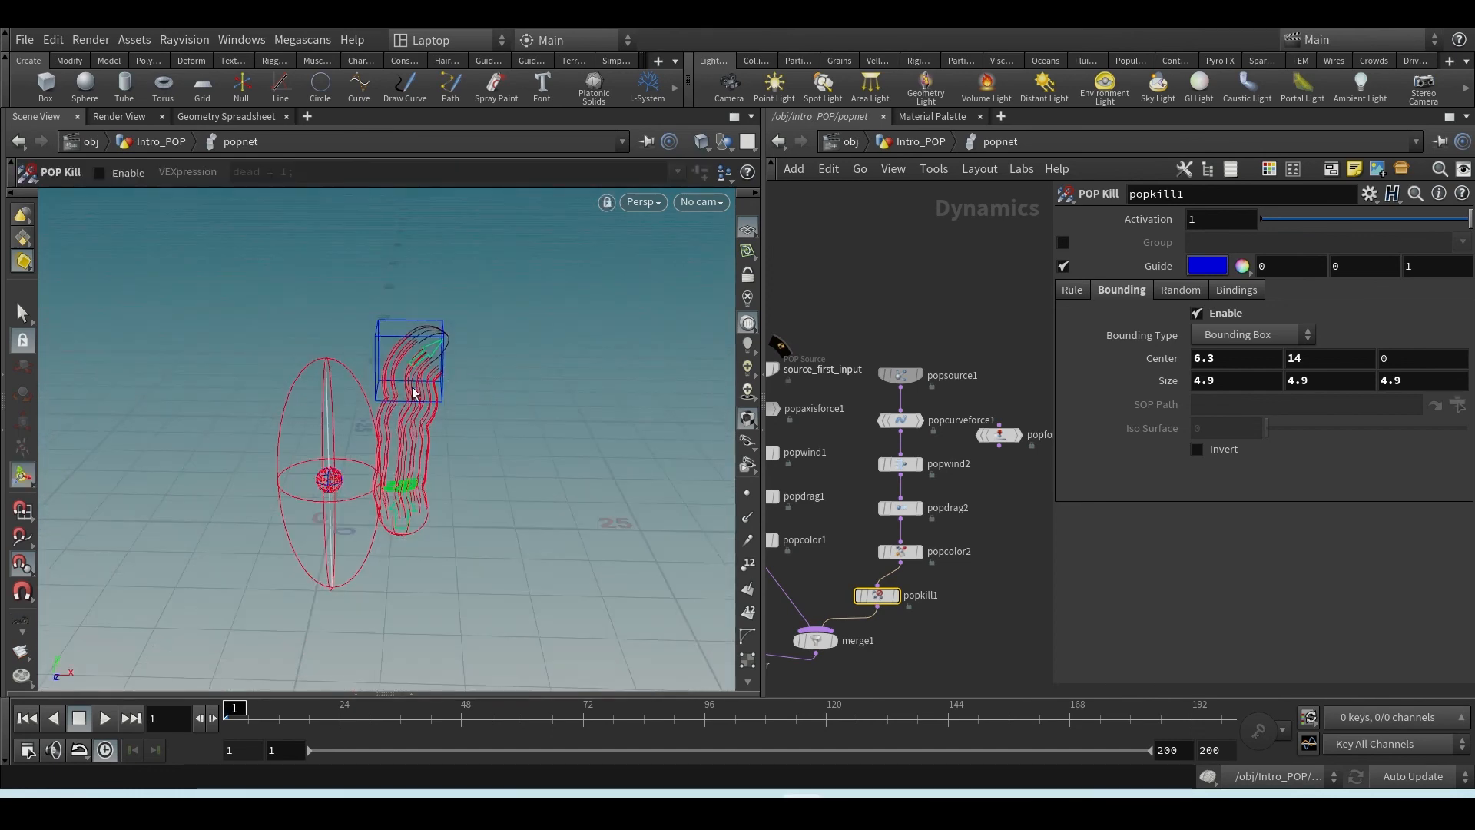
# - Play the simulation to check the particles at the kill box, stop it and scrub to frame 149
pyautogui.click(107, 718)
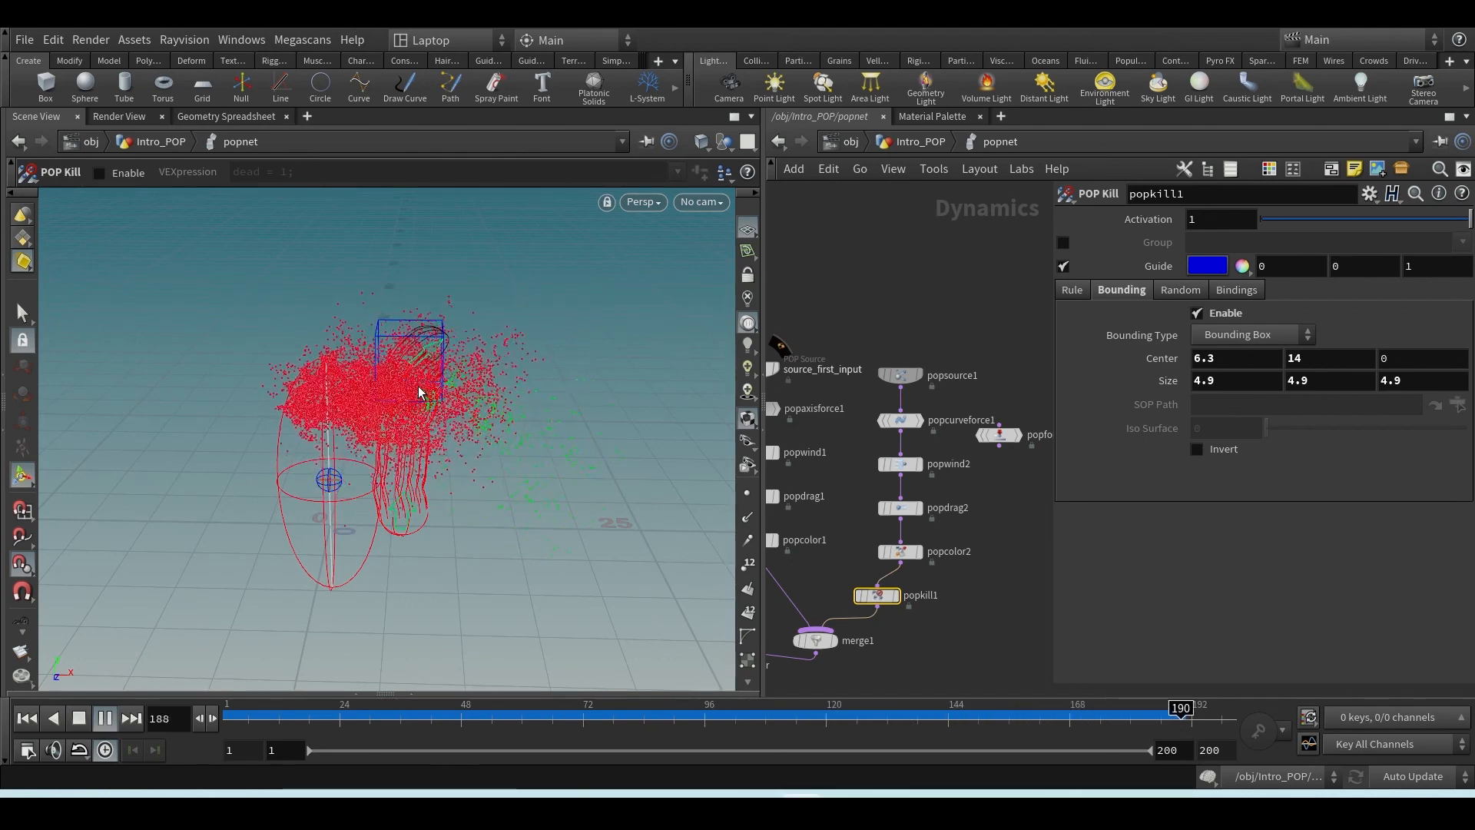
pyautogui.click(80, 727)
pyautogui.keyDown('alt'); pyautogui.moveTo(458, 408); pyautogui.dragTo(422, 458, button='right'); pyautogui.keyUp('alt')
pyautogui.keyDown('alt'); pyautogui.moveTo(422, 458); pyautogui.dragTo(369, 480); pyautogui.keyUp('alt')
pyautogui.moveTo(613, 717); pyautogui.dragTo(973, 712)
# - Line up popkill1 under popcolor2 and move the whole popsource1 branch up in the network
pyautogui.moveTo(874, 603); pyautogui.dragTo(897, 594)
pyautogui.moveTo(925, 279); pyautogui.dragTo(901, 621)
pyautogui.moveTo(910, 421); pyautogui.dragTo(926, 365)
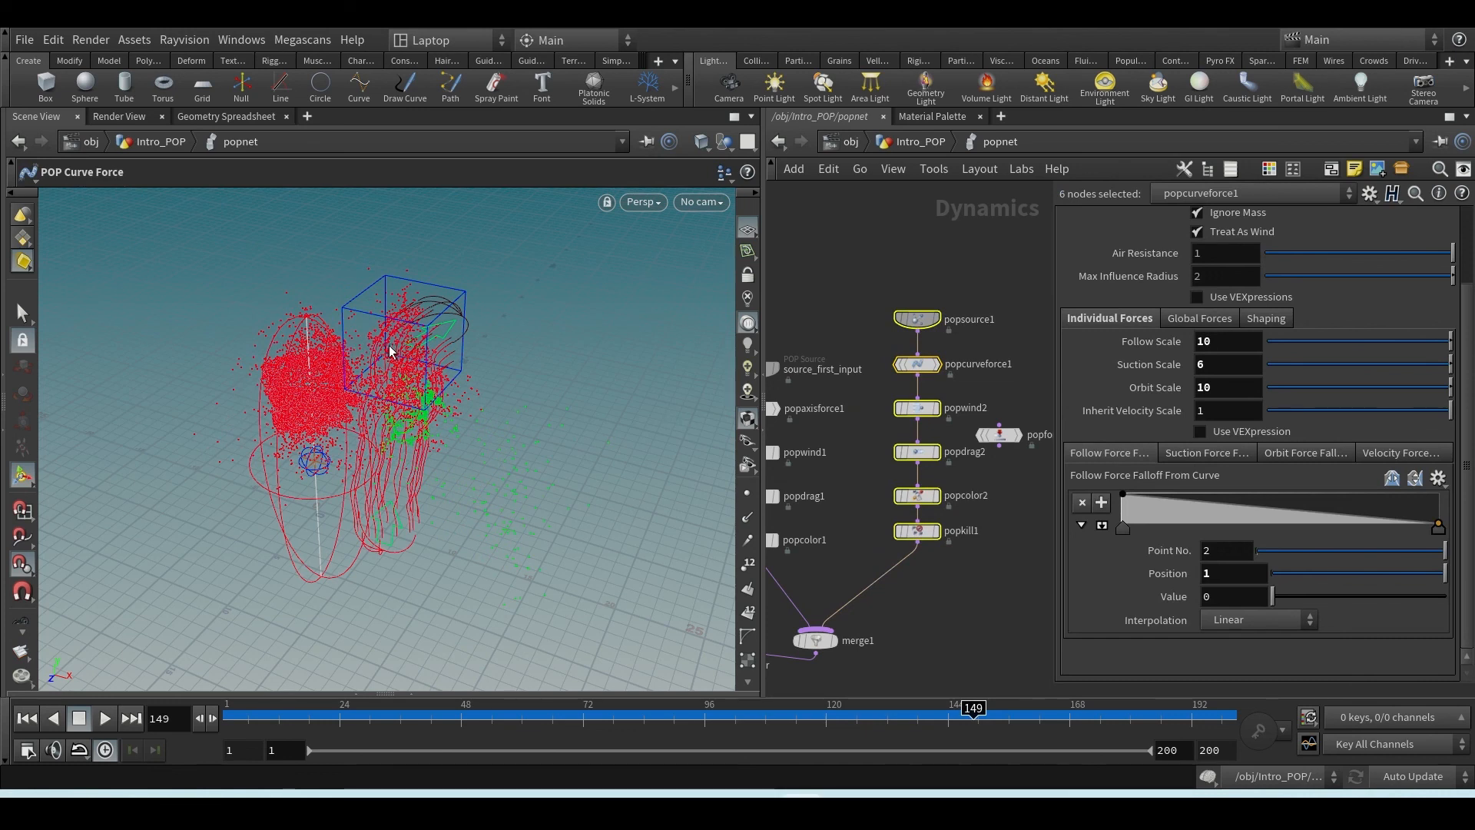
# - Detach popkill1 from the popsource1 branch and insert it between merge1 and popsolver
pyautogui.press('h')
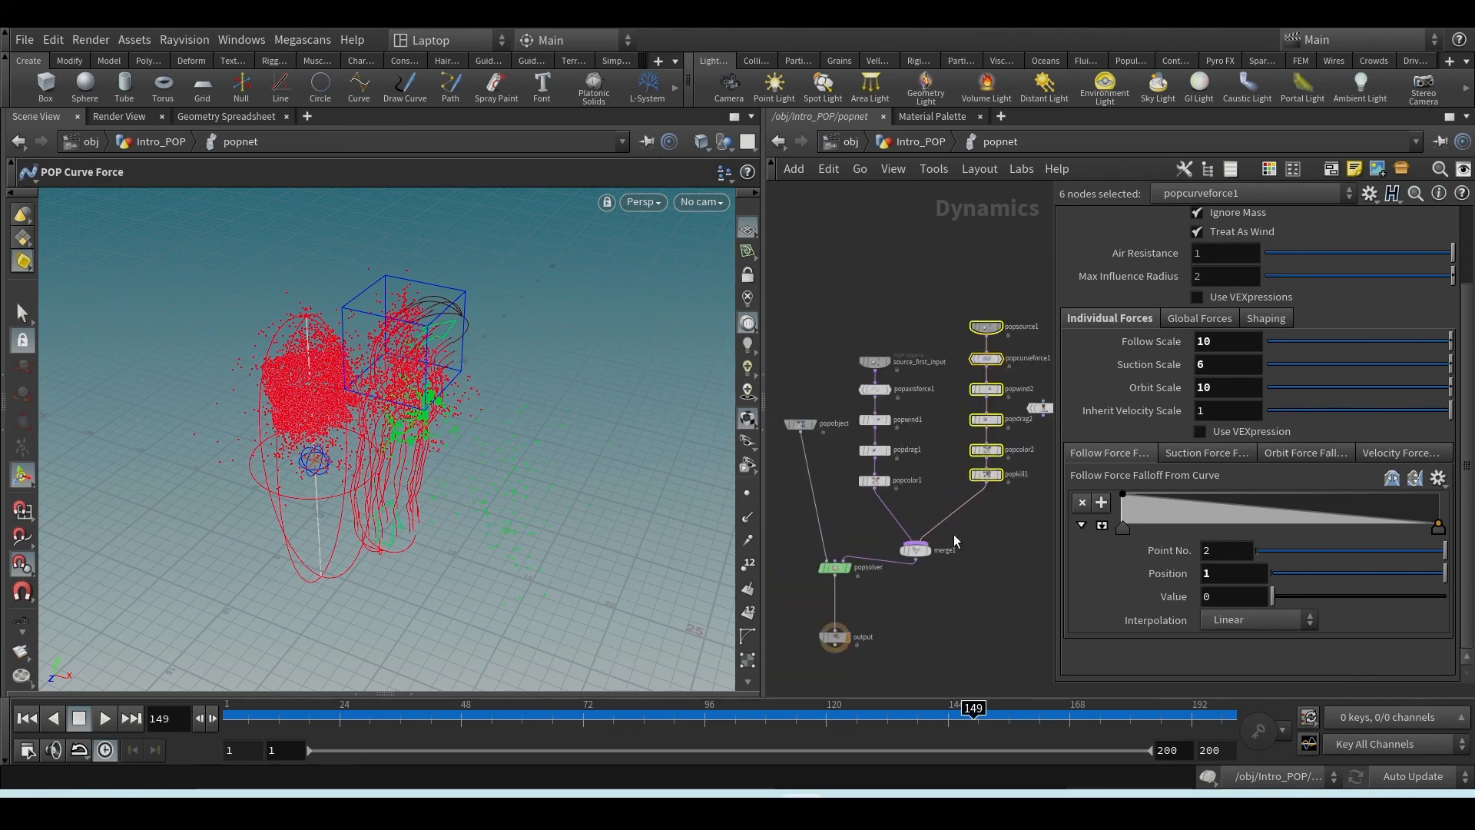
pyautogui.click(986, 520)
pyautogui.moveTo(990, 478); pyautogui.dragTo(914, 543)
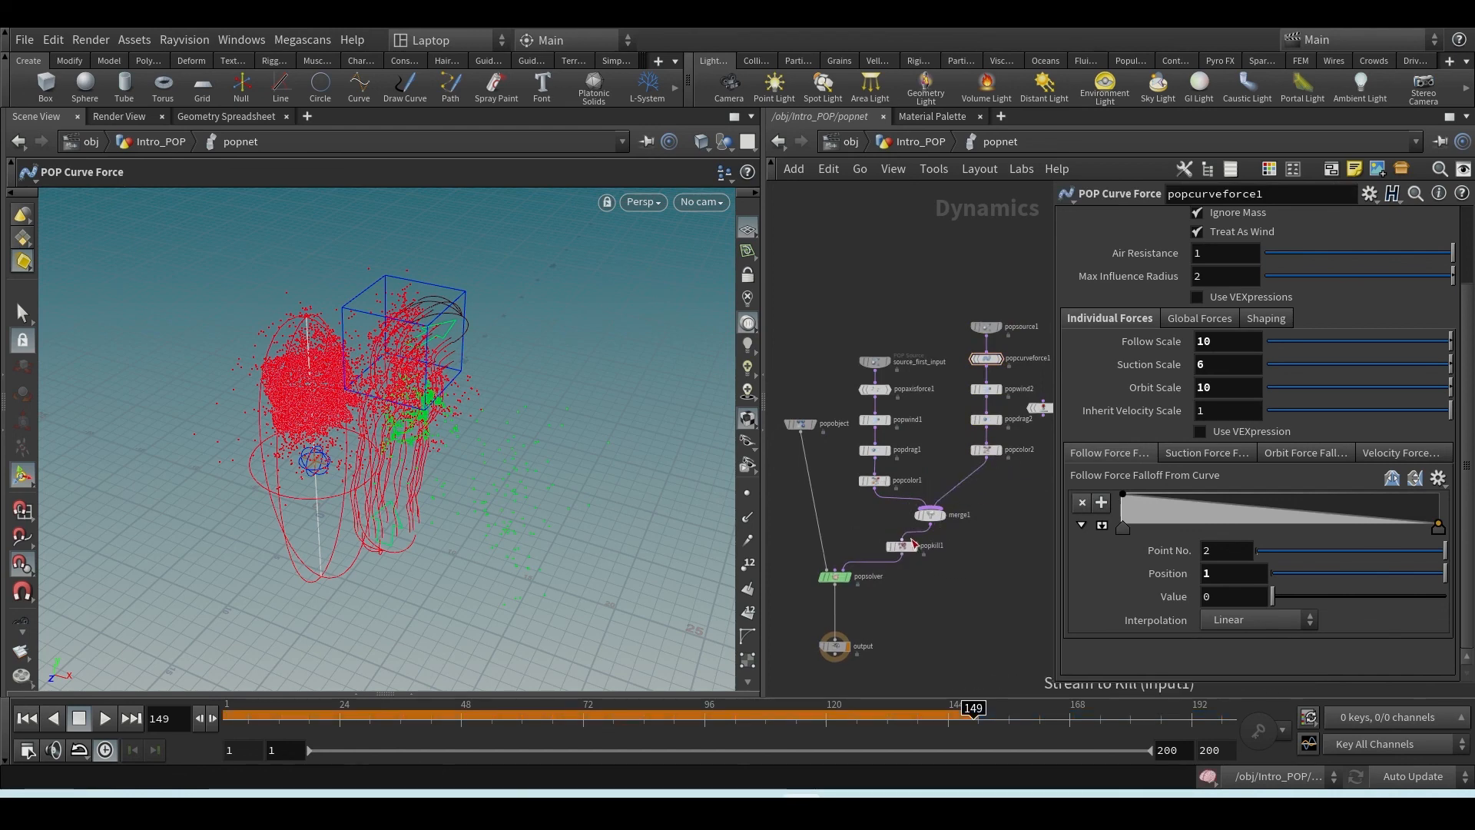
# - Rewind and play the simulation to check the kill box's effect on the merged streams, stopping at frame 181
pyautogui.click(26, 719)
pyautogui.scroll(2, 972, 445)
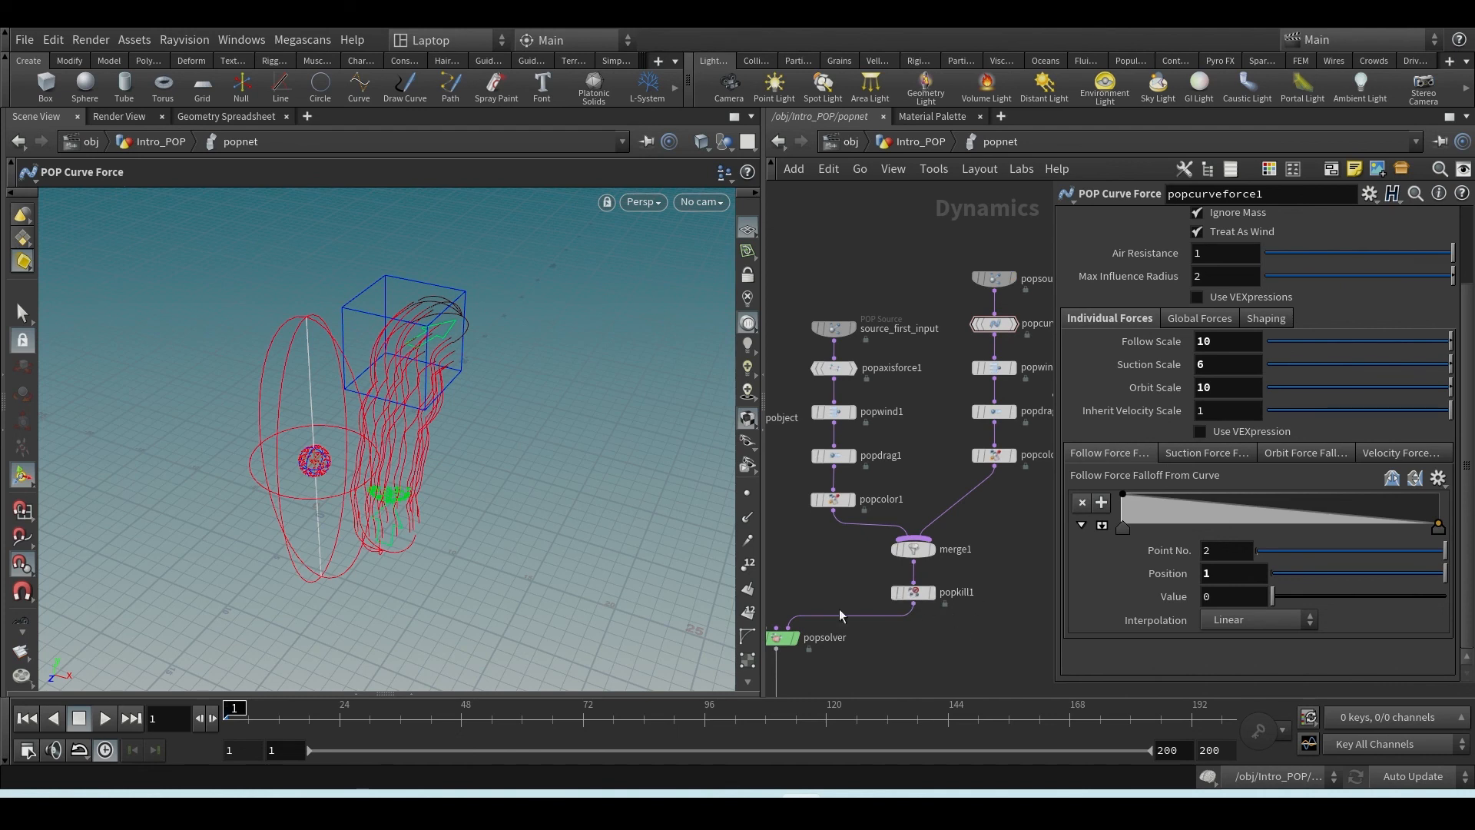
pyautogui.click(105, 718)
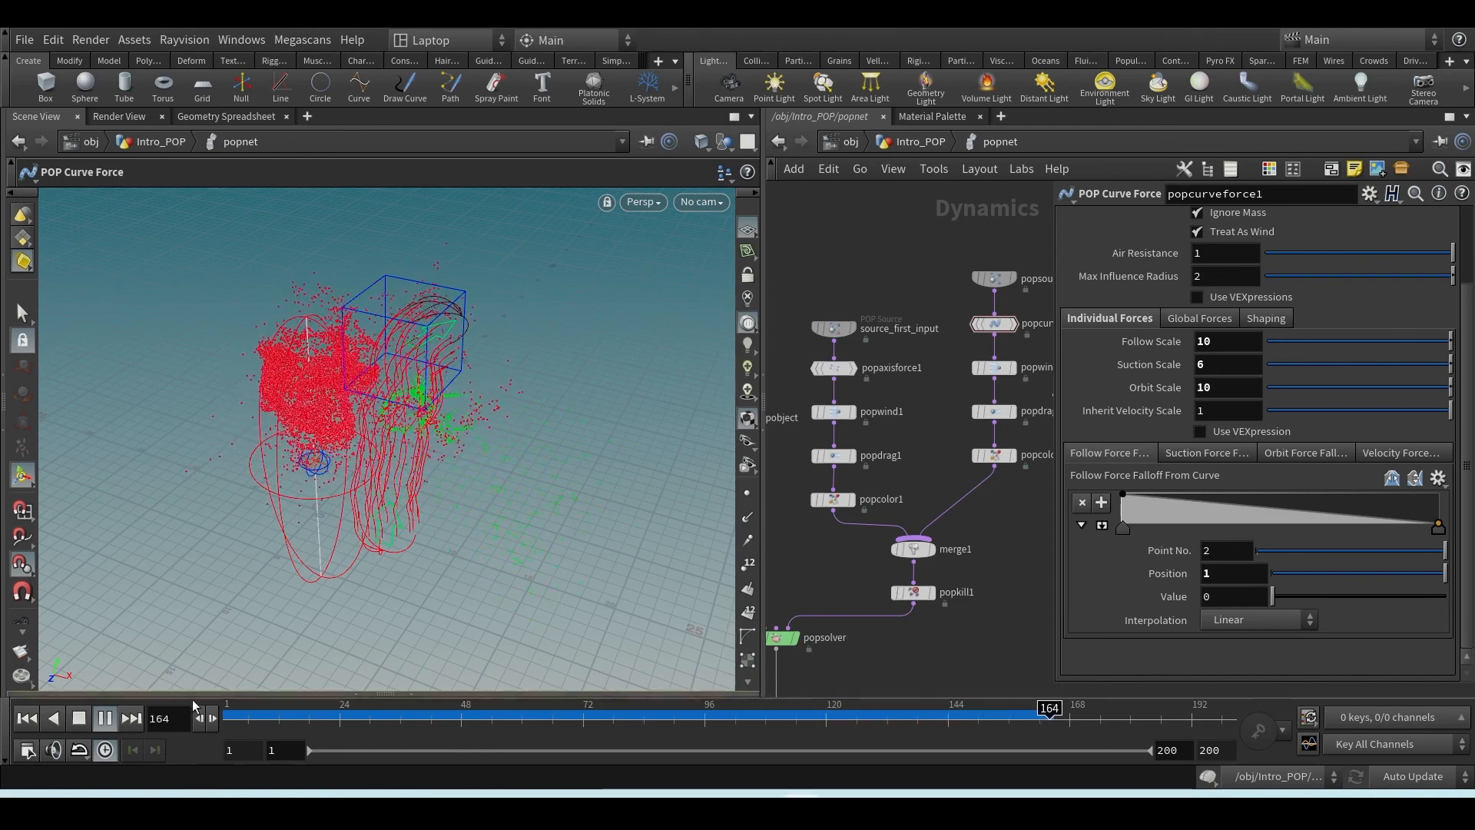
pyautogui.click(77, 719)
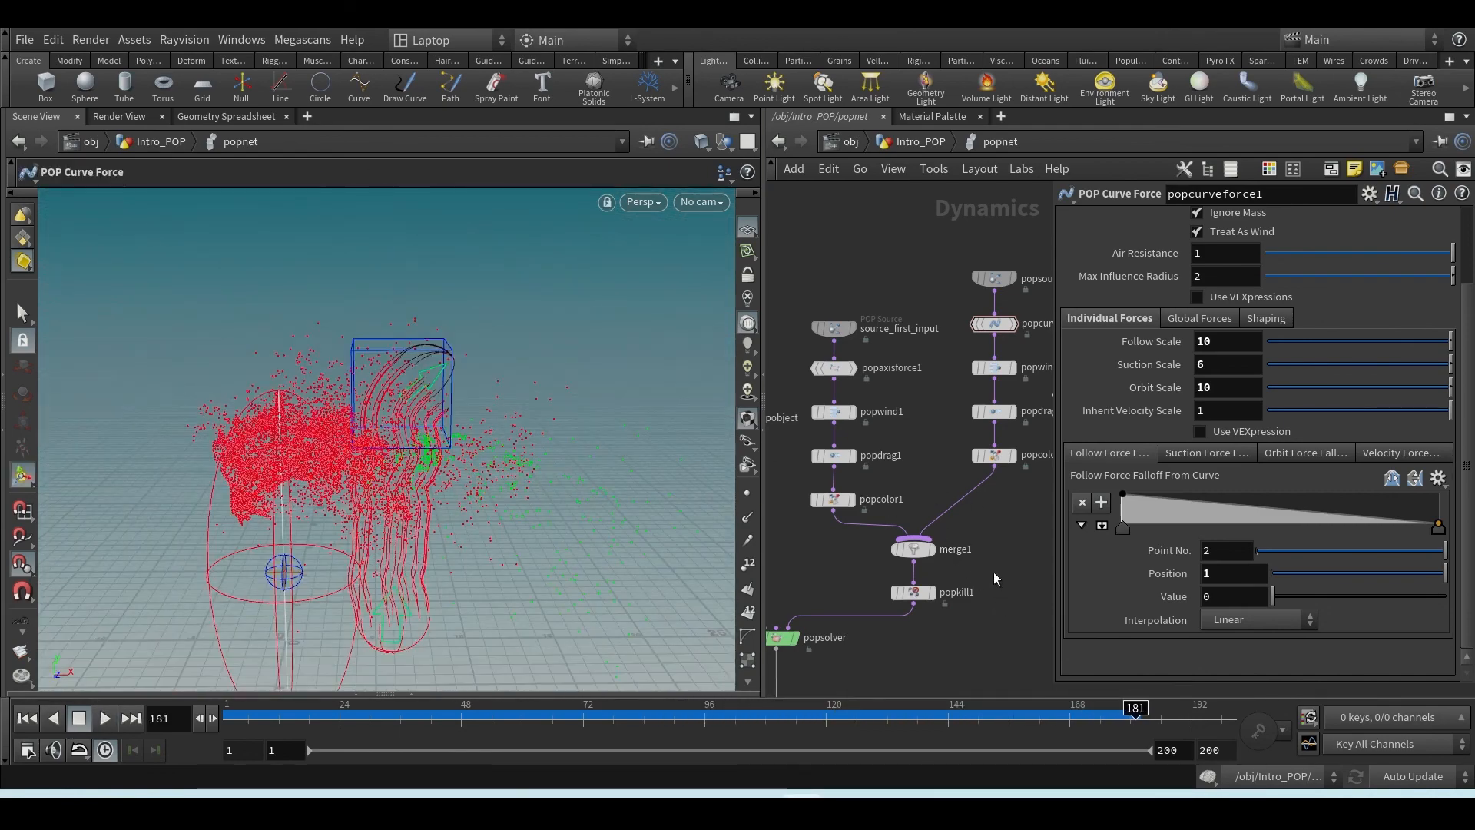
# - Widen popkill1's bounding box to 22.7 in X, replay the simulation from frame 1 and stop at frame 150
pyautogui.click(914, 592)
pyautogui.click(27, 719)
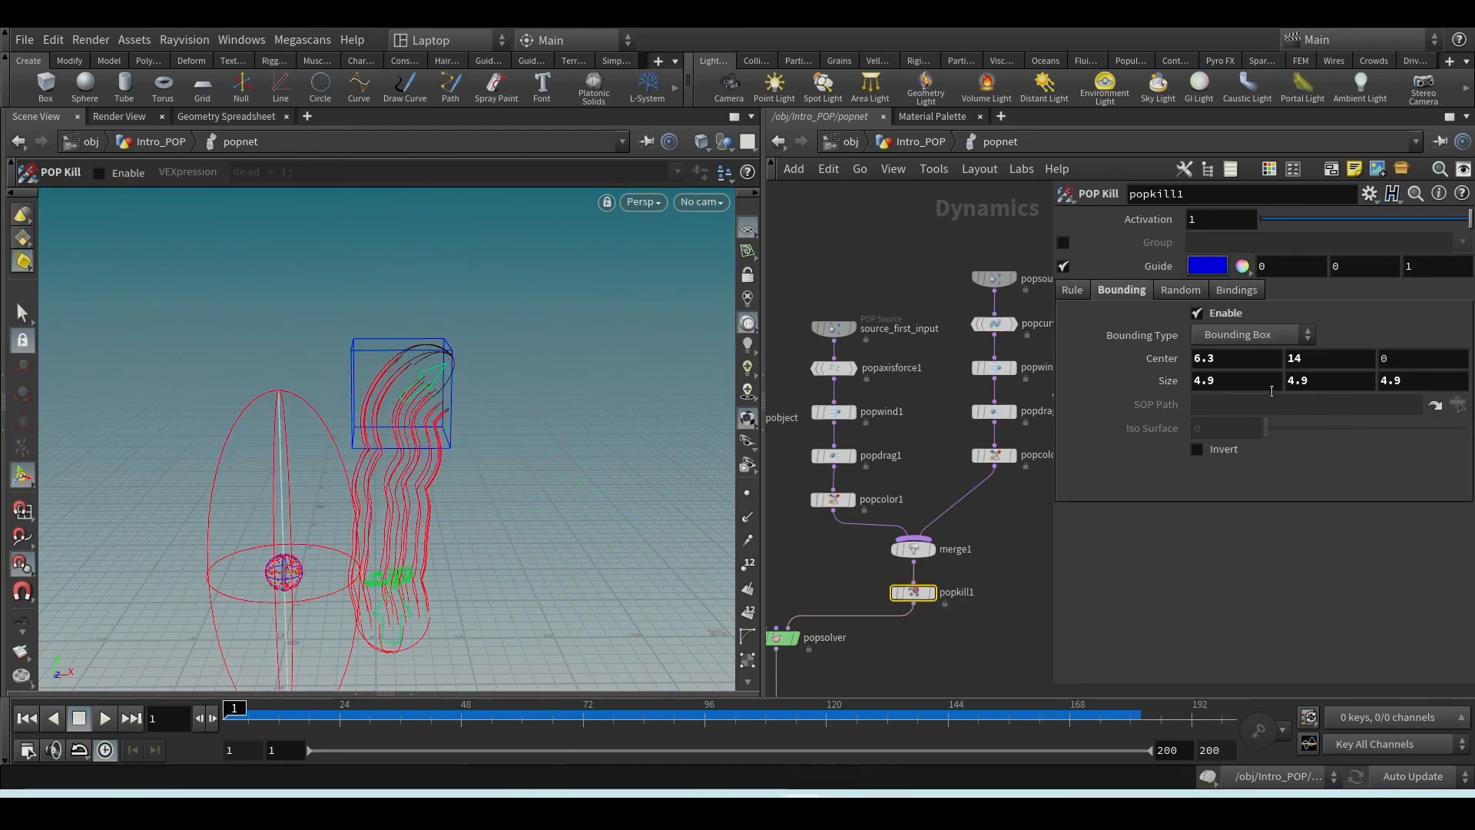
pyautogui.moveTo(1223, 380); pyautogui.dragTo(773, 373, button='middle')
pyautogui.click(105, 718)
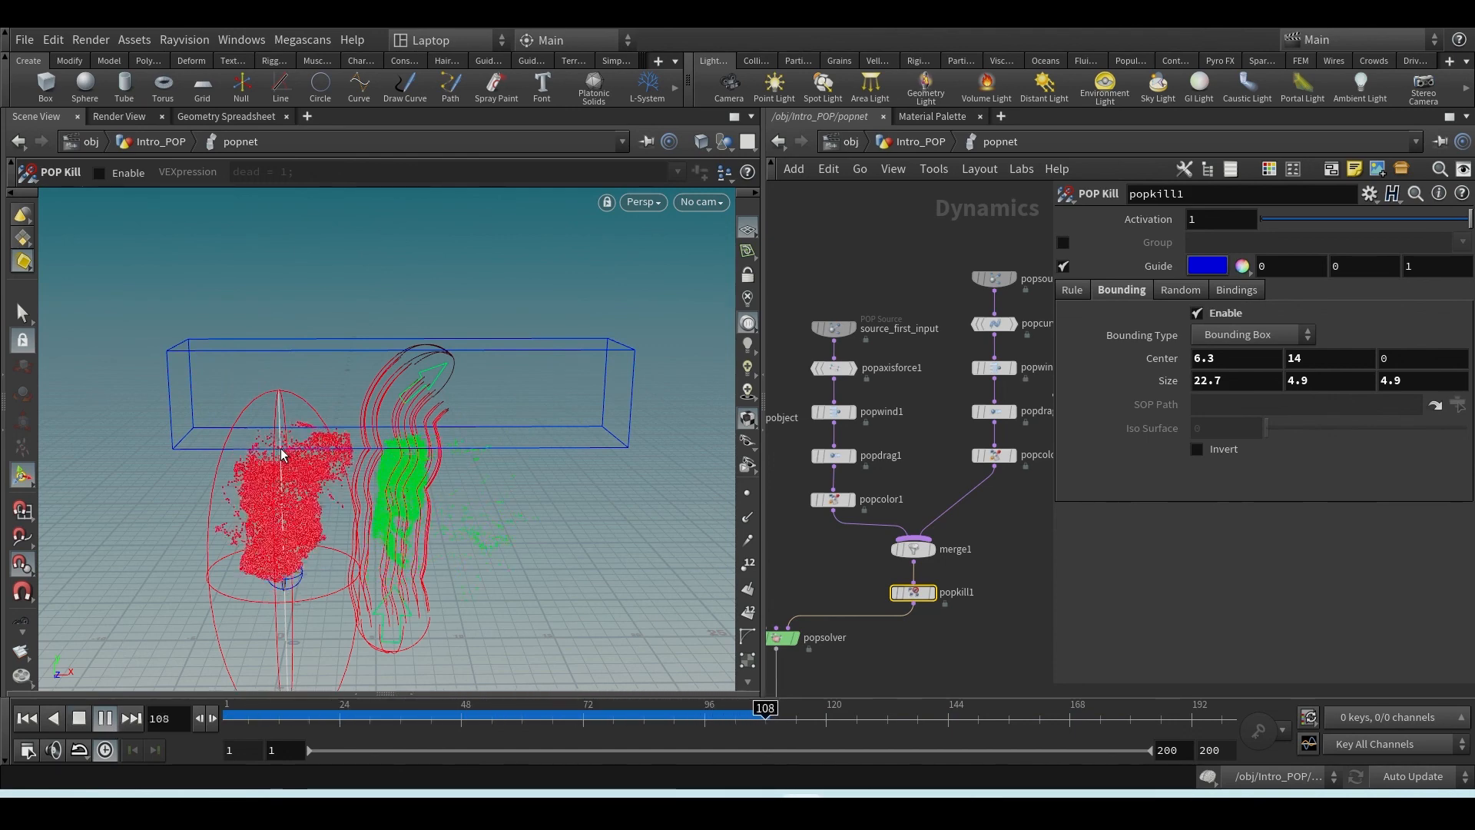
pyautogui.click(75, 717)
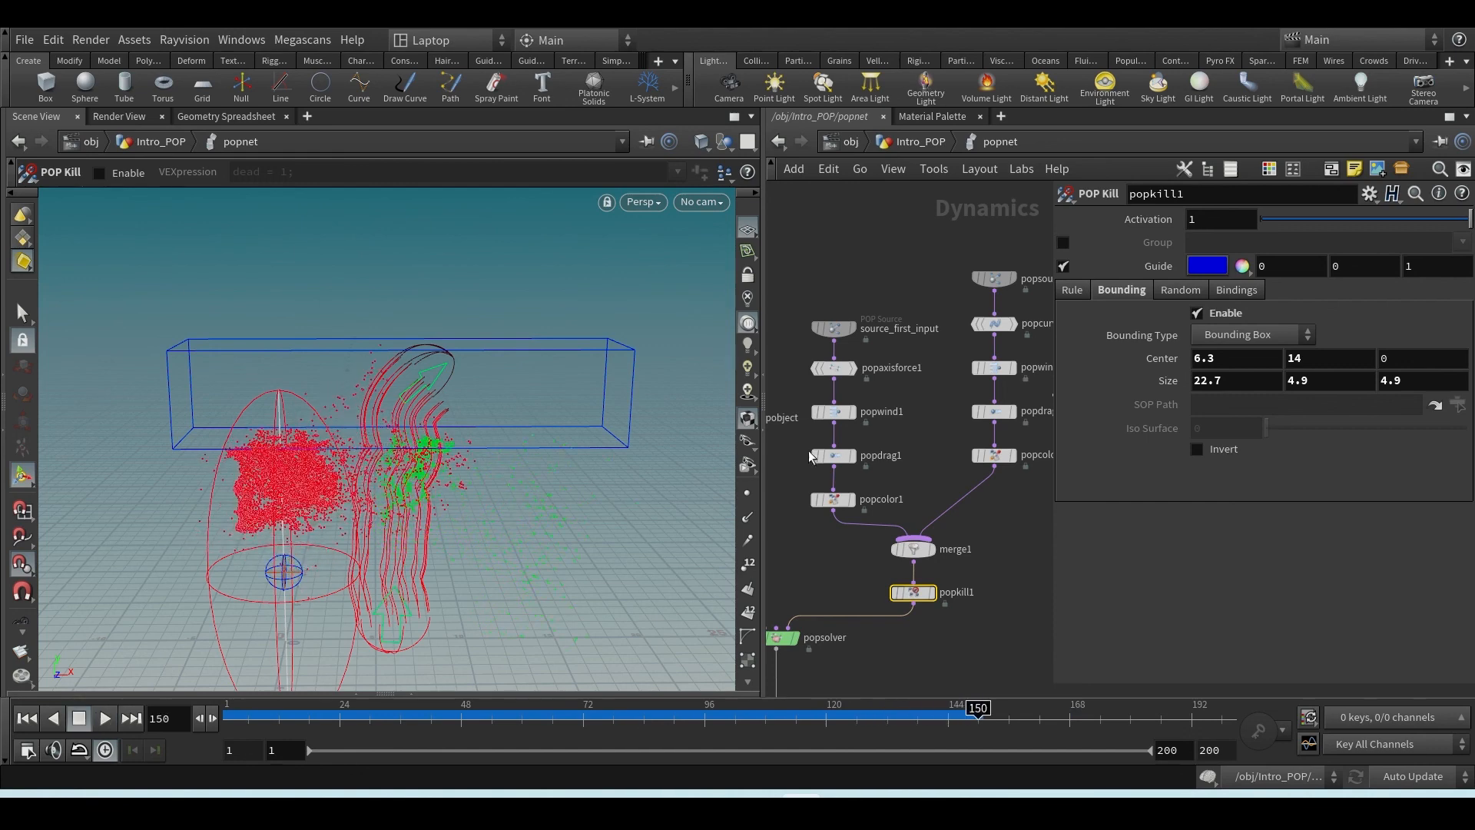
# - Switch to 01_Explanation.jpg in Photos and examine the Inbuilt Forces list of POP nodes and the SOP/Geometry Level section
pyautogui.moveTo(1007, 521); pyautogui.dragTo(888, 530, button='middle')
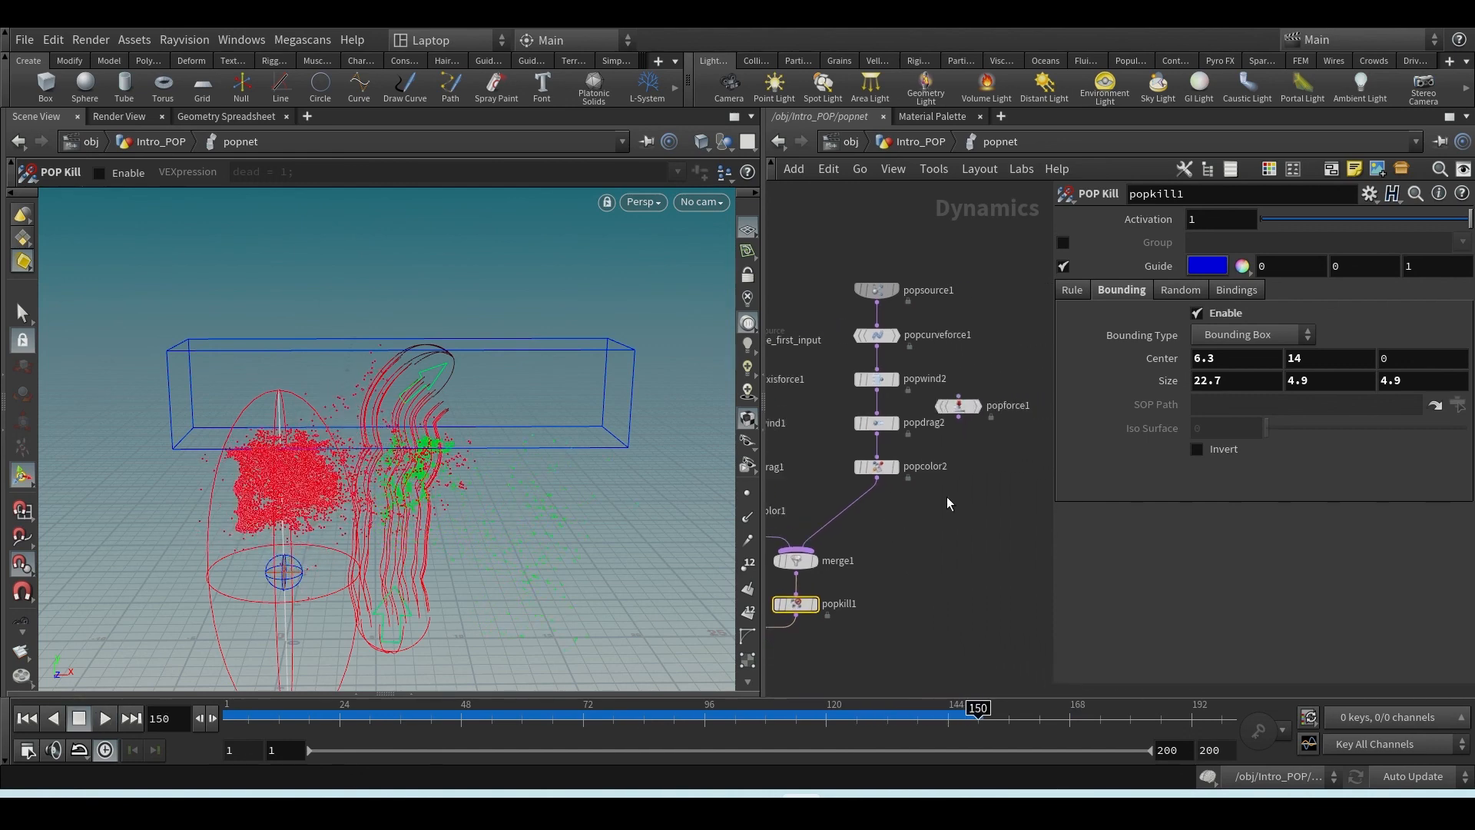
pyautogui.scroll(-2, 948, 502)
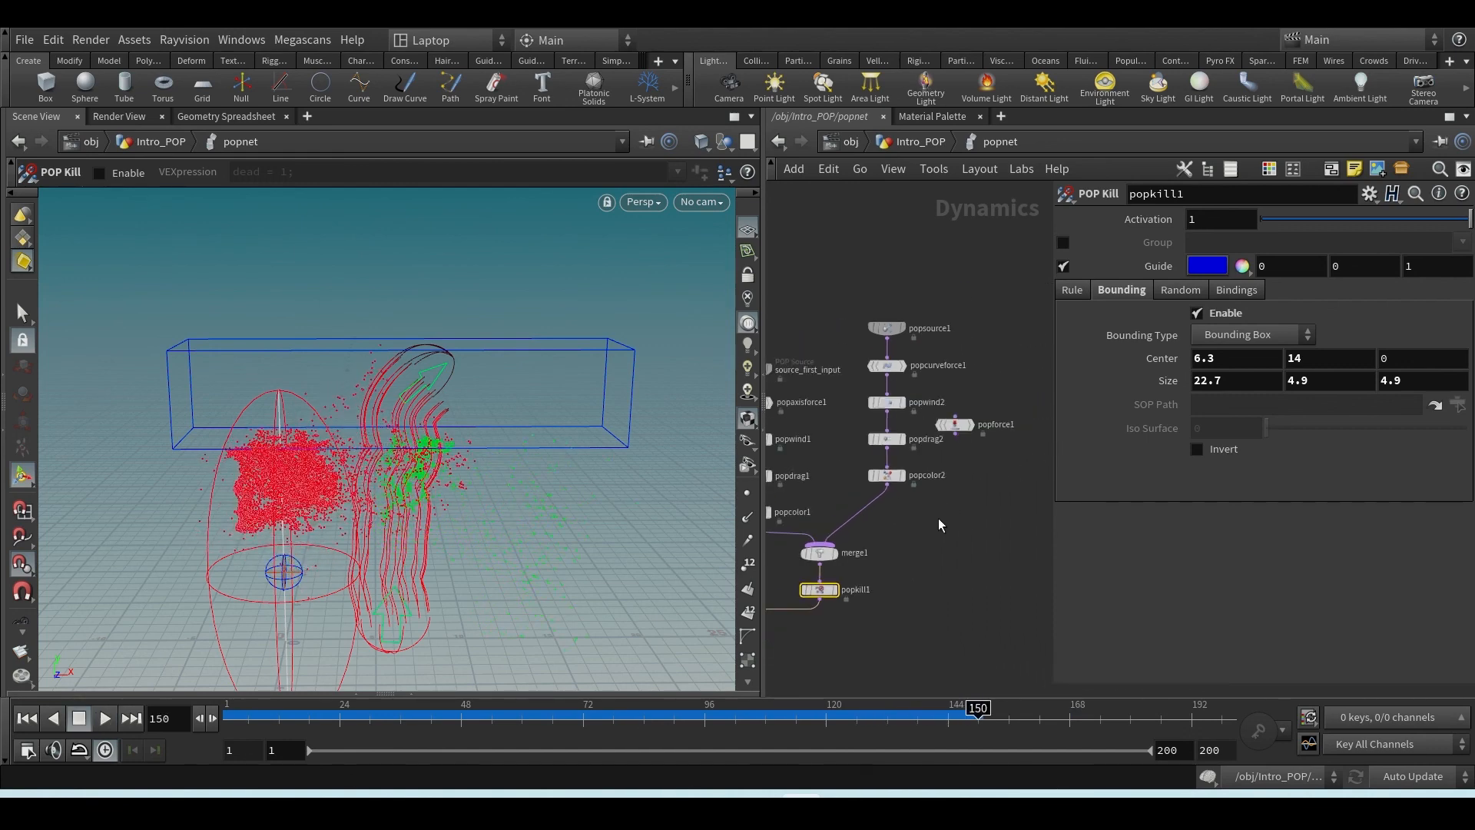
pyautogui.moveTo(843, 811)
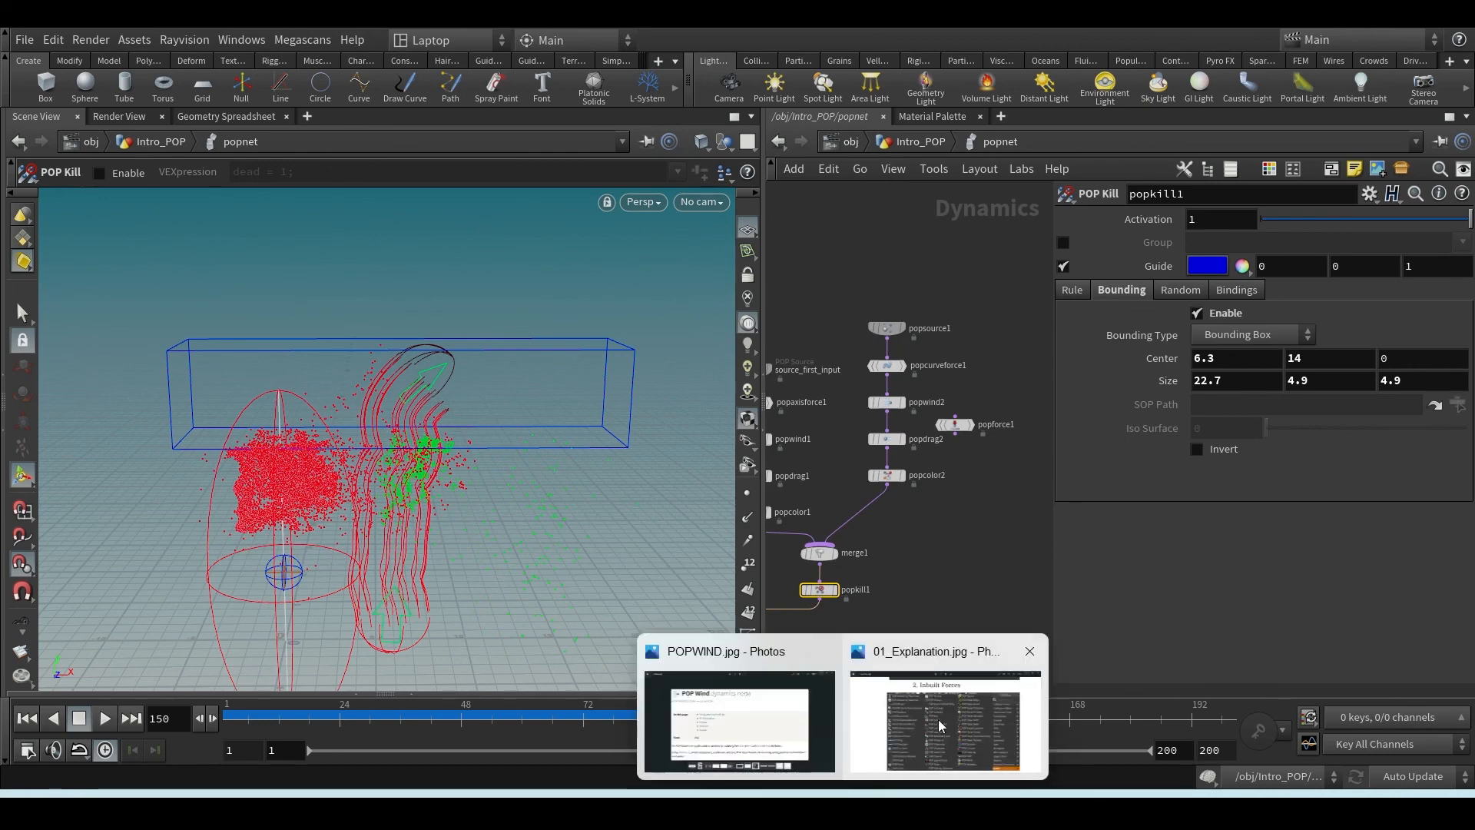
pyautogui.click(948, 706)
pyautogui.scroll(-1, 683, 540)
pyautogui.moveTo(684, 540); pyautogui.dragTo(695, 451)
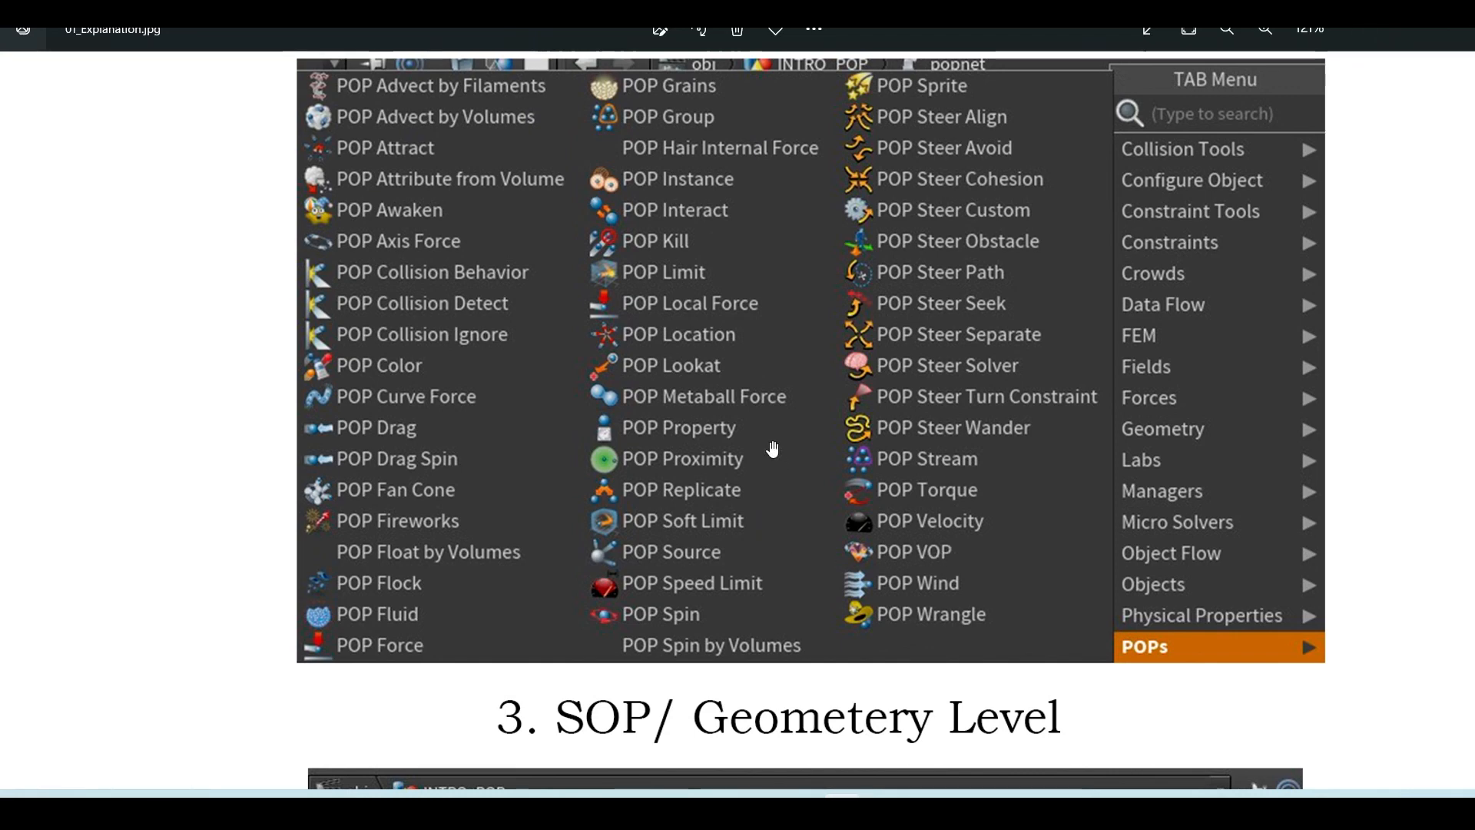
pyautogui.scroll(-5, 768, 427)
pyautogui.moveTo(695, 239); pyautogui.dragTo(728, 396)
pyautogui.scroll(-3, 728, 519)
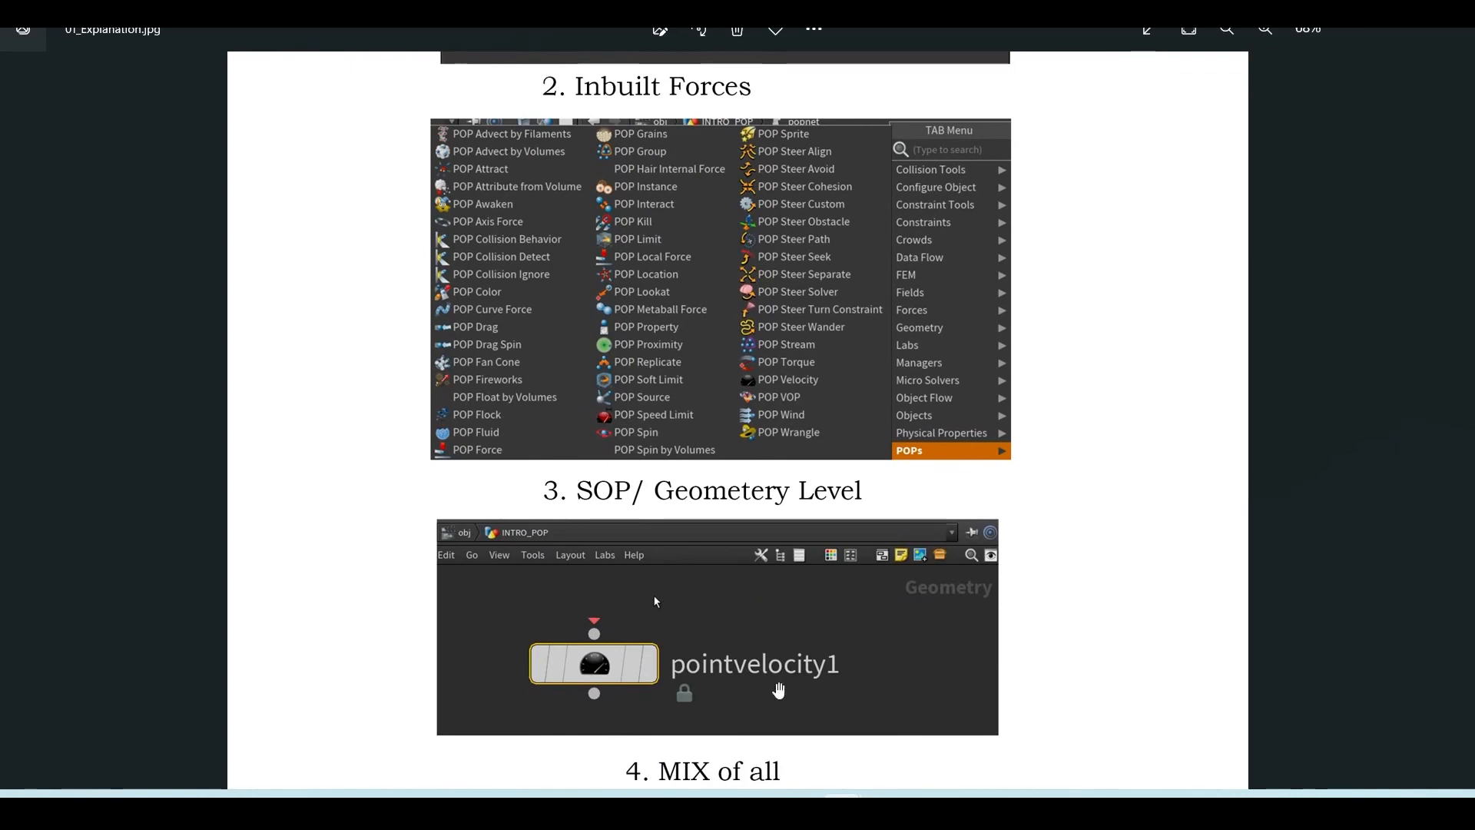